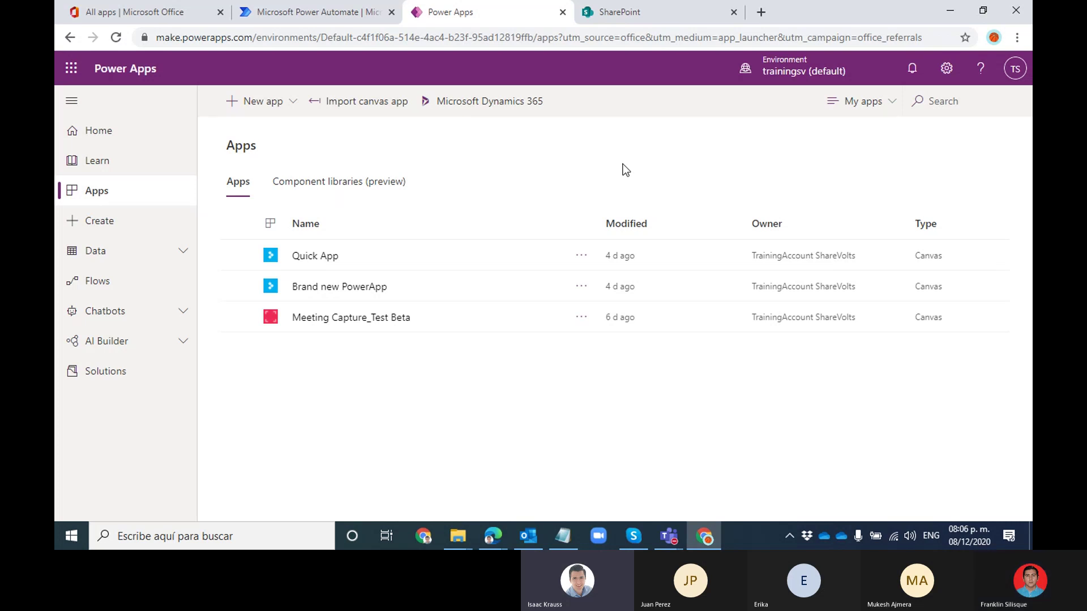
# Open the Brand new PowerApp canvas app for editing and allow its SharePoint connection
pyautogui.click(581, 286)
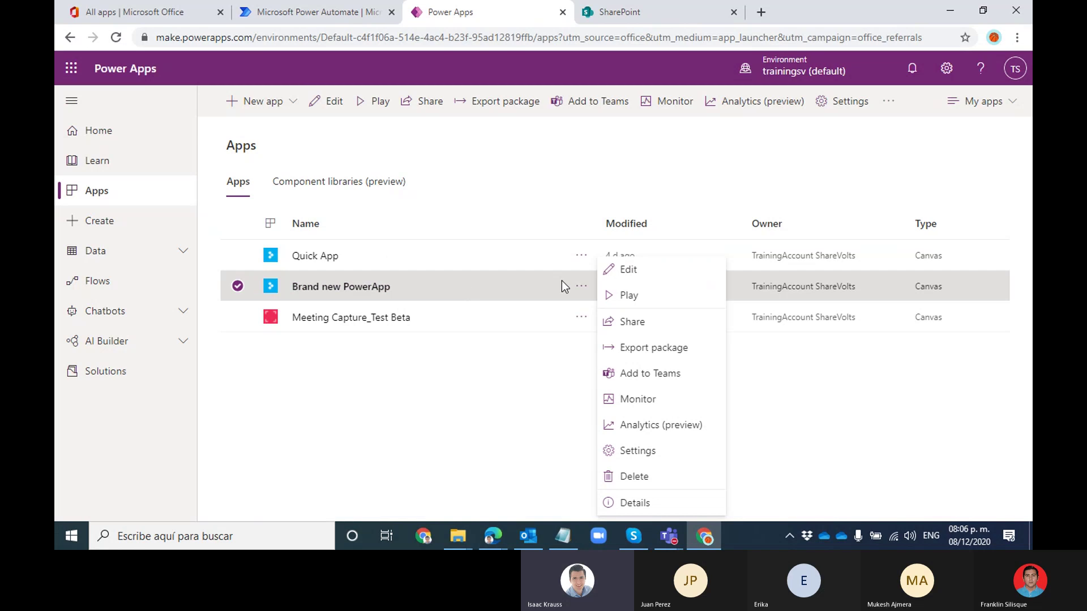
pyautogui.click(627, 271)
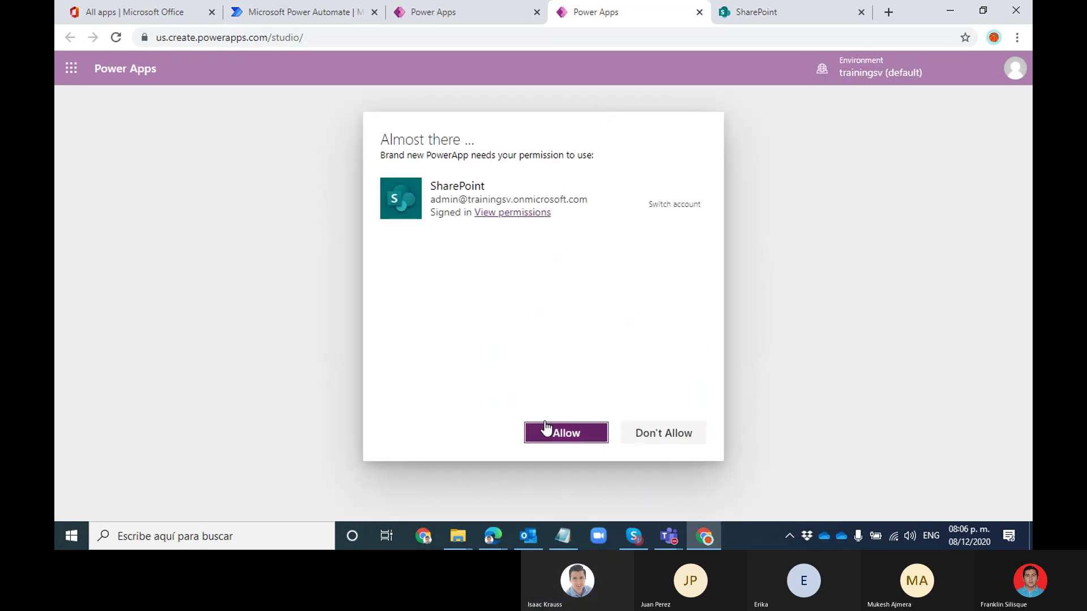
pyautogui.click(546, 432)
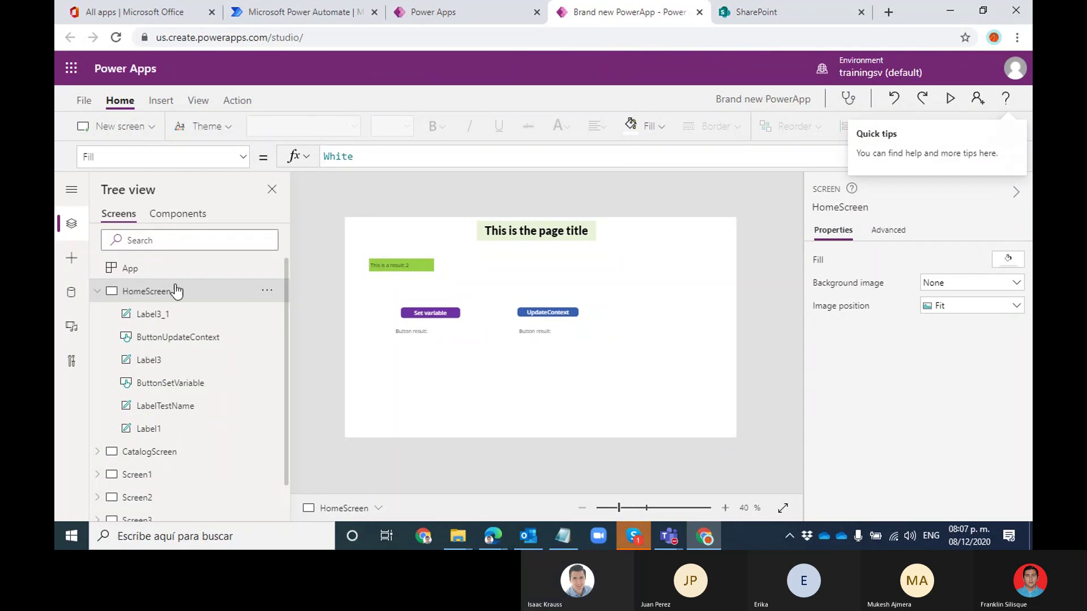
# Show the EventsScreen of the app and select its GalleryEvents gallery
pyautogui.click(97, 291)
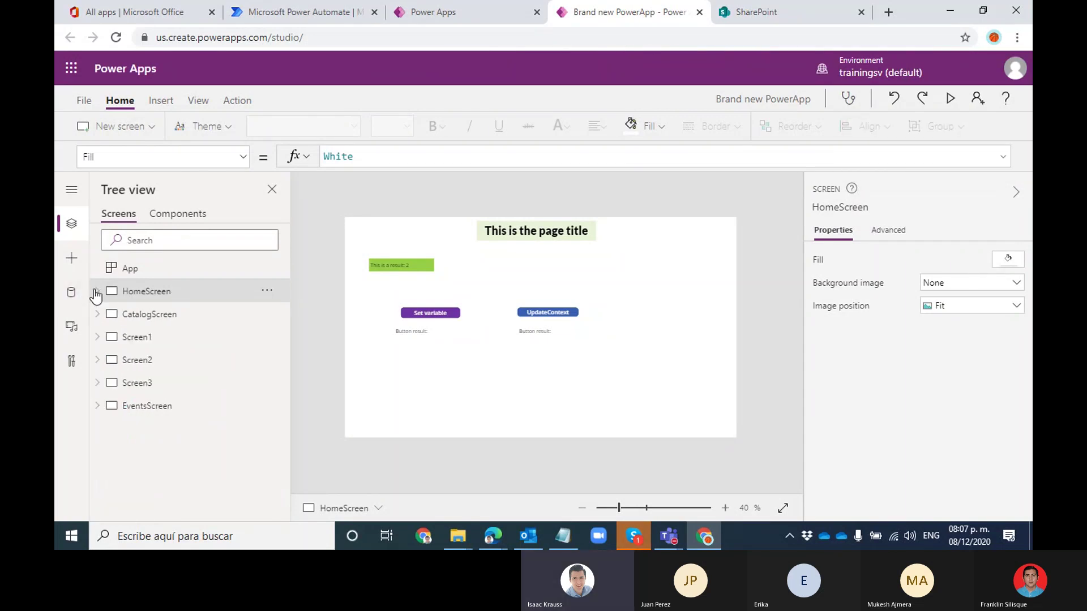
pyautogui.click(136, 405)
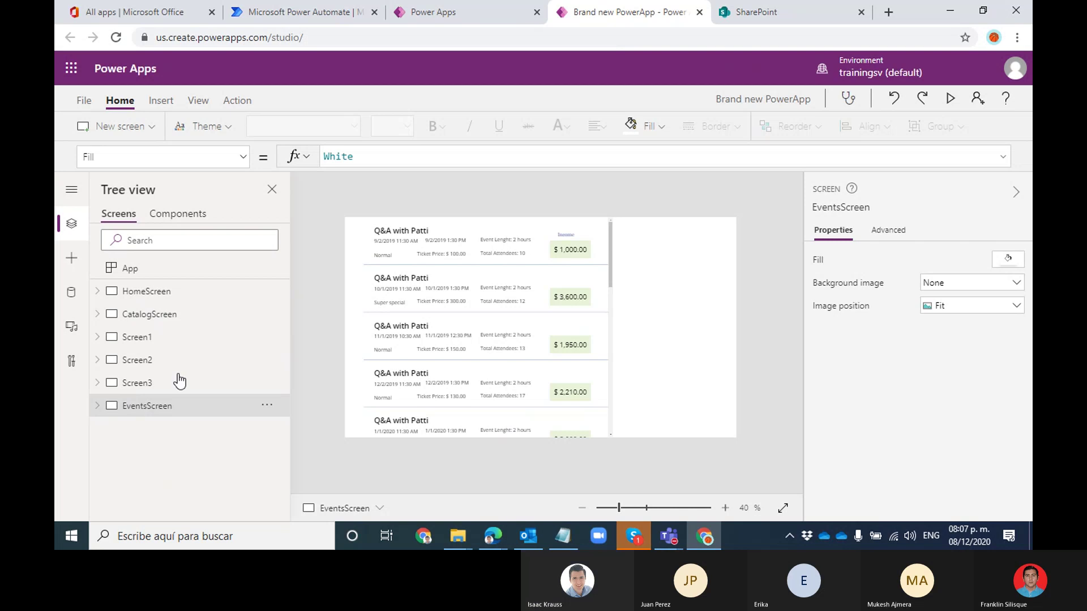
pyautogui.click(608, 241)
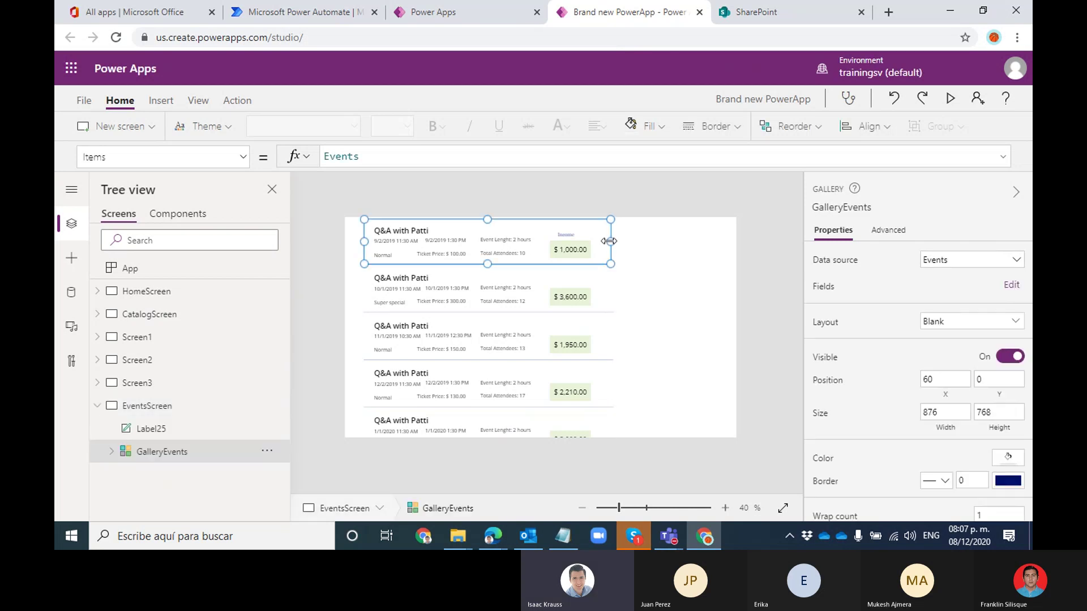
pyautogui.click(642, 280)
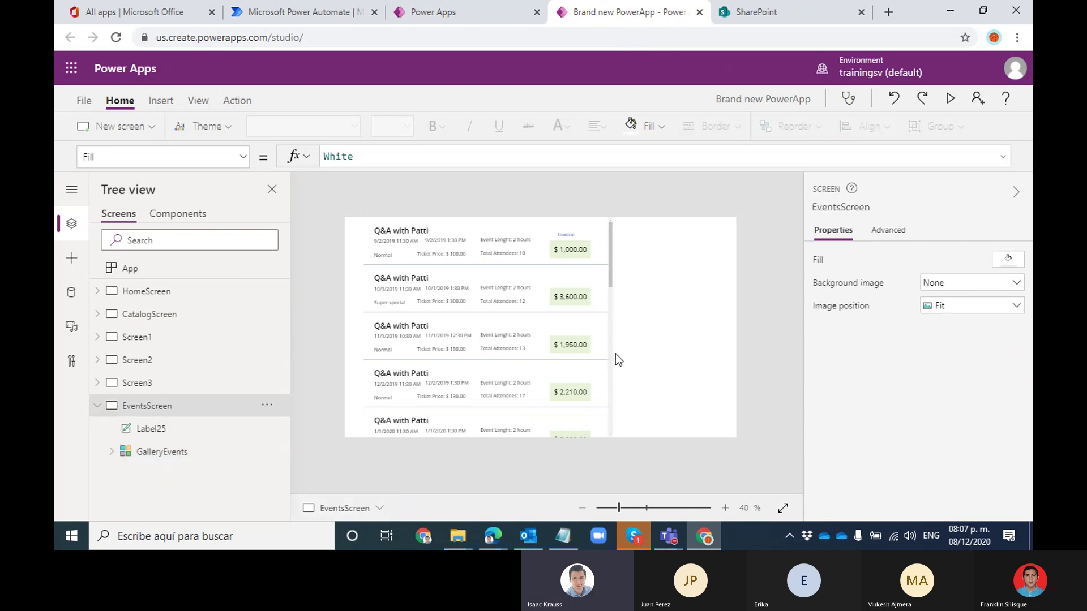
pyautogui.click(610, 272)
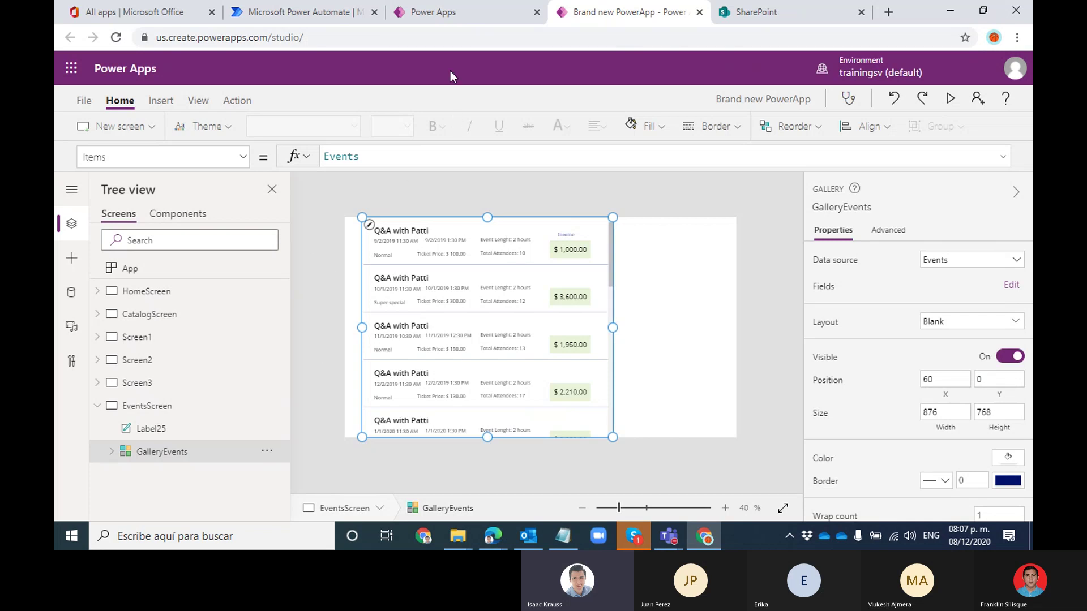
# Open Quick App for editing from the apps list and skip its welcome message
pyautogui.click(443, 21)
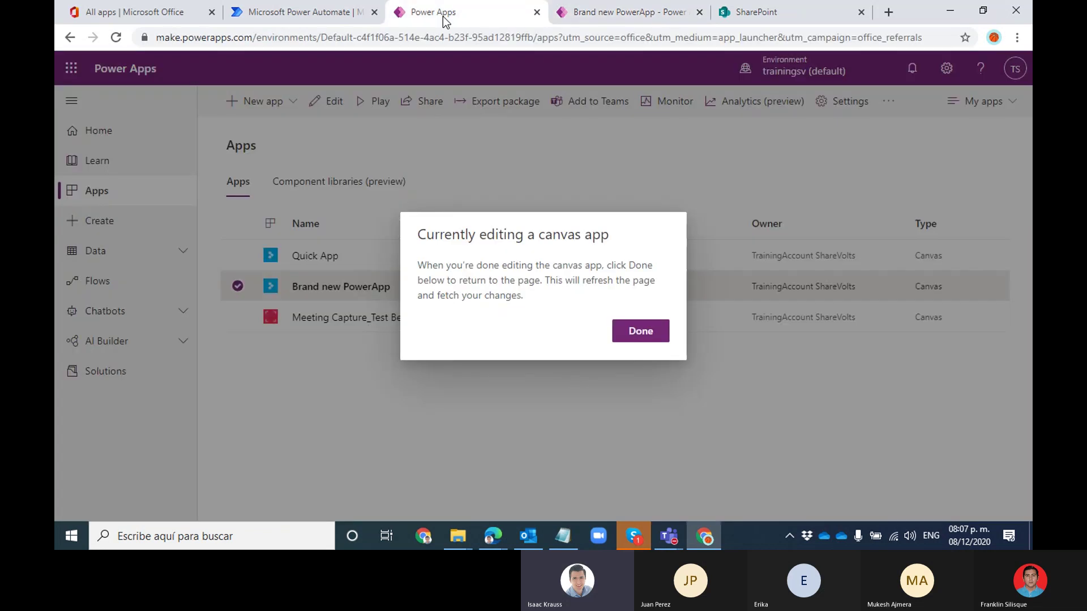
pyautogui.click(637, 331)
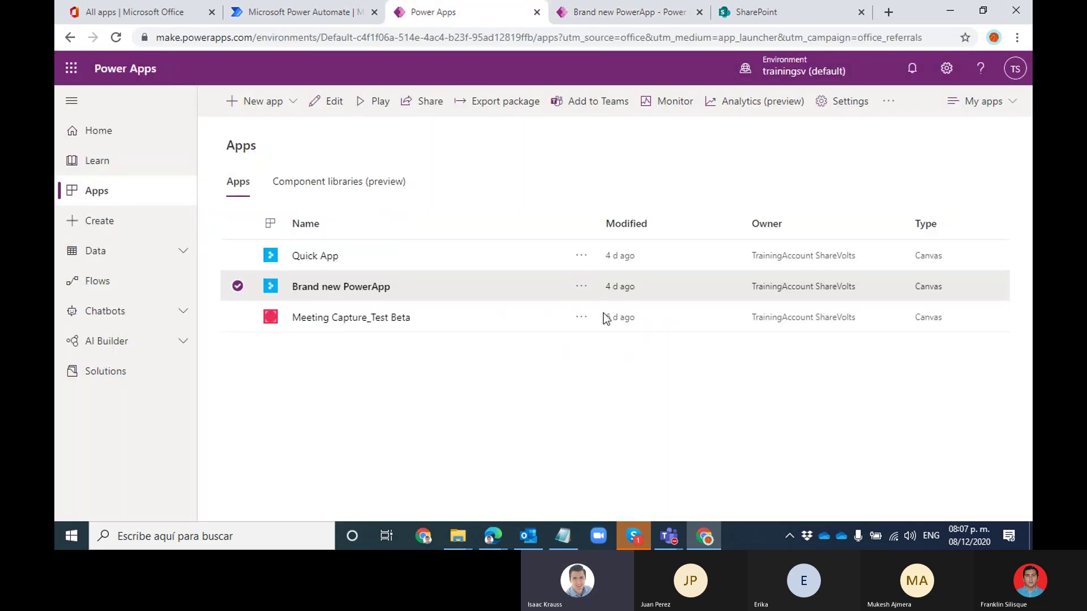
pyautogui.click(582, 255)
pyautogui.click(620, 255)
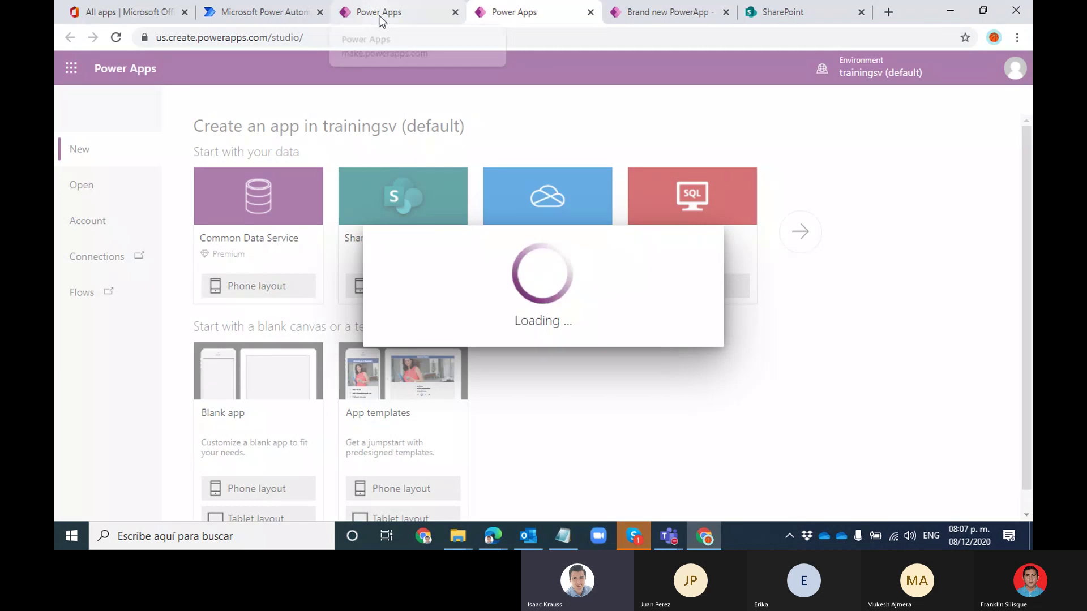
pyautogui.click(411, 14)
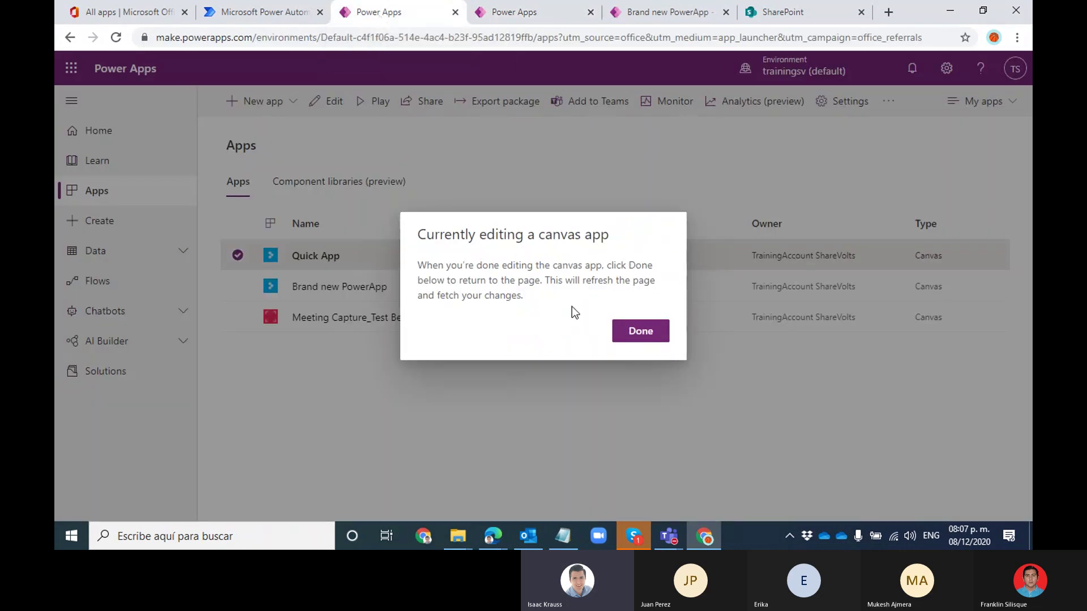
pyautogui.click(522, 17)
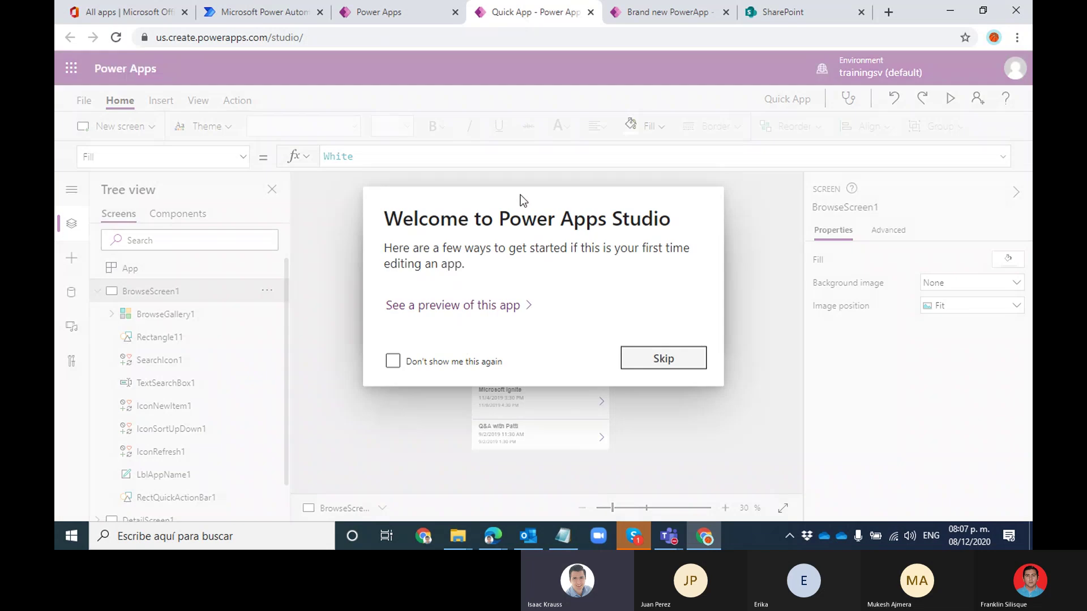
pyautogui.click(674, 362)
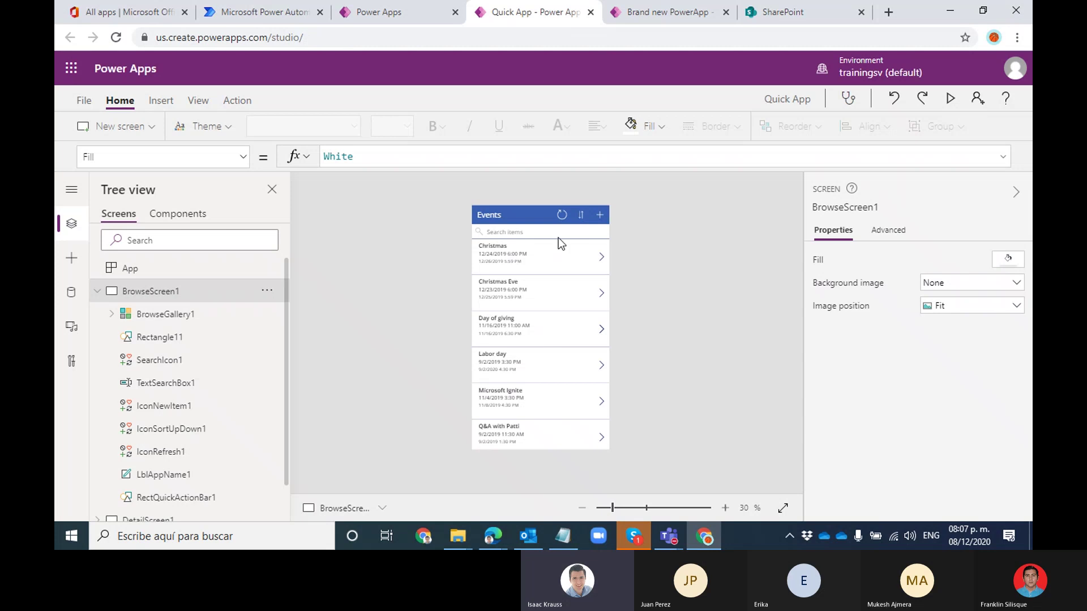
# Examine Quick App's browse gallery and its detail and edit screens
pyautogui.click(561, 286)
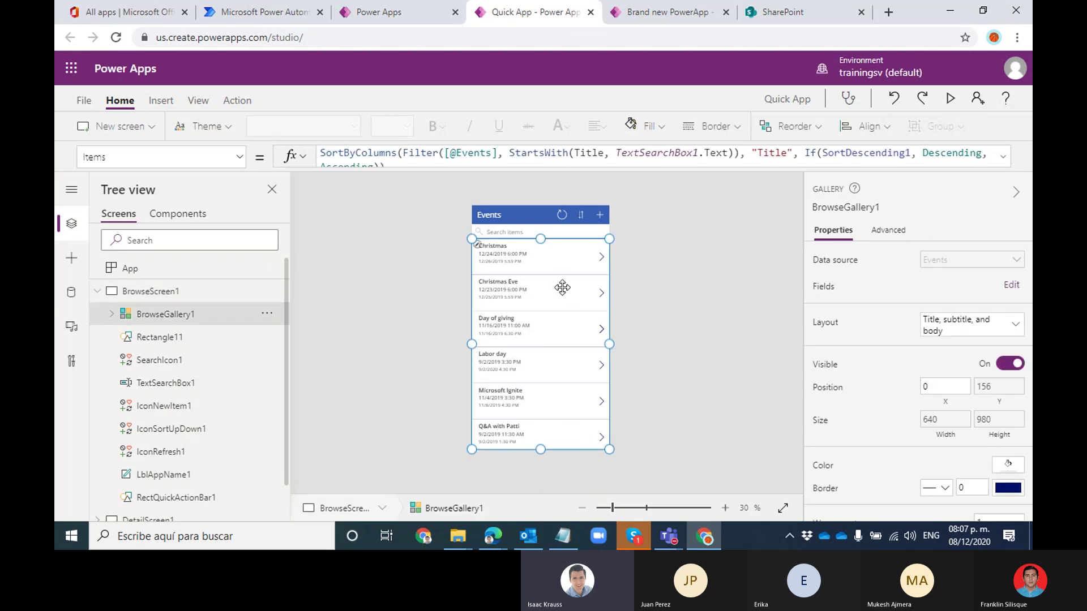
pyautogui.click(97, 291)
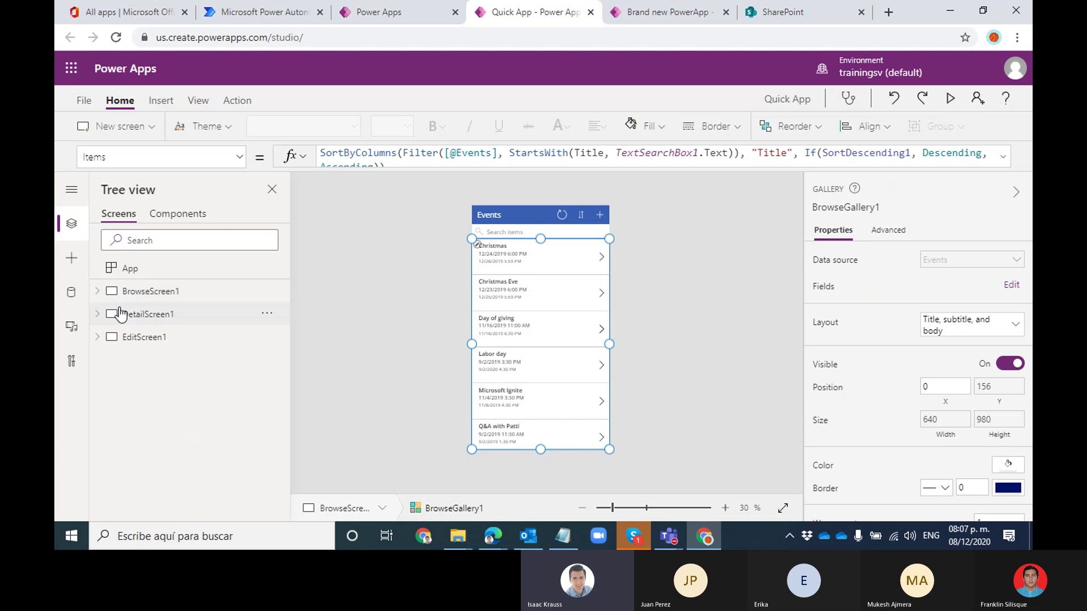
pyautogui.click(120, 313)
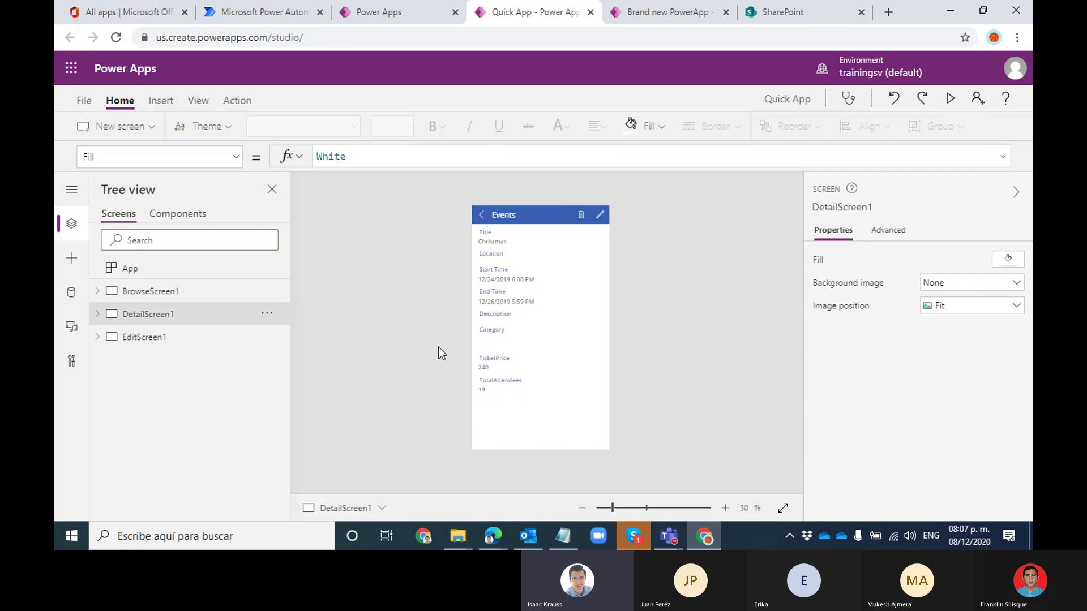
pyautogui.click(167, 340)
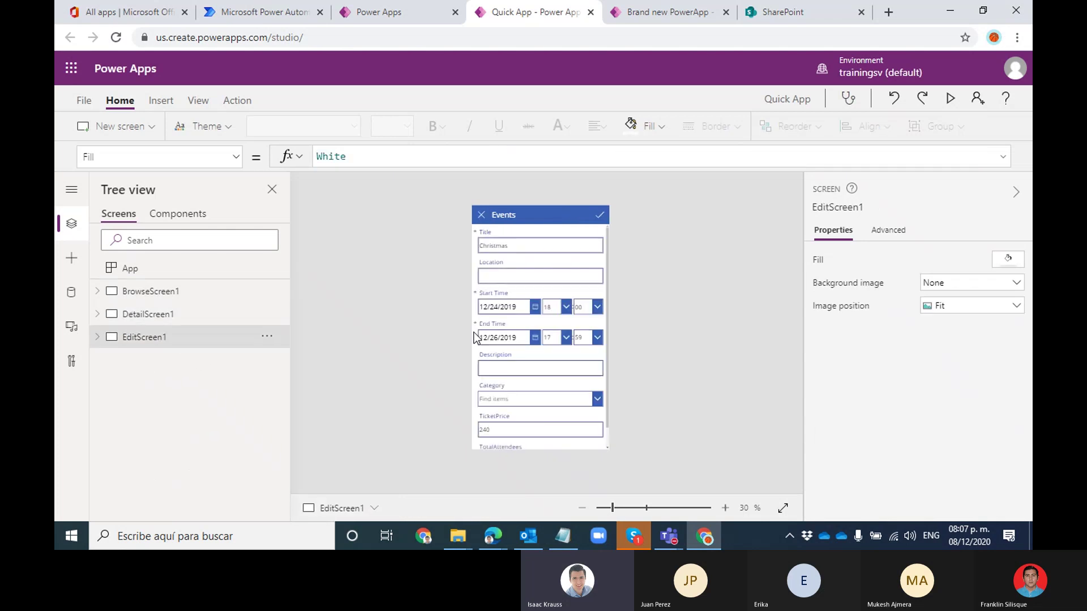
pyautogui.click(186, 313)
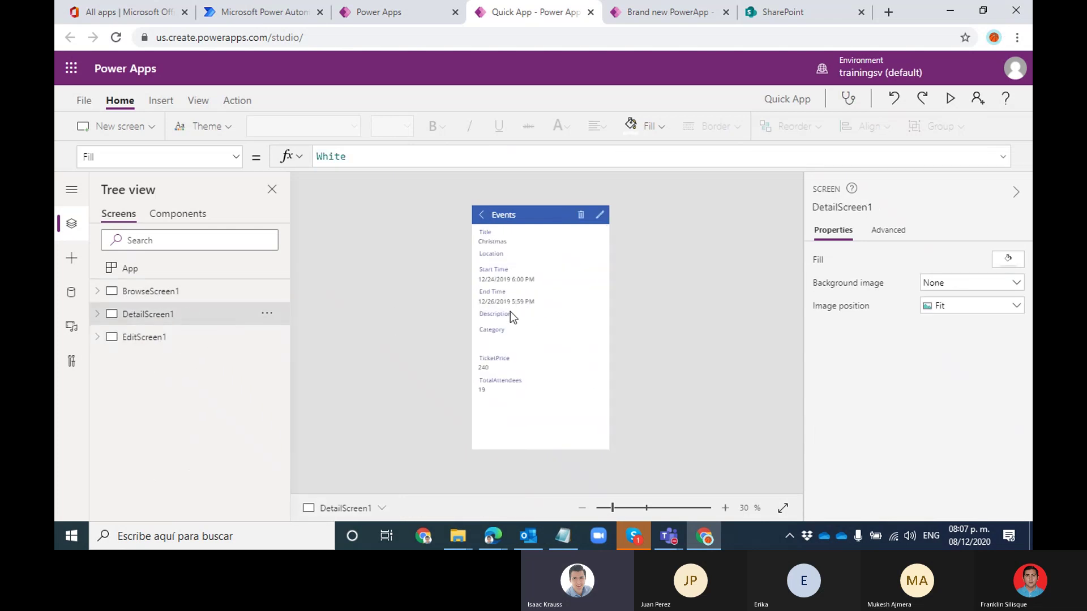
pyautogui.doubleClick(188, 292)
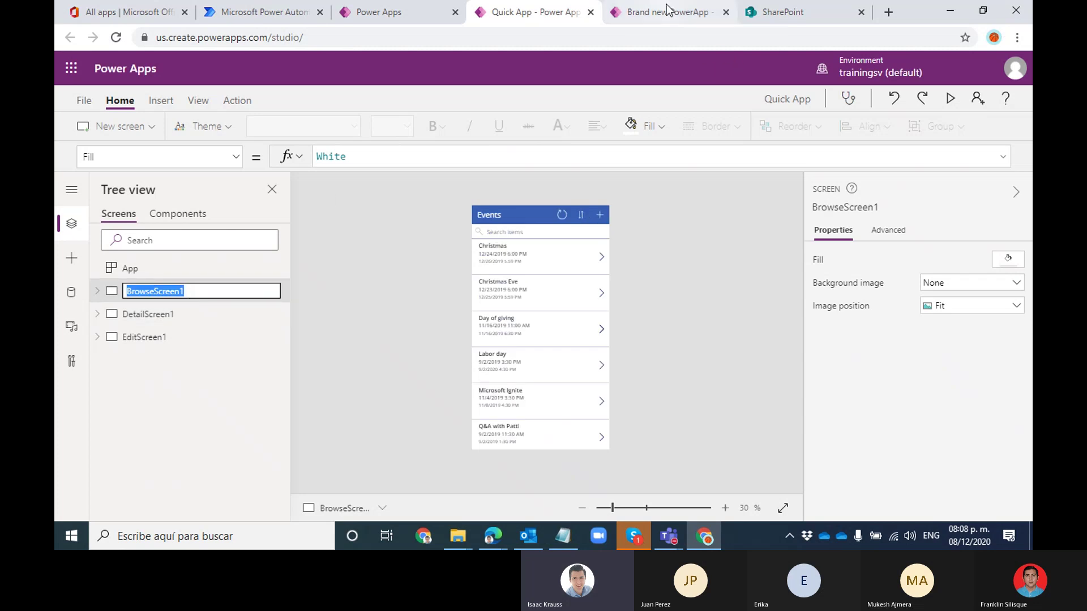
# Compare the EventsScreen of Brand new PowerApp with the EditScreen1 form in Quick App, ending in Brand new PowerApp
pyautogui.click(667, 11)
pyautogui.click(538, 12)
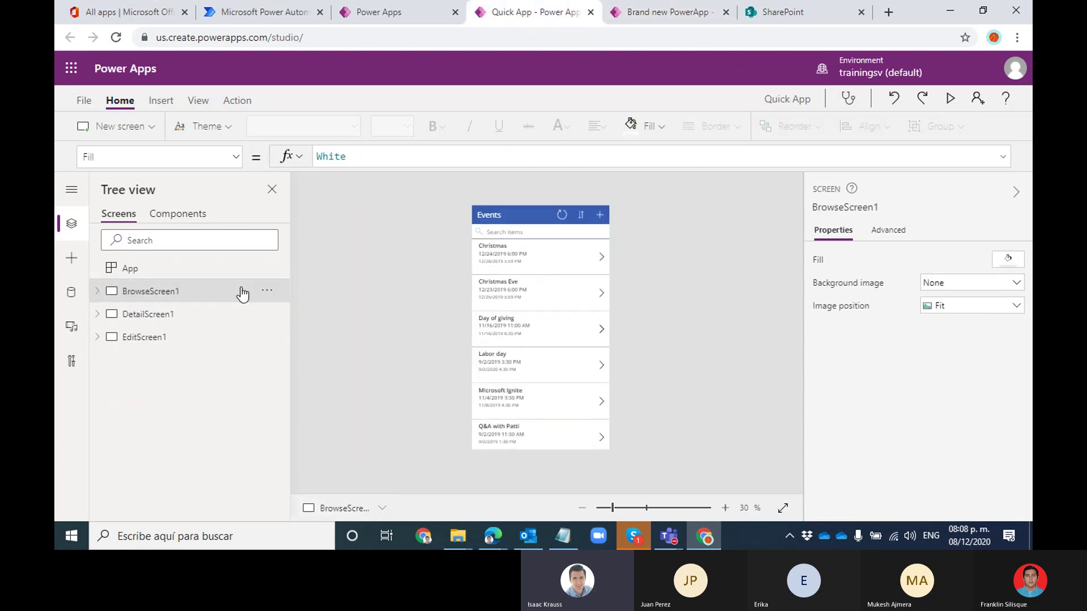
pyautogui.click(672, 16)
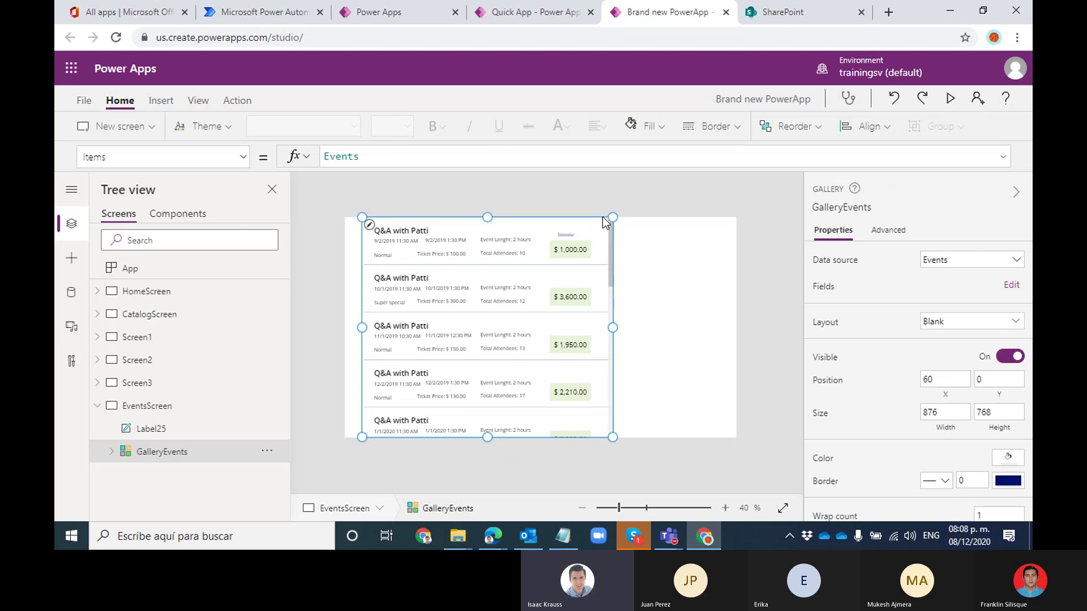
pyautogui.click(529, 184)
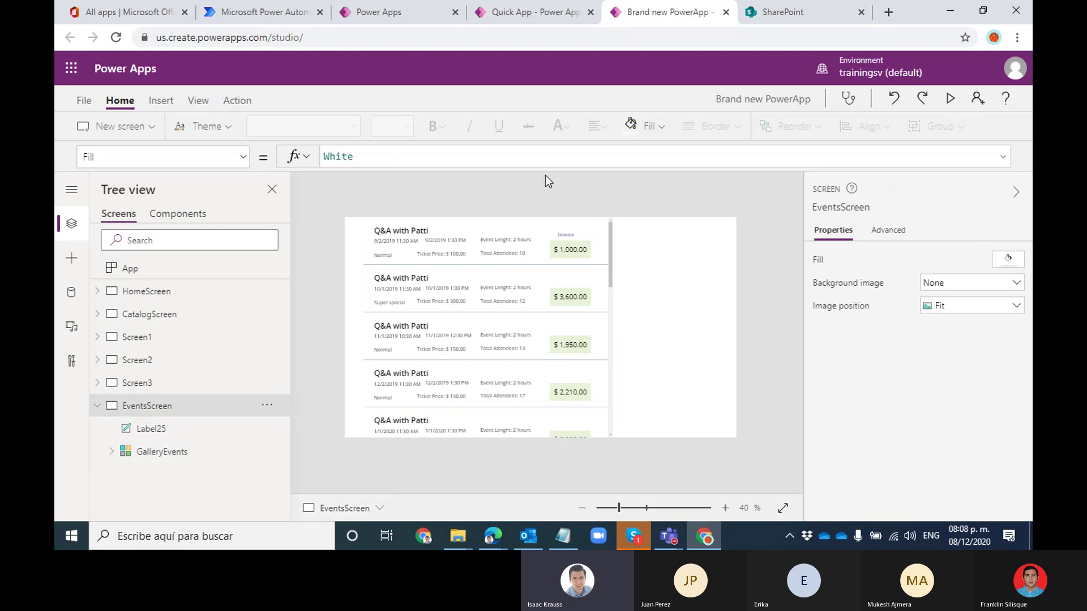
pyautogui.click(536, 21)
pyautogui.click(150, 339)
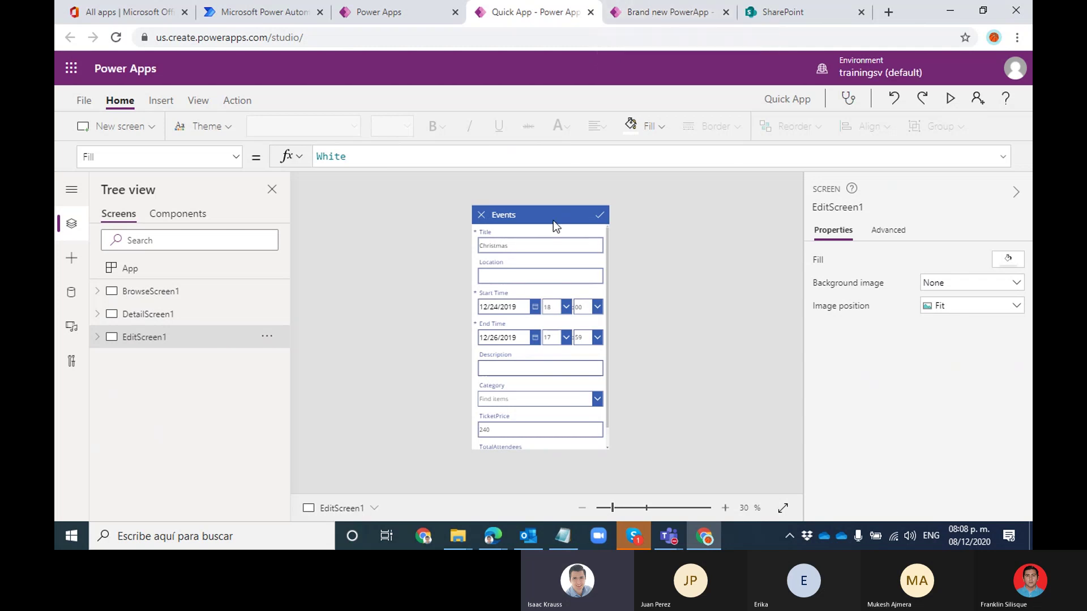
pyautogui.click(641, 16)
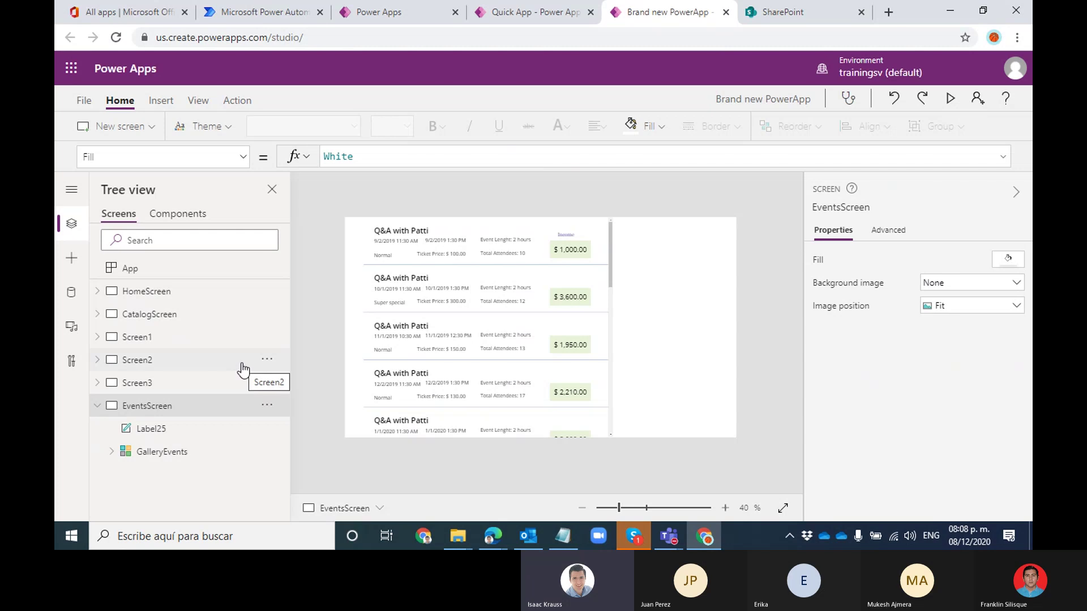
pyautogui.click(163, 101)
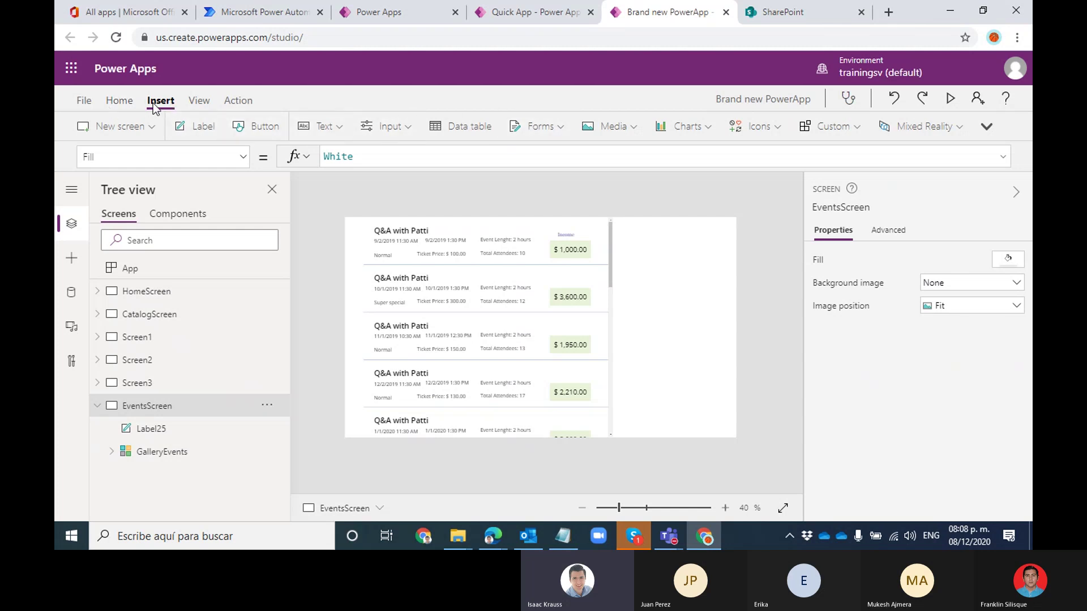
pyautogui.click(558, 119)
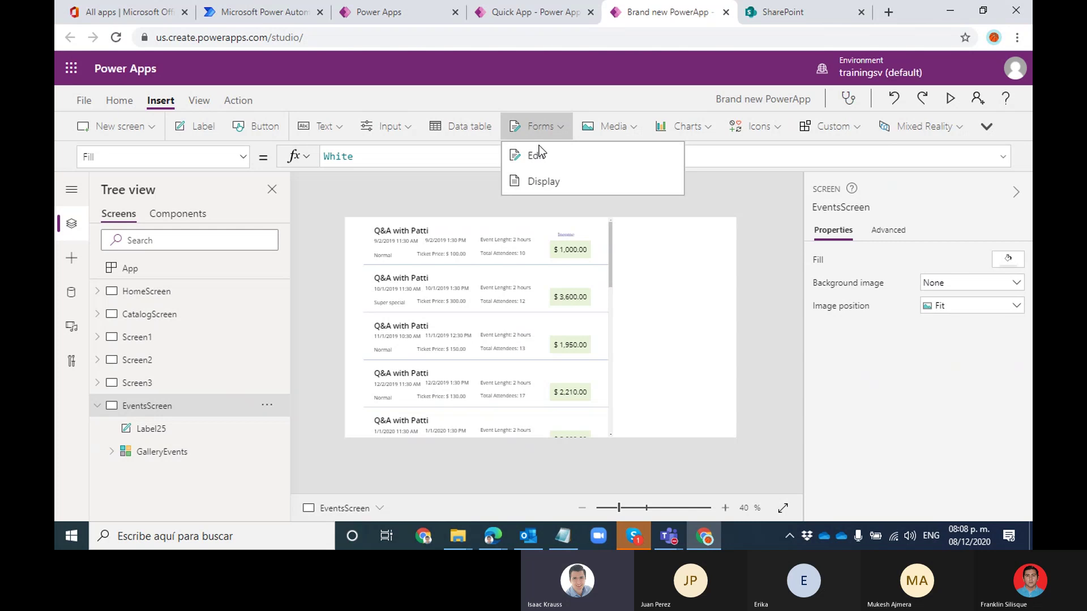
pyautogui.click(566, 84)
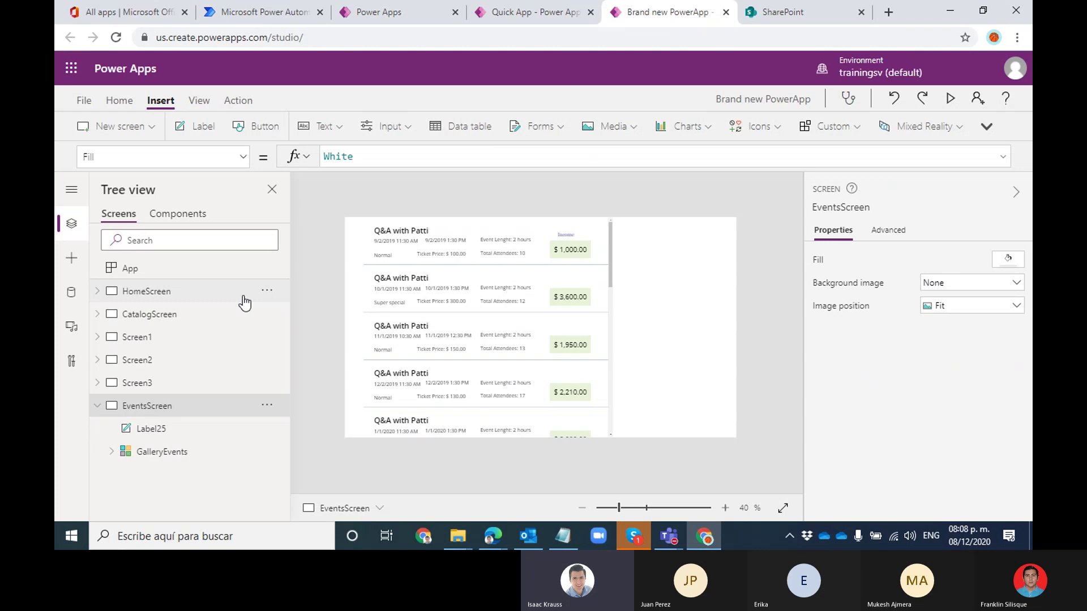
# Add a blank screen to Brand new PowerApp, rename it FormScreen, and collapse EventsScreen in the screen tree
pyautogui.click(147, 130)
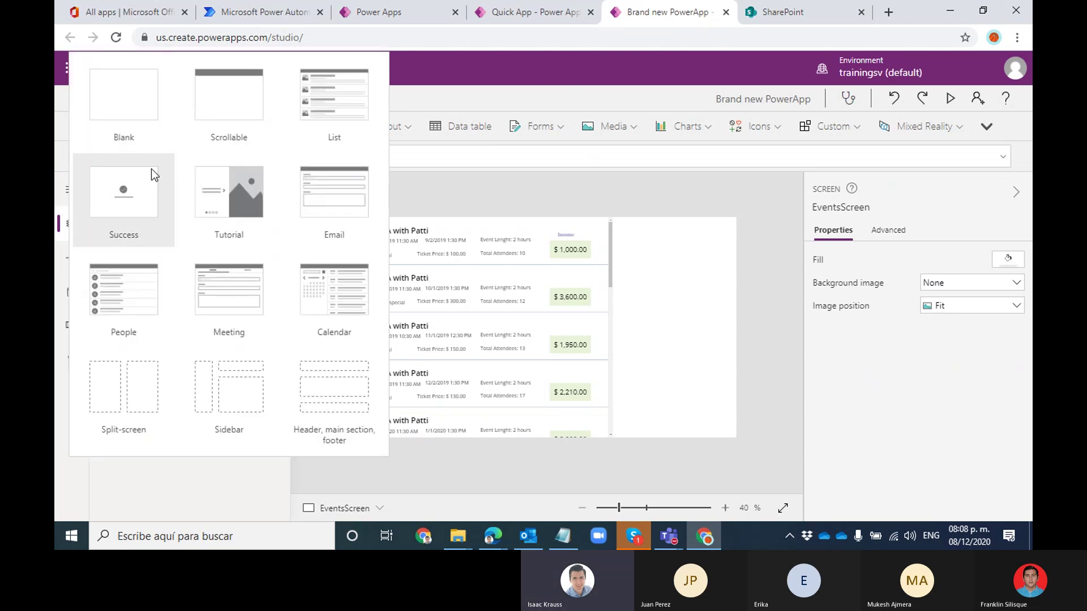
pyautogui.click(142, 93)
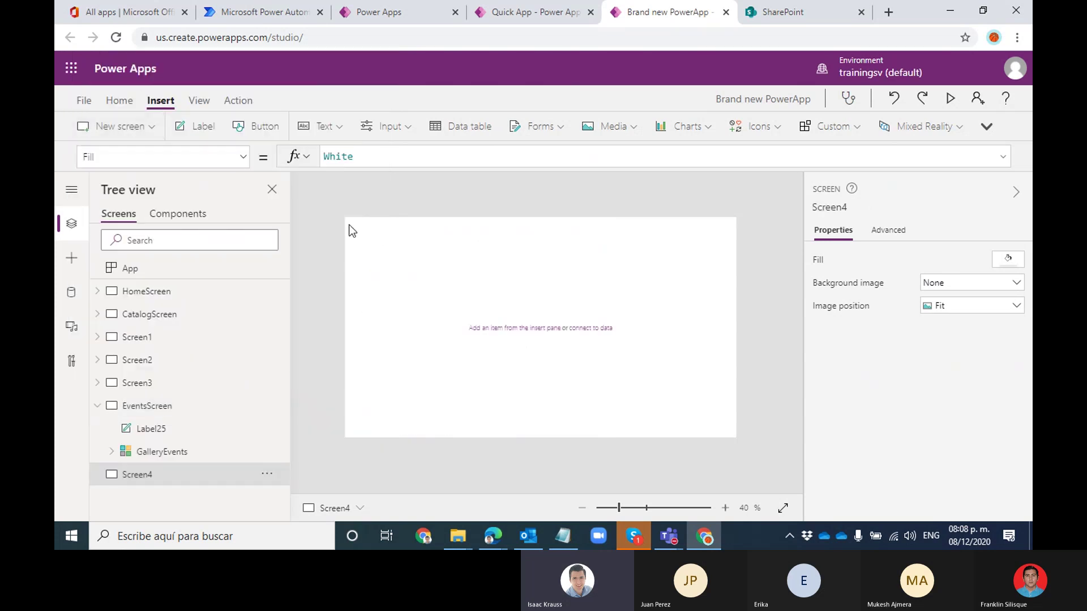
pyautogui.click(266, 475)
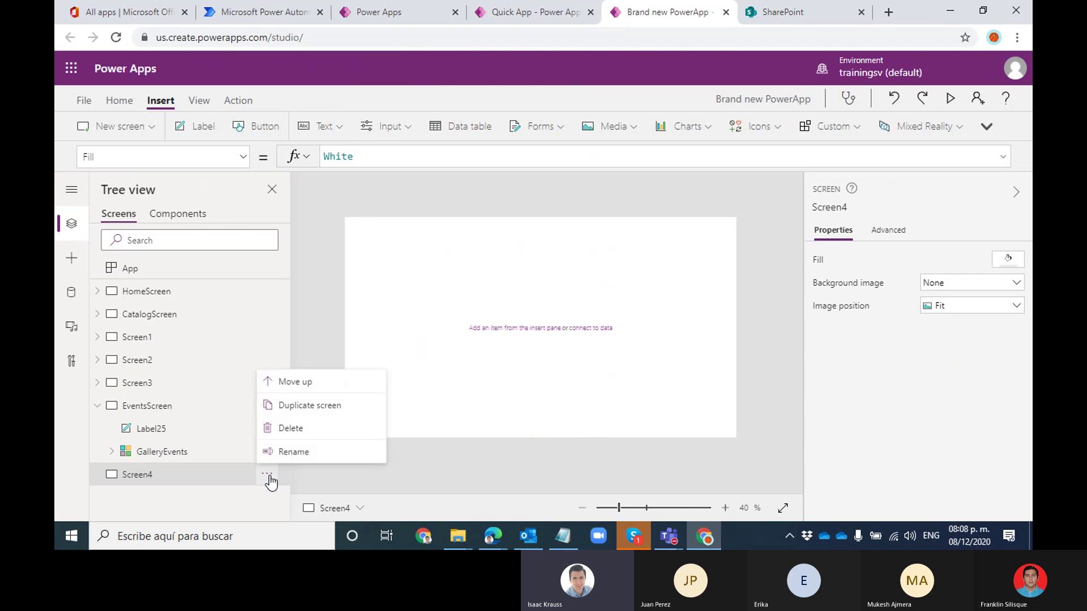
pyautogui.click(288, 453)
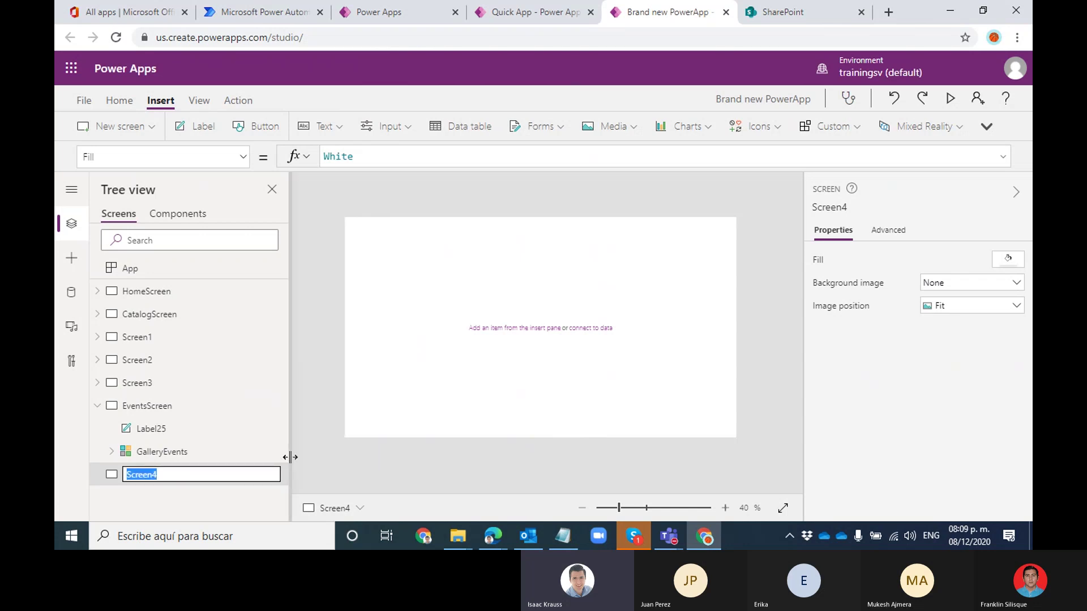
pyautogui.press('End')
pyautogui.write('Form')
pyautogui.press('Return')
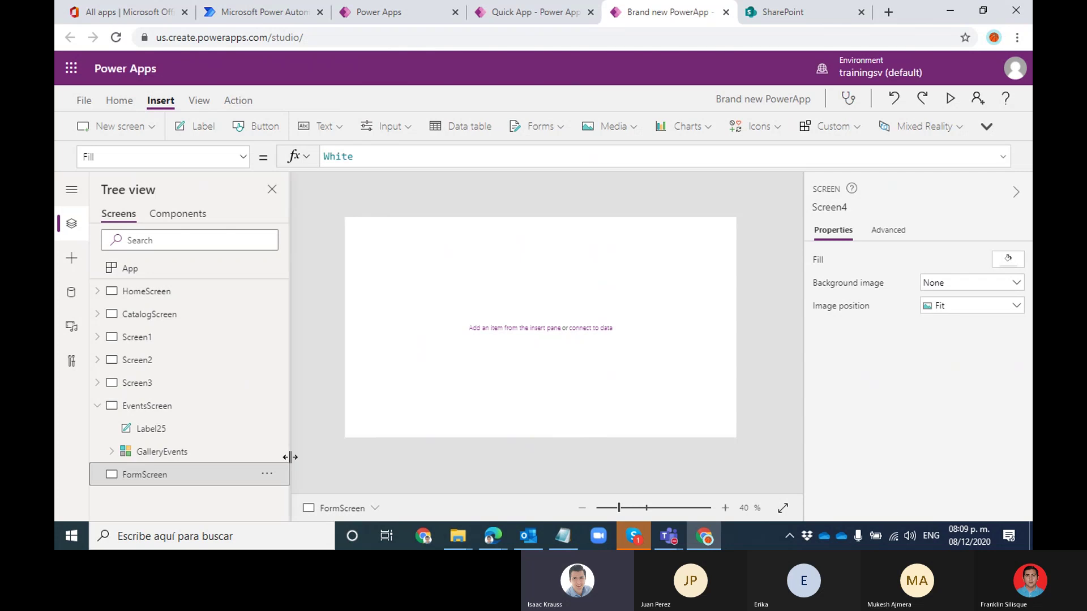
pyautogui.click(98, 406)
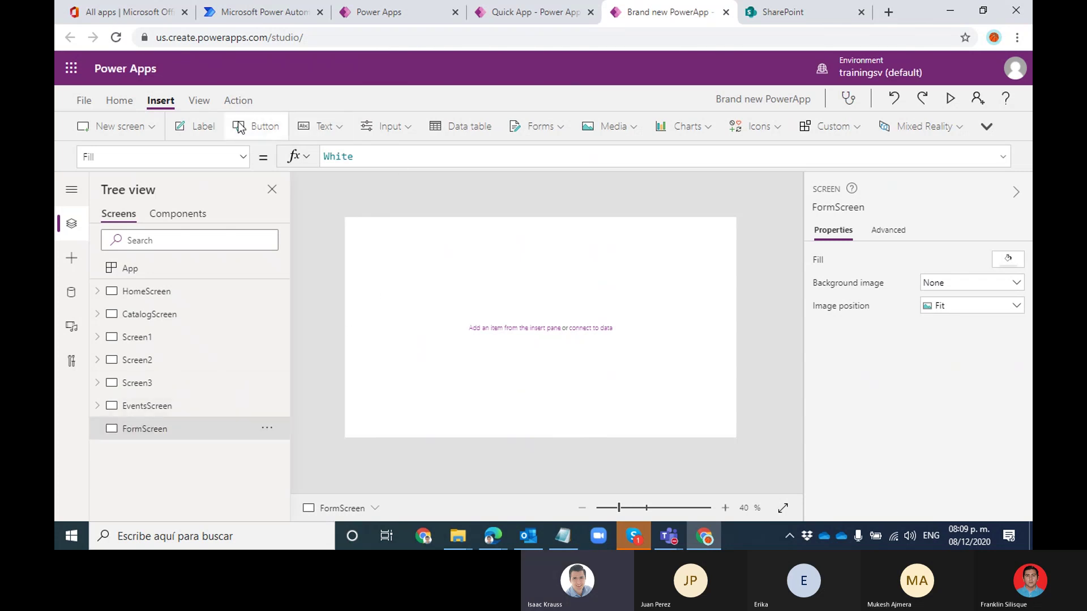
pyautogui.click(332, 117)
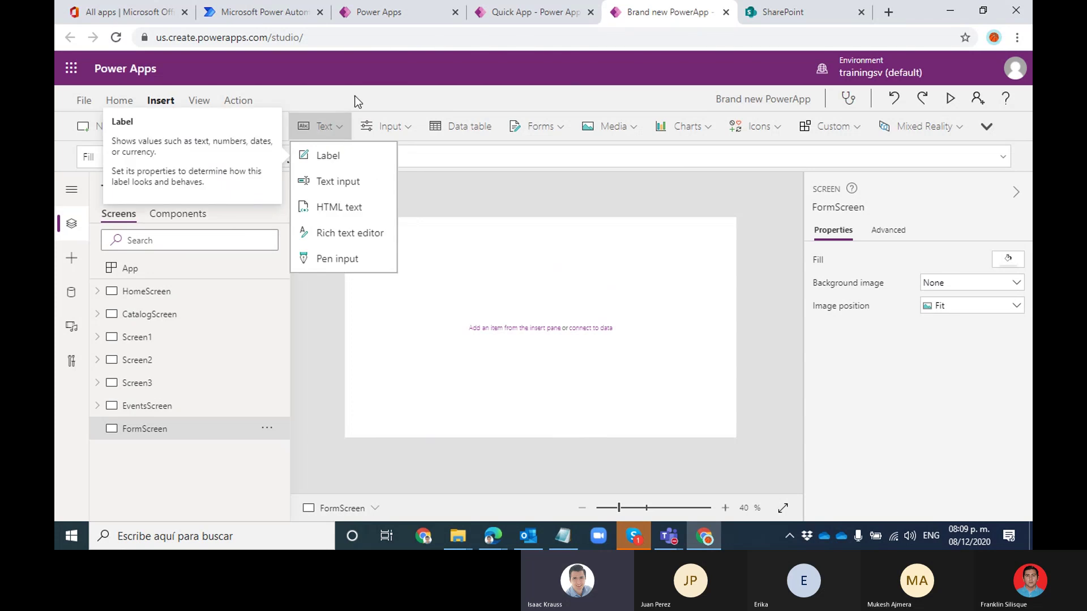
# Place a text input, a drop down and a button below one another on FormScreen
pyautogui.click(332, 182)
pyautogui.moveTo(424, 235); pyautogui.dragTo(527, 260)
pyautogui.click(327, 128)
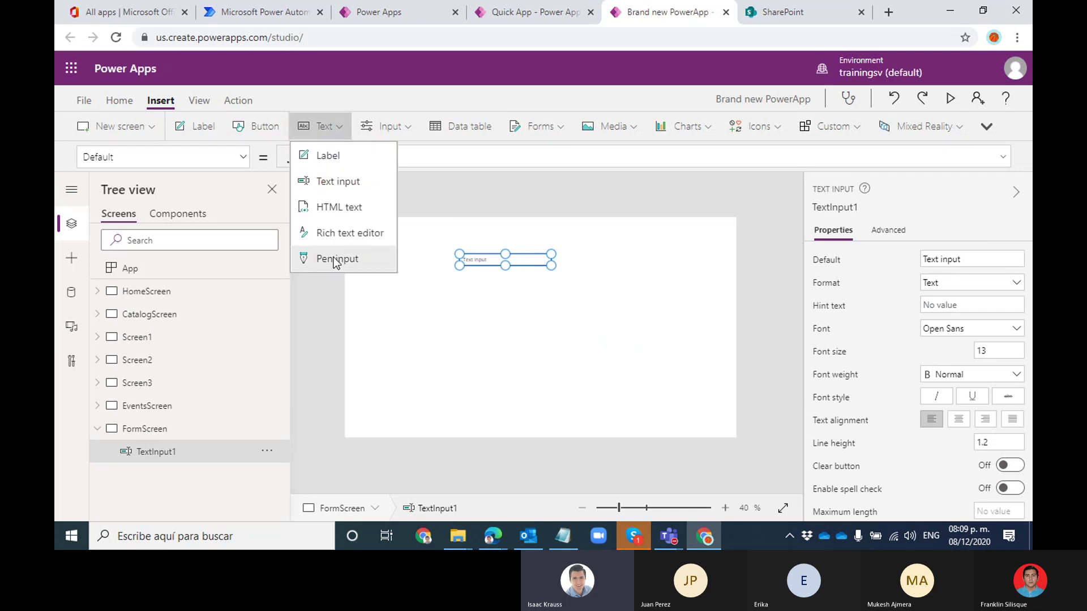
pyautogui.click(385, 127)
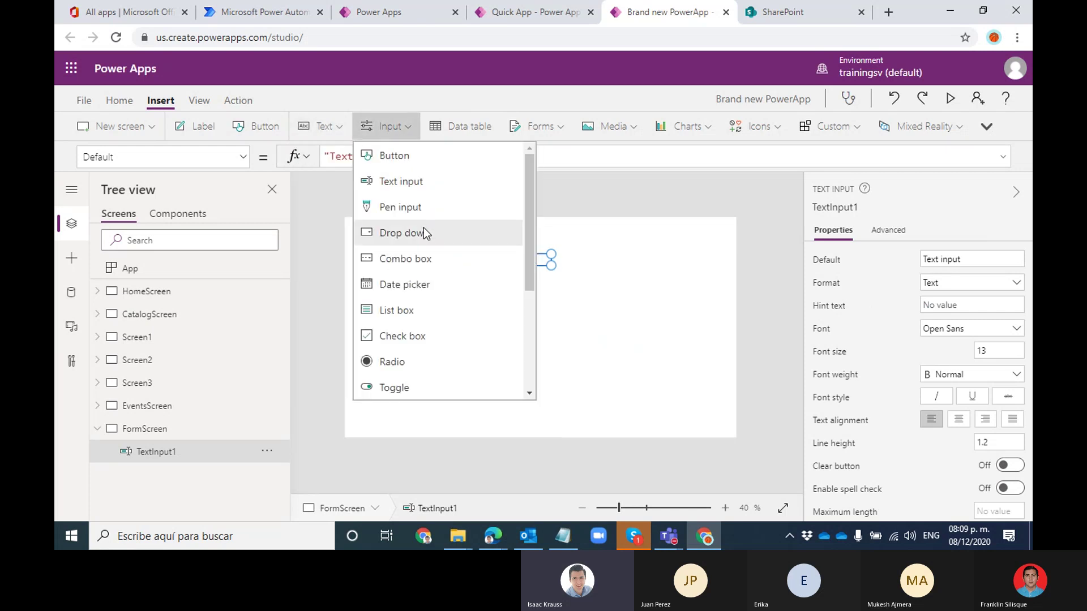
pyautogui.click(396, 232)
pyautogui.moveTo(433, 241); pyautogui.dragTo(512, 283)
pyautogui.click(417, 292)
pyautogui.click(248, 128)
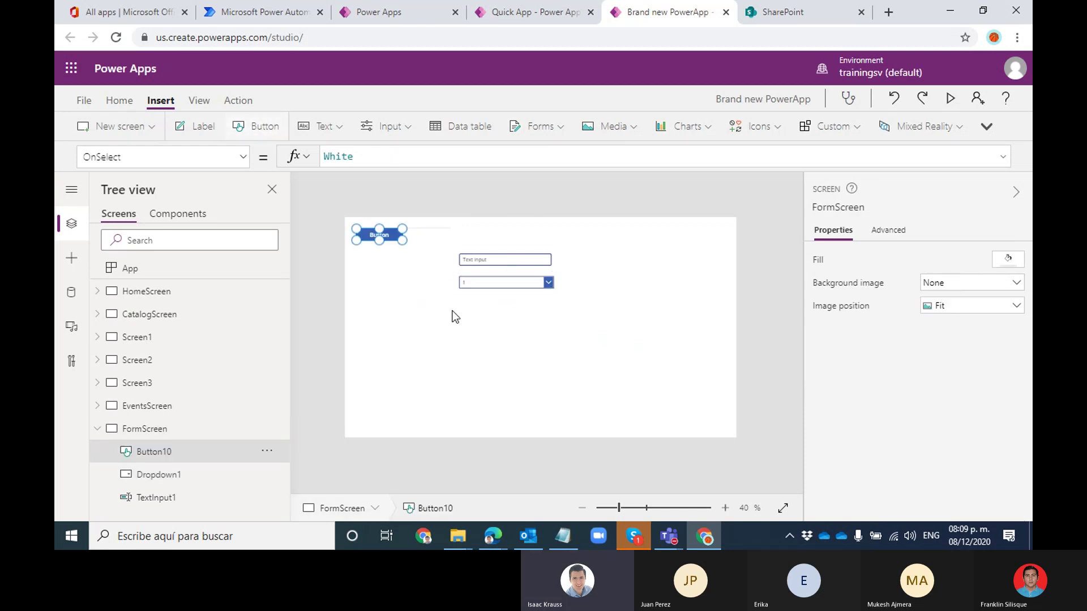
pyautogui.moveTo(401, 238); pyautogui.dragTo(535, 289)
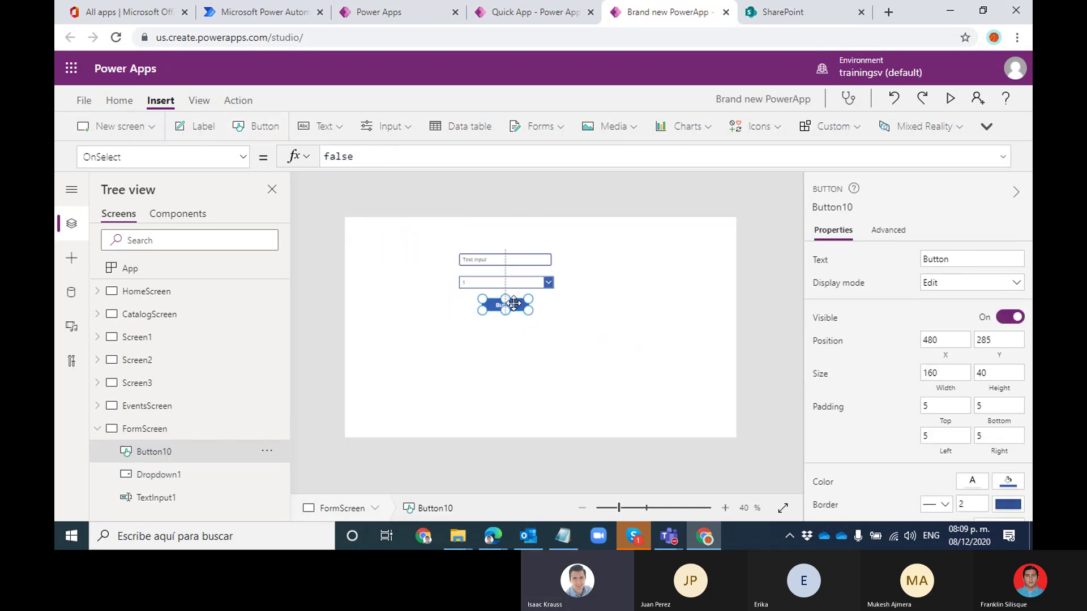
pyautogui.click(602, 312)
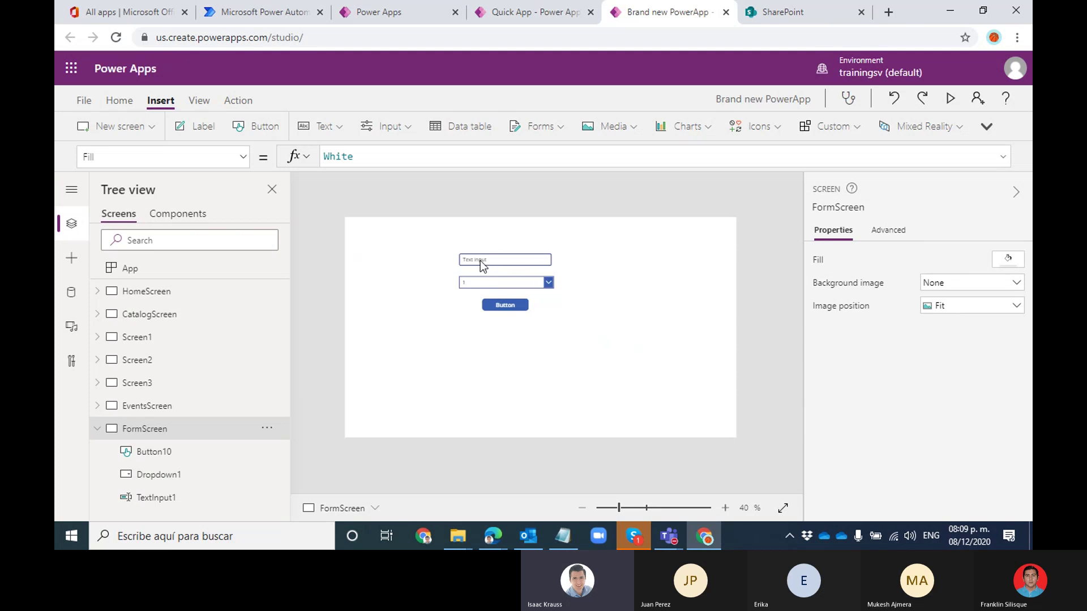
# Delete the text input, drop down and button together from FormScreen
pyautogui.moveTo(480, 261)
pyautogui.mouseDown()
pyautogui.moveTo(481, 248)
pyautogui.moveTo(469, 249)
pyautogui.mouseUp()
pyautogui.click(582, 346)
pyautogui.moveTo(580, 345); pyautogui.dragTo(418, 226)
pyautogui.press('Delete')
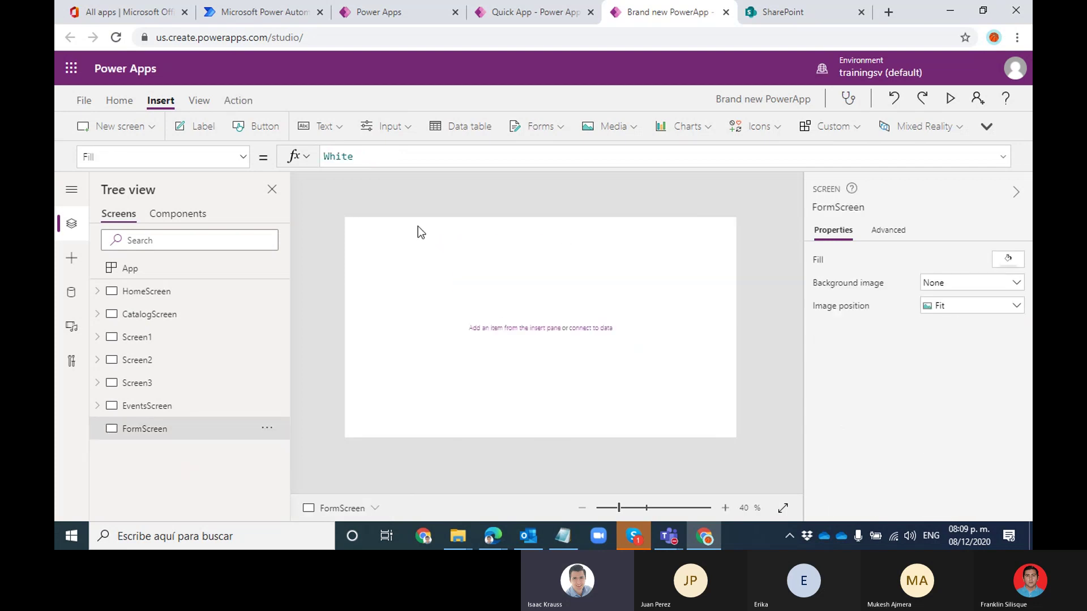
# Review the available form types and examine EditForm1 on Quick App's EditScreen1, ending in Brand new PowerApp
pyautogui.click(534, 135)
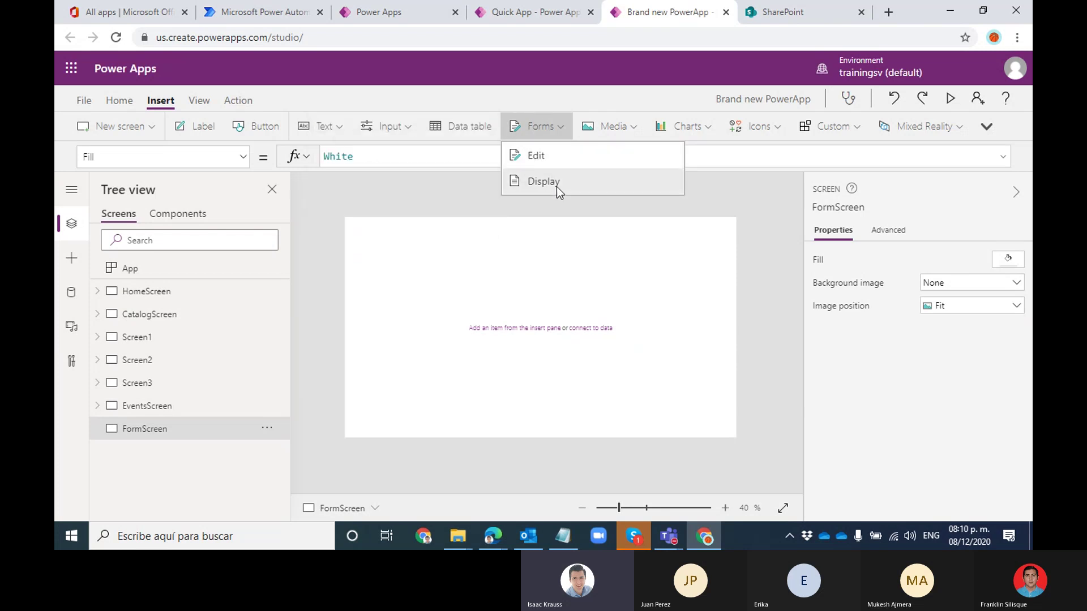
pyautogui.click(524, 14)
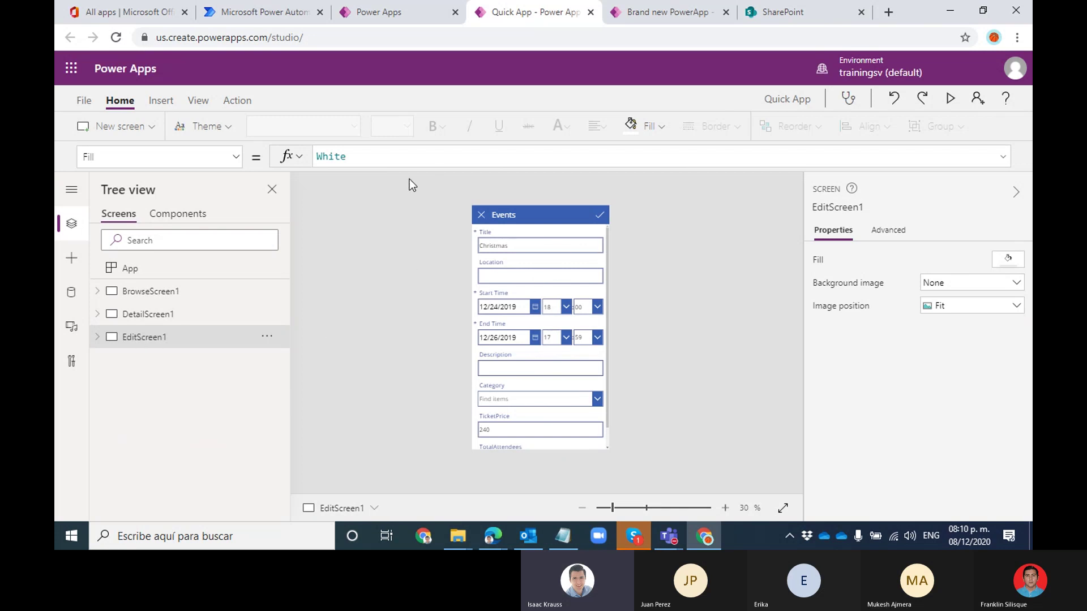
pyautogui.click(589, 240)
pyautogui.click(127, 365)
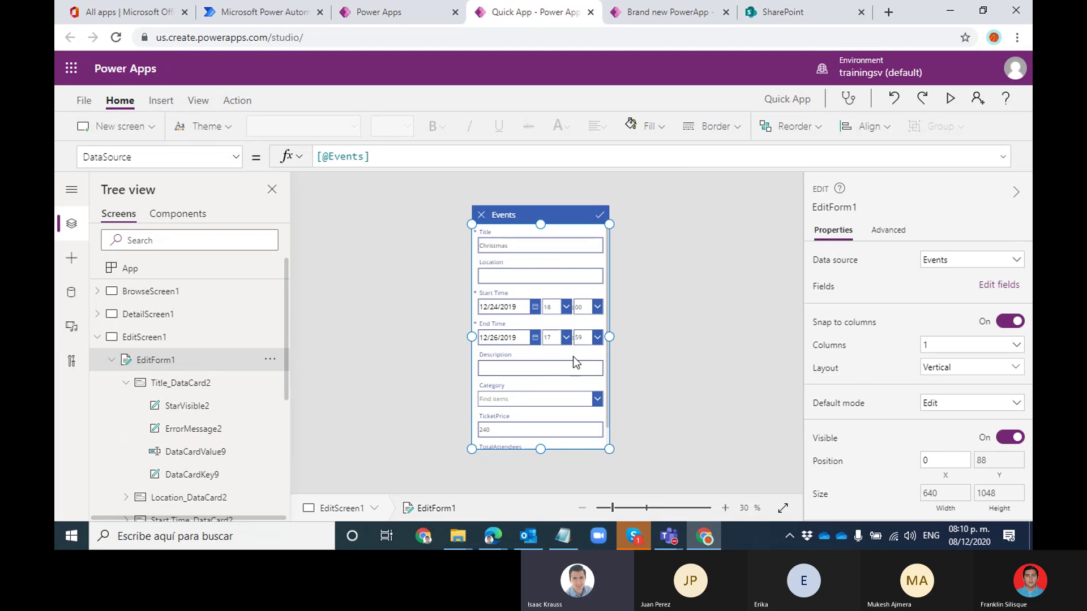
pyautogui.click(635, 14)
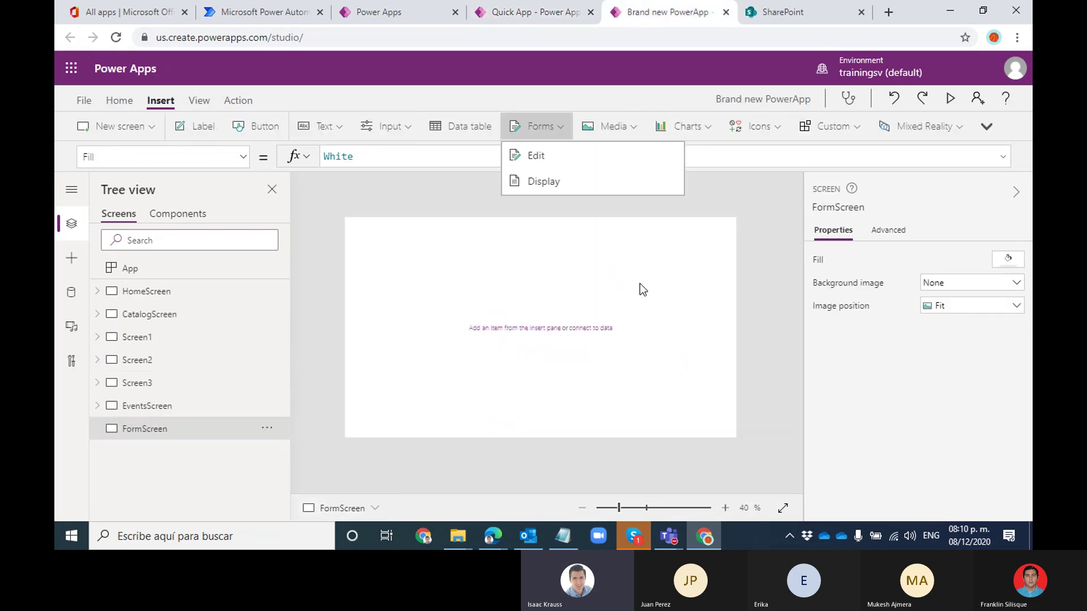
# Insert an edit form on FormScreen and shift it to about X 62, Y 56
pyautogui.click(548, 160)
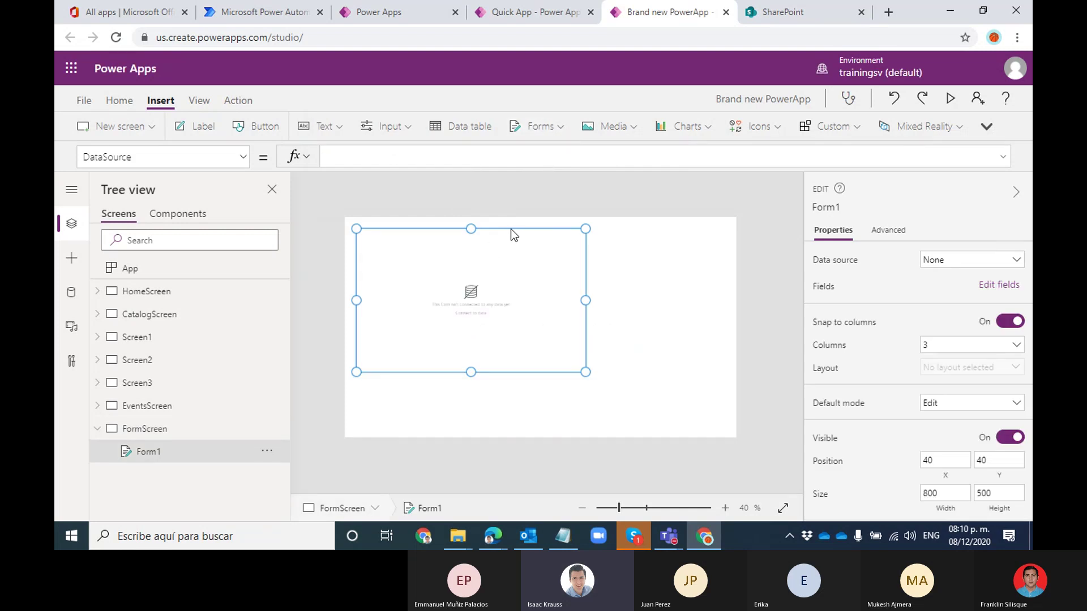
pyautogui.moveTo(507, 226)
pyautogui.mouseDown()
pyautogui.moveTo(548, 243)
pyautogui.moveTo(515, 230)
pyautogui.mouseUp()
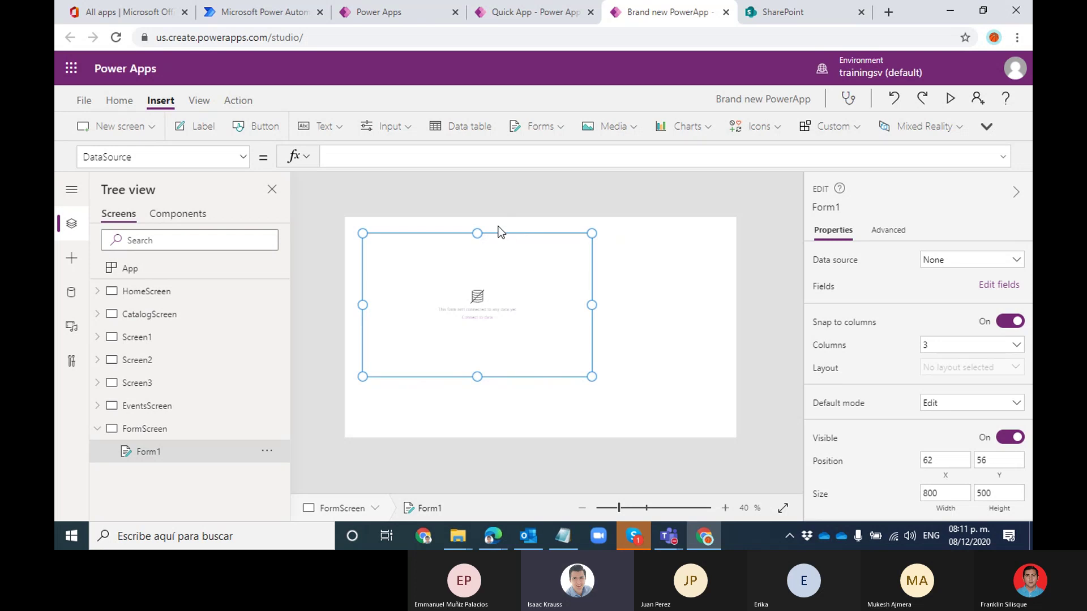
# Examine the Items formula of GalleryEvents on EventsScreen to see which data source it uses
pyautogui.click(147, 408)
pyautogui.click(609, 244)
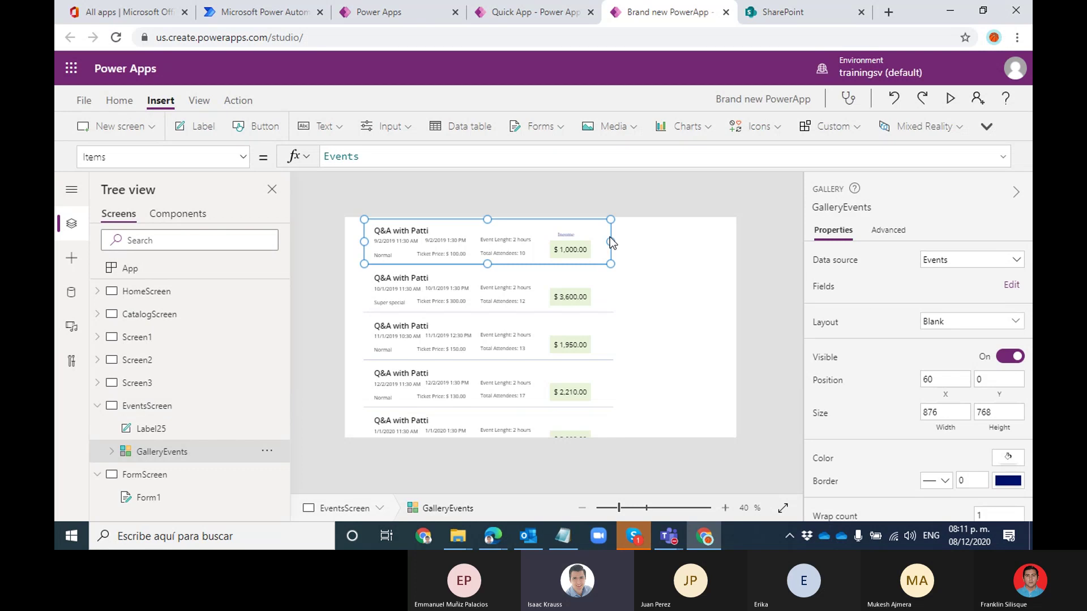
pyautogui.click(188, 451)
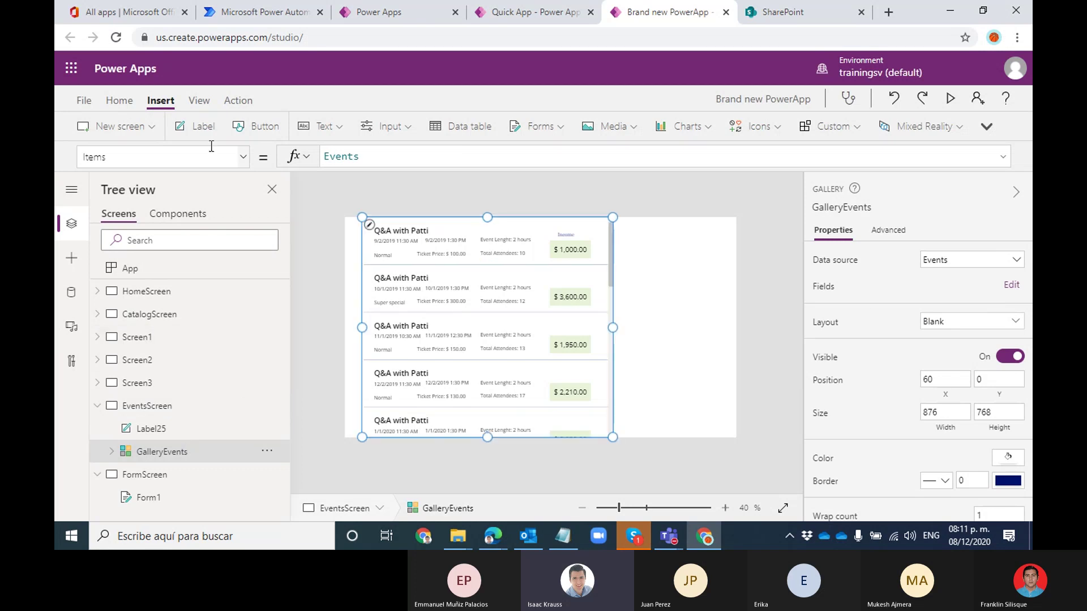
pyautogui.click(400, 156)
pyautogui.moveTo(400, 156); pyautogui.dragTo(312, 160)
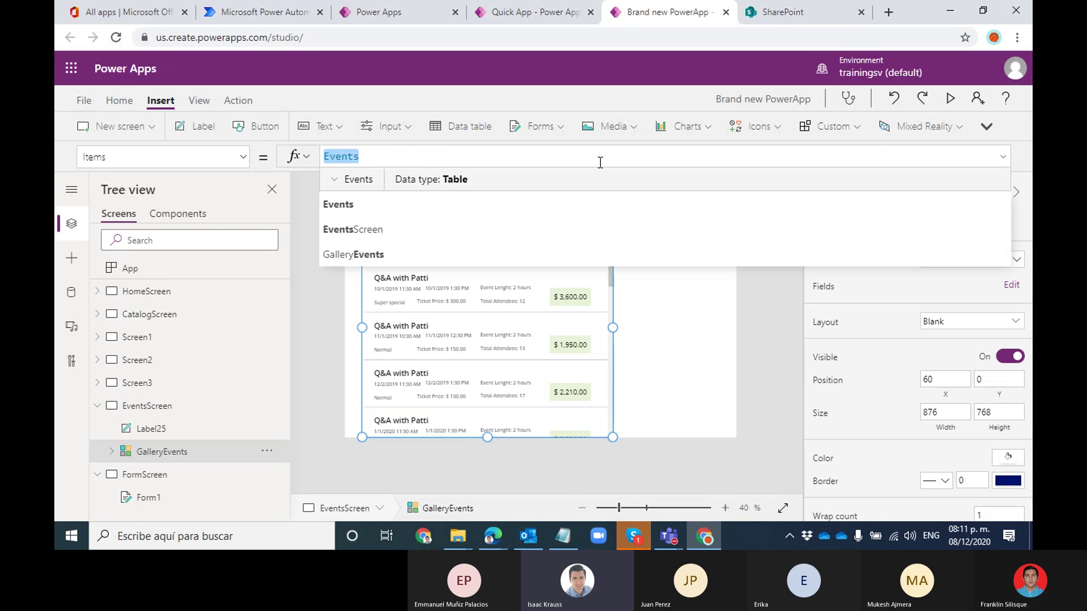
pyautogui.click(762, 311)
pyautogui.click(613, 272)
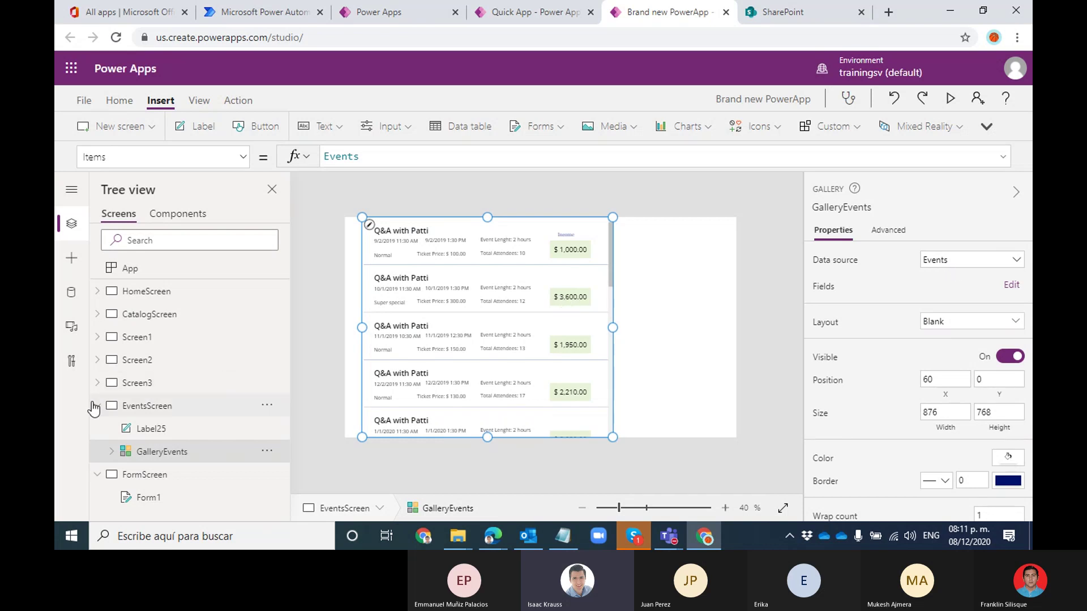
# Set the DataSource property of Form1 on FormScreen to Events
pyautogui.click(173, 500)
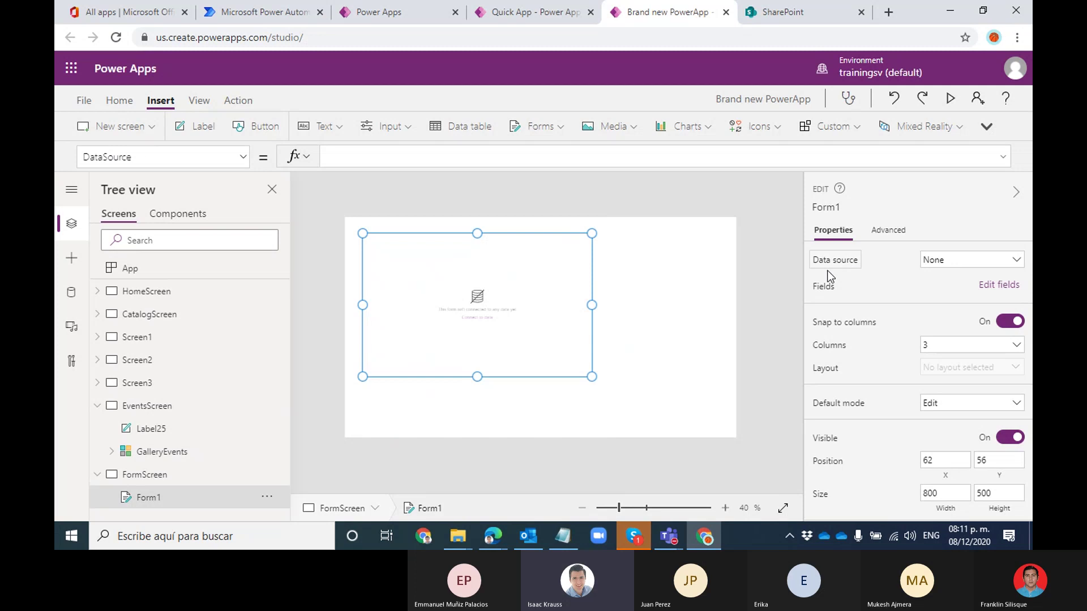
pyautogui.click(946, 266)
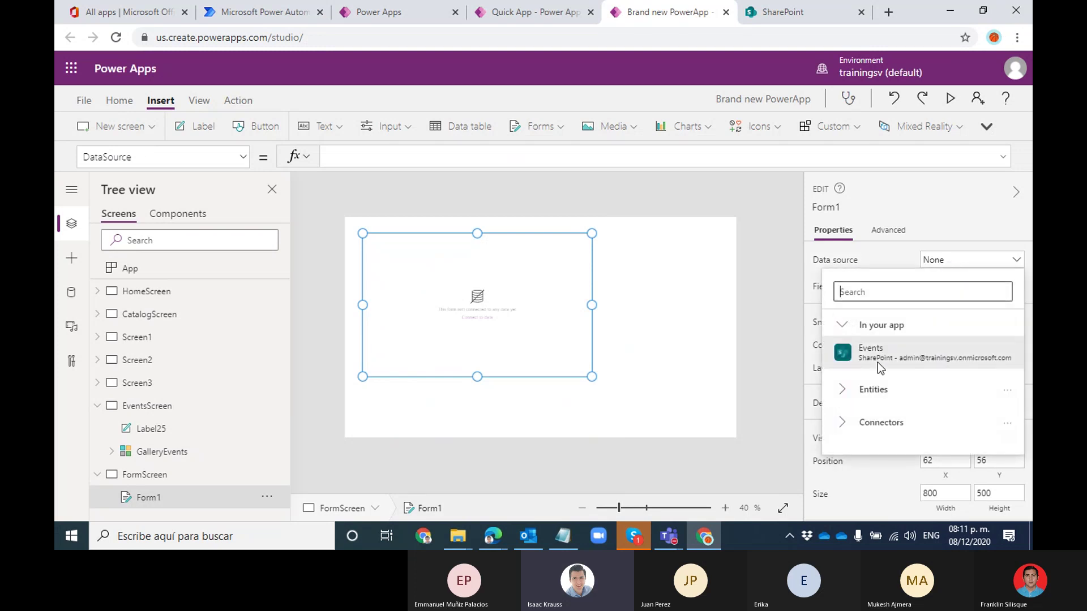
pyautogui.click(514, 163)
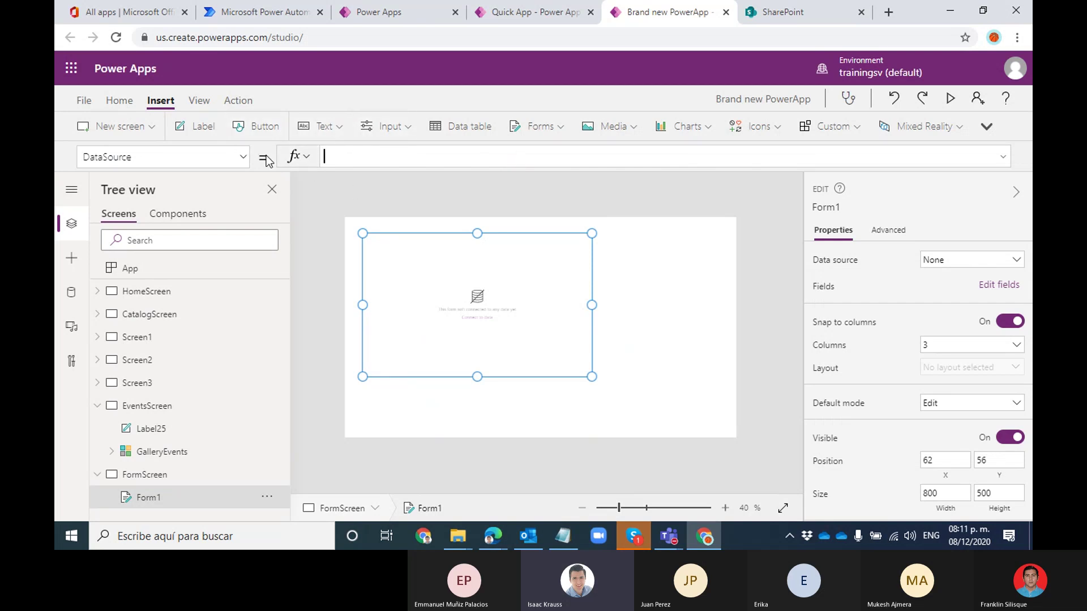
pyautogui.click(243, 158)
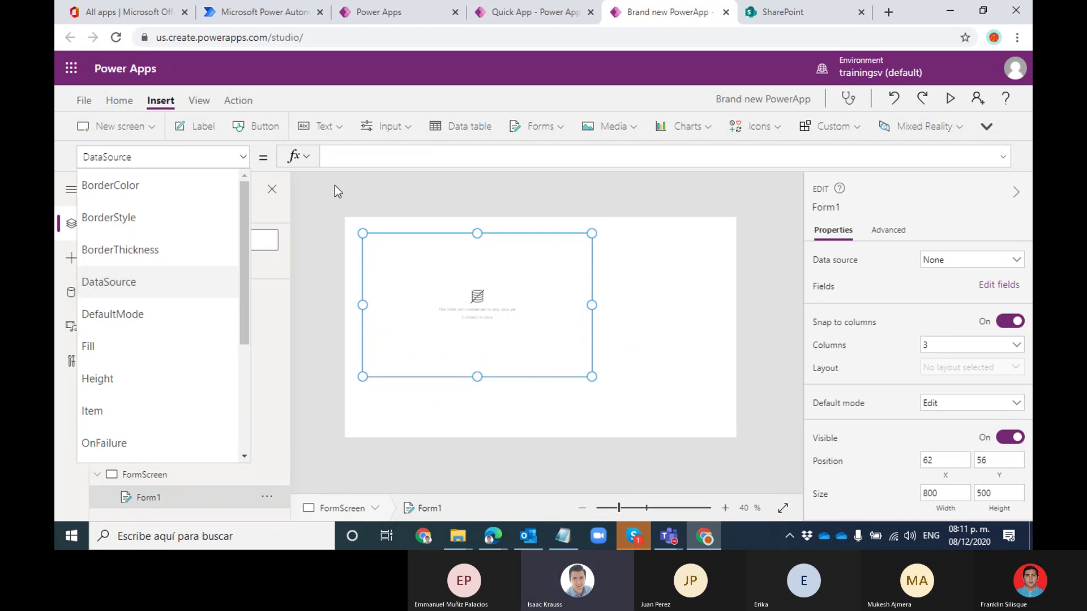
pyautogui.click(355, 156)
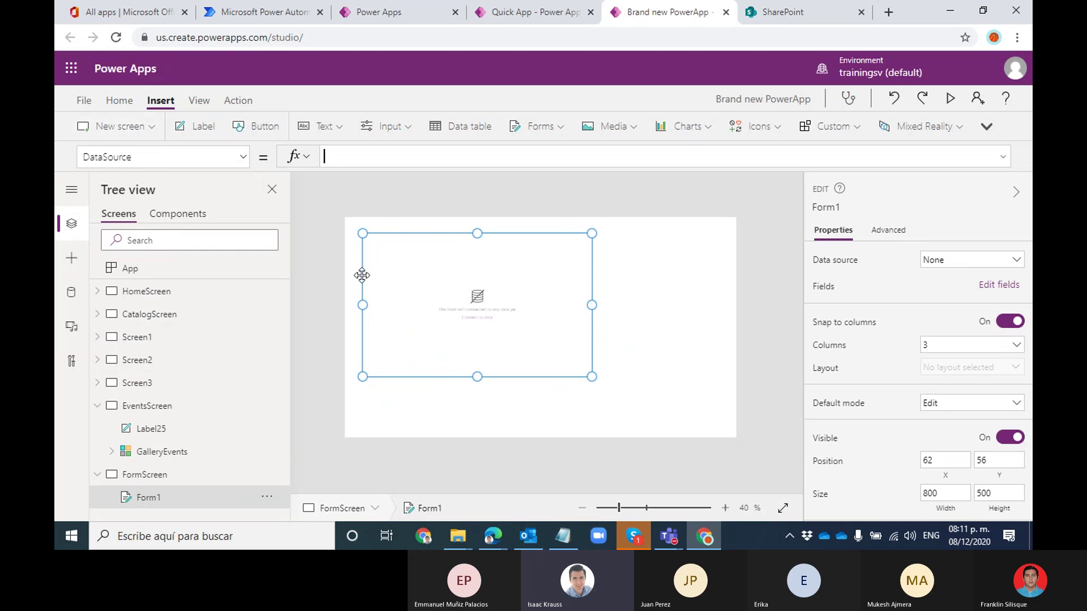
pyautogui.write('Events')
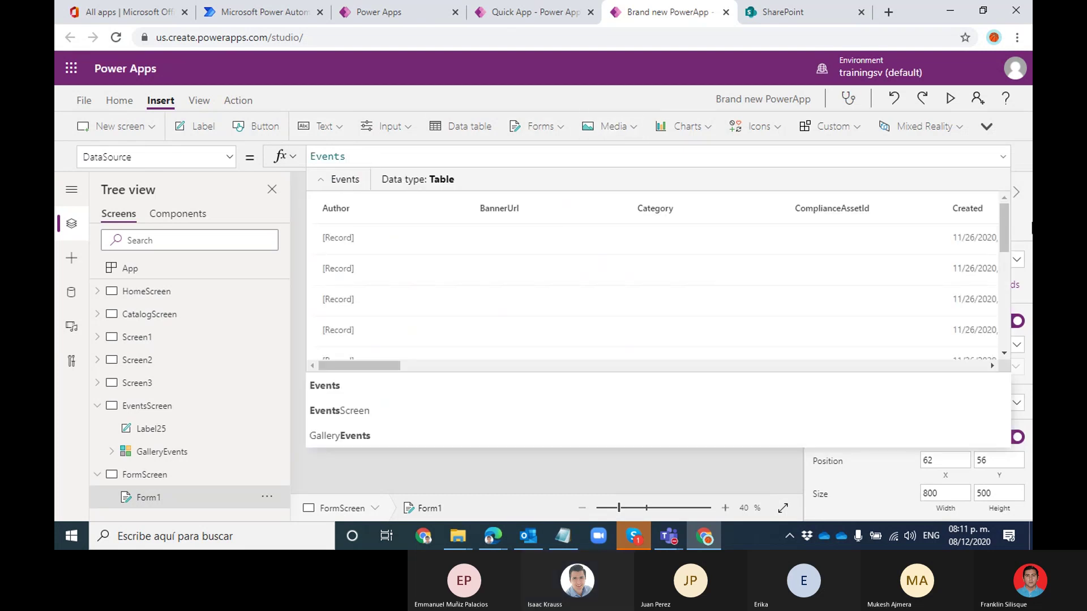
pyautogui.click(1003, 157)
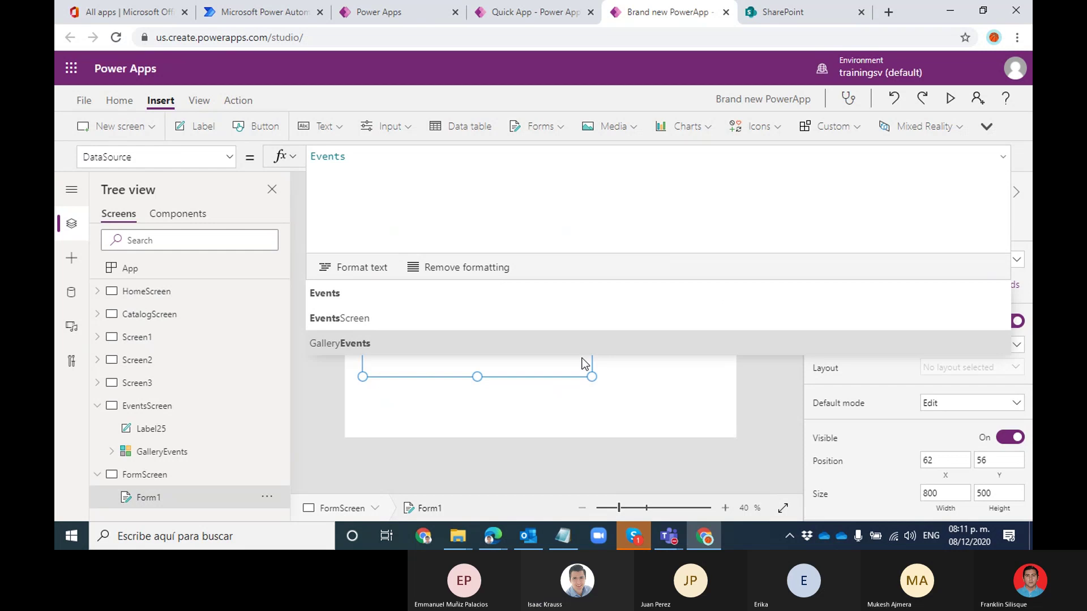
pyautogui.click(566, 371)
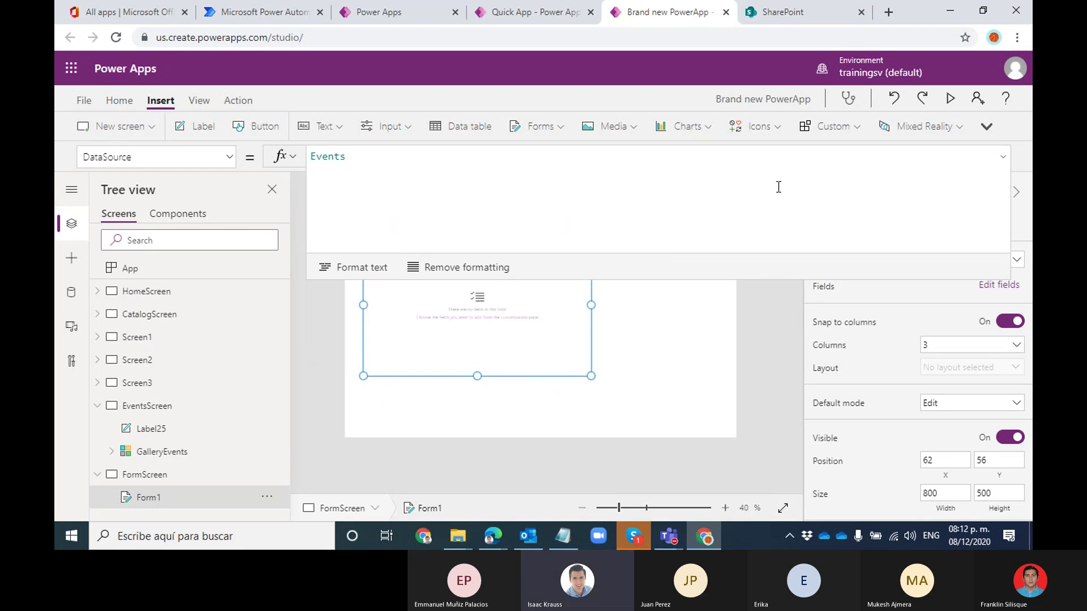
pyautogui.click(1002, 161)
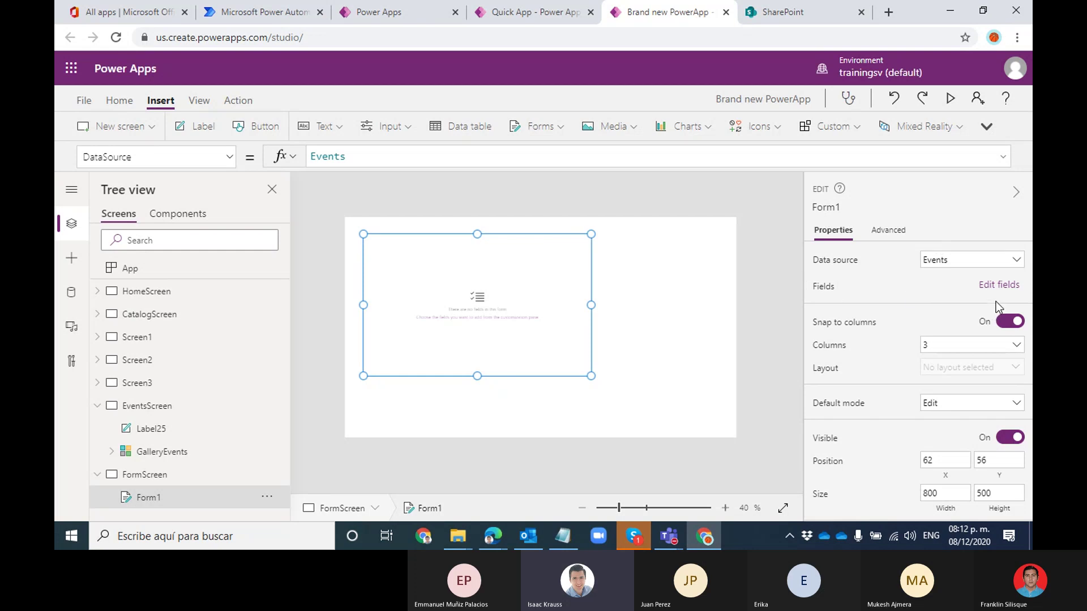
# Open Form1's fields for editing and add the Title field
pyautogui.click(999, 286)
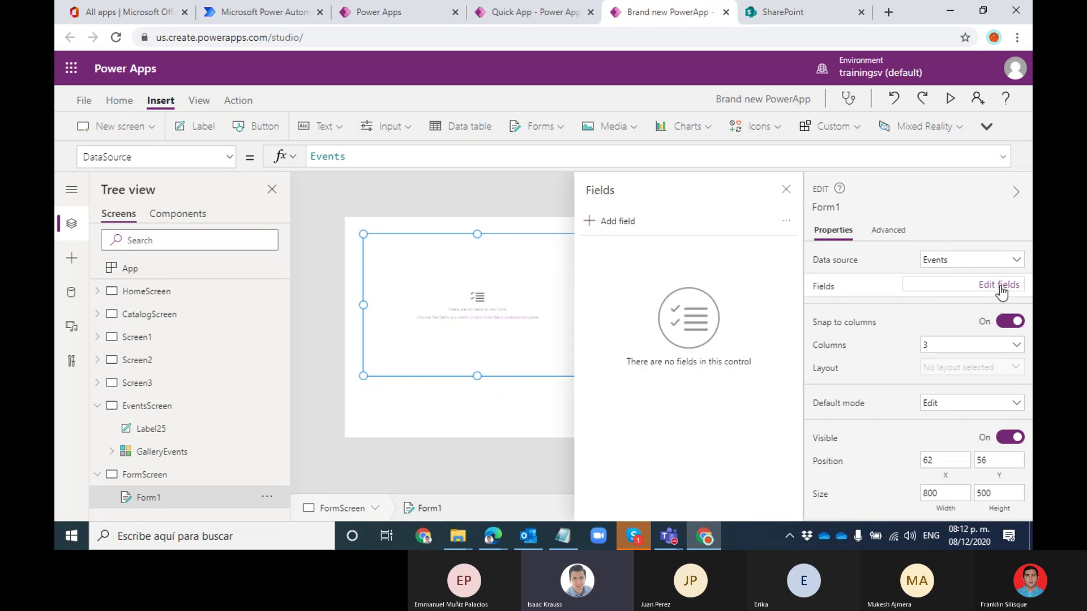
pyautogui.click(617, 224)
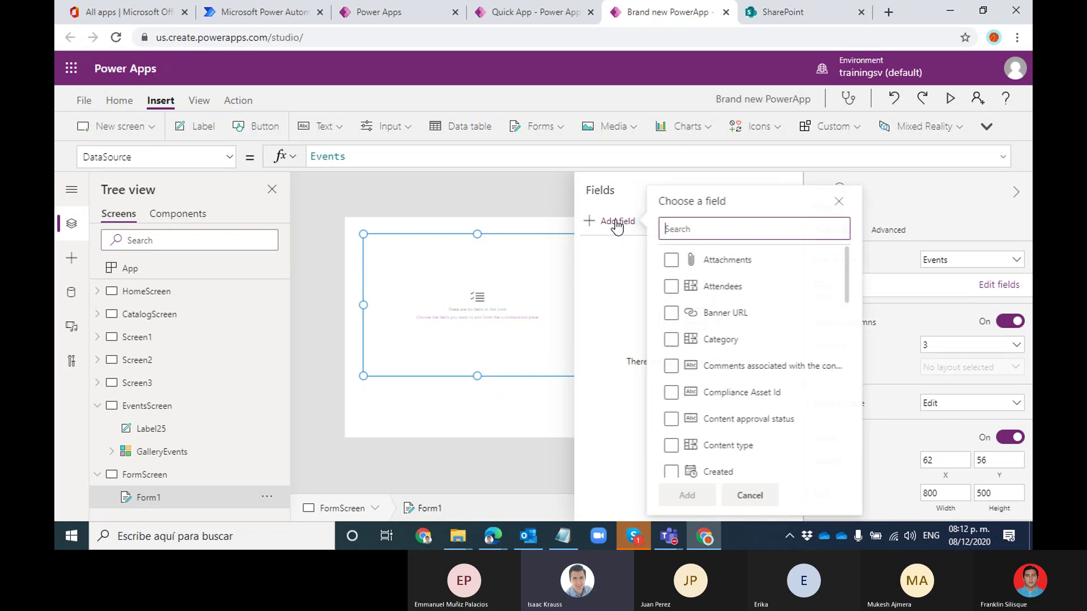
pyautogui.moveTo(846, 262); pyautogui.dragTo(850, 224)
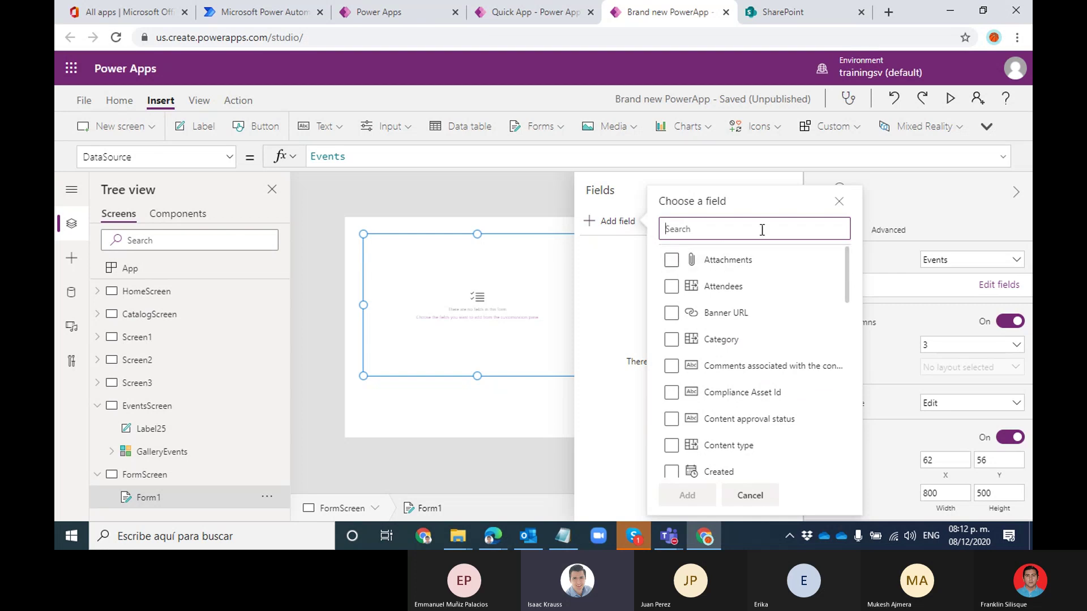
pyautogui.write('nam')
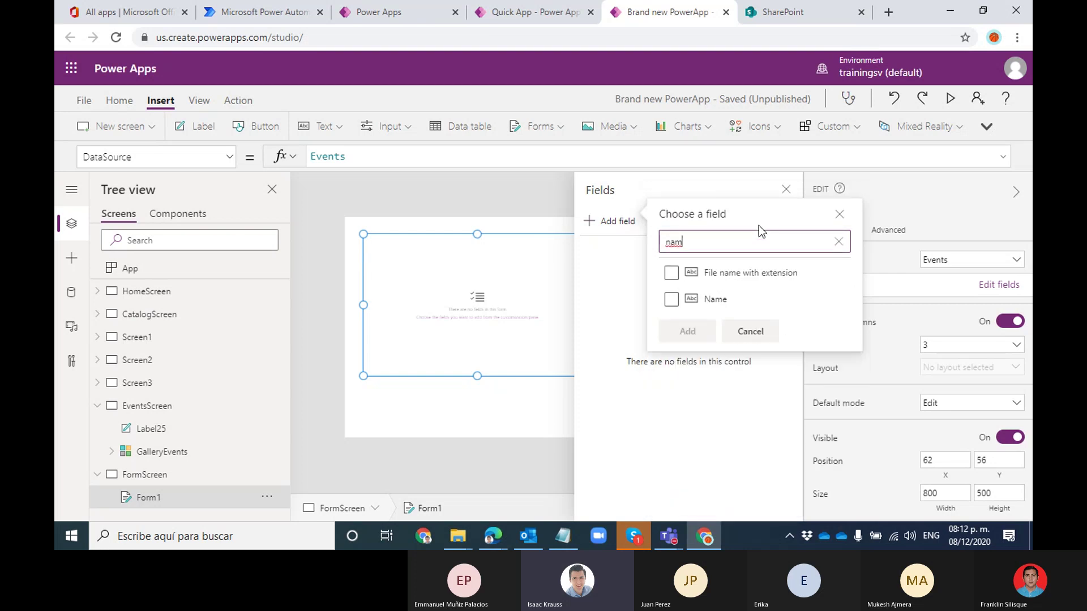
pyautogui.press('BackSpace')
pyautogui.press('BackSpace')
pyautogui.press('BackSpace')
pyautogui.write('title')
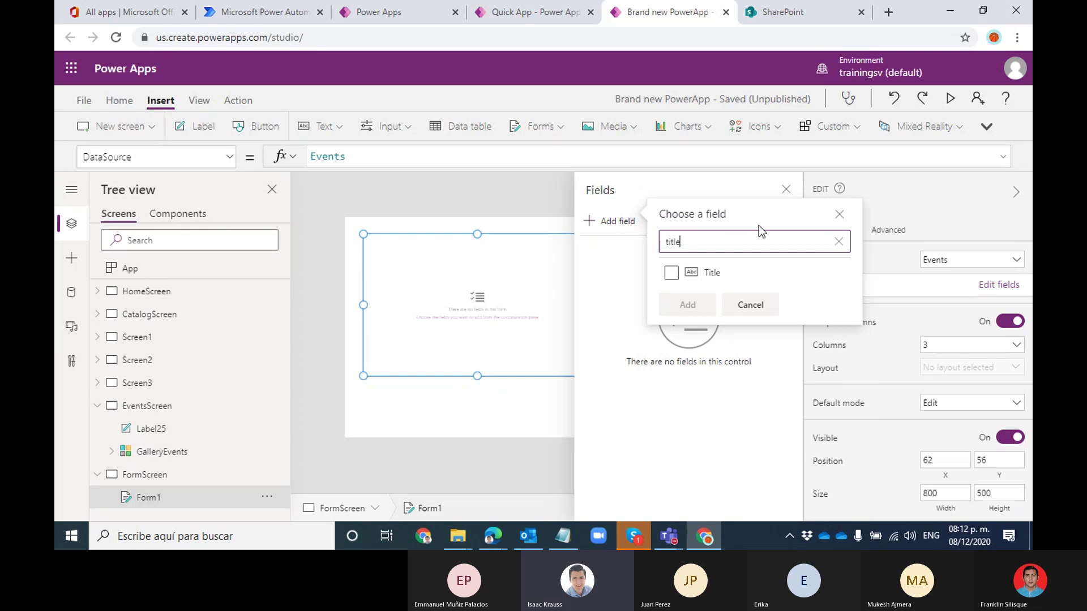
pyautogui.click(701, 272)
pyautogui.click(675, 306)
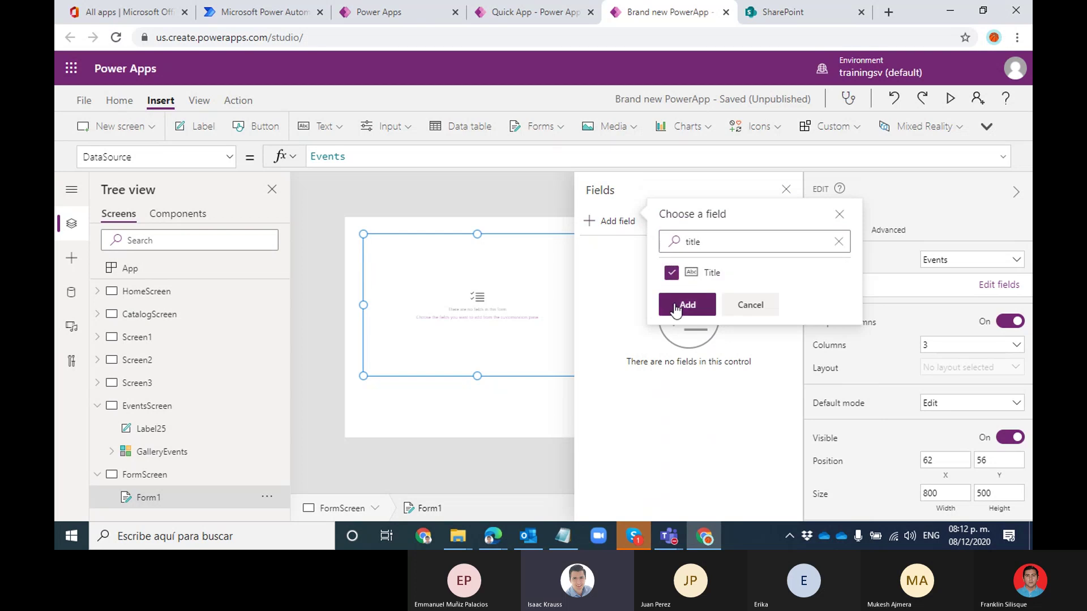
# Find the Start Time field and add it to Form1
pyautogui.click(627, 221)
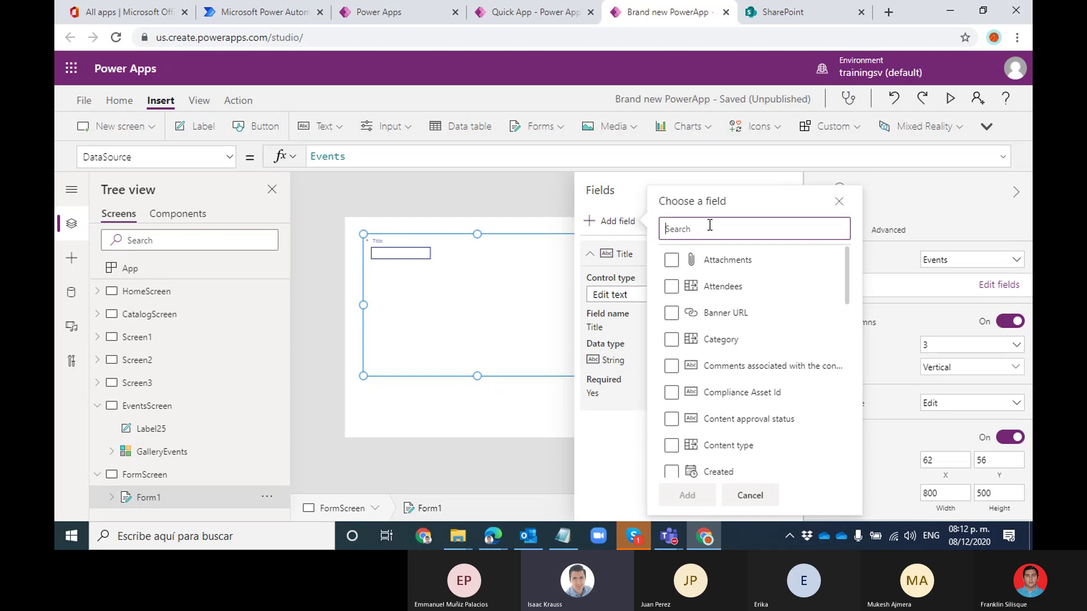
pyautogui.write('start')
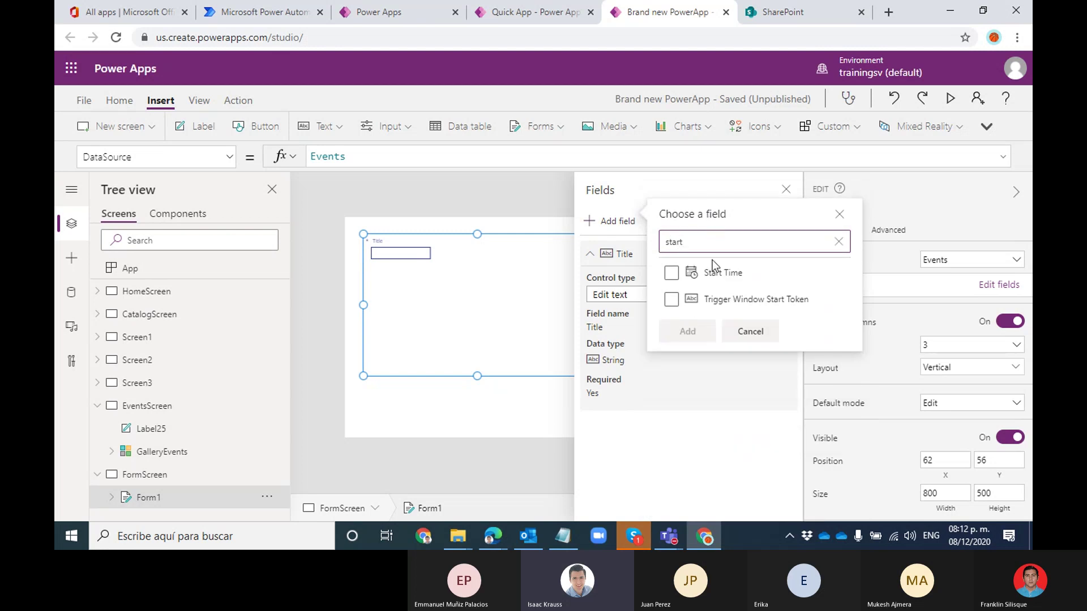
pyautogui.click(718, 282)
pyautogui.click(702, 333)
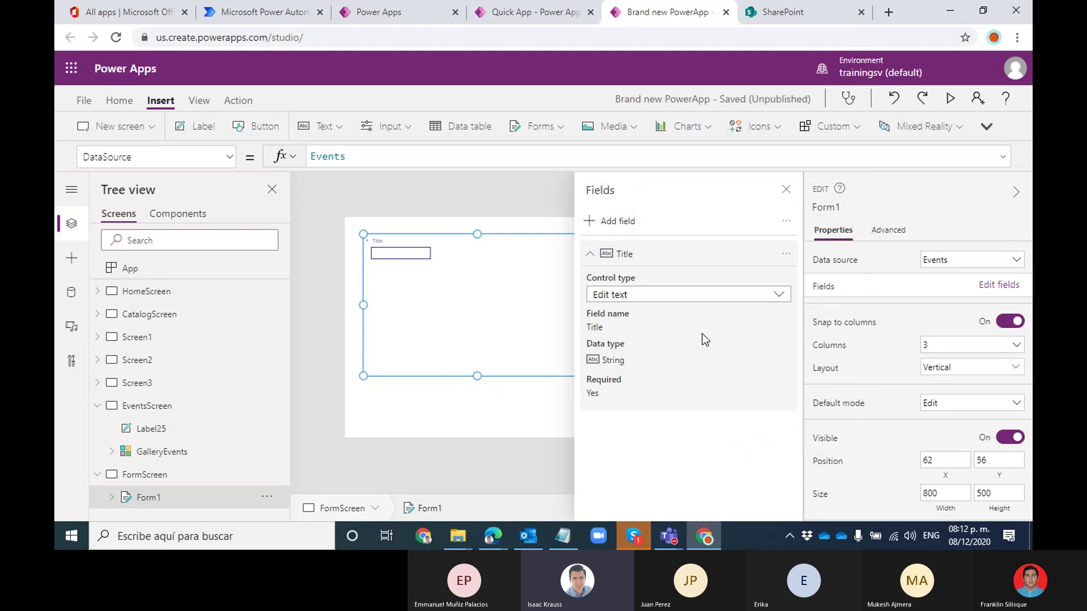
# Find the End Time field and add it to Form1
pyautogui.click(622, 221)
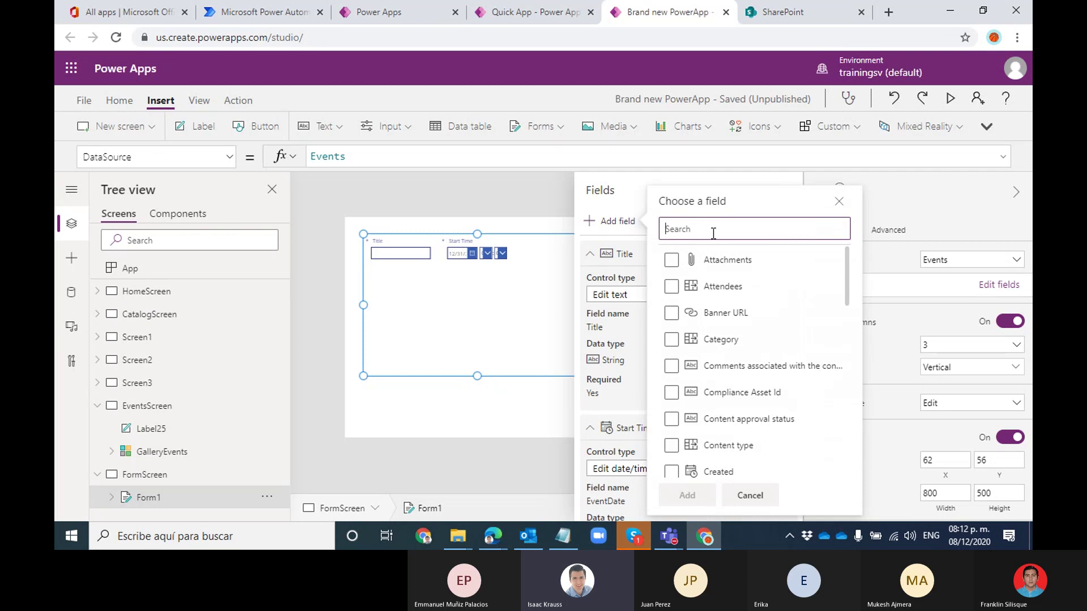
pyautogui.write('end')
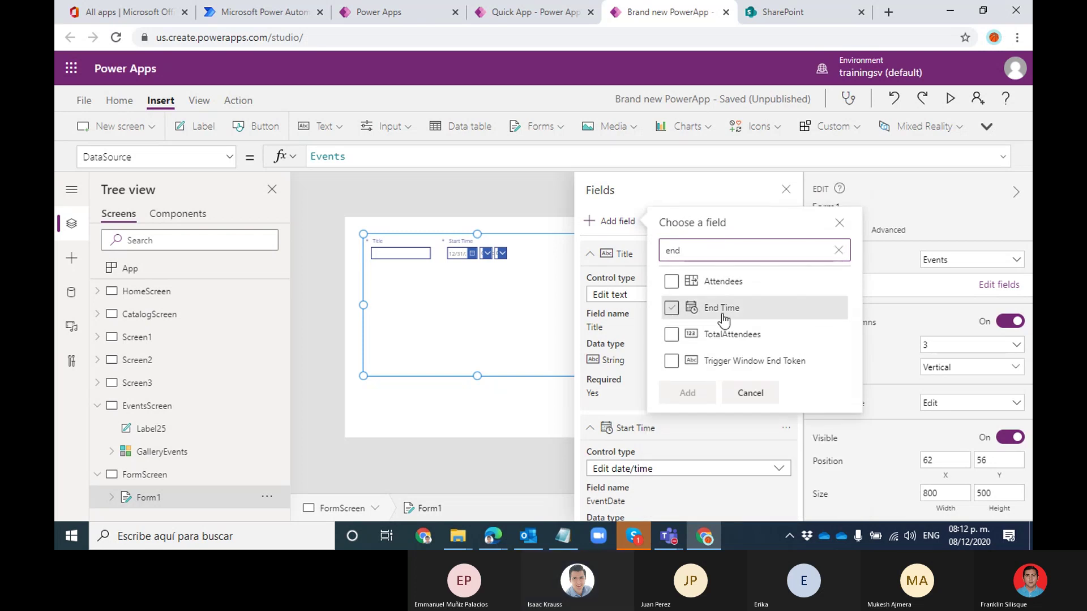
pyautogui.click(724, 316)
pyautogui.click(702, 393)
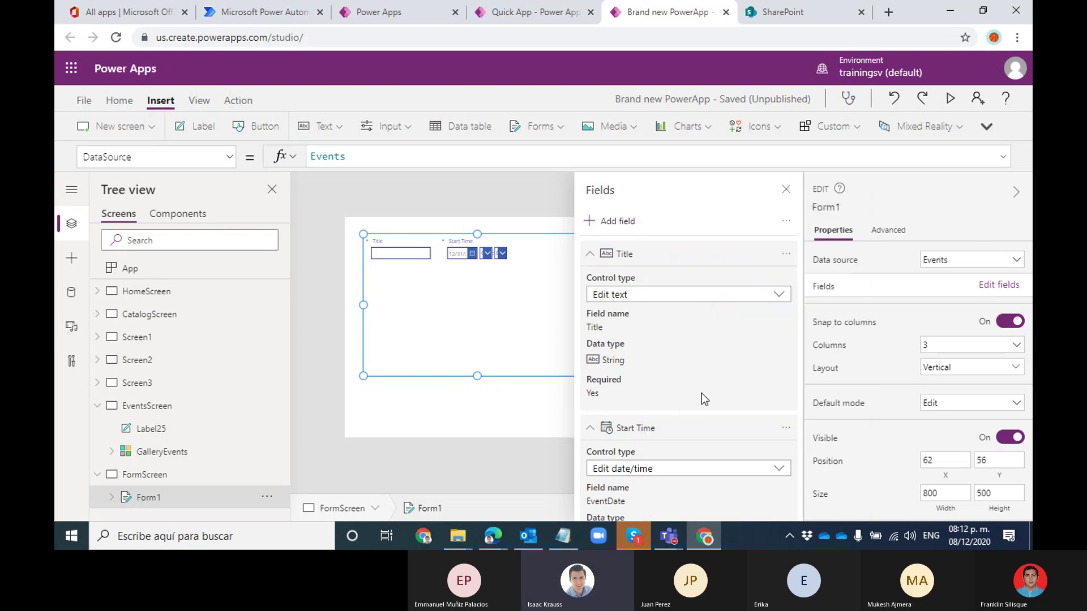
# Add the Category field to Form1, leaving Attendees unselected
pyautogui.click(624, 224)
pyautogui.moveTo(844, 279); pyautogui.dragTo(849, 291)
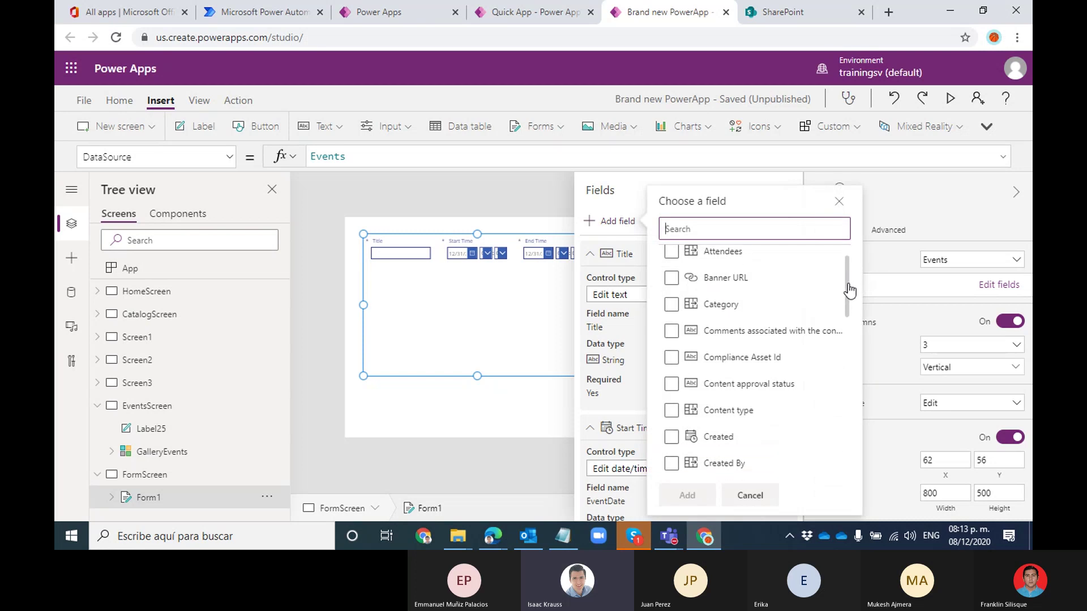
pyautogui.click(679, 311)
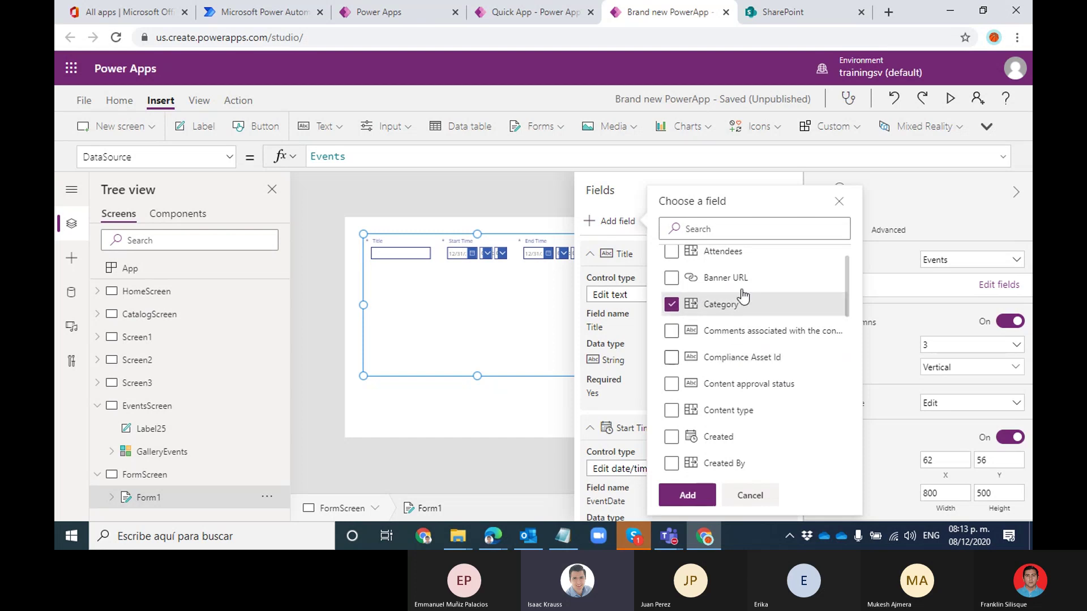
pyautogui.click(672, 253)
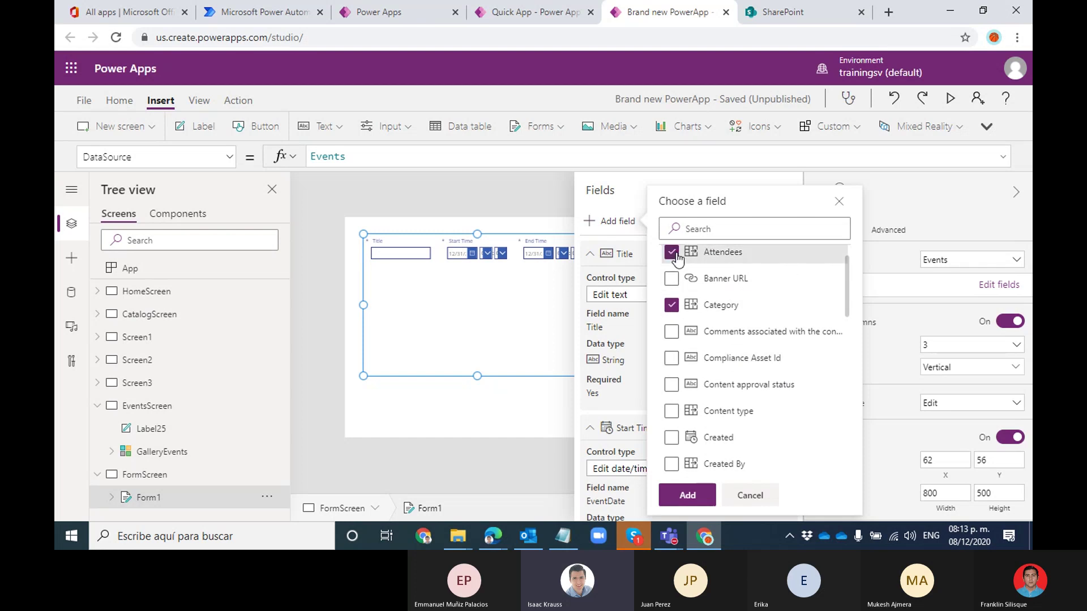
pyautogui.click(672, 252)
pyautogui.click(697, 501)
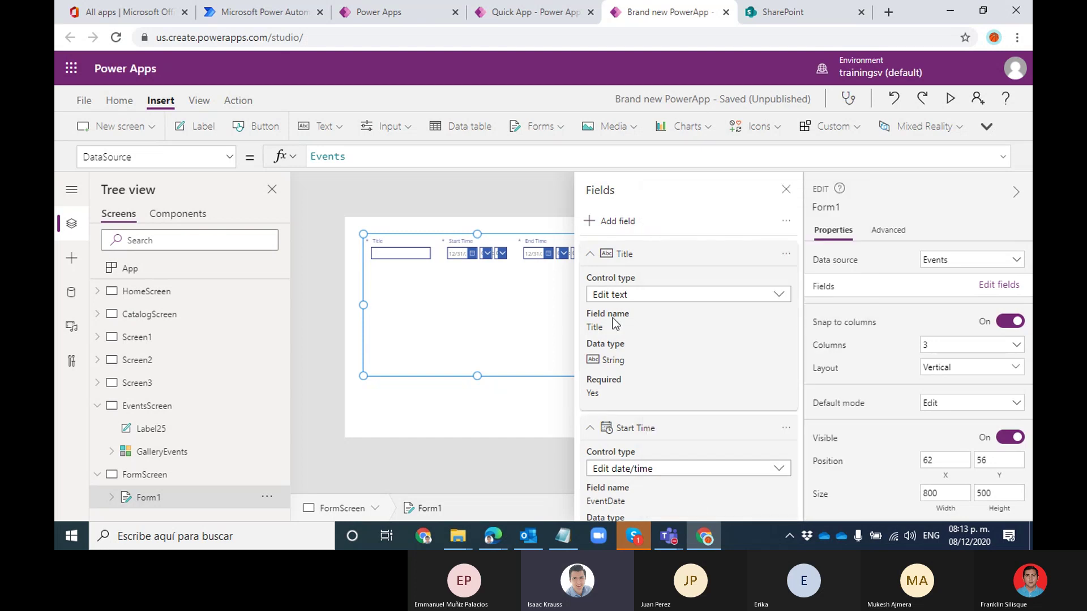
# Collapse the details of the Title, Start Time, End Time and Category fields
pyautogui.click(591, 255)
pyautogui.click(590, 284)
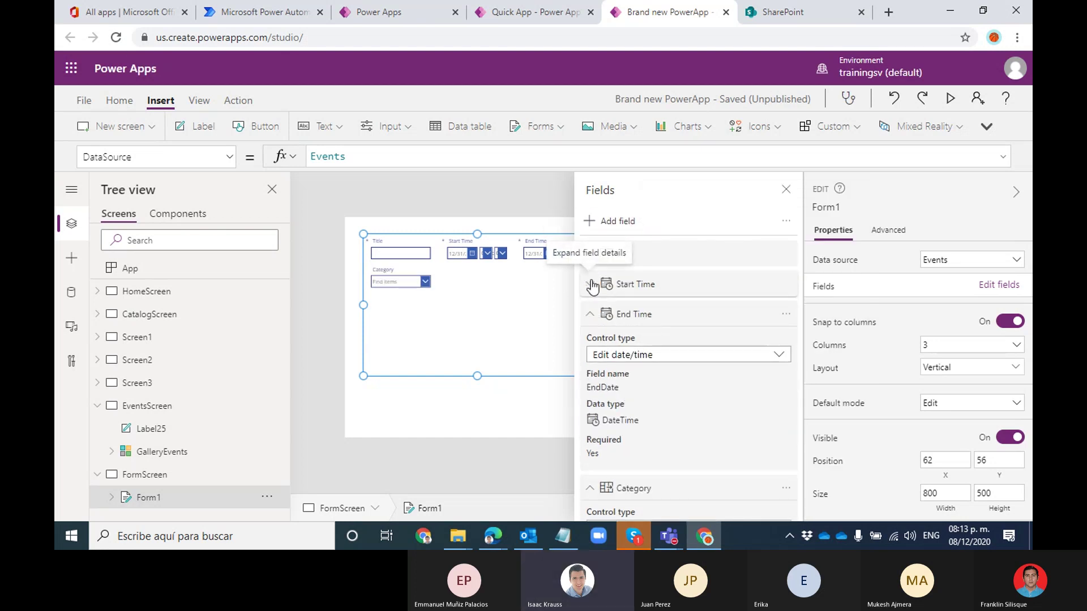
pyautogui.click(591, 314)
pyautogui.click(598, 345)
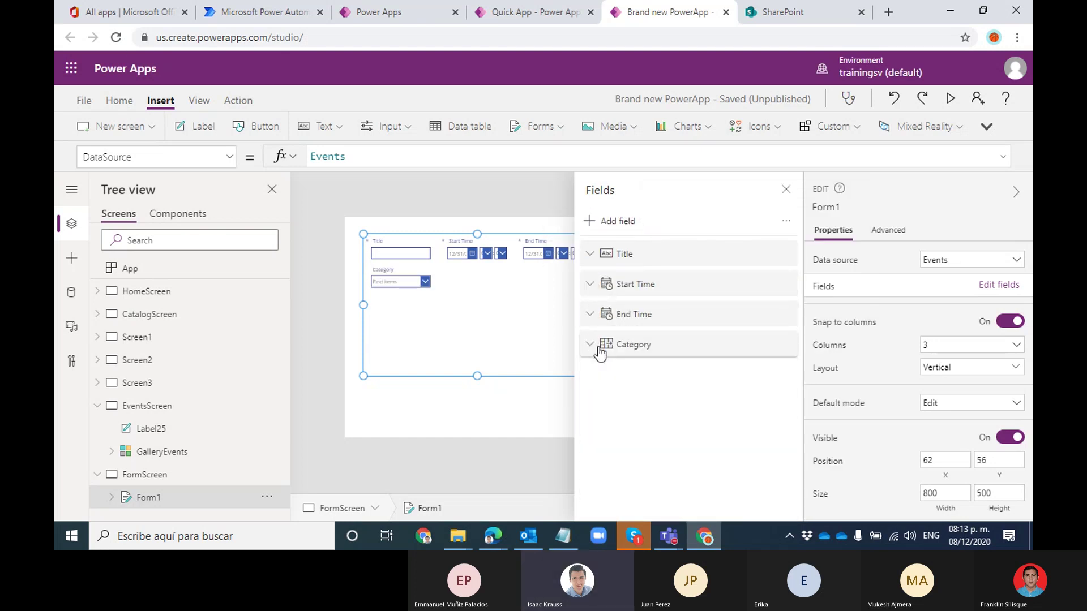
# Add the Description and Event Type fields to Form1 and collapse their details
pyautogui.click(614, 223)
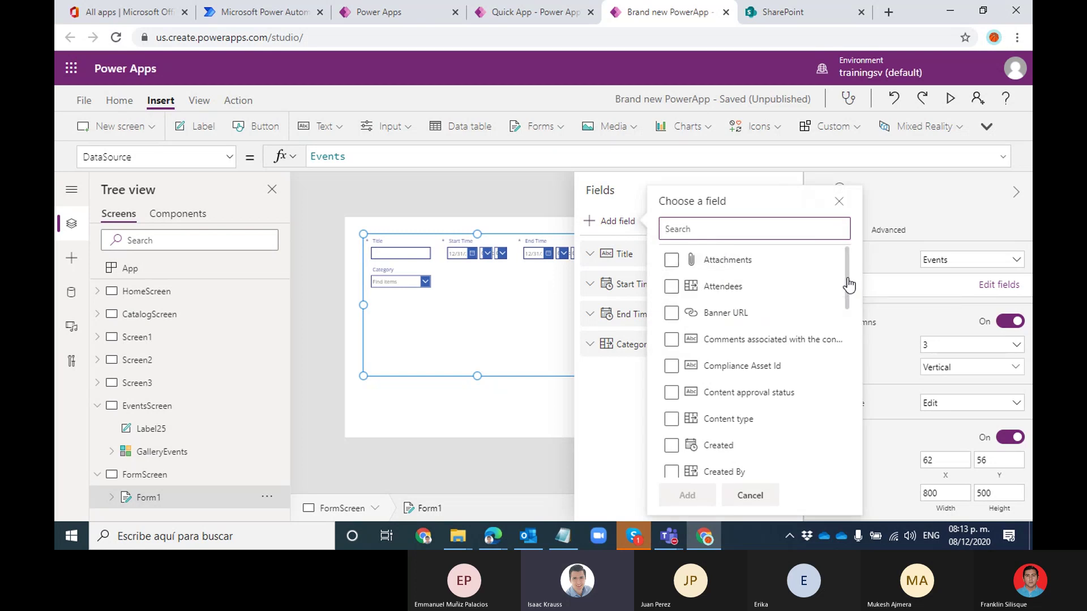
pyautogui.moveTo(847, 285); pyautogui.dragTo(849, 318)
pyautogui.click(671, 363)
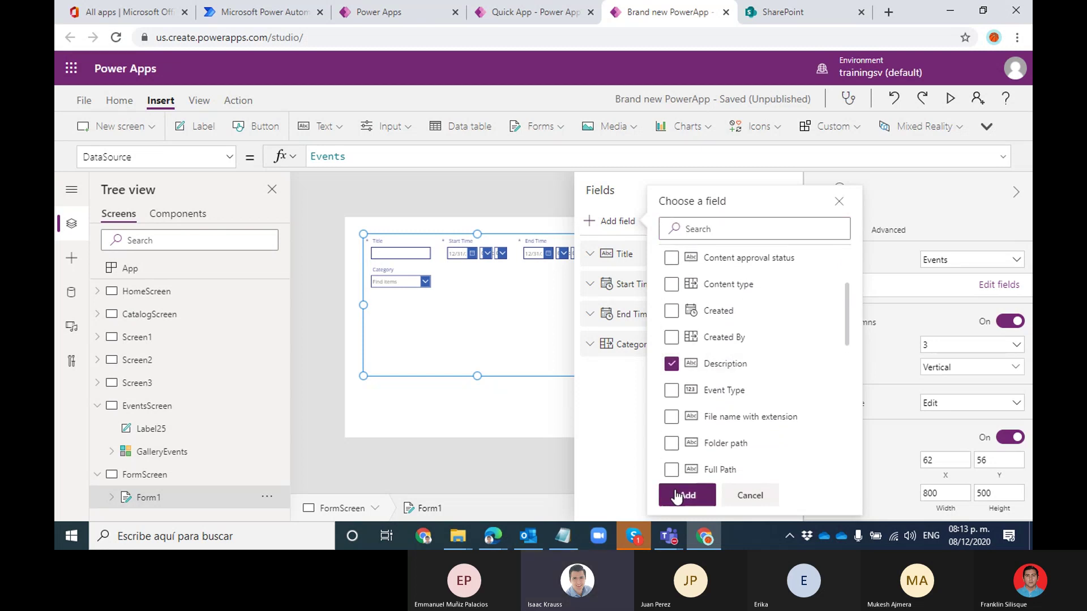
pyautogui.click(672, 390)
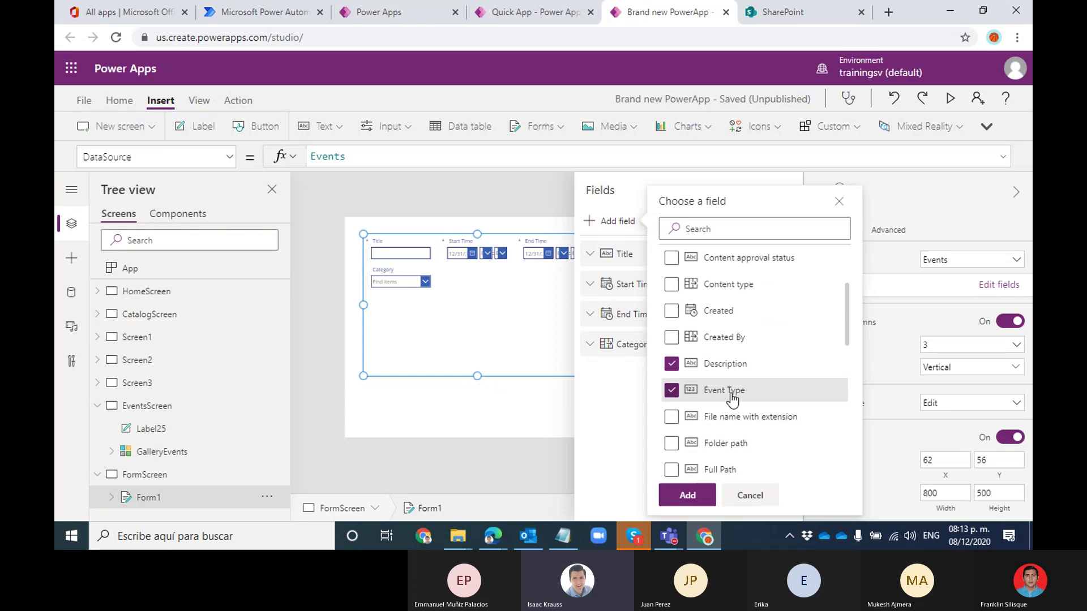
pyautogui.click(687, 496)
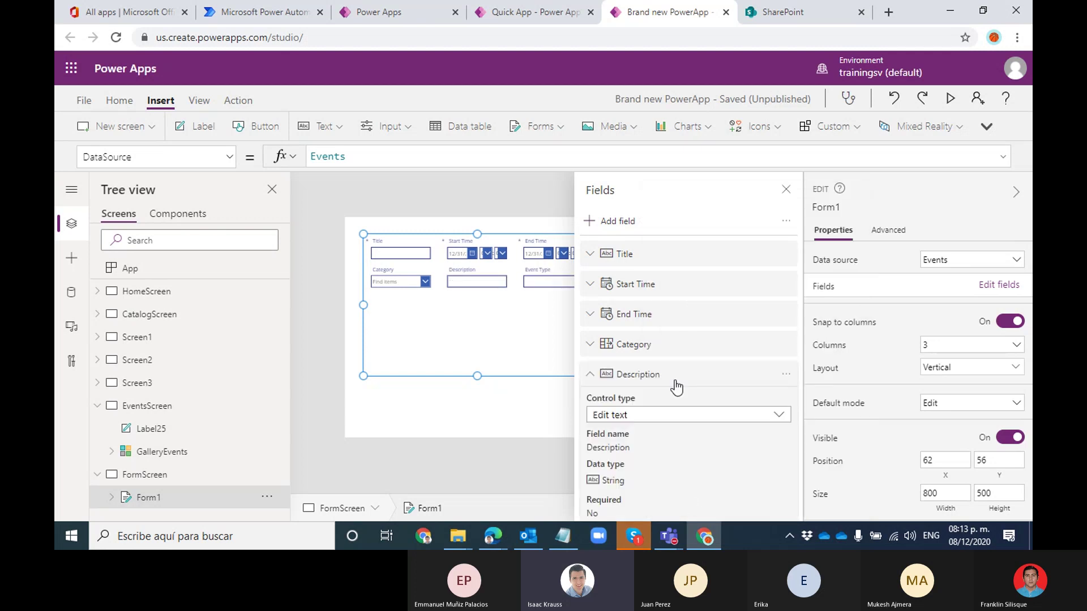
pyautogui.click(591, 376)
pyautogui.click(591, 405)
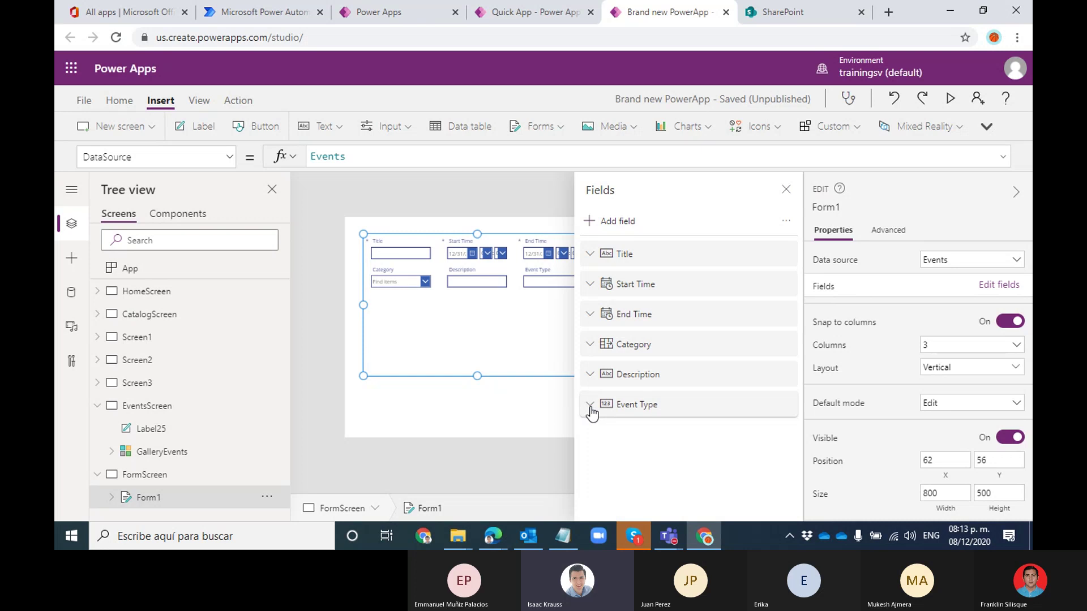
# Add the Level, TicketPrice and TotalAttendees fields to Form1 together
pyautogui.click(611, 221)
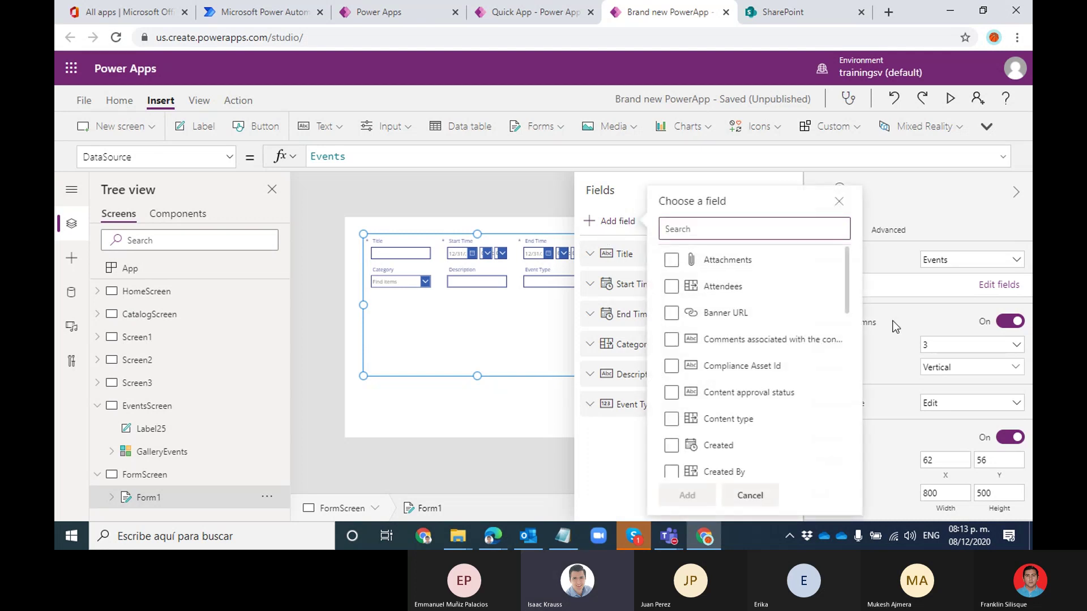
pyautogui.moveTo(844, 274); pyautogui.dragTo(850, 371)
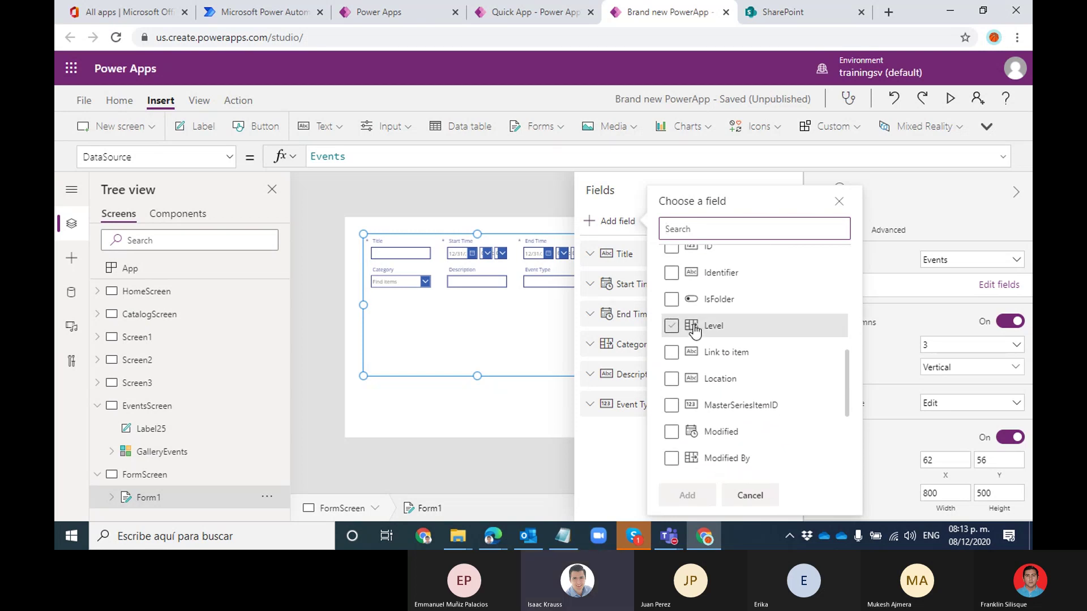
pyautogui.click(671, 326)
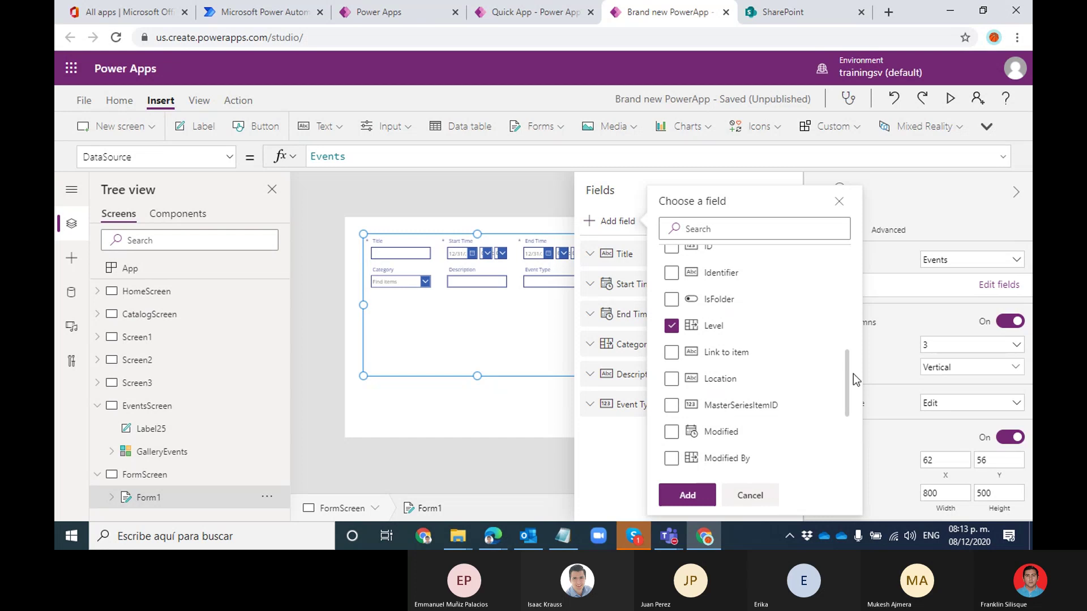
pyautogui.moveTo(851, 381); pyautogui.dragTo(810, 427)
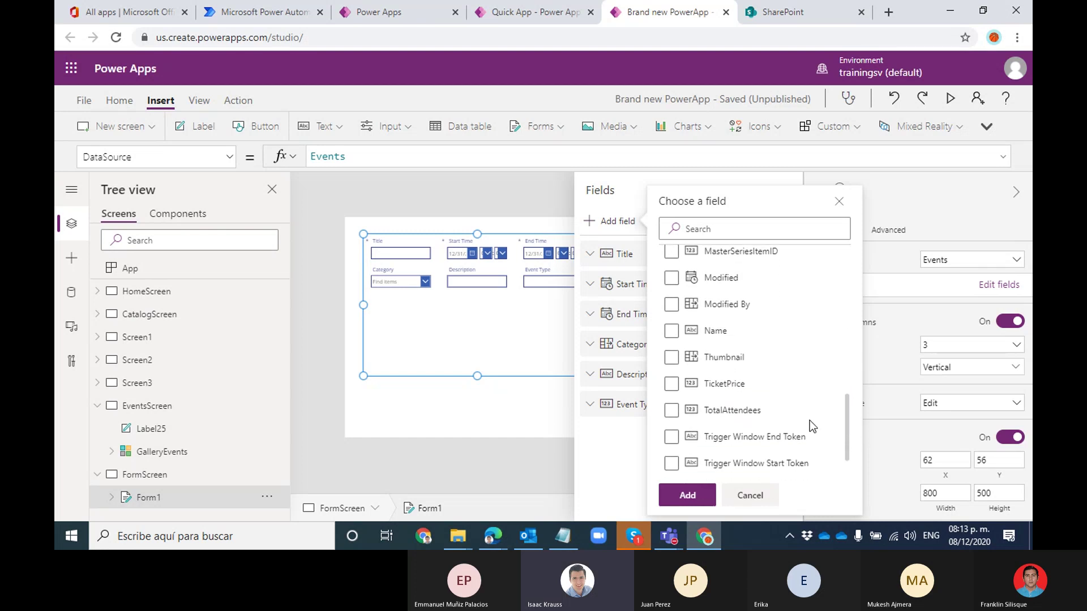
pyautogui.click(668, 387)
pyautogui.click(671, 410)
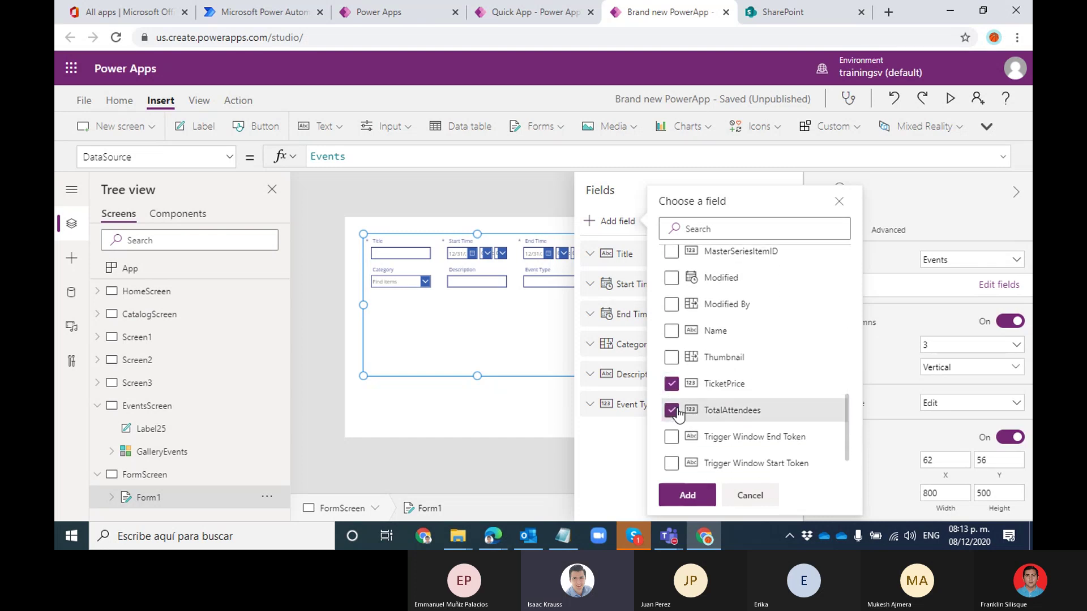
pyautogui.moveTo(848, 432); pyautogui.dragTo(846, 461)
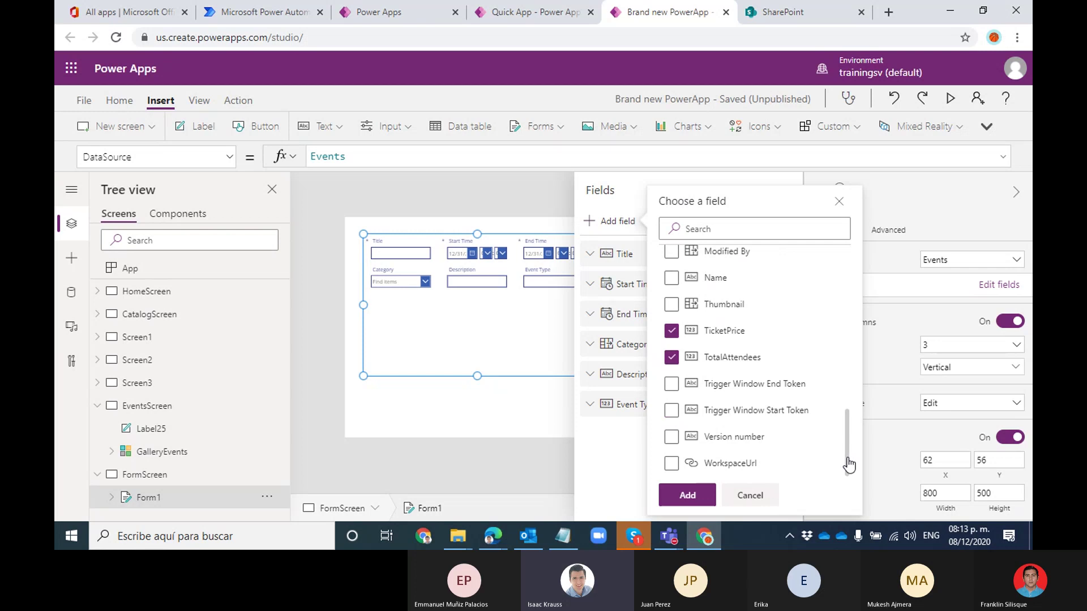
pyautogui.click(692, 497)
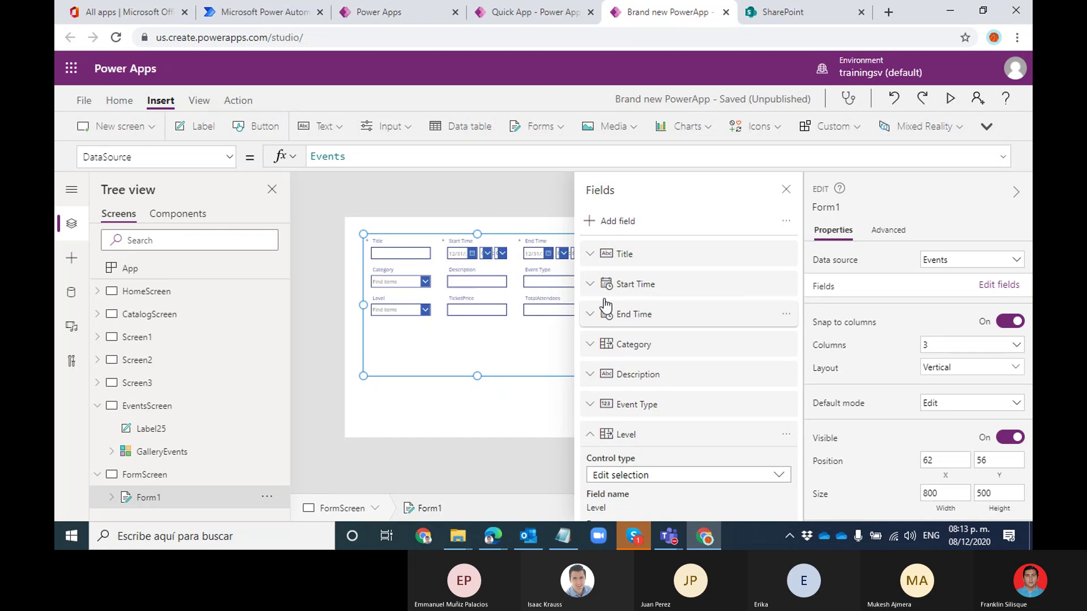
# Add the Attendees field to Form1 and finish editing the form's fields
pyautogui.click(623, 222)
pyautogui.click(670, 288)
pyautogui.click(700, 494)
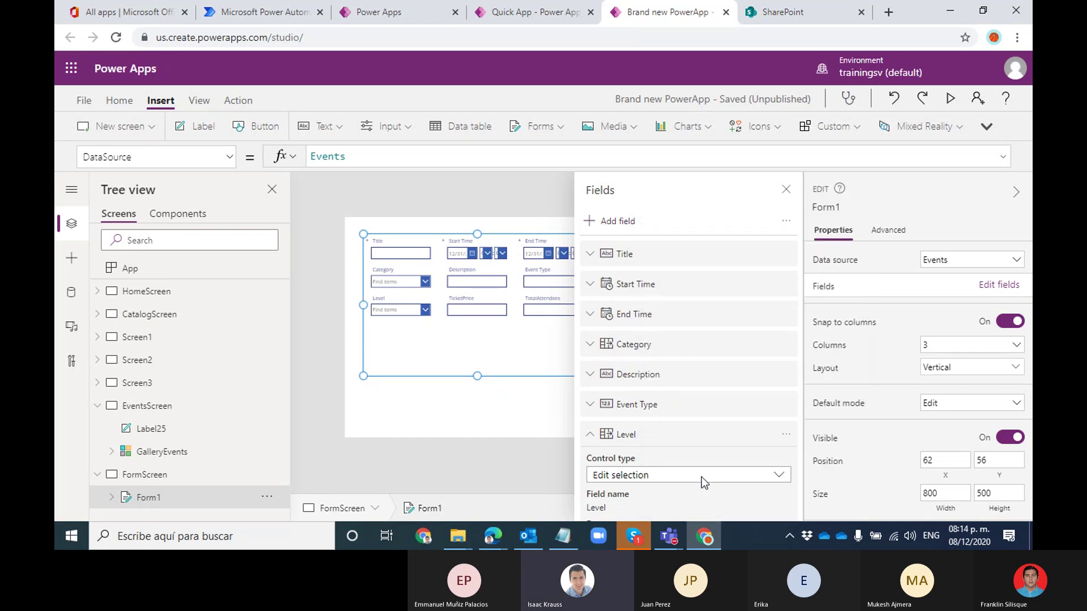
pyautogui.click(786, 190)
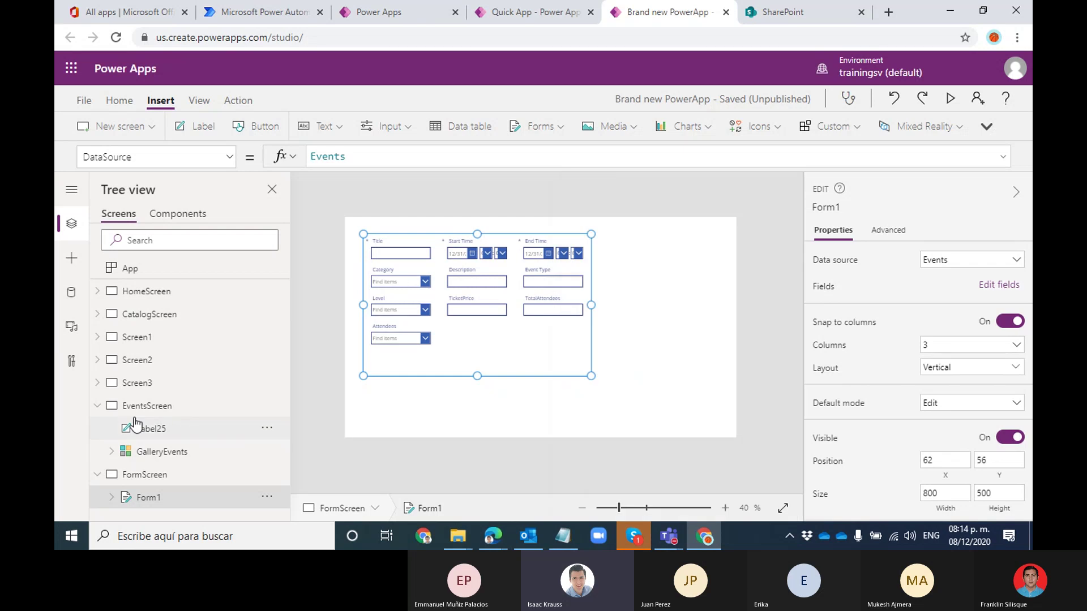
# Examine the Text formulas of the GalleryEvents labels, from title and times to level, ticket price, attendees and revenue
pyautogui.click(158, 451)
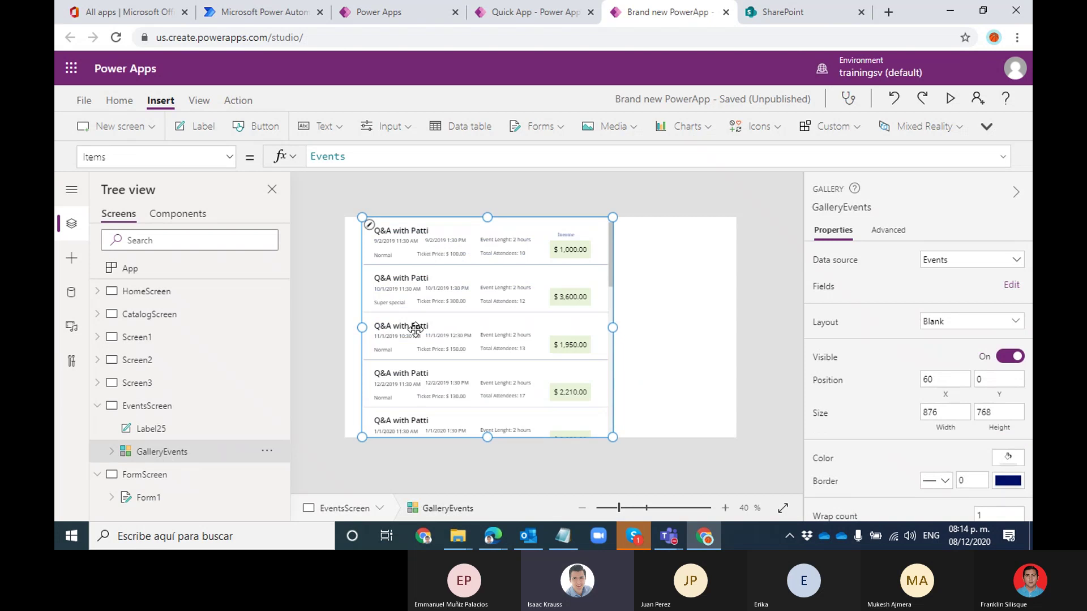
pyautogui.click(401, 233)
pyautogui.click(394, 241)
pyautogui.click(461, 241)
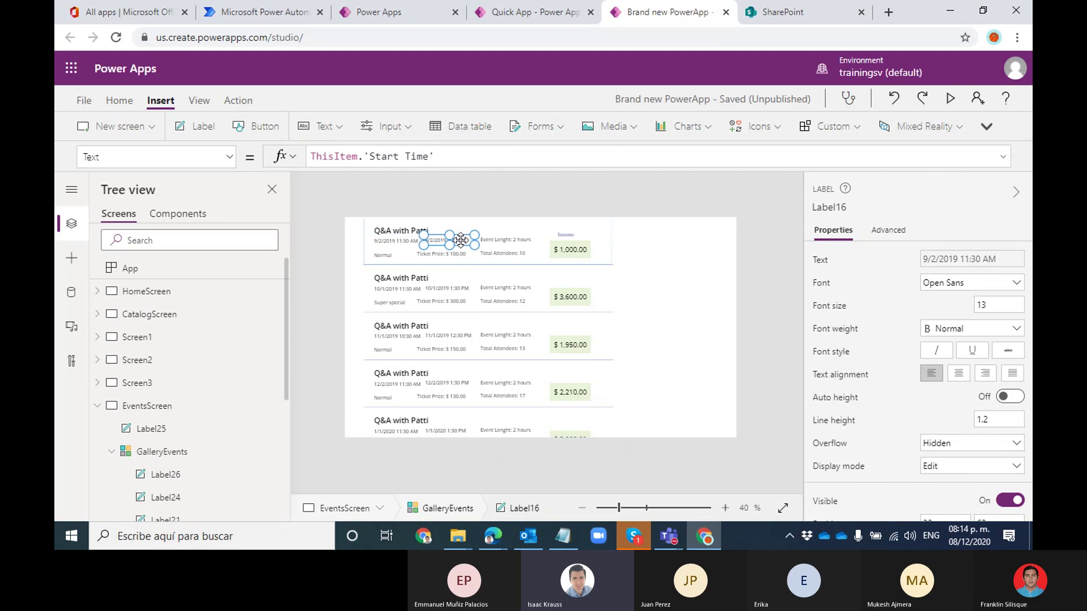
pyautogui.click(510, 241)
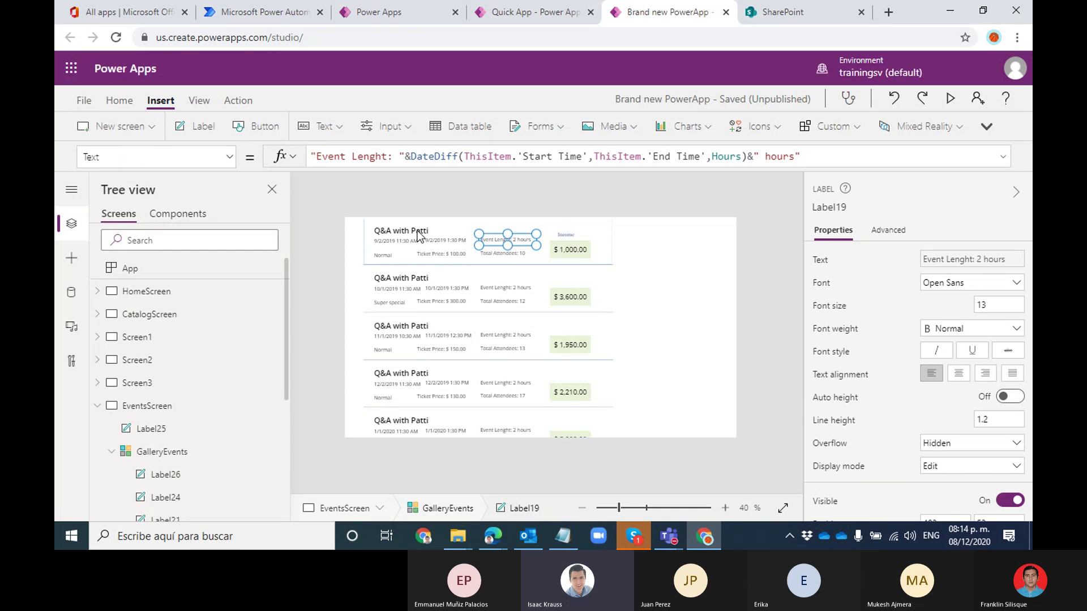
pyautogui.click(385, 255)
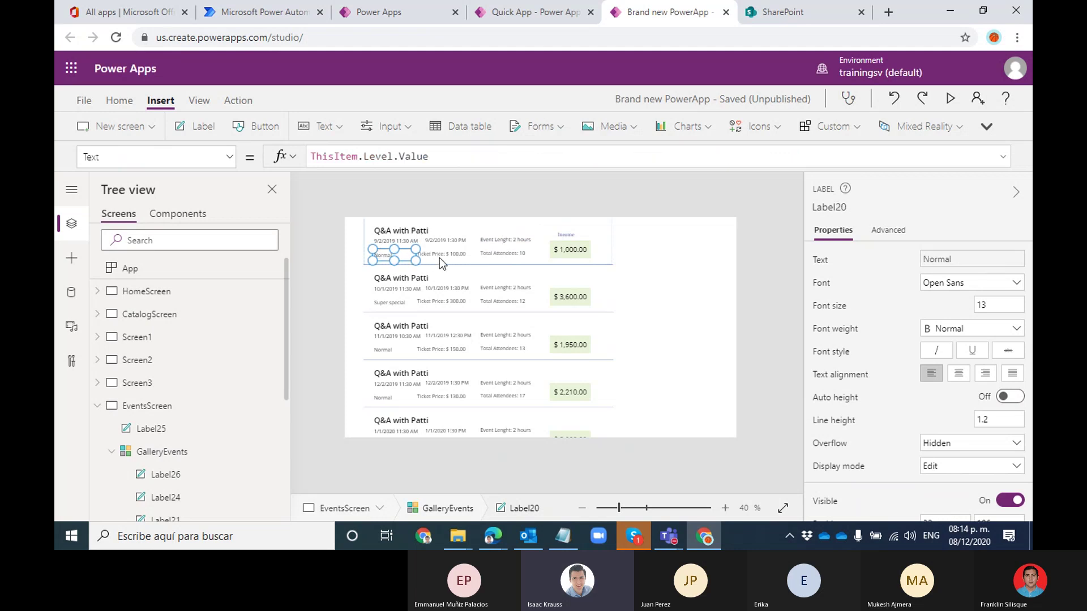
pyautogui.click(439, 257)
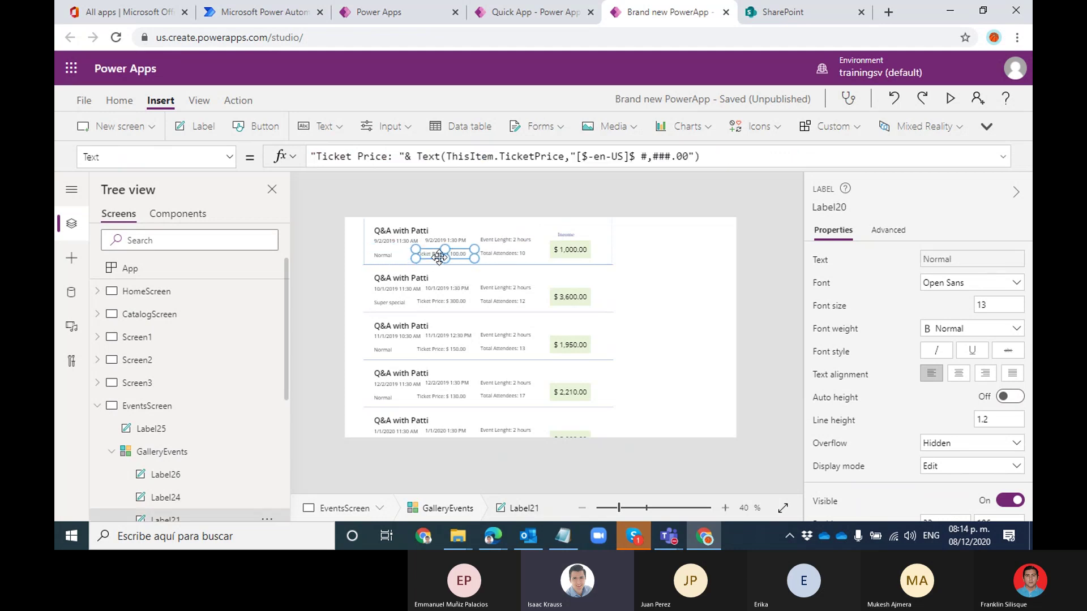
pyautogui.click(502, 256)
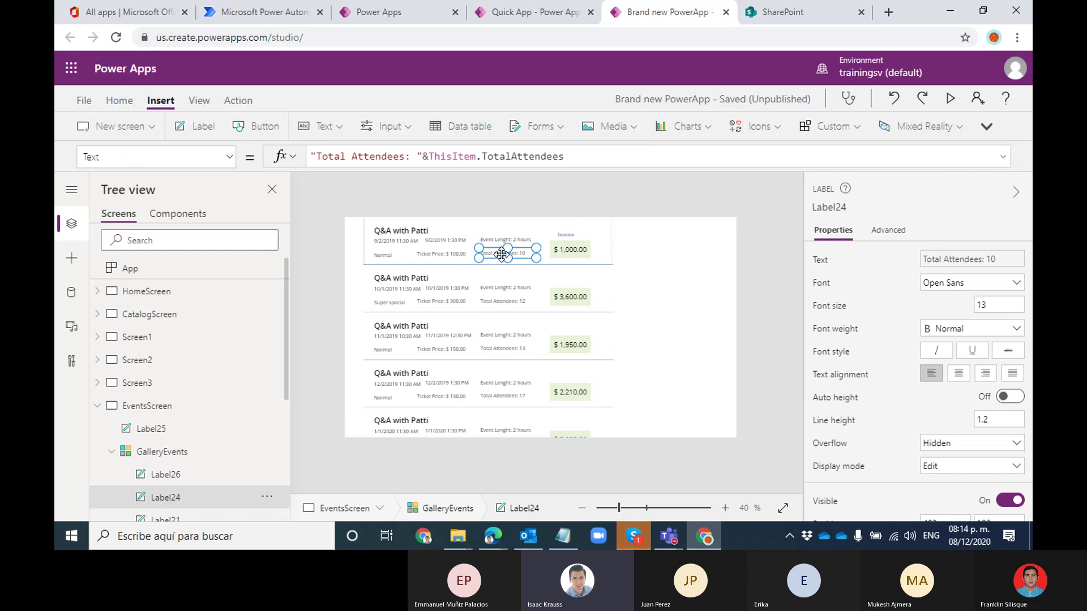
pyautogui.click(579, 248)
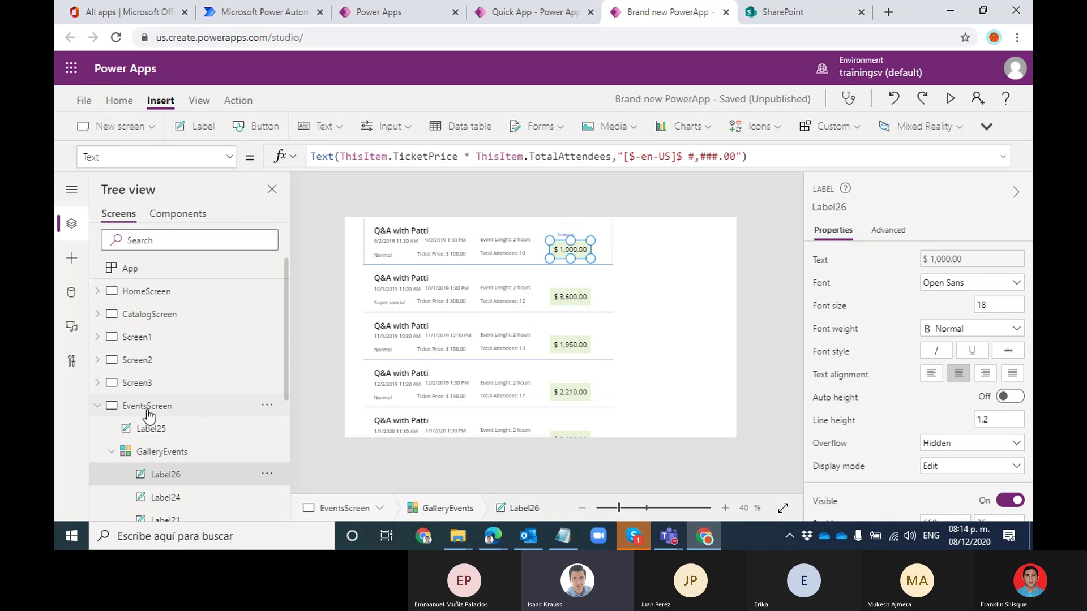
# Return to Form1 on FormScreen, check its Category card, and preview the form
pyautogui.click(97, 405)
pyautogui.click(133, 430)
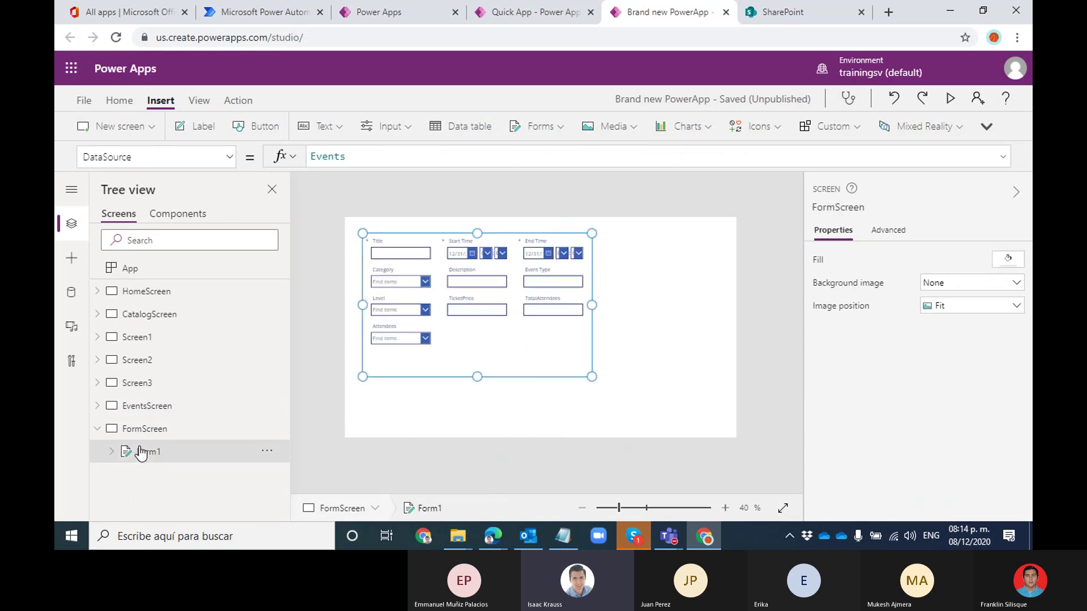
pyautogui.click(146, 451)
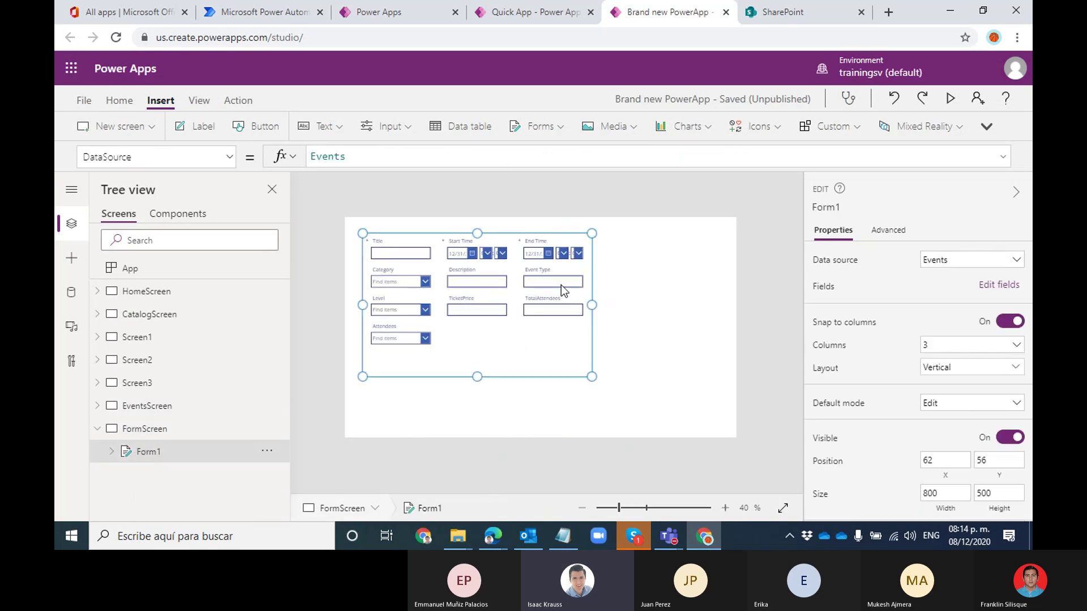
pyautogui.click(398, 280)
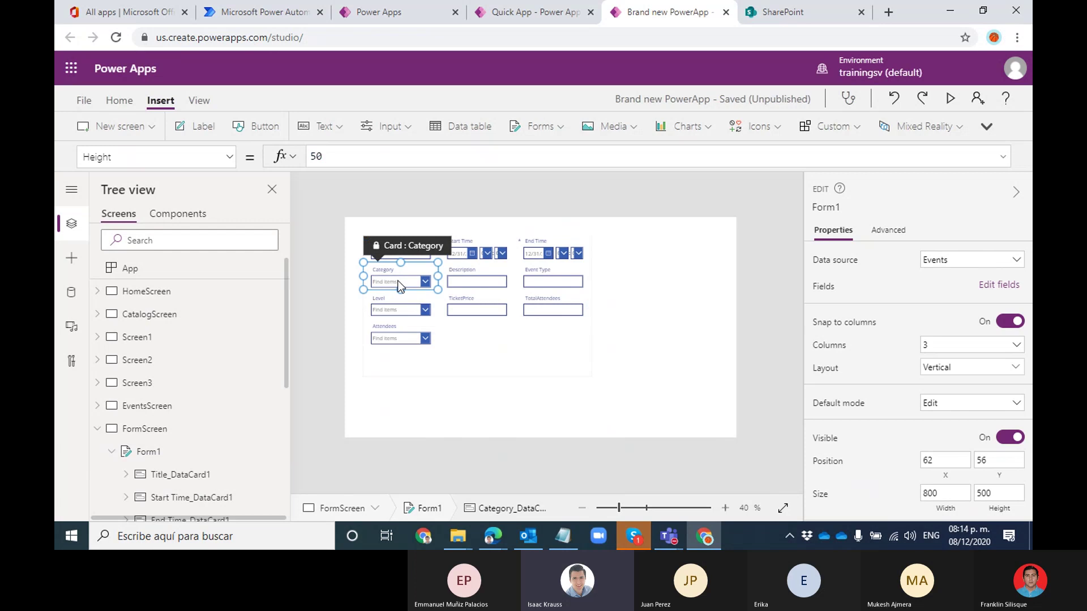
pyautogui.click(558, 331)
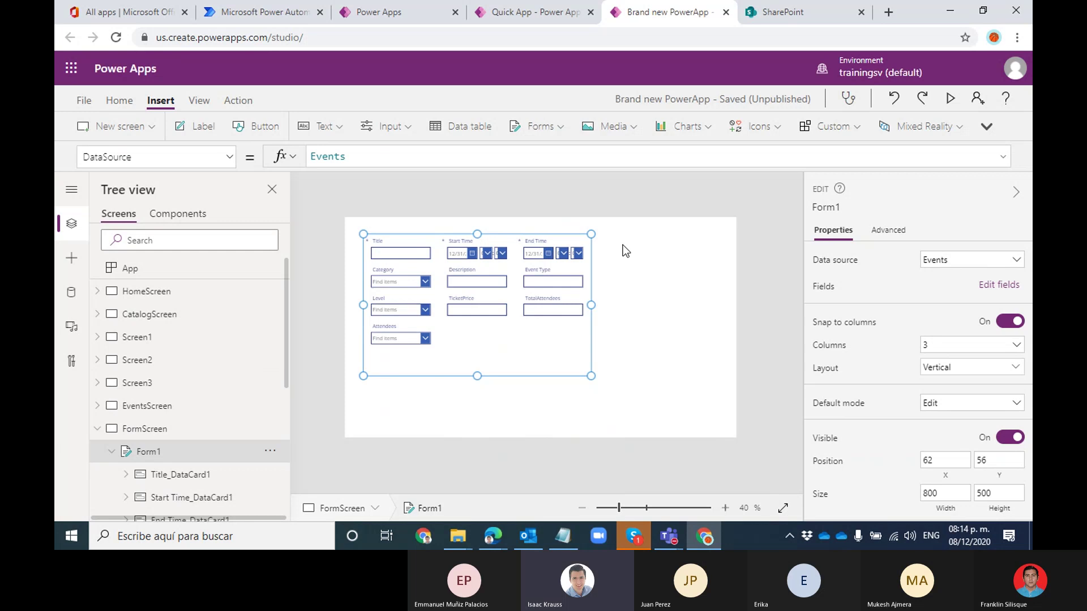
pyautogui.click(948, 100)
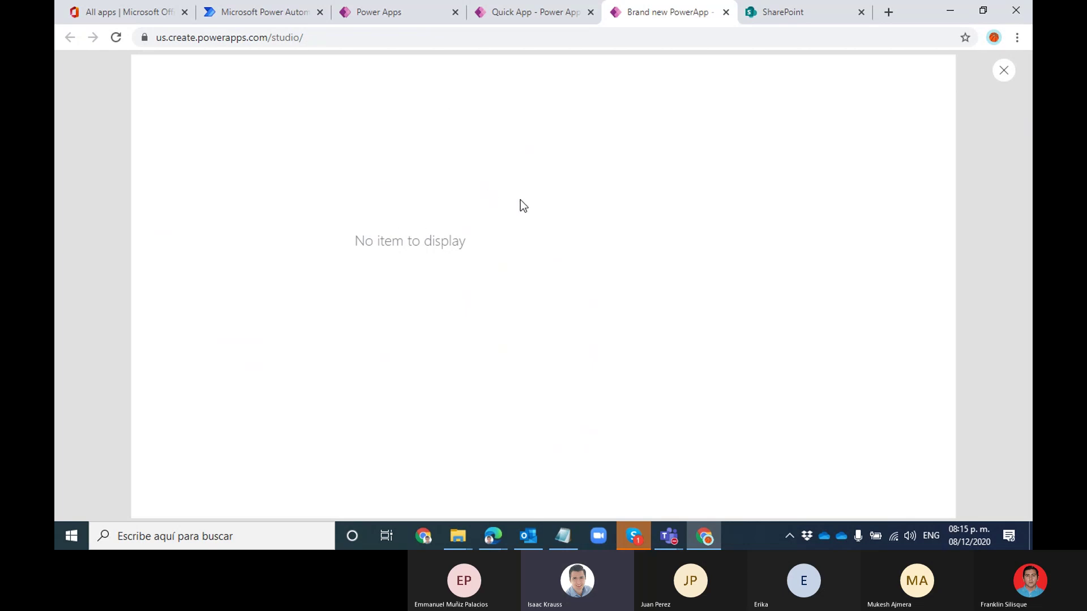
# Close the preview and move Form1 on FormScreen to position X 137, Y 108
pyautogui.click(1004, 71)
pyautogui.click(693, 337)
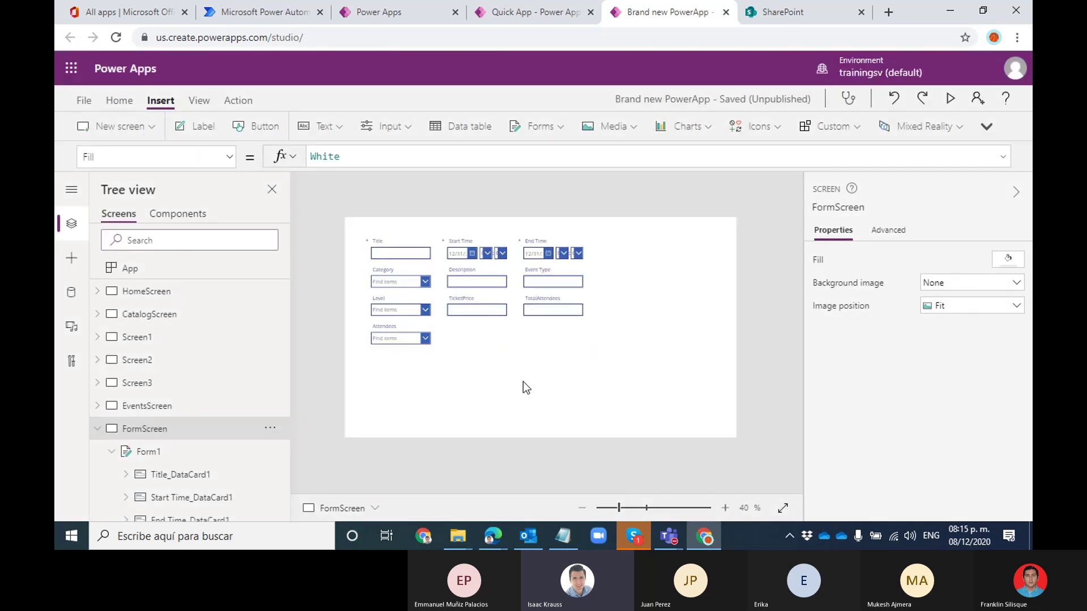
pyautogui.click(469, 357)
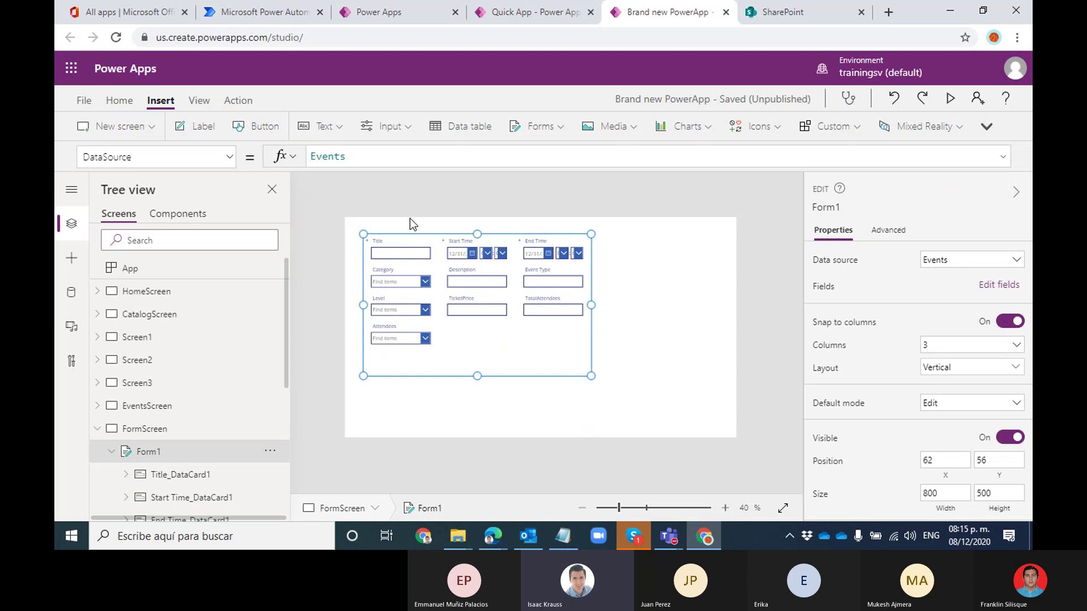
pyautogui.moveTo(408, 230); pyautogui.dragTo(429, 245)
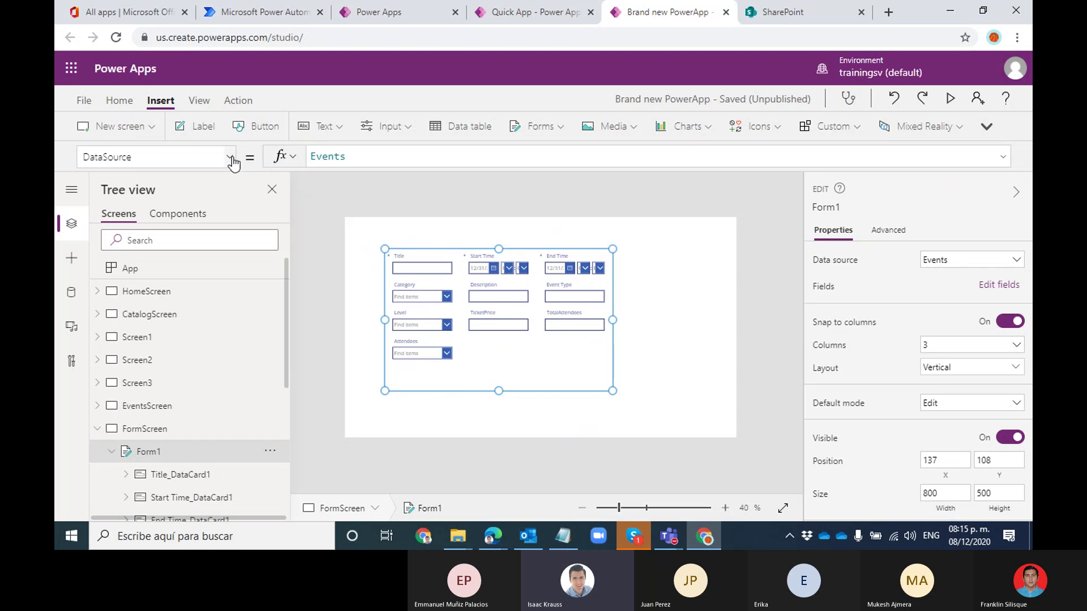
# Set Form1's Item property to GalleryEvents.Selected so the form loads the event selected in the gallery
pyautogui.click(230, 158)
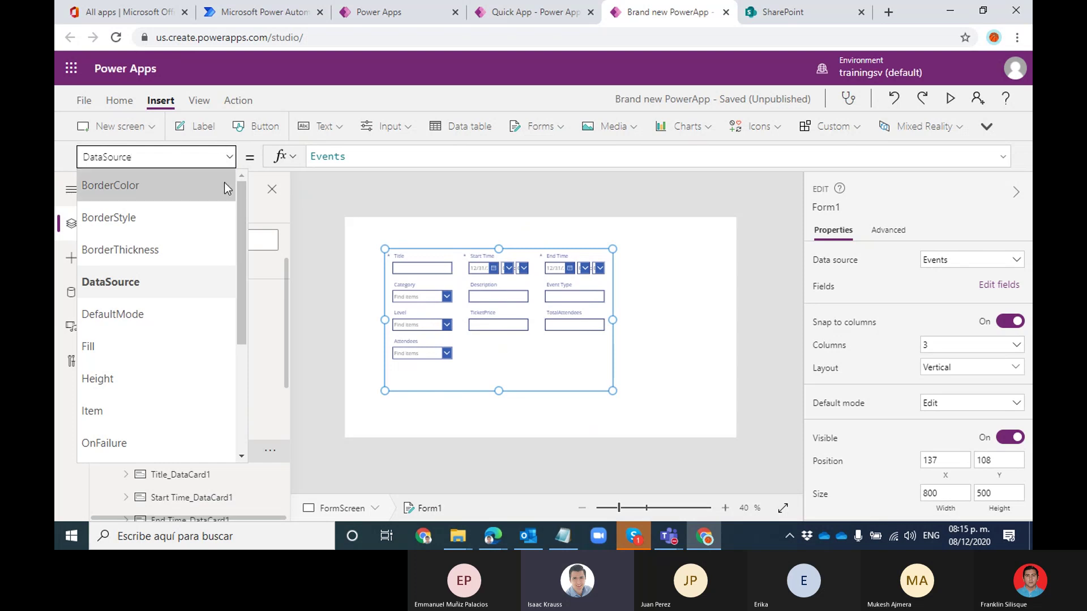
pyautogui.scroll(-2, 238, 218)
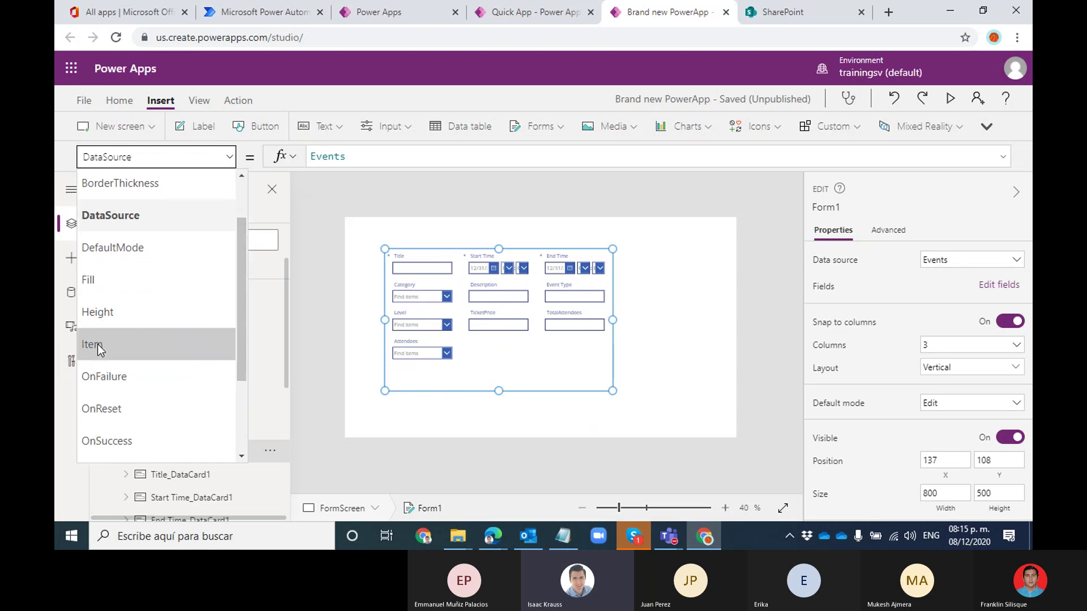
pyautogui.click(99, 348)
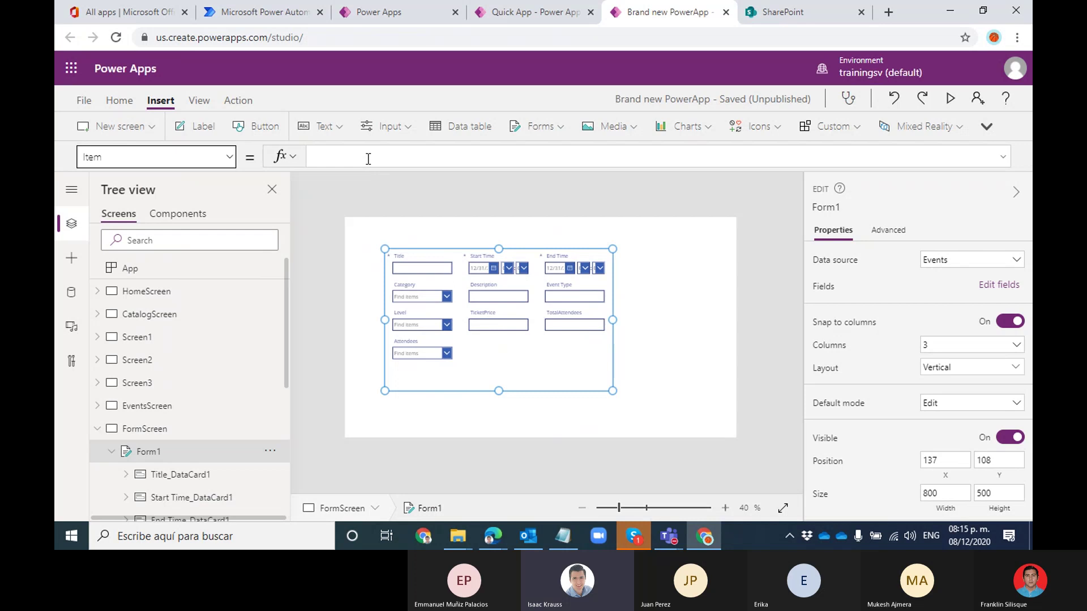
pyautogui.click(97, 407)
pyautogui.moveTo(288, 307); pyautogui.dragTo(289, 345)
pyautogui.scroll(-1, 145, 316)
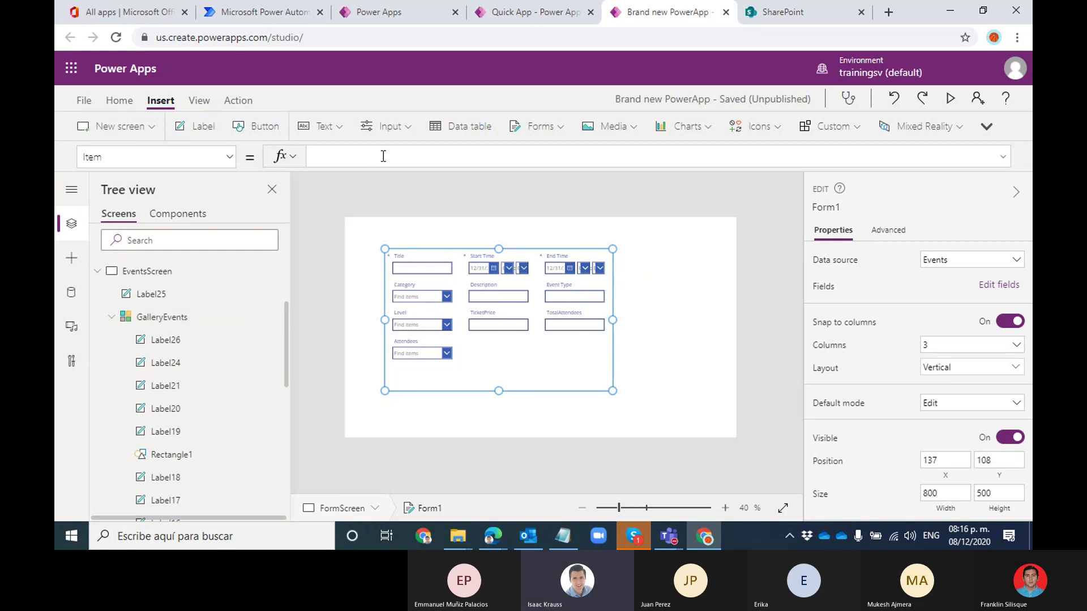
pyautogui.write('Gallery')
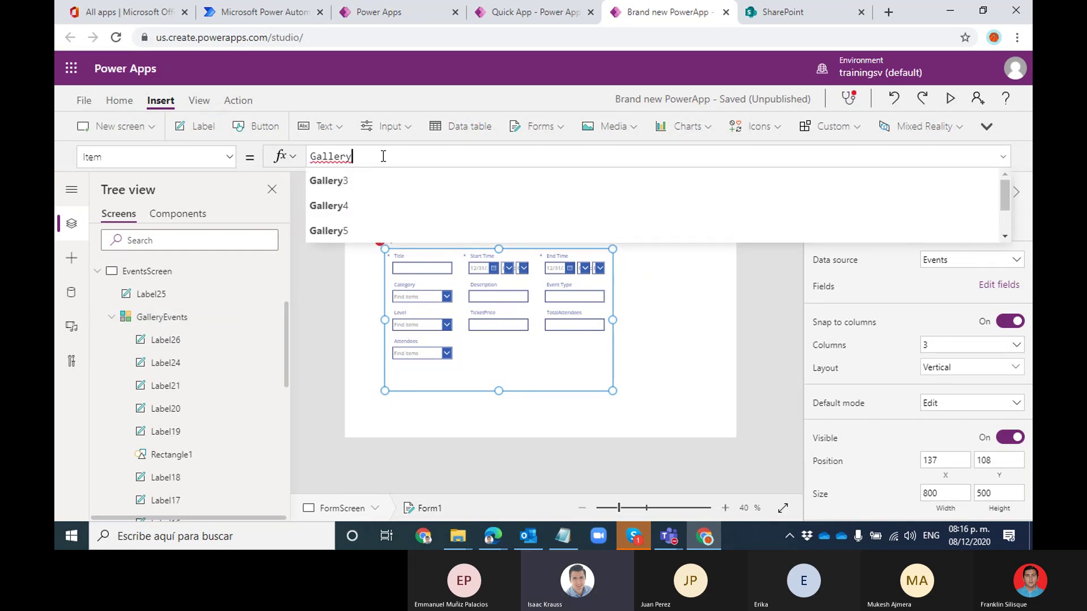
pyautogui.write('Eve')
pyautogui.press('Tab')
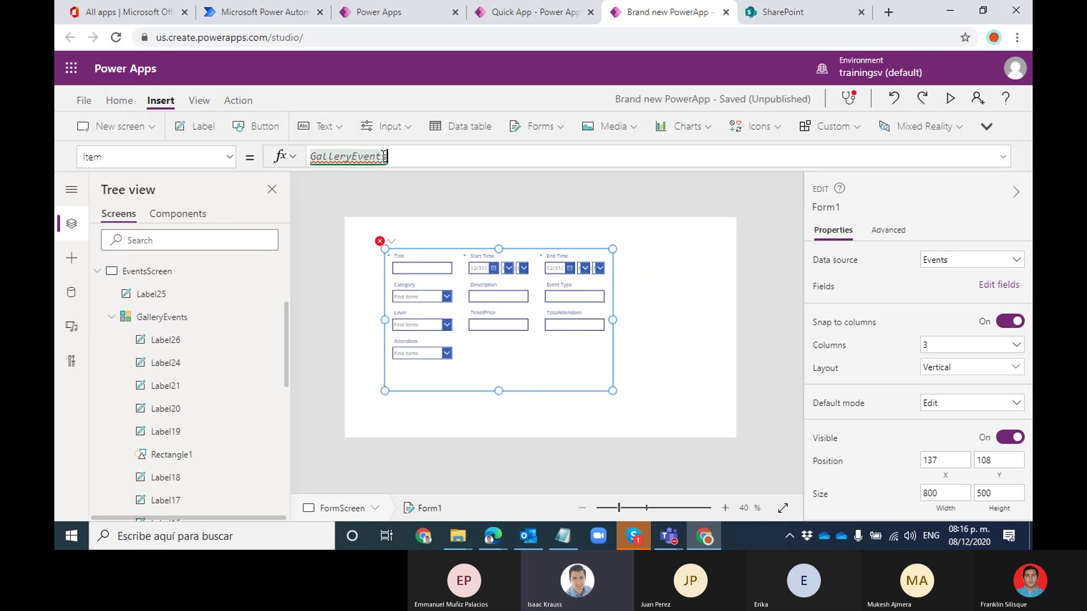
pyautogui.write('.Selected')
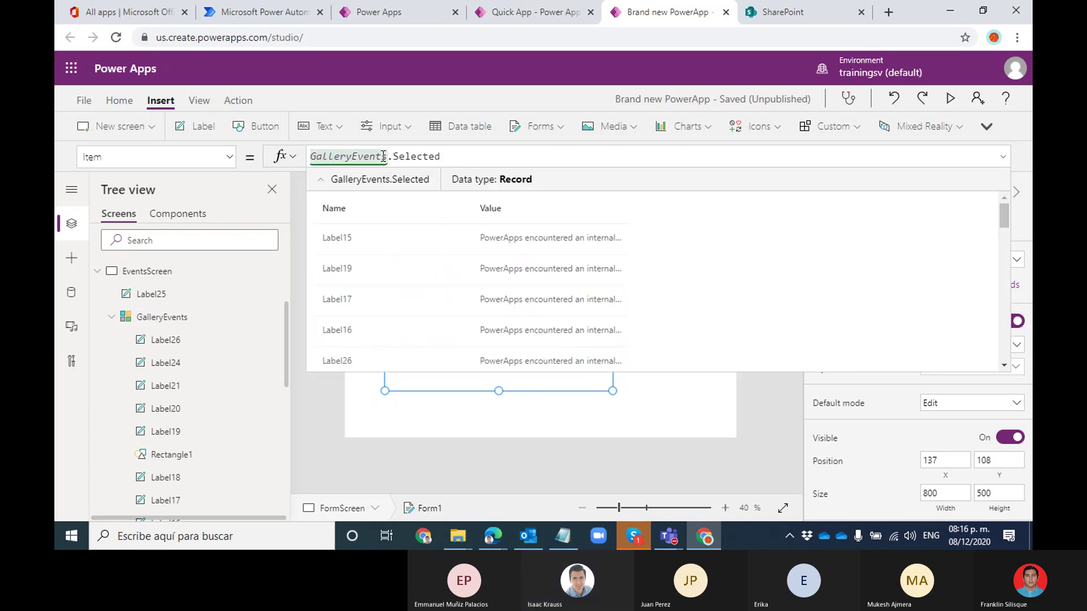
# Preview FormScreen to check Form1's loaded event data and the choices offered for Category
pyautogui.click(1002, 157)
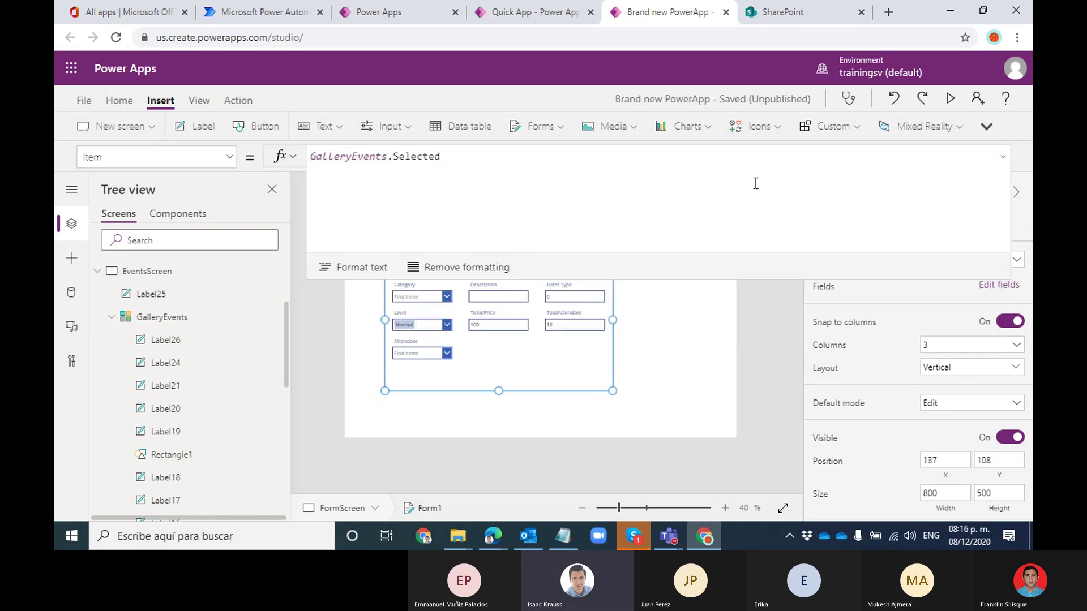
pyautogui.click(723, 345)
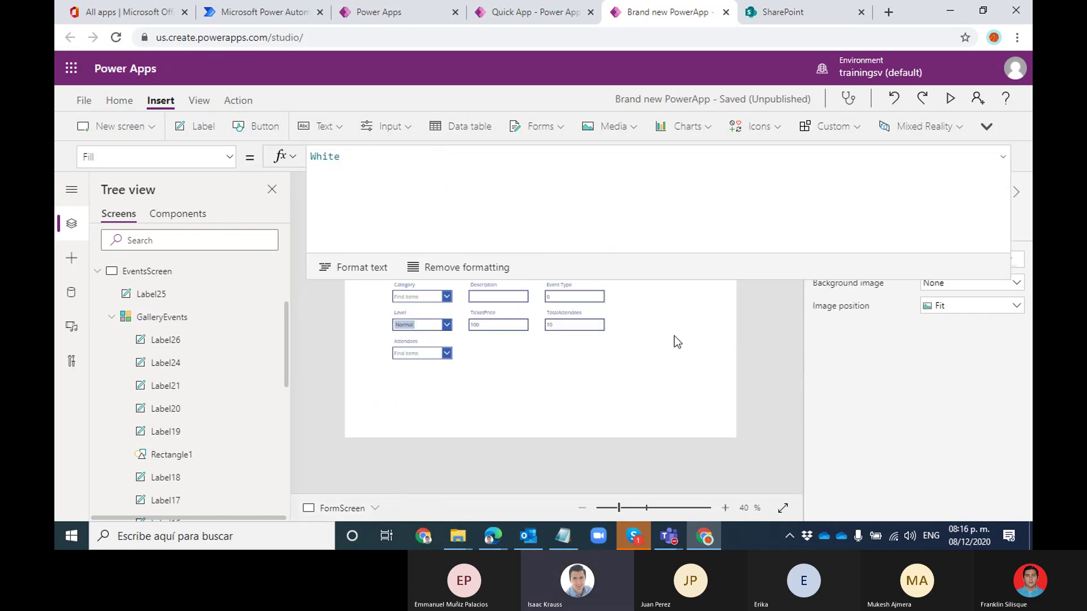
pyautogui.click(1003, 158)
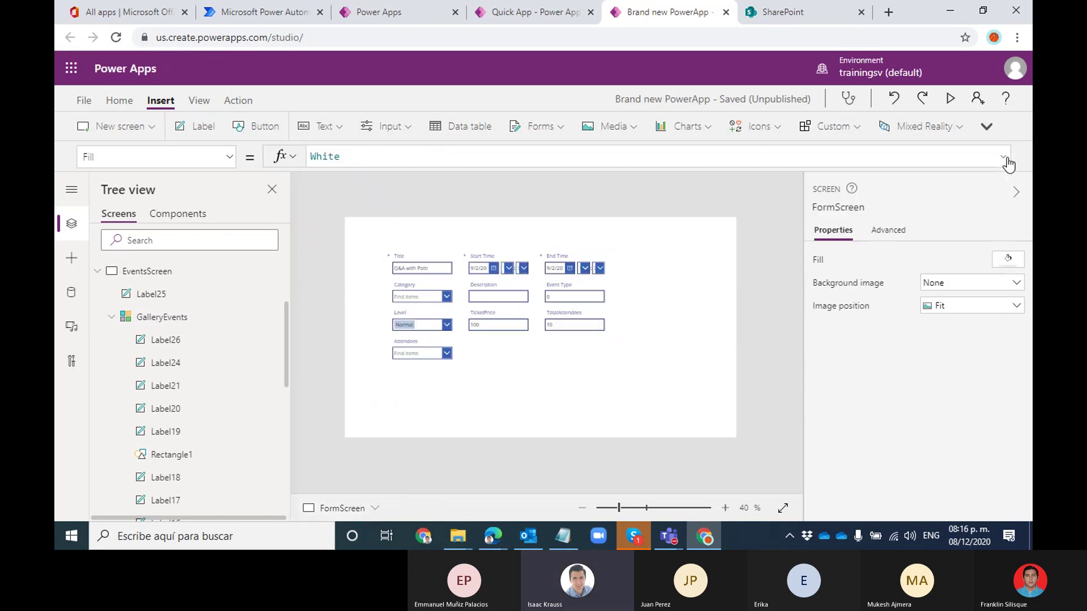
pyautogui.click(497, 330)
pyautogui.click(500, 356)
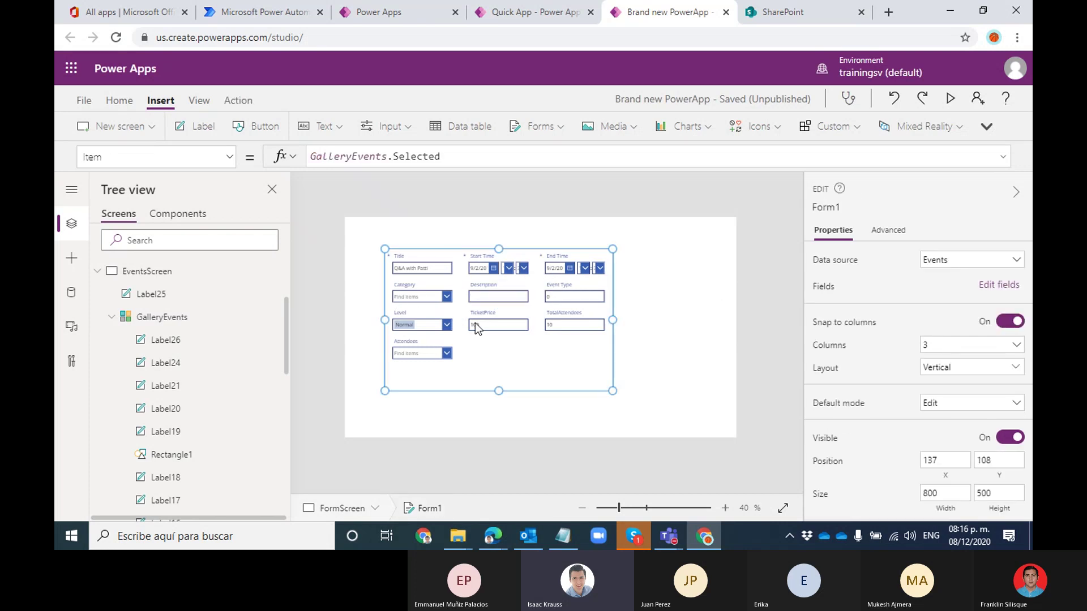
pyautogui.click(952, 98)
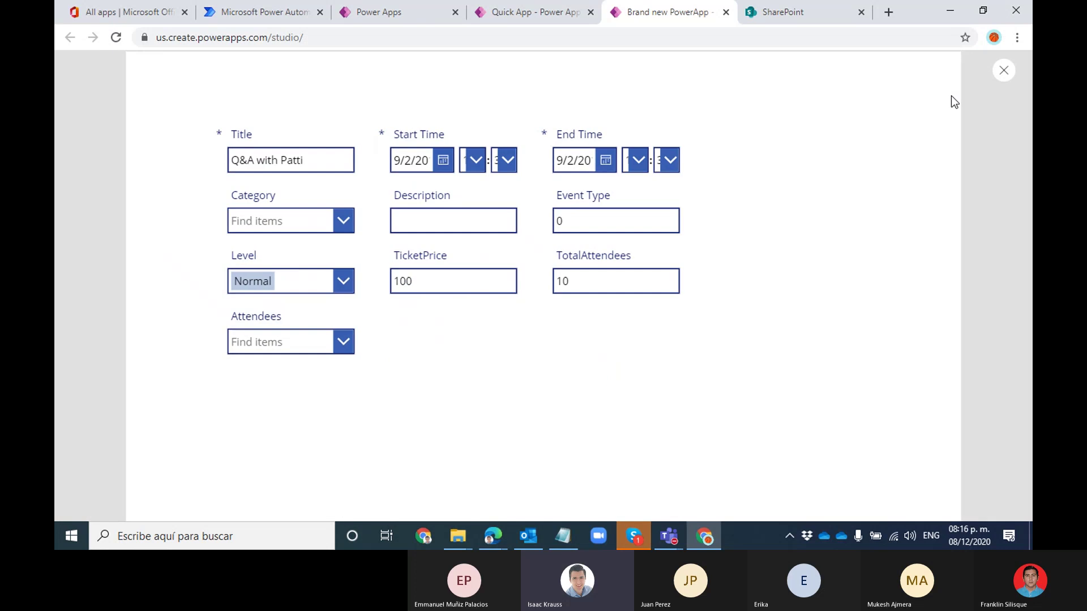
pyautogui.click(346, 222)
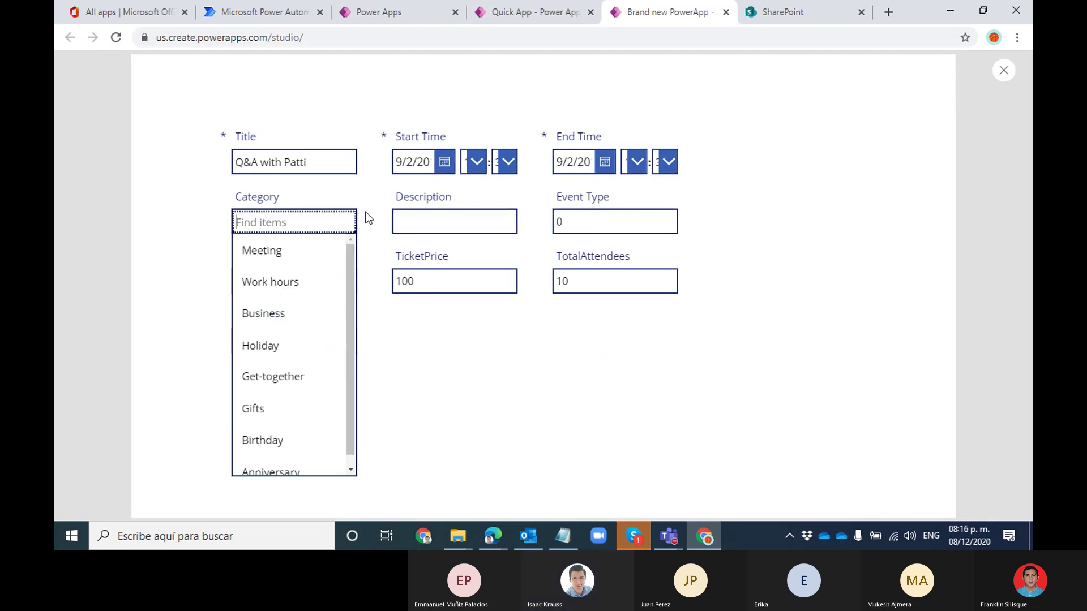
pyautogui.click(370, 216)
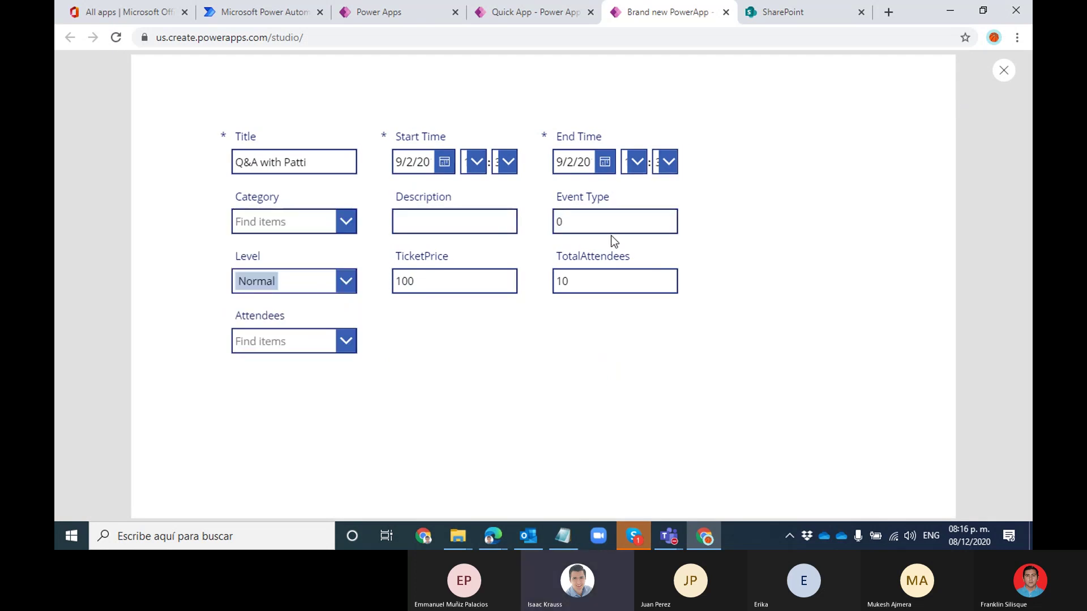
# Check the Event Type field and compare the choices offered for Level and Category
pyautogui.click(613, 218)
pyautogui.moveTo(581, 188); pyautogui.dragTo(446, 236)
pyautogui.click(334, 286)
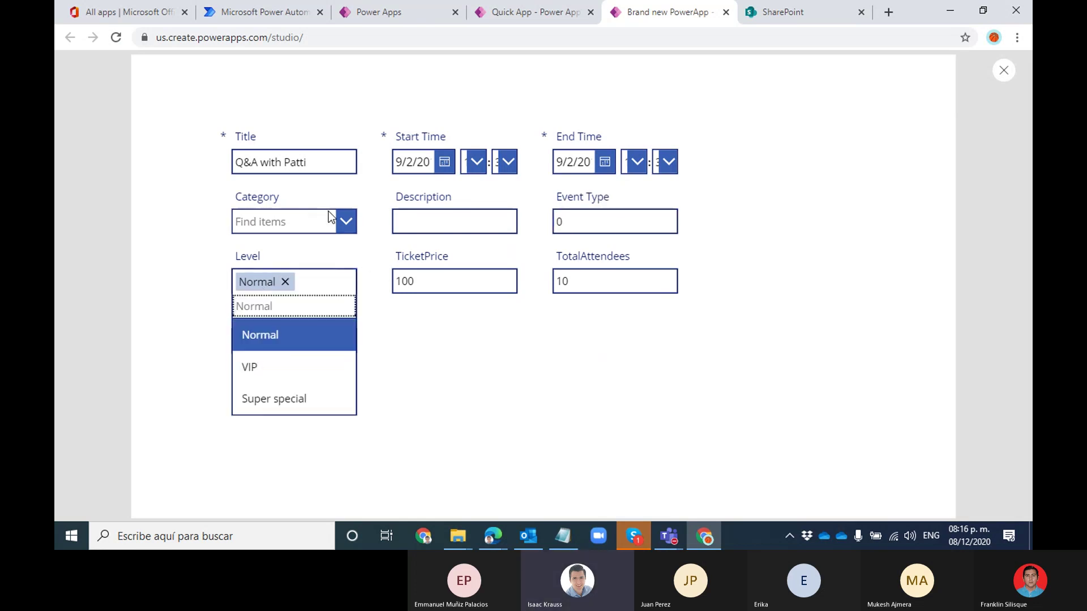
pyautogui.click(347, 220)
pyautogui.moveTo(348, 266); pyautogui.dragTo(353, 243)
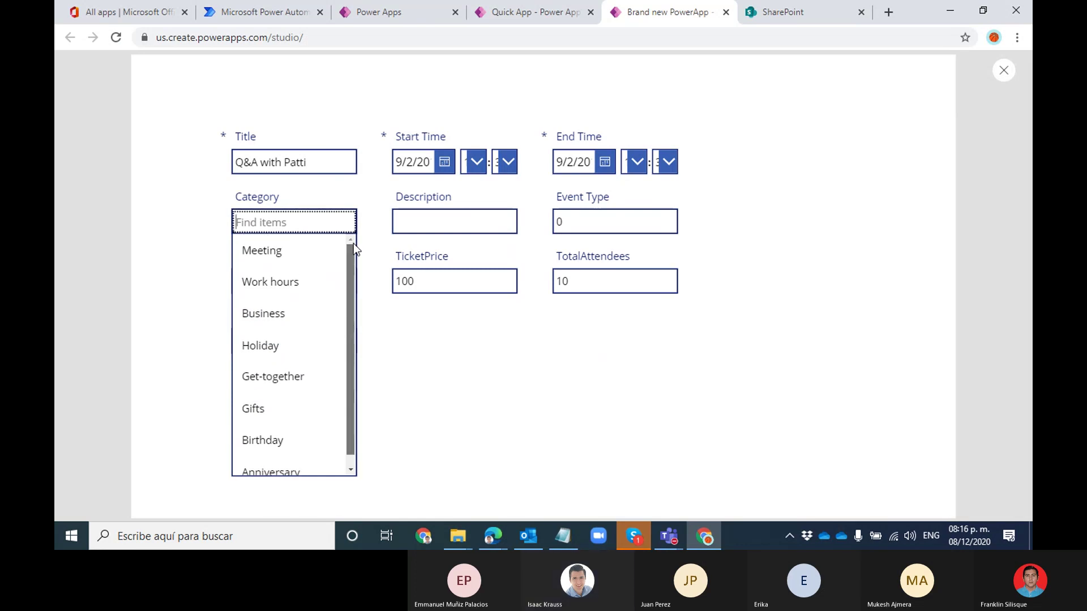
pyautogui.click(368, 212)
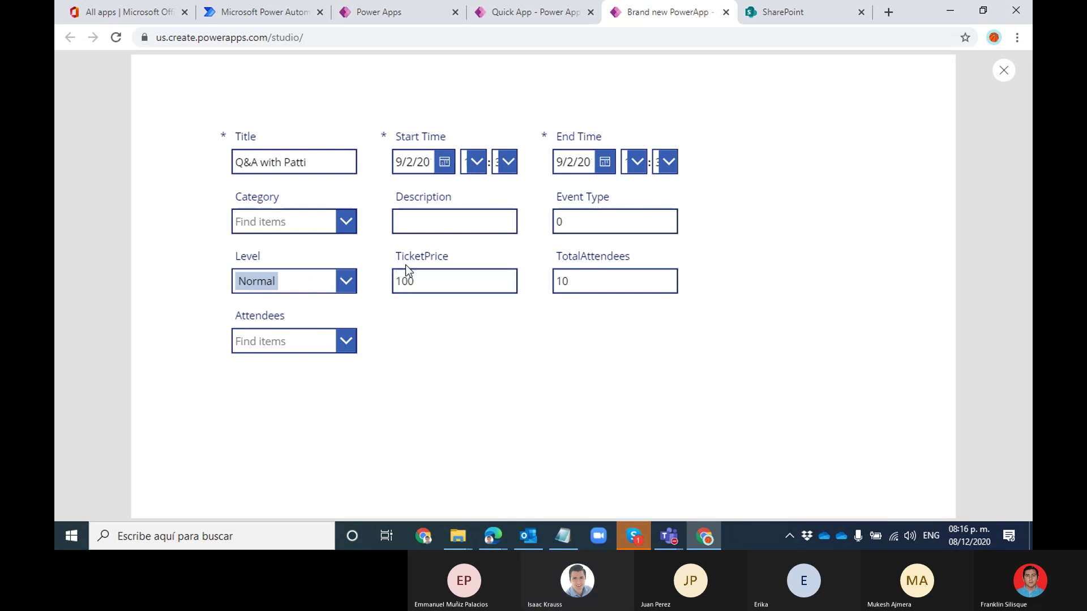
pyautogui.click(344, 283)
# Try Meeting as the event's Category in the preview and clear the selection again
pyautogui.click(354, 223)
pyautogui.click(355, 223)
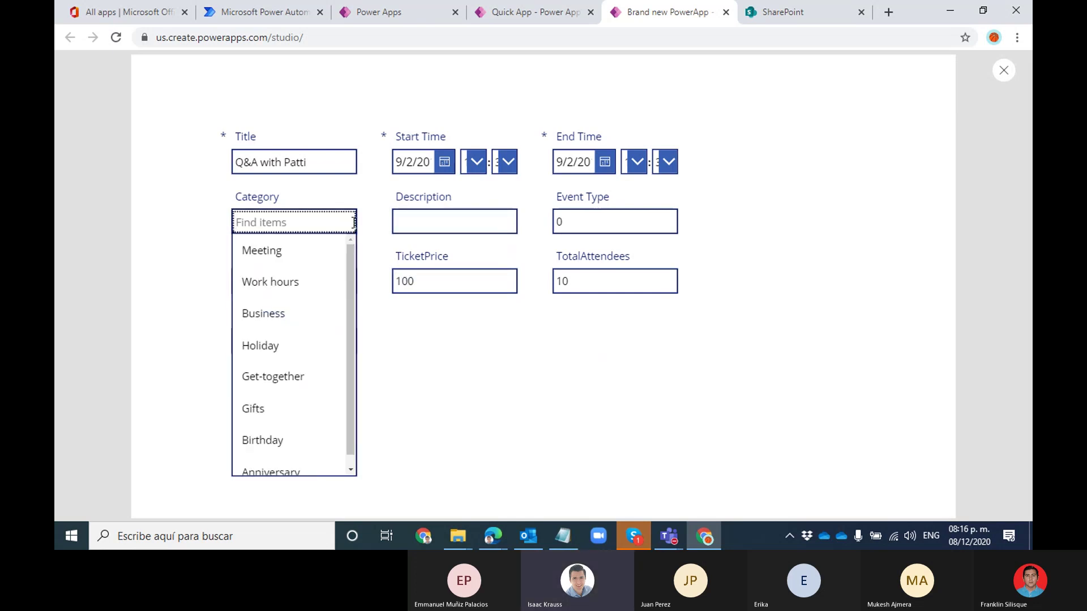
pyautogui.click(328, 256)
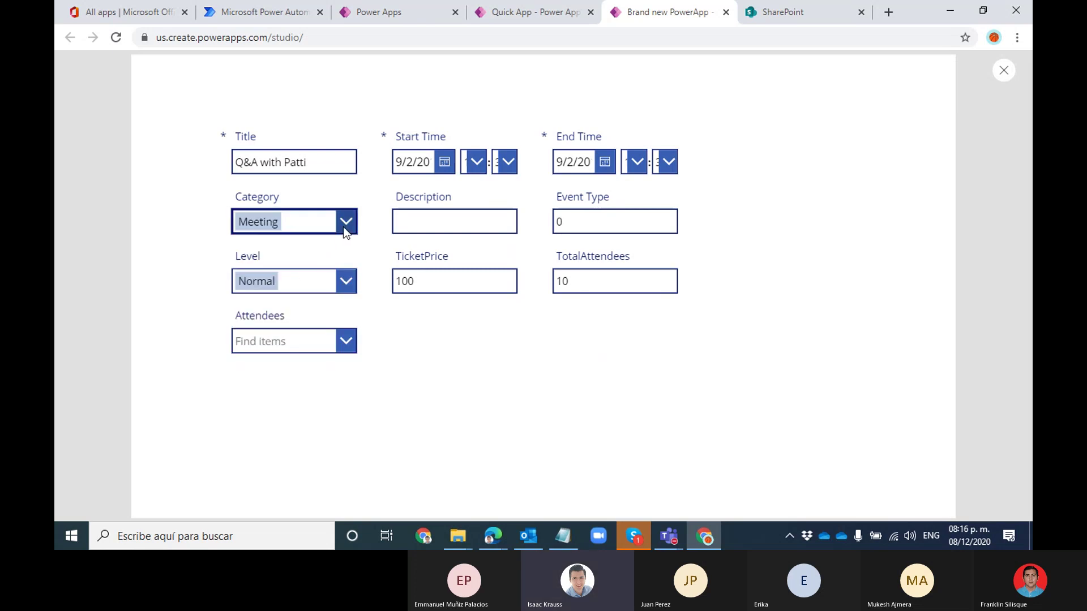
pyautogui.click(332, 224)
pyautogui.click(348, 222)
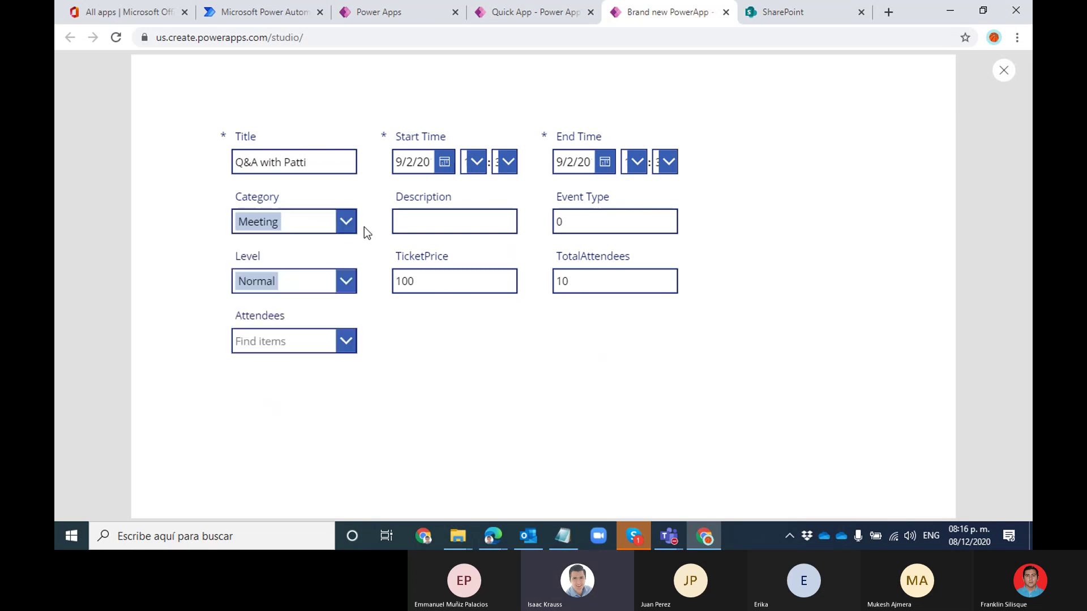
pyautogui.click(345, 279)
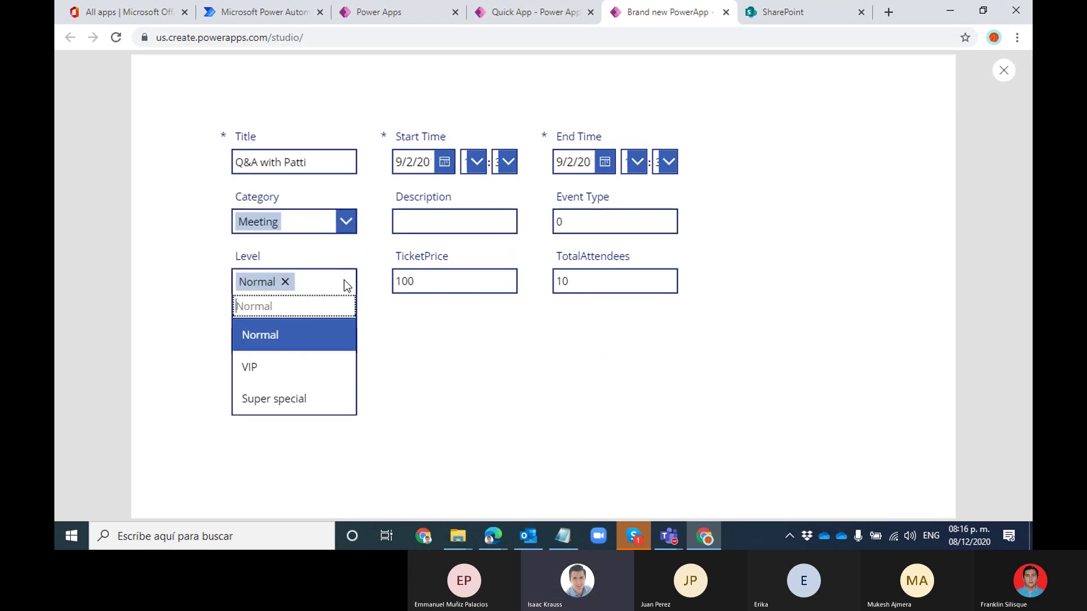
pyautogui.click(348, 222)
pyautogui.click(288, 222)
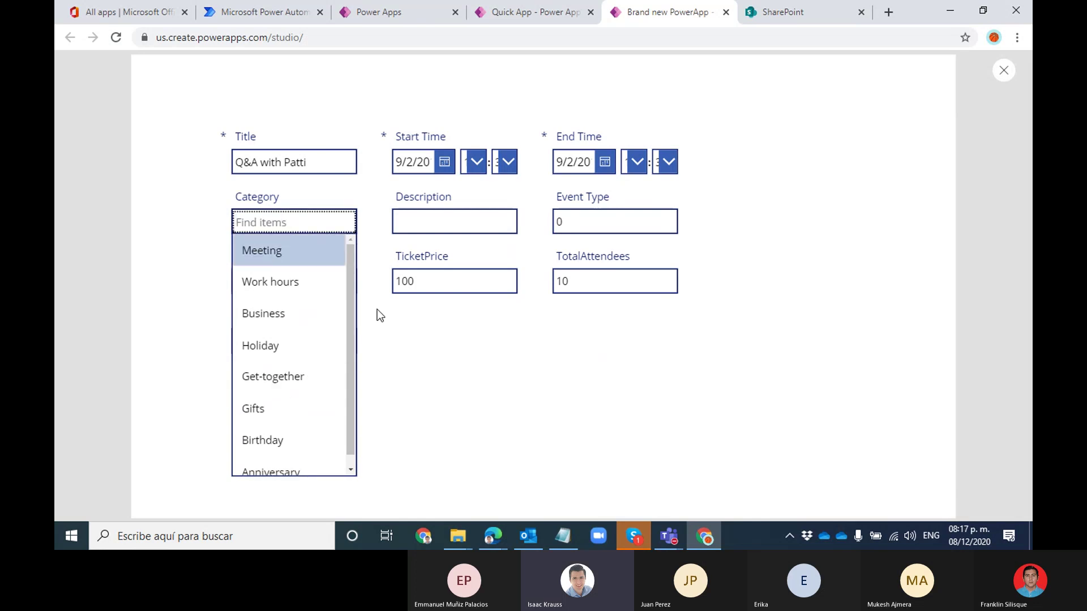
pyautogui.click(419, 355)
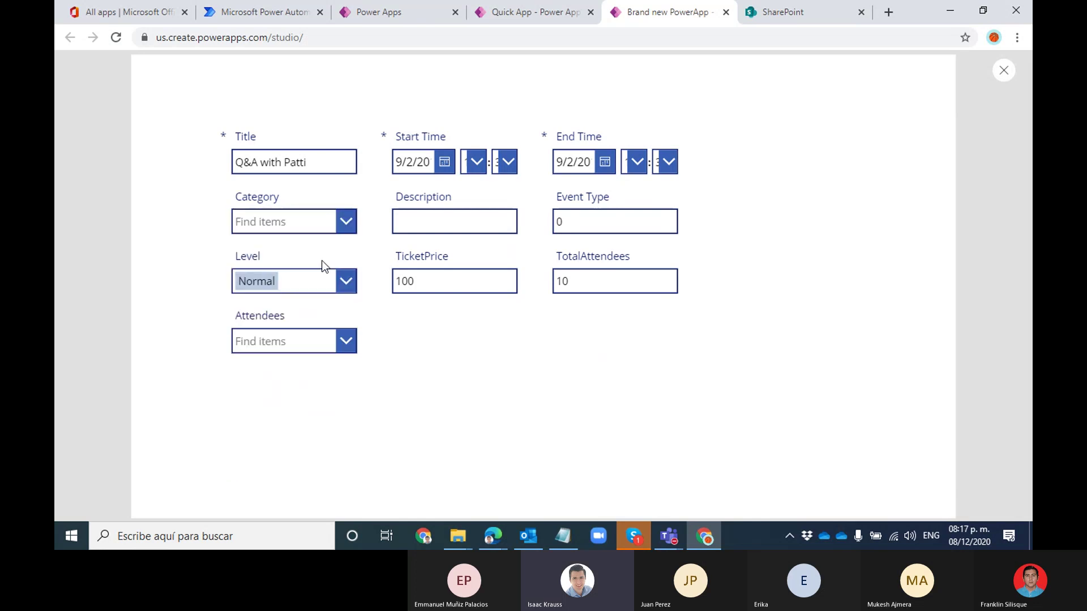
# Recheck the Level and Category choices and close the preview
pyautogui.click(347, 283)
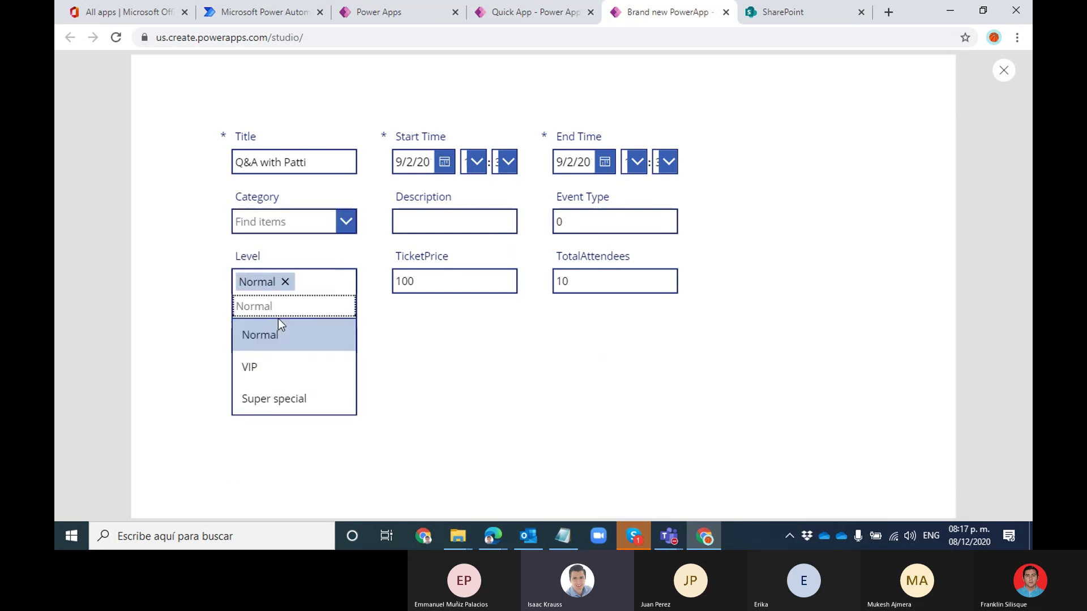
pyautogui.click(300, 222)
pyautogui.click(355, 189)
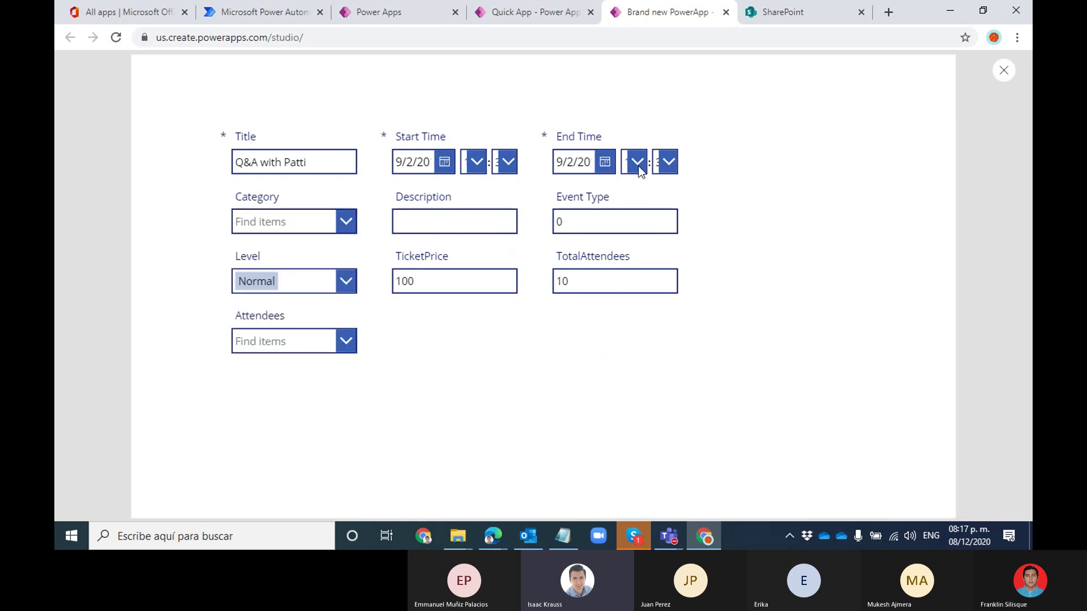
pyautogui.click(1003, 72)
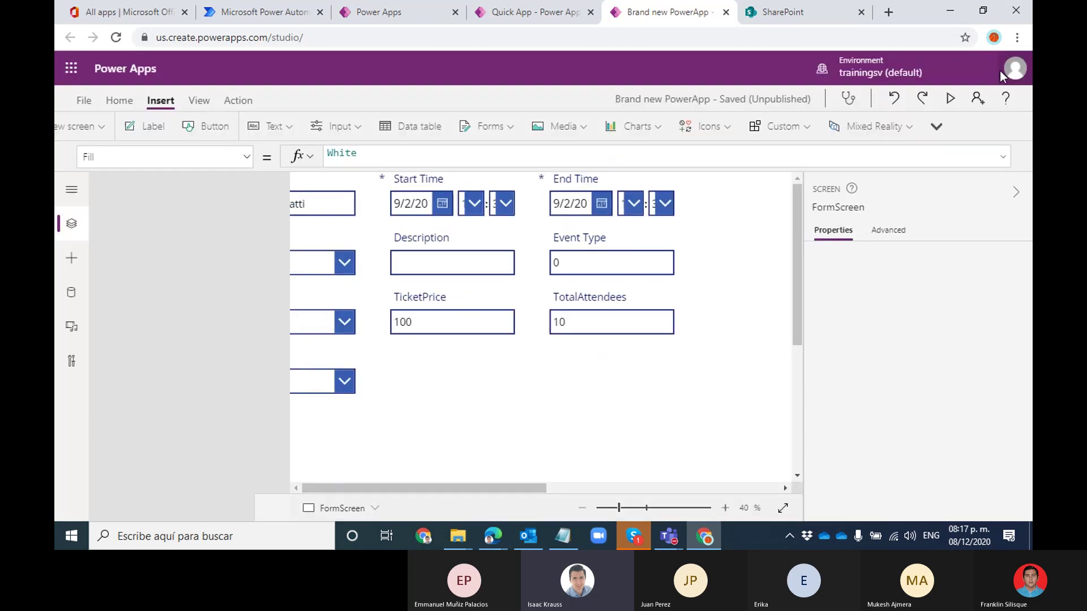
# Remove the Category and Event Type fields from Form1
pyautogui.click(682, 343)
pyautogui.click(603, 342)
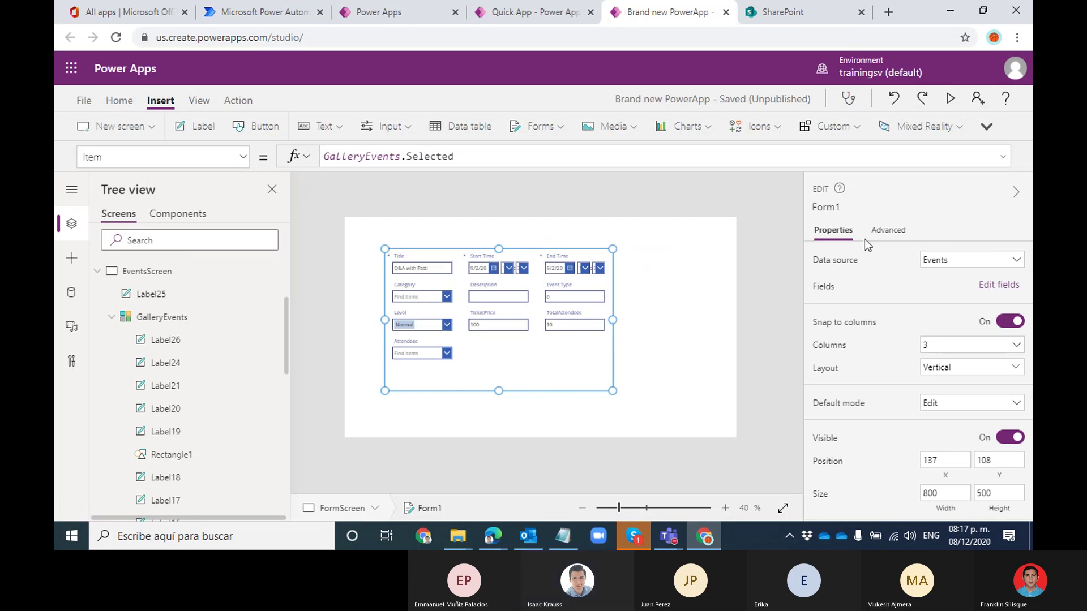
pyautogui.click(994, 286)
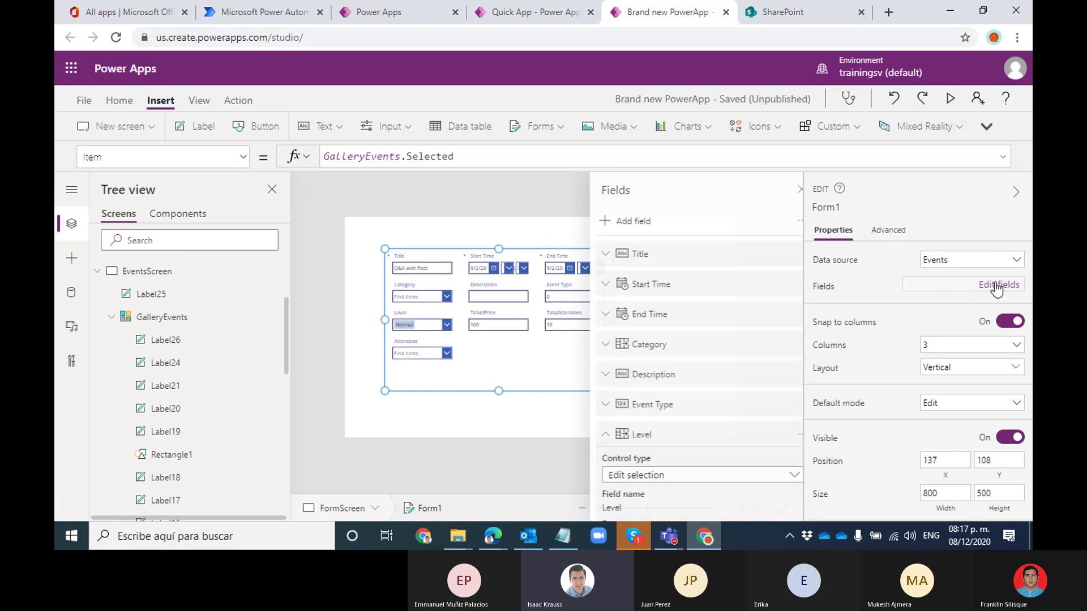
pyautogui.click(785, 345)
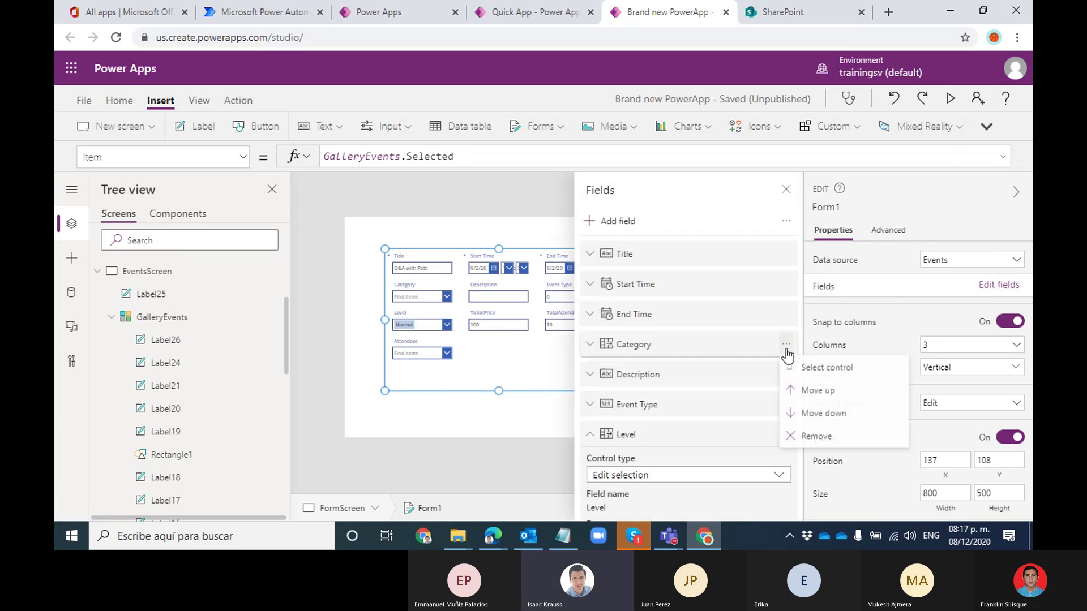
pyautogui.click(807, 437)
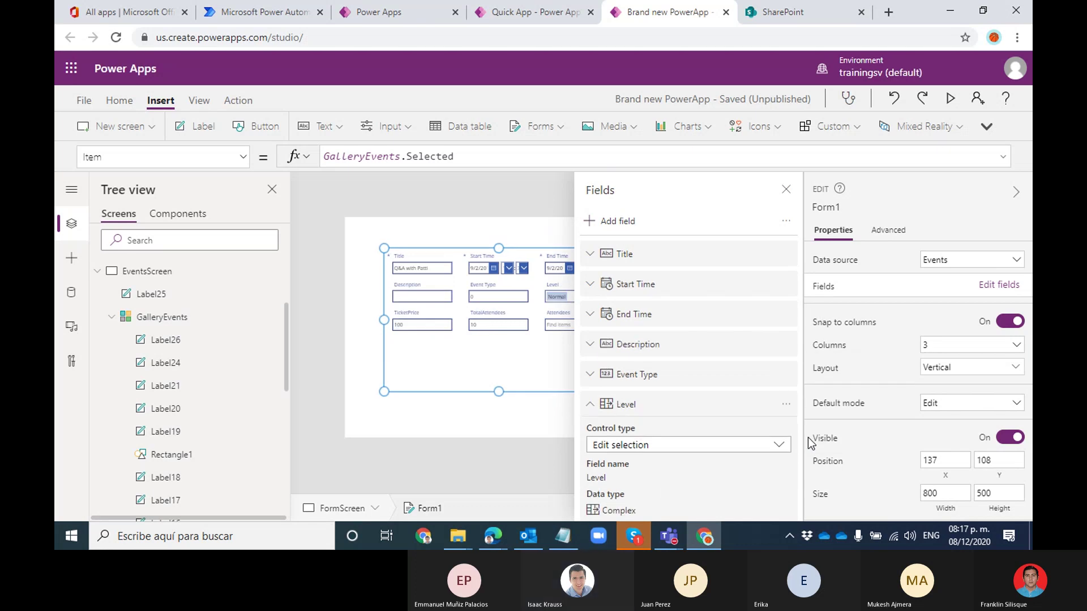
pyautogui.click(788, 374)
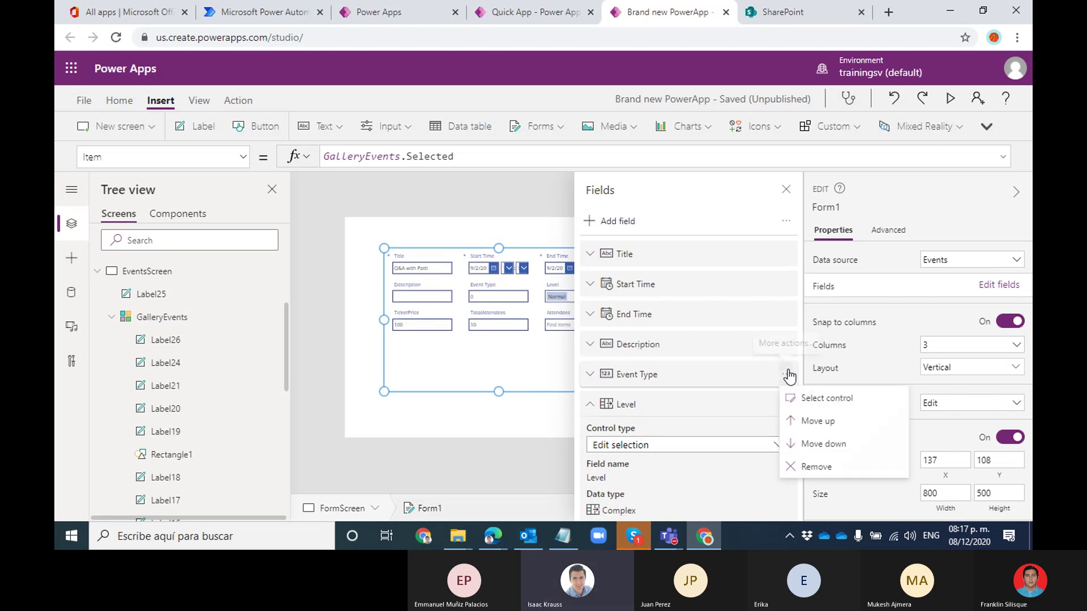
pyautogui.click(806, 465)
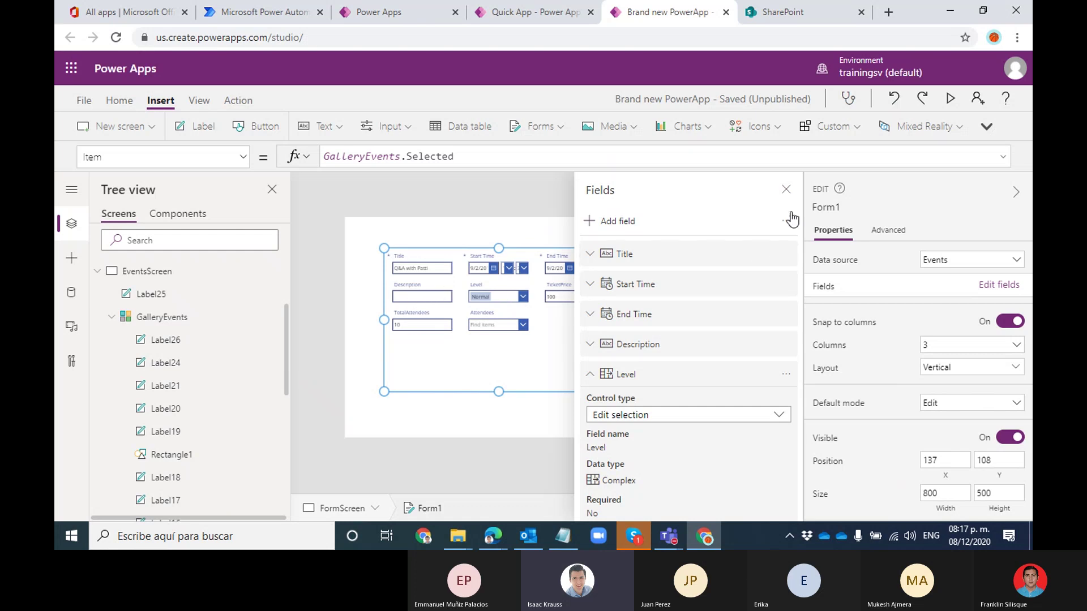
# Finish editing the form's fields and widen the Description card across all three columns of Form1
pyautogui.click(786, 189)
pyautogui.click(443, 297)
pyautogui.moveTo(459, 293); pyautogui.dragTo(588, 293)
pyautogui.click(596, 376)
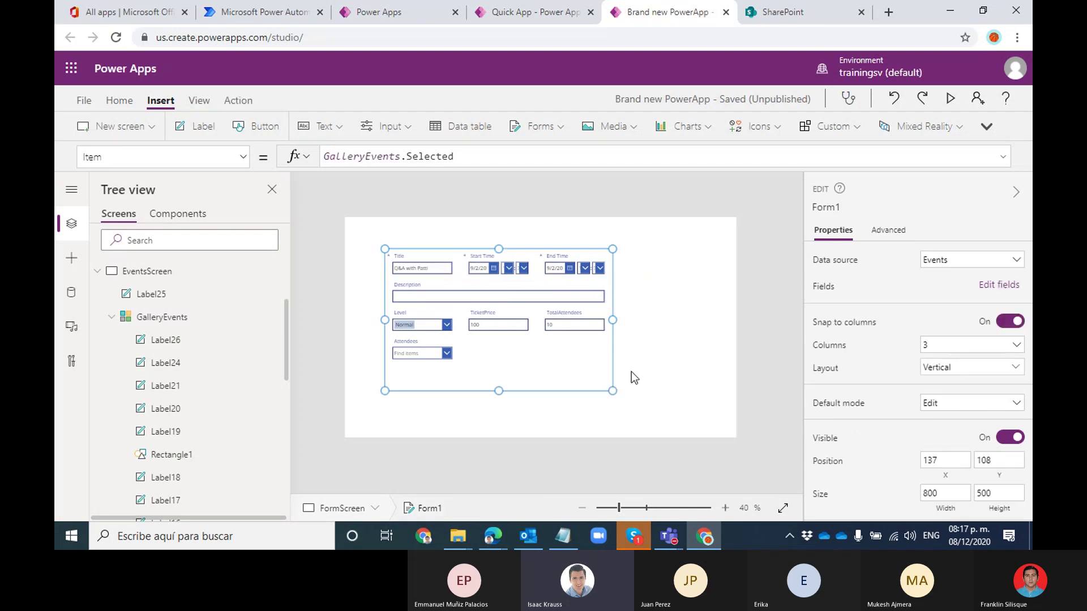
pyautogui.click(725, 508)
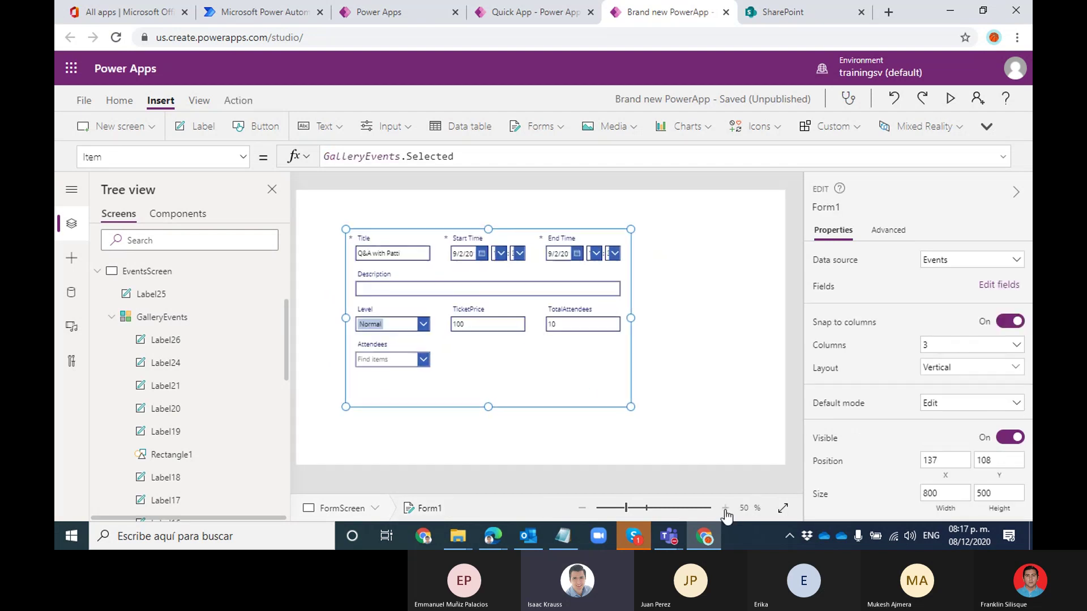
pyautogui.click(725, 508)
pyautogui.moveTo(707, 490); pyautogui.dragTo(675, 488)
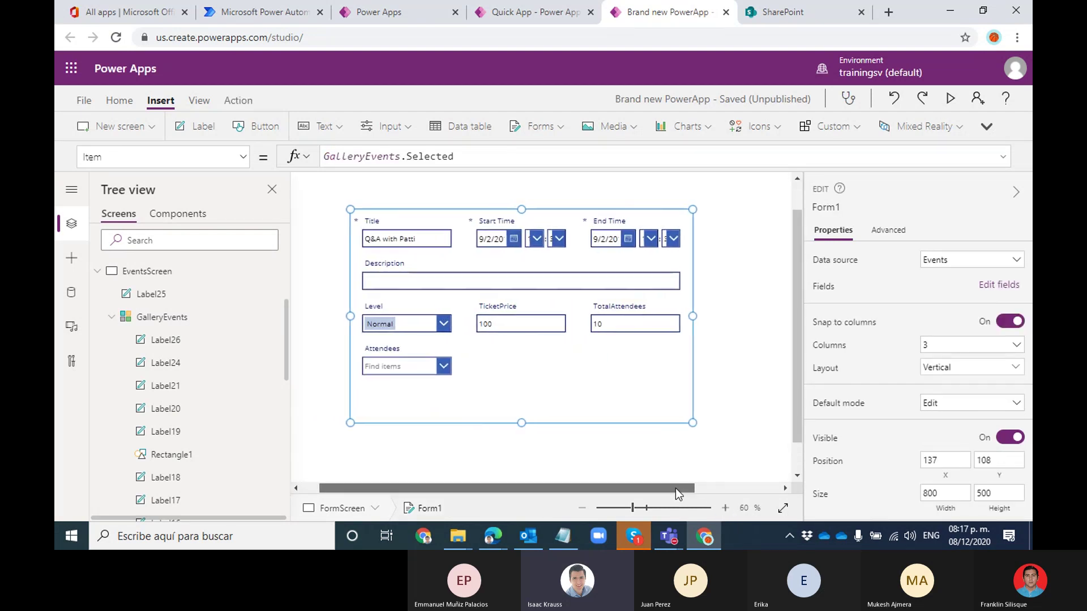
# Try the Description card at one column wide and again at two columns wide
pyautogui.click(609, 257)
pyautogui.moveTo(692, 273); pyautogui.dragTo(465, 253)
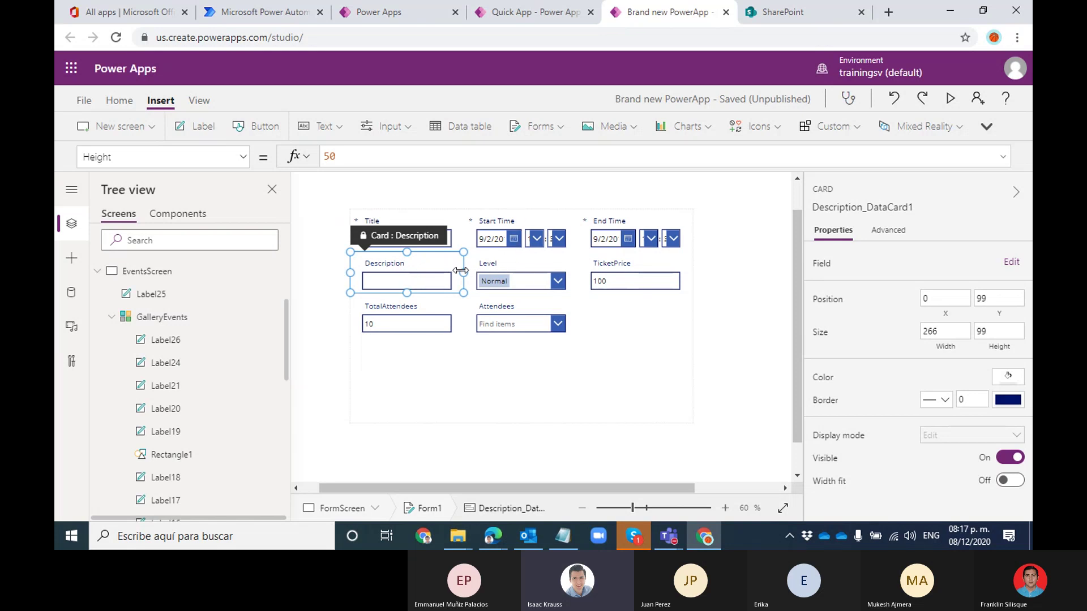
pyautogui.moveTo(459, 271); pyautogui.dragTo(557, 275)
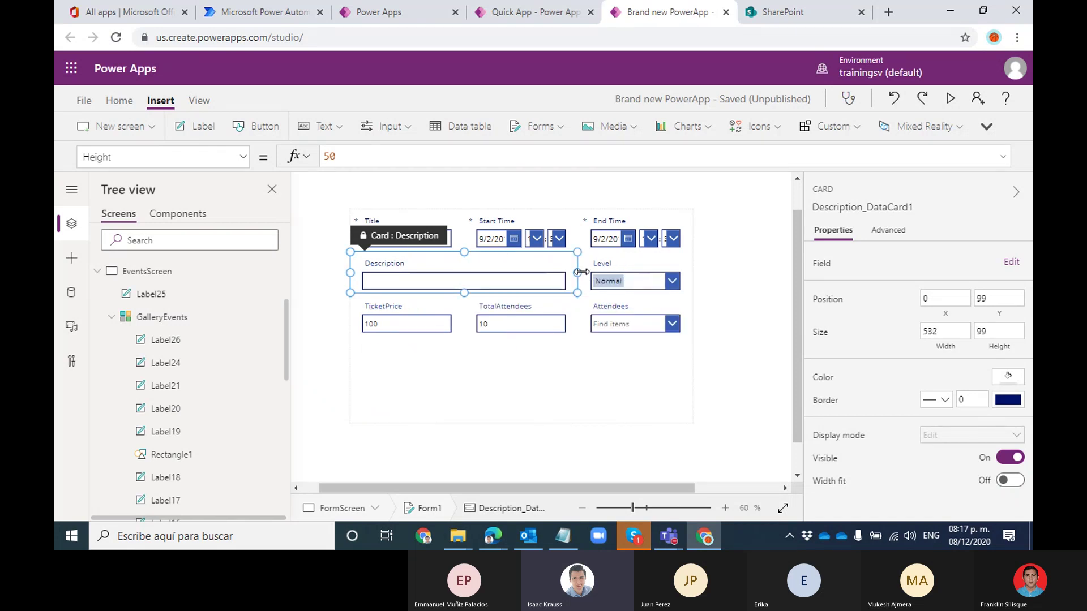
pyautogui.moveTo(576, 272); pyautogui.dragTo(533, 274)
pyautogui.moveTo(633, 271); pyautogui.dragTo(520, 260)
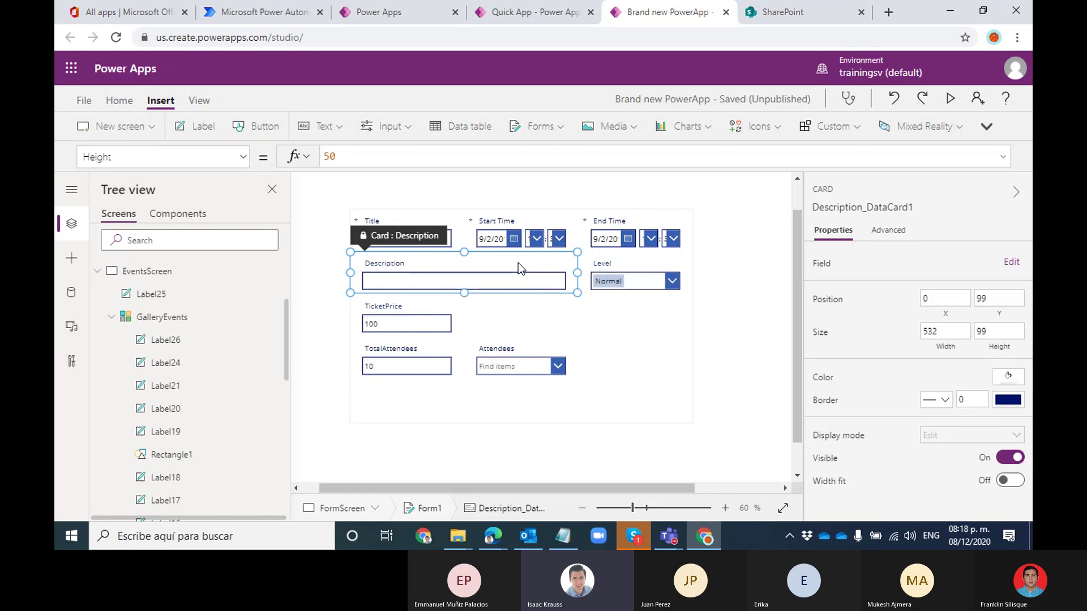
# Widen the Description card to the full three columns and increase its height to 159
pyautogui.click(594, 337)
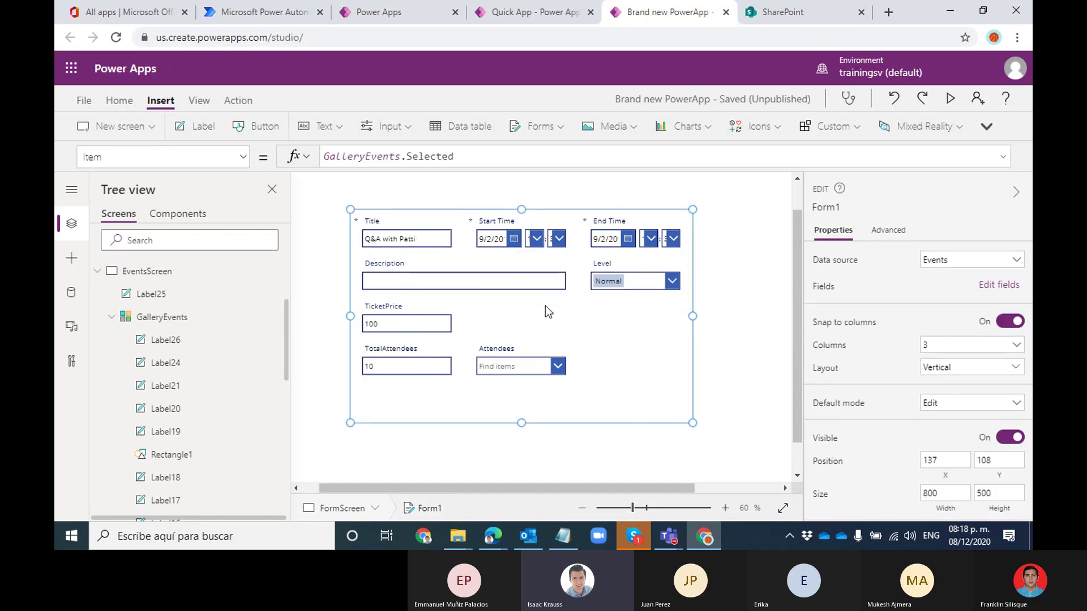
pyautogui.click(537, 272)
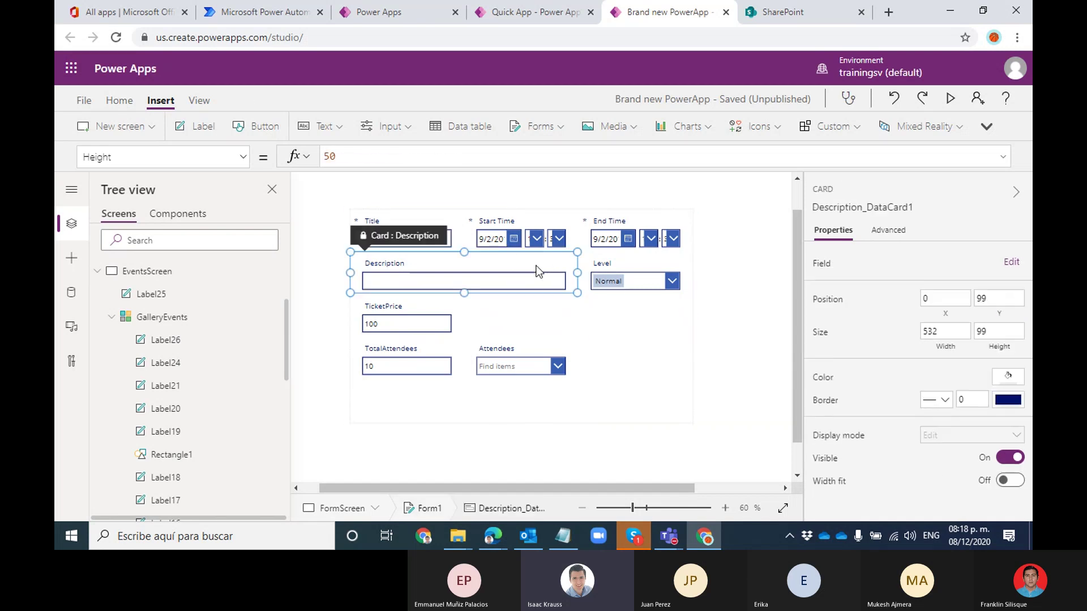
pyautogui.moveTo(577, 272); pyautogui.dragTo(658, 279)
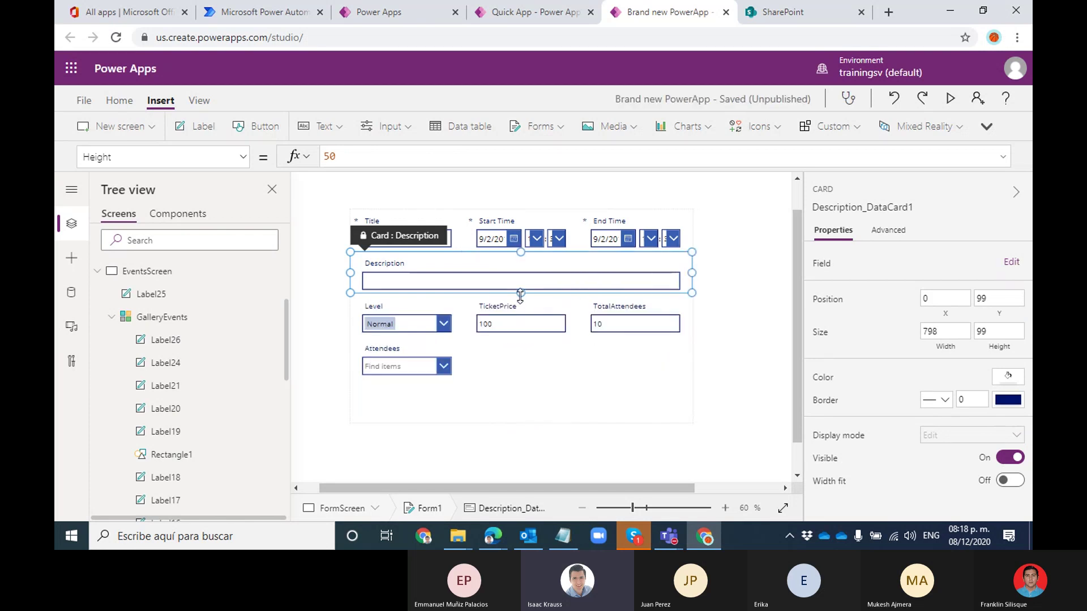
pyautogui.moveTo(521, 310); pyautogui.dragTo(520, 319)
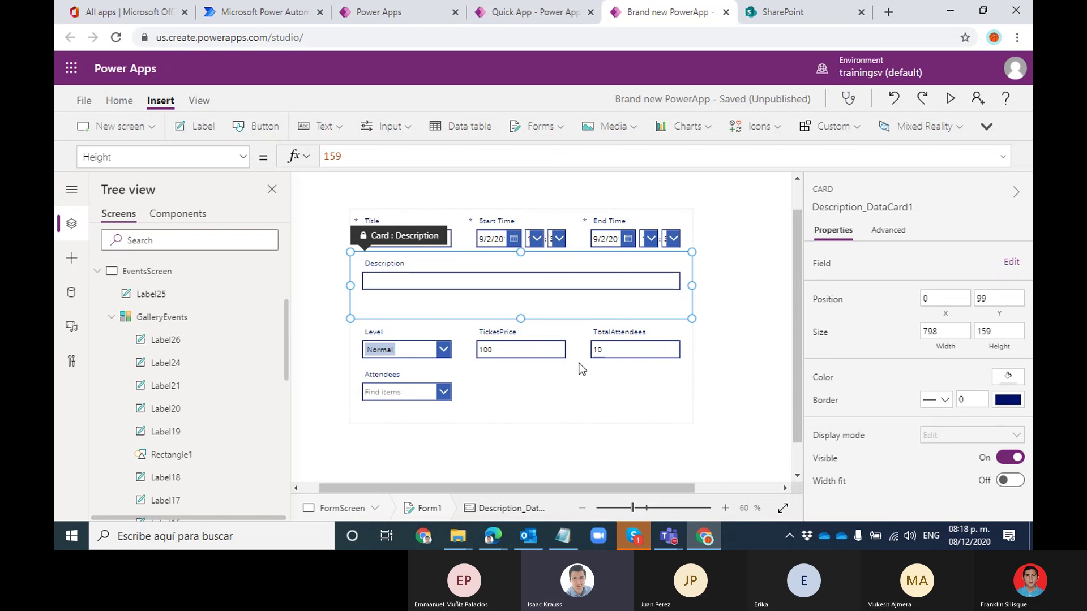
# Narrow Form1 to a width of 777 and arrange its fields in 2 columns
pyautogui.click(575, 382)
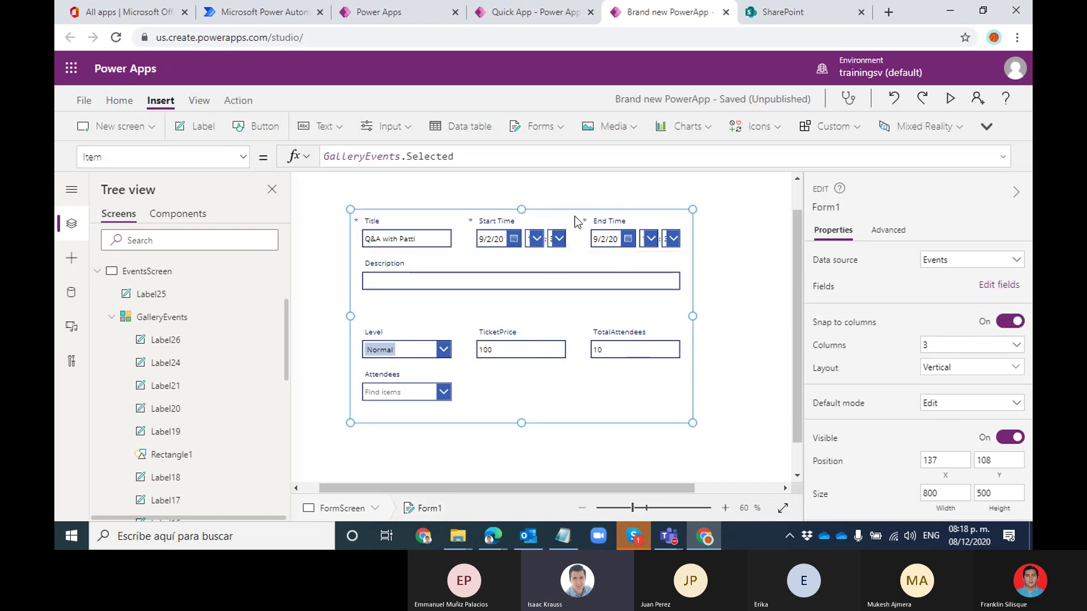
pyautogui.moveTo(693, 316)
pyautogui.mouseDown()
pyautogui.moveTo(793, 314)
pyautogui.moveTo(655, 319)
pyautogui.moveTo(781, 316)
pyautogui.moveTo(681, 298)
pyautogui.mouseUp()
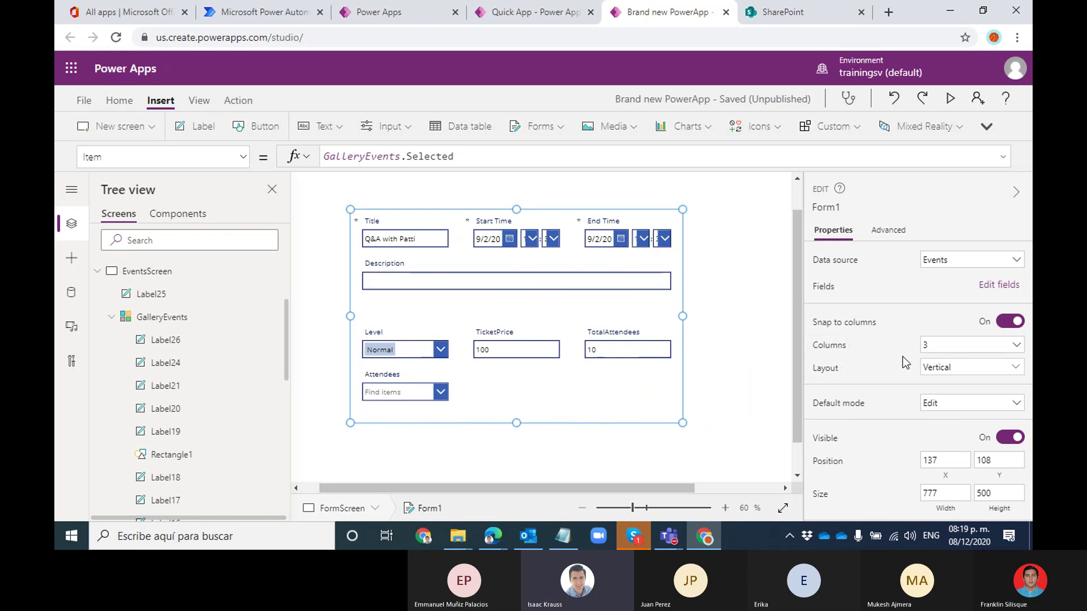
pyautogui.click(938, 346)
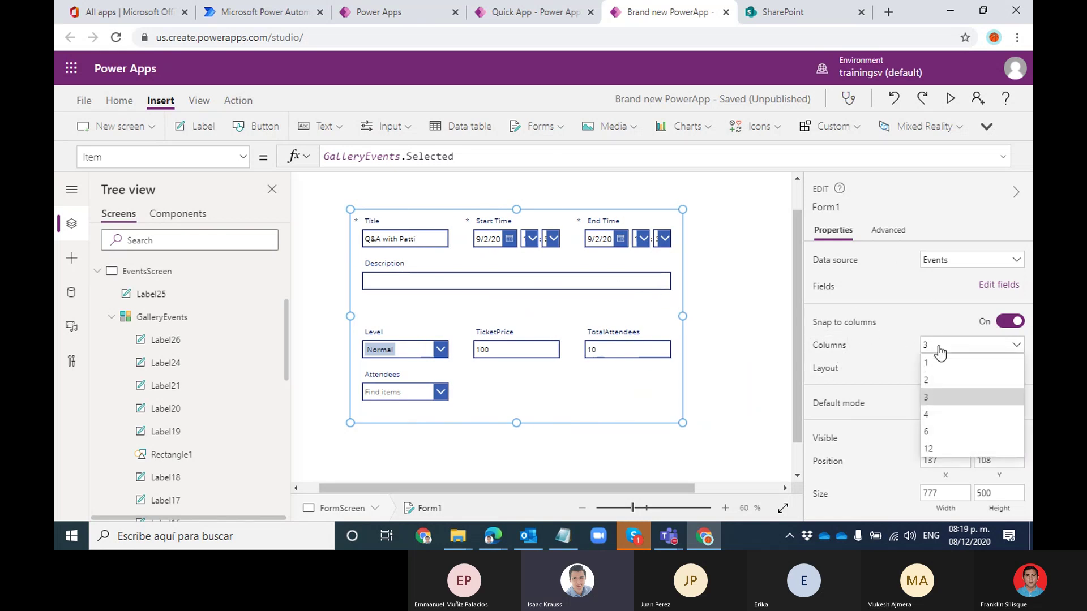
pyautogui.click(935, 383)
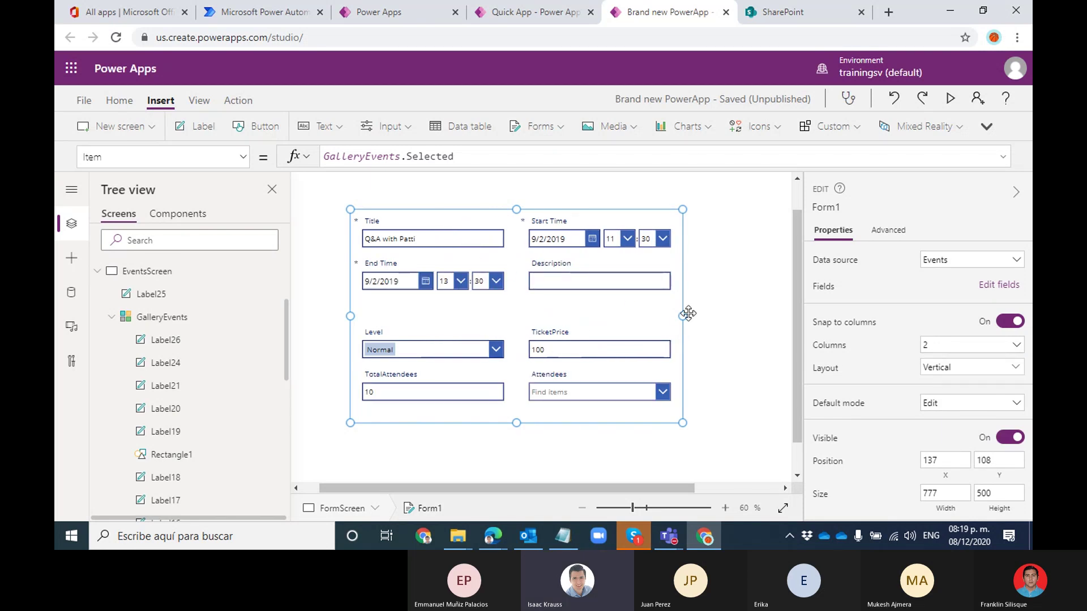
# Try a 1-column layout for Form1 and return it to 2 columns
pyautogui.click(948, 347)
pyautogui.click(936, 362)
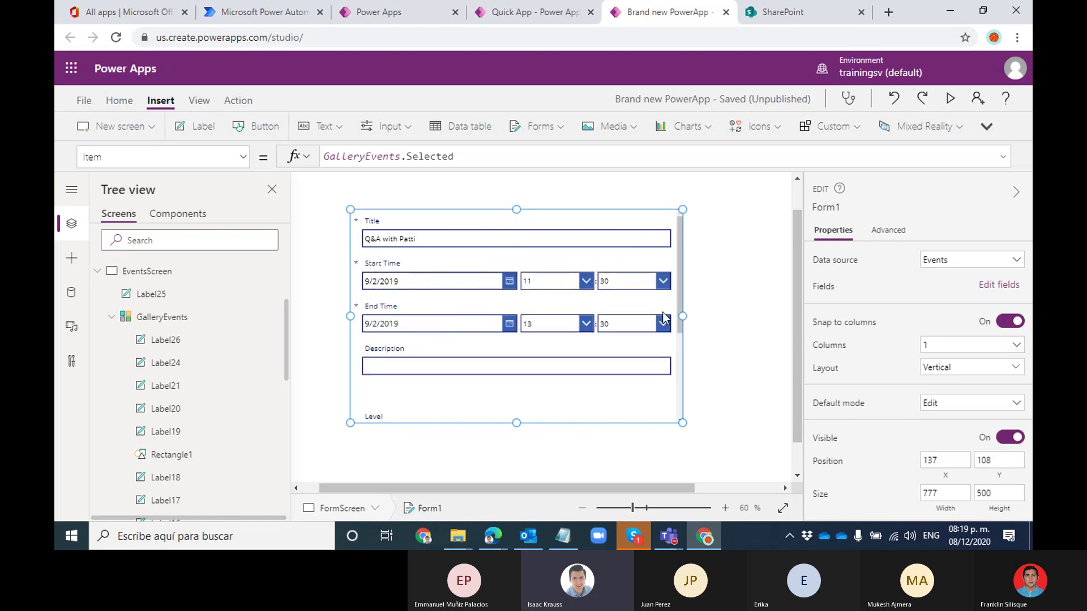
pyautogui.click(949, 348)
pyautogui.click(936, 379)
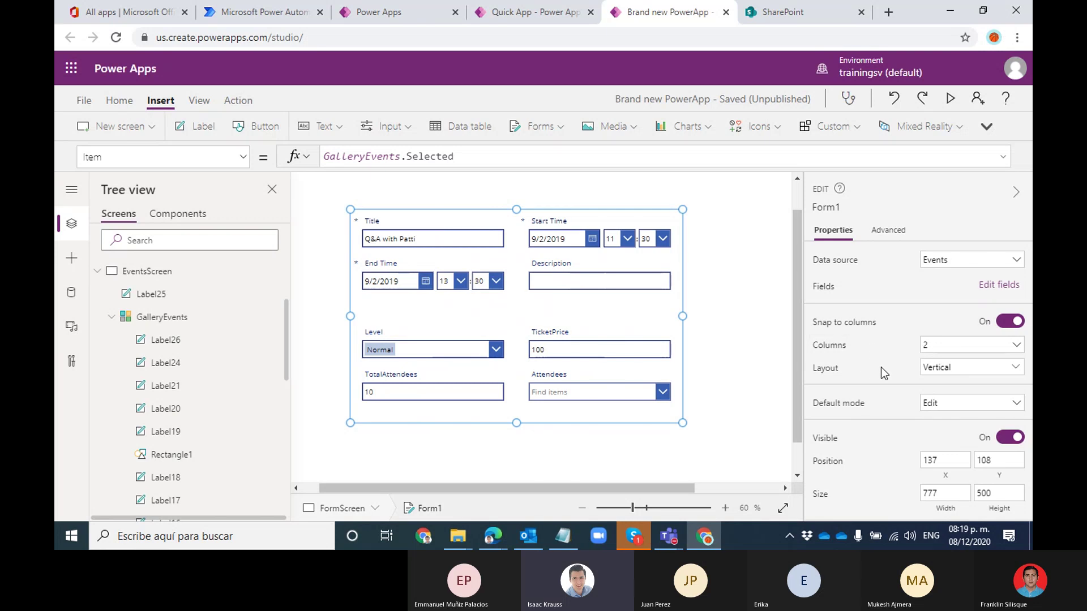
# Widen the Title and Description cards to span both columns of Form1, each 776 wide
pyautogui.click(553, 224)
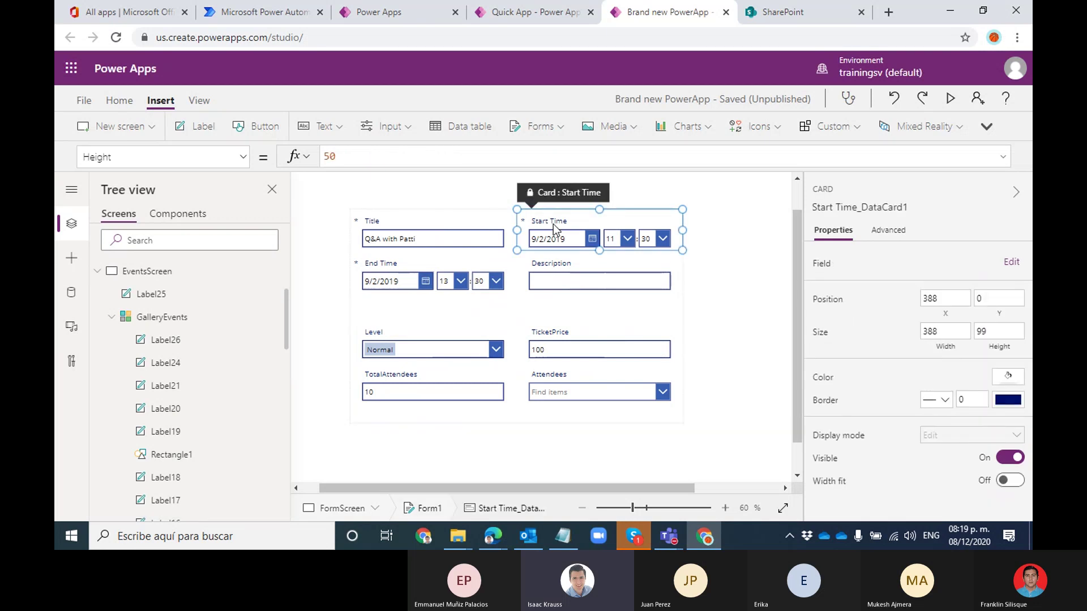
pyautogui.click(502, 248)
pyautogui.moveTo(514, 230); pyautogui.dragTo(619, 226)
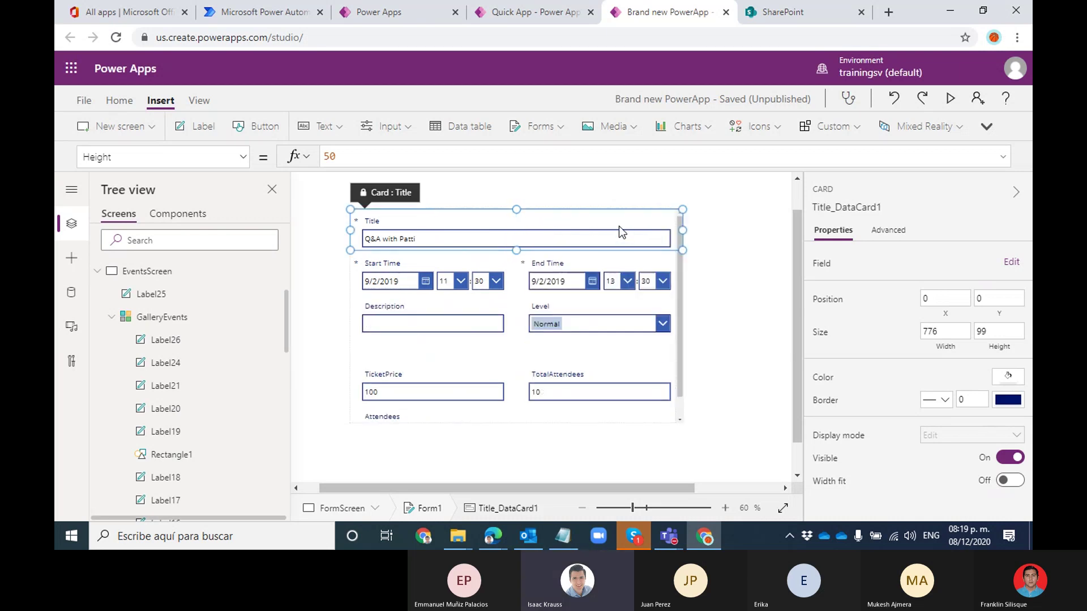
pyautogui.click(480, 307)
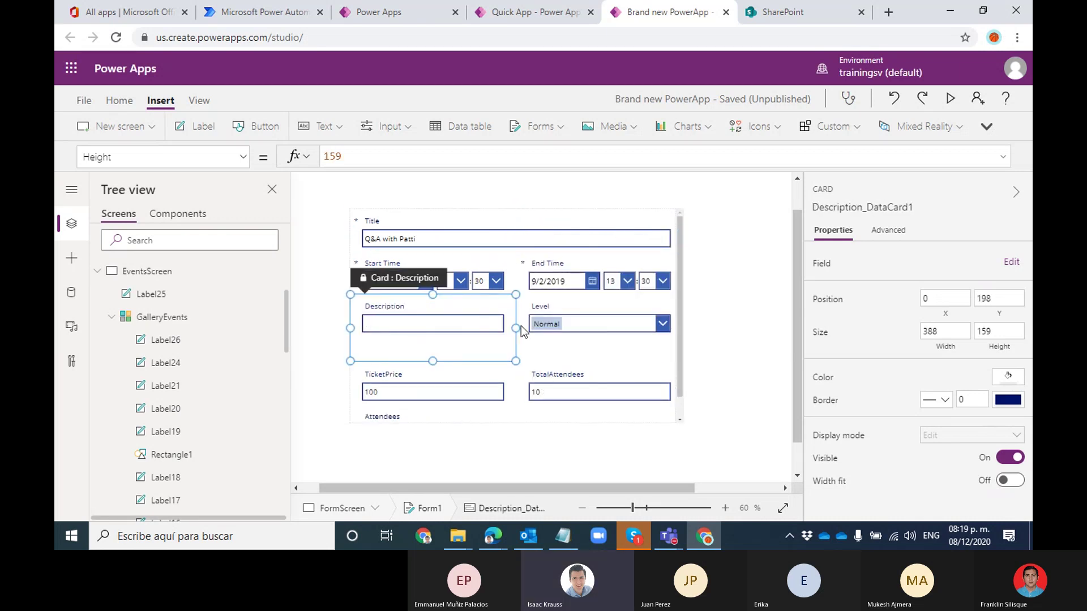
pyautogui.moveTo(515, 328); pyautogui.dragTo(612, 336)
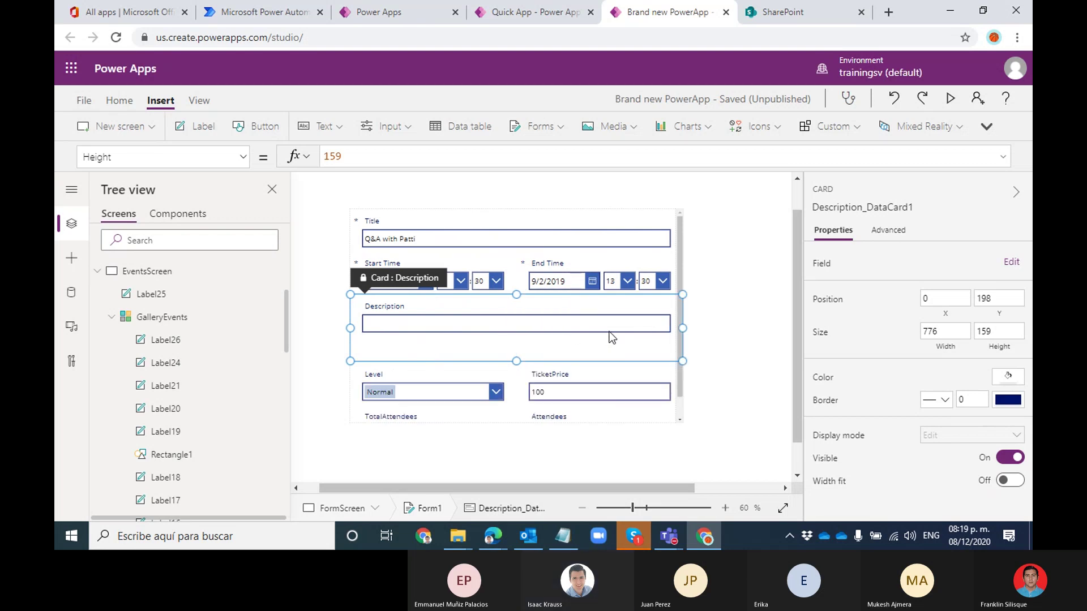
# Increase the height of Form1 to 586 so all its cards fit without scrolling
pyautogui.click(680, 256)
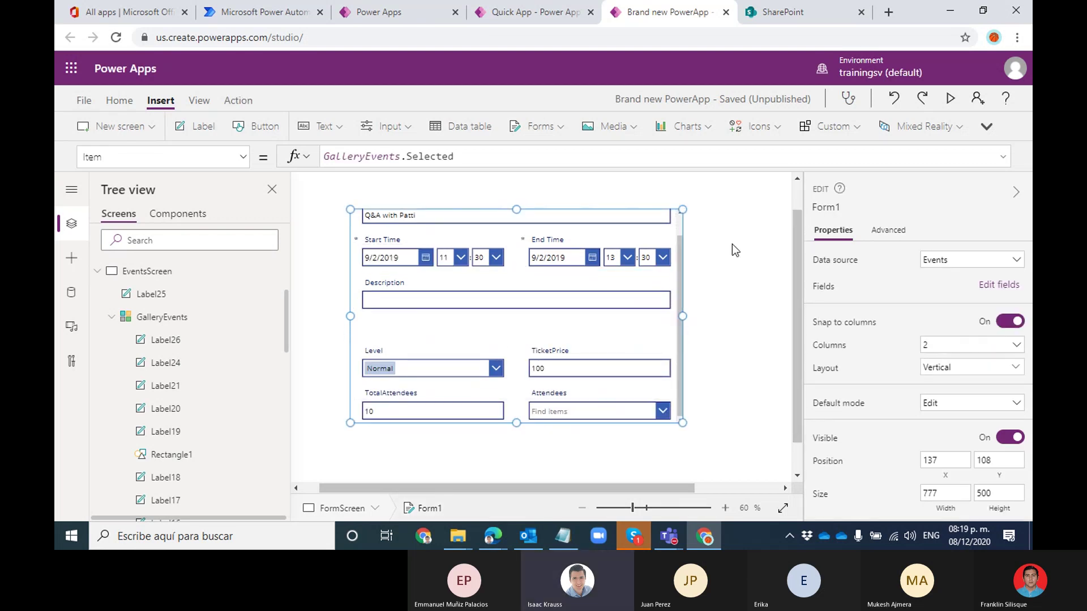
pyautogui.moveTo(514, 429); pyautogui.dragTo(515, 460)
pyautogui.click(538, 328)
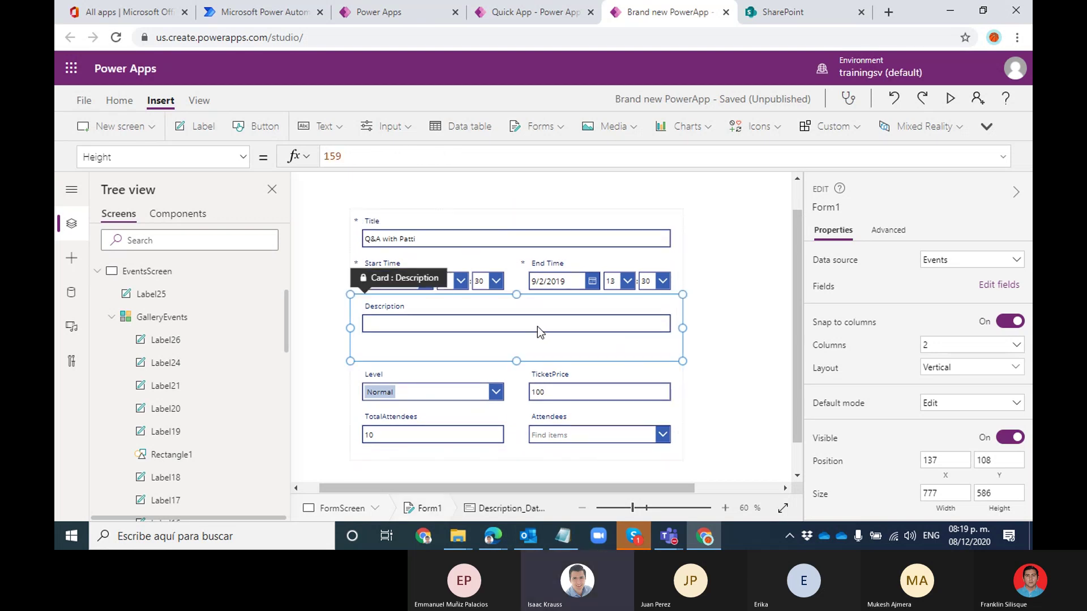
pyautogui.click(712, 262)
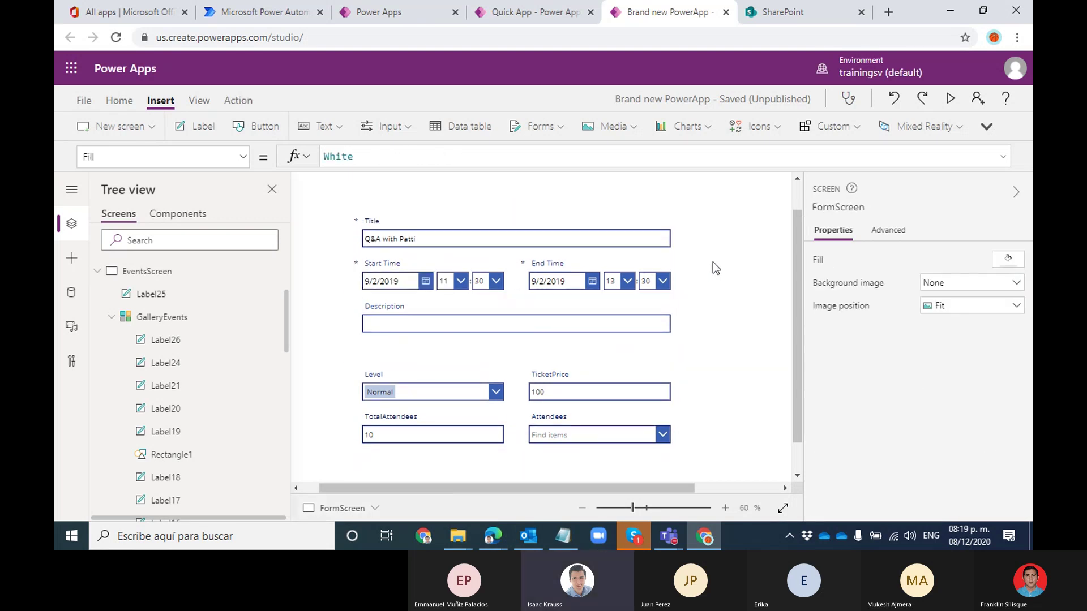
# Inspect the properties of the text input inside the Description card, including its Format setting
pyautogui.click(423, 321)
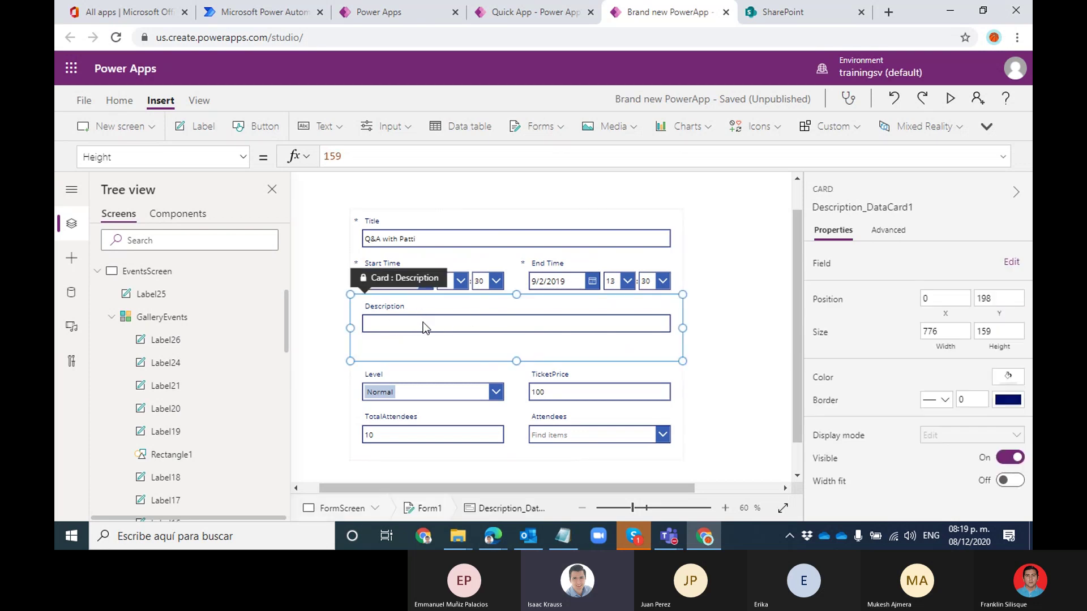
pyautogui.click(423, 321)
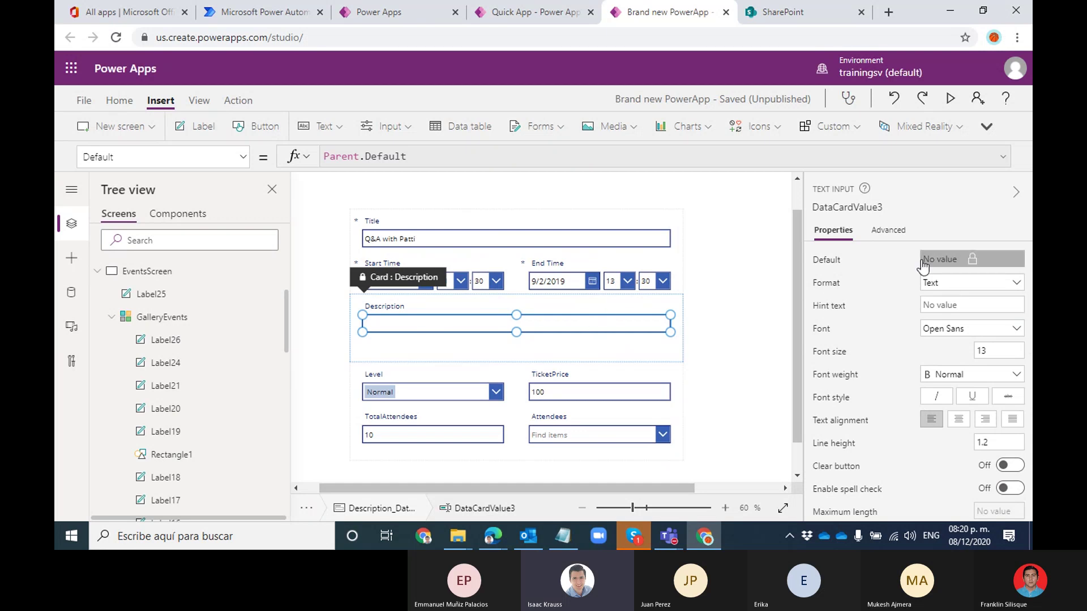
pyautogui.click(956, 283)
pyautogui.click(956, 283)
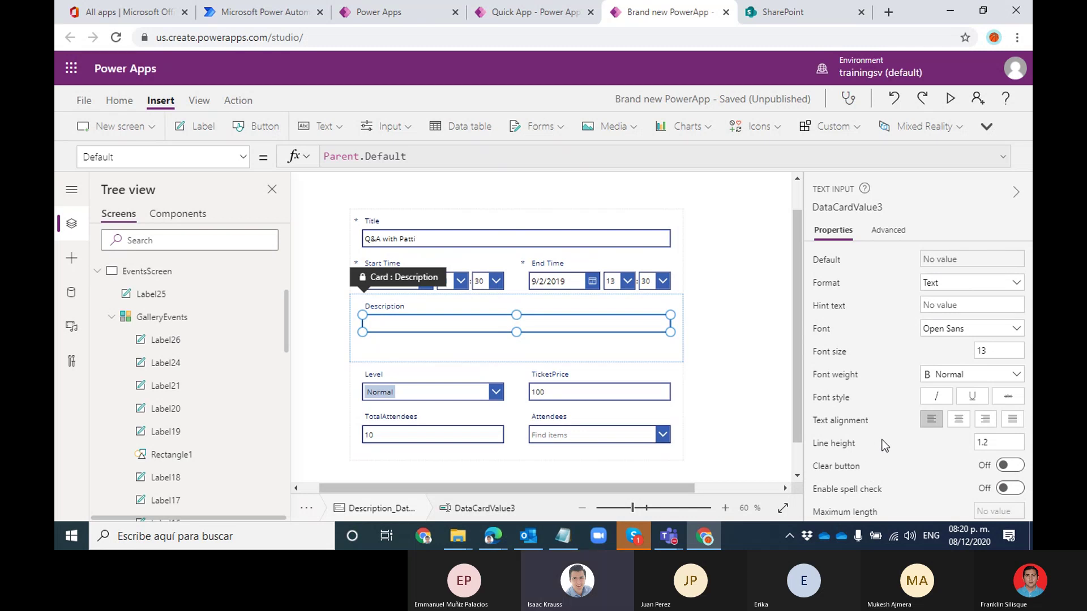
# Examine the label and input controls inside the Description and Level cards, and the TicketPrice card
pyautogui.click(647, 354)
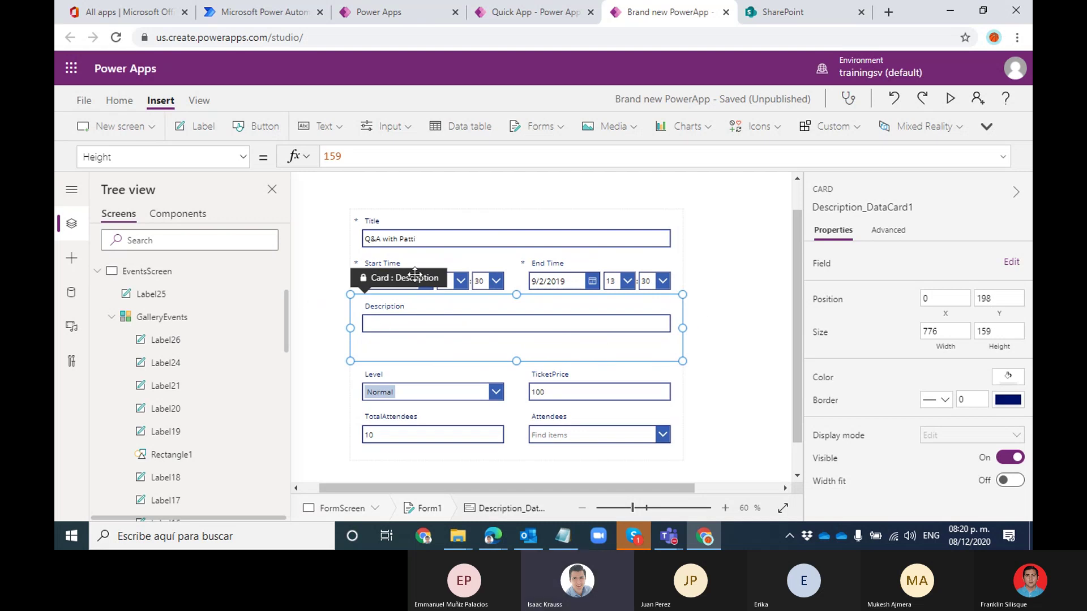
pyautogui.click(375, 308)
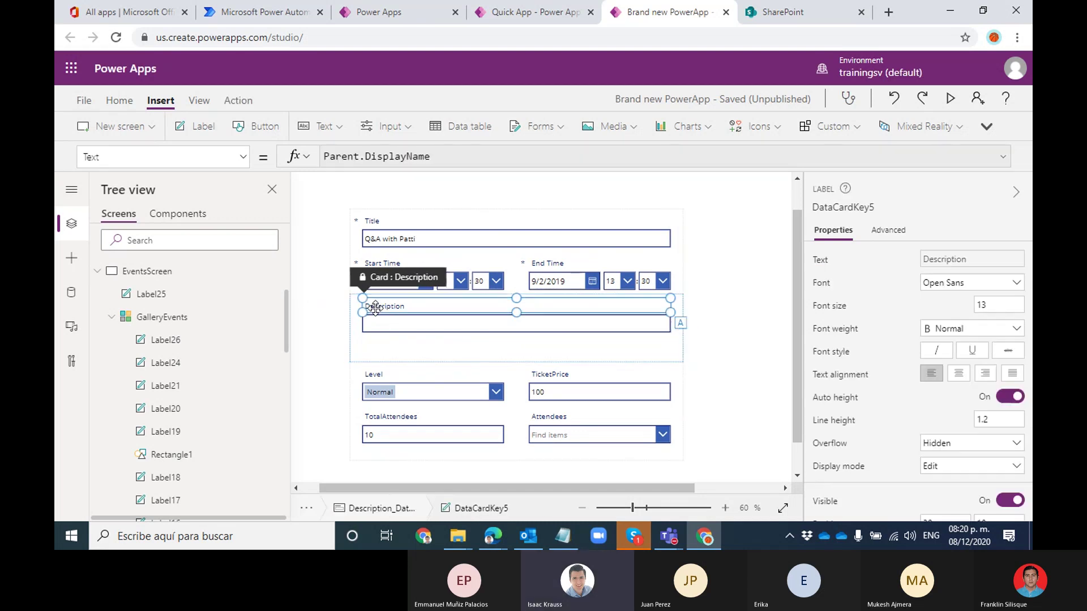
pyautogui.click(405, 326)
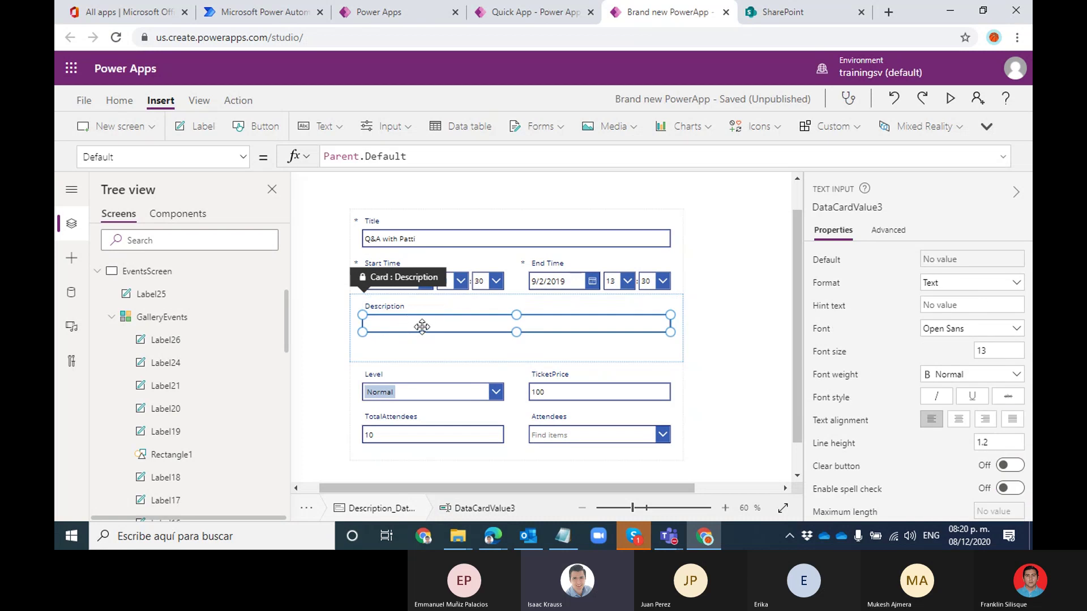
pyautogui.click(380, 390)
pyautogui.click(378, 375)
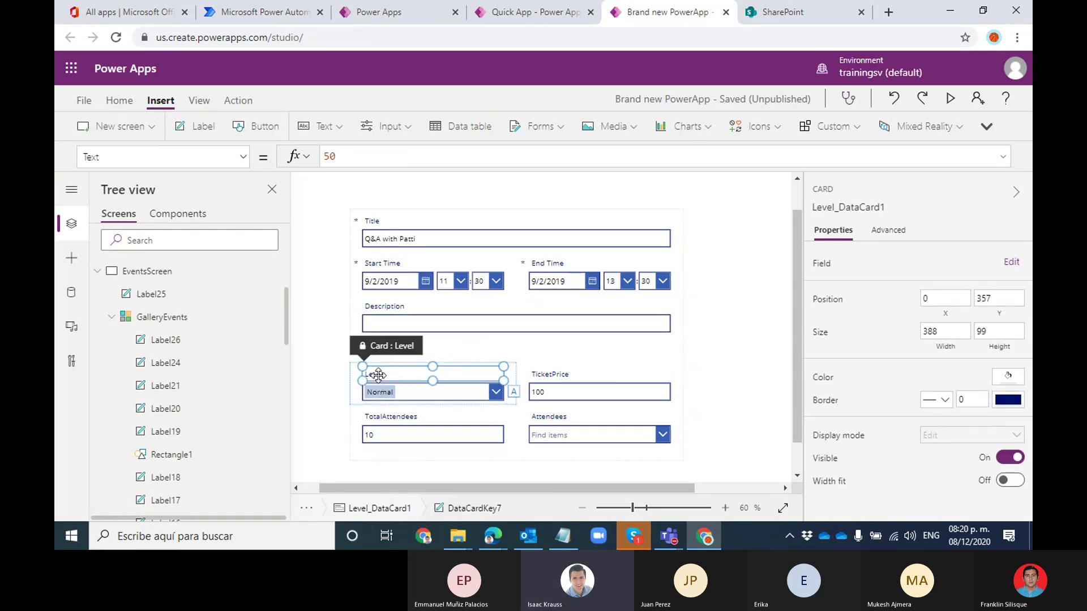
pyautogui.click(421, 391)
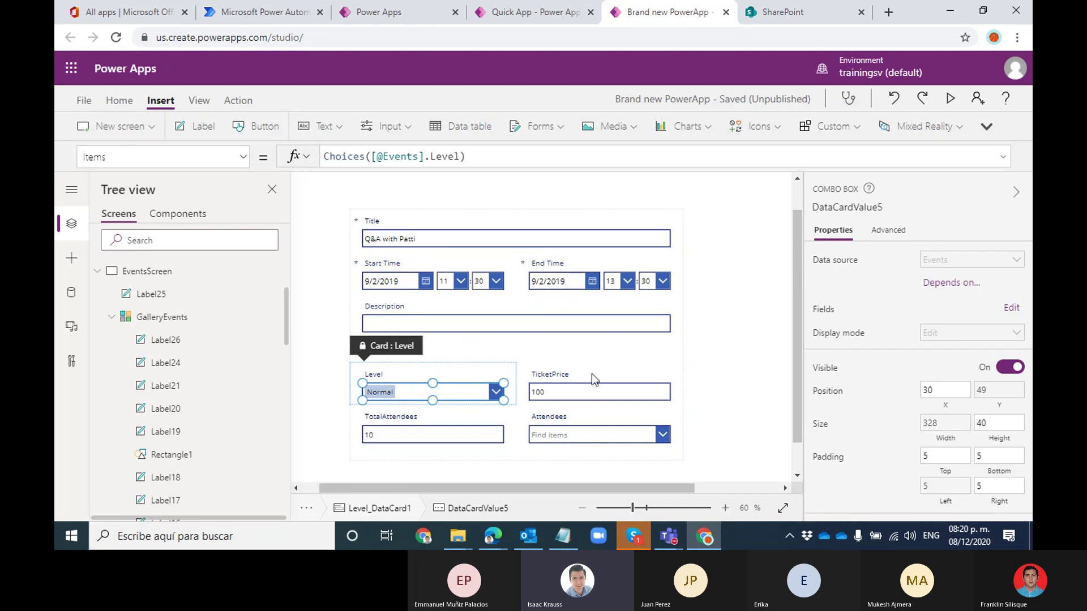
pyautogui.click(560, 378)
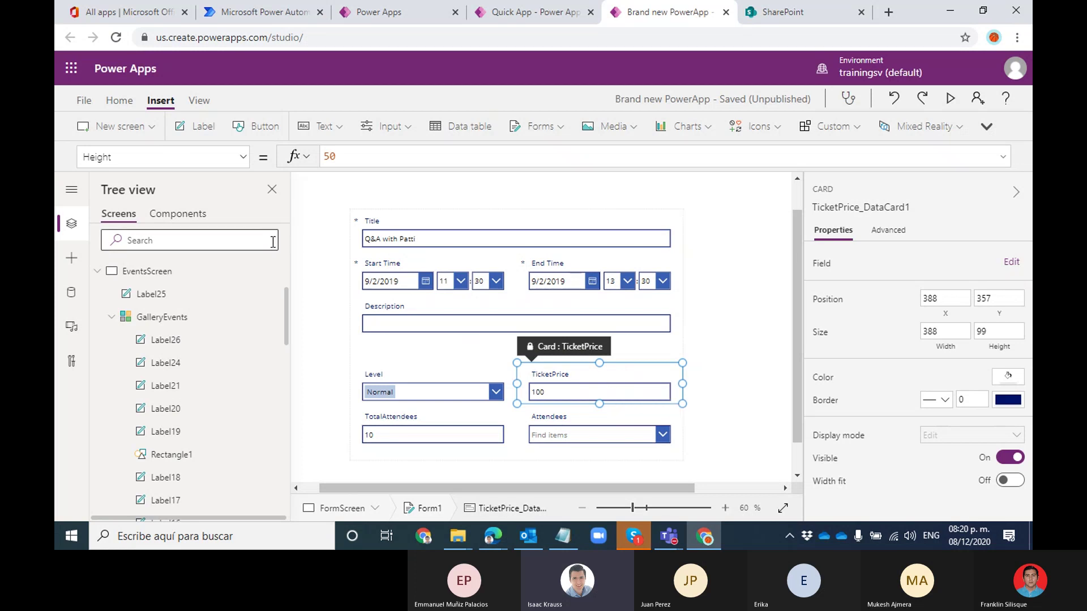
# Select the Description card and collapse GalleryEvents and EventsScreen in the app's screen hierarchy
pyautogui.click(437, 346)
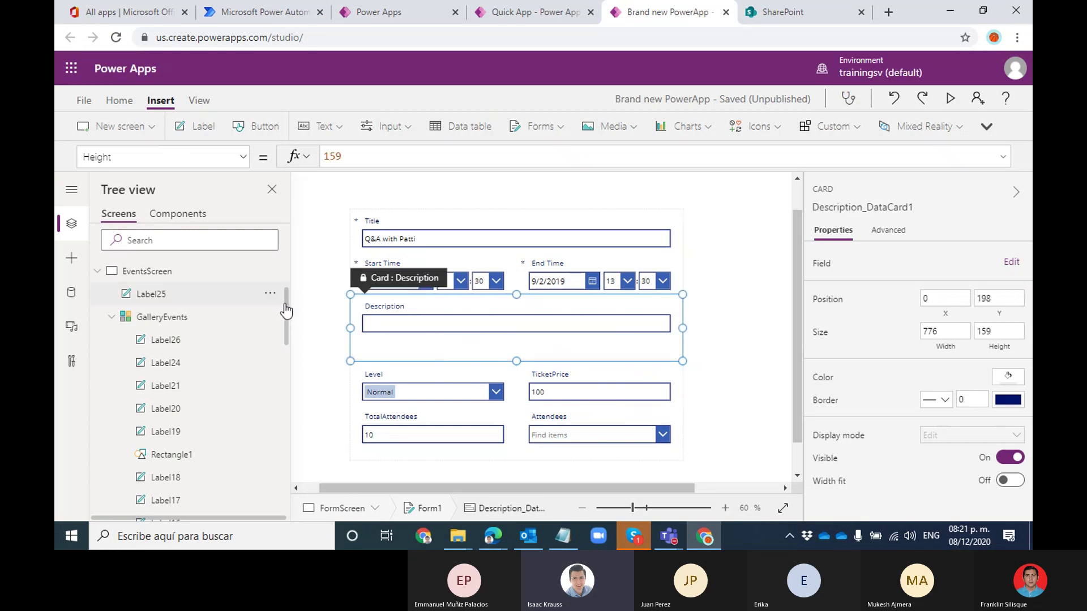
pyautogui.scroll(2, 289, 294)
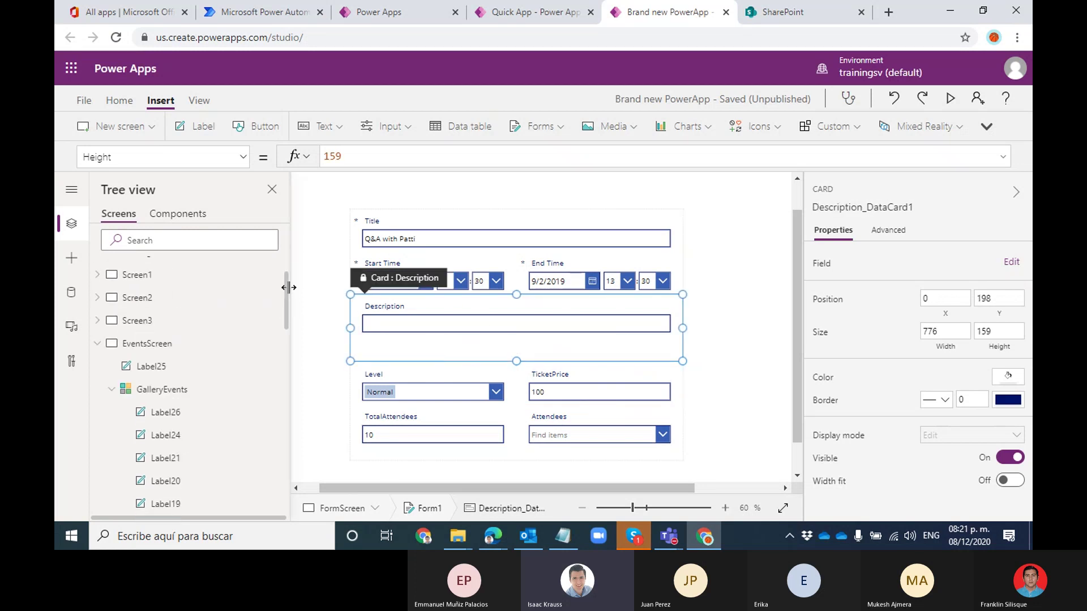
pyautogui.click(112, 390)
pyautogui.click(97, 343)
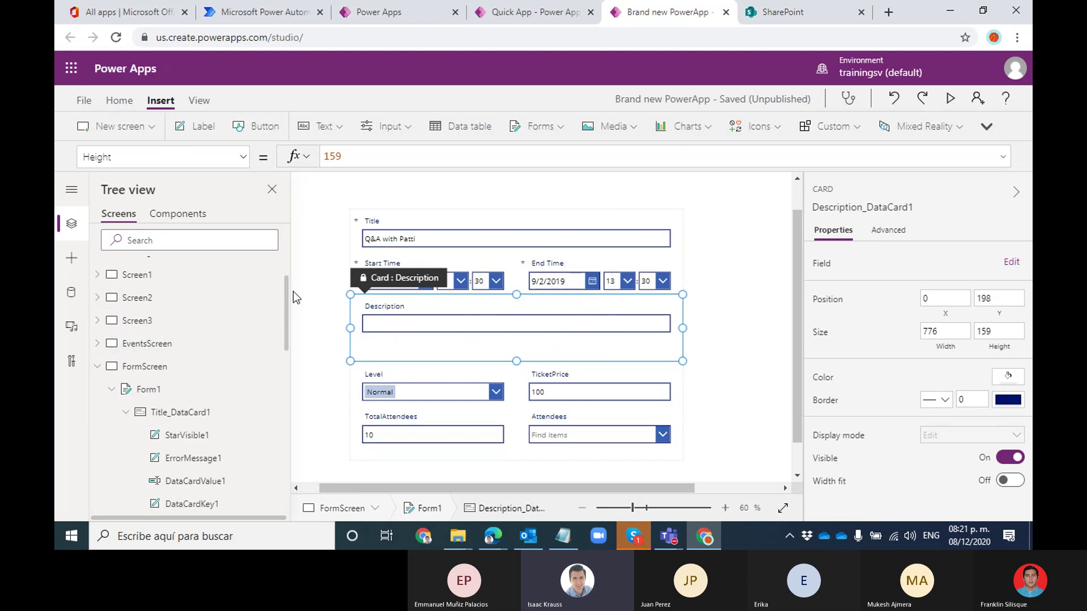
# Go through the star, error message, text input and label controls nested inside the Description card
pyautogui.moveTo(287, 300); pyautogui.dragTo(289, 405)
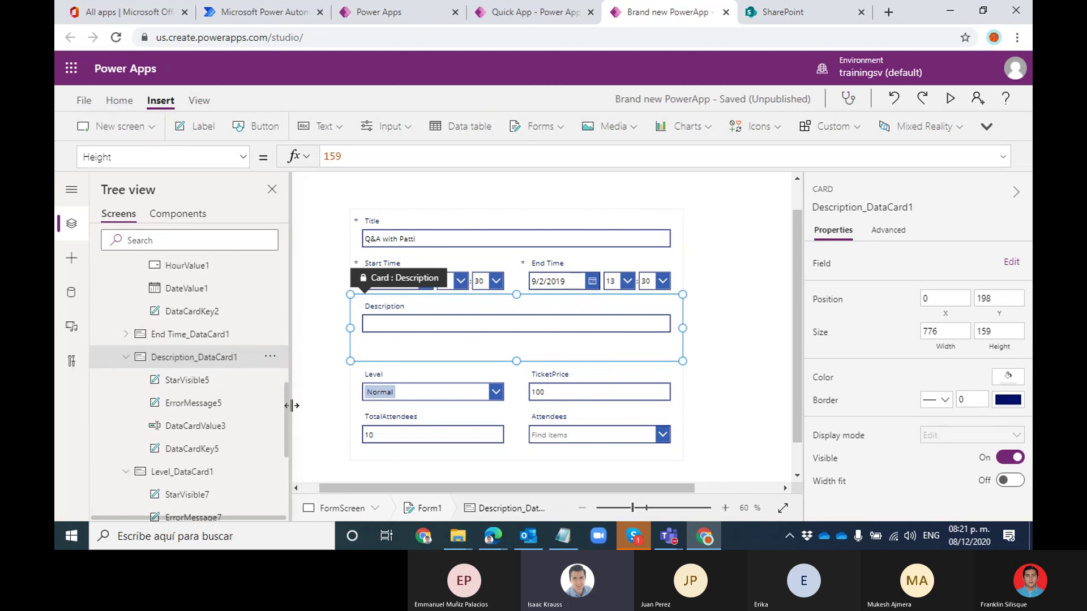
pyautogui.click(206, 381)
pyautogui.click(204, 403)
pyautogui.click(200, 428)
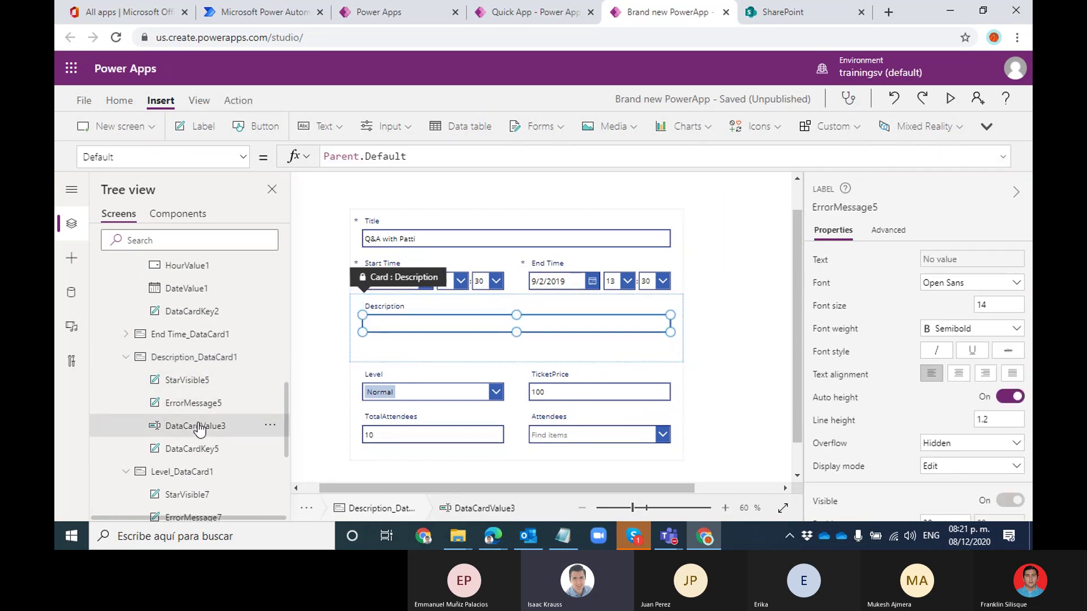
pyautogui.click(201, 450)
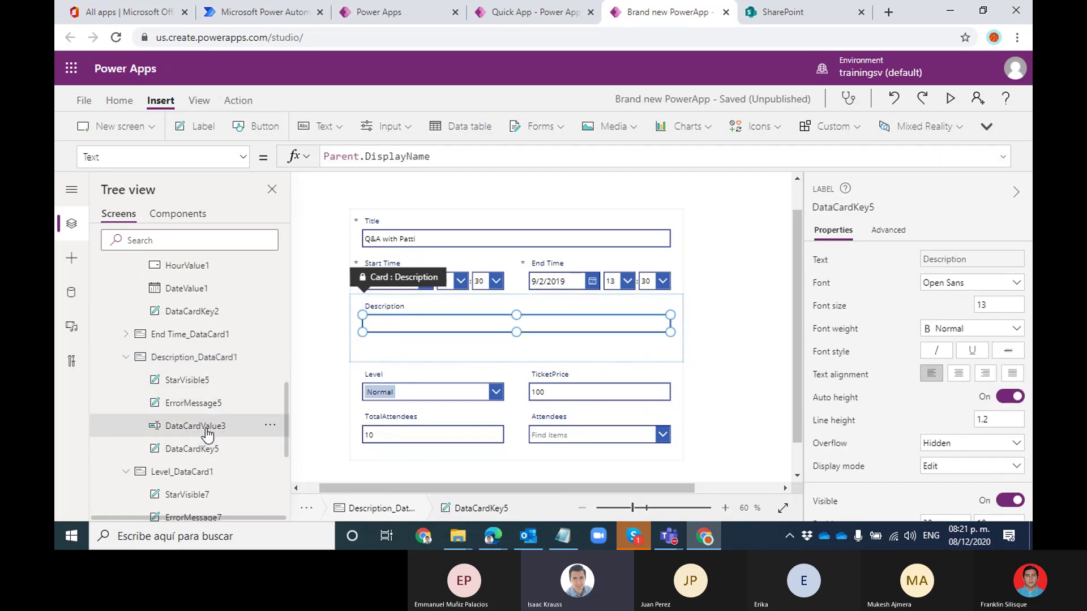
pyautogui.click(207, 431)
pyautogui.click(196, 449)
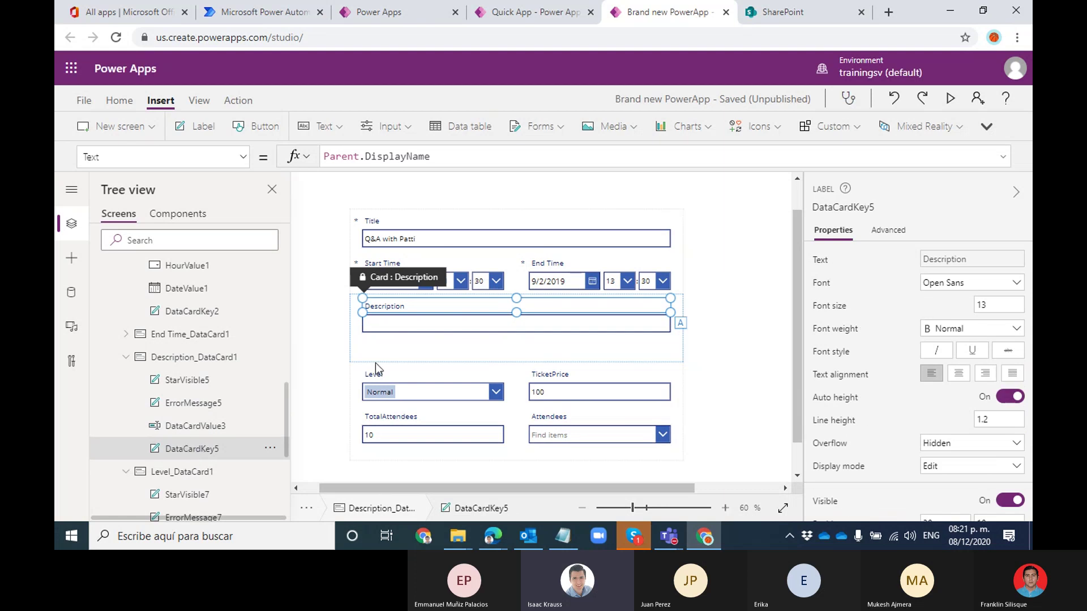
pyautogui.click(227, 431)
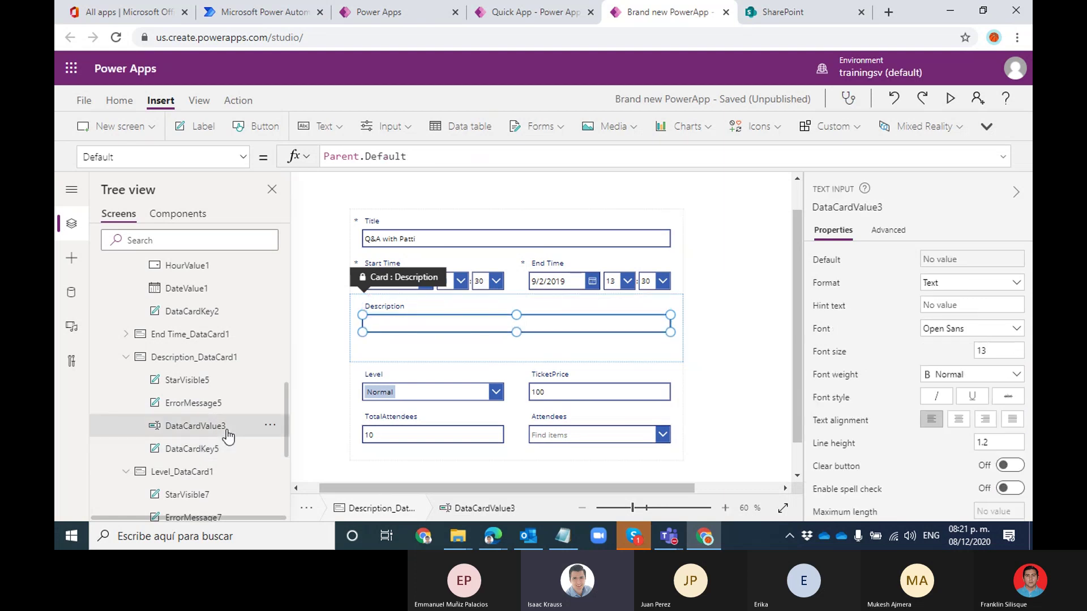
# Compare the Description card's error message label with its required-field star label
pyautogui.click(205, 403)
pyautogui.click(203, 380)
pyautogui.click(205, 402)
pyautogui.click(204, 380)
pyautogui.click(204, 381)
pyautogui.click(205, 403)
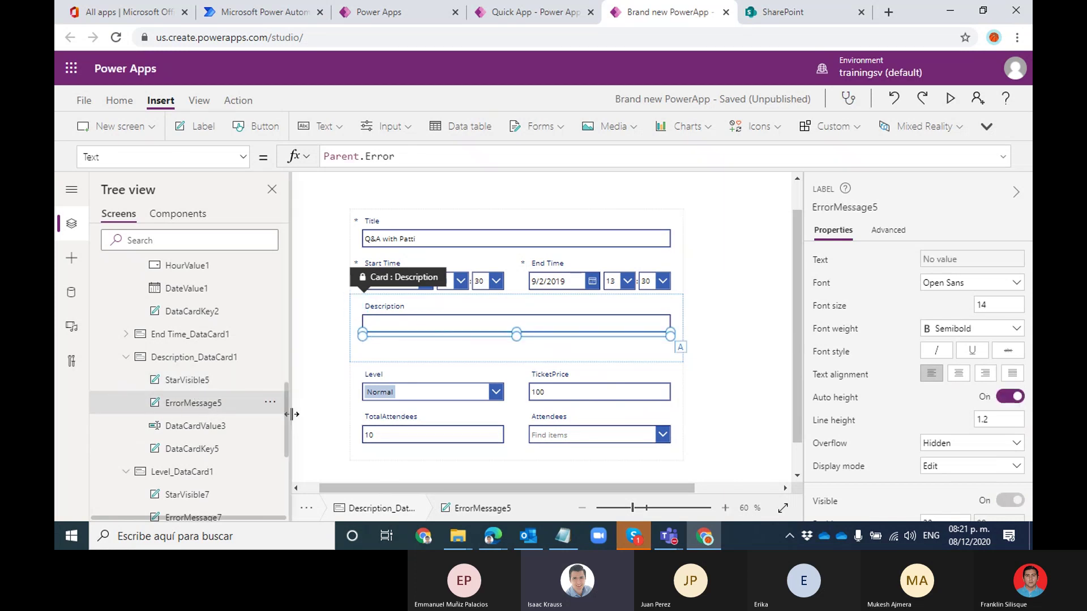
# Inspect the required-field star markers of the Description, Title, Start Time and End Time cards
pyautogui.click(205, 381)
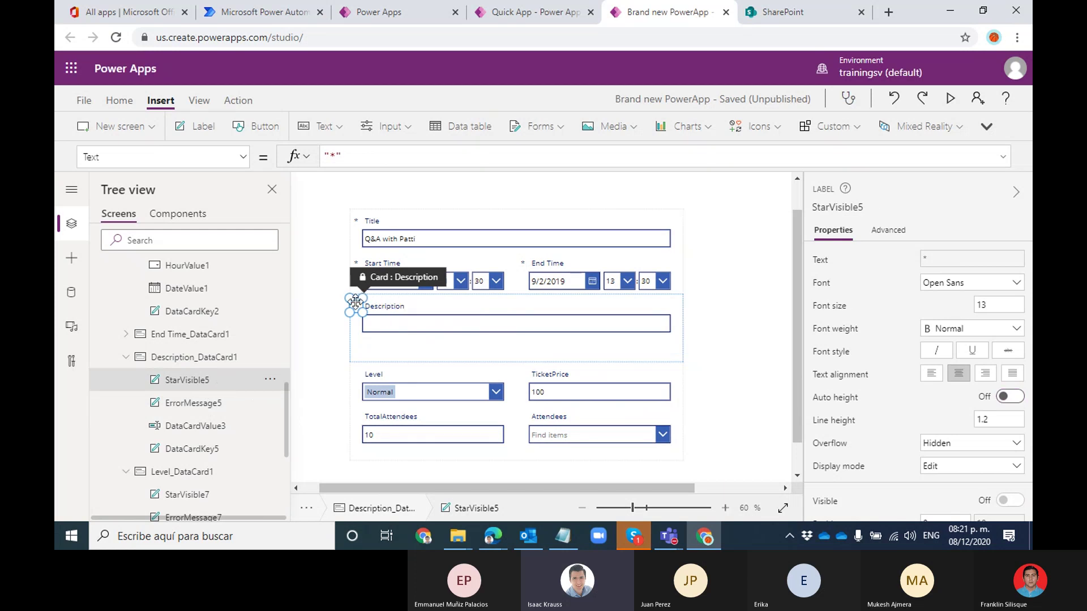
pyautogui.click(372, 222)
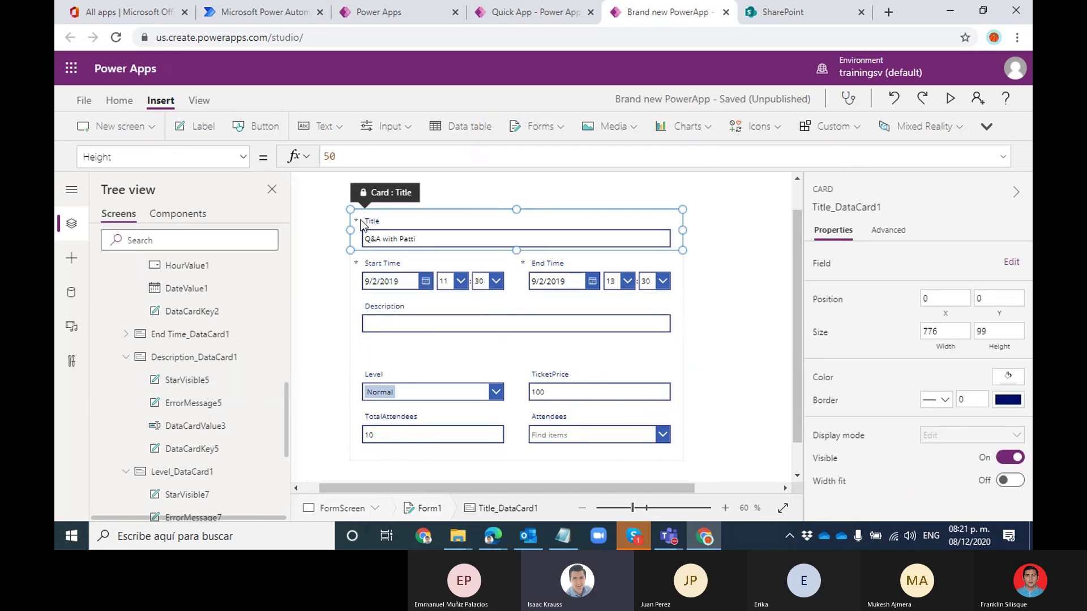
pyautogui.click(364, 271)
pyautogui.click(357, 263)
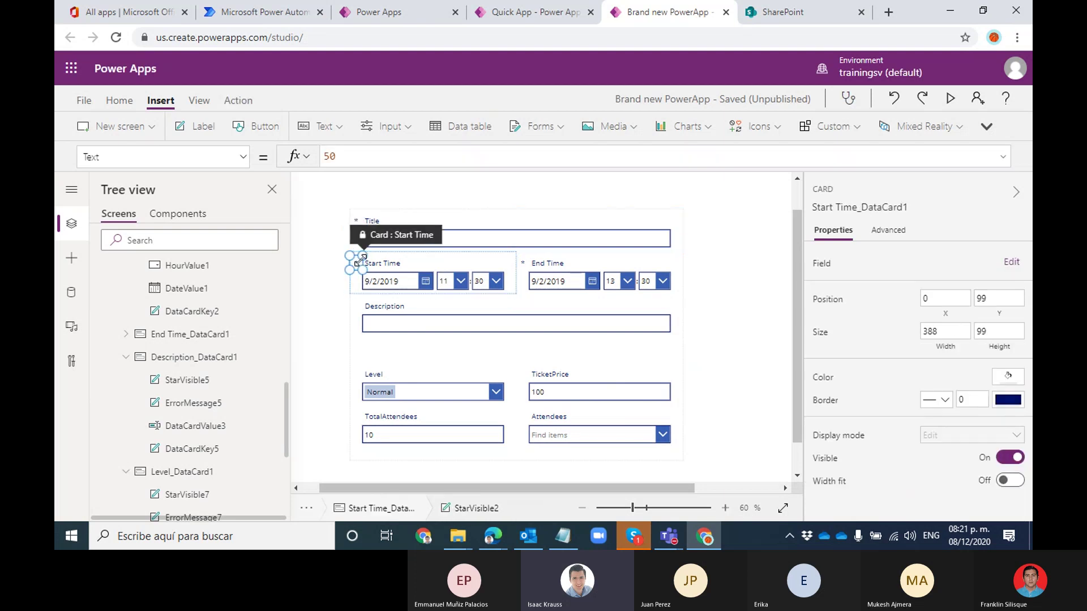
pyautogui.click(528, 266)
pyautogui.click(523, 264)
# Unlock the Description card so that its properties can be changed
pyautogui.click(374, 322)
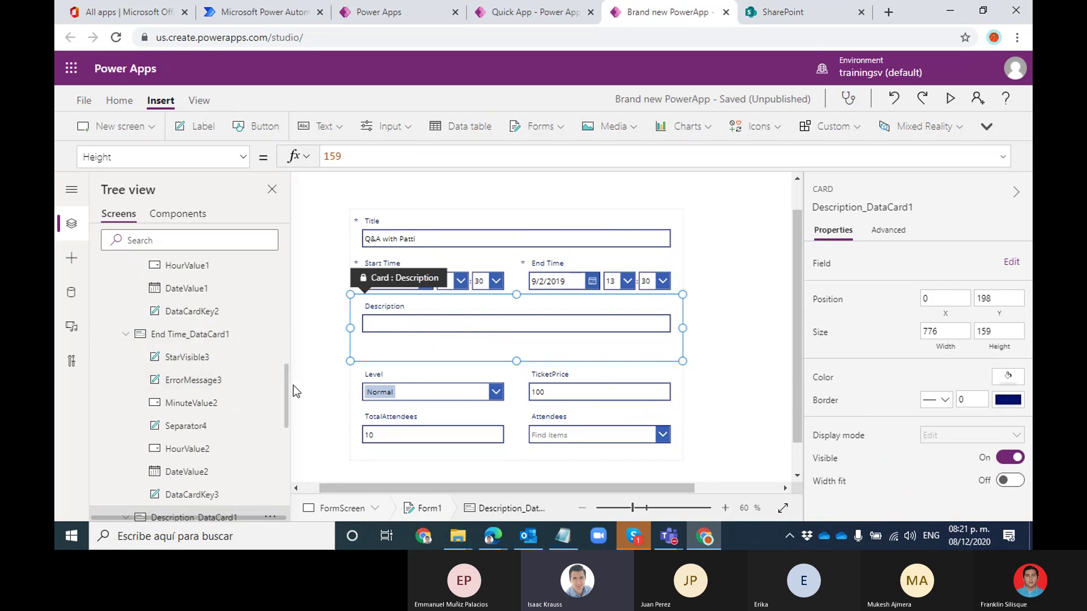
pyautogui.moveTo(286, 381); pyautogui.dragTo(290, 431)
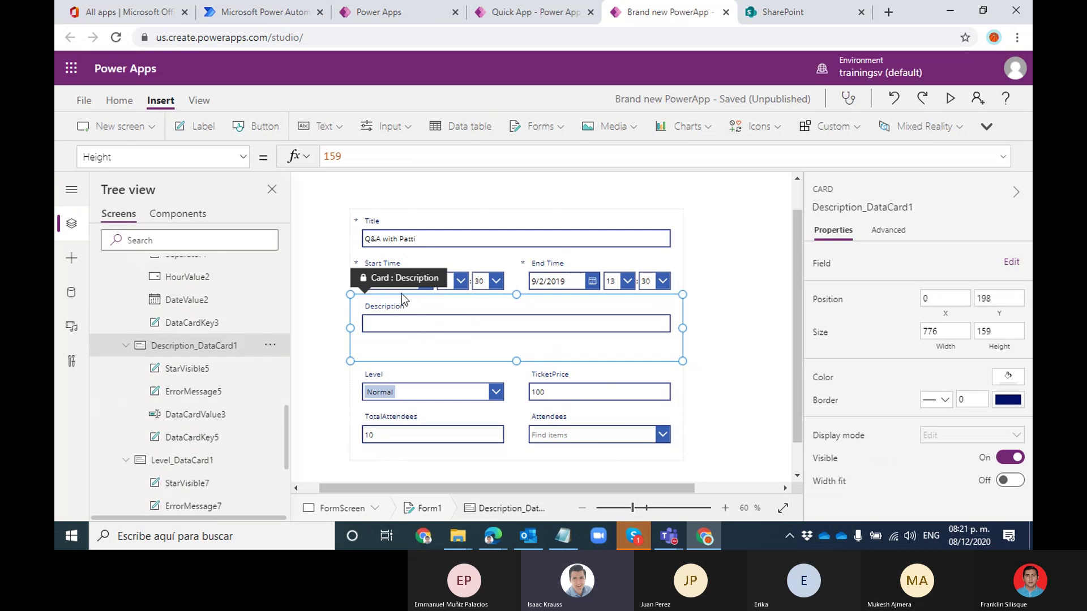
pyautogui.click(394, 309)
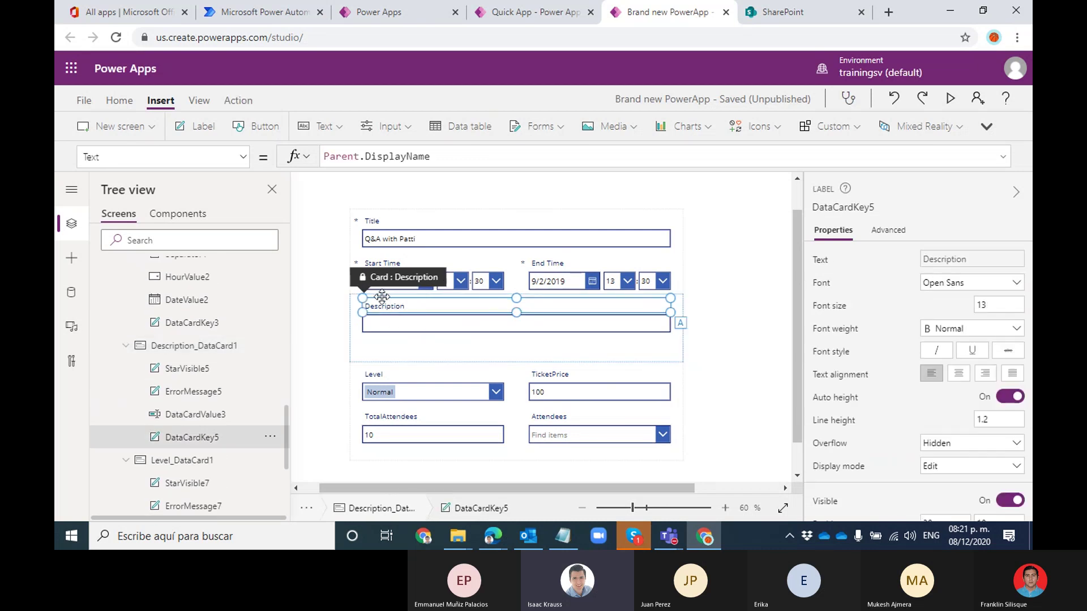
pyautogui.click(210, 341)
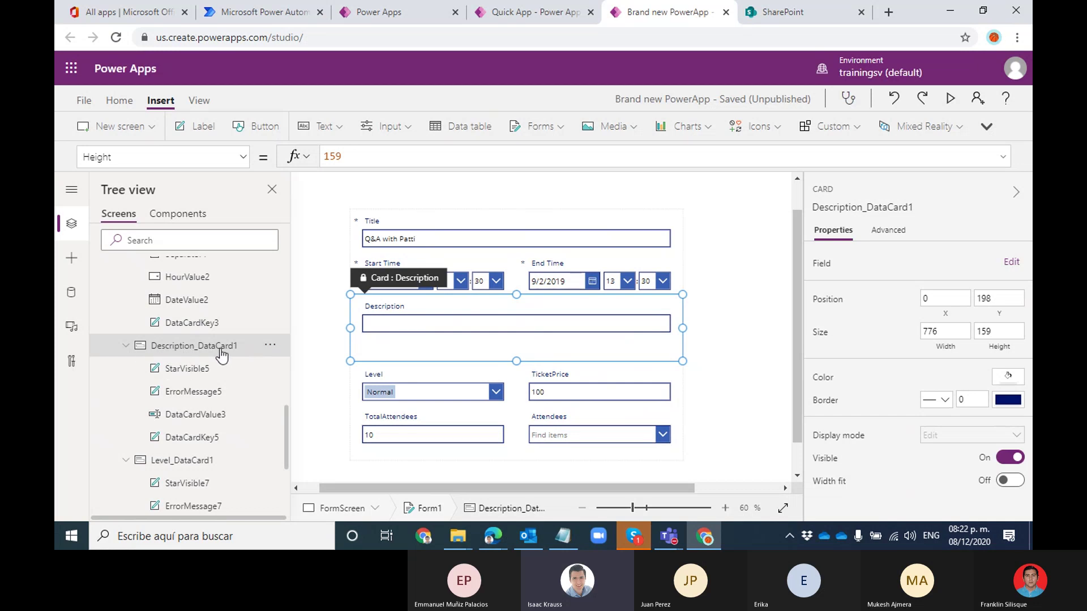
pyautogui.click(890, 231)
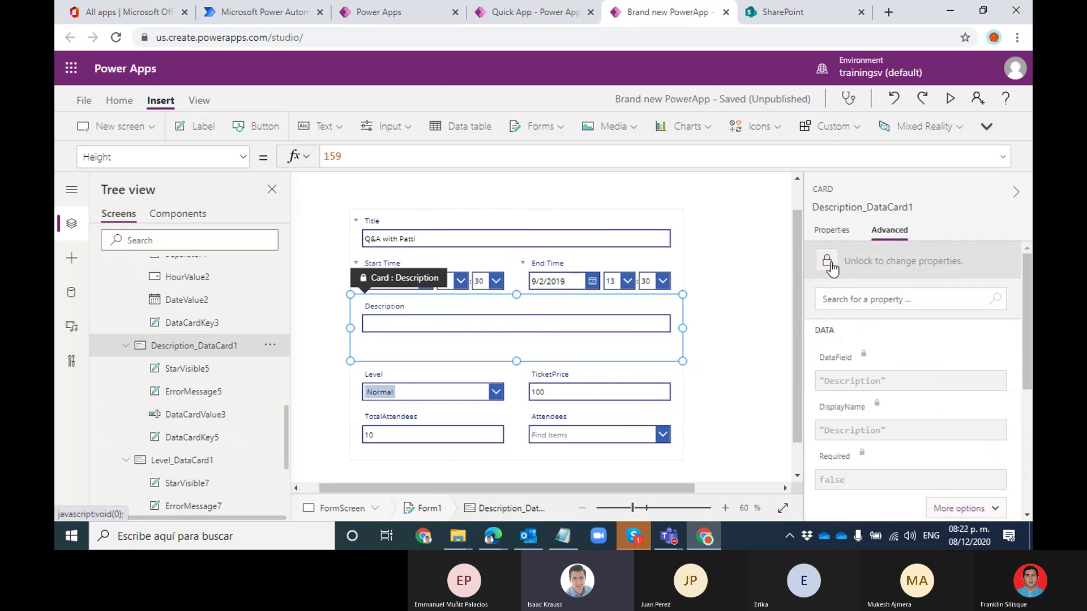
pyautogui.click(826, 264)
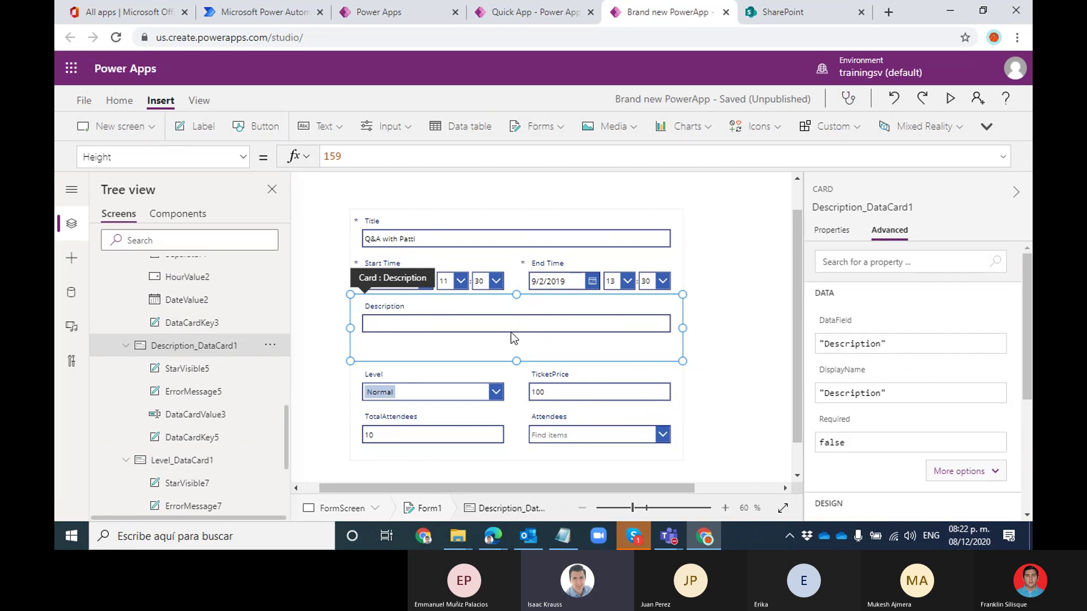
# Examine the advanced and general properties of the text input inside the Description card
pyautogui.click(440, 324)
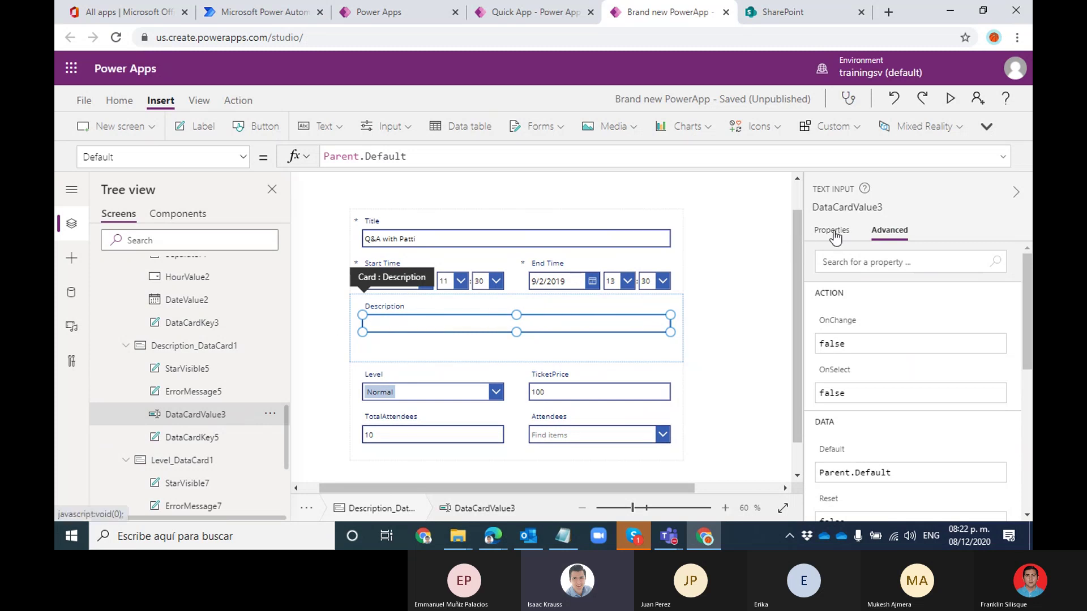
pyautogui.click(616, 306)
pyautogui.click(681, 304)
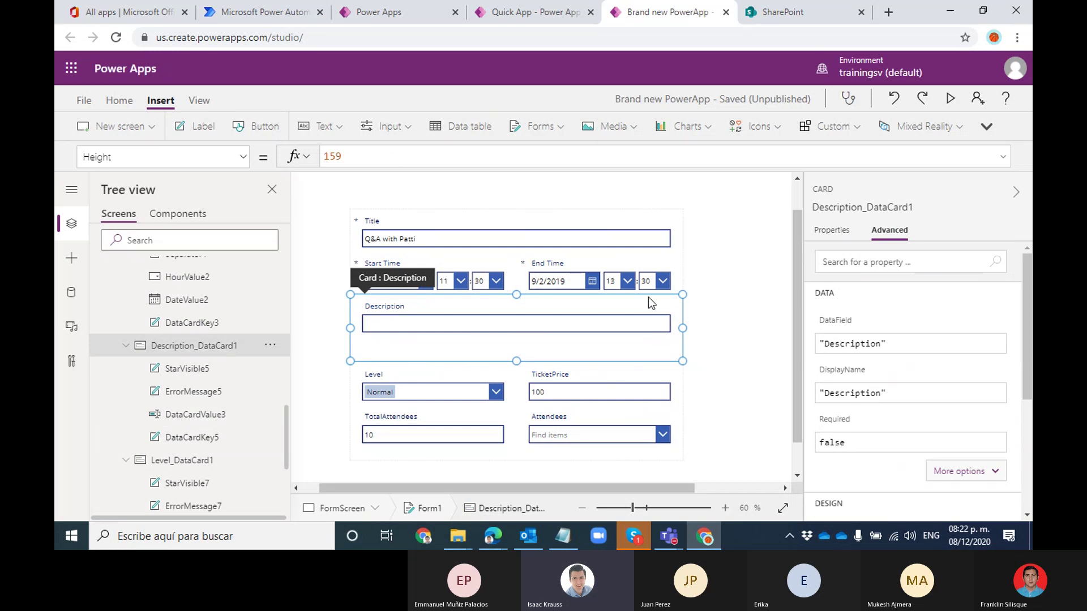
pyautogui.click(505, 325)
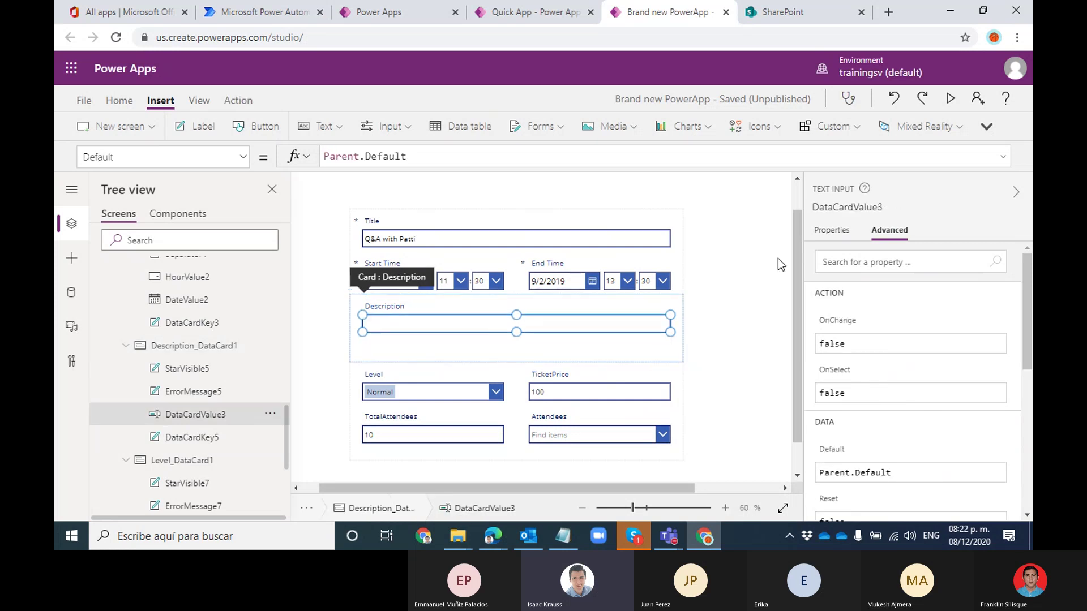
pyautogui.click(842, 233)
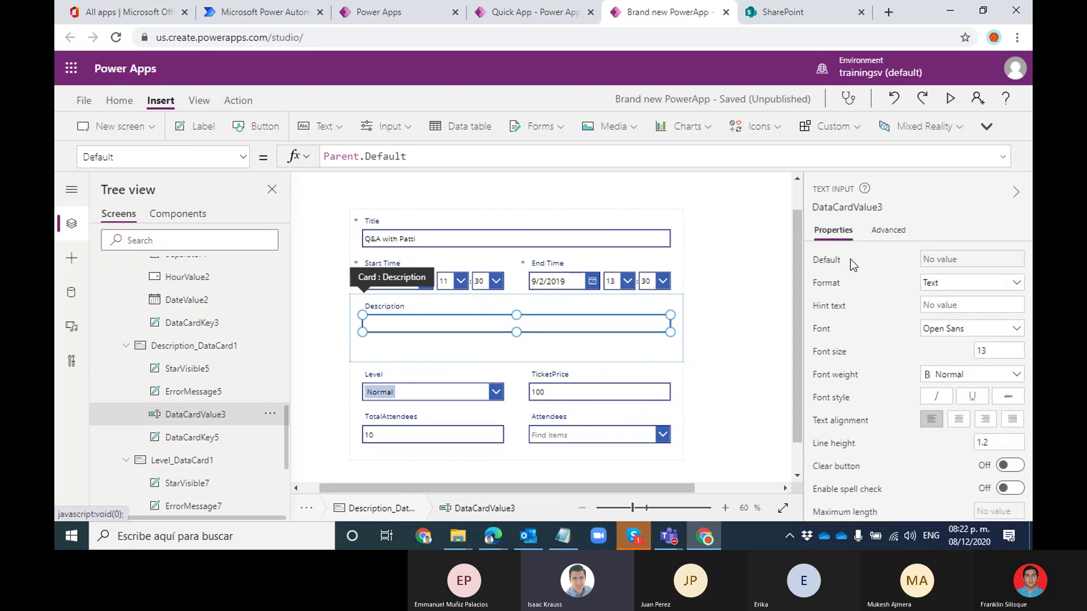
pyautogui.click(849, 398)
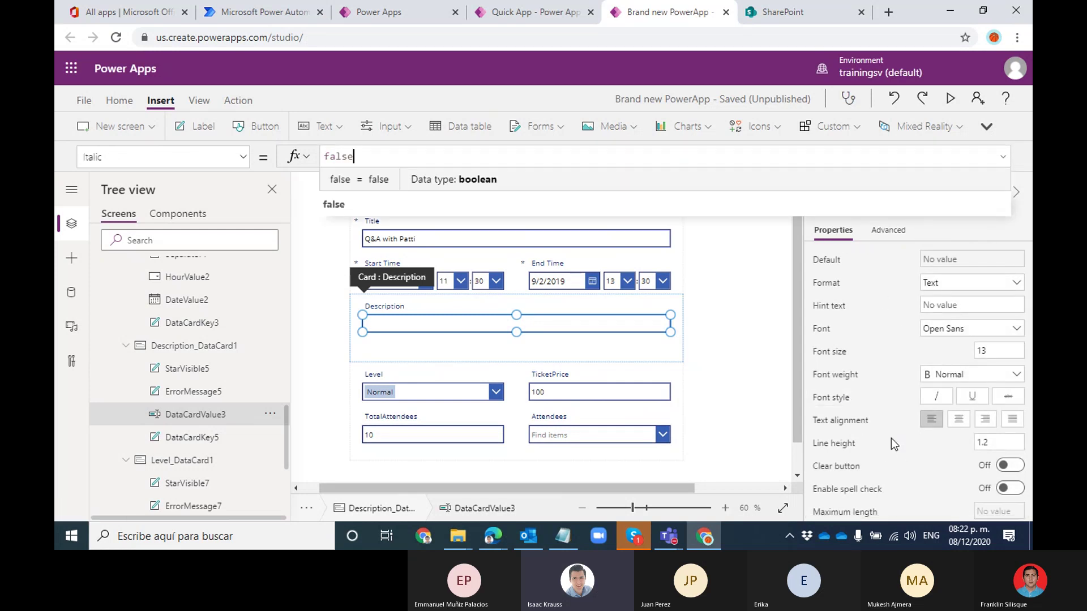
pyautogui.click(859, 468)
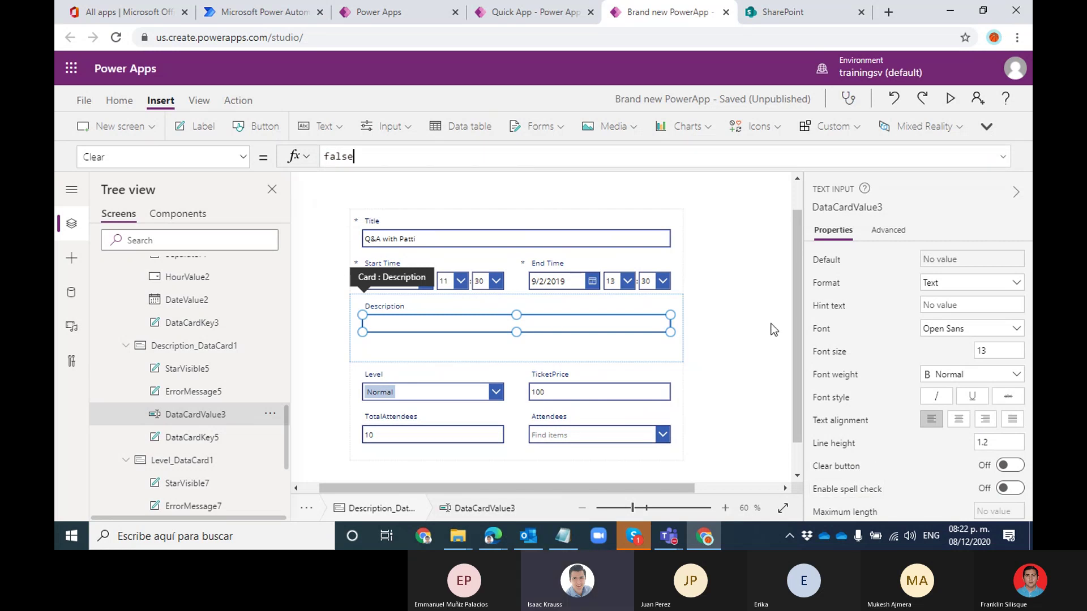
pyautogui.scroll(-2, 799, 346)
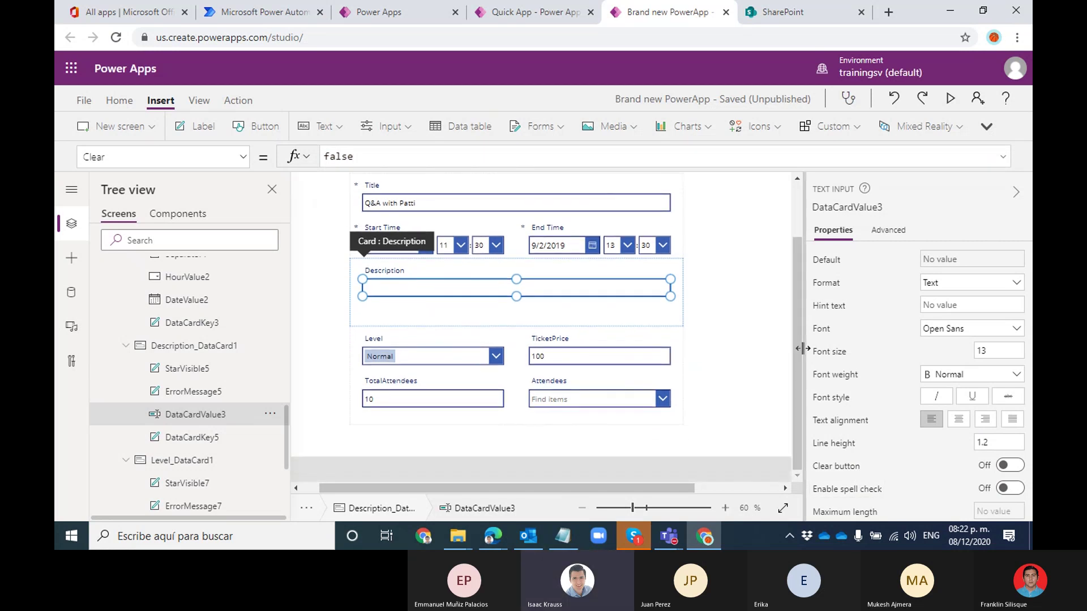
pyautogui.click(631, 311)
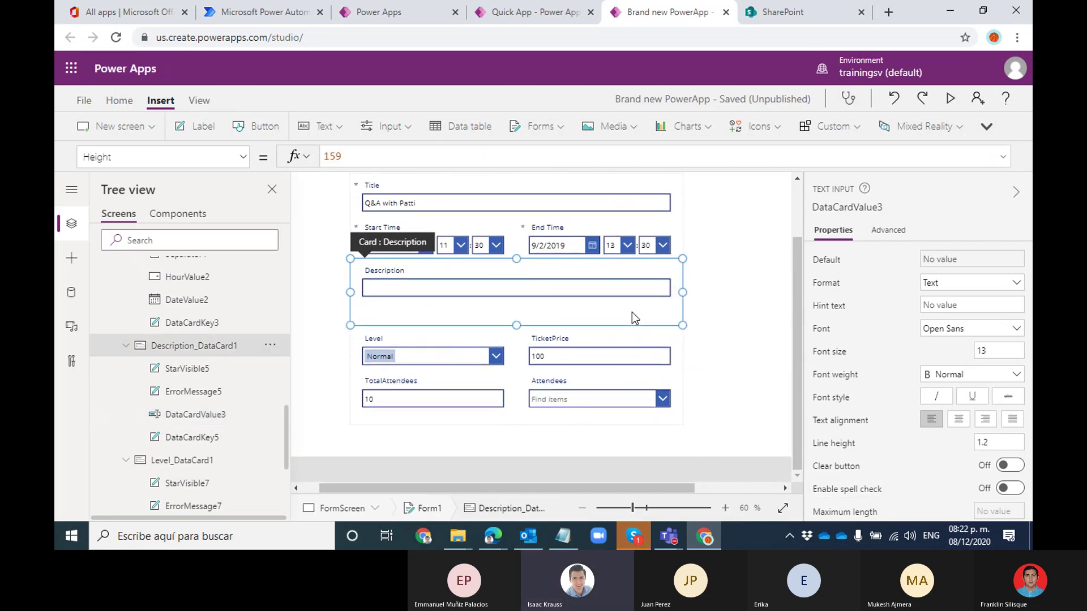
pyautogui.click(632, 291)
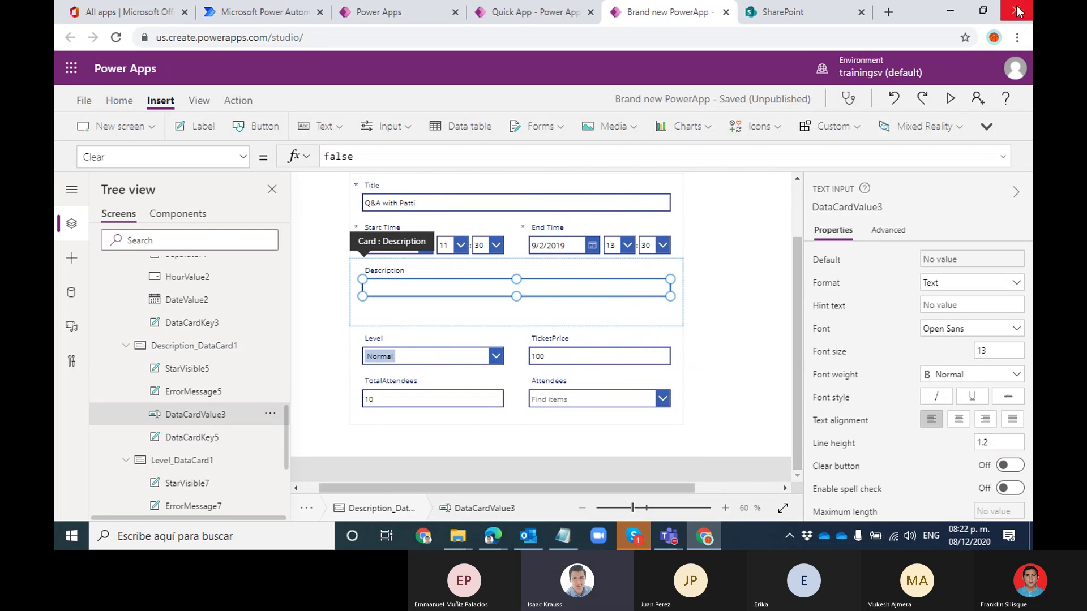
# Set the Description text input's mode to Multiline and increase its height to fill the empty space in the card
pyautogui.click(1016, 38)
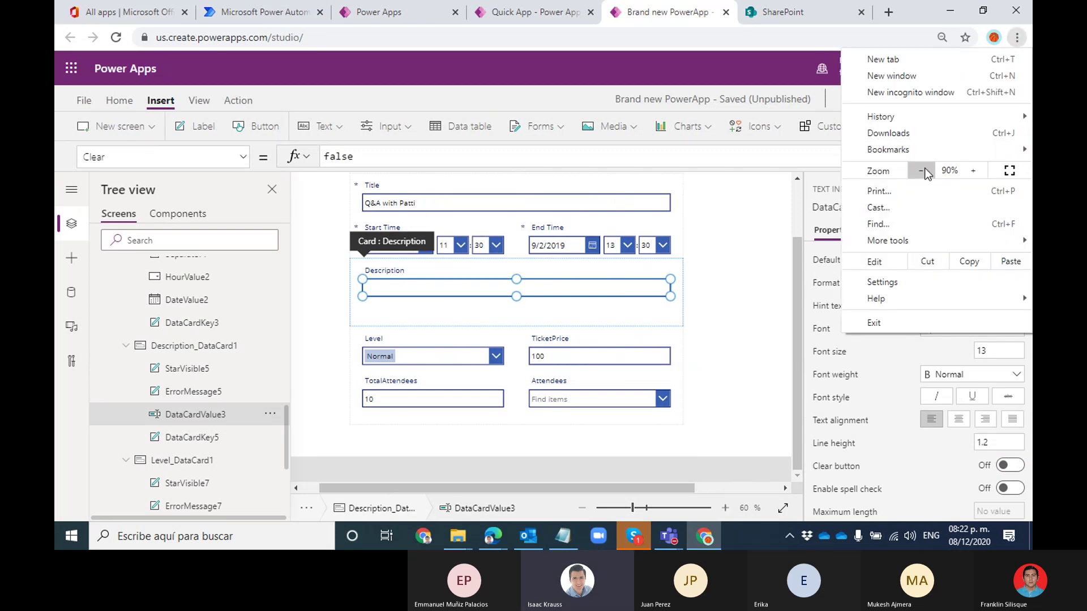
pyautogui.click(922, 170)
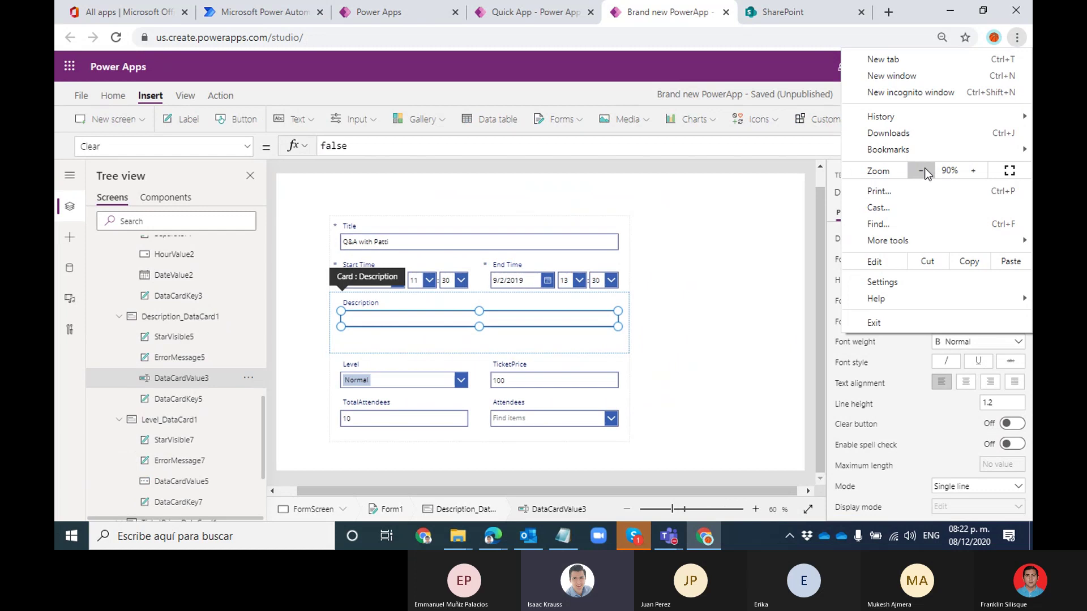
pyautogui.click(872, 446)
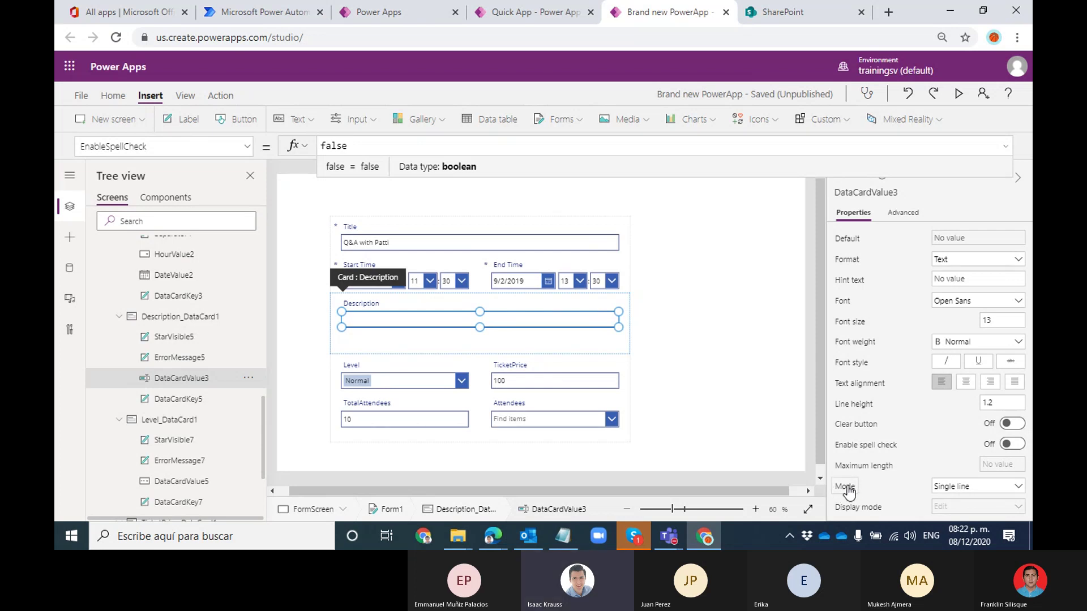
pyautogui.click(956, 487)
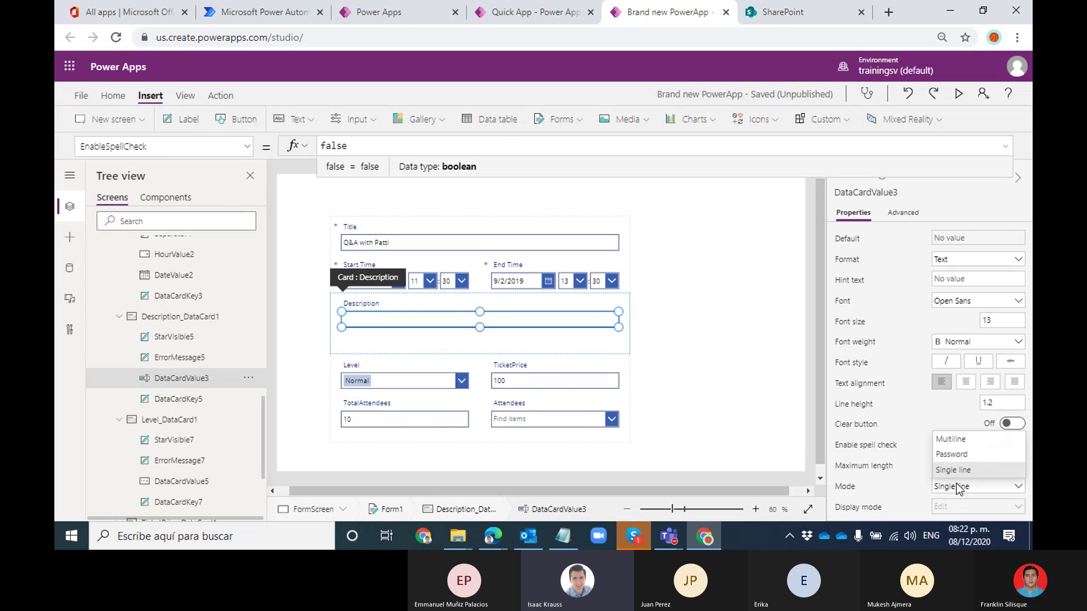
pyautogui.click(956, 439)
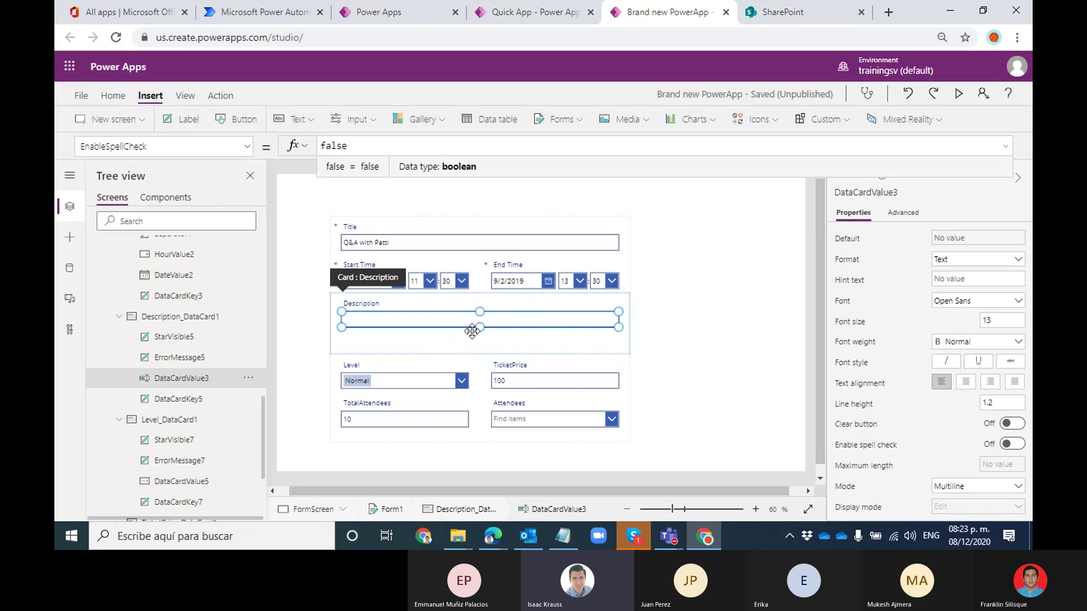
pyautogui.moveTo(478, 327); pyautogui.dragTo(480, 345)
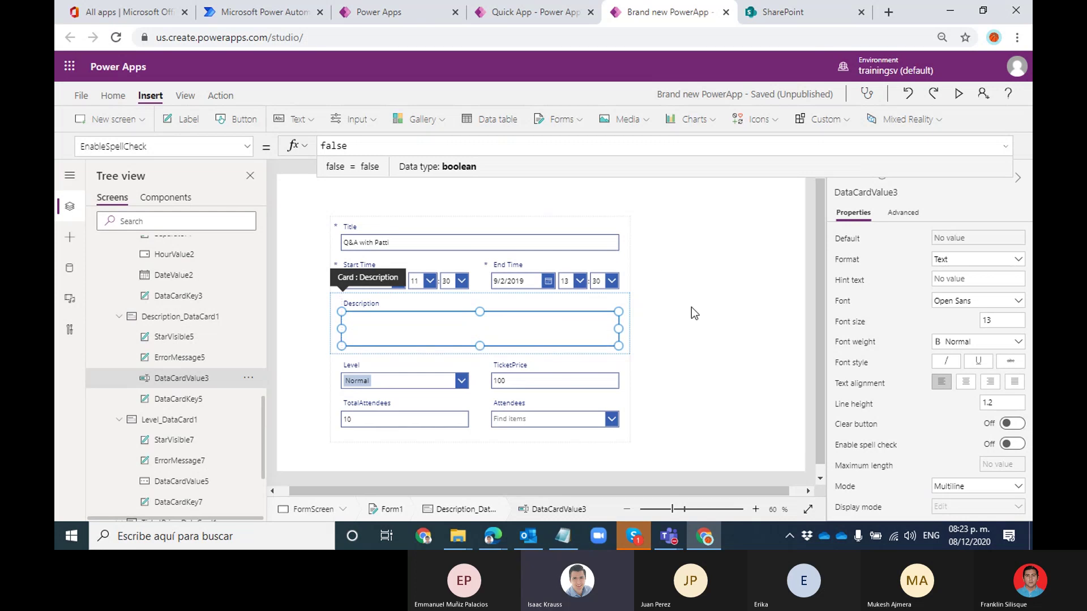
# Examine the Parent.Default formula in the Description text input's Default property and the parent Description card it refers to
pyautogui.click(251, 152)
pyautogui.moveTo(248, 227); pyautogui.dragTo(246, 177)
pyautogui.click(110, 374)
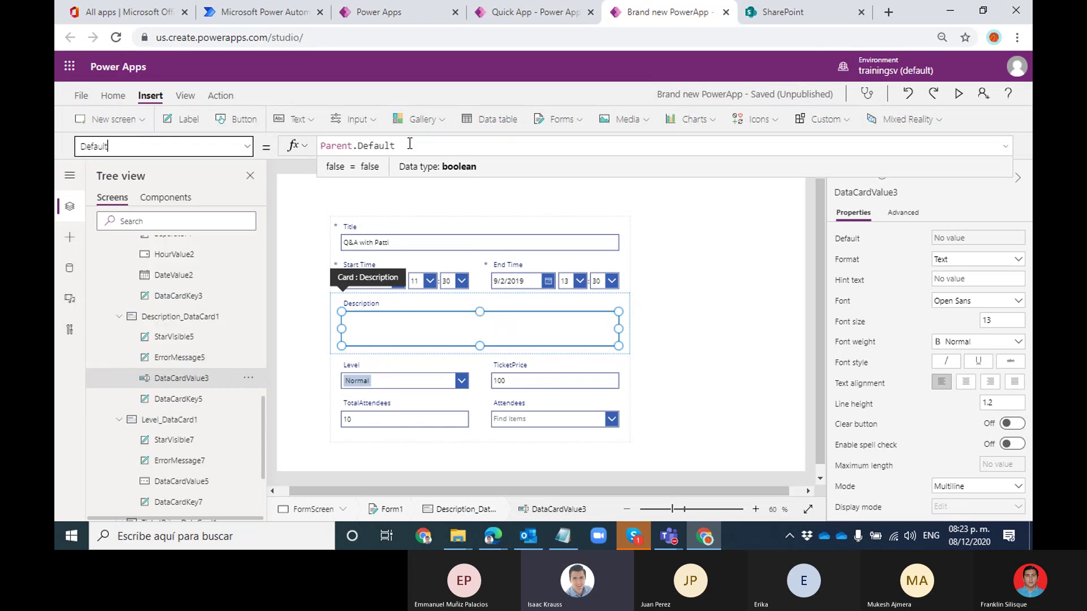
pyautogui.moveTo(399, 145); pyautogui.dragTo(321, 146)
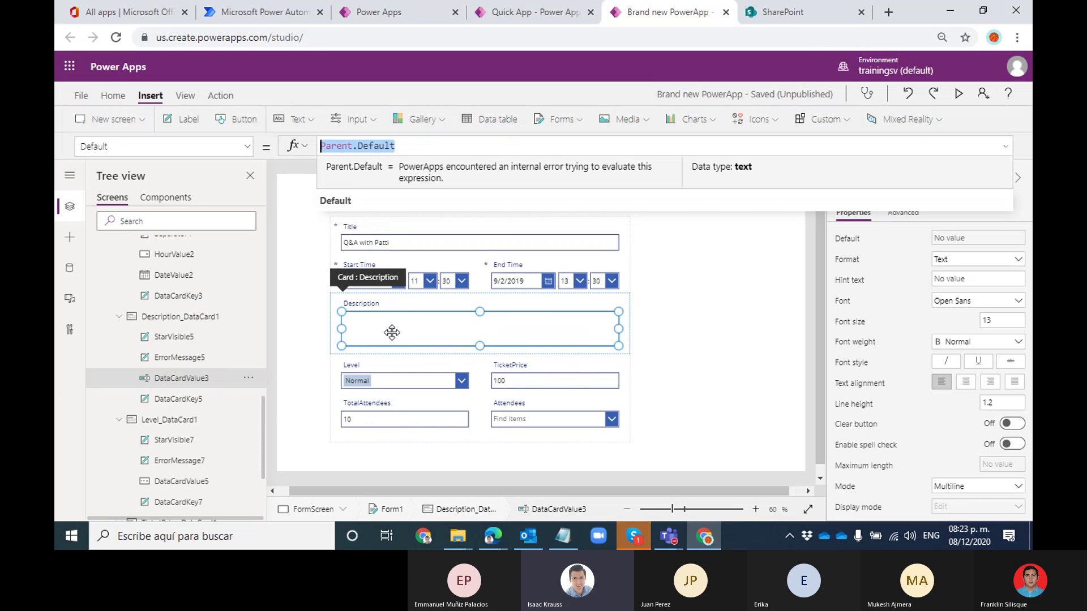
pyautogui.click(184, 317)
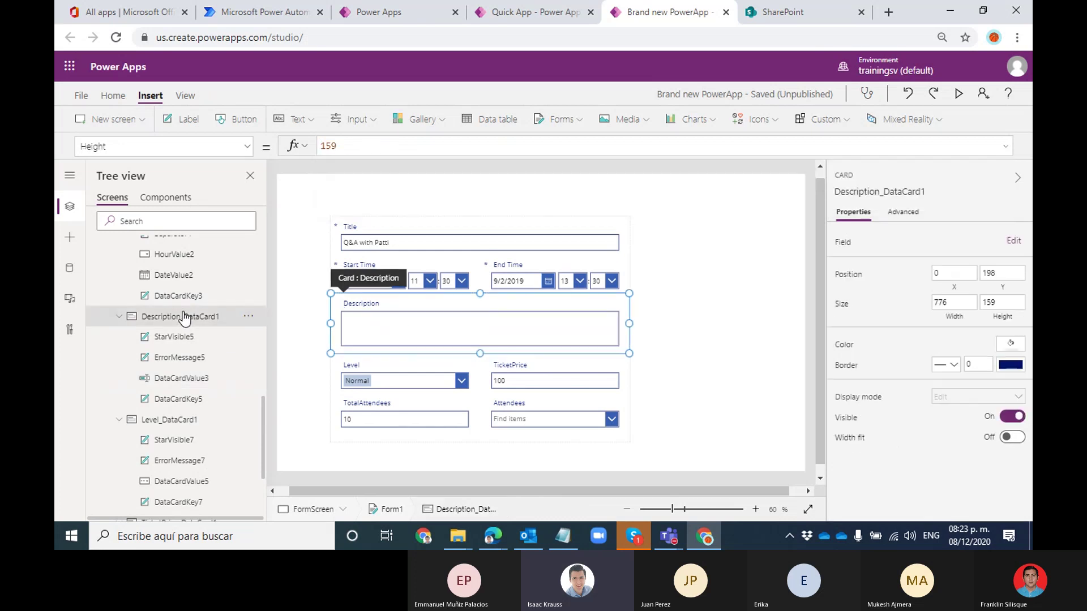
pyautogui.click(392, 326)
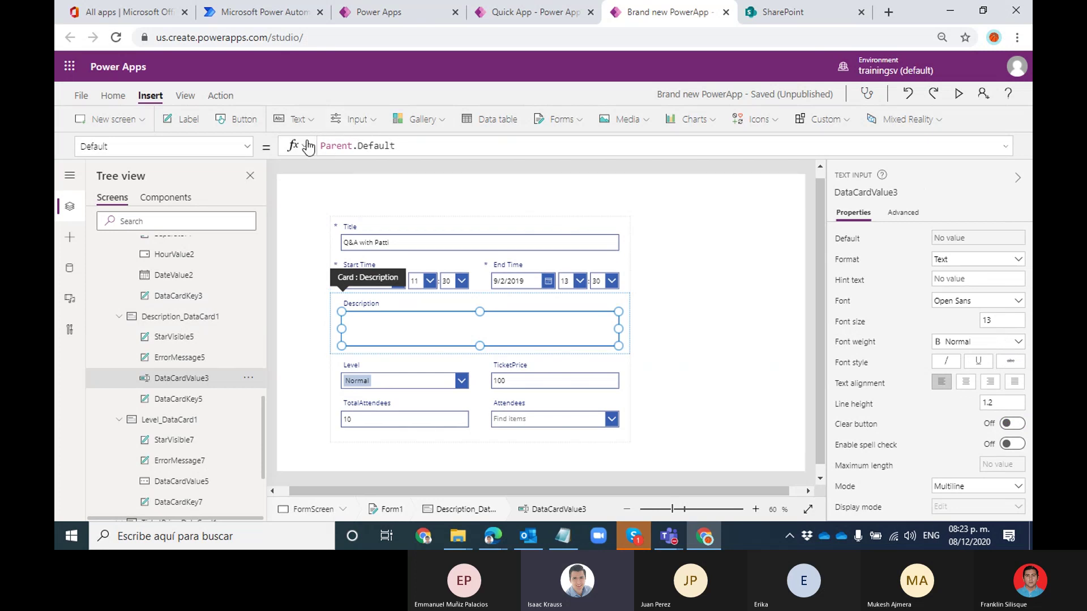
pyautogui.moveTo(402, 141); pyautogui.dragTo(301, 152)
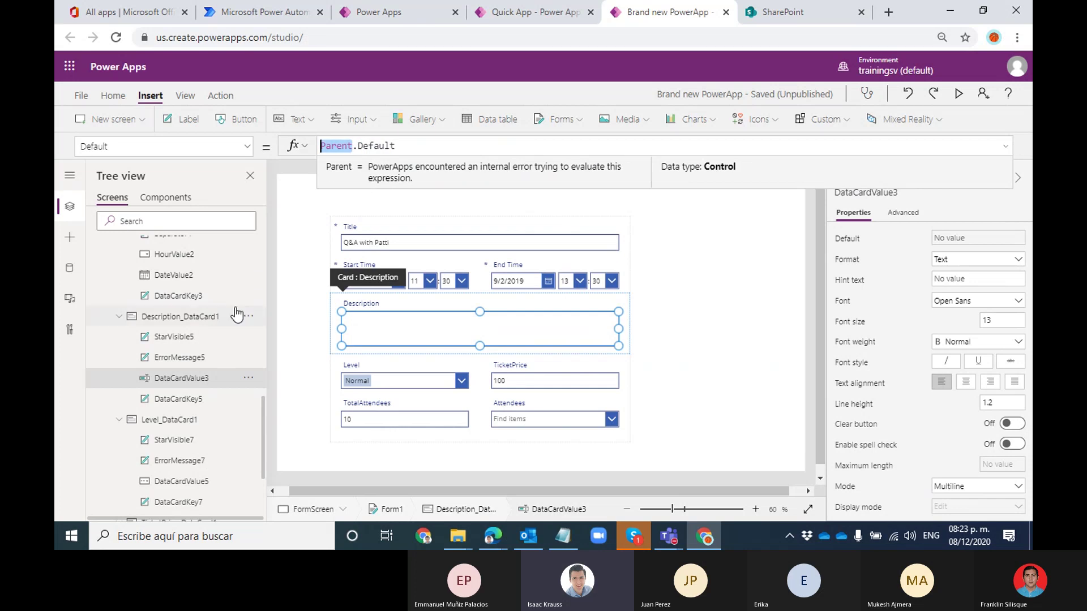
# Replace the ThisItem.Description formula in the Description card's Default property with the text "This is a random text, "
pyautogui.click(189, 326)
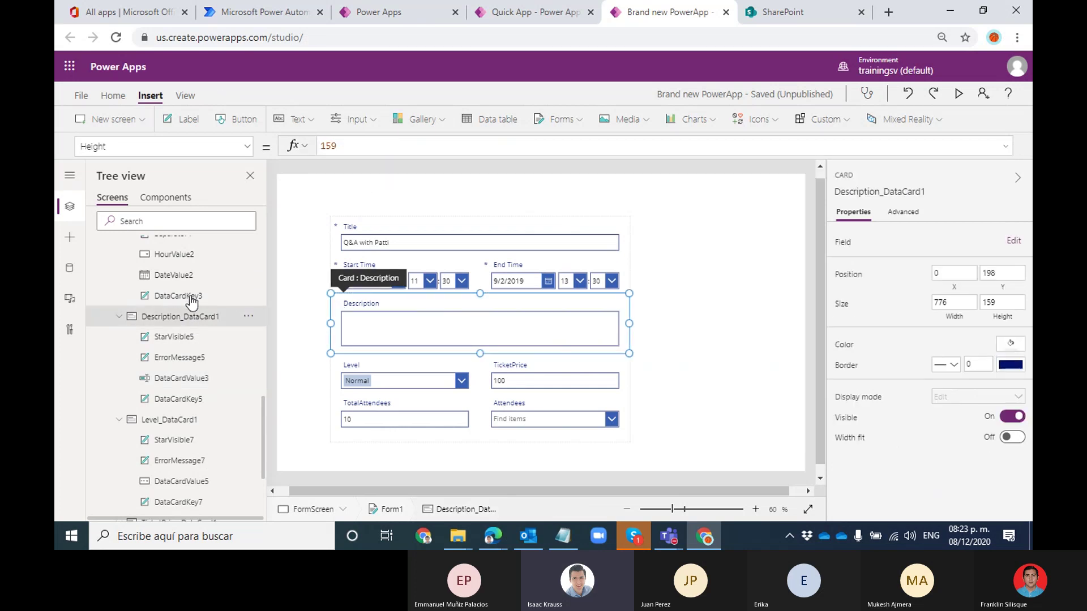
pyautogui.click(247, 148)
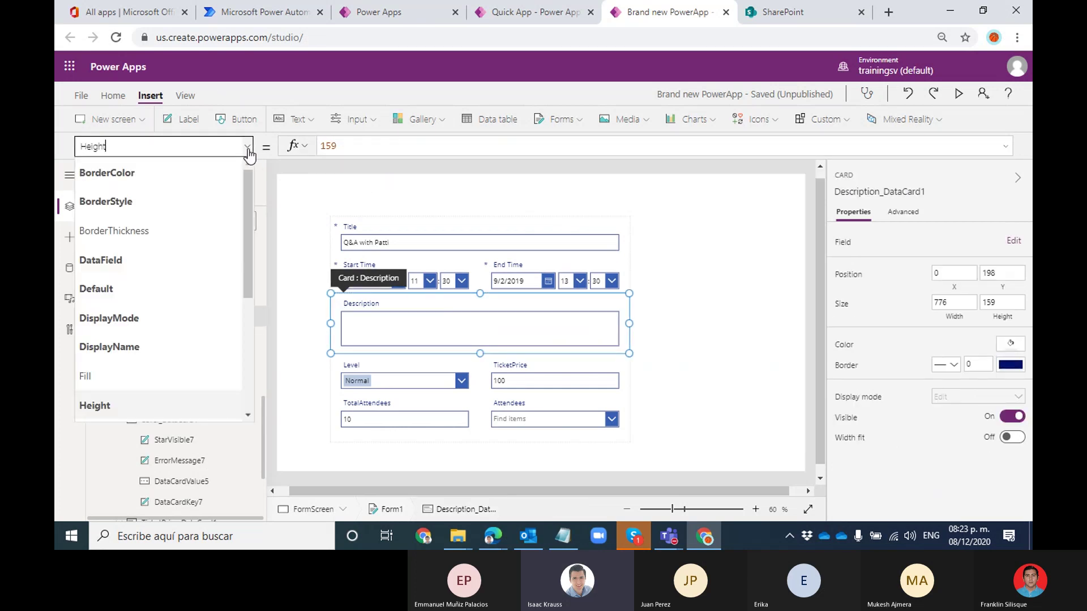
pyautogui.click(125, 286)
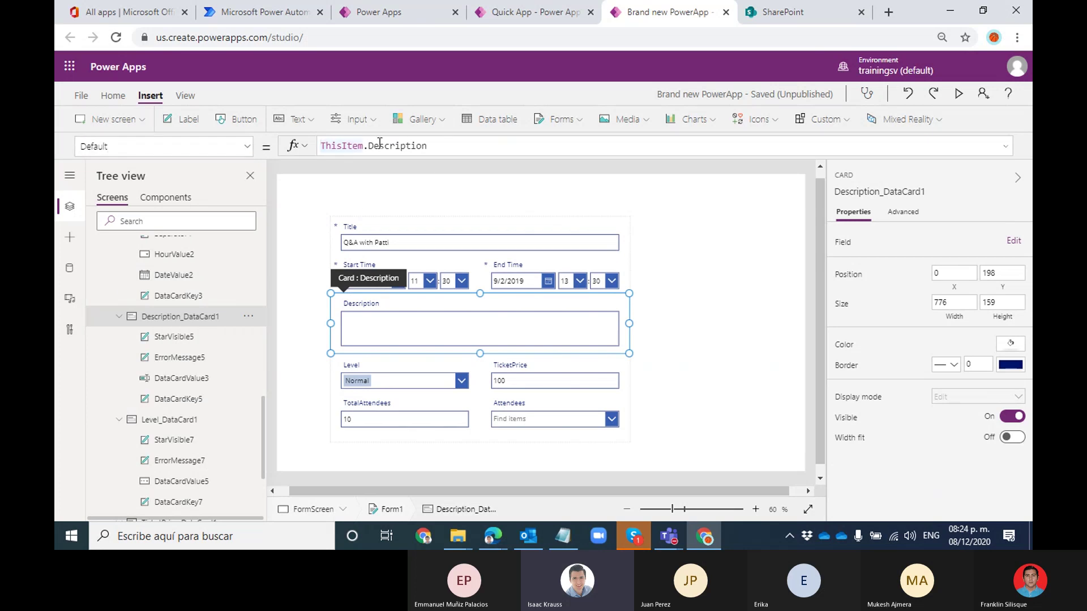
pyautogui.moveTo(357, 143)
pyautogui.click(444, 144)
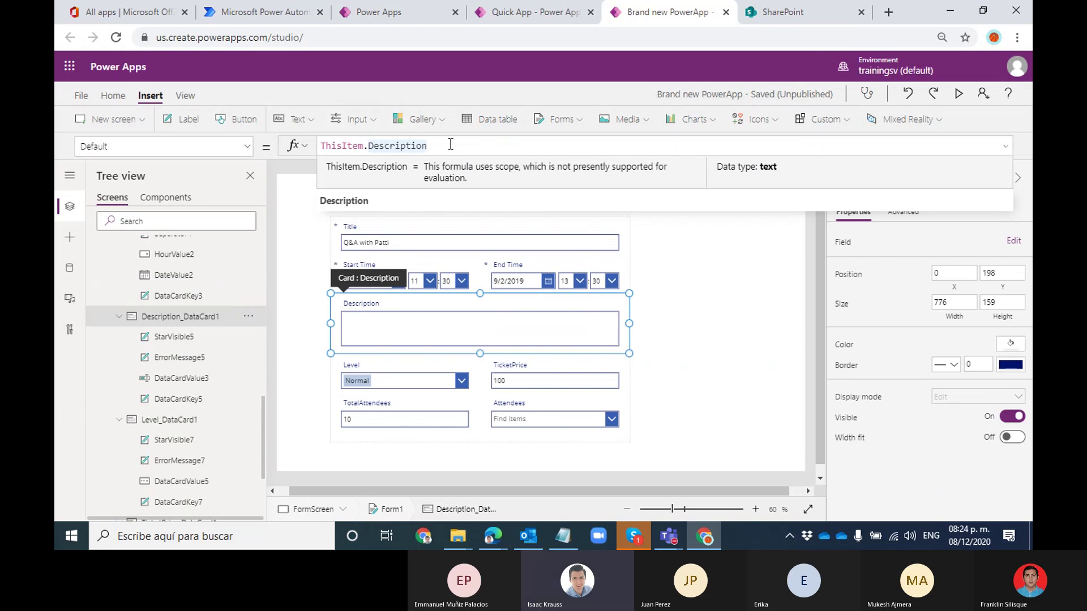
pyautogui.hotkey('ctrl', 'a')
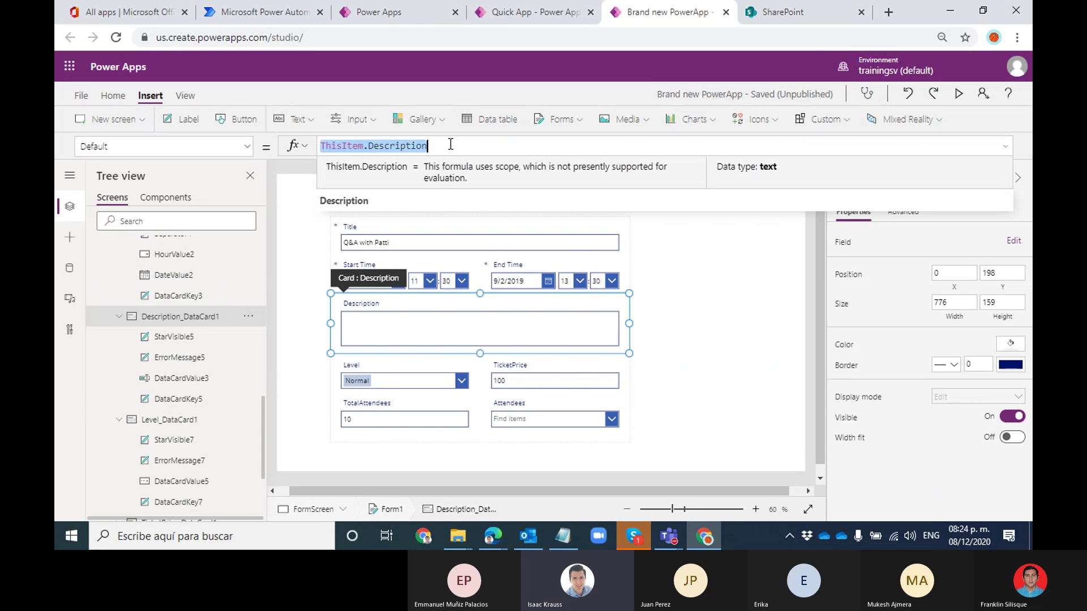
pyautogui.press('BackSpace')
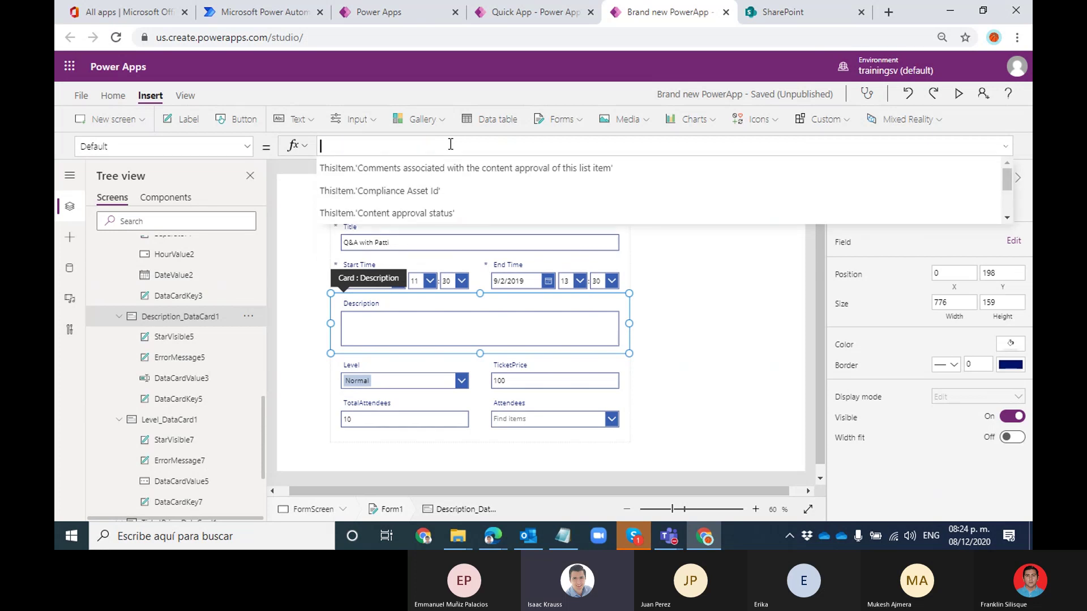
pyautogui.write('""')
pyautogui.write('This is ')
pyautogui.write('a random')
pyautogui.write(' tex')
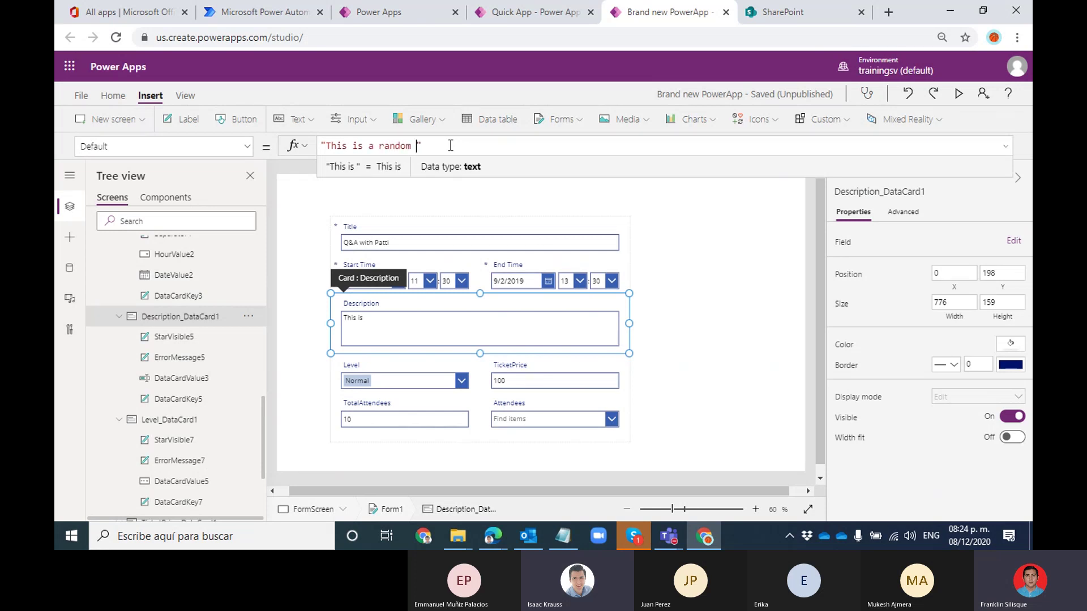
pyautogui.write('t')
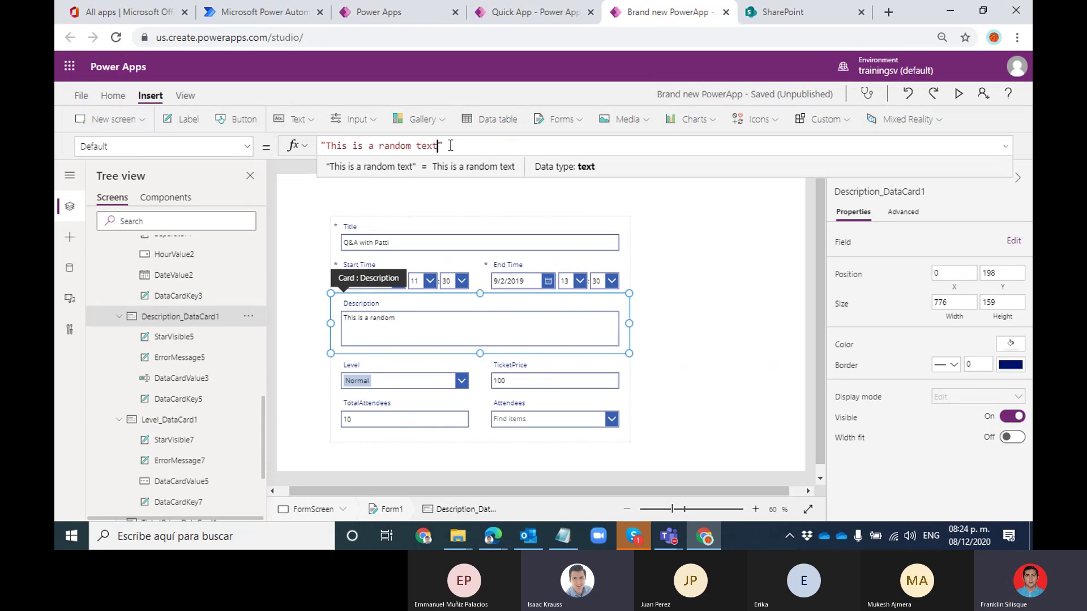
pyautogui.write(',')
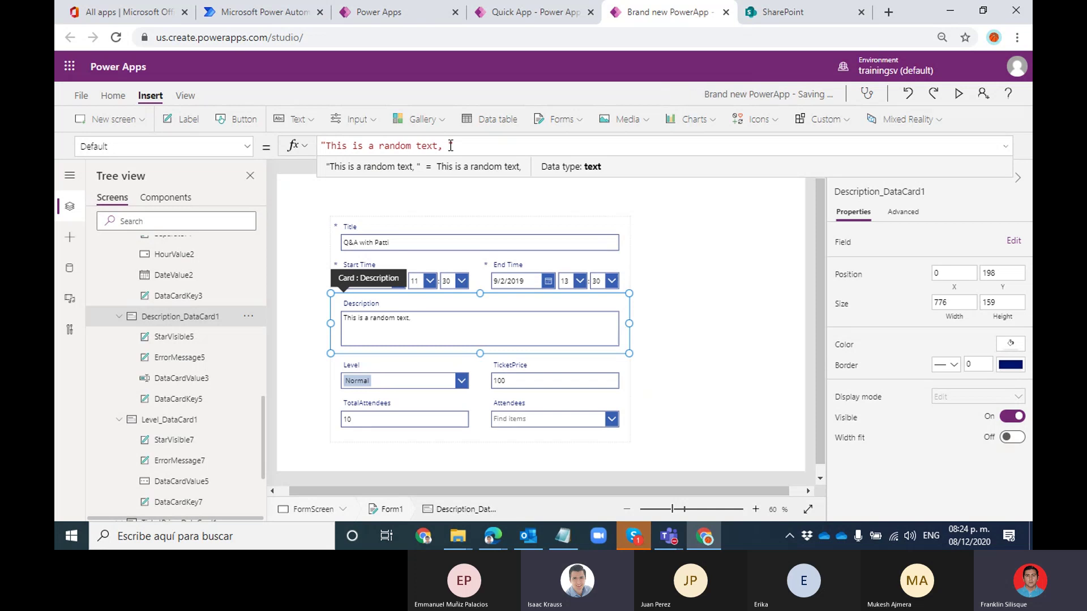
pyautogui.click(551, 121)
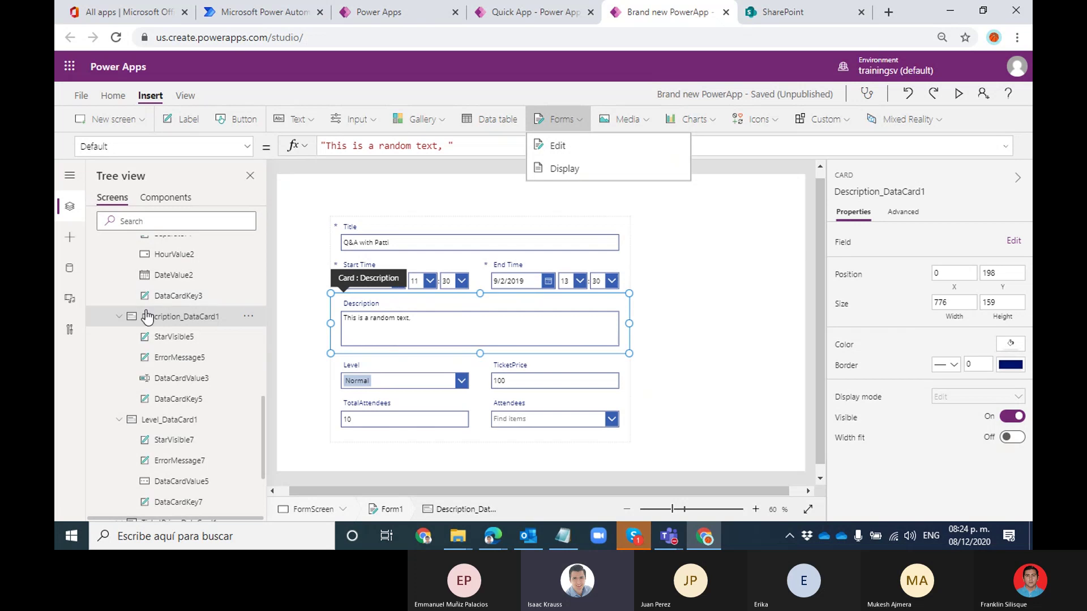
pyautogui.click(561, 118)
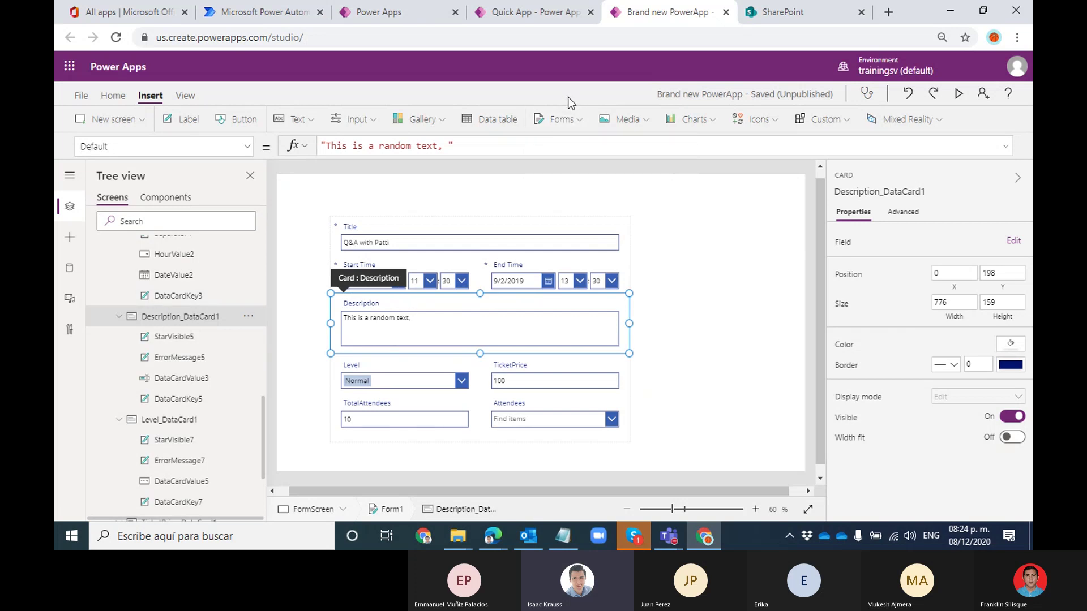
pyautogui.click(559, 119)
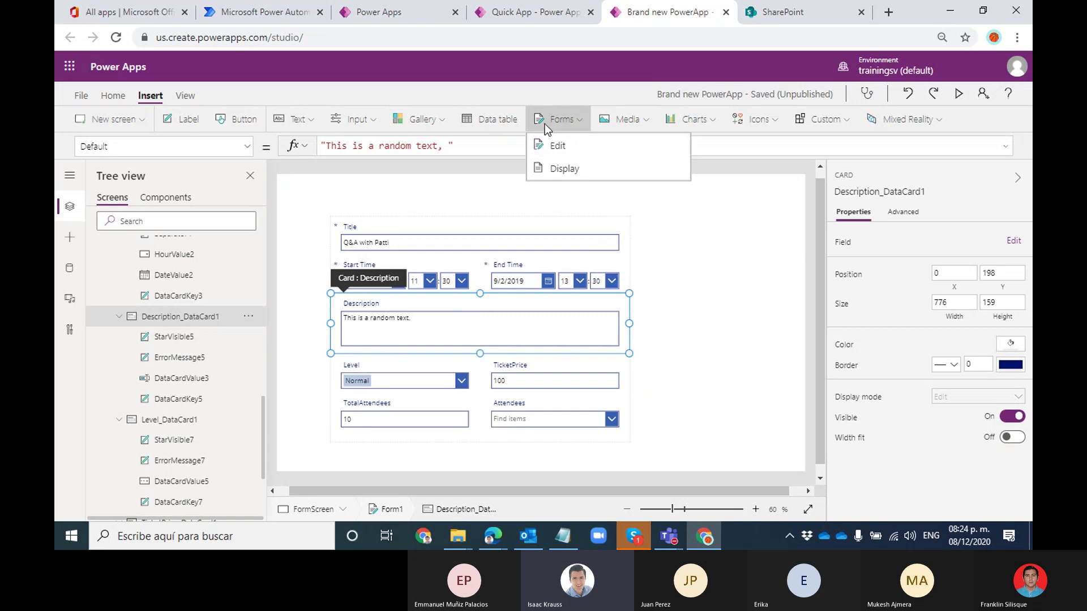
pyautogui.click(547, 98)
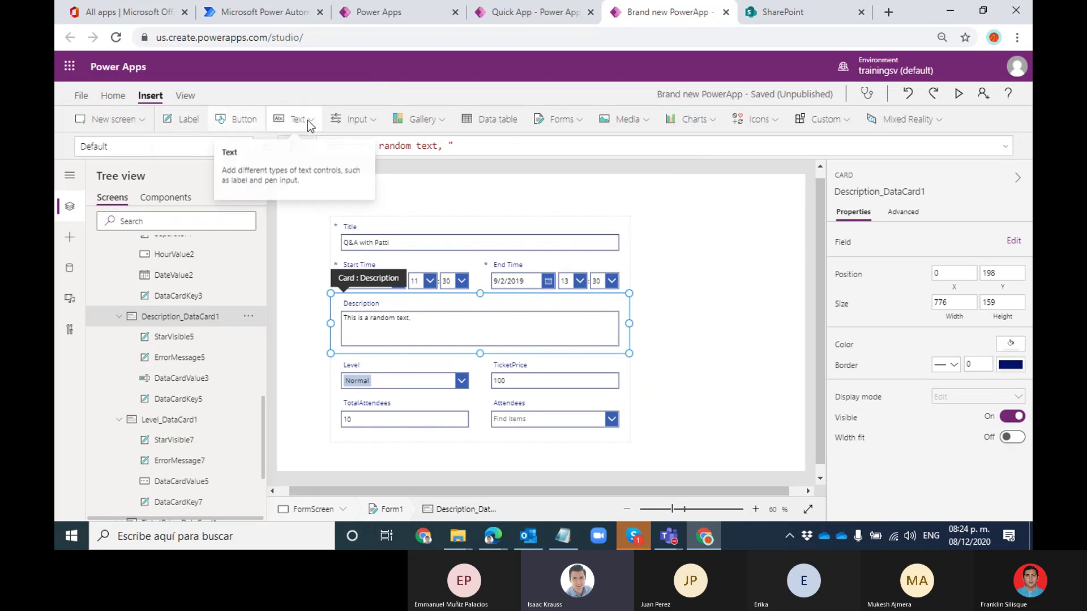
pyautogui.click(365, 118)
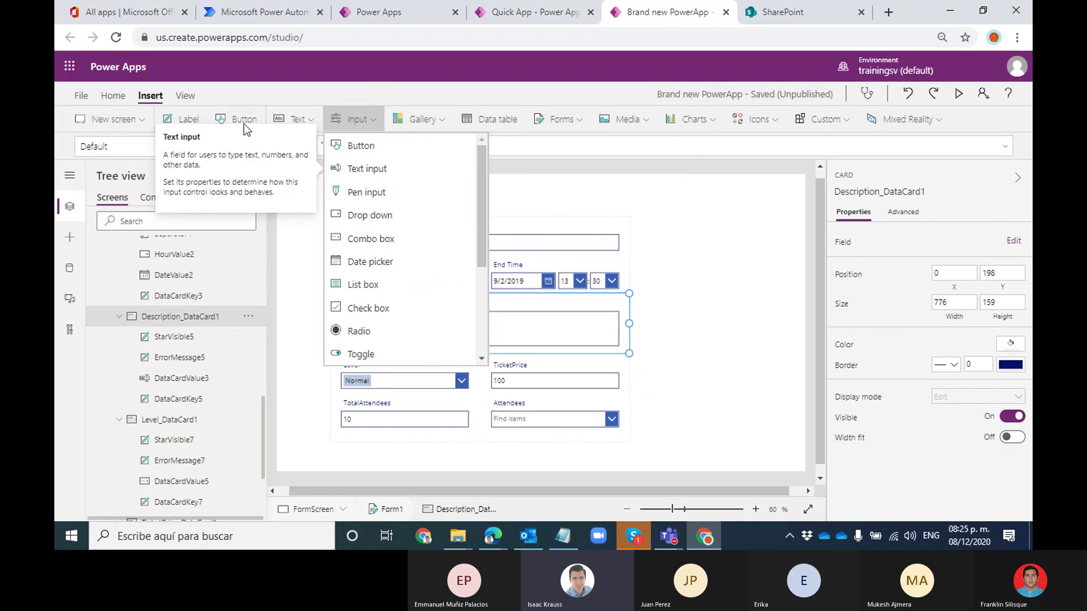
pyautogui.click(327, 95)
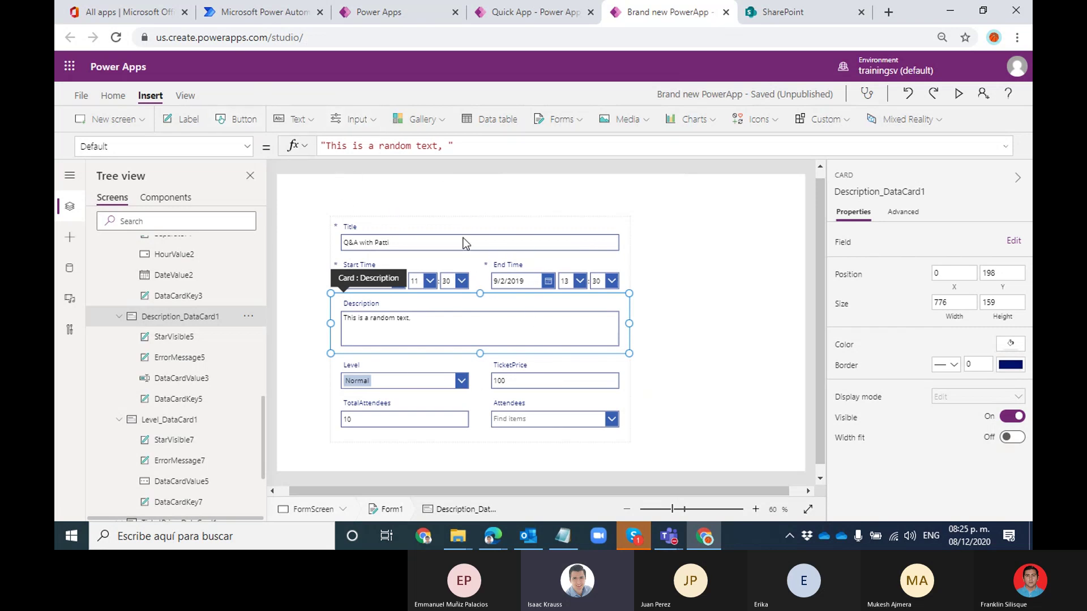
# Examine the Description, Title, Start Time and TicketPrice cards, comparing the unlocked card with the locked ones and their inner text inputs
pyautogui.click(489, 344)
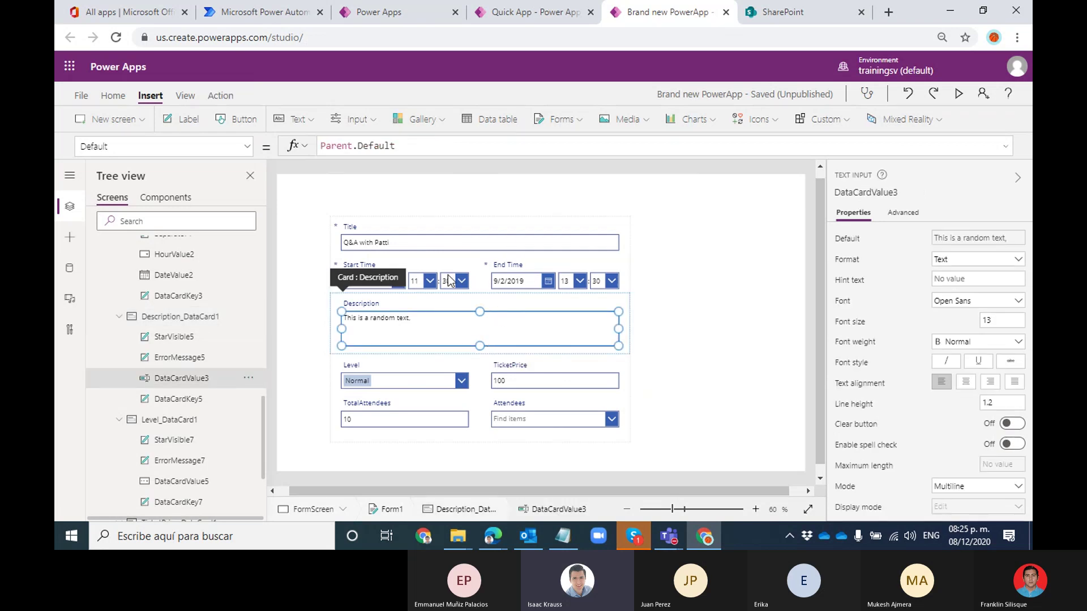
pyautogui.click(351, 232)
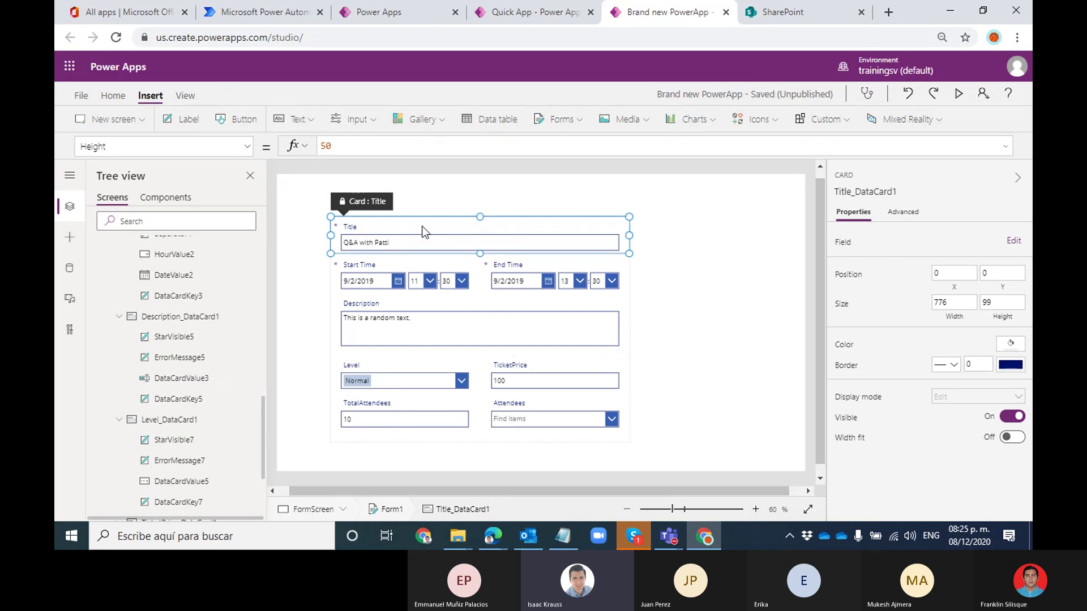
pyautogui.click(555, 308)
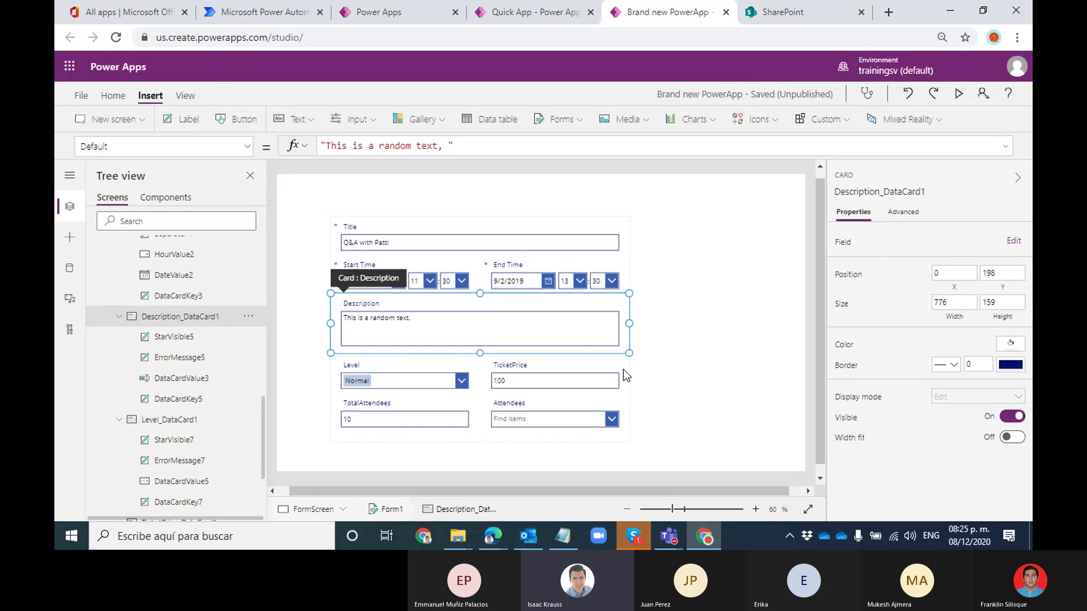
pyautogui.click(623, 369)
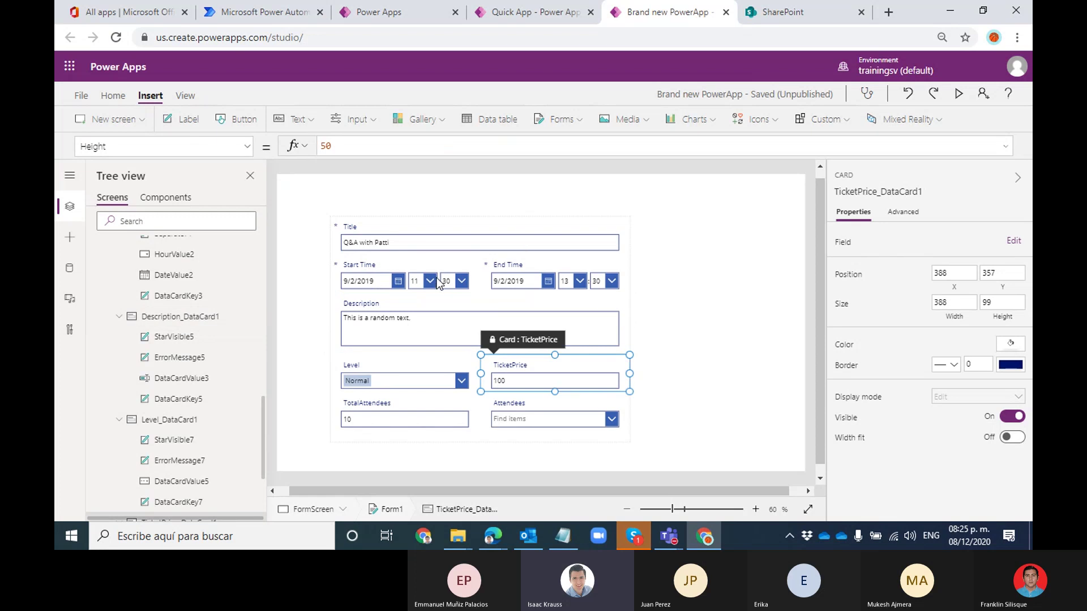
pyautogui.click(403, 247)
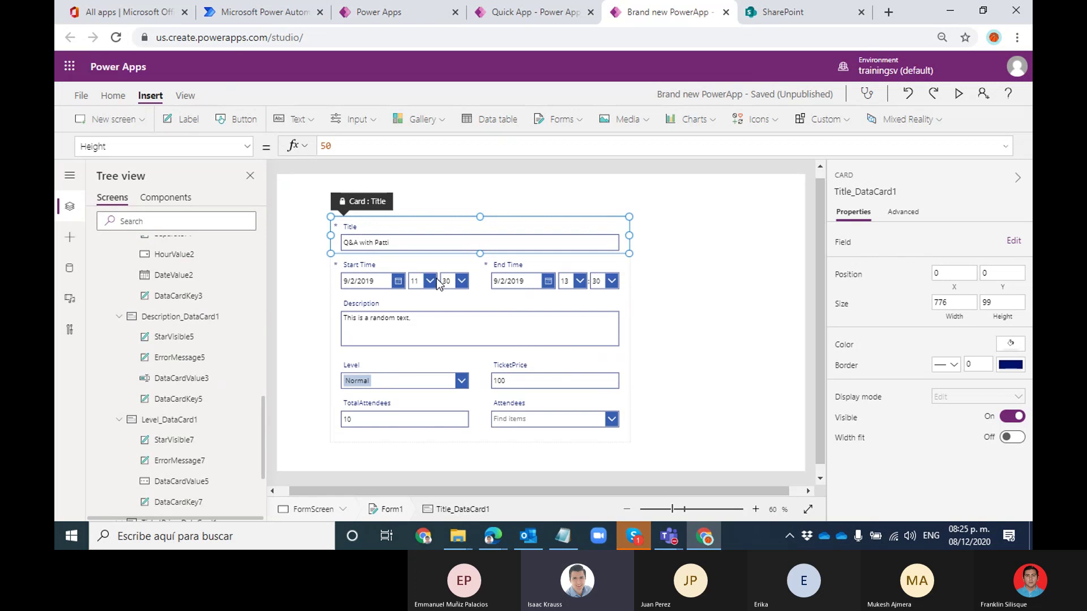
pyautogui.click(389, 239)
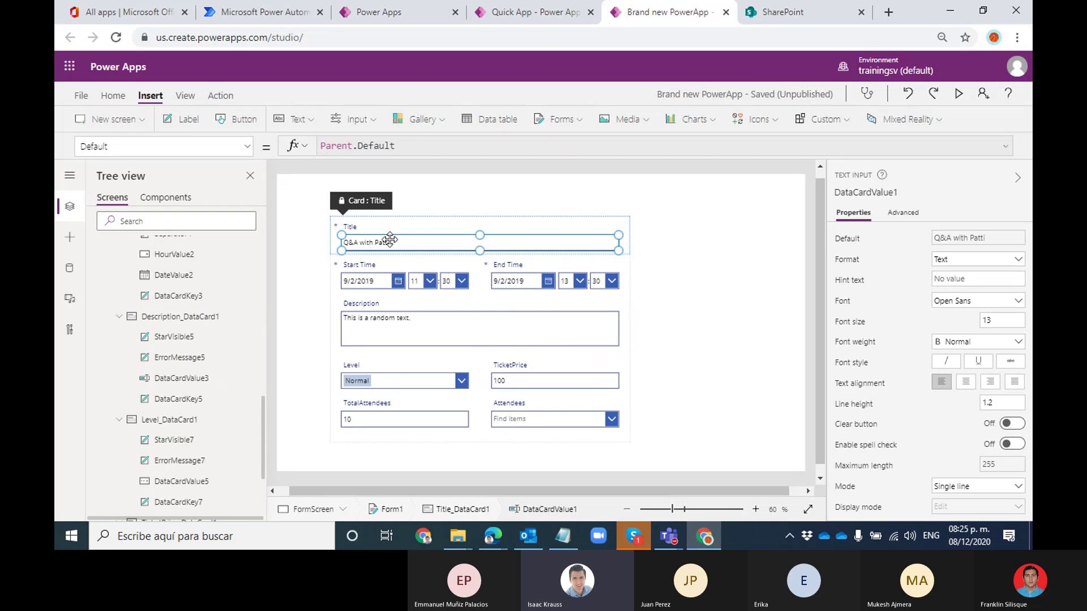
pyautogui.click(366, 282)
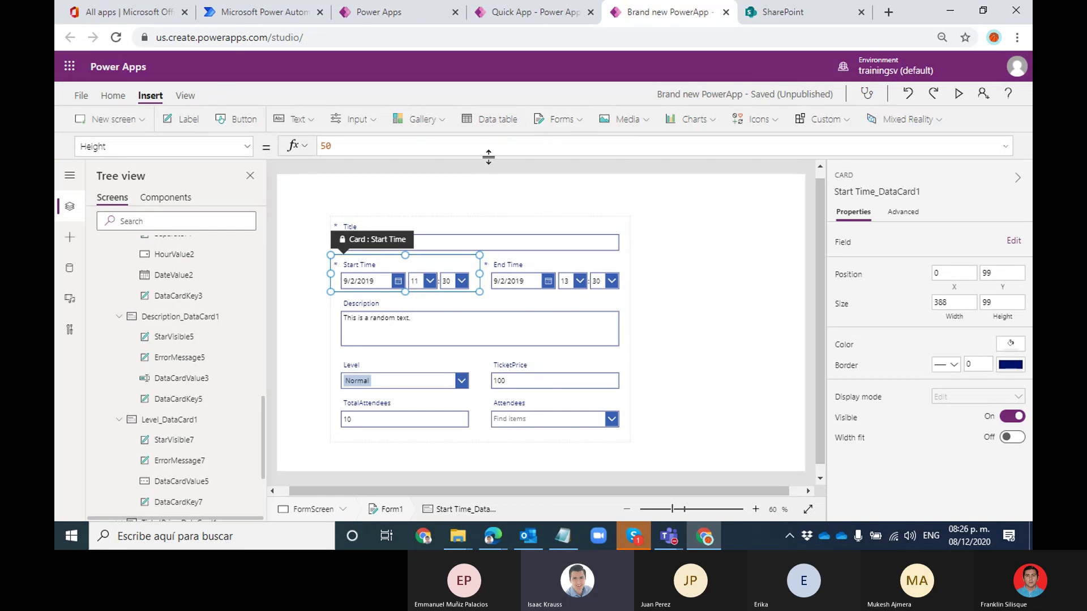
pyautogui.click(614, 369)
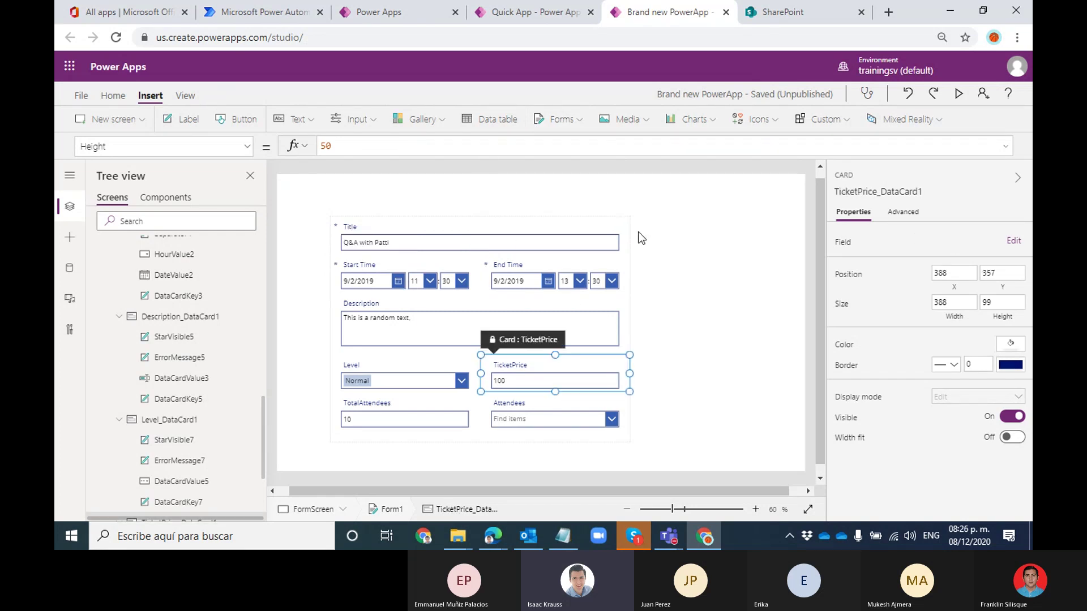
pyautogui.click(623, 248)
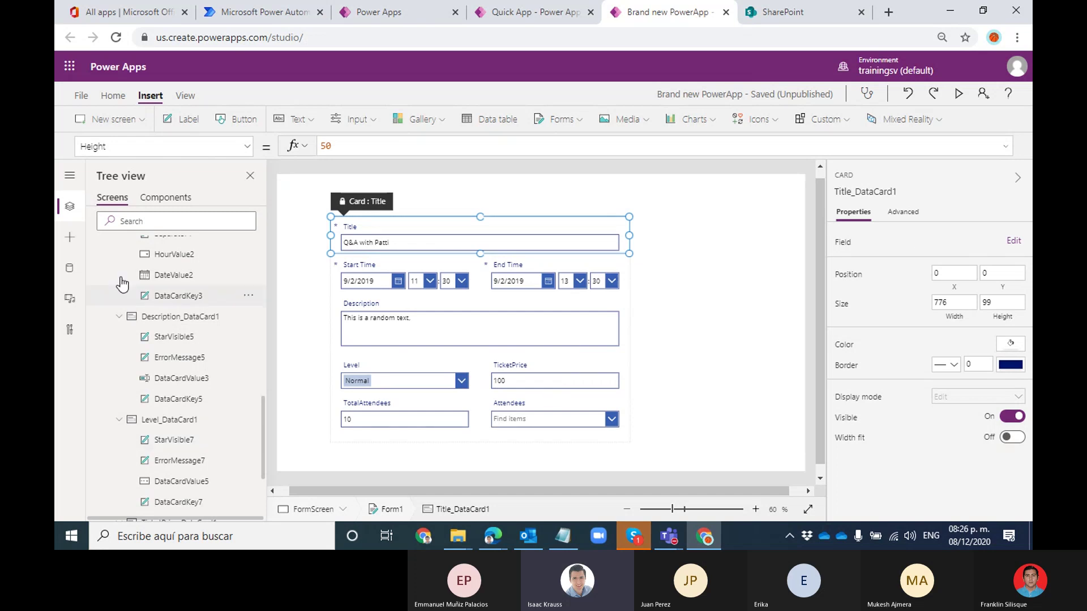
pyautogui.click(392, 294)
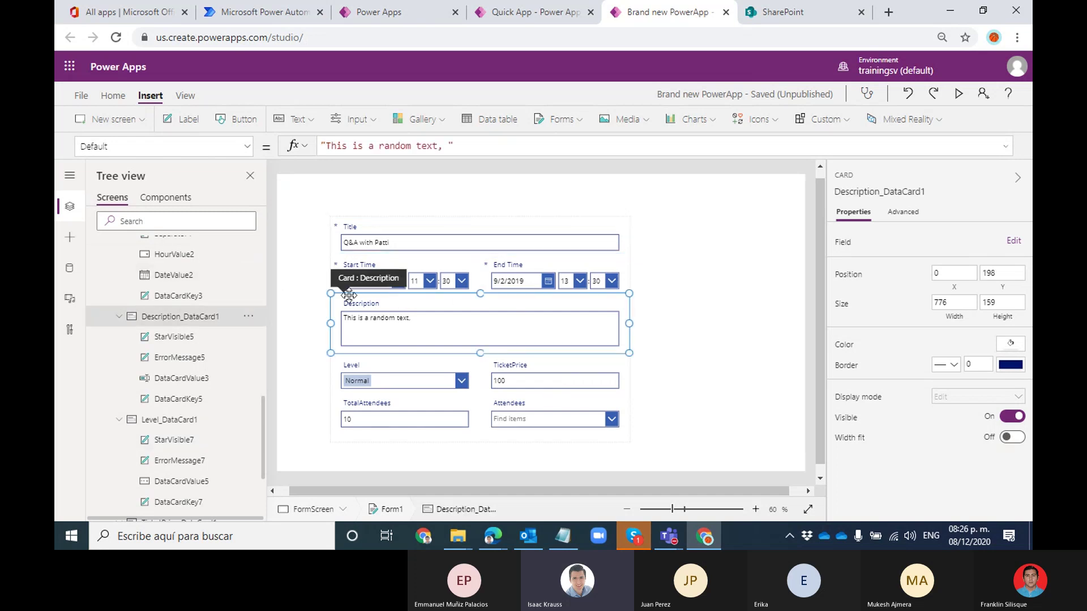
pyautogui.click(331, 270)
# Select Form1 and review the list of fields it contains
pyautogui.moveTo(260, 411); pyautogui.dragTo(270, 266)
pyautogui.click(194, 306)
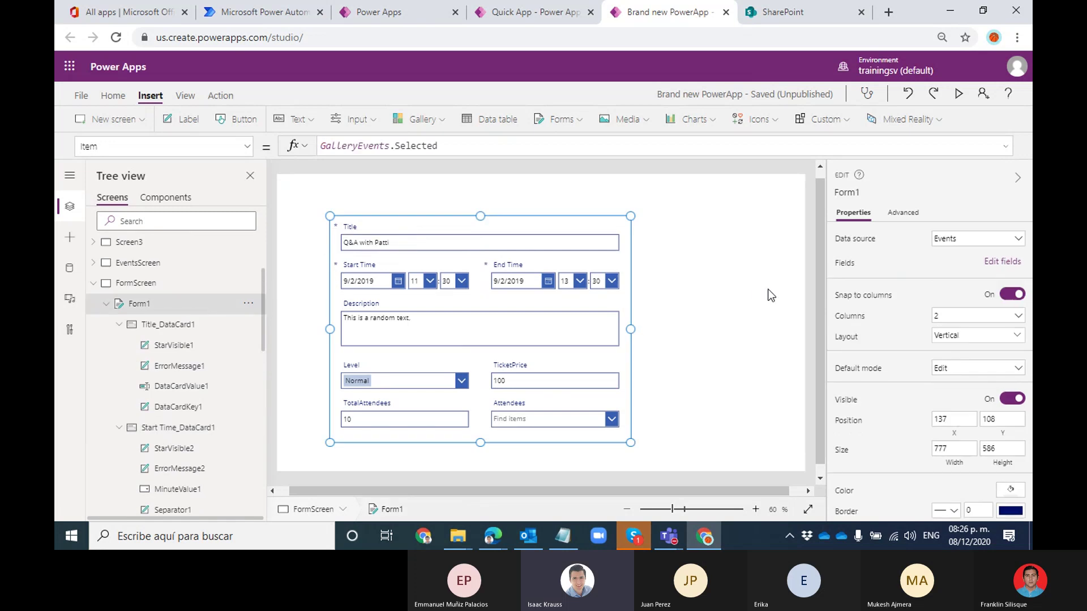
pyautogui.click(993, 262)
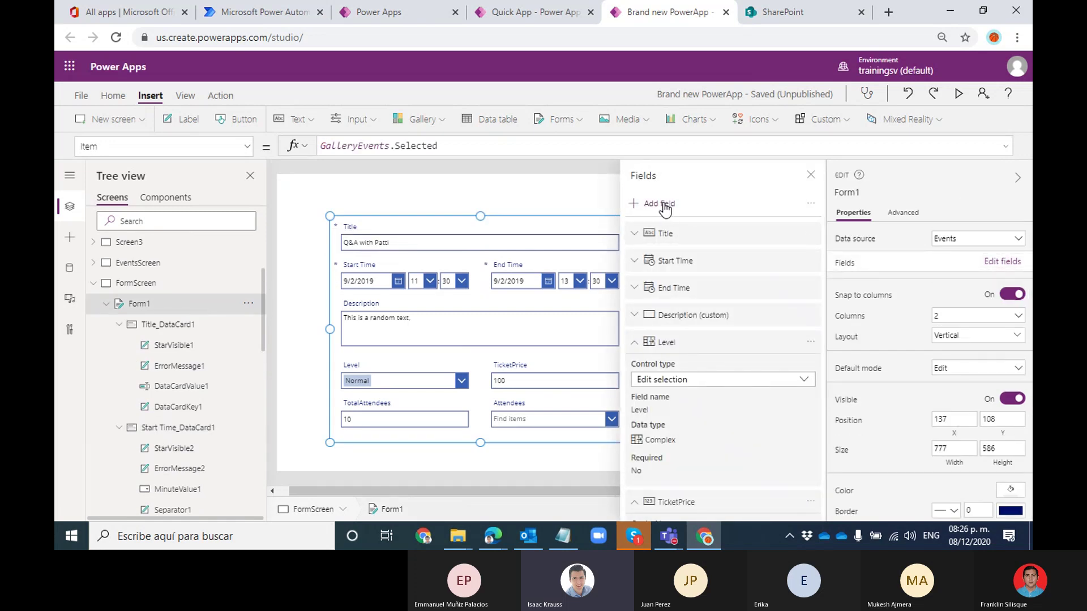
pyautogui.click(809, 175)
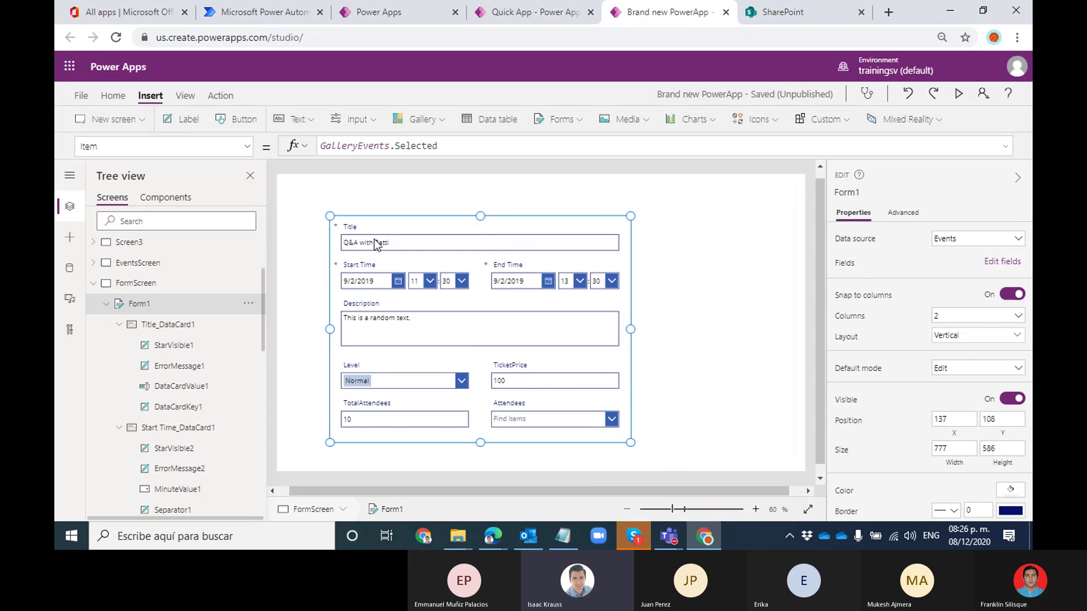
pyautogui.click(405, 225)
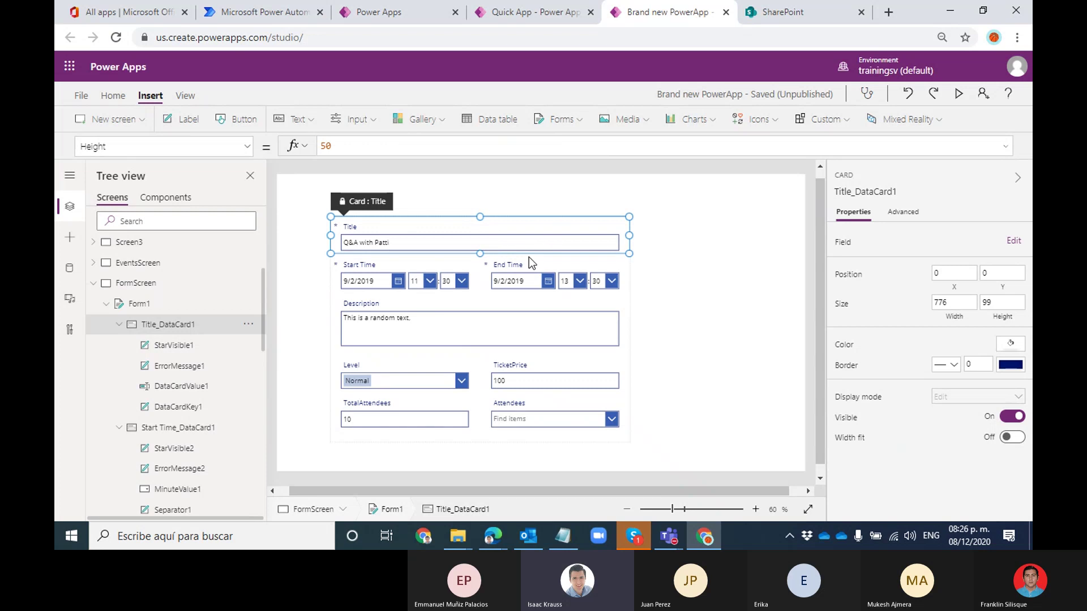
pyautogui.click(559, 120)
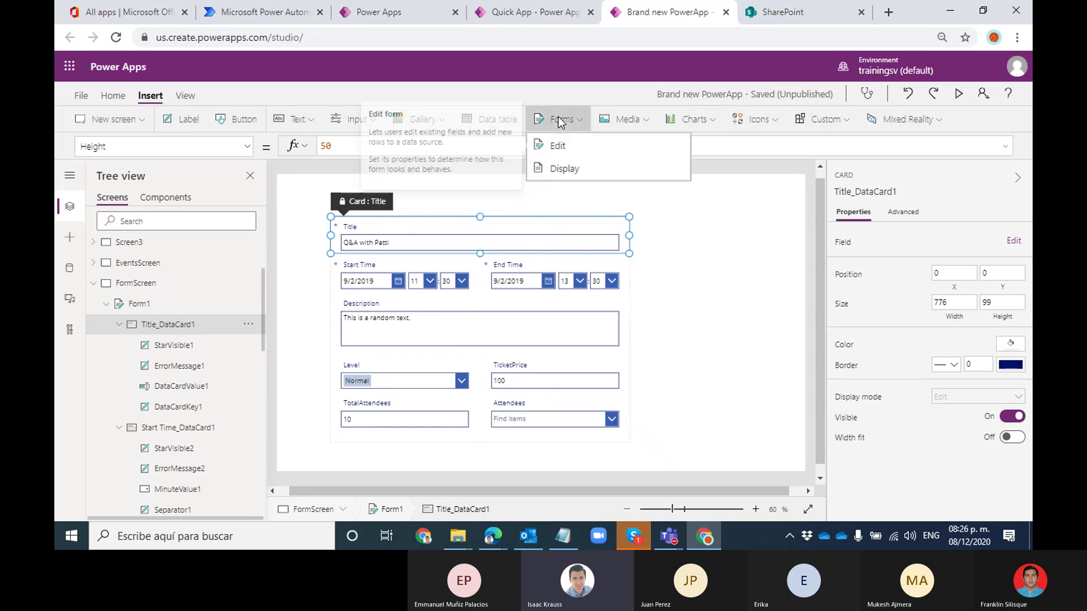
pyautogui.click(562, 79)
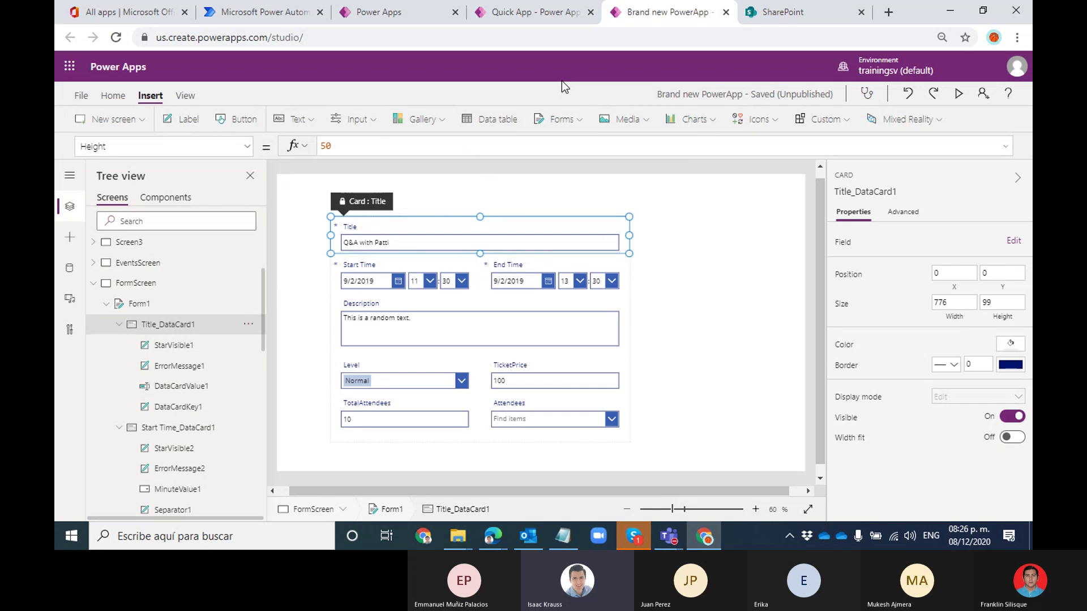
pyautogui.moveTo(266, 288); pyautogui.dragTo(266, 303)
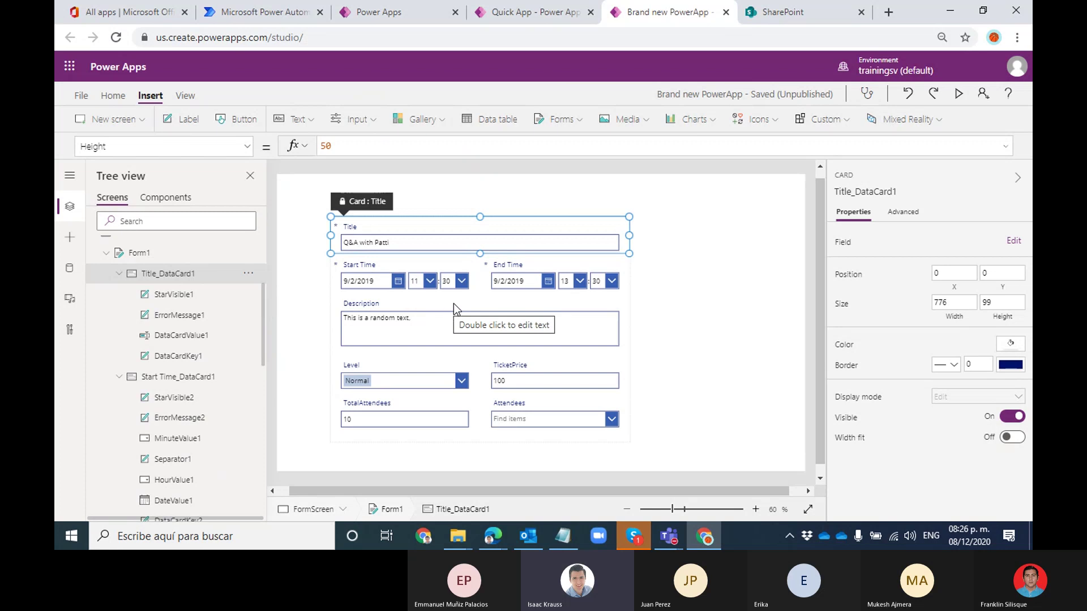
pyautogui.click(560, 119)
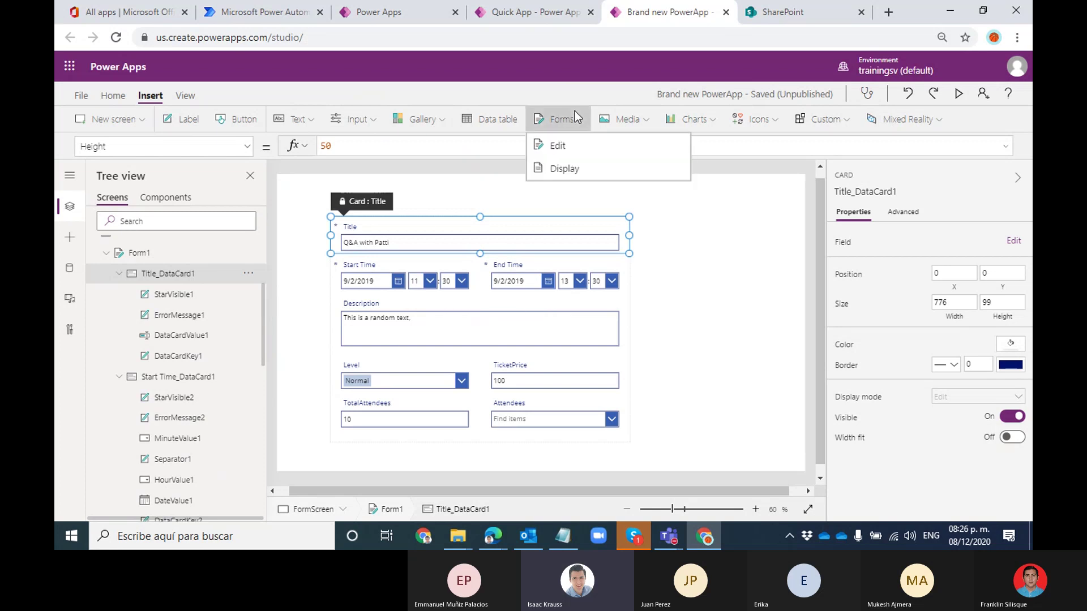
pyautogui.click(580, 357)
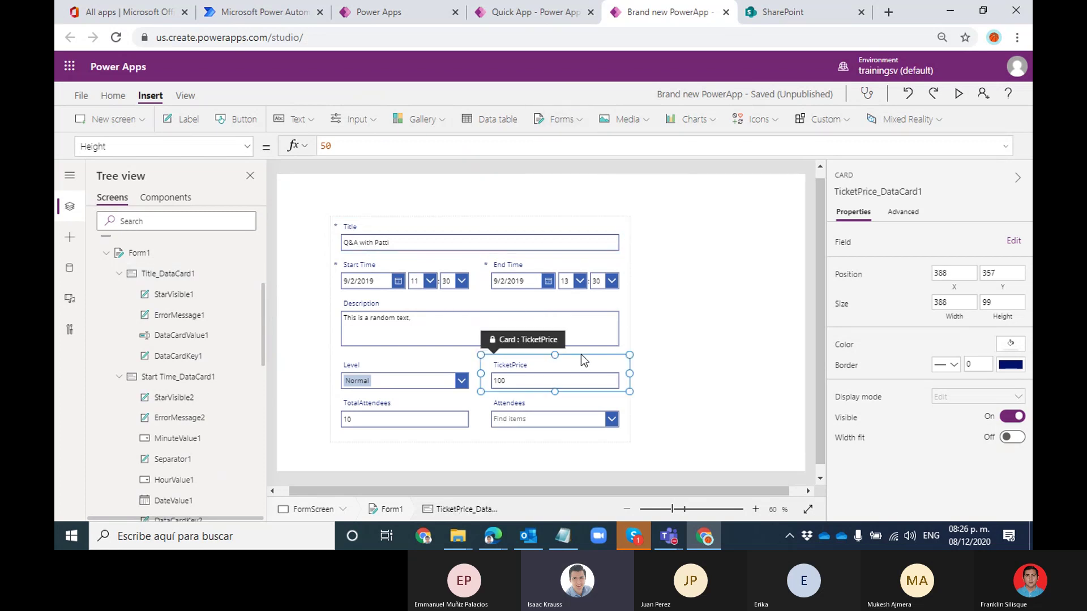
pyautogui.click(413, 381)
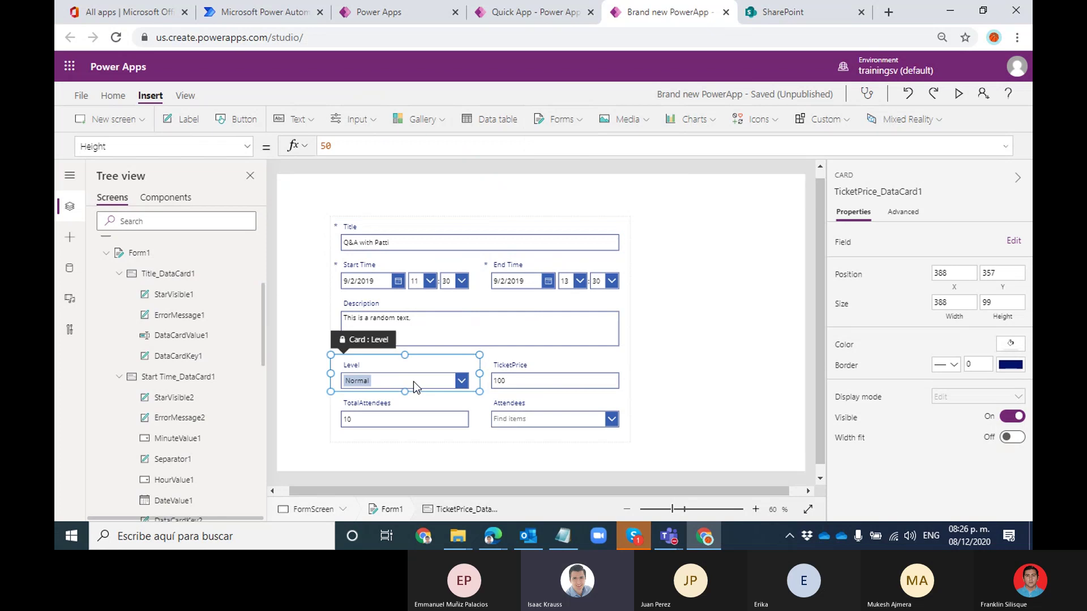
# Append "Lorem ipsum, " to the random text in the Description card's Default property
pyautogui.click(478, 310)
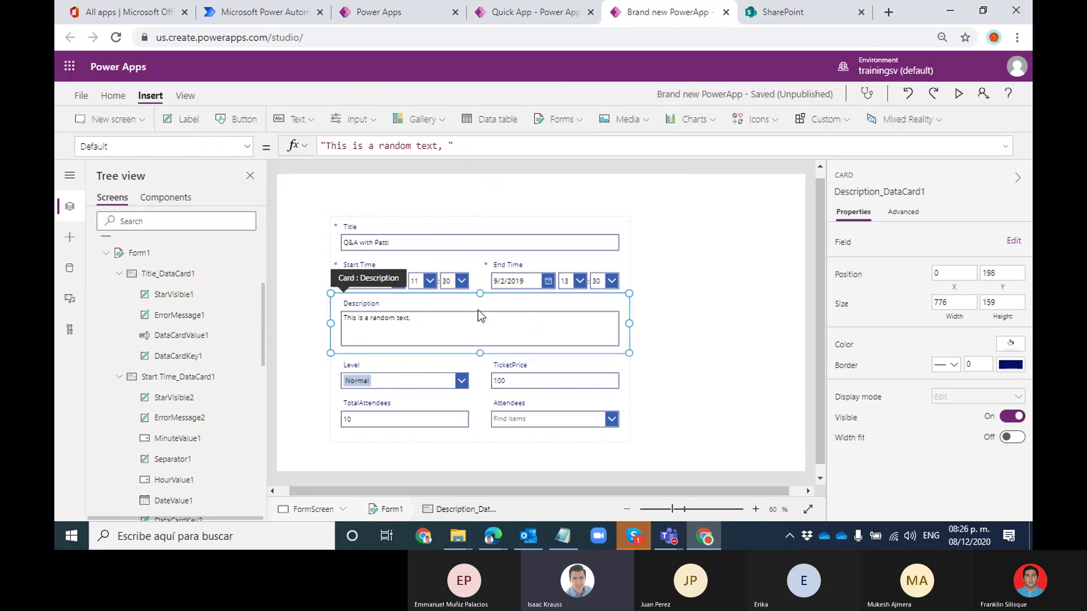
pyautogui.click(445, 318)
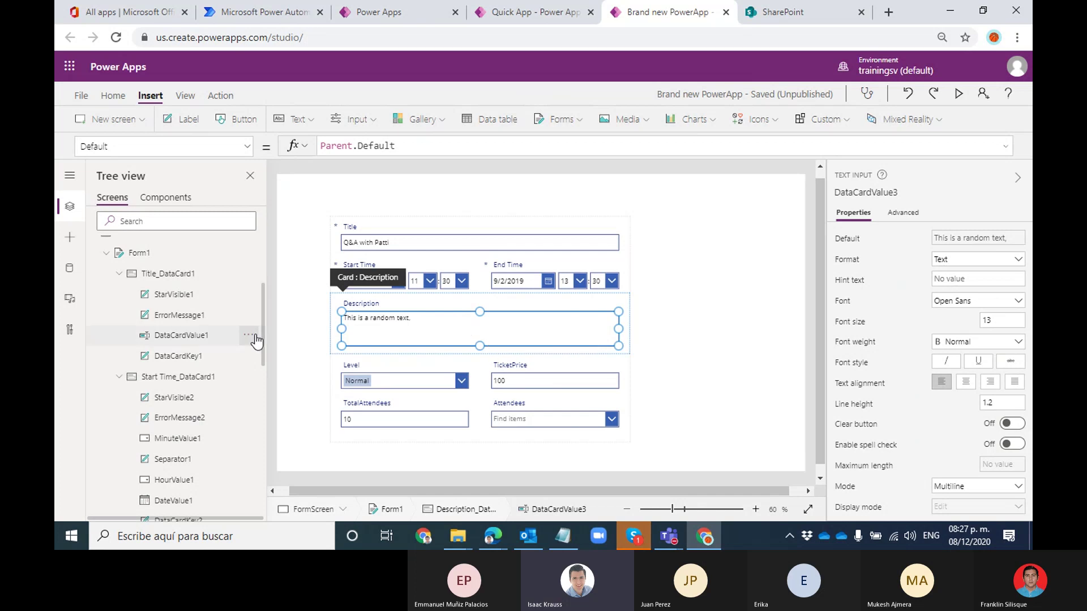
pyautogui.moveTo(262, 333); pyautogui.dragTo(279, 381)
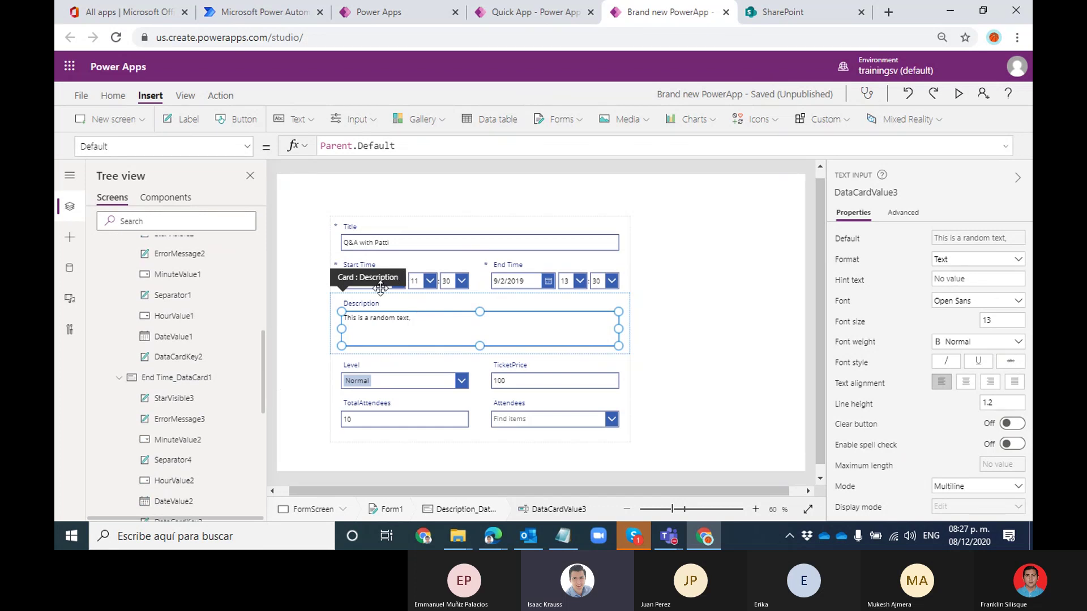
pyautogui.click(379, 306)
pyautogui.click(334, 338)
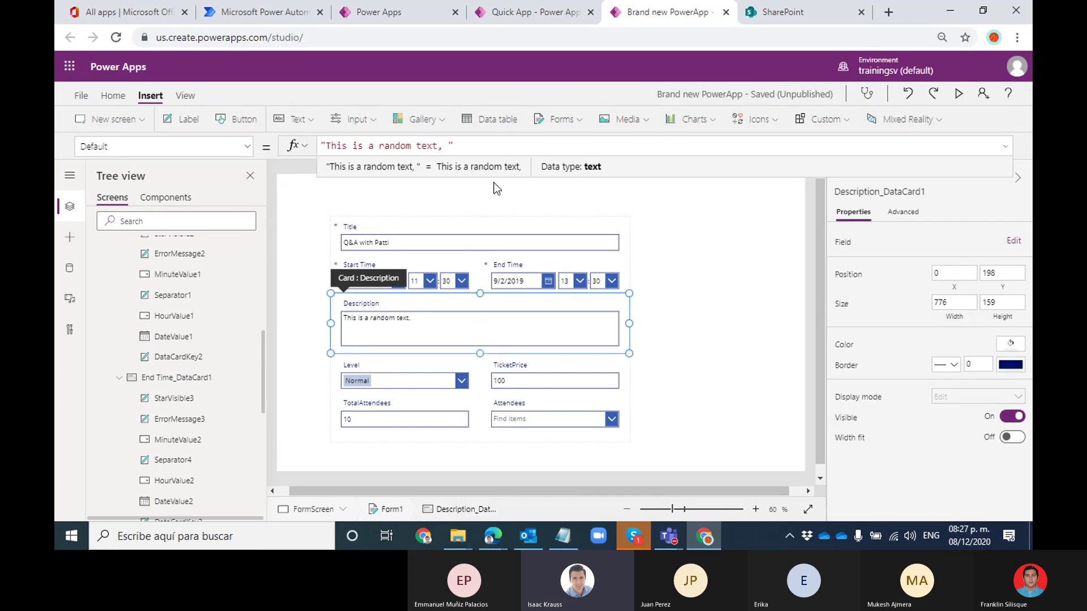
pyautogui.write('Lorem ipsum,')
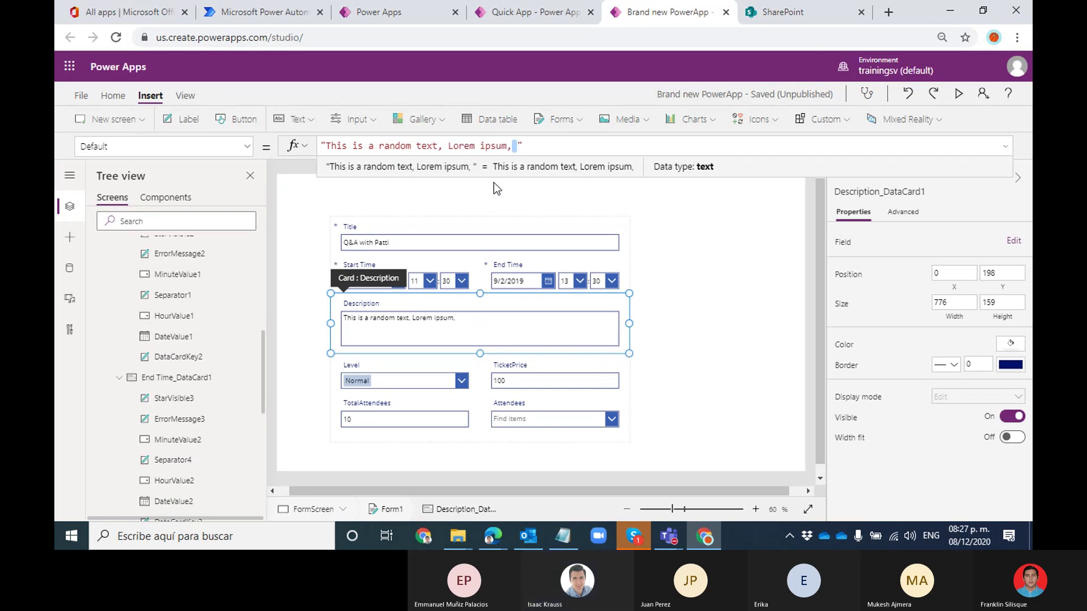
# Copy the "This is a random text, Lorem ipsum, " sentence within the Description card's default value and paste it repeatedly to make a long text
pyautogui.hotkey('shift', 'Home')
pyautogui.hotkey('shift', 'Right')
pyautogui.hotkey('ctrl', 'c')
pyautogui.hotkey('ctrl', 'v')
pyautogui.hotkey('ctrl', 'v')
pyautogui.hotkey('ctrl', 'v')
pyautogui.hotkey('ctrl', 'v')
pyautogui.hotkey('ctrl', 'v')
pyautogui.hotkey('ctrl', 'v')
pyautogui.hotkey('ctrl', 'v')
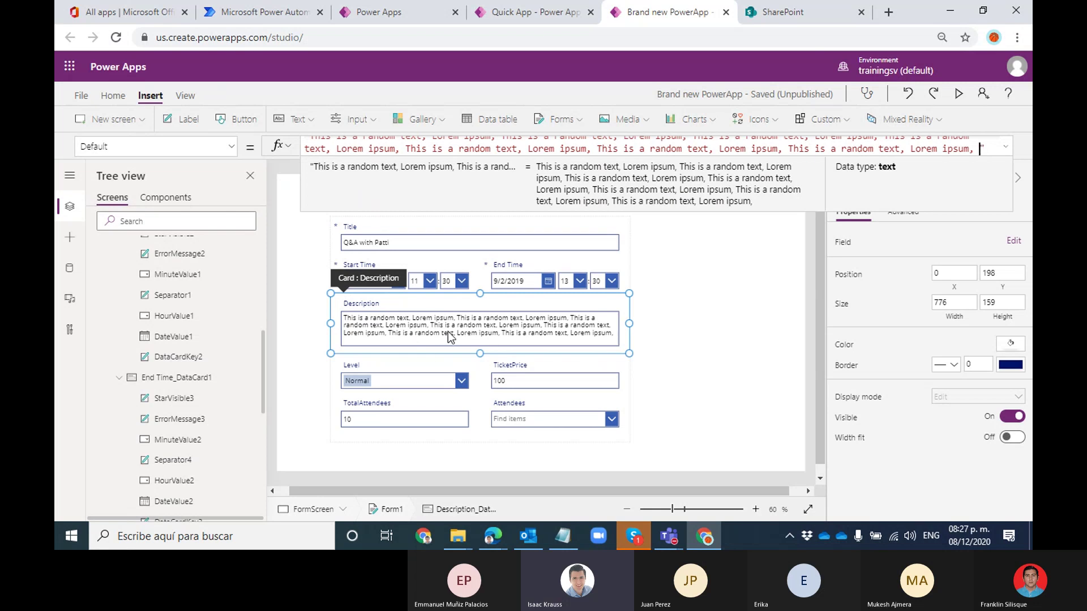
# Set the Mode of the text input inside the Description card to Single line
pyautogui.click(389, 325)
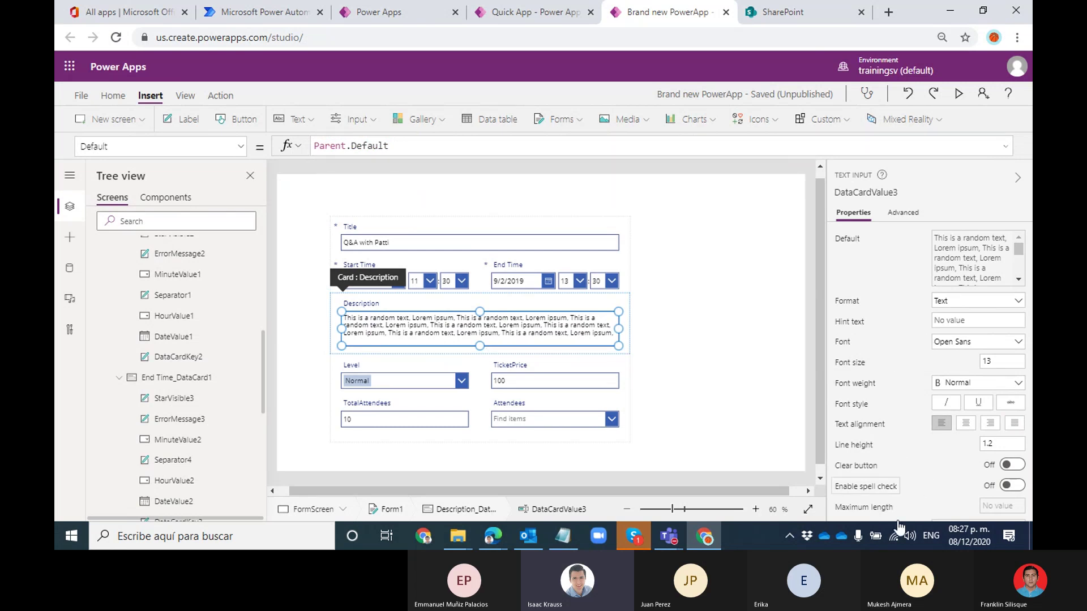
pyautogui.click(1019, 40)
pyautogui.click(923, 170)
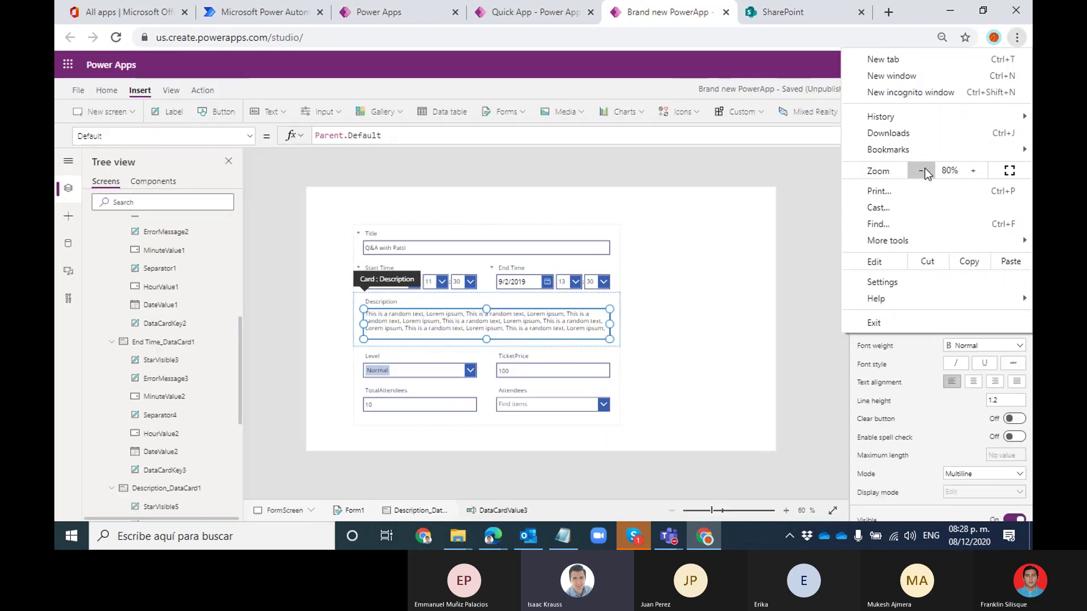
pyautogui.click(962, 477)
pyautogui.click(962, 477)
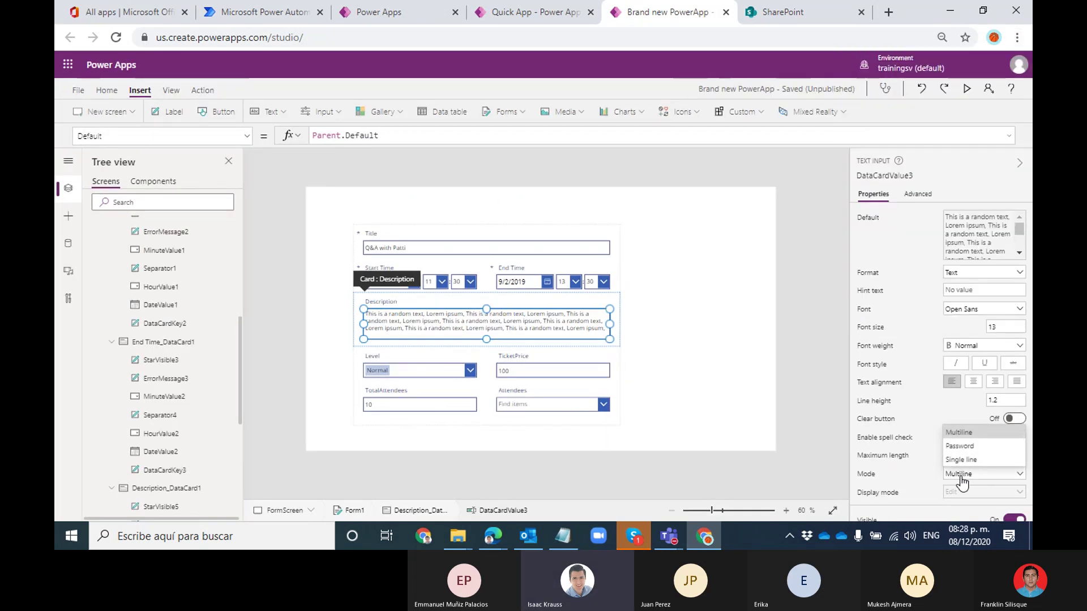
pyautogui.click(964, 465)
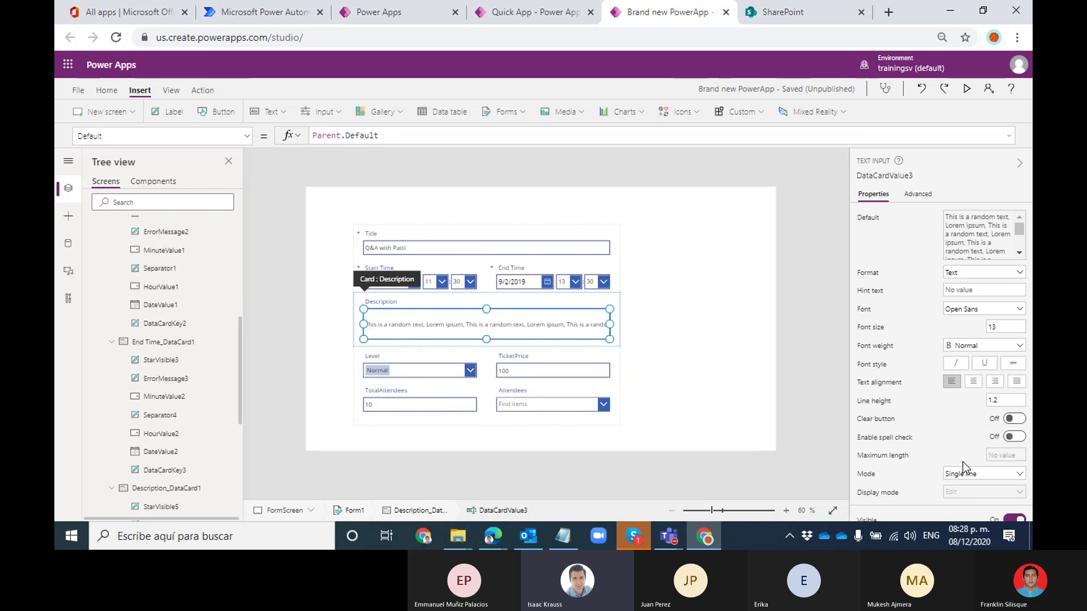
pyautogui.click(1016, 37)
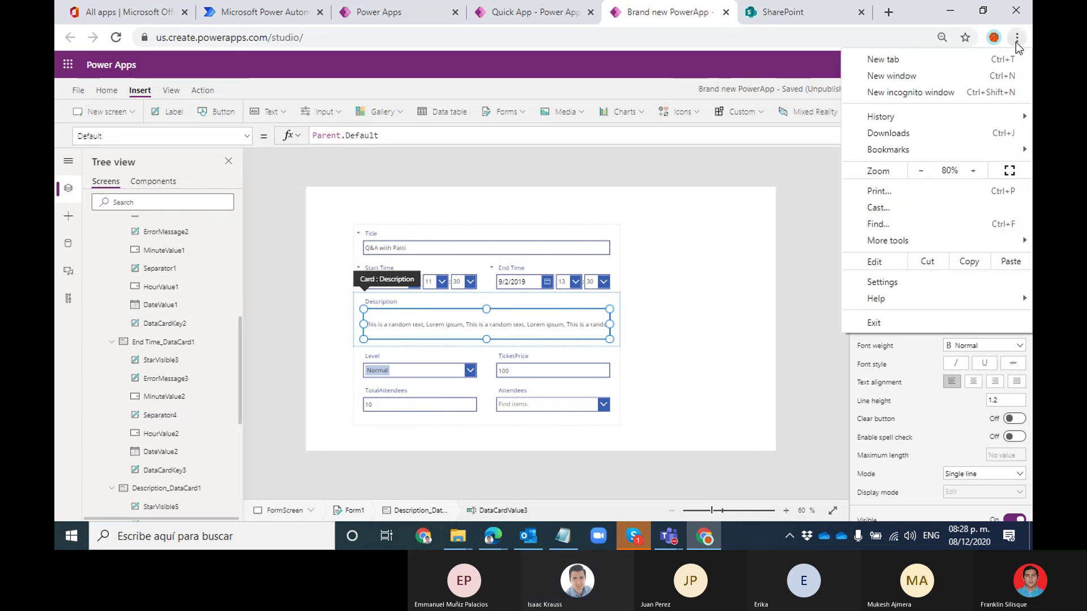
pyautogui.click(973, 170)
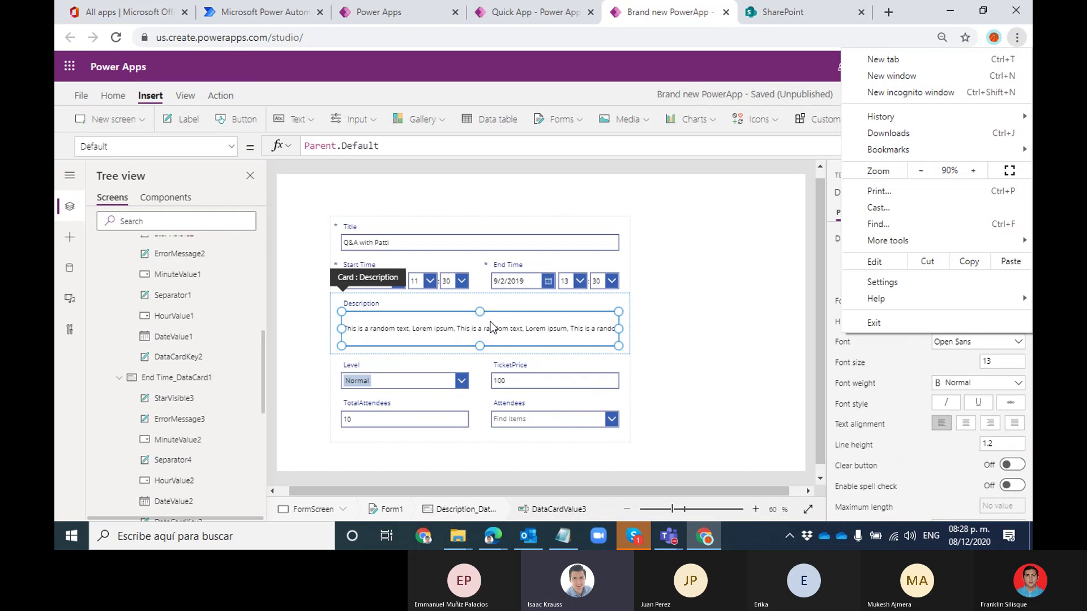
# Preview the form and move the cursor through the long text in the single-line Description field, and close the preview
pyautogui.click(722, 322)
pyautogui.click(553, 320)
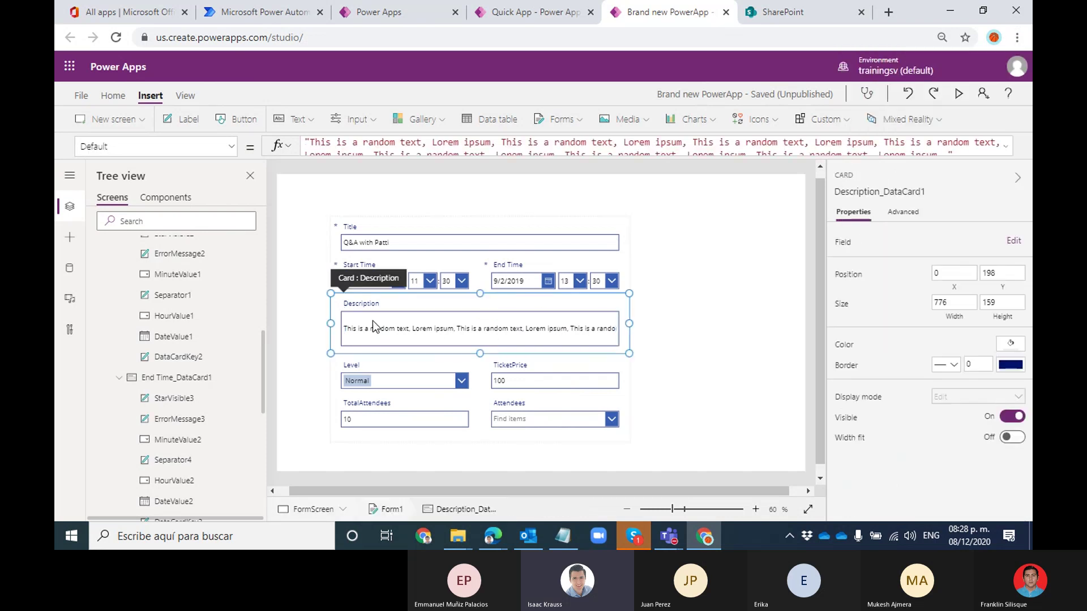
pyautogui.click(493, 318)
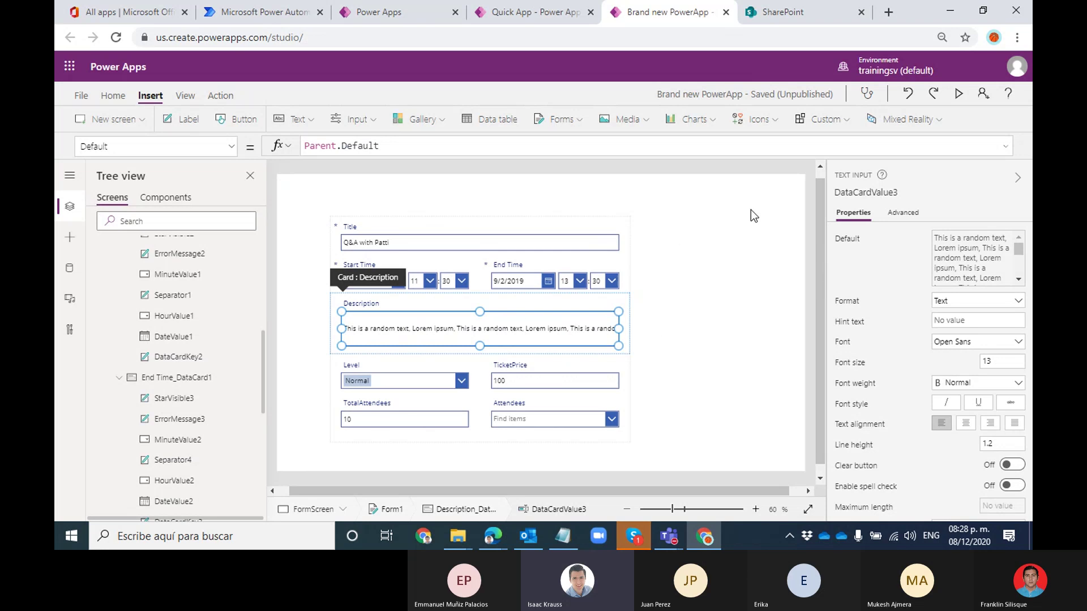
pyautogui.click(958, 93)
pyautogui.click(554, 295)
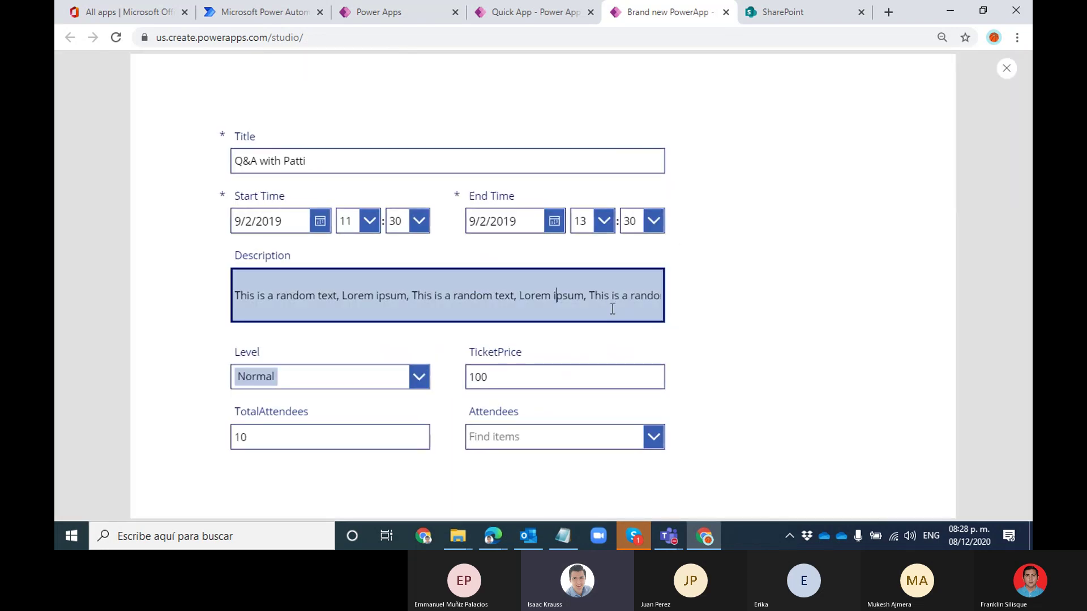
pyautogui.press('Right')
pyautogui.press('Right')
pyautogui.press('Right')
pyautogui.press('Right')
pyautogui.press('Right')
pyautogui.press('Right')
pyautogui.press('Right')
pyautogui.press('Right')
pyautogui.press('Right')
pyautogui.press('Right')
pyautogui.press('Right')
pyautogui.press('Right')
pyautogui.press('Right')
pyautogui.press('Right')
pyautogui.press('Right')
pyautogui.press('Right')
pyautogui.press('Right')
pyautogui.press('Right')
pyautogui.press('Right')
pyautogui.press('Right')
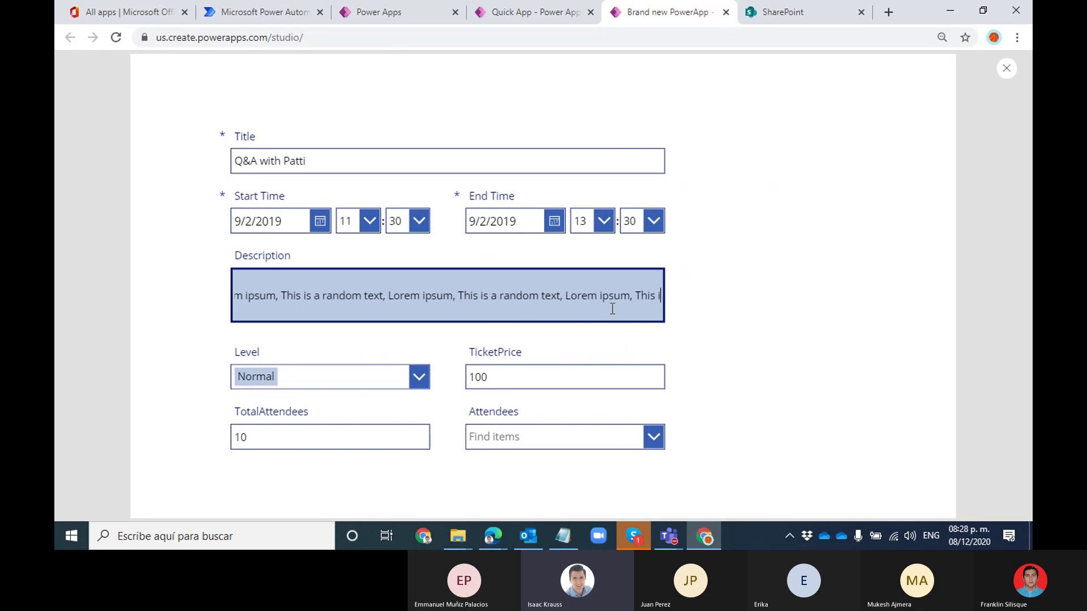
pyautogui.press('Right')
pyautogui.press('Right')
pyautogui.press('Right')
pyautogui.press('Right')
pyautogui.press('Right')
pyautogui.press('Right')
pyautogui.press('Right')
pyautogui.press('Right')
pyautogui.press('Right')
pyautogui.press('Right')
pyautogui.press('Right')
pyautogui.press('Right')
pyautogui.press('Right')
pyautogui.press('Right')
pyautogui.press('Right')
pyautogui.press('Right')
pyautogui.press('Right')
pyautogui.press('Right')
pyautogui.press('Right')
pyautogui.press('Right')
pyautogui.press('Right')
pyautogui.press('Right')
pyautogui.press('Right')
pyautogui.press('Right')
pyautogui.press('Right')
pyautogui.press('Right')
pyautogui.press('Right')
pyautogui.press('Right')
pyautogui.press('Right')
pyautogui.press('Right')
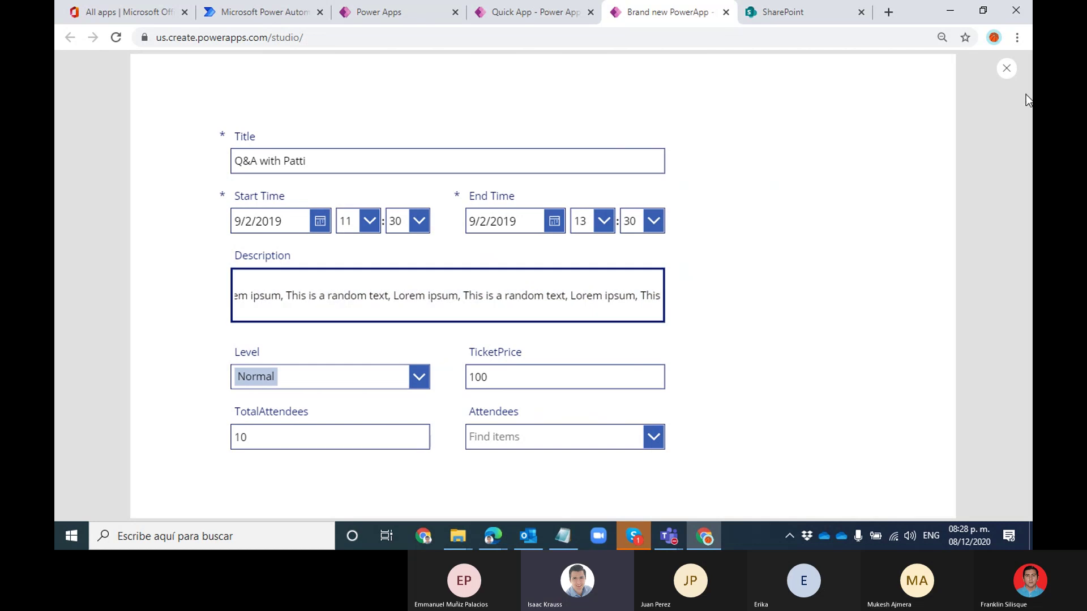
pyautogui.click(1006, 68)
# Set the Description text input's Mode back to Multiline and return the browser zoom to 100%
pyautogui.click(648, 333)
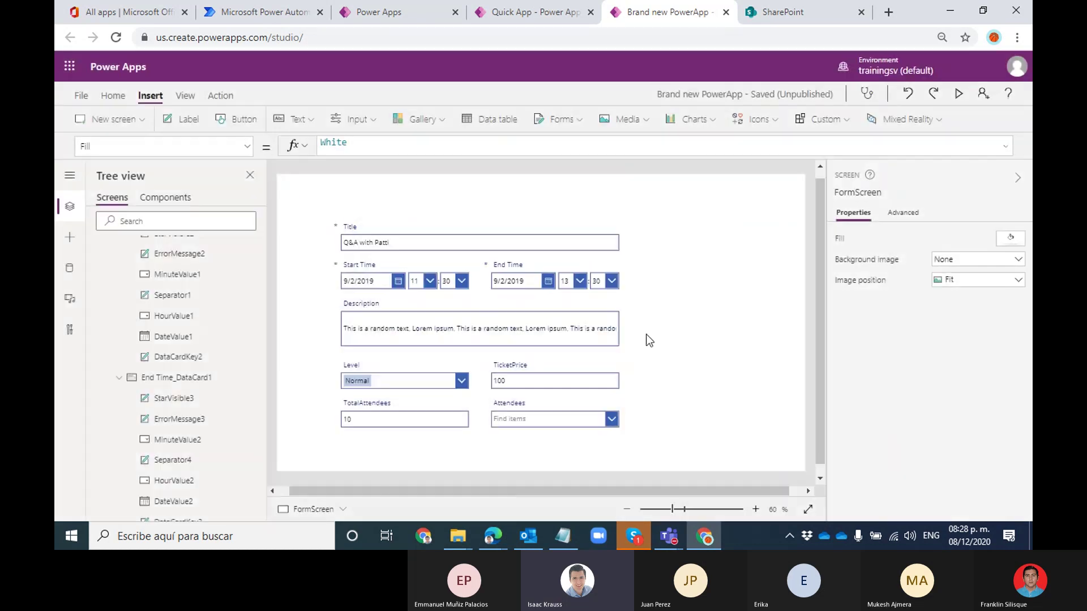
pyautogui.click(594, 335)
pyautogui.click(594, 335)
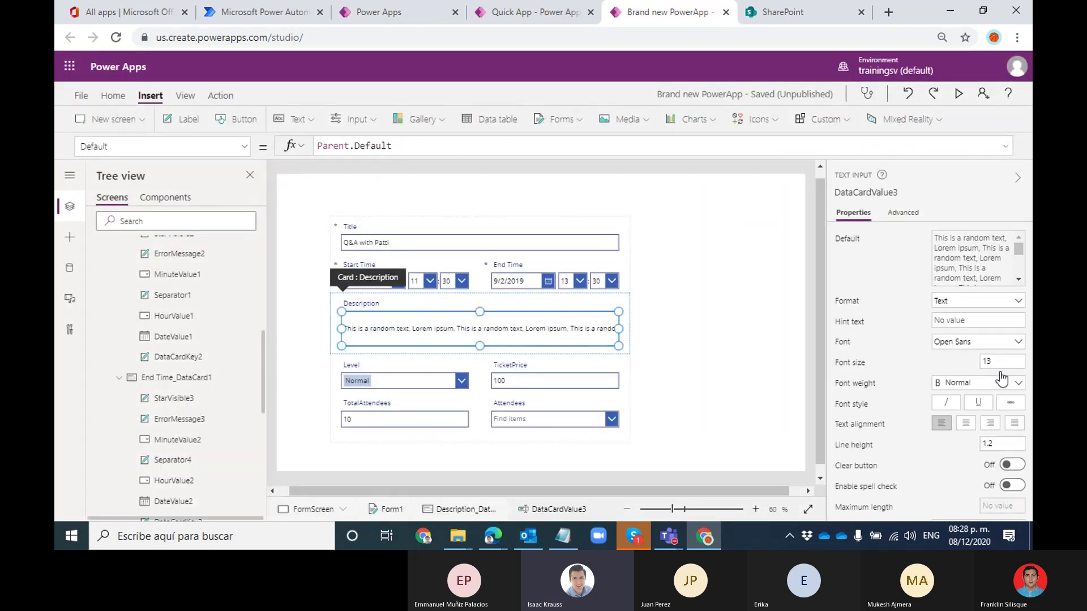
pyautogui.click(1017, 38)
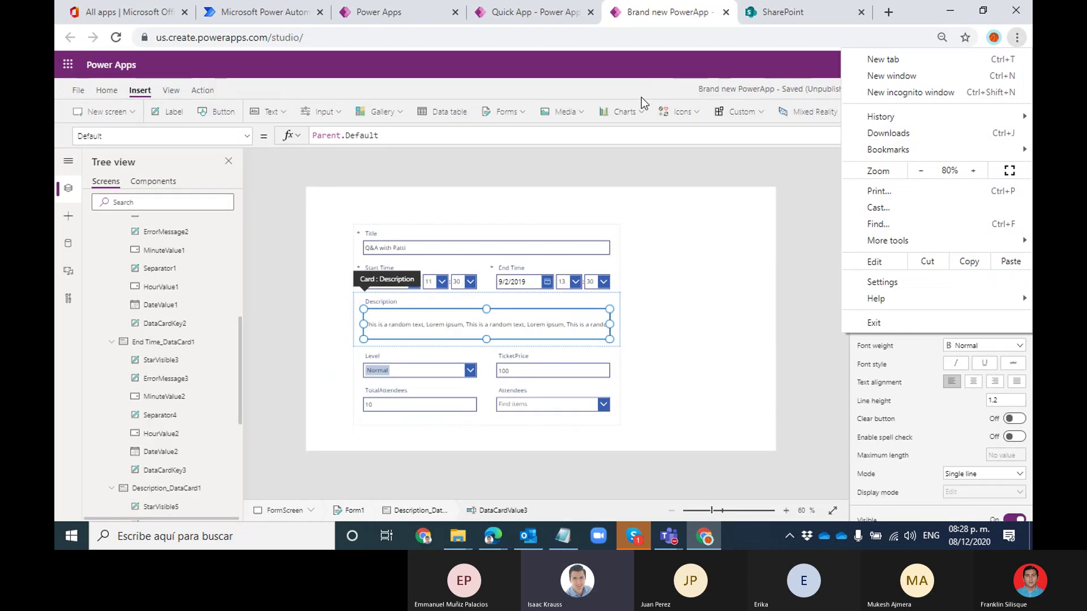
pyautogui.click(641, 102)
pyautogui.click(972, 481)
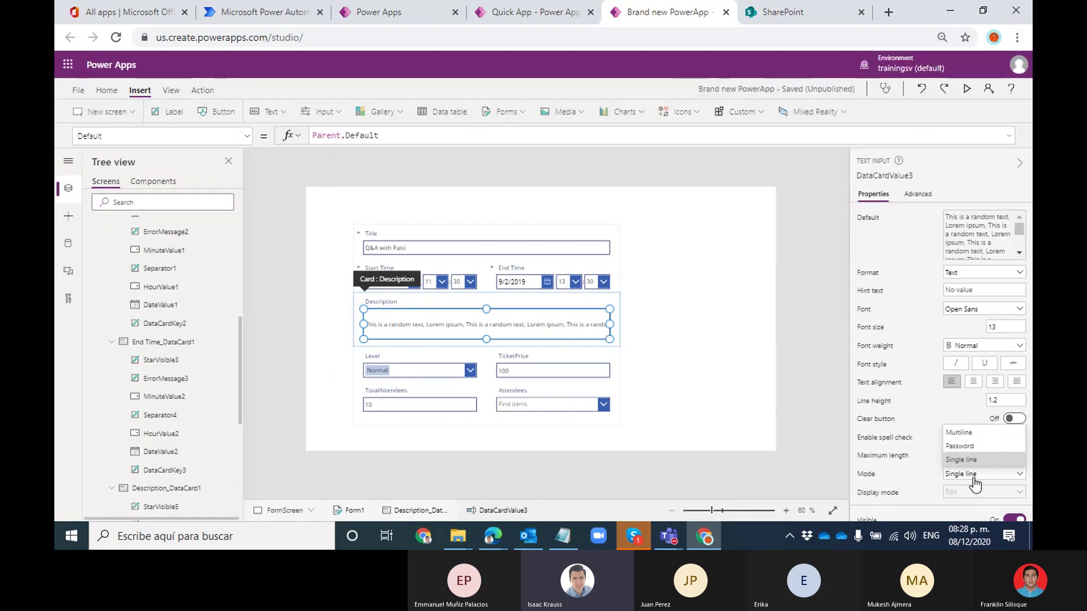
pyautogui.click(963, 432)
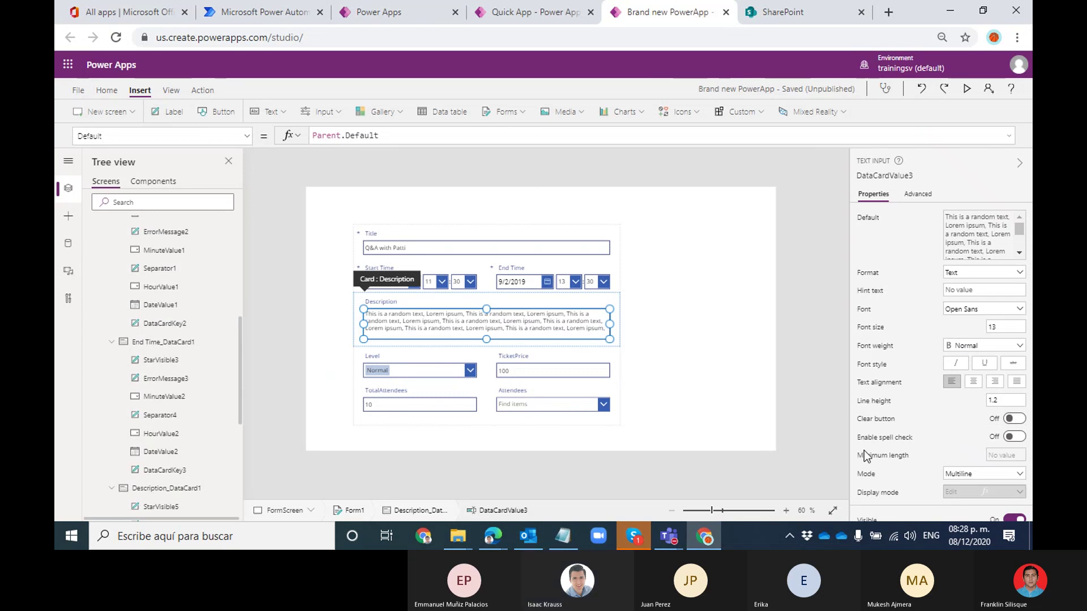
pyautogui.click(1016, 37)
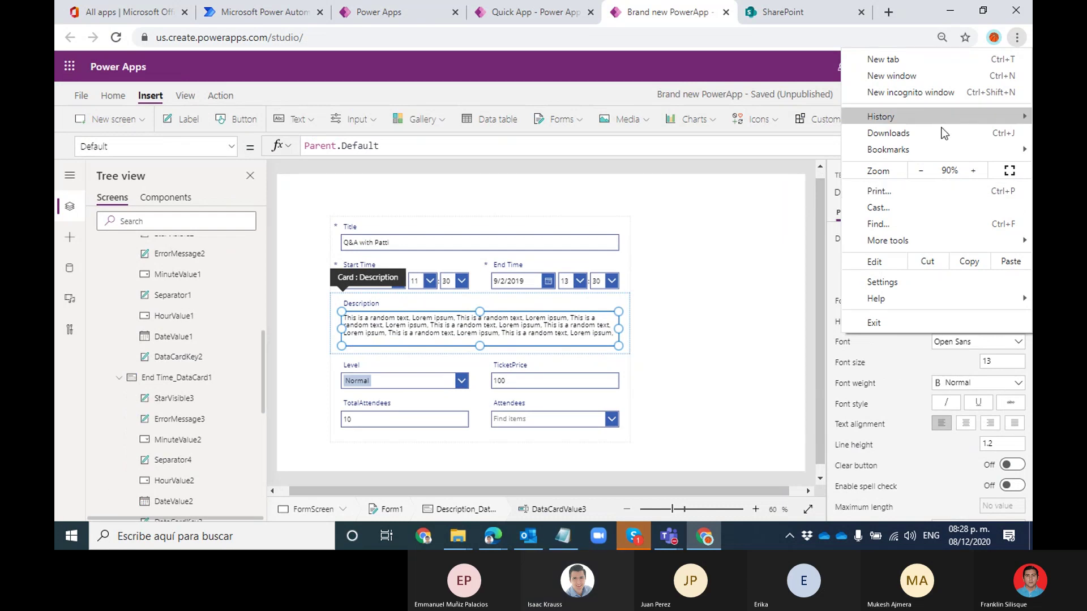
pyautogui.click(978, 175)
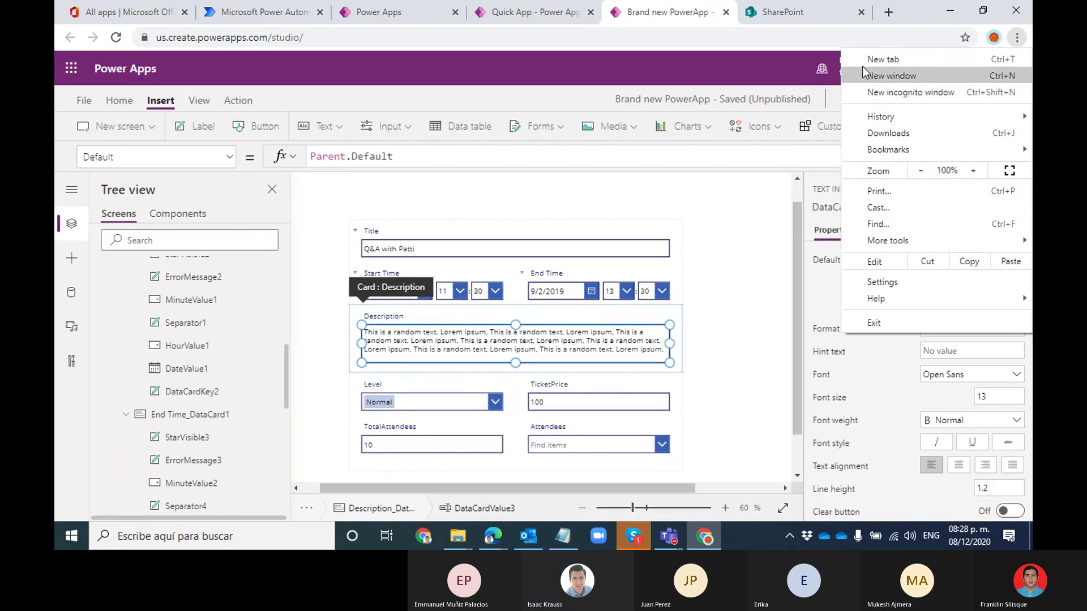
pyautogui.click(772, 67)
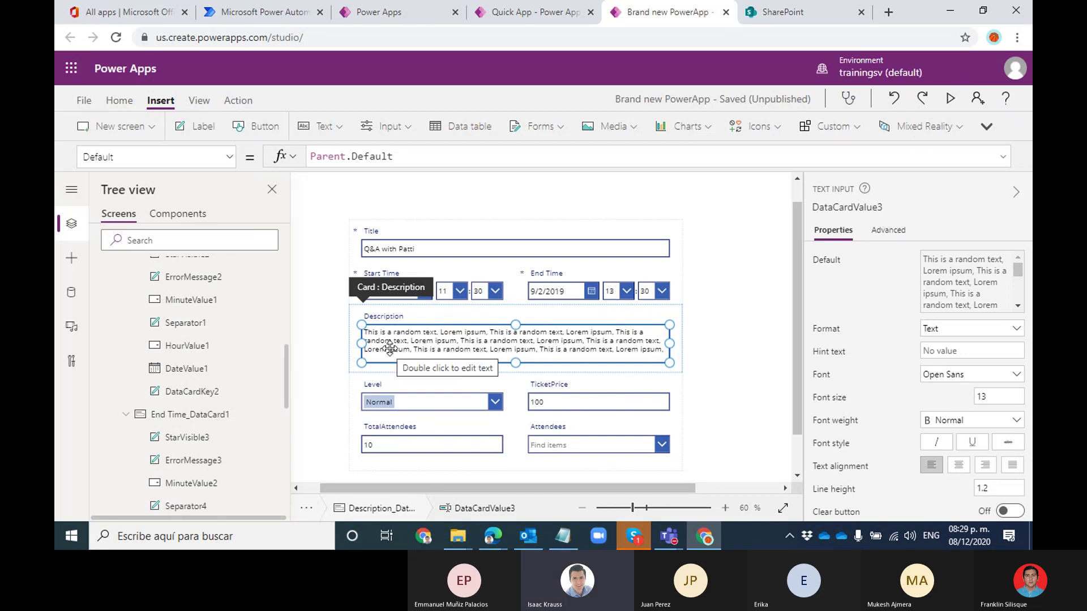
# Replace the random text in the Description card's Default property with the formula ThisItem.Description
pyautogui.click(355, 342)
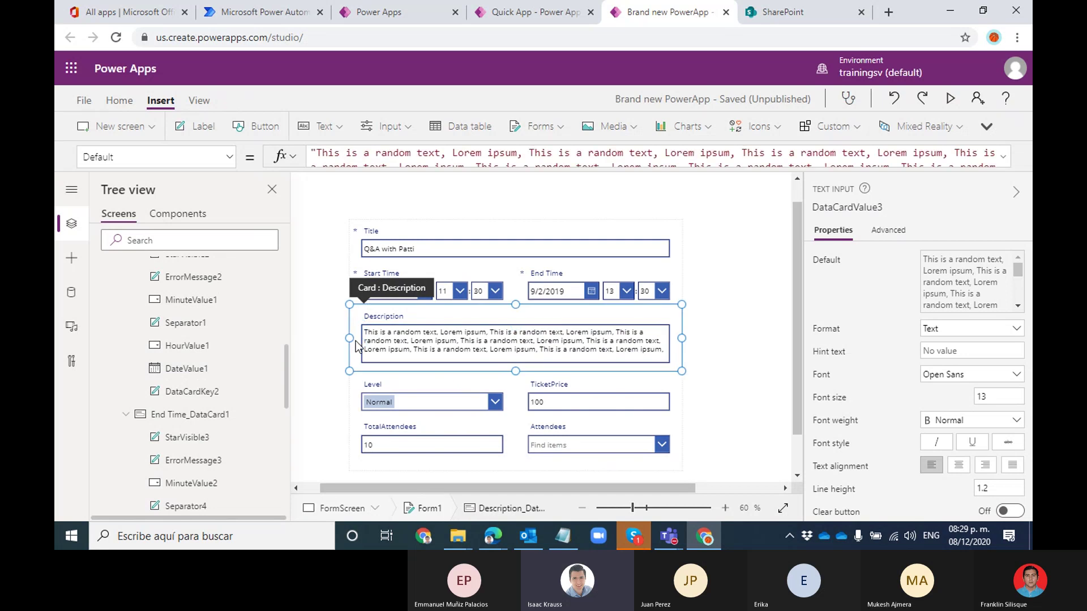
pyautogui.click(473, 161)
pyautogui.hotkey('ctrl', 'a')
pyautogui.press('Delete')
pyautogui.write('T')
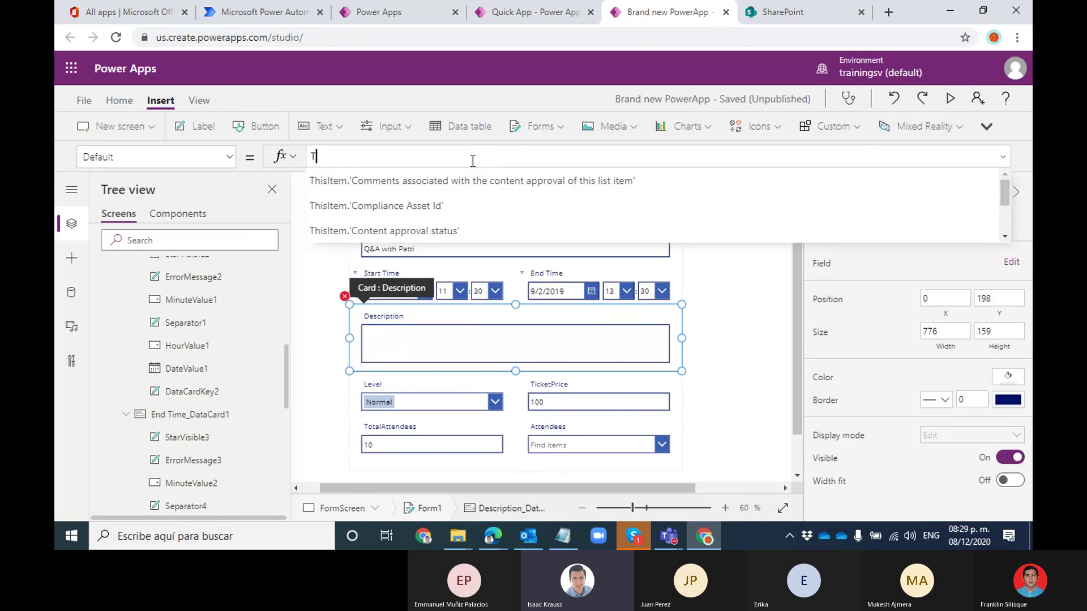
pyautogui.write('hisItem.Des')
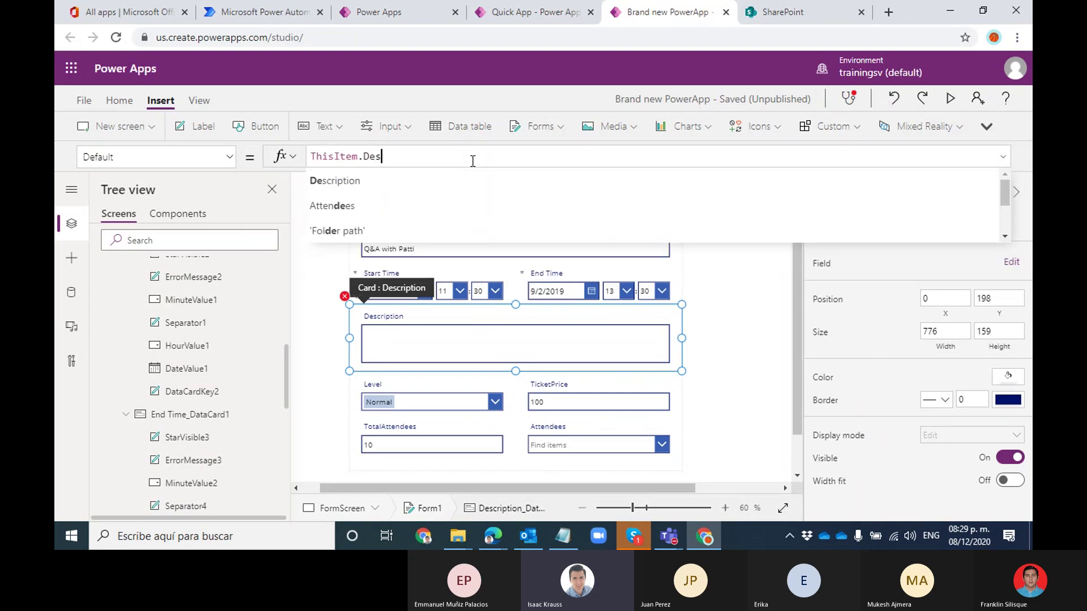
pyautogui.press('Tab')
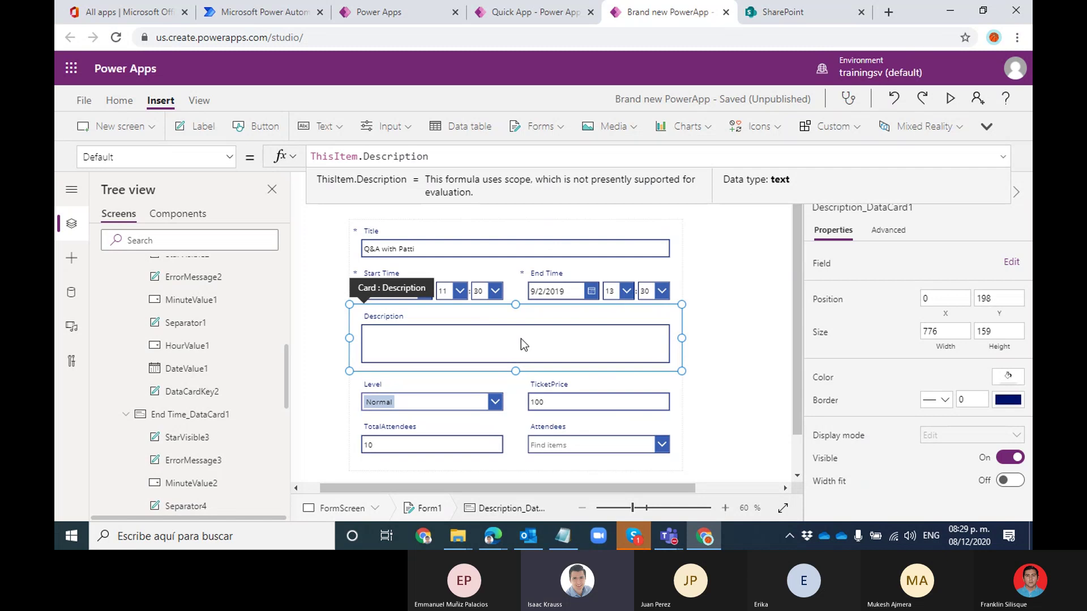
# Compare the ThisItem reference in the Description card's formula with the title, start time, end time and event length label formulas in GalleryEvents on EventsScreen
pyautogui.doubleClick(341, 156)
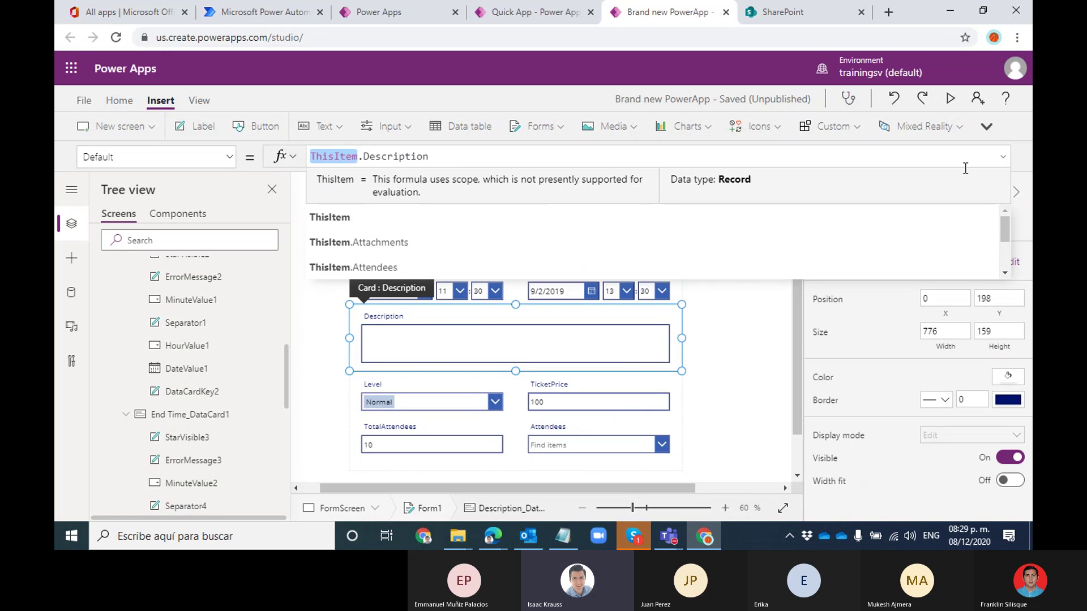
pyautogui.click(1023, 155)
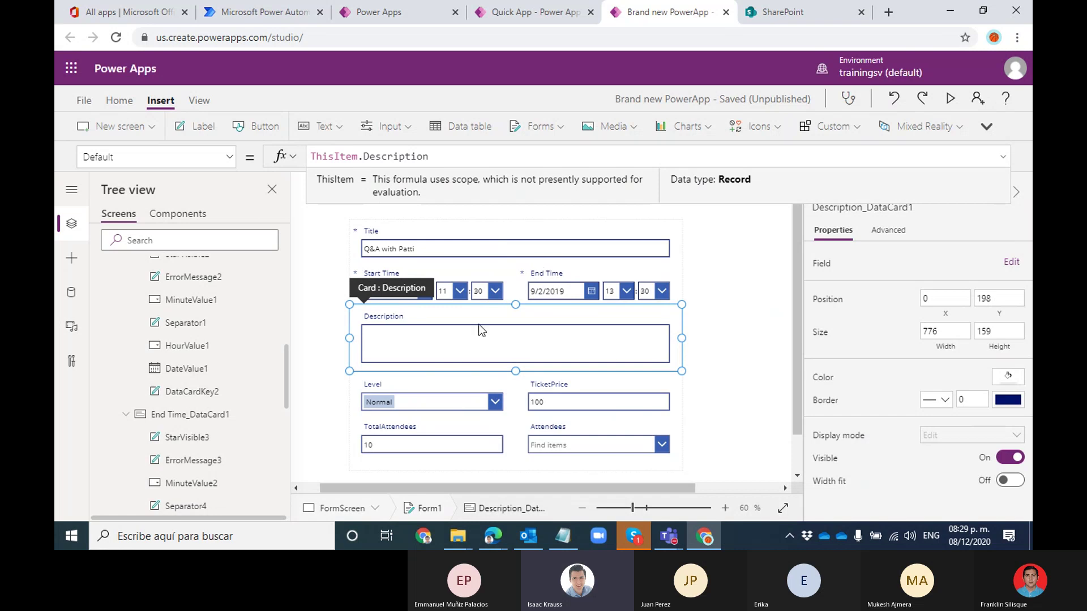
pyautogui.moveTo(285, 358); pyautogui.dragTo(286, 283)
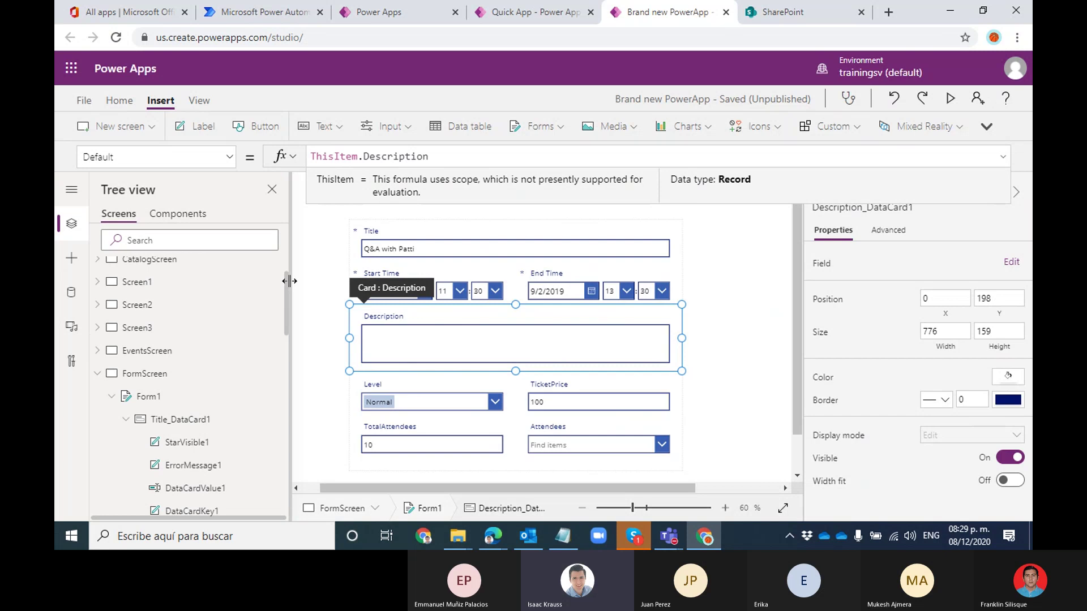
pyautogui.click(160, 357)
pyautogui.click(379, 197)
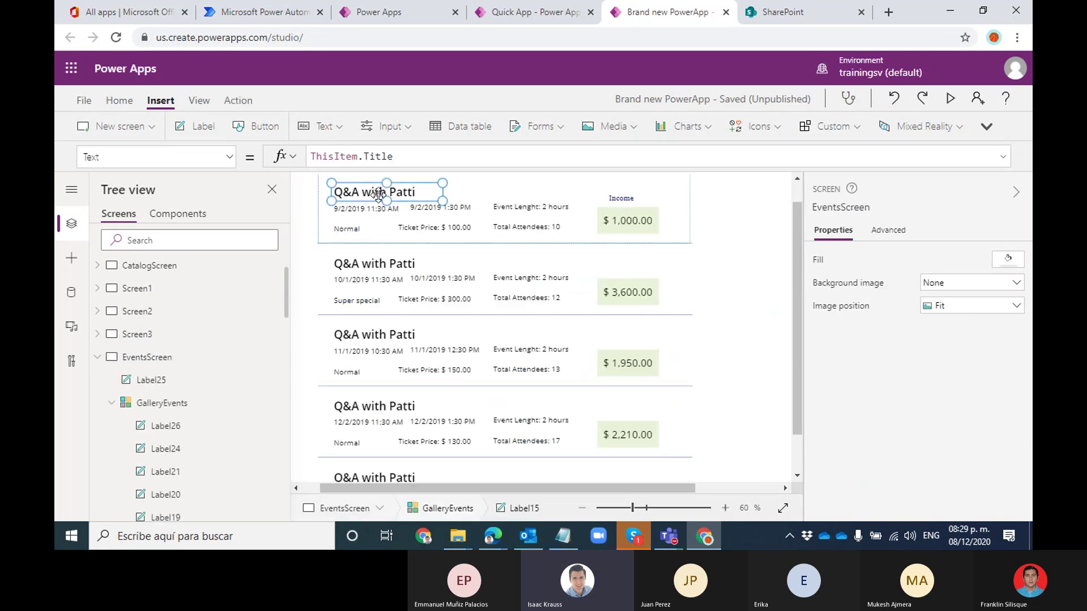
pyautogui.click(473, 206)
pyautogui.click(528, 205)
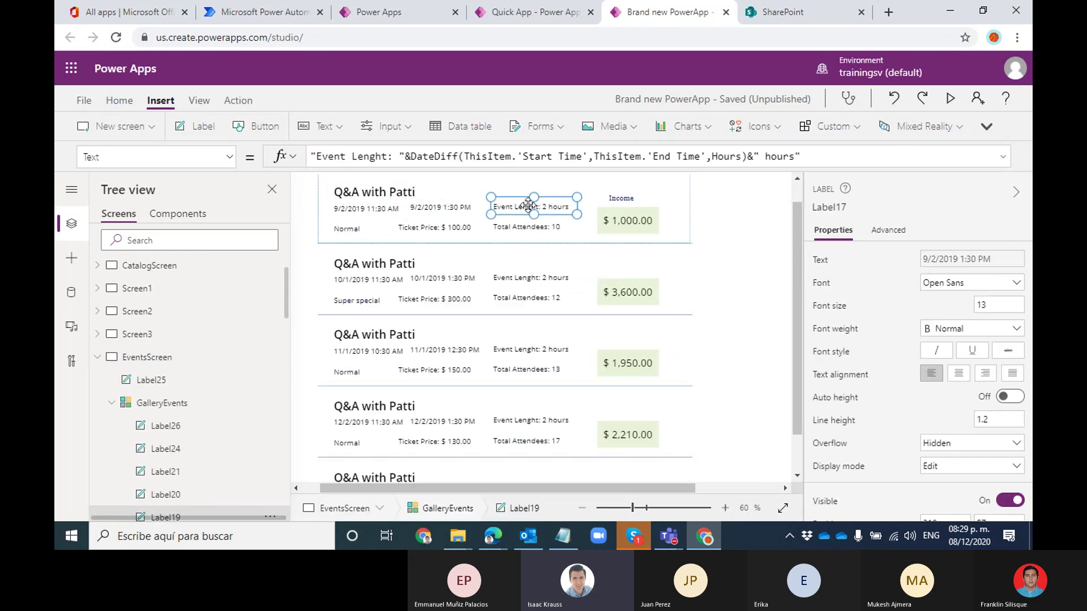
pyautogui.click(428, 197)
pyautogui.click(382, 209)
pyautogui.click(439, 208)
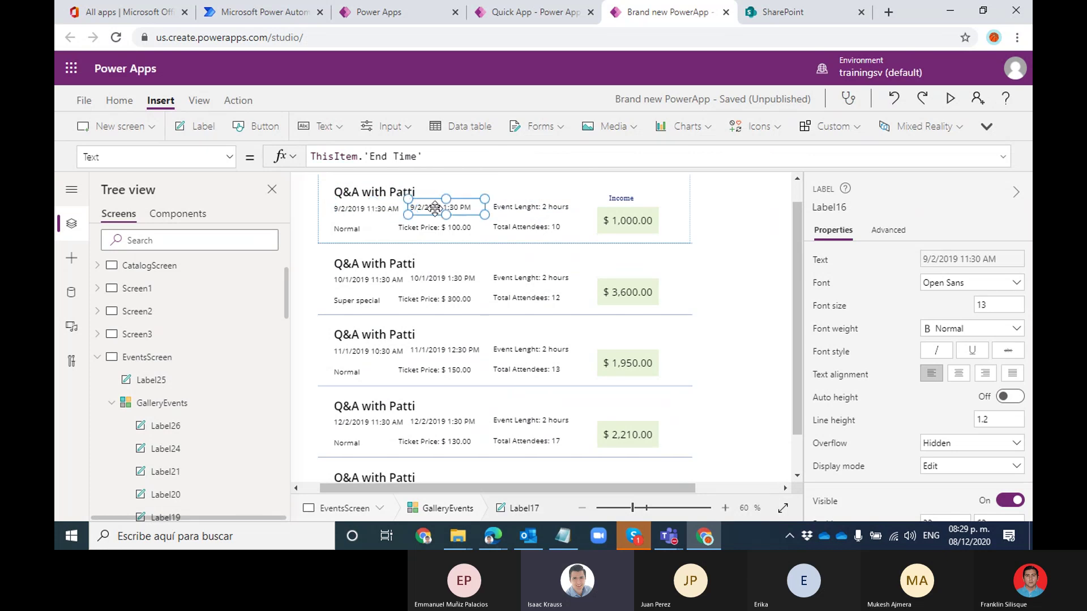
# Examine the ThisItem reference in the end time and start time label formulas of GalleryEvents, and collapse EventsScreen
pyautogui.doubleClick(341, 156)
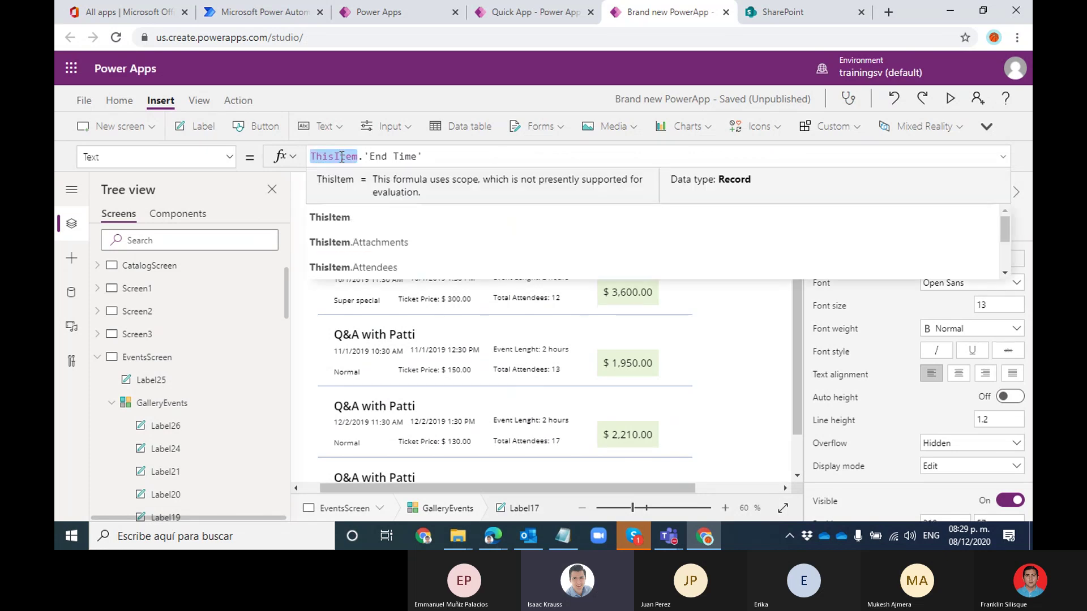
pyautogui.click(588, 302)
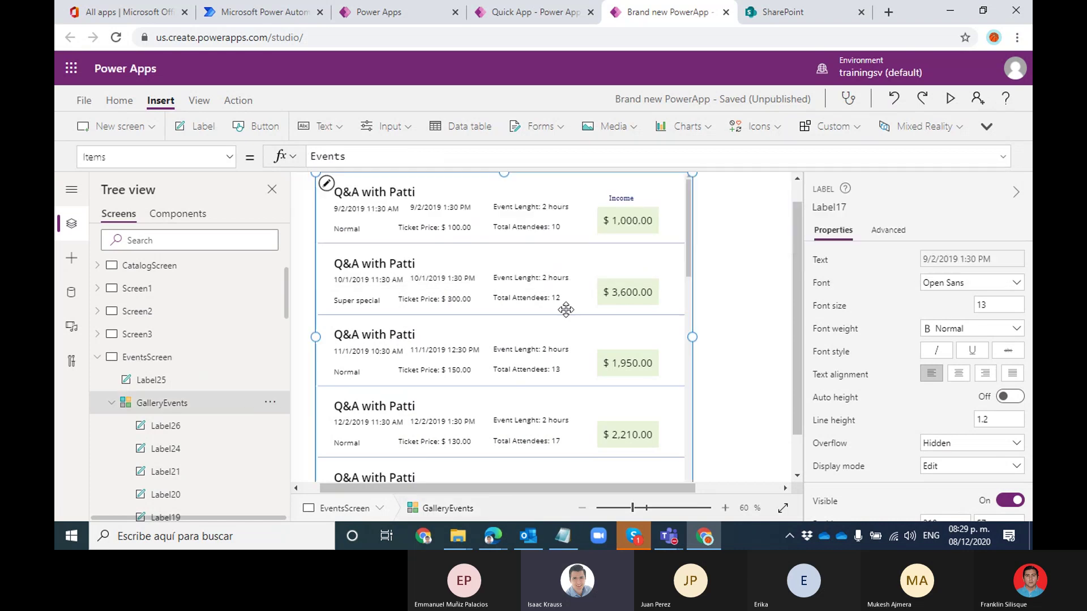
pyautogui.click(355, 211)
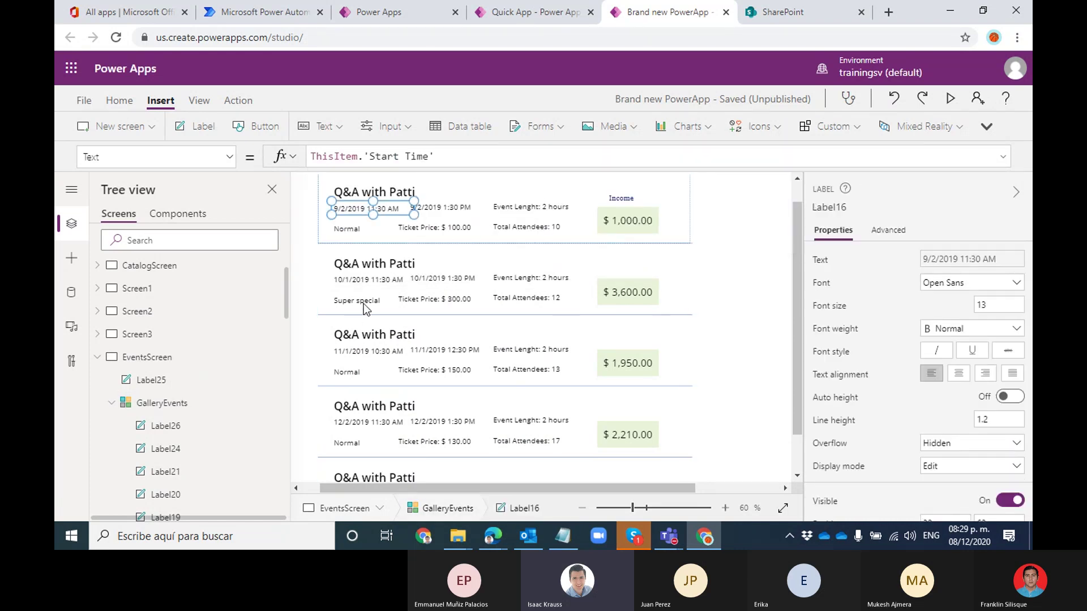
pyautogui.click(97, 357)
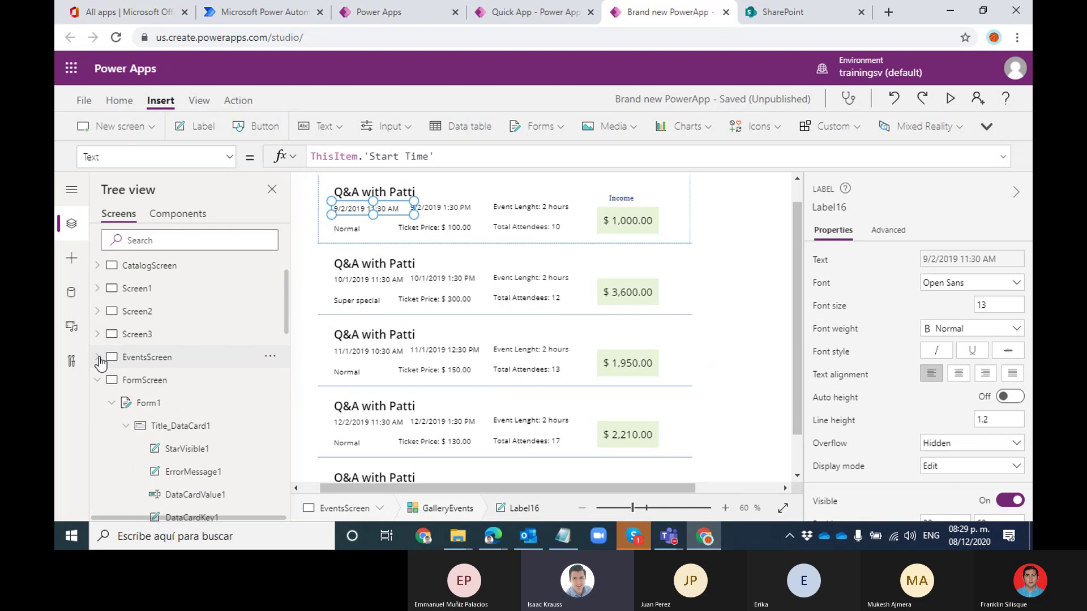
# Review Form1's Item formula, the Default formulas of the Title and Description inputs, and the ThisItem.Description formula of the Description card
pyautogui.click(145, 403)
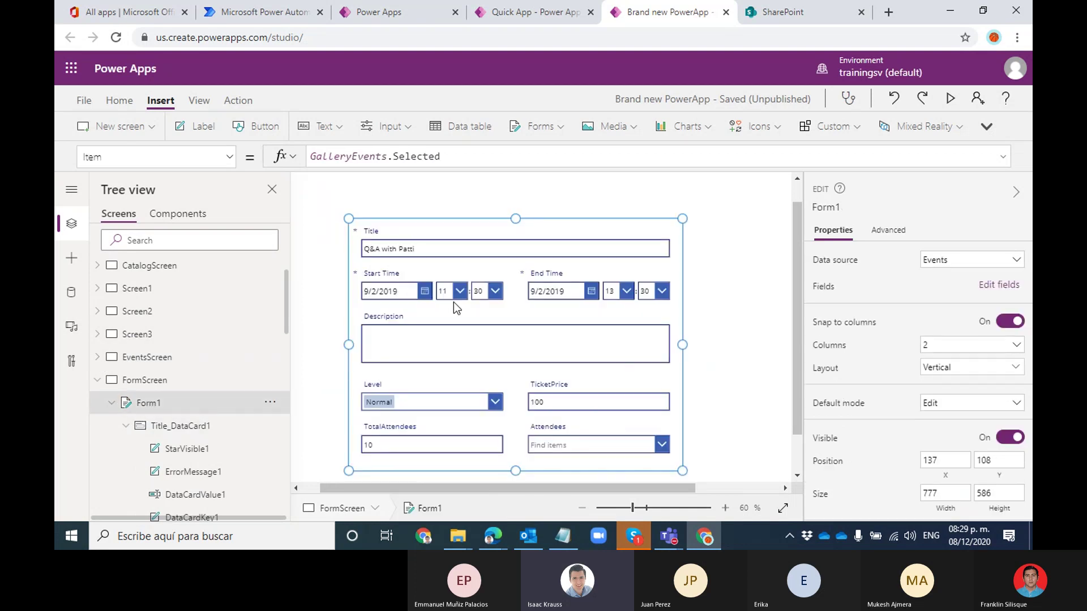
pyautogui.click(419, 252)
pyautogui.click(419, 252)
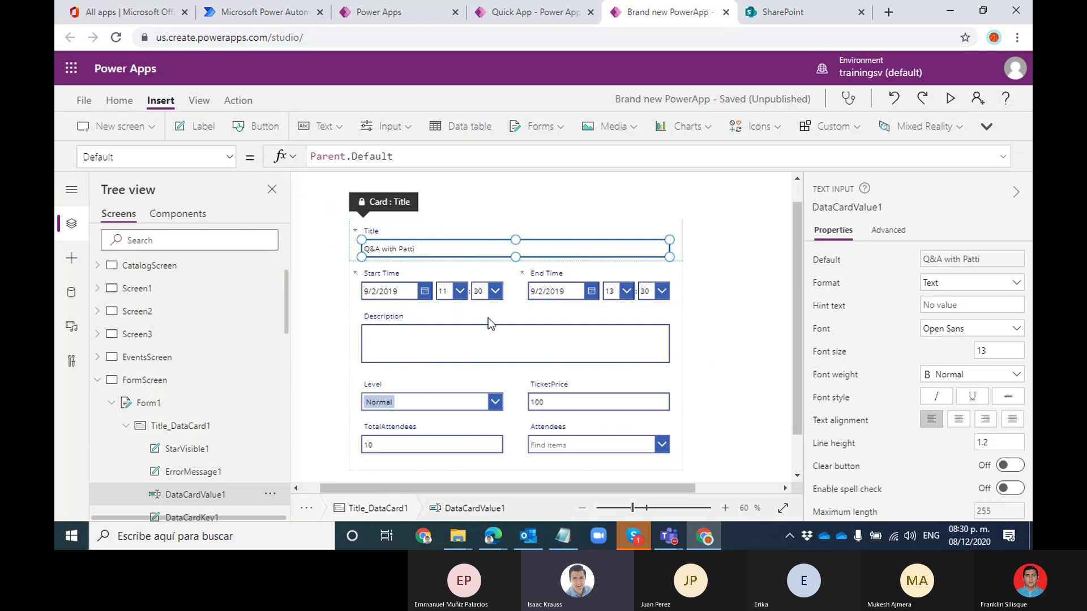
pyautogui.click(469, 328)
pyautogui.click(468, 332)
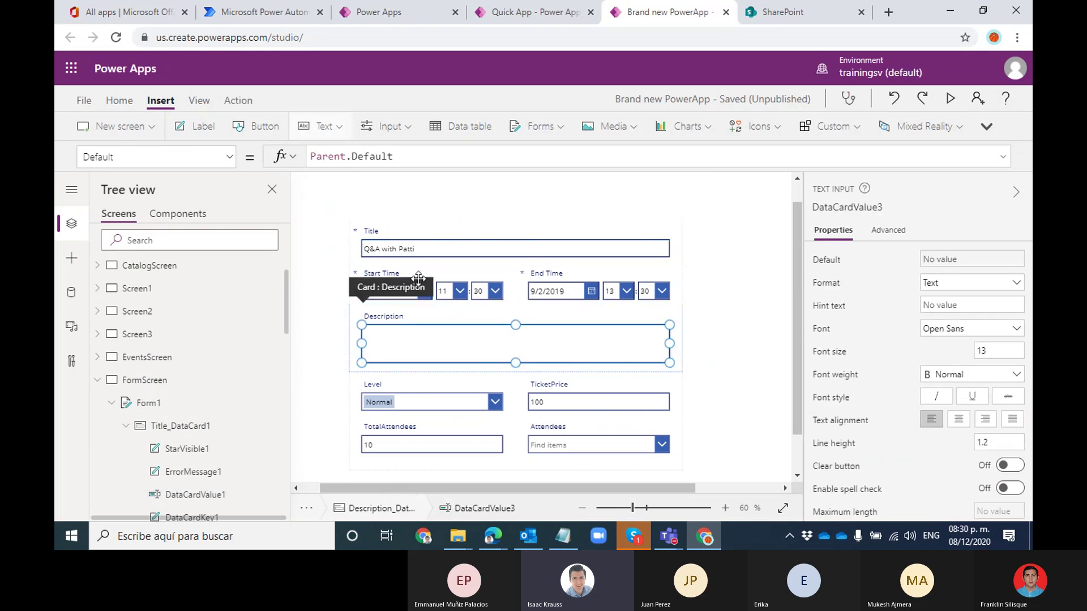
pyautogui.click(357, 306)
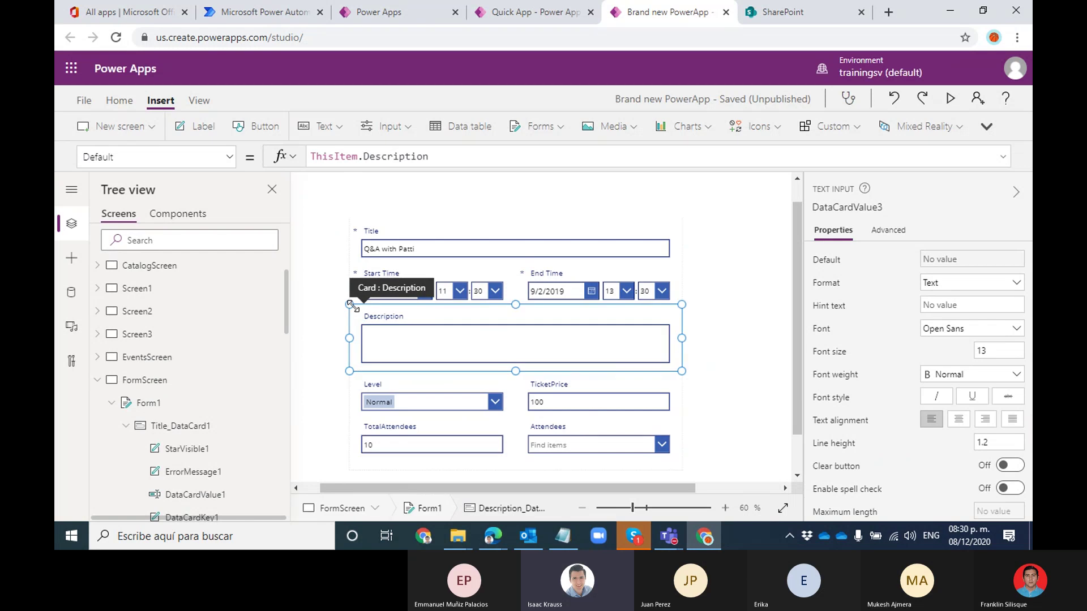
pyautogui.doubleClick(347, 156)
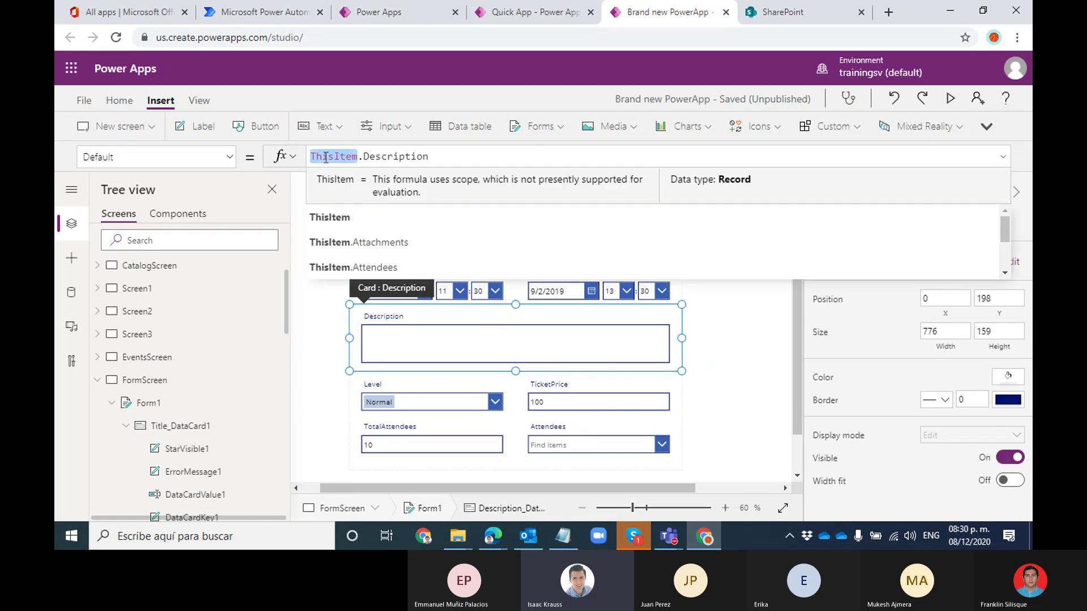
pyautogui.doubleClick(396, 156)
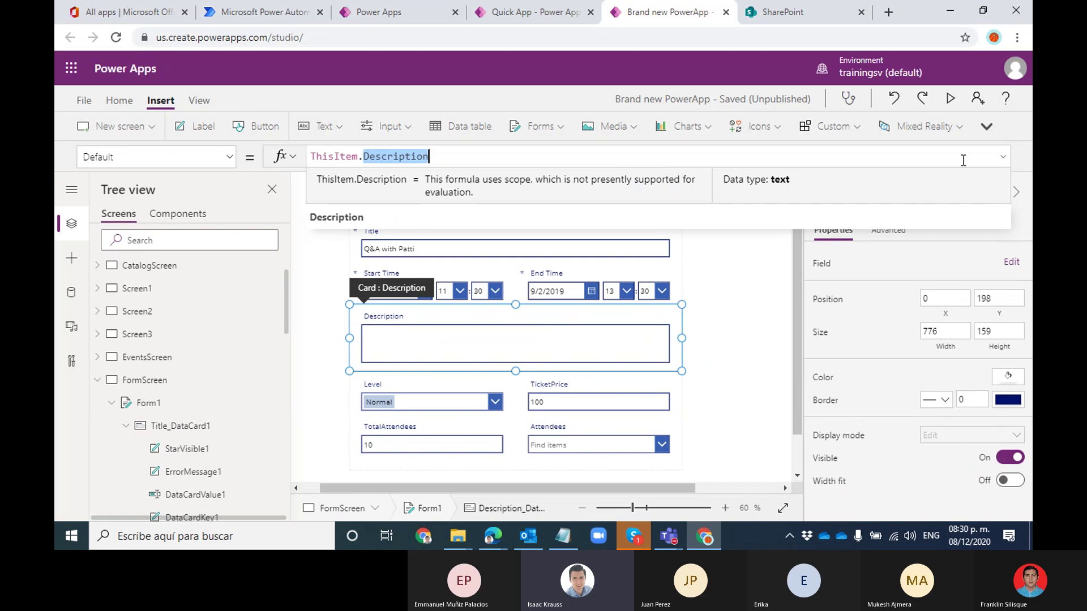
pyautogui.click(1015, 158)
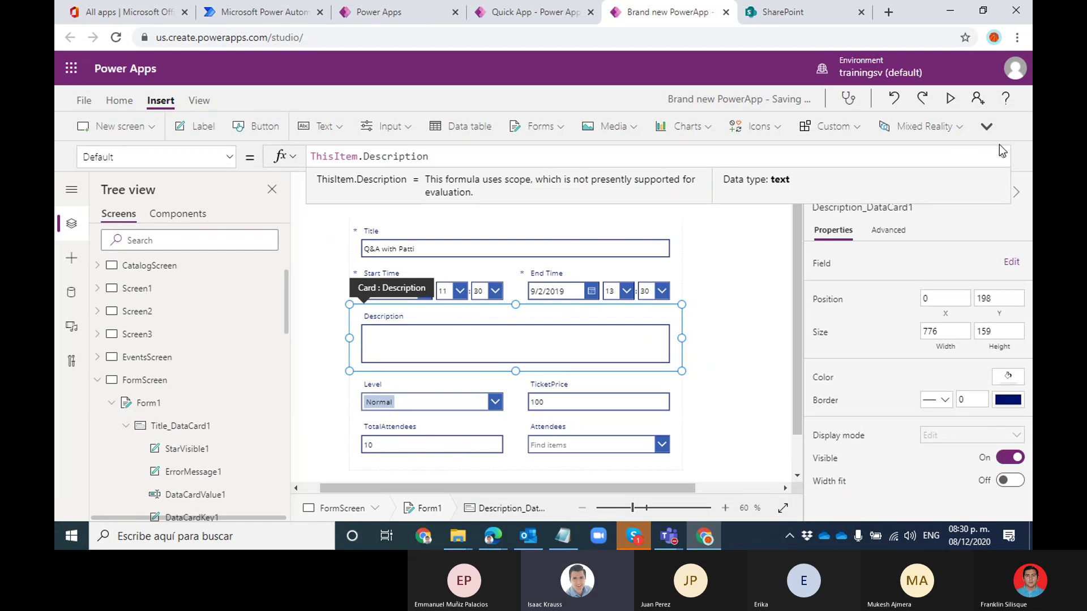
pyautogui.click(583, 508)
pyautogui.click(713, 373)
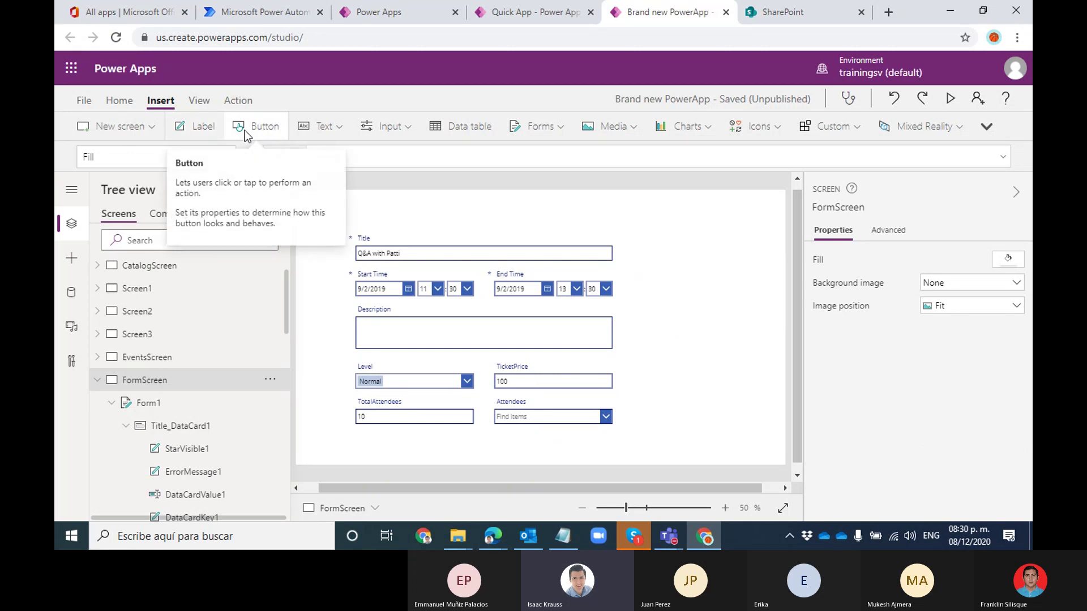
pyautogui.click(276, 135)
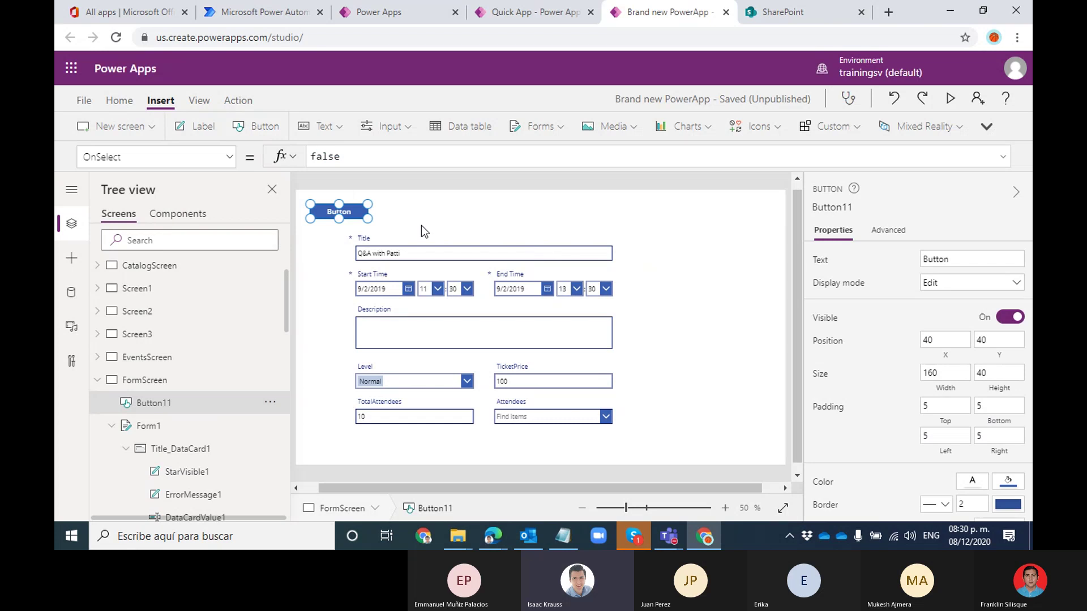
pyautogui.press('Delete')
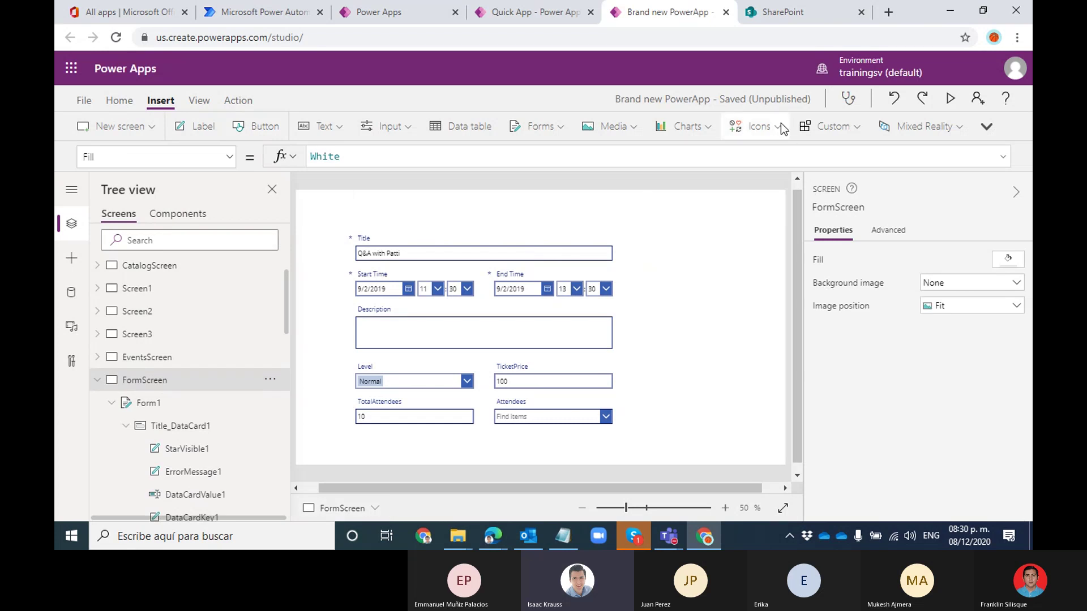
# Insert a Save icon on FormScreen and place it just above the form's upper-right corner, at about X 818, Y 44
pyautogui.click(593, 233)
pyautogui.click(688, 219)
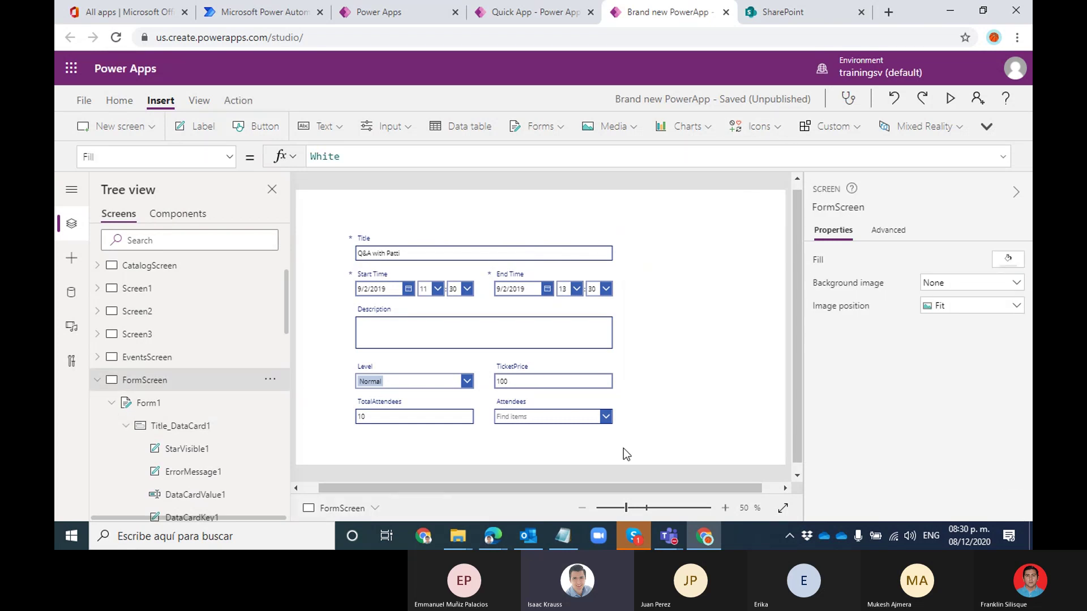
pyautogui.click(775, 126)
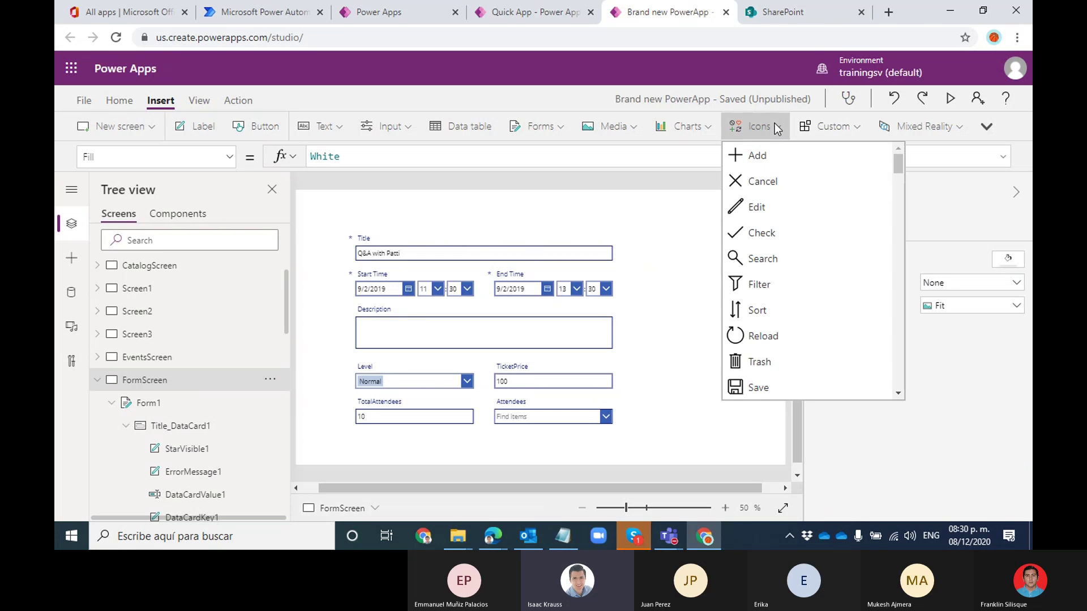
pyautogui.scroll(-1, 898, 164)
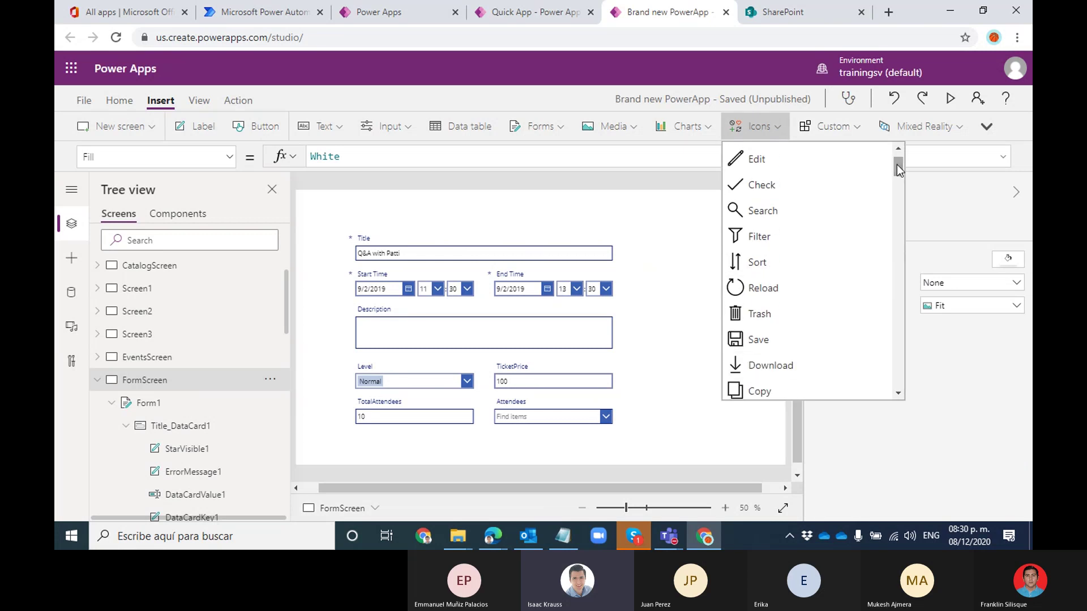
pyautogui.click(765, 341)
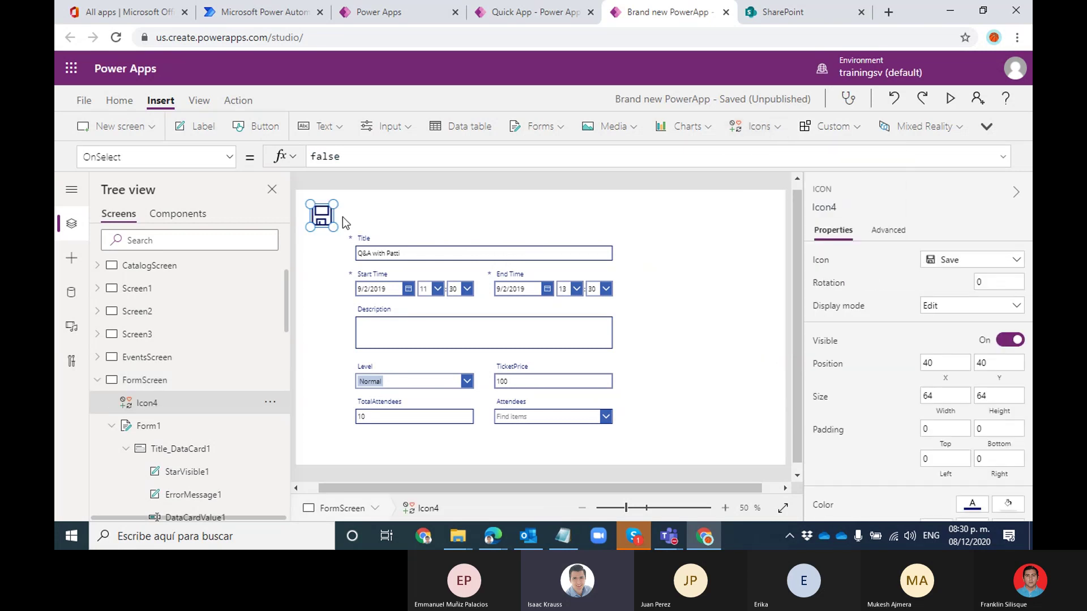
pyautogui.moveTo(323, 214); pyautogui.dragTo(599, 216)
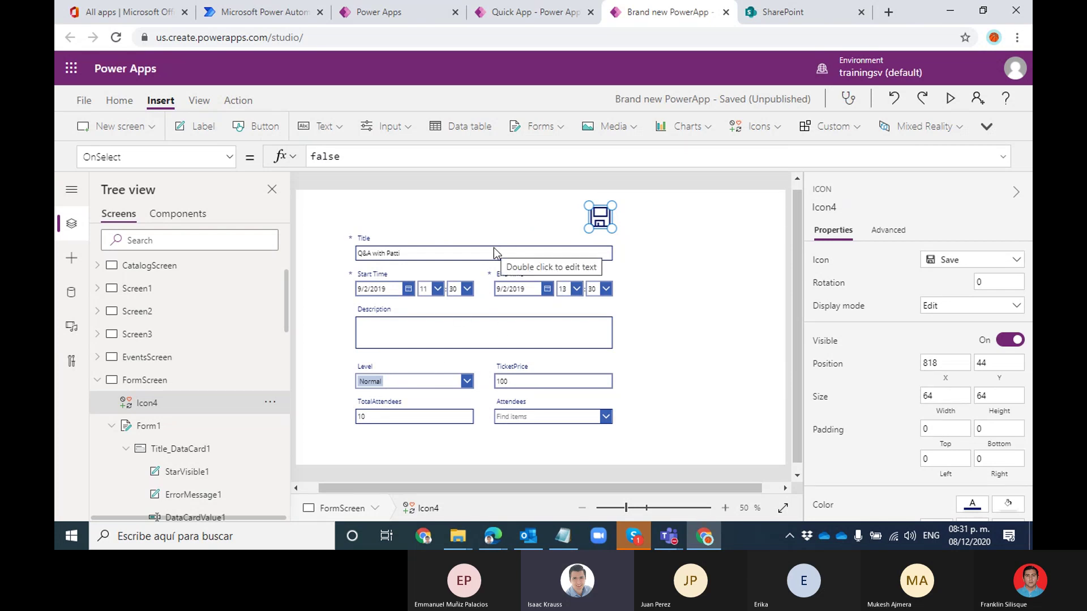
# Rename the edit form Form1 on FormScreen to EventForm
pyautogui.scroll(-1, 286, 311)
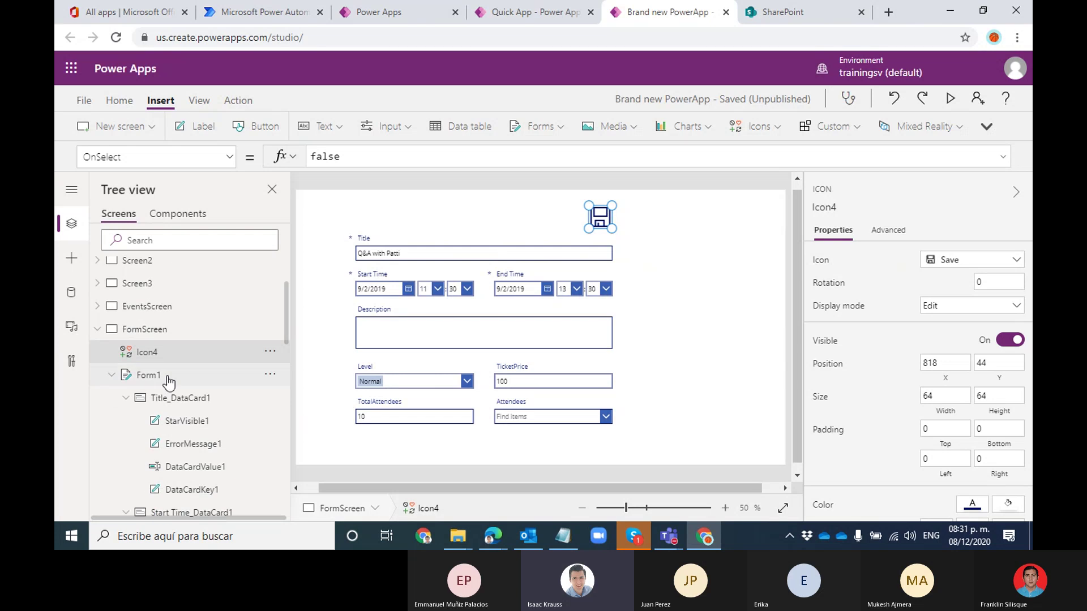
pyautogui.click(138, 378)
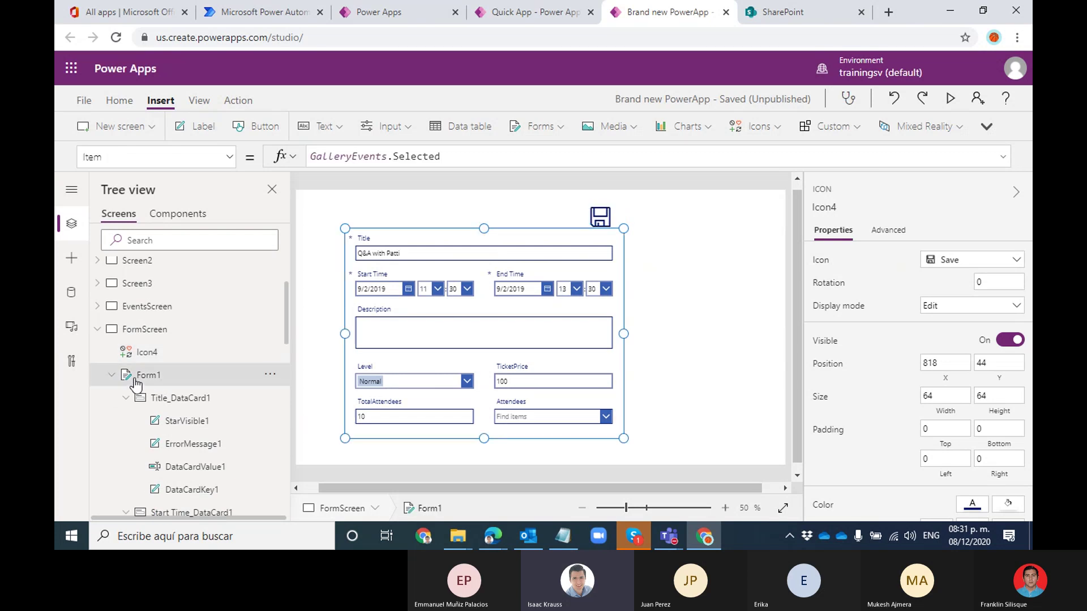
pyautogui.click(270, 377)
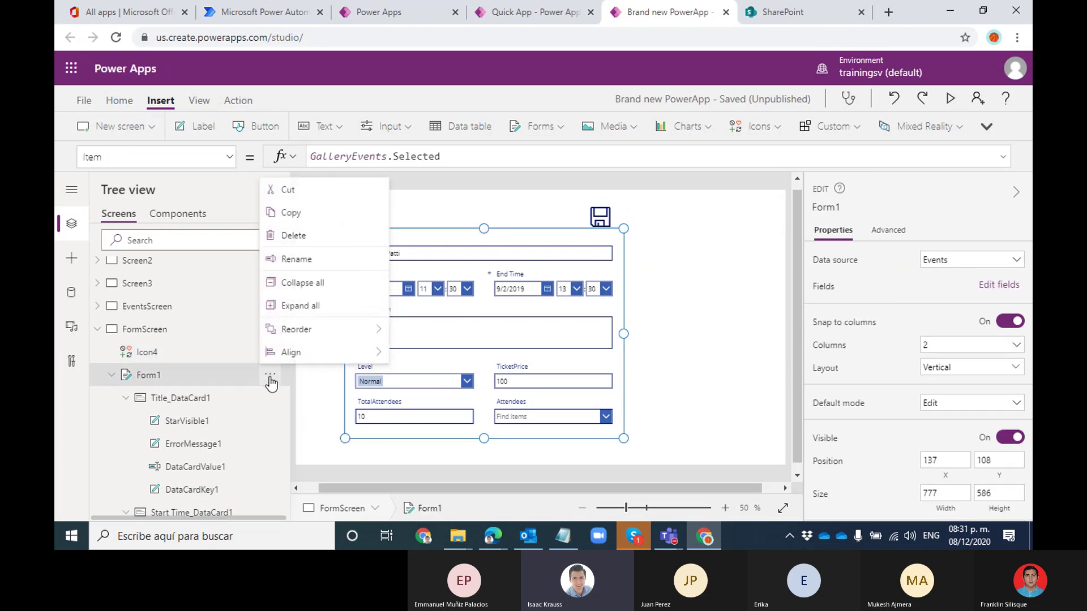
pyautogui.click(311, 259)
pyautogui.press('End')
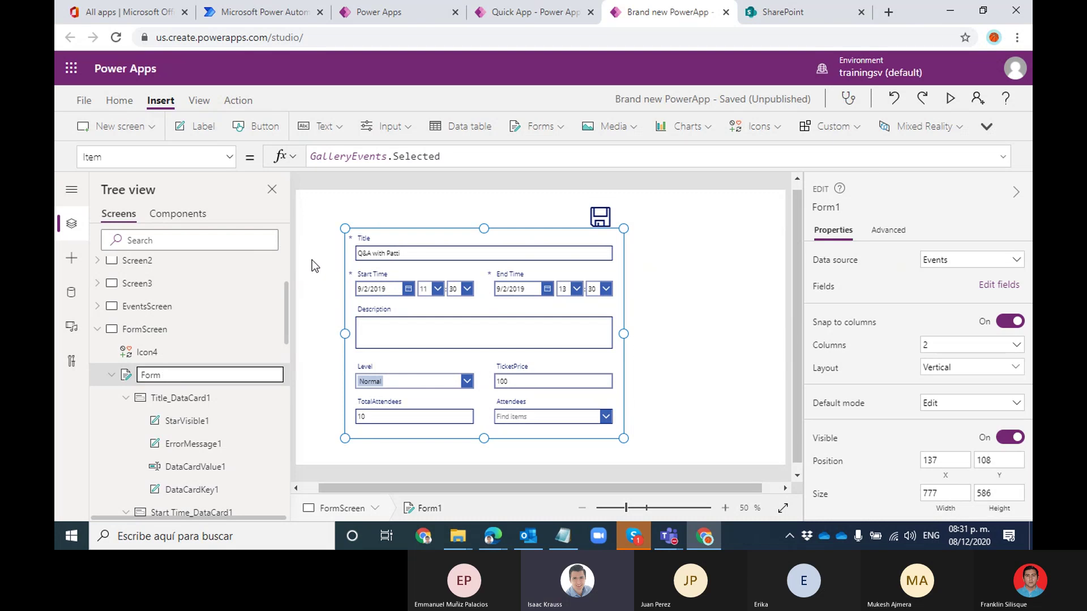
pyautogui.write('Event')
pyautogui.press('Escape')
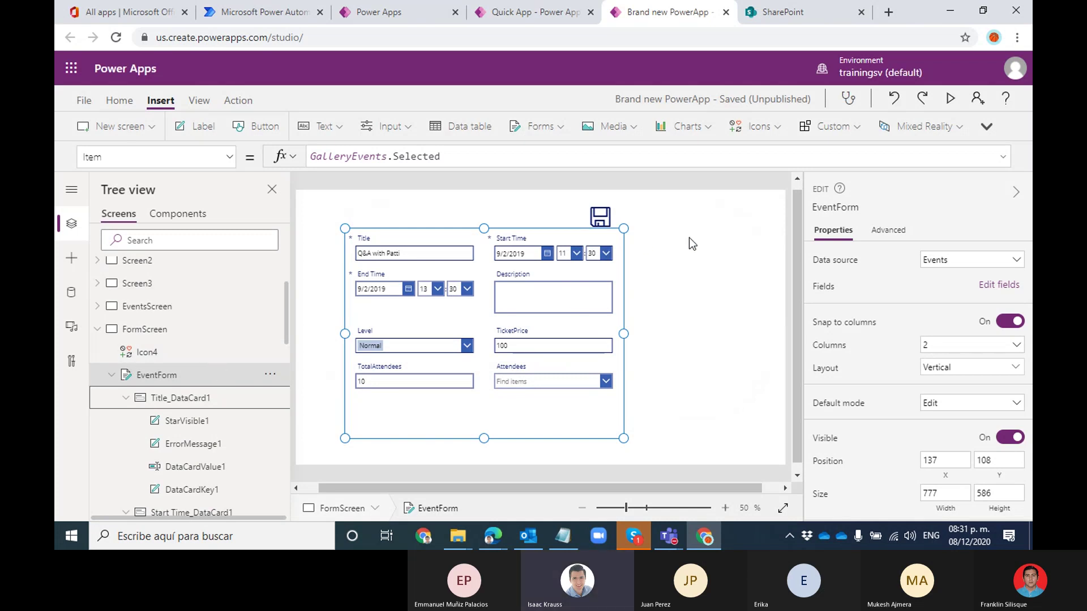
# Inspect the OnSelect formula of the Save icon above the form, and deselect the icon
pyautogui.click(600, 216)
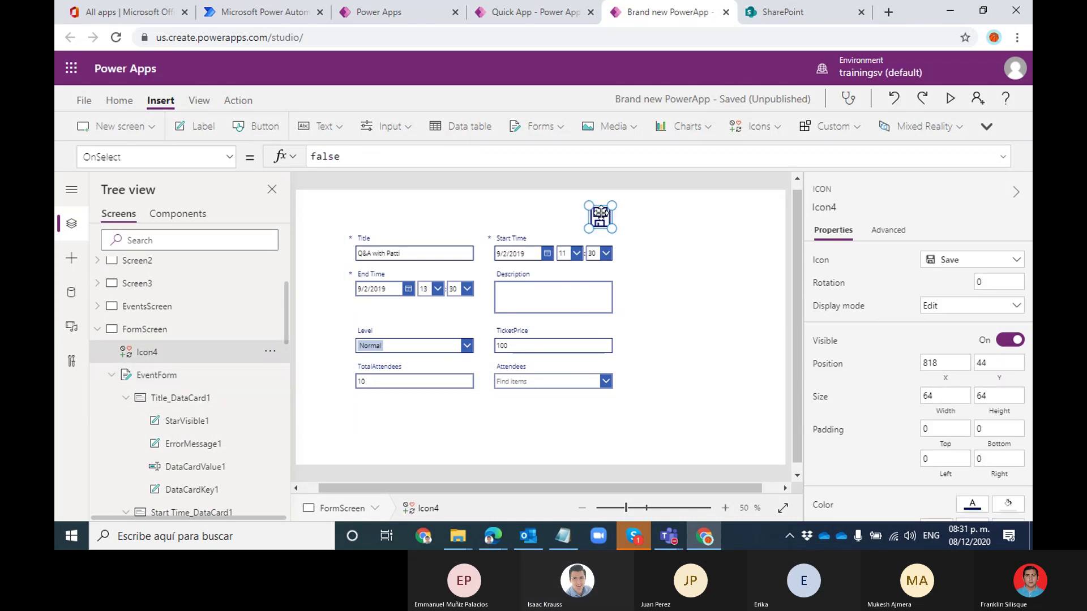
pyautogui.click(367, 150)
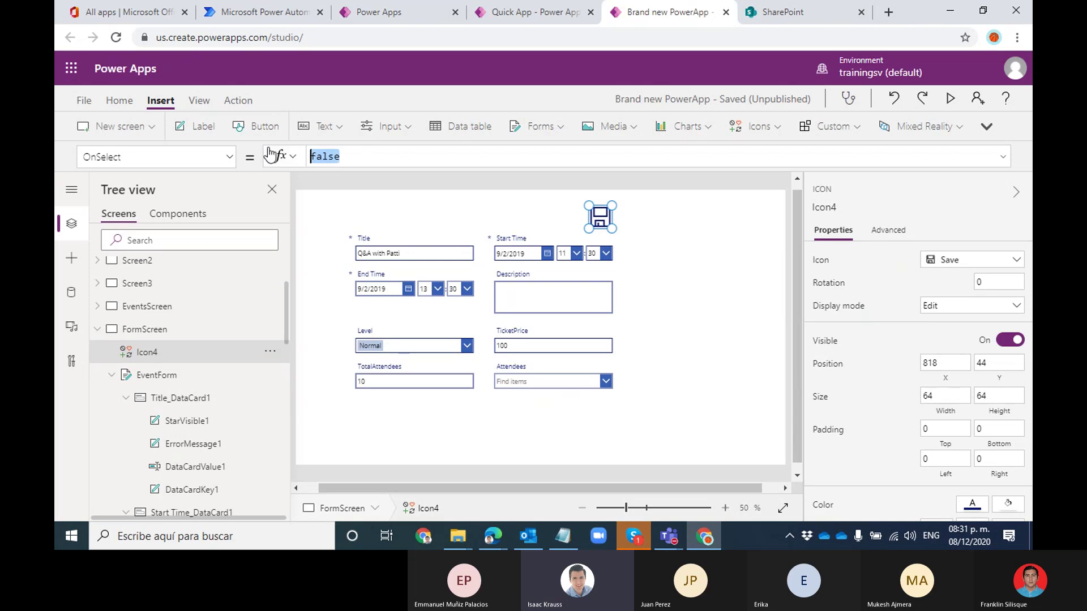
pyautogui.click(643, 232)
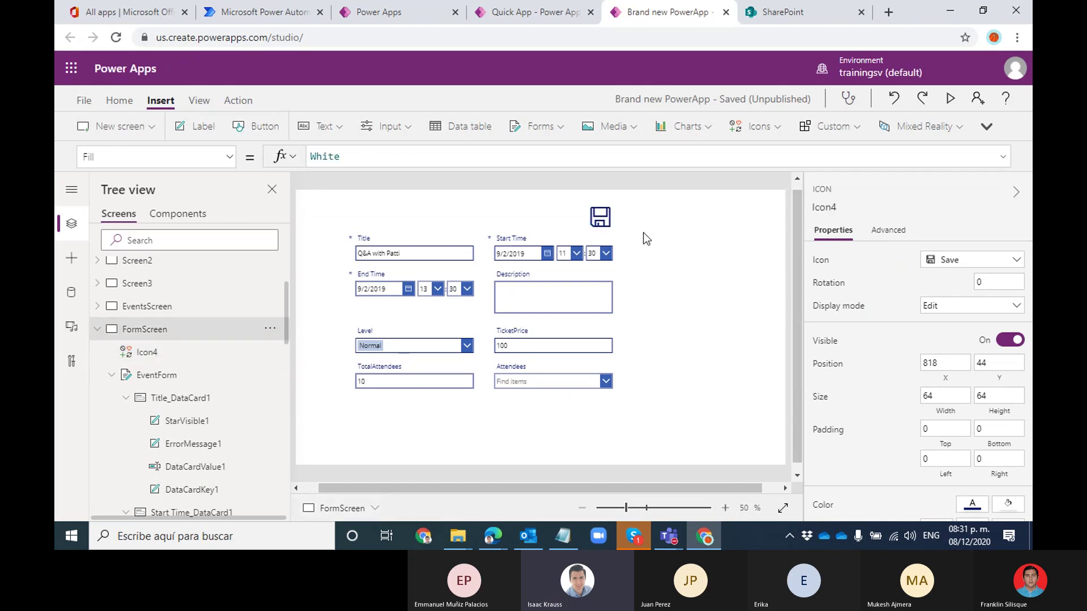
# Set the save icon's OnSelect formula to SubmitForm(EventForm)
pyautogui.click(607, 219)
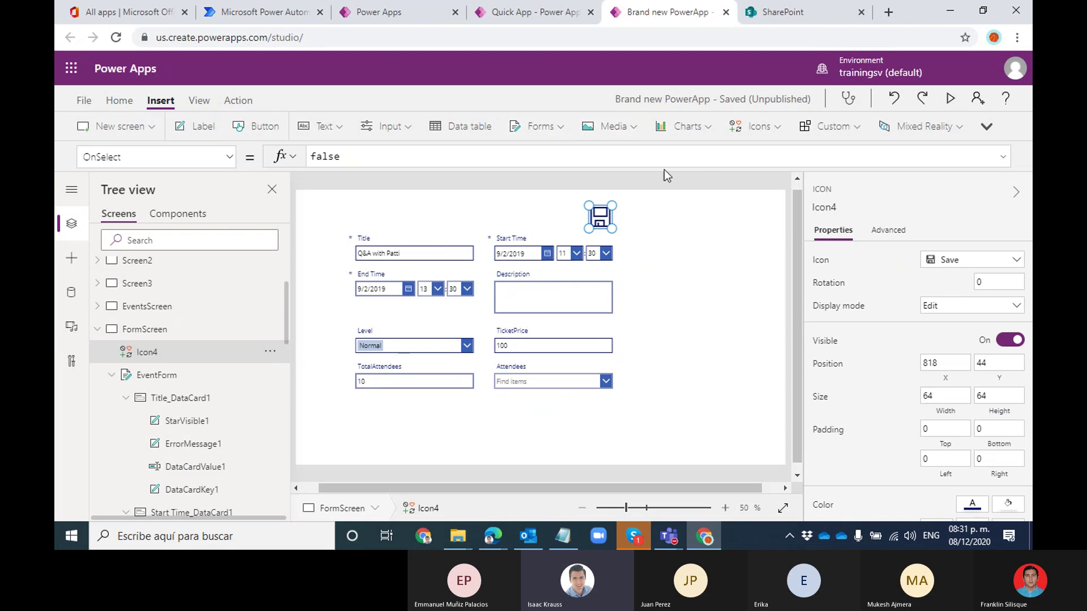
pyautogui.click(229, 157)
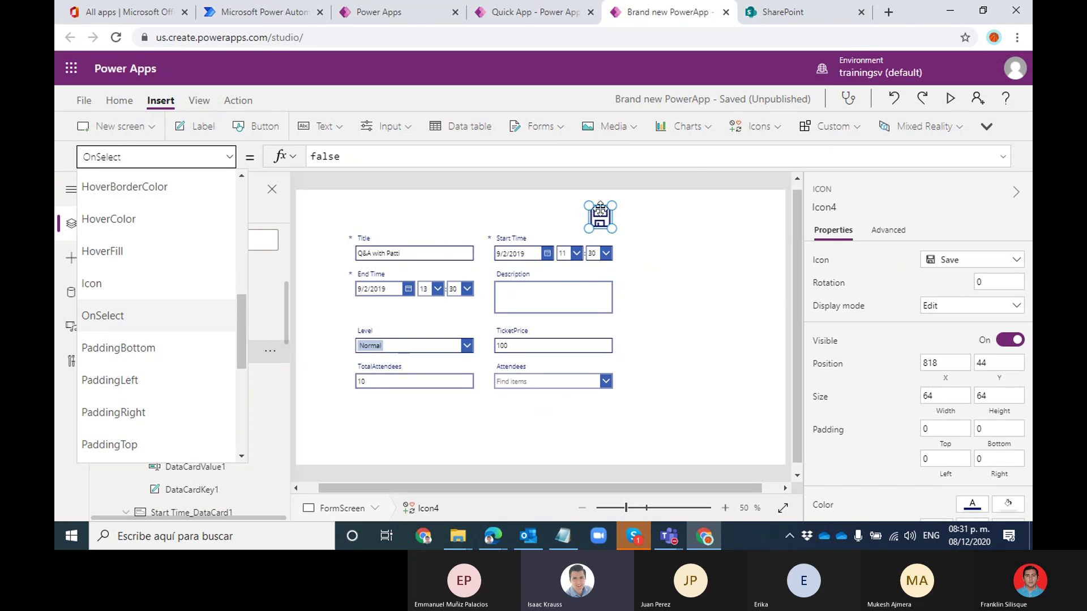
pyautogui.click(174, 316)
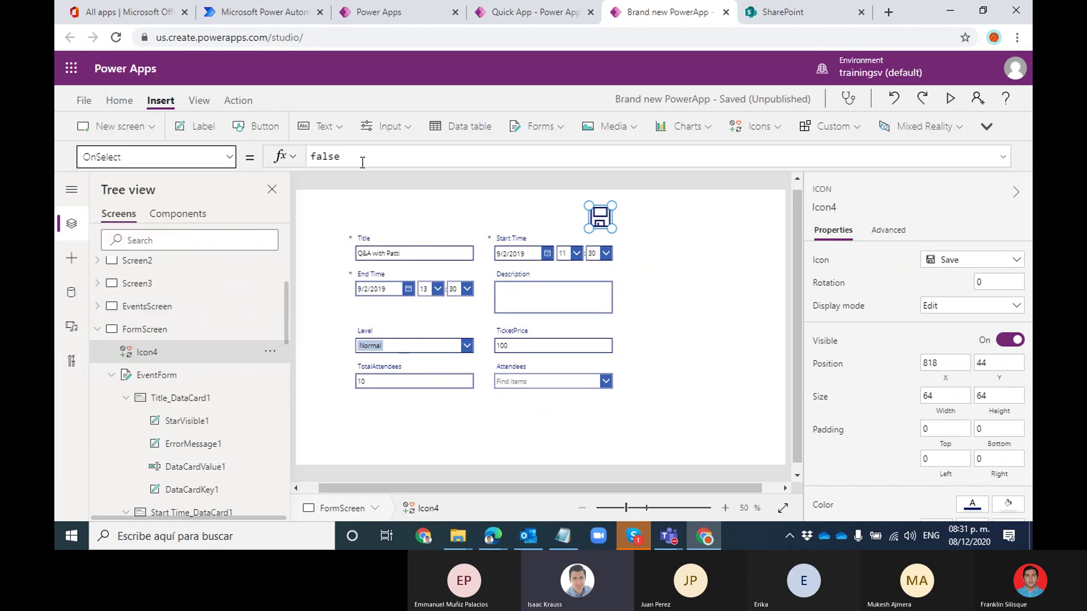
pyautogui.doubleClick(338, 156)
pyautogui.write('Su')
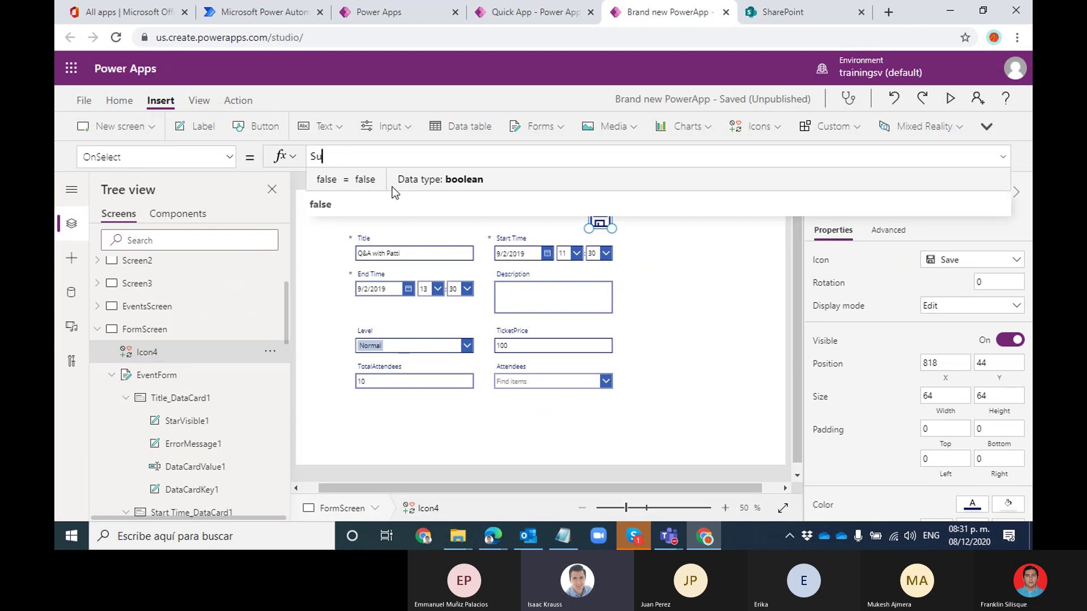
pyautogui.write('b')
pyautogui.click(388, 187)
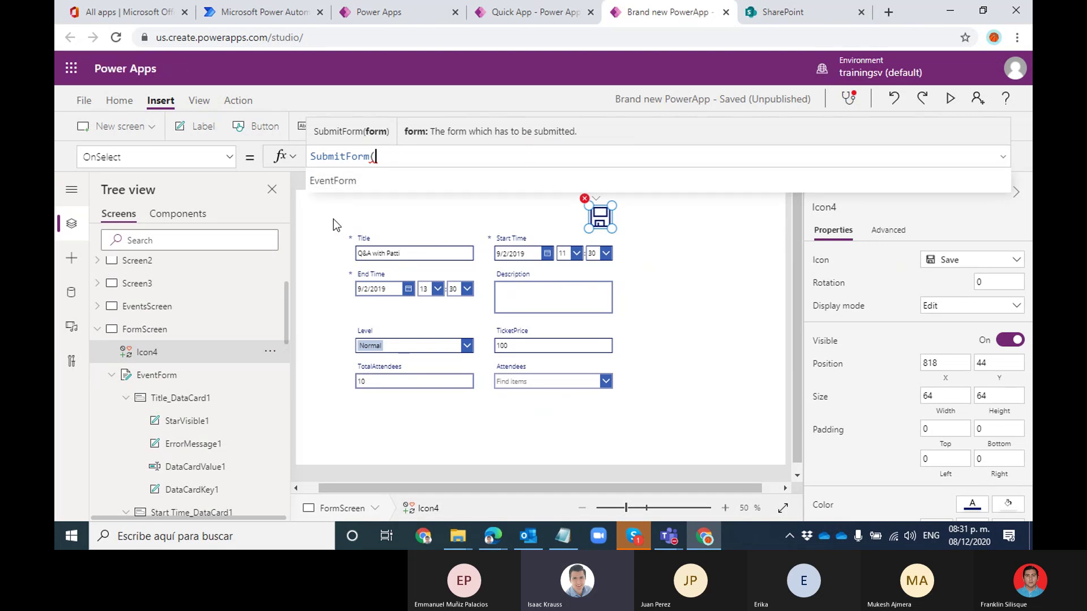
pyautogui.click(333, 180)
pyautogui.click(346, 187)
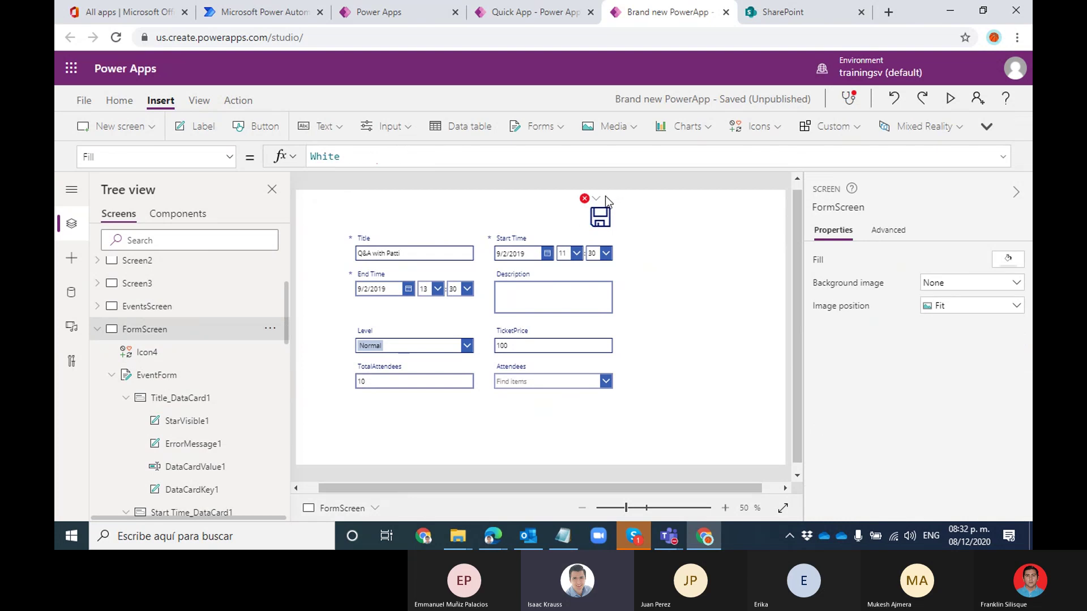
pyautogui.click(600, 215)
pyautogui.click(501, 155)
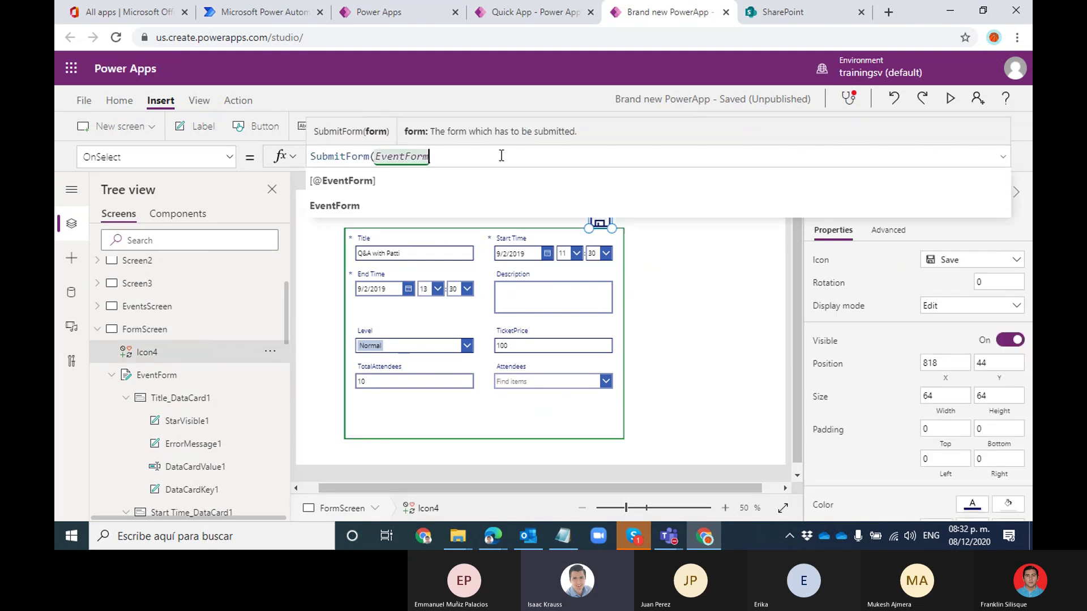
pyautogui.write(')')
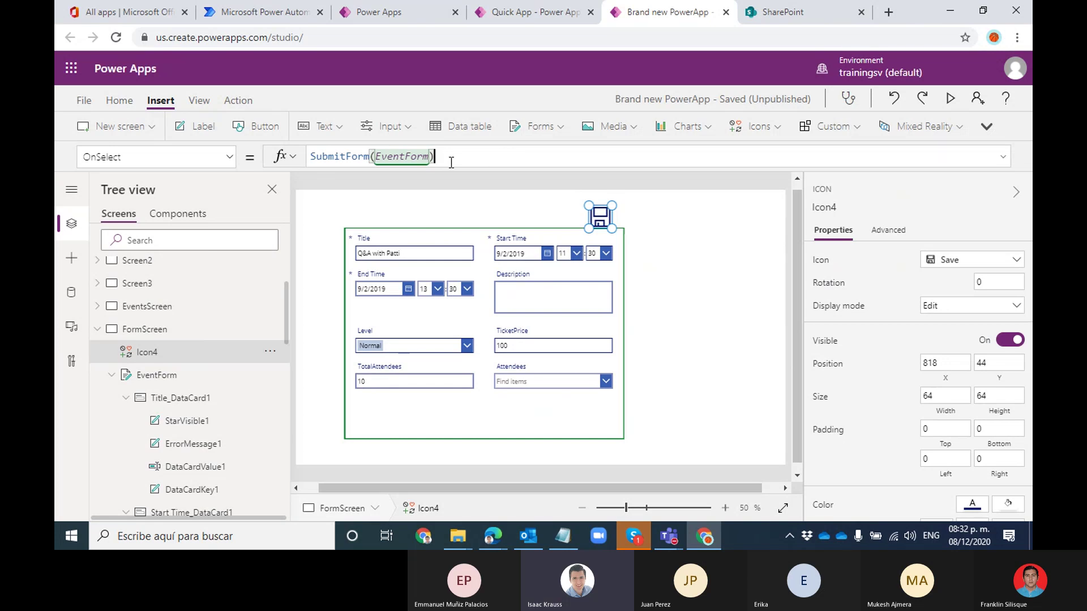
# Shift the save icon to about X 838 and add a Cancel icon above the Title field at about X 156, Y 44
pyautogui.moveTo(592, 214); pyautogui.dragTo(596, 215)
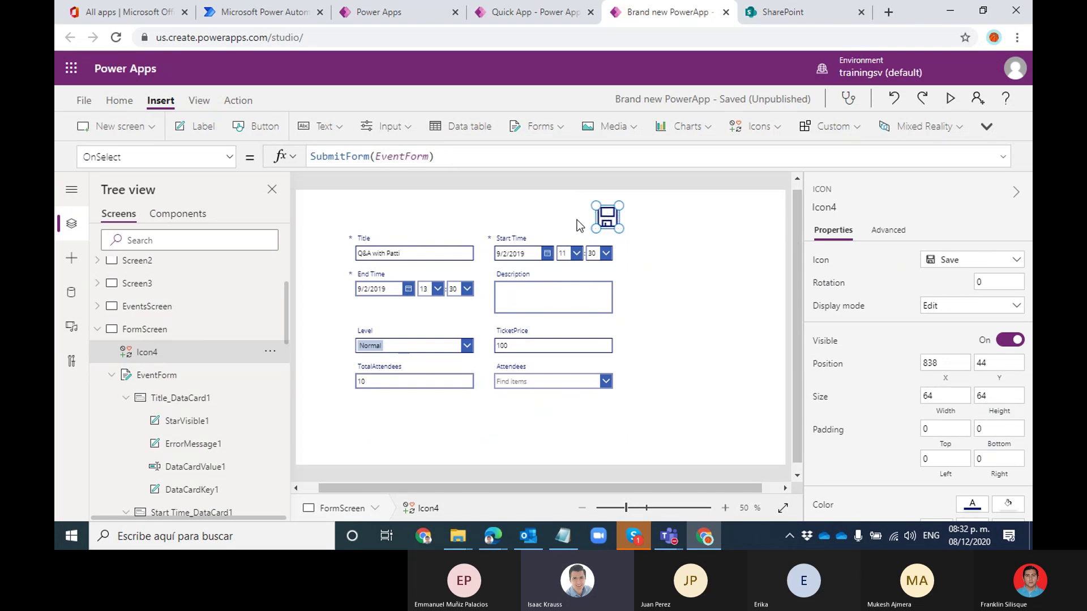
pyautogui.click(689, 265)
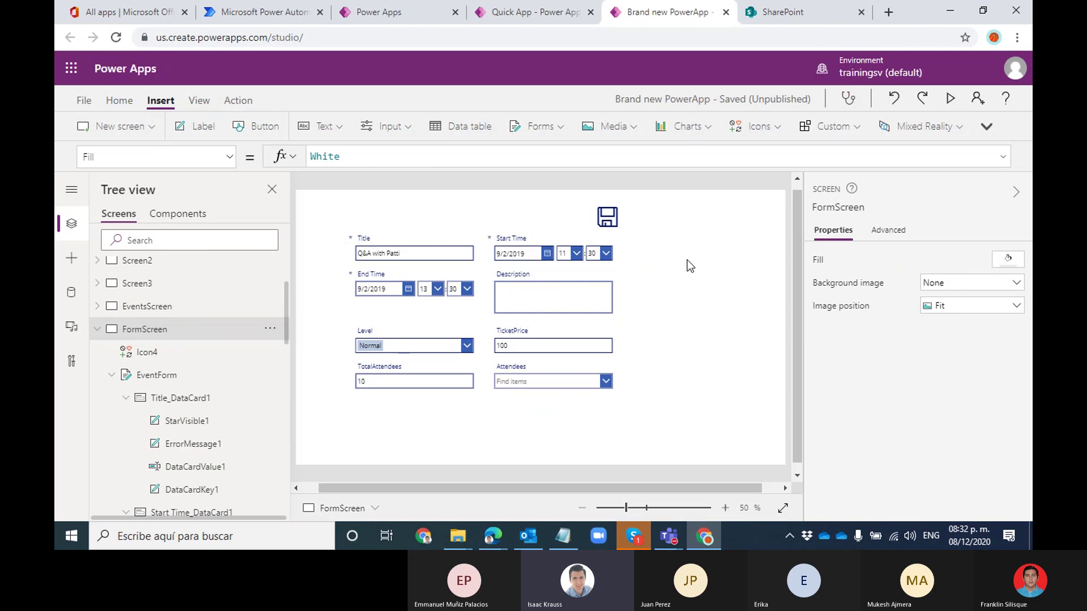
pyautogui.click(753, 129)
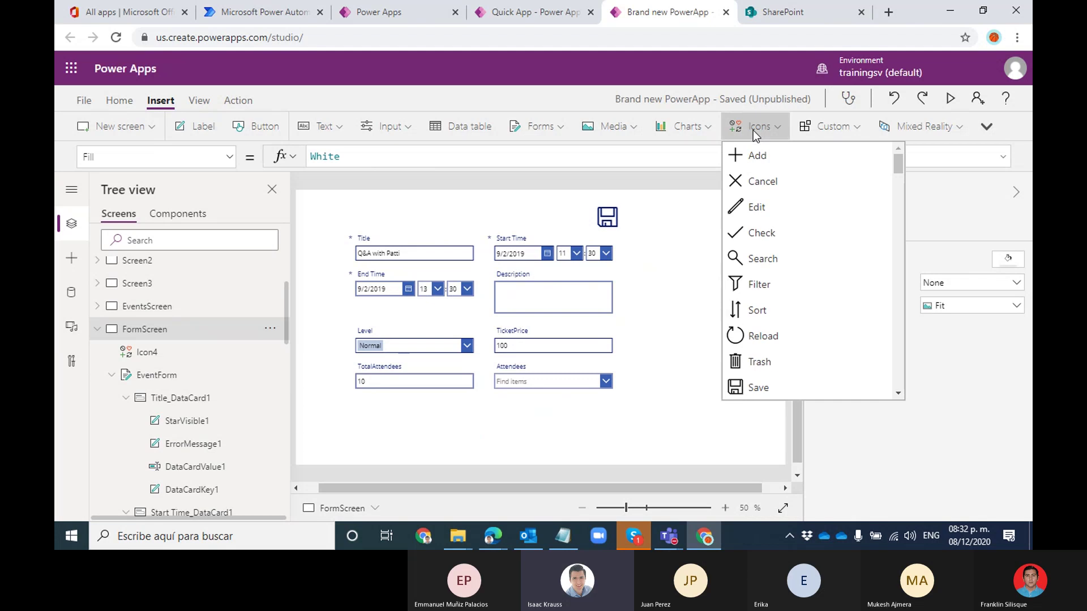
pyautogui.click(762, 185)
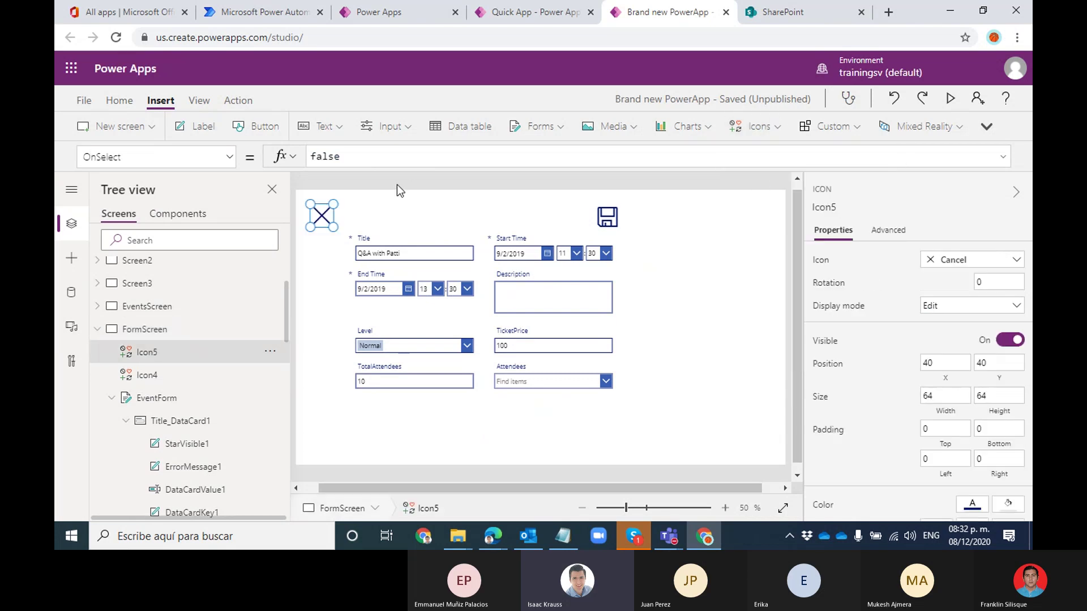
pyautogui.moveTo(318, 210); pyautogui.dragTo(360, 212)
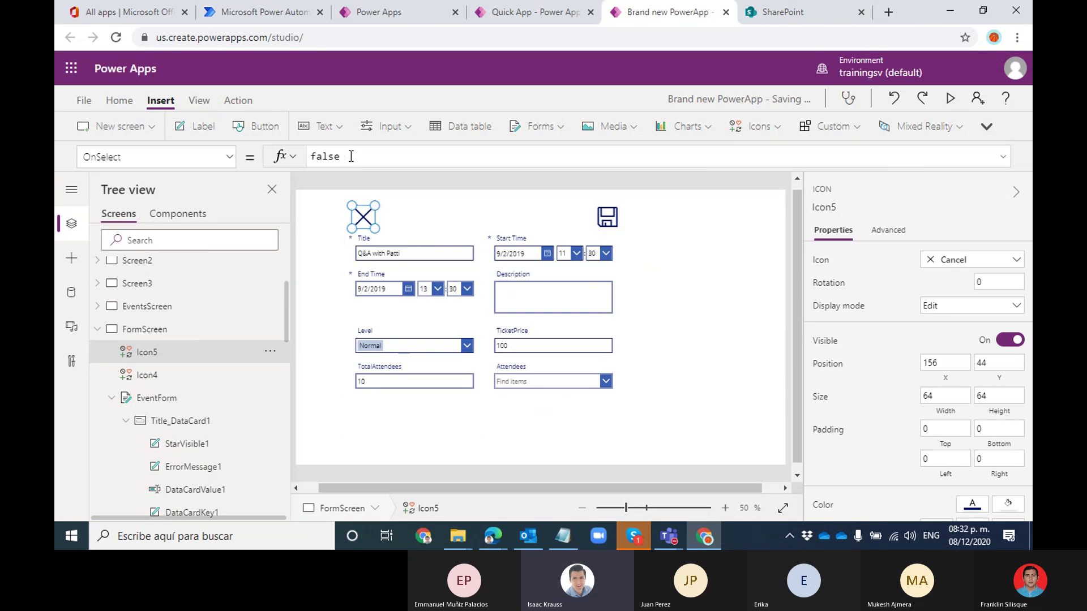
pyautogui.click(636, 259)
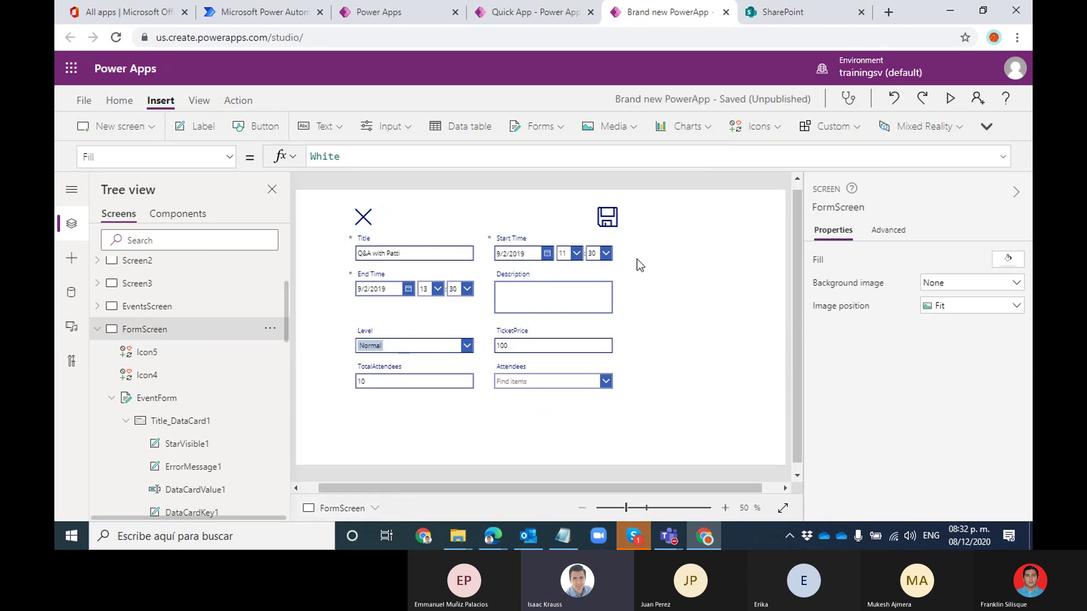
# Clear the default formula from the Cancel icon's OnSelect property
pyautogui.click(364, 218)
pyautogui.doubleClick(356, 157)
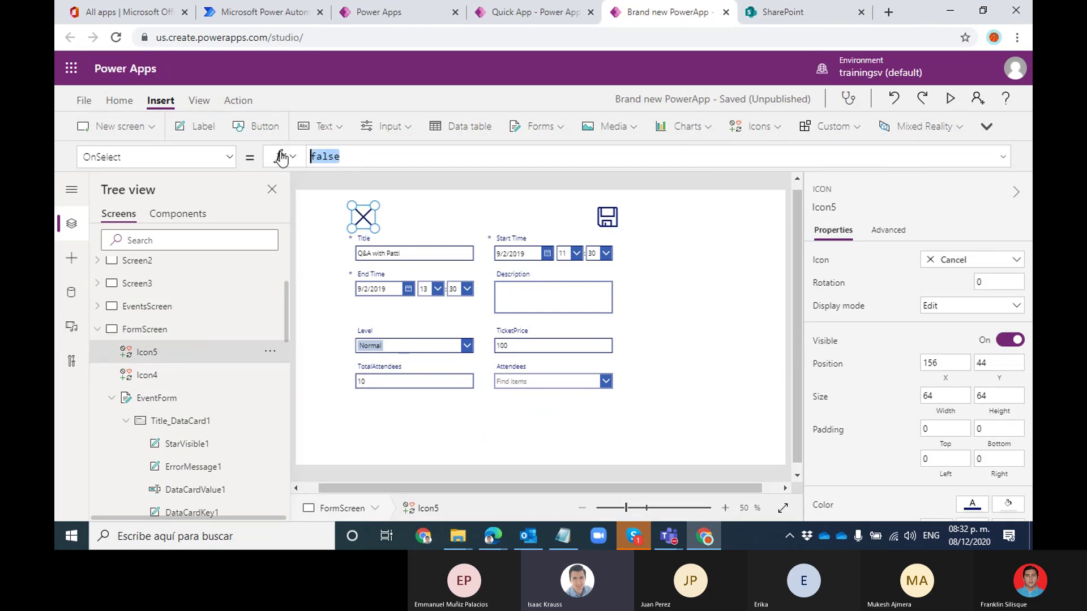
pyautogui.write('N')
pyautogui.press('BackSpace')
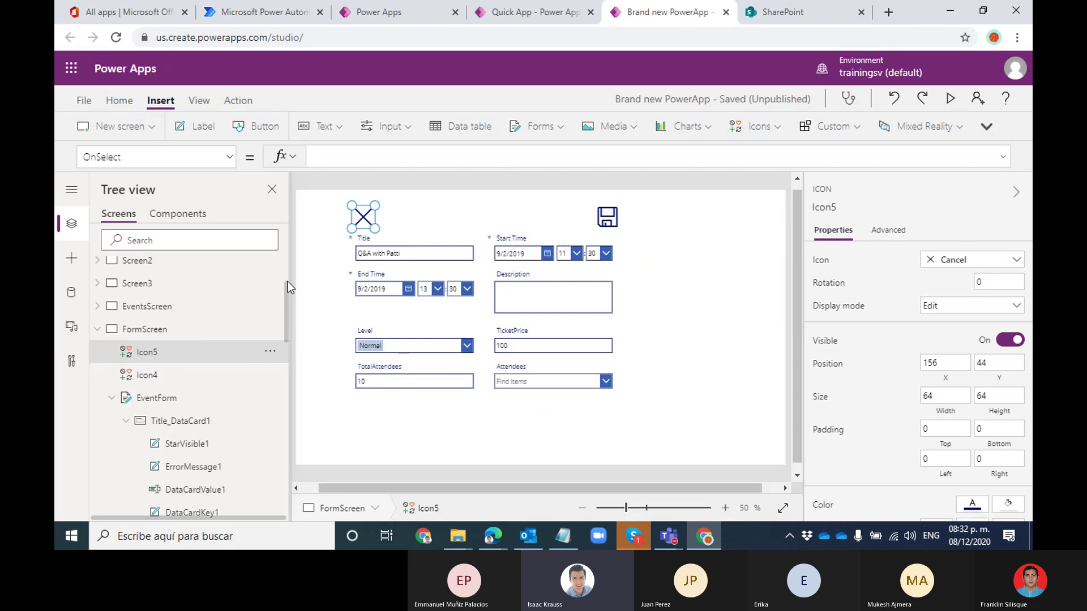
# Look through the app's screens from HomeScreen to EventsScreen to identify the navigation target, and return to FormScreen
pyautogui.moveTo(287, 287); pyautogui.dragTo(287, 252)
pyautogui.click(240, 278)
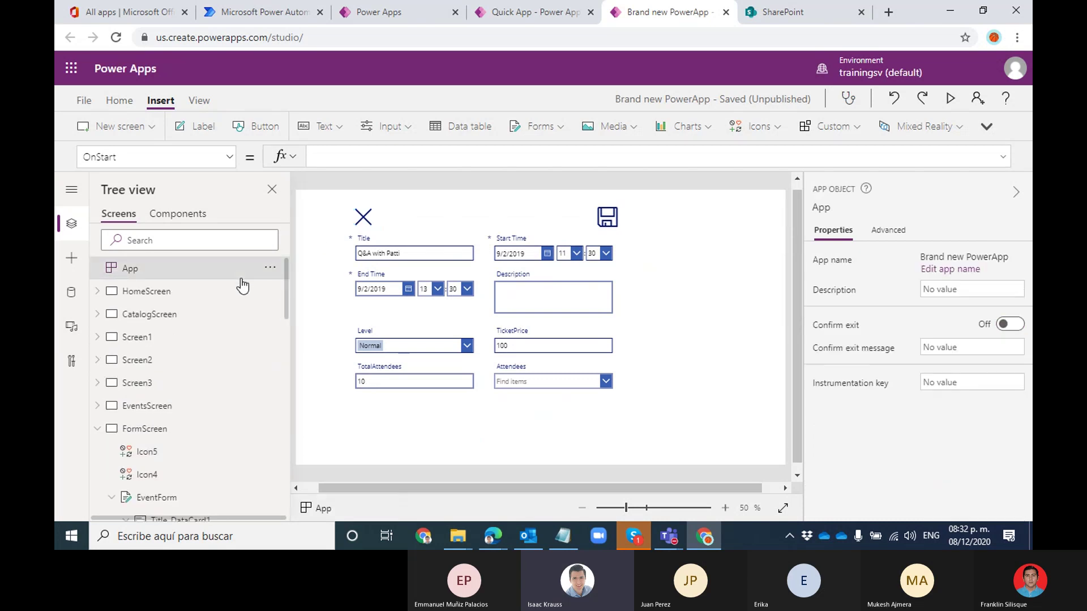
pyautogui.click(233, 291)
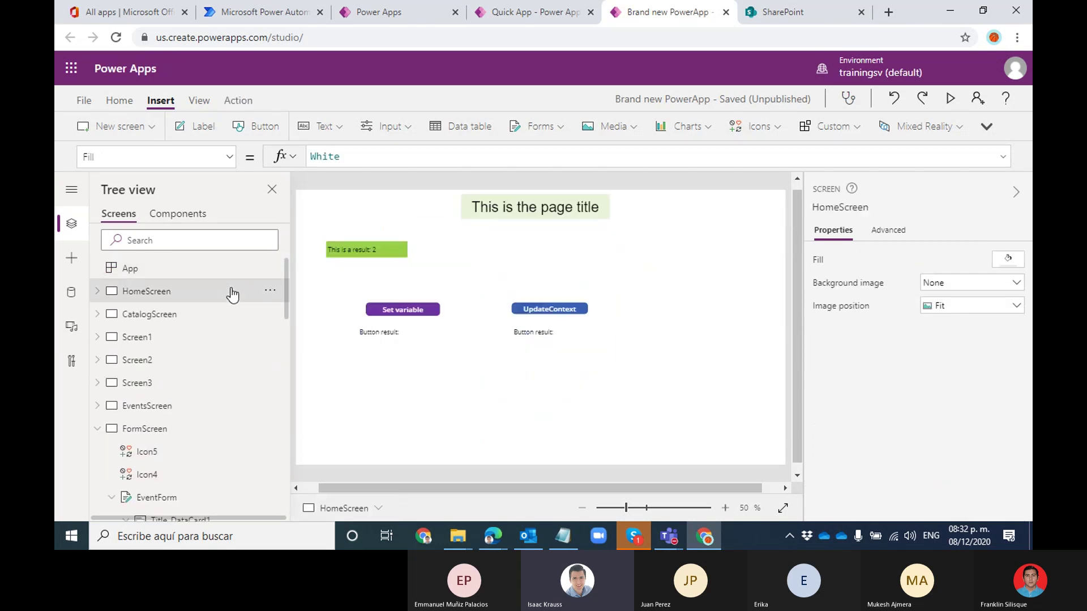
pyautogui.click(186, 313)
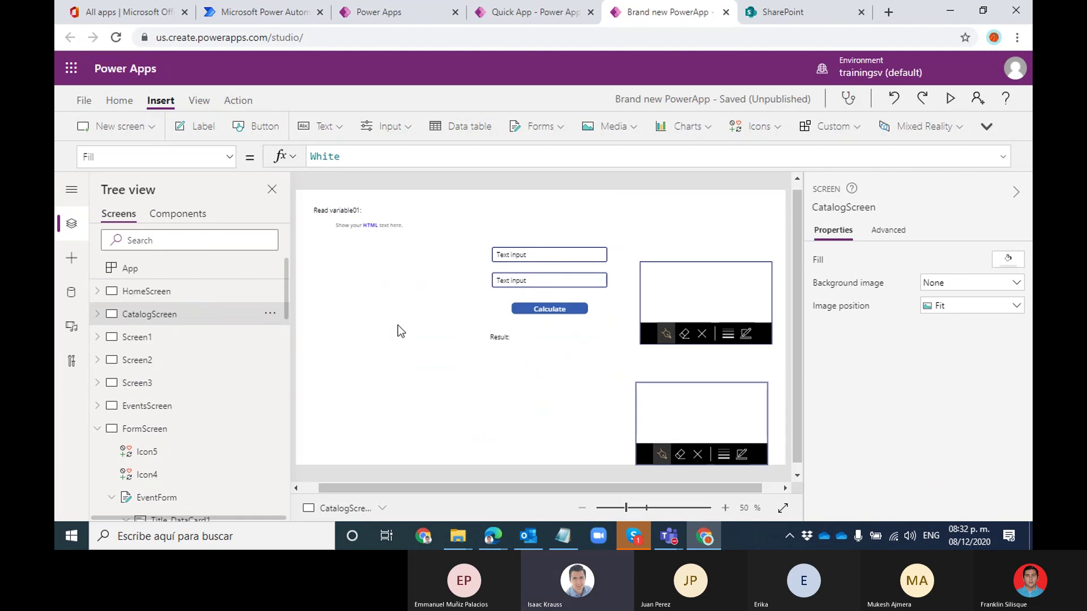
pyautogui.click(169, 384)
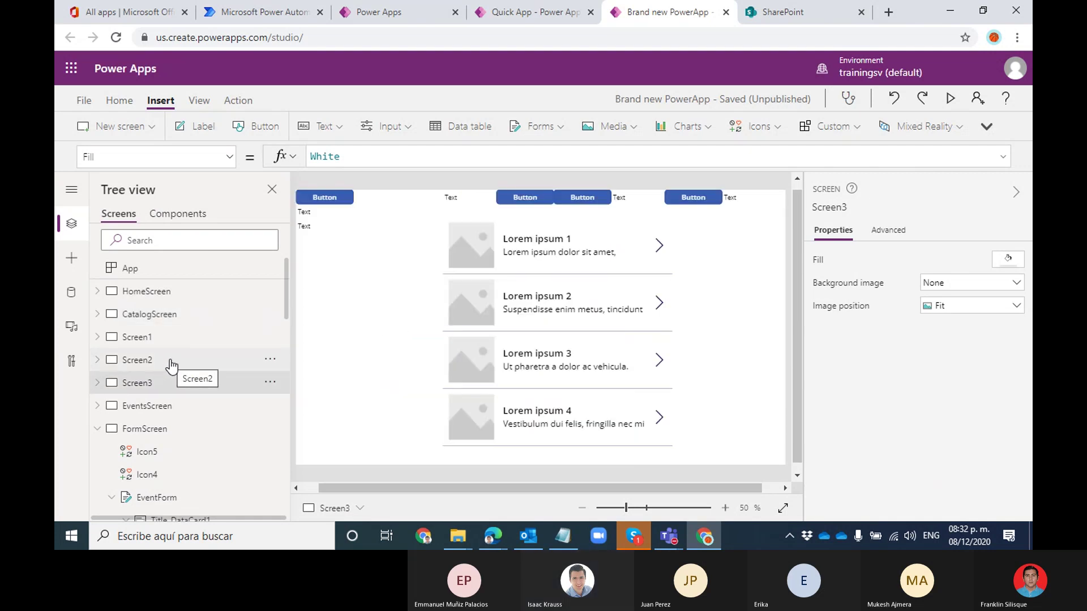
pyautogui.click(171, 363)
pyautogui.click(179, 343)
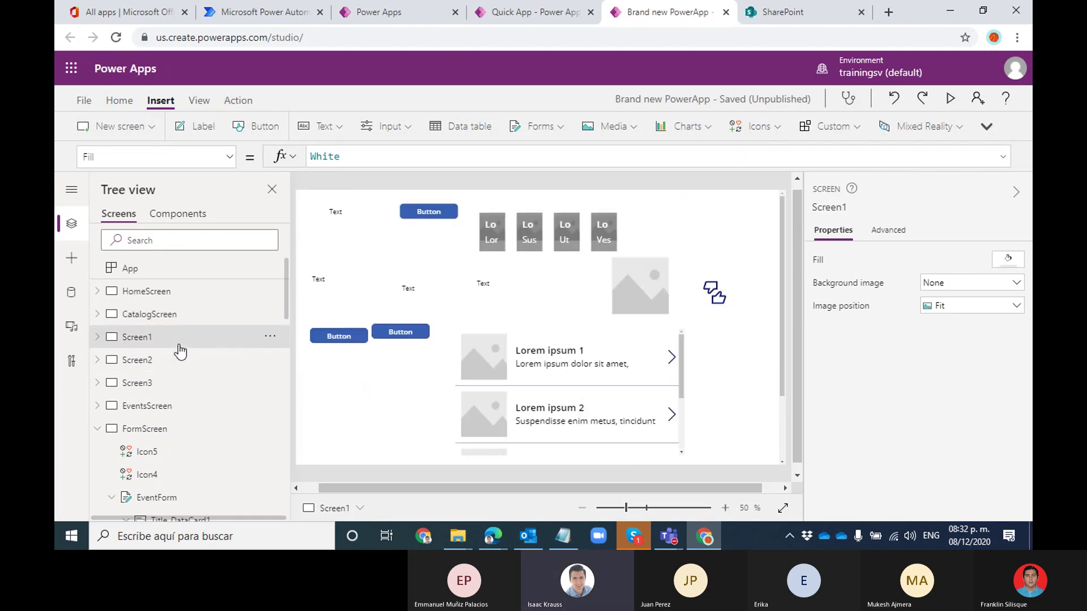
pyautogui.click(164, 403)
pyautogui.click(163, 392)
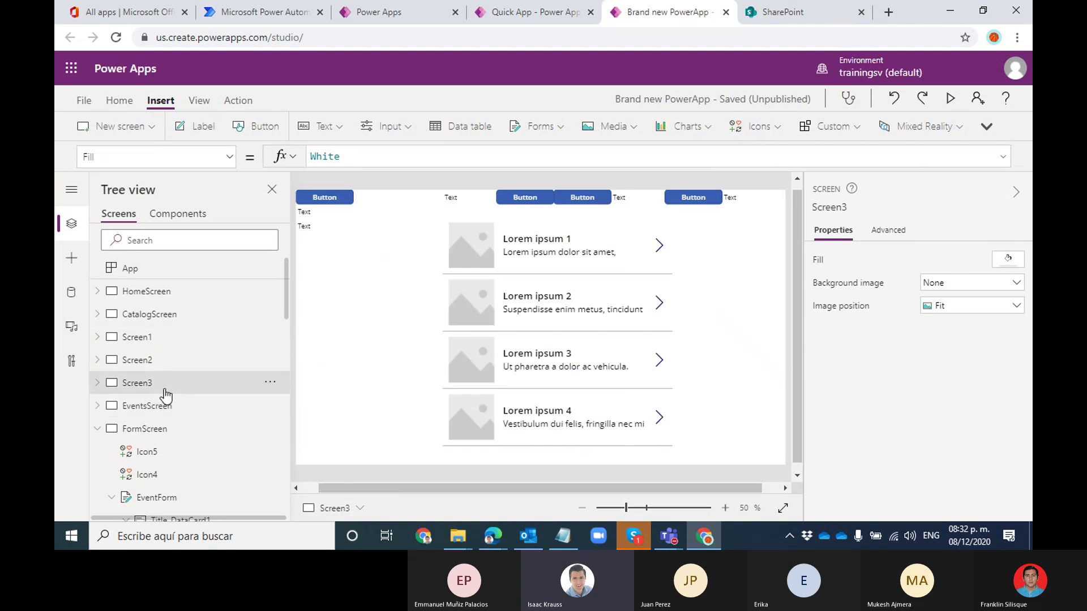
pyautogui.click(163, 405)
pyautogui.click(160, 430)
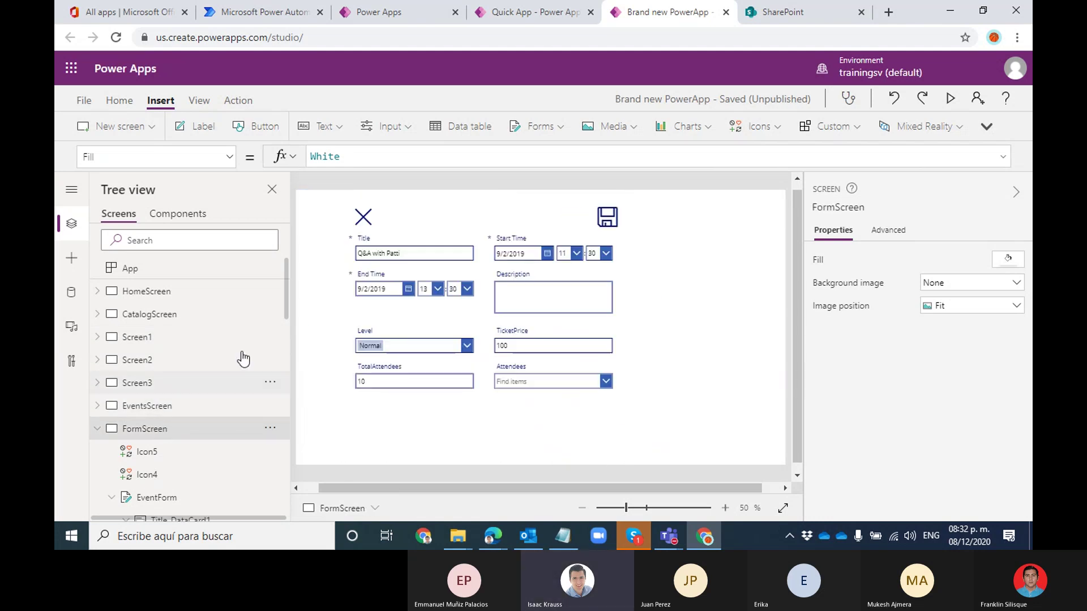
# Set the Cancel icon's OnSelect formula to Navigate(EventsScreen)
pyautogui.click(366, 220)
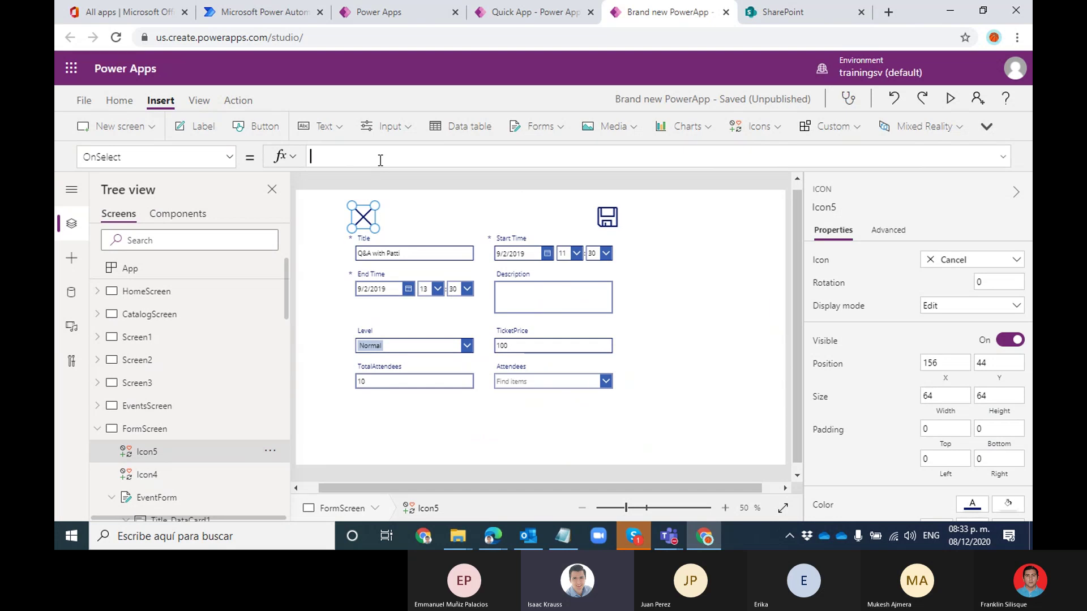
pyautogui.write('Navigate(')
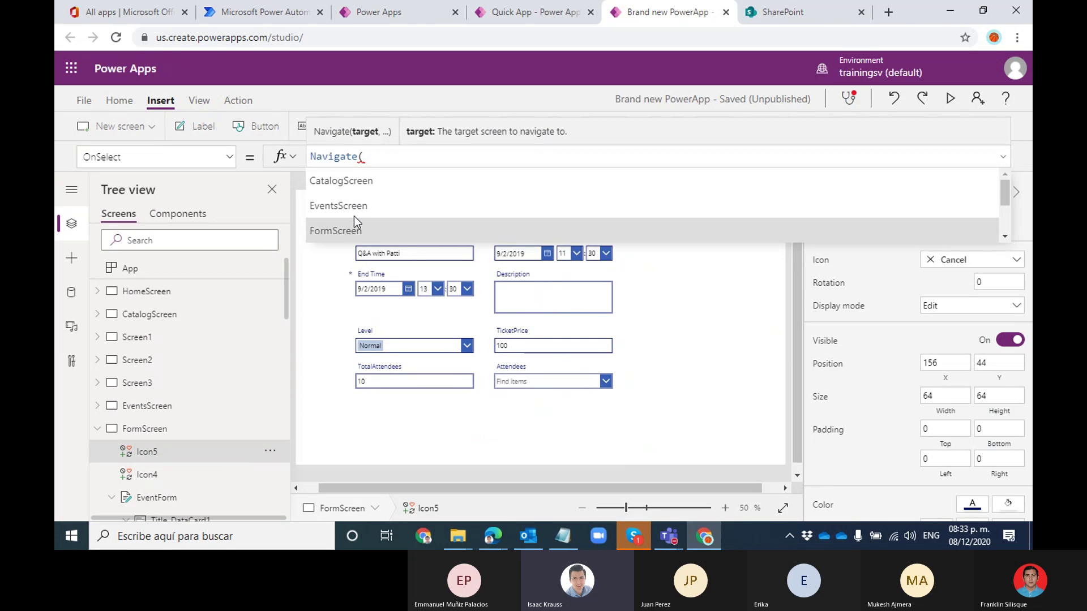
pyautogui.moveTo(1010, 195)
pyautogui.mouseDown()
pyautogui.moveTo(1006, 227)
pyautogui.moveTo(1007, 193)
pyautogui.mouseUp()
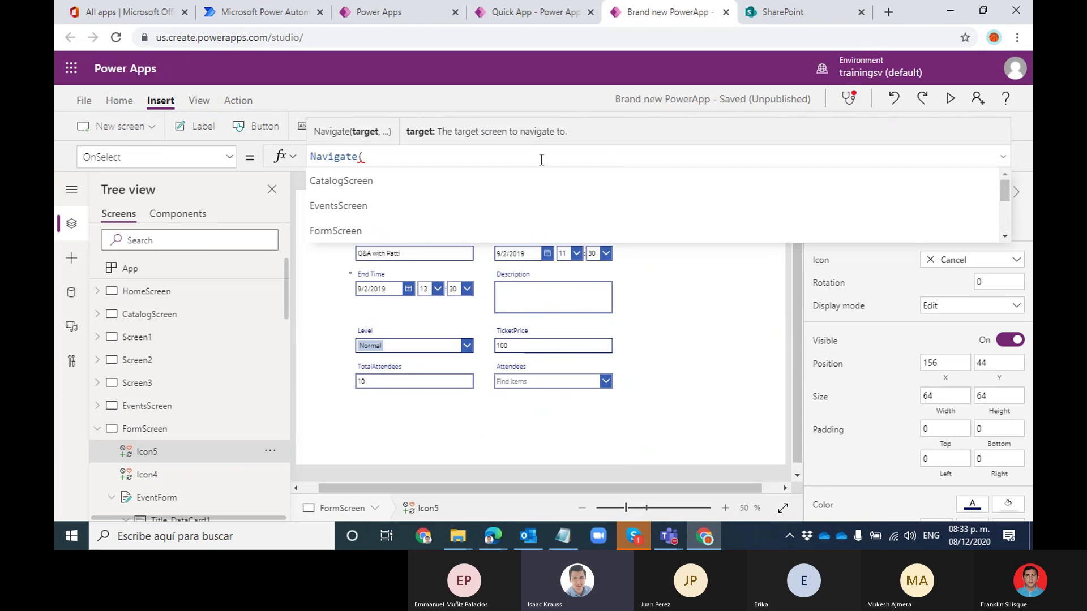
pyautogui.click(333, 206)
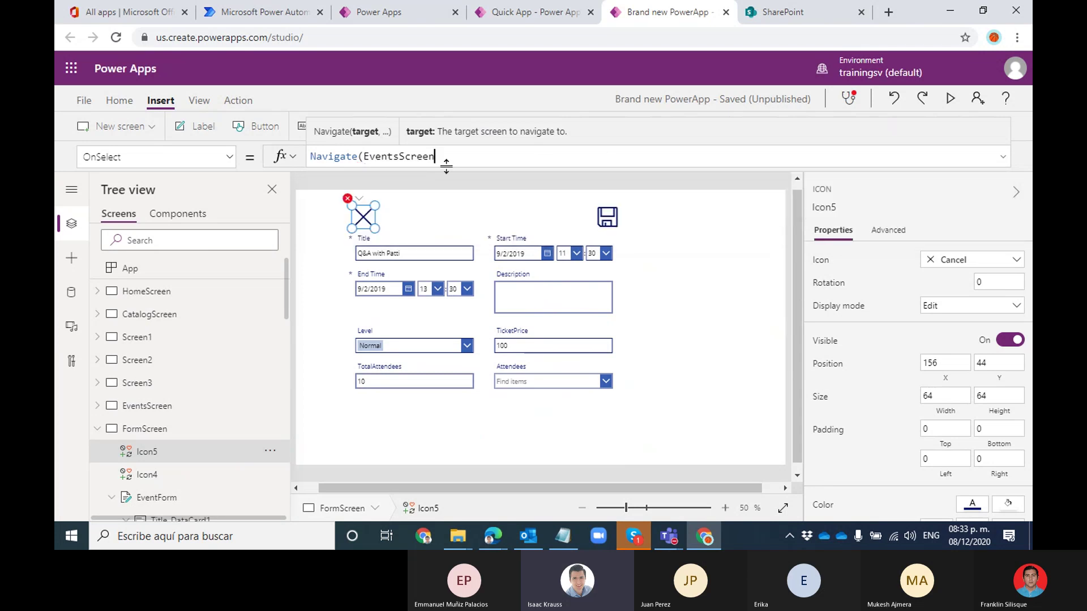
pyautogui.write(')')
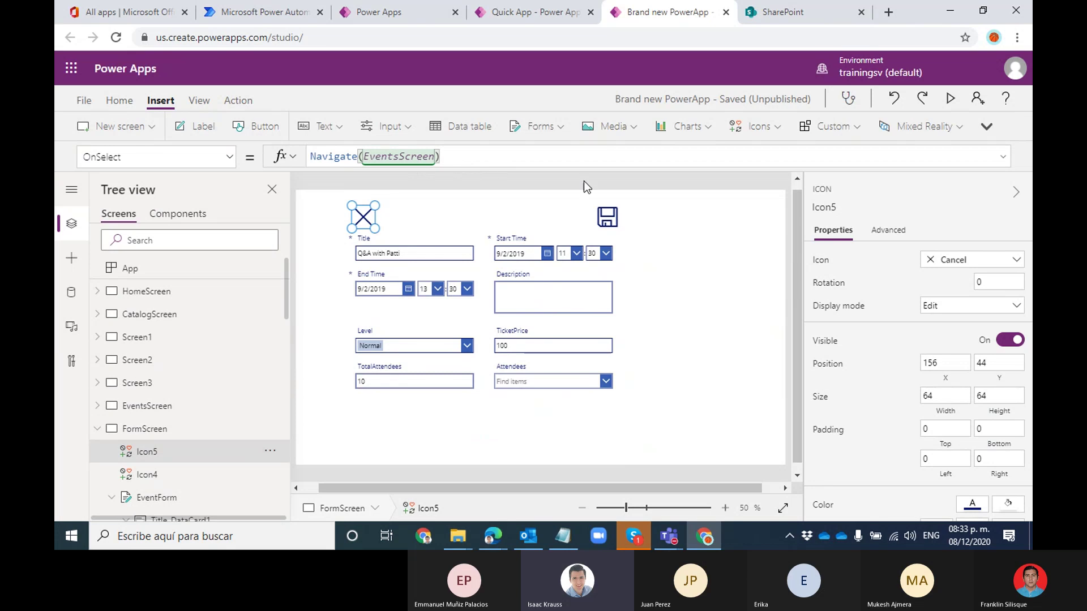
pyautogui.click(672, 233)
# Recheck the OnSelect formulas of the save and Cancel icons and run FormScreen in preview
pyautogui.click(610, 224)
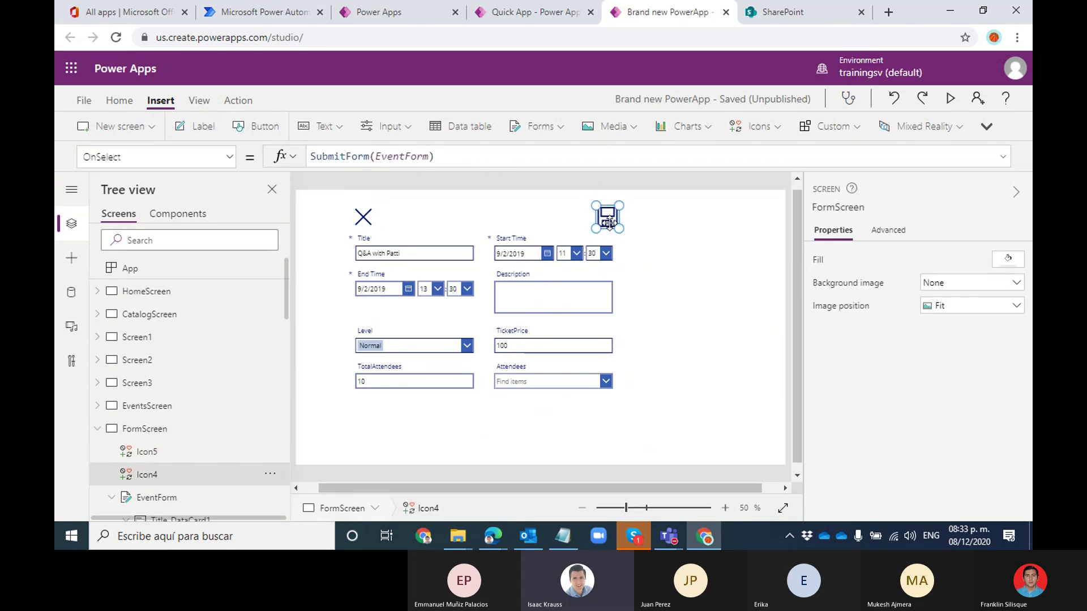
pyautogui.click(360, 216)
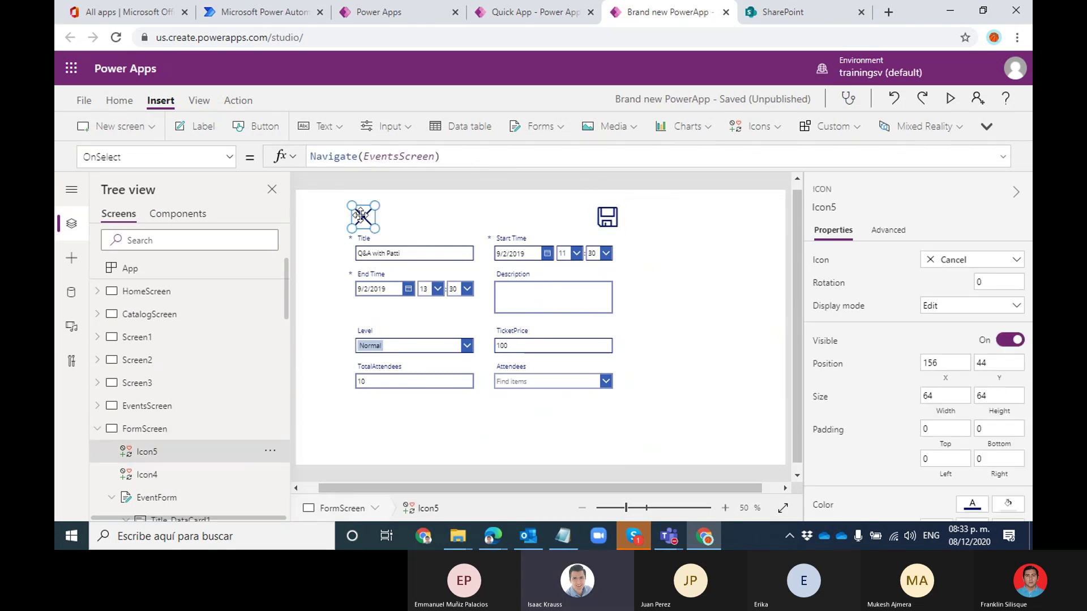
pyautogui.click(671, 233)
pyautogui.click(949, 99)
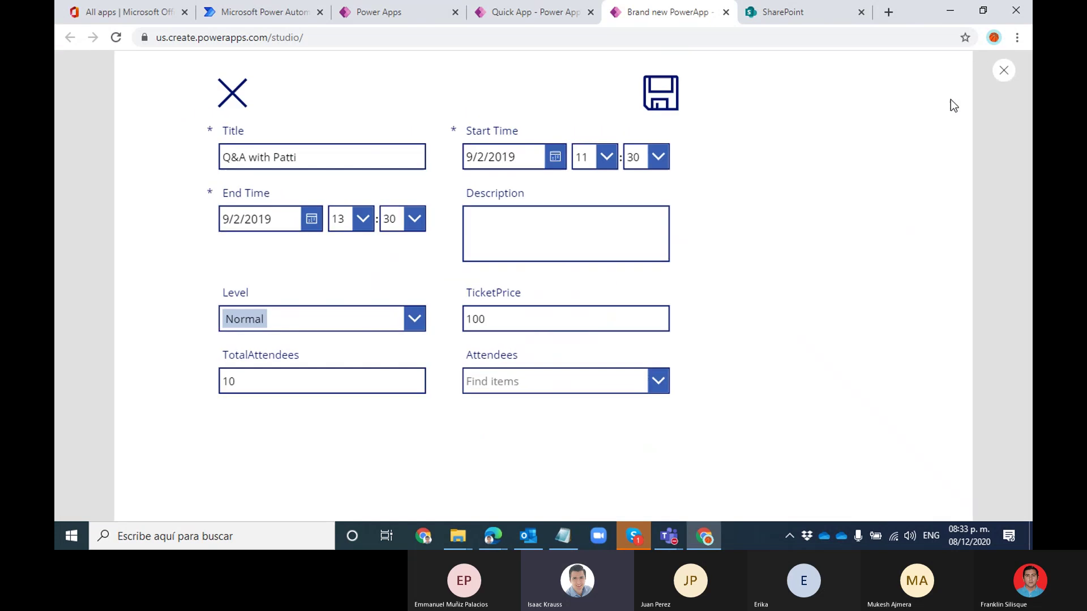
# Enter "This is test description" as the event's Description and append "Modified" to its Title
pyautogui.click(339, 162)
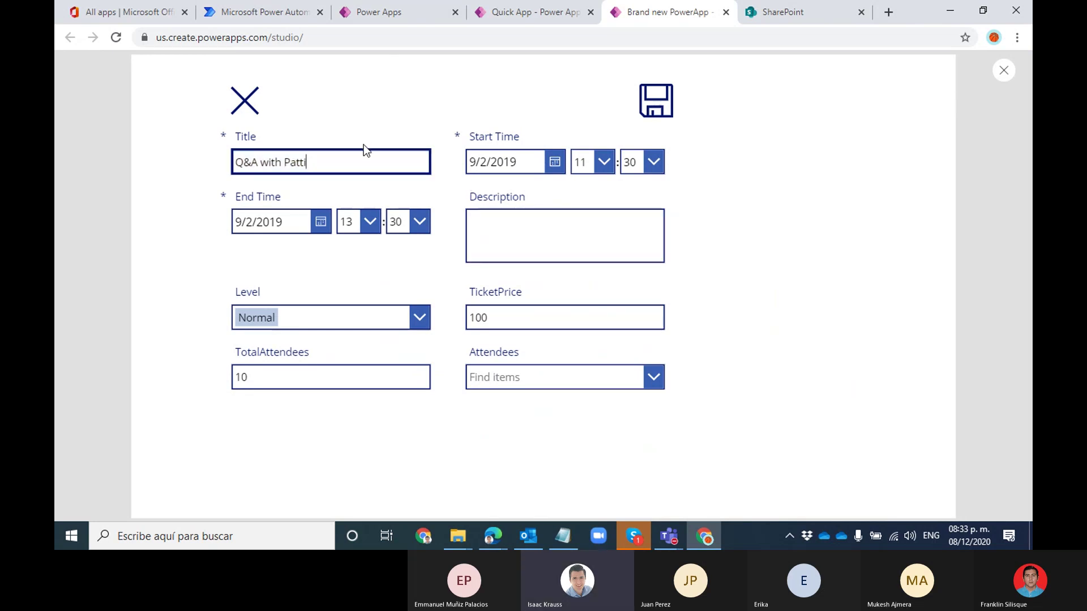
pyautogui.click(575, 236)
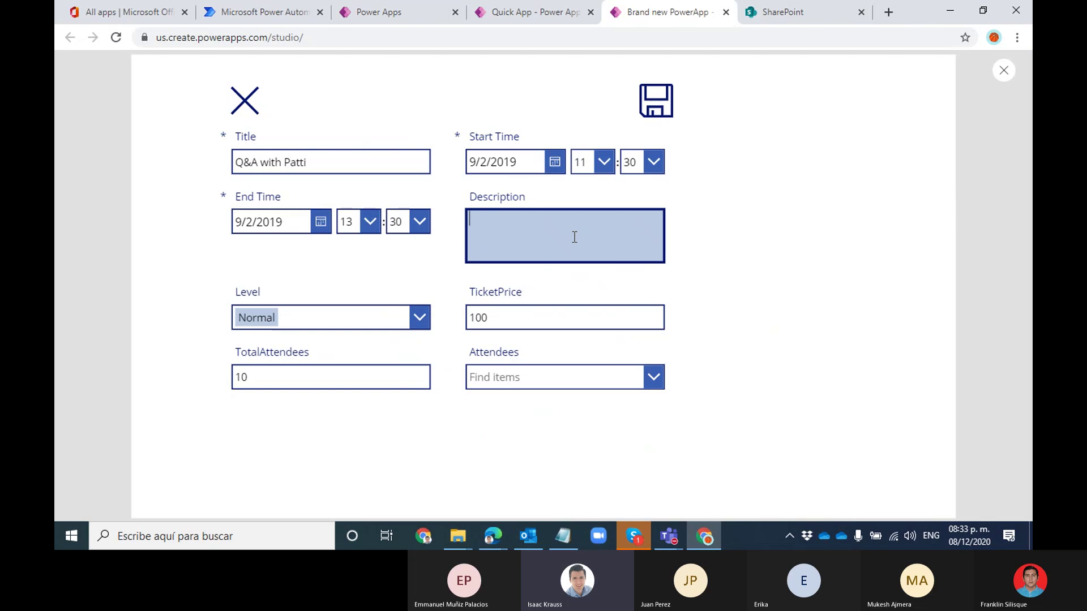
pyautogui.write('This is test description')
pyautogui.click(368, 159)
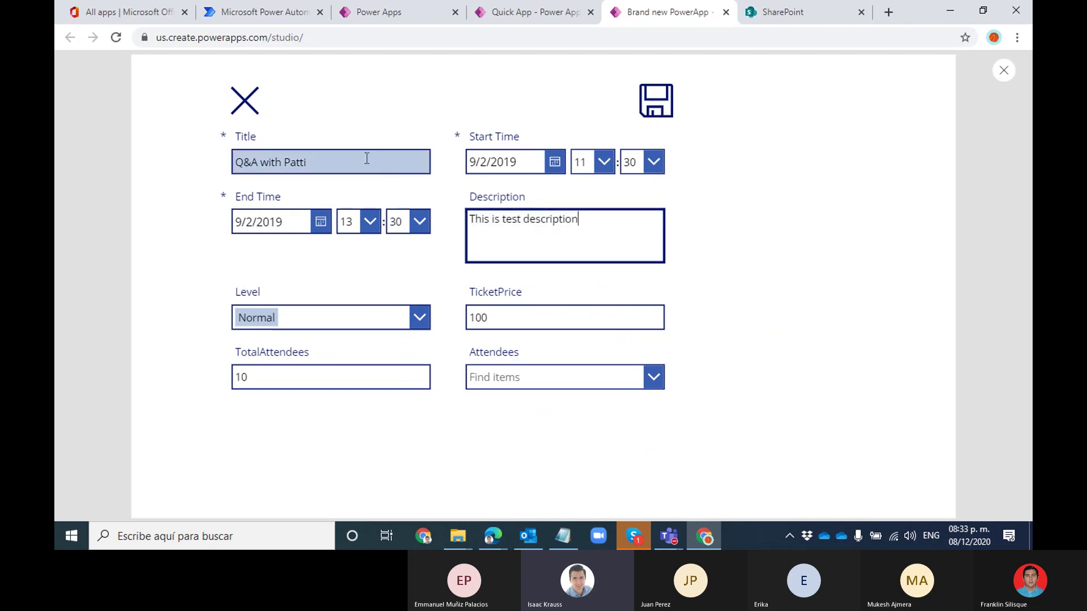
pyautogui.write('Modified')
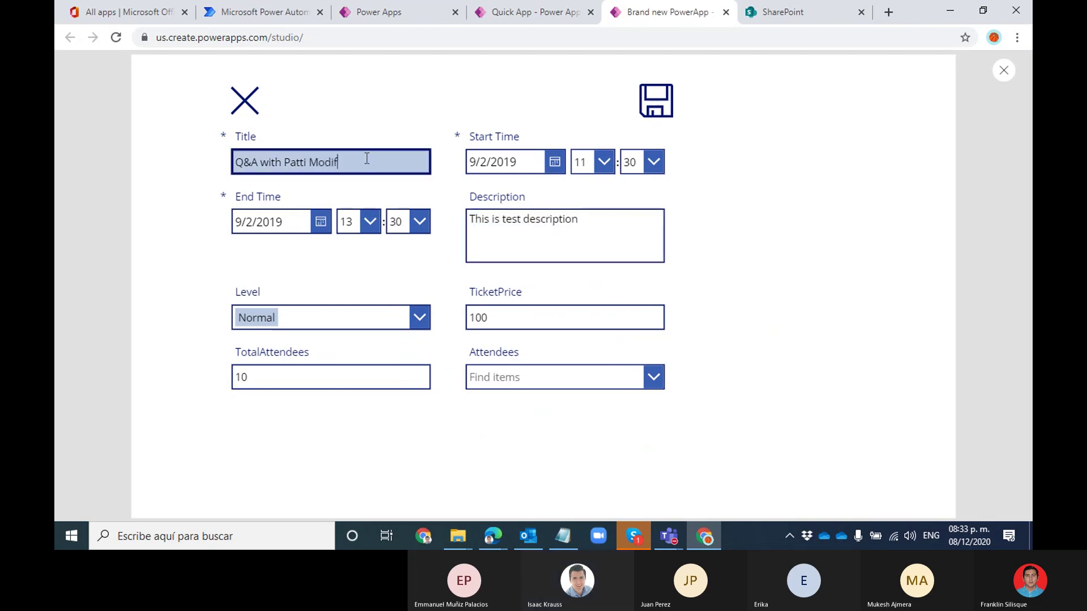
# Change the event's Start Time and End Time dates to 9/3/2019 and save the form with the save icon
pyautogui.click(567, 170)
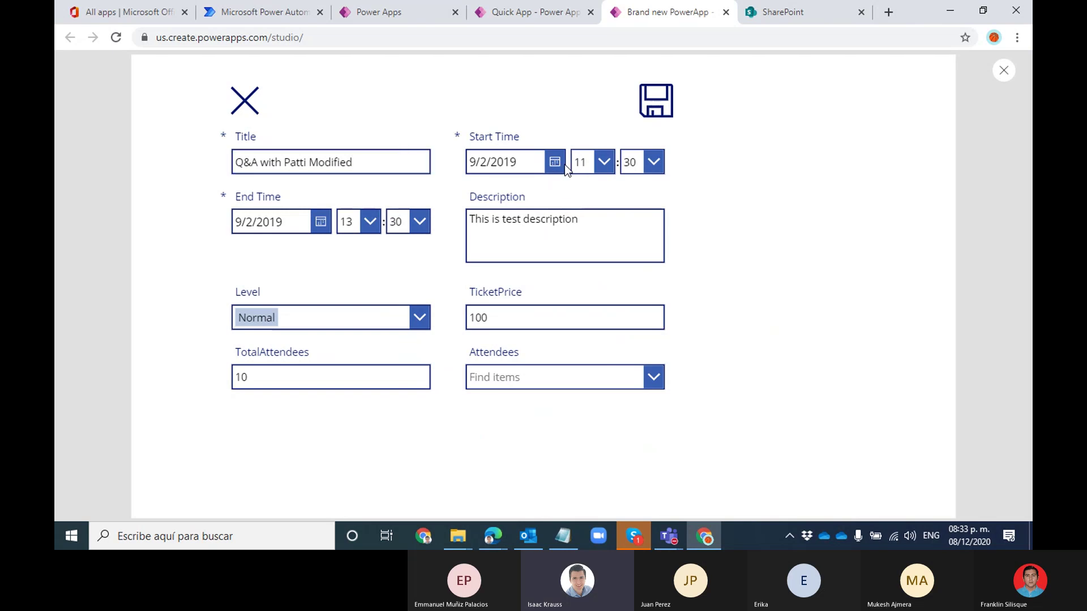
pyautogui.click(559, 164)
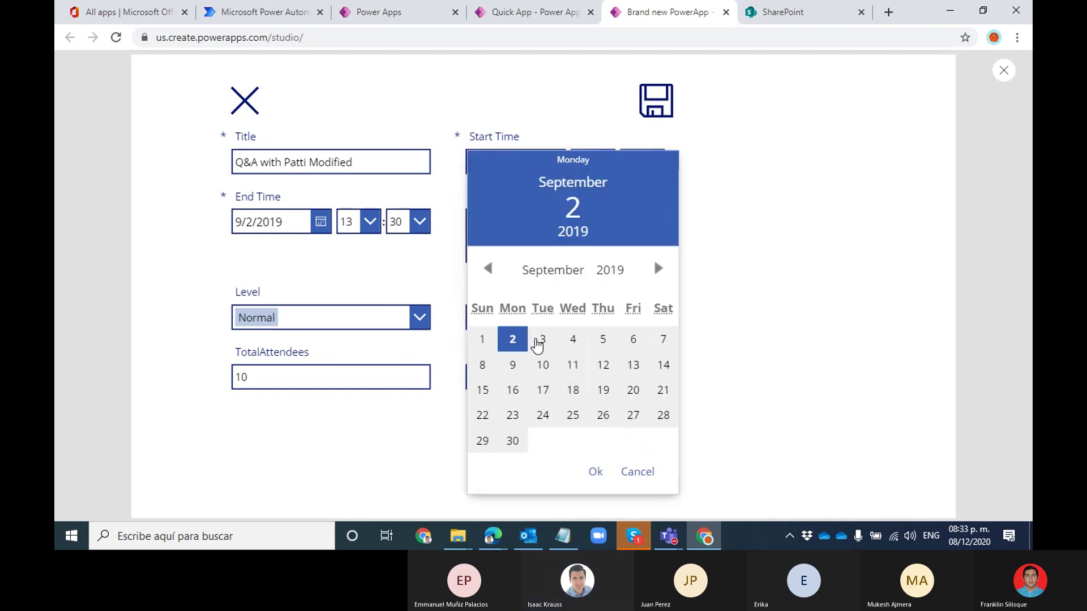
pyautogui.click(541, 340)
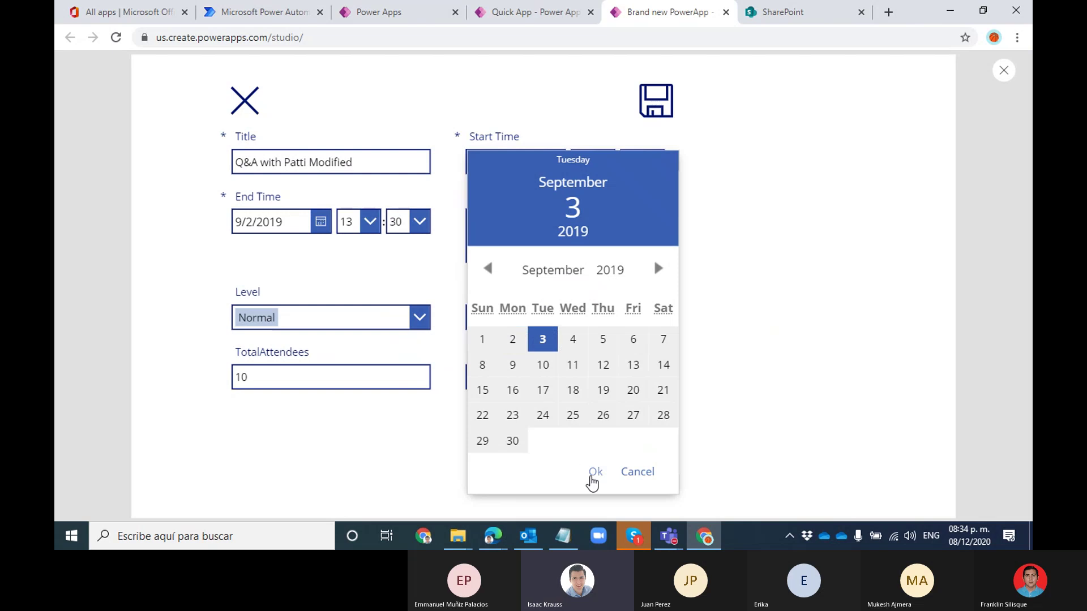
pyautogui.click(594, 472)
pyautogui.click(320, 222)
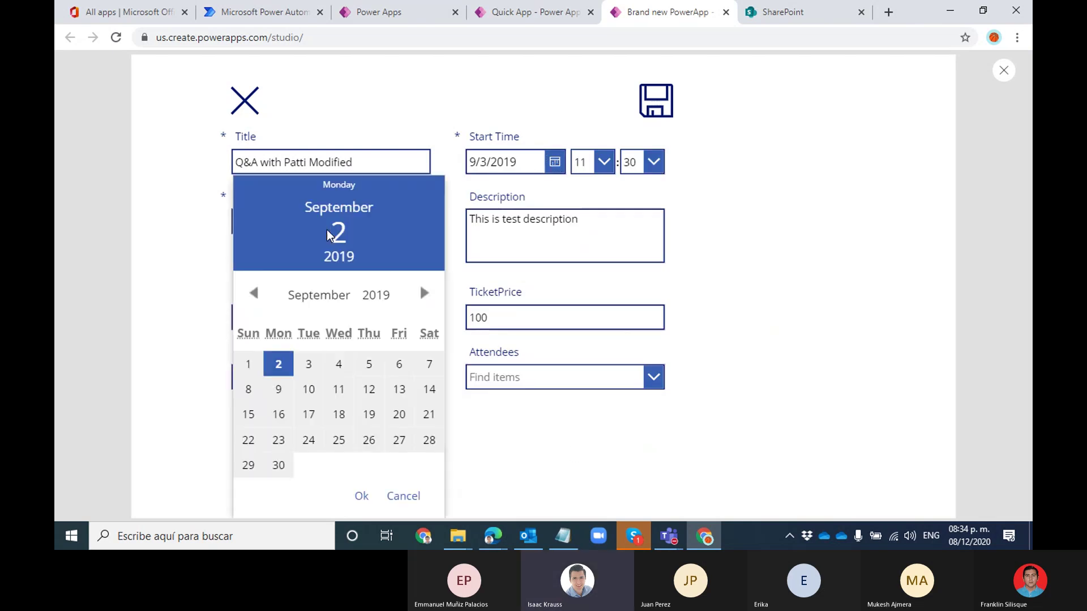
pyautogui.click(320, 362)
pyautogui.click(358, 496)
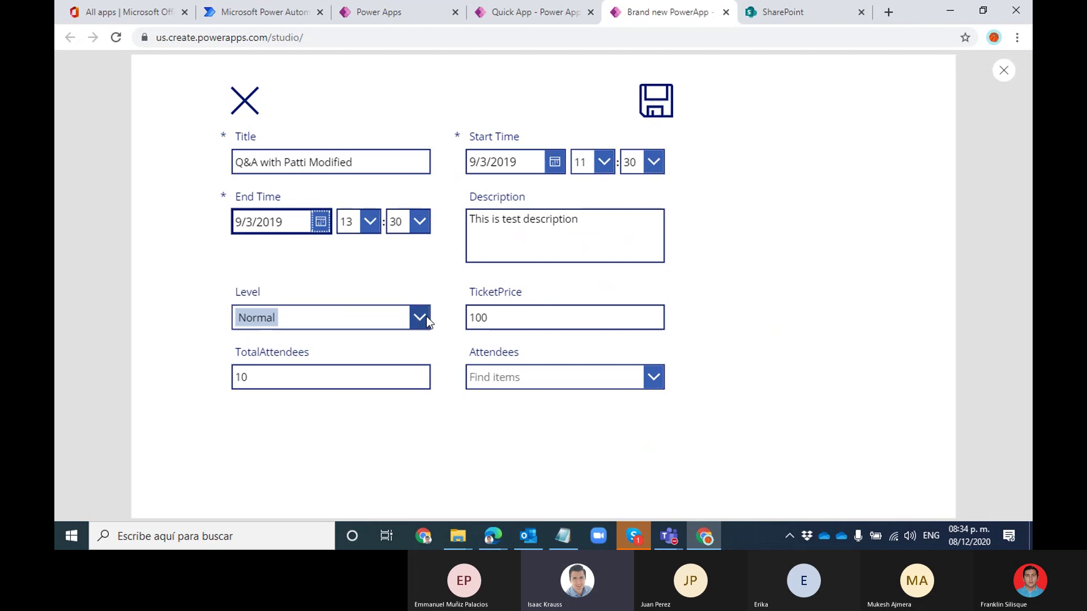
pyautogui.click(655, 101)
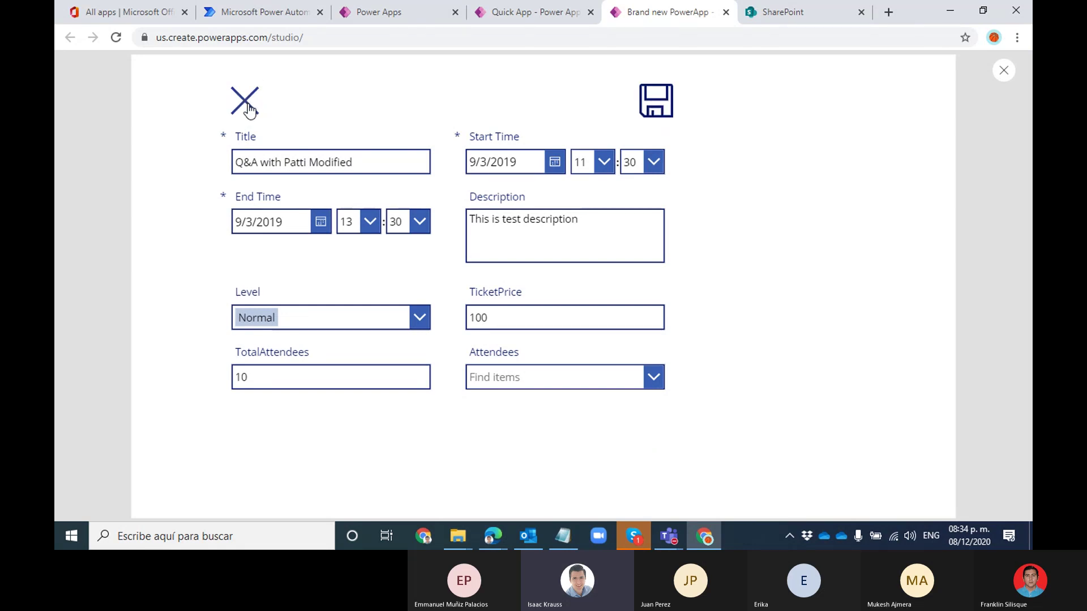
# Return to the events list with the Cancel icon, check the edited event's title, dates and other details, and close the preview
pyautogui.click(250, 110)
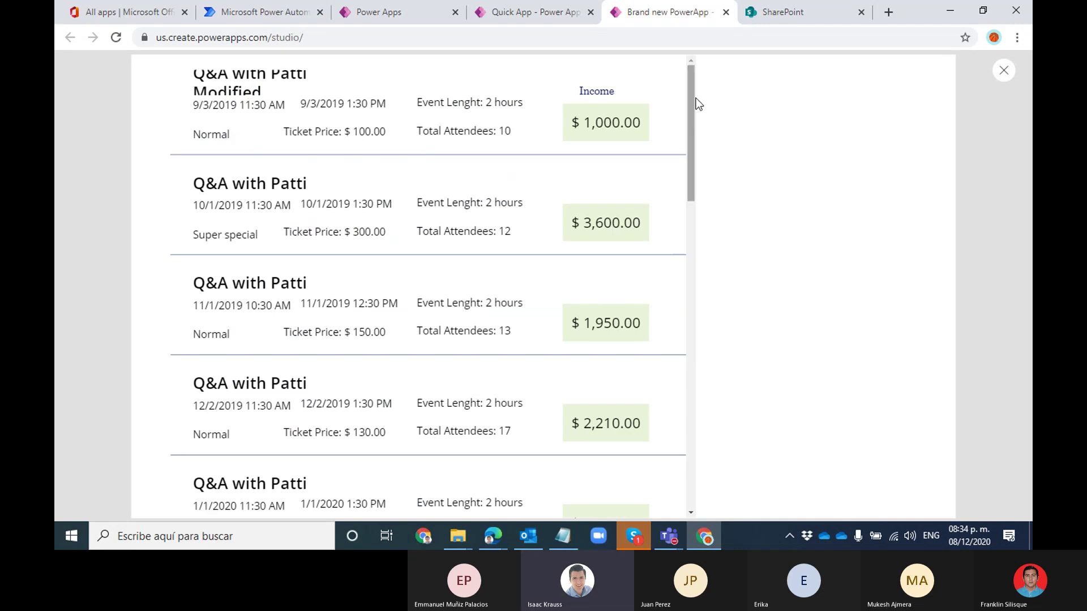
pyautogui.moveTo(199, 72); pyautogui.dragTo(215, 106)
pyautogui.click(218, 104)
pyautogui.moveTo(338, 103); pyautogui.dragTo(299, 105)
pyautogui.click(371, 108)
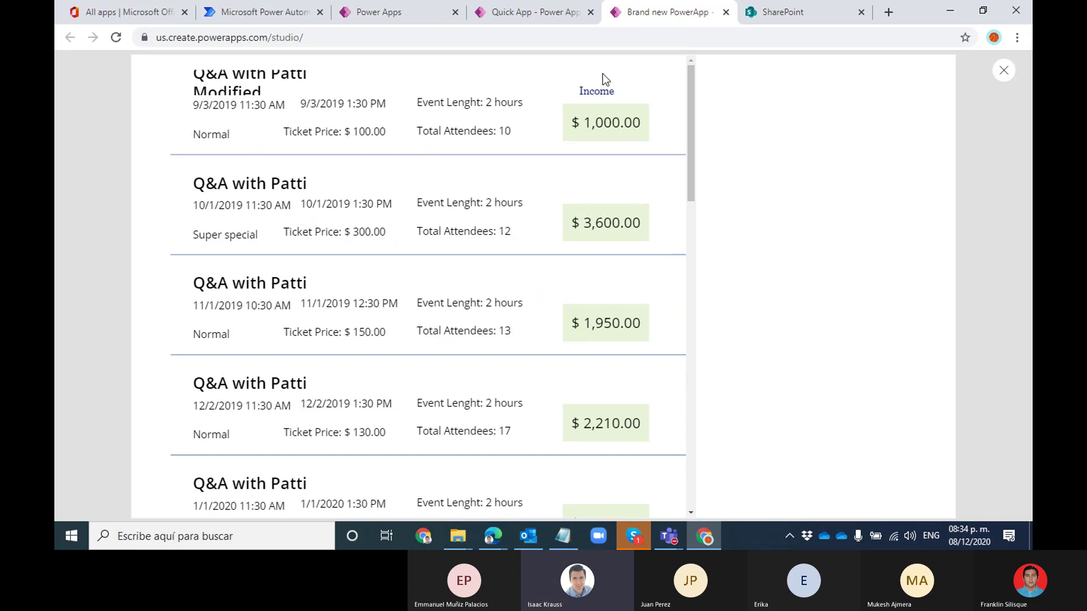
pyautogui.moveTo(673, 95); pyautogui.dragTo(559, 92)
pyautogui.click(272, 90)
pyautogui.tripleClick(491, 98)
pyautogui.click(501, 124)
pyautogui.click(999, 70)
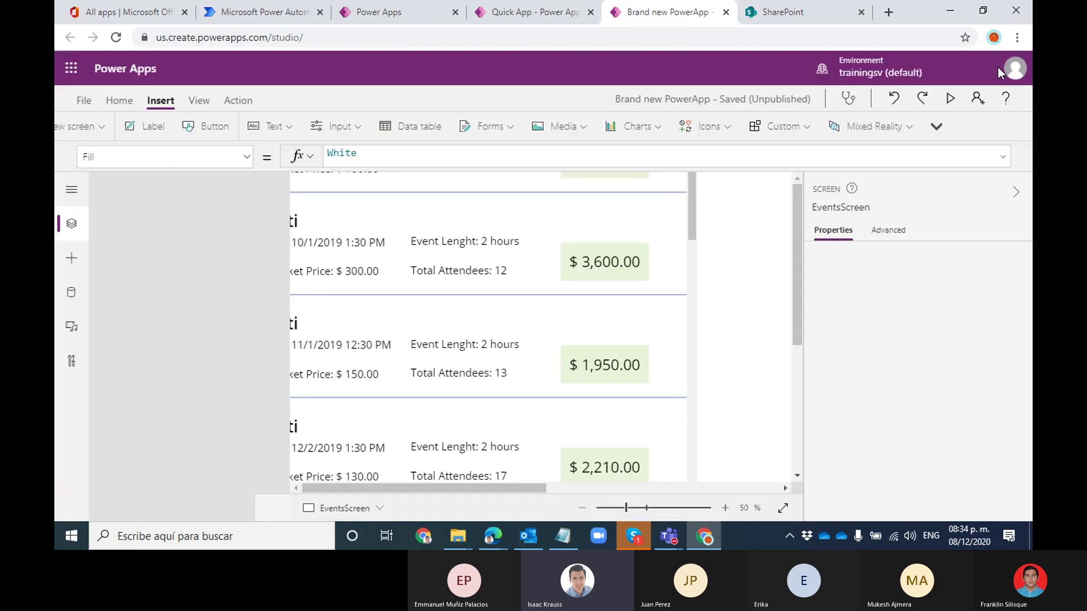
# Widen the title label in the events gallery toward the Income column so the longer event title fits on one line
pyautogui.click(705, 188)
pyautogui.click(413, 209)
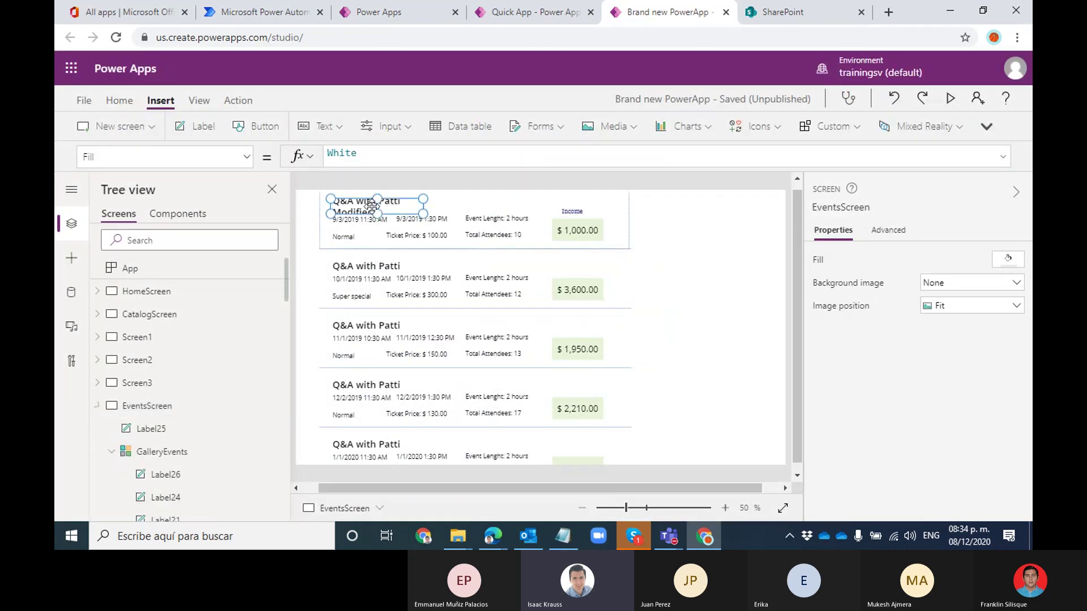
pyautogui.moveTo(422, 212); pyautogui.dragTo(535, 212)
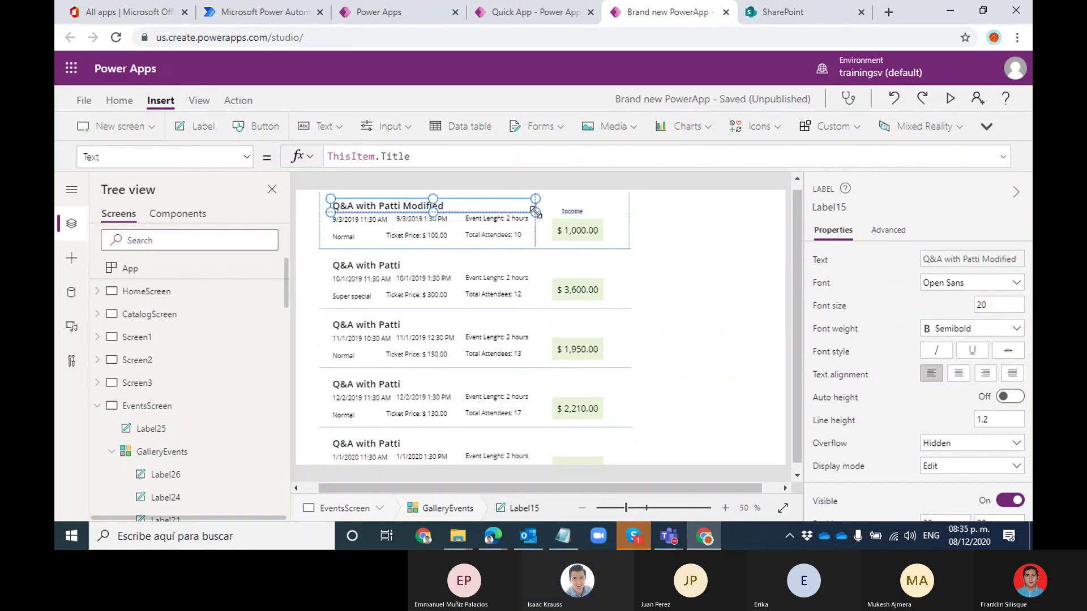
pyautogui.click(706, 210)
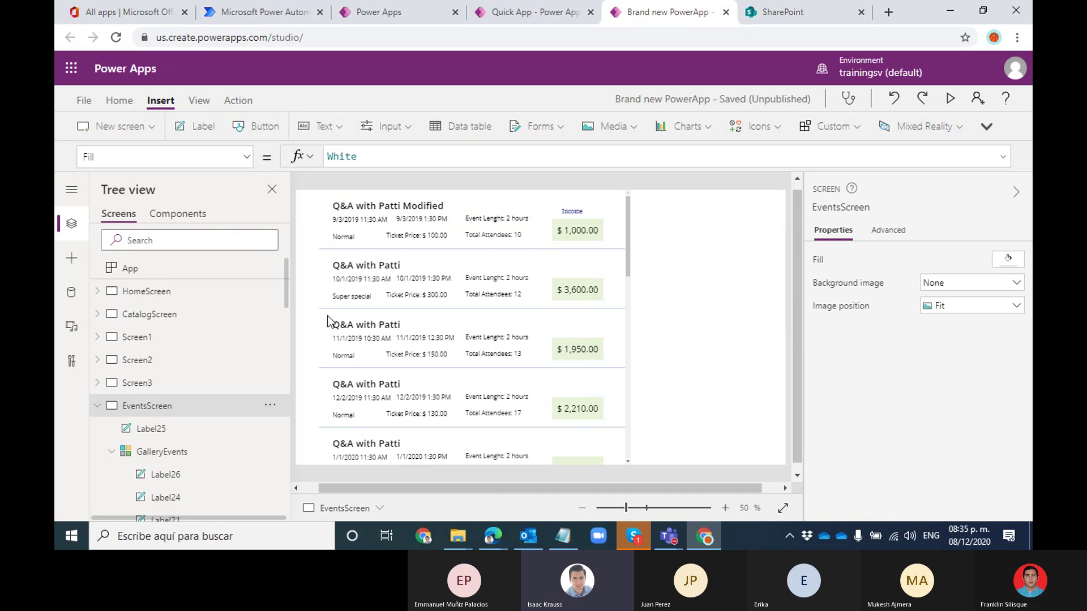
# Add a Right arrow icon to GalleryEvents, place it after the income amount in each row, and shrink it to 46 by 46
pyautogui.moveTo(285, 287); pyautogui.dragTo(285, 295)
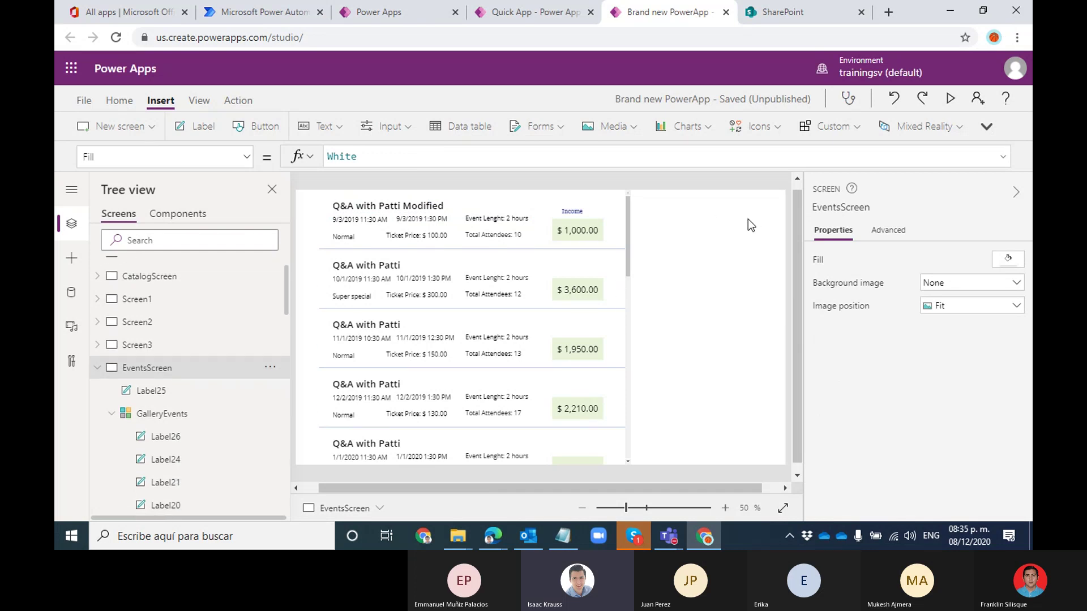
pyautogui.click(618, 222)
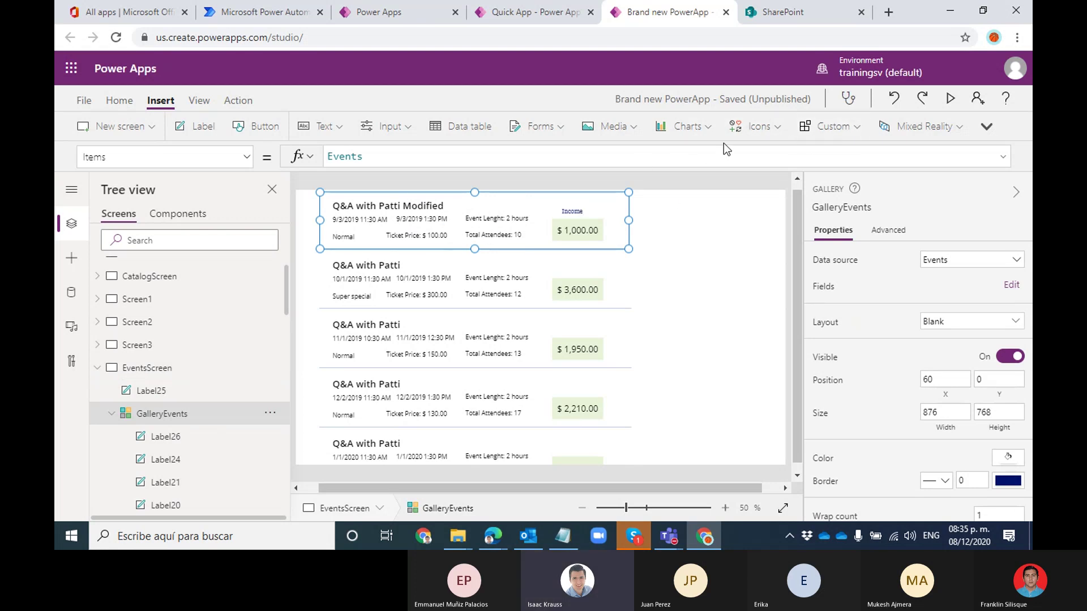
pyautogui.click(779, 117)
pyautogui.moveTo(898, 165); pyautogui.dragTo(898, 216)
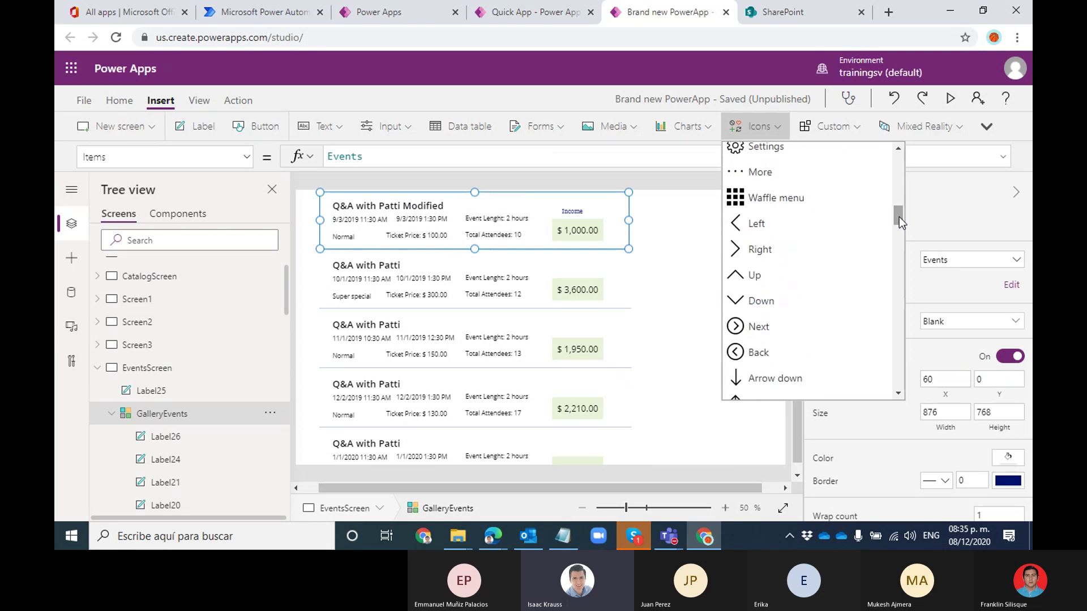
pyautogui.click(751, 253)
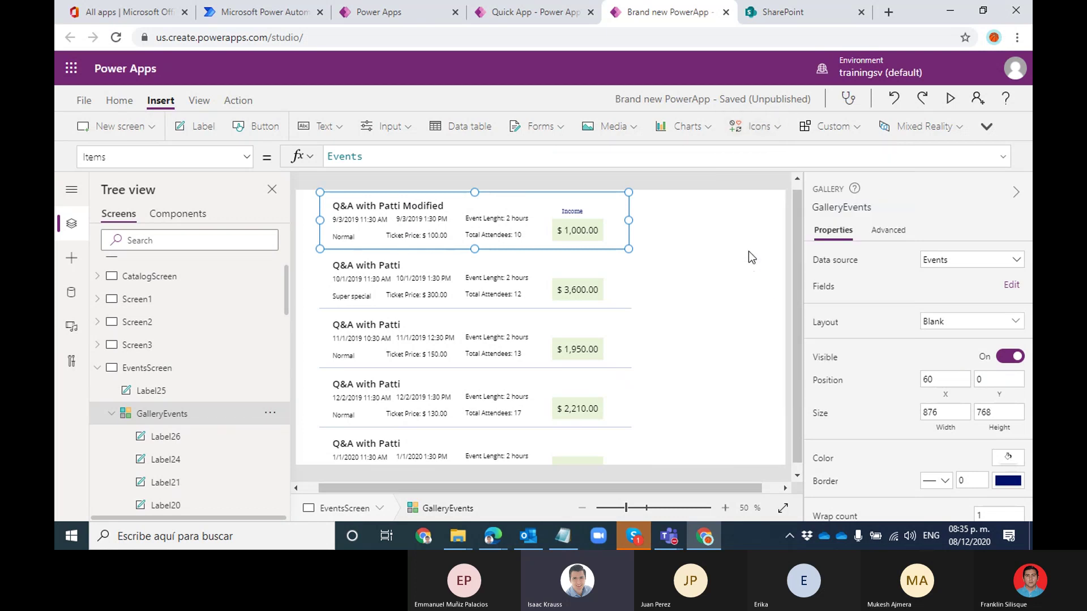
pyautogui.moveTo(503, 217); pyautogui.dragTo(651, 215)
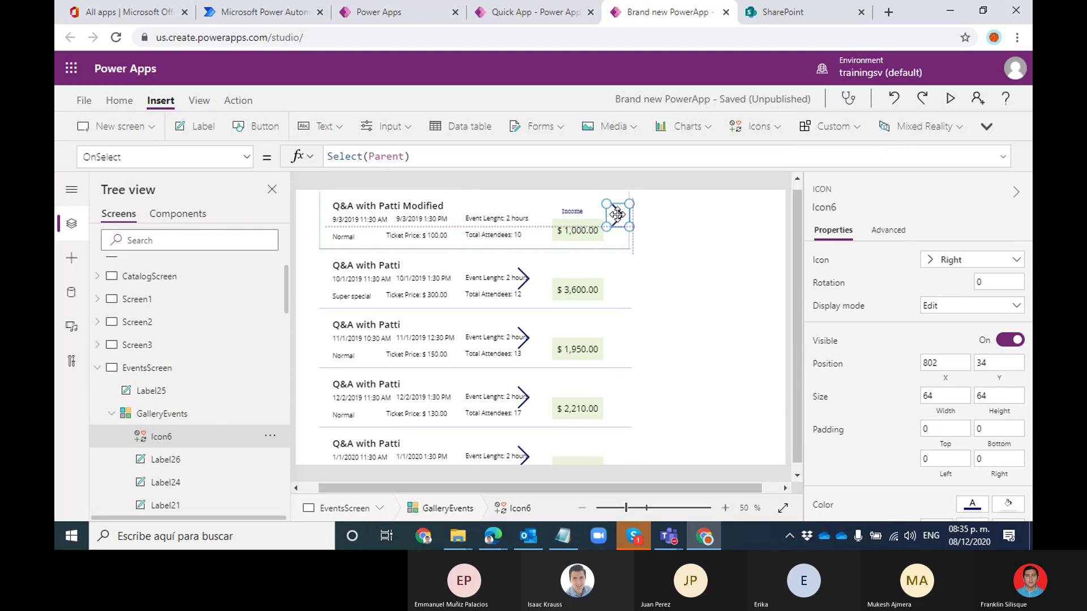
pyautogui.moveTo(607, 228); pyautogui.dragTo(617, 220)
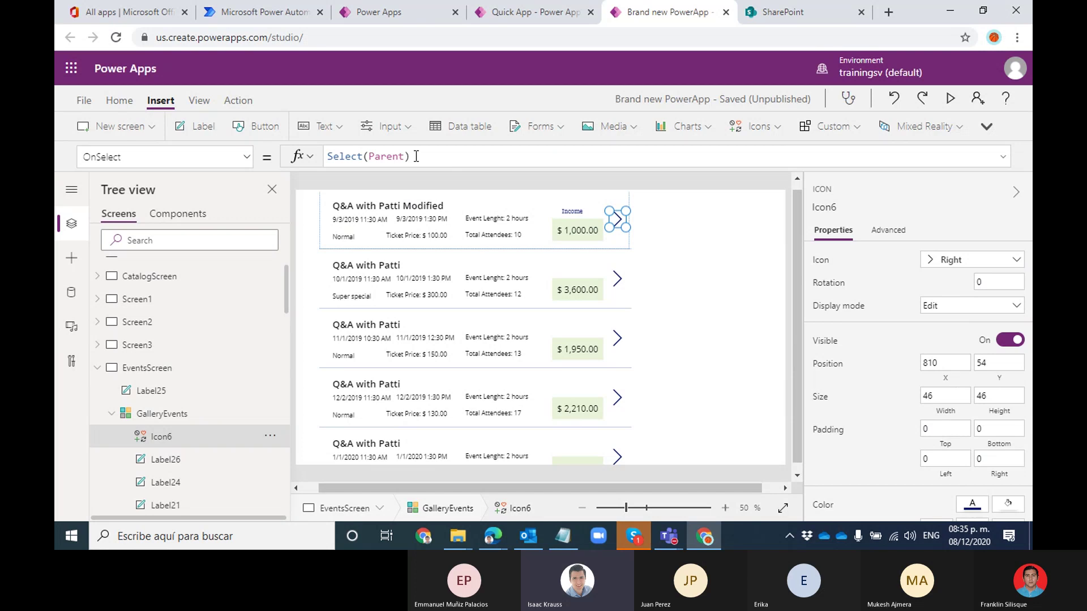
# Examine the arrow icon's OnSelect formula and the Item formula of EventForm on FormScreen
pyautogui.moveTo(416, 156); pyautogui.dragTo(327, 159)
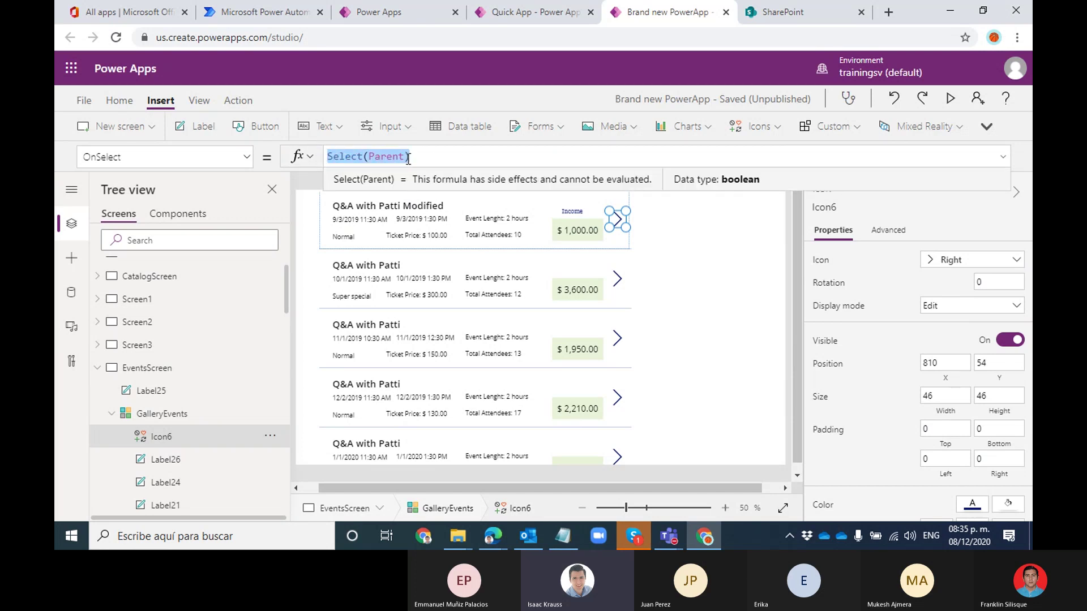
pyautogui.moveTo(445, 155); pyautogui.dragTo(327, 157)
pyautogui.click(97, 368)
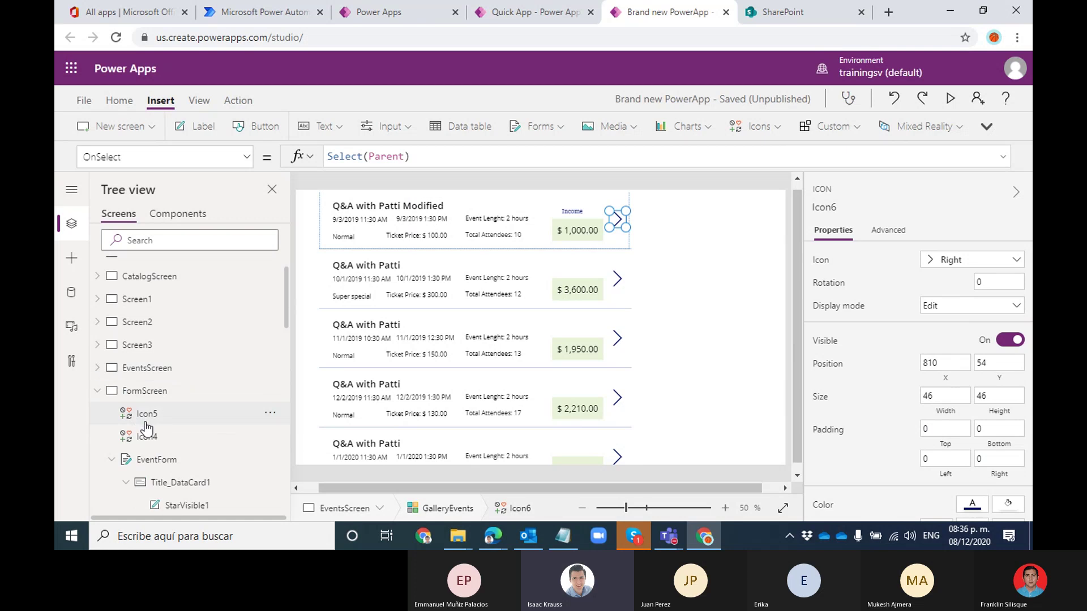
pyautogui.click(154, 460)
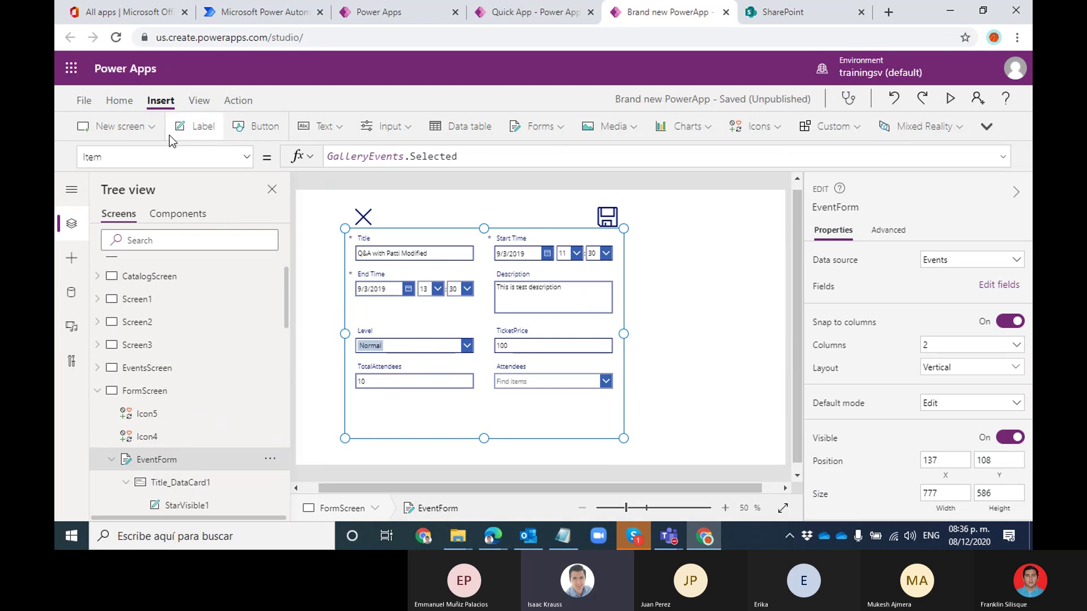
pyautogui.moveTo(473, 157); pyautogui.dragTo(309, 167)
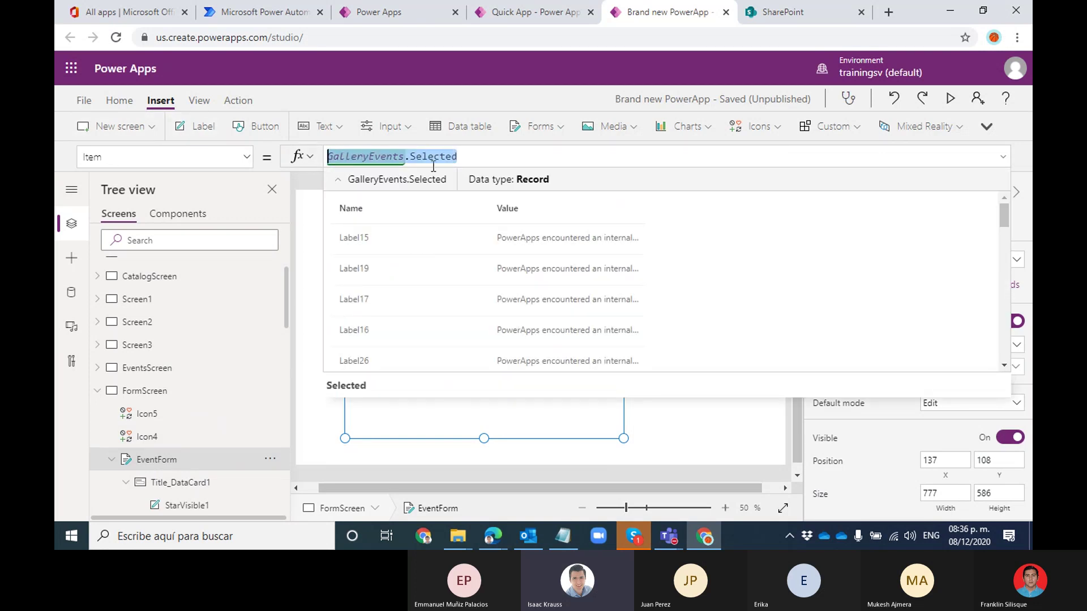
pyautogui.moveTo(490, 163); pyautogui.dragTo(415, 160)
pyautogui.doubleClick(365, 157)
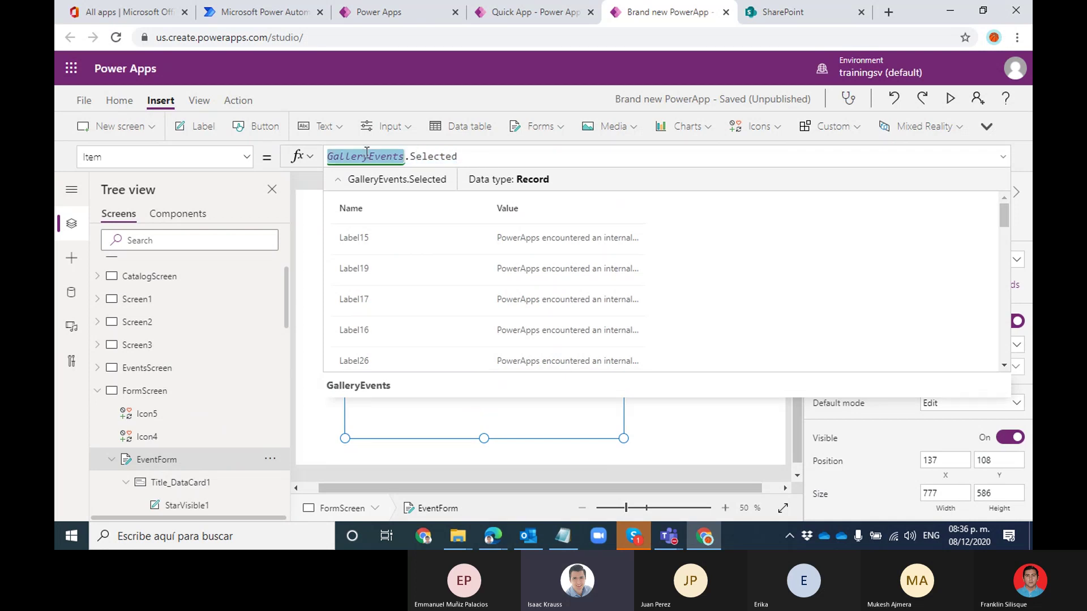
# Extend the gallery arrow icon's OnSelect formula on EventsScreen to Select(Parent);Navigate(FormScreen)
pyautogui.click(153, 368)
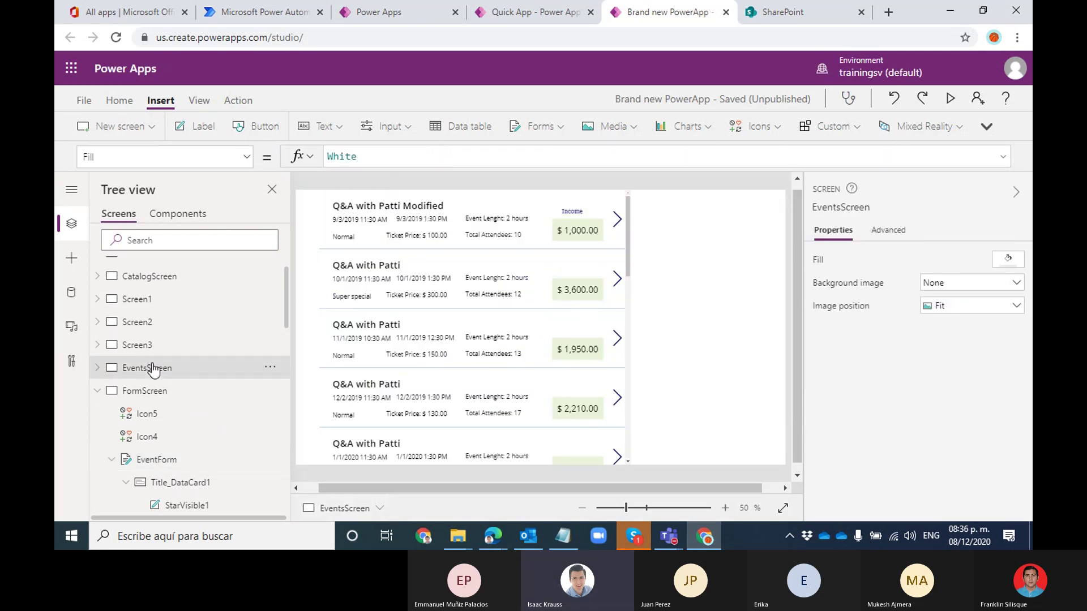
pyautogui.click(617, 218)
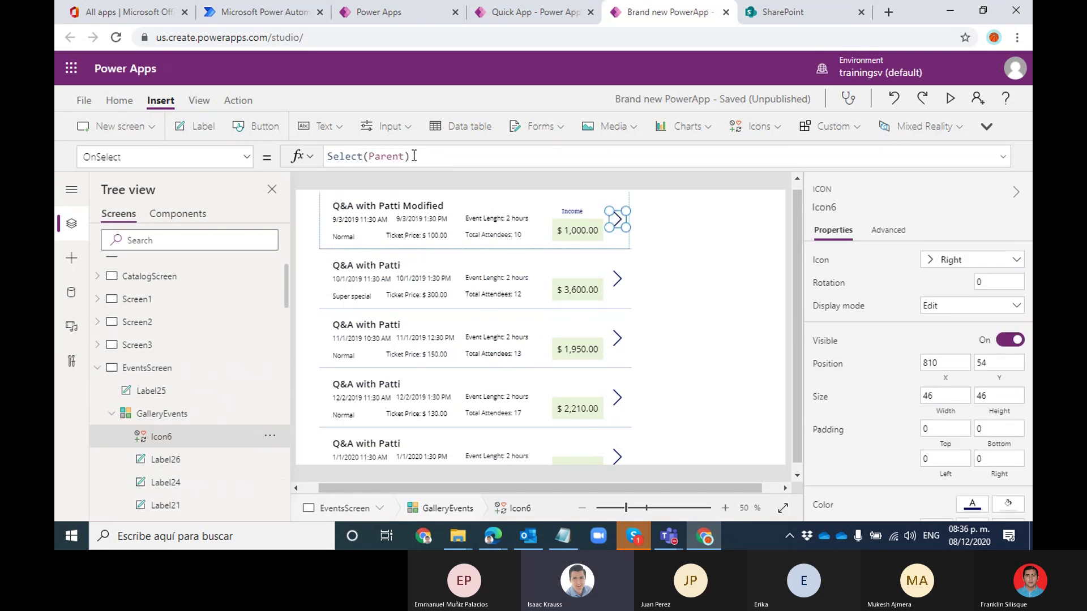
pyautogui.moveTo(415, 157); pyautogui.dragTo(327, 156)
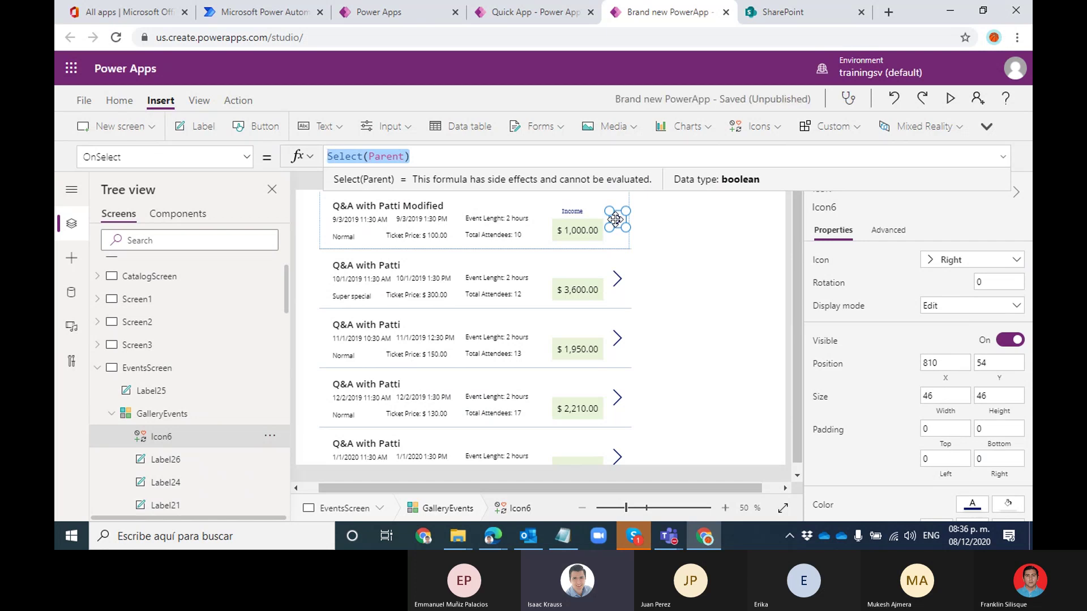
pyautogui.click(497, 155)
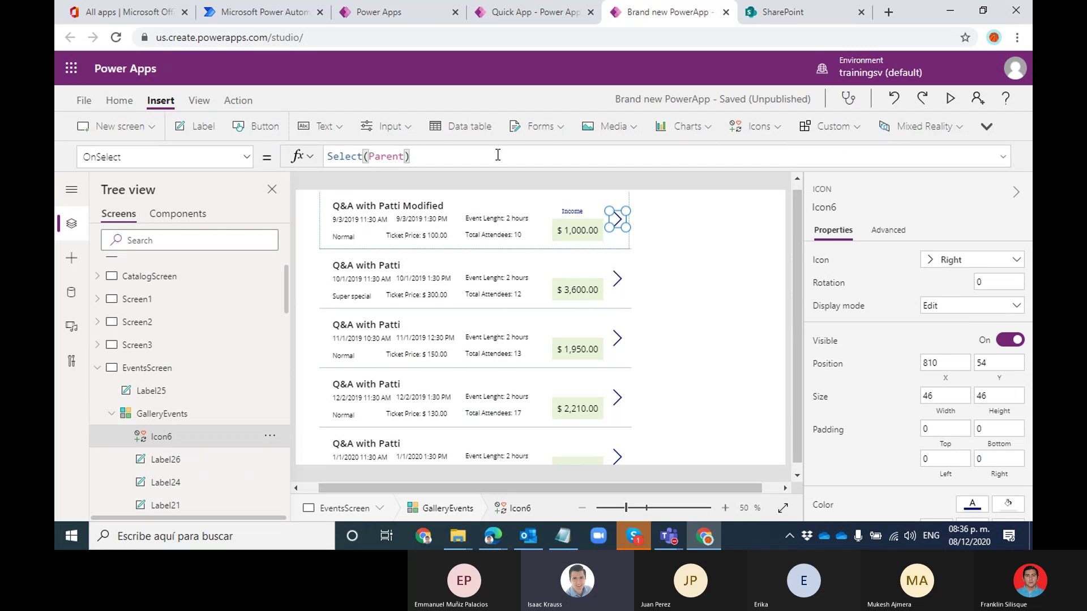
pyautogui.write(';')
pyautogui.press('Left')
pyautogui.press('Right')
pyautogui.write('Navigate(')
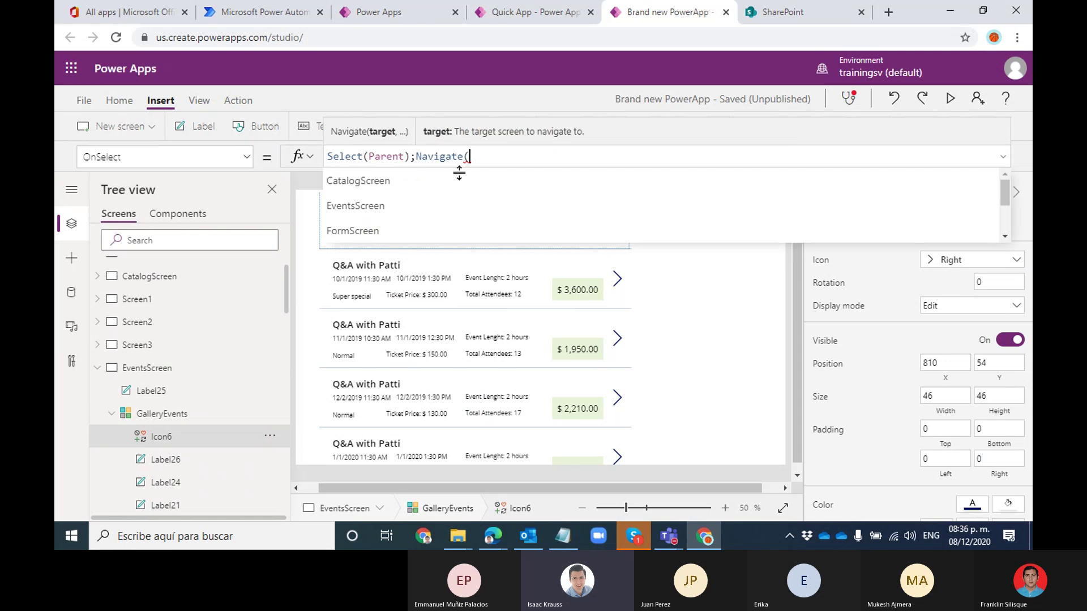
pyautogui.click(367, 223)
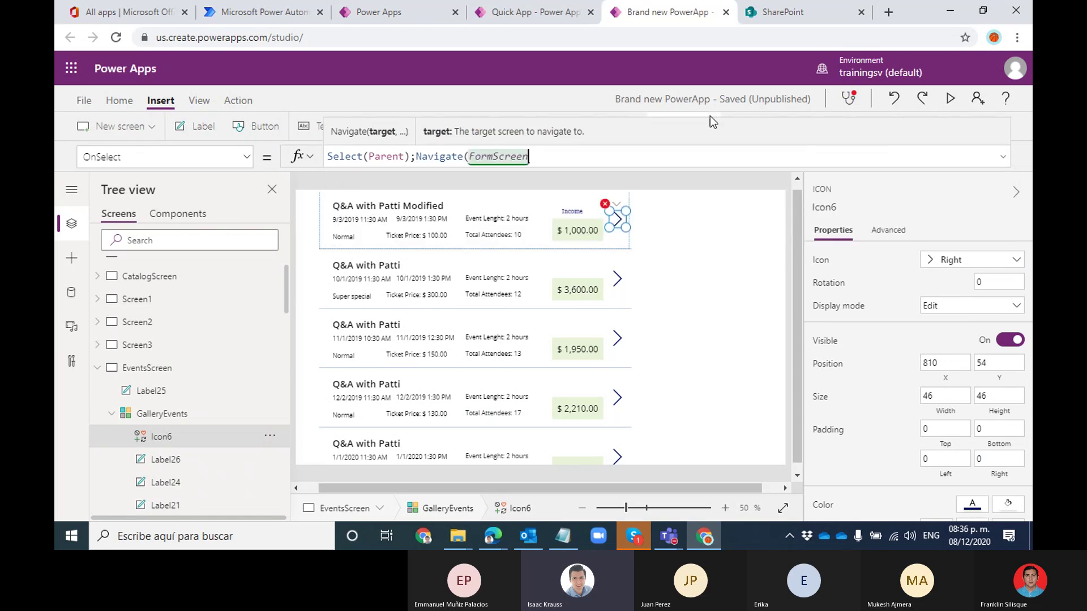
pyautogui.write(')')
pyautogui.click(708, 230)
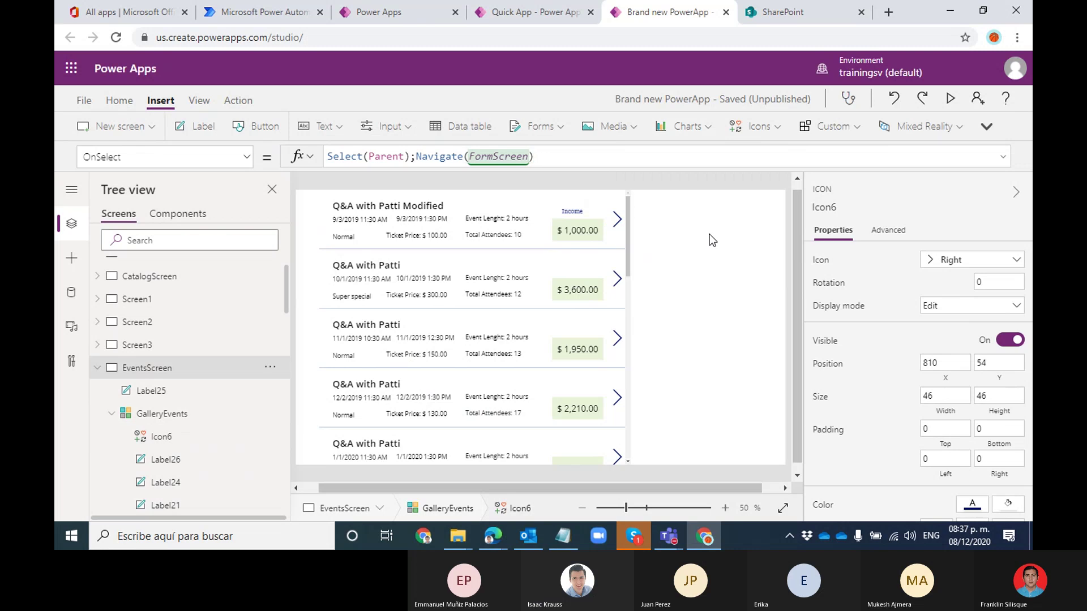
# Preview EventsScreen, open the first event and cancel back to the list, open the third event, and close the preview
pyautogui.click(950, 98)
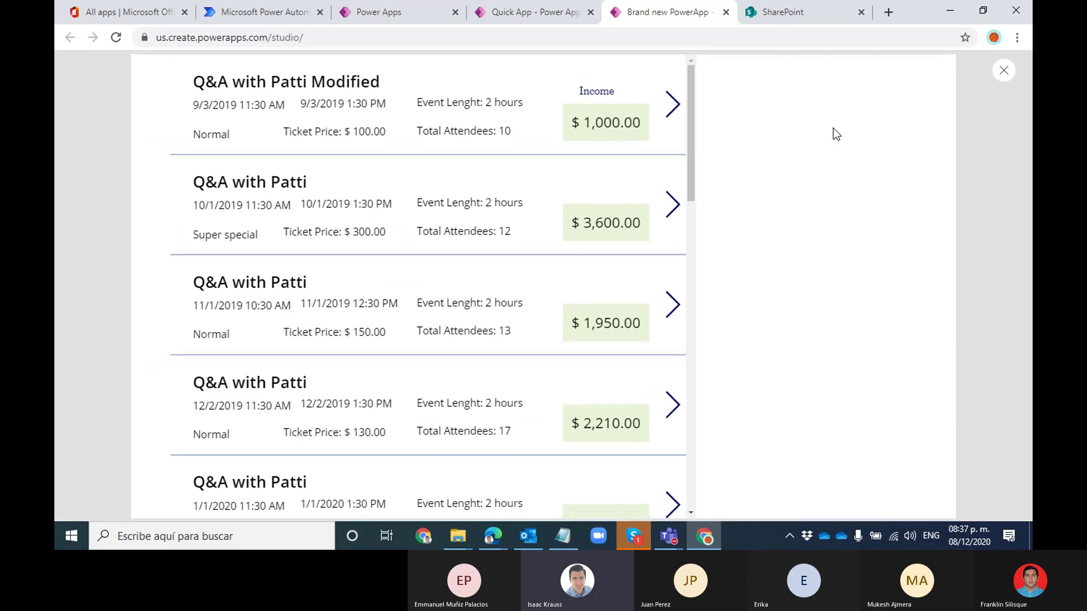
pyautogui.click(682, 111)
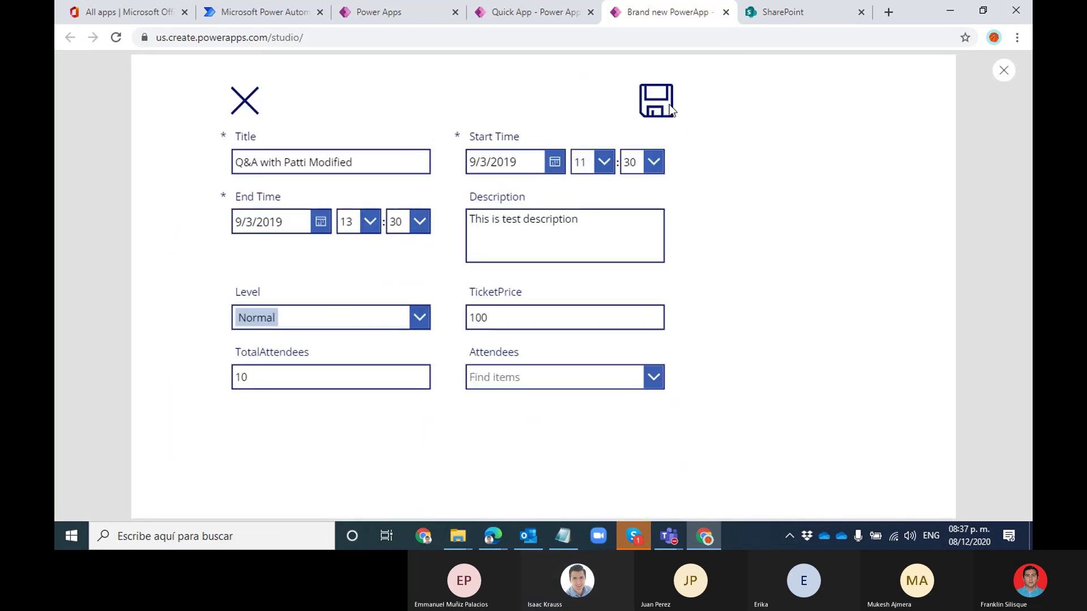
pyautogui.click(249, 102)
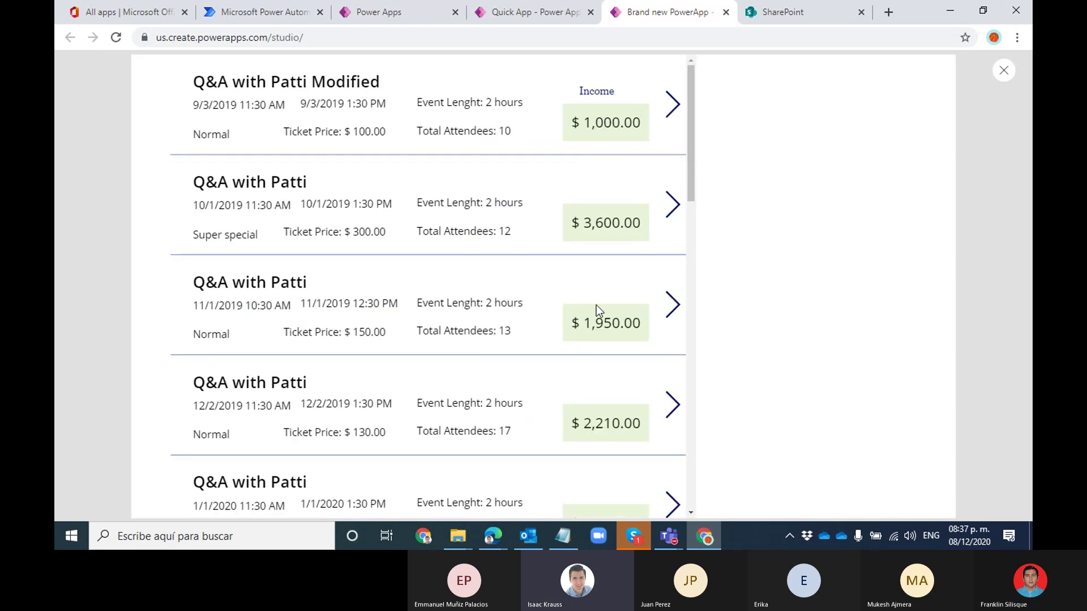
pyautogui.click(677, 312)
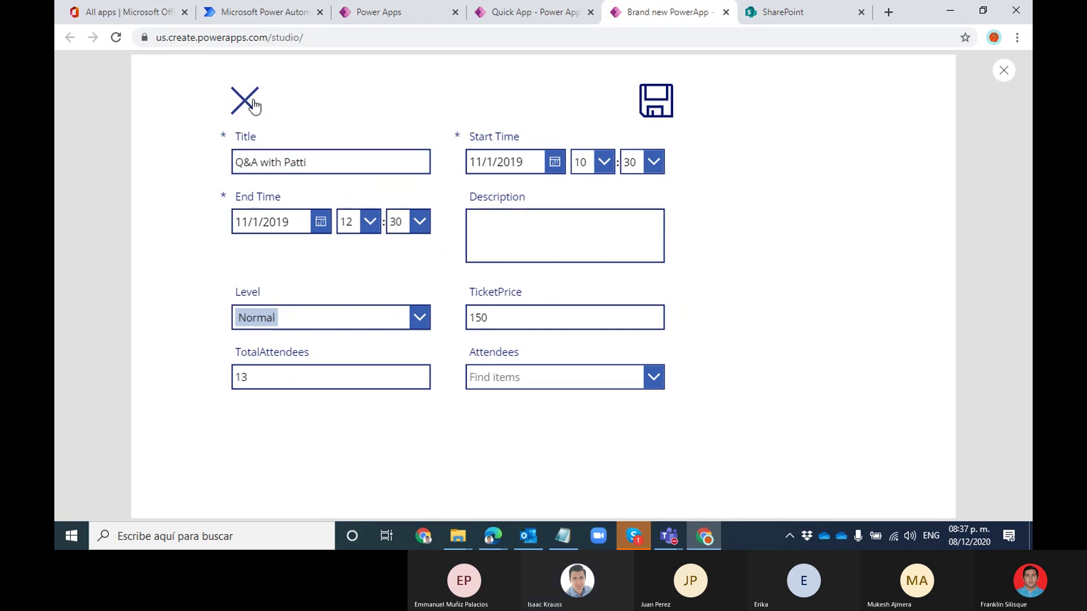
pyautogui.click(1004, 70)
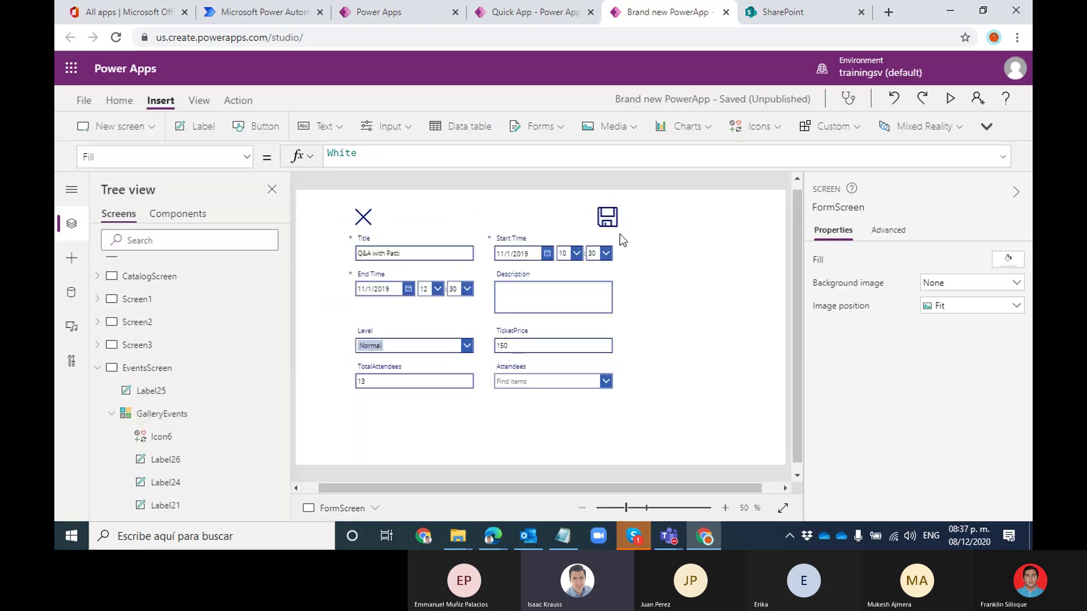
# Extend the Save icon's OnSelect formula on FormScreen to SubmitForm(EventForm);Navigate(EventsScreen)
pyautogui.click(616, 225)
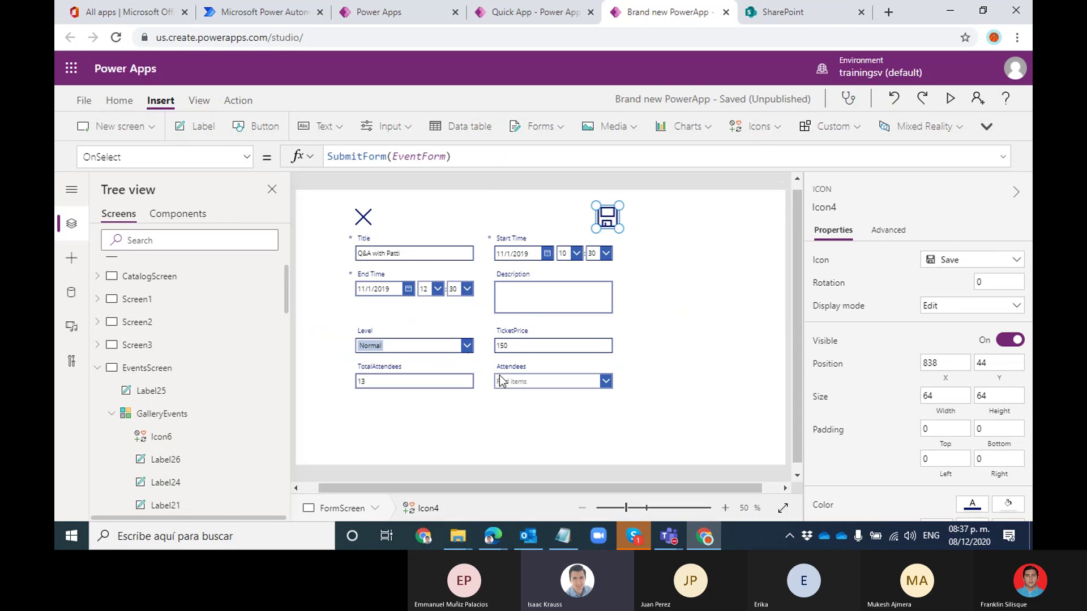
pyautogui.tripleClick(474, 157)
pyautogui.click(475, 157)
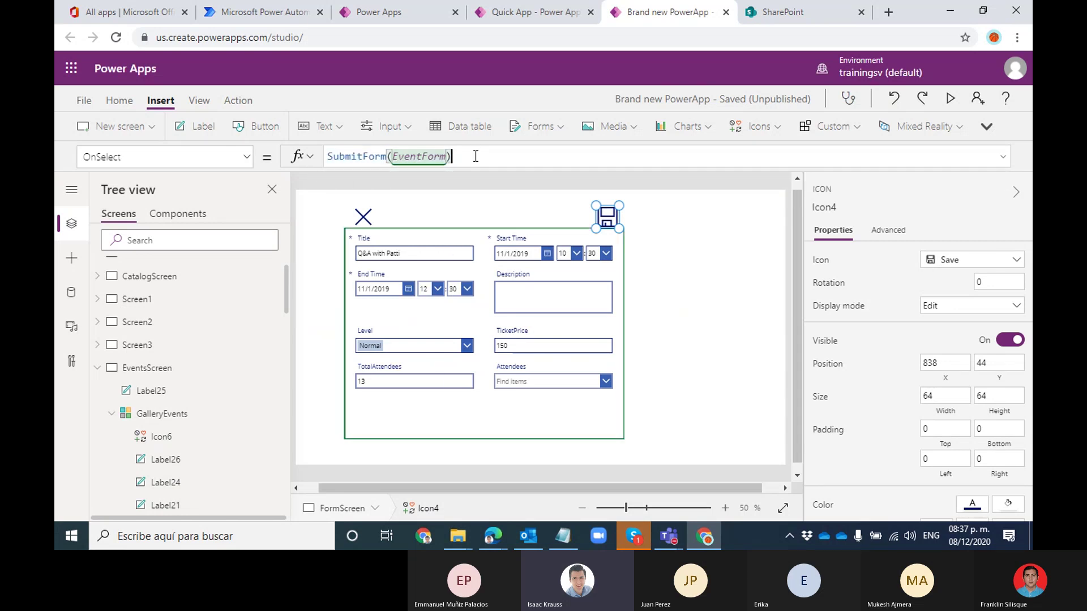
pyautogui.write(';')
pyautogui.write('Navi')
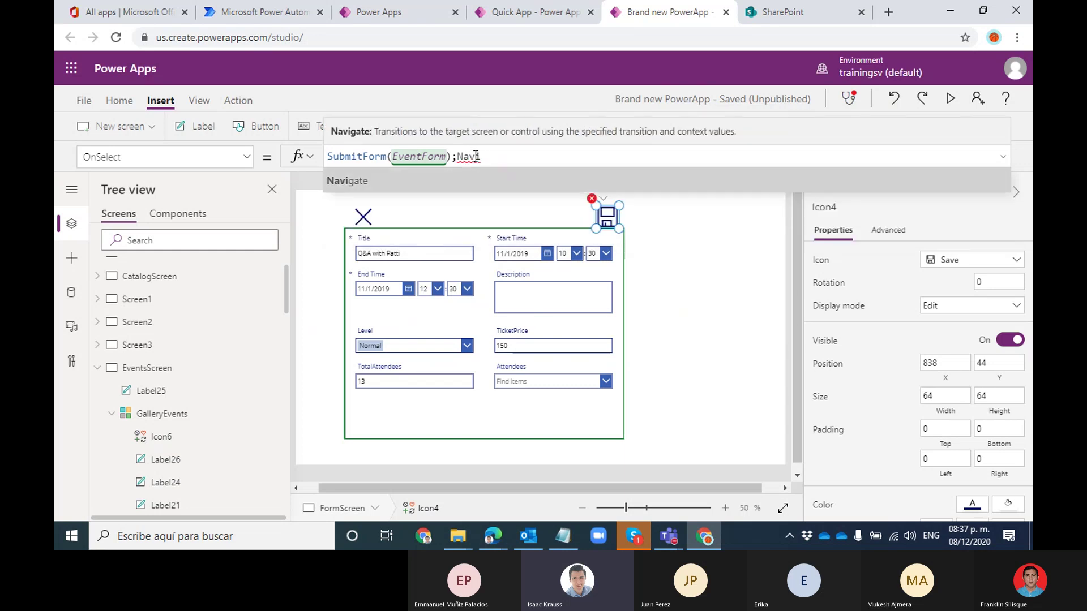
pyautogui.press('Tab')
pyautogui.write('(')
pyautogui.press('Down')
pyautogui.press('Down')
pyautogui.press('Tab')
pyautogui.write(')')
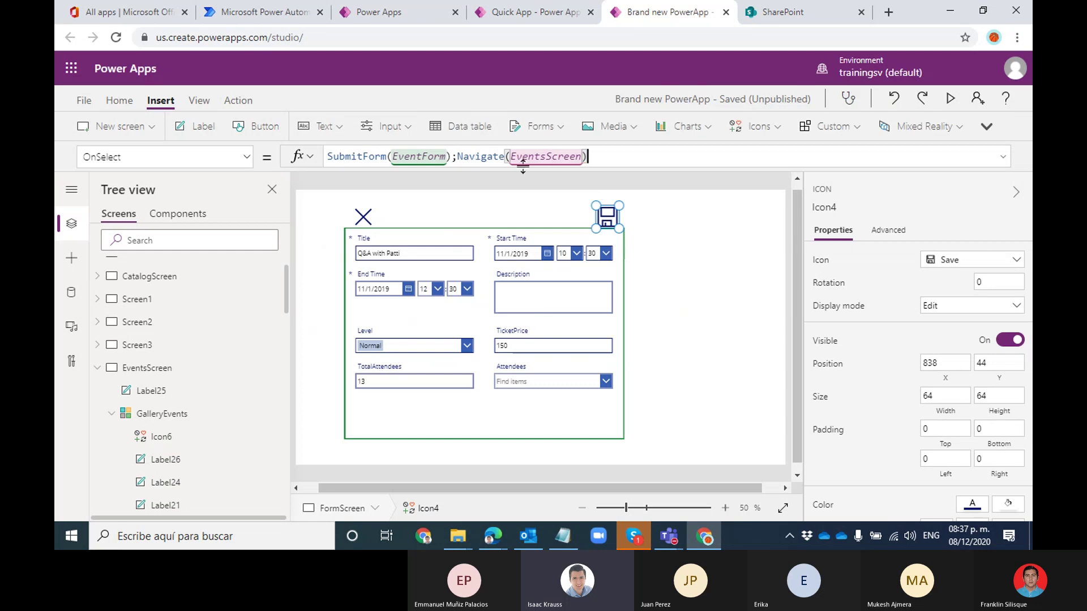
pyautogui.click(736, 267)
# Preview FormScreen, enter "New description" as the 11/1/2019 event's description, and save the form
pyautogui.click(950, 99)
pyautogui.click(594, 232)
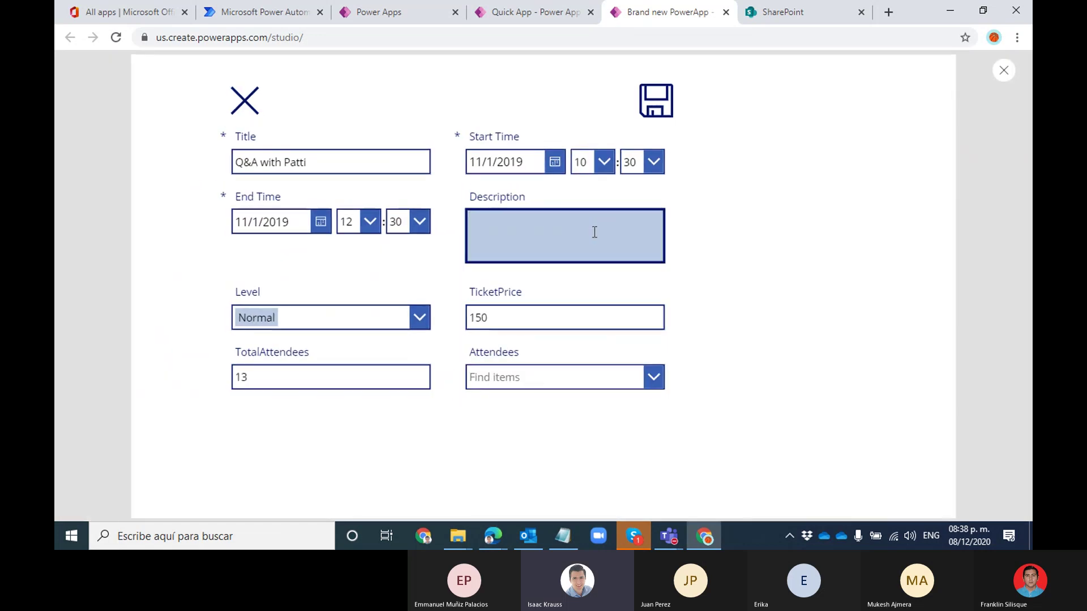
pyautogui.write('New description')
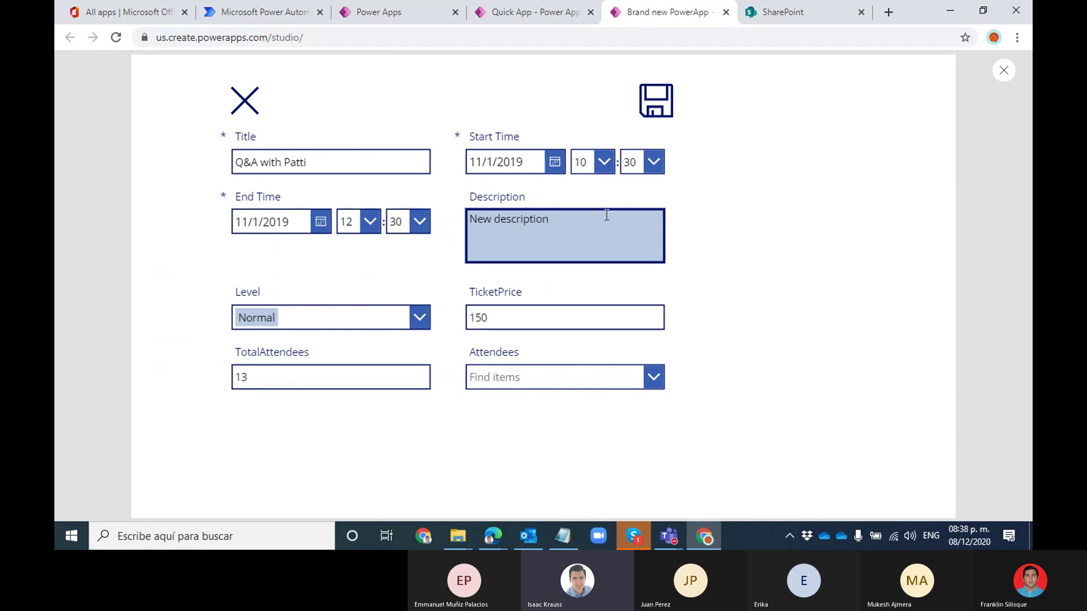
pyautogui.click(660, 112)
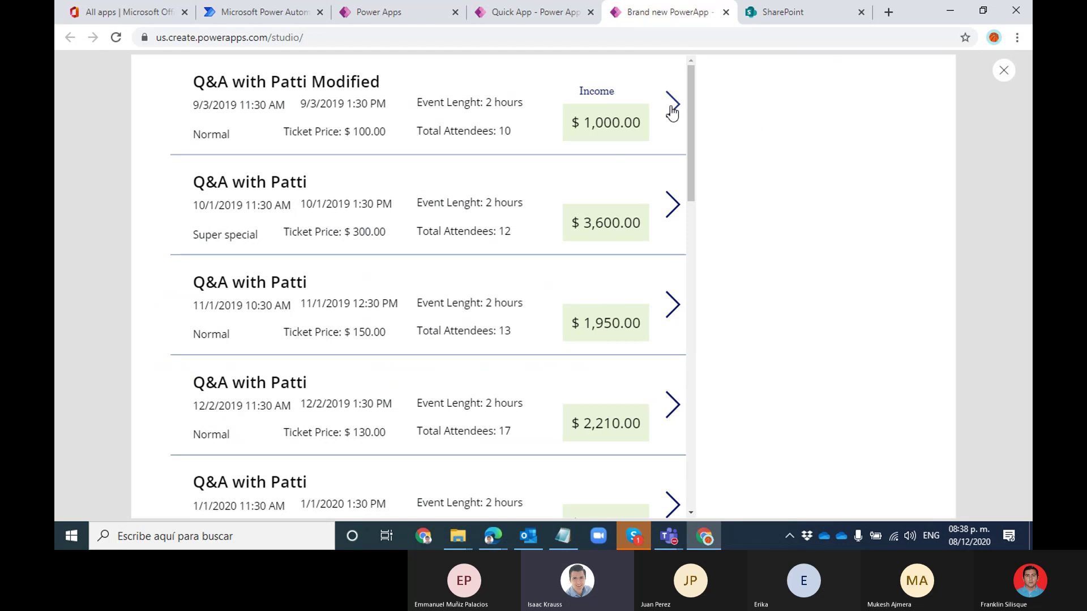
# Open and cancel the first event, reopen the third event to check its saved description, cancel it, and close the preview
pyautogui.click(671, 96)
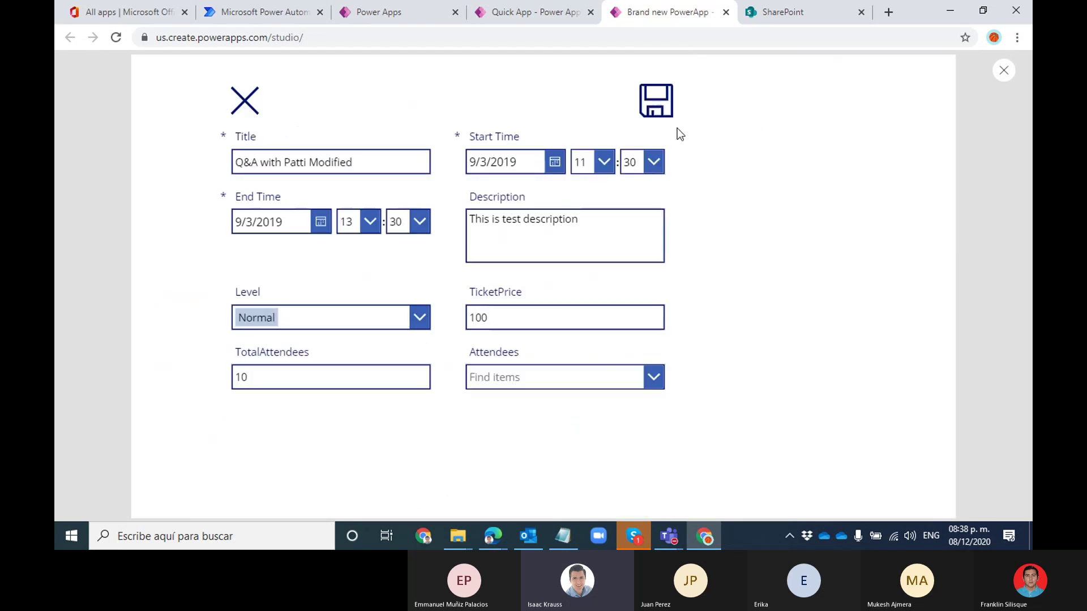
pyautogui.click(245, 101)
pyautogui.click(674, 310)
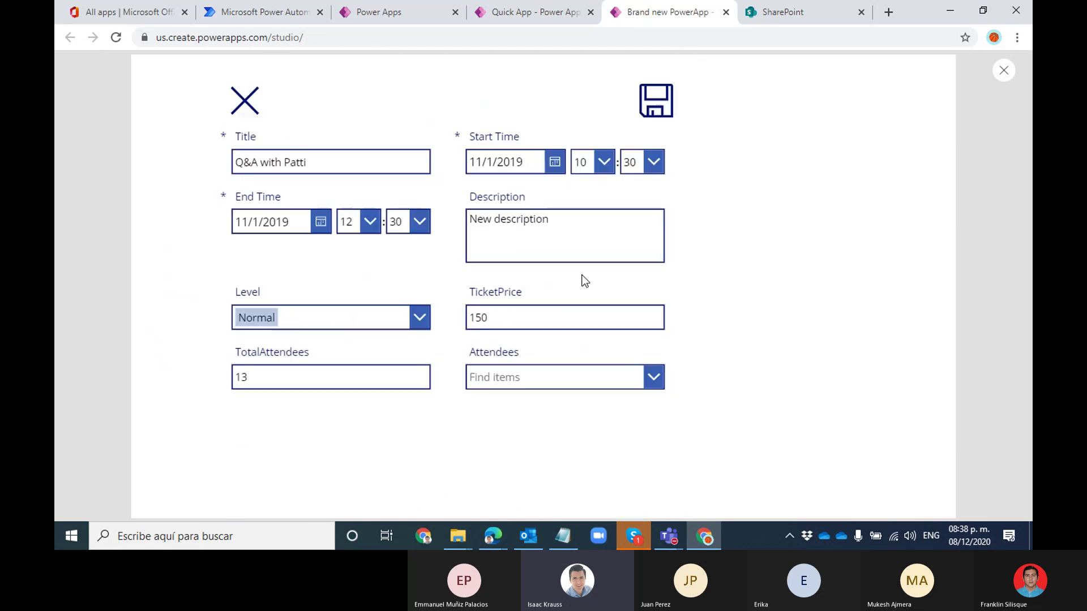
pyautogui.click(246, 99)
pyautogui.click(1002, 71)
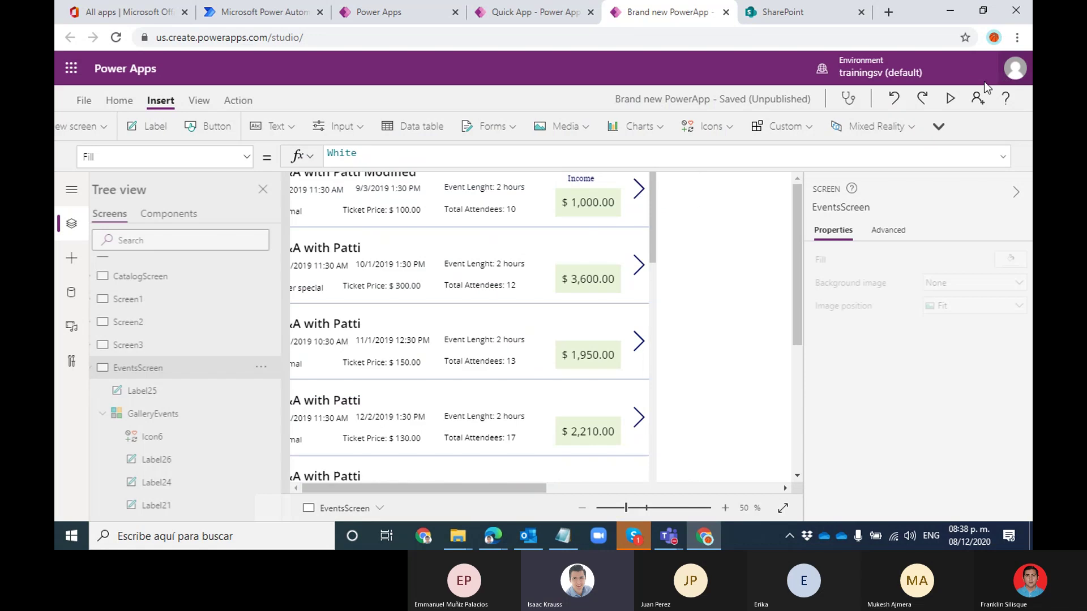
# Insert an Add icon on EventsScreen, place it in the screen's upper-right corner at about X 1258, Y 16, and check it in preview
pyautogui.click(764, 125)
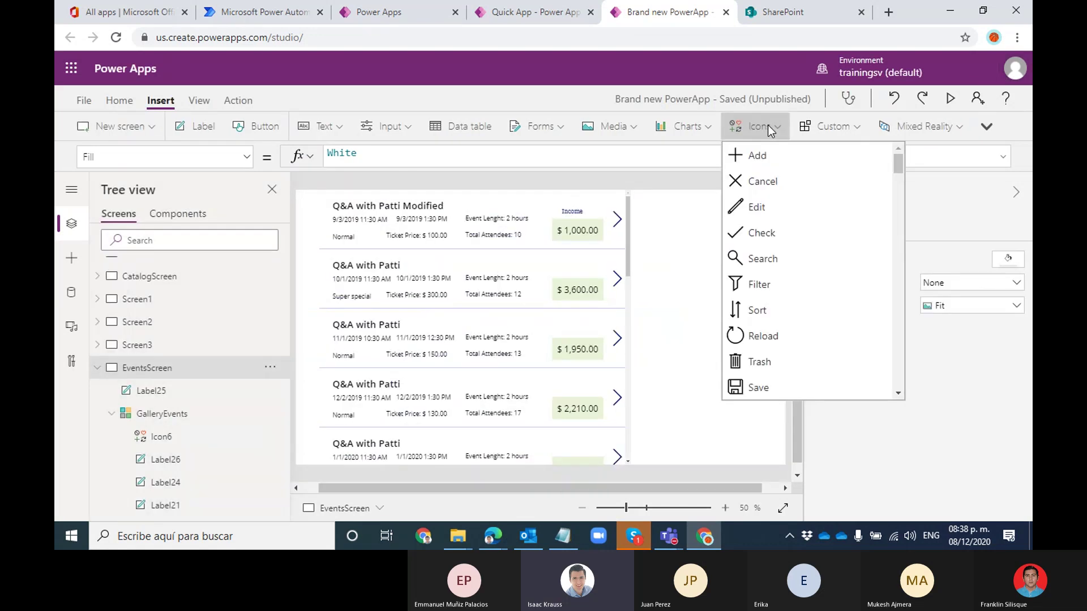
pyautogui.click(754, 153)
pyautogui.moveTo(336, 229); pyautogui.dragTo(757, 204)
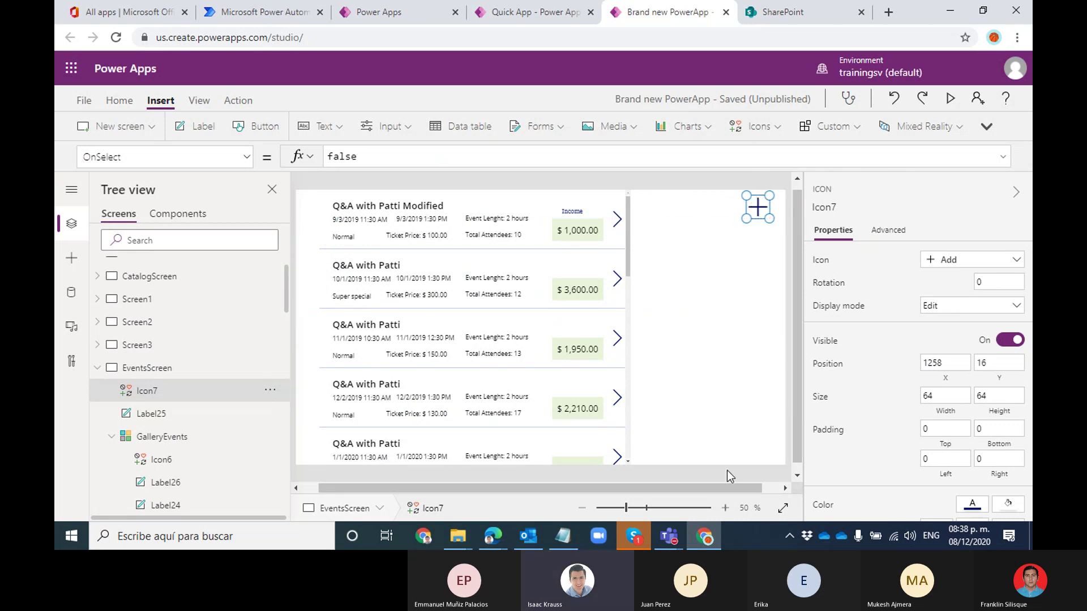
pyautogui.moveTo(738, 487); pyautogui.dragTo(766, 490)
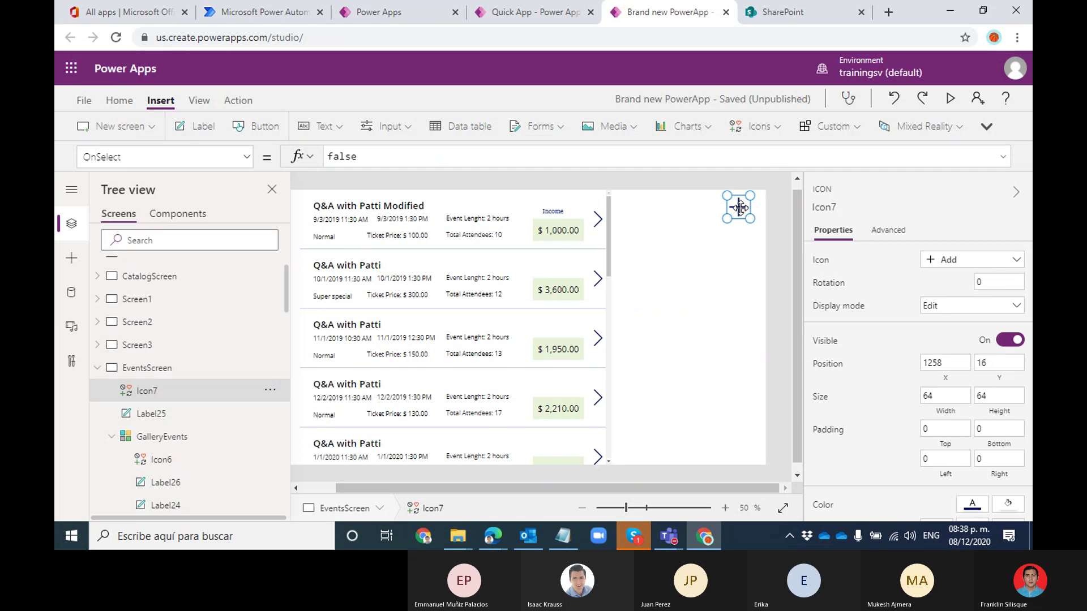
pyautogui.click(949, 100)
pyautogui.click(1005, 70)
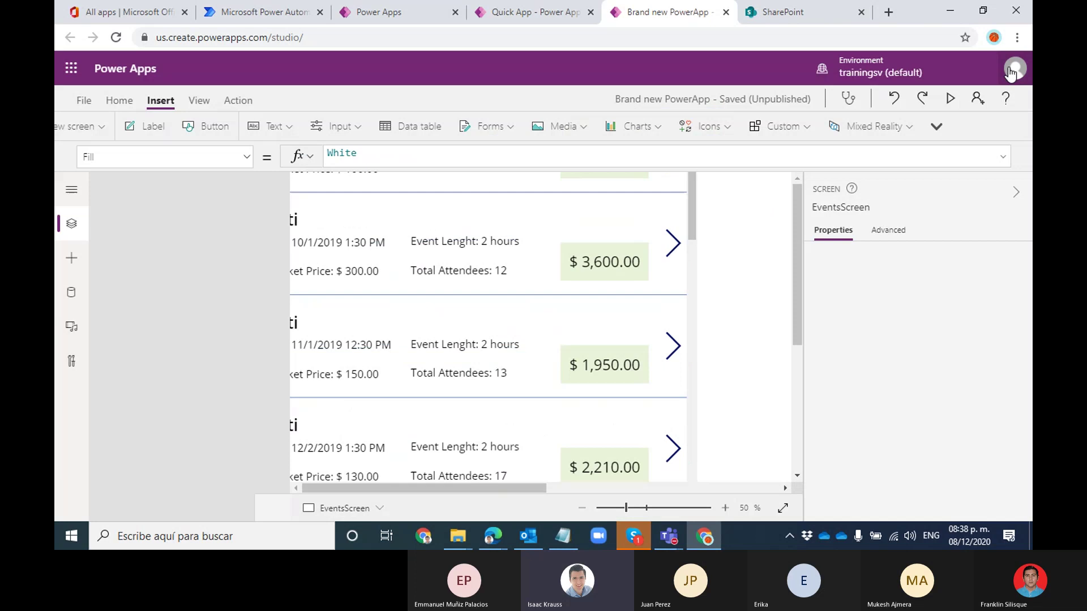
# Add a label reading "New event" beside the Add icon on EventsScreen, at about X 1136, Y 28
pyautogui.click(208, 132)
pyautogui.moveTo(353, 225); pyautogui.dragTo(724, 207)
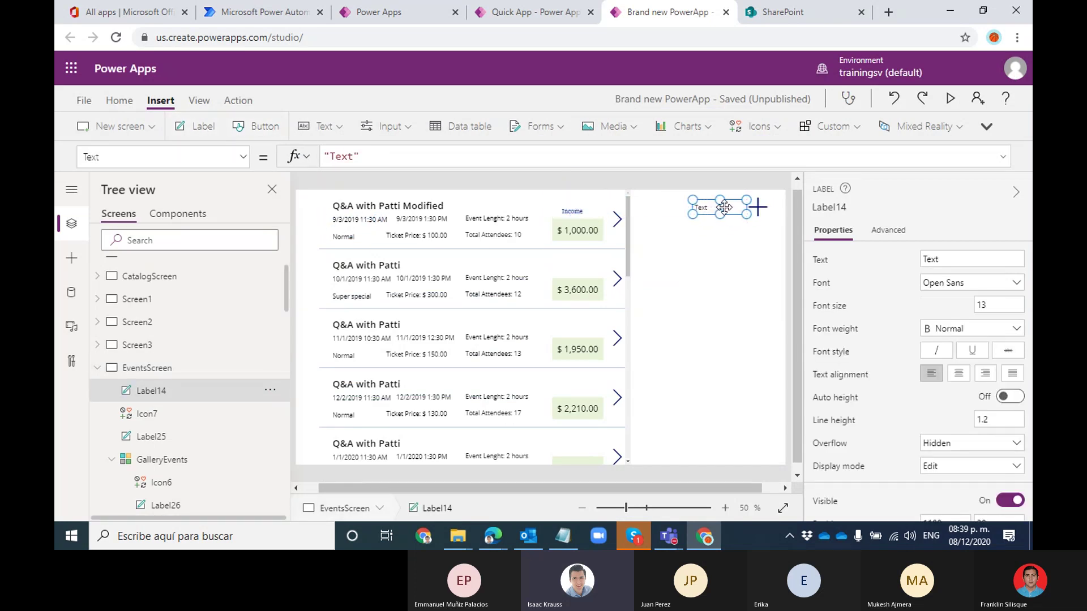
pyautogui.moveTo(354, 157); pyautogui.dragTo(333, 158)
pyautogui.write('New ')
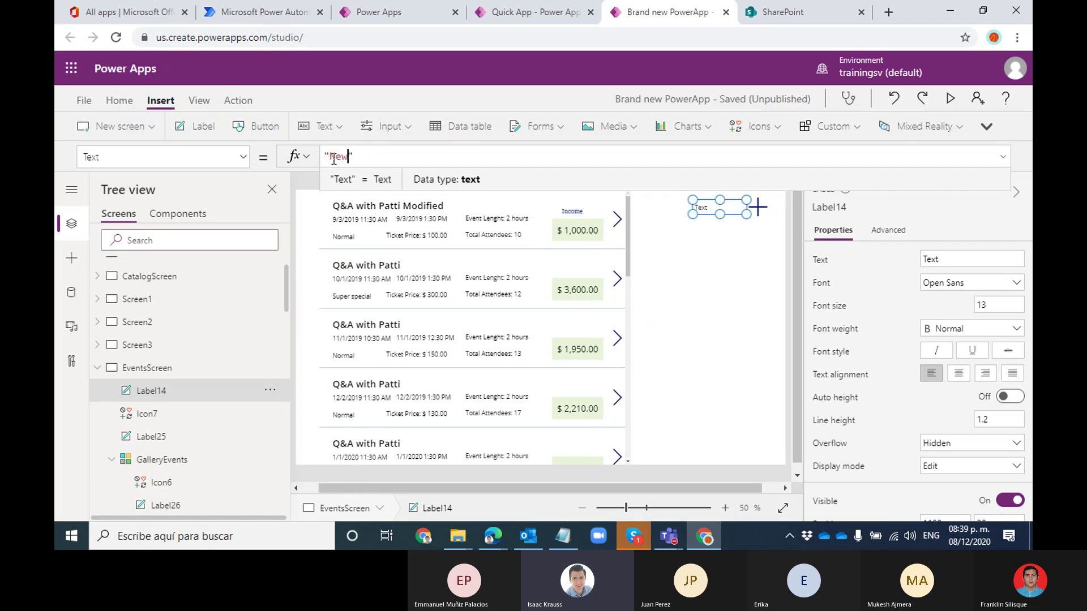
pyautogui.write('event')
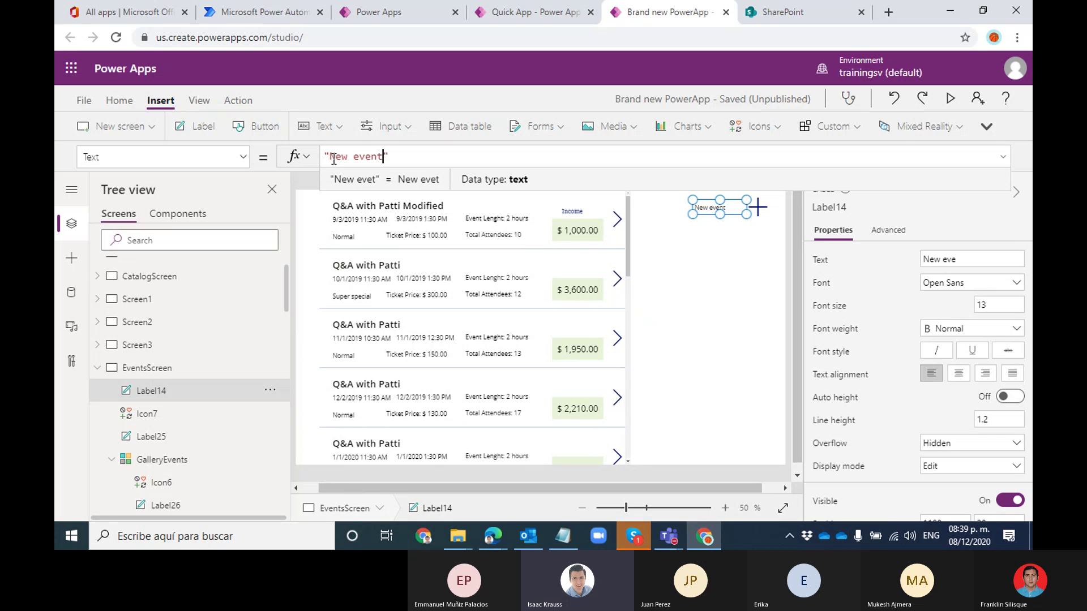
pyautogui.moveTo(704, 208); pyautogui.dragTo(713, 208)
pyautogui.click(758, 277)
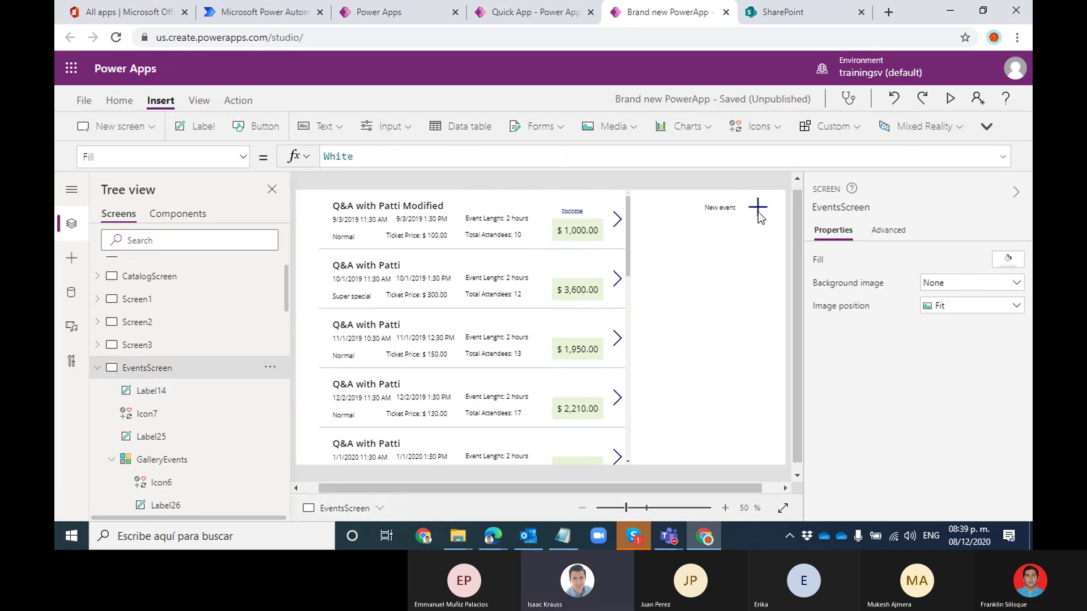
# Give the "New event" label a light green fill and check it beside the Add icon in preview
pyautogui.click(759, 210)
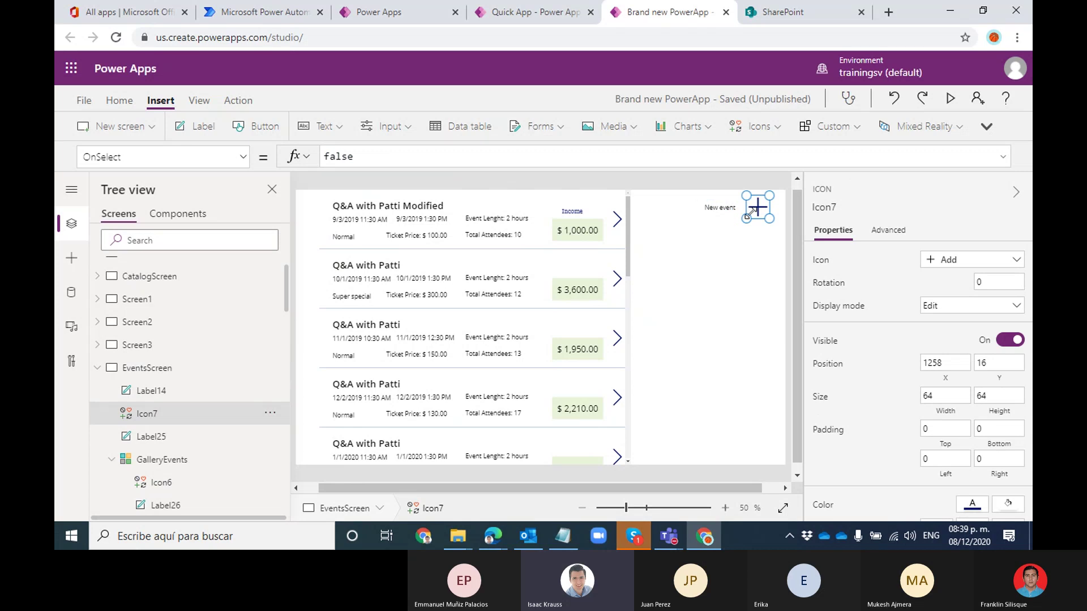
pyautogui.click(270, 413)
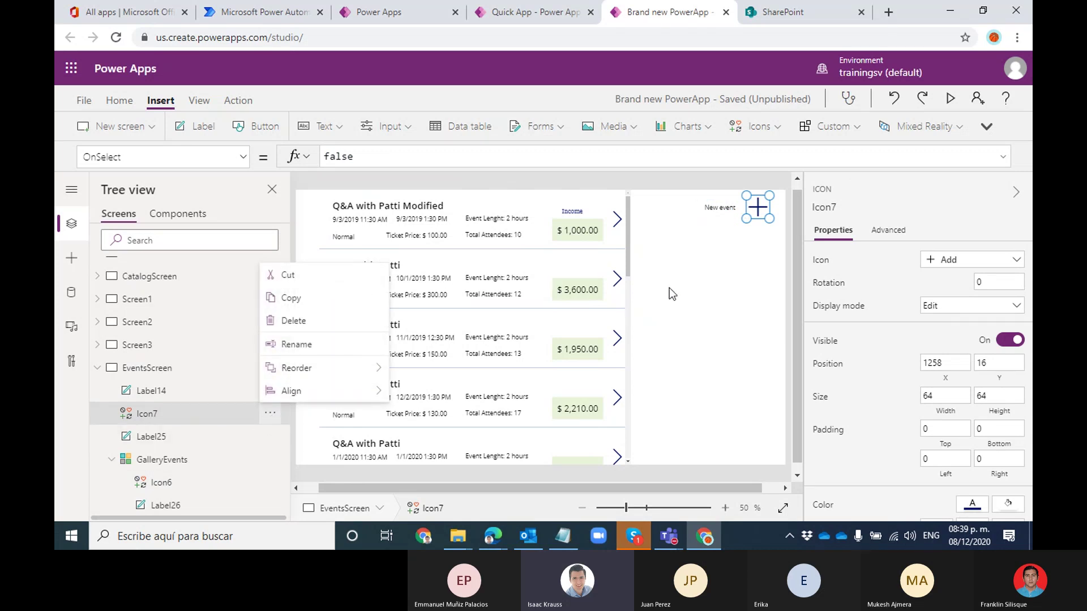
pyautogui.click(723, 217)
pyautogui.click(724, 211)
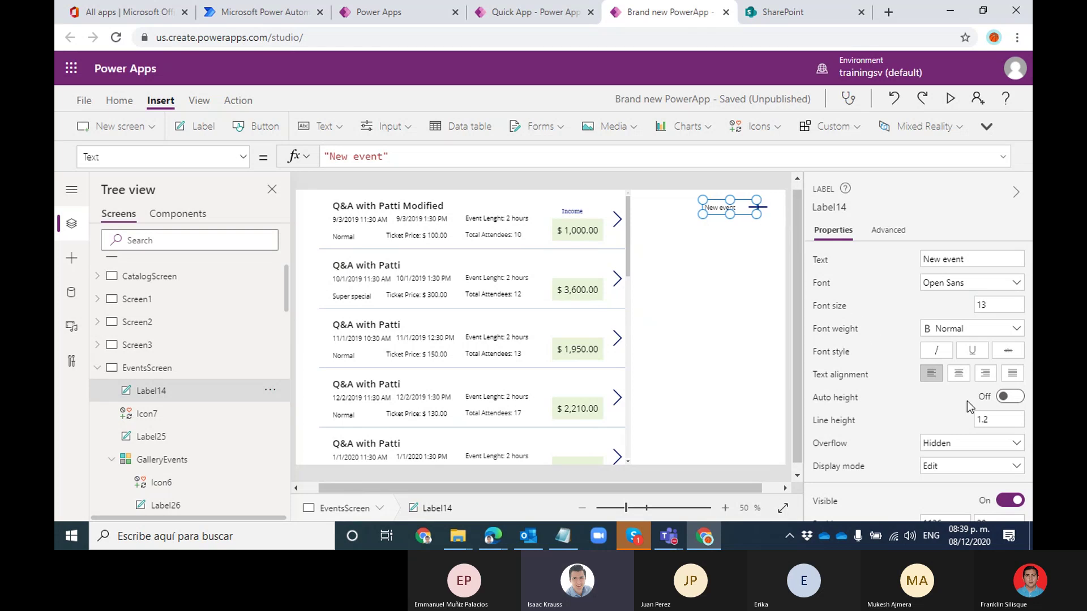
pyautogui.moveTo(1029, 266); pyautogui.dragTo(1031, 385)
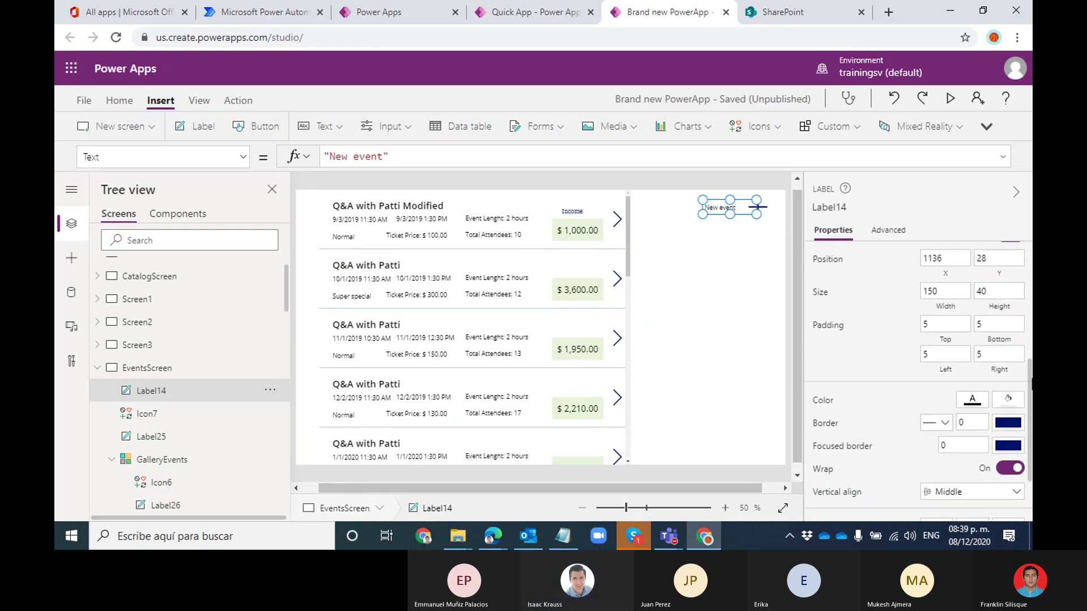
pyautogui.click(1009, 400)
pyautogui.click(938, 338)
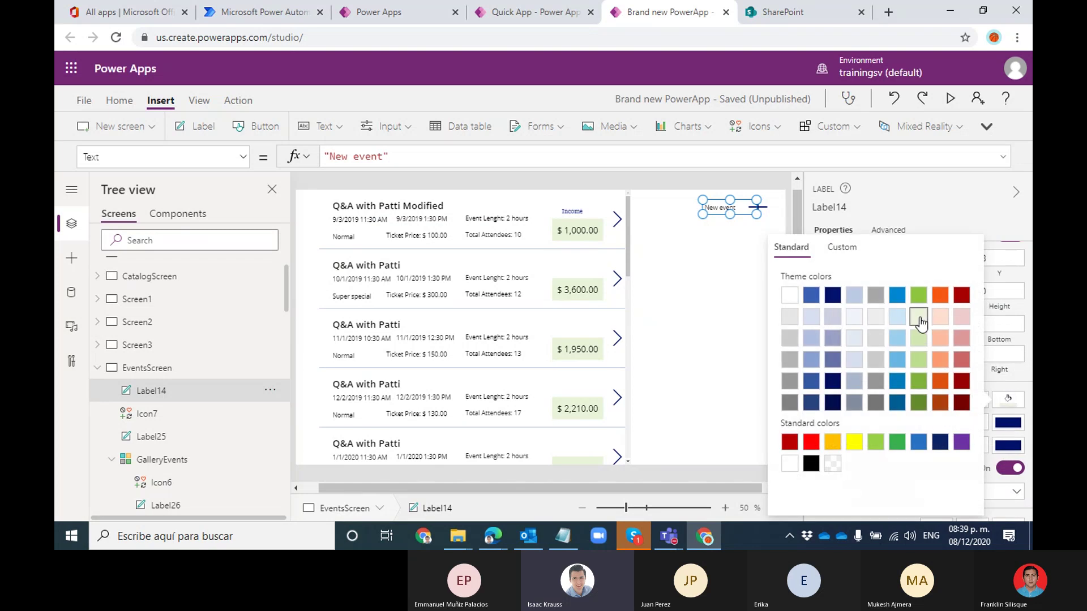
pyautogui.click(949, 101)
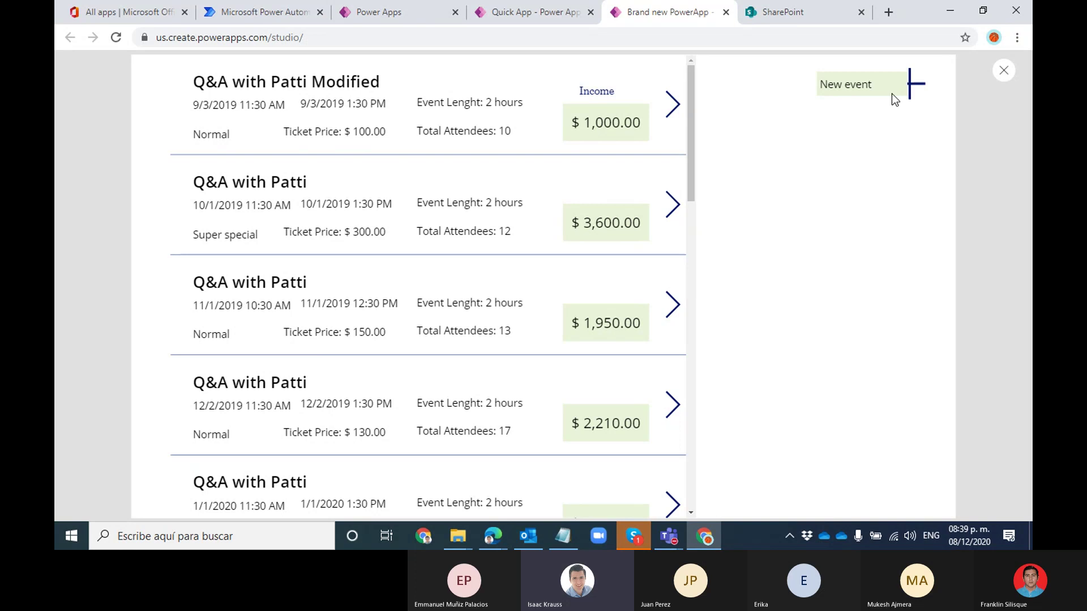
pyautogui.click(1005, 68)
# Bring the Add icon forward so that it sits in front of the "New event" label
pyautogui.click(663, 335)
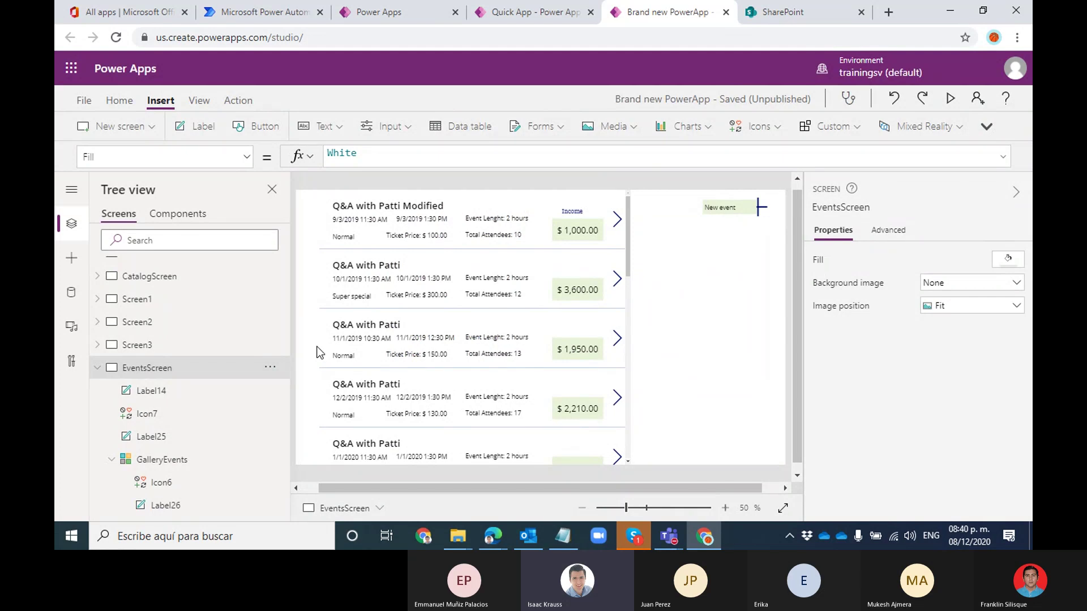
pyautogui.click(190, 419)
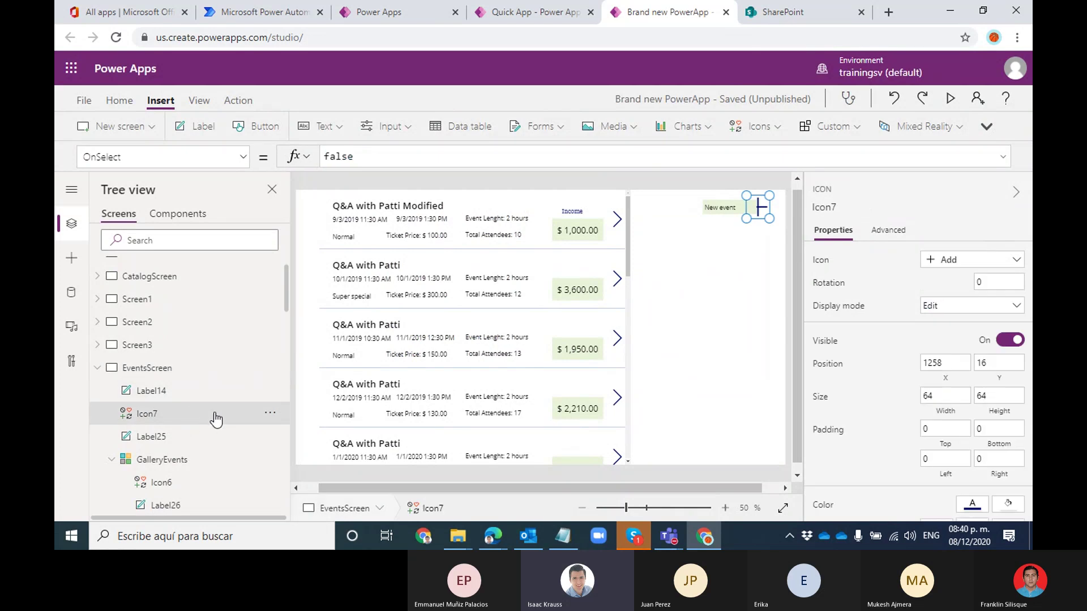
pyautogui.click(270, 415)
pyautogui.moveTo(311, 371)
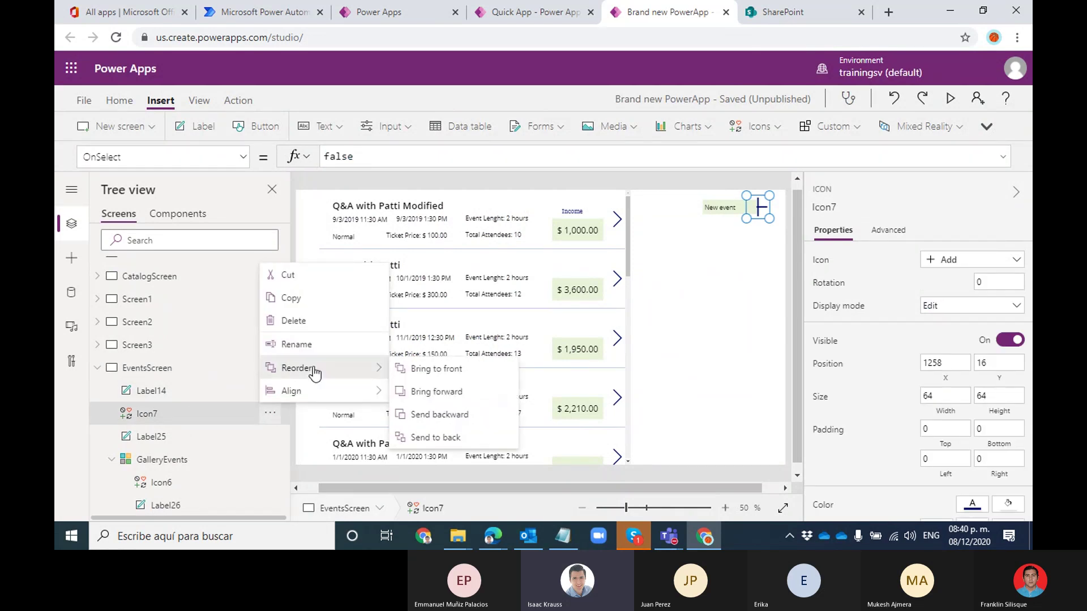
pyautogui.click(412, 390)
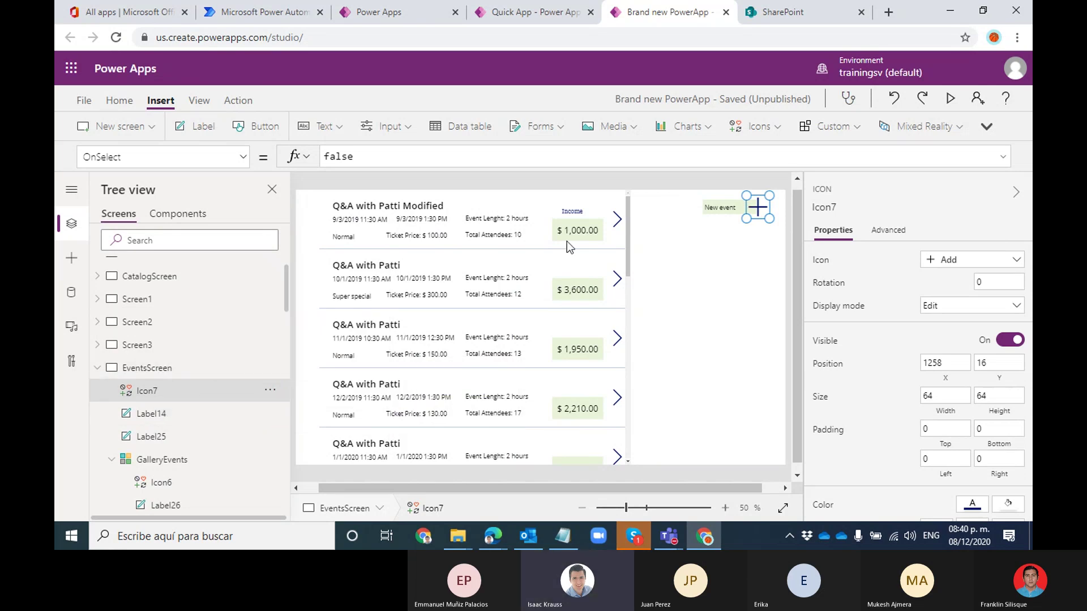
# Preview EventsScreen to inspect the "New event" label and Add icon, close the preview, and dismiss the tip dialog
pyautogui.click(720, 209)
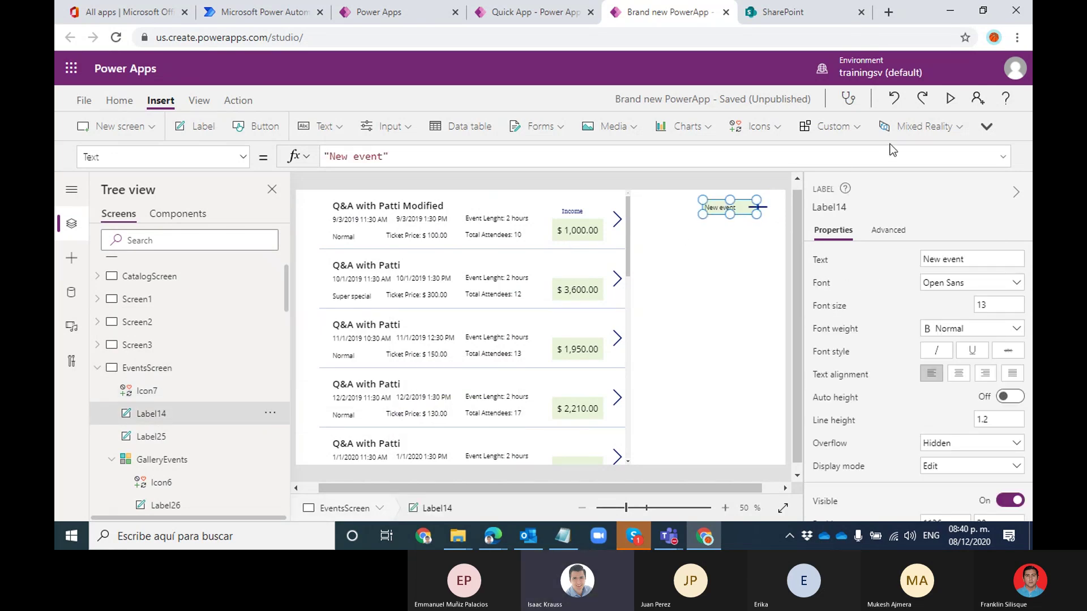
pyautogui.click(950, 99)
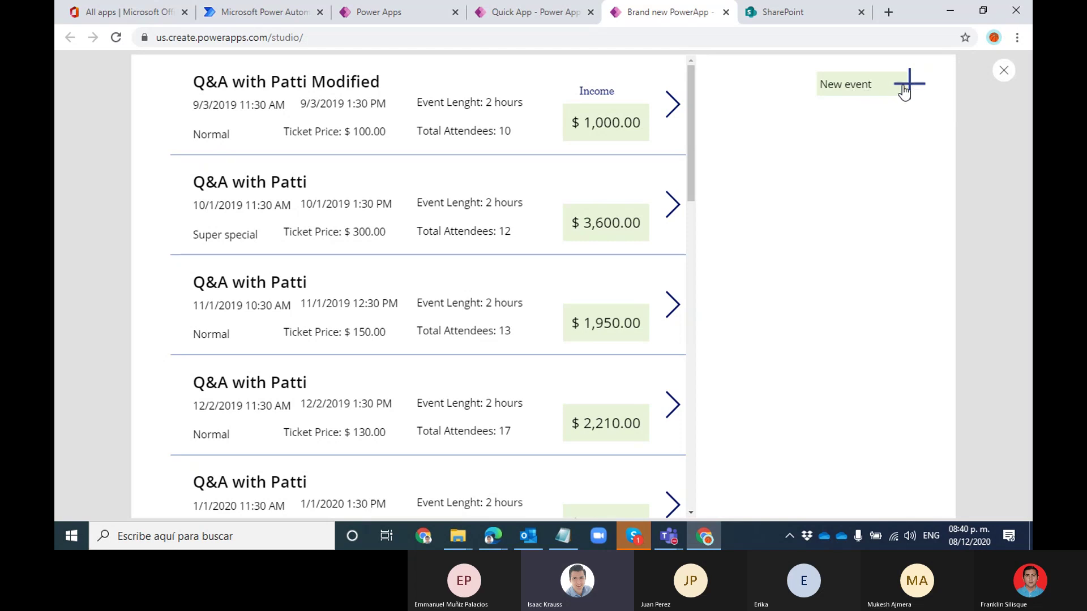
pyautogui.click(1004, 72)
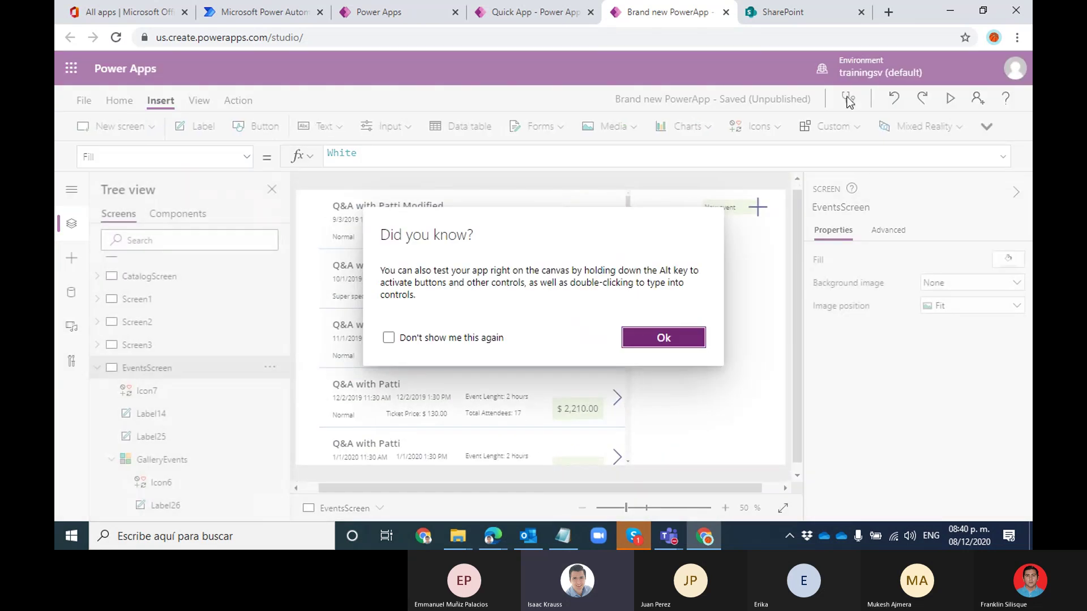
pyautogui.click(664, 337)
# Switch to the Power Platform Training meeting in Microsoft Teams, unmute the microphone, and mute it again
pyautogui.moveTo(669, 536)
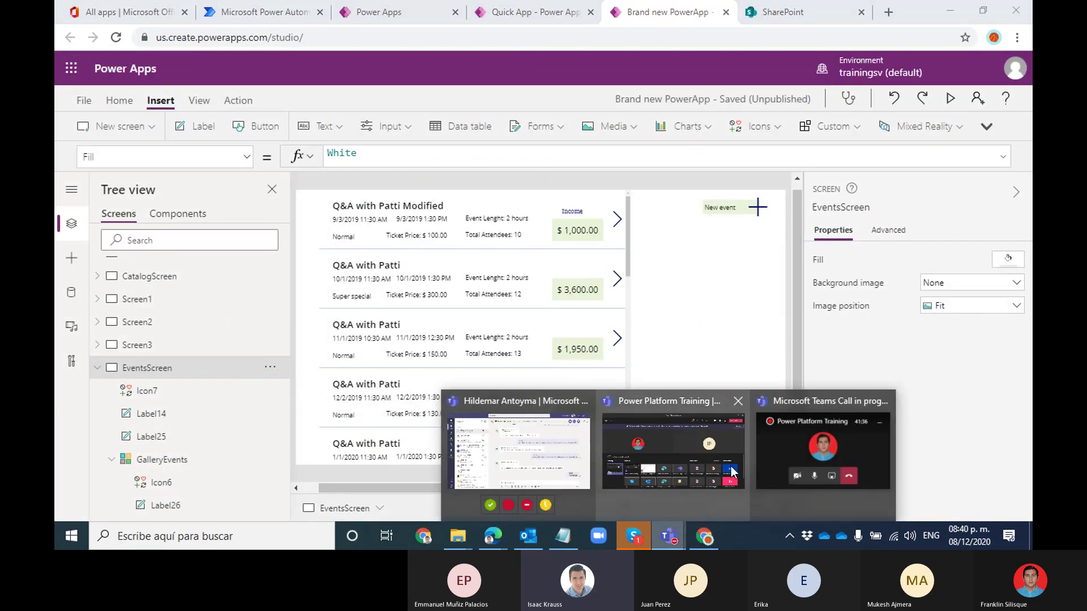
pyautogui.click(712, 443)
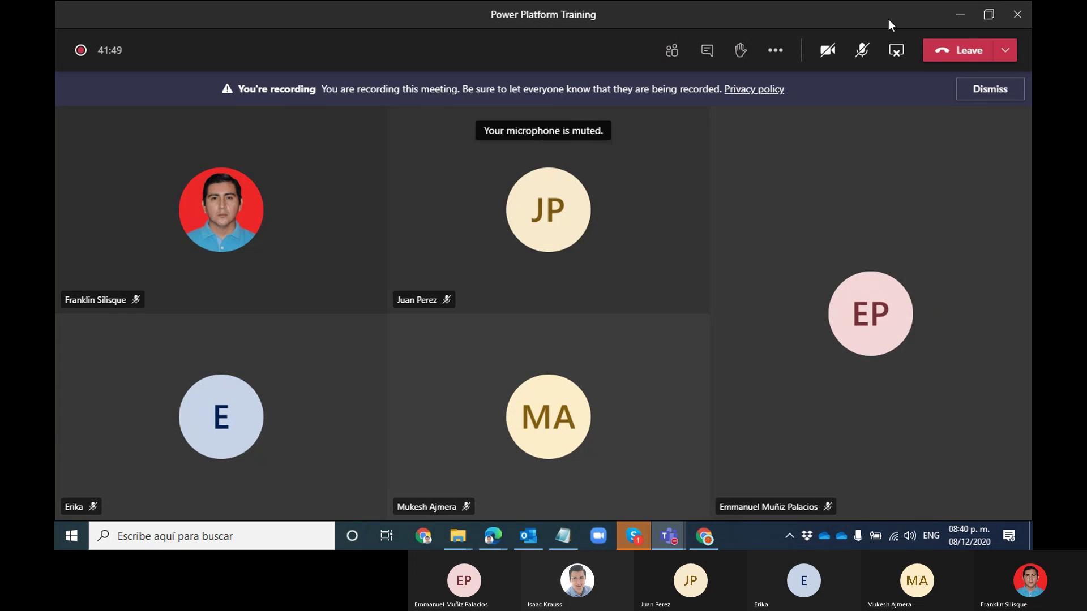
pyautogui.click(862, 51)
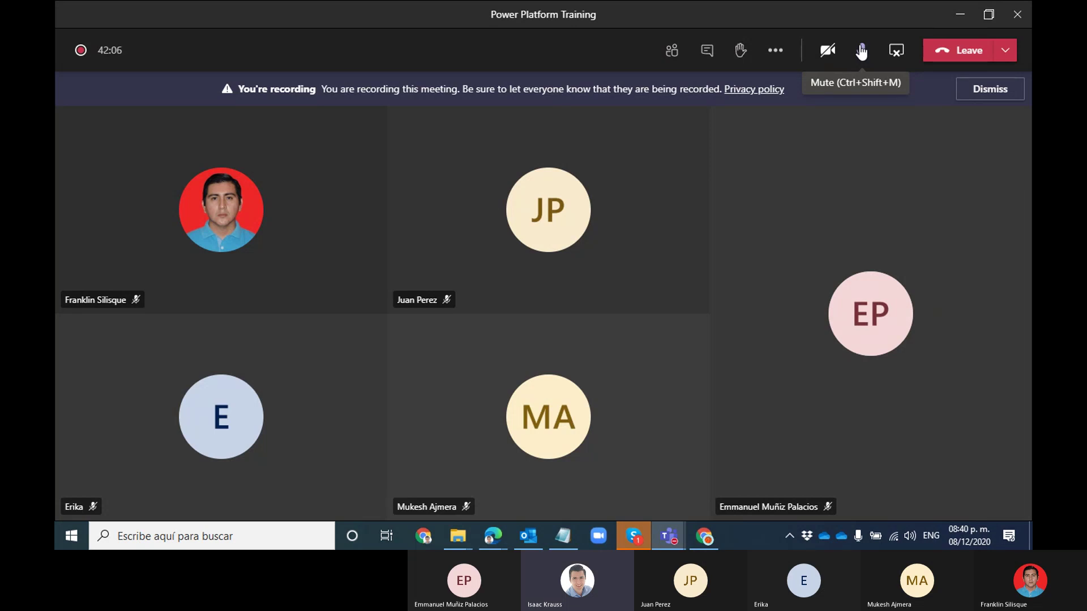
pyautogui.click(862, 51)
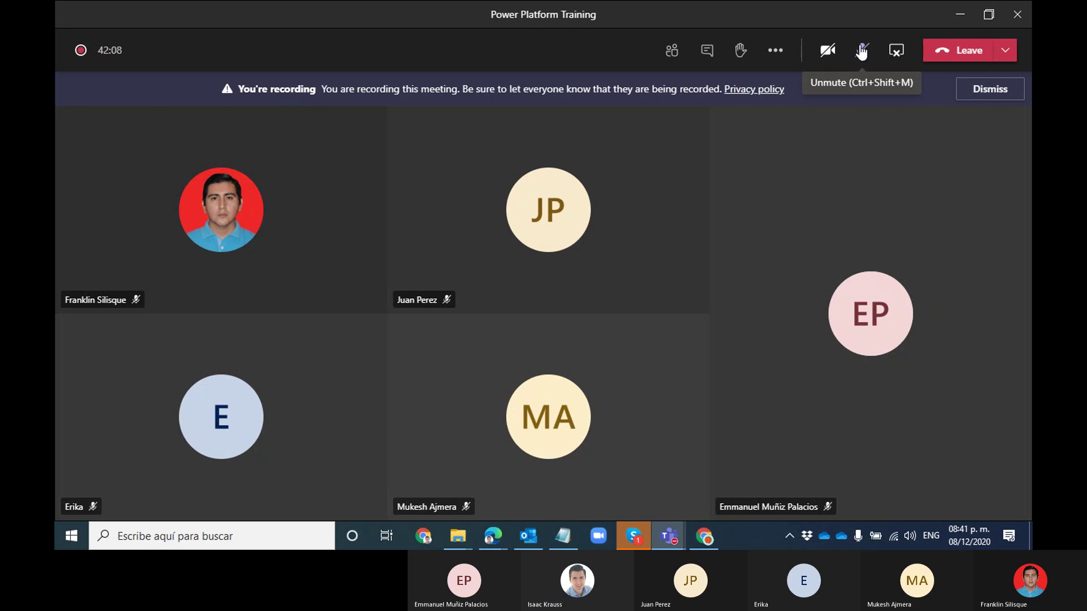
# Leave the Teams meeting window, bring it up once more, and return to the Power Apps editor in Chrome
pyautogui.click(967, 16)
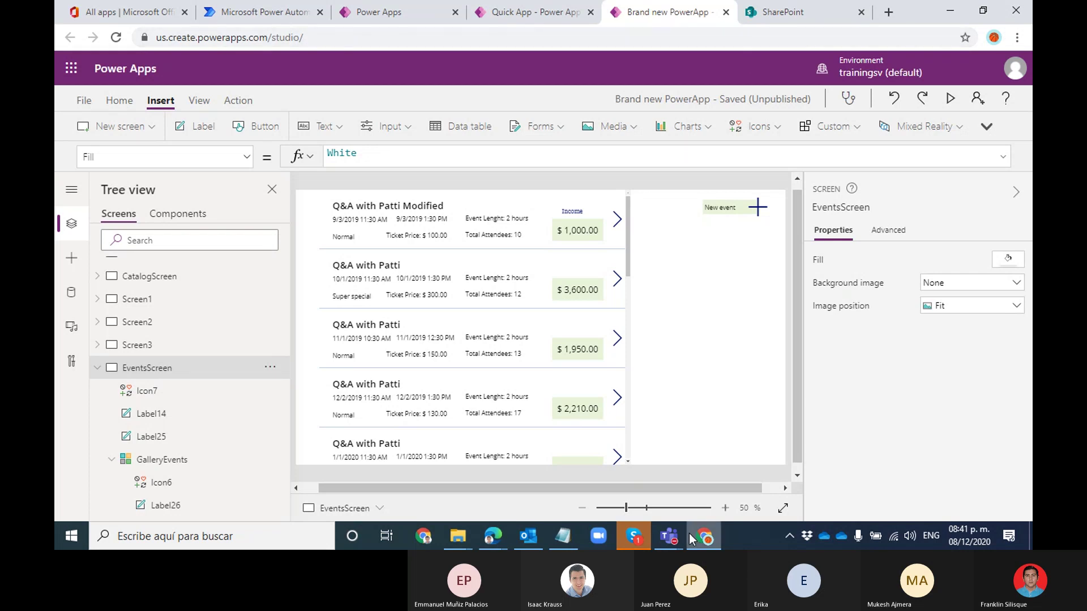
pyautogui.moveTo(670, 541)
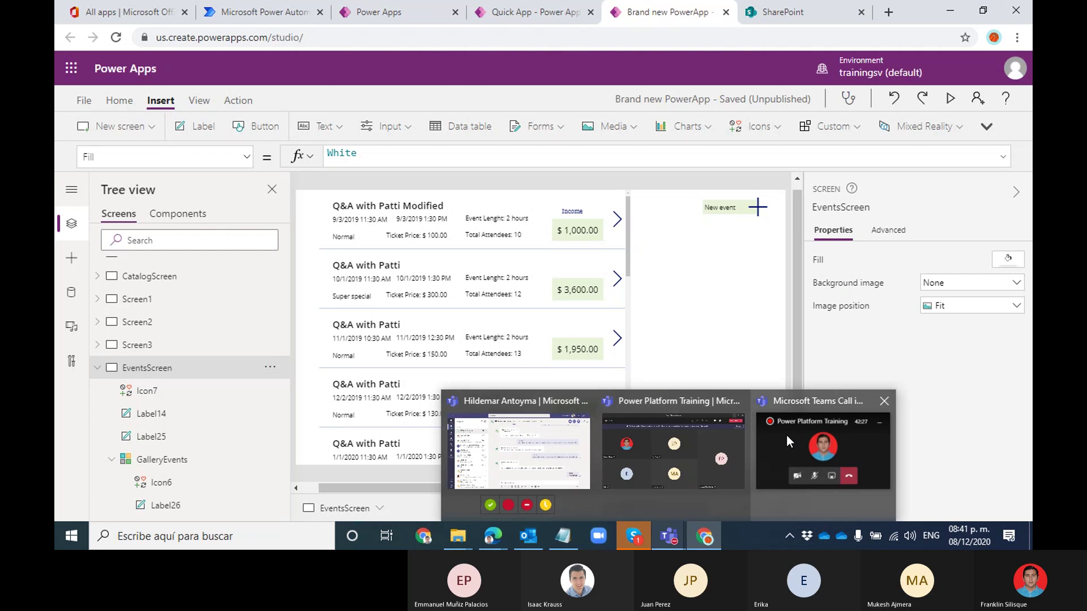
pyautogui.moveTo(786, 436)
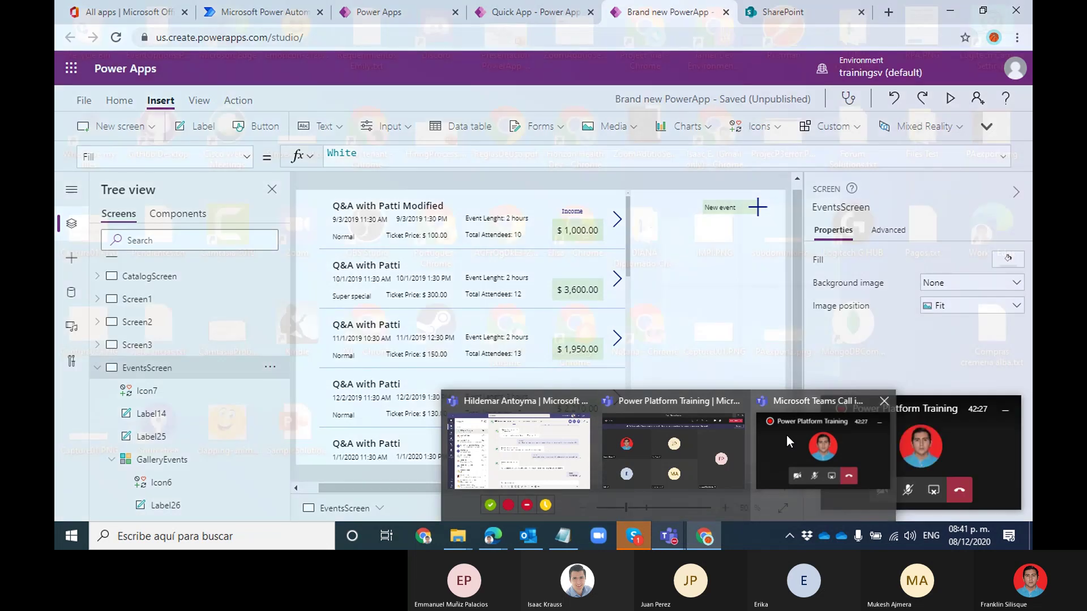
pyautogui.click(786, 435)
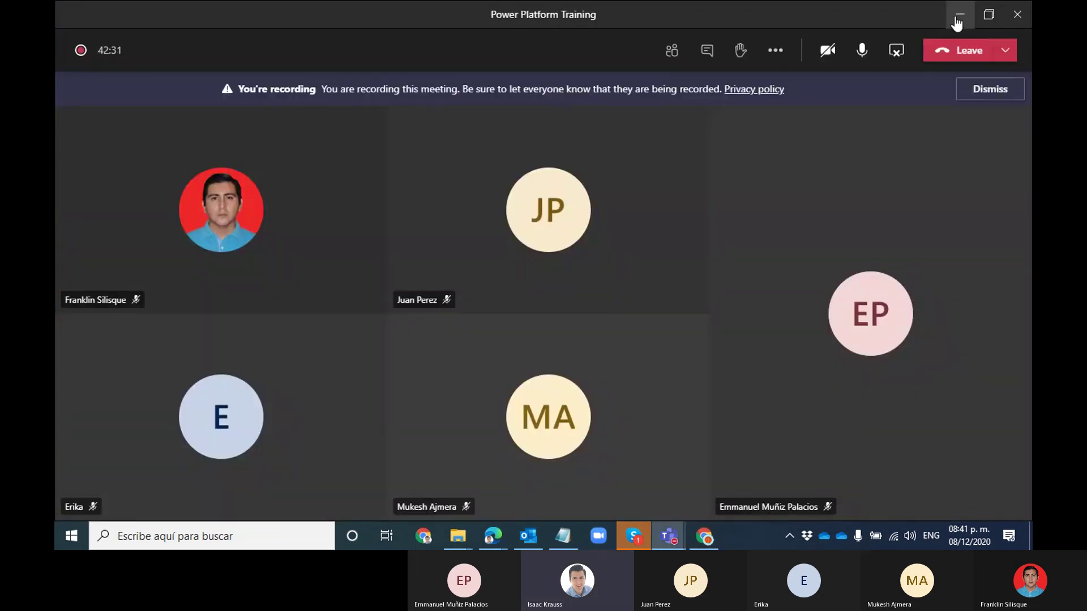
pyautogui.click(957, 20)
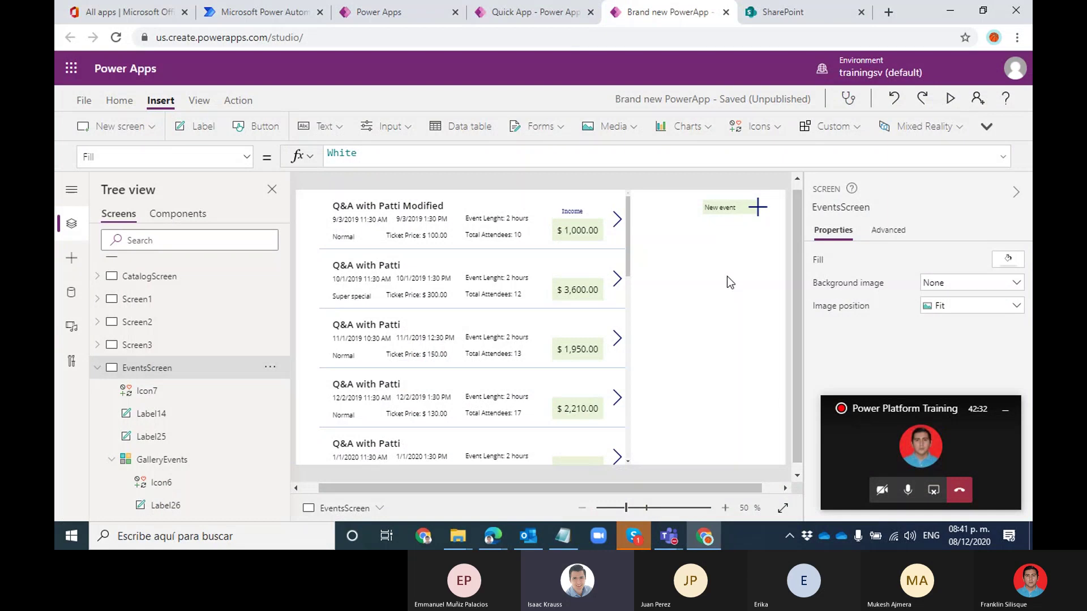
# Minimize the floating Teams call window and remove the light green fill from the "New event" label
pyautogui.click(745, 210)
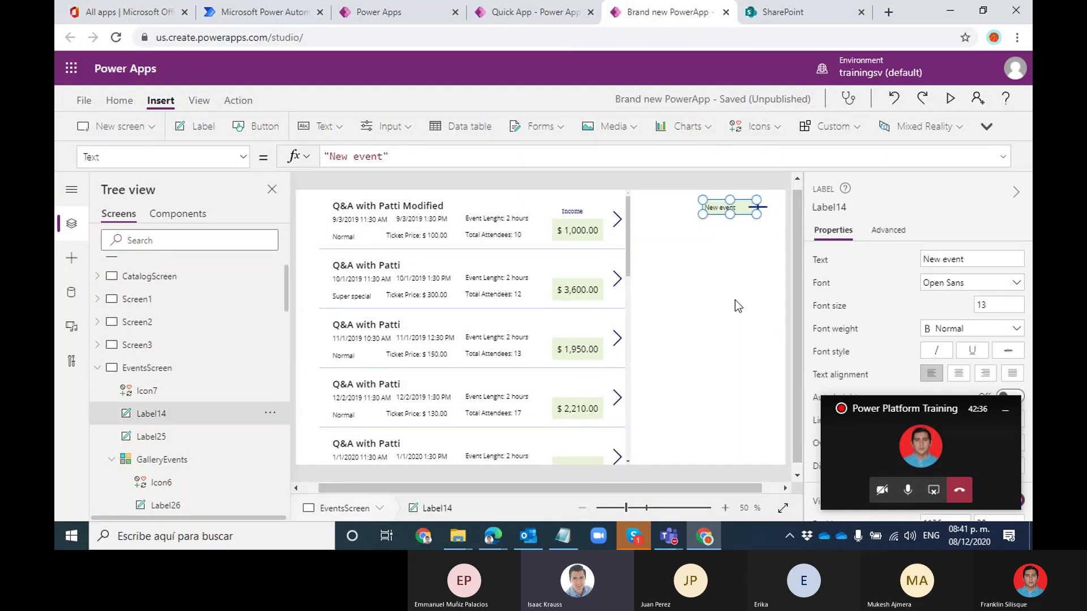
pyautogui.click(734, 300)
pyautogui.click(760, 208)
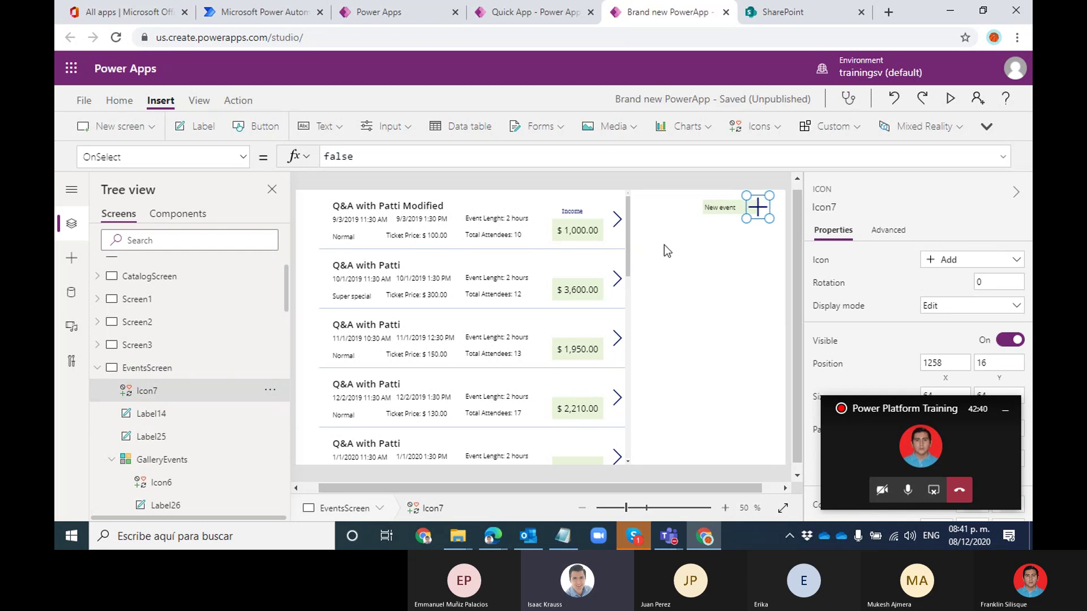
pyautogui.click(734, 214)
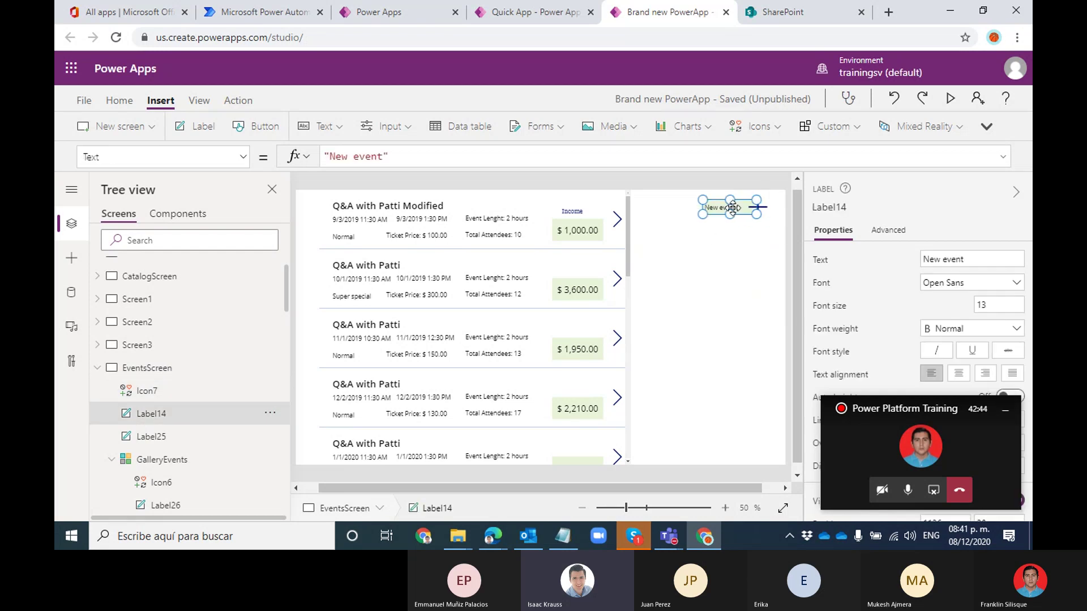
pyautogui.click(1005, 408)
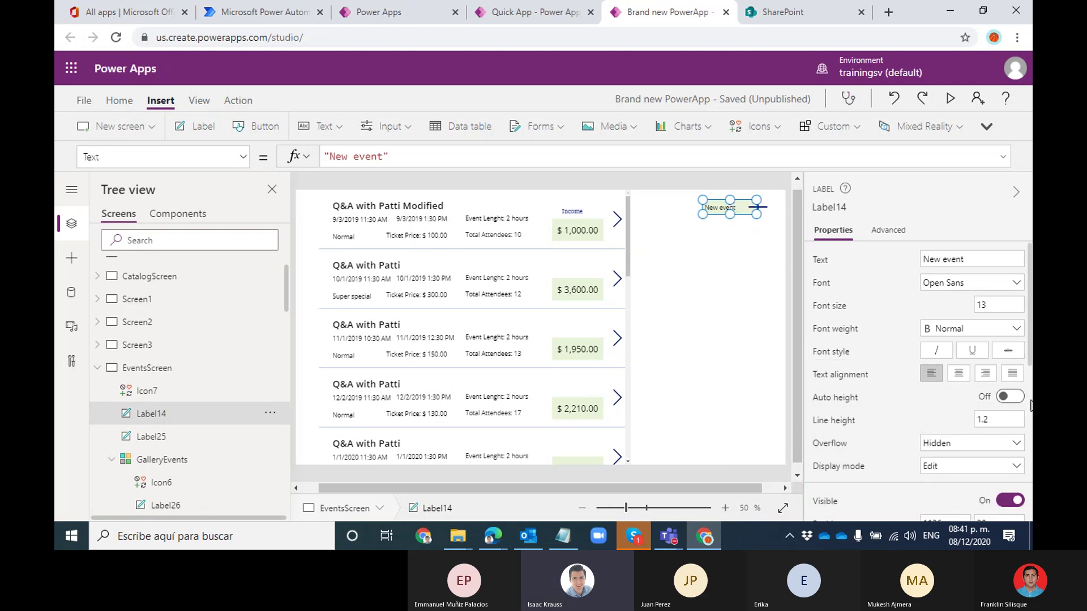
pyautogui.scroll(-5, 1024, 368)
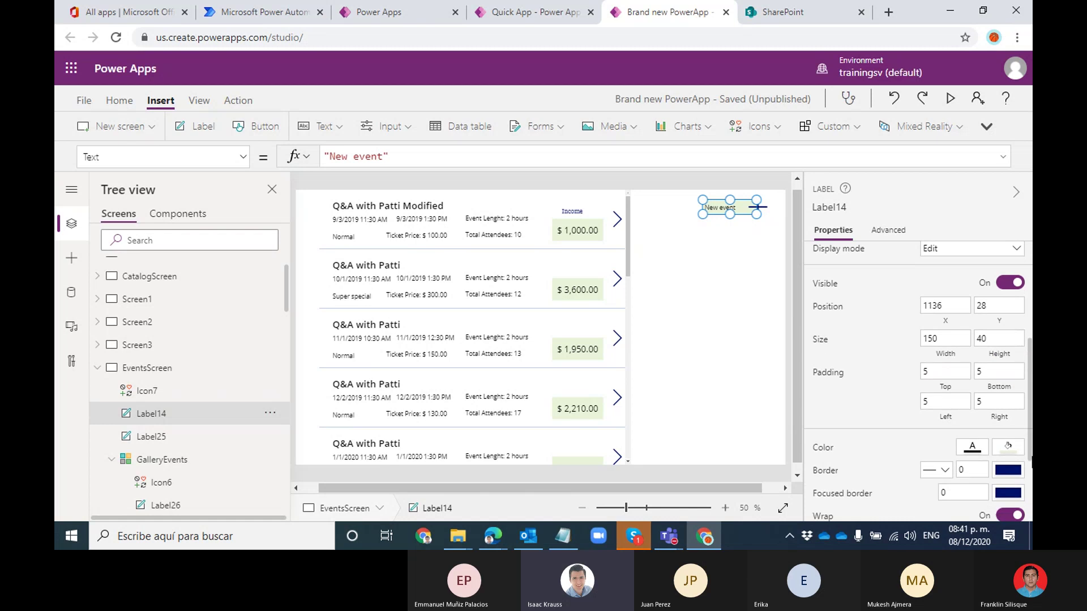
pyautogui.click(1012, 429)
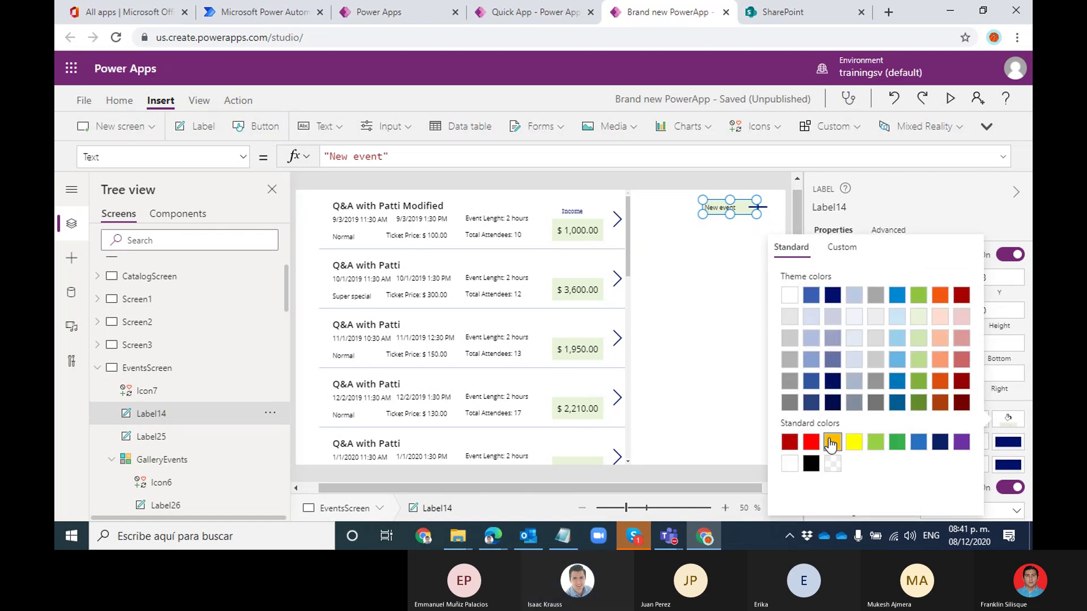
pyautogui.click(708, 263)
# Preview EventsScreen to test the "New event" label text beside the Add icon, close the preview, and dismiss the tip dialog
pyautogui.click(760, 204)
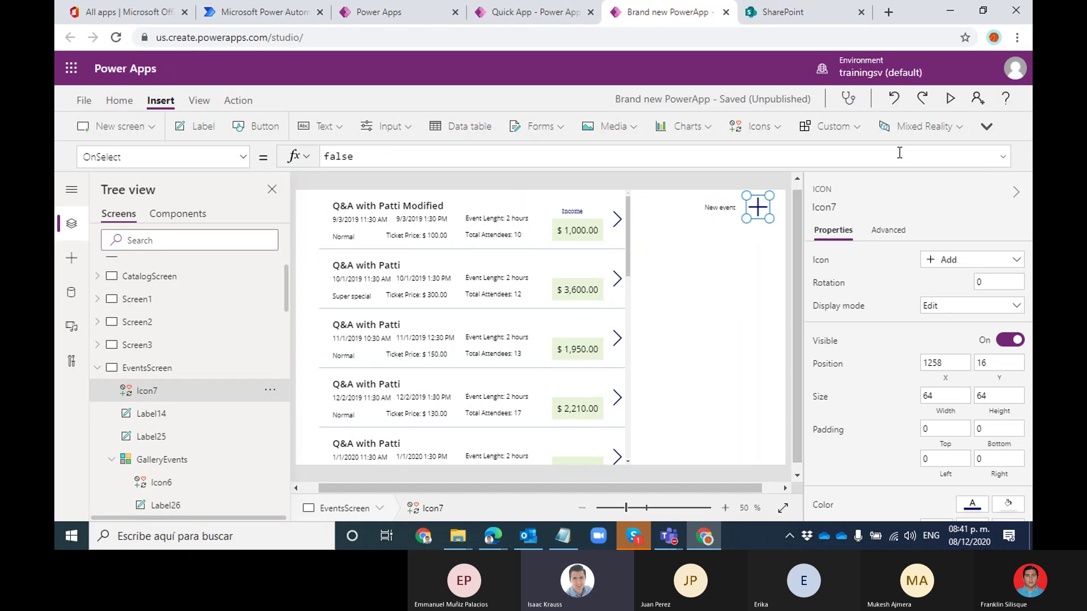
pyautogui.click(950, 100)
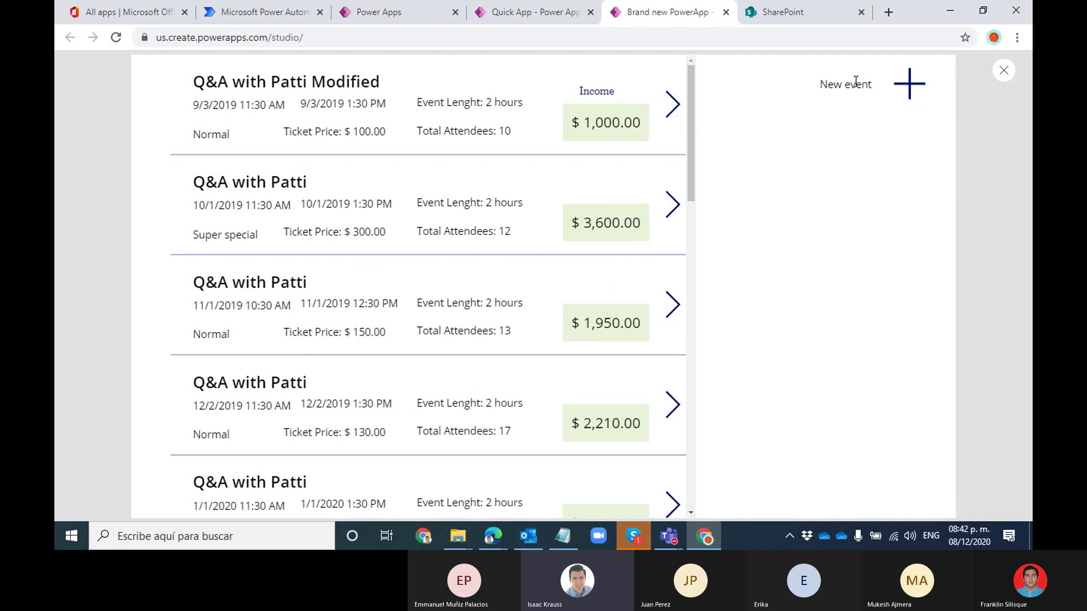
pyautogui.moveTo(820, 85); pyautogui.dragTo(878, 92)
pyautogui.click(827, 89)
pyautogui.click(1010, 68)
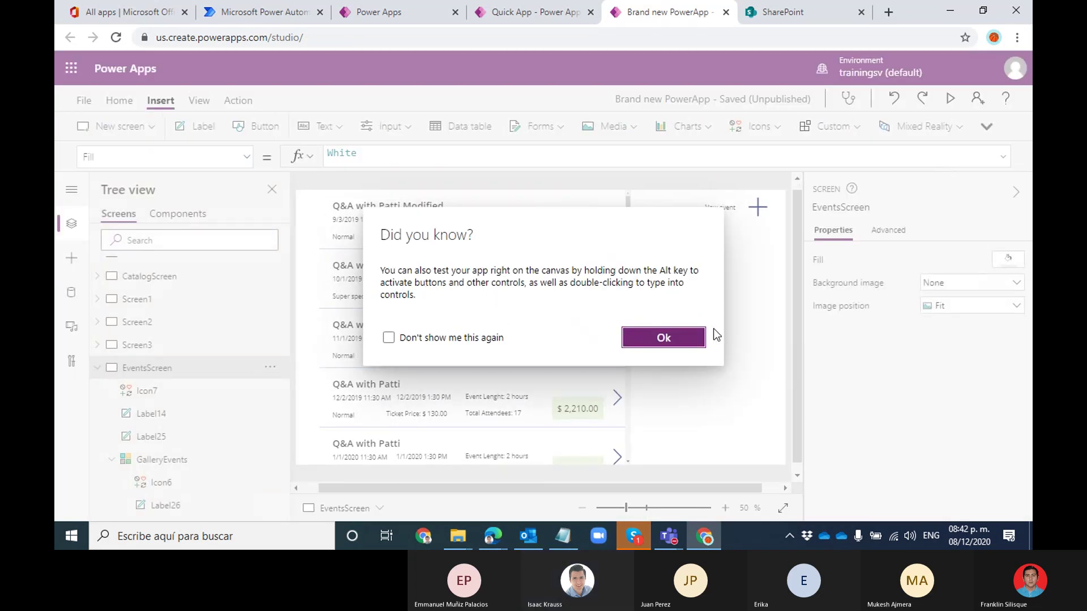
pyautogui.click(686, 339)
# Stretch the Add icon over the "New event" label to a width of 186, try left paddings of 60 and 80, and set 90
pyautogui.click(758, 211)
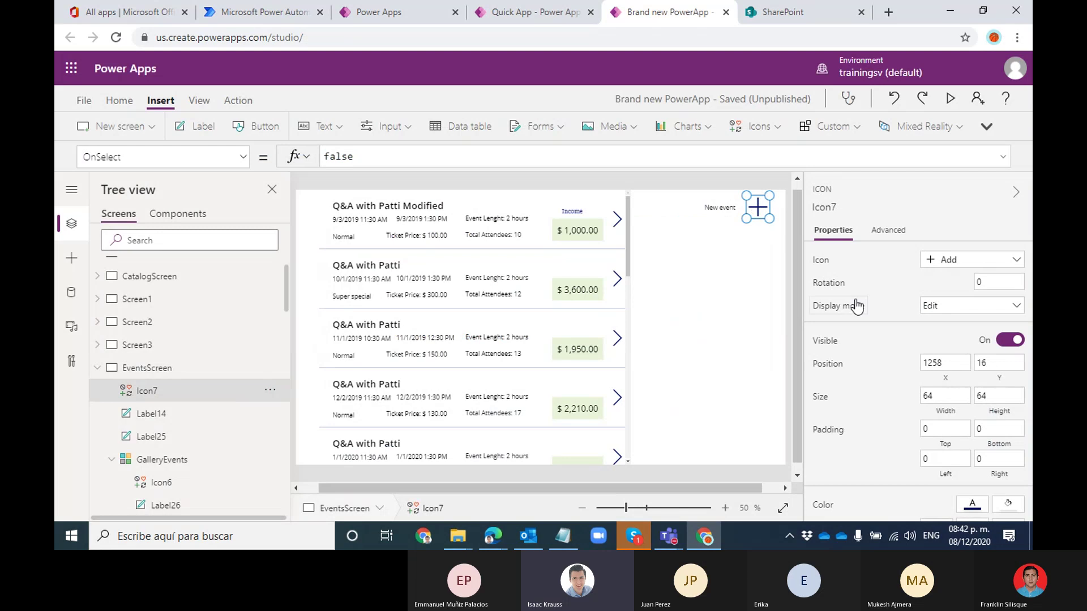
pyautogui.moveTo(747, 223); pyautogui.dragTo(705, 224)
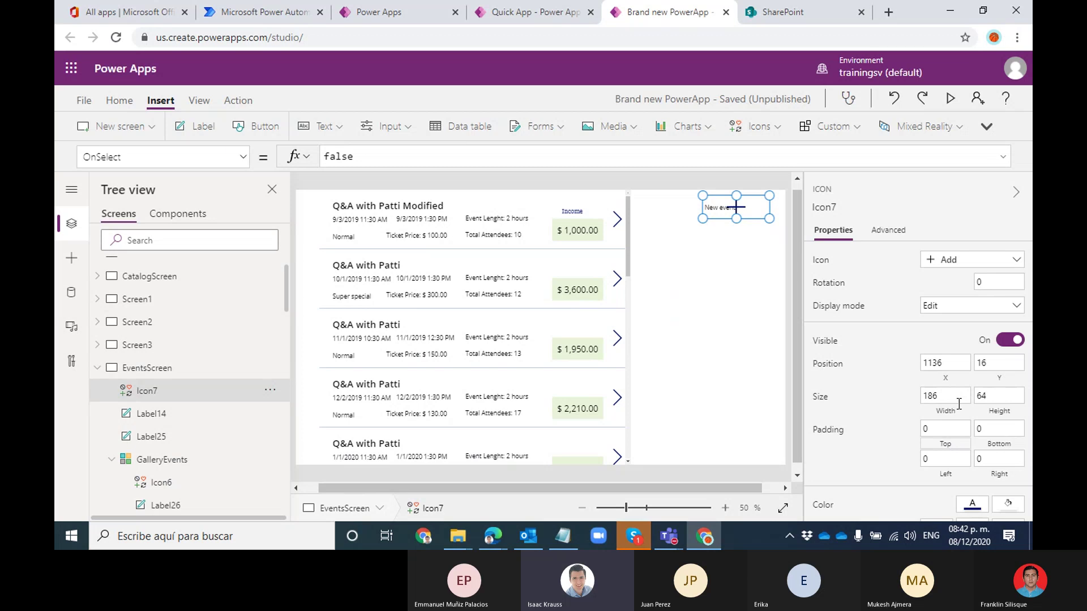
pyautogui.moveTo(1029, 271)
pyautogui.mouseDown()
pyautogui.moveTo(1029, 390)
pyautogui.moveTo(1024, 282)
pyautogui.mouseUp()
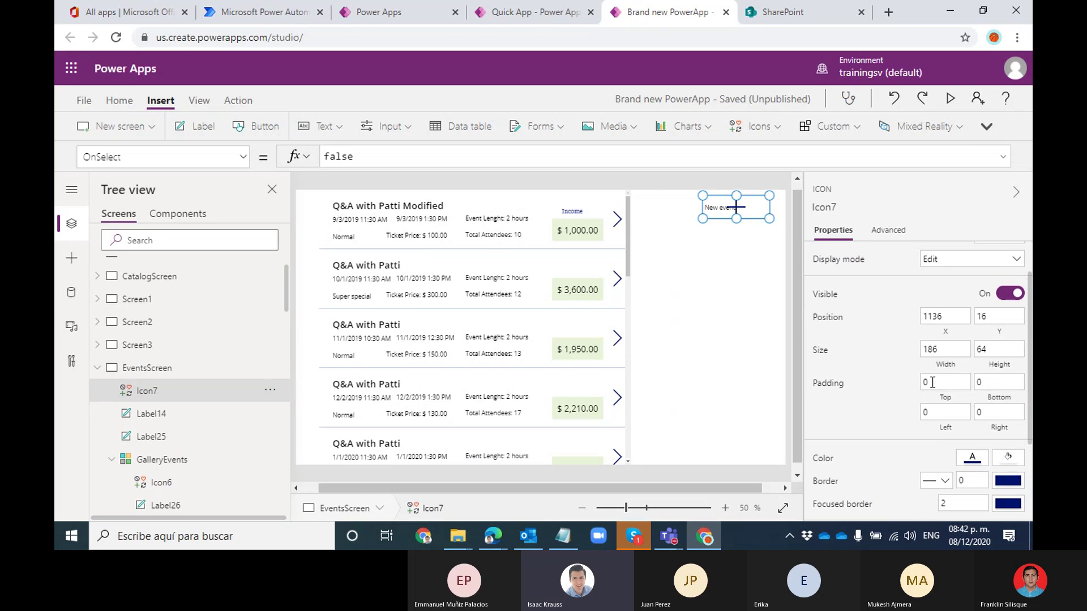
pyautogui.click(925, 411)
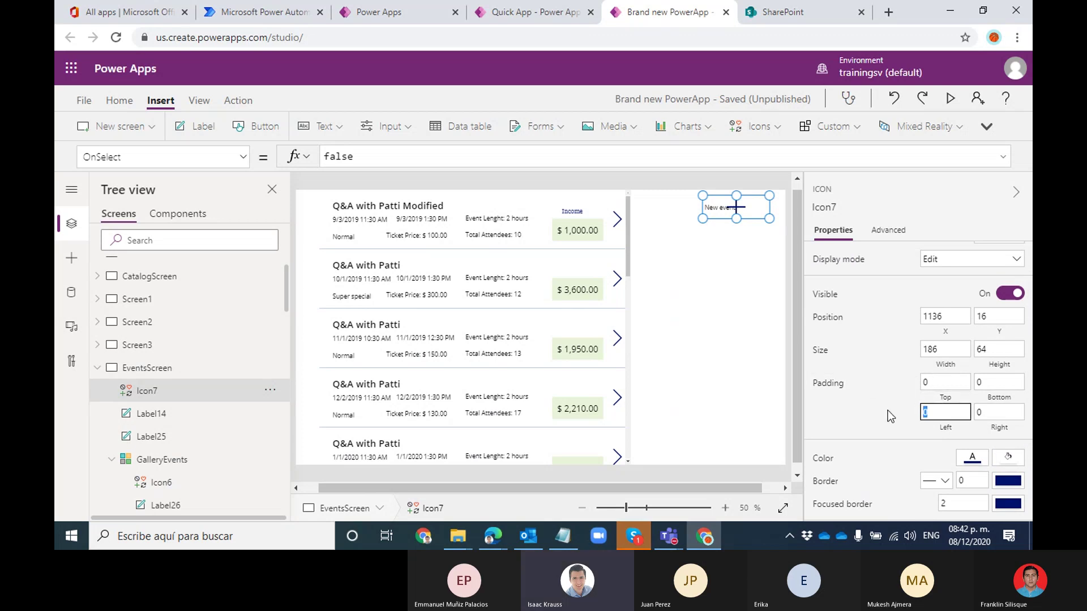
pyautogui.write('60')
pyautogui.moveTo(937, 411); pyautogui.dragTo(912, 416)
pyautogui.write('80')
pyautogui.click(913, 416)
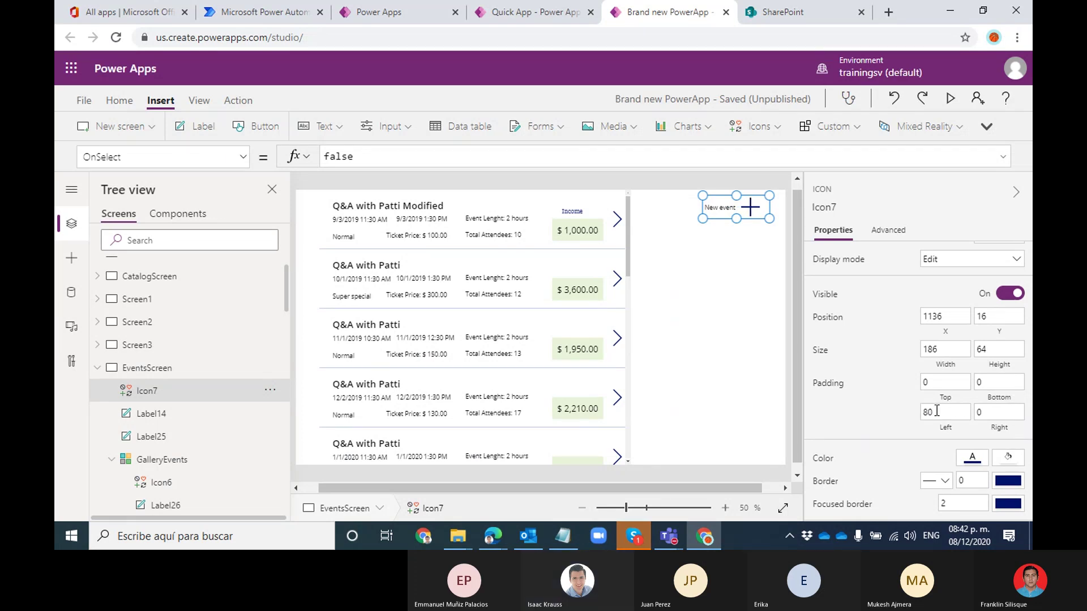
pyautogui.doubleClick(942, 413)
pyautogui.write('90')
pyautogui.click(908, 415)
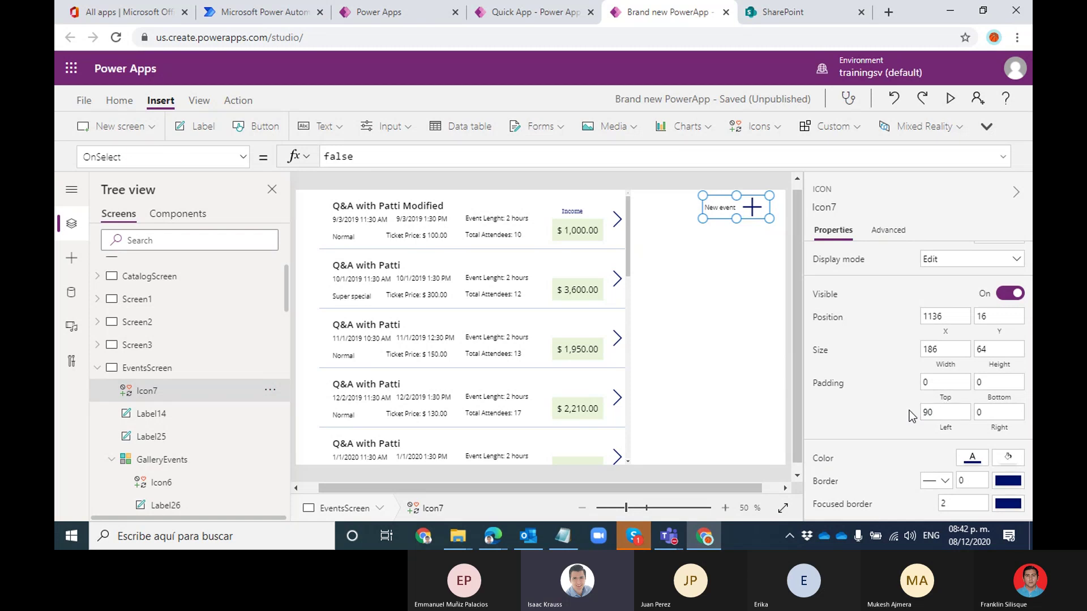
pyautogui.click(778, 355)
# Extend the Add icon slightly beyond the label's start to a width of 198 and set its left padding to 100
pyautogui.click(744, 214)
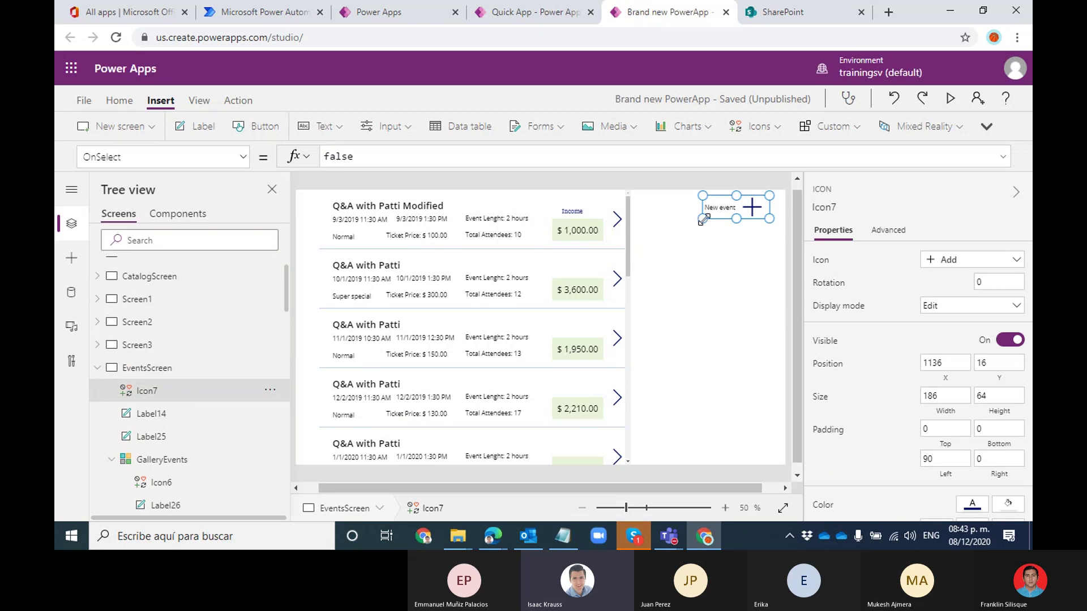
pyautogui.moveTo(705, 219); pyautogui.dragTo(701, 221)
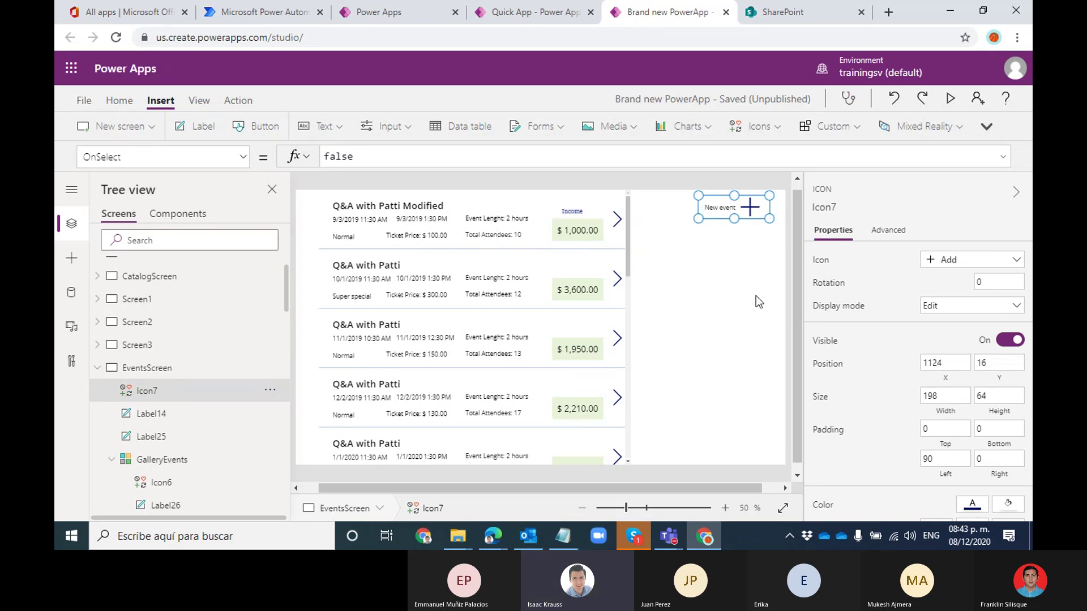
pyautogui.doubleClick(949, 460)
pyautogui.write('100')
pyautogui.click(891, 453)
pyautogui.click(771, 321)
# Preview the stretched Add icon with its "New event" label, close the preview, and dismiss the tip dialog
pyautogui.click(950, 99)
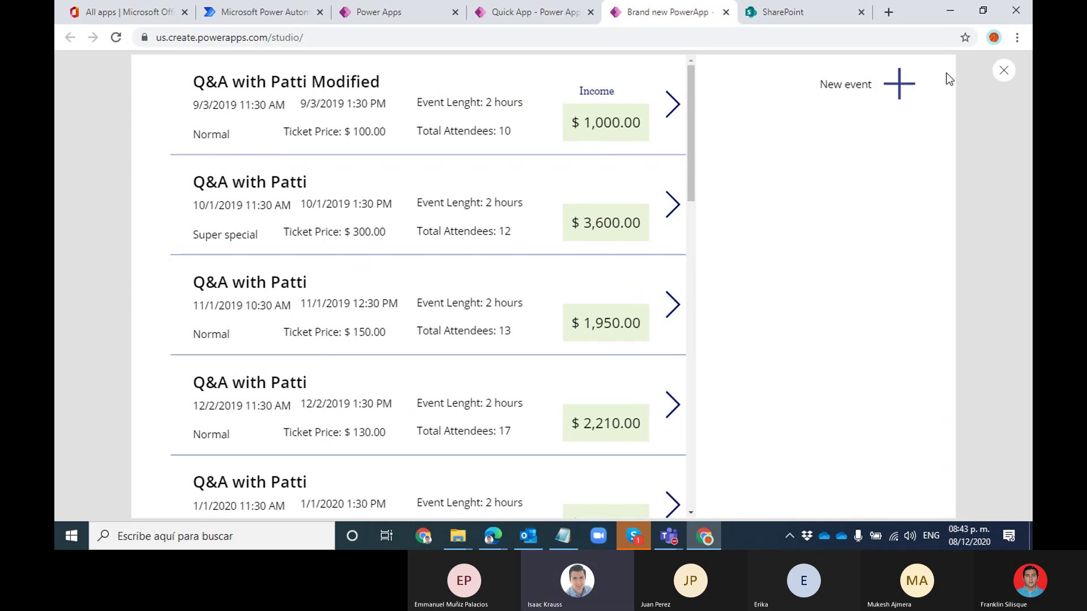
pyautogui.click(1001, 70)
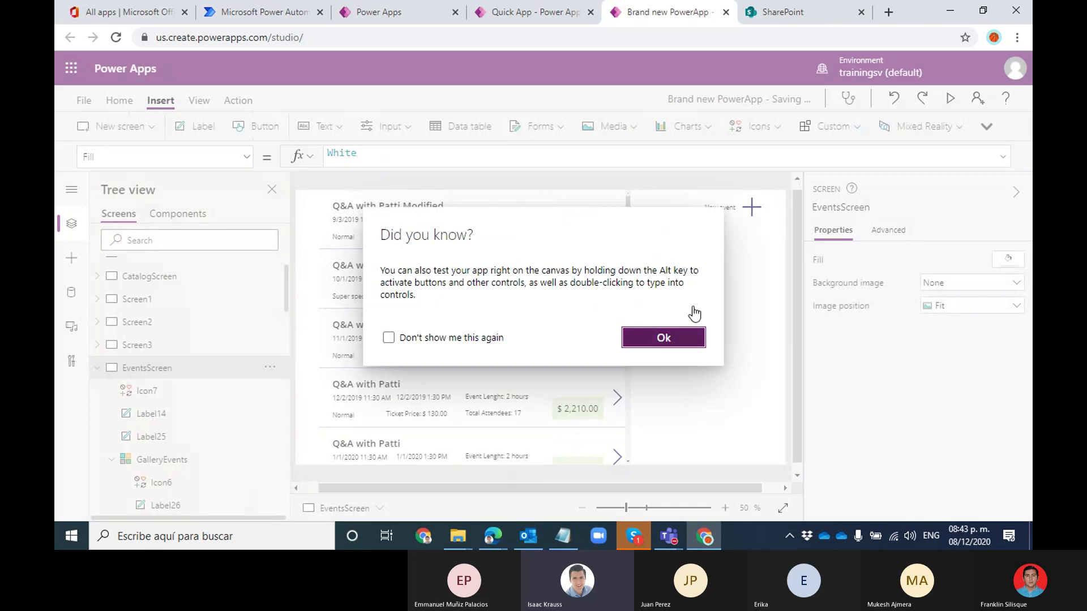
pyautogui.click(691, 318)
# Set the Add icon's OnSelect formula to Navigate(FormScreen)
pyautogui.click(750, 208)
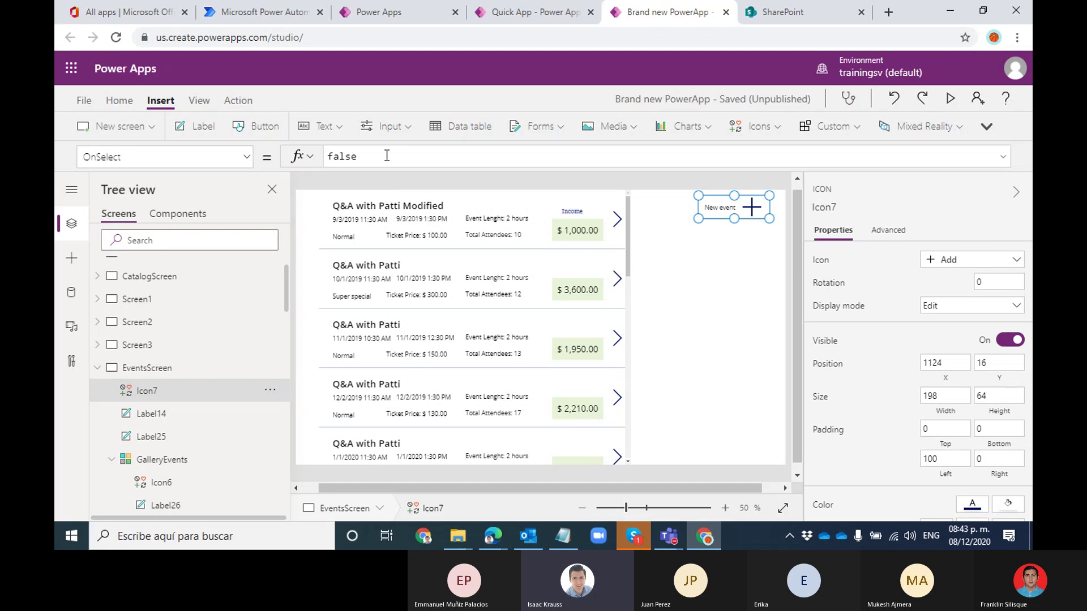
pyautogui.doubleClick(359, 156)
pyautogui.press('BackSpace')
pyautogui.write('Na')
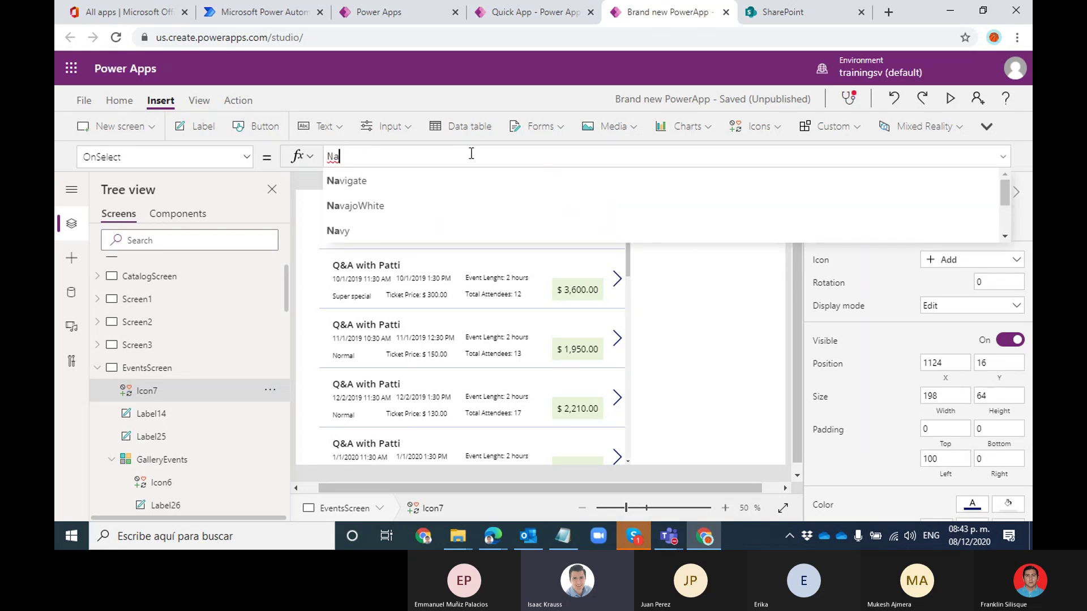
pyautogui.click(419, 180)
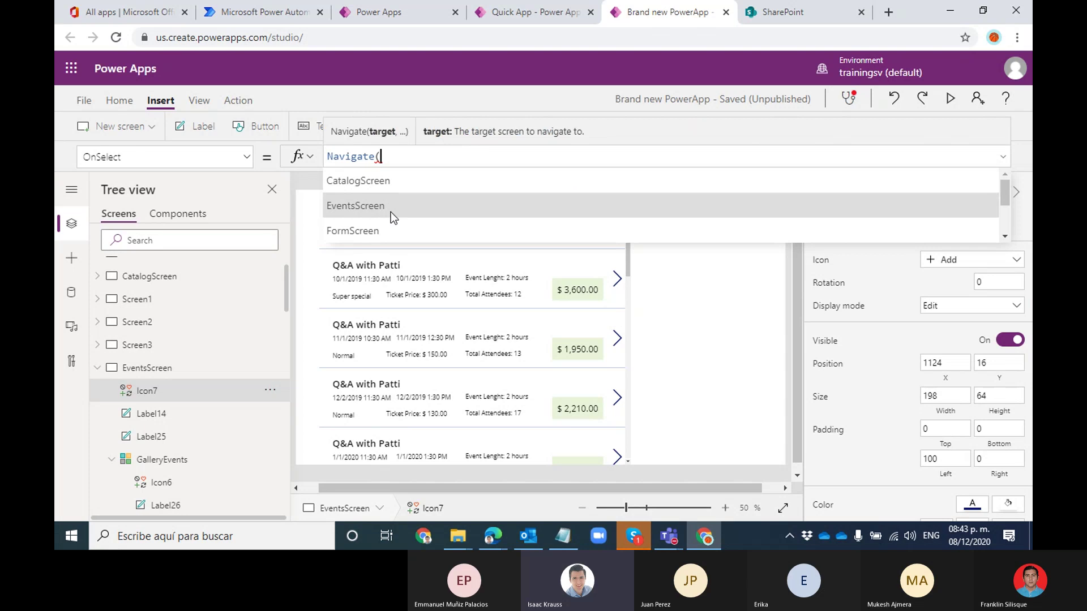
pyautogui.click(381, 227)
pyautogui.write(')')
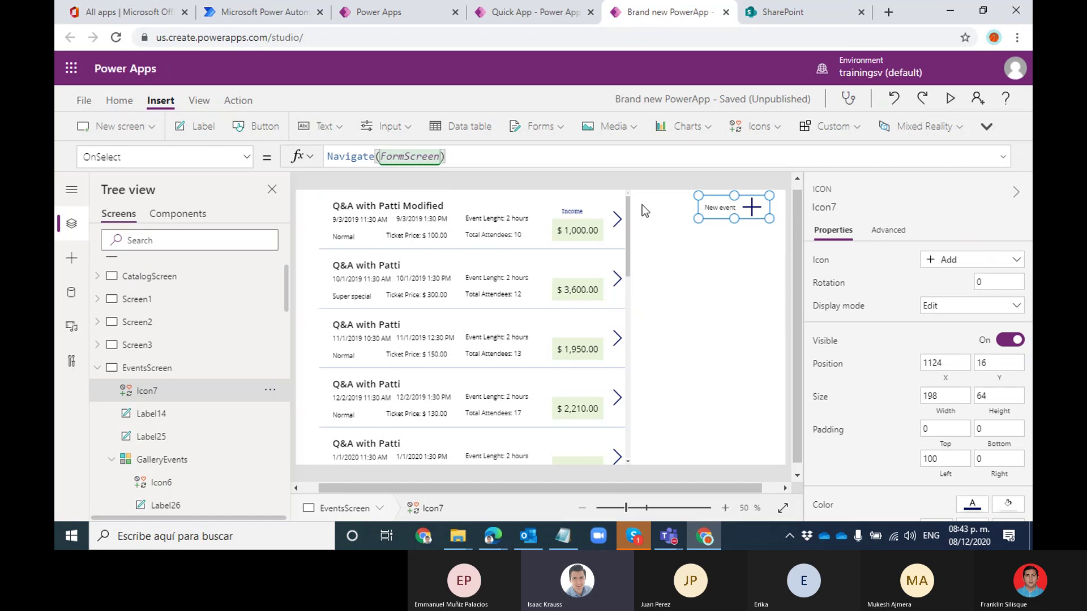
# Preview the app and open the first, third and fourth events from their gallery arrows, cancelling out of the form each time
pyautogui.click(952, 97)
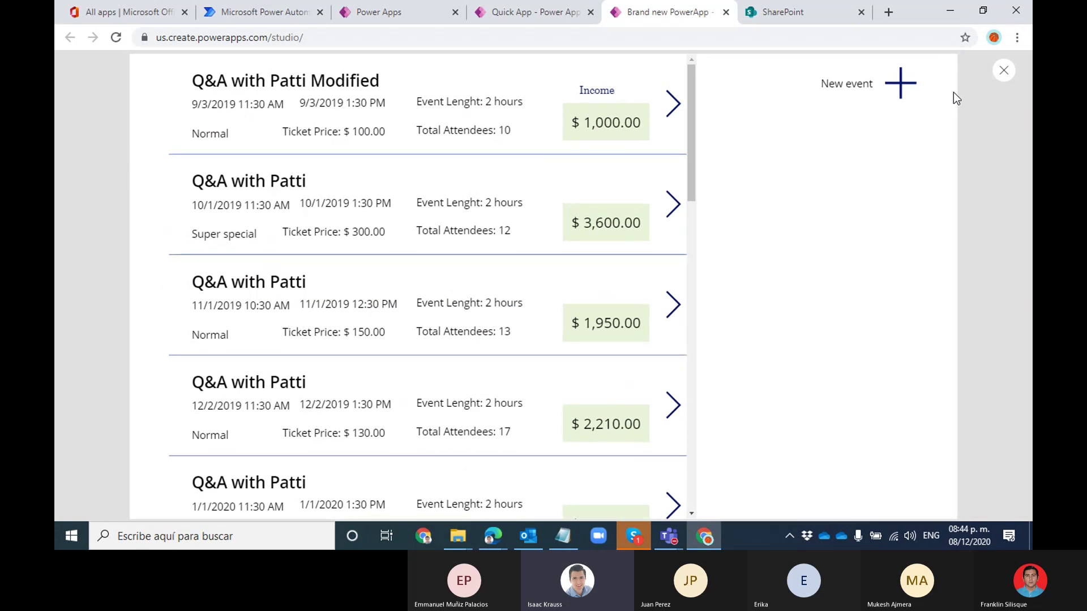
pyautogui.click(674, 106)
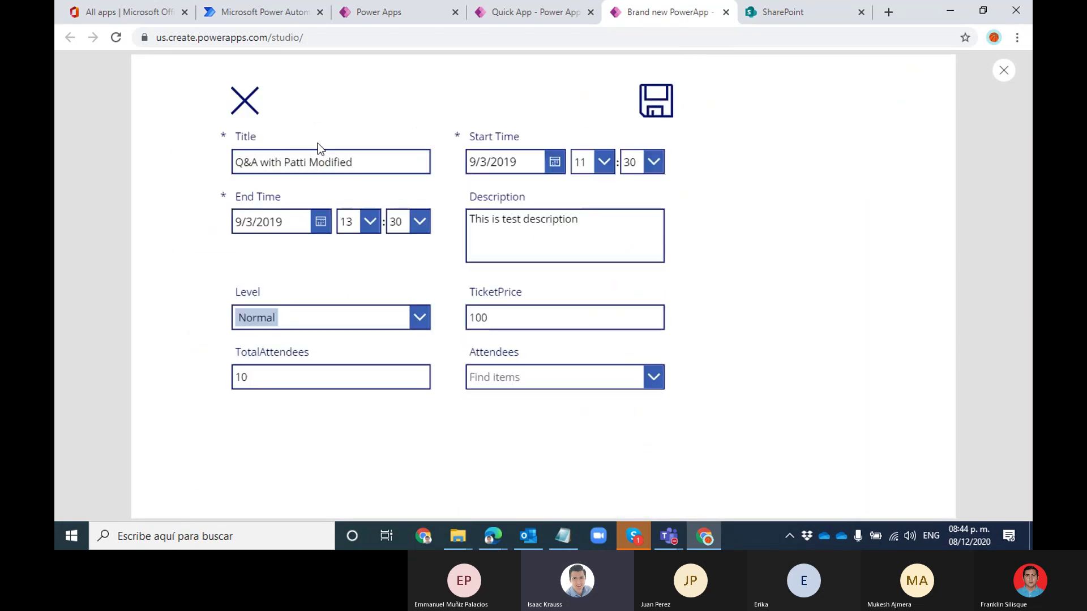
pyautogui.moveTo(365, 163); pyautogui.dragTo(242, 162)
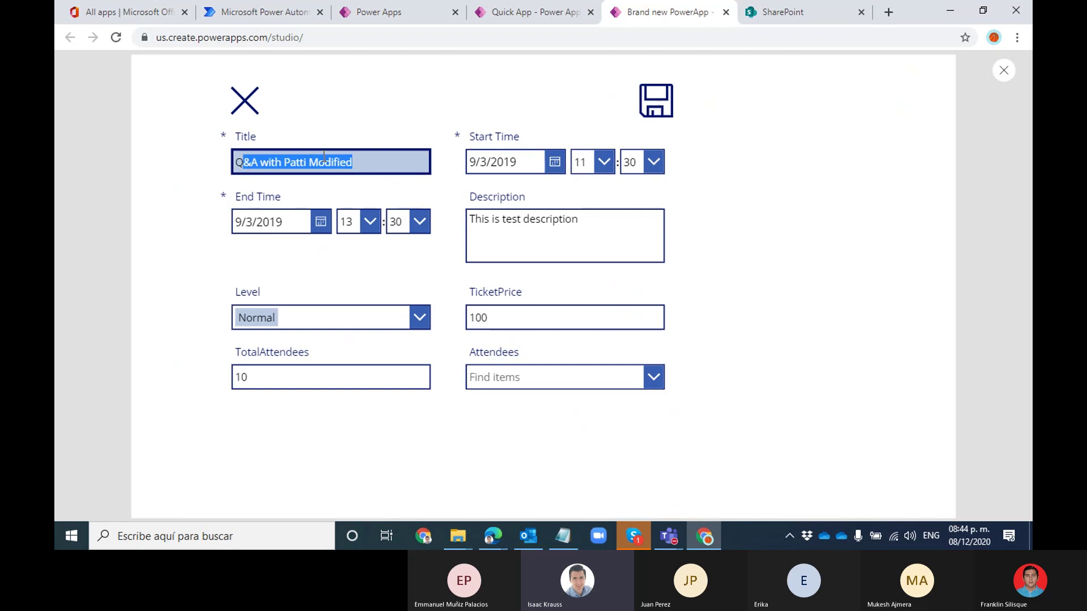
pyautogui.click(306, 142)
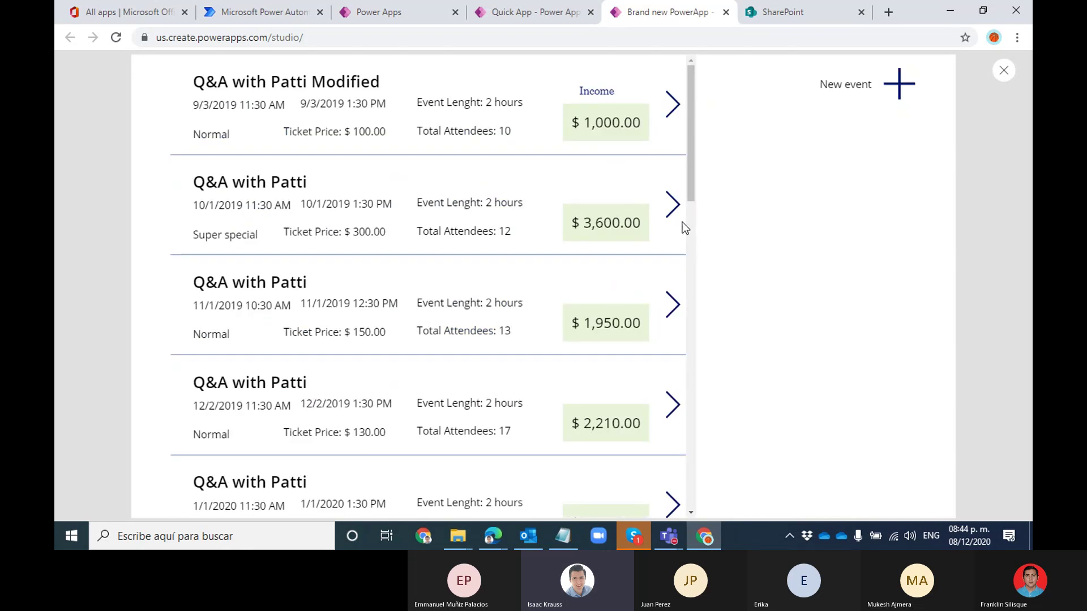
pyautogui.click(683, 316)
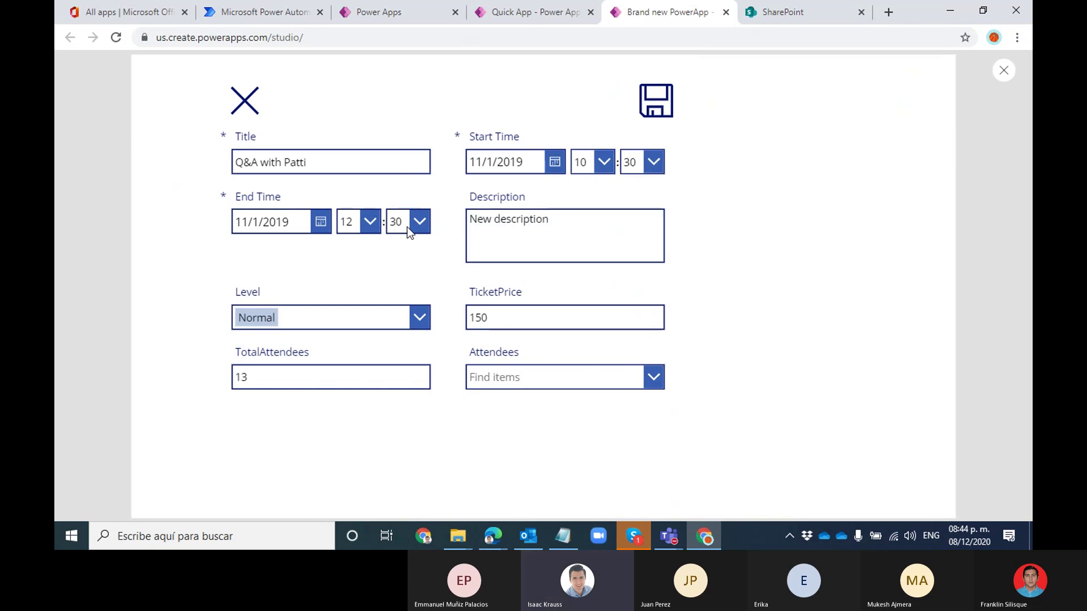
pyautogui.click(244, 103)
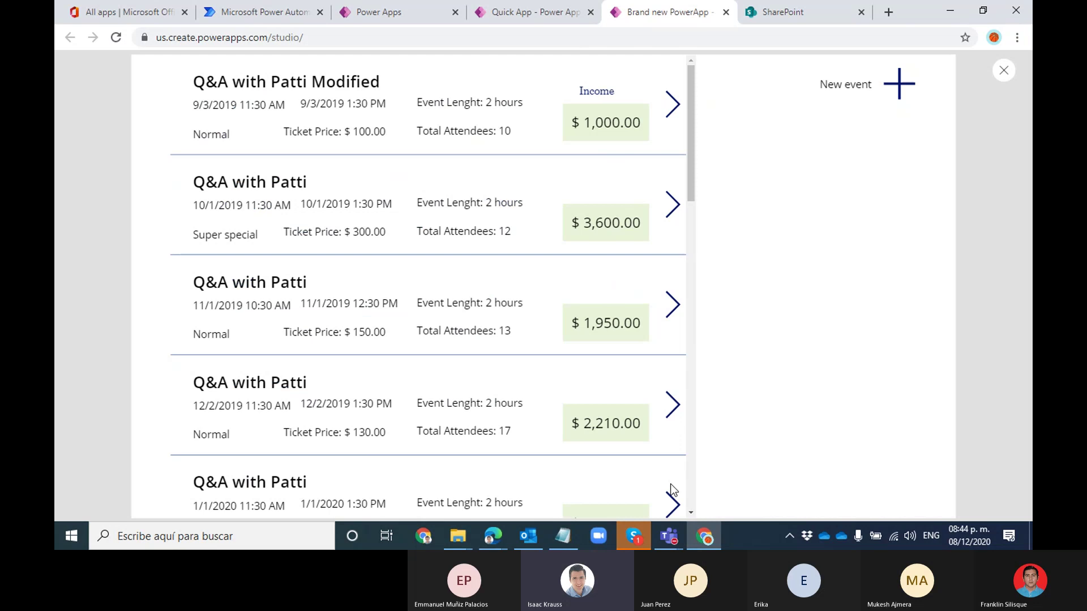
pyautogui.click(675, 421)
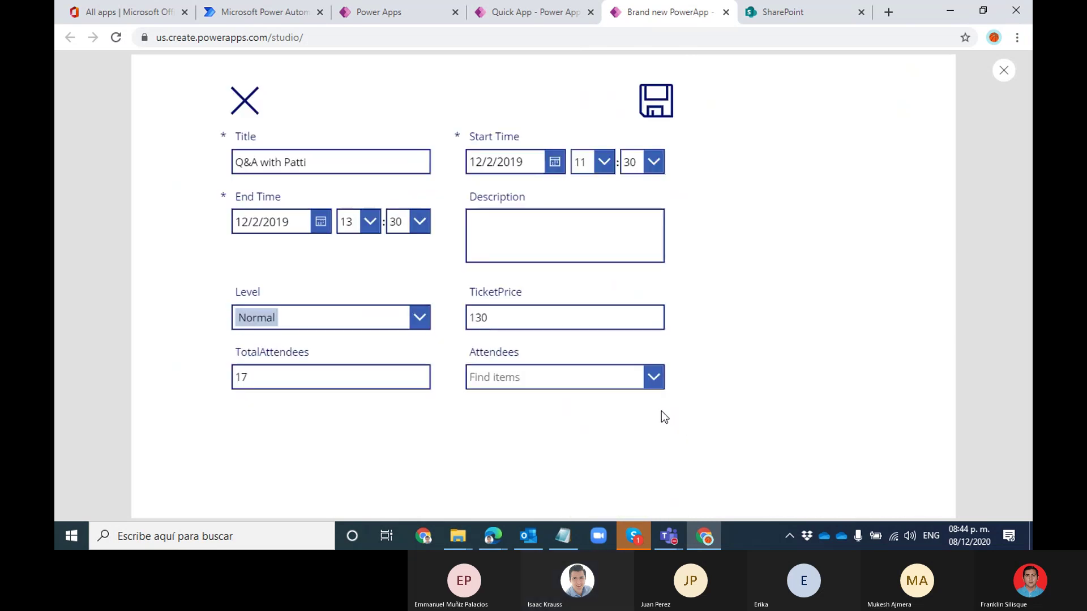
pyautogui.click(244, 108)
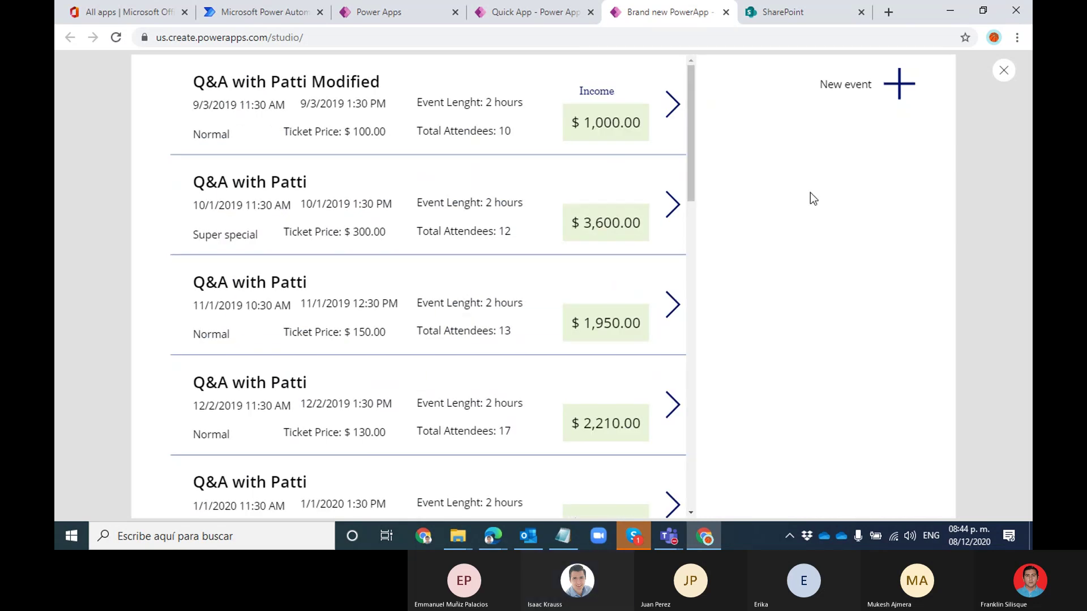
# Test the New event icon in the preview, close the preview, and dismiss the tip dialog
pyautogui.click(899, 89)
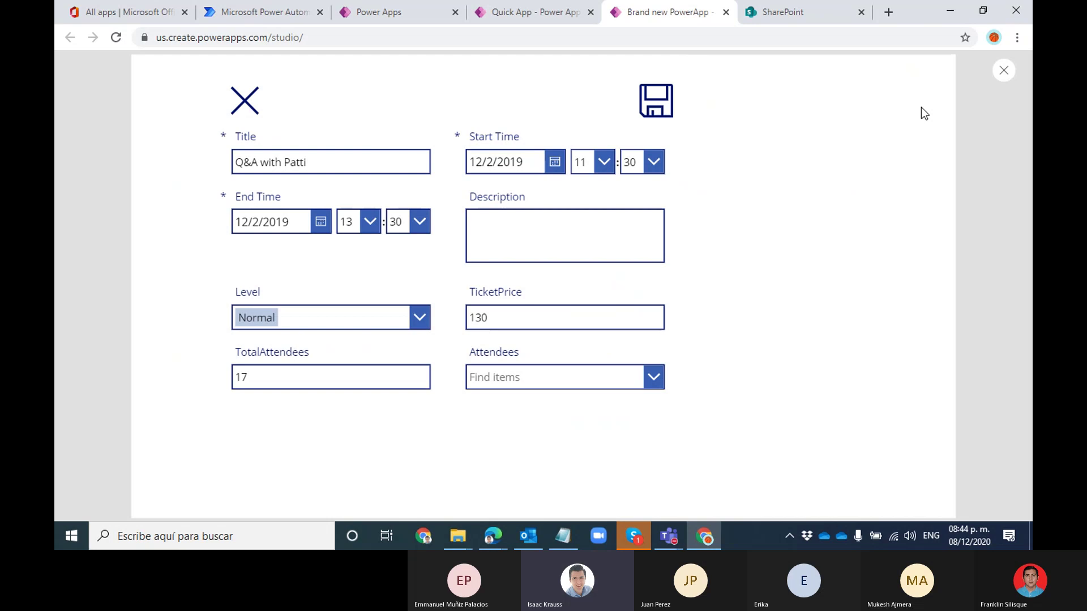
pyautogui.click(1000, 74)
pyautogui.click(658, 339)
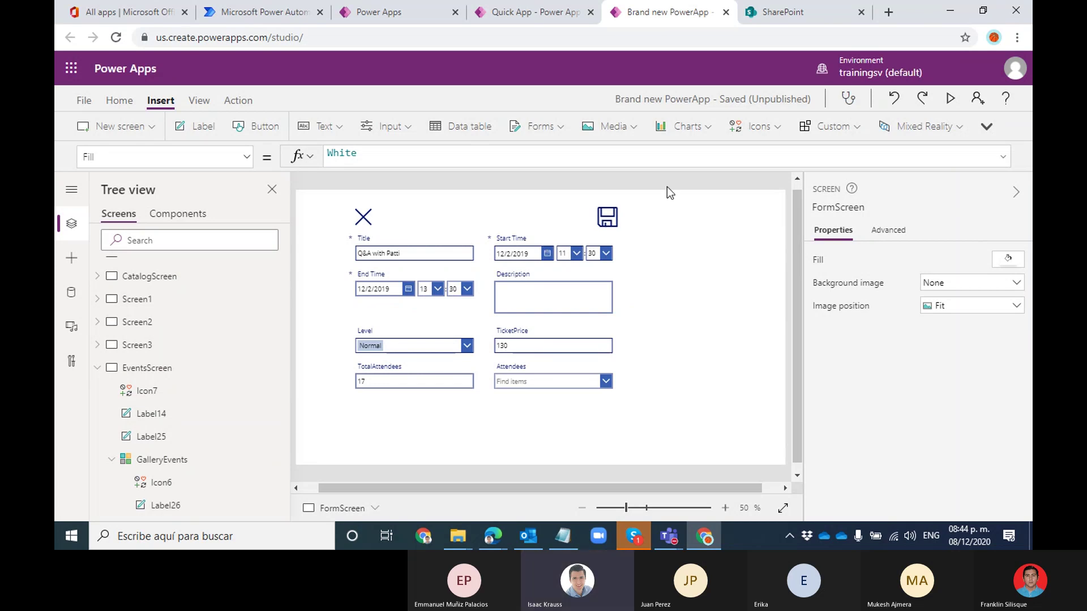
# Inspect EventForm's Item property on FormScreen and the New event icon's OnSelect formula on EventsScreen
pyautogui.click(97, 368)
pyautogui.click(163, 460)
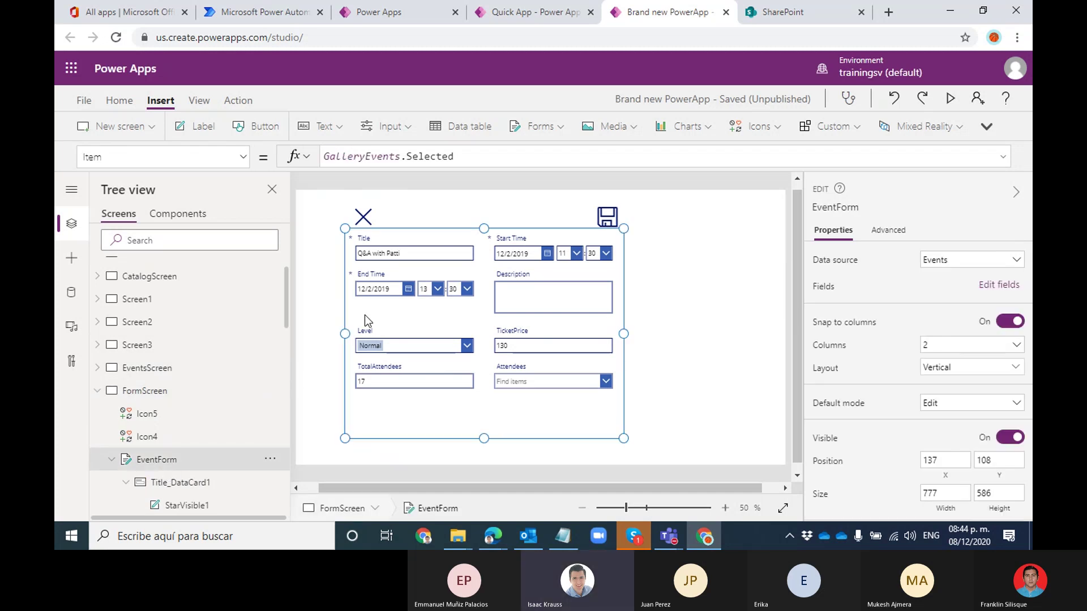
pyautogui.click(169, 368)
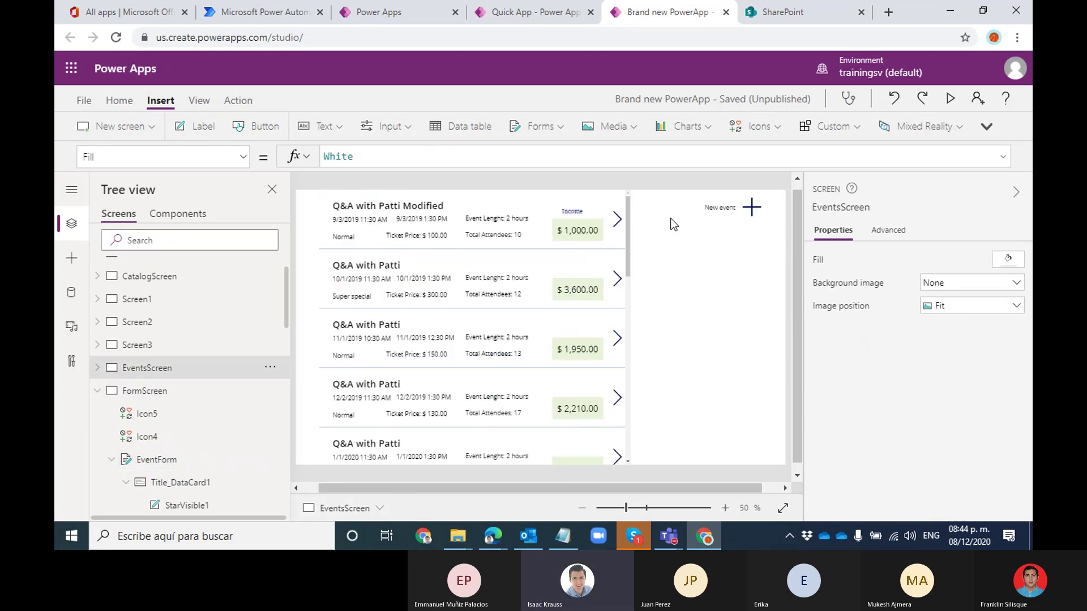
pyautogui.click(750, 207)
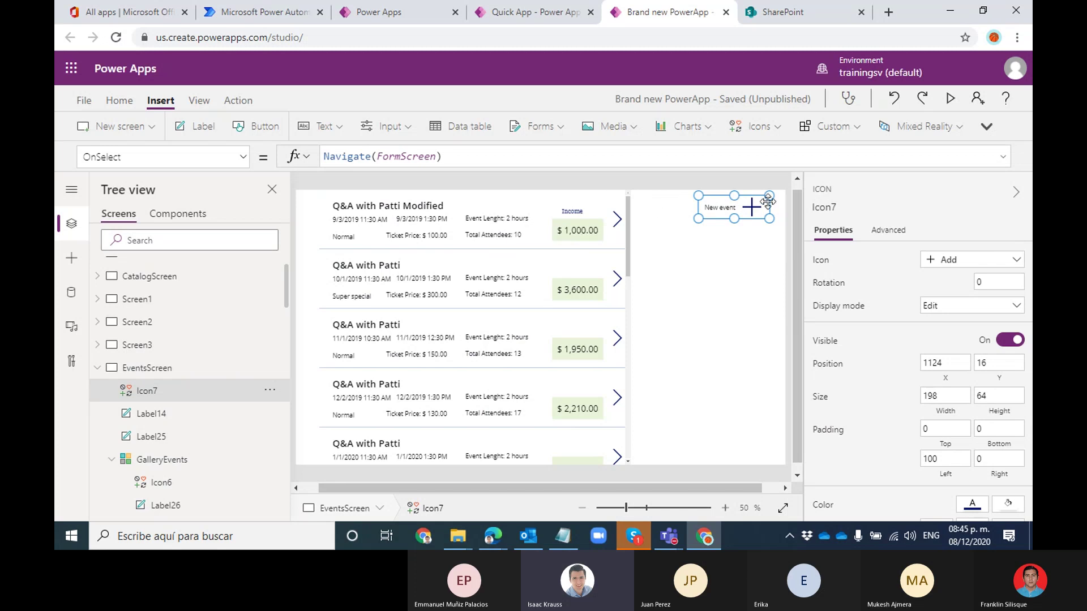
pyautogui.click(730, 258)
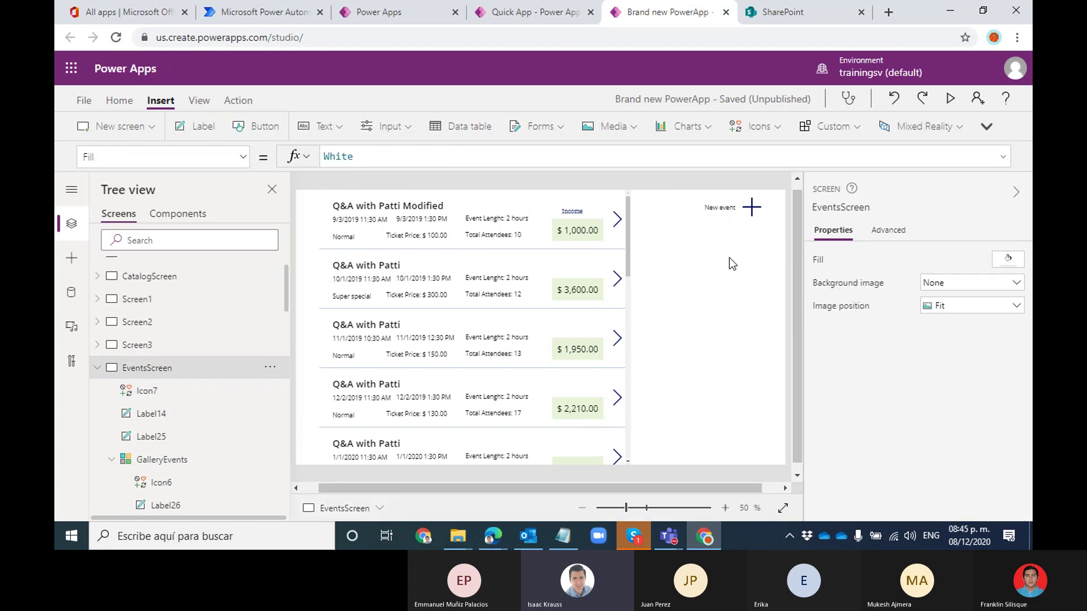
pyautogui.click(703, 208)
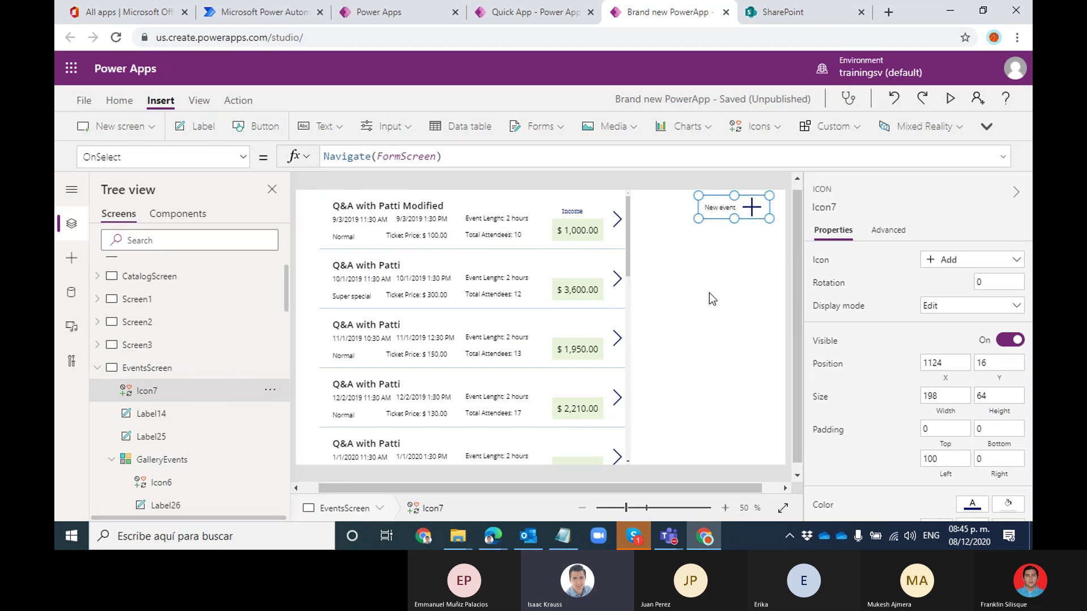
# Append ;ResetForm(EventForm) to the OnSelect formula of the Cancel icon on FormScreen
pyautogui.click(98, 368)
pyautogui.click(126, 391)
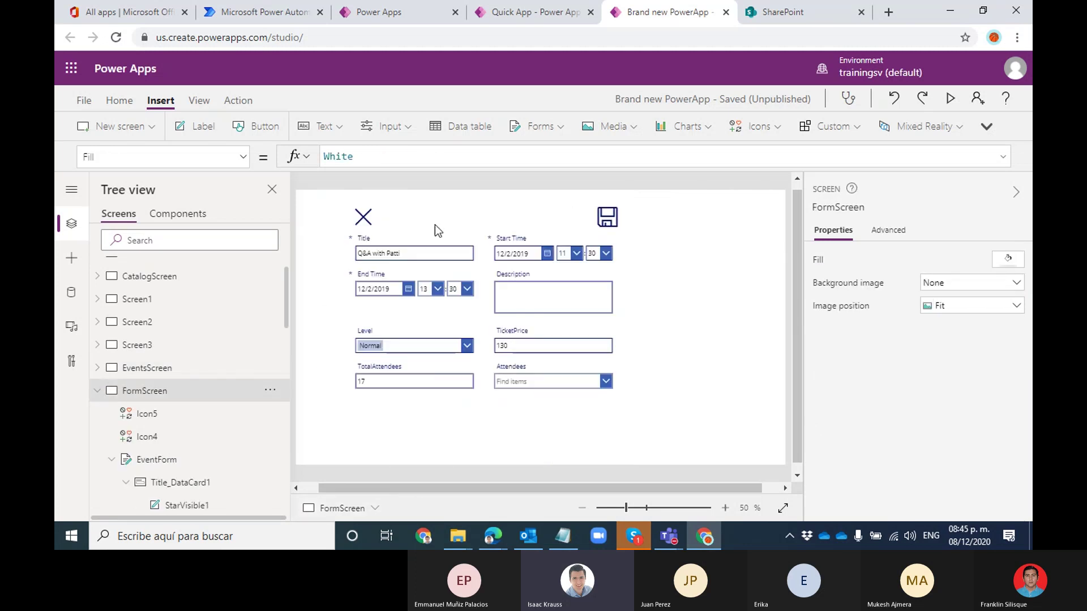
pyautogui.click(362, 220)
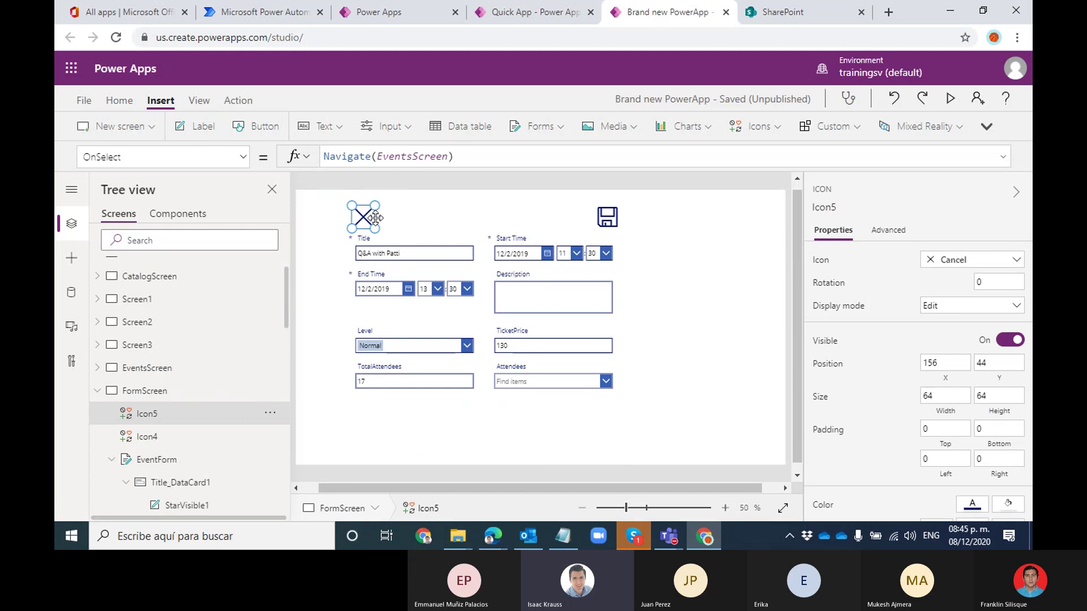
pyautogui.click(491, 160)
pyautogui.write(';REs')
pyautogui.press('BackSpace')
pyautogui.press('BackSpace')
pyautogui.write('esetF')
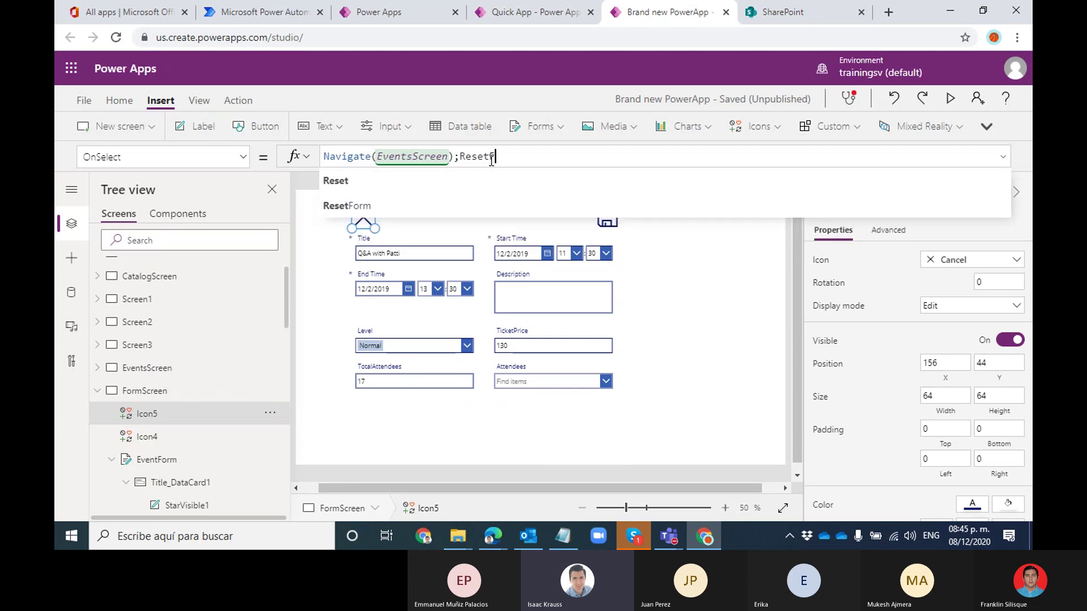
pyautogui.write('orm(')
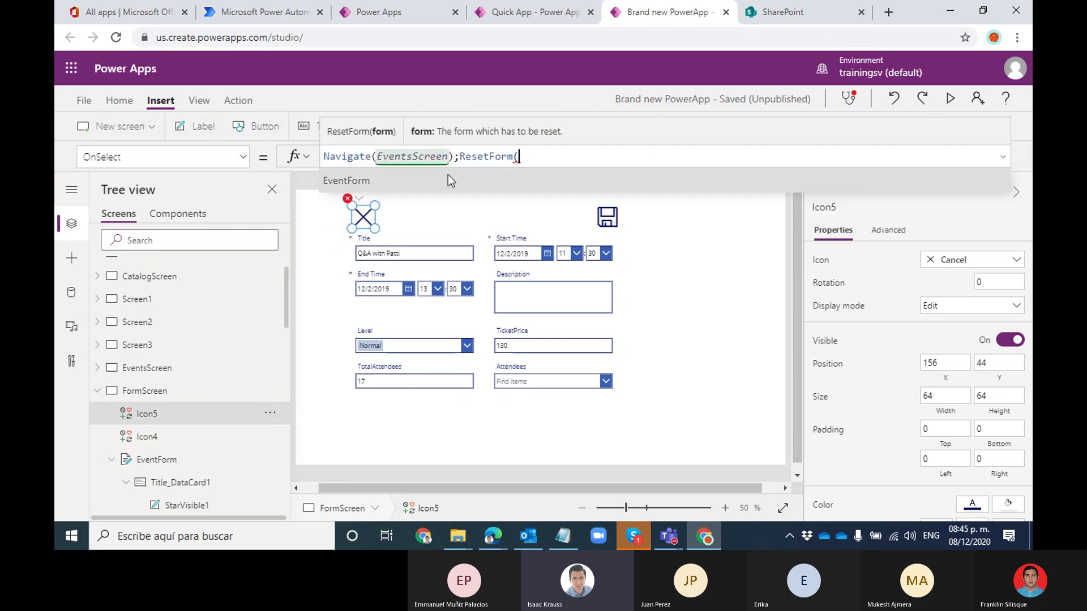
pyautogui.click(449, 175)
pyautogui.write(')')
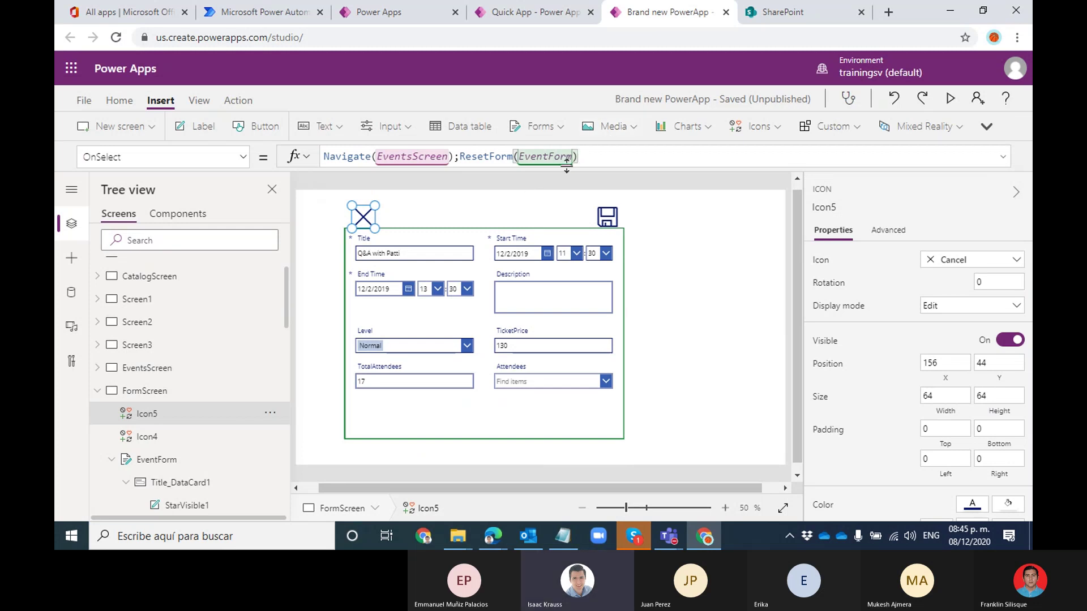
# Copy ;ResetForm(EventForm) from the Cancel icon's formula and add it to the end of the Save icon's OnSelect formula
pyautogui.moveTo(578, 156); pyautogui.dragTo(456, 157)
pyautogui.hotkey('ctrl', 'c')
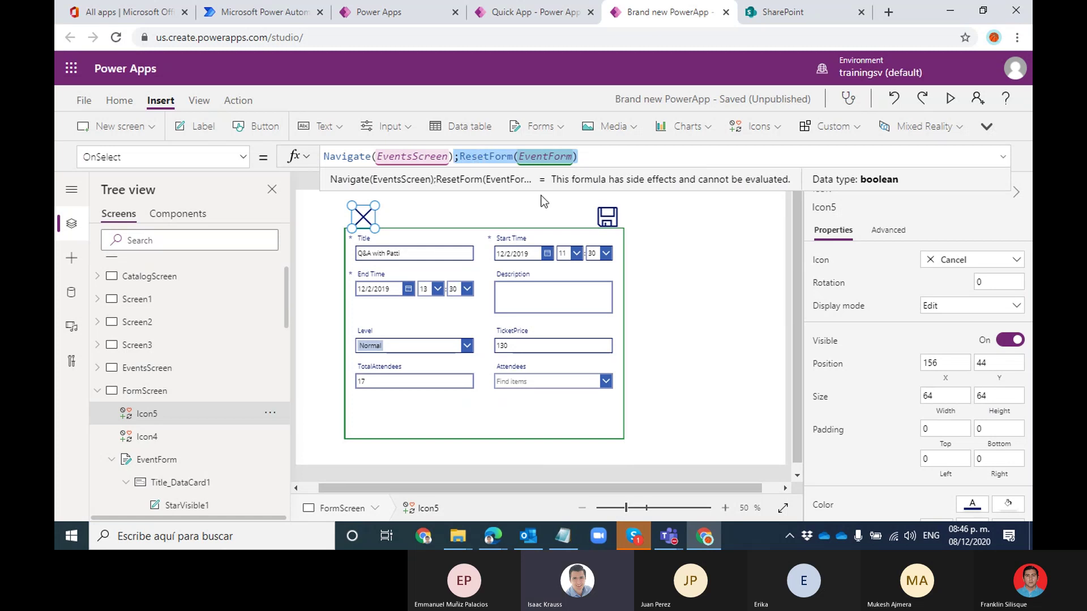
pyautogui.click(605, 220)
pyautogui.click(612, 156)
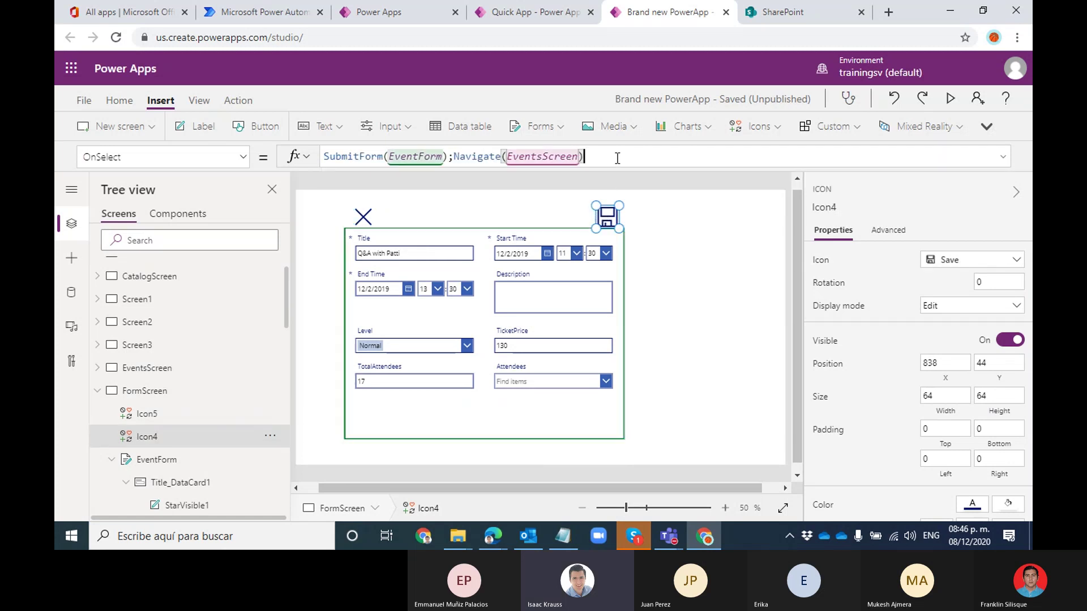
pyautogui.hotkey('ctrl', 'v')
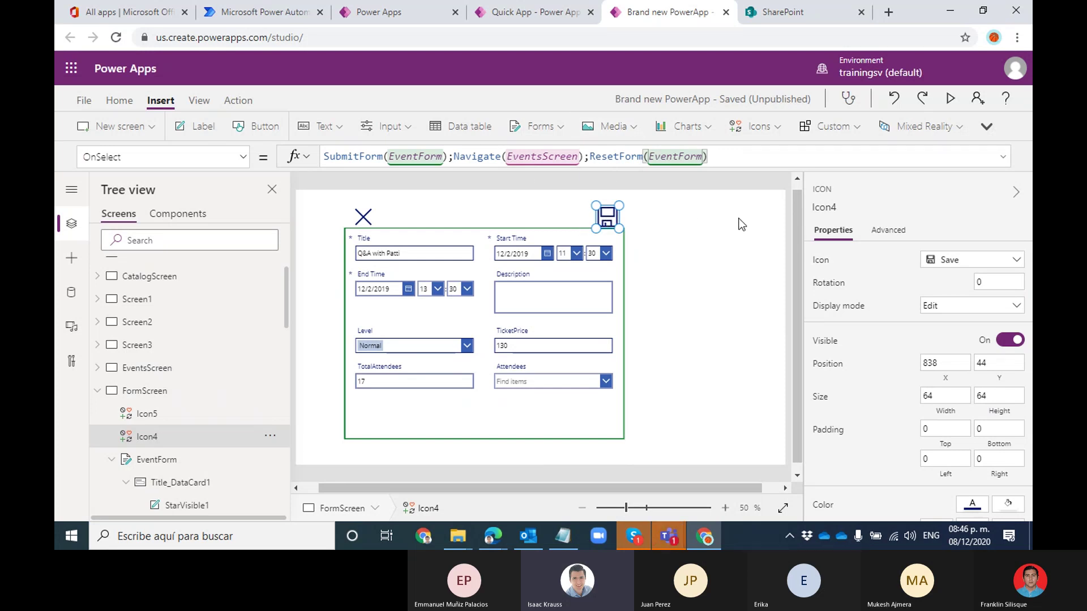
# Preview FormScreen, test the Cancel icon, the first event's arrow and the New event icon, close the preview, and dismiss the tip dialog
pyautogui.click(171, 392)
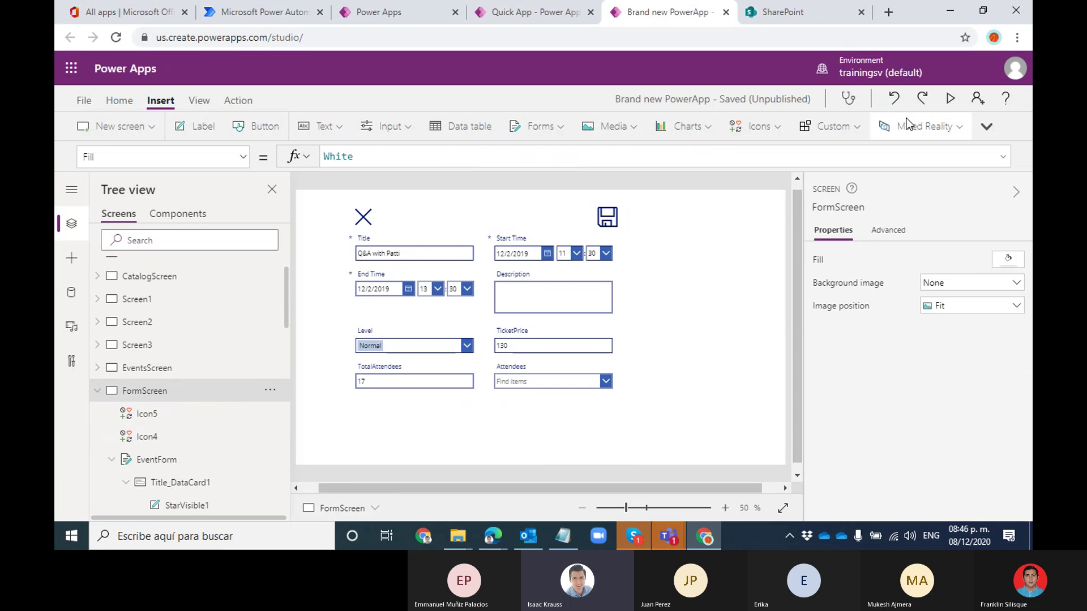
pyautogui.click(951, 99)
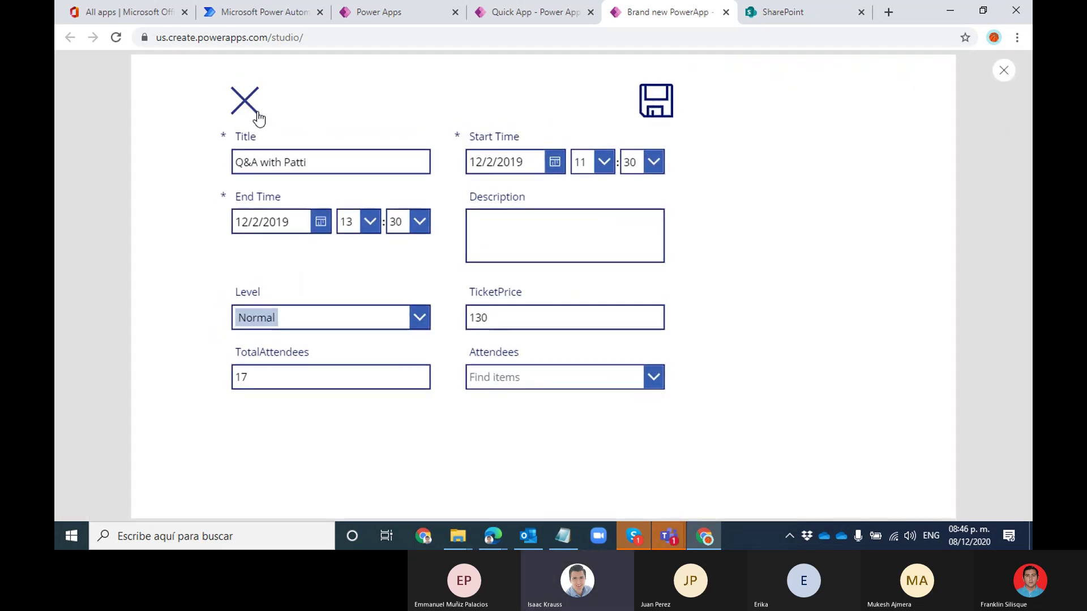
pyautogui.click(248, 106)
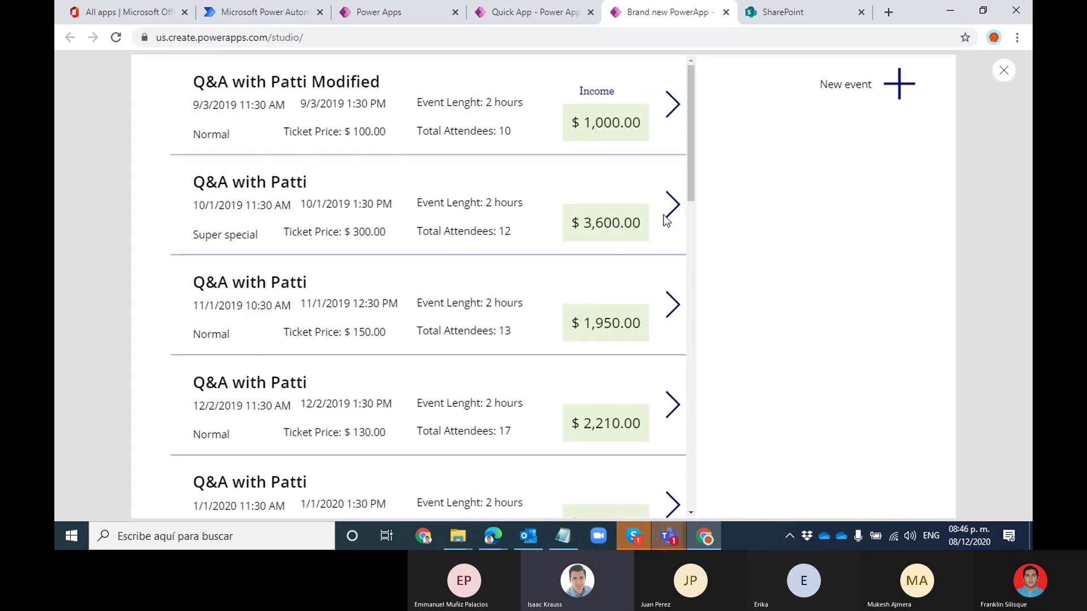
pyautogui.click(671, 105)
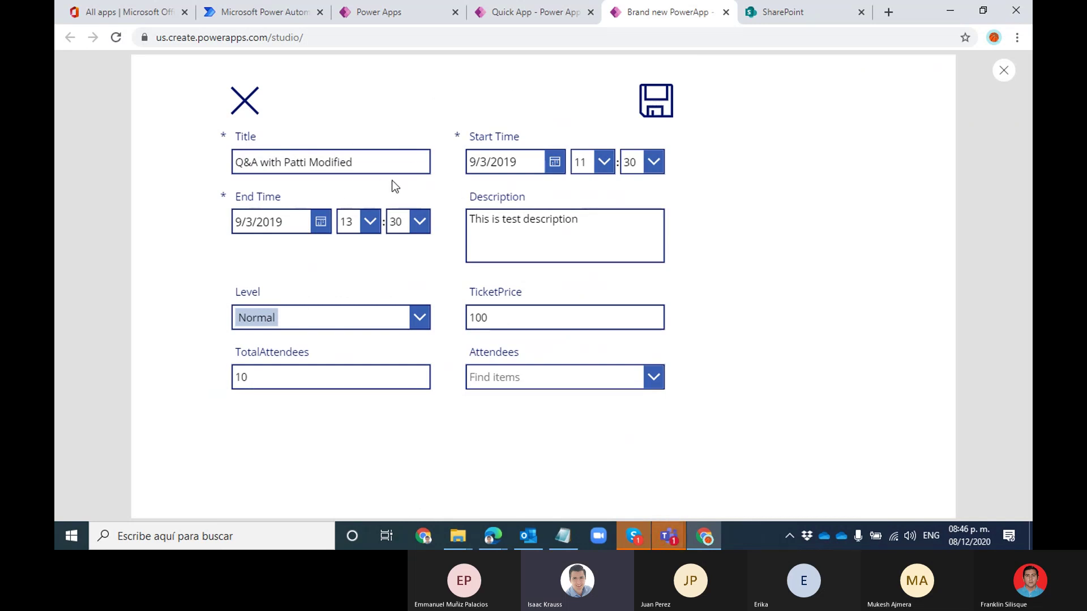
pyautogui.click(245, 101)
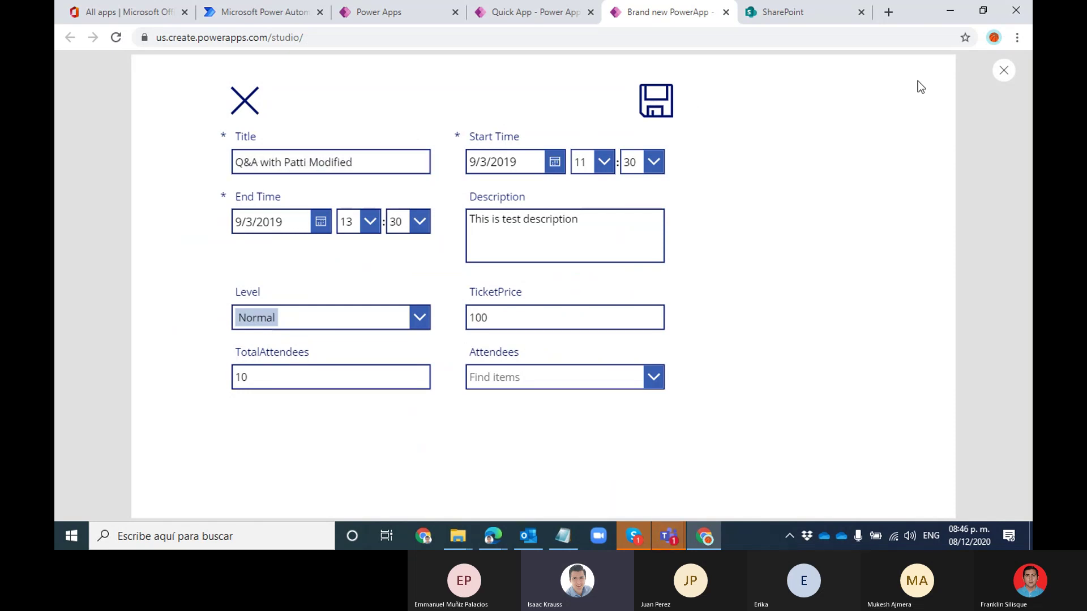
pyautogui.click(1004, 64)
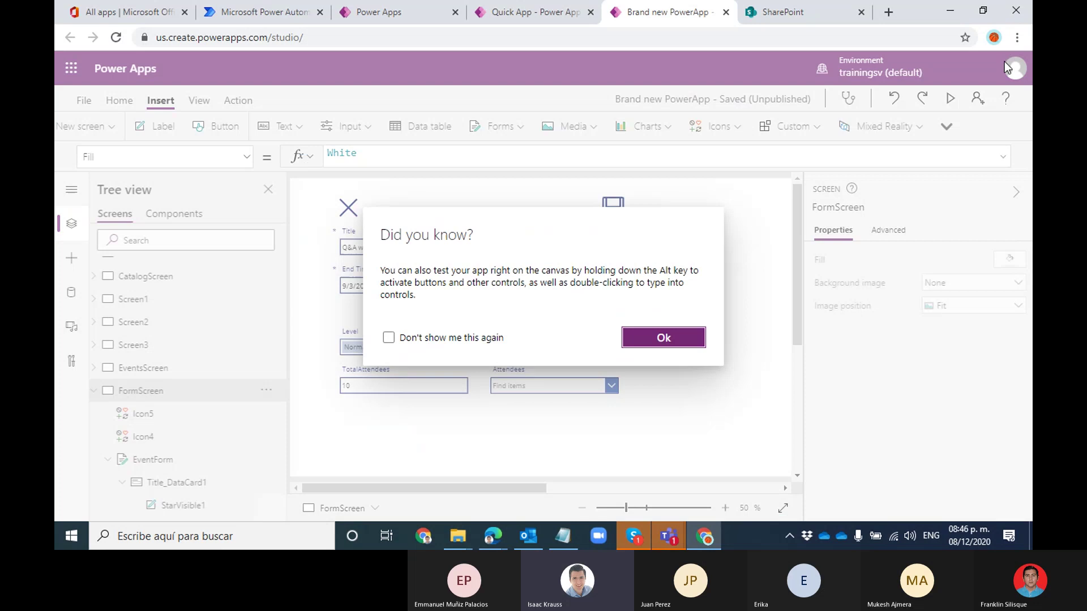
pyautogui.click(663, 337)
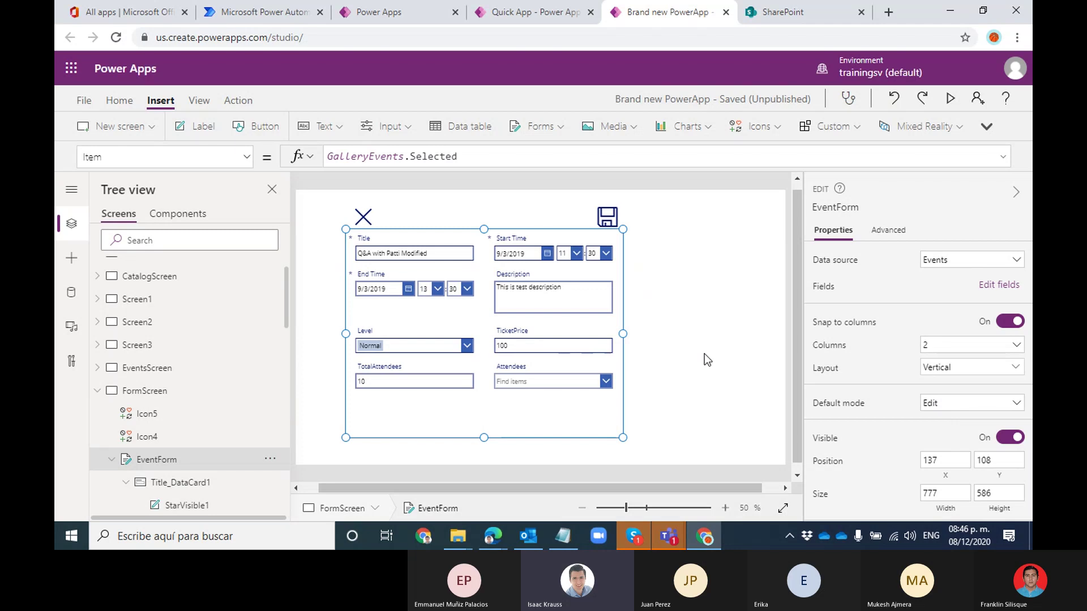
pyautogui.moveTo(669, 536)
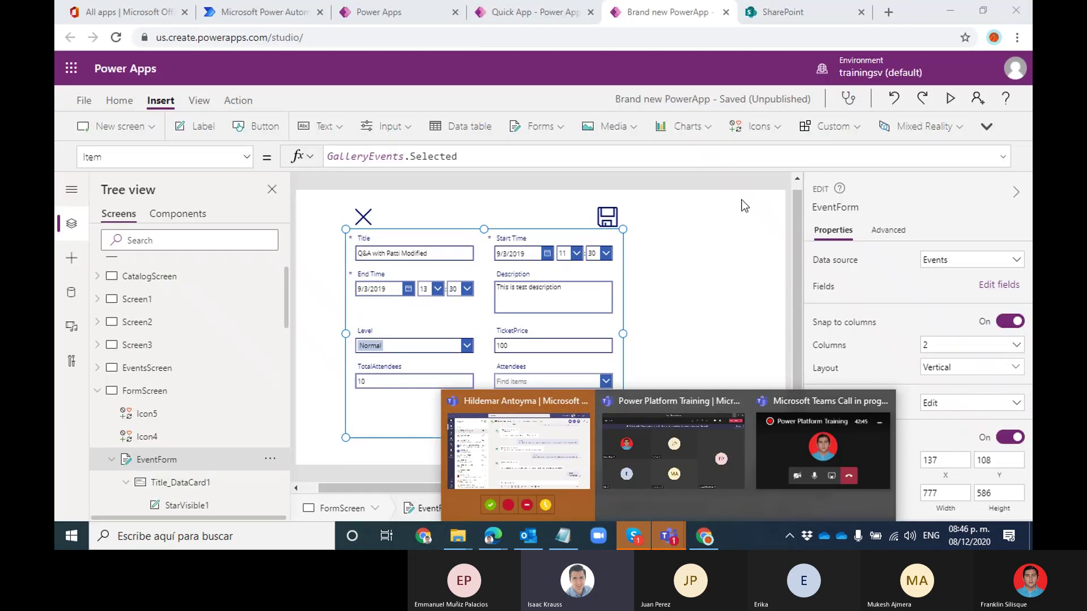
pyautogui.click(724, 189)
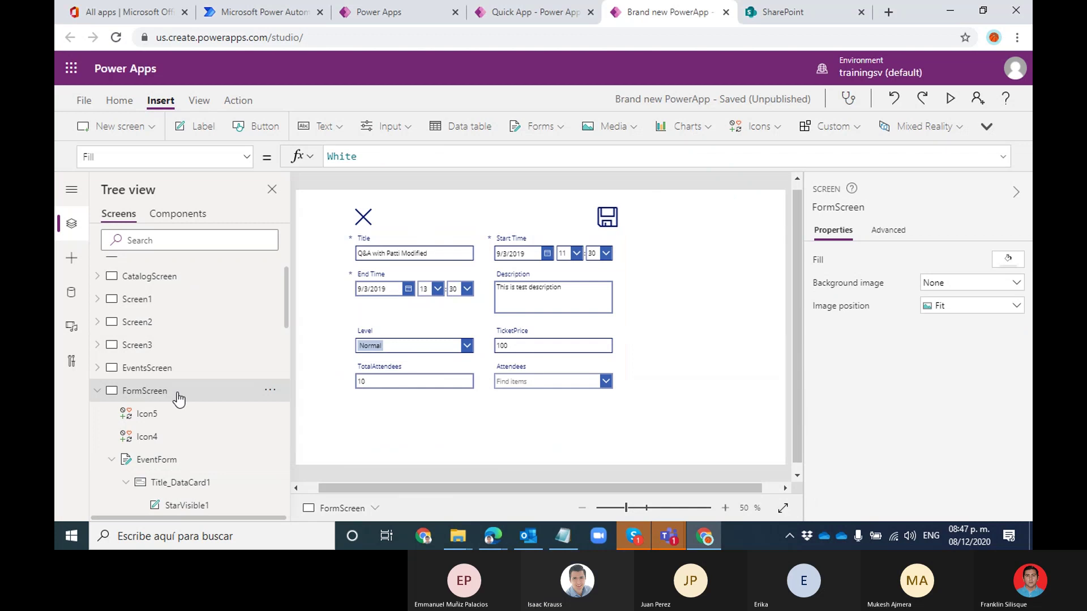
# Append ;NewForm(EventForm) to the OnSelect formula of the New event icon on EventsScreen
pyautogui.click(198, 372)
pyautogui.click(765, 199)
pyautogui.click(486, 159)
pyautogui.write(';NewForm(')
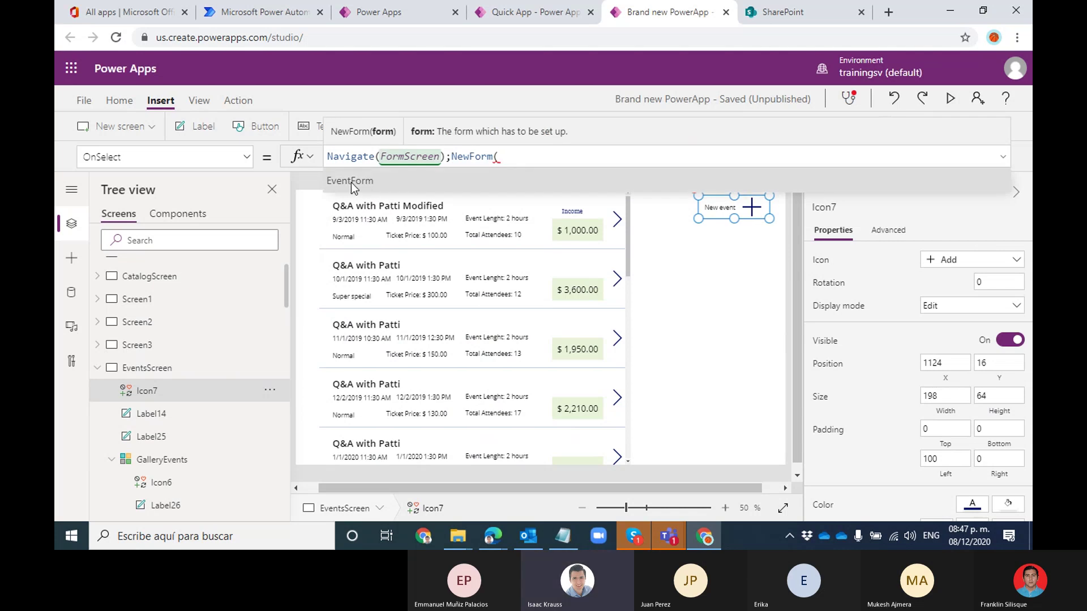
pyautogui.click(349, 181)
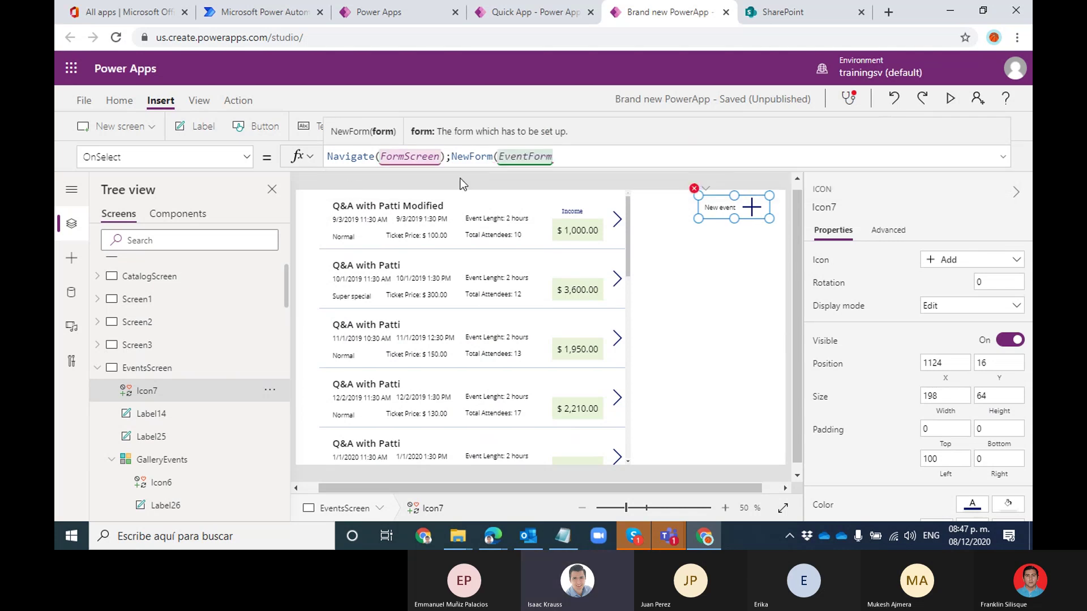
pyautogui.write(')')
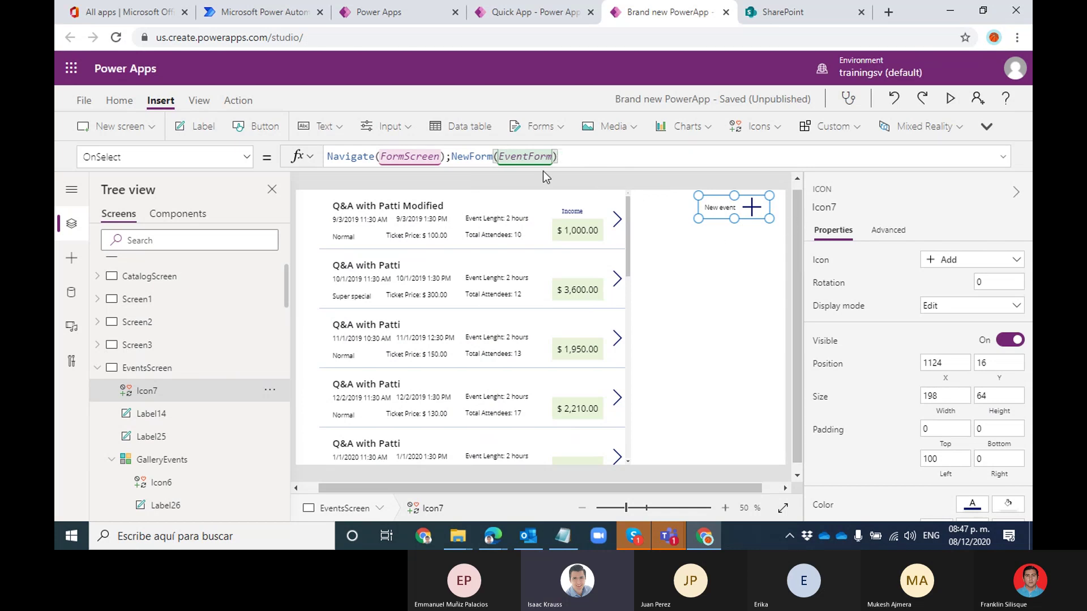
# Reorder the New event icon's OnSelect formula to NewForm(EventForm);Navigate(FormScreen)
pyautogui.moveTo(585, 155); pyautogui.dragTo(451, 157)
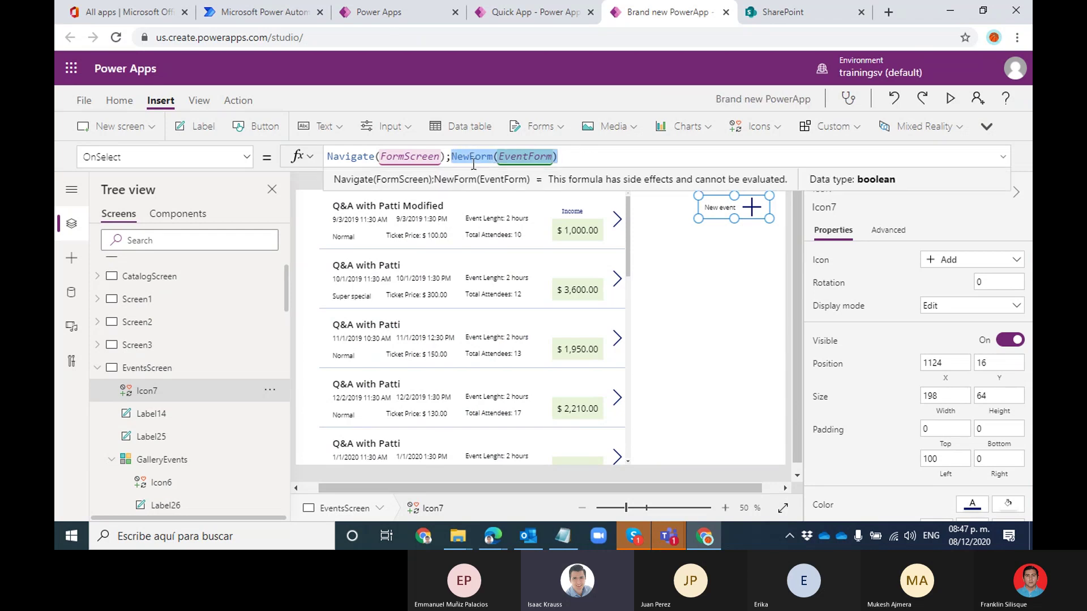
pyautogui.press('BackSpace')
pyautogui.press('BackSpace')
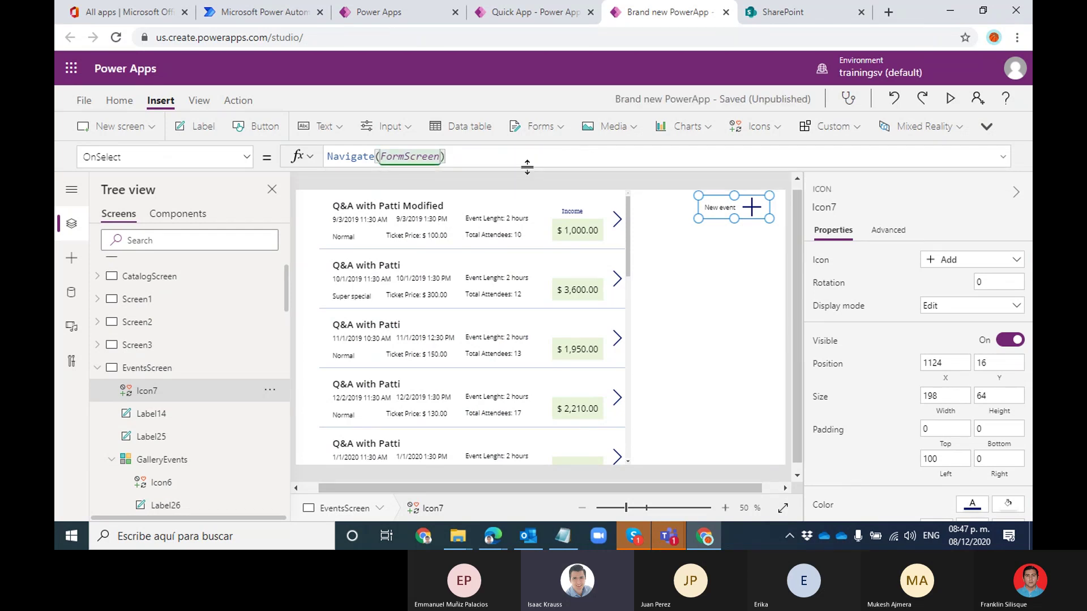
pyautogui.hotkey('ctrl', 'z')
pyautogui.hotkey('ctrl', 'z')
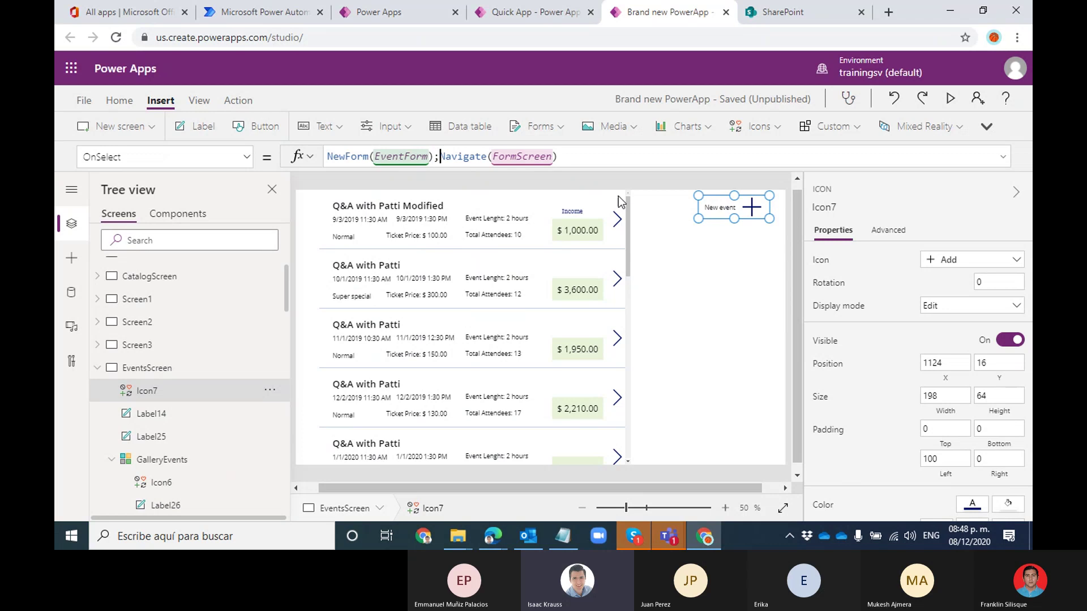
# Review the order of the NewForm and Navigate calls in the New event icon's OnSelect formula
pyautogui.moveTo(438, 154); pyautogui.dragTo(327, 156)
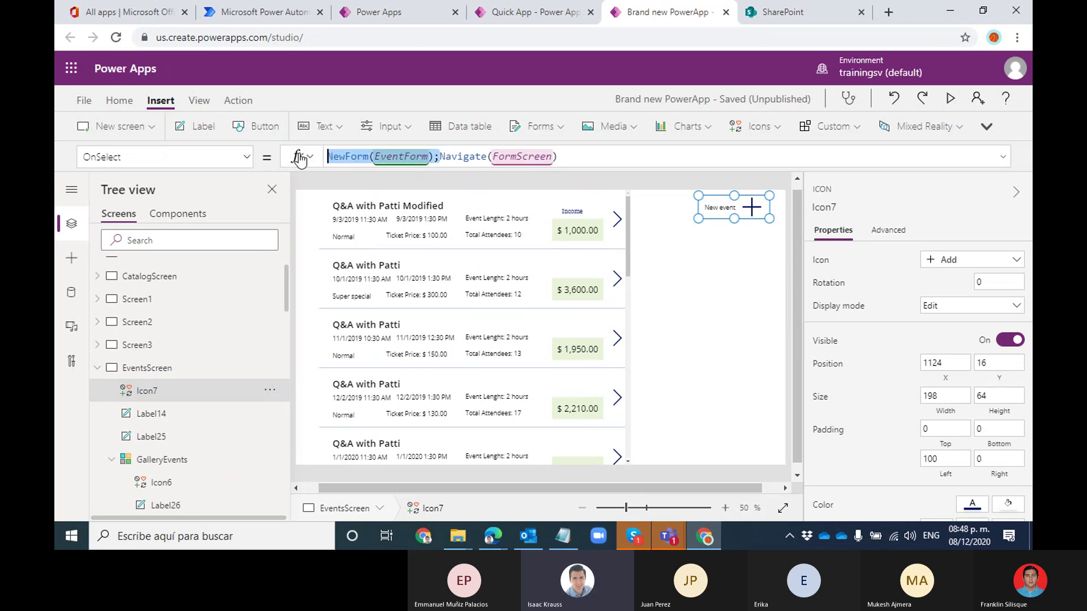
pyautogui.moveTo(440, 156); pyautogui.dragTo(591, 155)
pyautogui.click(597, 156)
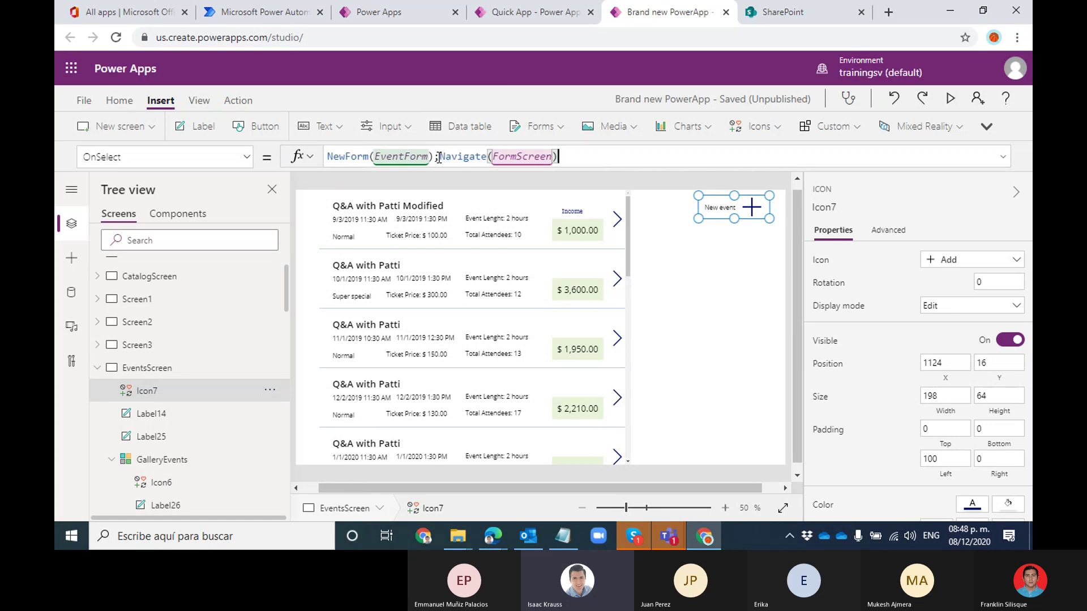
pyautogui.moveTo(439, 157); pyautogui.dragTo(328, 158)
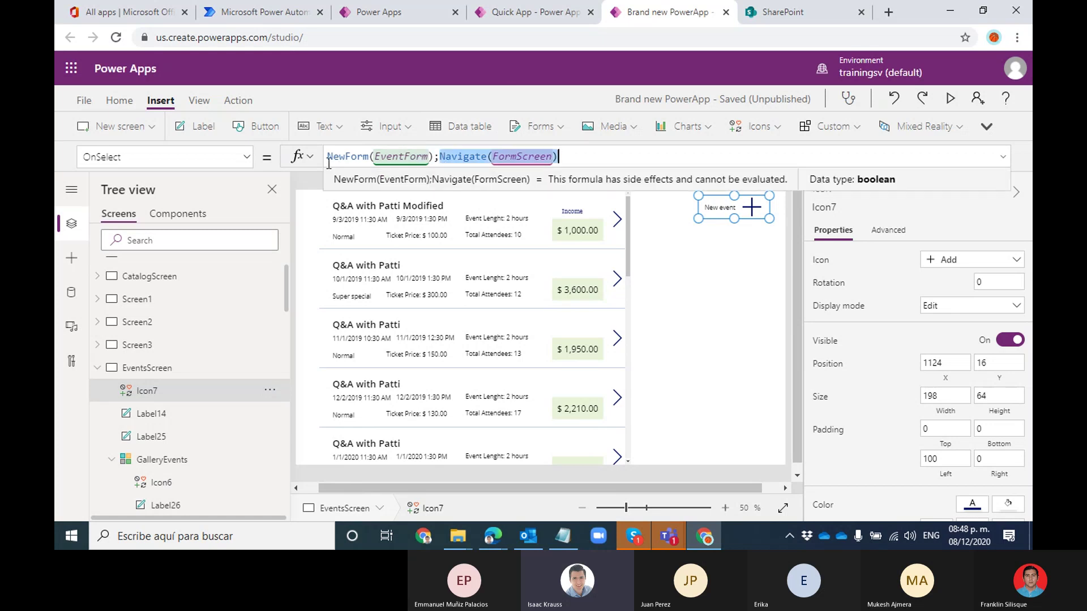
pyautogui.click(402, 162)
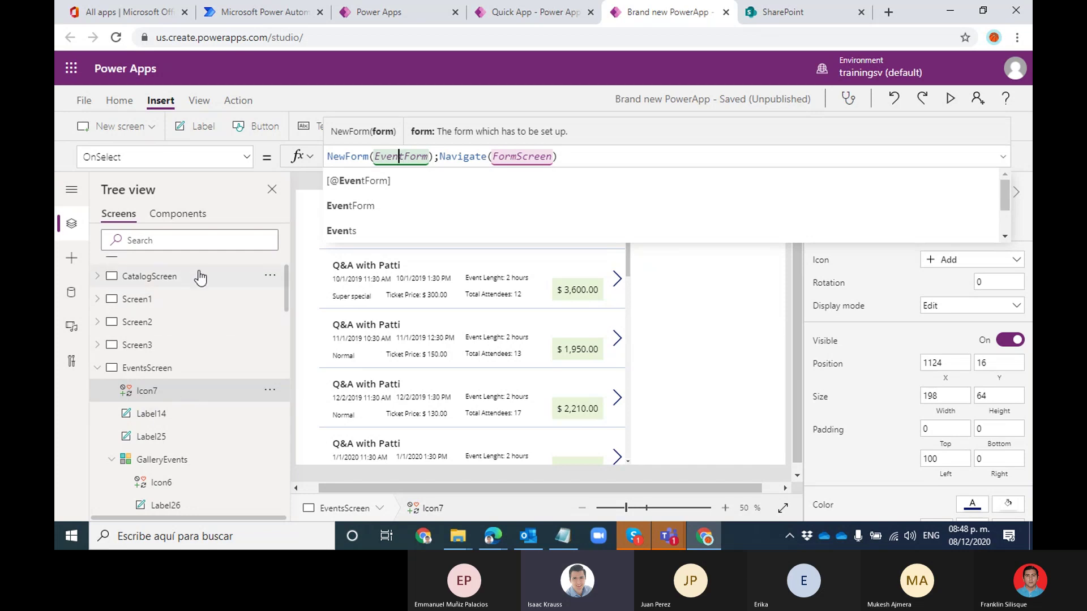
# Add a Search icon to Screen3 and place it below the text labels in the sidebar area
pyautogui.moveTo(290, 313); pyautogui.dragTo(288, 300)
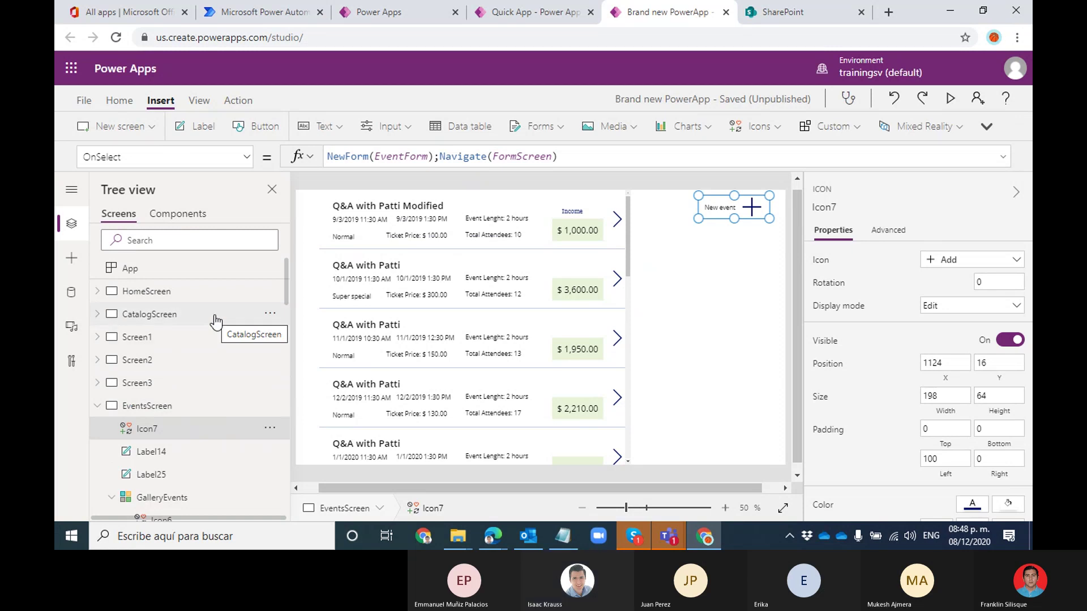
pyautogui.moveTo(286, 274); pyautogui.dragTo(287, 293)
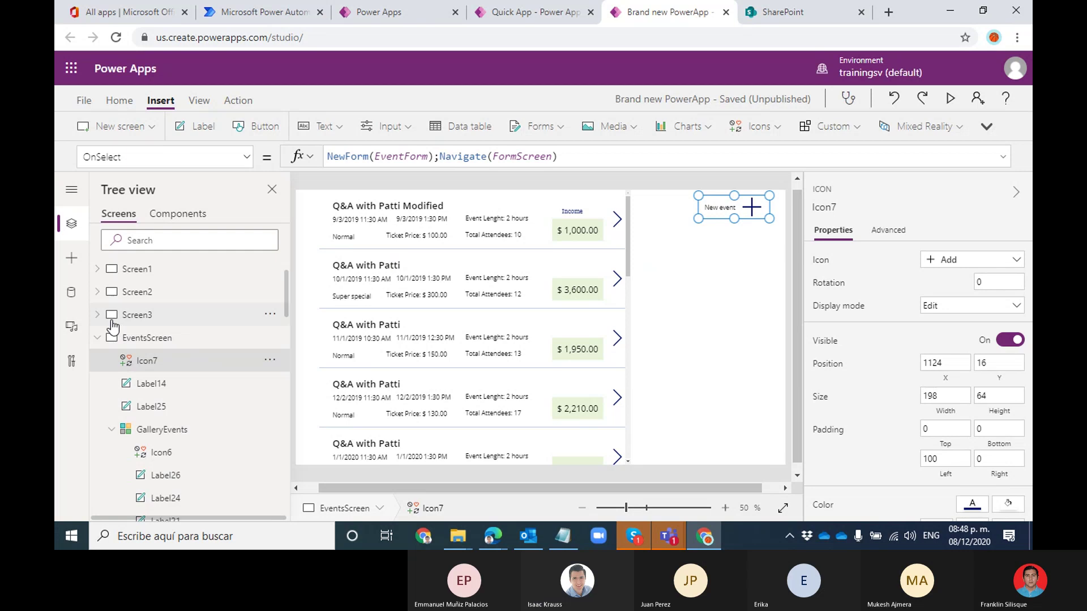
pyautogui.click(146, 321)
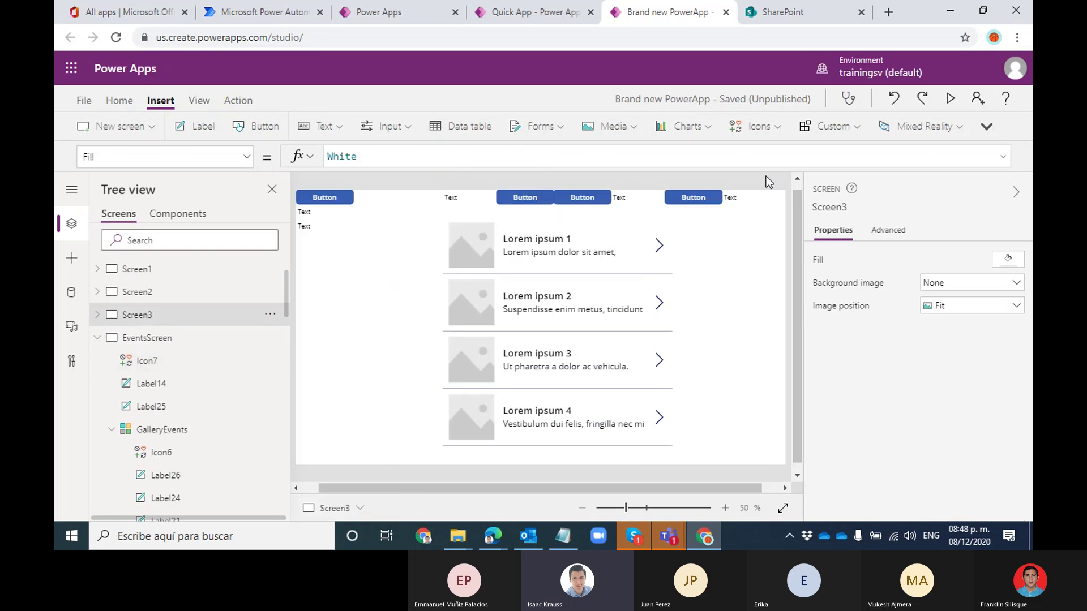
pyautogui.click(761, 127)
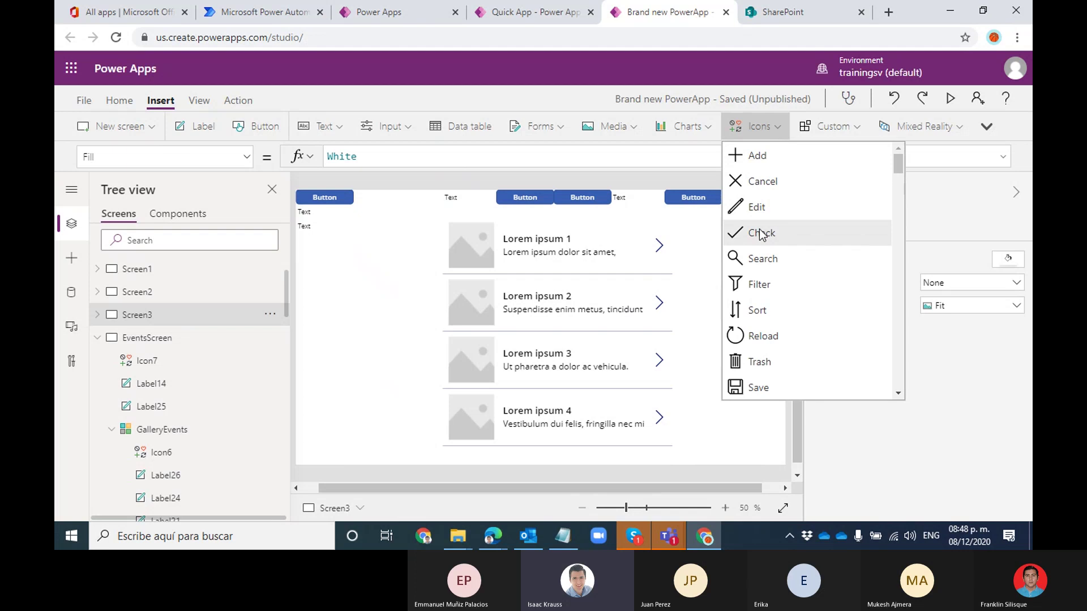
pyautogui.click(765, 259)
pyautogui.moveTo(320, 215); pyautogui.dragTo(340, 270)
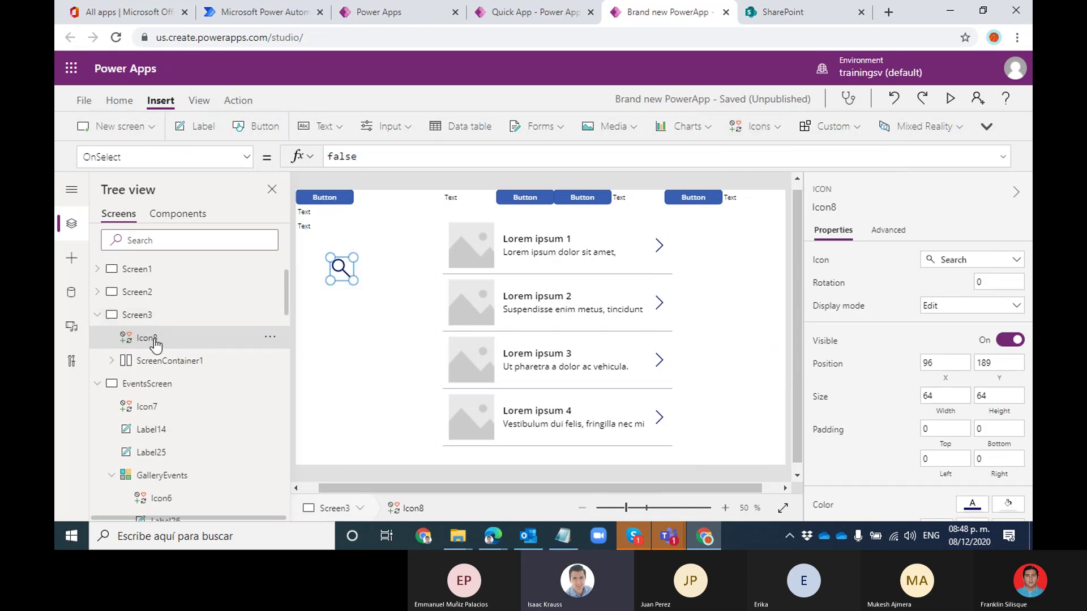
# Try to rename the Search icon on Screen3 as Icon7, and delete the icon
pyautogui.click(270, 339)
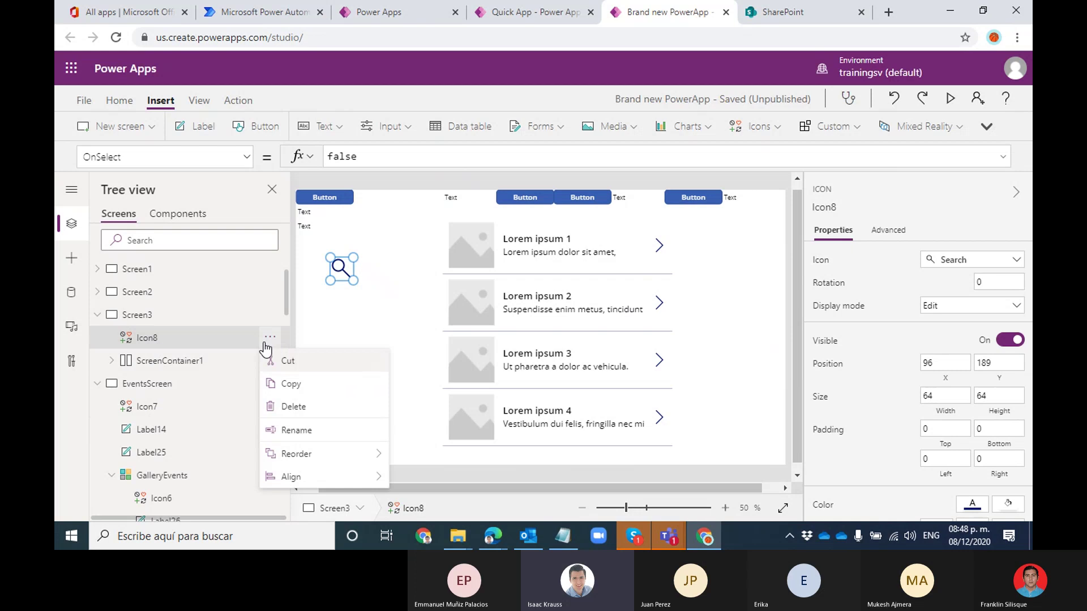
pyautogui.click(288, 431)
pyautogui.press('Right')
pyautogui.press('BackSpace')
pyautogui.write('7')
pyautogui.press('Return')
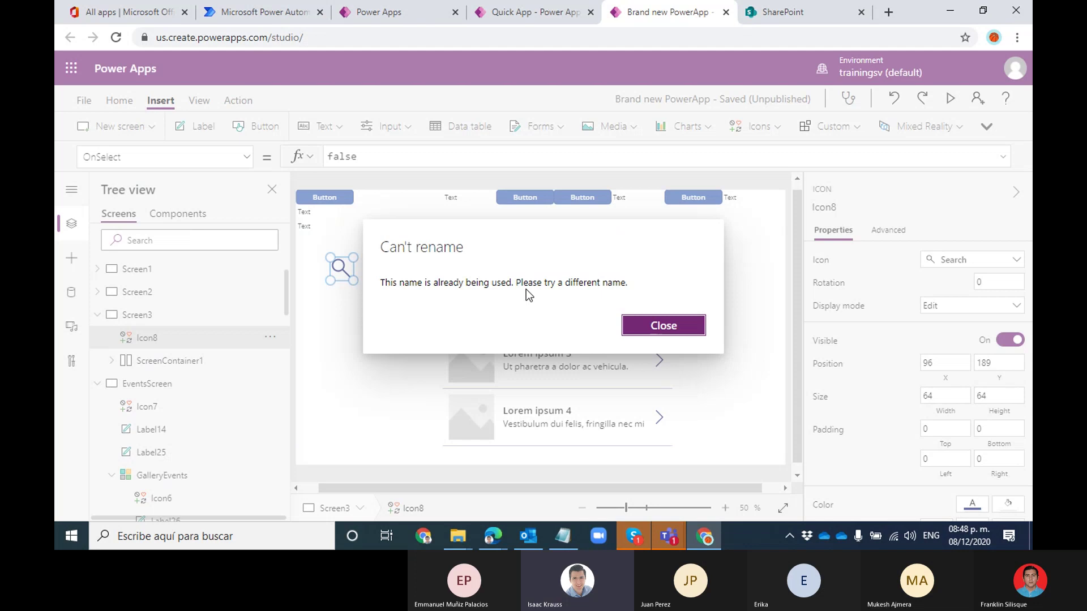
pyautogui.click(639, 324)
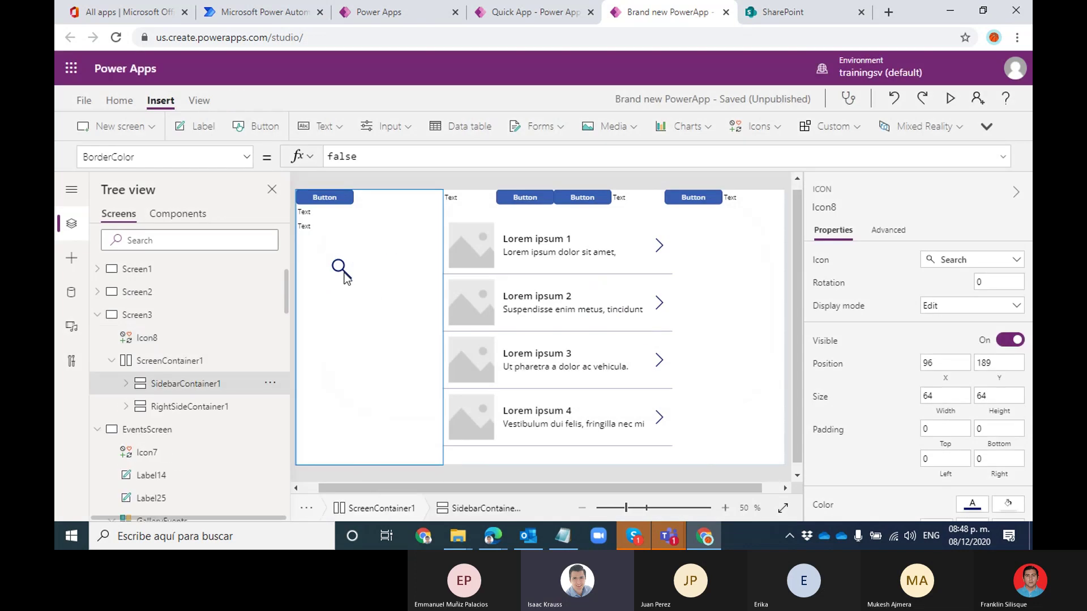
pyautogui.press('Delete')
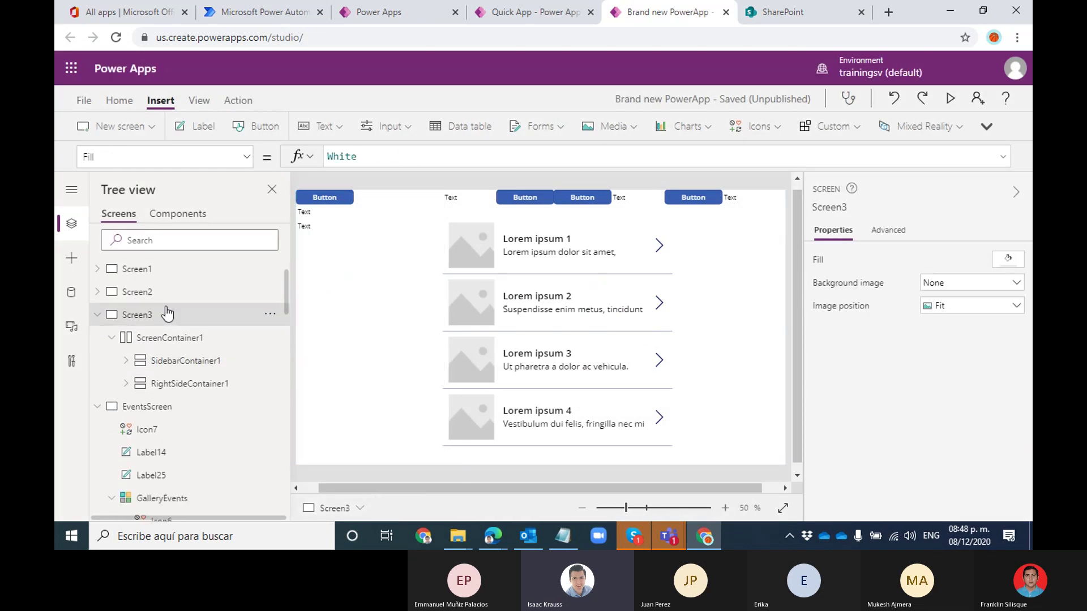
pyautogui.click(97, 316)
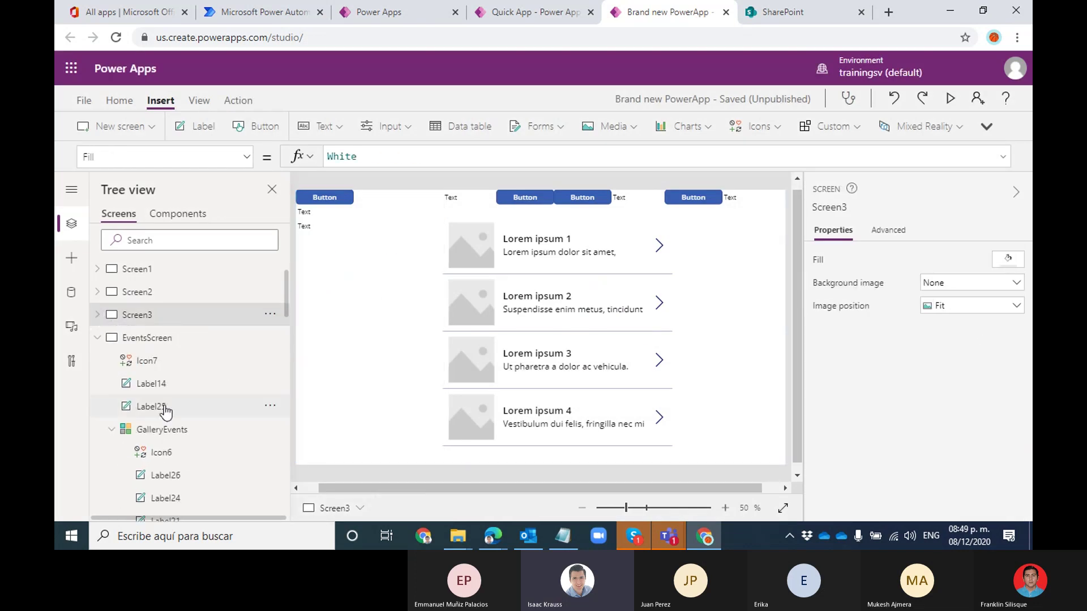
# Review the New event icon's formula on EventsScreen, test the icon in preview, and return to editing with the tip dialog dismissed
pyautogui.click(149, 341)
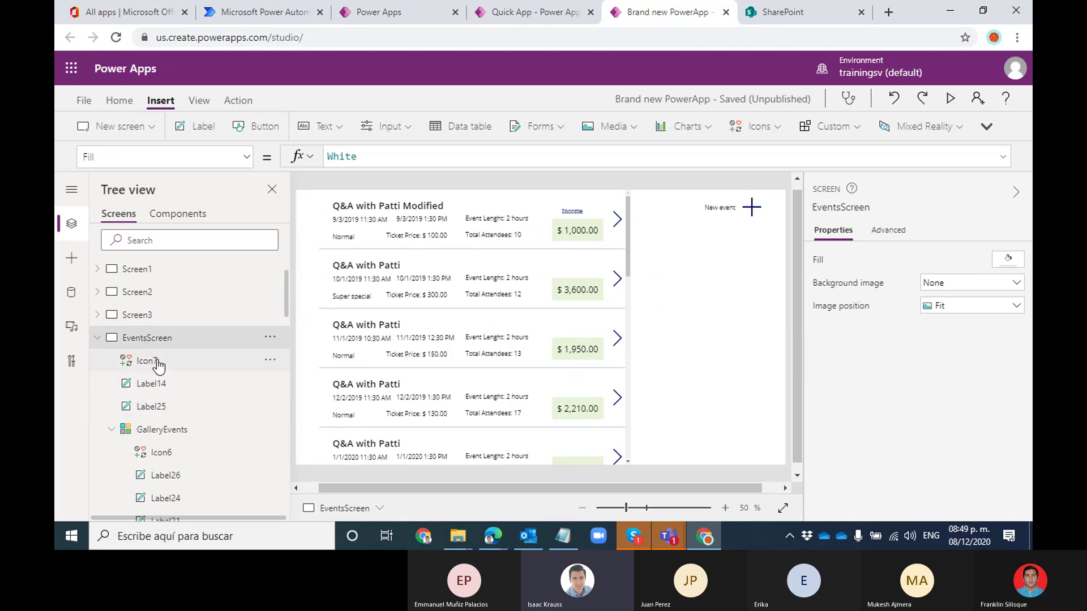
pyautogui.click(755, 206)
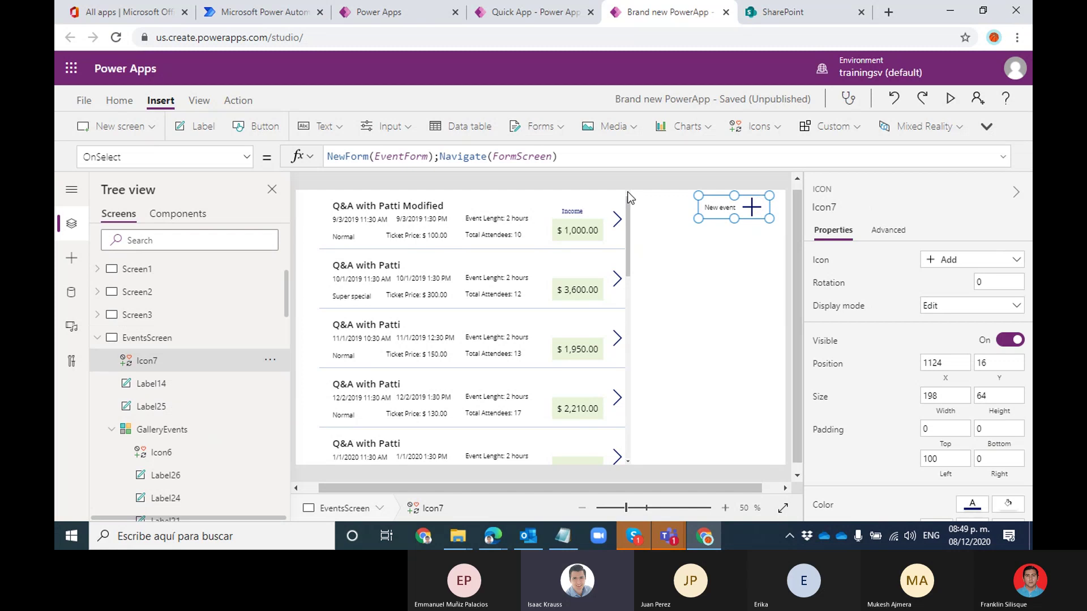
pyautogui.click(420, 155)
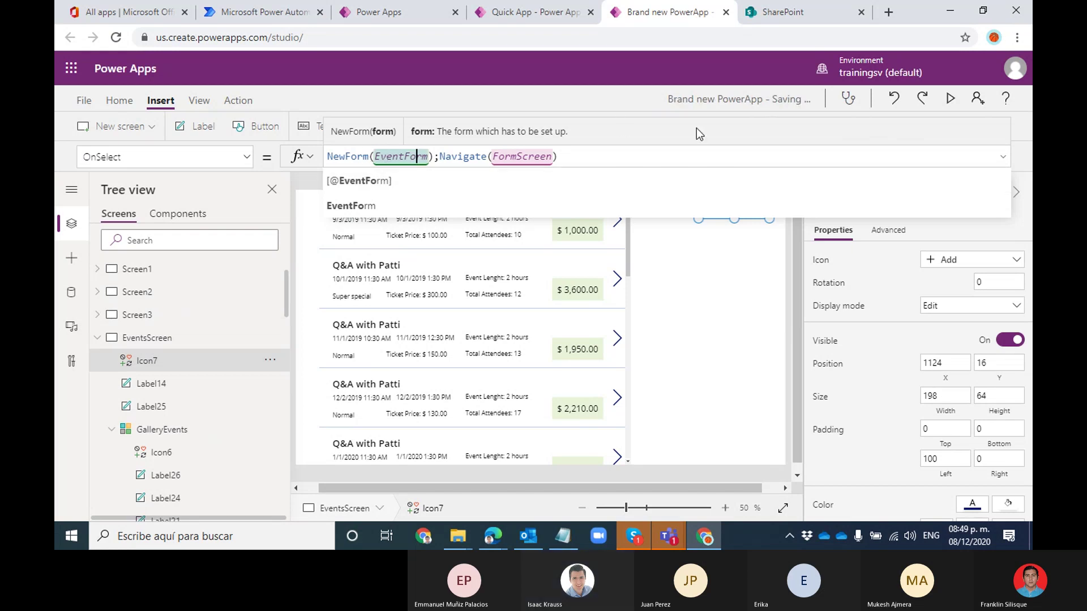
pyautogui.click(952, 101)
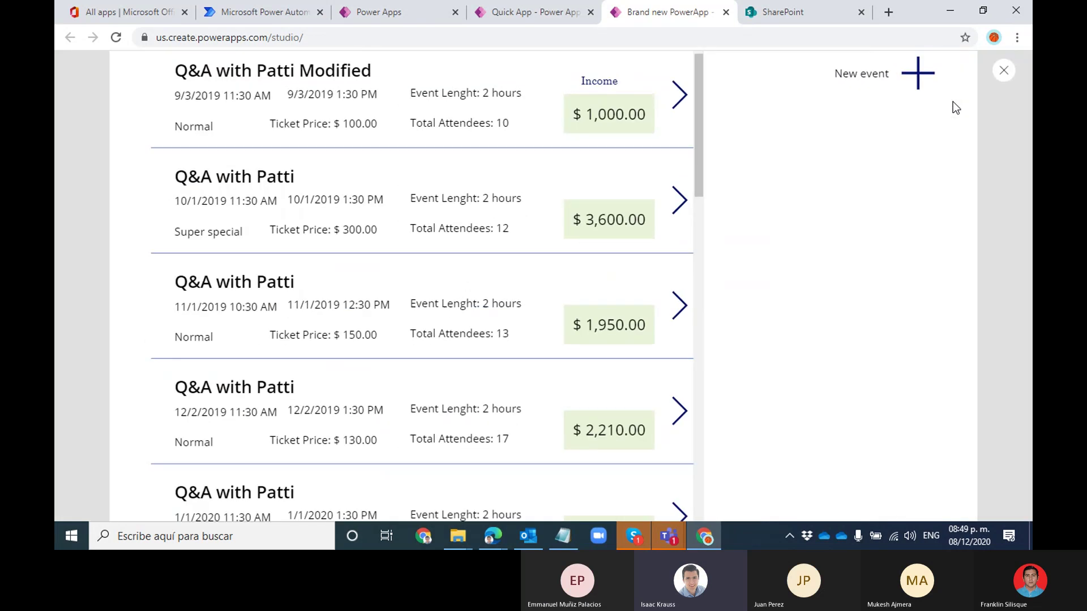
pyautogui.click(872, 97)
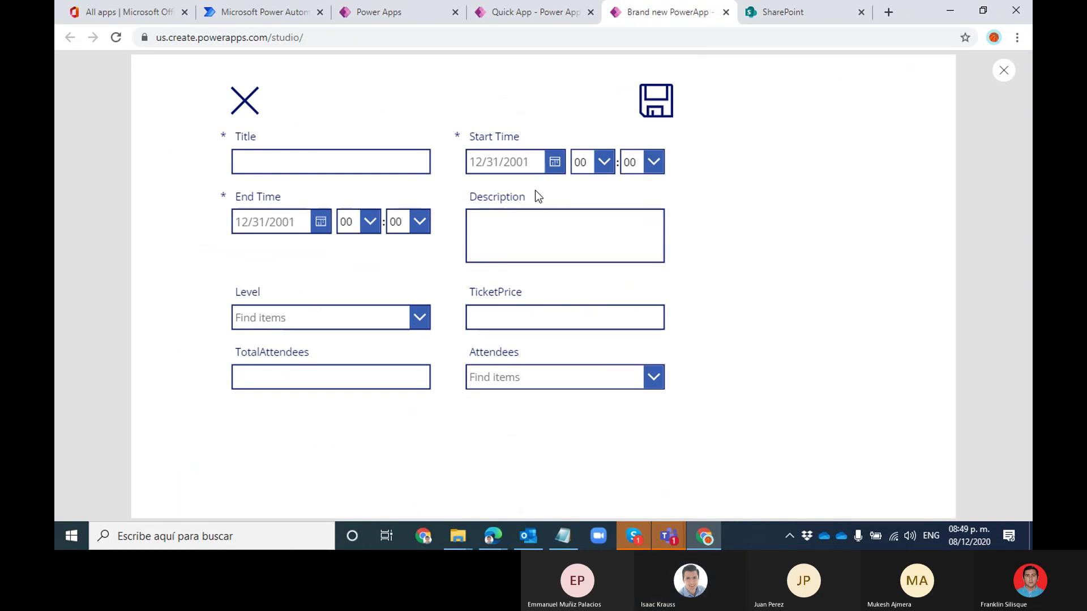
pyautogui.click(330, 164)
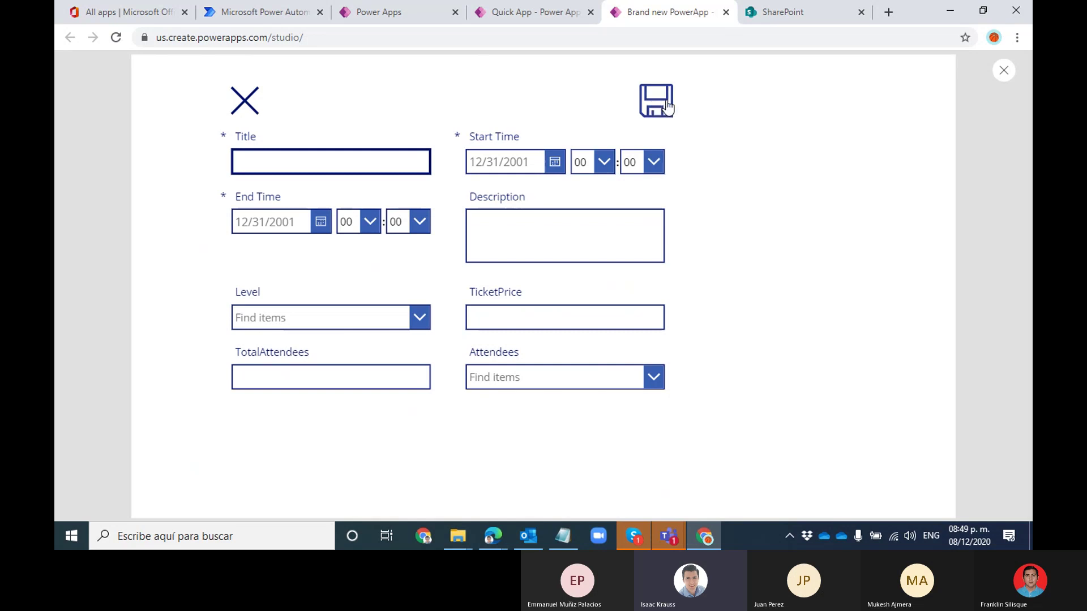
pyautogui.click(1006, 71)
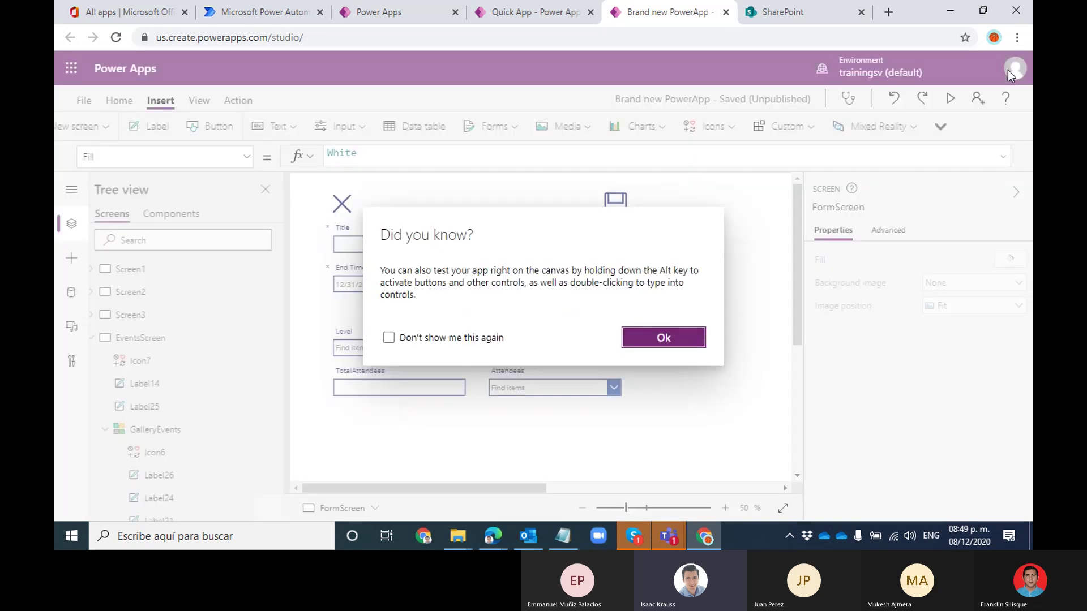
pyautogui.click(663, 338)
# Check the SubmitForm part of the Save icon's formula, preview FormScreen, and enter Music event 2020 as the event title
pyautogui.moveTo(323, 156); pyautogui.dragTo(453, 157)
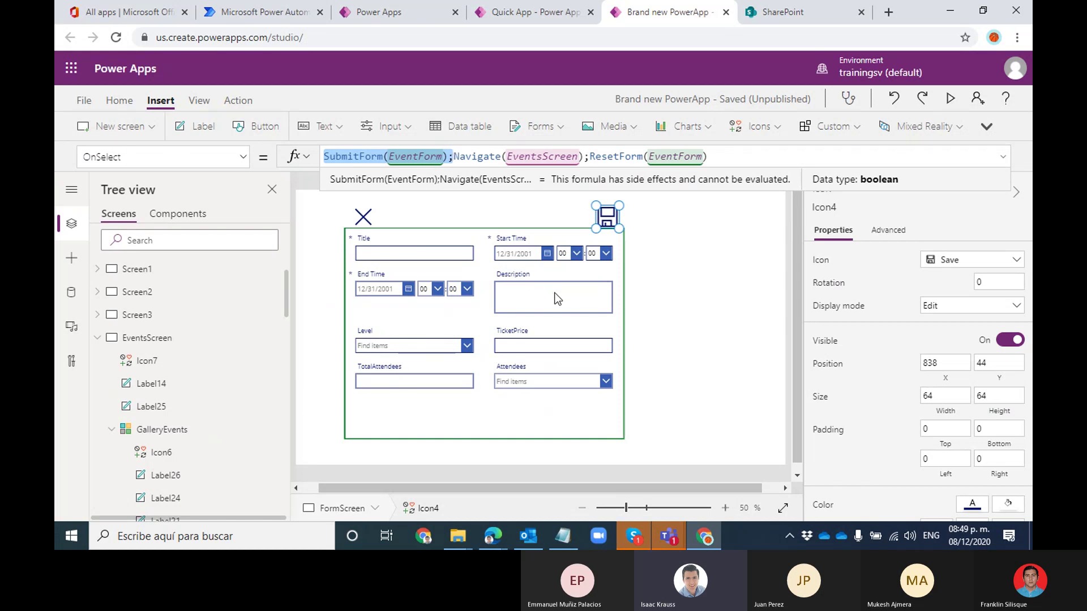
pyautogui.click(950, 99)
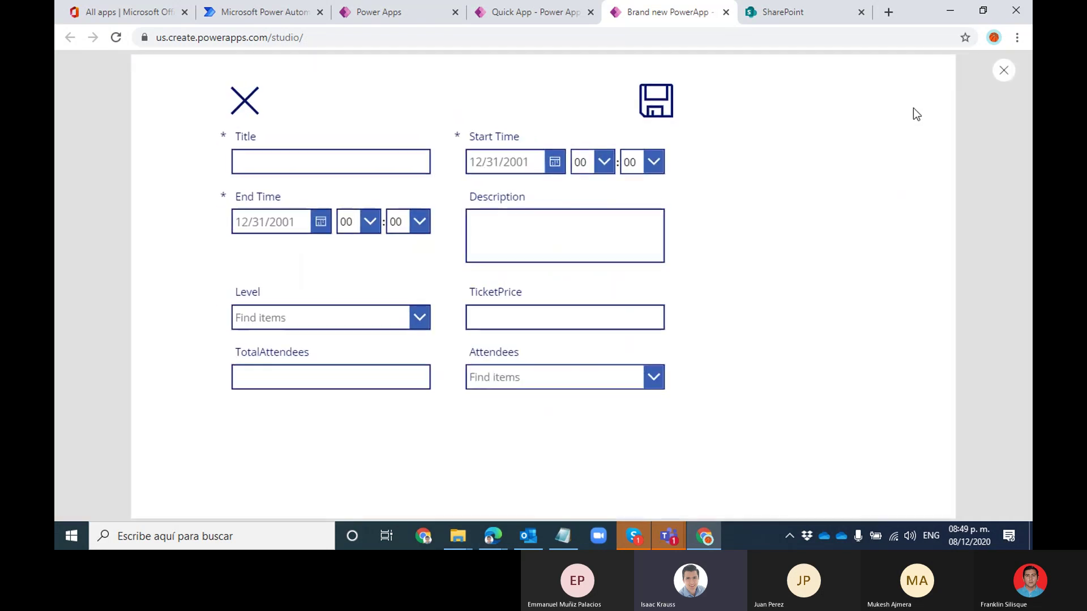
pyautogui.click(371, 149)
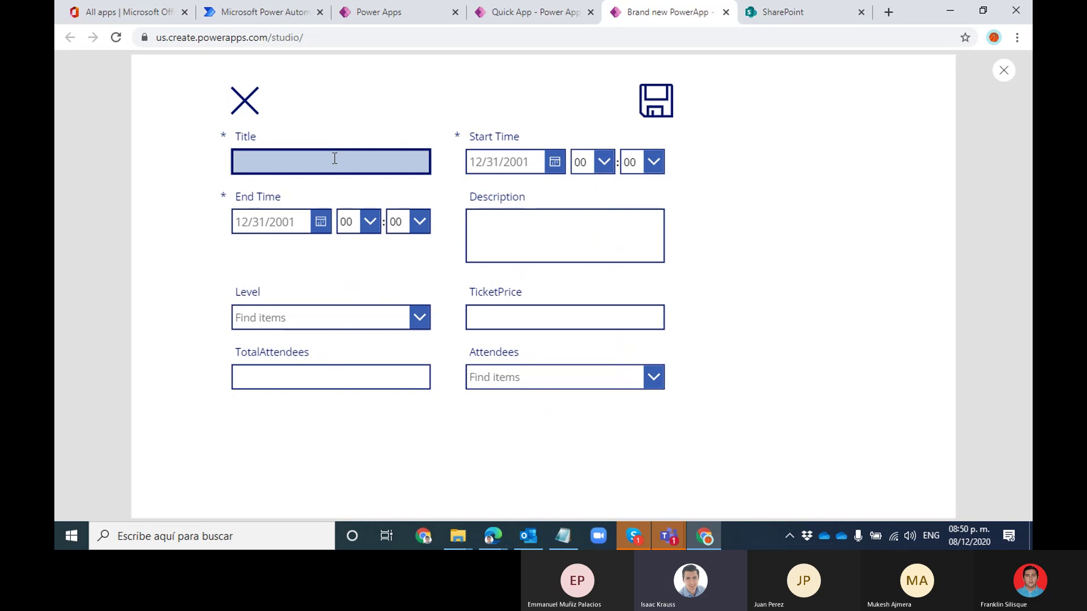
pyautogui.write('E')
pyautogui.press('BackSpace')
pyautogui.write('Music event 2020')
pyautogui.click(530, 241)
# Set the event's Start Time to 12/10/2020 with hour 18
pyautogui.click(554, 169)
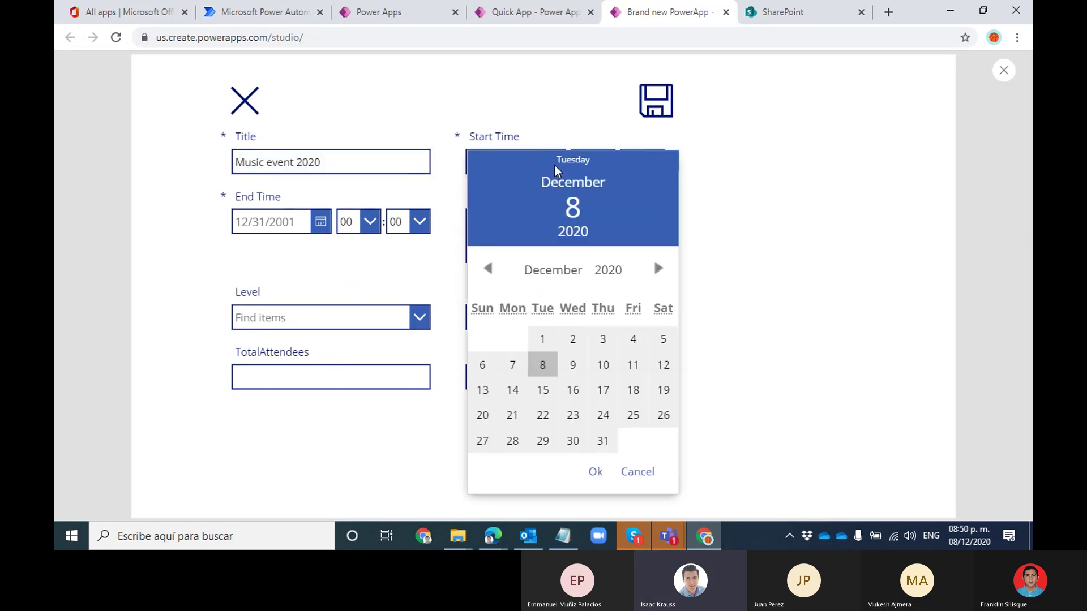
pyautogui.click(604, 365)
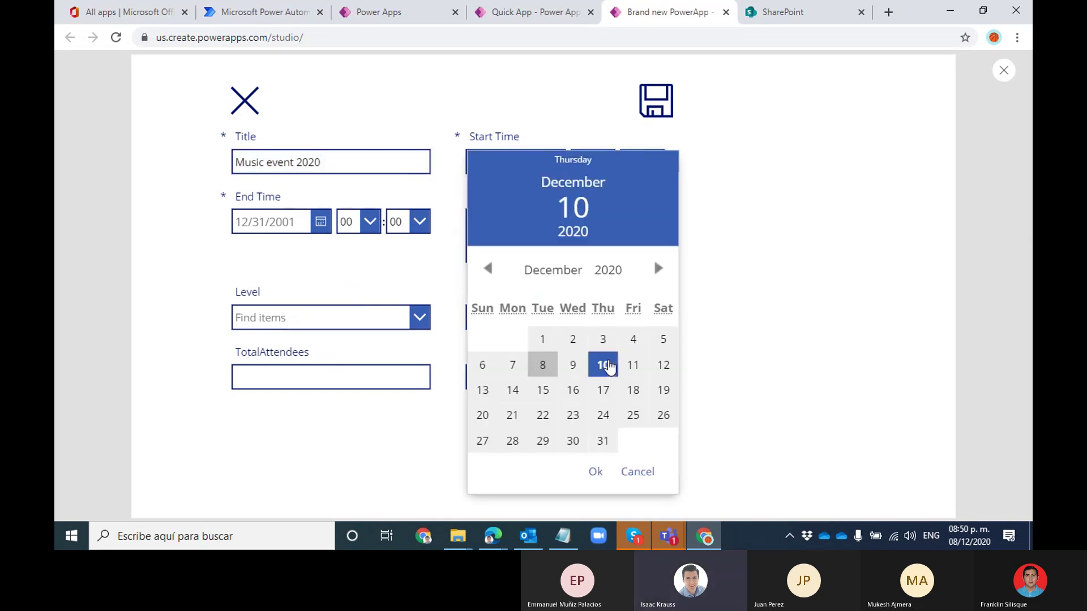
pyautogui.click(597, 474)
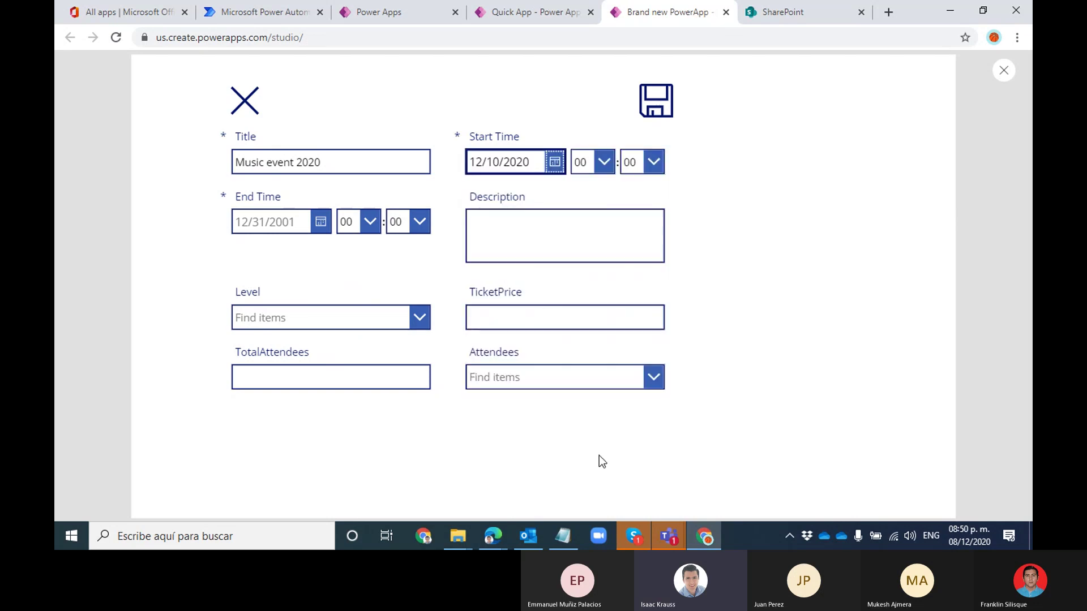
pyautogui.click(604, 161)
pyautogui.scroll(-3, 613, 277)
pyautogui.click(594, 336)
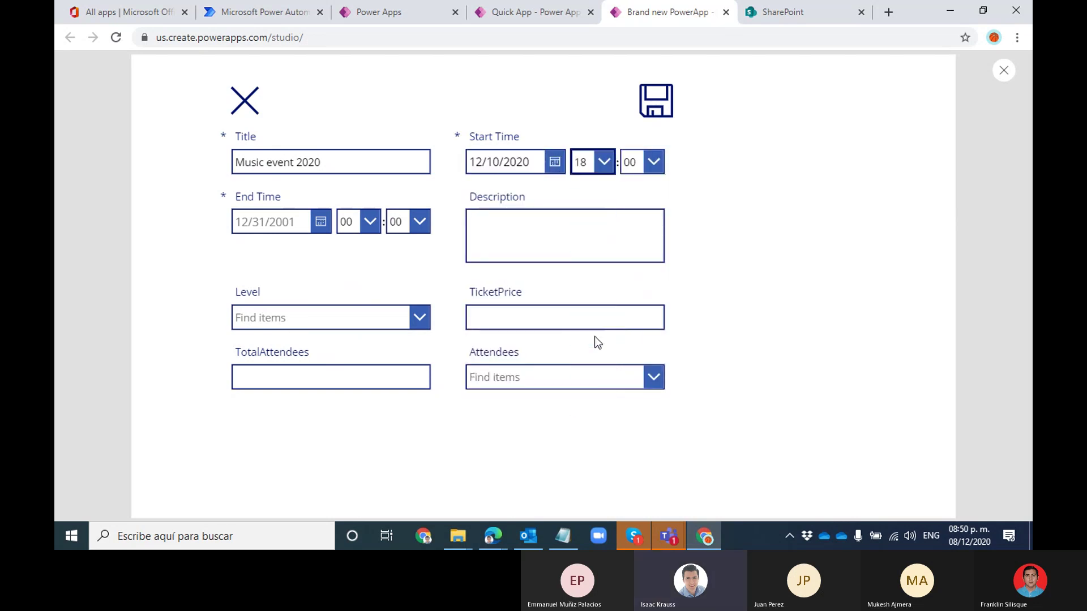
# Set the event's End Time to 12/10/2020 with hour 22
pyautogui.click(324, 226)
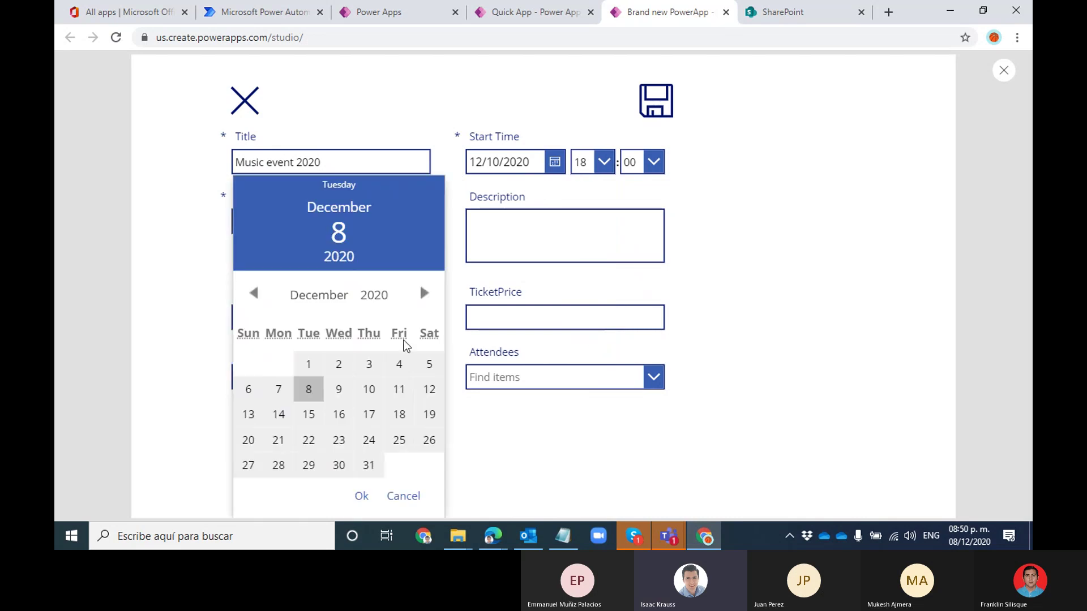
pyautogui.click(369, 391)
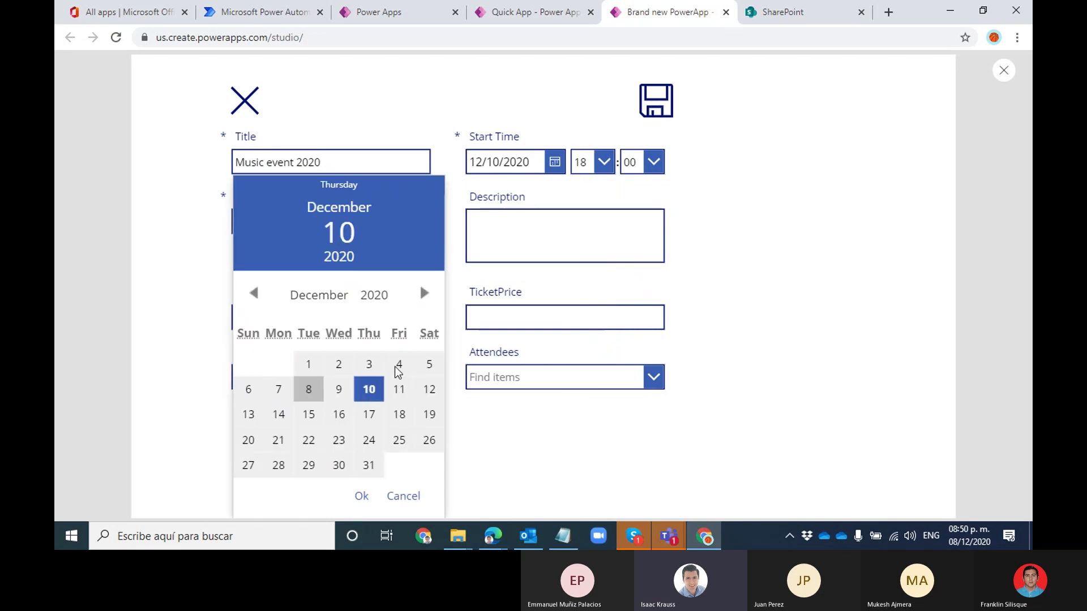
pyautogui.click(361, 496)
pyautogui.click(370, 221)
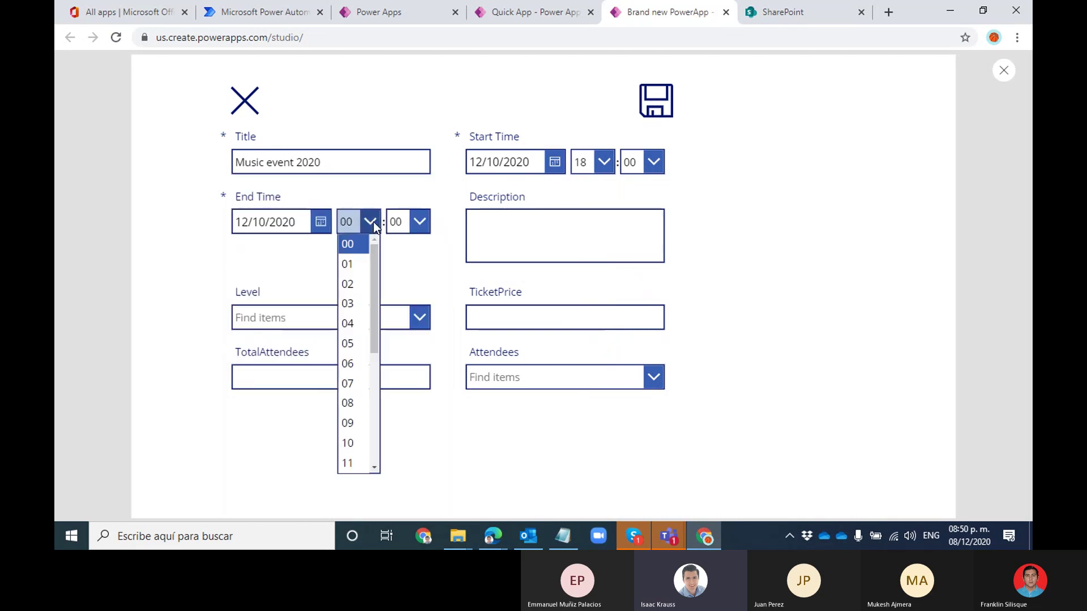
pyautogui.moveTo(375, 274); pyautogui.dragTo(377, 411)
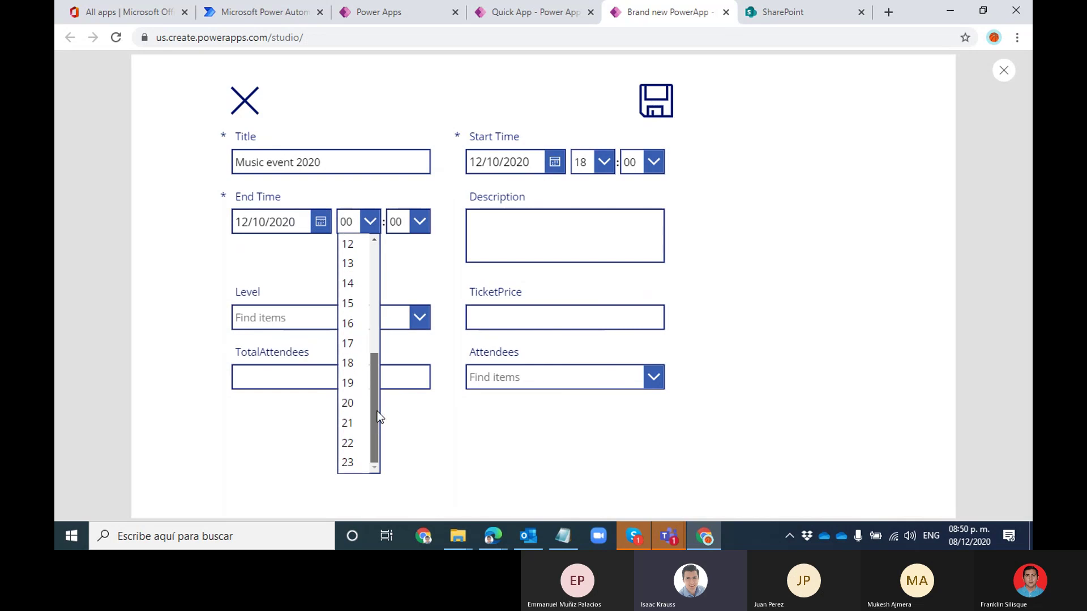
pyautogui.click(362, 446)
# Enter the description "This is going to be very good" and set the event's Level to Super special
pyautogui.click(492, 232)
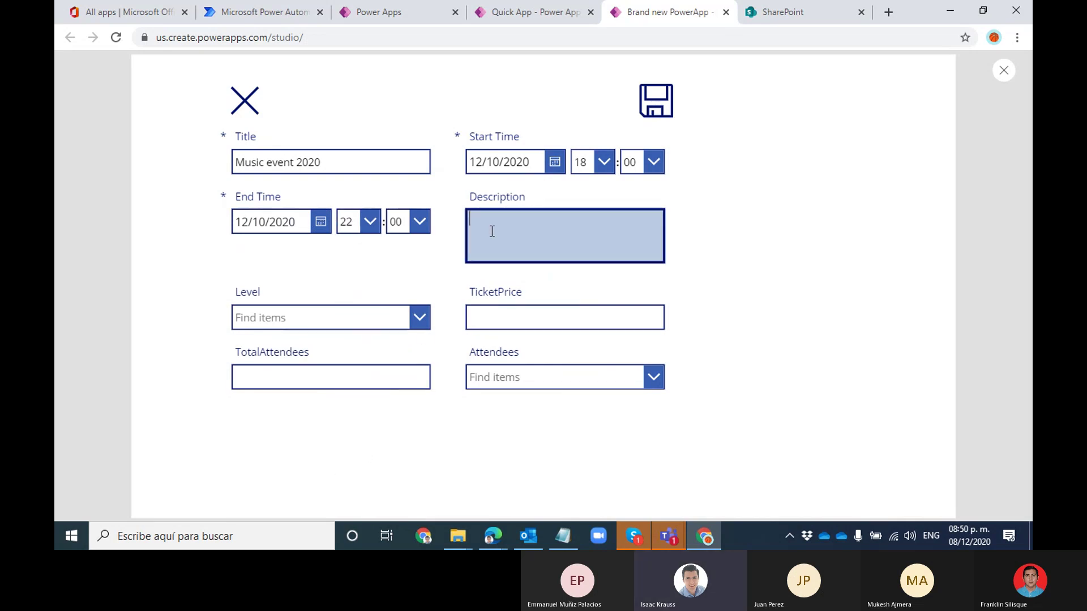
pyautogui.write('This is going to be very good')
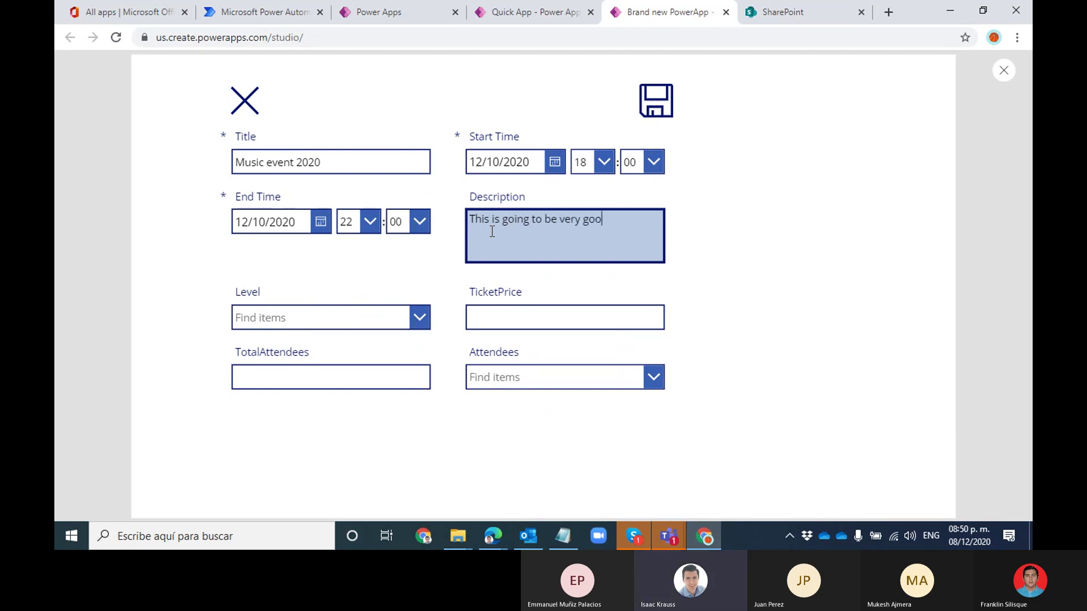
pyautogui.click(399, 317)
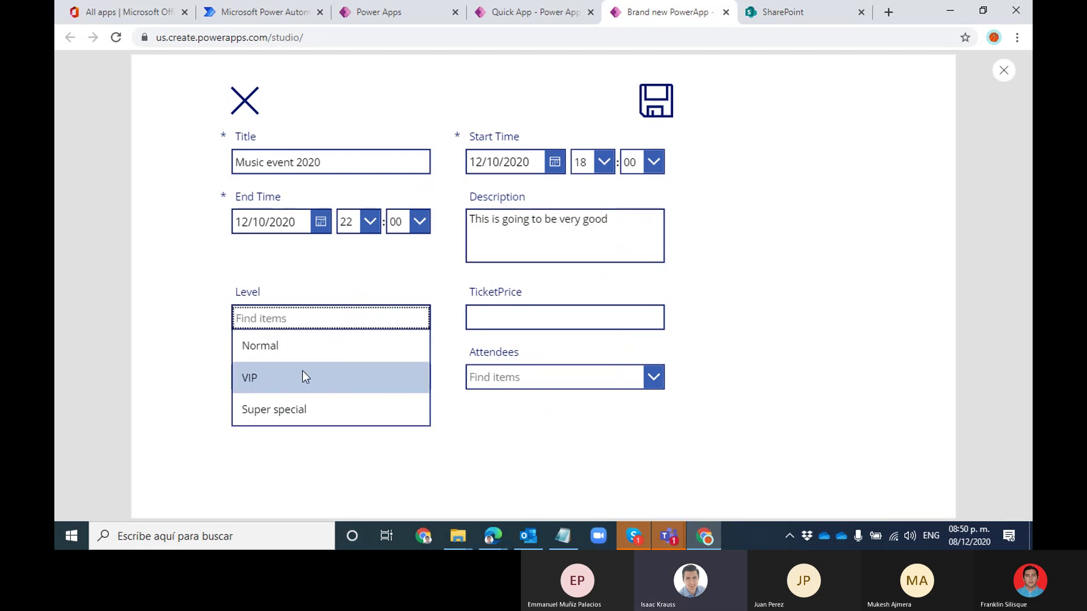
pyautogui.click(296, 408)
# Set the TicketPrice to 600 and search for "admin" to add the training admin account as attendee
pyautogui.click(542, 325)
pyautogui.write('600')
pyautogui.click(297, 382)
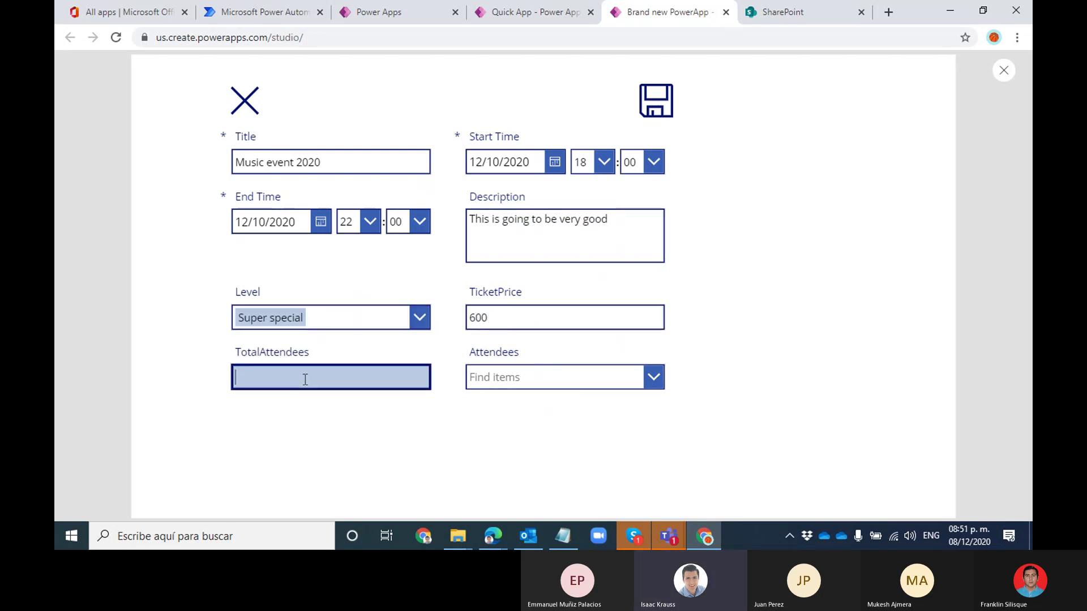
pyautogui.click(565, 379)
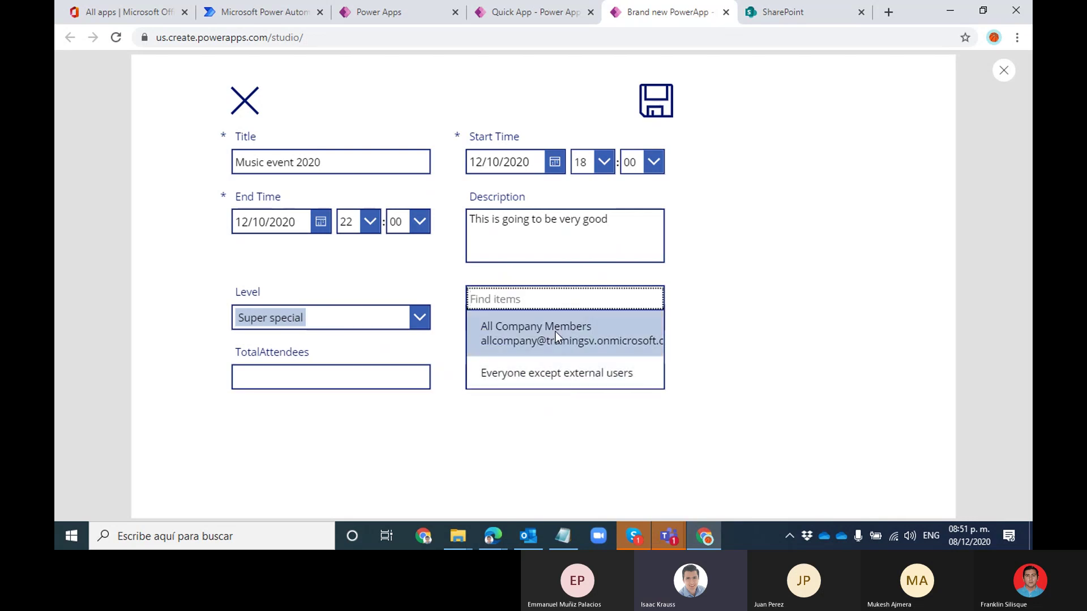
pyautogui.write('admin')
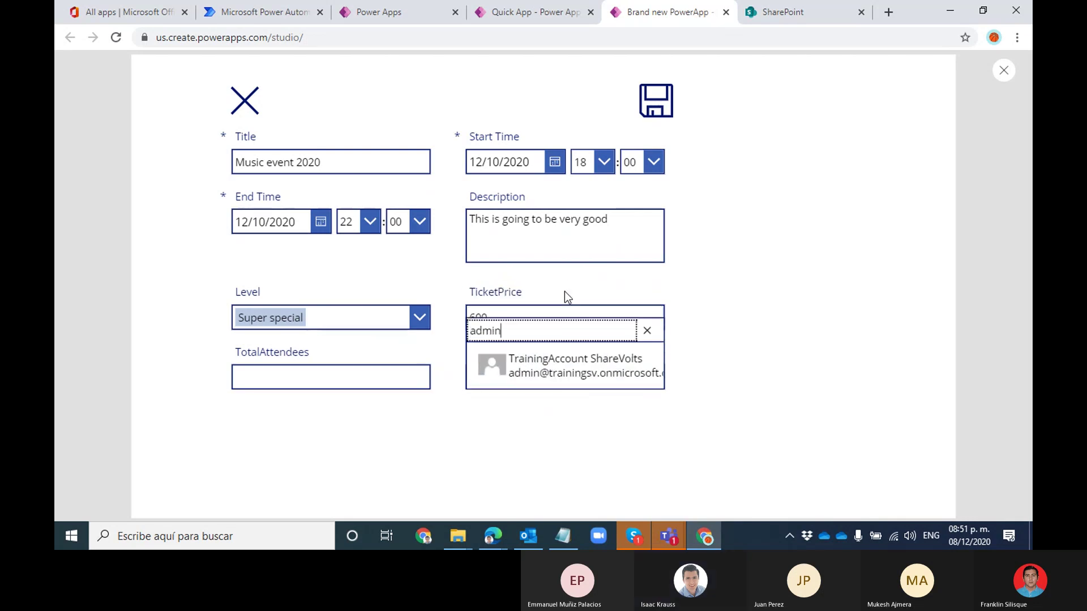
pyautogui.click(551, 374)
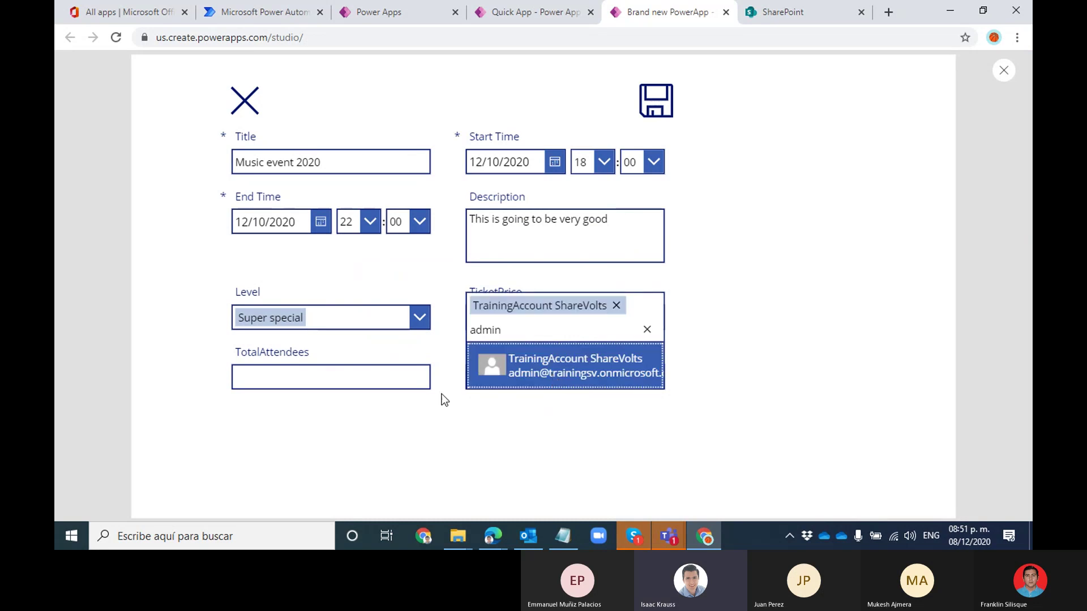
# Set TotalAttendees to 1 and save the new event
pyautogui.click(369, 376)
pyautogui.write('1')
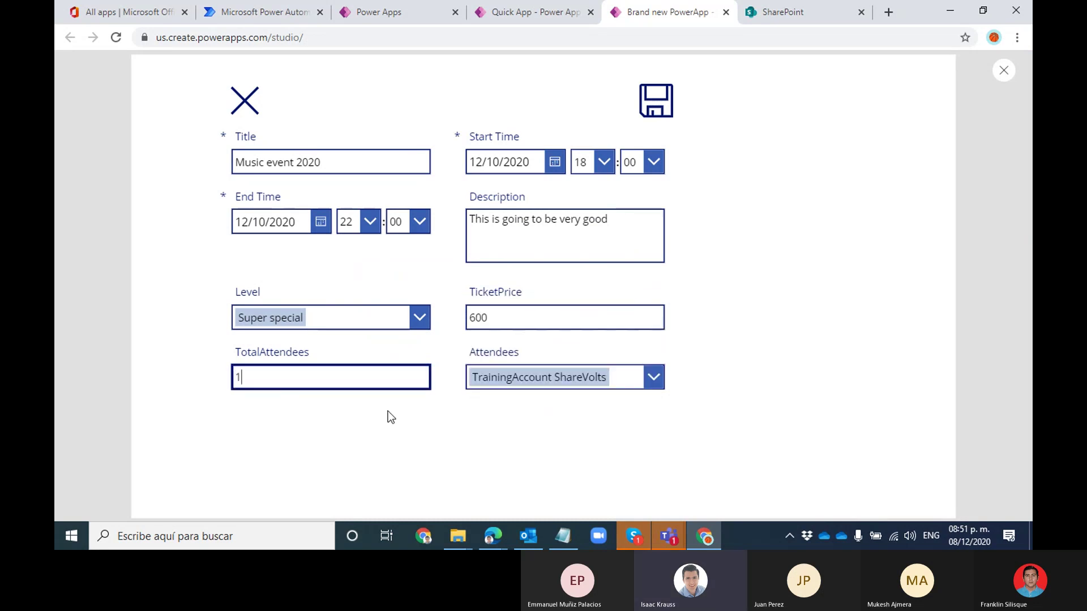
pyautogui.click(655, 99)
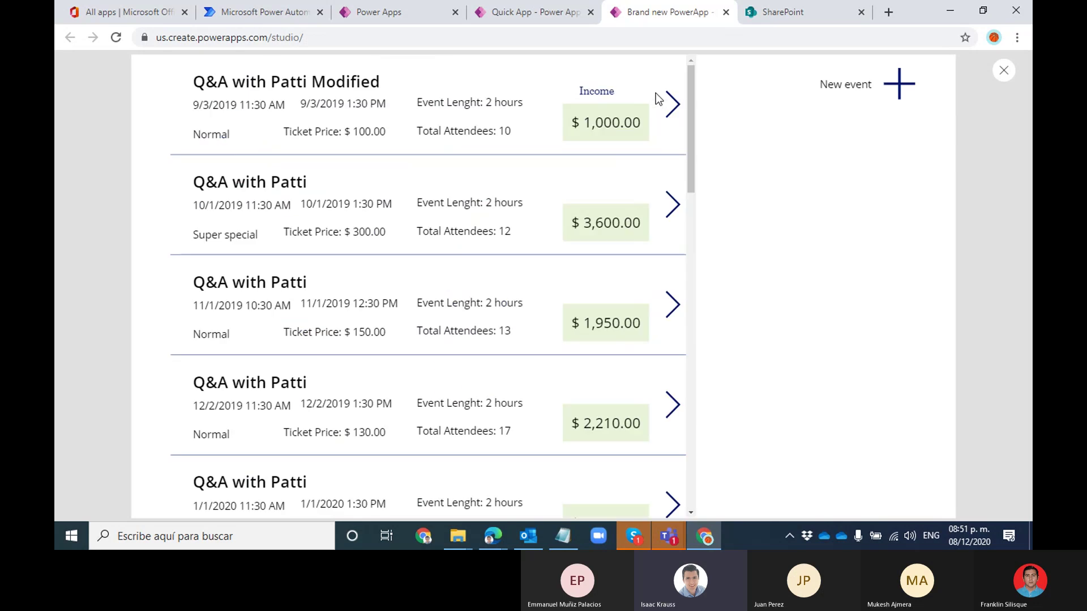
# Find the Music event 2020 entry at the end of the events gallery and check its details
pyautogui.moveTo(691, 95); pyautogui.dragTo(688, 442)
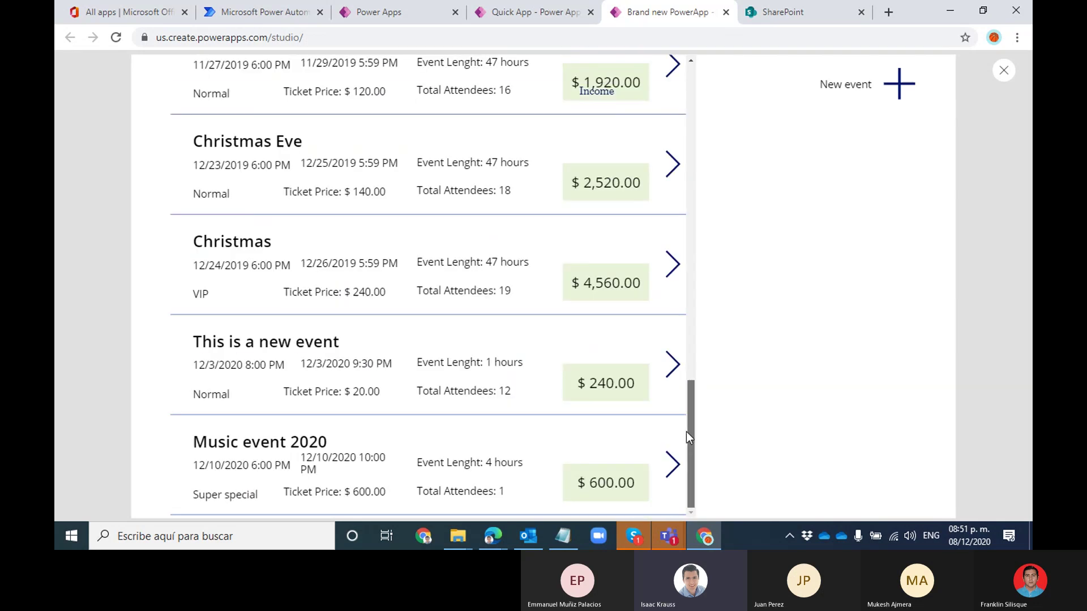
pyautogui.moveTo(198, 446); pyautogui.dragTo(460, 486)
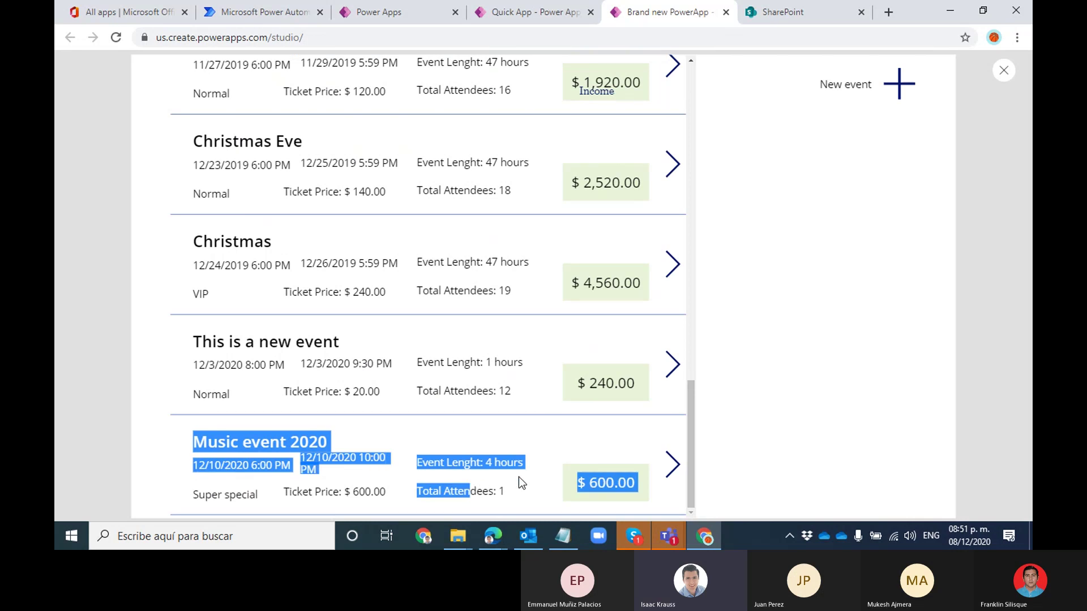
pyautogui.click(382, 454)
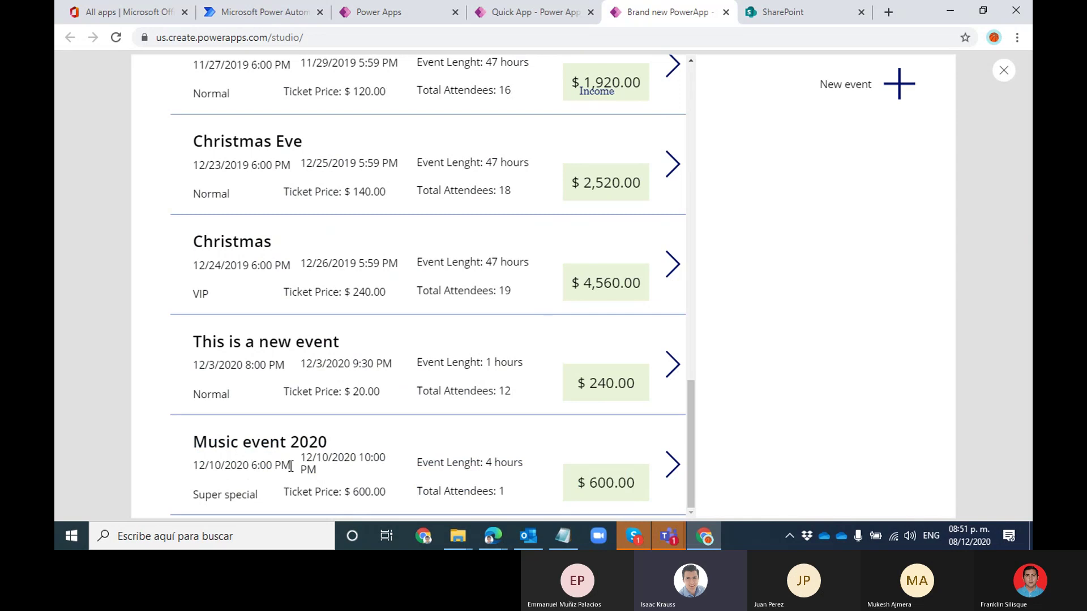
pyautogui.moveTo(691, 434); pyautogui.dragTo(703, 494)
pyautogui.moveTo(196, 447); pyautogui.dragTo(292, 447)
pyautogui.click(497, 483)
pyautogui.moveTo(689, 443); pyautogui.dragTo(710, 65)
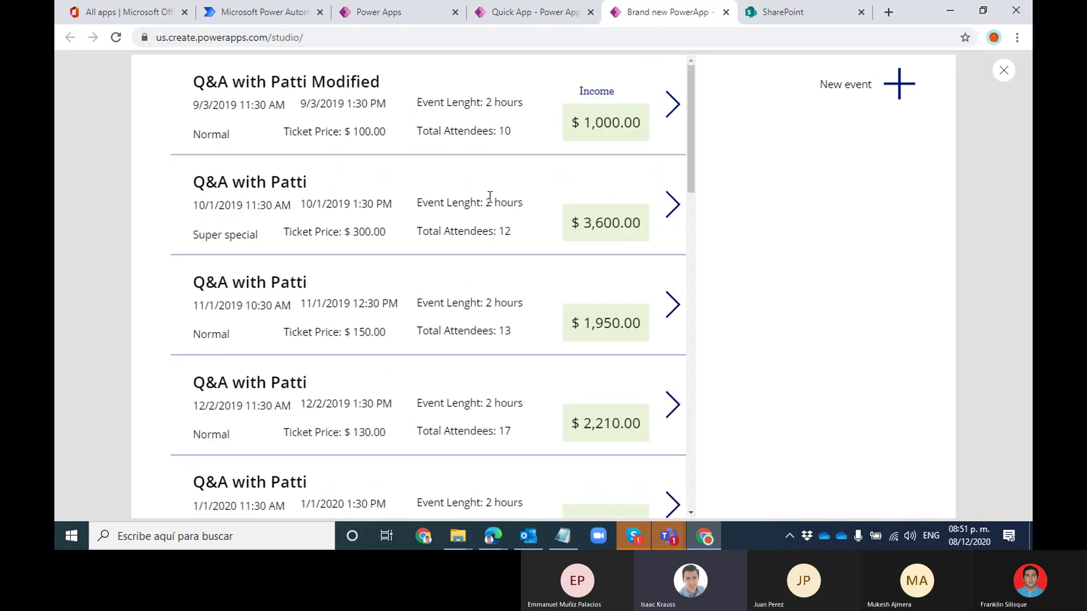
# Check how the Income label behaves while the gallery scrolls, and close the preview
pyautogui.moveTo(579, 93); pyautogui.dragTo(612, 94)
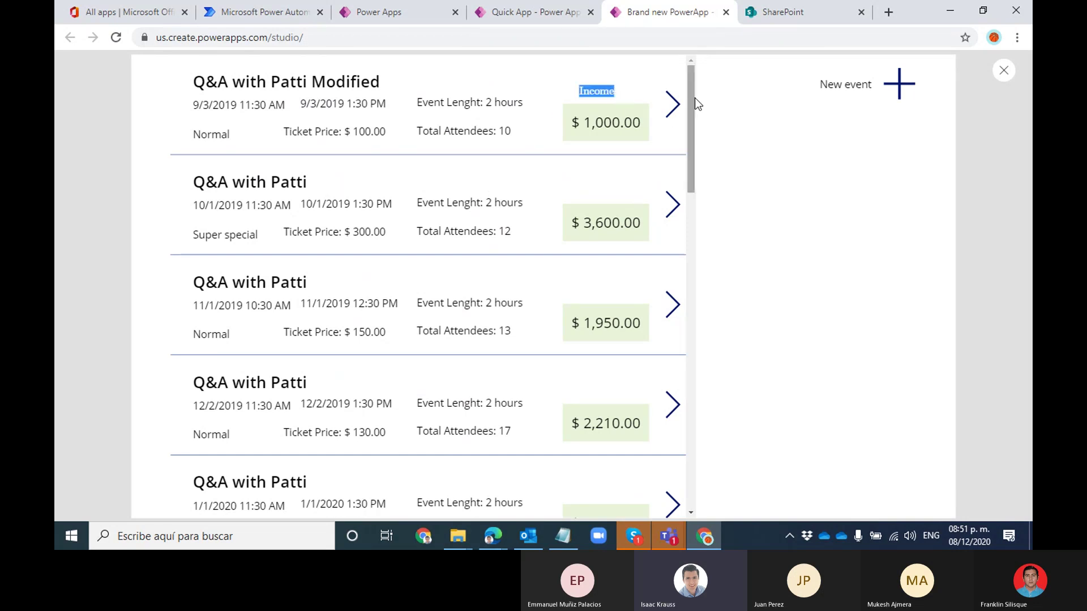
pyautogui.moveTo(688, 84)
pyautogui.mouseDown()
pyautogui.moveTo(691, 165)
pyautogui.moveTo(691, 79)
pyautogui.mouseUp()
pyautogui.click(591, 94)
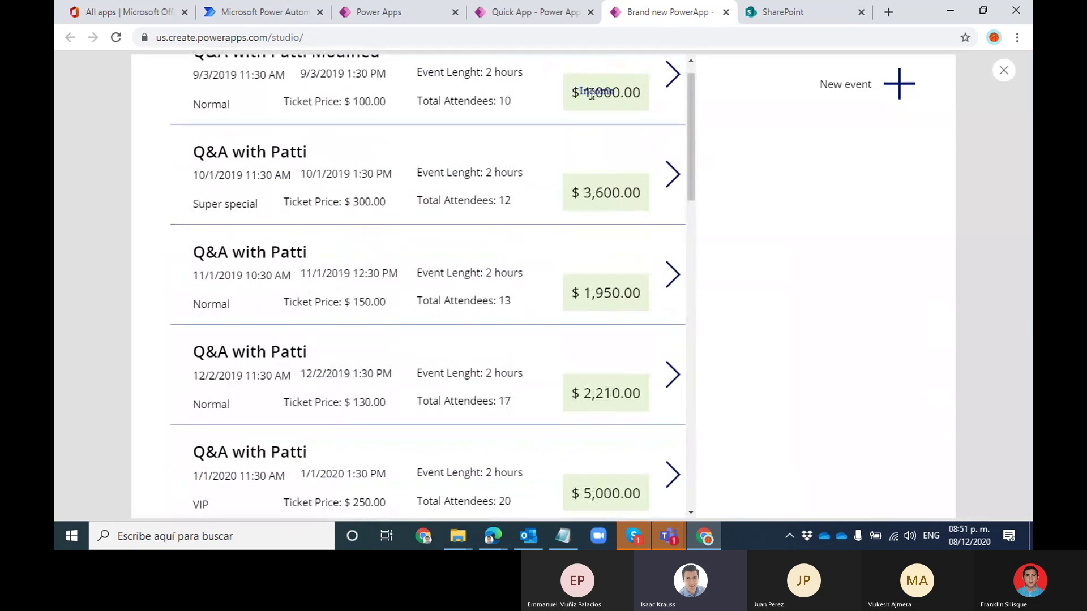
pyautogui.scroll(1, 691, 94)
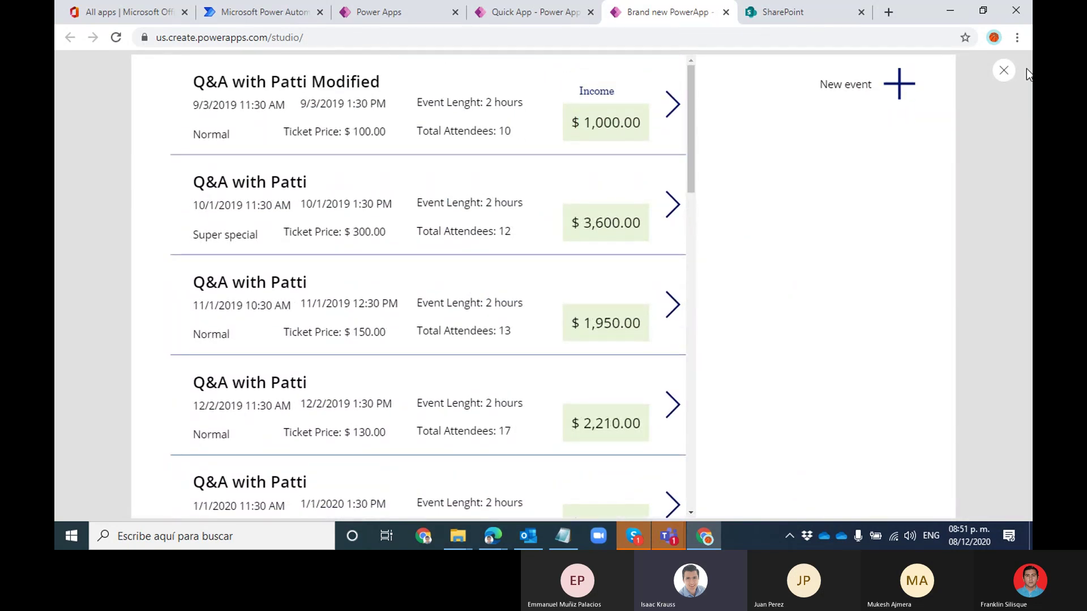
pyautogui.click(1004, 70)
pyautogui.click(651, 336)
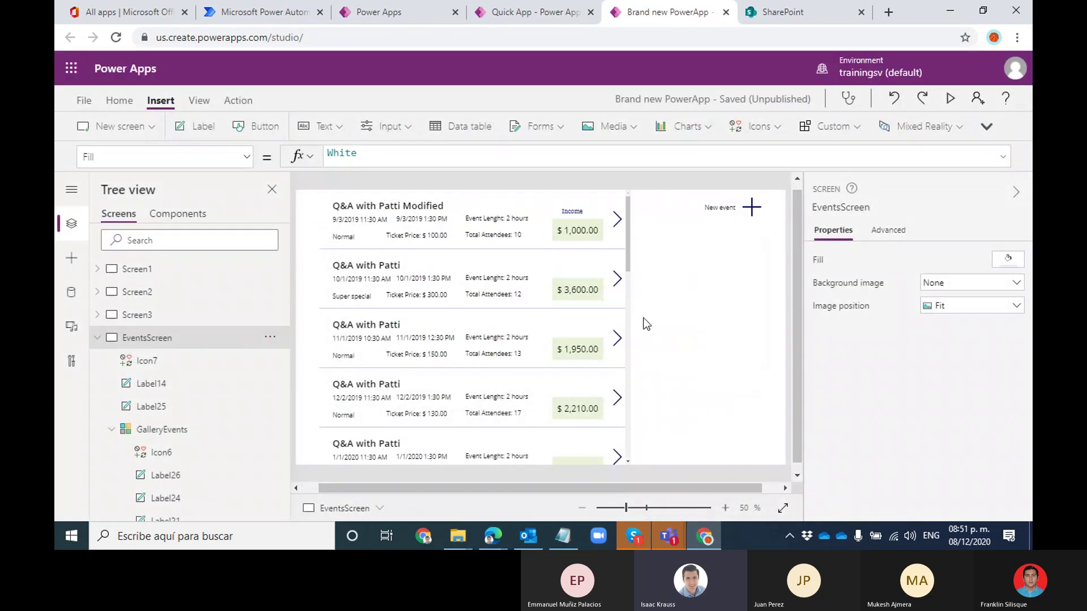
# Cut the Income label from EventsScreen, paste it into the GalleryEvents item template, and place it above the income amount
pyautogui.click(573, 210)
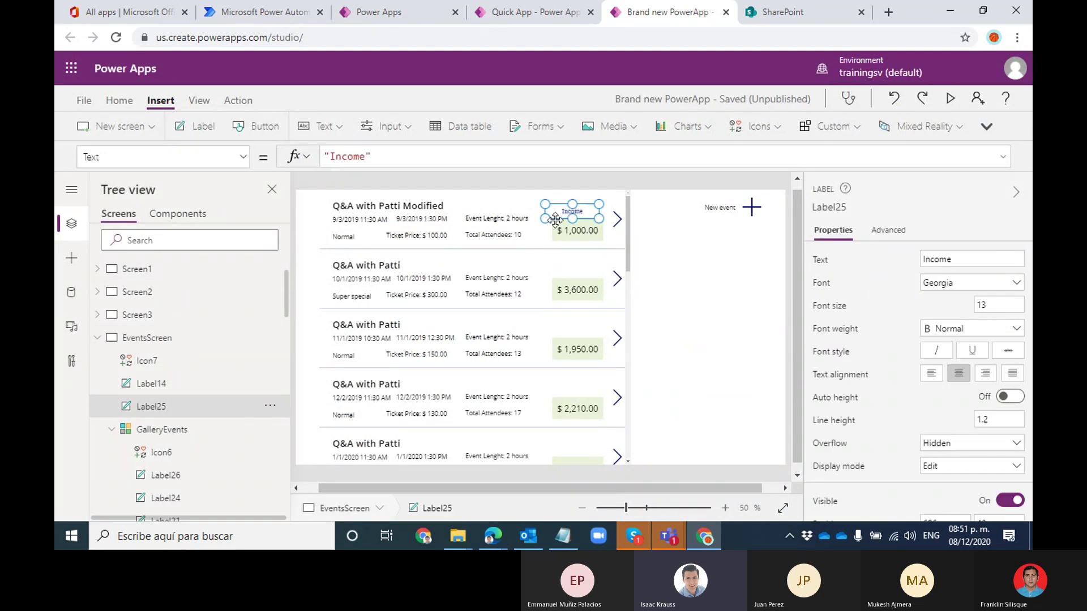
pyautogui.click(270, 405)
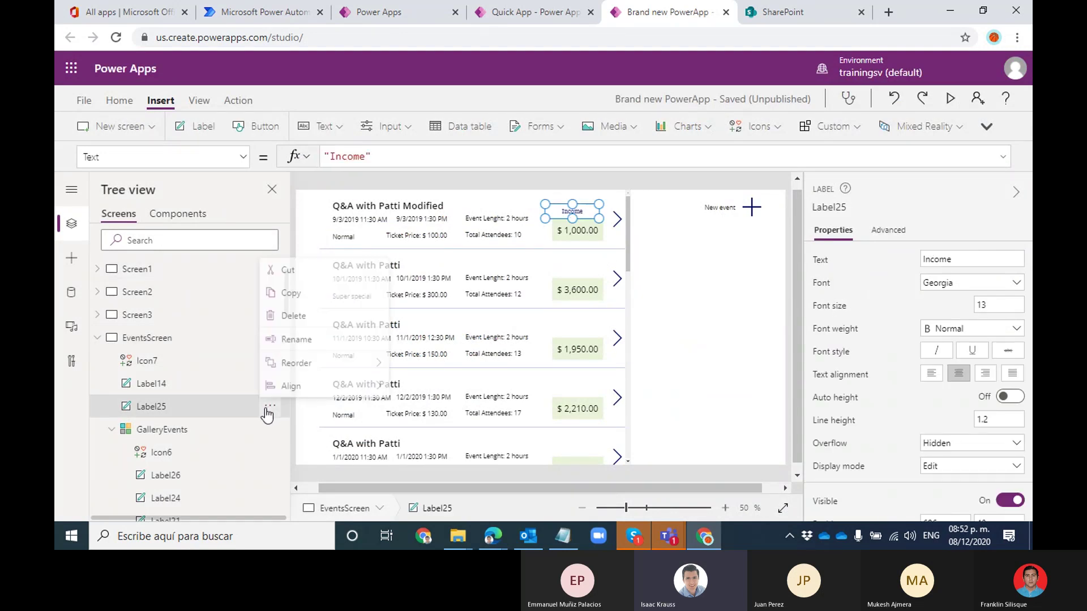
pyautogui.click(300, 271)
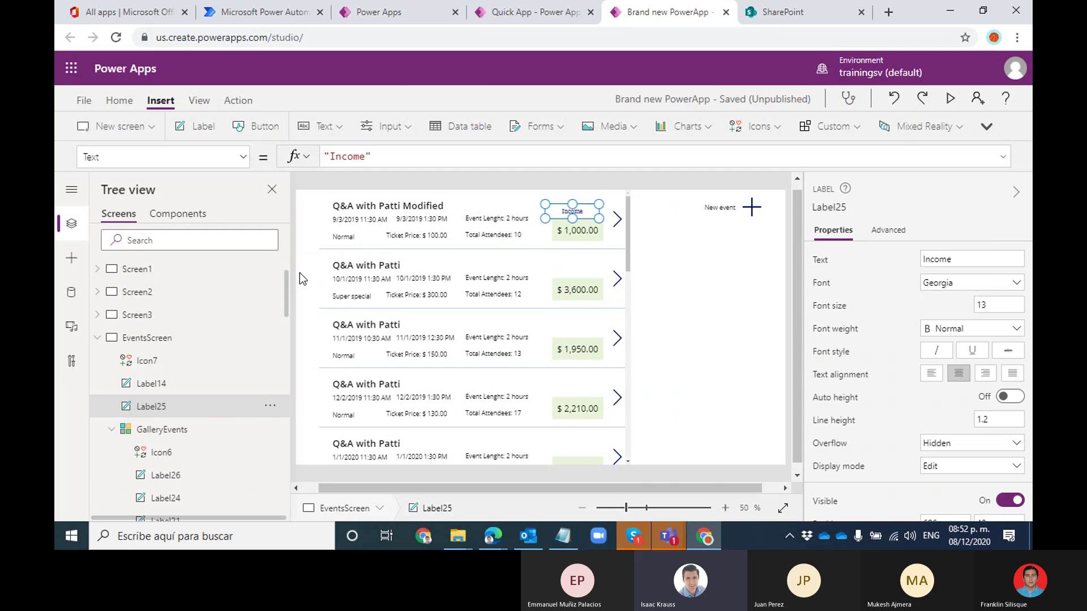
pyautogui.click(526, 204)
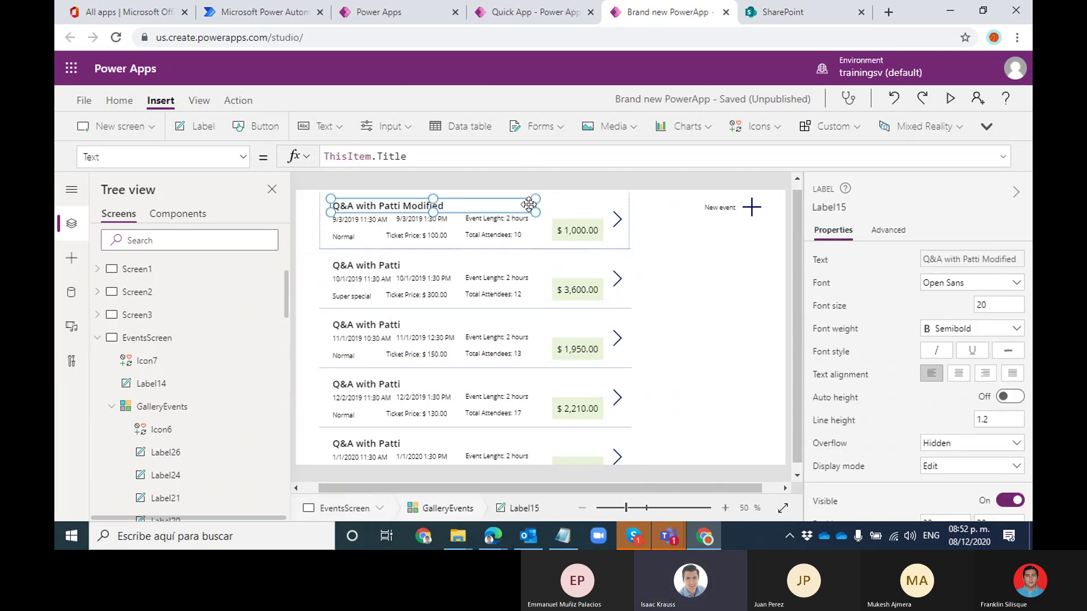
pyautogui.click(562, 209)
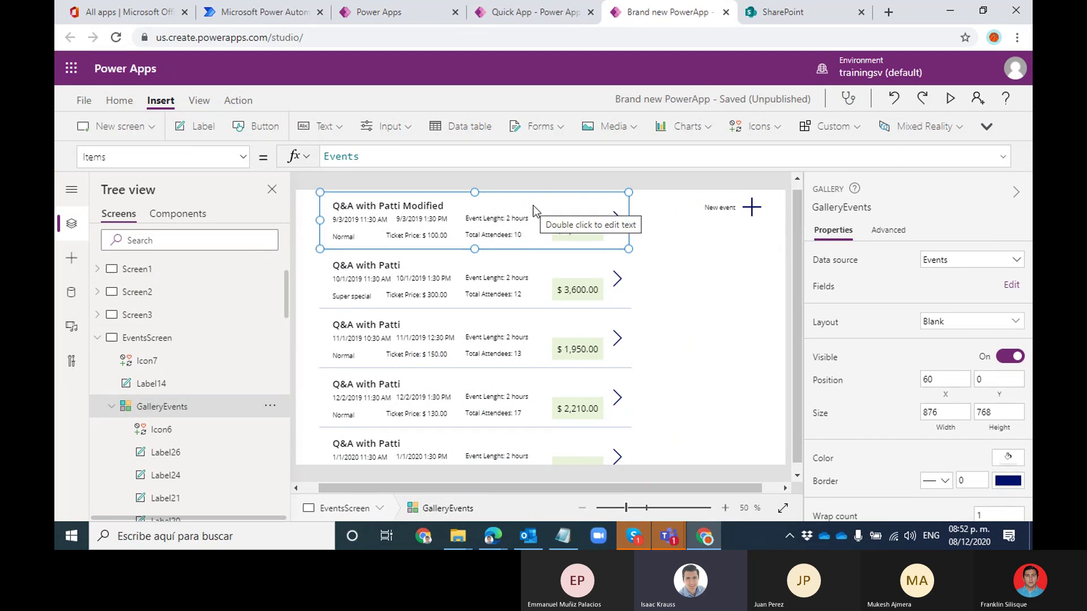
pyautogui.hotkey('ctrl', 'v')
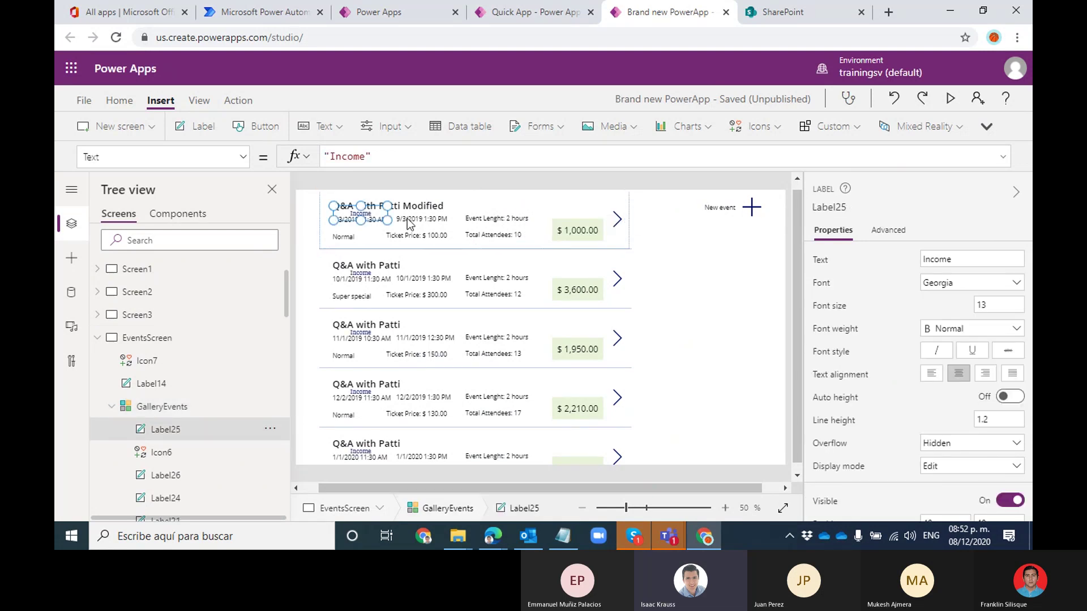
pyautogui.moveTo(375, 210); pyautogui.dragTo(602, 206)
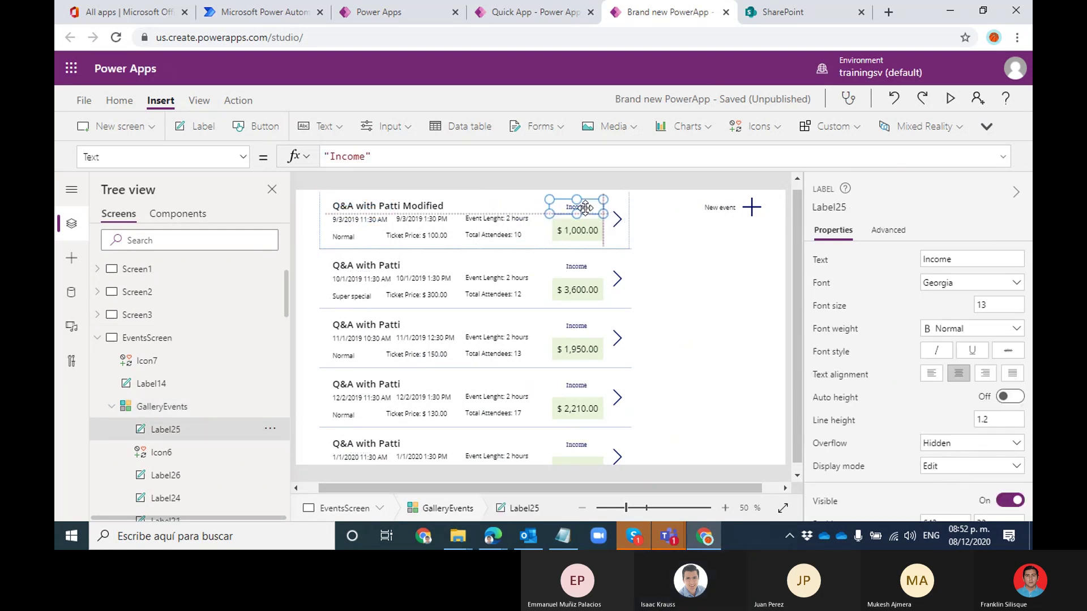
pyautogui.click(687, 261)
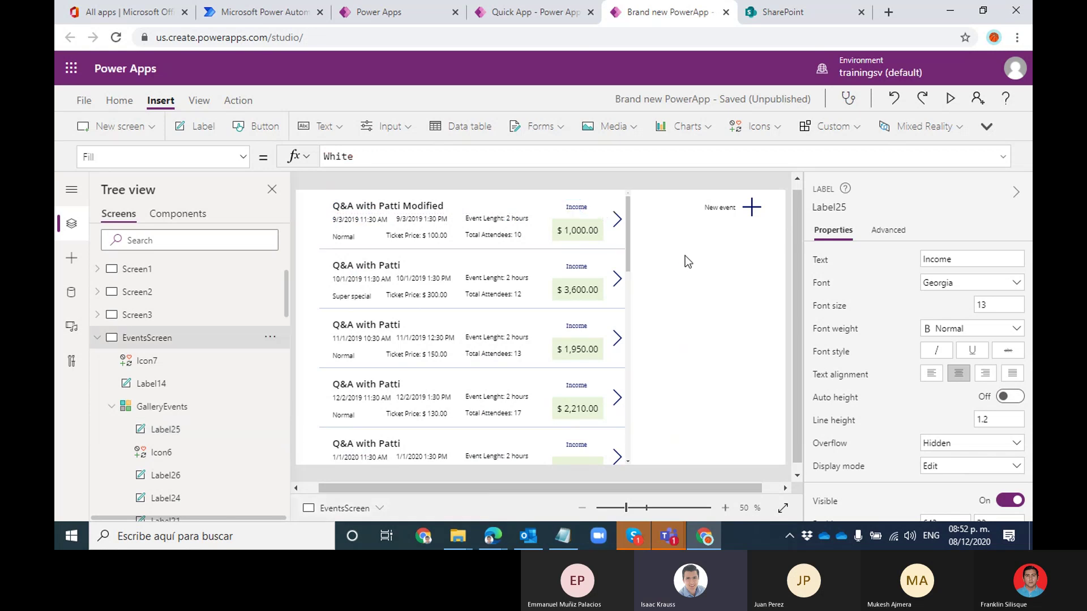
# Wrap the Events source in the Items formula of GalleryEvents in a SortByColumns function, ready for the column argument
pyautogui.click(477, 251)
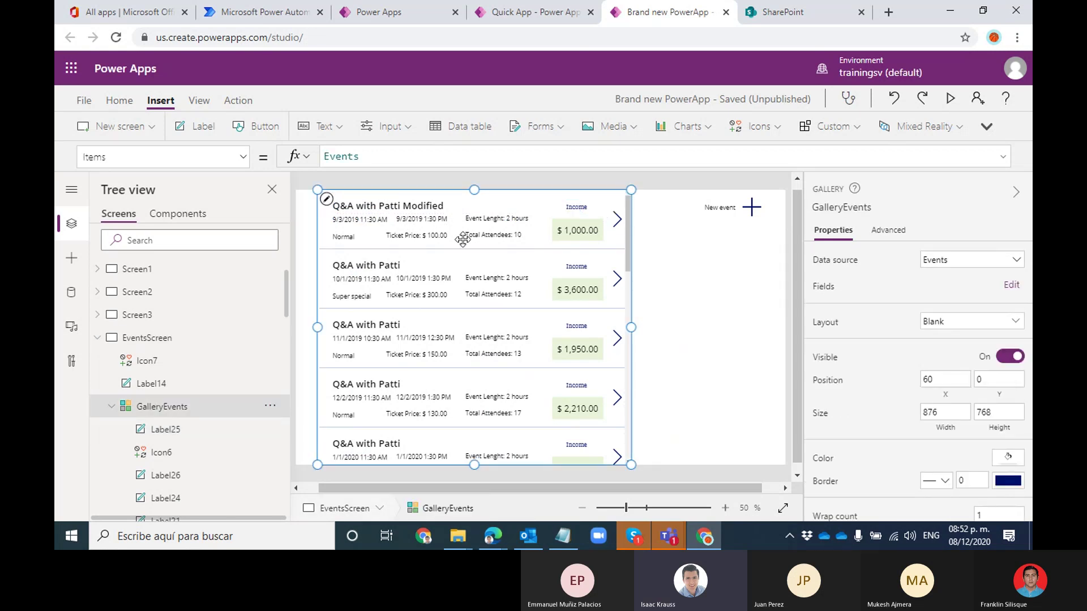
pyautogui.click(379, 158)
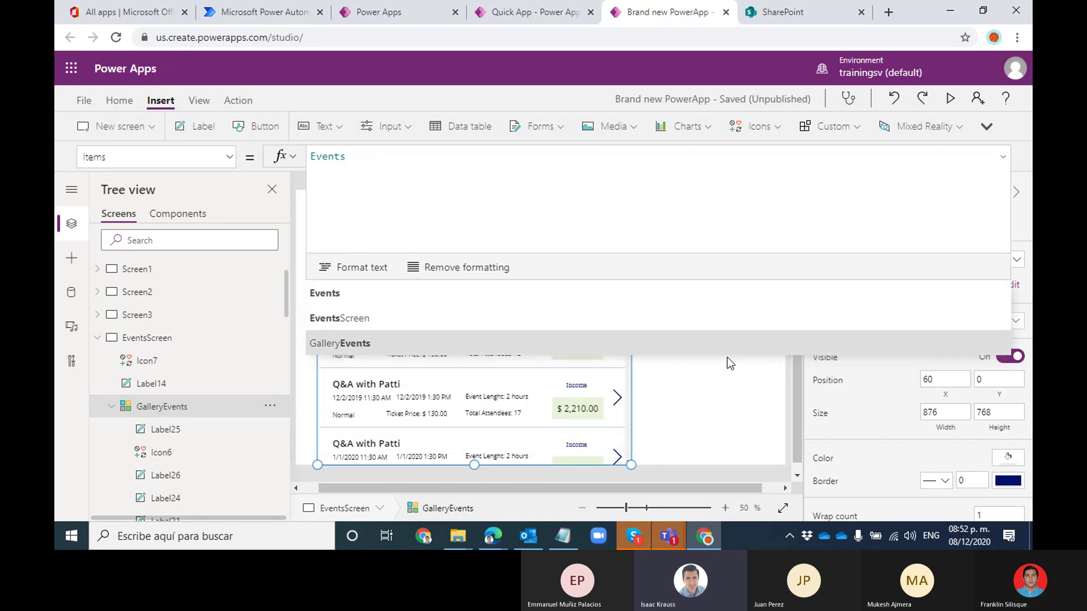
pyautogui.click(695, 409)
pyautogui.click(601, 394)
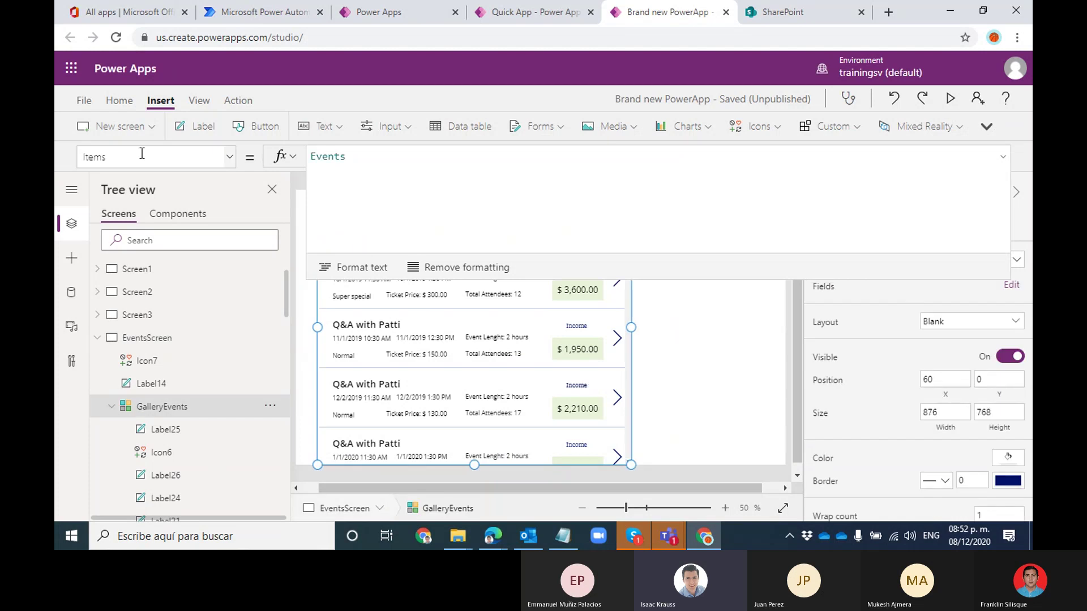
pyautogui.doubleClick(367, 160)
pyautogui.write('Sort')
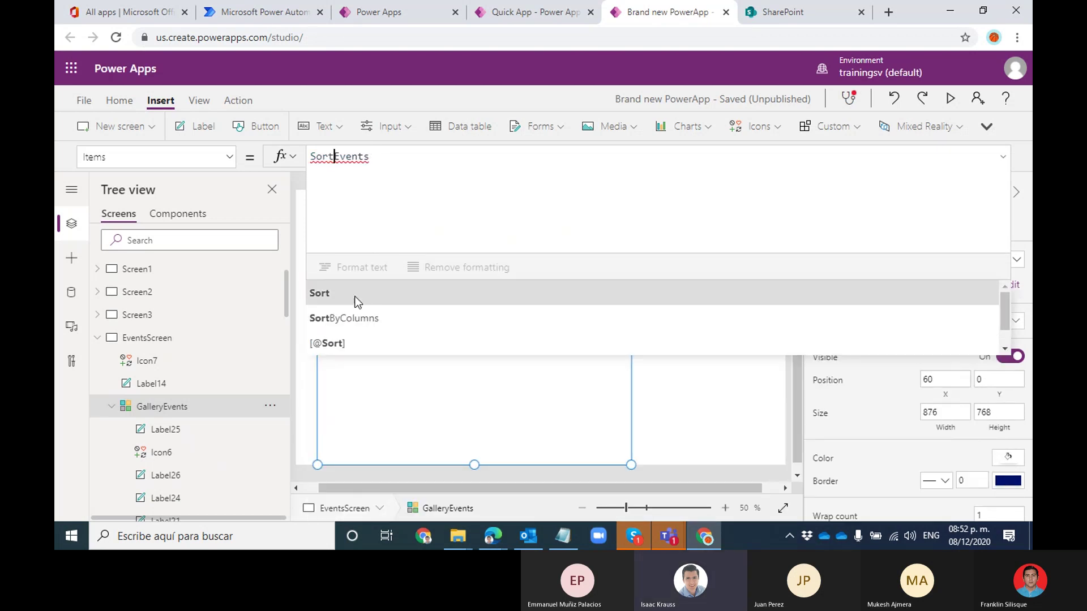
pyautogui.click(353, 317)
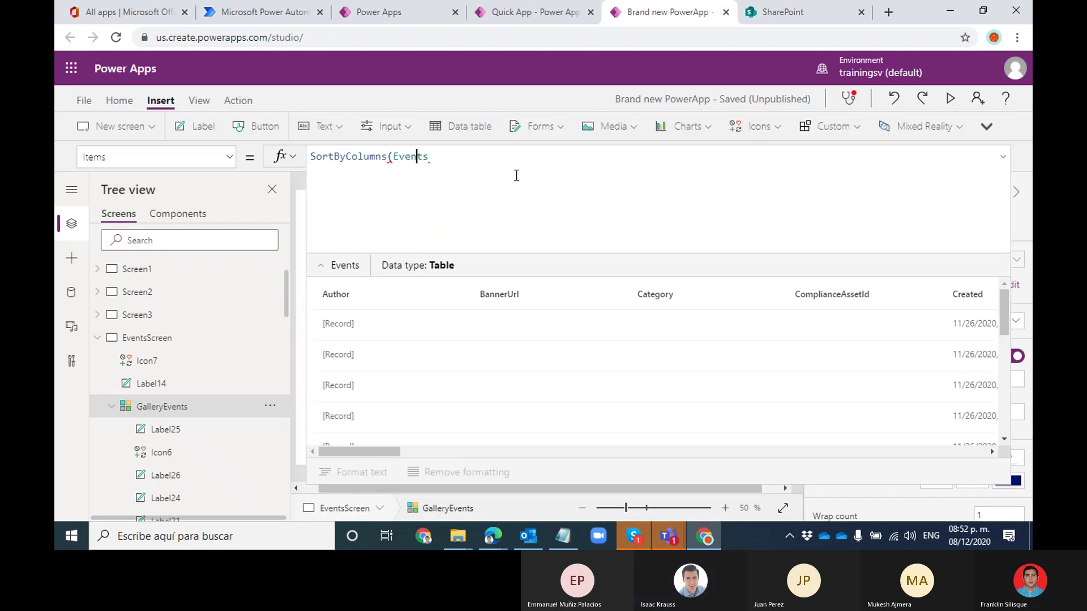
pyautogui.hotkey('shift', 'Left')
pyautogui.hotkey('shift', 'Left')
pyautogui.hotkey('shift', 'Left')
pyautogui.hotkey('shift', 'Left')
pyautogui.hotkey('shift', 'Left')
pyautogui.hotkey('shift', 'Left')
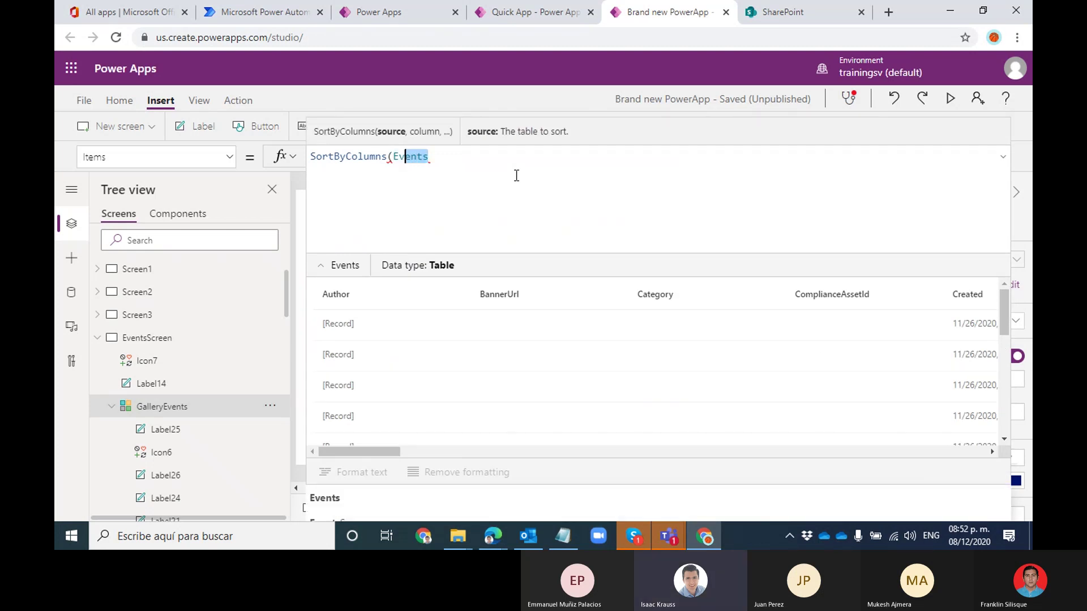
pyautogui.press('Right')
pyautogui.write(',')
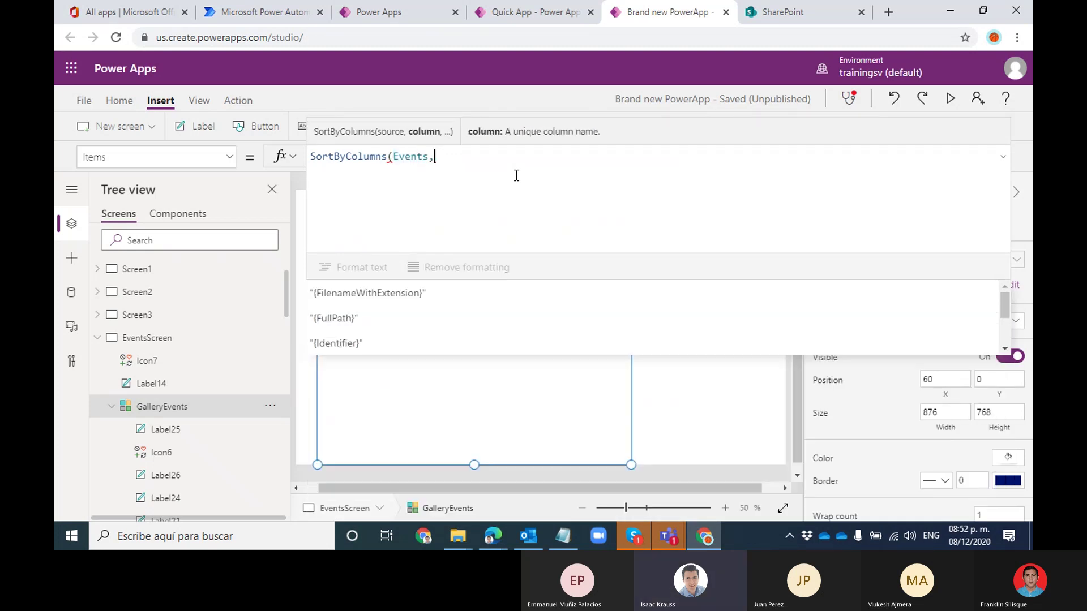
# Choose "Modified" as the sort column in the gallery's SortByColumns formula
pyautogui.press('Down')
pyautogui.press('Down')
pyautogui.press('Down')
pyautogui.press('Down')
pyautogui.press('Down')
pyautogui.press('Down')
pyautogui.press('Down')
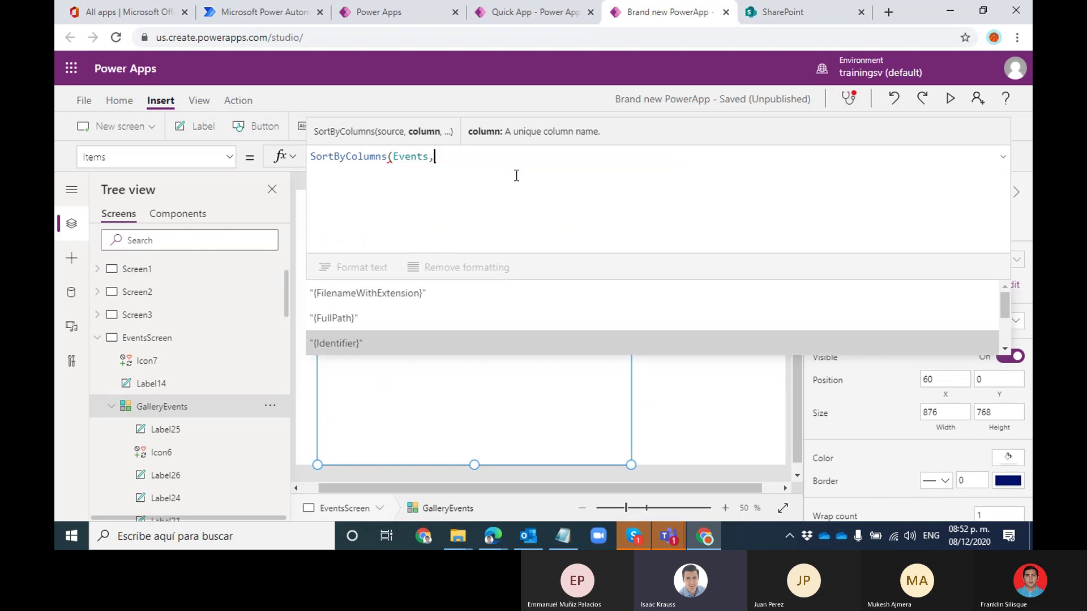
pyautogui.press('Down')
pyautogui.press('Down')
pyautogui.press('Down')
pyautogui.press('Down')
pyautogui.press('Down')
pyautogui.press('Down')
pyautogui.press('Down')
pyautogui.press('Down')
pyautogui.press('Down')
pyautogui.press('Down')
pyautogui.press('Down')
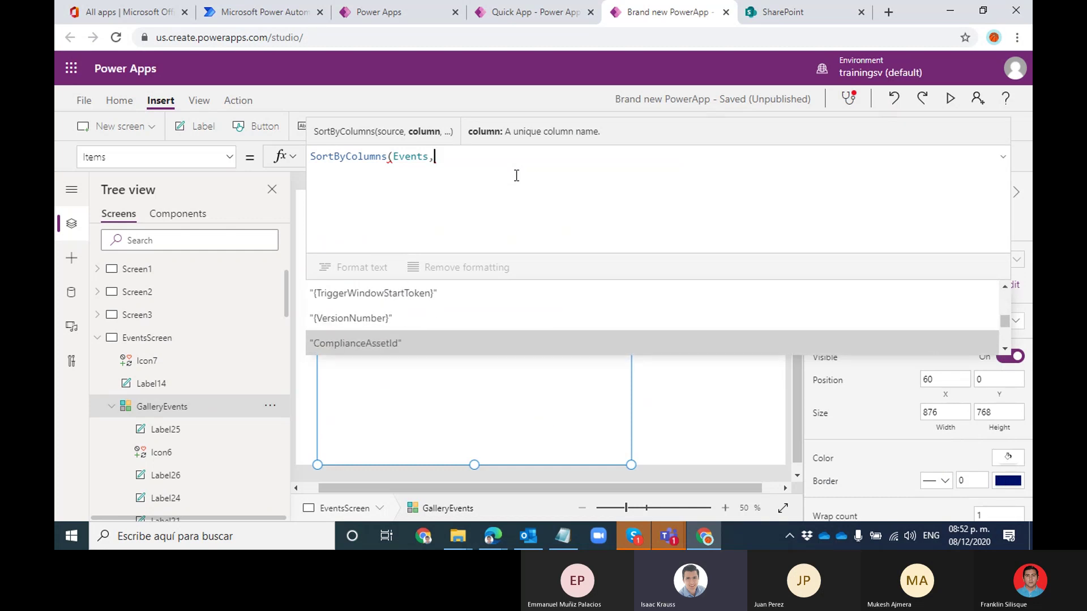
pyautogui.press('Down')
pyautogui.press('Down')
pyautogui.press('Down')
pyautogui.press('Down')
pyautogui.press('Down')
pyautogui.press('Down')
pyautogui.press('Down')
pyautogui.press('Down')
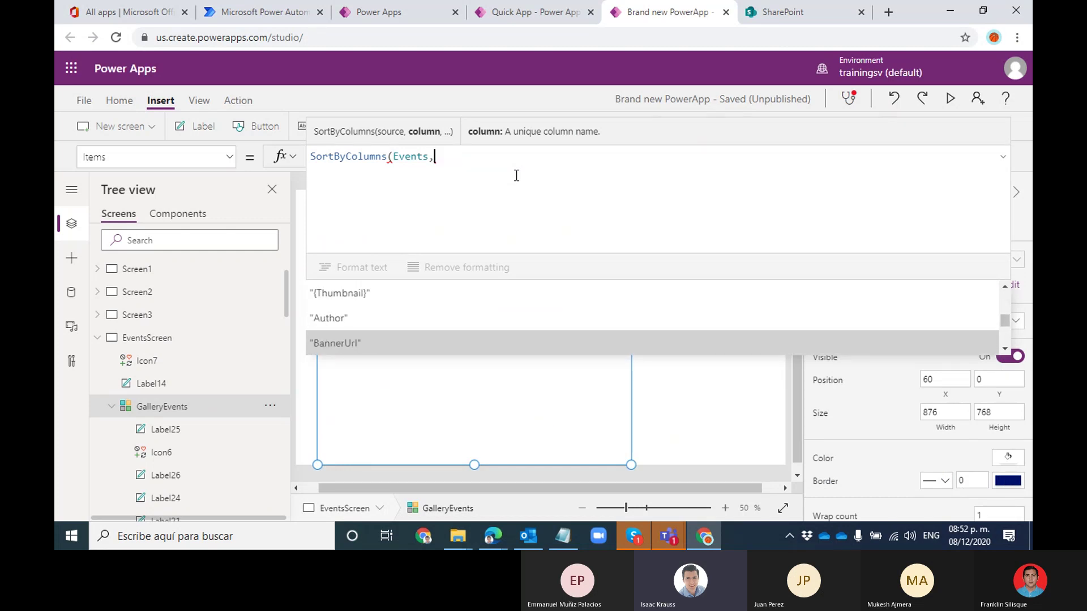
pyautogui.press('Down')
pyautogui.press('Down')
pyautogui.press('Down')
pyautogui.press('Down')
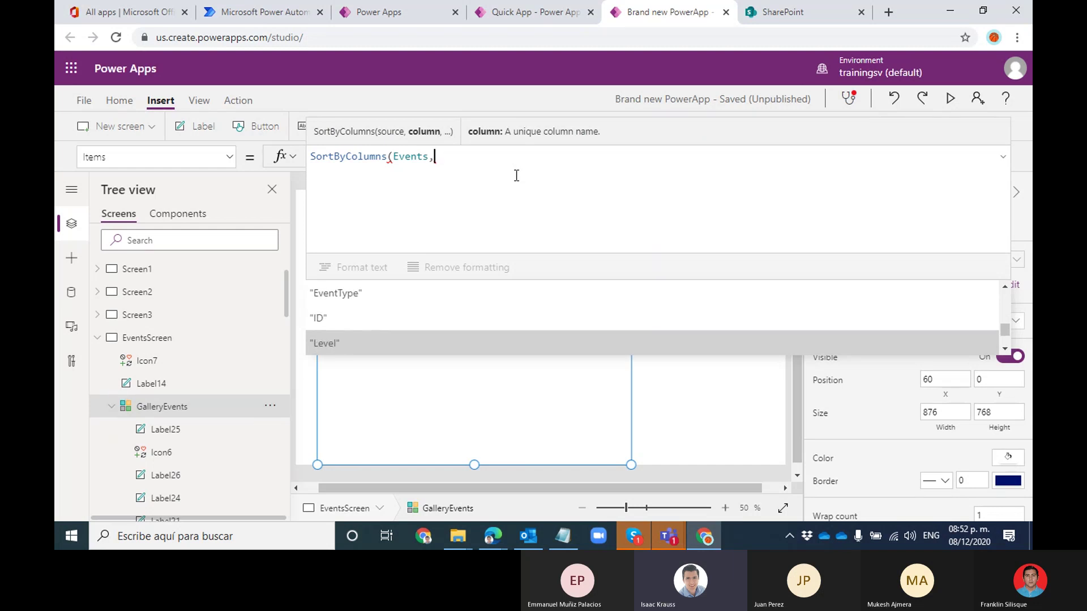
pyautogui.press('Down')
pyautogui.press('Down')
pyautogui.press('Down')
pyautogui.press('Down')
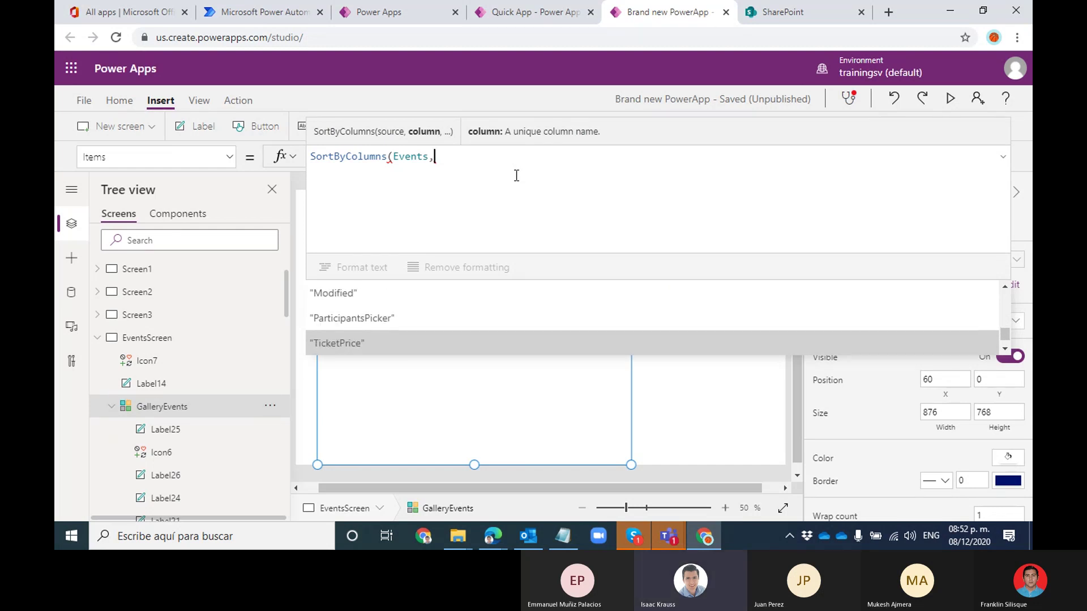
pyautogui.press('Up')
pyautogui.press('Up')
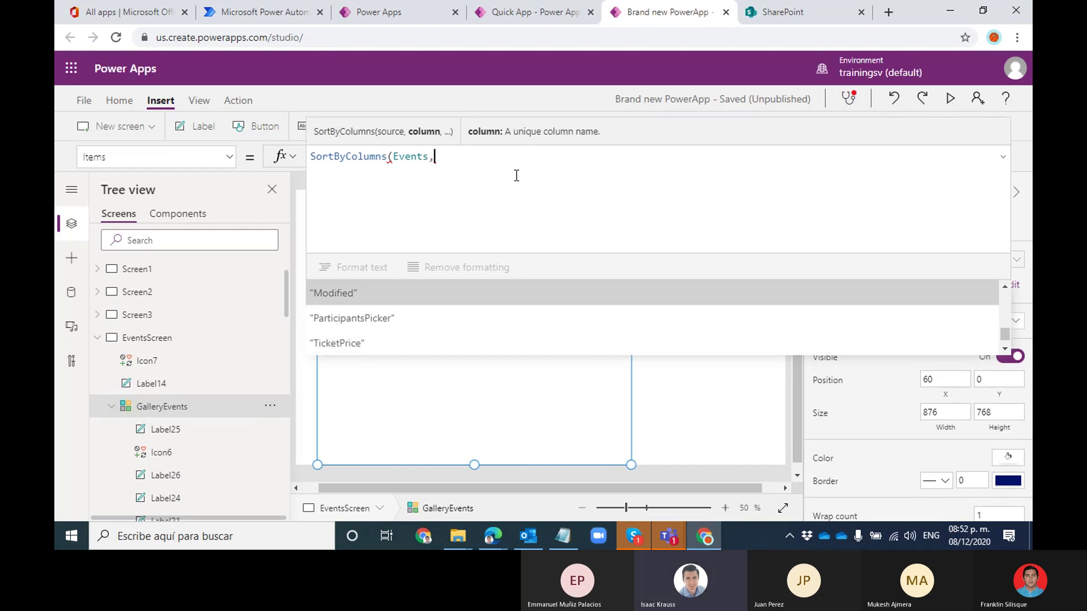
pyautogui.press('Tab')
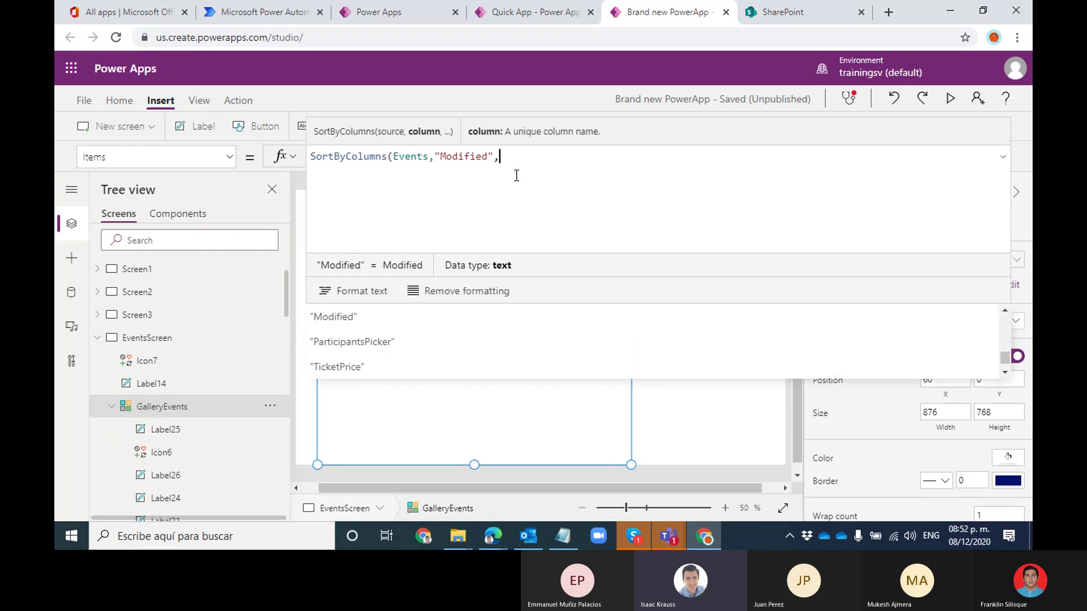
# Set the sort order to Descending and complete the formula as SortByColumns(Events,"Modified",Descending)
pyautogui.press('Down')
pyautogui.press('Down')
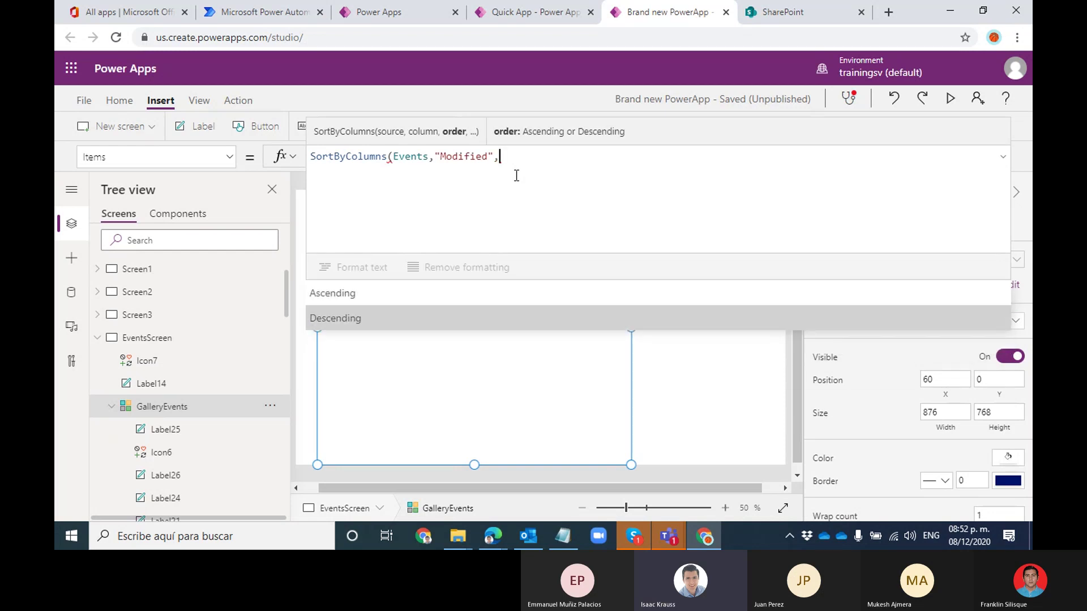
pyautogui.press('Tab')
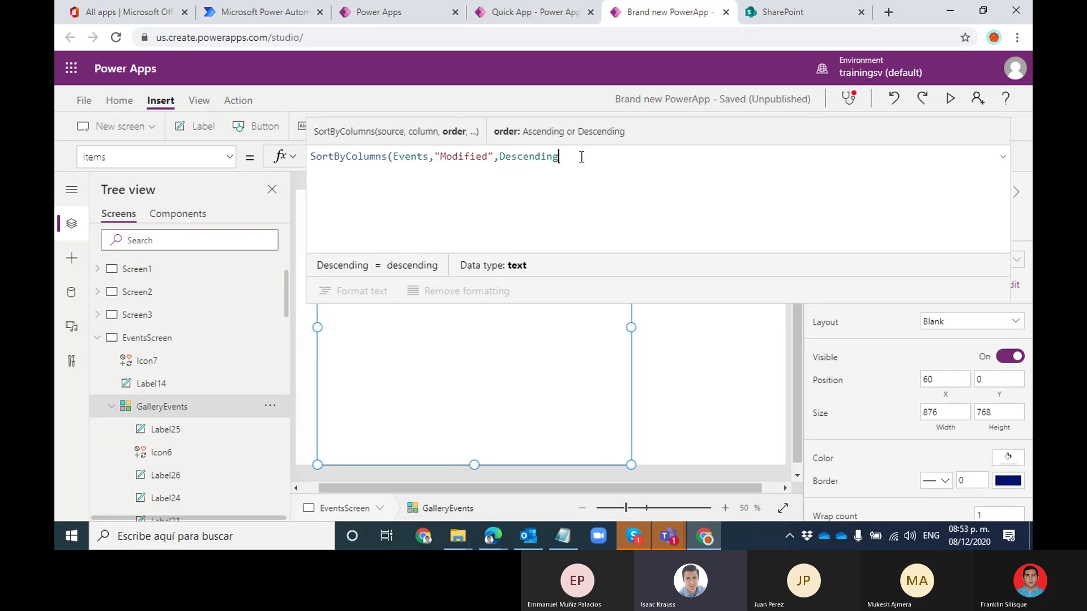
pyautogui.write(')')
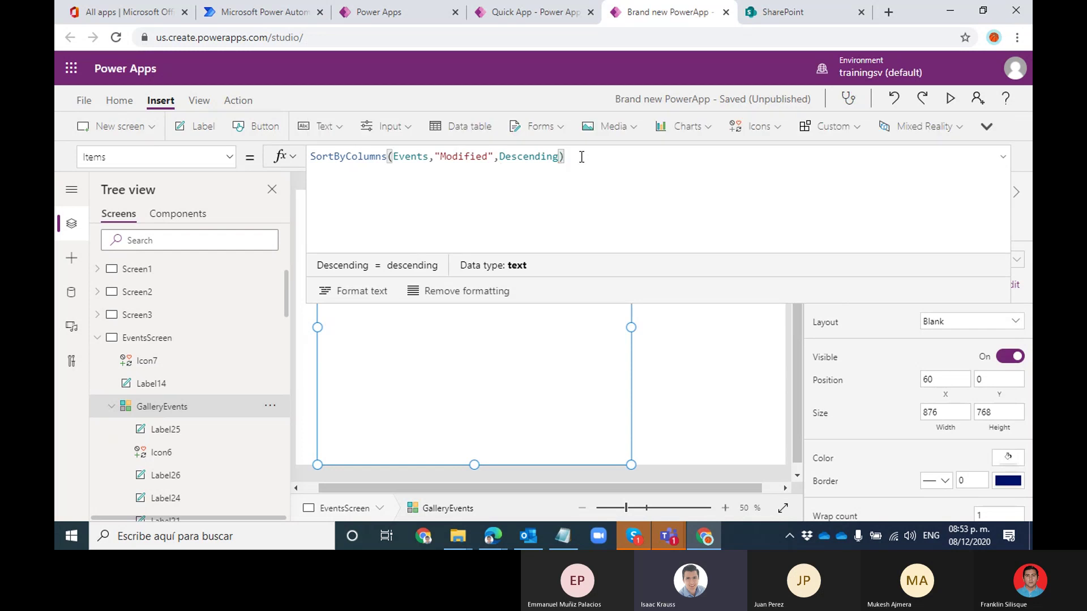
pyautogui.click(1003, 158)
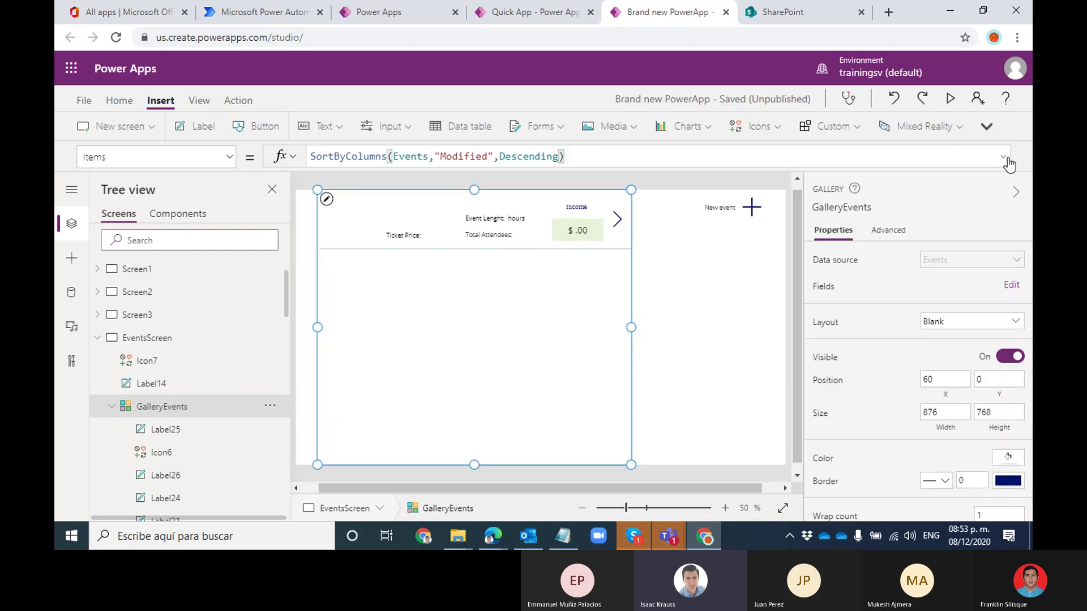
pyautogui.click(671, 247)
# Preview the app to check the order of the events gallery, and return to the editor
pyautogui.click(949, 100)
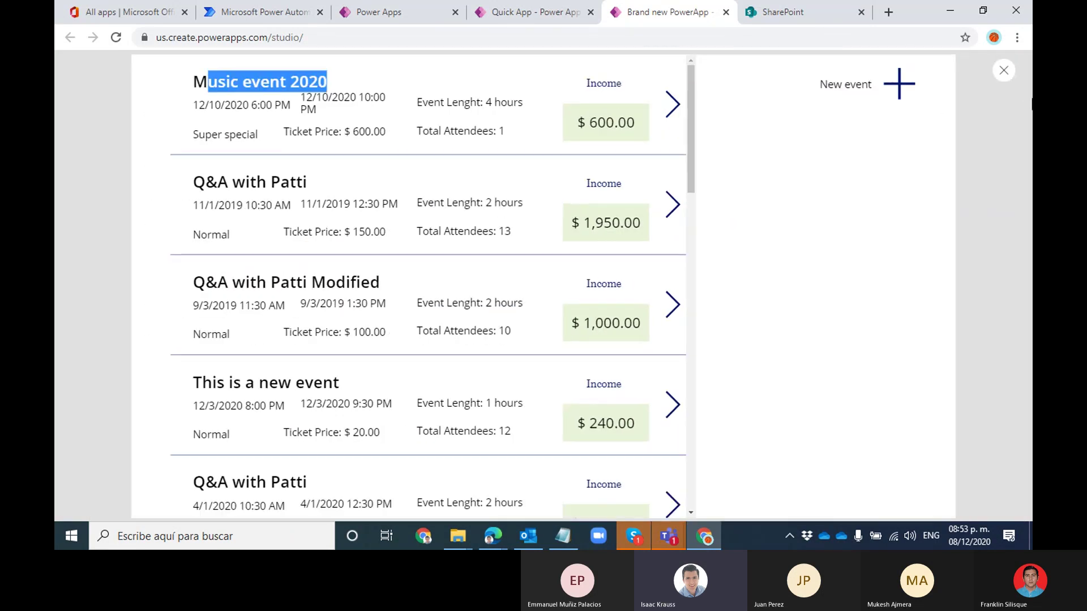
pyautogui.click(1010, 80)
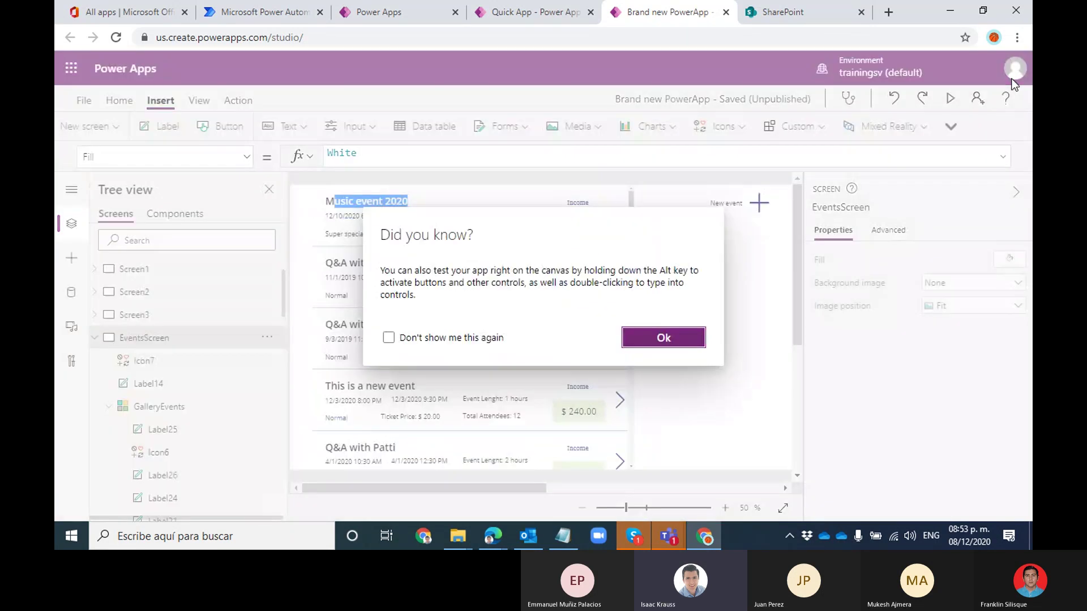
pyautogui.click(667, 333)
# Review the source, column and order arguments of the SortByColumns formula in GalleryEvents
pyautogui.click(626, 242)
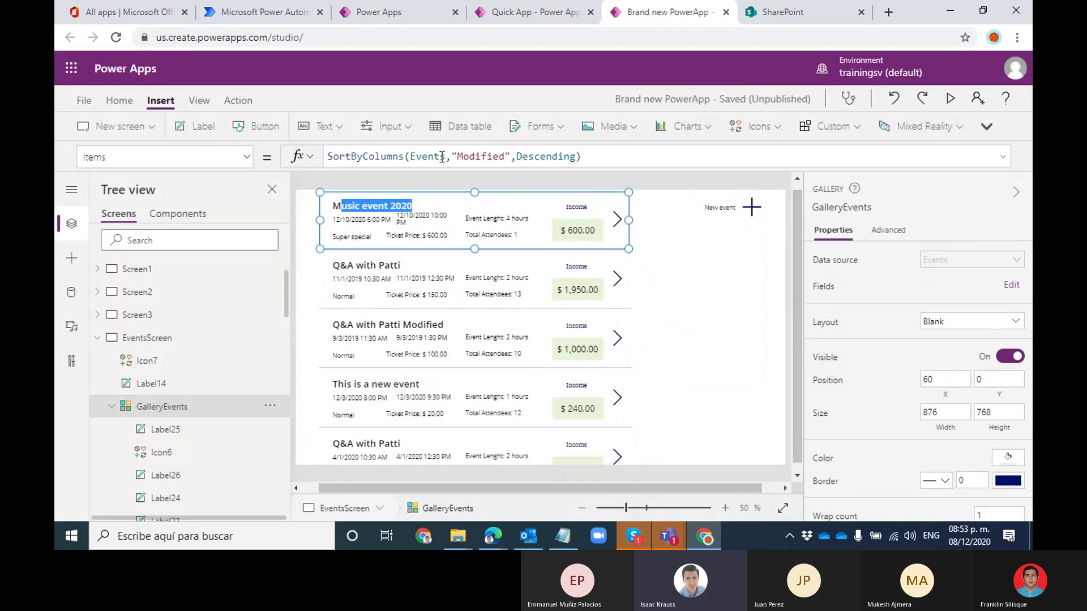
pyautogui.doubleClick(413, 156)
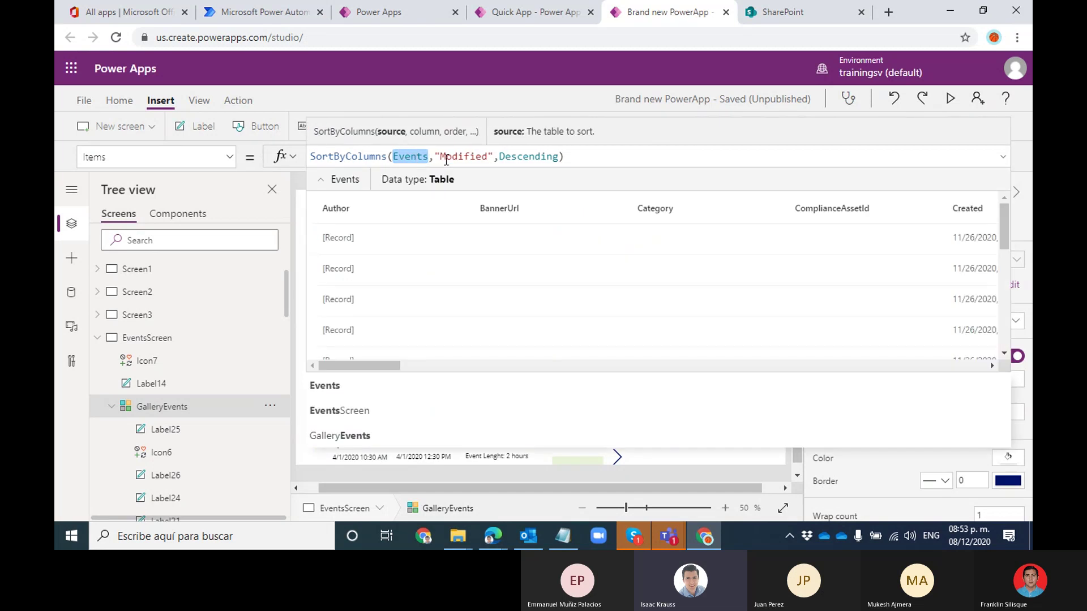
pyautogui.press('Right')
pyautogui.press('Right')
pyautogui.press('Right')
pyautogui.moveTo(436, 156); pyautogui.dragTo(583, 157)
pyautogui.press('Right')
pyautogui.press('Right')
pyautogui.press('Right')
pyautogui.press('Right')
pyautogui.press('Right')
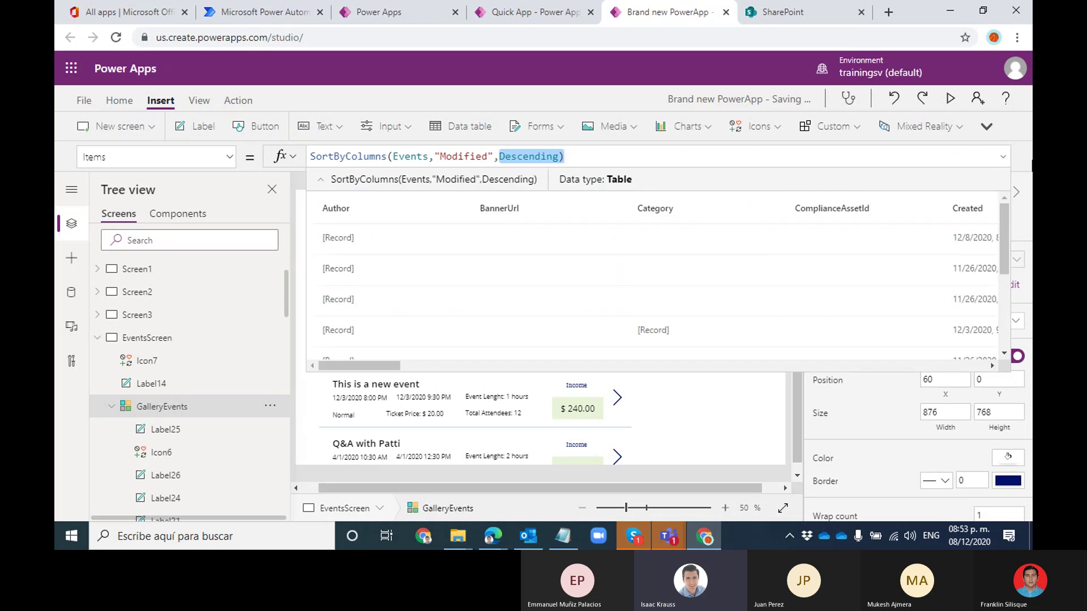
pyautogui.click(741, 399)
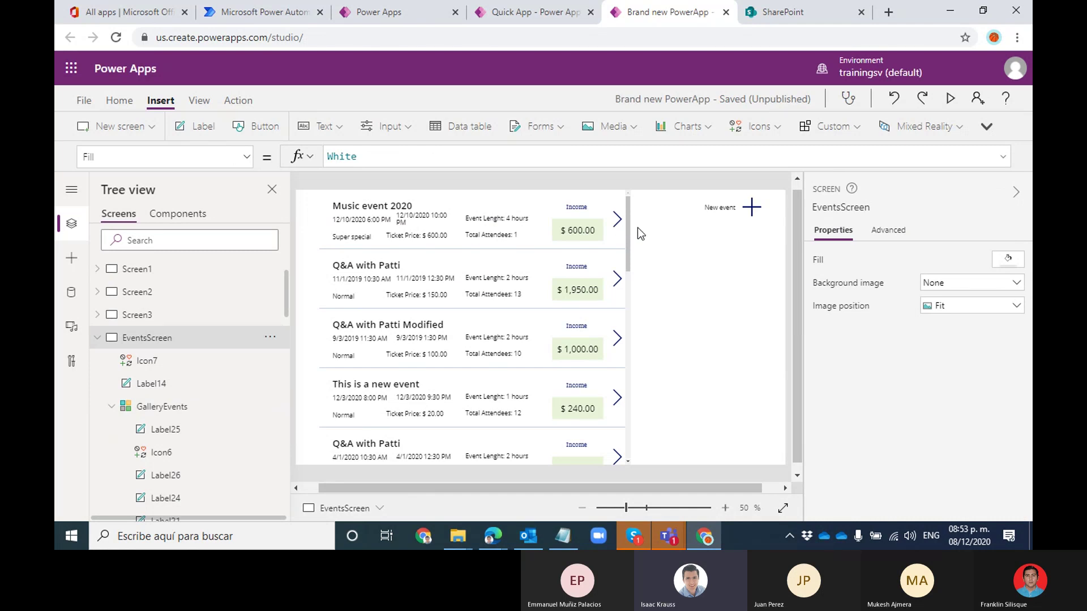
# Remove ResetForm(EventForm) from the OnSelect formula of the cancel icon on FormScreen, leaving only Navigate(EventsScreen)
pyautogui.click(98, 338)
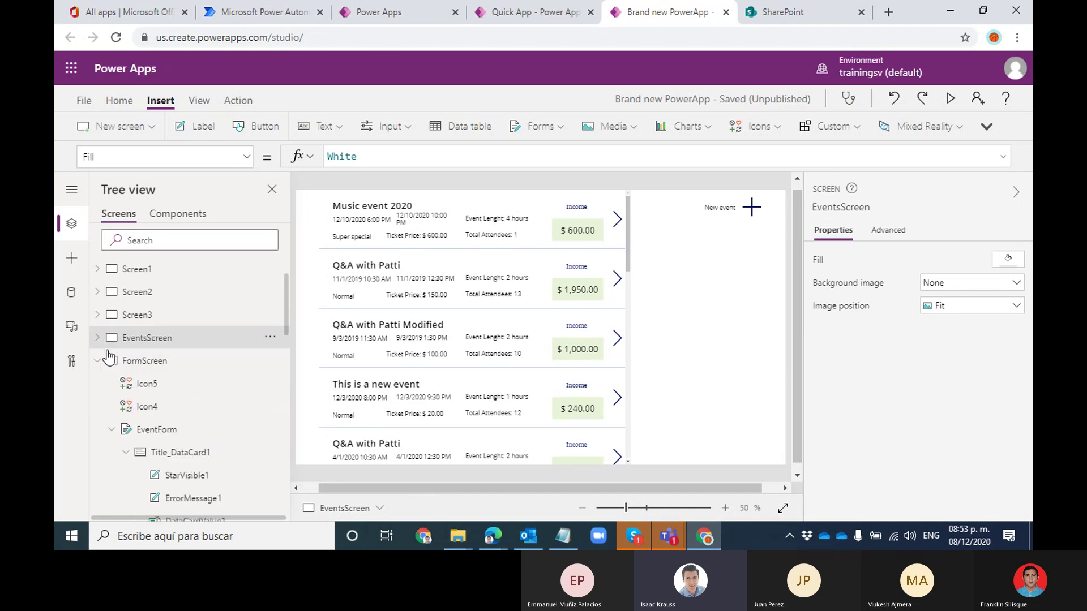
pyautogui.click(142, 362)
pyautogui.click(365, 225)
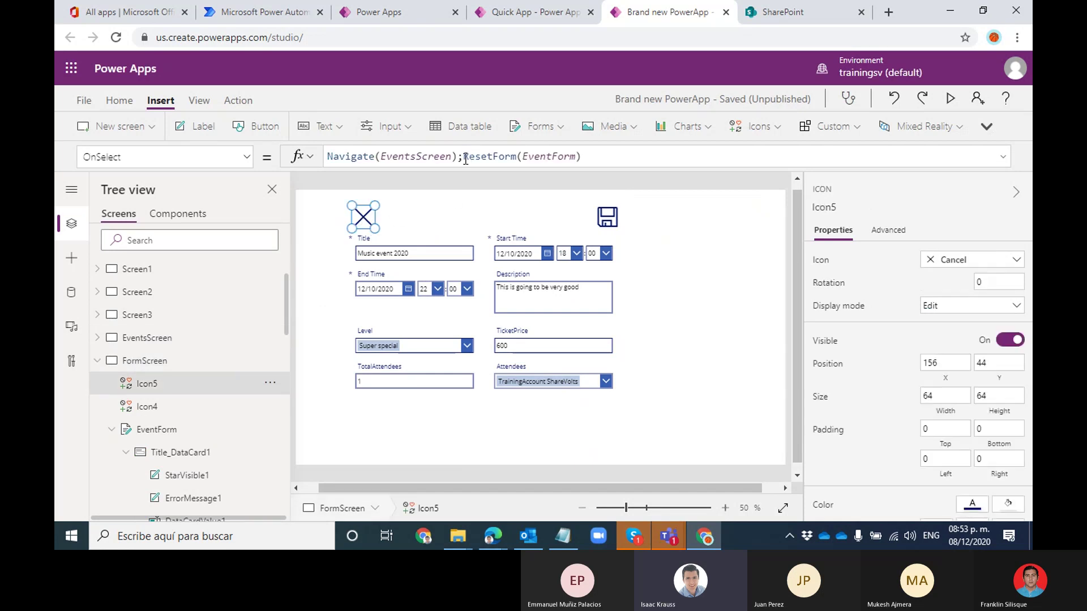
pyautogui.moveTo(464, 157); pyautogui.dragTo(594, 160)
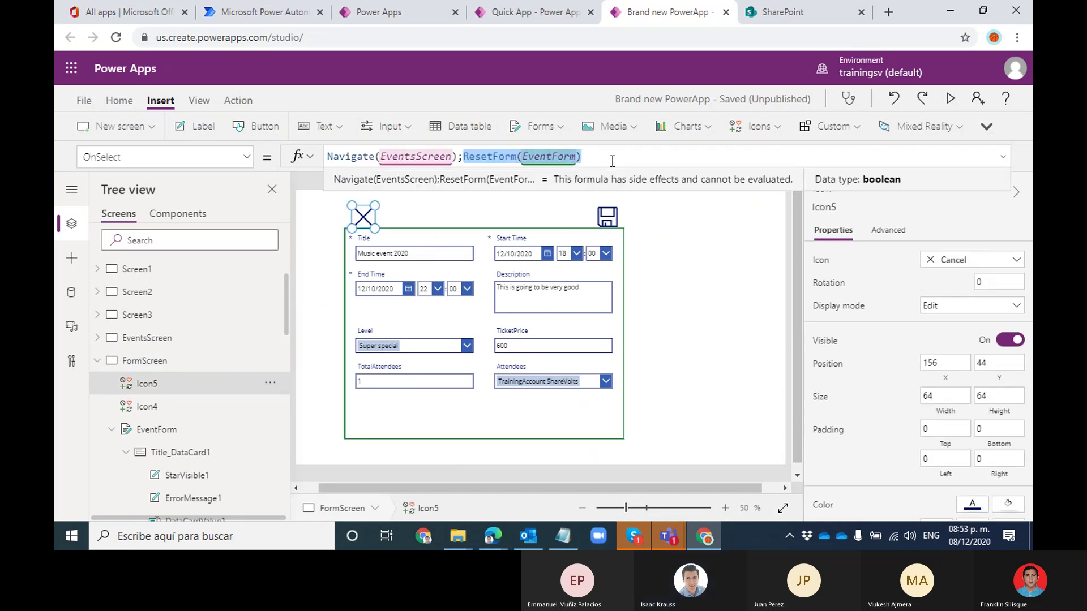
pyautogui.press('BackSpace')
pyautogui.press('BackSpace')
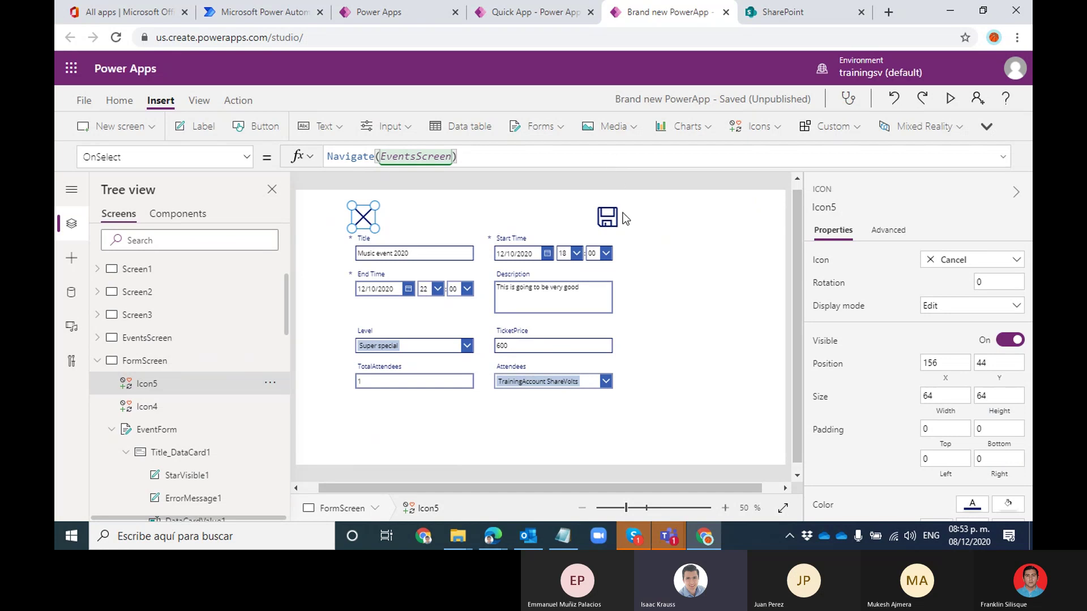
# Remove ResetForm(EventForm) from the save icon's OnSelect formula, leaving SubmitForm(EventForm);Navigate(EventsScreen)
pyautogui.click(620, 224)
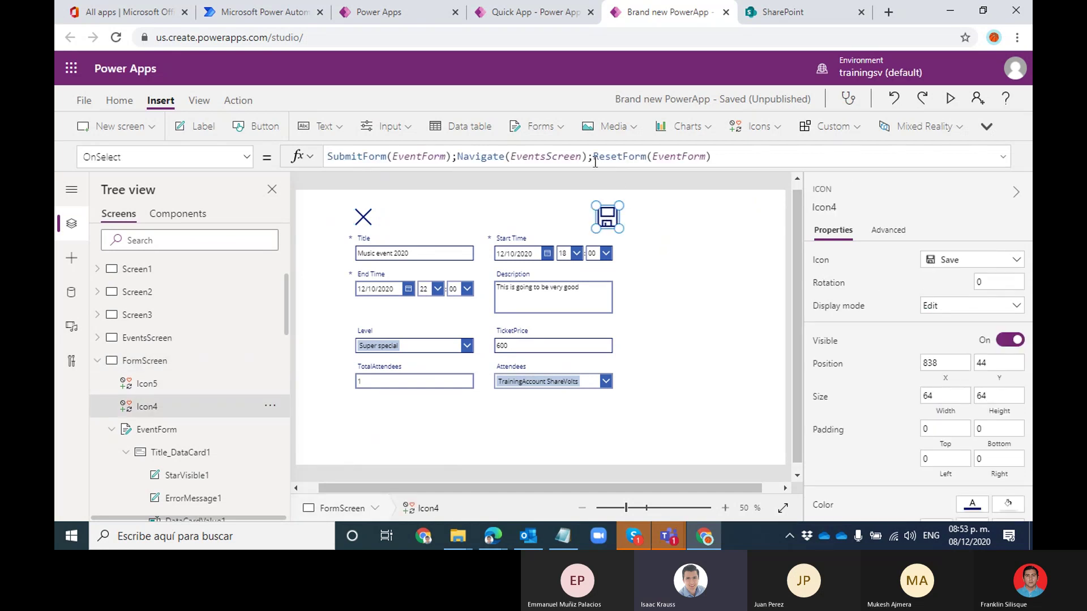
pyautogui.moveTo(594, 160); pyautogui.dragTo(771, 160)
pyautogui.press('BackSpace')
pyautogui.press('BackSpace')
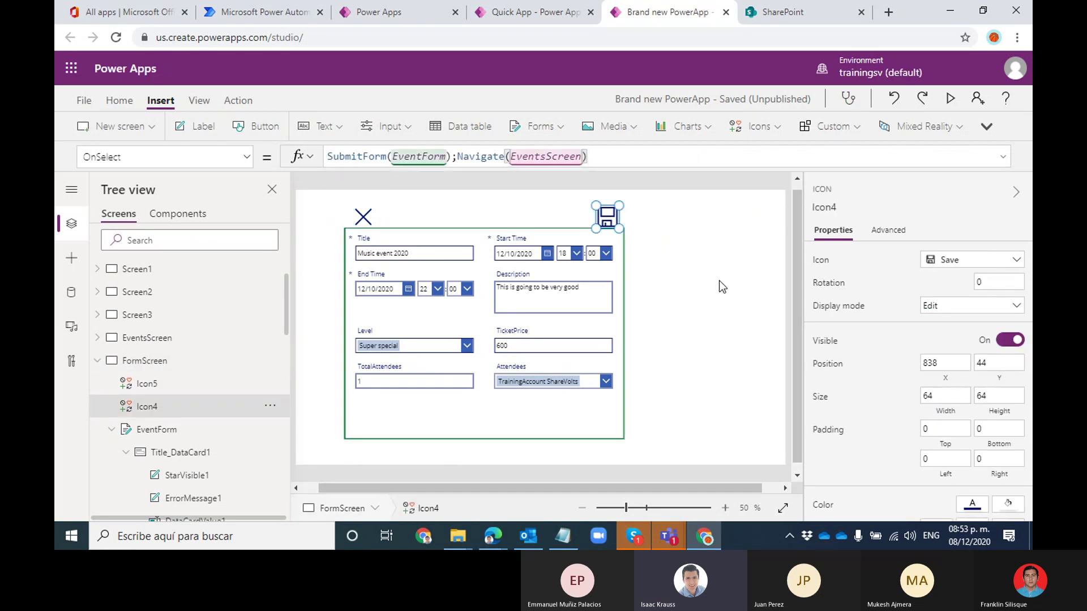
pyautogui.click(723, 287)
# Preview EventsScreen and test the form by opening and cancelling Music event 2020 and starting a new event
pyautogui.click(179, 339)
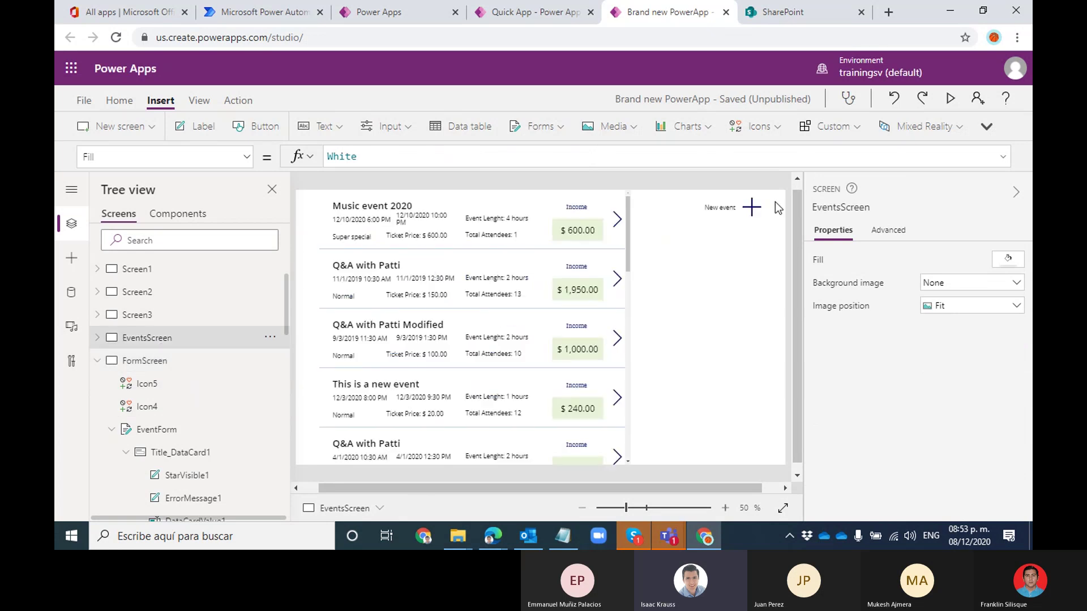
pyautogui.click(950, 99)
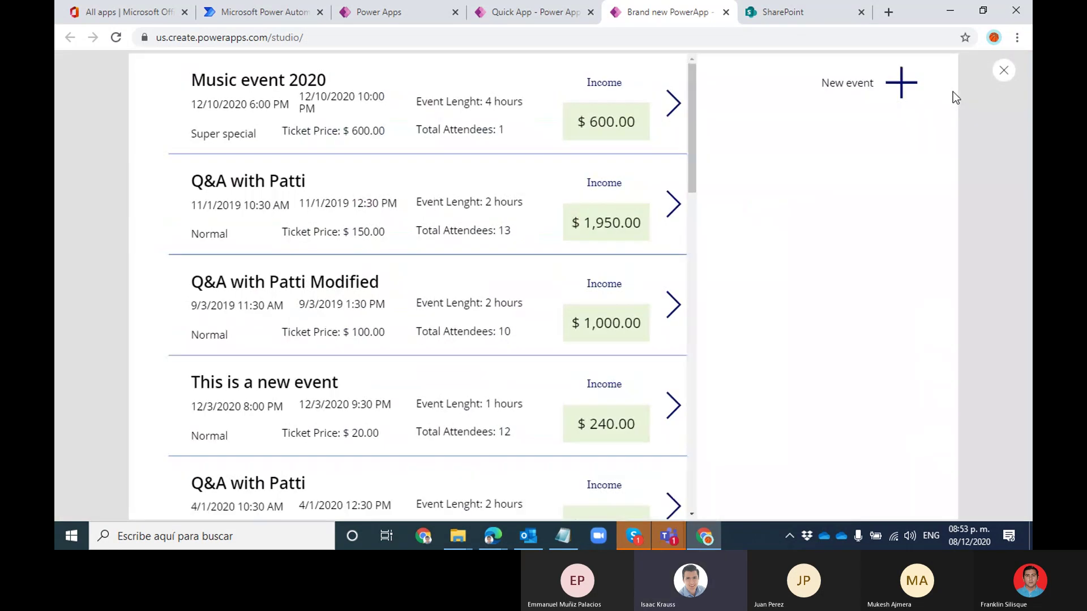
pyautogui.click(671, 103)
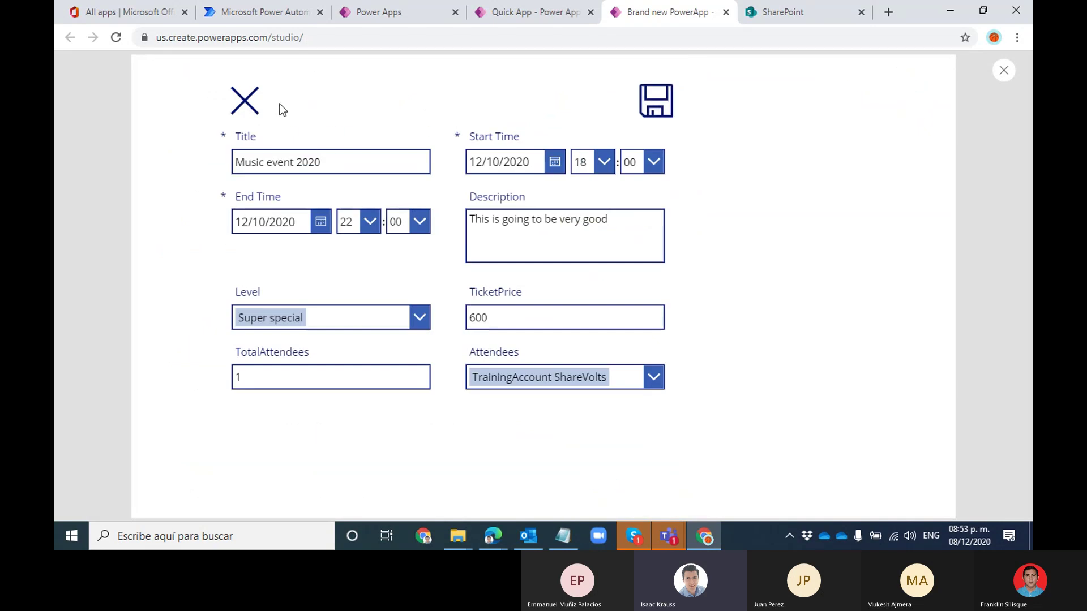
pyautogui.click(255, 103)
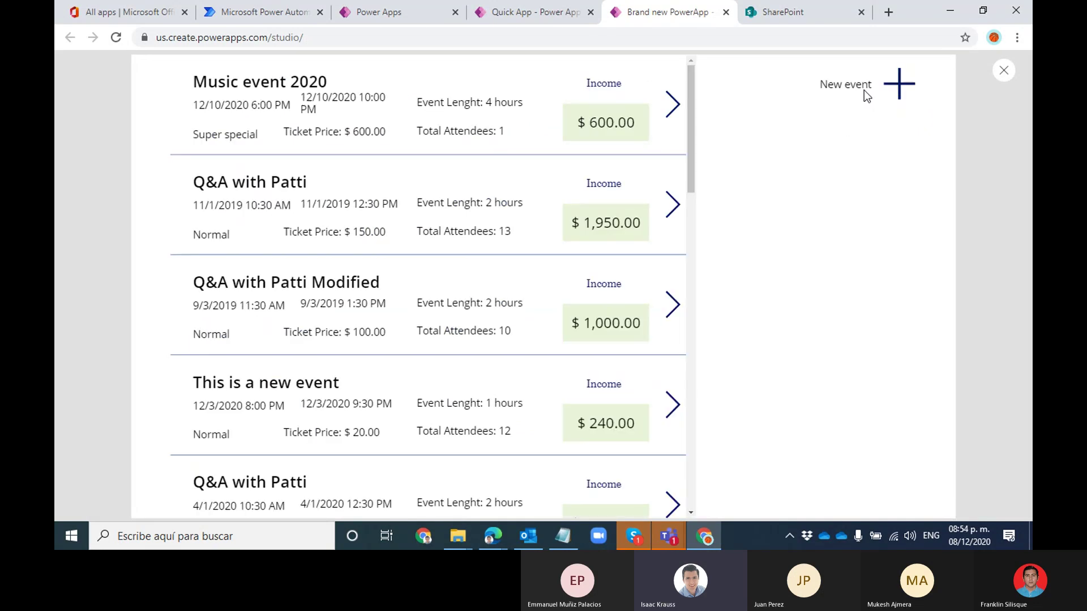
pyautogui.click(863, 90)
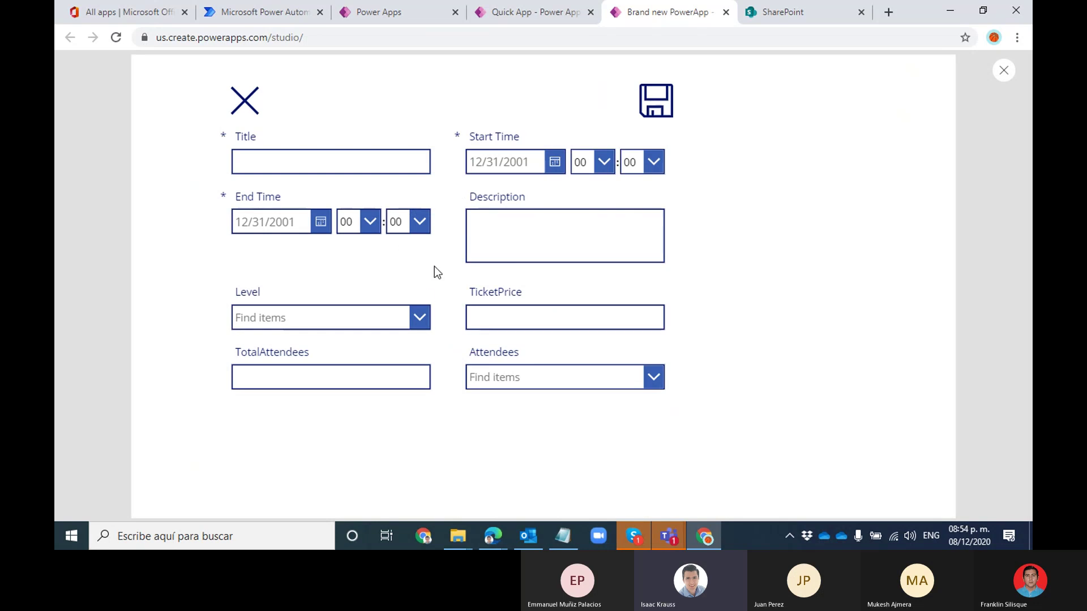
# Fill a new event with title 12323324, description 324234234 and ticket price 234234234, and cancel the form without saving
pyautogui.click(396, 168)
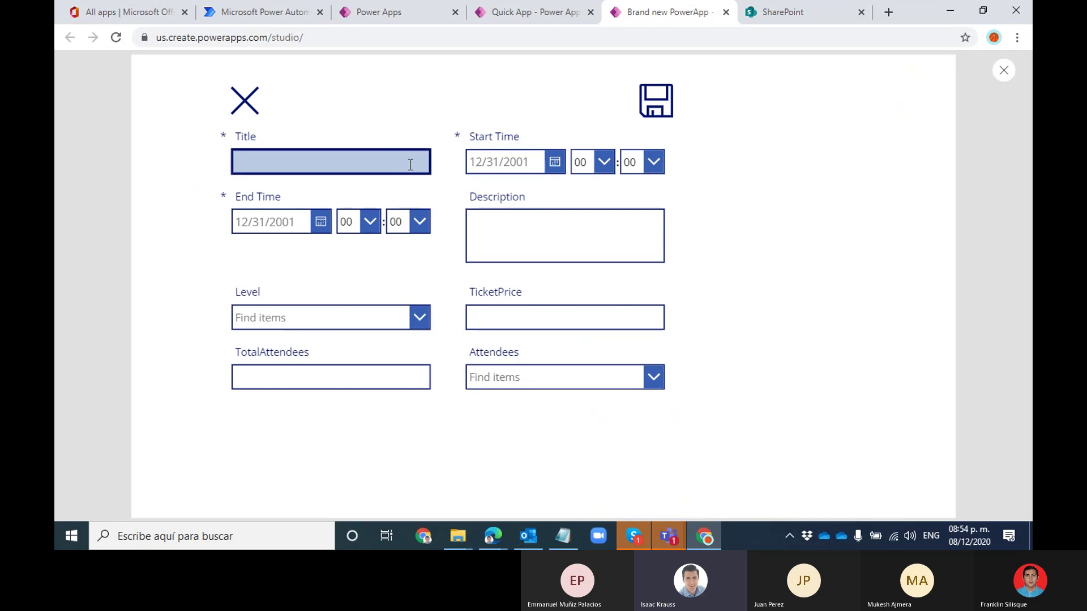
pyautogui.write('12323324')
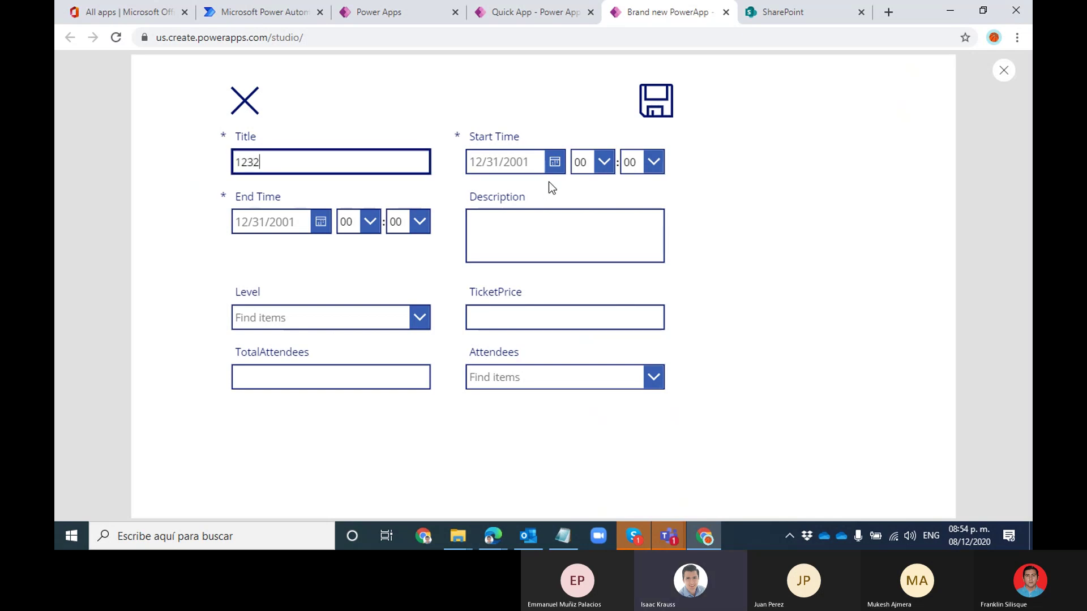
pyautogui.click(526, 234)
pyautogui.write('324234234')
pyautogui.click(491, 316)
pyautogui.write('234234234')
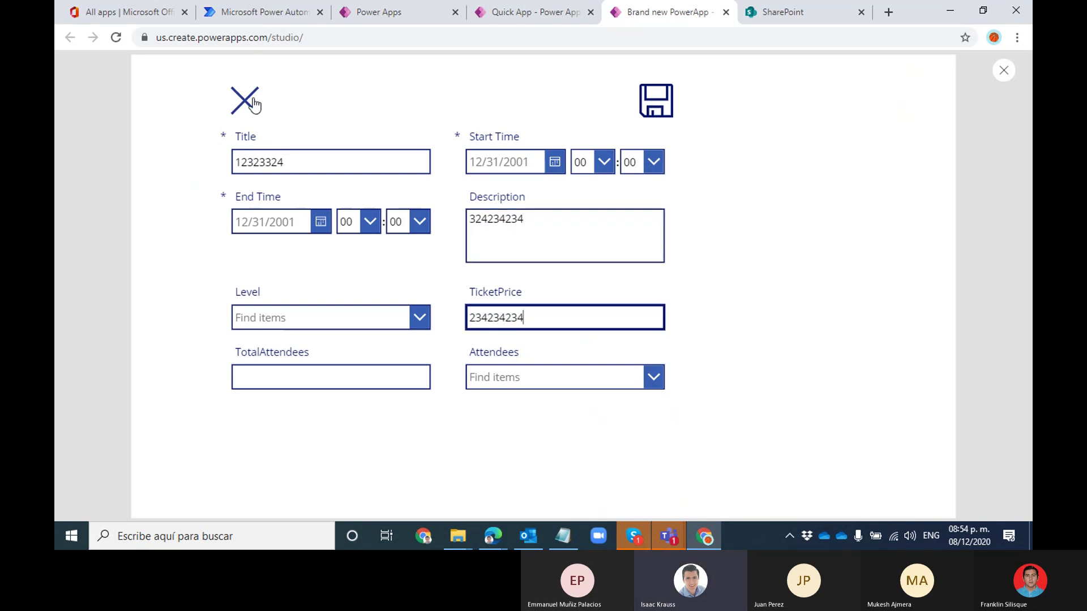
pyautogui.click(248, 102)
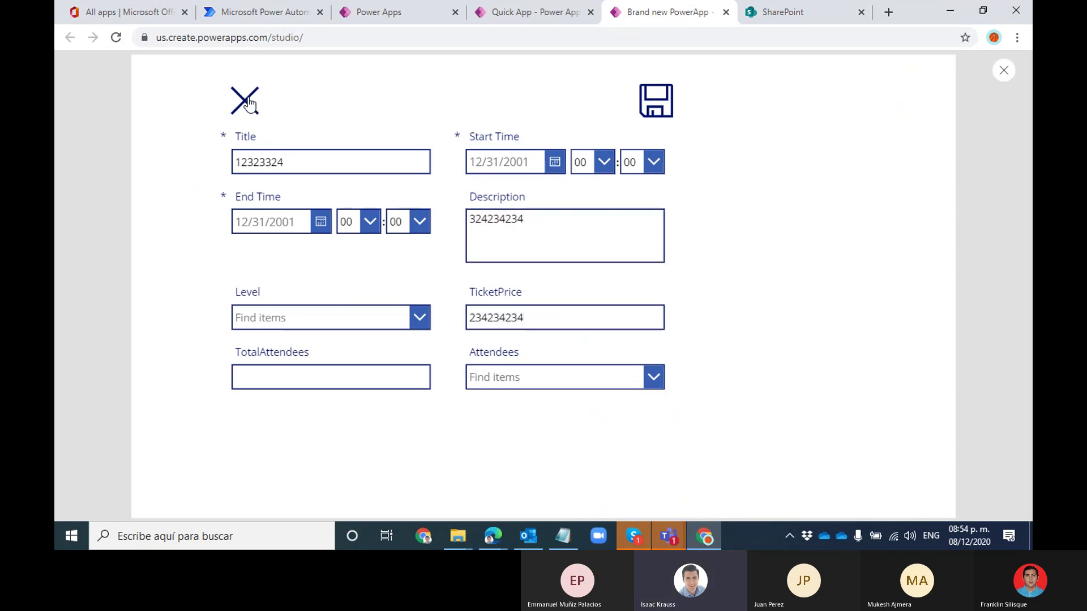
# Reopen the new event form to check its title, description and ticket price fields, and check the second gallery event, cancelling each time
pyautogui.click(843, 90)
pyautogui.click(244, 101)
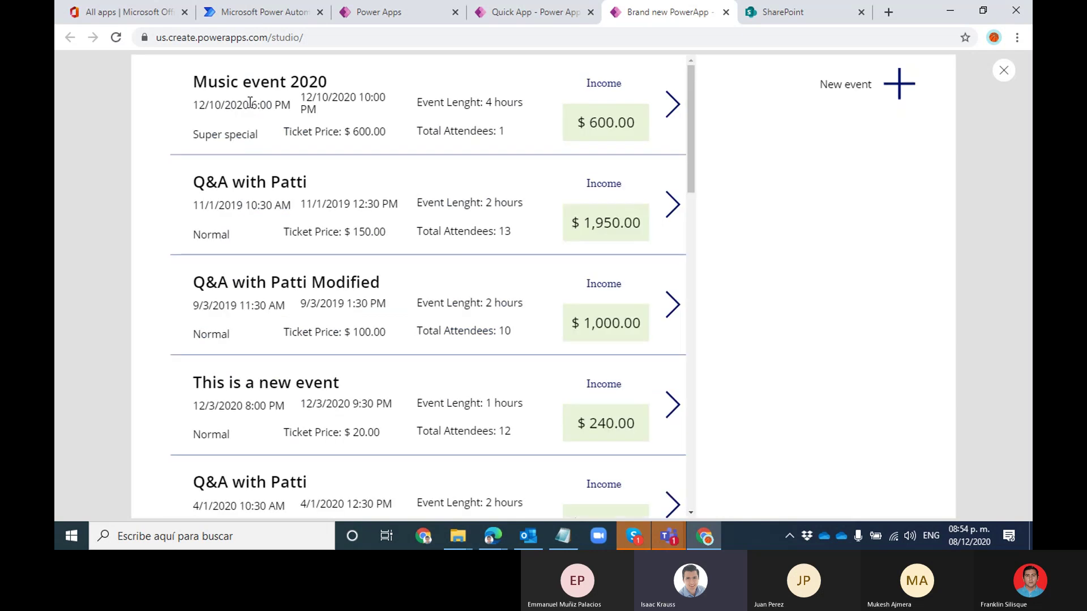
pyautogui.click(854, 86)
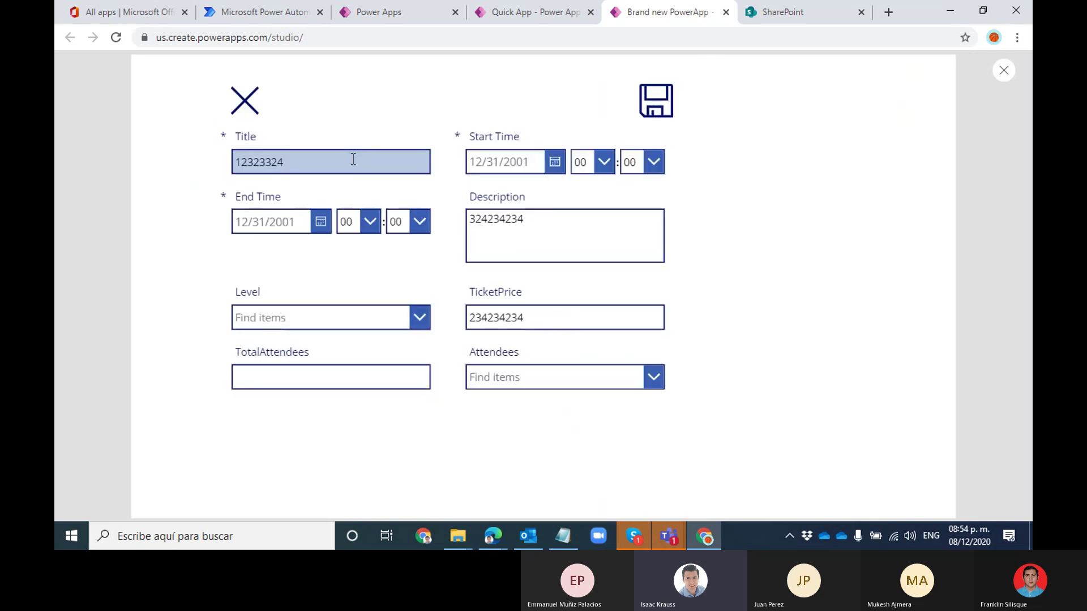
pyautogui.click(286, 159)
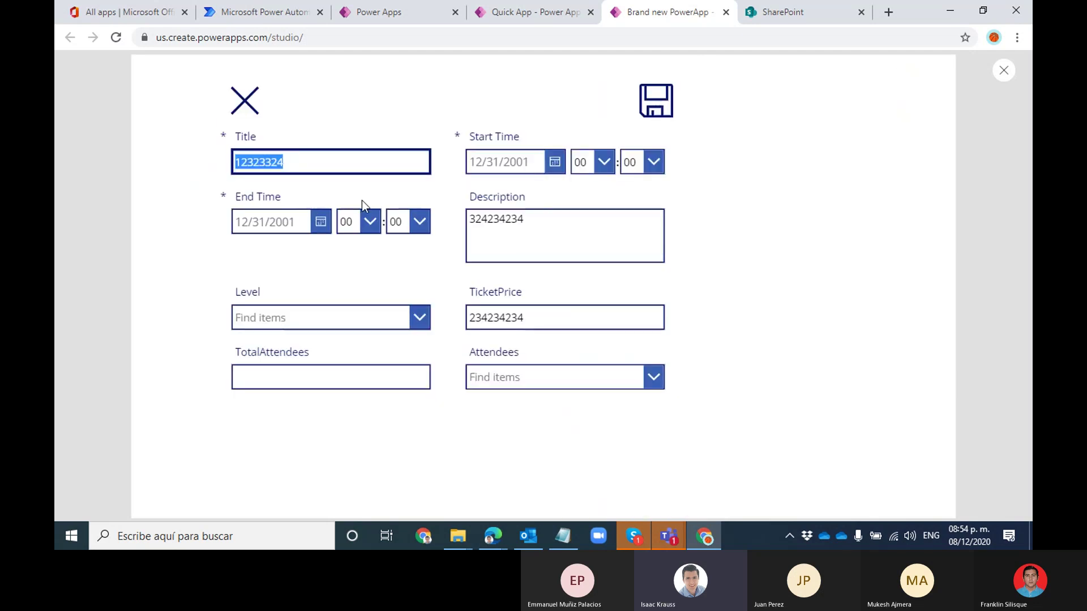
pyautogui.click(500, 243)
pyautogui.click(572, 311)
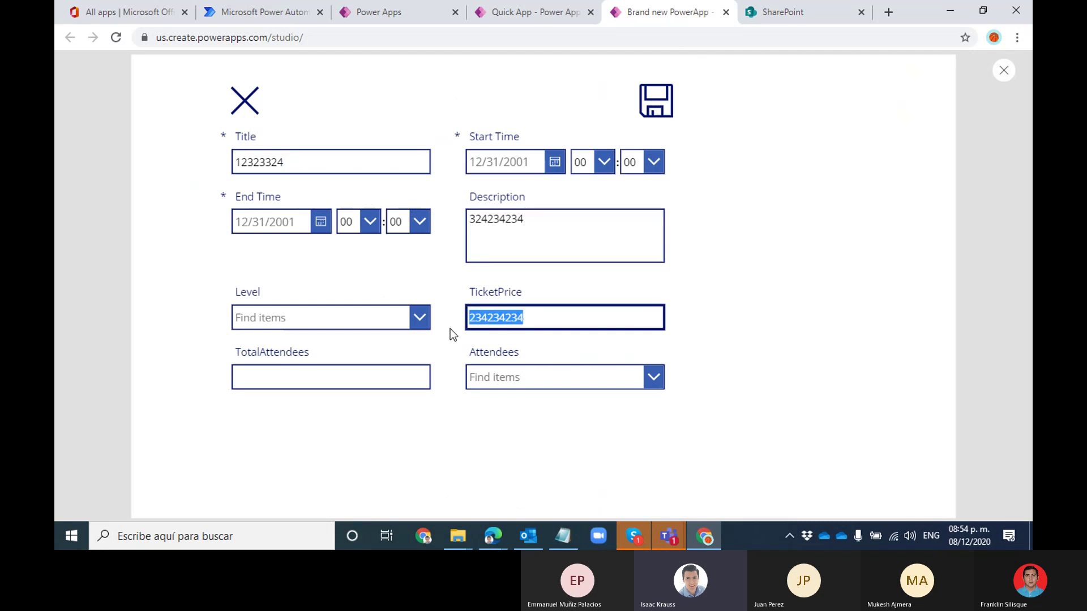
pyautogui.click(711, 301)
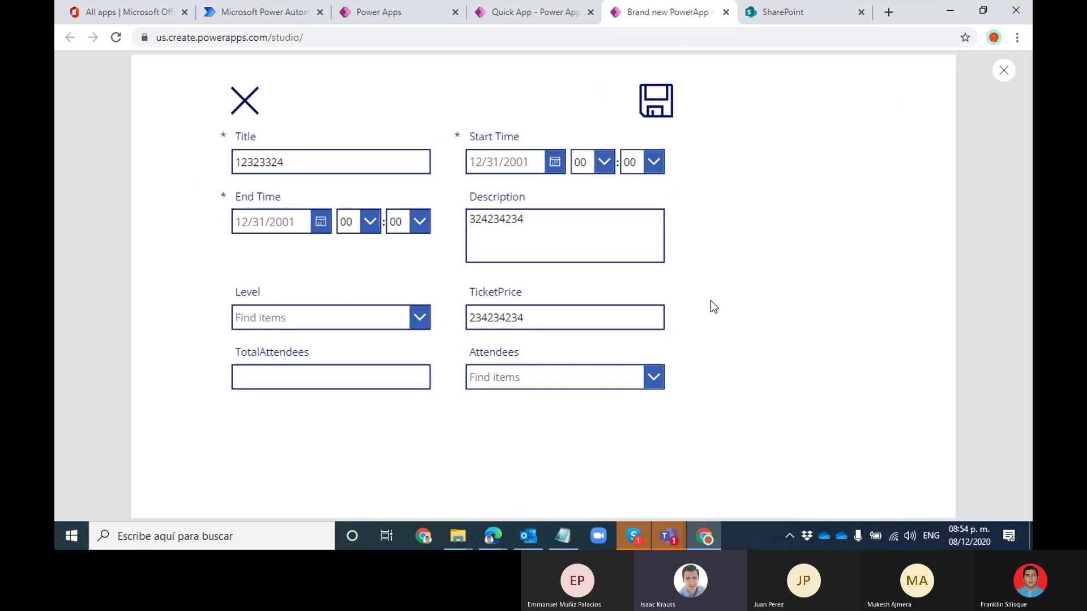
pyautogui.click(246, 102)
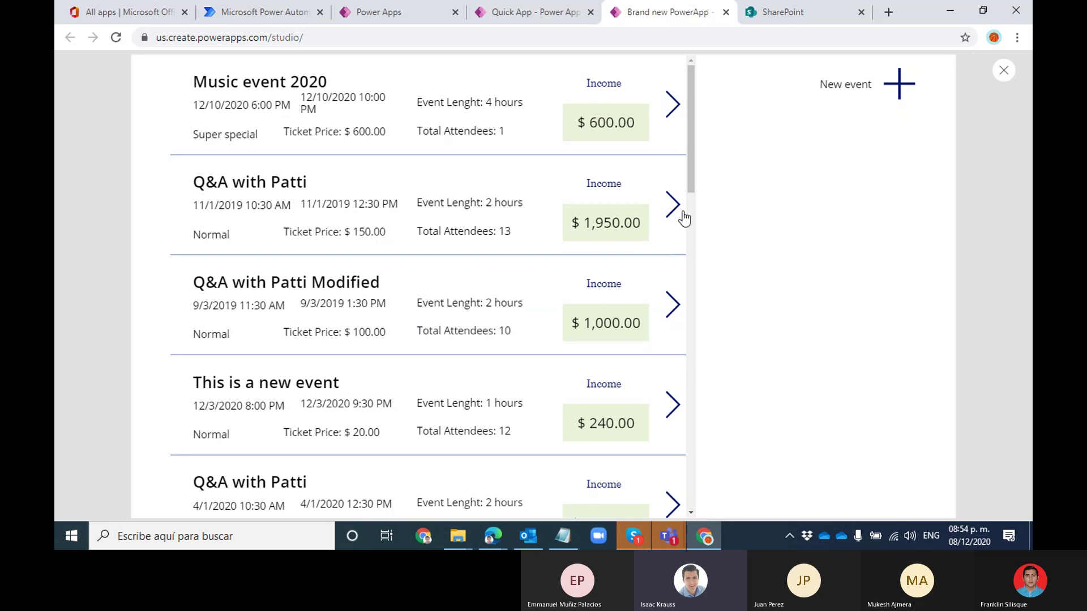
pyautogui.click(672, 213)
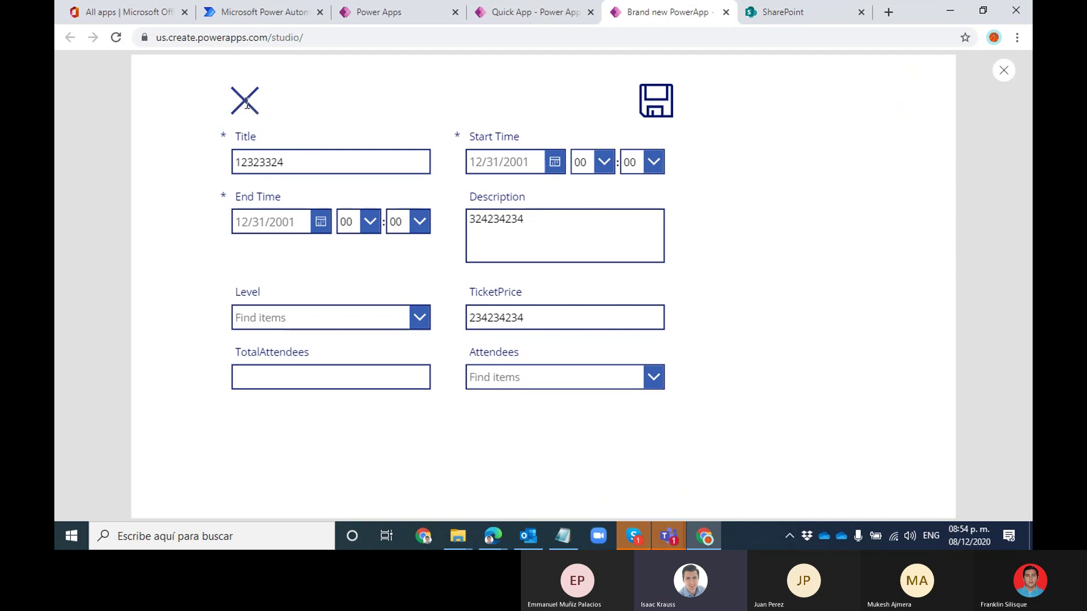
pyautogui.click(245, 102)
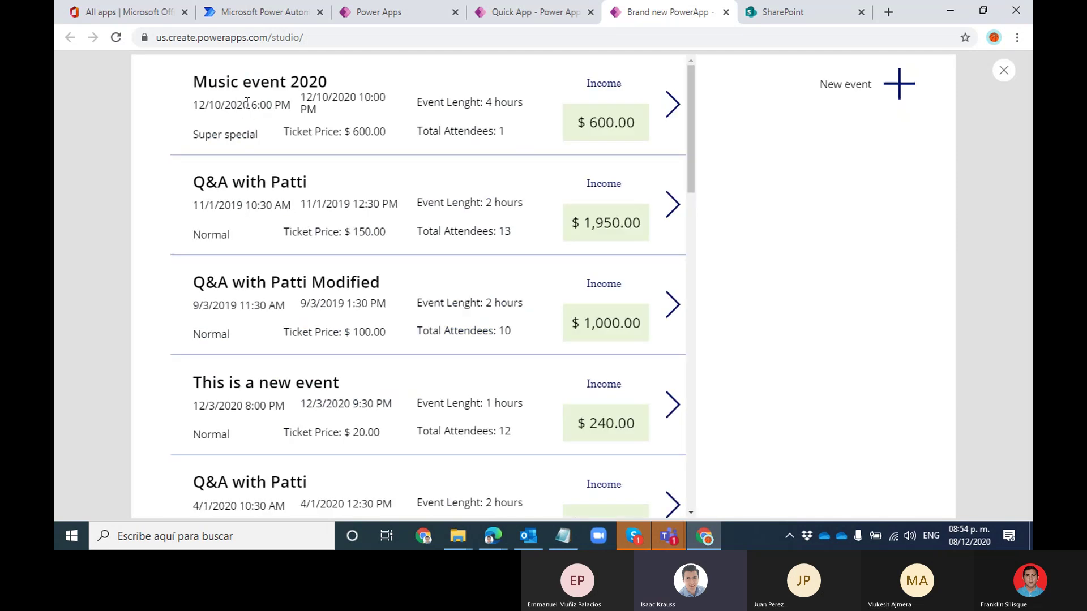
# Leave the preview and compare the OnSelect formulas of the New event icon and the gallery's arrow icon
pyautogui.click(1001, 70)
pyautogui.click(664, 335)
pyautogui.click(728, 212)
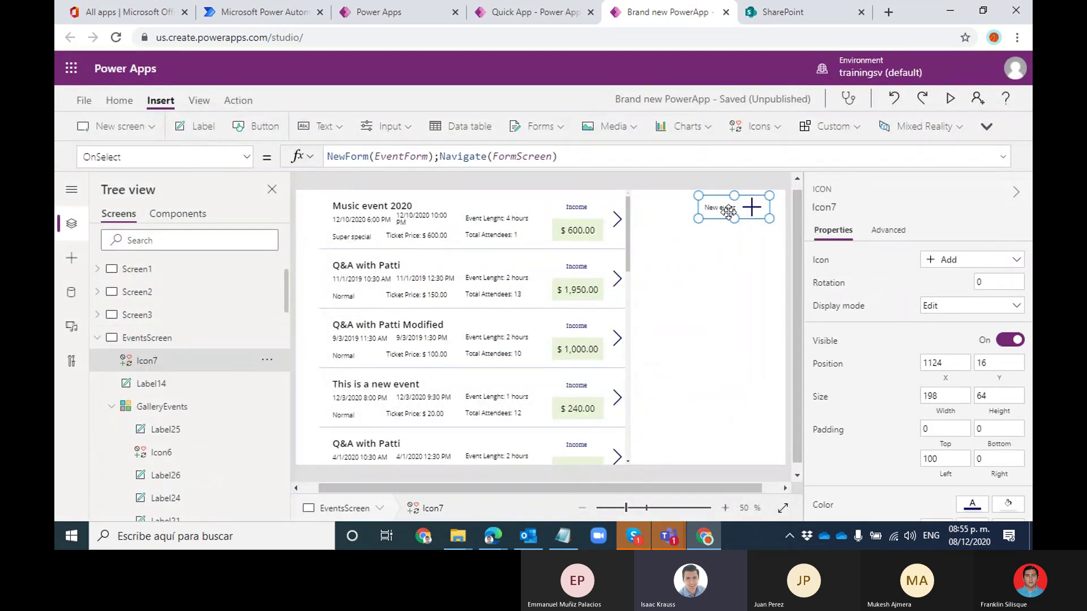
pyautogui.click(617, 216)
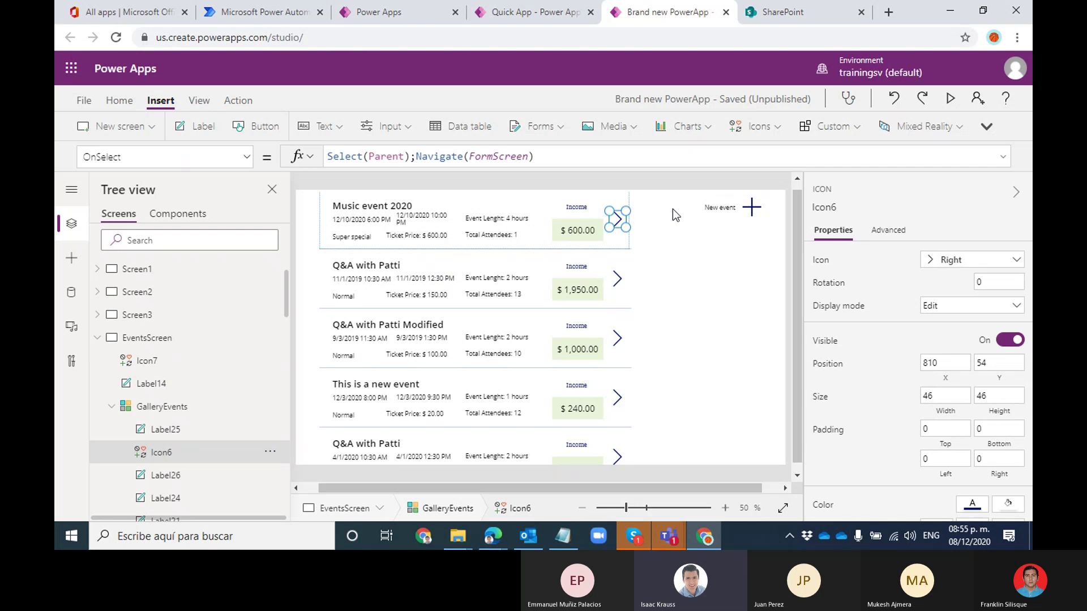
pyautogui.click(708, 209)
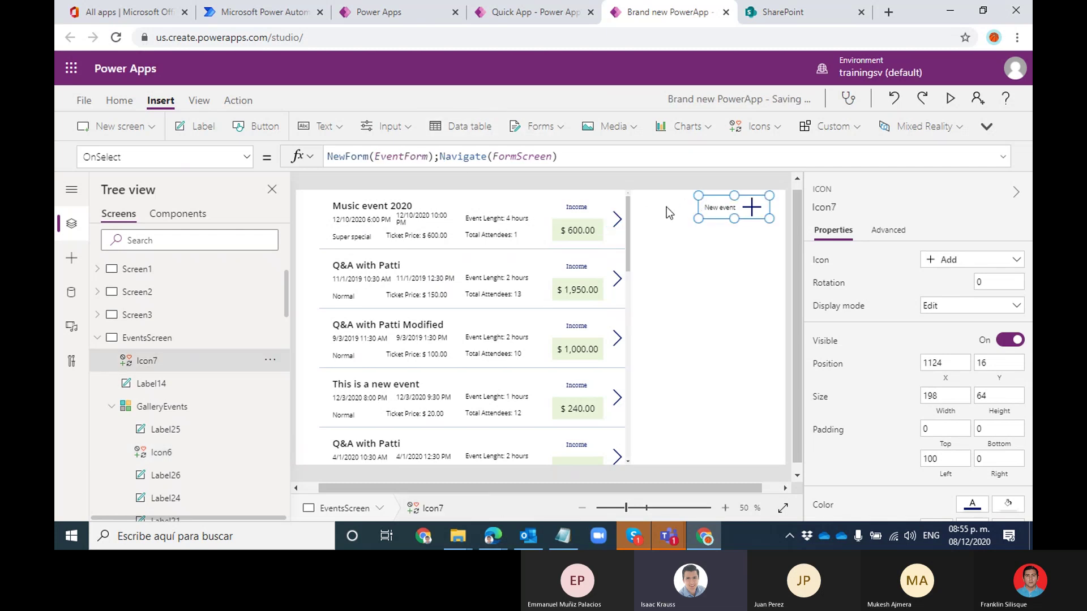
# Insert EditForm(EventForm) between Select(Parent) and Navigate(FormScreen) in the OnSelect formula of the gallery's arrow icon
pyautogui.click(618, 213)
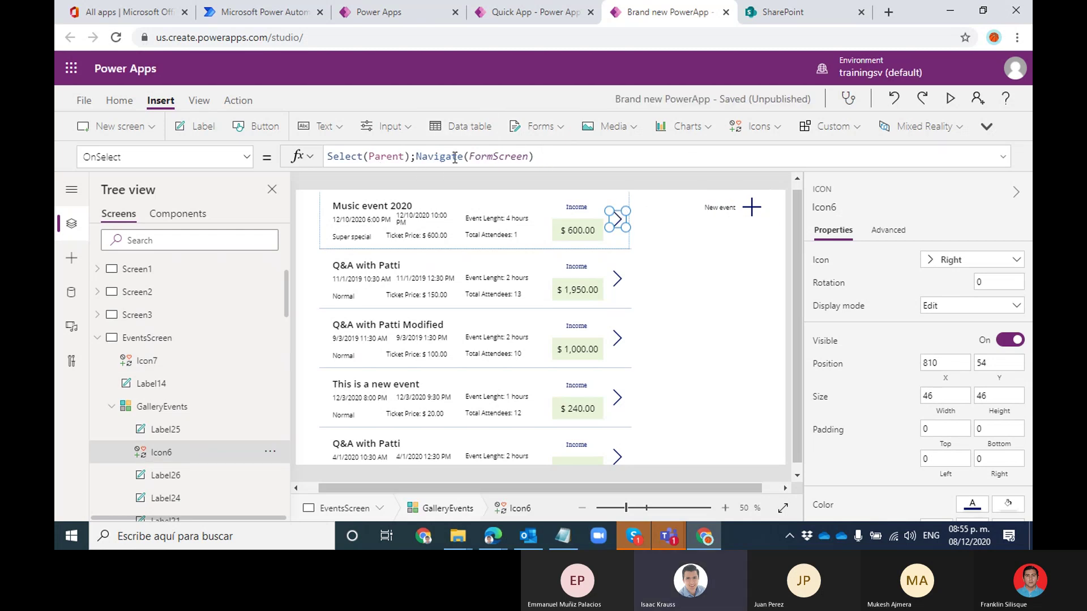
pyautogui.click(416, 157)
pyautogui.write(';')
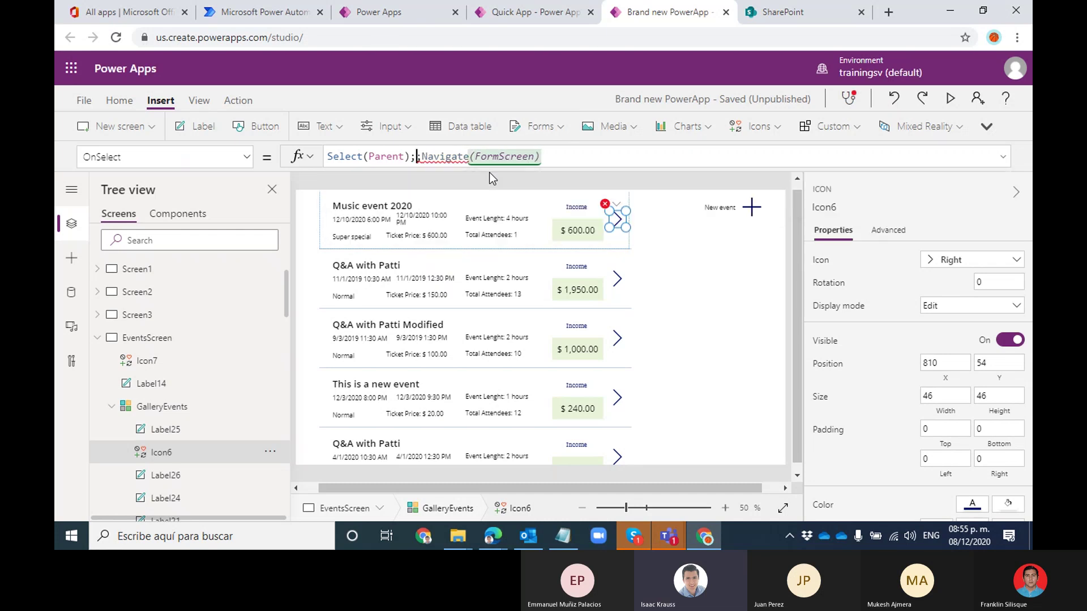
pyautogui.write('Edit')
pyautogui.press('Tab')
pyautogui.write('(')
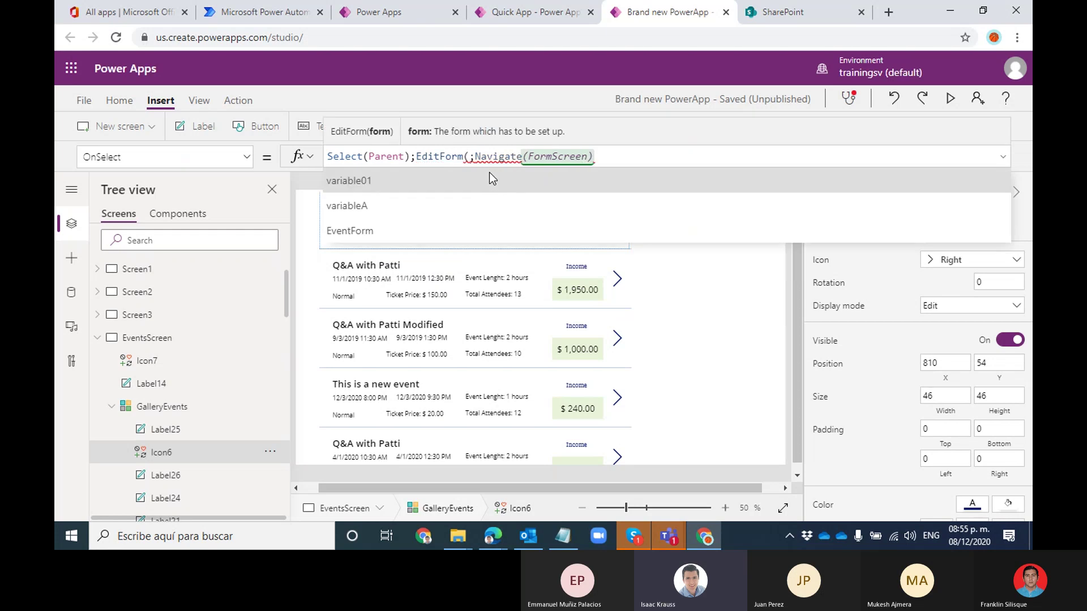
pyautogui.click(421, 226)
pyautogui.write(')')
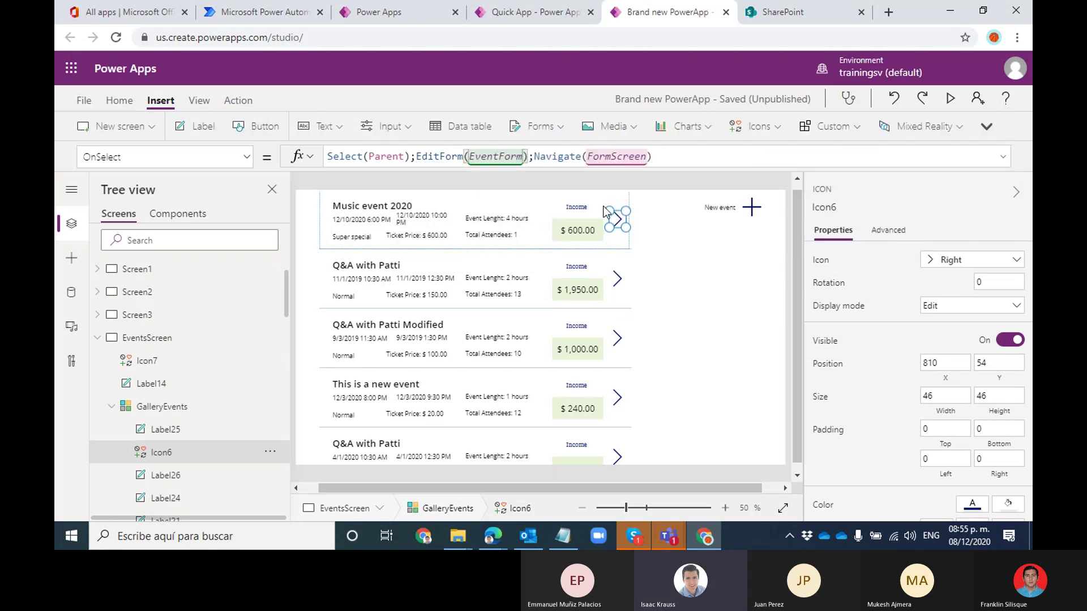
pyautogui.click(708, 296)
# Preview EventsScreen and test the arrow icon by opening Music event 2020 and cancelling the form
pyautogui.click(959, 96)
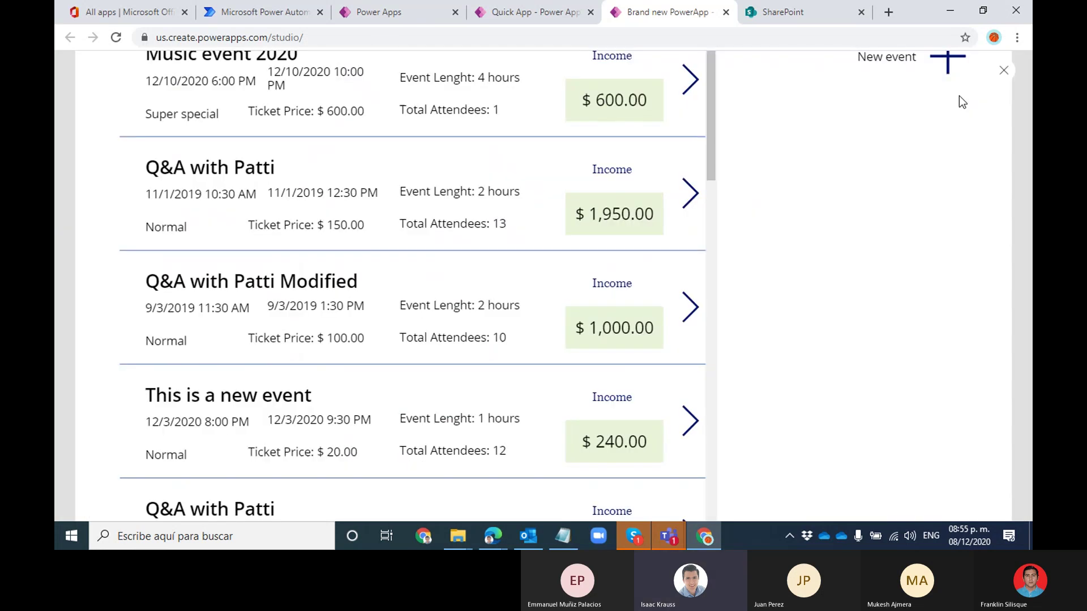
pyautogui.click(669, 109)
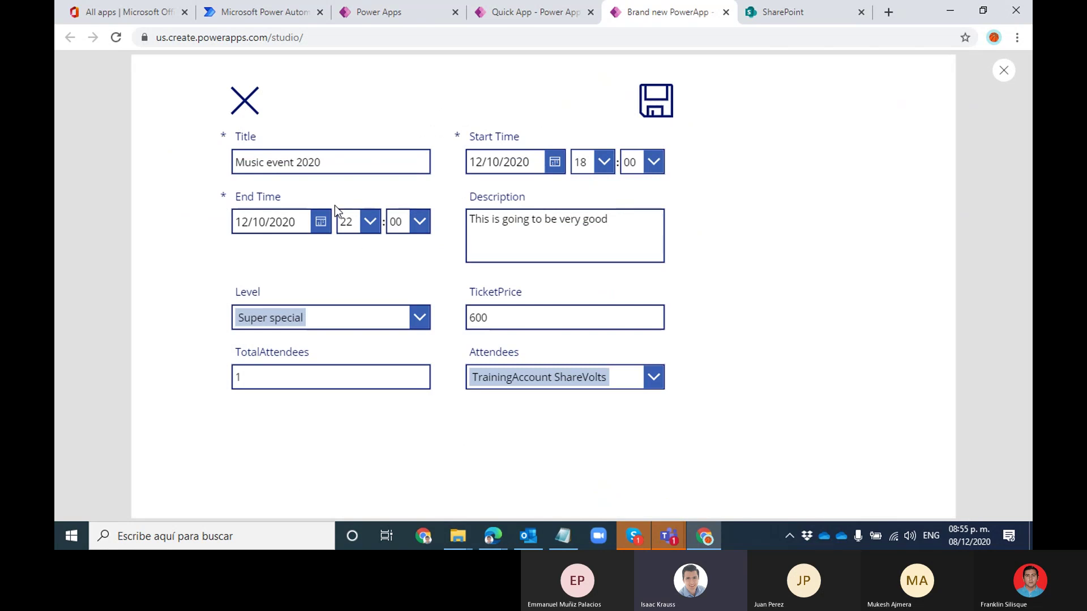
pyautogui.click(244, 100)
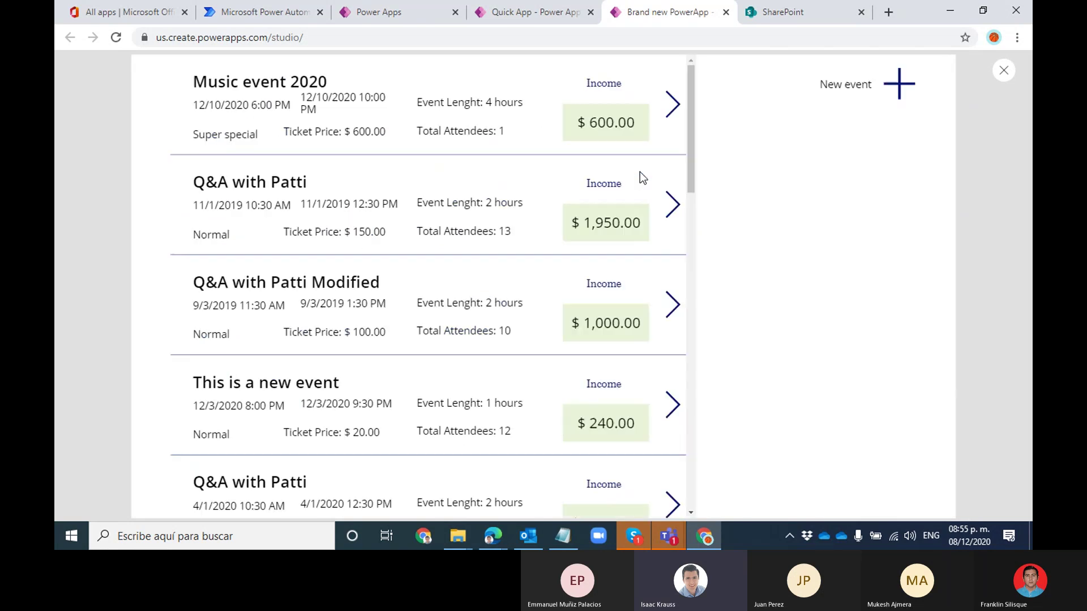
# Start a new event with title wqeqwe, description asdfasdfsadf and ticket price 321321, and cancel the form without saving
pyautogui.click(882, 85)
pyautogui.click(393, 160)
pyautogui.write('wqeqwe')
pyautogui.click(552, 241)
pyautogui.write('asdfasdfsadf')
pyautogui.click(497, 318)
pyautogui.write('321321')
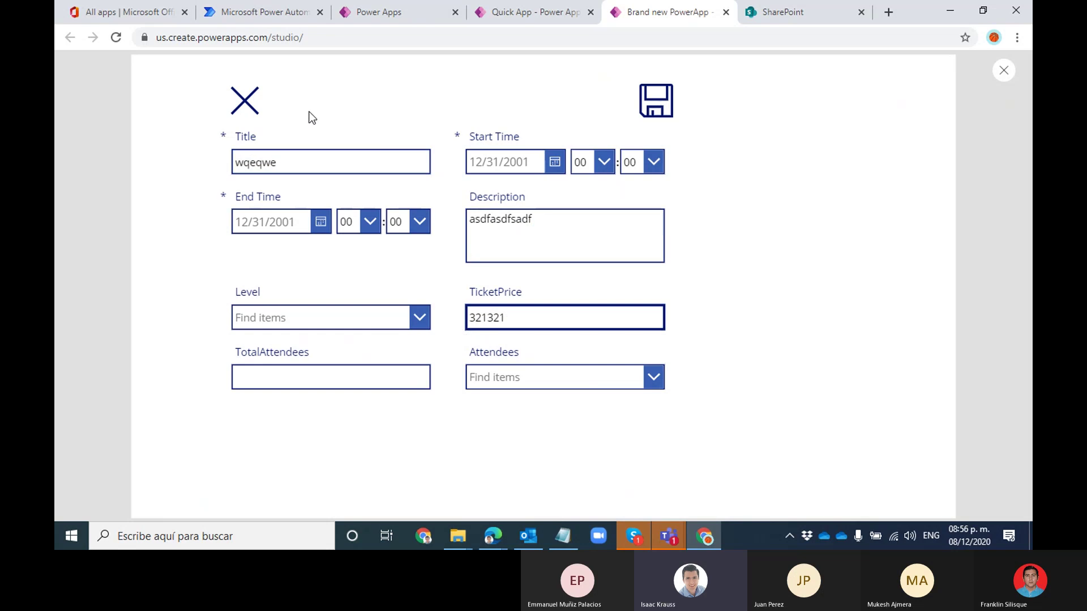
pyautogui.click(253, 106)
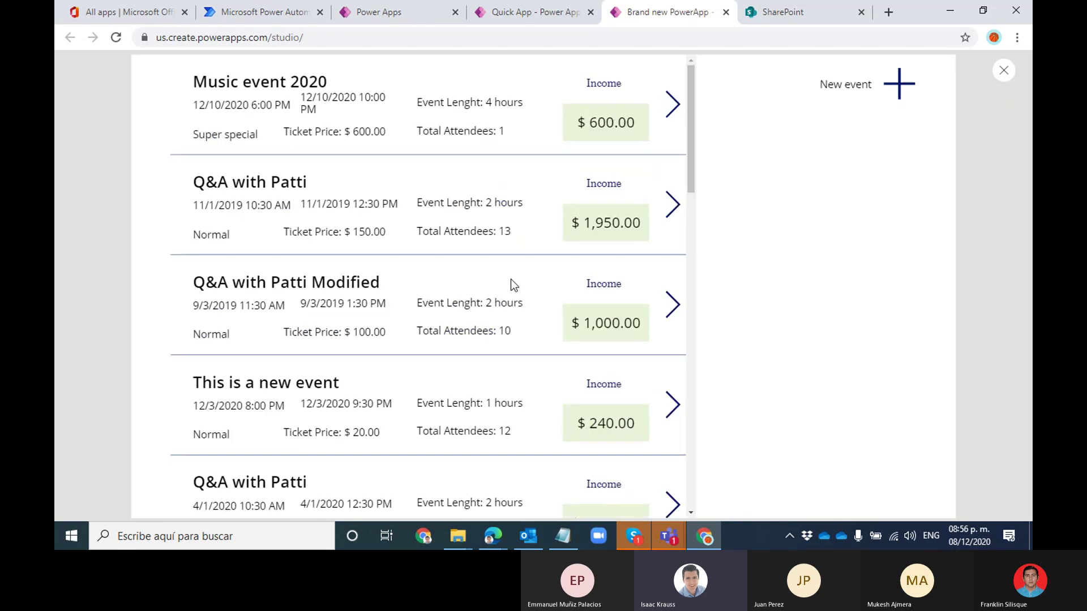
# Check the new event form's fields before and after opening and cancelling the third gallery event, and close the preview
pyautogui.click(854, 90)
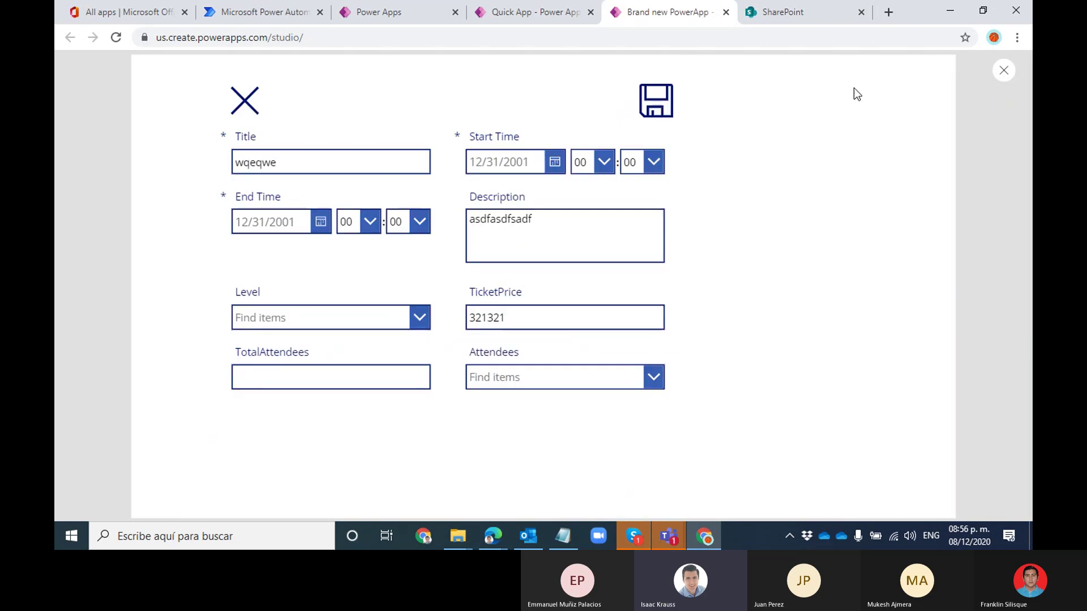
pyautogui.click(246, 100)
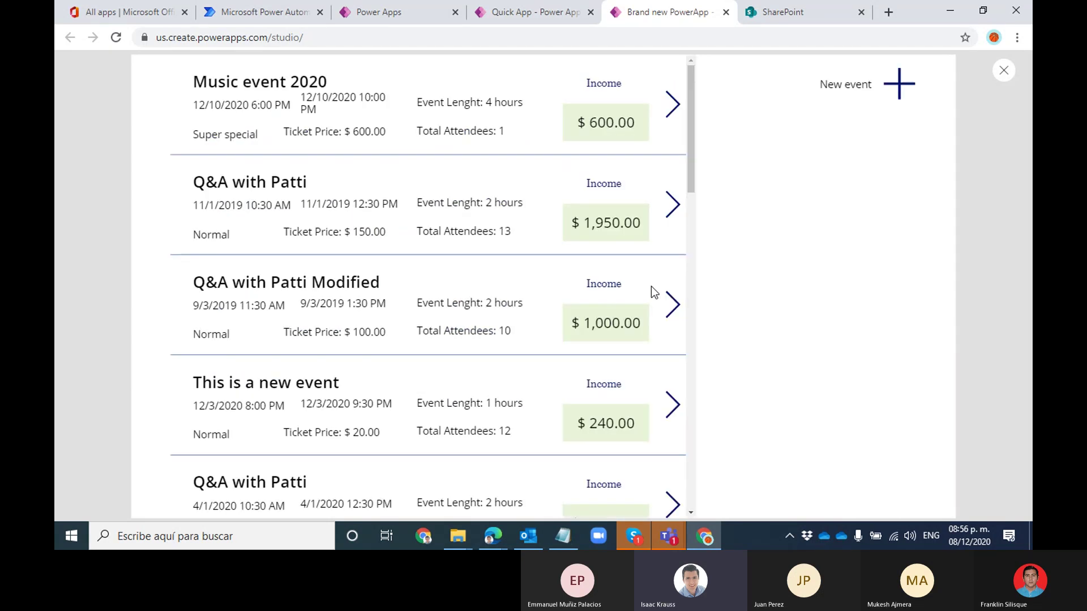
pyautogui.click(673, 305)
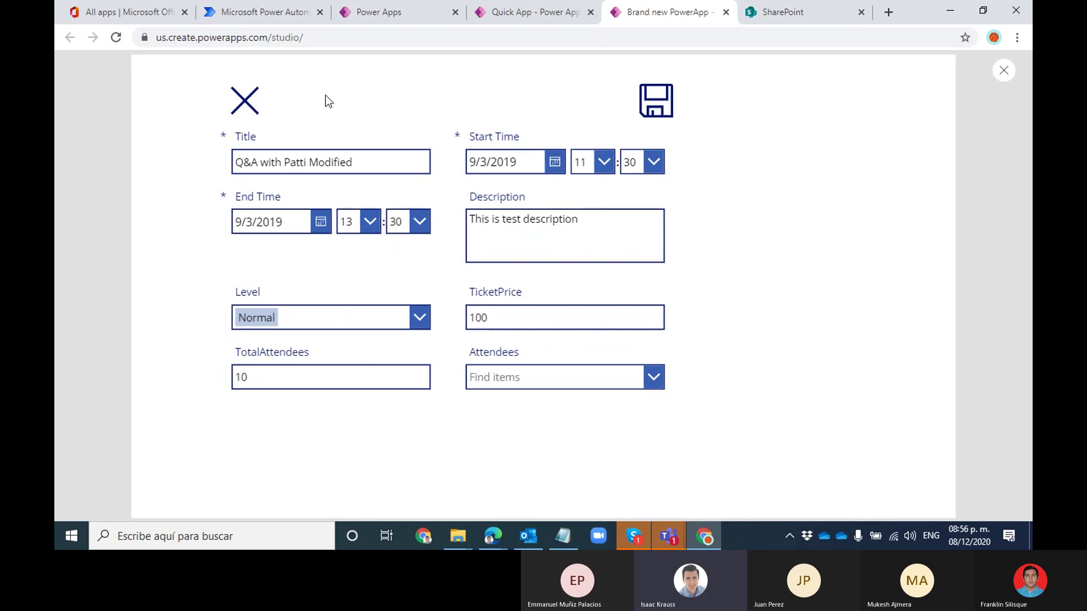
pyautogui.click(251, 104)
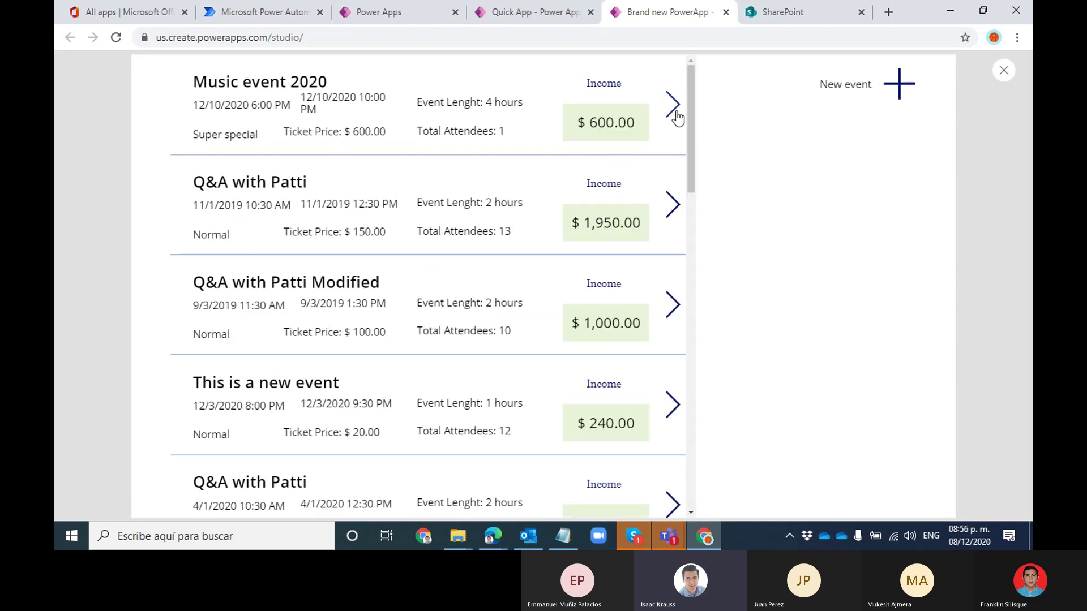
pyautogui.click(899, 84)
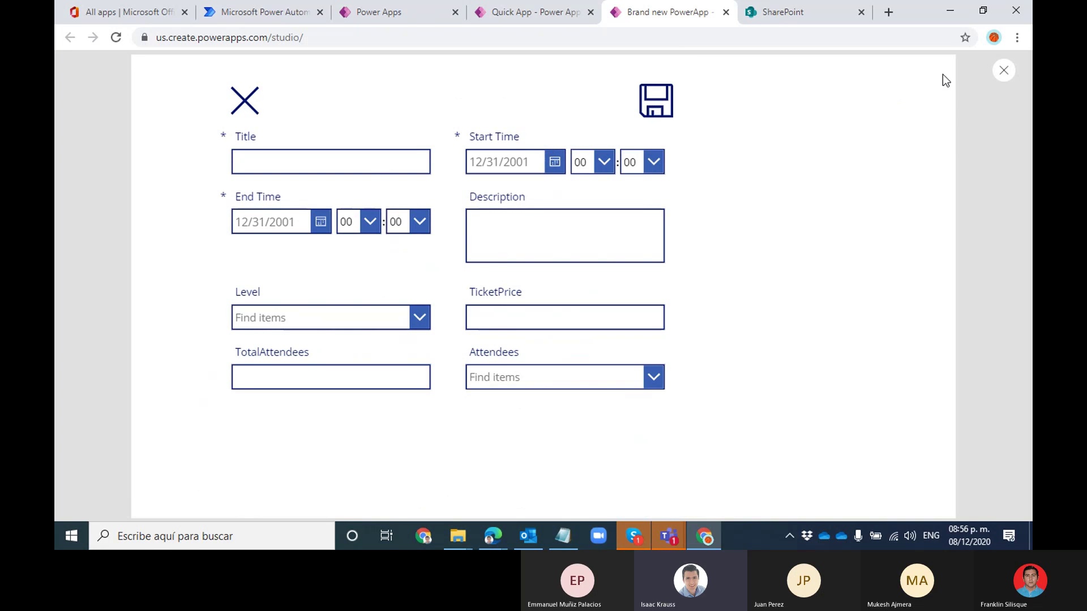
pyautogui.click(1004, 72)
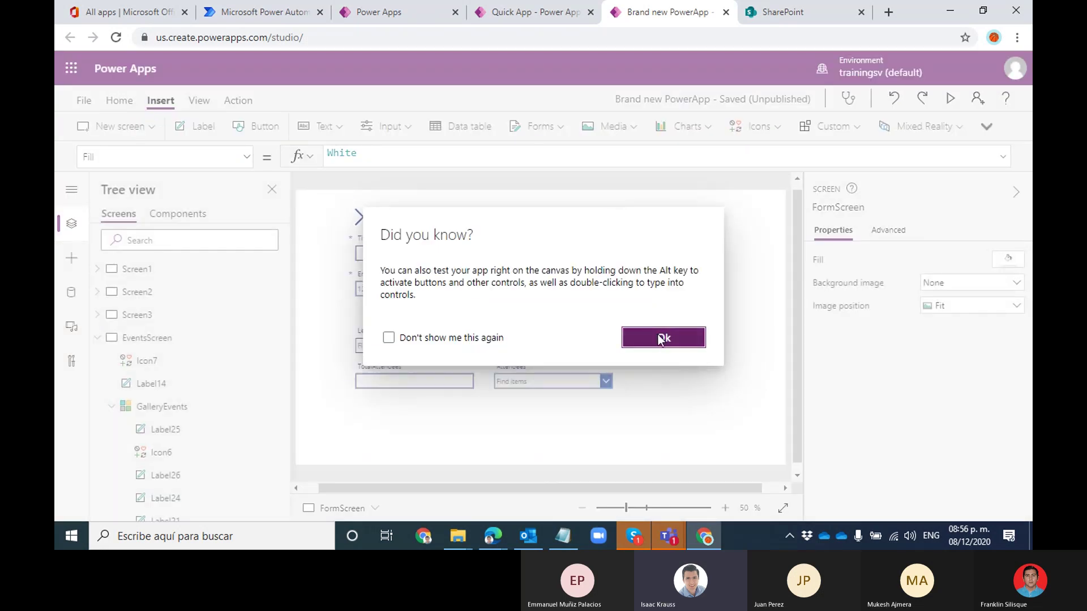
pyautogui.click(661, 335)
# Append ResetForm(EventForm) after Navigate(EventsScreen) in the OnSelect formula of the cancel icon on FormScreen
pyautogui.click(365, 217)
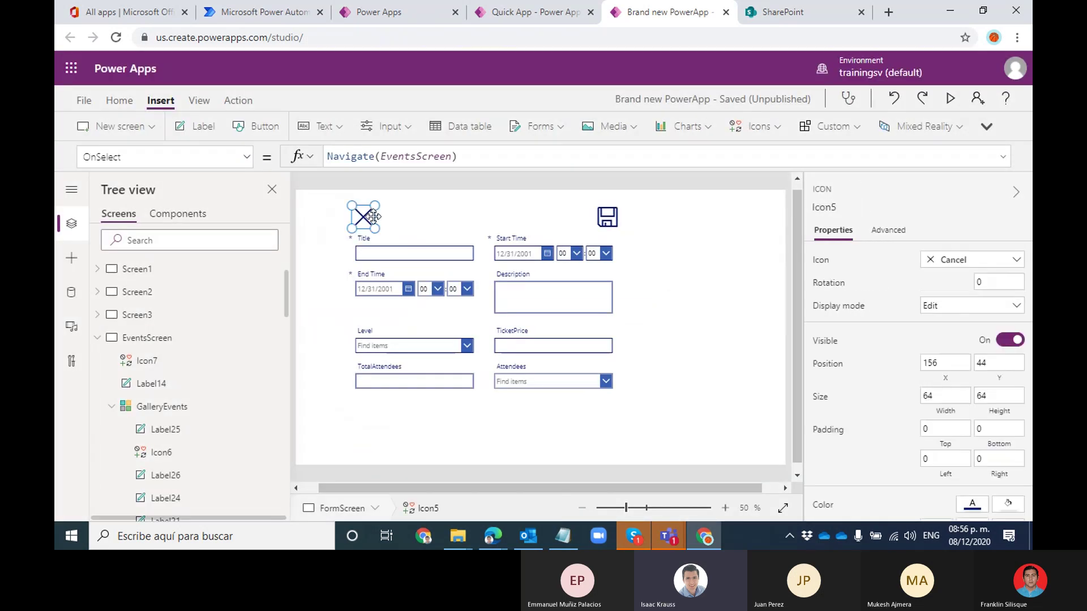
pyautogui.click(490, 157)
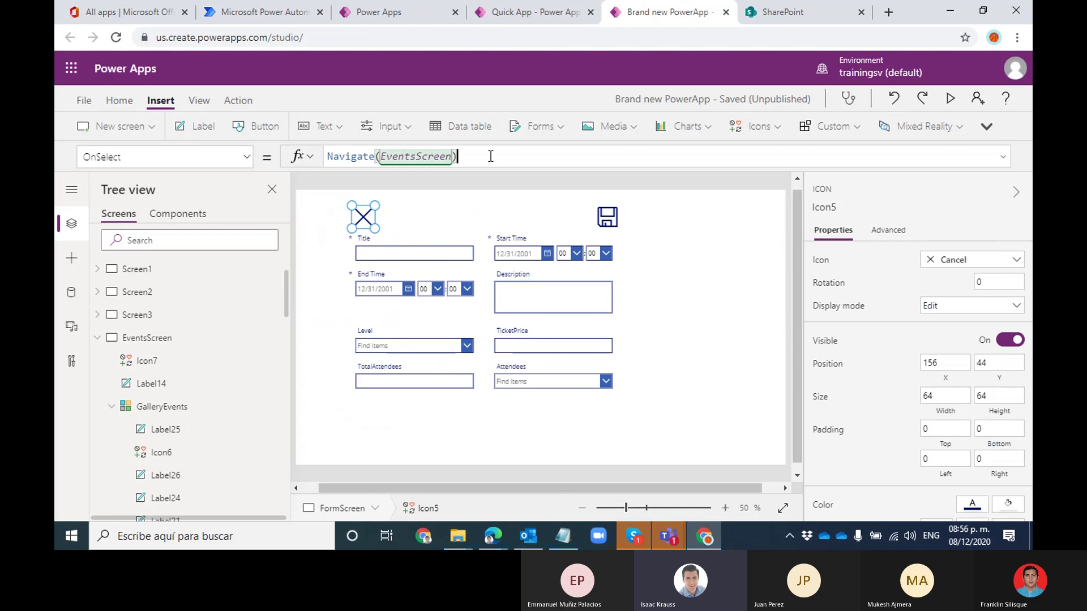
pyautogui.write(';Re')
pyautogui.press('Down')
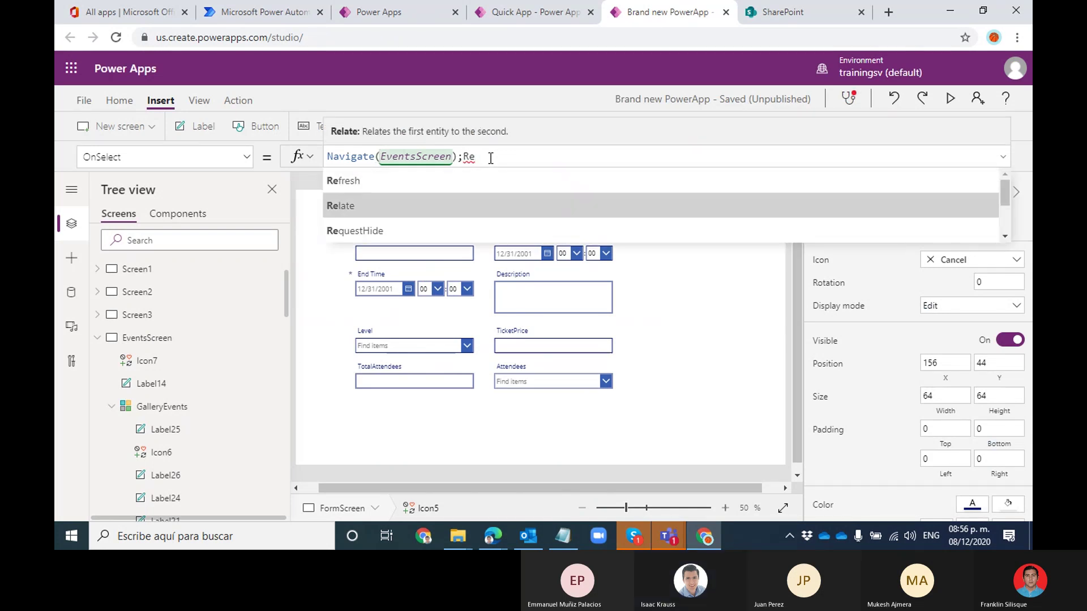
pyautogui.write('set')
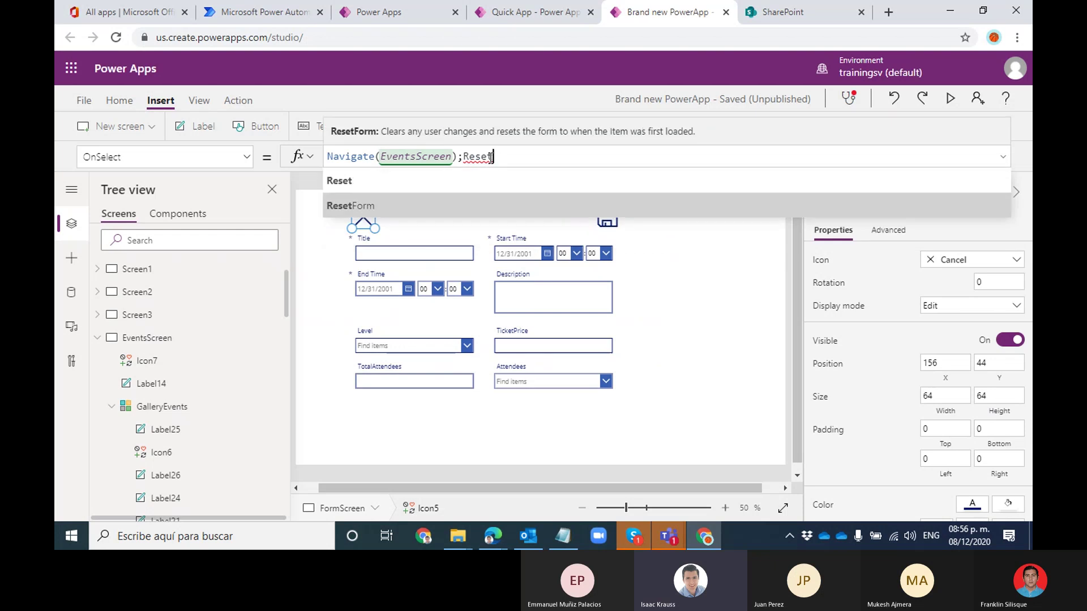
pyautogui.write('Form(EventForm)')
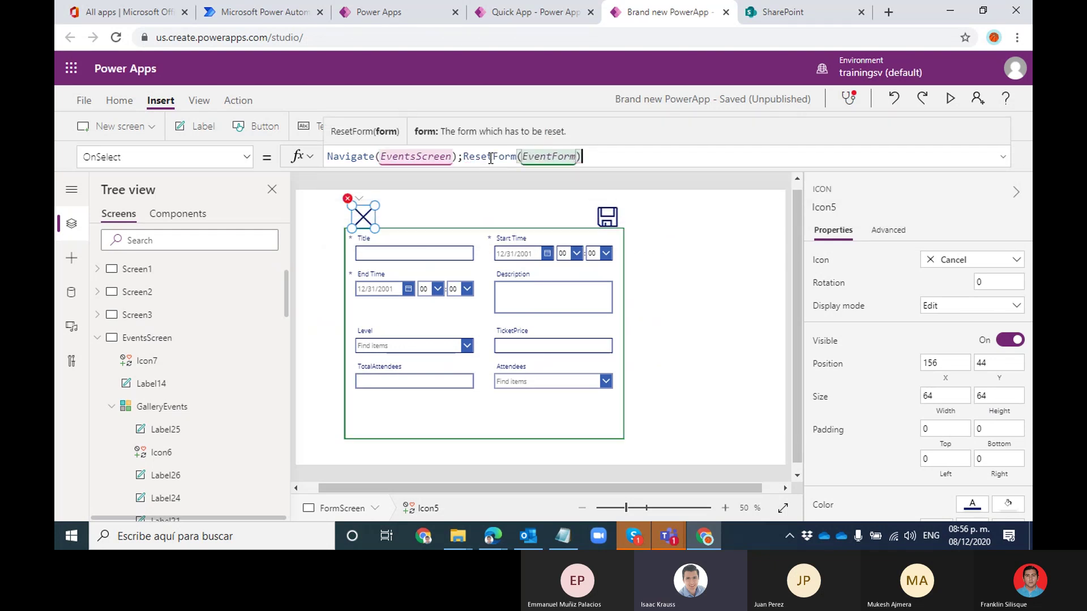
# Append ResetForm(EventForm) after Navigate(EventsScreen) in the OnSelect formula of the save icon on FormScreen
pyautogui.click(610, 214)
pyautogui.click(620, 154)
pyautogui.write(';R')
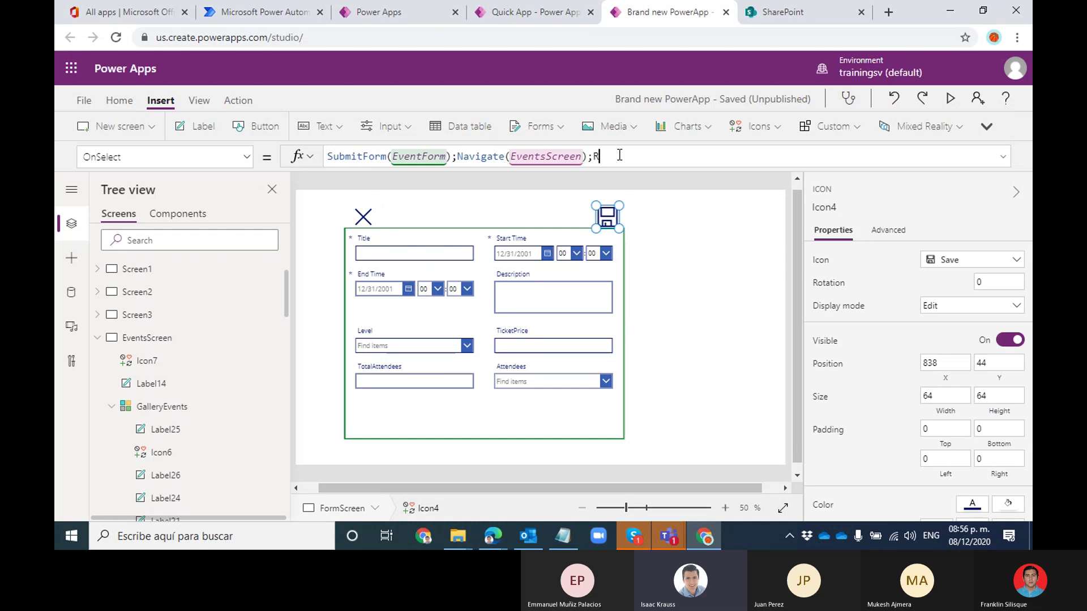
pyautogui.write('esetForm(')
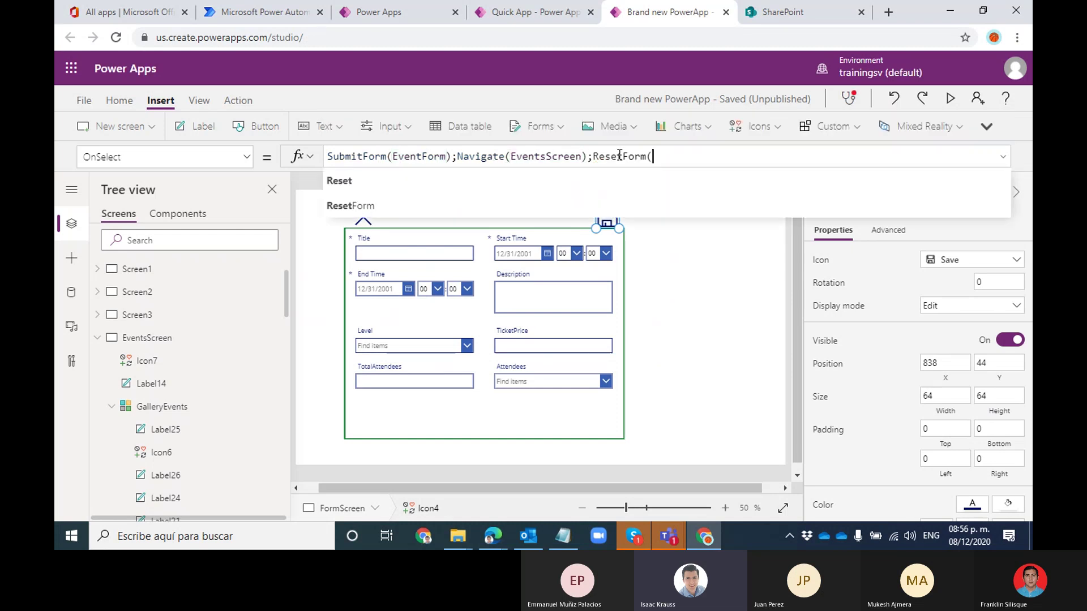
pyautogui.write('EventForm)')
pyautogui.click(683, 273)
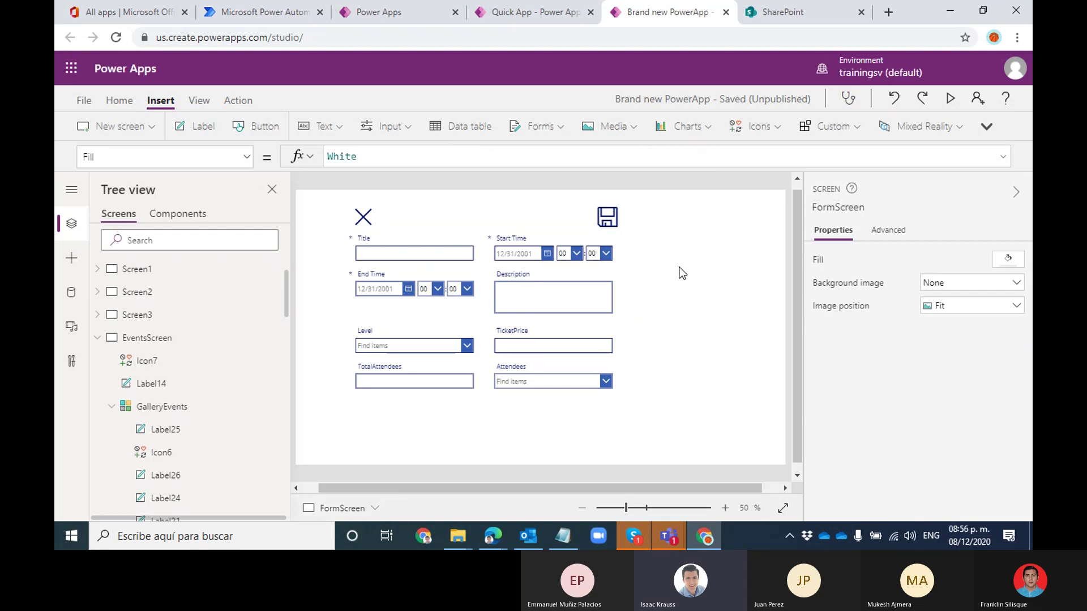
# Preview the app from FormScreen, cancel the open form and start a new event from EventsScreen
pyautogui.click(949, 99)
pyautogui.click(252, 99)
pyautogui.click(887, 74)
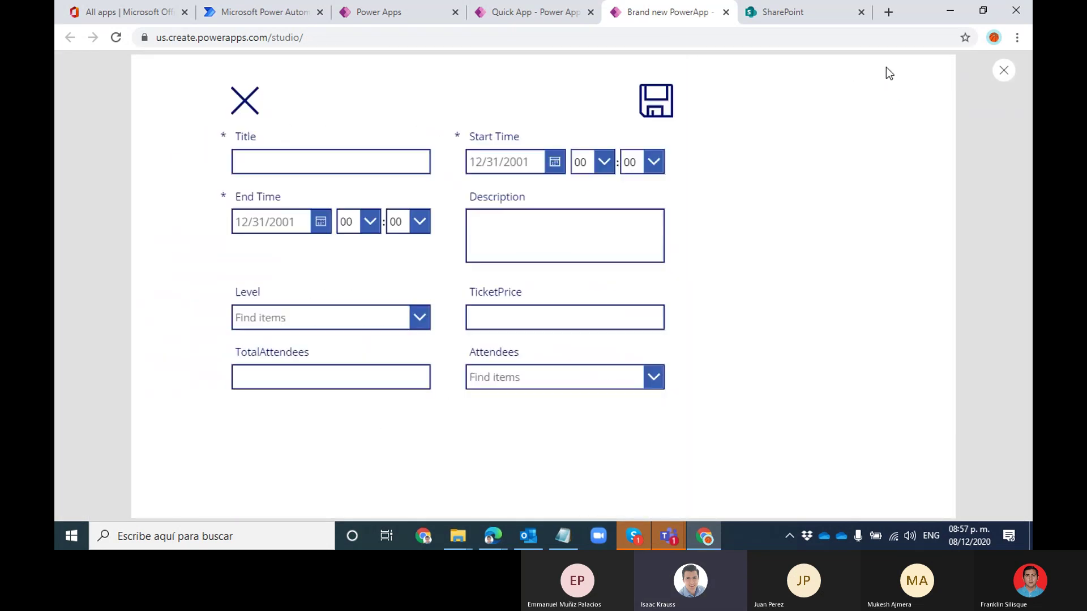
# Fill in the new event with title werewrwe, description erwqerwqer43242 and ticket price 34324
pyautogui.click(382, 166)
pyautogui.write('werewr')
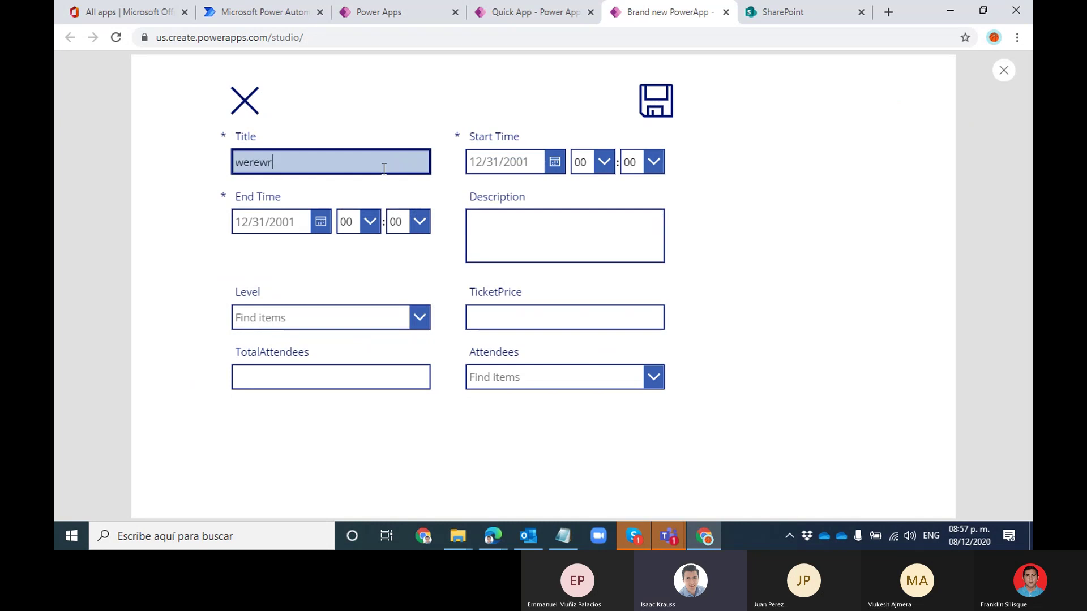
pyautogui.write('we')
pyautogui.click(591, 232)
pyautogui.write('erwqerwqer')
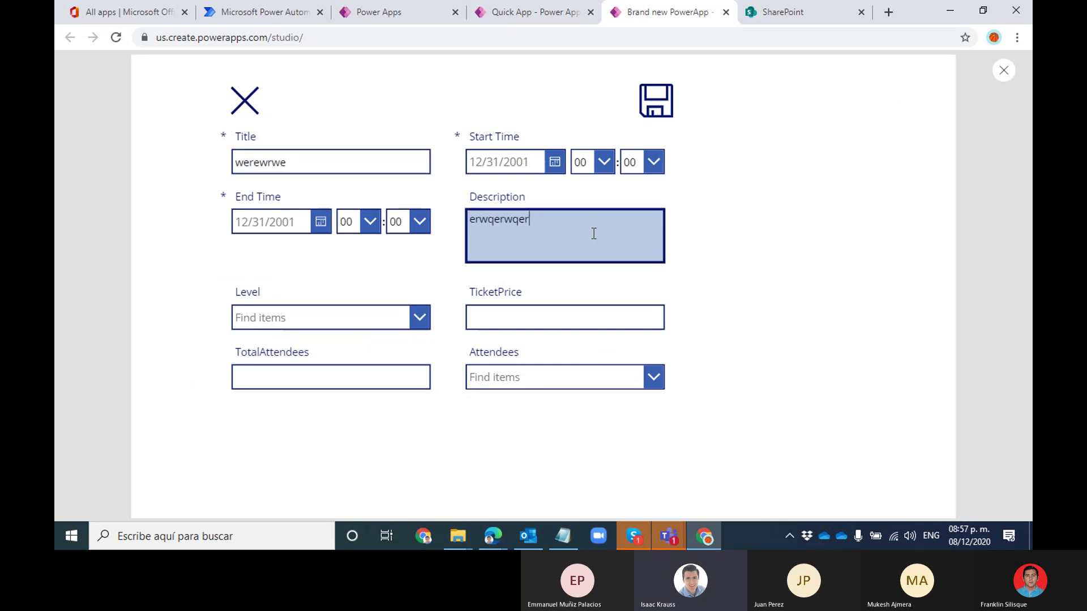
pyautogui.write('43242')
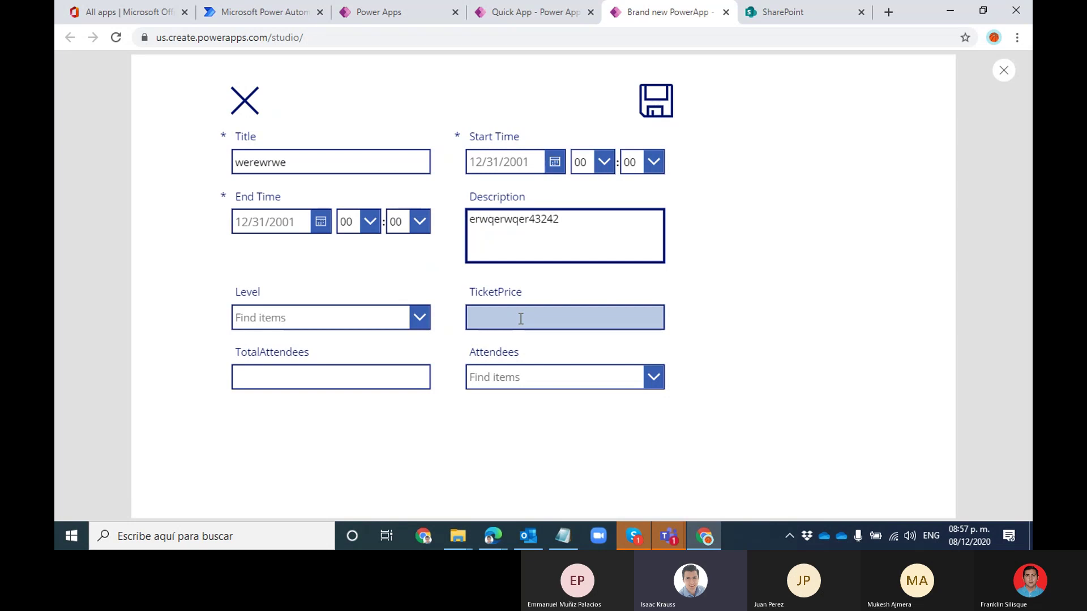
pyautogui.click(521, 319)
pyautogui.write('34324')
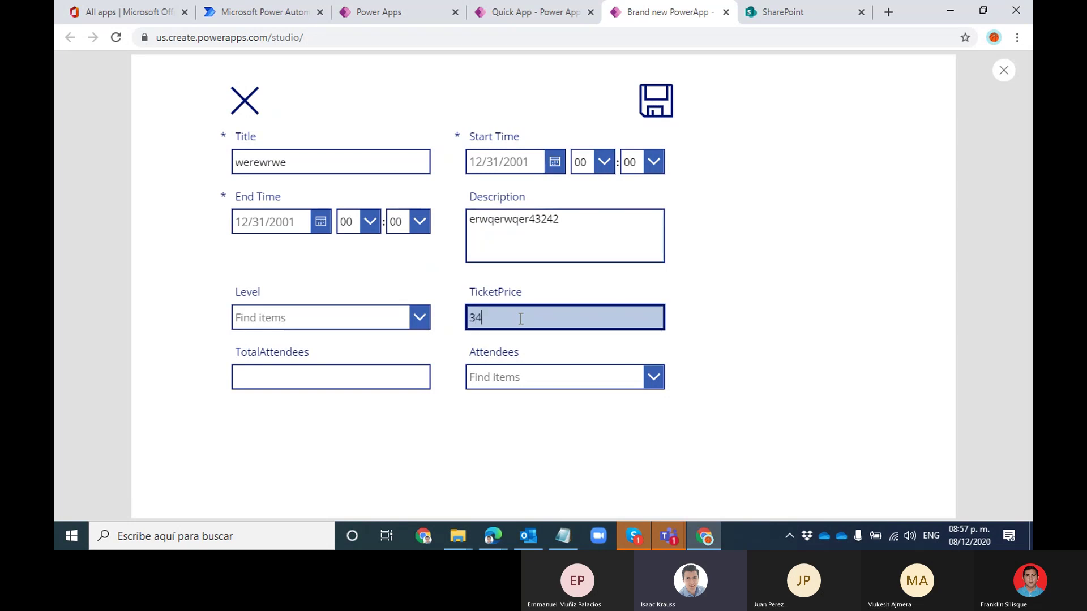
# Test cancelling new events in the preview, open the Music event 2020 record in the form, and exit the preview
pyautogui.click(247, 102)
pyautogui.click(843, 86)
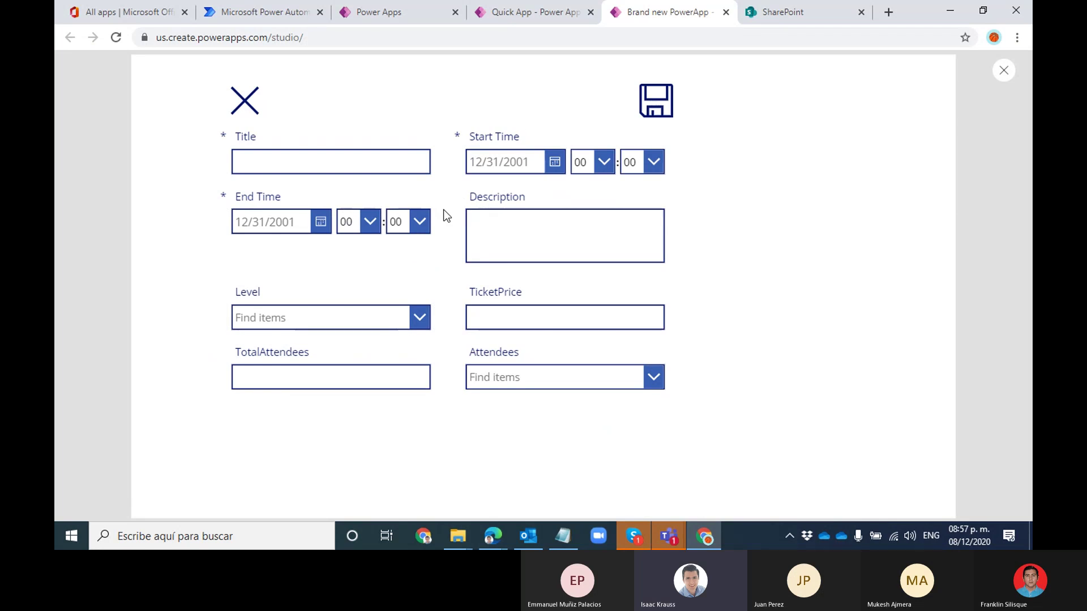
pyautogui.click(252, 104)
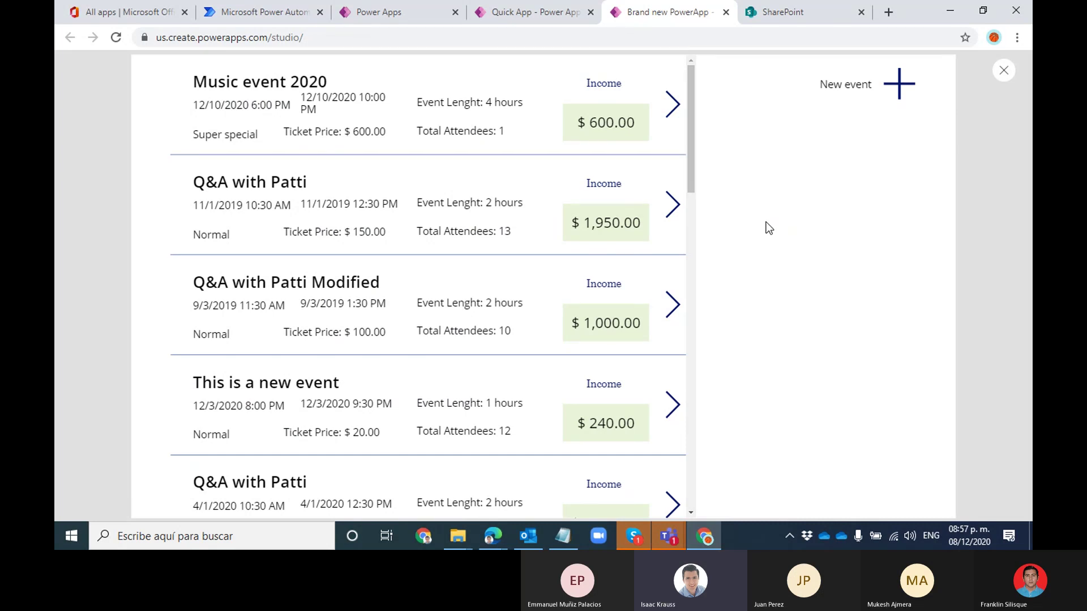
pyautogui.click(669, 114)
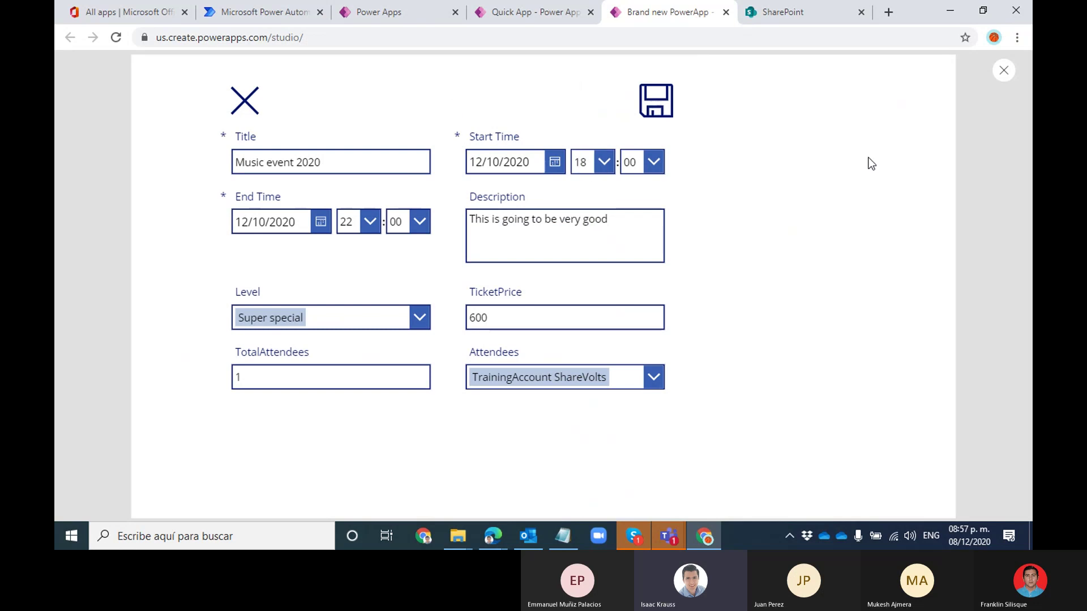
pyautogui.click(1003, 72)
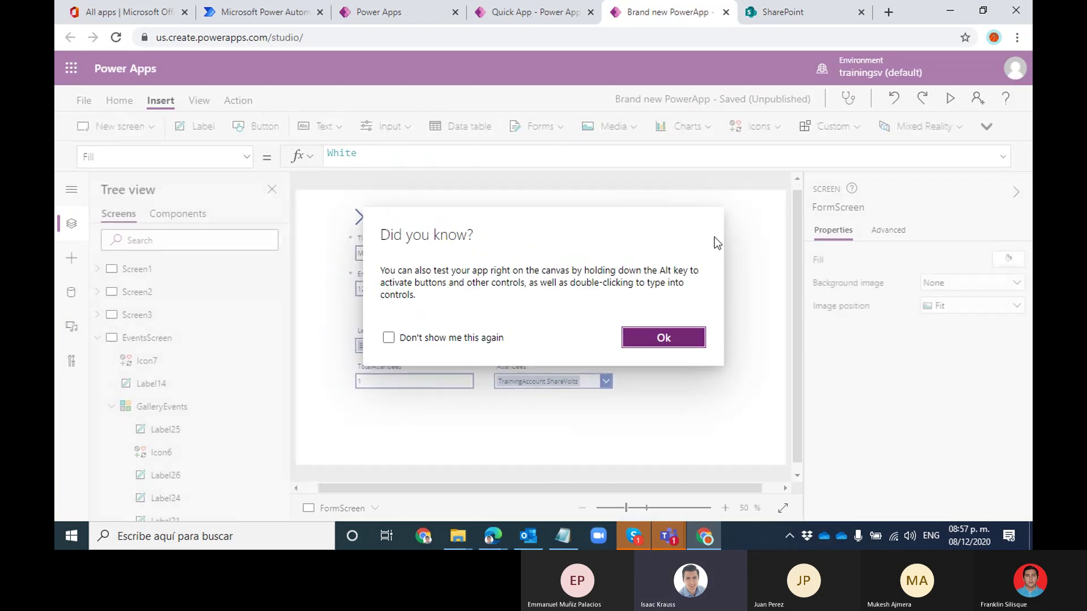
pyautogui.press('Return')
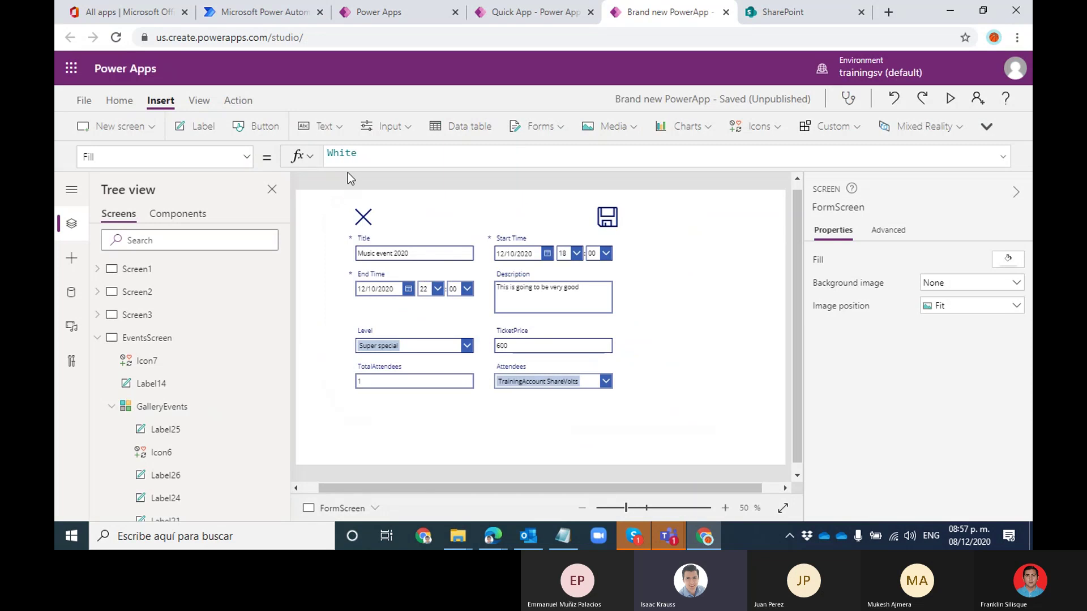
# Change EditForm to ViewForm in the OnSelect formula of the arrow icon in the events gallery
pyautogui.click(164, 414)
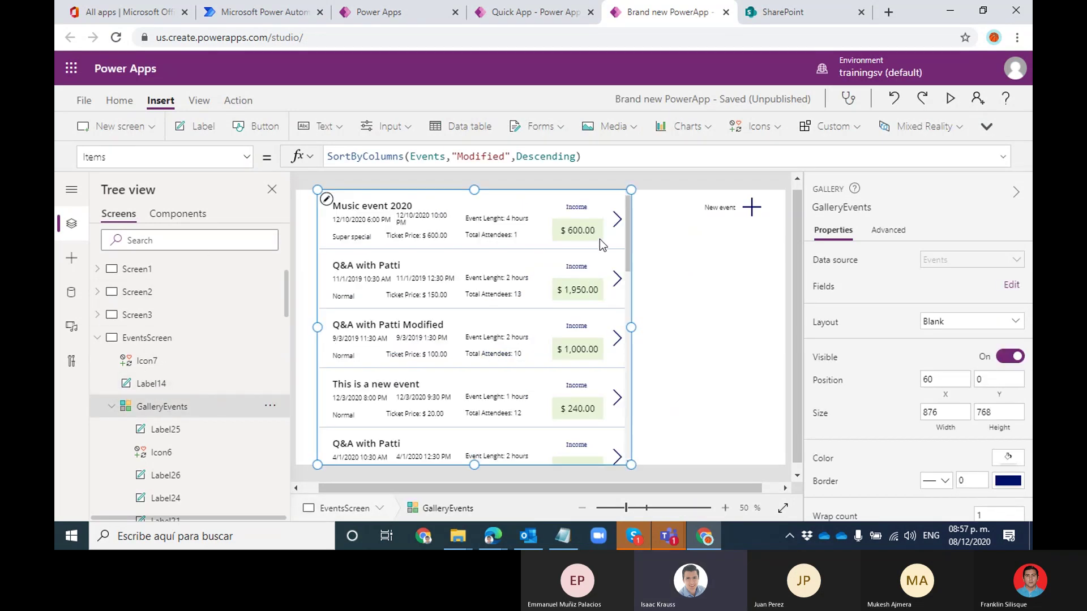
pyautogui.click(617, 222)
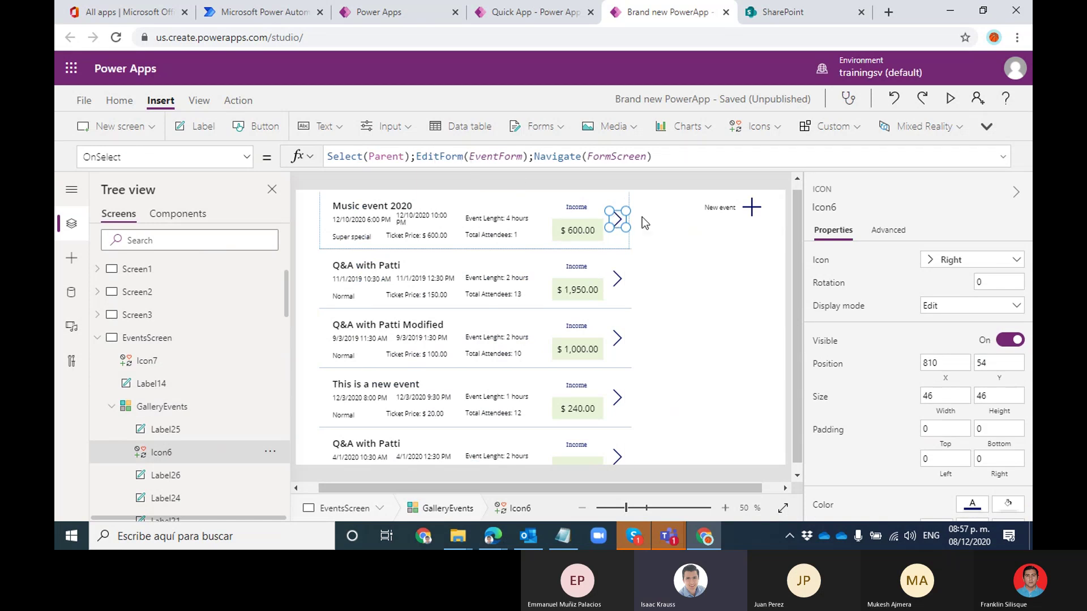
pyautogui.click(432, 157)
pyautogui.doubleClick(434, 157)
pyautogui.moveTo(440, 157); pyautogui.dragTo(417, 156)
pyautogui.write('View')
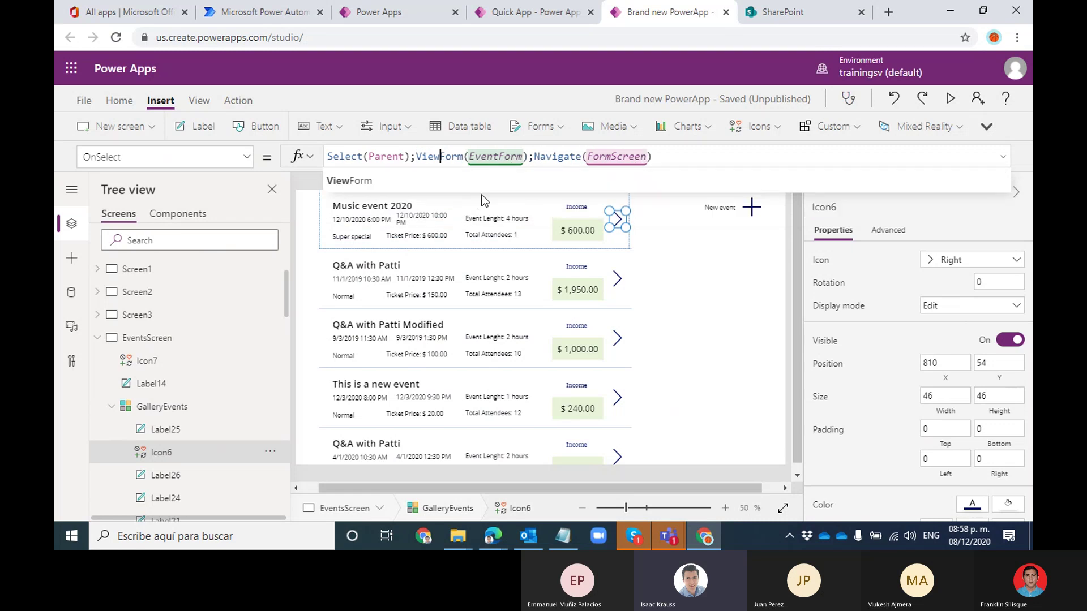
pyautogui.click(708, 253)
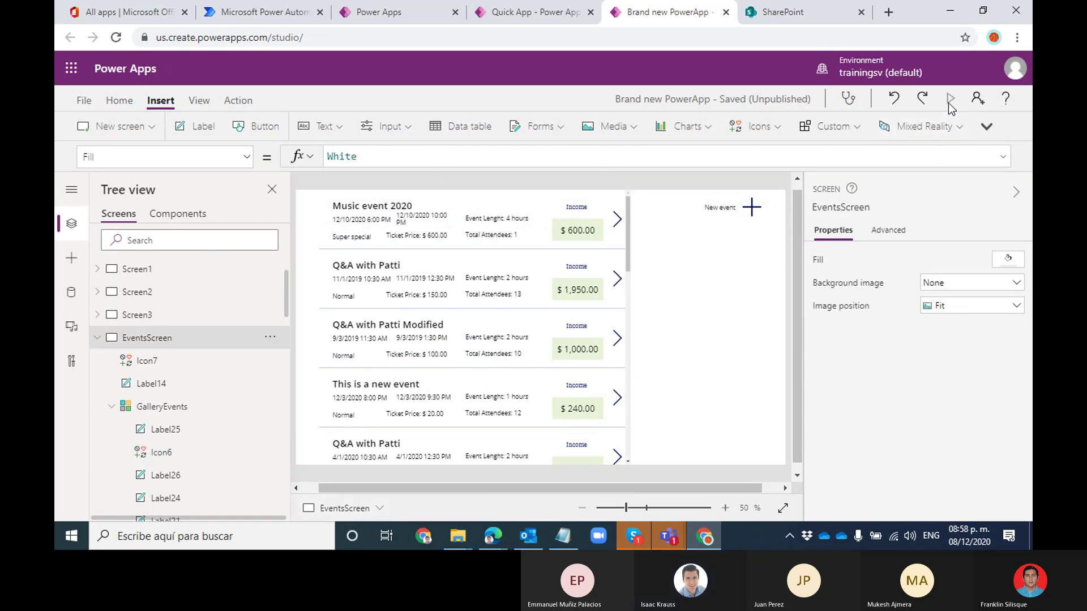
# Preview the app, open Music event 2020, and check whether its Description and End Time fields can be edited
pyautogui.click(950, 99)
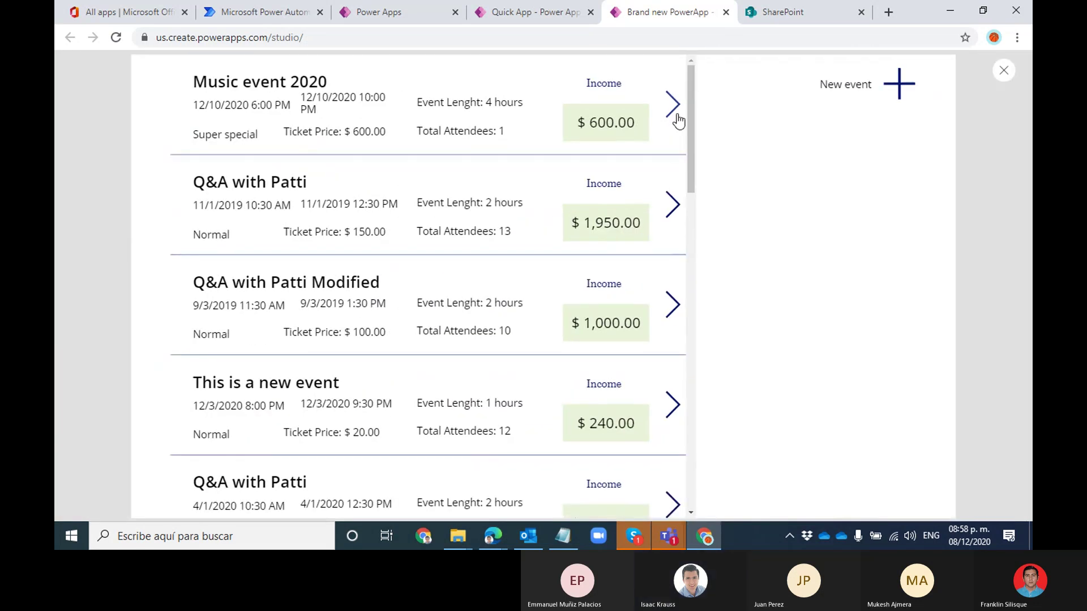
pyautogui.click(673, 105)
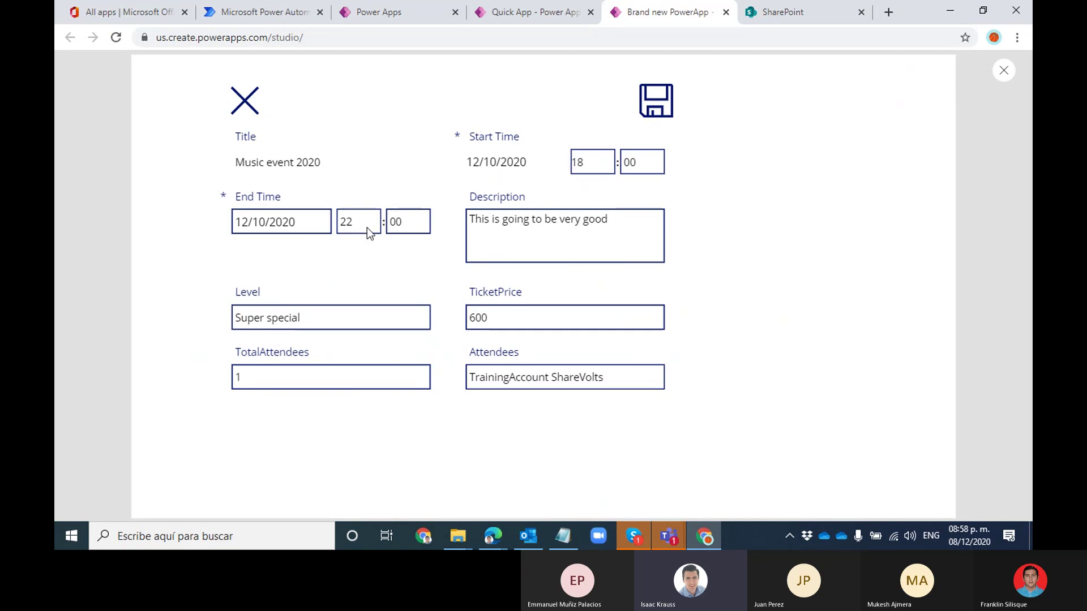
pyautogui.moveTo(503, 219); pyautogui.dragTo(558, 219)
pyautogui.click(572, 219)
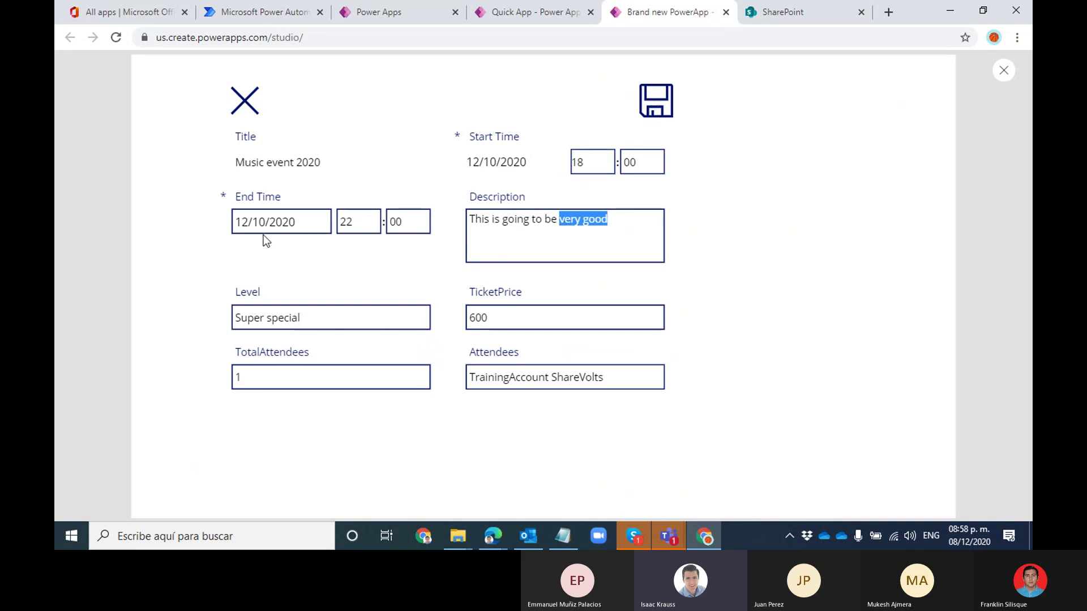
pyautogui.moveTo(282, 222); pyautogui.dragTo(318, 222)
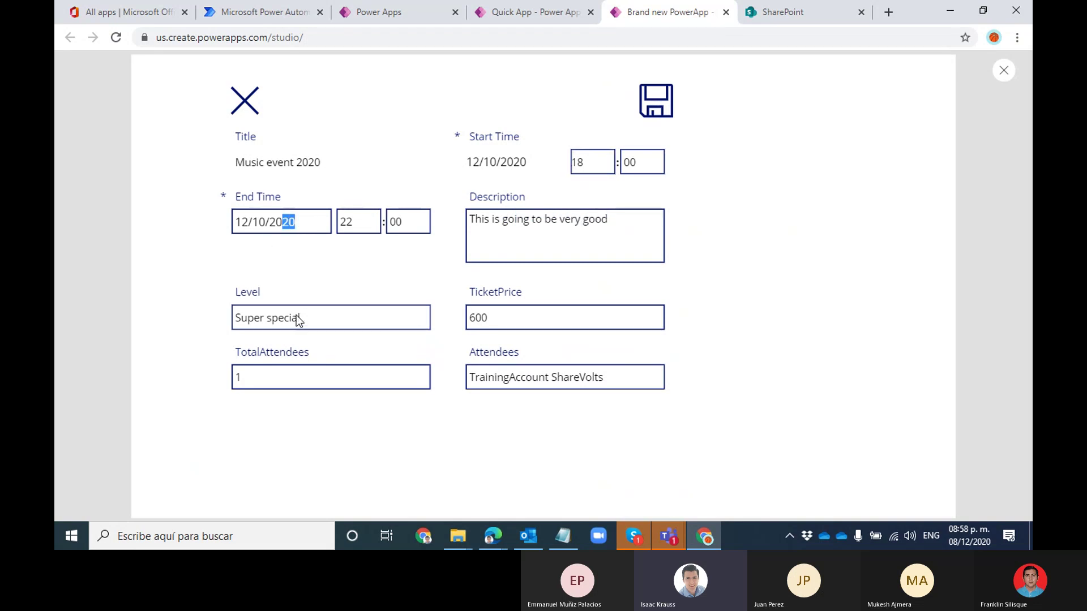
pyautogui.click(1002, 73)
pyautogui.click(663, 336)
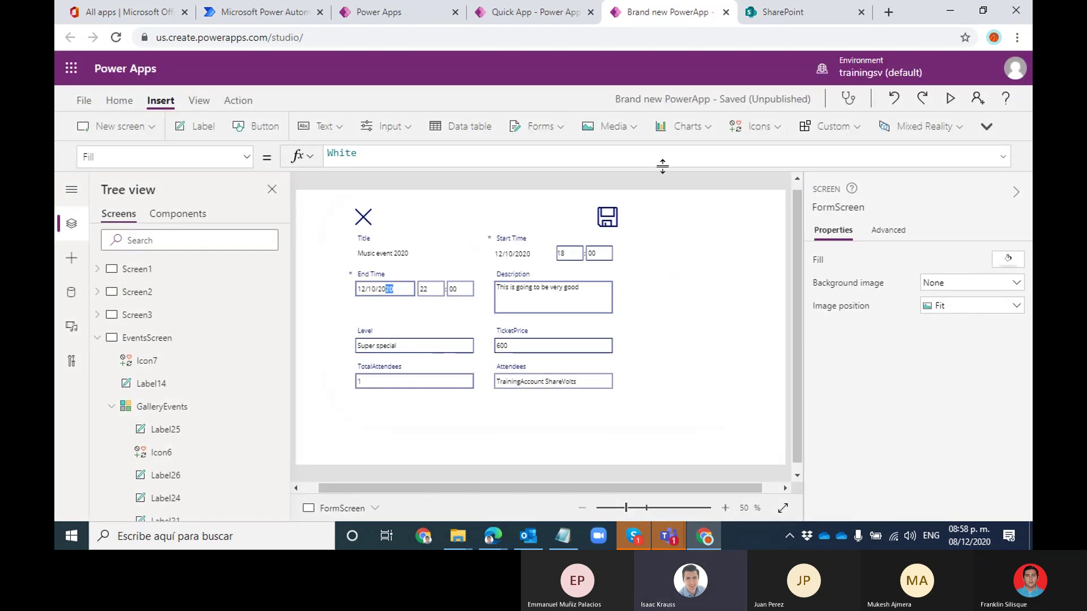
# Preview the app again, leave the event record, and open a blank new event form before returning to the editor
pyautogui.click(952, 101)
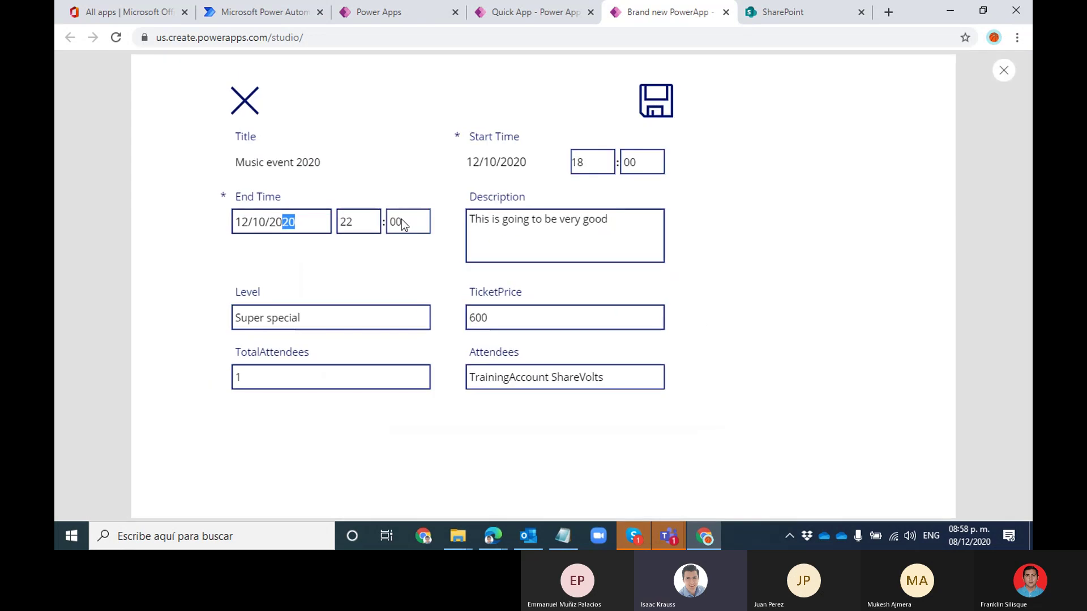
pyautogui.click(237, 105)
pyautogui.click(901, 89)
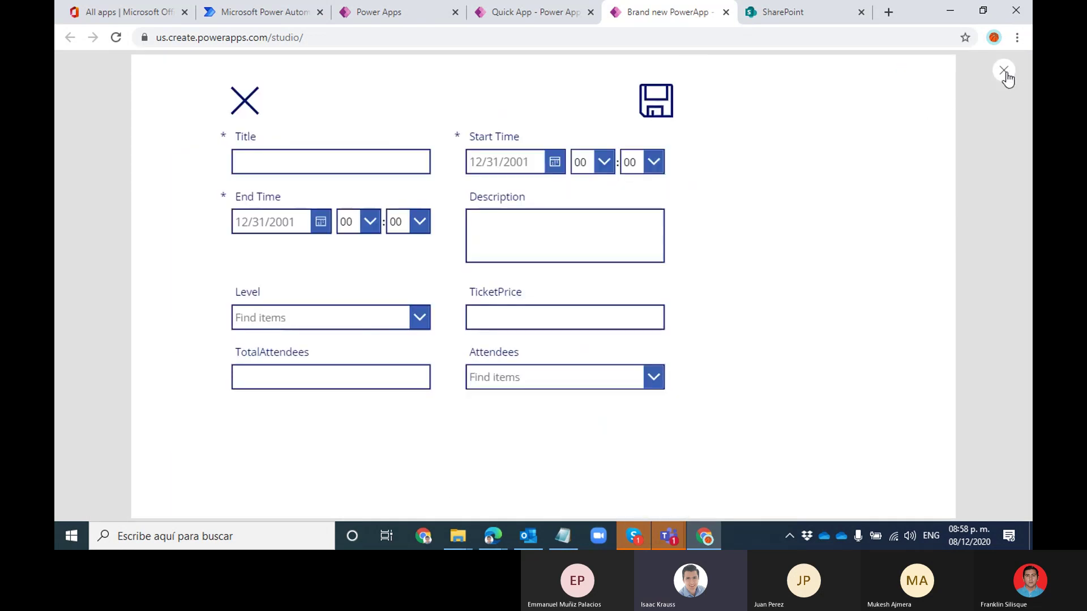
pyautogui.click(1004, 71)
pyautogui.click(656, 340)
# Widen the Title and Description cards of the event form to span both columns, and save the app
pyautogui.click(460, 262)
pyautogui.moveTo(515, 251); pyautogui.dragTo(609, 242)
pyautogui.click(453, 352)
pyautogui.moveTo(559, 333); pyautogui.dragTo(584, 335)
pyautogui.click(678, 351)
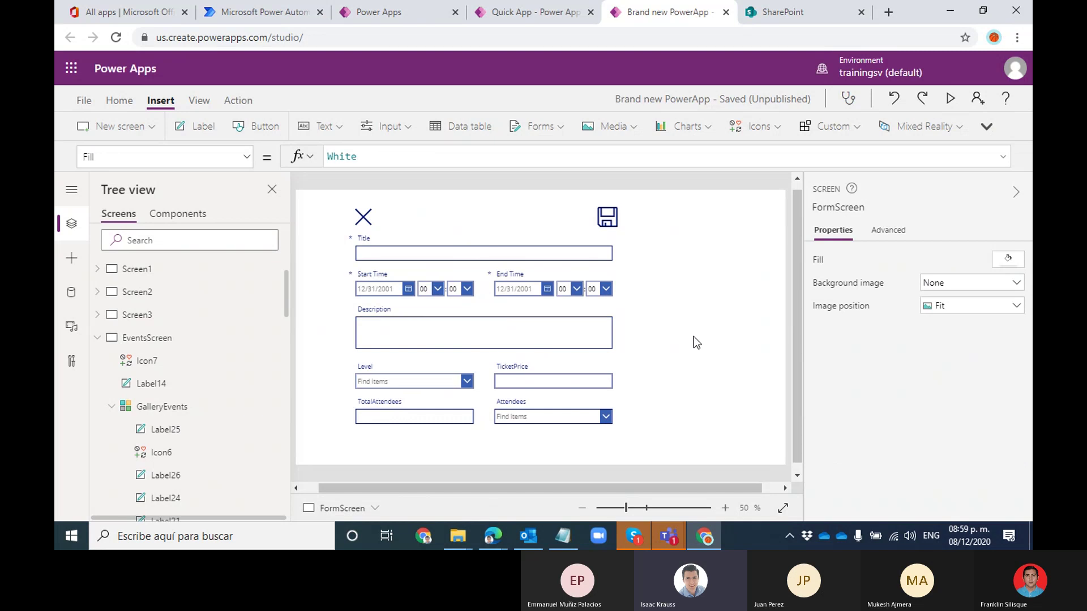
pyautogui.hotkey('ctrl', 's')
# Preview the rearranged form blank and with the Music event 2020 record open, and return to the editor
pyautogui.click(955, 99)
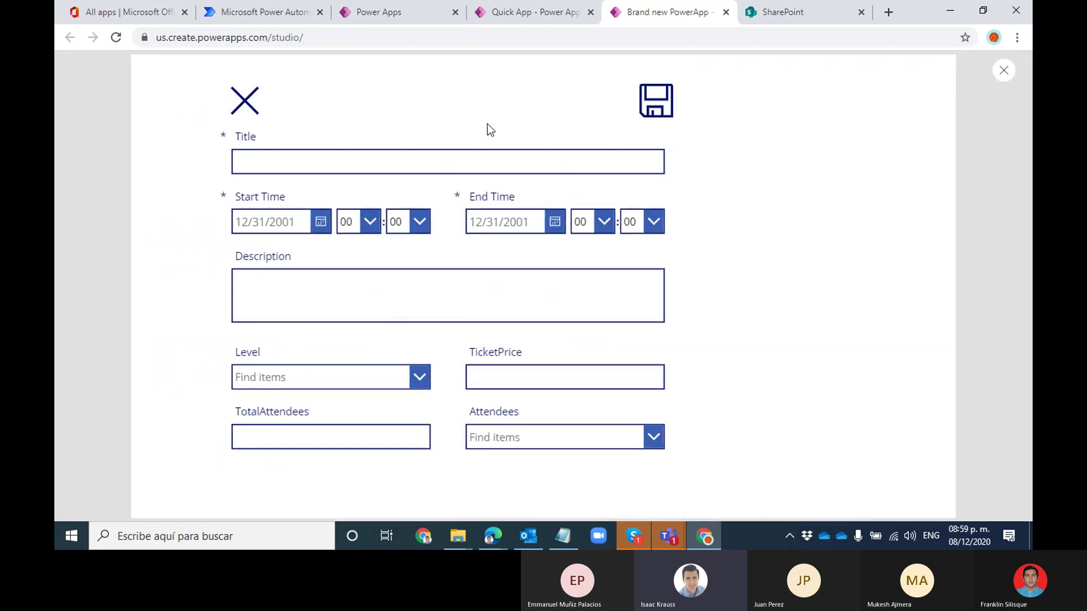
pyautogui.click(253, 101)
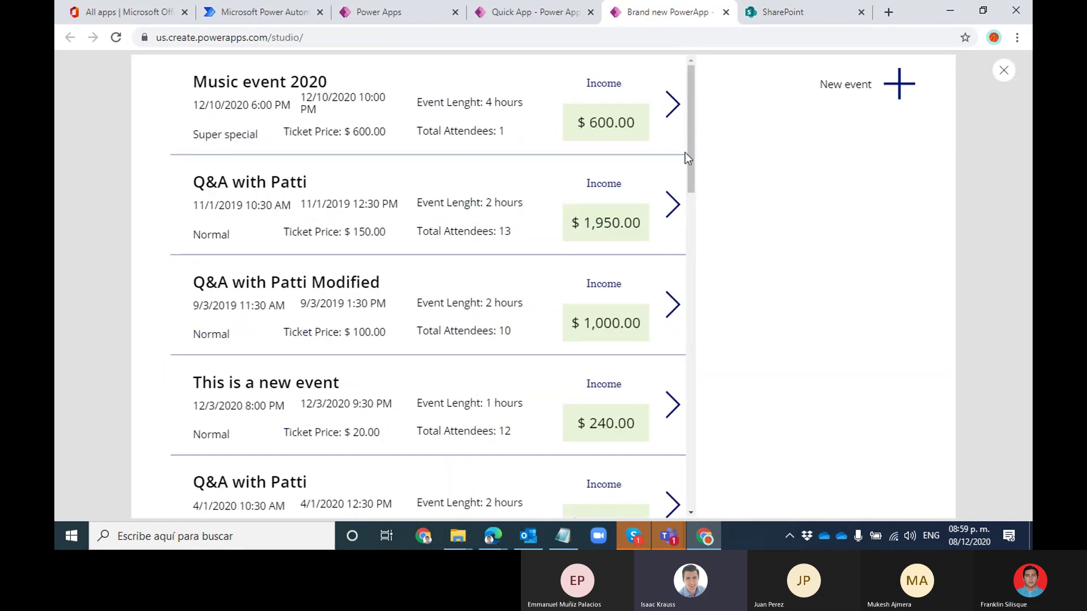
pyautogui.click(673, 105)
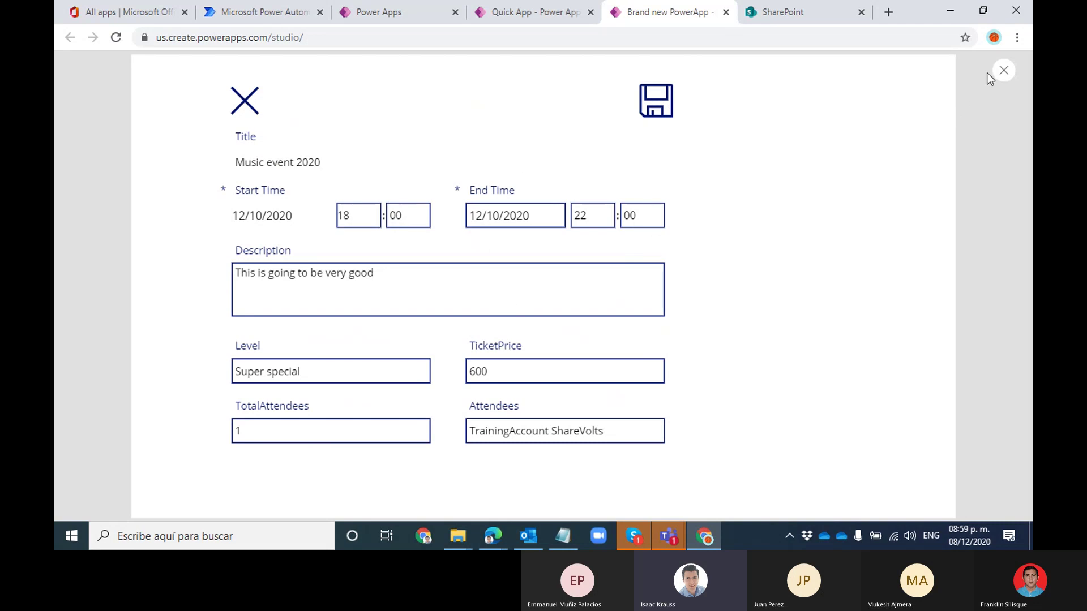
pyautogui.click(1004, 71)
pyautogui.click(680, 334)
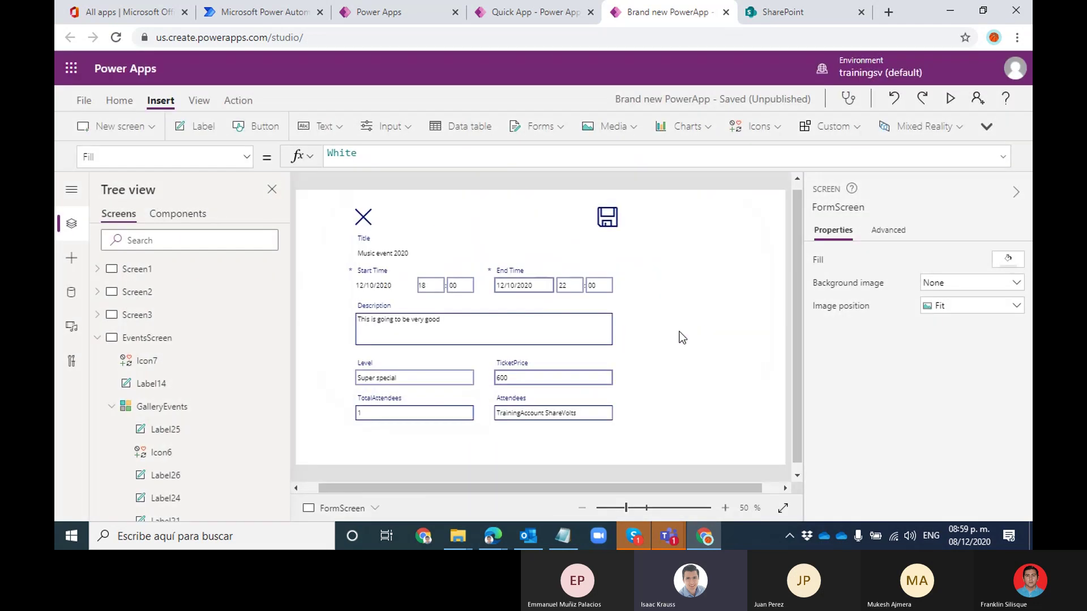
# Set the Visible property of the form screen's save icon to If(EventForm.Mode = FormMode.View, false, true)
pyautogui.click(609, 221)
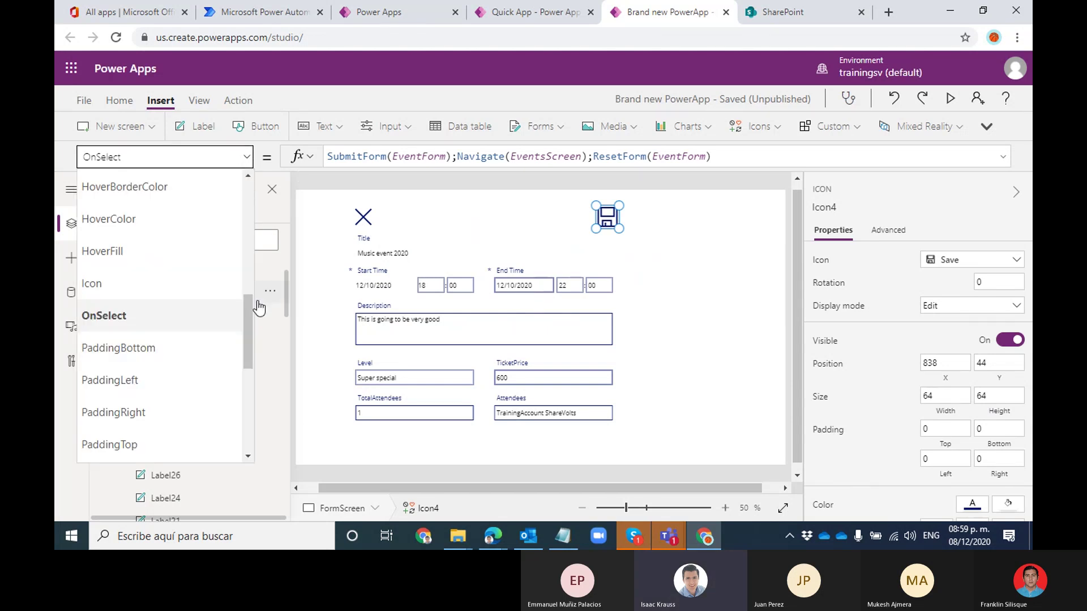
pyautogui.moveTo(250, 310); pyautogui.dragTo(246, 391)
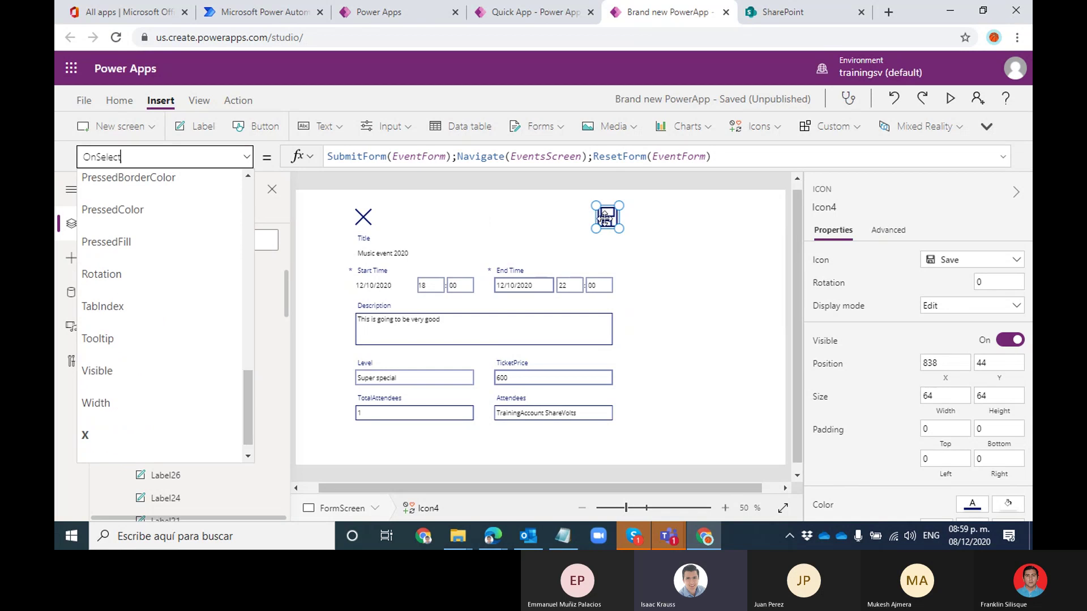
pyautogui.click(99, 372)
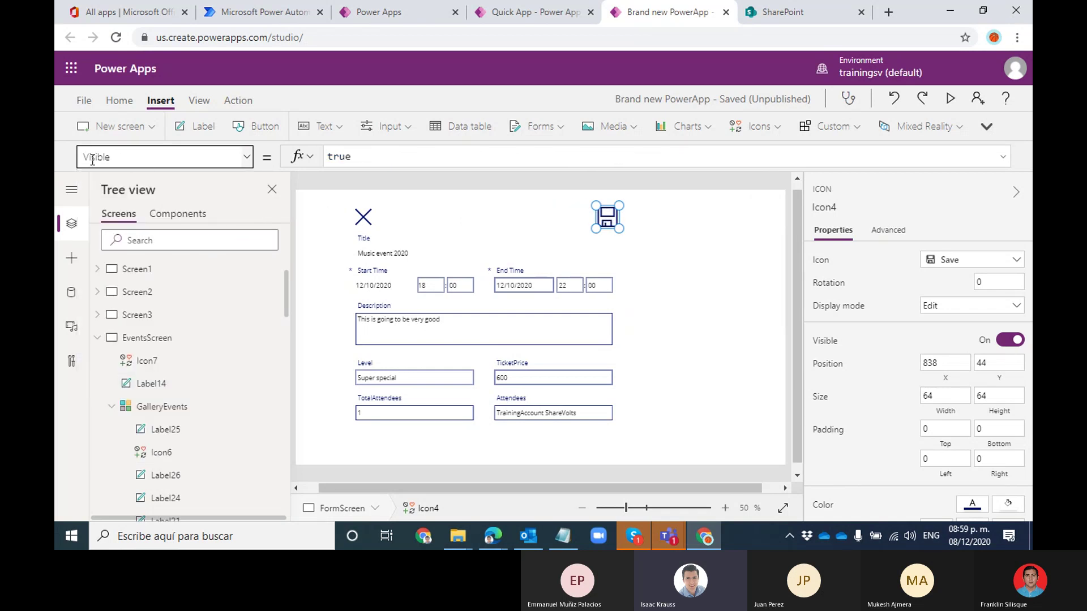
pyautogui.moveTo(362, 157); pyautogui.dragTo(324, 158)
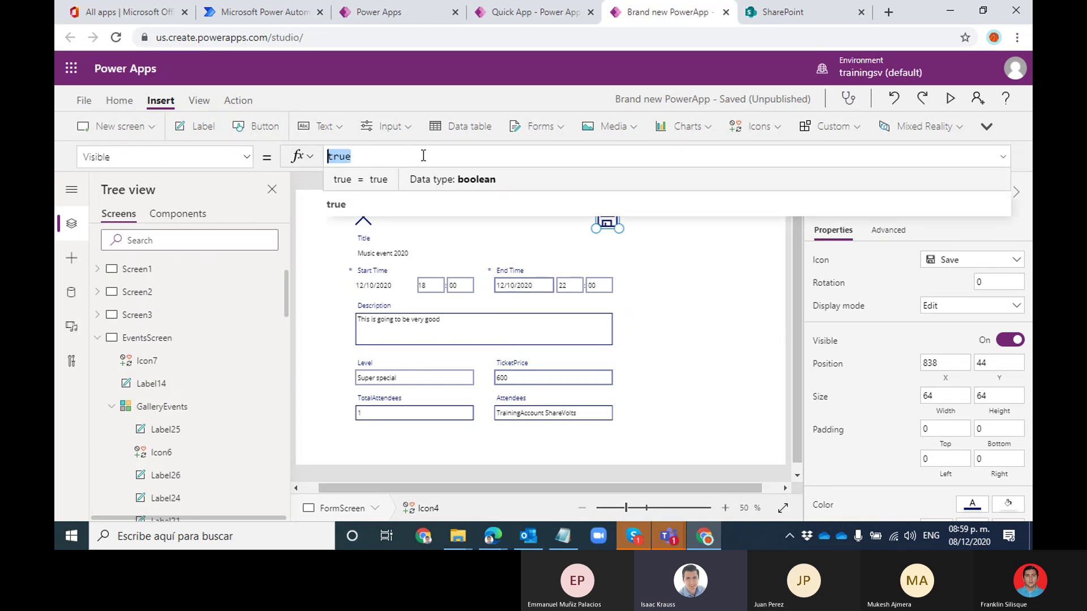
pyautogui.write('If(')
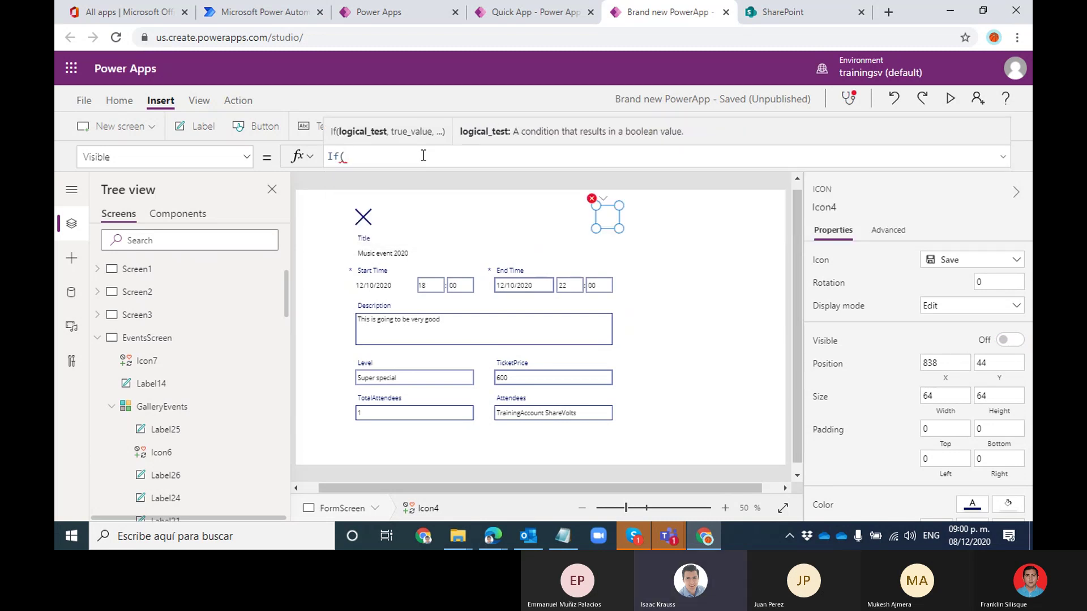
pyautogui.write('Ev')
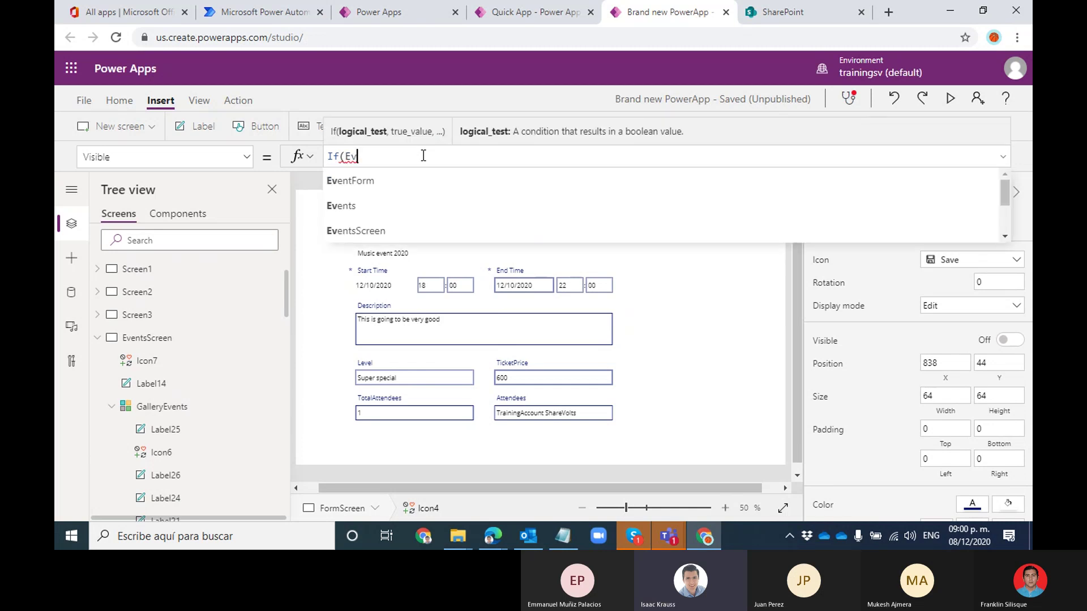
pyautogui.press('Tab')
pyautogui.write('.')
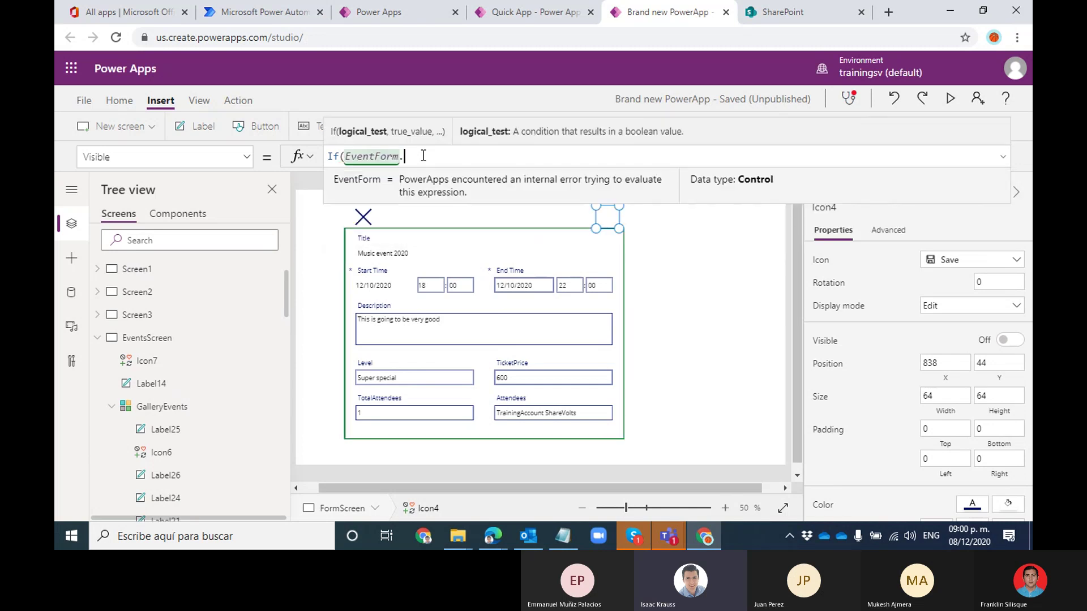
pyautogui.write('Mo')
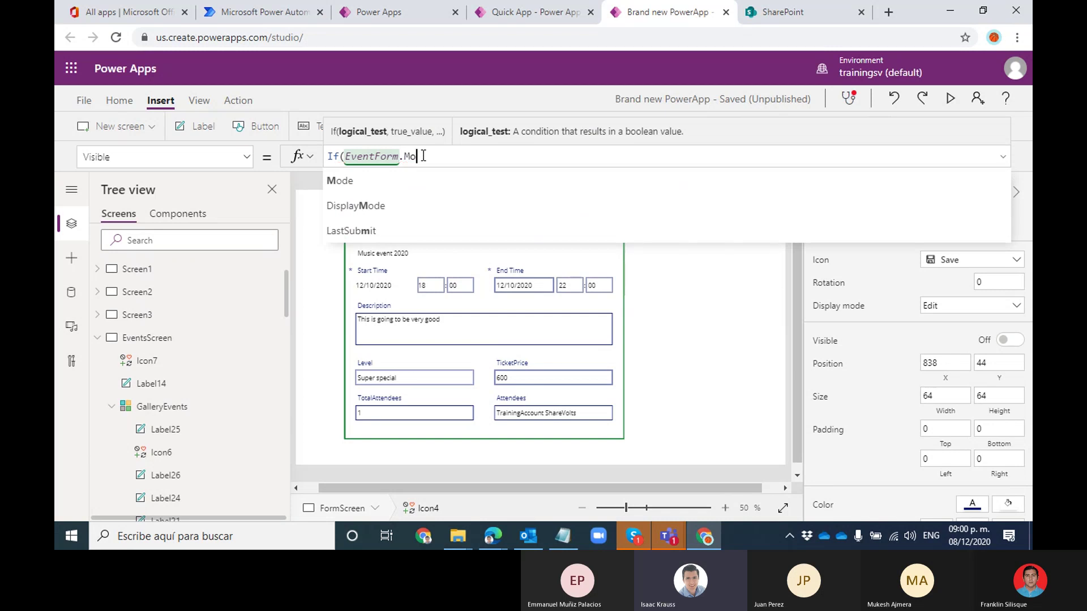
pyautogui.write('de =Fo')
pyautogui.press('BackSpace')
pyautogui.press('BackSpace')
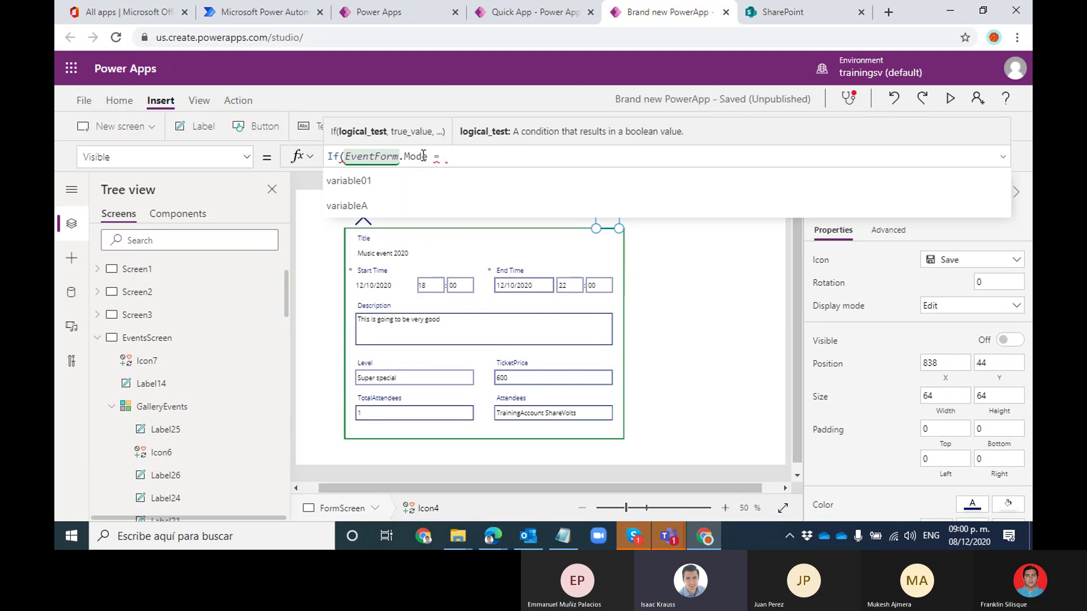
pyautogui.write('FormMode.')
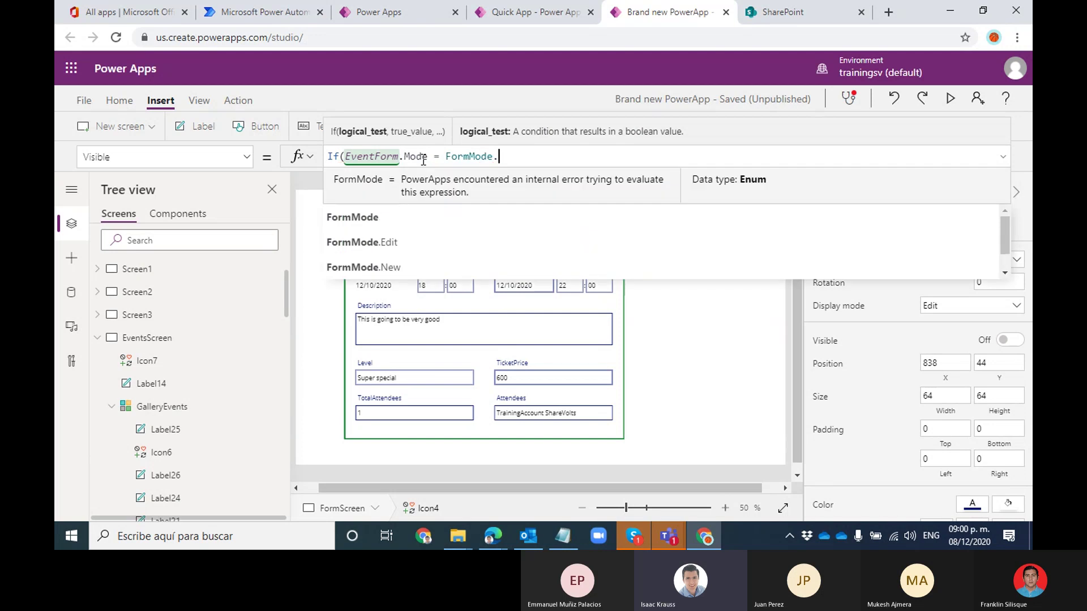
pyautogui.write('View')
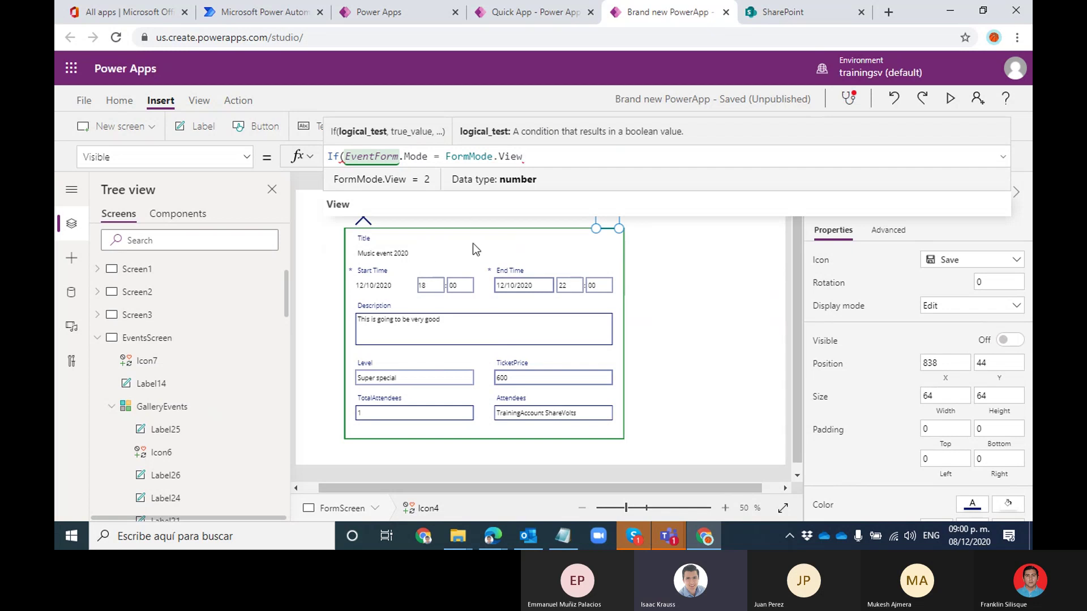
pyautogui.write(',')
pyautogui.write(',')
pyautogui.write(' false')
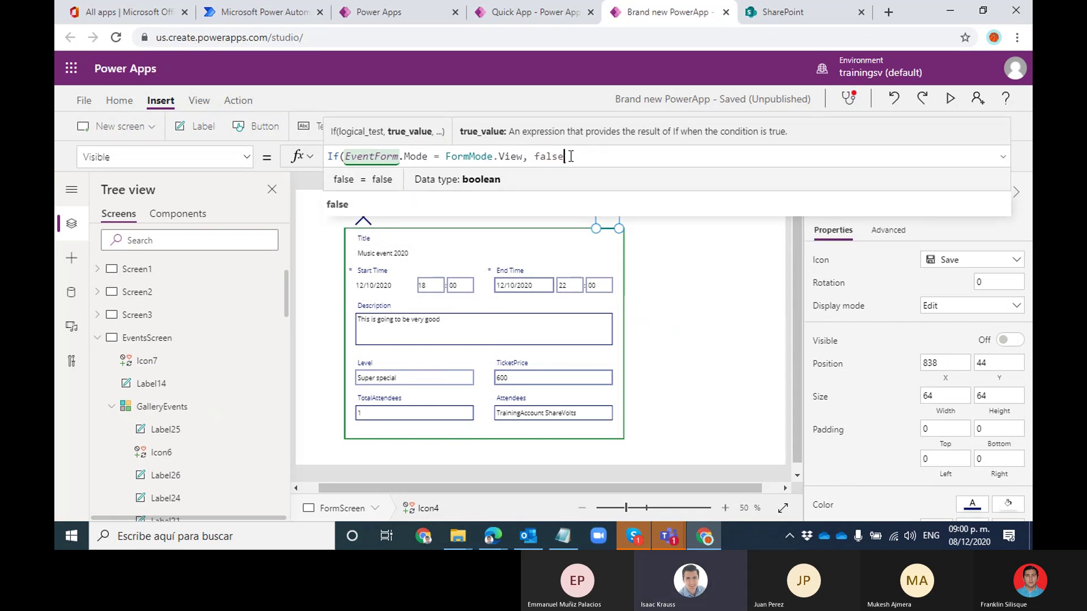
pyautogui.write(', true')
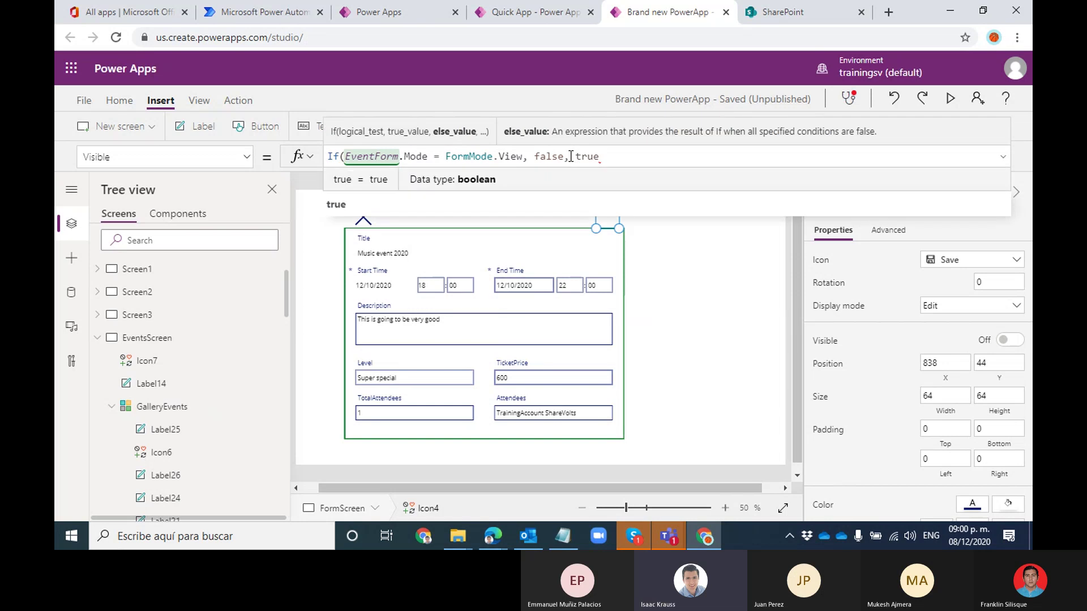
pyautogui.write(')')
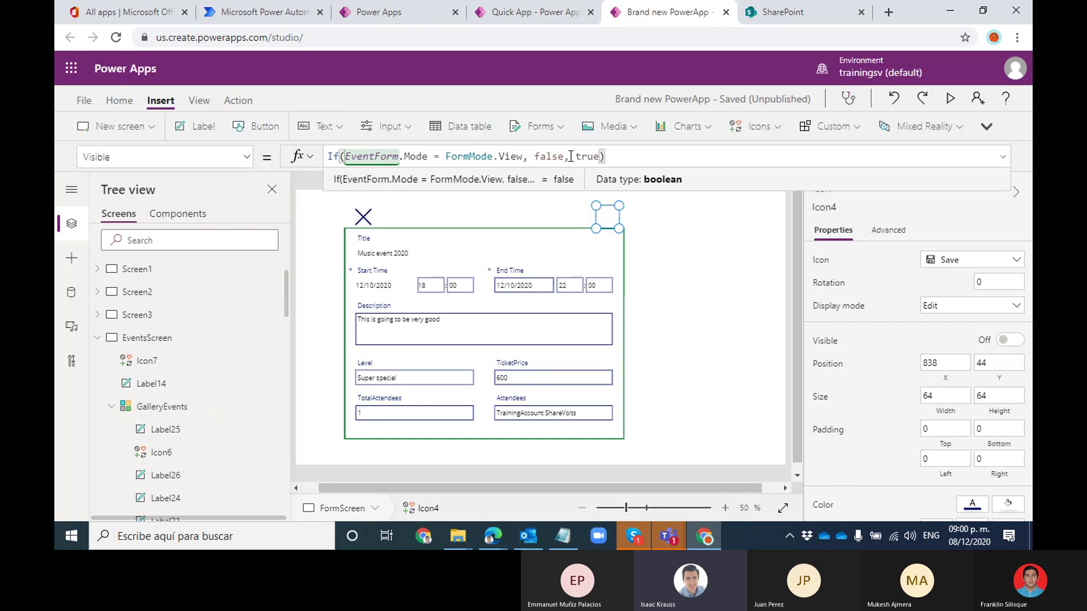
# Collapse the EventsScreen branch in the tree view and select the save icon Icon4 under FormScreen
pyautogui.click(634, 243)
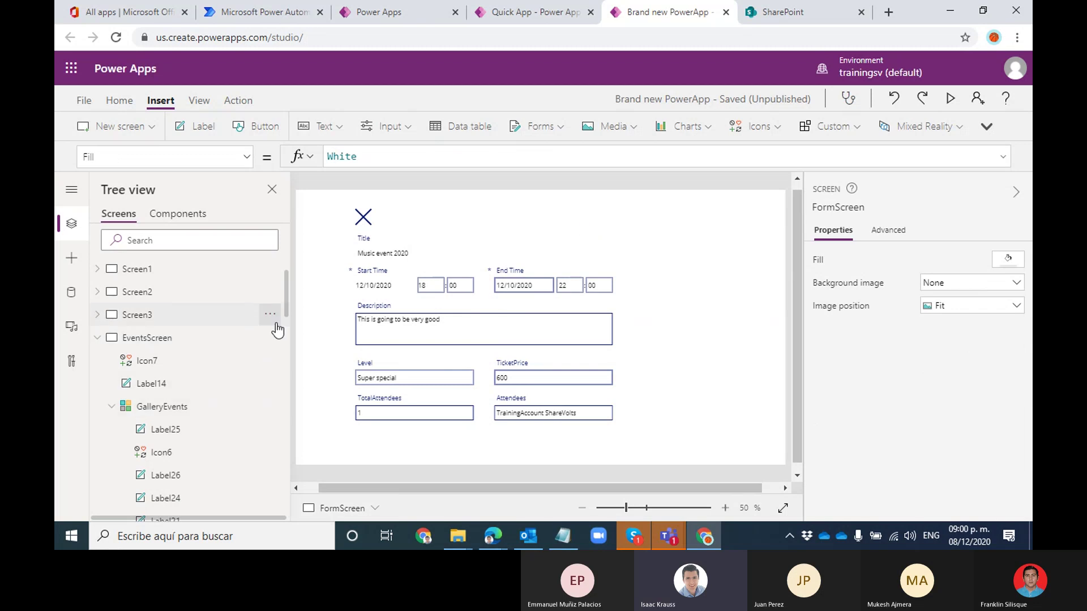
pyautogui.moveTo(284, 305); pyautogui.dragTo(287, 339)
pyautogui.scroll(1, 286, 333)
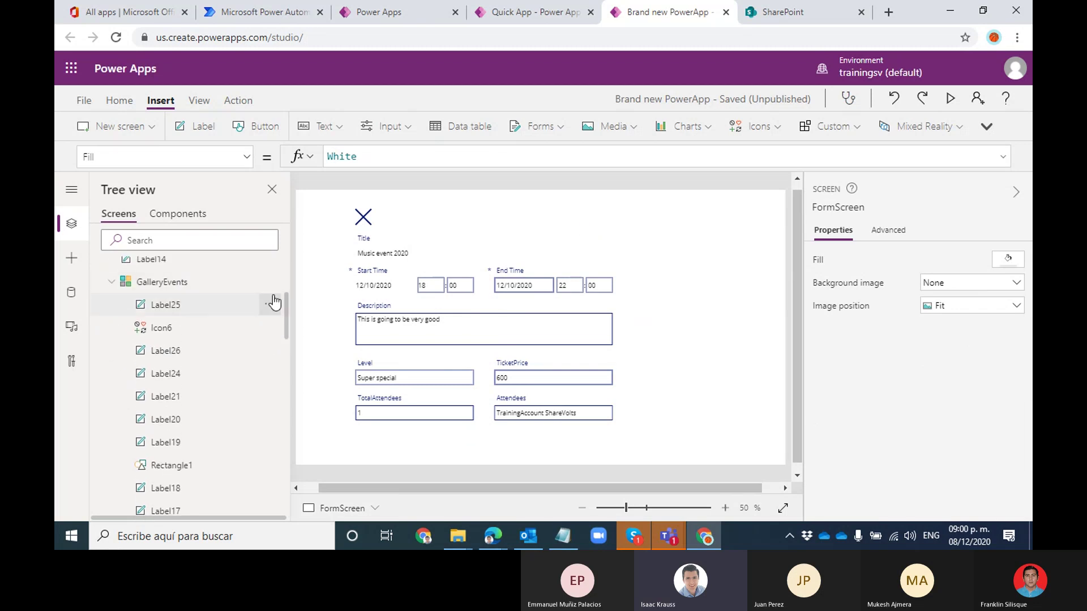
pyautogui.scroll(1, 288, 305)
pyautogui.scroll(2, 288, 305)
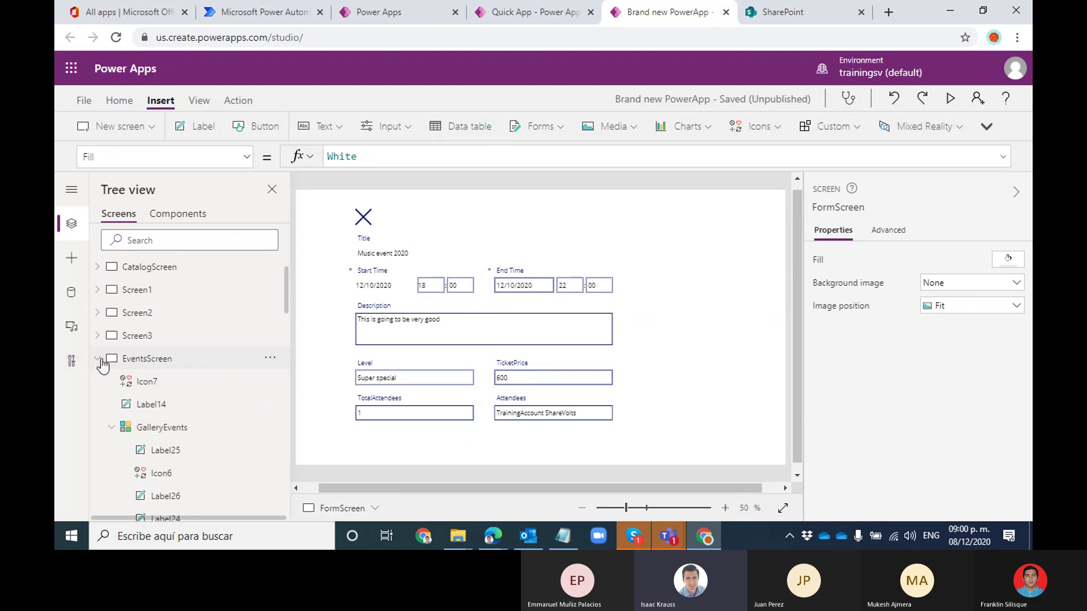
pyautogui.click(96, 358)
pyautogui.click(158, 450)
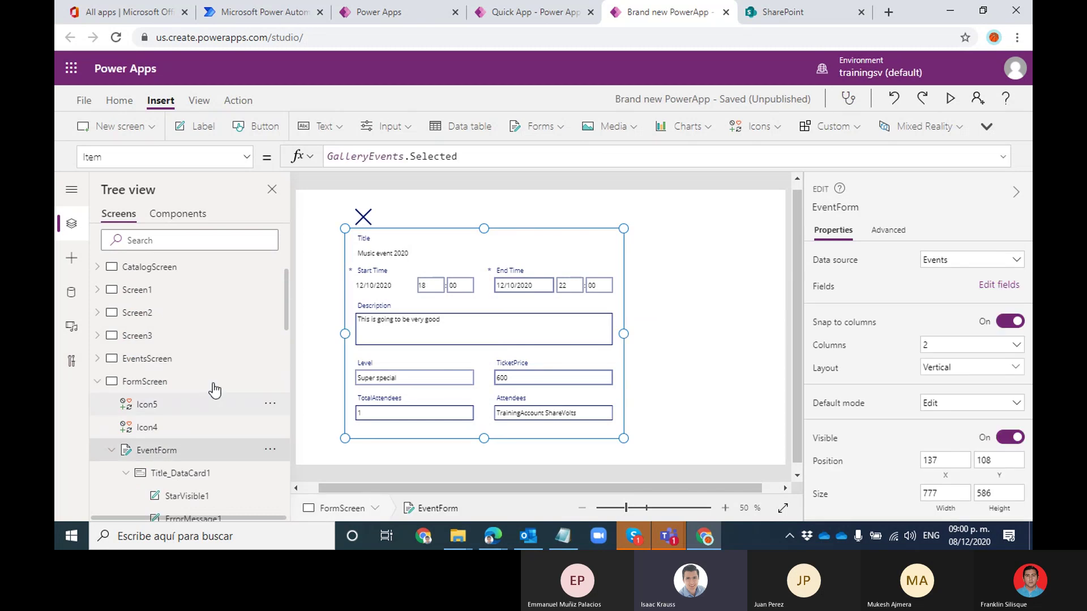
pyautogui.click(163, 412)
pyautogui.click(163, 429)
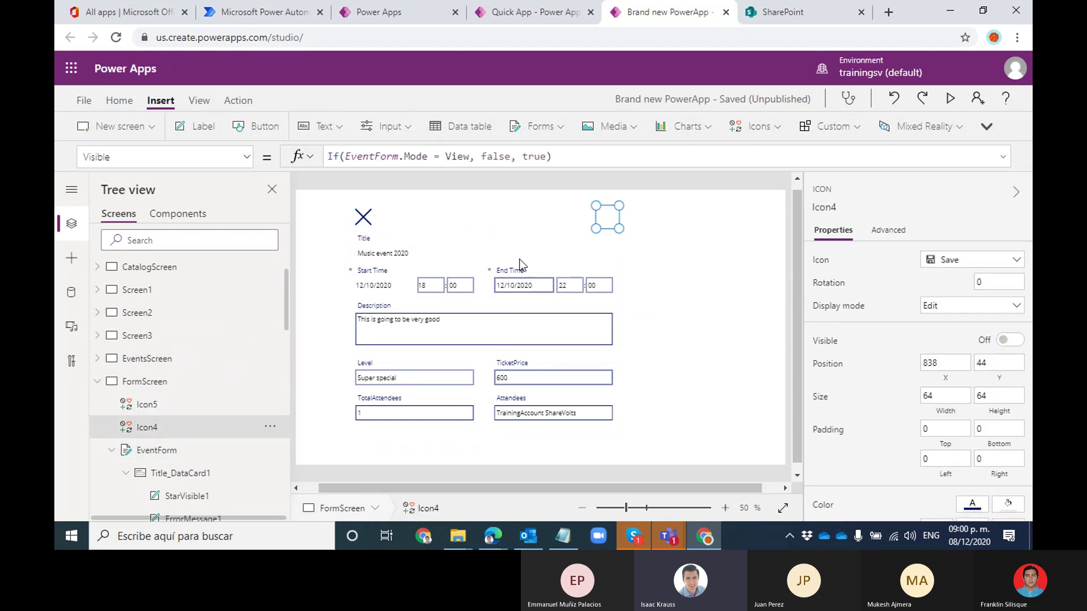
# Examine the save icon's Visible formula, including the EventForm.Mode condition, the FormMode options, and the false and true results
pyautogui.click(571, 156)
pyautogui.hotkey('ctrl', 'a')
pyautogui.write('If(EventForm.Mode = FormMode.View, false, true)')
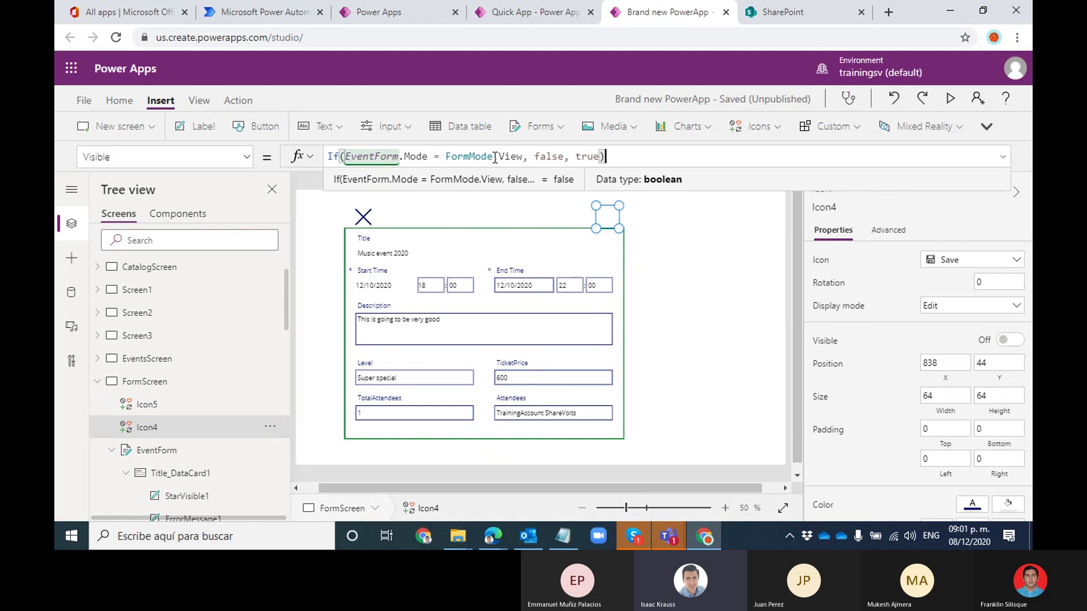
pyautogui.moveTo(399, 157); pyautogui.dragTo(347, 156)
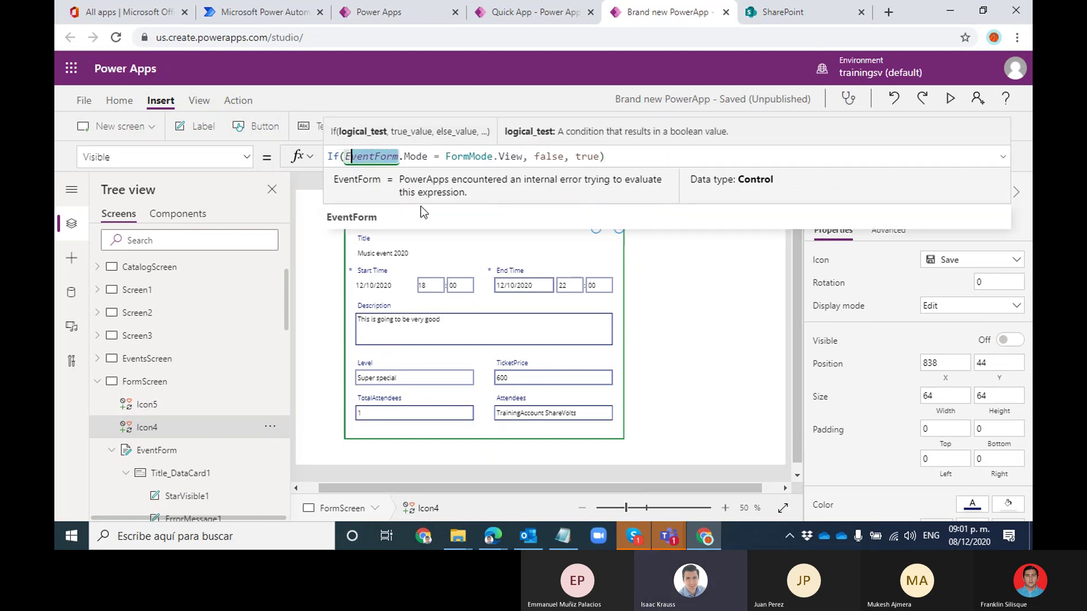
pyautogui.moveTo(404, 156); pyautogui.dragTo(491, 156)
pyautogui.click(446, 157)
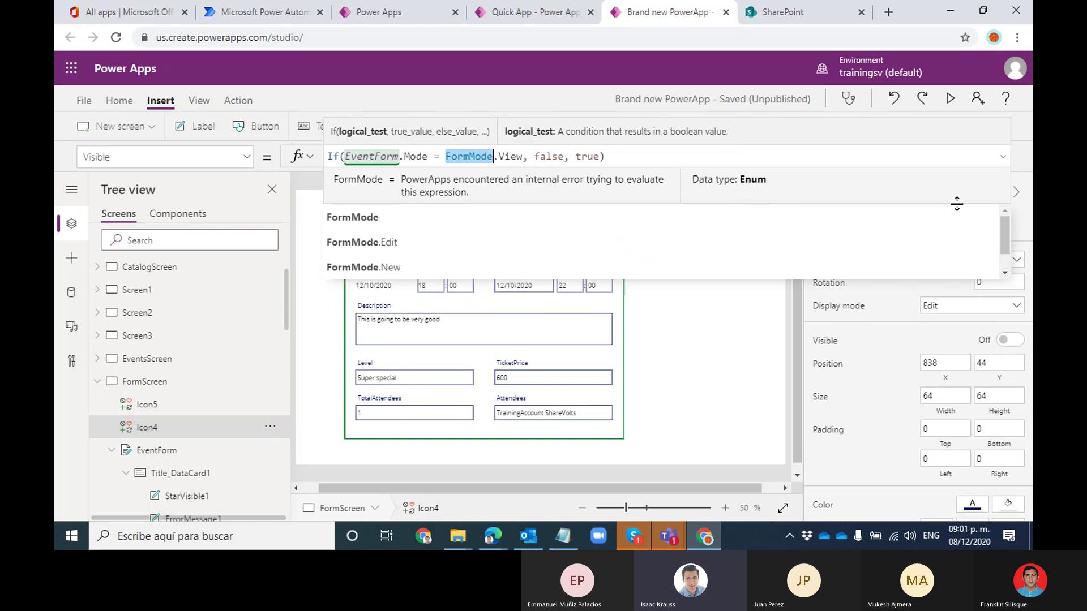
pyautogui.moveTo(1002, 236); pyautogui.dragTo(1006, 254)
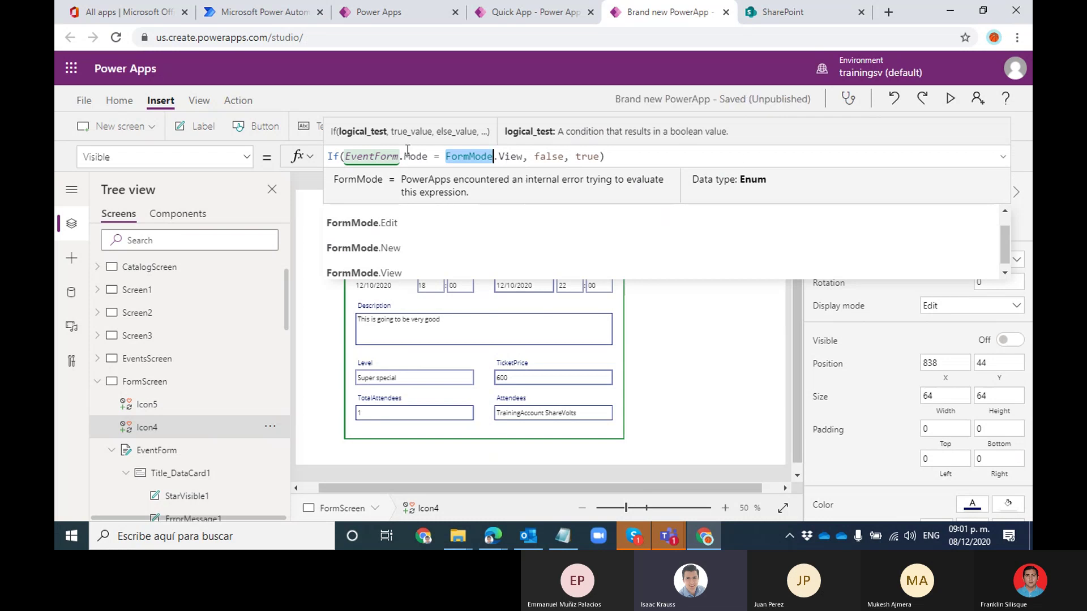
pyautogui.click(551, 156)
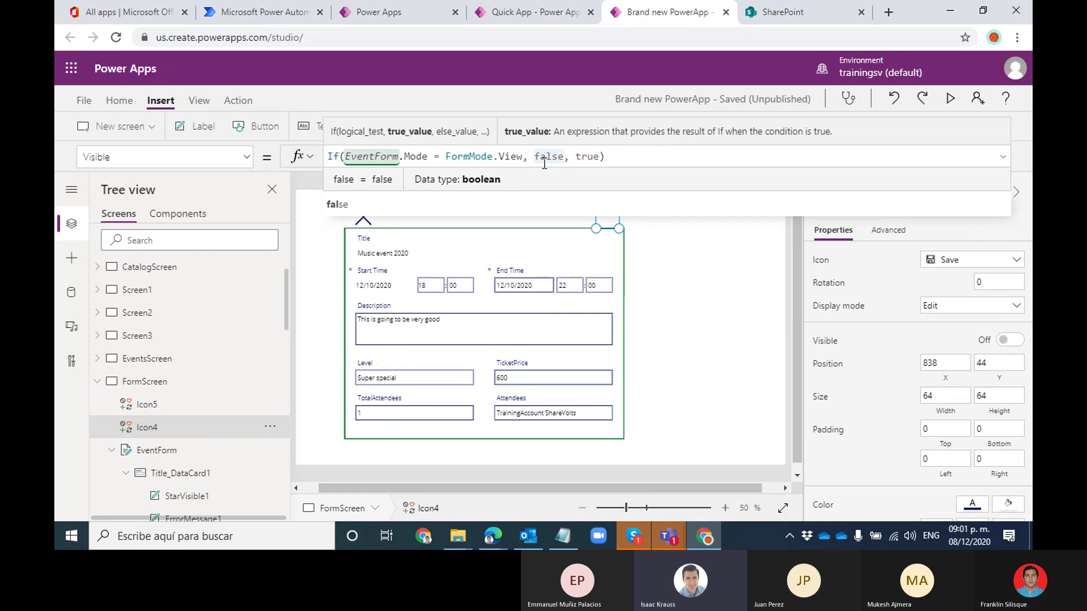
pyautogui.moveTo(521, 157); pyautogui.dragTo(346, 156)
pyautogui.doubleClick(541, 156)
pyautogui.moveTo(522, 157); pyautogui.dragTo(346, 157)
pyautogui.doubleClick(581, 157)
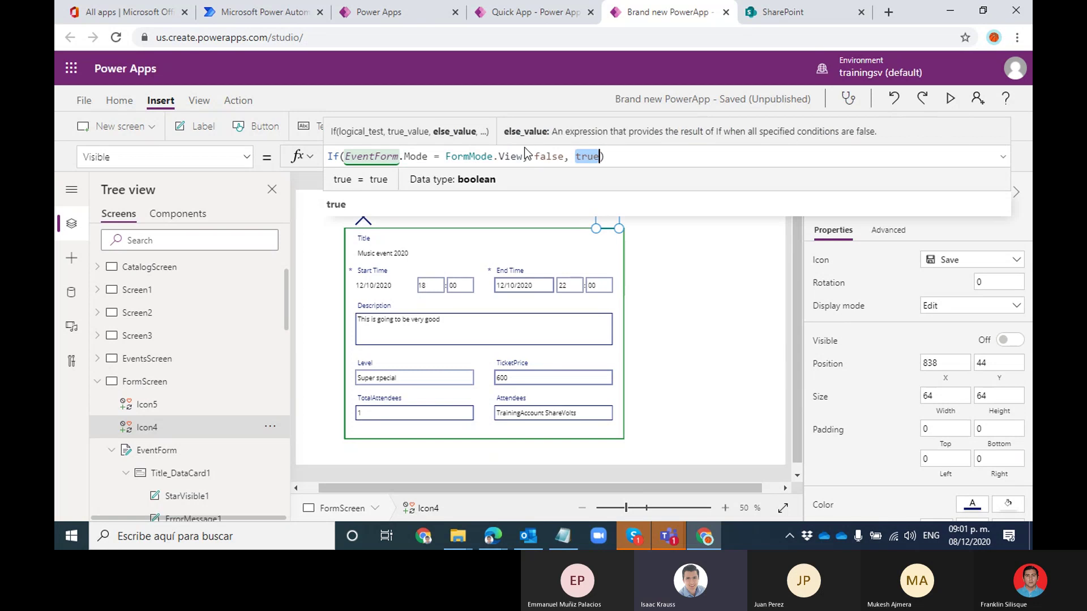
pyautogui.click(547, 157)
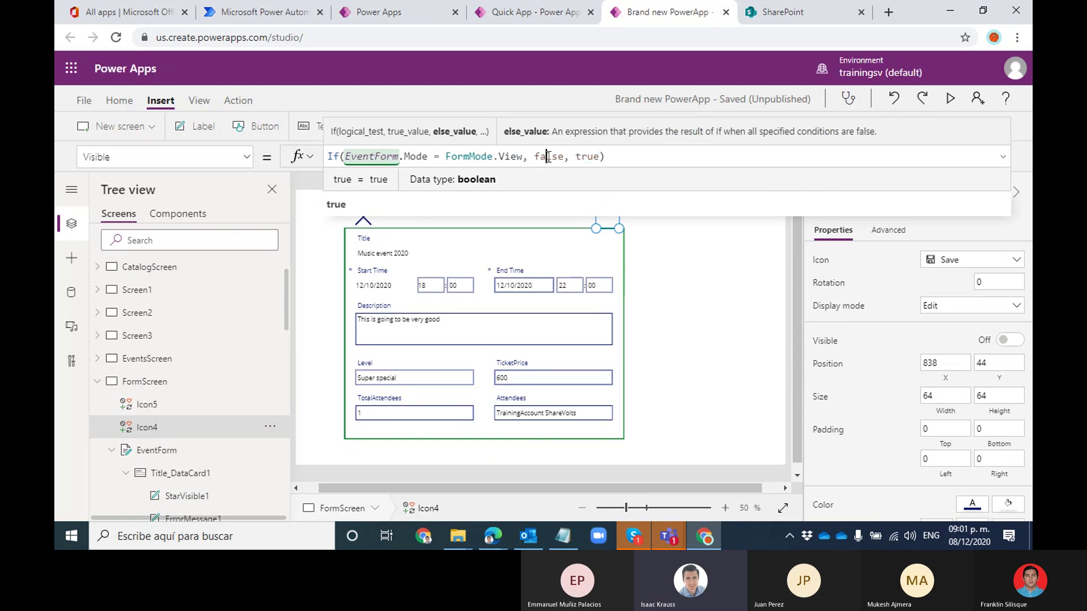
pyautogui.click(600, 155)
pyautogui.click(1025, 153)
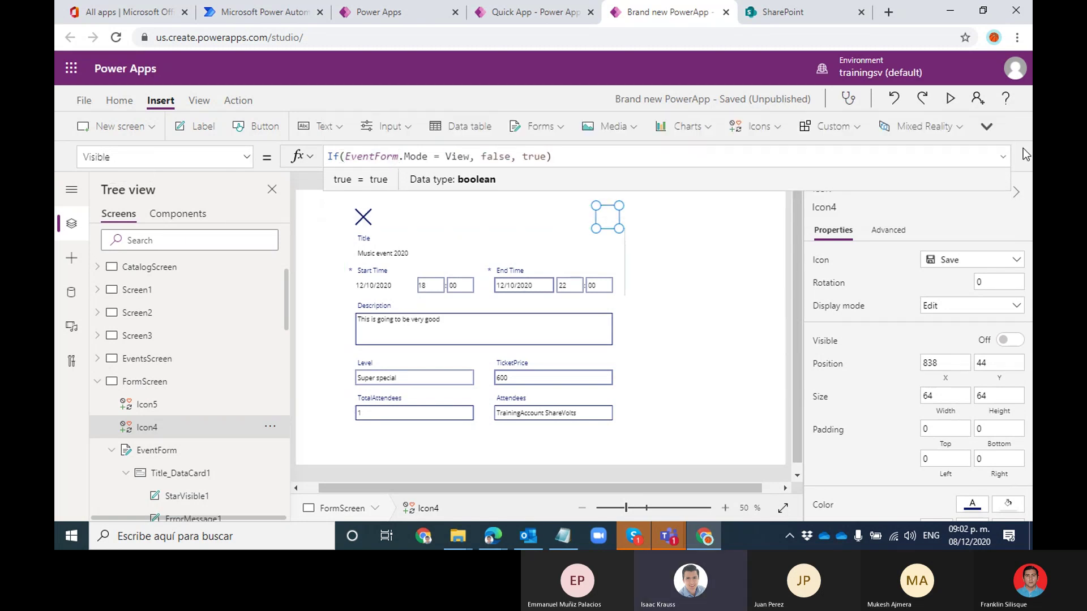
pyautogui.click(758, 206)
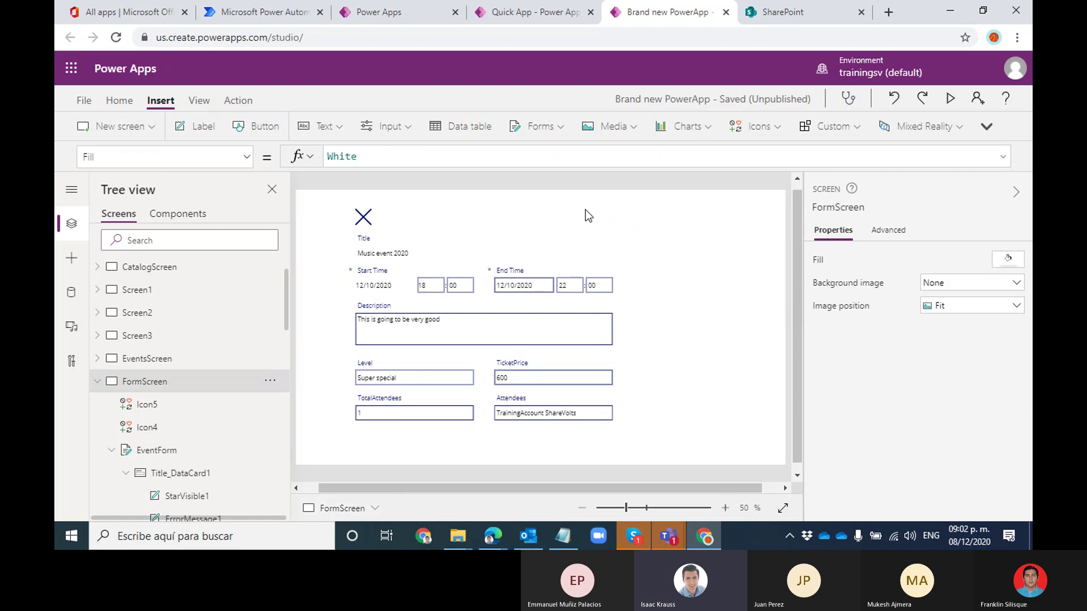
# Insert an Edit icon on FormScreen and place it over the hidden save icon's spot at X 838, Y 44
pyautogui.click(758, 125)
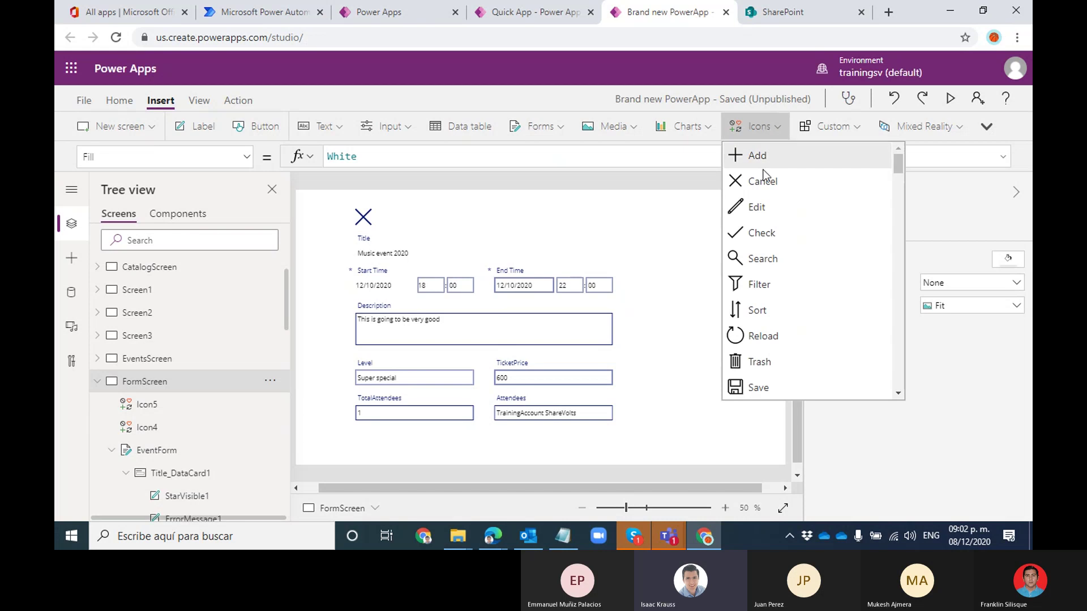
pyautogui.click(756, 206)
pyautogui.moveTo(324, 214)
pyautogui.mouseDown()
pyautogui.moveTo(405, 226)
pyautogui.moveTo(610, 220)
pyautogui.mouseUp()
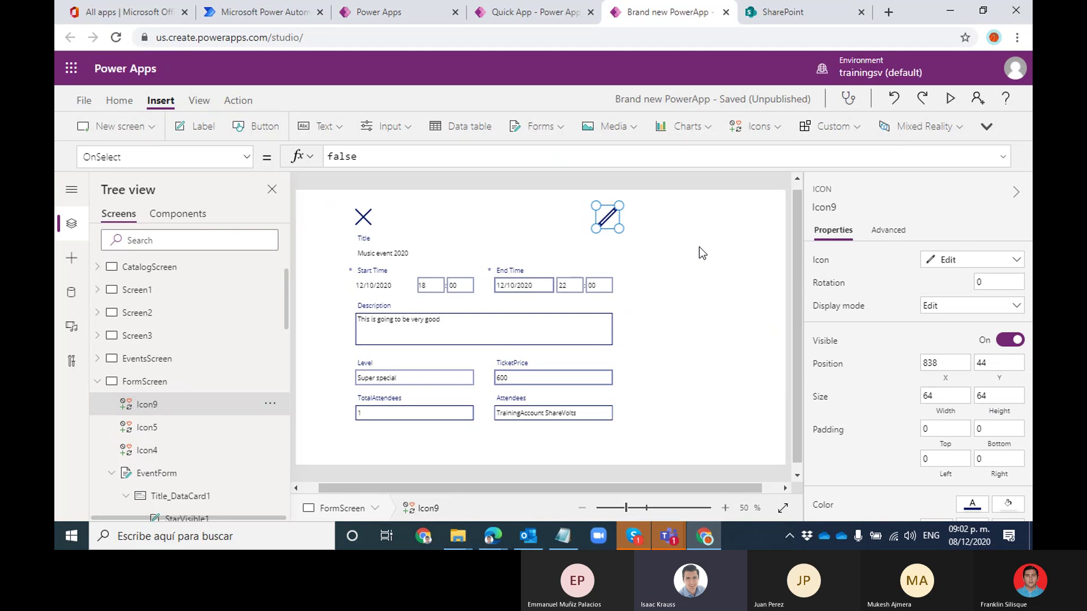
# Set the OnSelect property of the new edit icon to EditForm(EventForm)
pyautogui.doubleClick(364, 156)
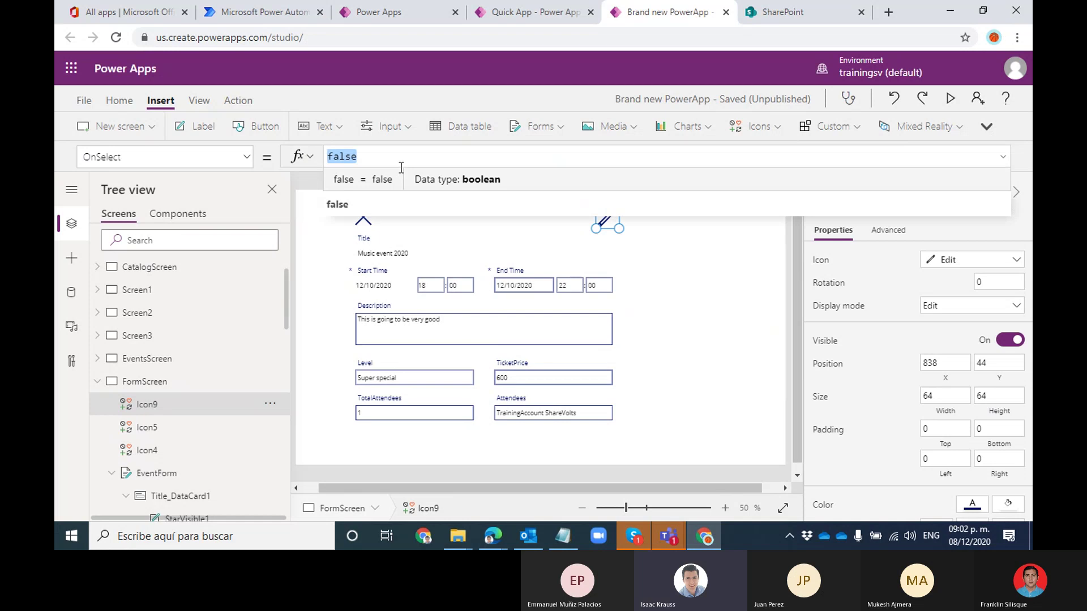
pyautogui.write('Edit')
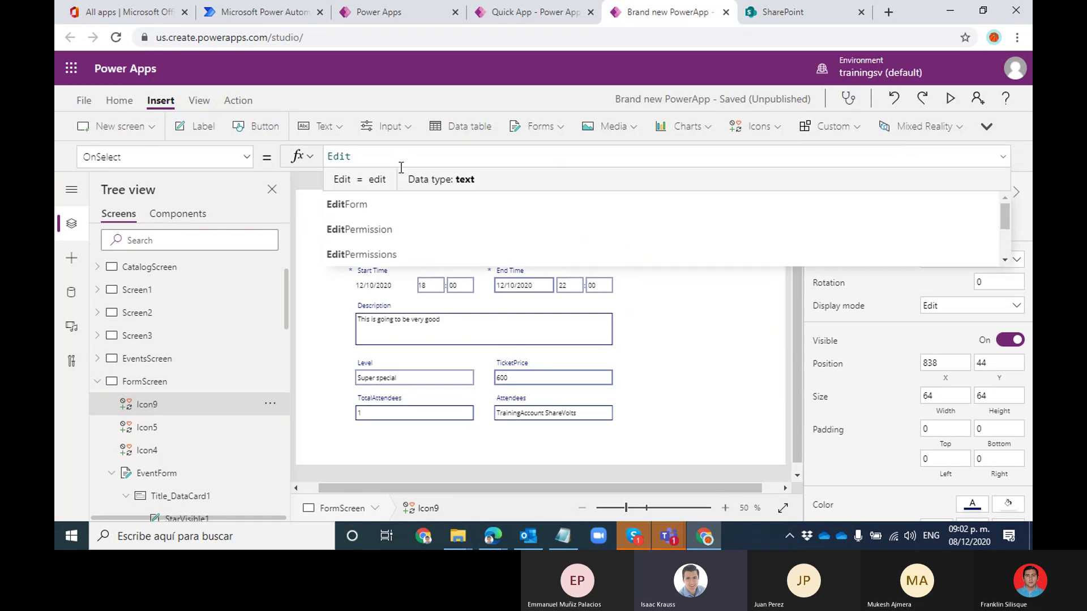
pyautogui.click(378, 209)
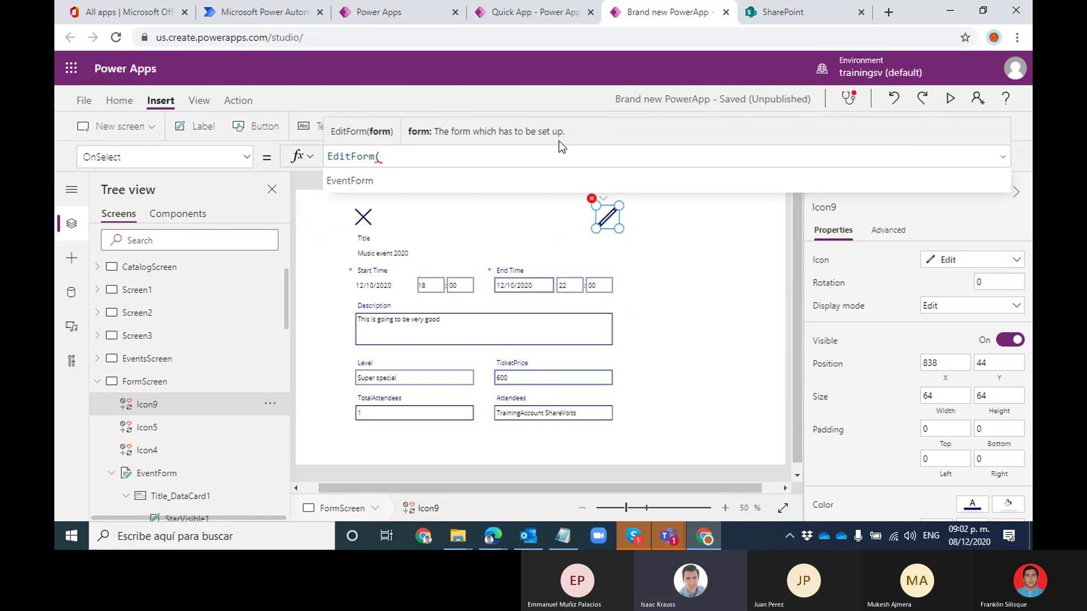
pyautogui.click(464, 176)
pyautogui.write(')')
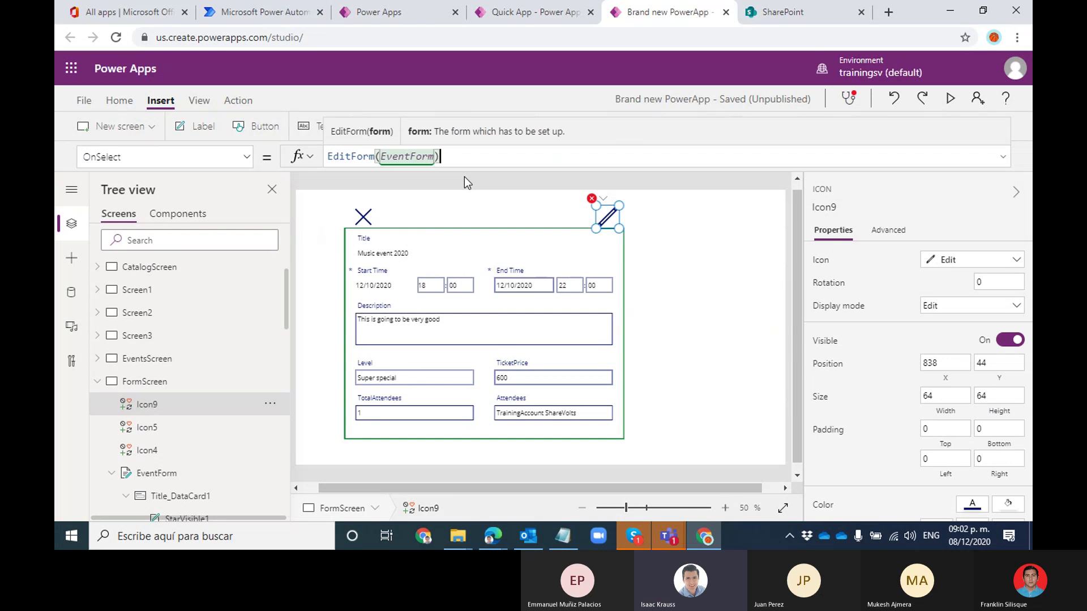
pyautogui.click(721, 253)
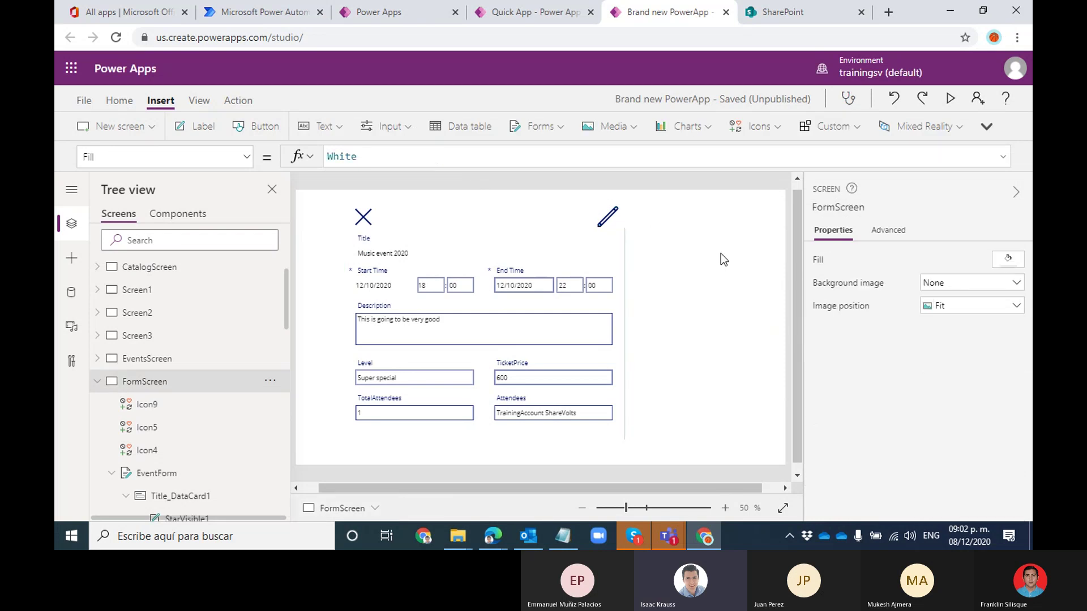
# Preview the app, use the edit icon on the Music event 2020 record, and return to the editor
pyautogui.click(949, 98)
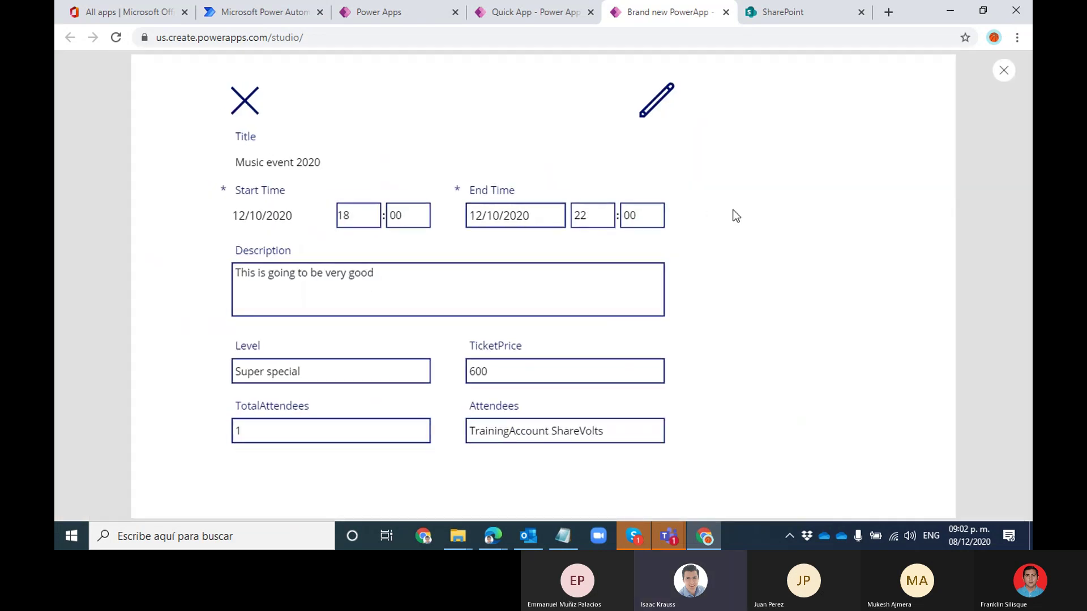
pyautogui.click(645, 113)
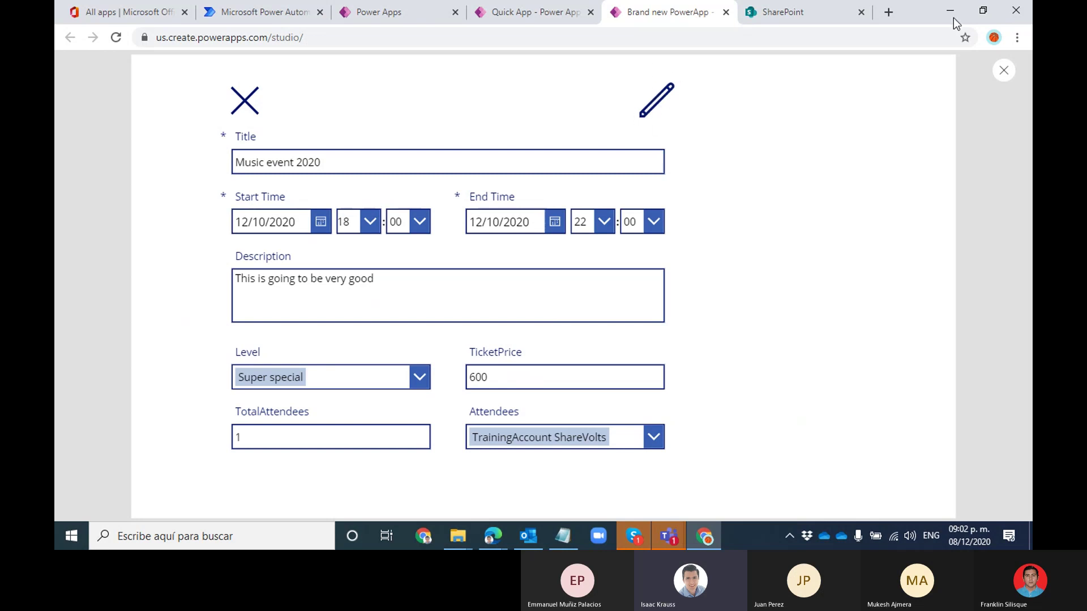
pyautogui.click(1004, 71)
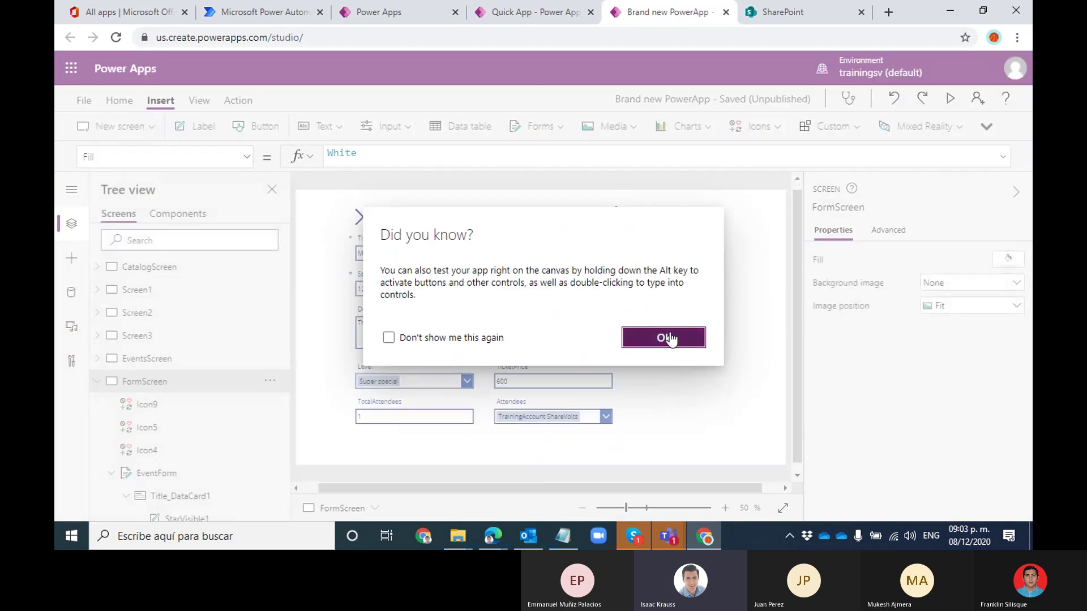
pyautogui.click(666, 337)
# Check which icons the FormScreen entries refer to, and rename the edit icon Icon9 as EditIcon
pyautogui.click(606, 225)
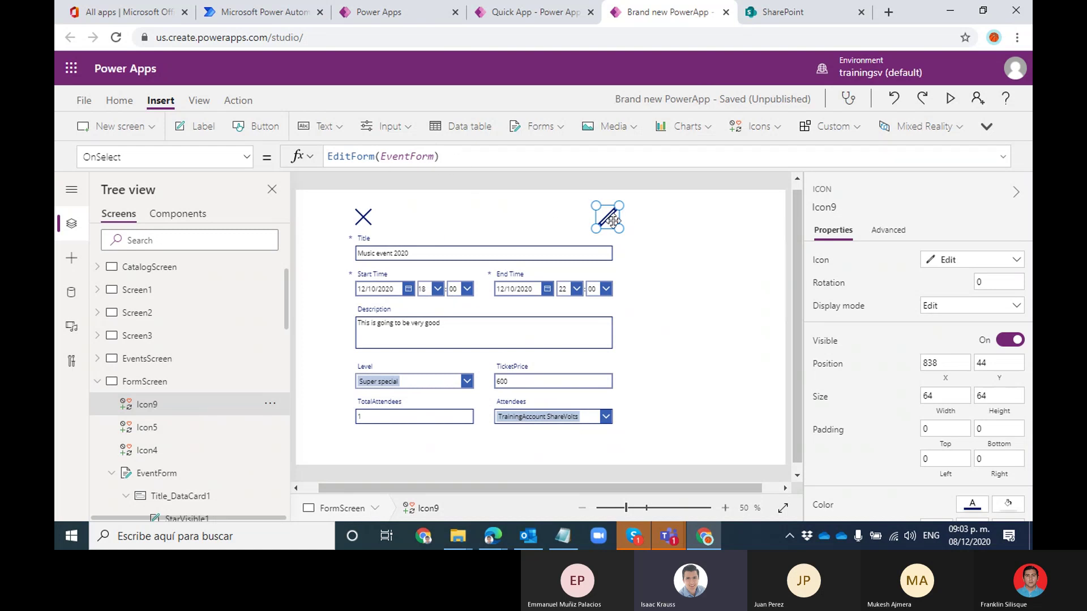
pyautogui.click(146, 429)
pyautogui.click(147, 455)
pyautogui.click(146, 427)
pyautogui.click(153, 403)
pyautogui.click(150, 425)
pyautogui.click(156, 412)
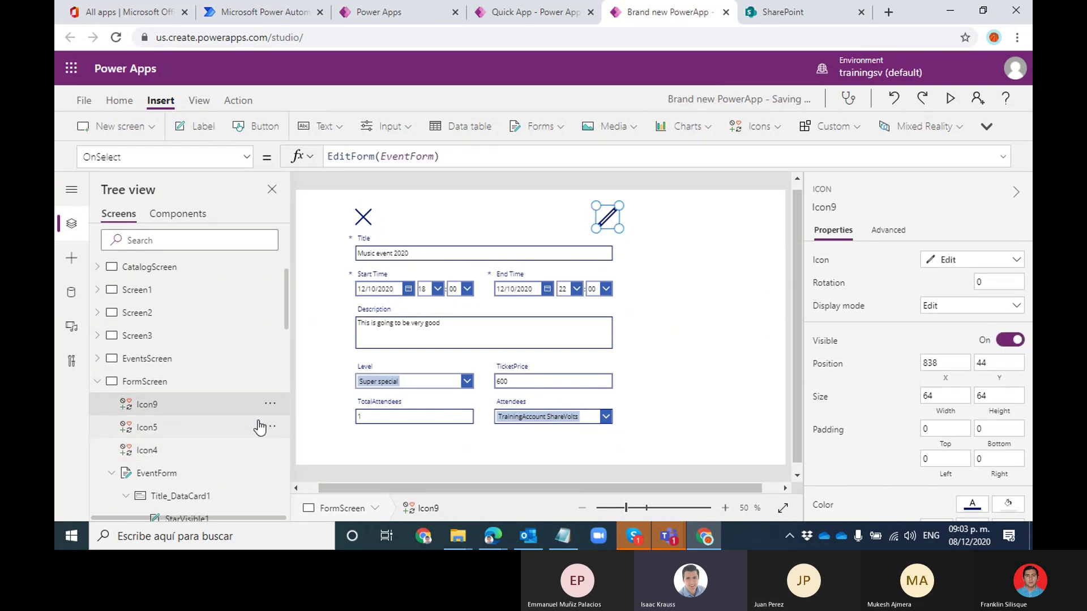
pyautogui.click(271, 404)
pyautogui.click(300, 335)
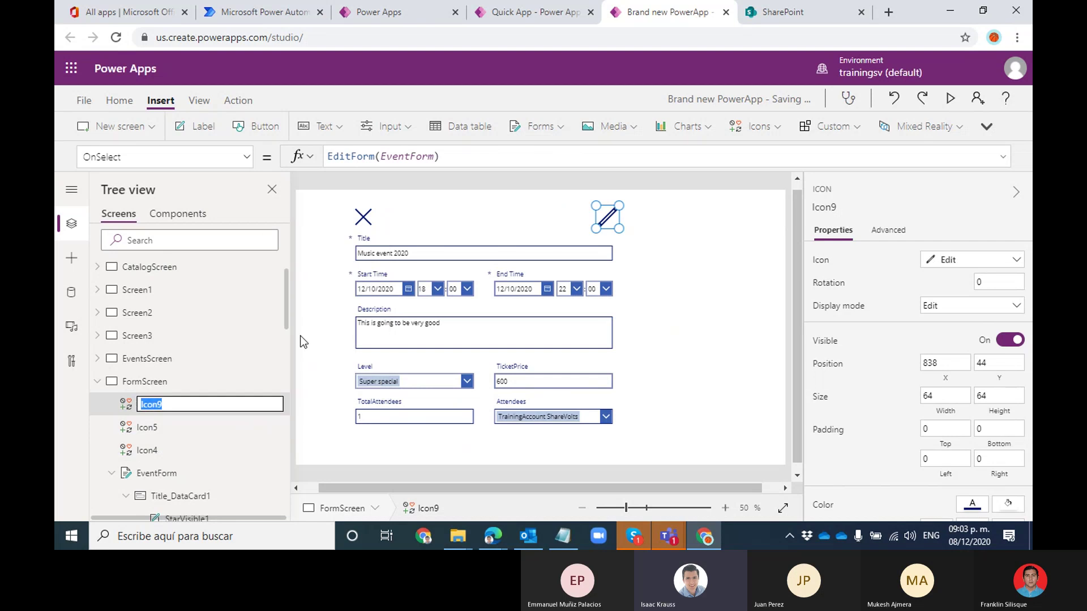
pyautogui.write('EditIcon')
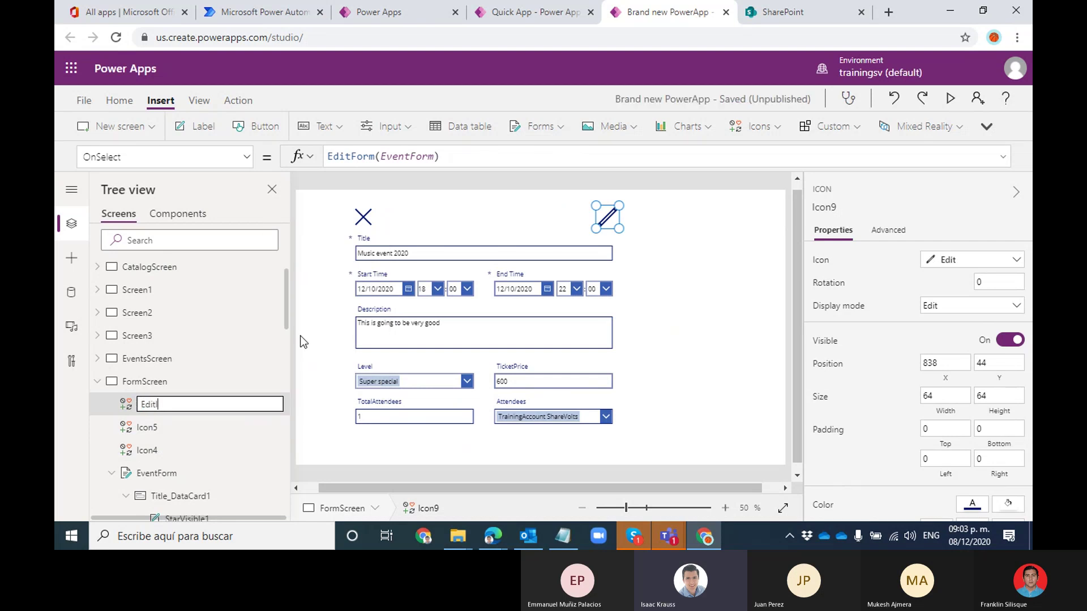
pyautogui.press('Return')
# Rename the cancel icon Icon5 on FormScreen as CloseIcon
pyautogui.click(169, 433)
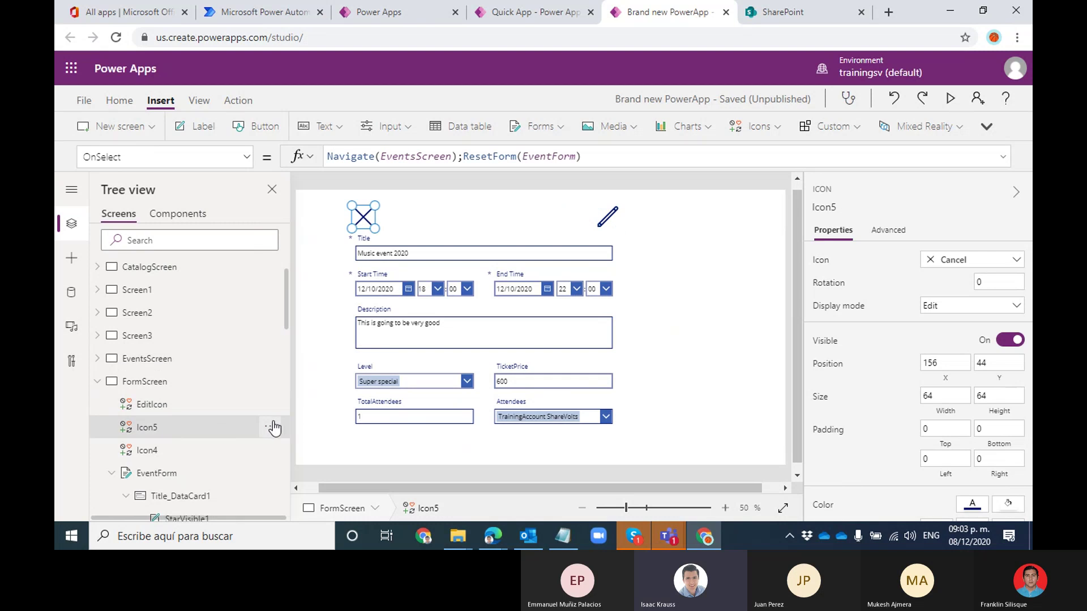
pyautogui.click(270, 427)
pyautogui.click(302, 364)
pyautogui.write('Clo')
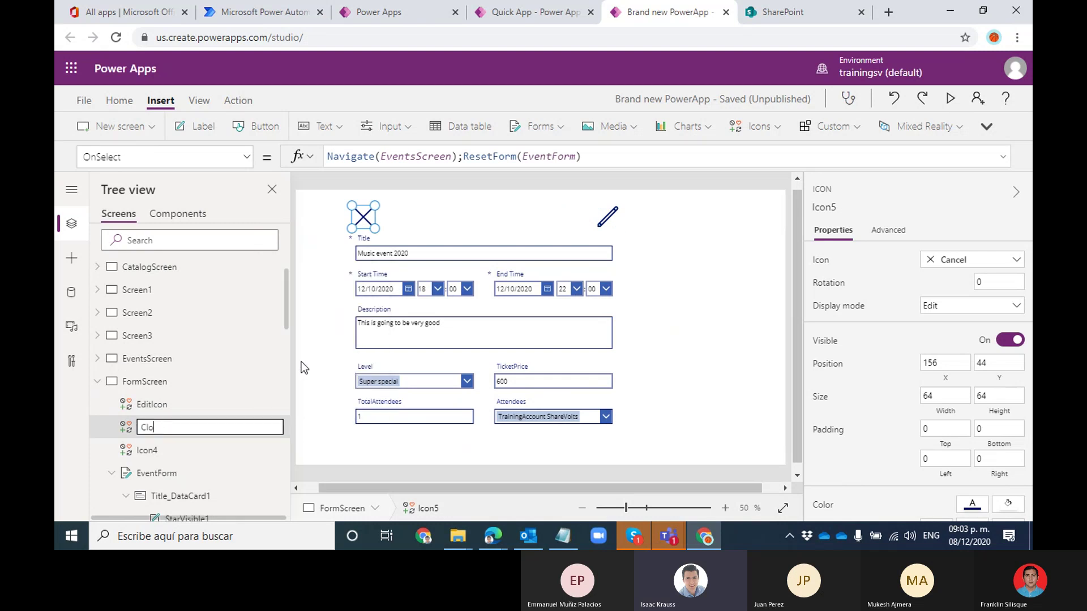
pyautogui.write('seIcon')
pyautogui.press('Return')
# Rename the save icon Icon4 on FormScreen as SaveIcon
pyautogui.click(173, 452)
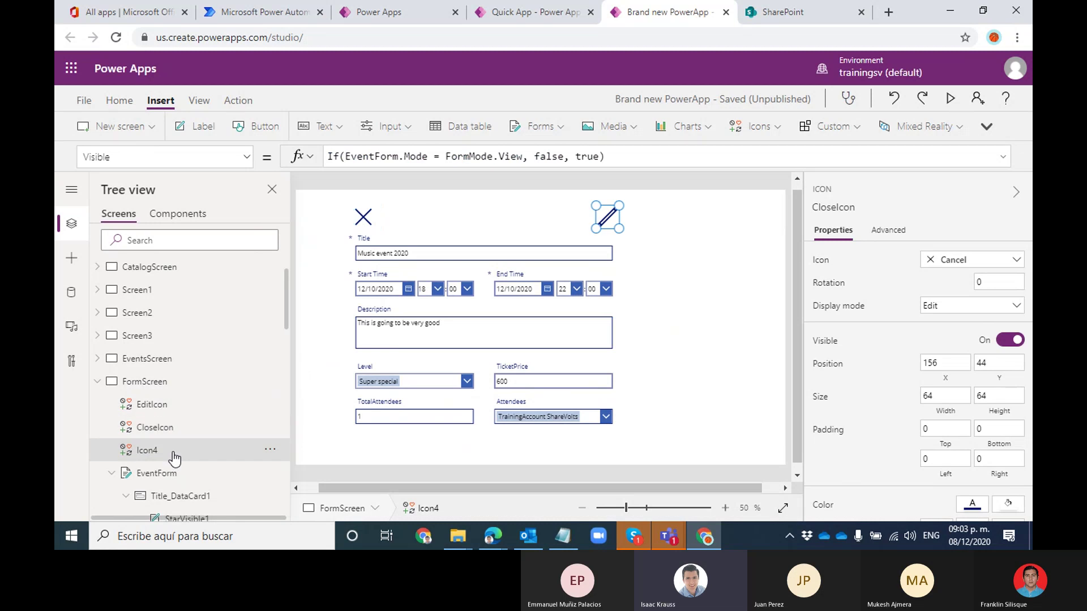
pyautogui.click(270, 449)
pyautogui.click(296, 382)
pyautogui.write('Sa')
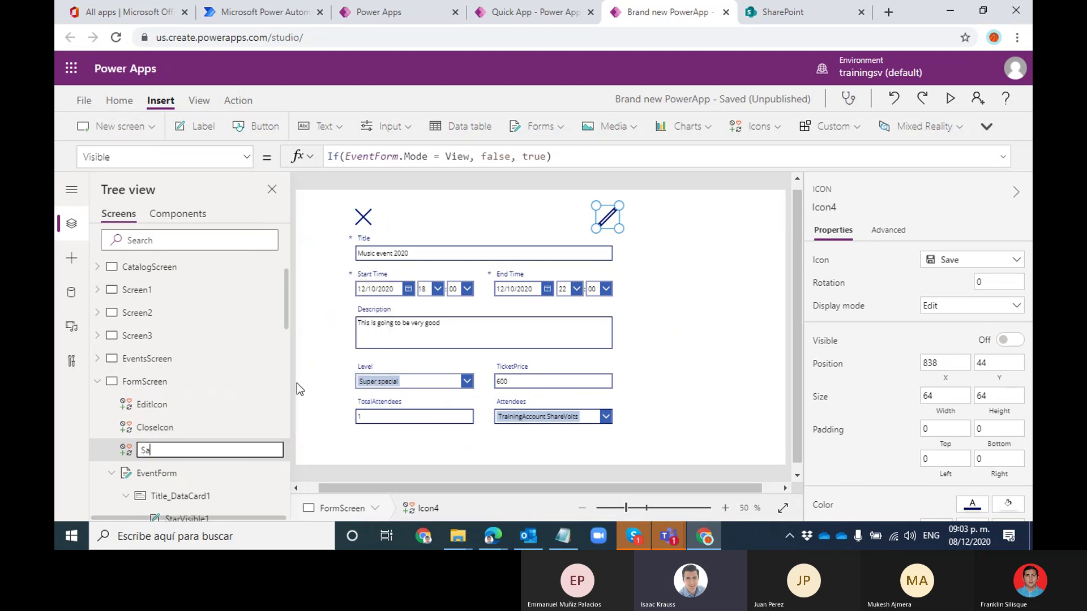
pyautogui.write('veIcon')
pyautogui.press('Return')
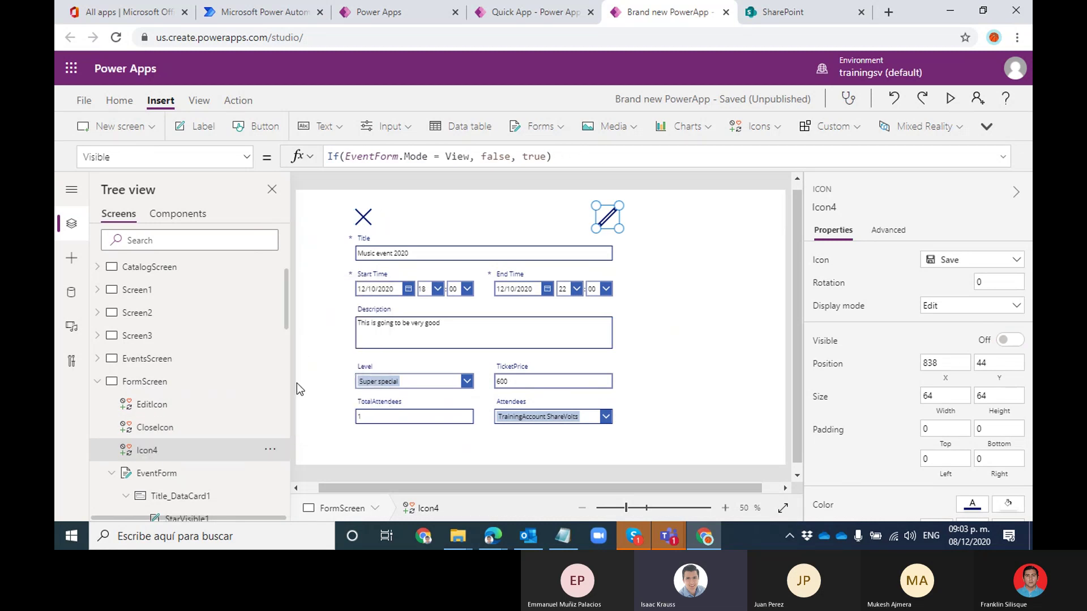
# Set the Visible property of EditIcon on FormScreen to If(EventForm.Mode = FormMode.View, true, false)
pyautogui.click(202, 409)
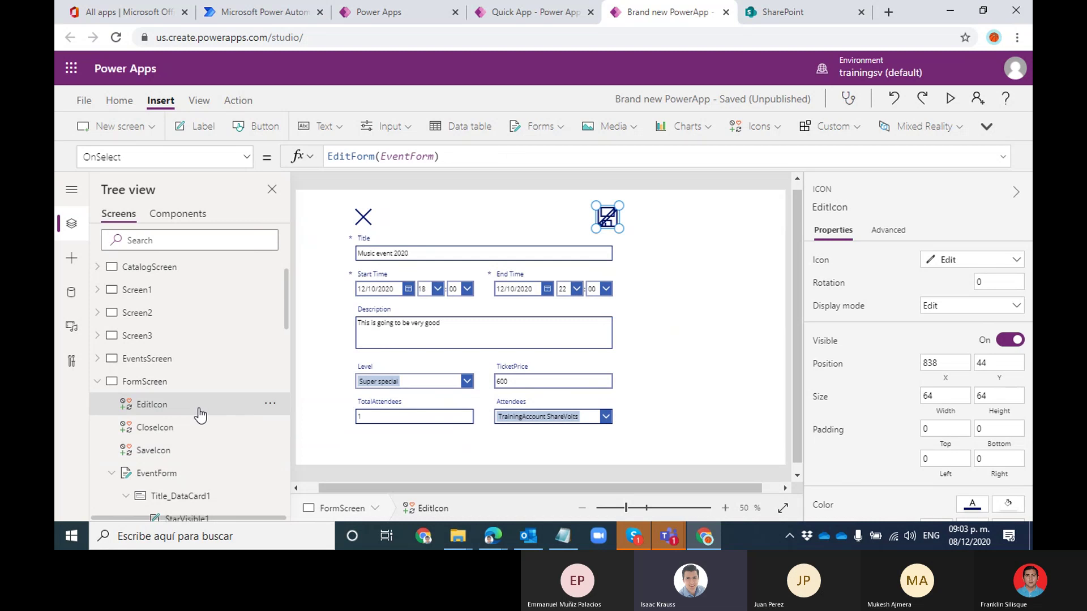
pyautogui.click(246, 162)
pyautogui.moveTo(242, 318); pyautogui.dragTo(247, 399)
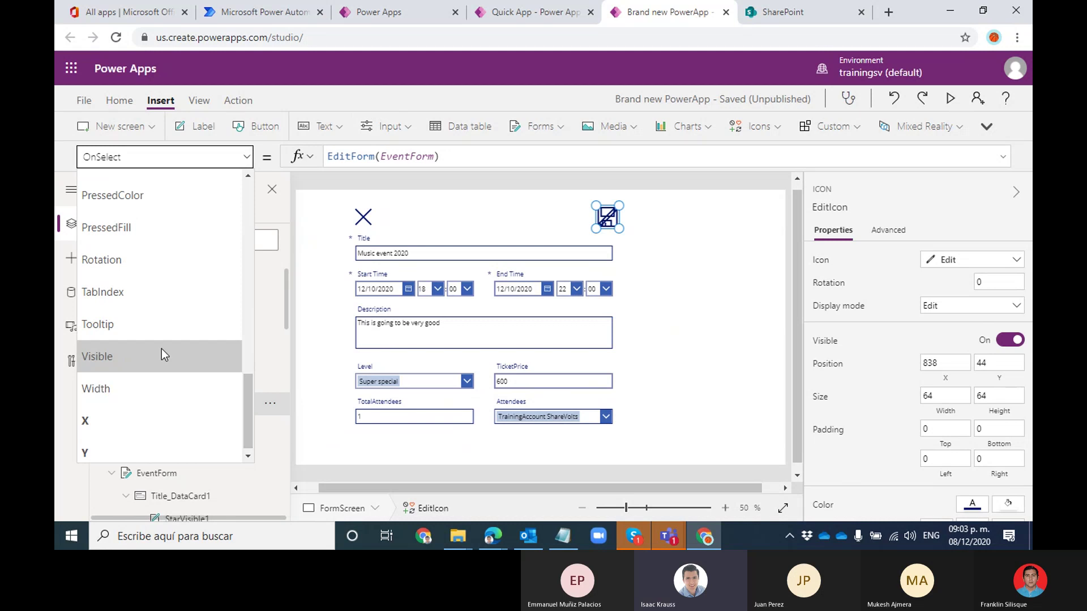
pyautogui.click(131, 364)
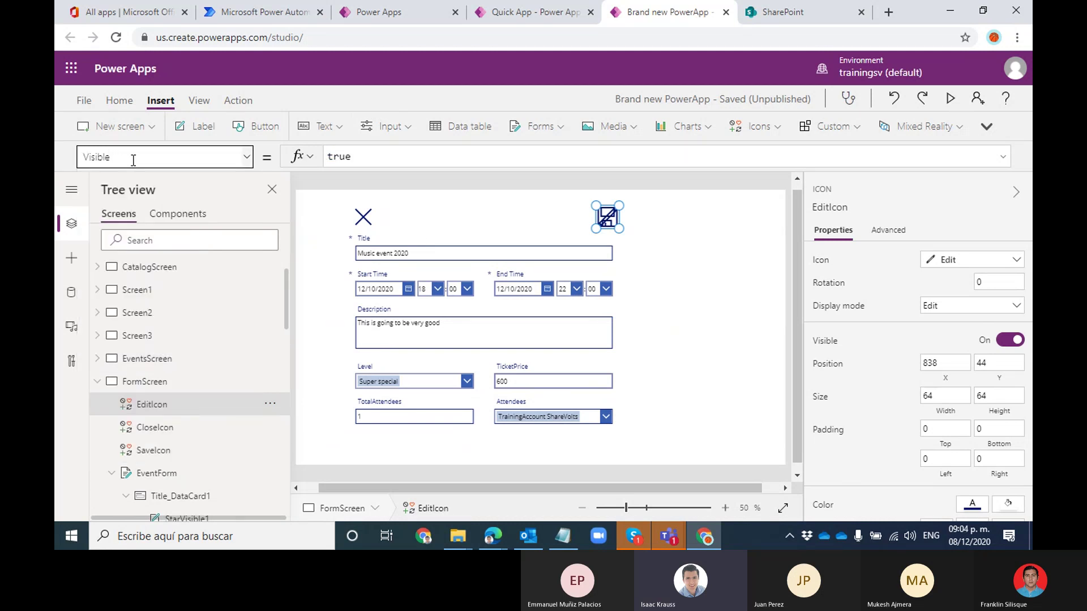
pyautogui.doubleClick(373, 157)
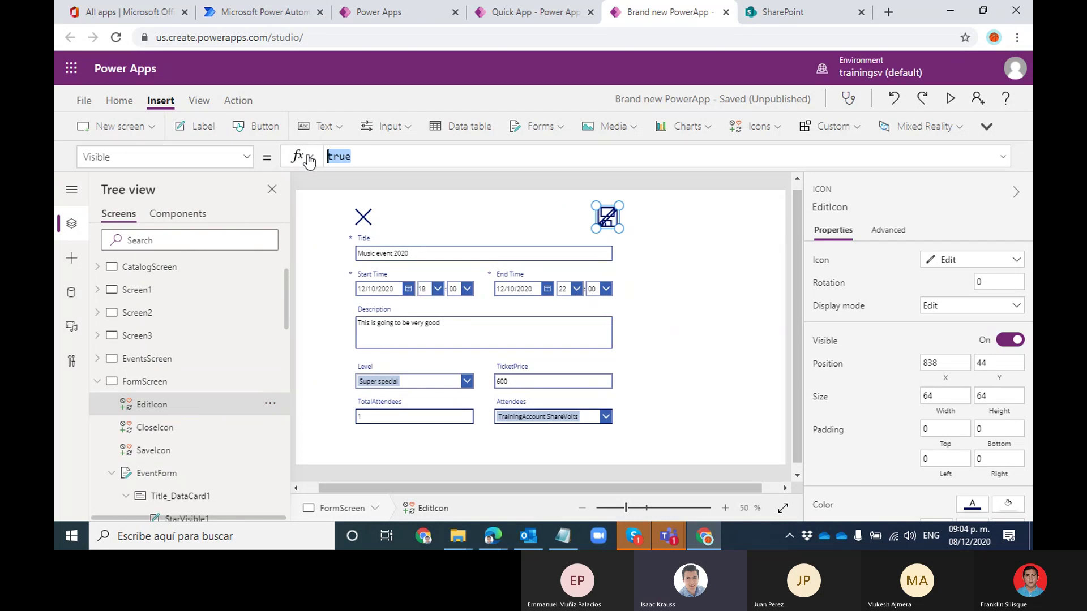
pyautogui.press('BackSpace')
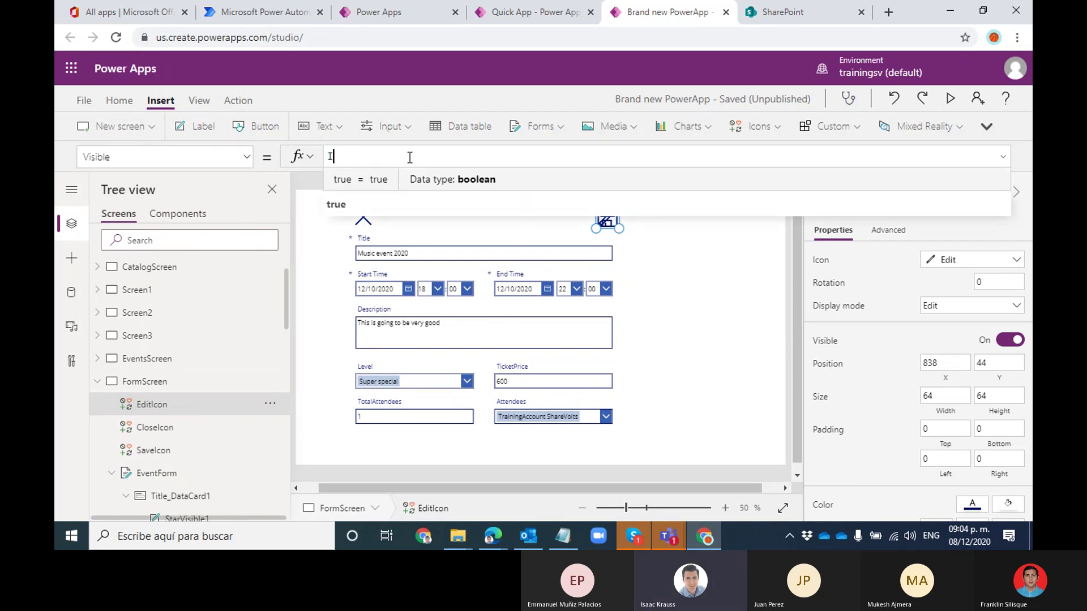
pyautogui.write('If')
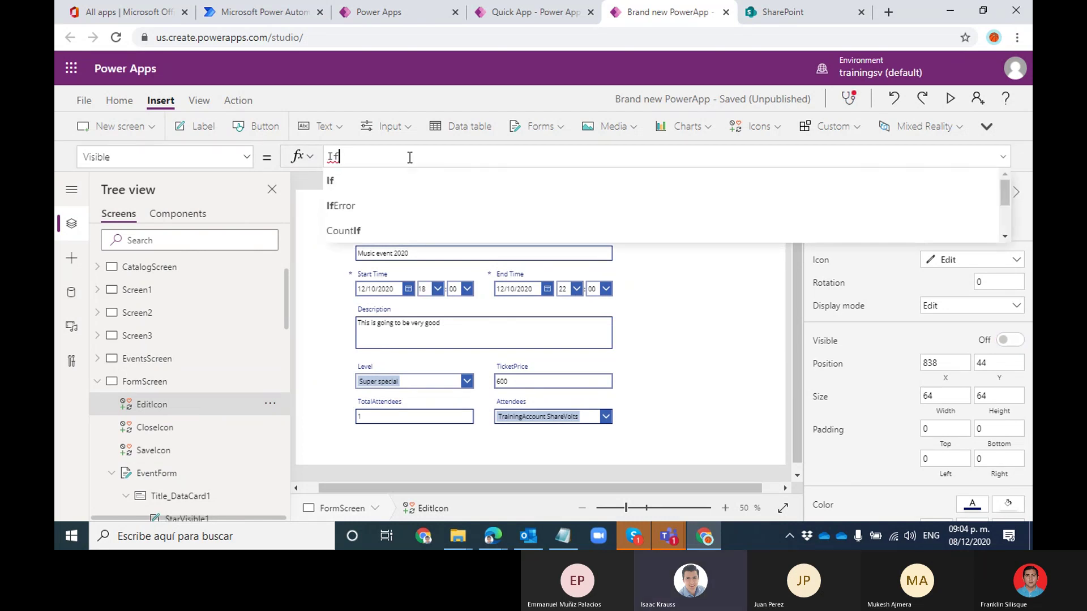
pyautogui.write('(')
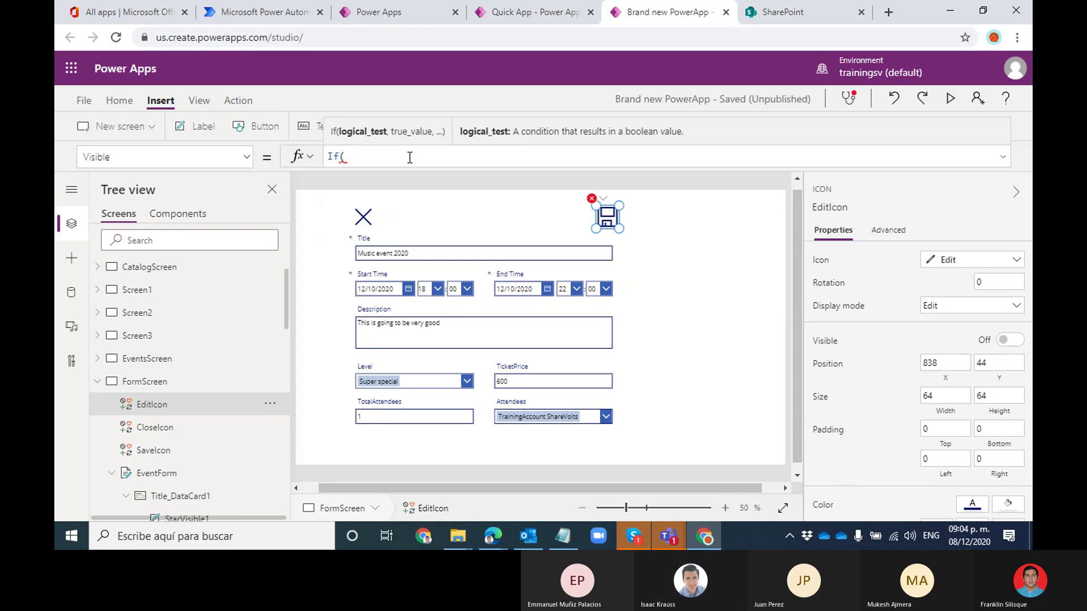
pyautogui.write('Even')
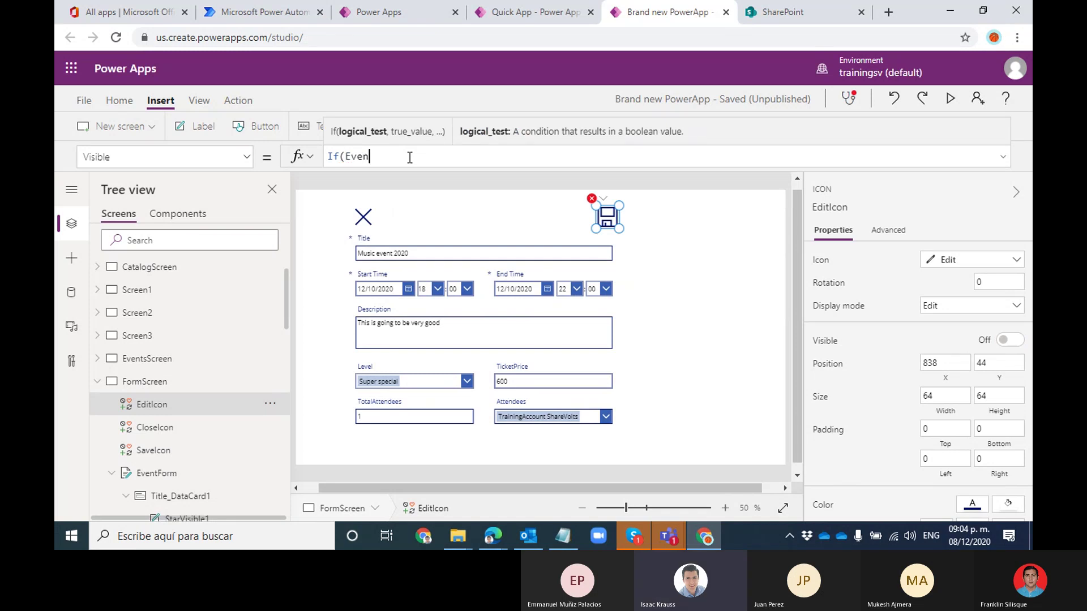
pyautogui.write('tForm.Mode')
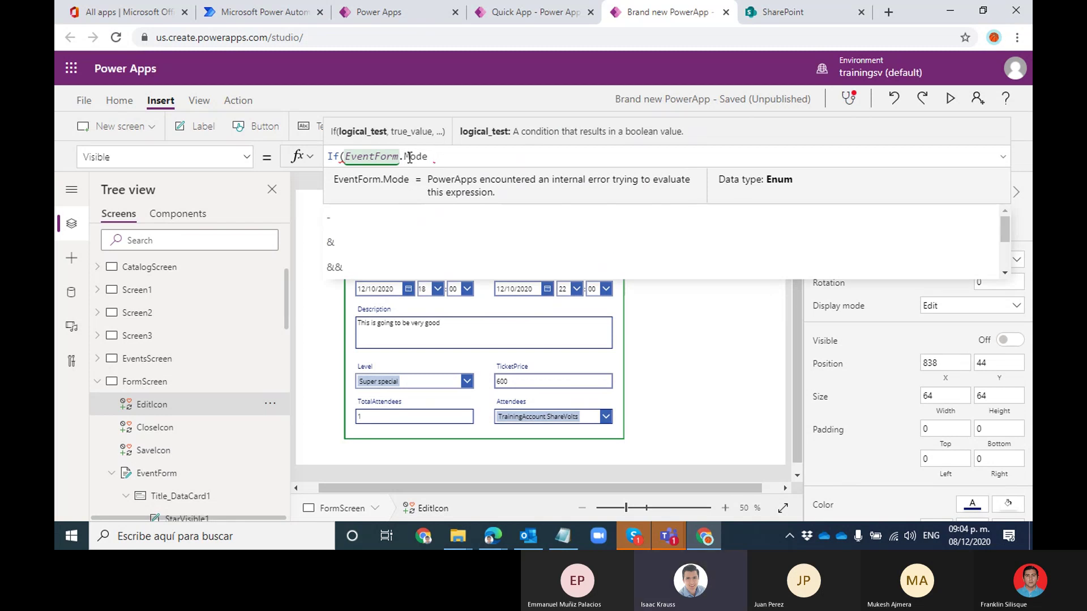
pyautogui.write(' = Form')
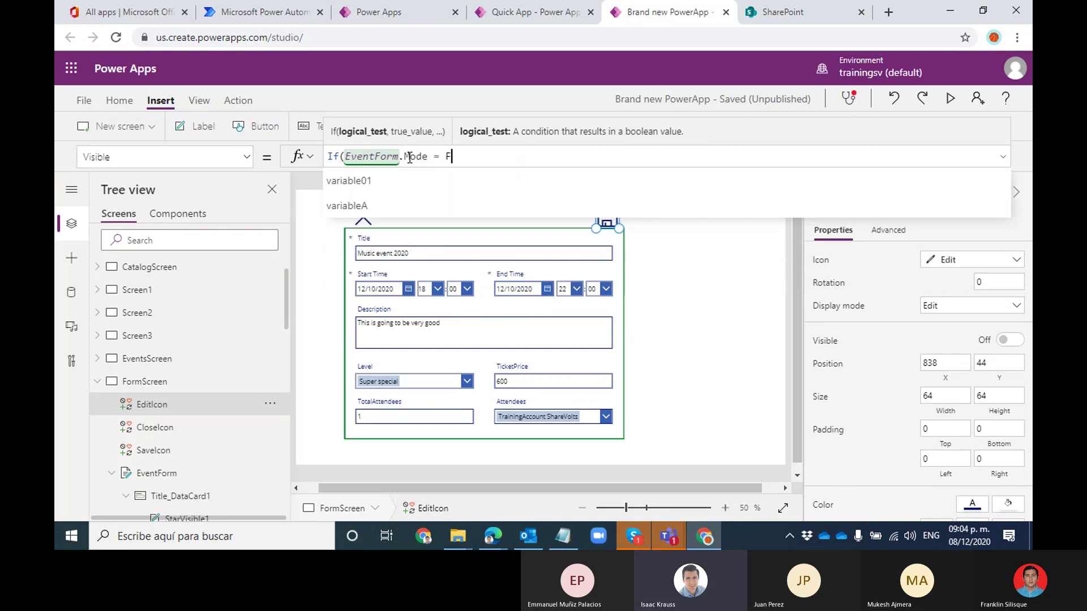
pyautogui.press('Down')
pyautogui.press('Down')
pyautogui.press('Down')
pyautogui.press('Tab')
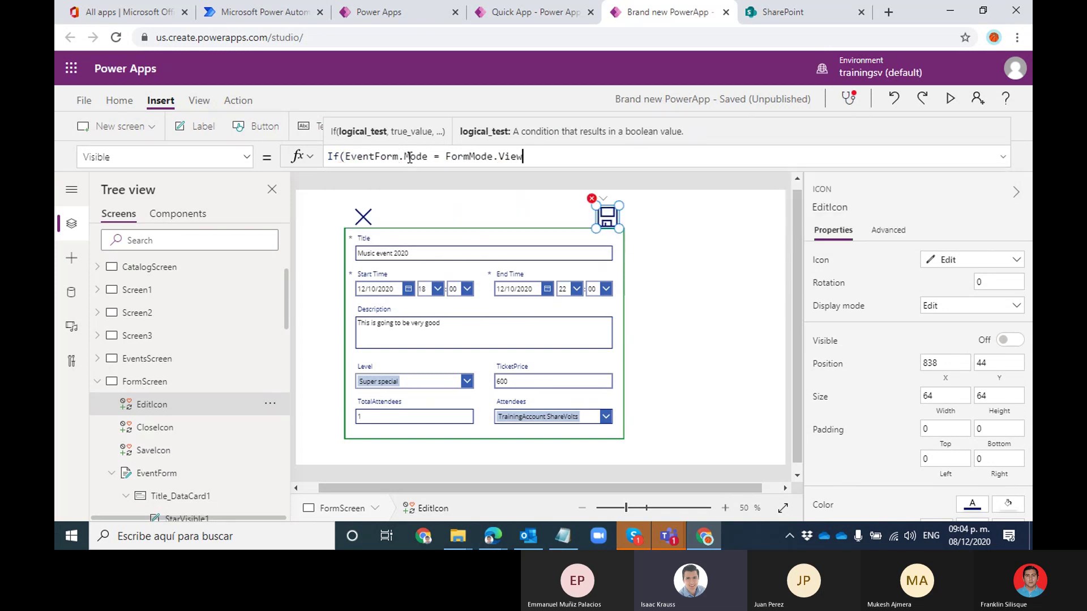
pyautogui.write(', ')
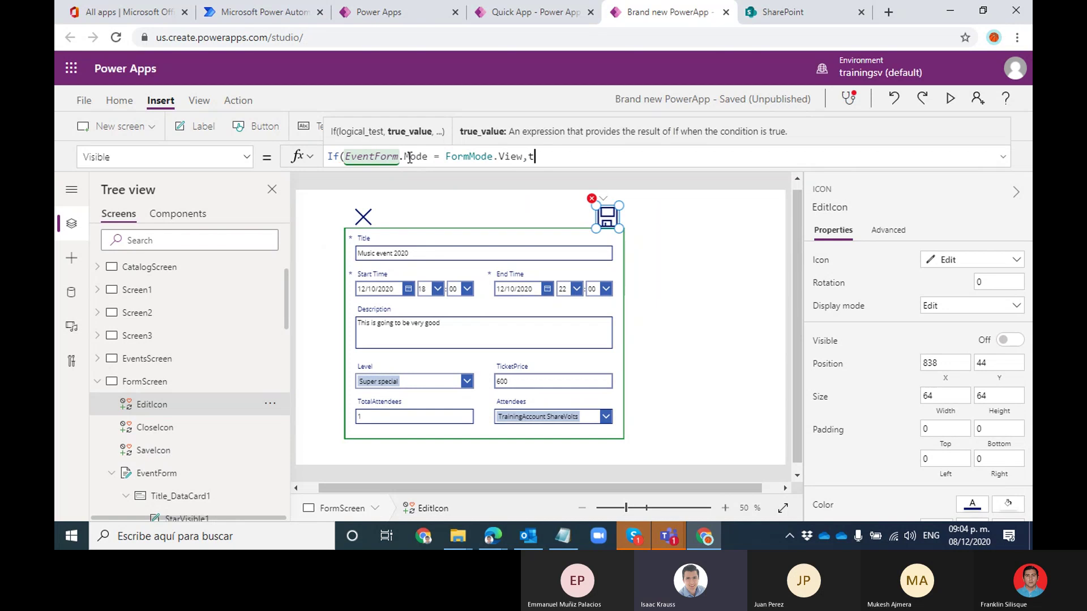
pyautogui.write('true')
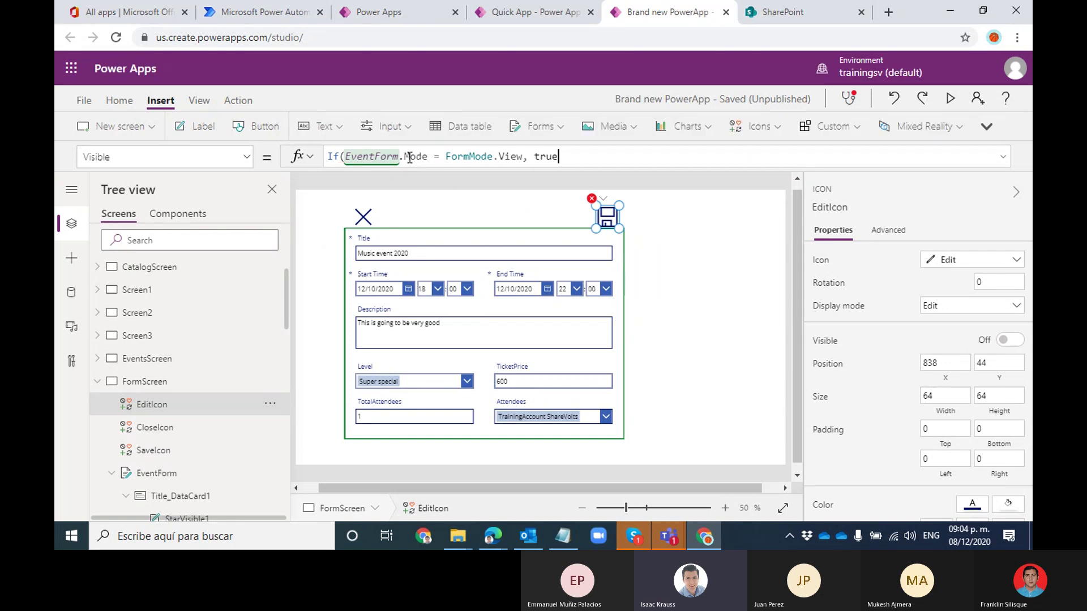
pyautogui.write(', fal')
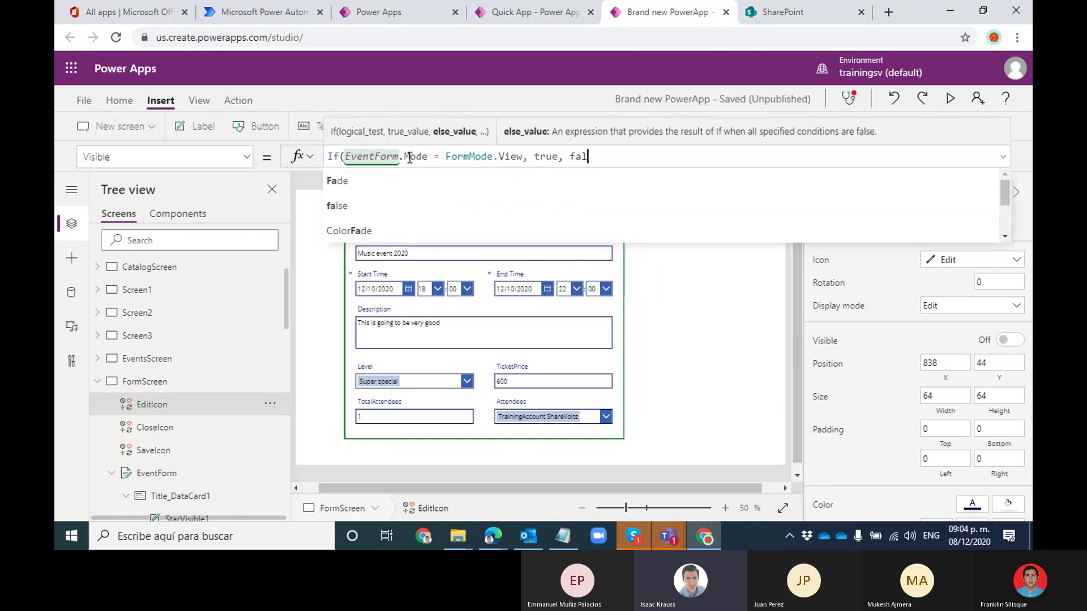
pyautogui.write('se)')
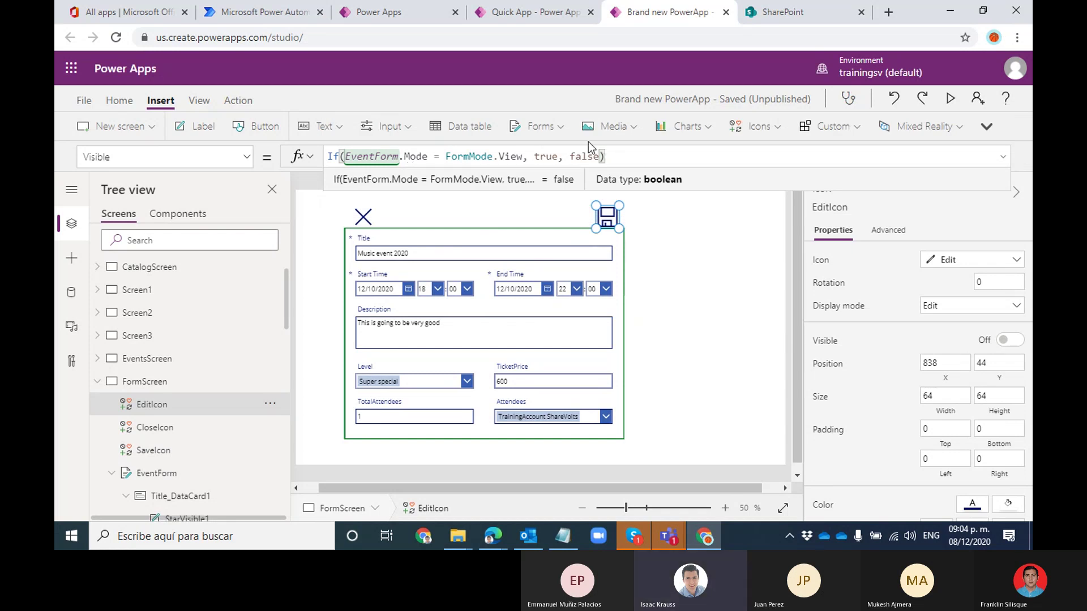
pyautogui.click(170, 460)
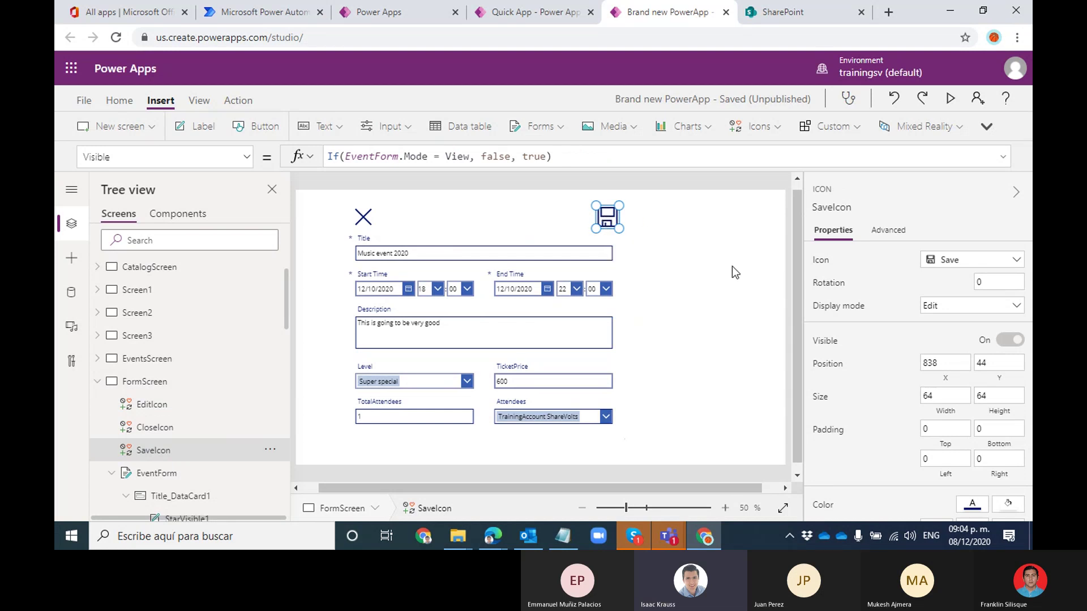
# Preview the app, open the 11/1/2019 Q&A with Patti event to check its form icons, and return to the editor
pyautogui.click(949, 99)
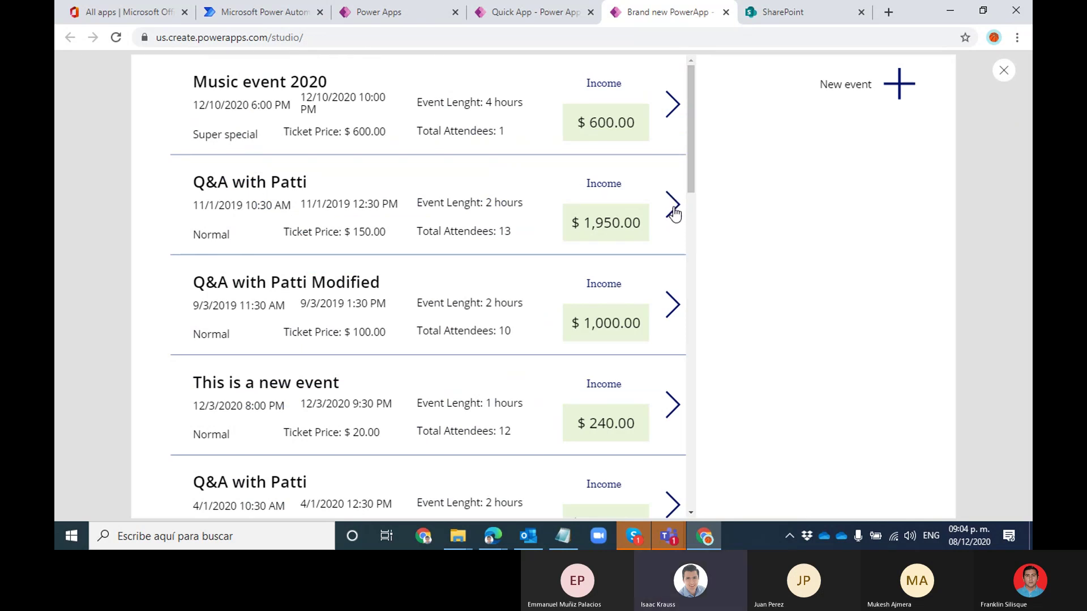
pyautogui.click(672, 212)
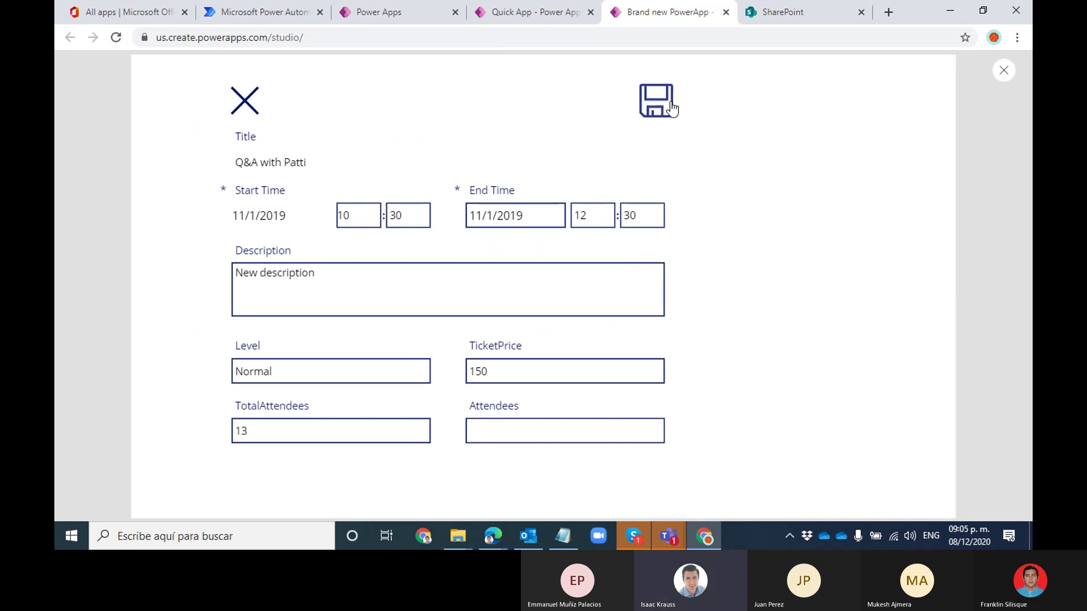
pyautogui.click(1002, 74)
pyautogui.click(662, 338)
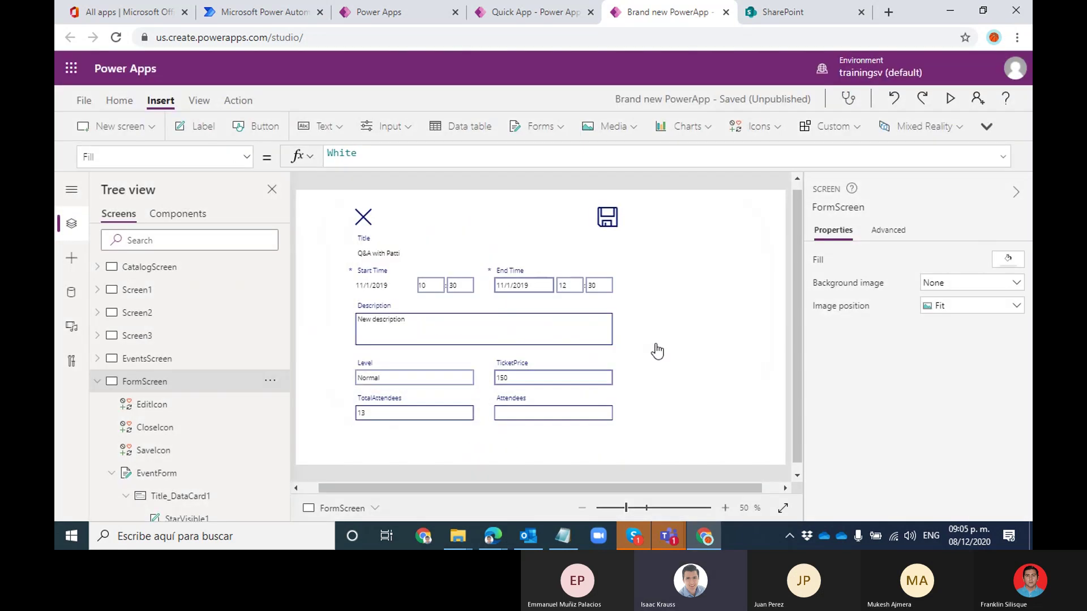
# Move EditIcon off the save icon to its left side, at X 740, Y 44
pyautogui.click(605, 216)
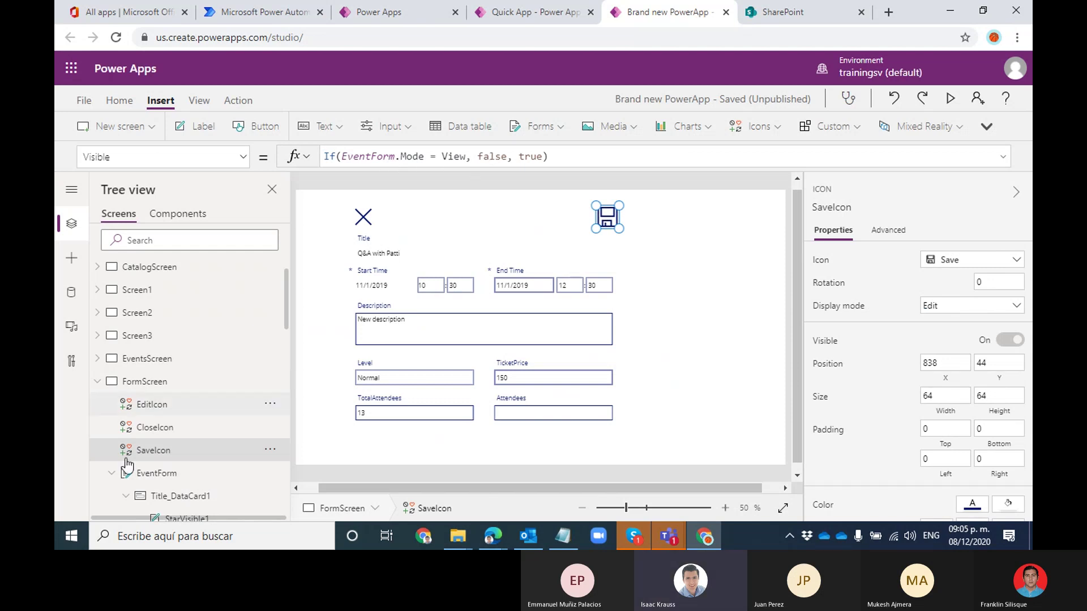
pyautogui.click(160, 413)
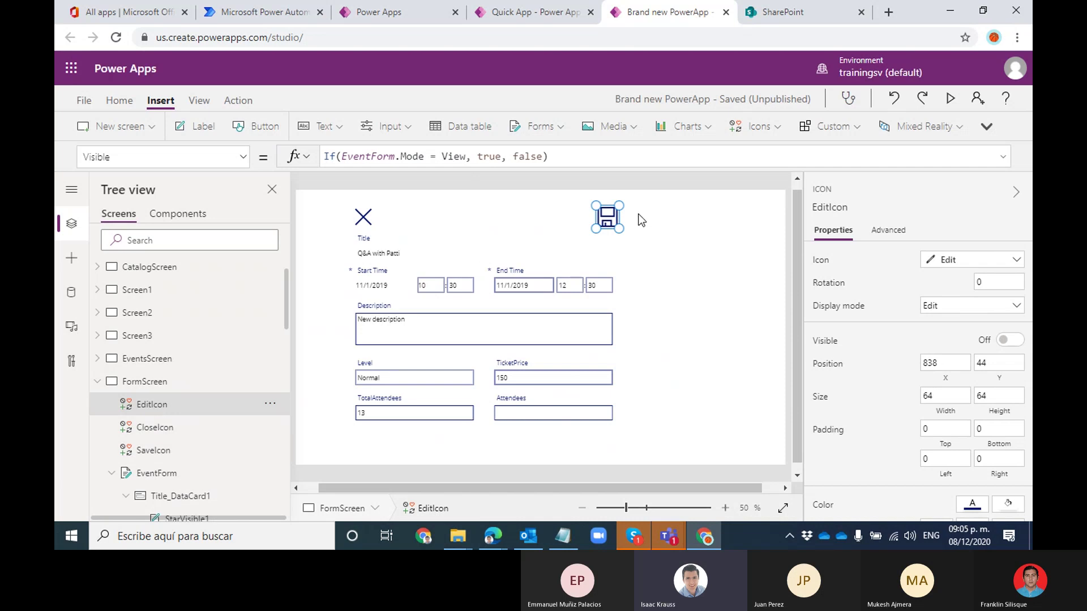
pyautogui.moveTo(606, 219); pyautogui.dragTo(571, 221)
pyautogui.click(670, 235)
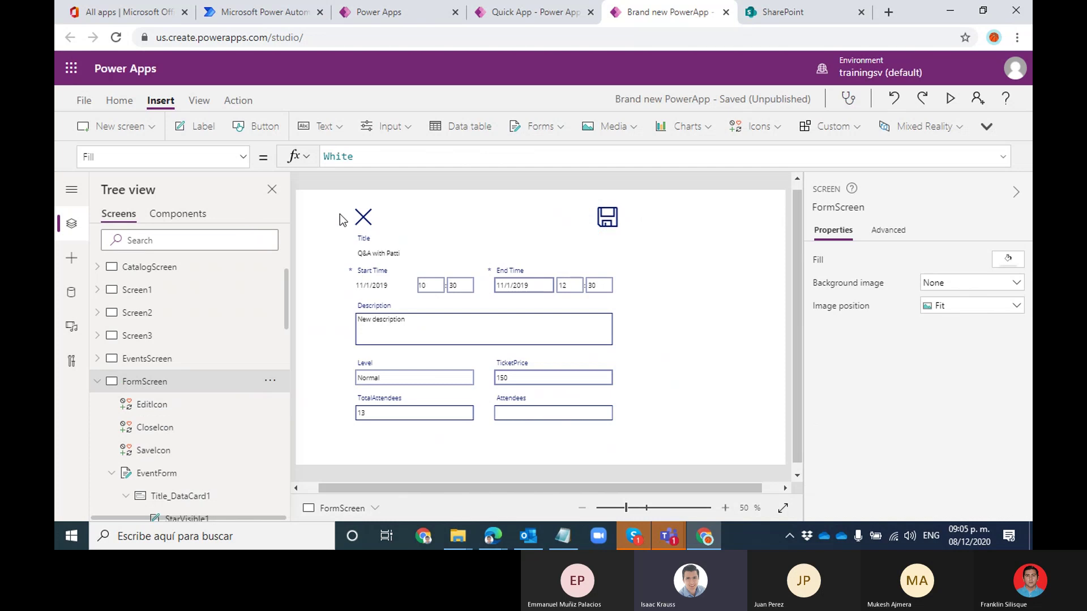
# Preview the app, check the form icons for a new event and for the 11/1/2019 Q&A with Patti event, and return to the editor
pyautogui.click(950, 101)
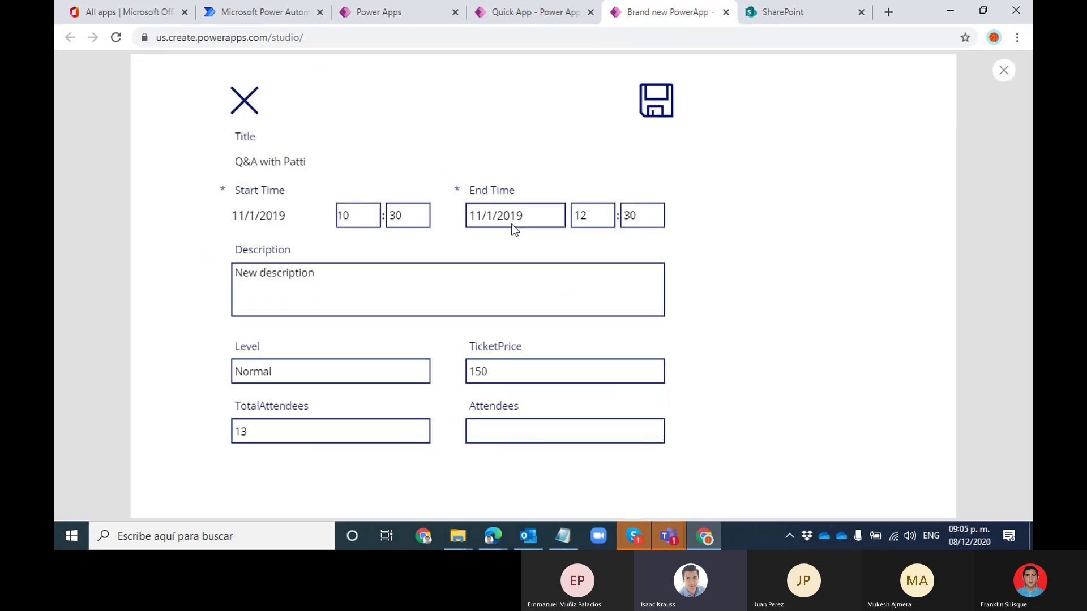
pyautogui.click(256, 109)
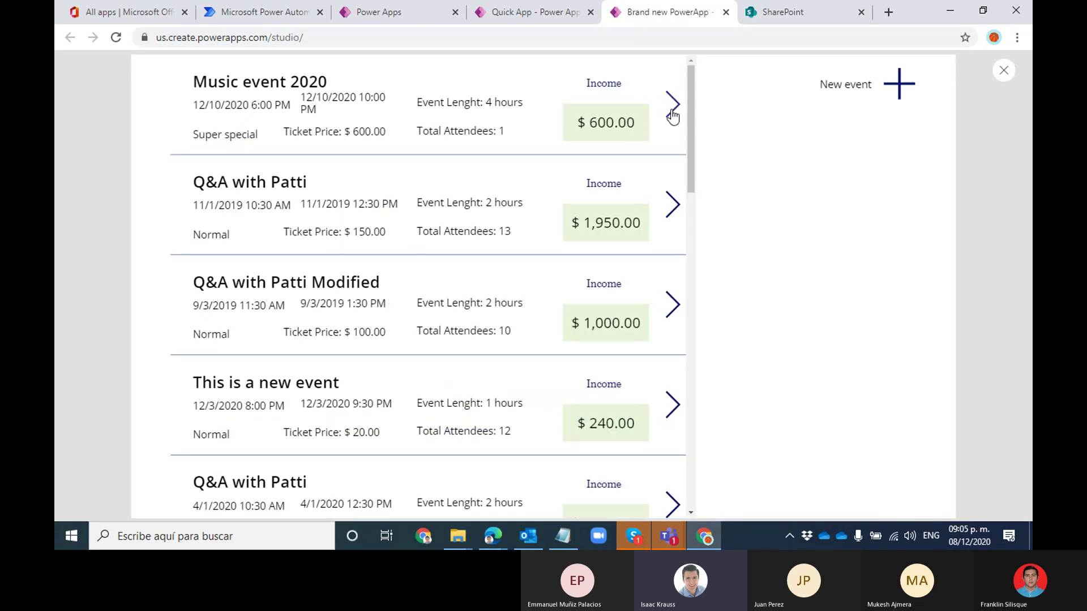
pyautogui.click(902, 87)
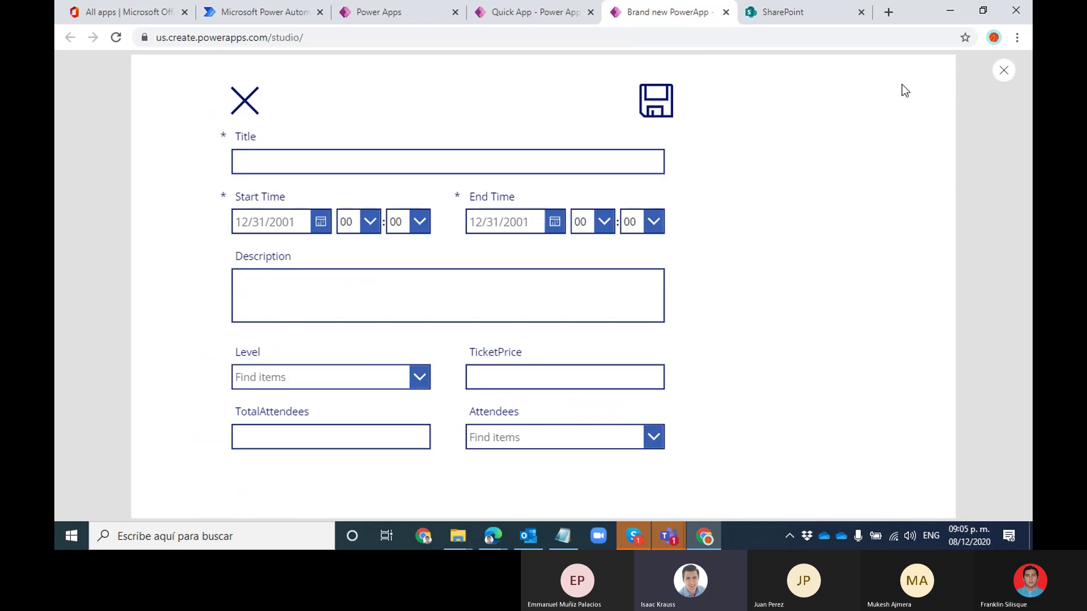
pyautogui.click(255, 109)
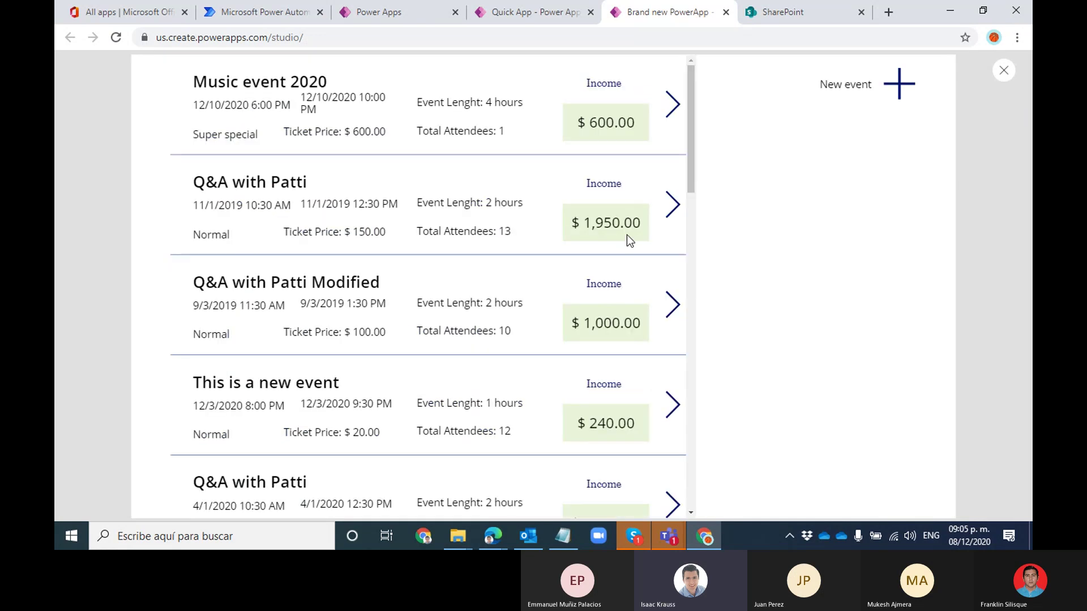
pyautogui.click(676, 214)
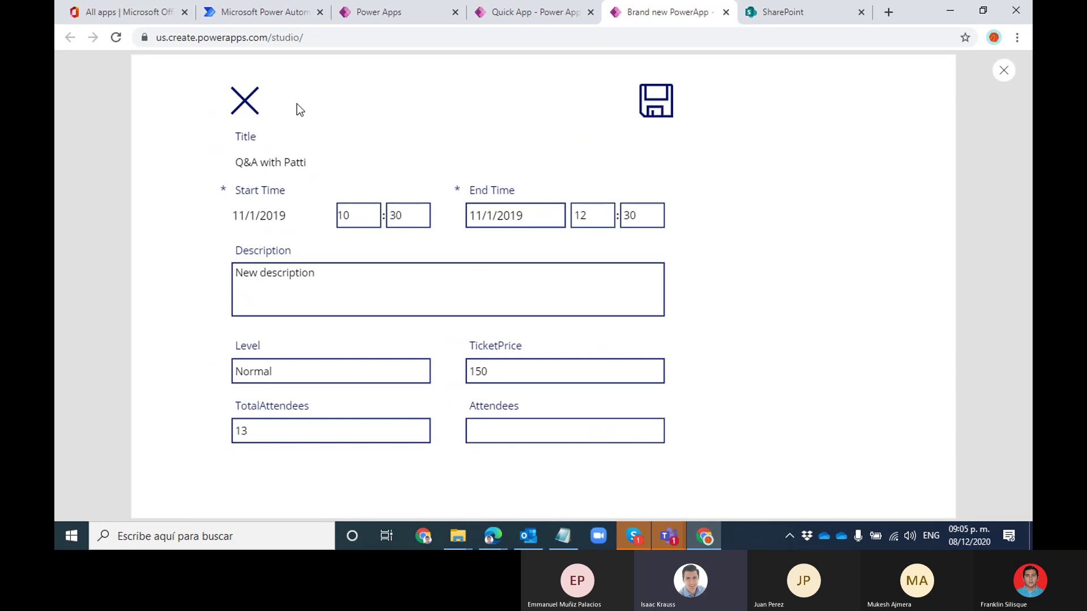
pyautogui.click(256, 111)
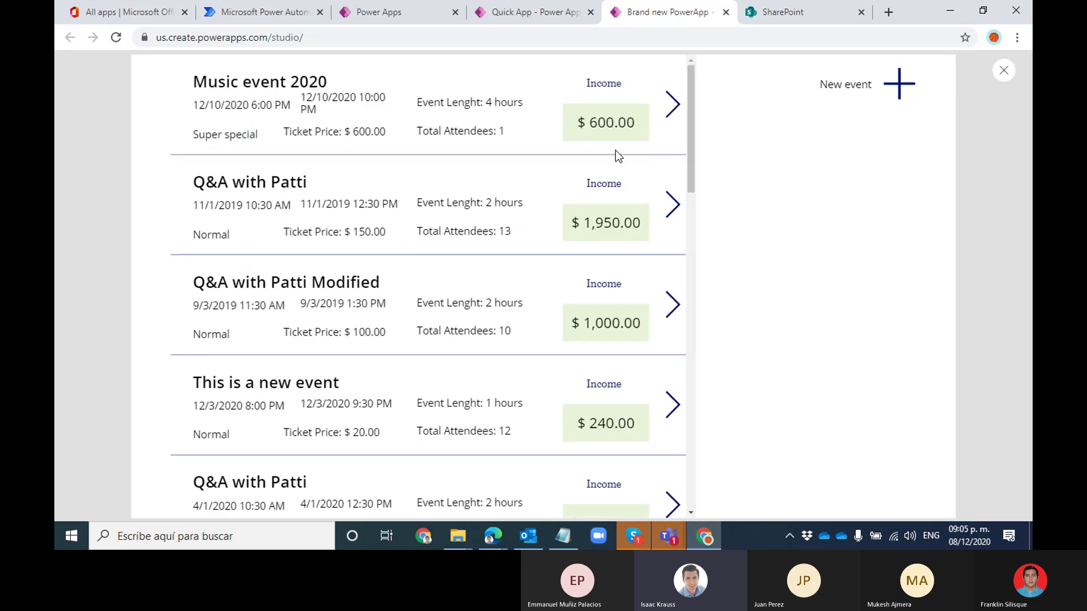
pyautogui.press('Escape')
pyautogui.click(641, 342)
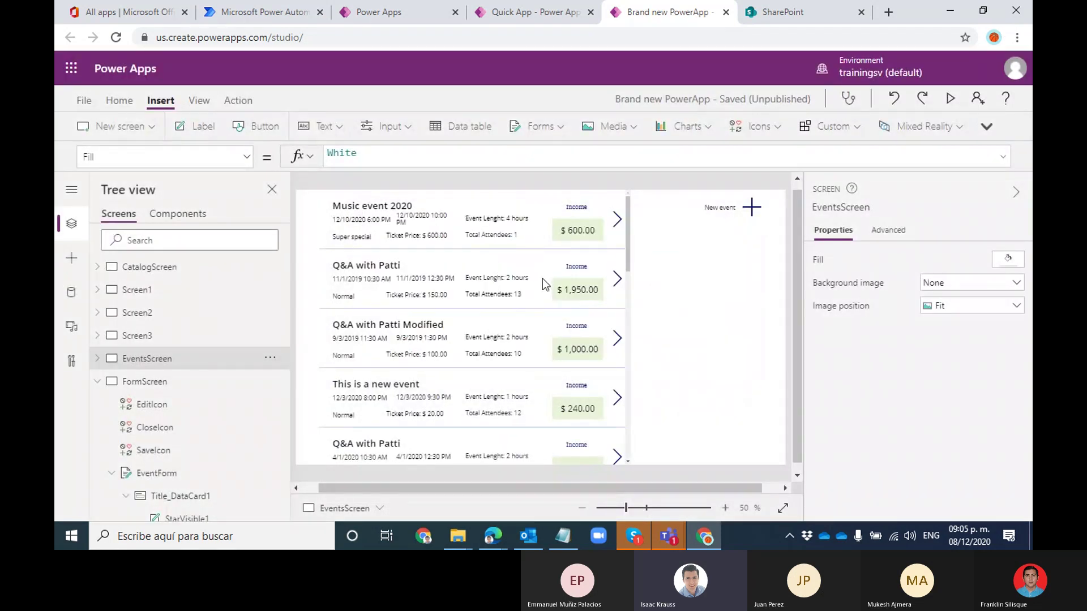
# Examine the positions and Visible formulas of SaveIcon and EditIcon on FormScreen
pyautogui.click(173, 382)
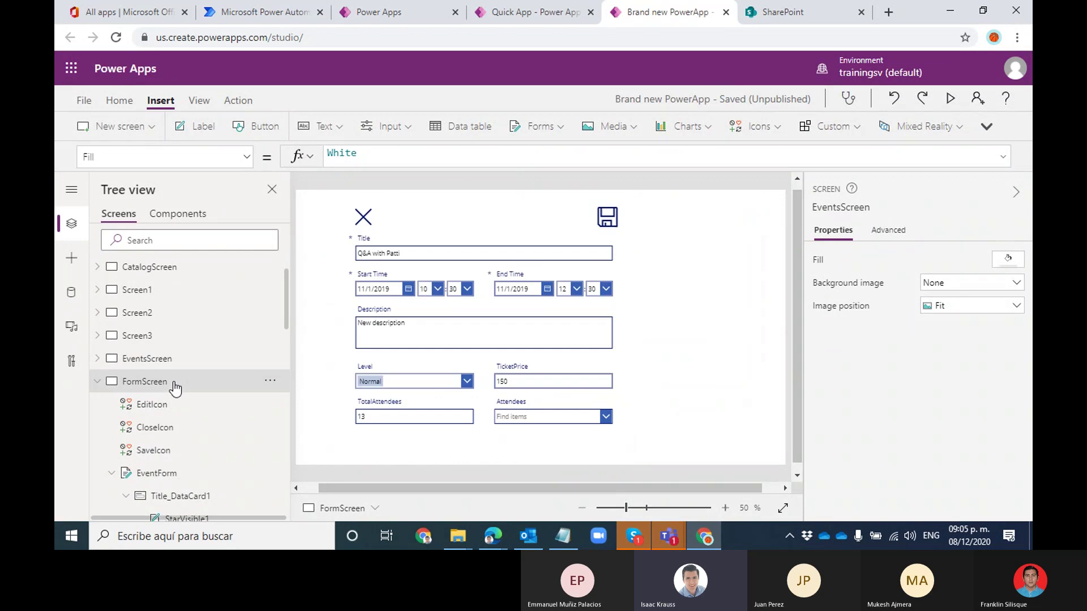
pyautogui.click(601, 222)
pyautogui.click(571, 227)
pyautogui.click(605, 218)
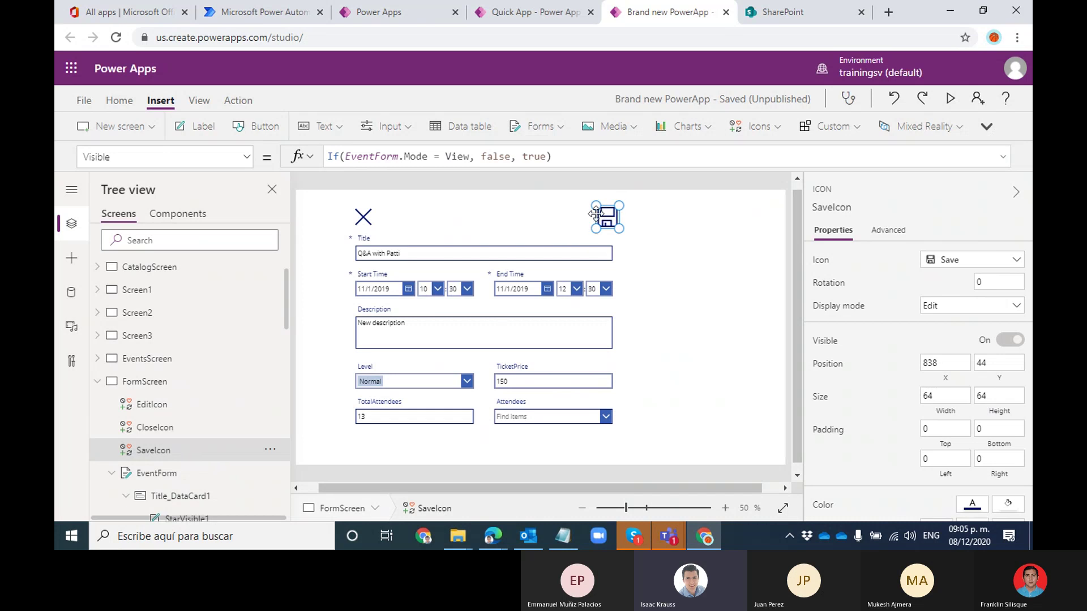
pyautogui.click(538, 229)
pyautogui.click(205, 405)
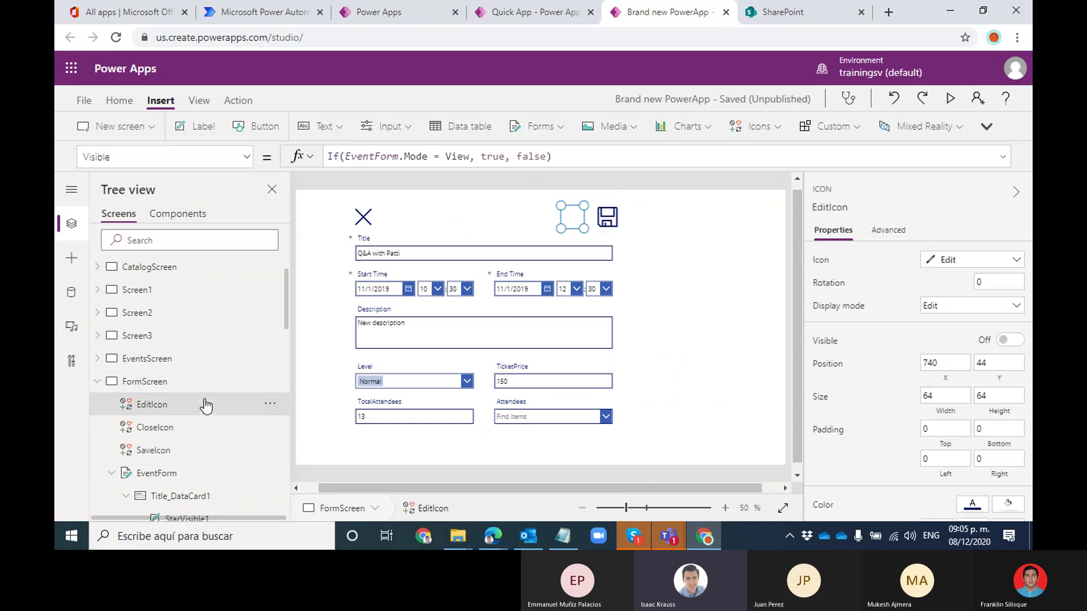
pyautogui.click(742, 276)
# Save Brand new PowerApp and publish this version
pyautogui.hotkey('ctrl', 's')
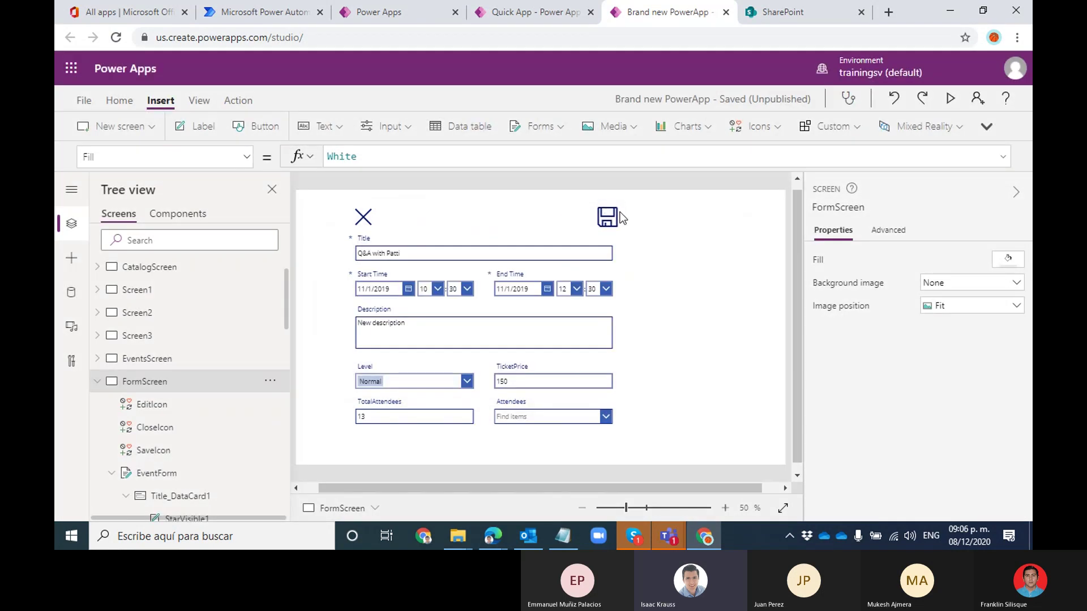
pyautogui.click(86, 100)
pyautogui.click(237, 269)
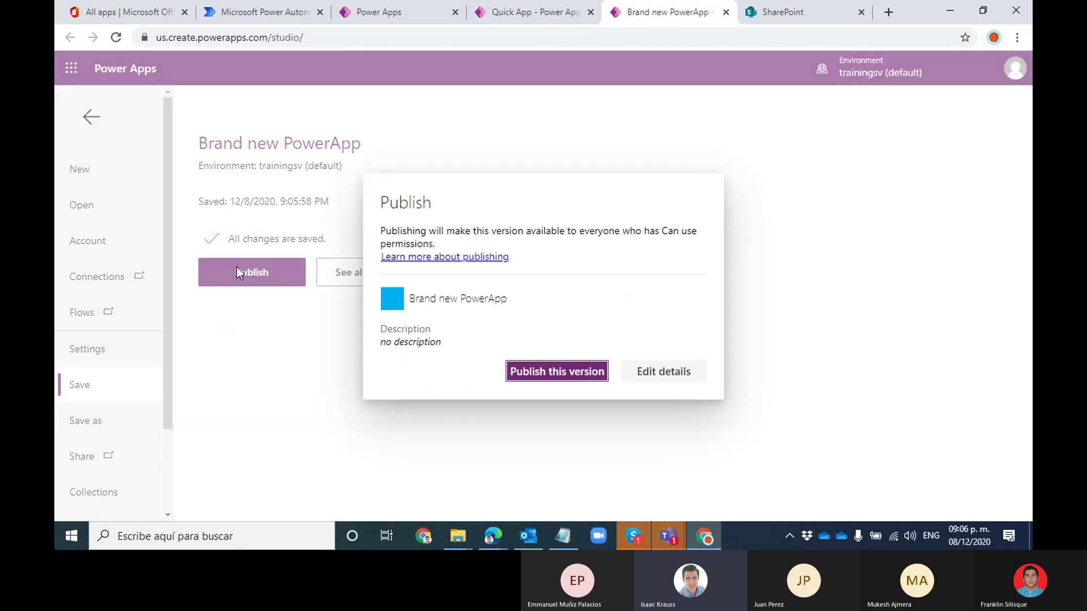
pyautogui.press('Return')
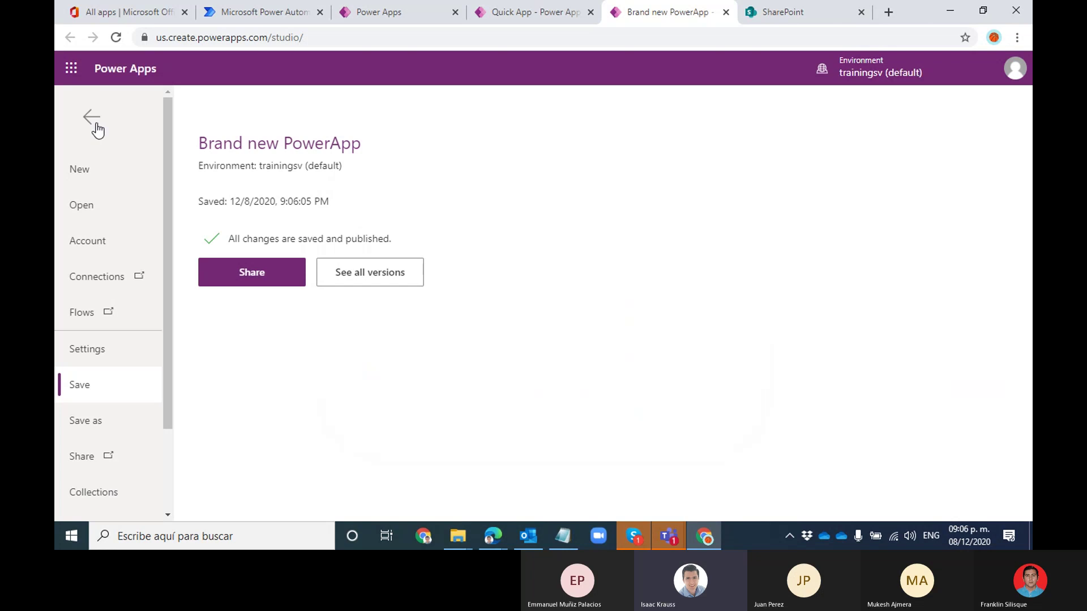
# Reopen Brand new PowerApp from the recent files and show its EventsScreen in the editor
pyautogui.click(92, 117)
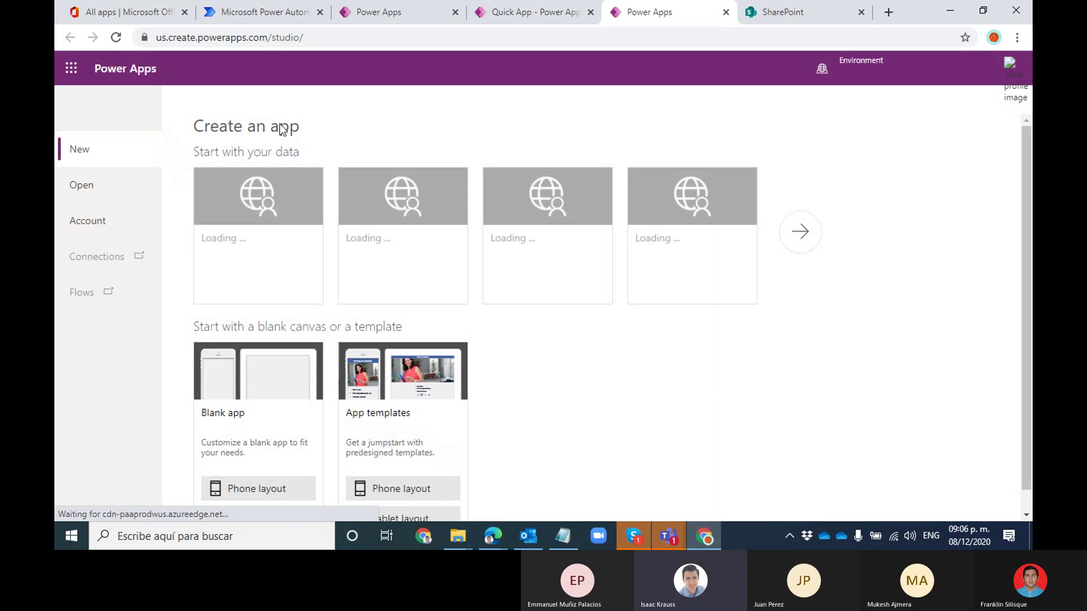
pyautogui.click(86, 191)
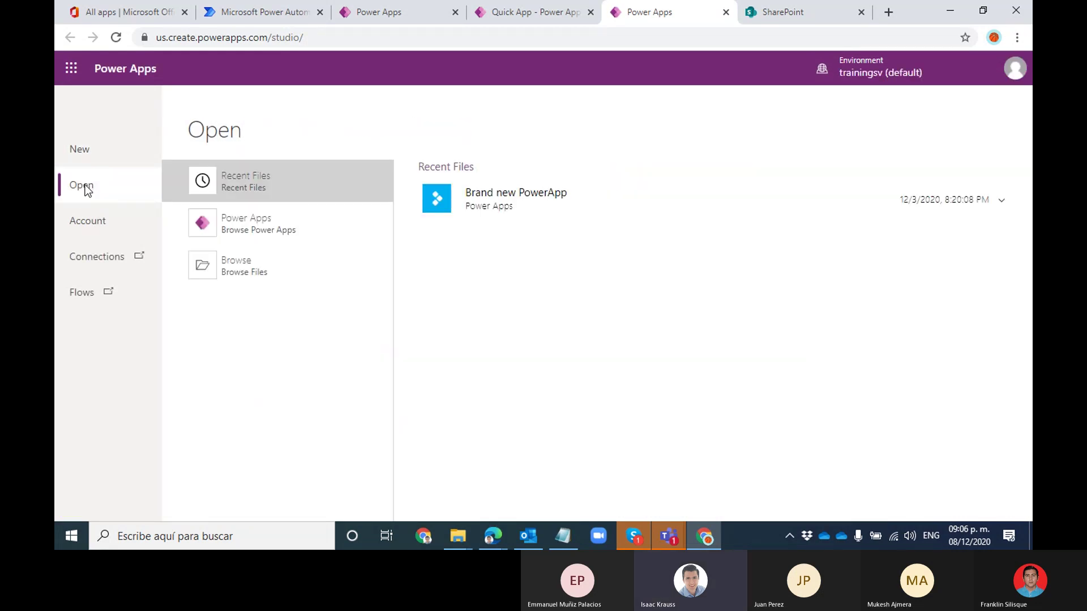
pyautogui.click(546, 204)
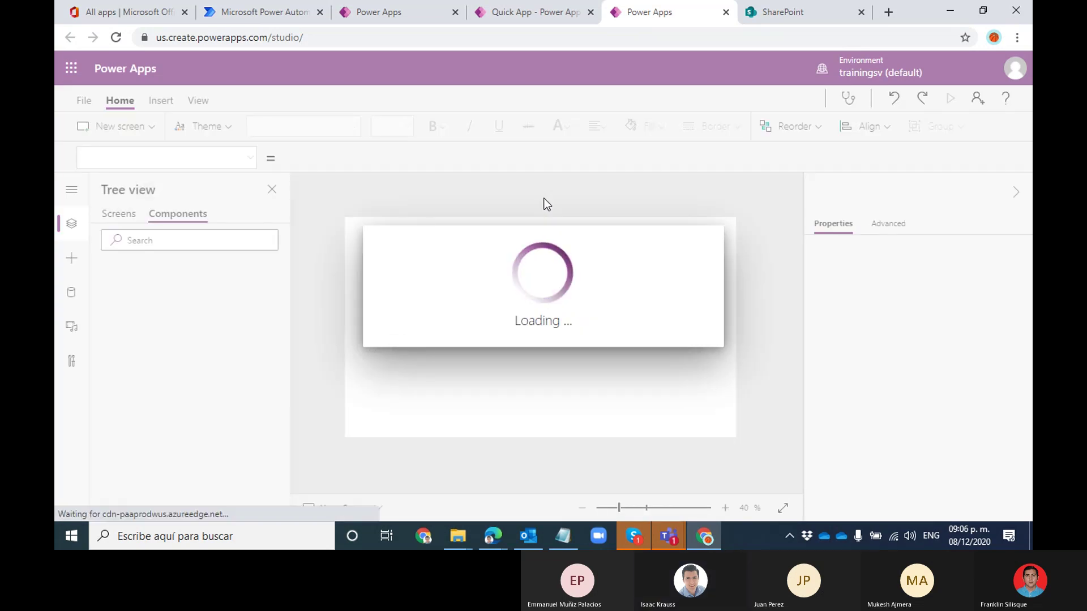
pyautogui.click(655, 357)
pyautogui.moveTo(281, 359); pyautogui.dragTo(286, 400)
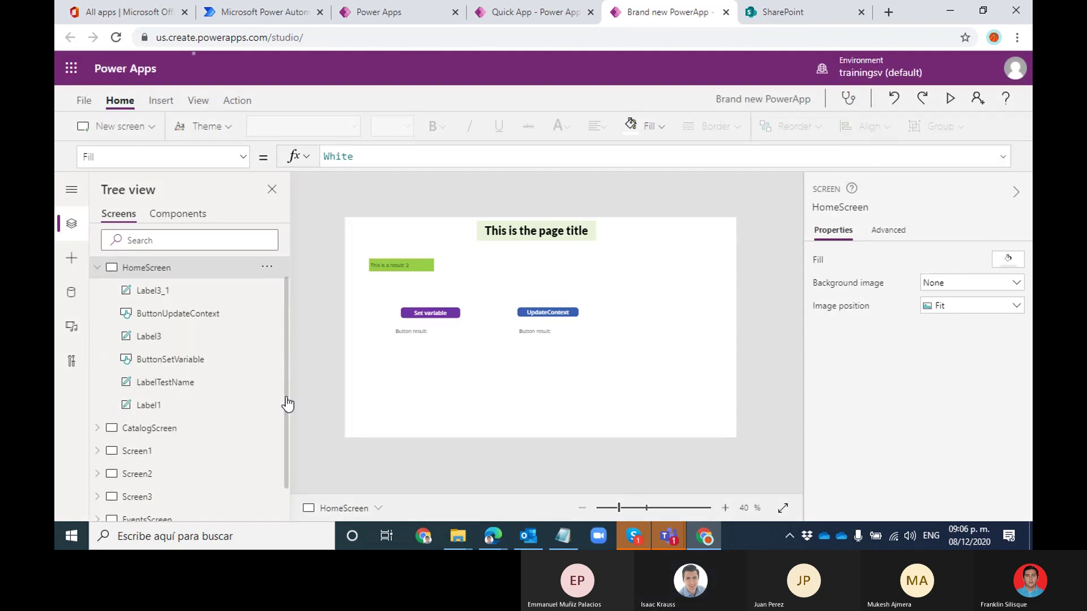
pyautogui.click(200, 481)
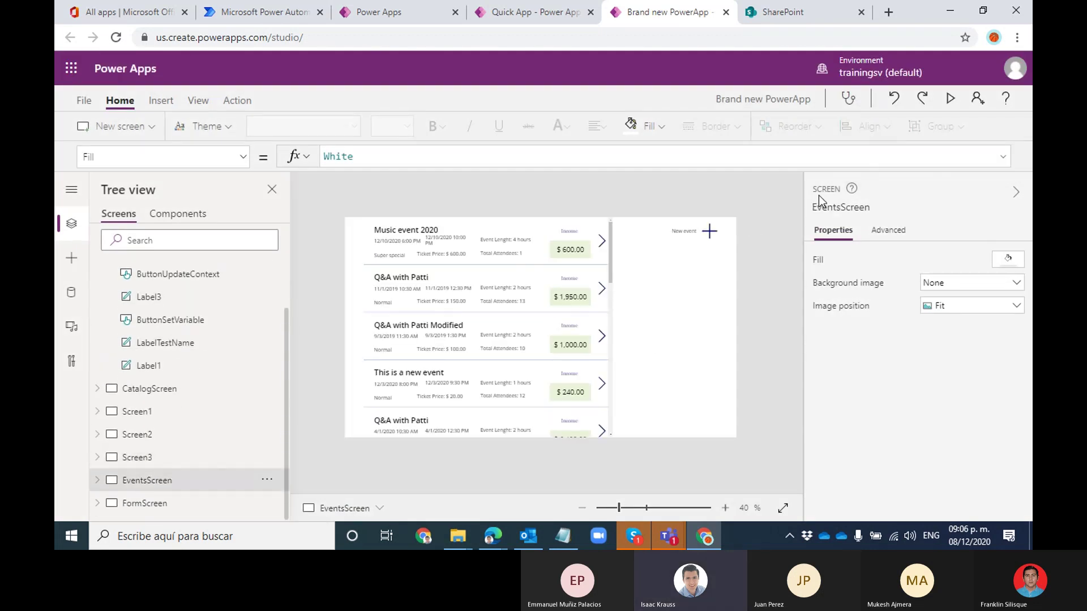
# Preview the app, check the form icons for a new event, Music event 2020 and both 2019 Q&A events, and return to the editor
pyautogui.click(949, 99)
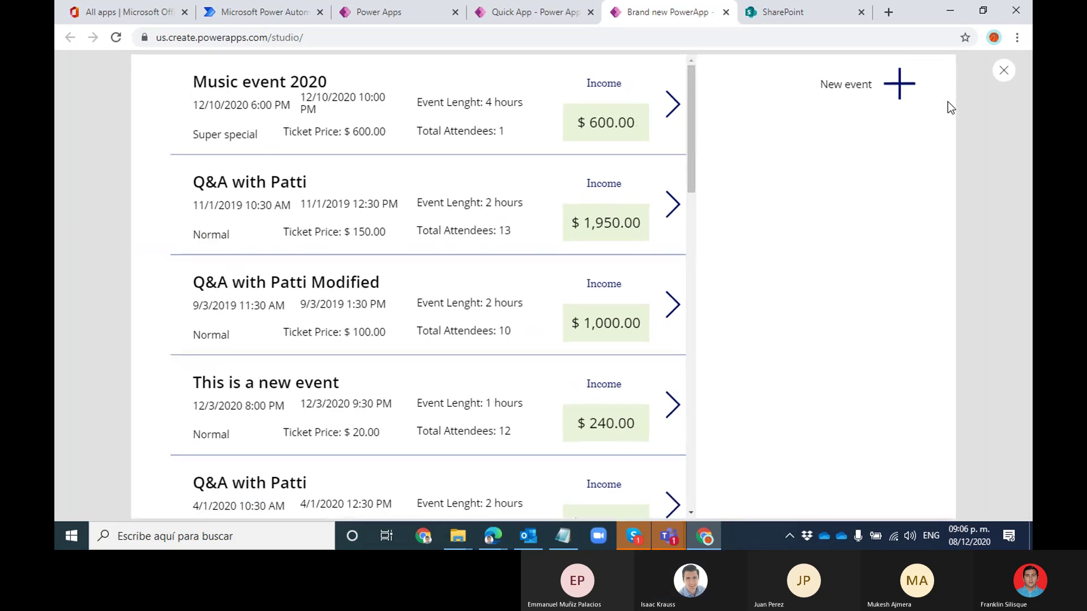
pyautogui.click(865, 91)
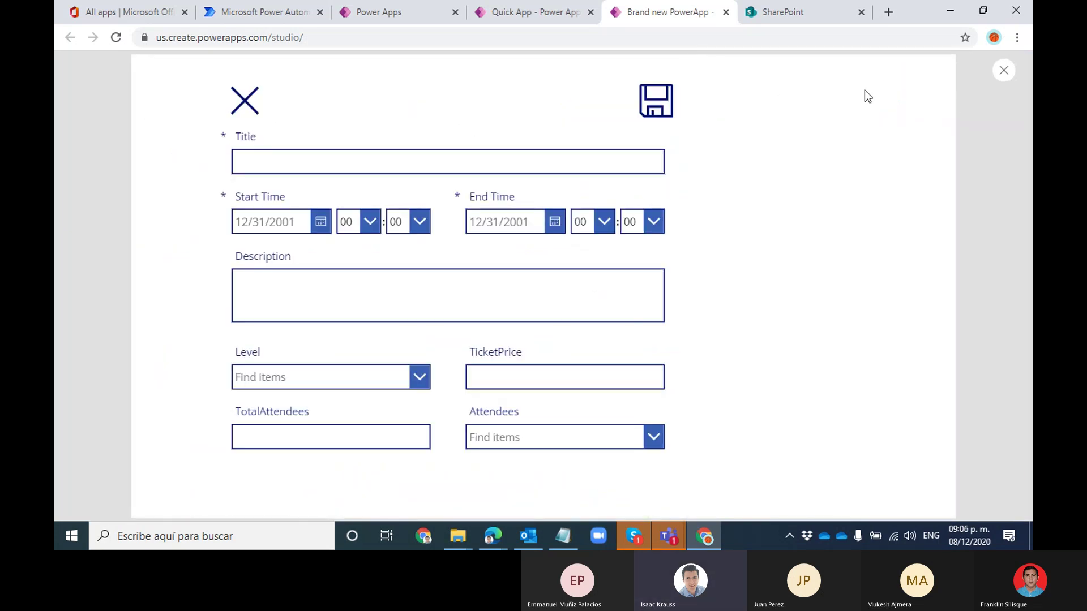
pyautogui.click(252, 107)
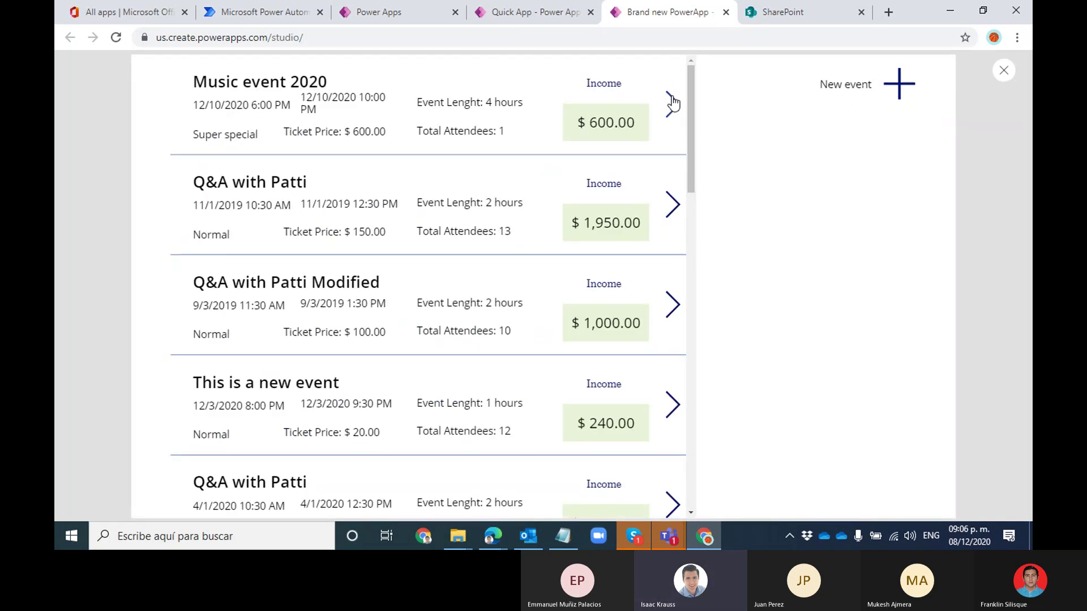
pyautogui.click(673, 100)
pyautogui.click(597, 100)
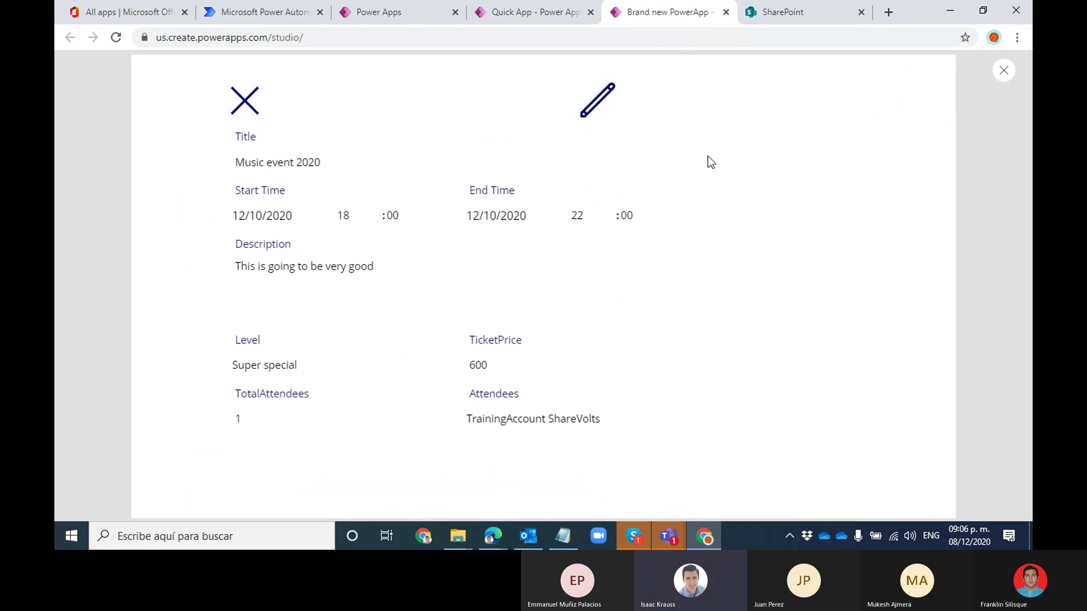
pyautogui.click(248, 103)
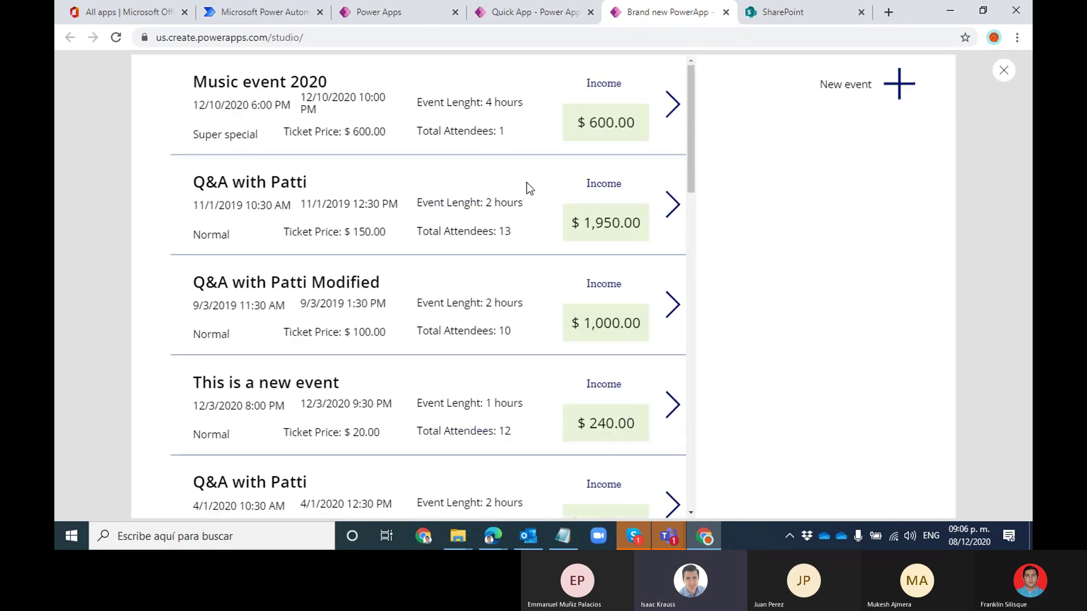
pyautogui.click(670, 204)
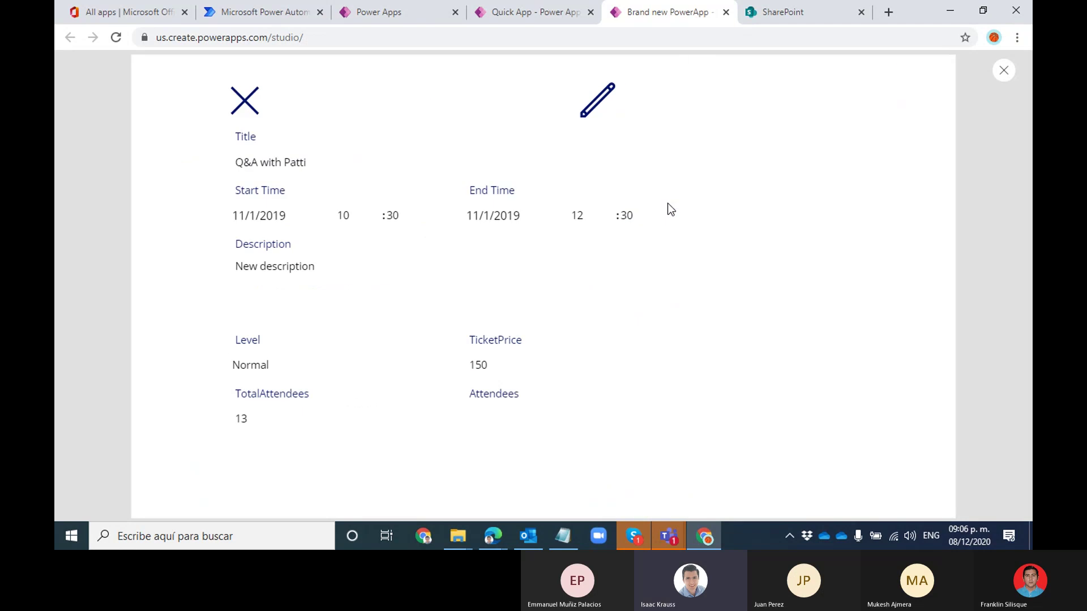
pyautogui.click(604, 104)
pyautogui.click(246, 102)
pyautogui.click(669, 307)
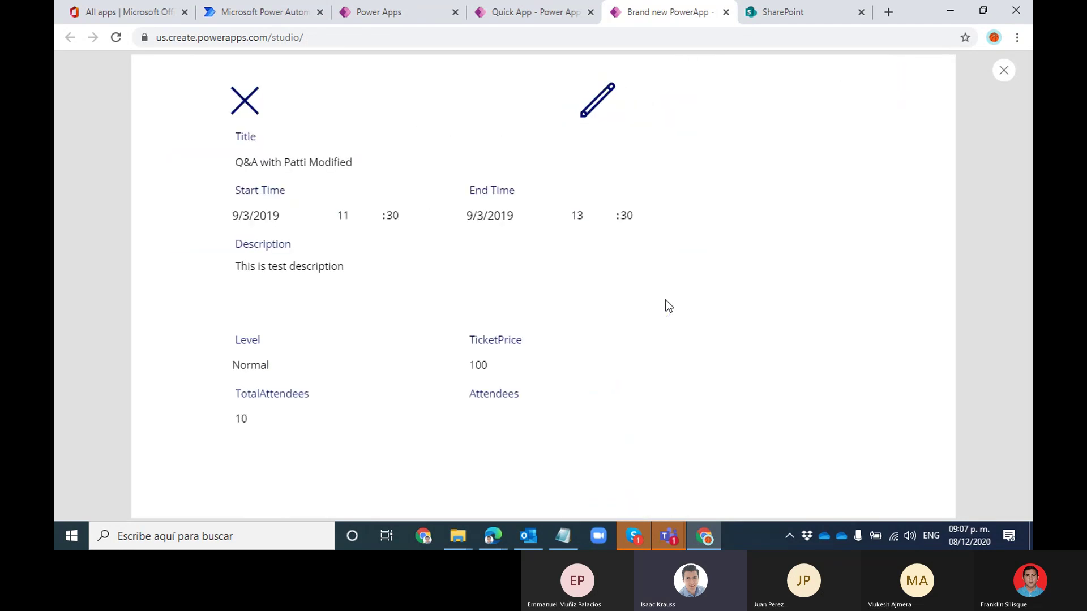
pyautogui.click(598, 99)
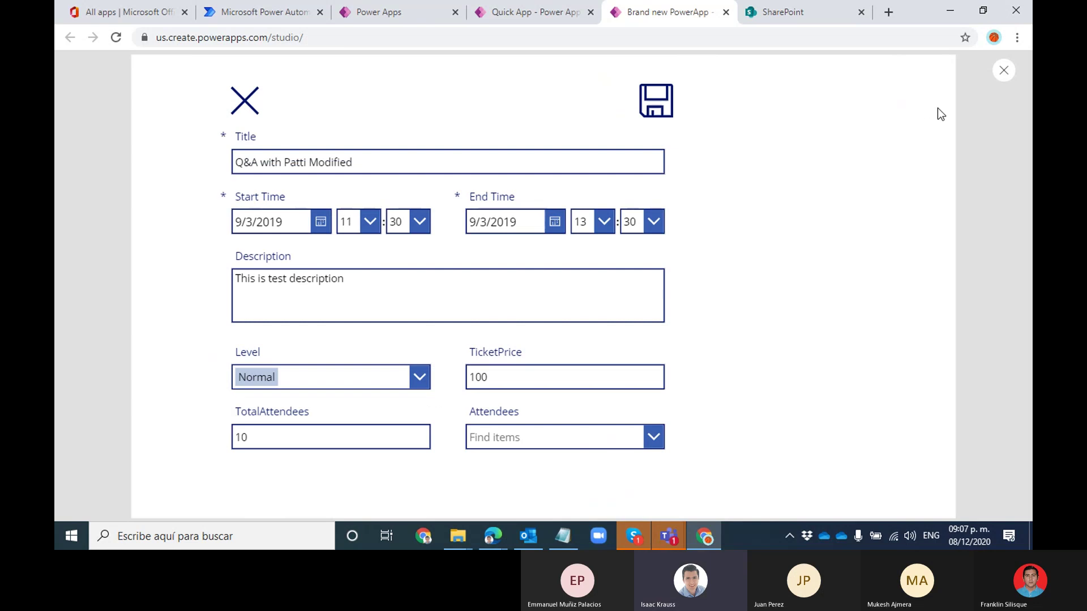
pyautogui.click(1004, 71)
pyautogui.click(693, 334)
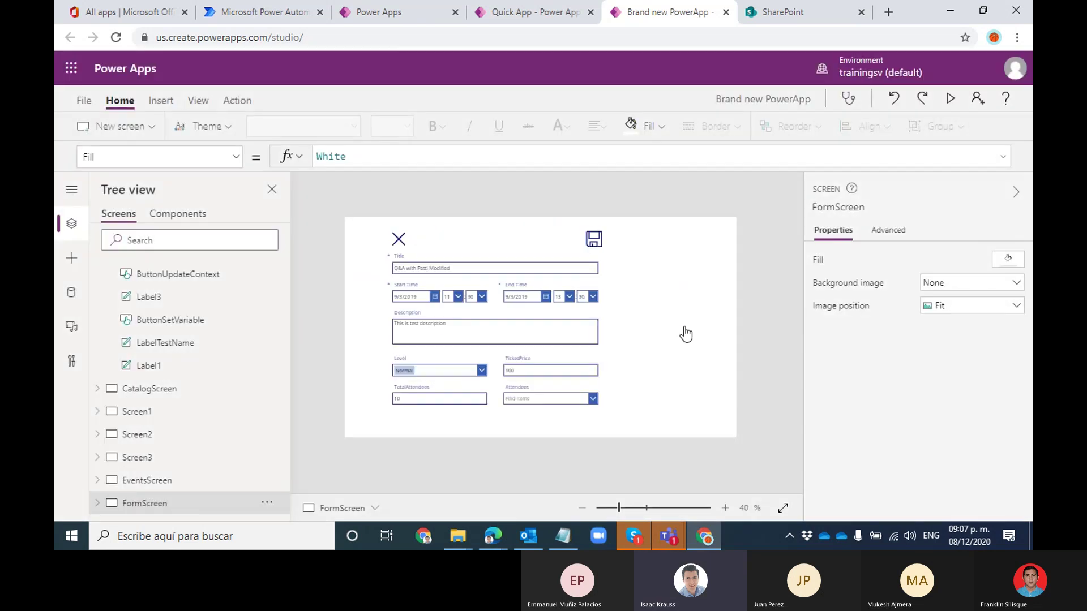
# Preview the app again, compare view and edit mode icons for Music event 2020, open Q&A with Patti, and return to the editor
pyautogui.click(951, 99)
pyautogui.click(218, 89)
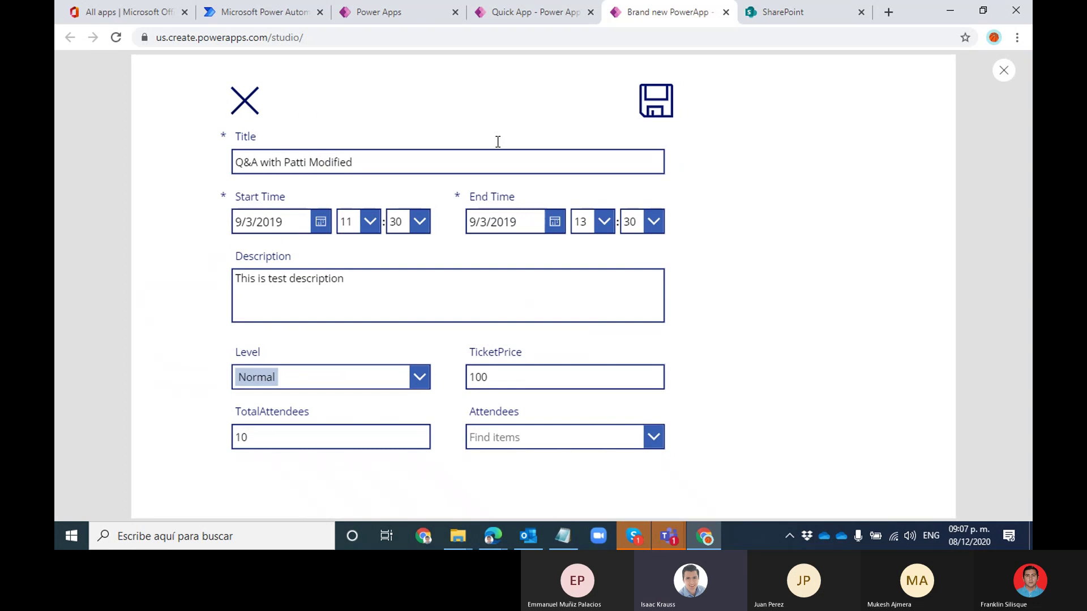
pyautogui.click(671, 114)
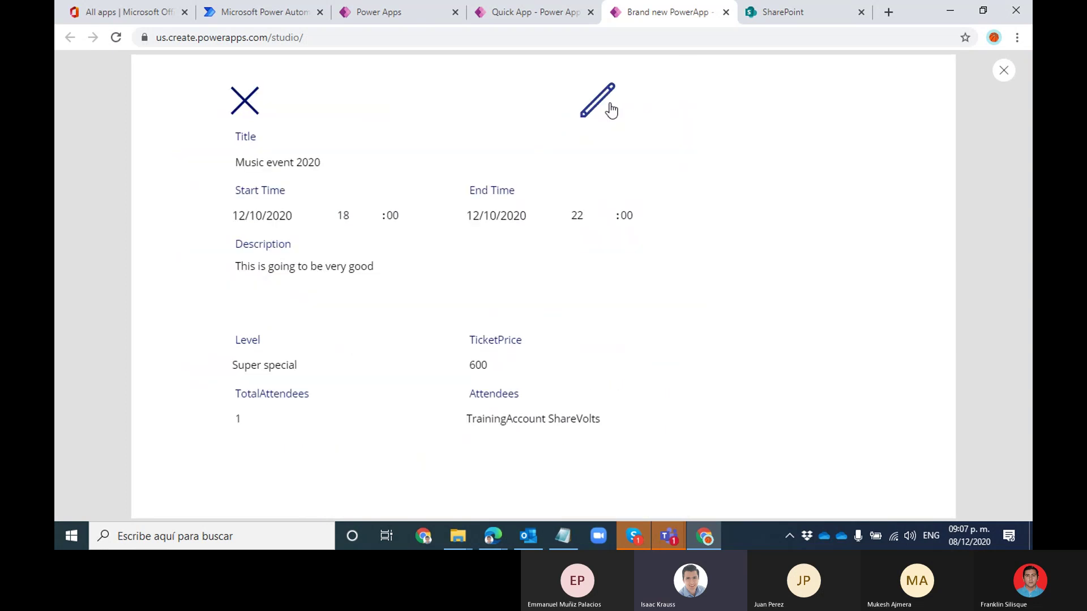
pyautogui.click(598, 110)
pyautogui.click(244, 108)
pyautogui.click(675, 213)
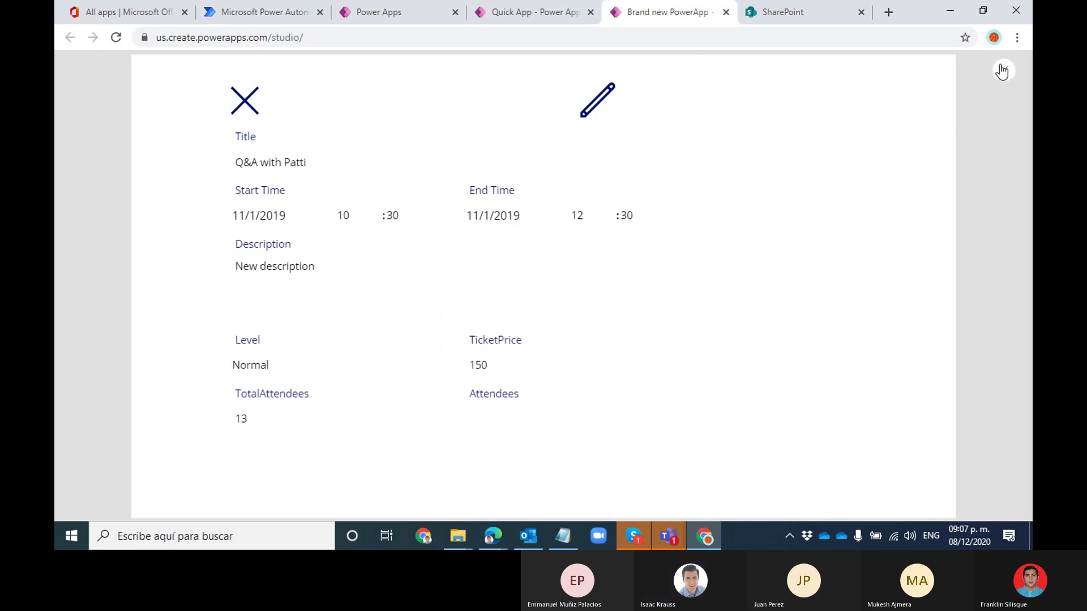
pyautogui.click(1001, 71)
pyautogui.click(662, 338)
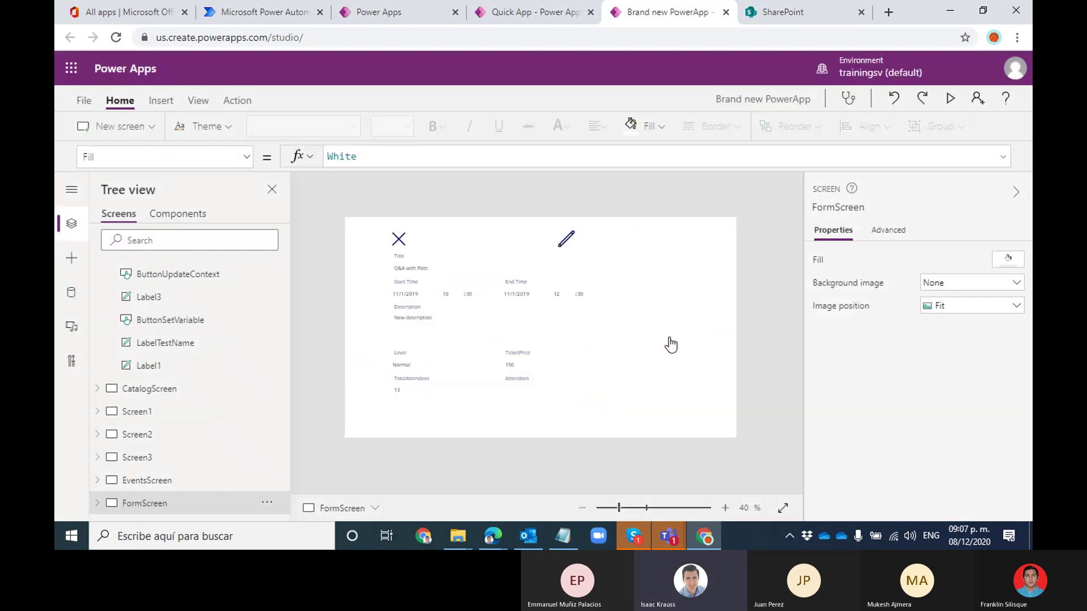
# Move EditIcon on FormScreen horizontally onto the same spot as the save icon
pyautogui.click(567, 240)
pyautogui.moveTo(569, 241); pyautogui.dragTo(597, 241)
pyautogui.click(650, 272)
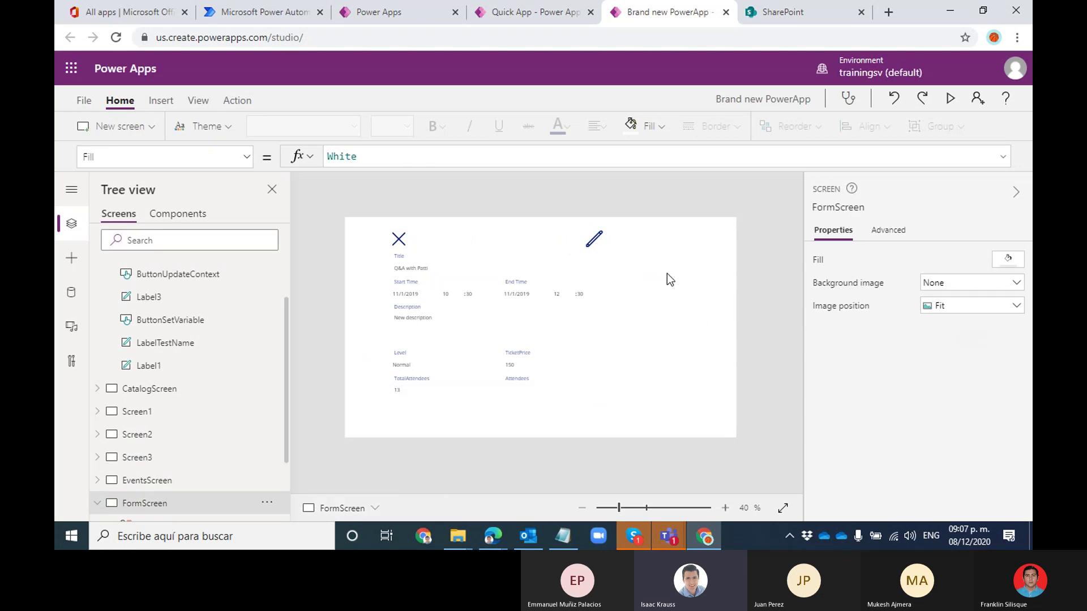
pyautogui.click(543, 318)
pyautogui.click(663, 283)
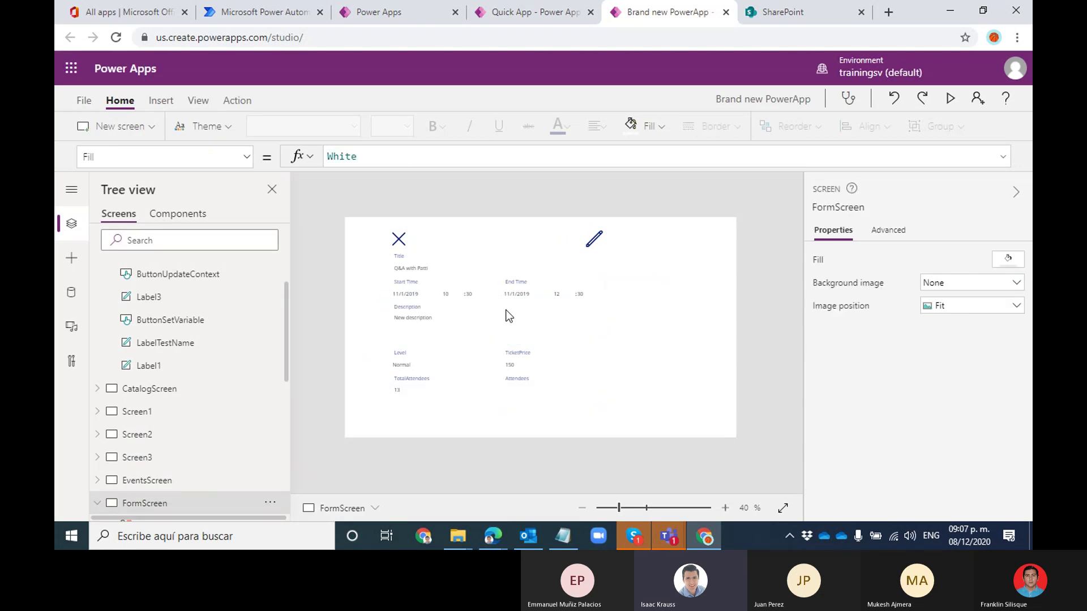
pyautogui.click(467, 290)
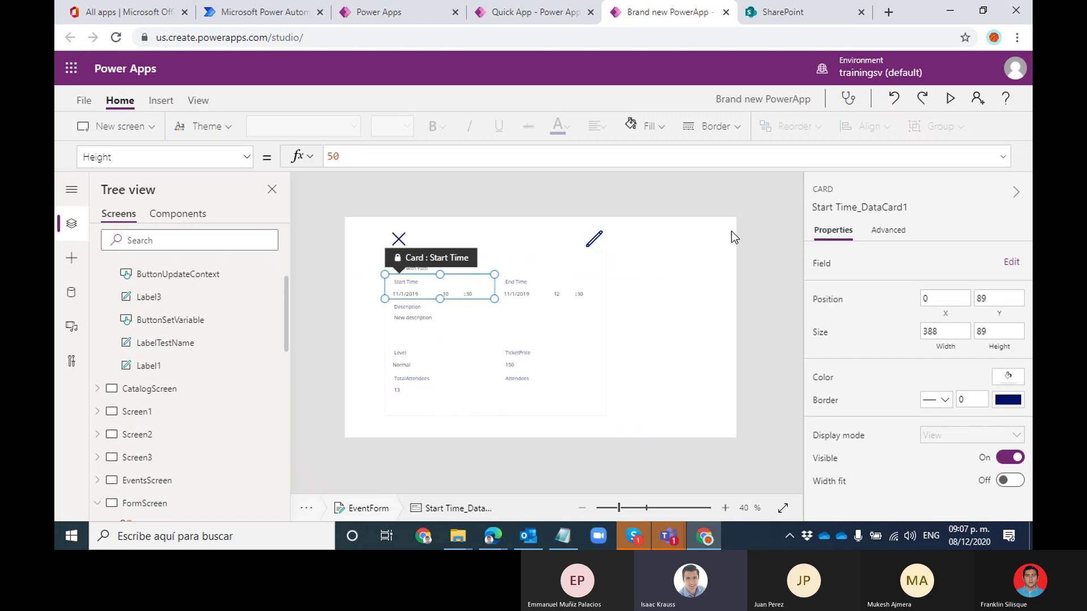
# Preview the icon swap for Q&A with Patti Modified, This is a new event and a new event, and return to the editor
pyautogui.click(950, 98)
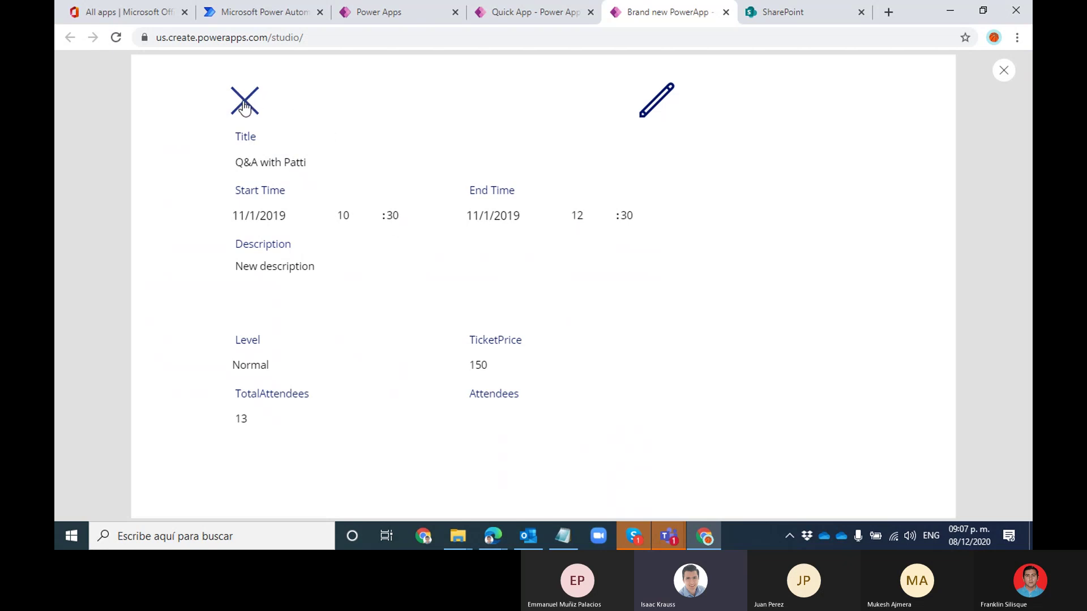
pyautogui.click(281, 117)
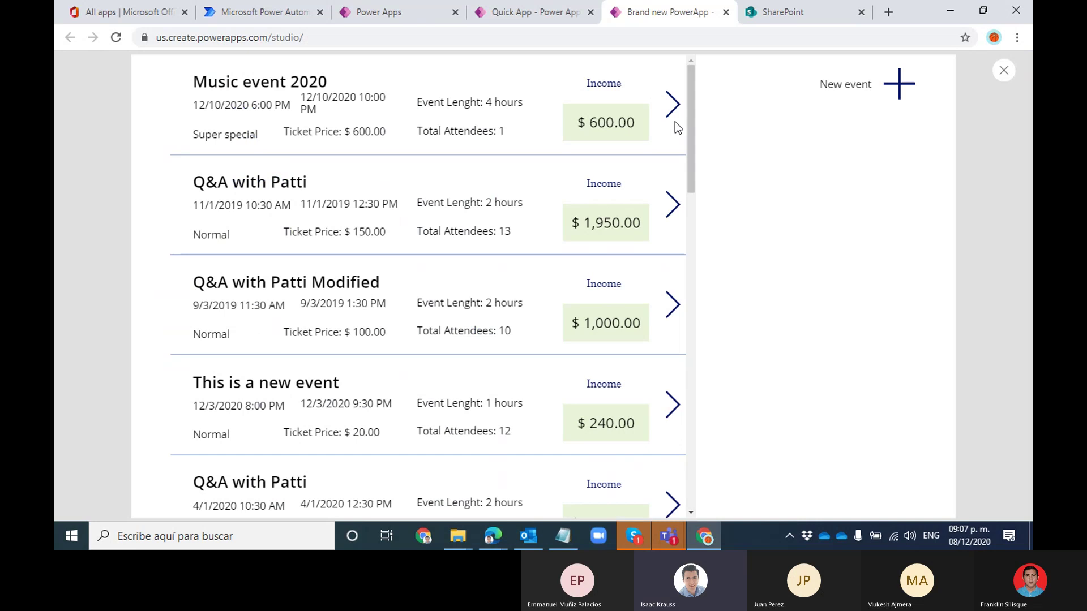
pyautogui.click(673, 299)
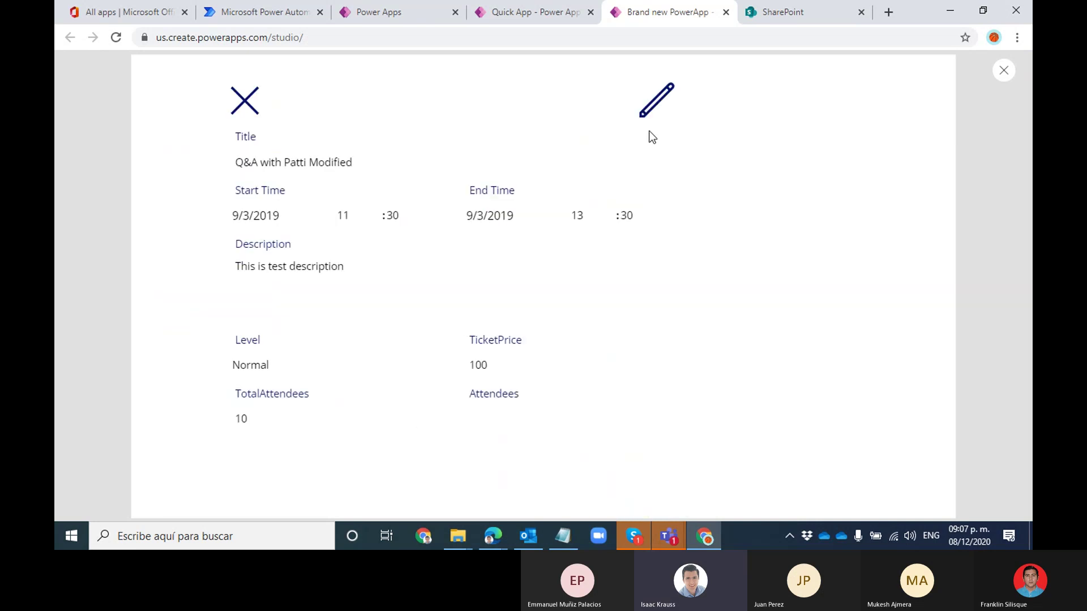
pyautogui.click(657, 111)
pyautogui.click(245, 105)
pyautogui.click(671, 400)
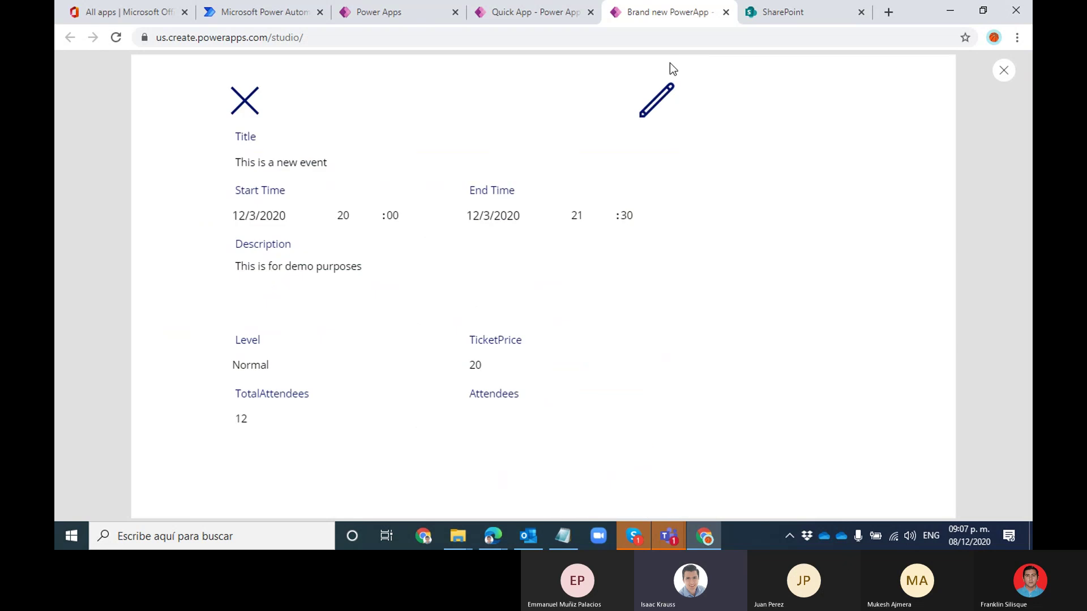
pyautogui.click(661, 106)
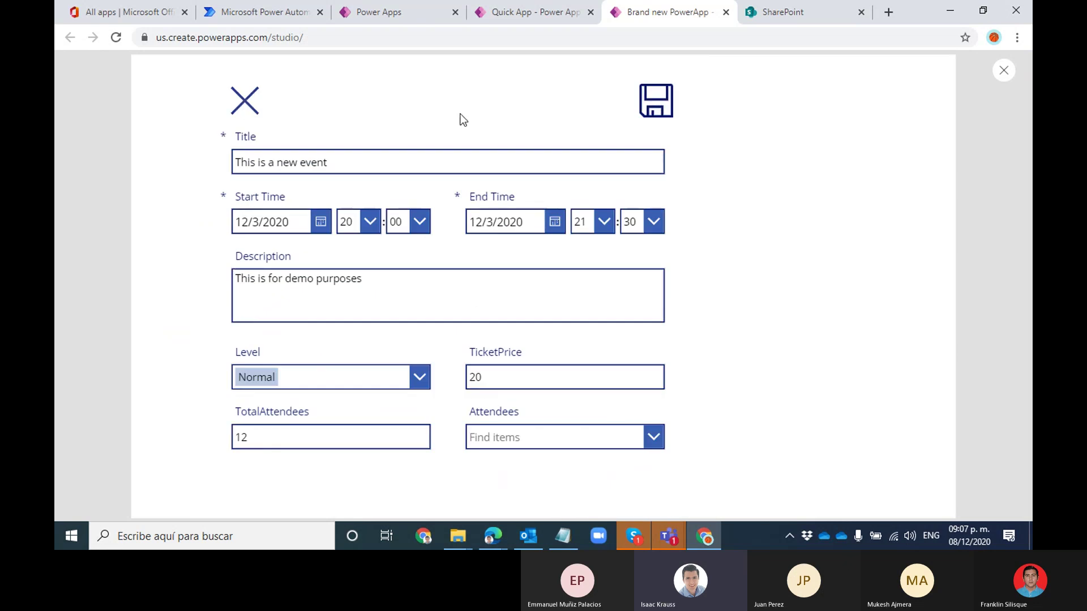
pyautogui.click(656, 100)
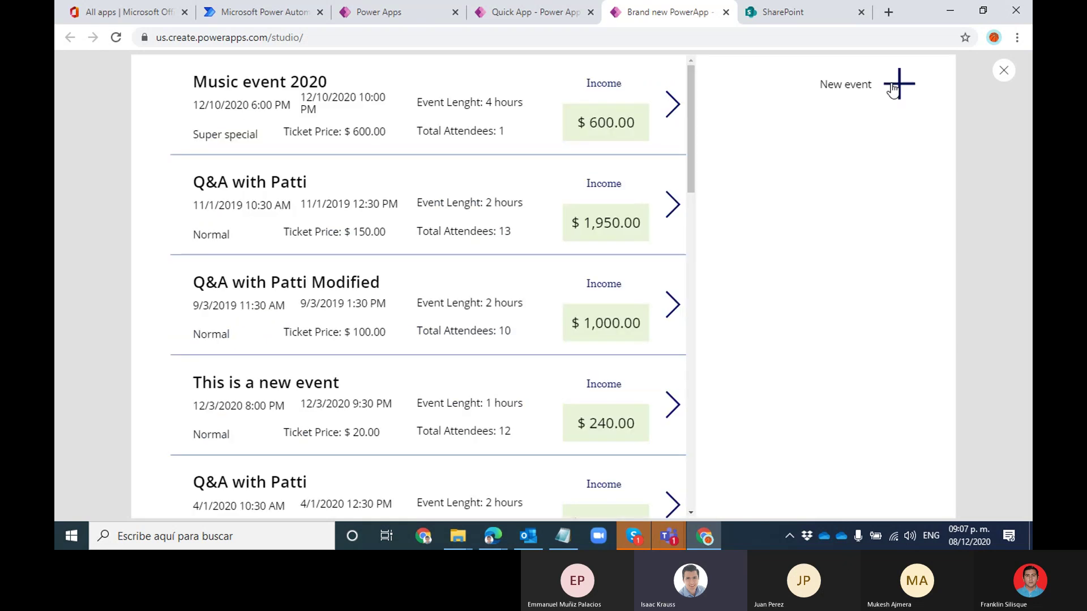
pyautogui.click(892, 87)
pyautogui.click(232, 104)
pyautogui.press('Escape')
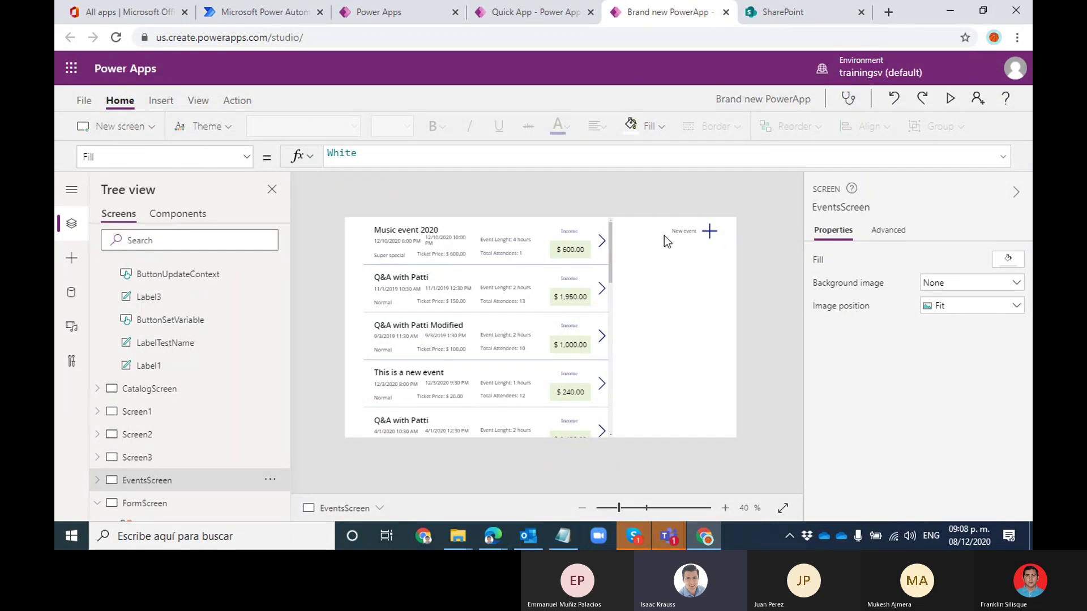
# Preview EventsScreen, switch Music event 2020 from view to edit mode to check the overlapping icons, and return to the editor
pyautogui.click(592, 242)
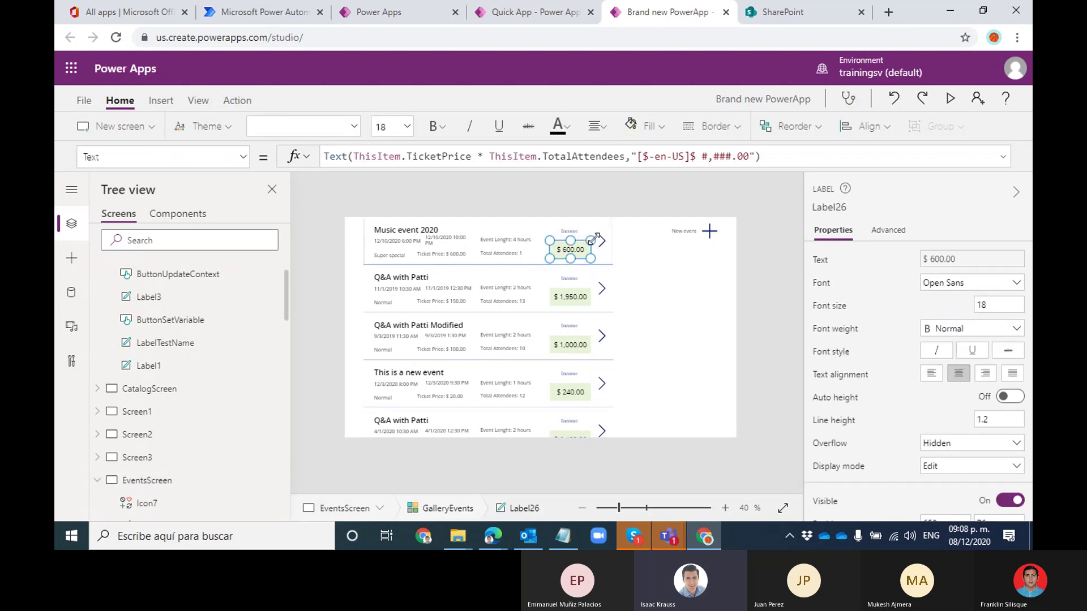
pyautogui.click(660, 266)
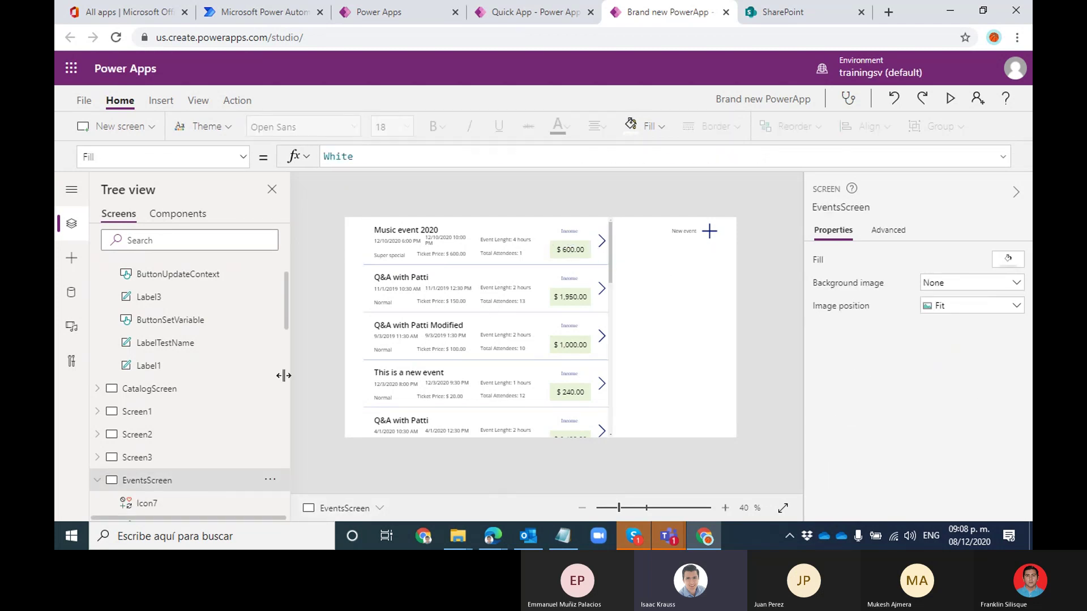
pyautogui.click(950, 100)
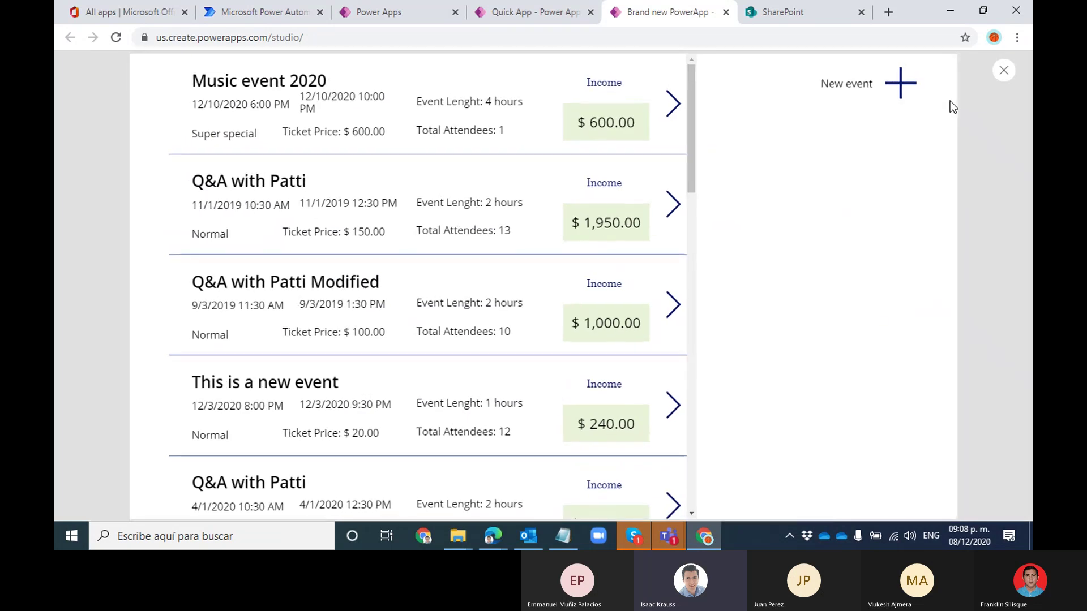
pyautogui.click(670, 108)
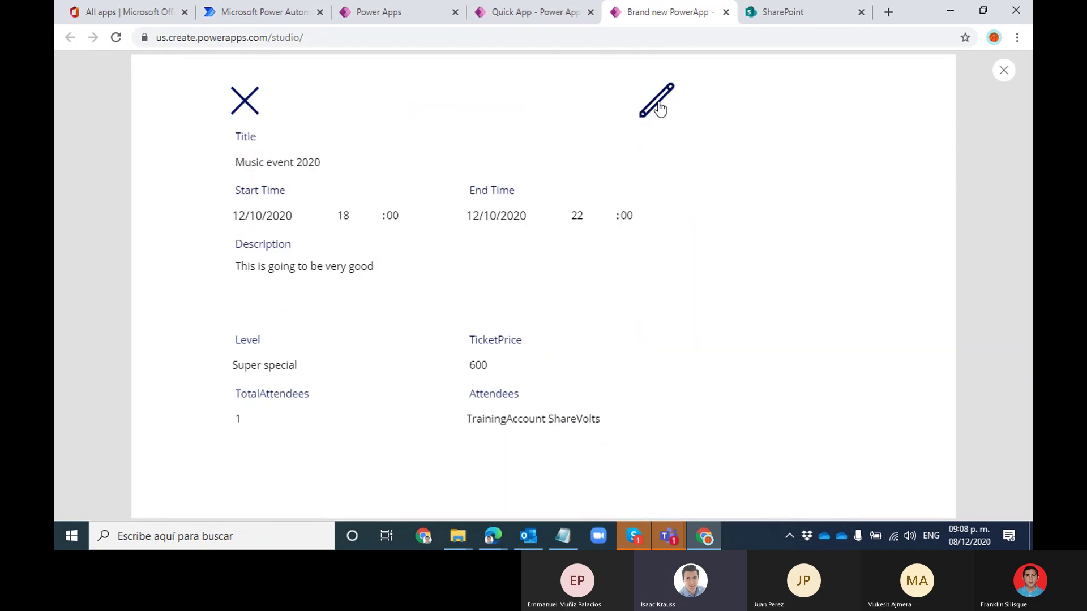
pyautogui.click(670, 108)
pyautogui.click(1003, 71)
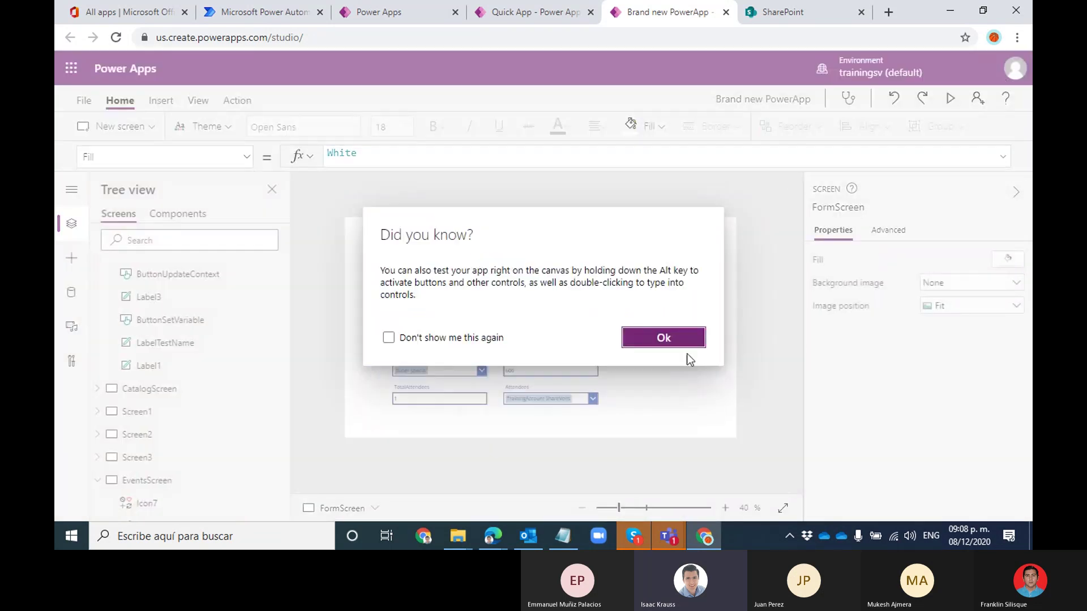
pyautogui.click(679, 344)
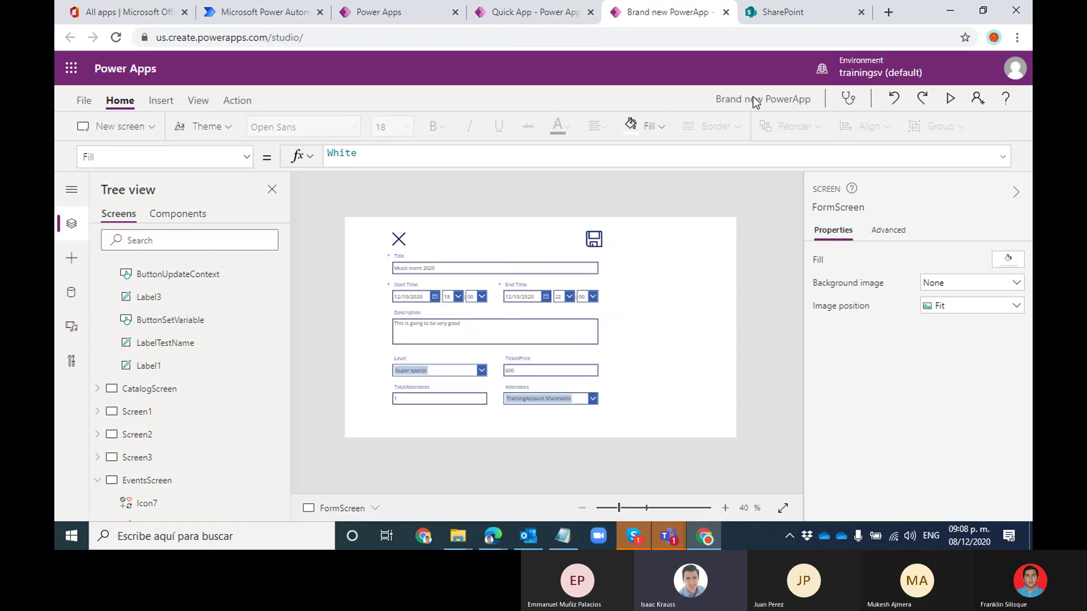
# Insert a Trash icon on FormScreen and place it immediately left of the save icon, level with it
pyautogui.click(161, 100)
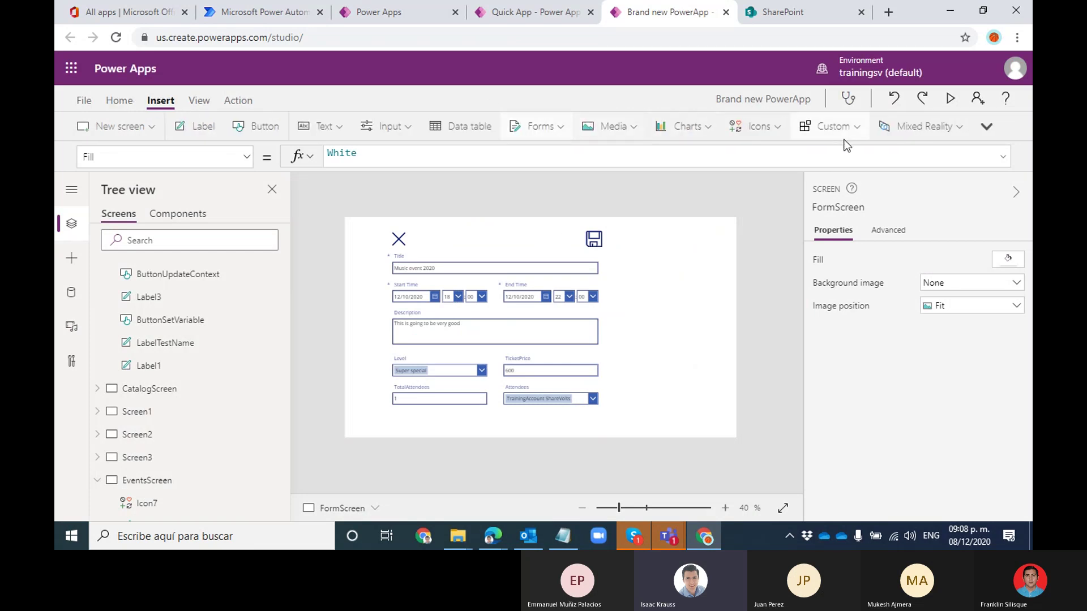
pyautogui.click(756, 126)
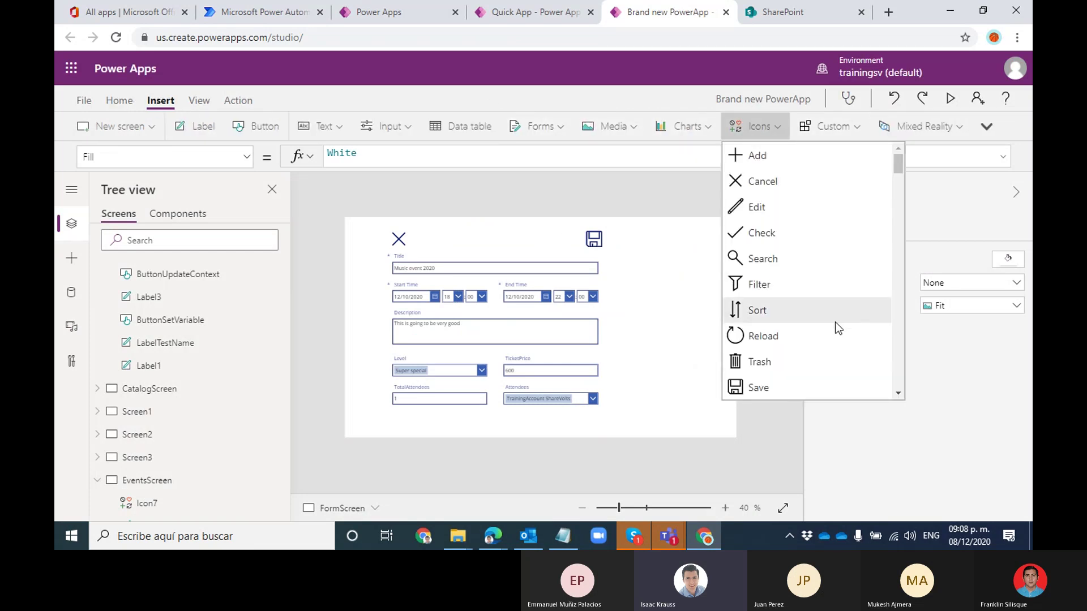
pyautogui.click(792, 360)
pyautogui.moveTo(368, 243); pyautogui.dragTo(567, 238)
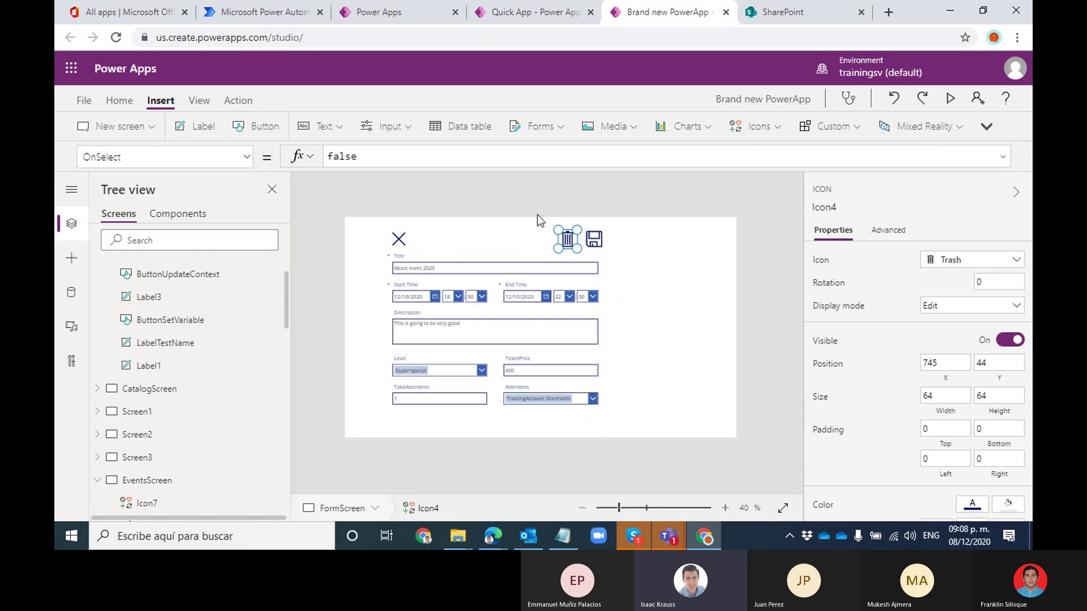
# Set the trash icon's Visible property to If(EventForm.Mode = Edit,true,false)
pyautogui.click(246, 157)
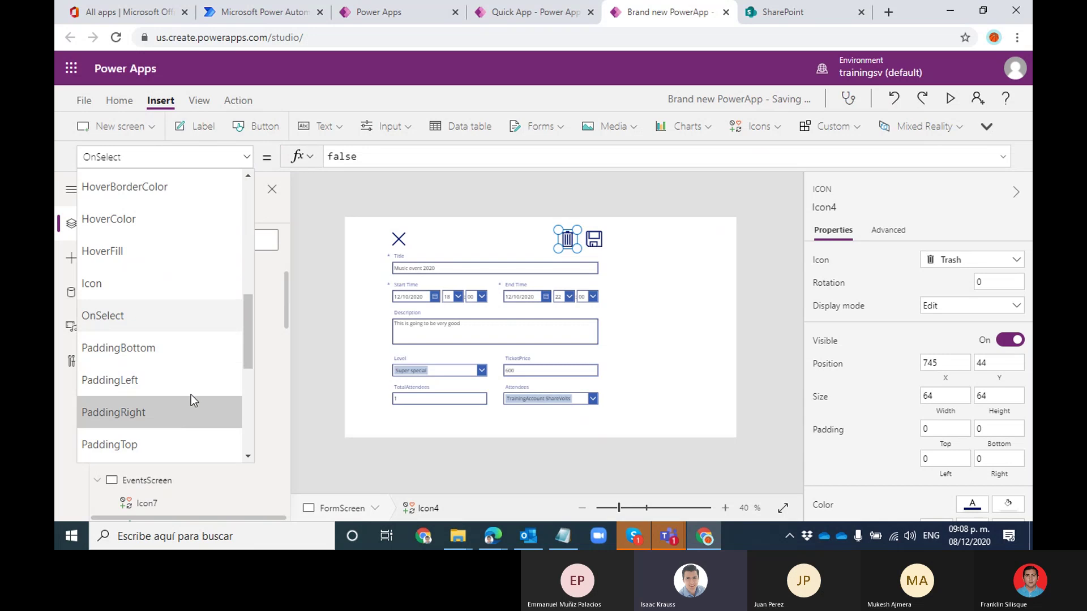
pyautogui.moveTo(243, 349); pyautogui.dragTo(242, 419)
pyautogui.click(219, 419)
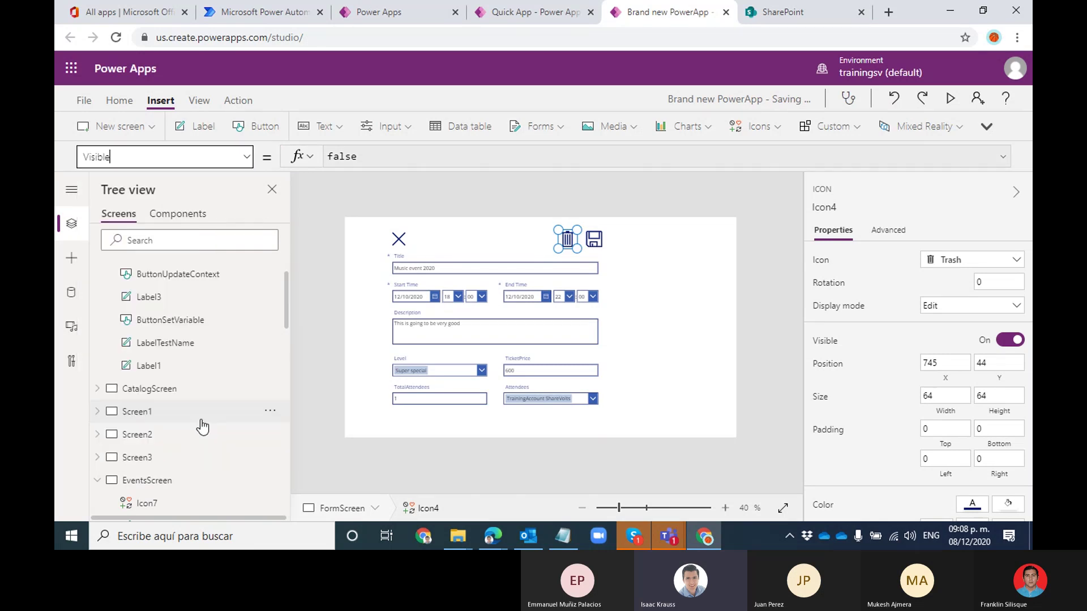
pyautogui.doubleClick(341, 157)
pyautogui.write('true')
pyautogui.press('BackSpace')
pyautogui.write('If(')
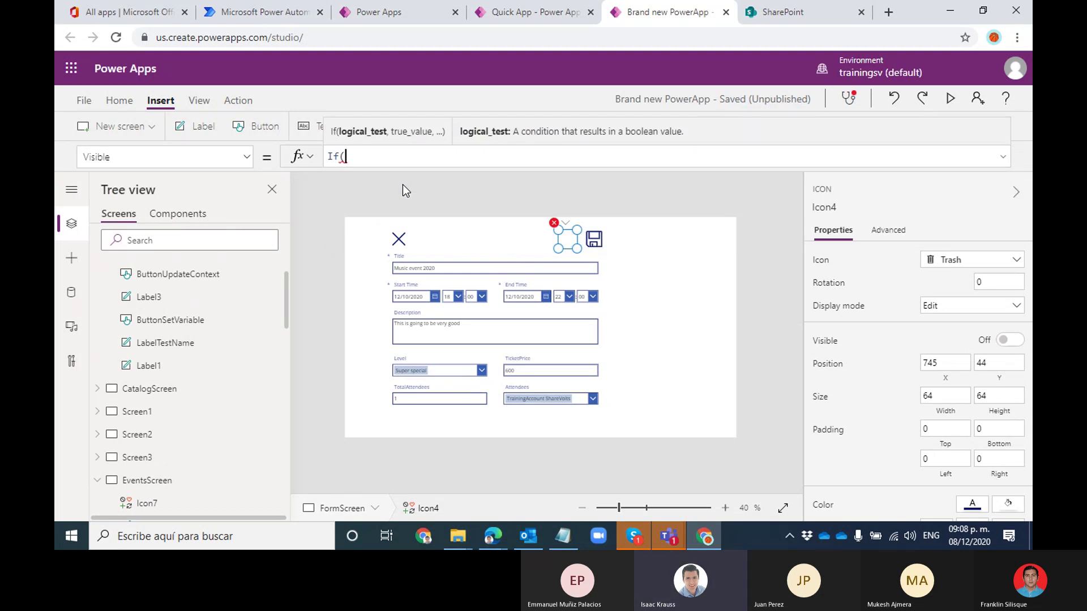
pyautogui.write('Eve')
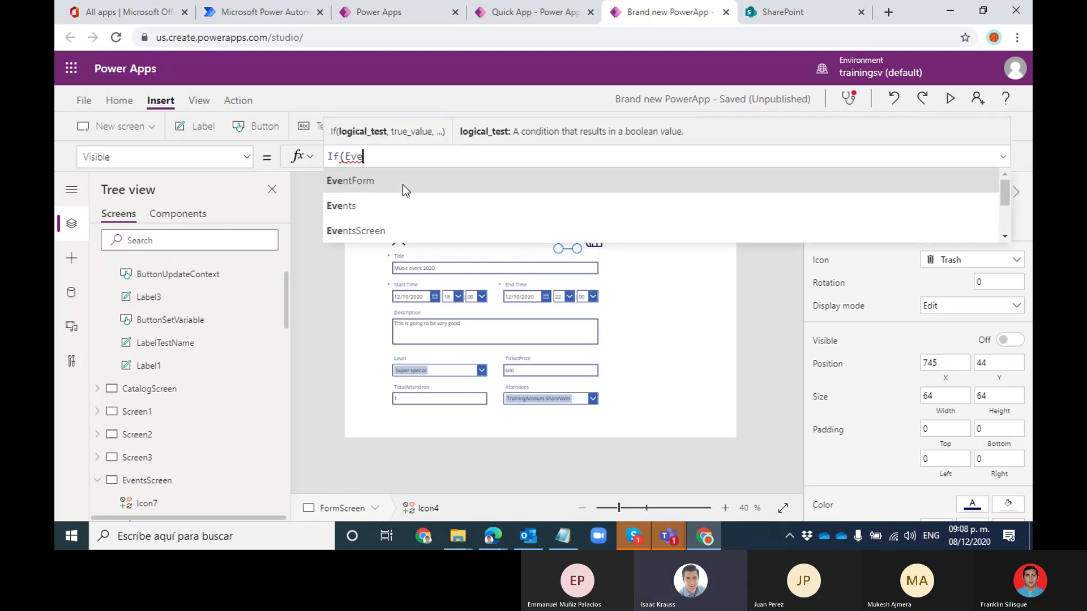
pyautogui.press('Tab')
pyautogui.write('.Mode')
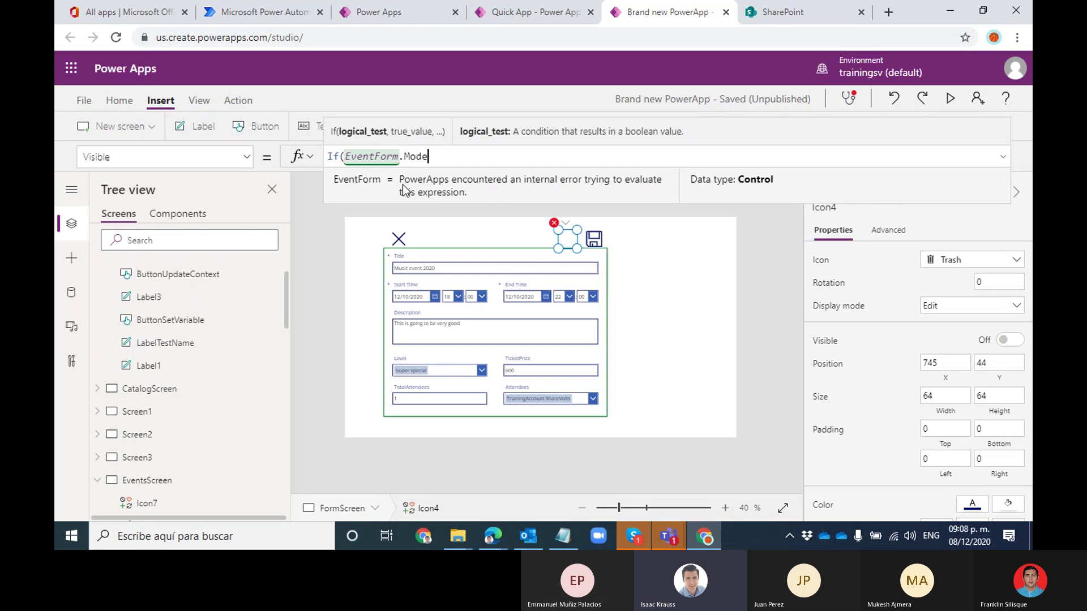
pyautogui.write(' = FormMo')
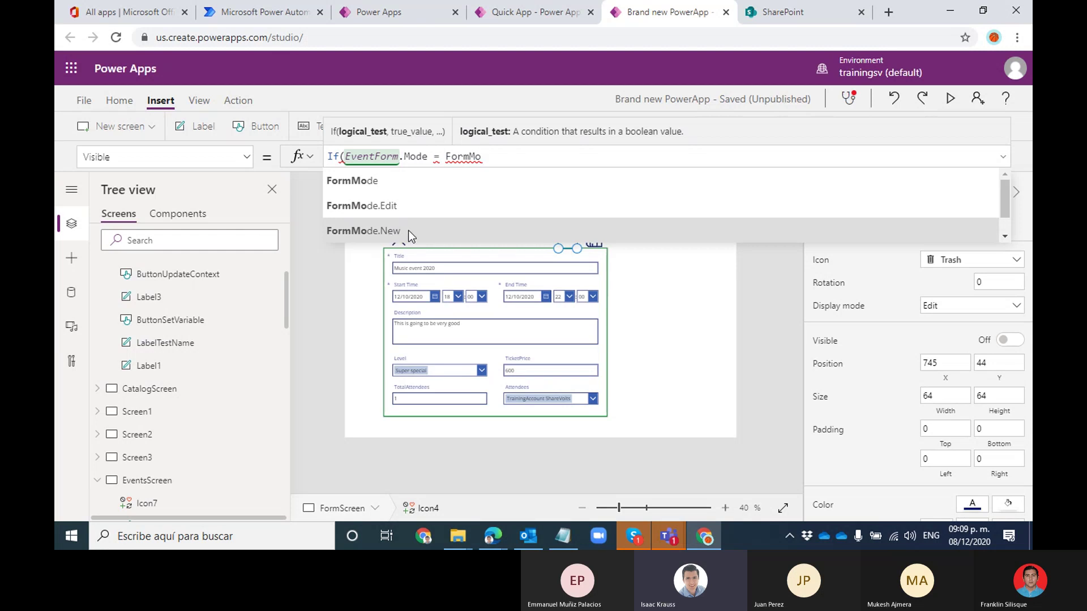
pyautogui.click(407, 214)
pyautogui.write(',true,false=')
pyautogui.press('BackSpace')
pyautogui.write(')')
pyautogui.click(639, 249)
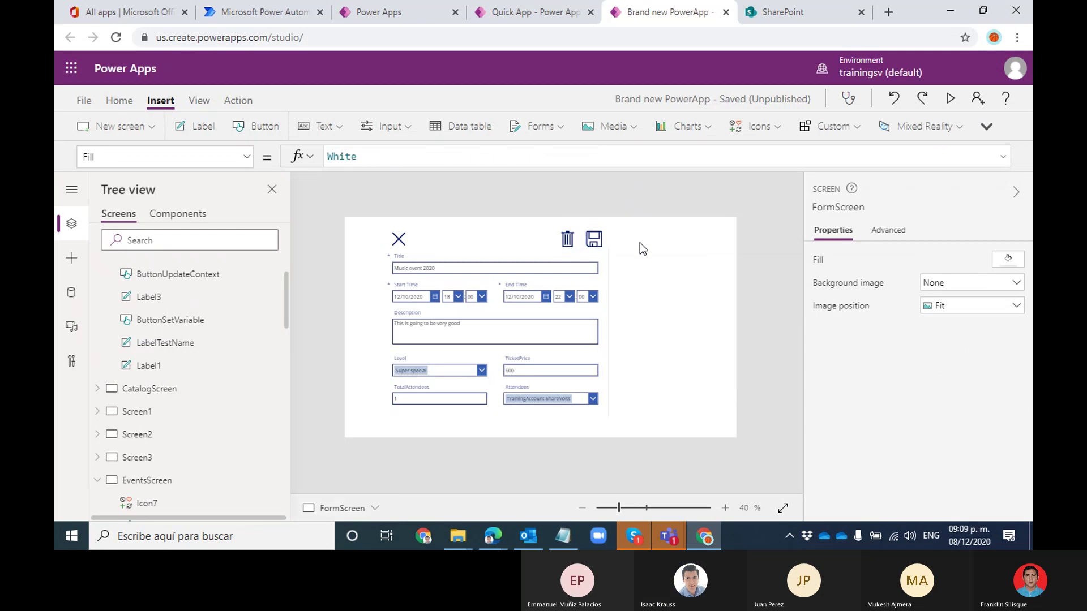
# Preview the trash icon's visibility in a new event form and in the 11/1/2019 Q&A event's view and edit modes, and return to the editor
pyautogui.click(949, 99)
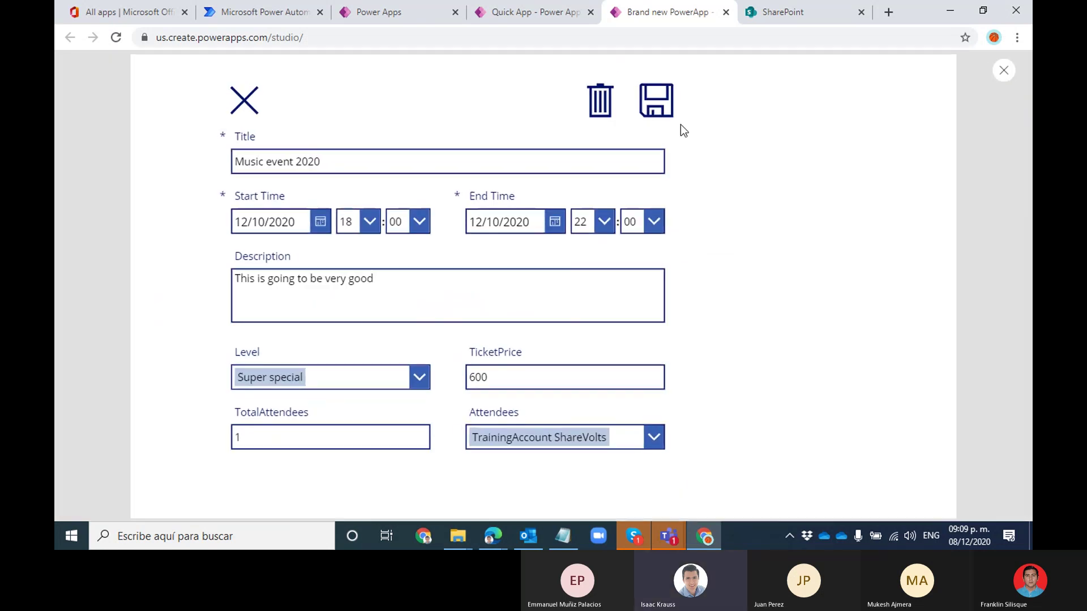
pyautogui.click(258, 111)
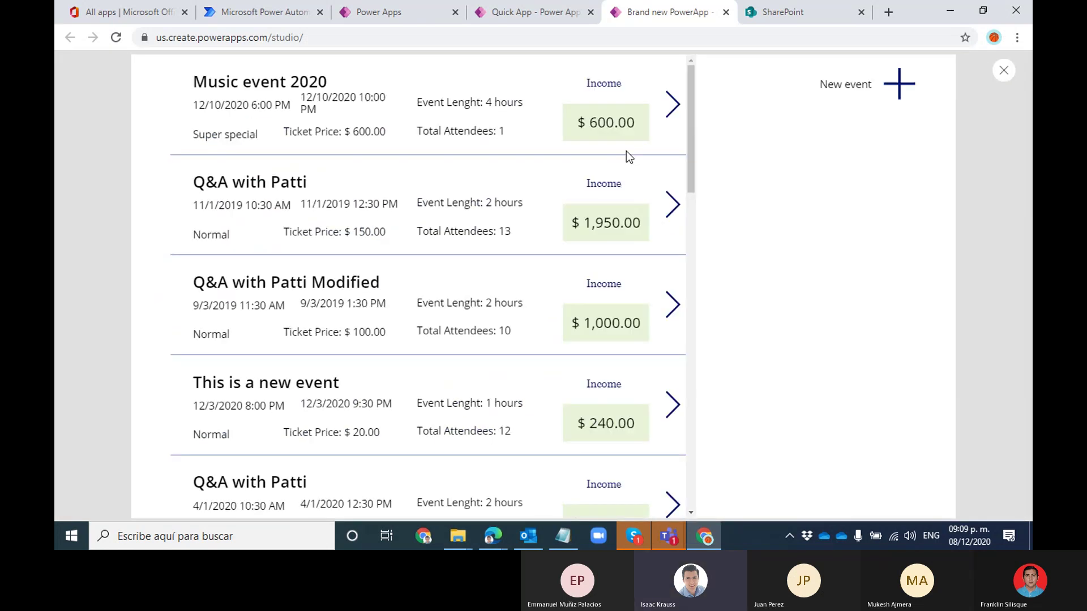
pyautogui.click(898, 85)
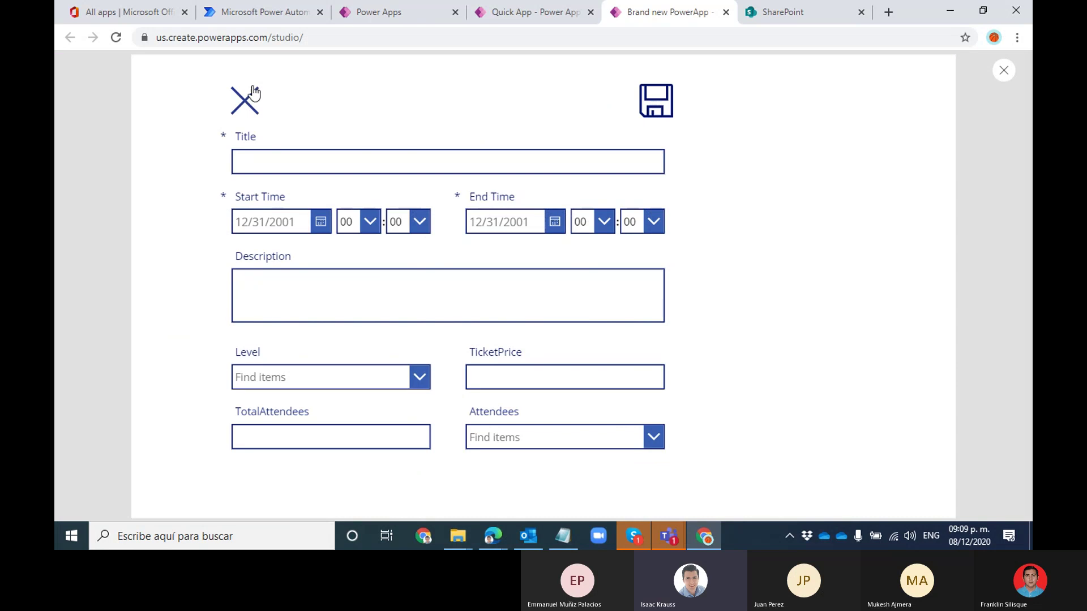
pyautogui.click(244, 101)
pyautogui.click(672, 211)
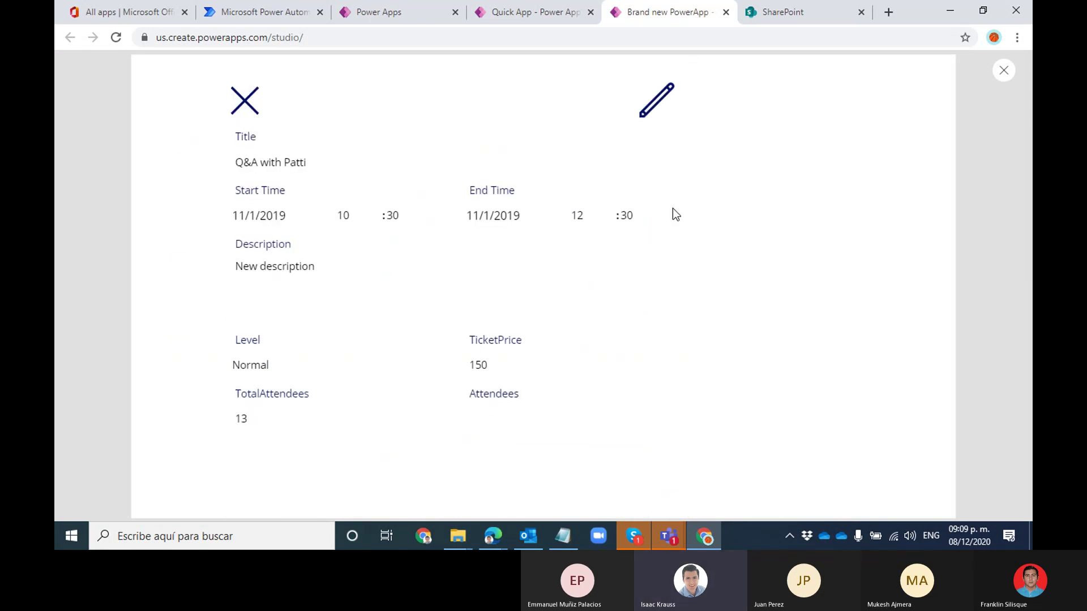
pyautogui.click(636, 115)
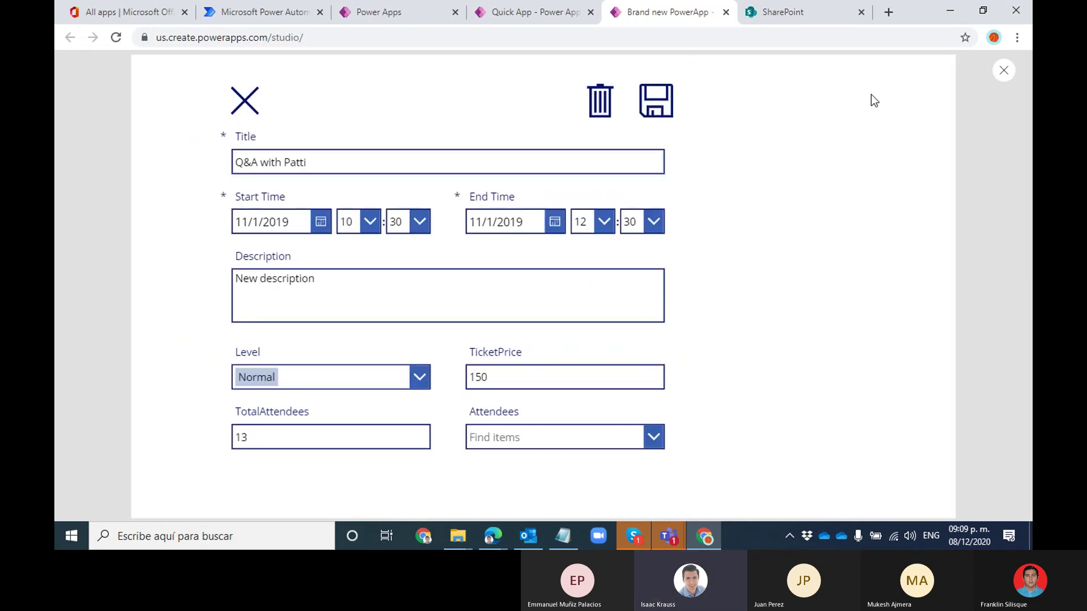
pyautogui.click(1002, 72)
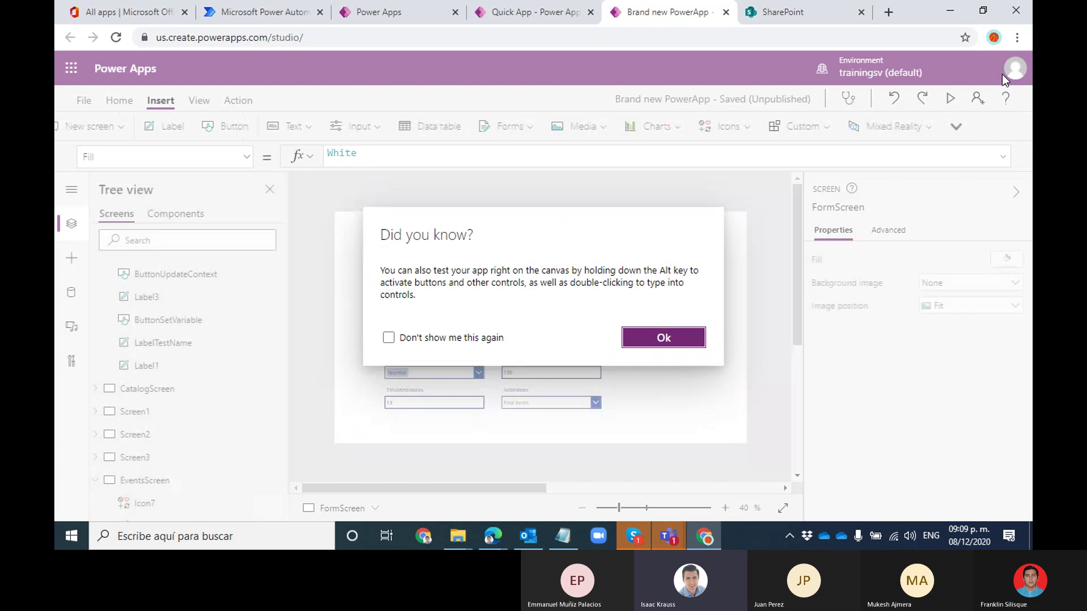
pyautogui.press('Return')
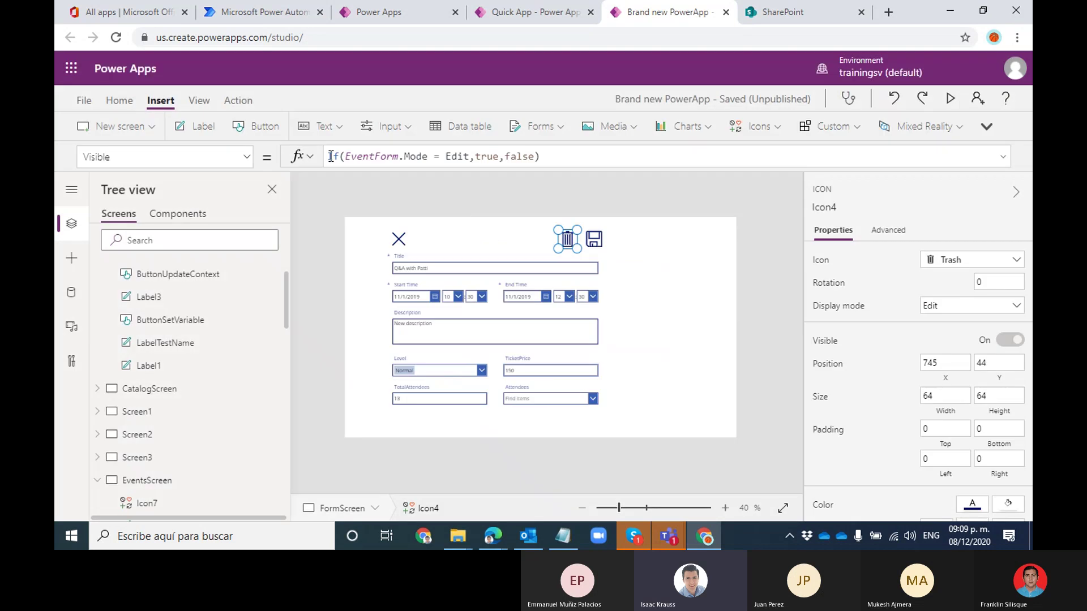
# Set the trash icon's OnSelect property to Remove(Events,GalleryEvents.Selected)
pyautogui.click(247, 159)
pyautogui.moveTo(253, 381); pyautogui.dragTo(251, 314)
pyautogui.click(179, 344)
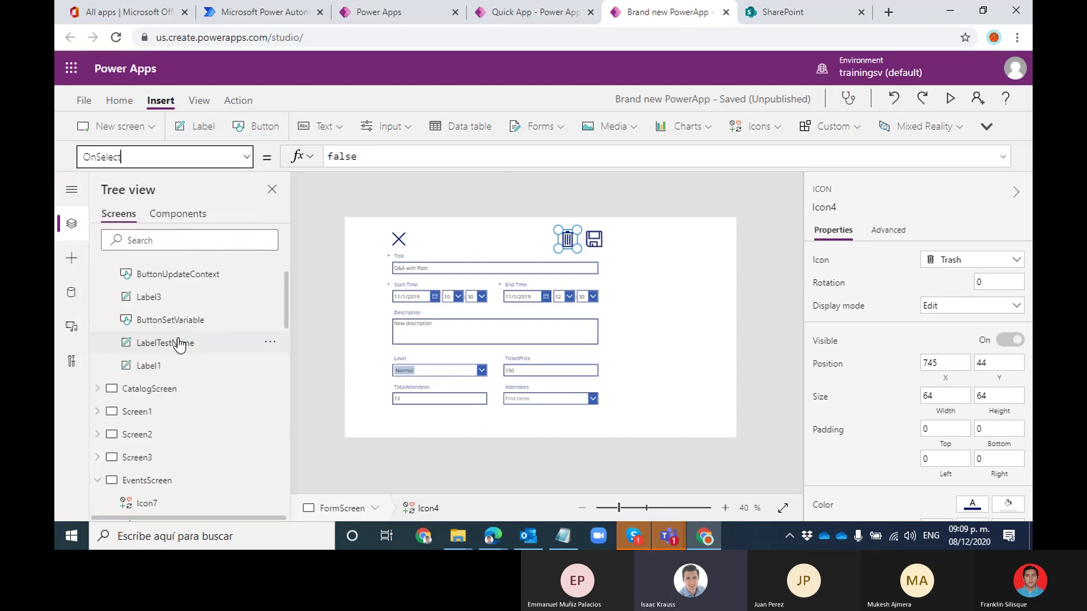
pyautogui.doubleClick(364, 155)
pyautogui.write('Re')
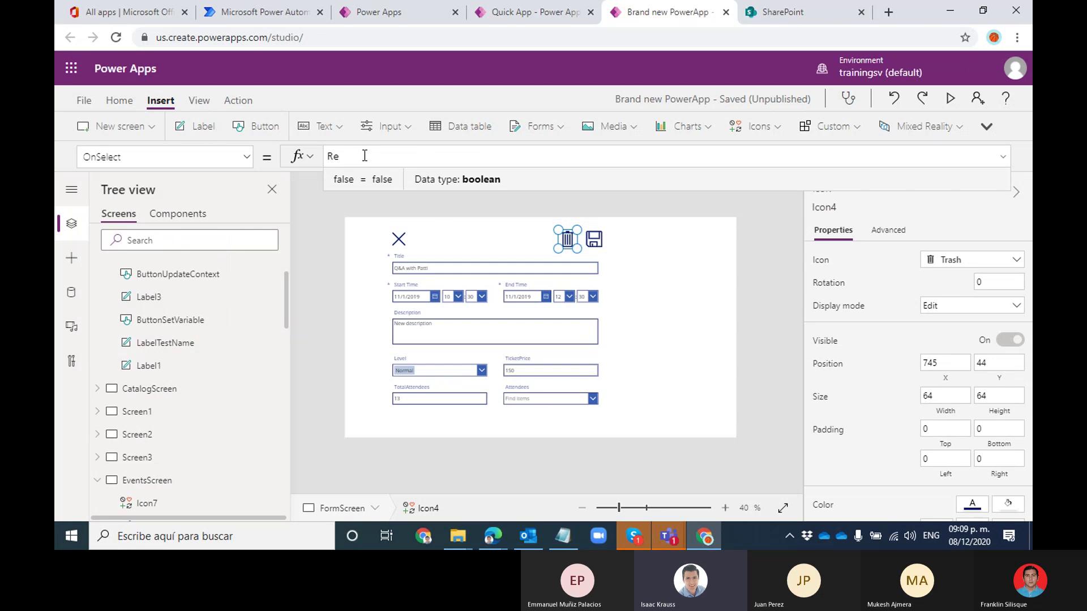
pyautogui.write('move(')
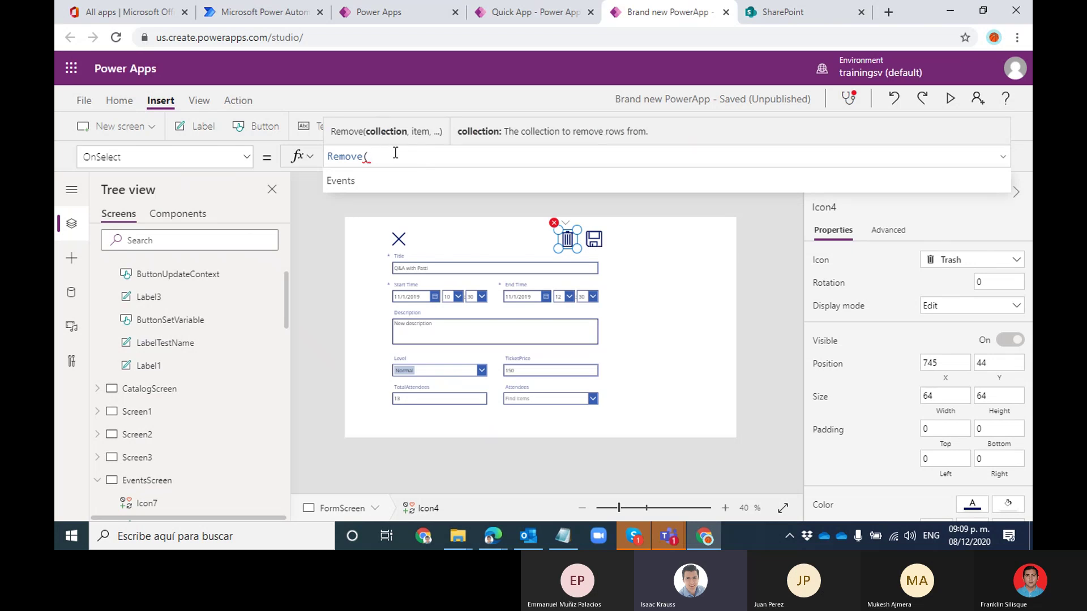
pyautogui.click(359, 185)
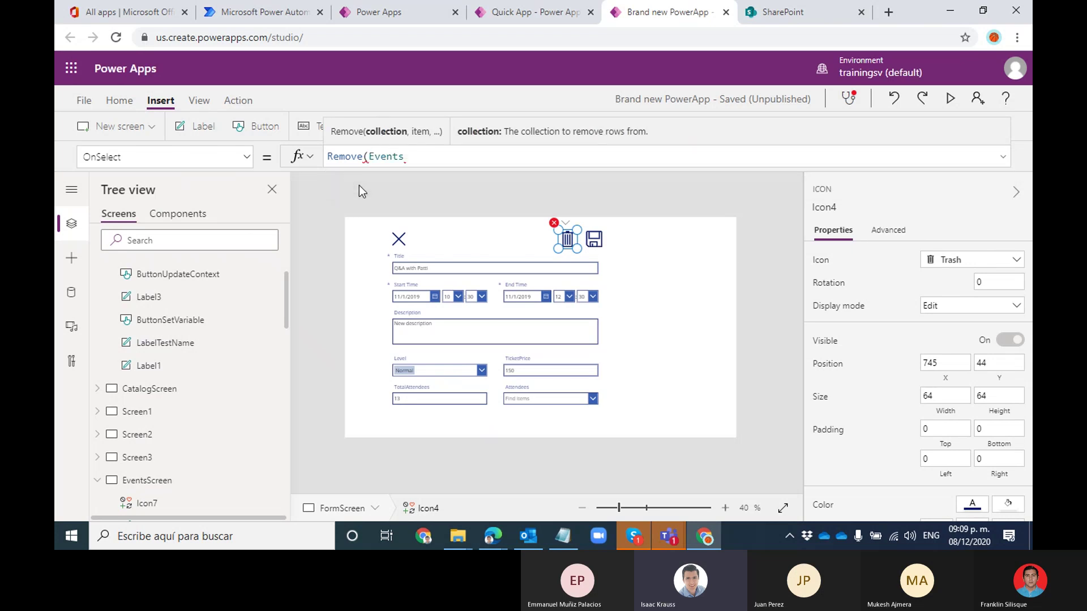
pyautogui.write(',')
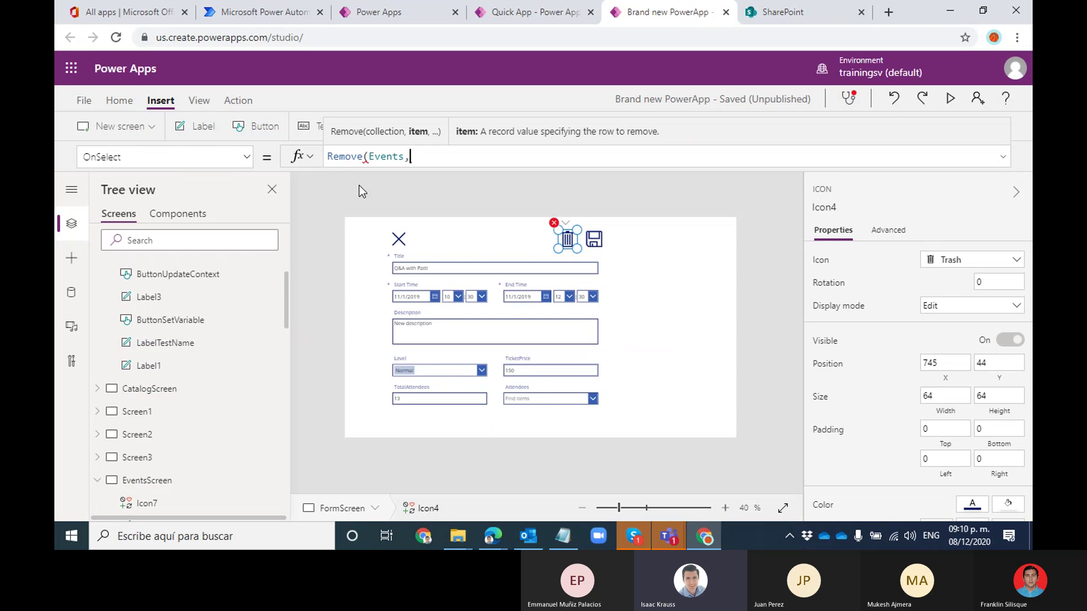
pyautogui.write('Gallery')
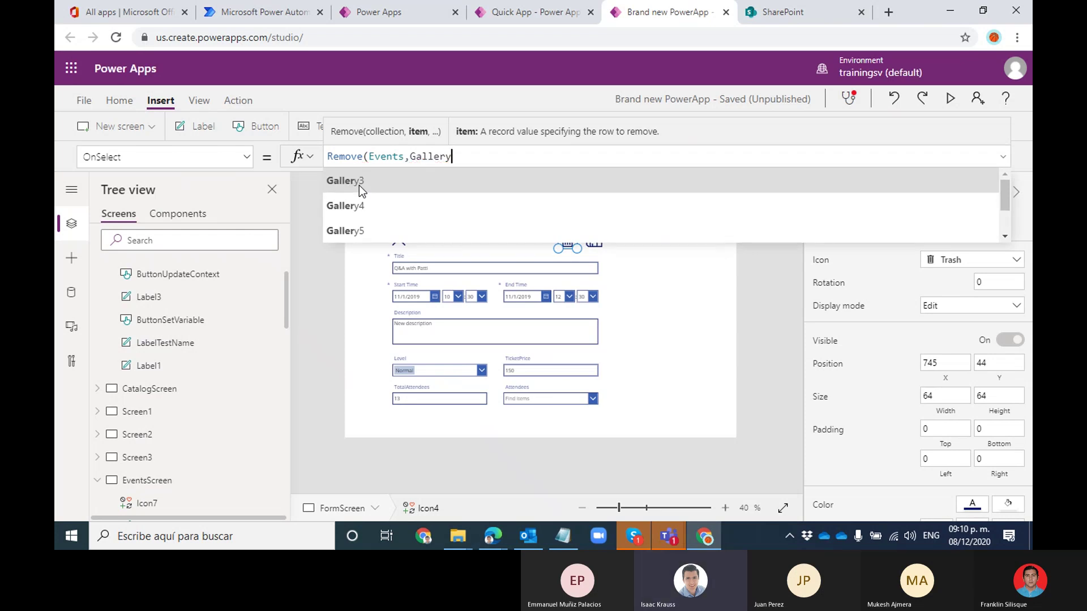
pyautogui.write('Ev')
pyautogui.press('Tab')
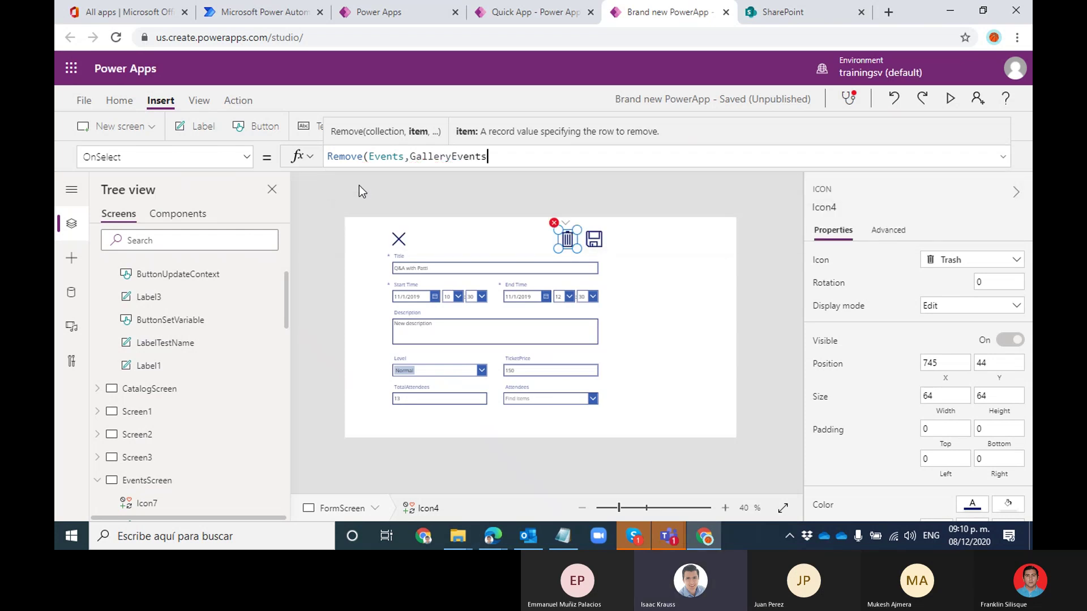
pyautogui.write('.Se')
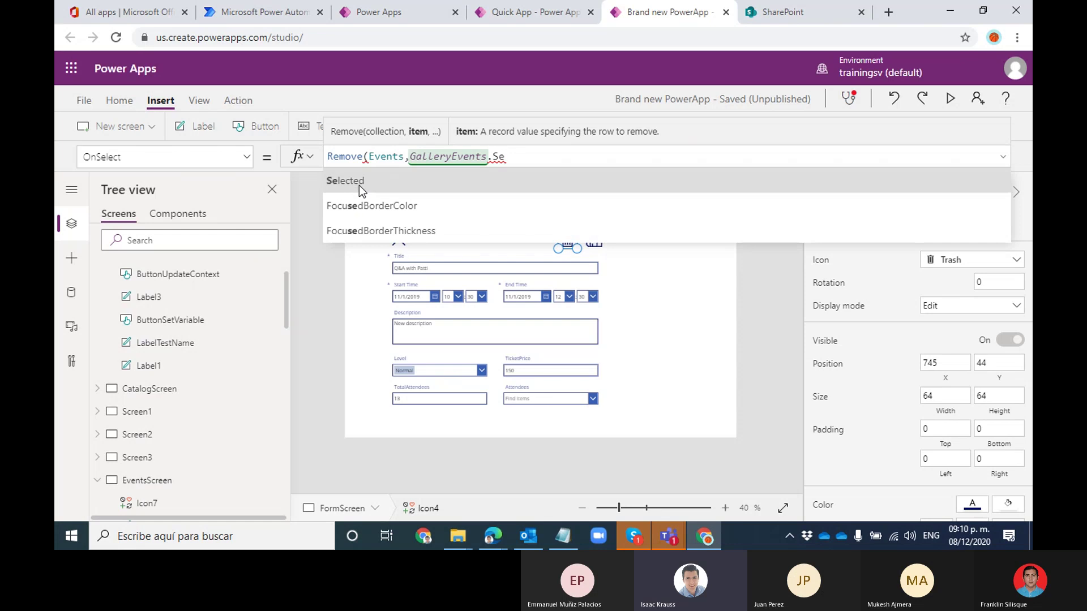
pyautogui.press('Tab')
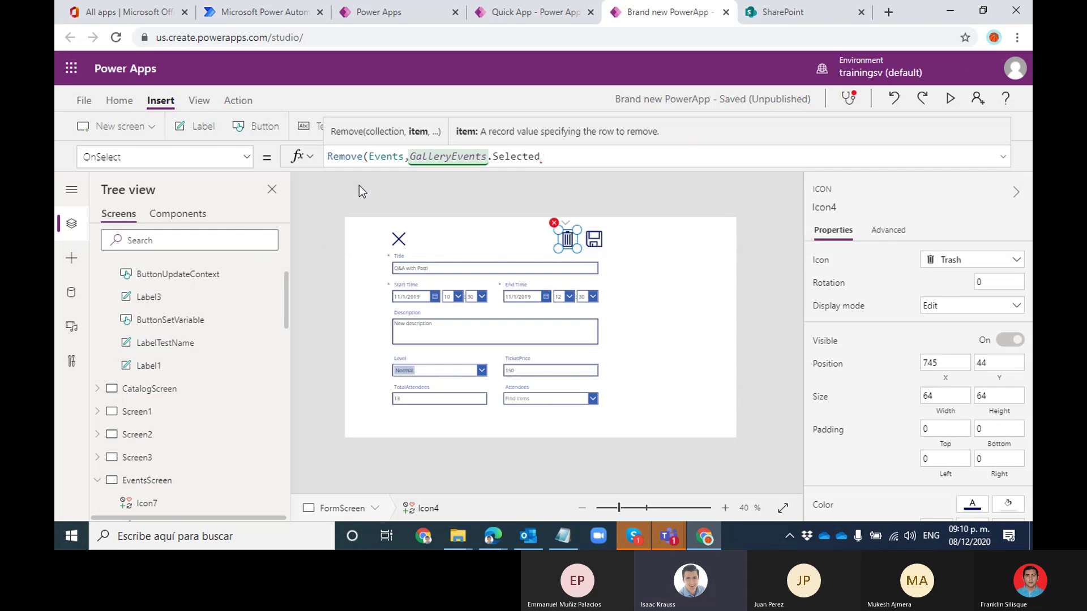
pyautogui.write(',')
pyautogui.press('BackSpace')
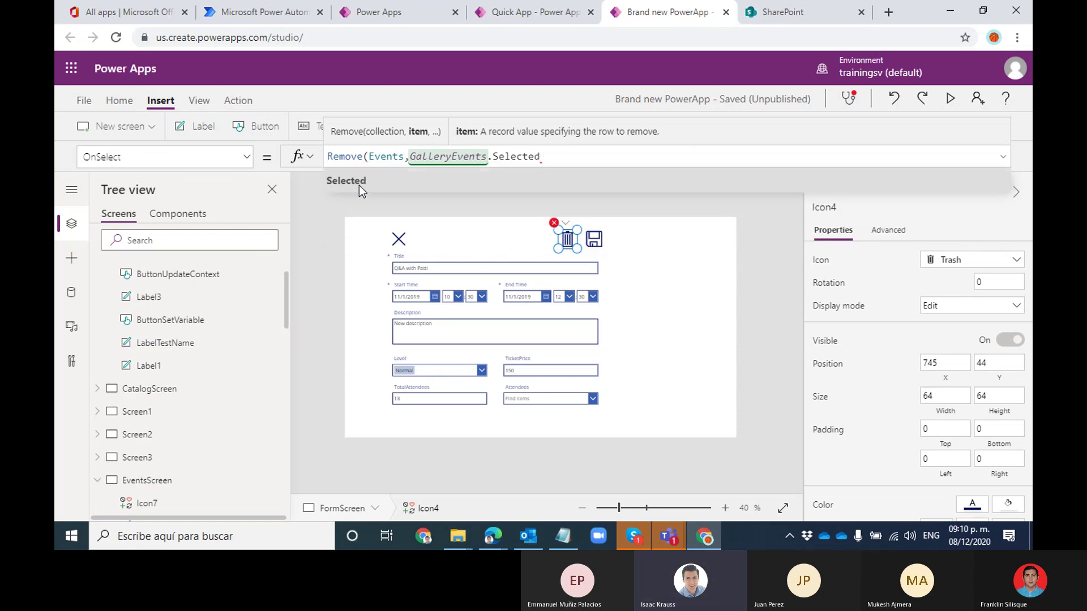
pyautogui.write(')')
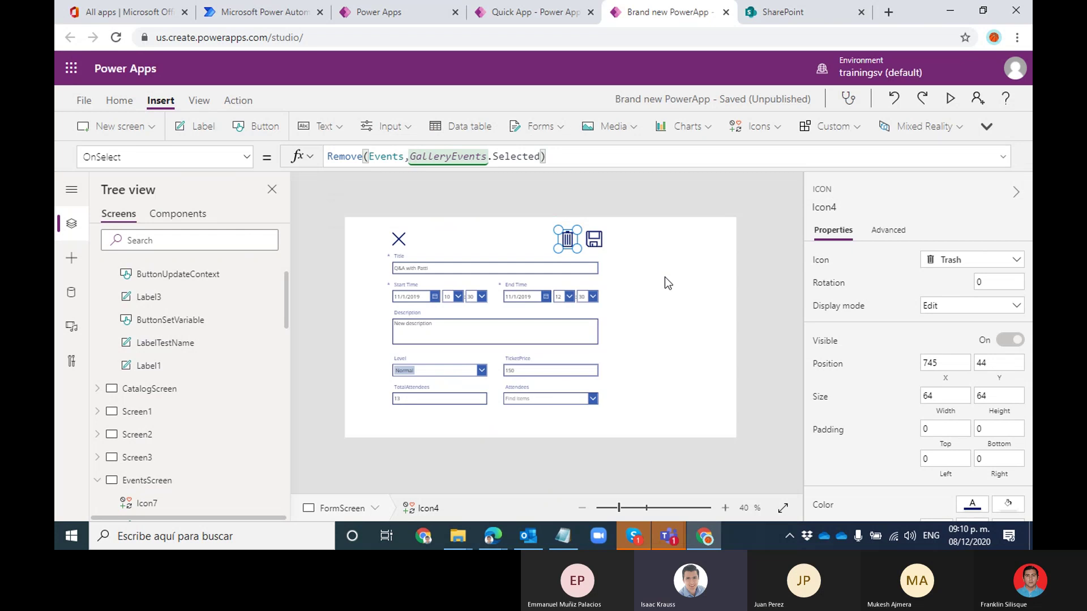
pyautogui.click(664, 277)
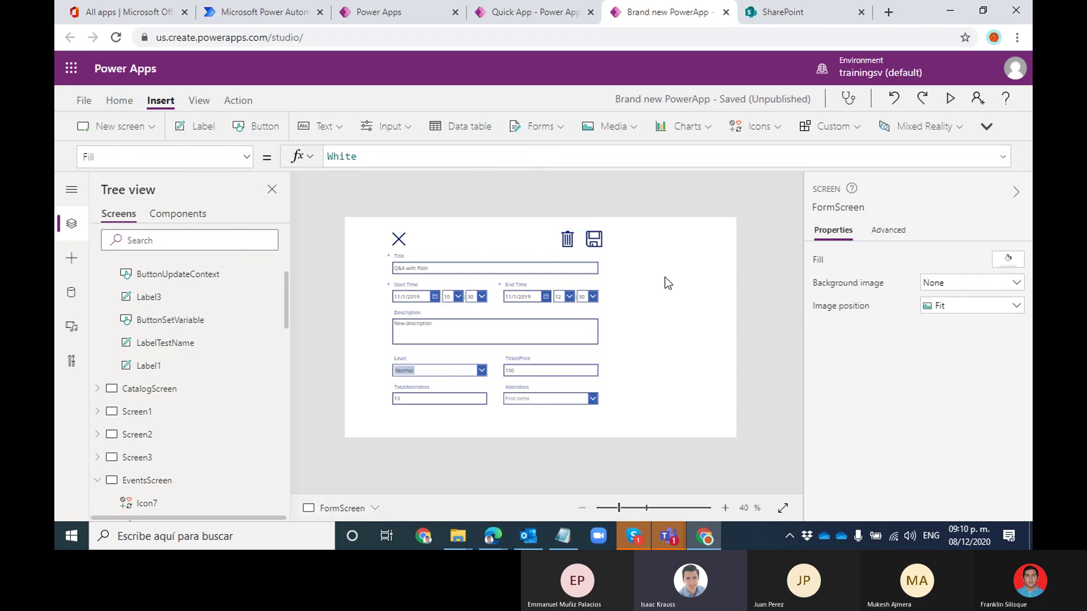
# Preview the app, delete the 10/1/2019 Q&A event from its edit form with the trash icon, and check the events list
pyautogui.click(951, 98)
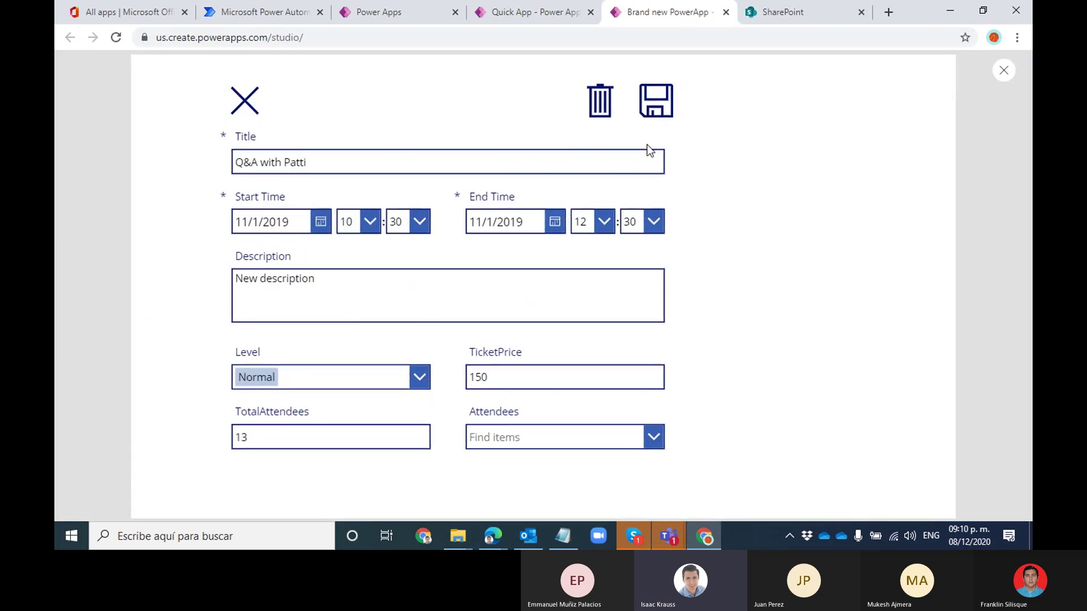
pyautogui.click(245, 101)
pyautogui.moveTo(689, 160); pyautogui.dragTo(681, 459)
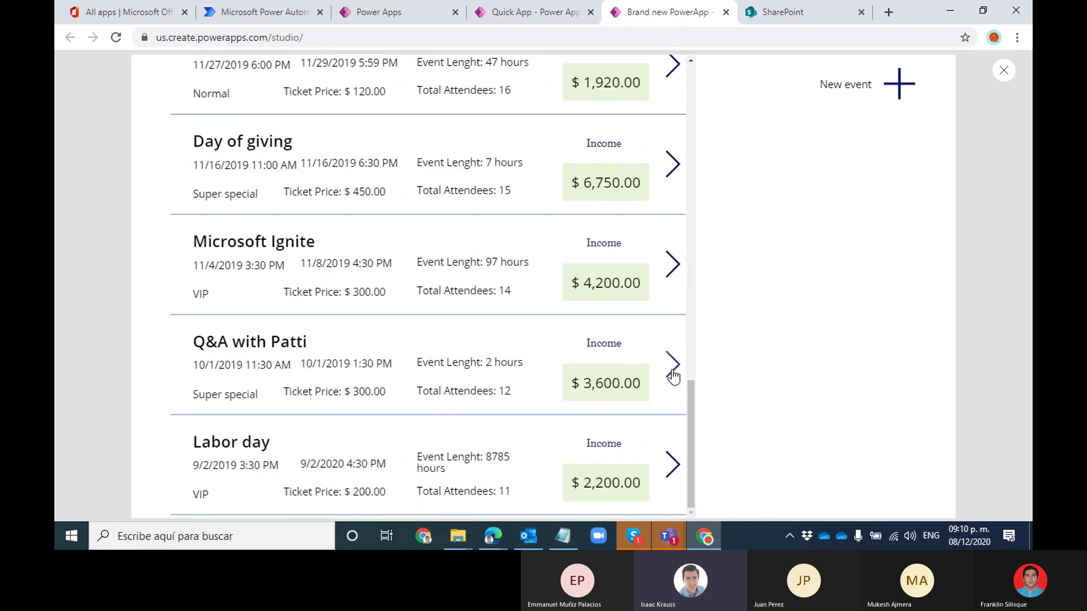
pyautogui.click(672, 371)
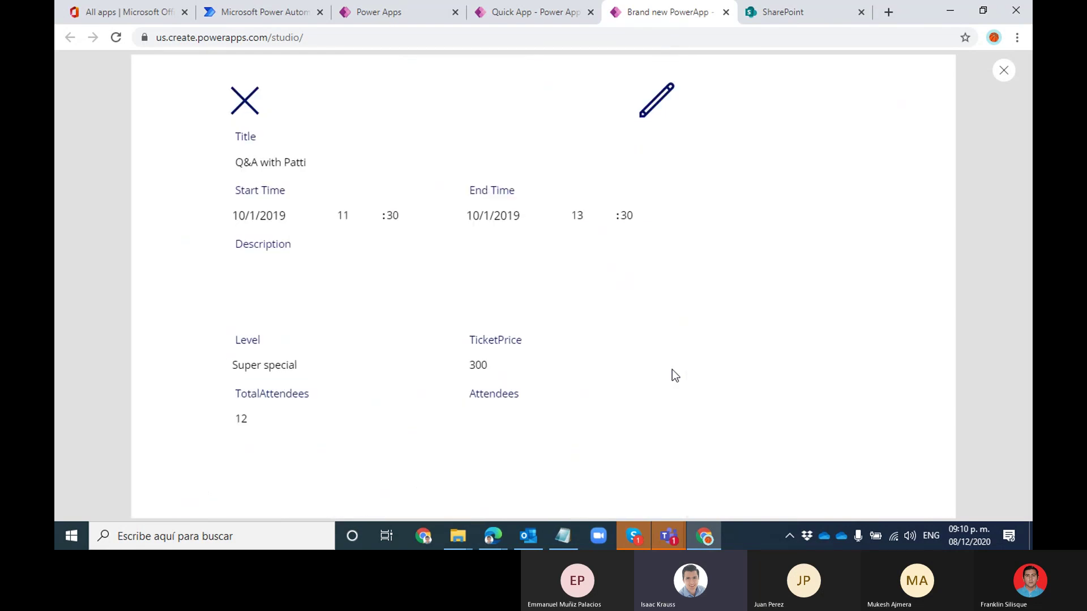
pyautogui.click(646, 112)
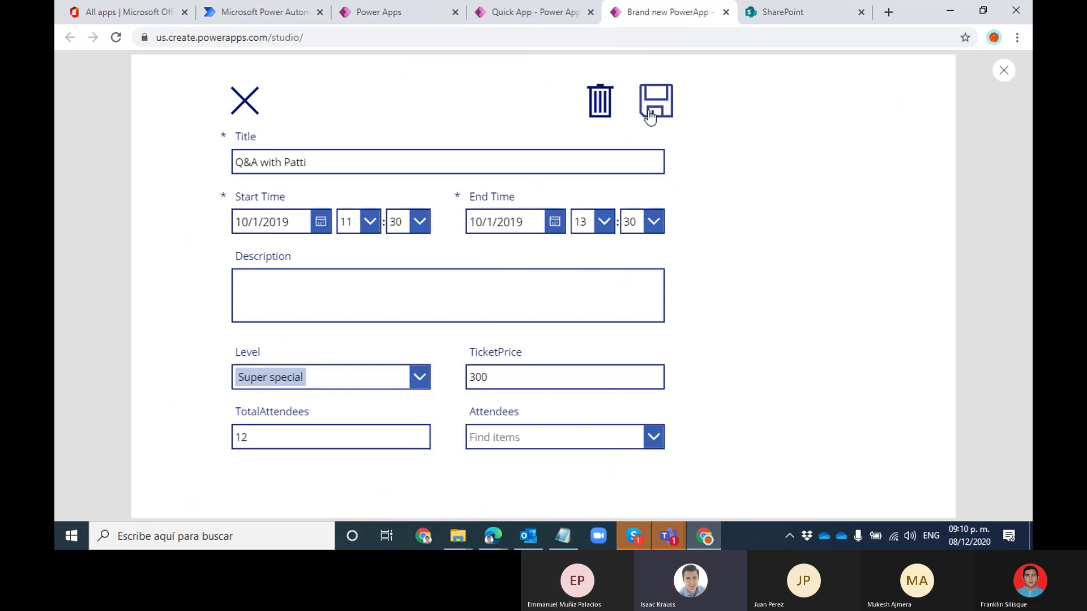
pyautogui.click(600, 108)
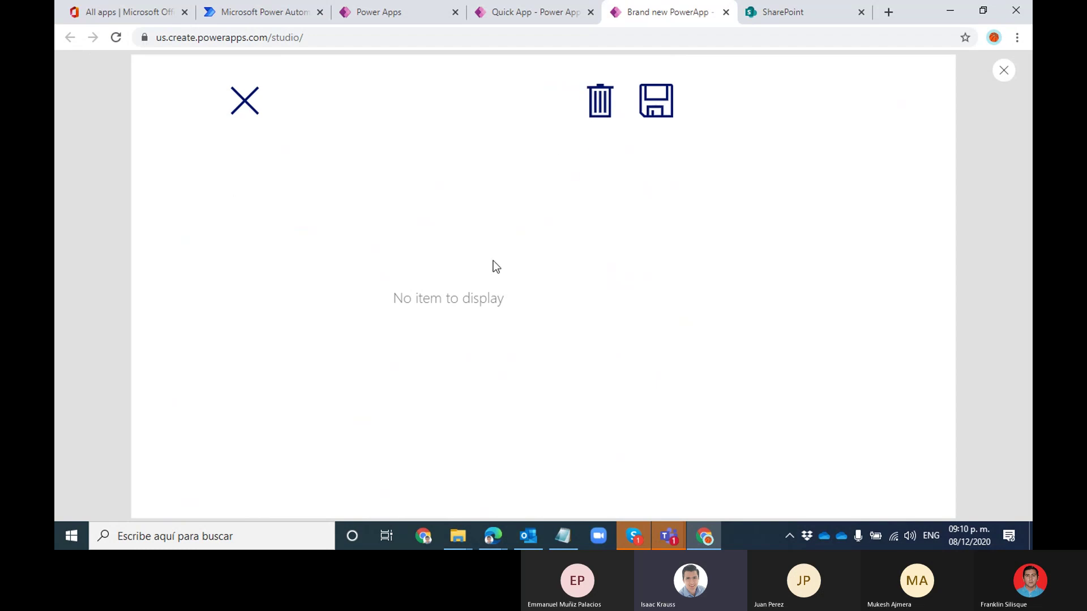
pyautogui.click(250, 107)
pyautogui.moveTo(694, 412); pyautogui.dragTo(706, 116)
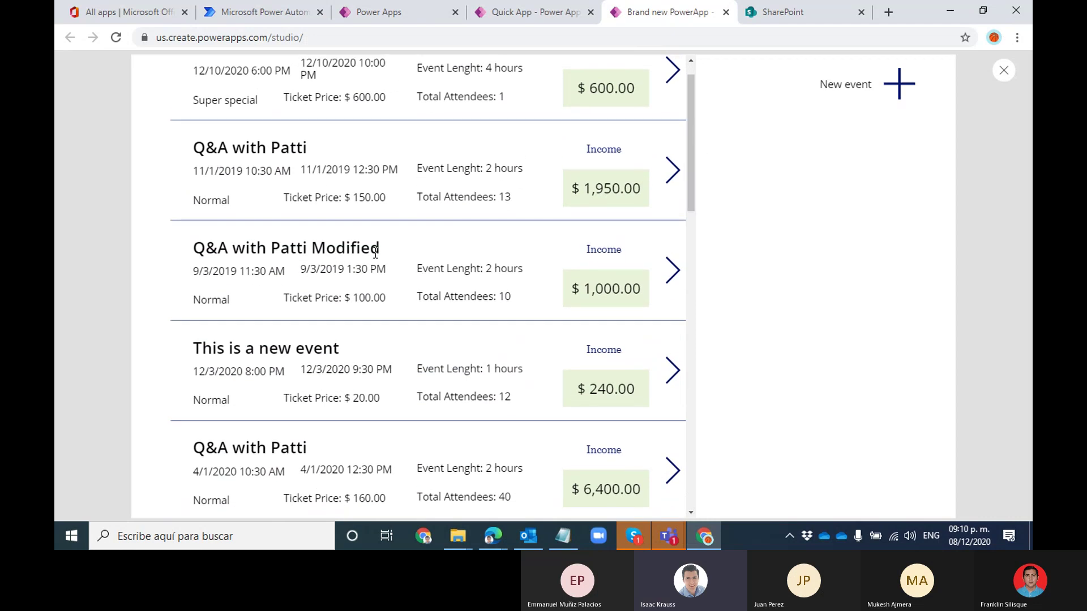
# Open the 9/3/2019 Q&A event in edit mode in the preview and return to the editor
pyautogui.click(674, 269)
pyautogui.click(660, 119)
pyautogui.click(1003, 71)
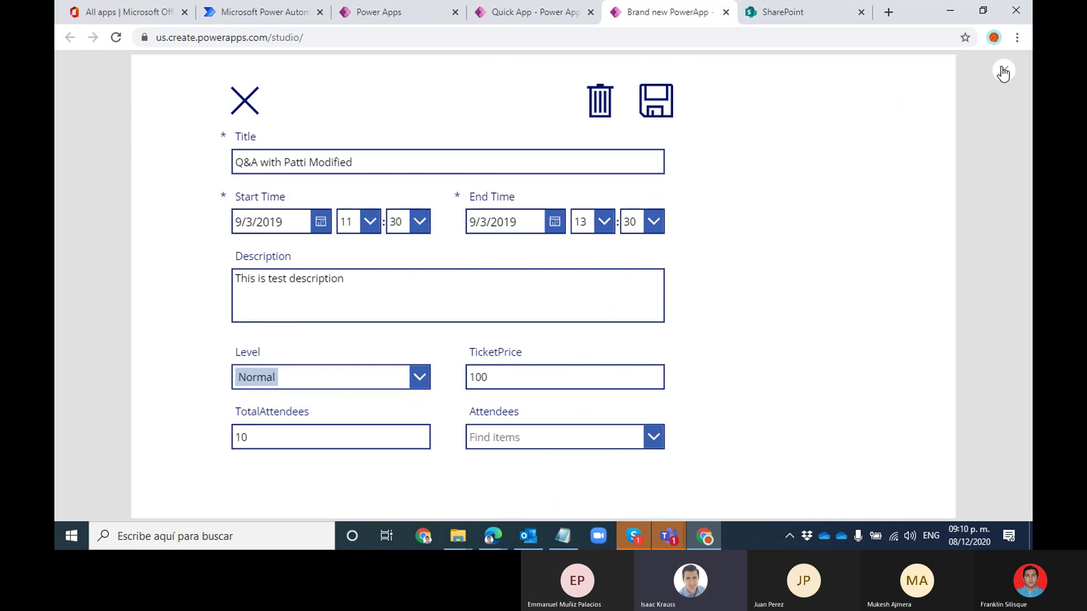
# Extend the trash icon's OnSelect formula to Remove(Events,GalleryEvents.Selected);Navigate(EventsScreen)
pyautogui.click(666, 337)
pyautogui.click(567, 241)
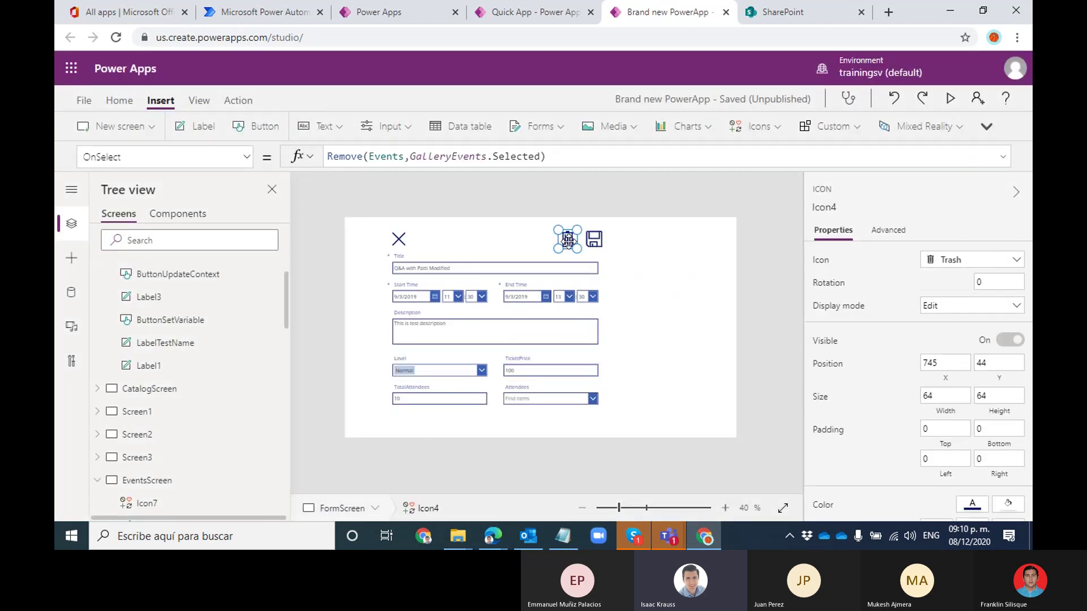
pyautogui.click(579, 152)
pyautogui.write(';Na')
pyautogui.press('Tab')
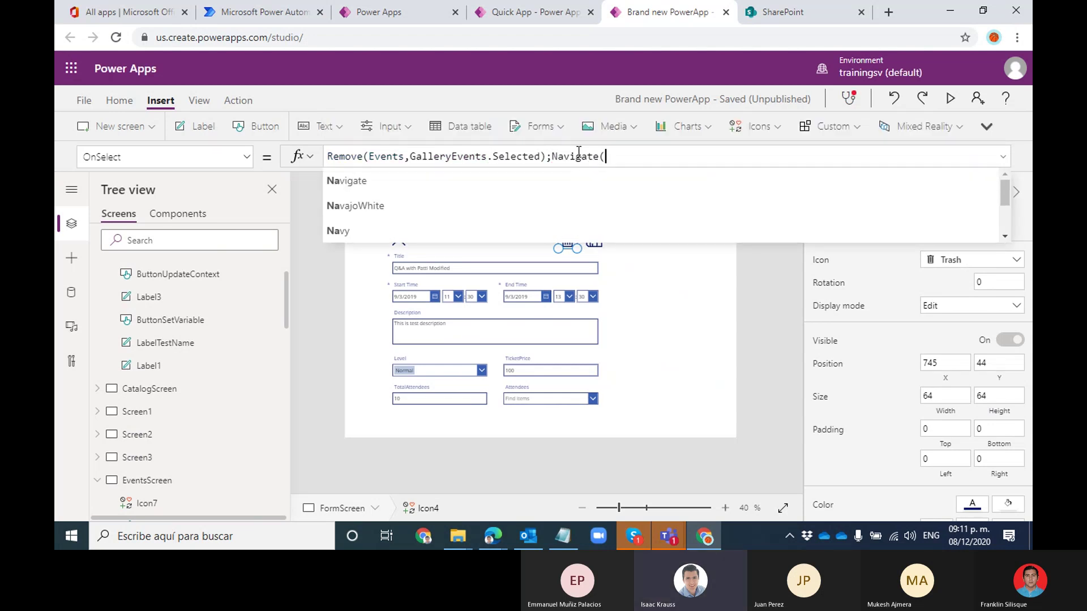
pyautogui.press('Down')
pyautogui.press('Tab')
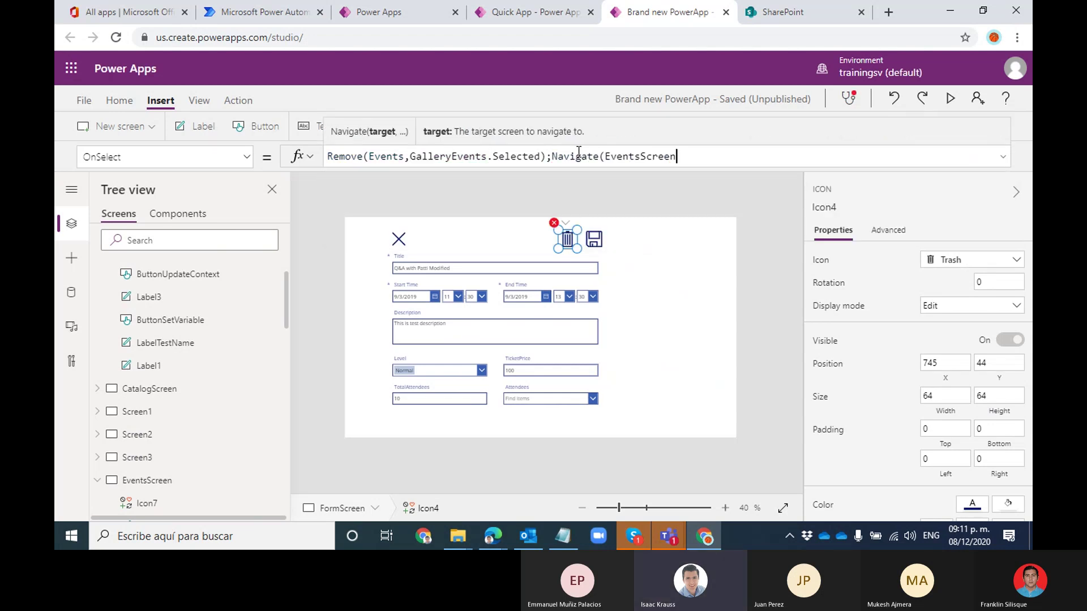
pyautogui.write(')')
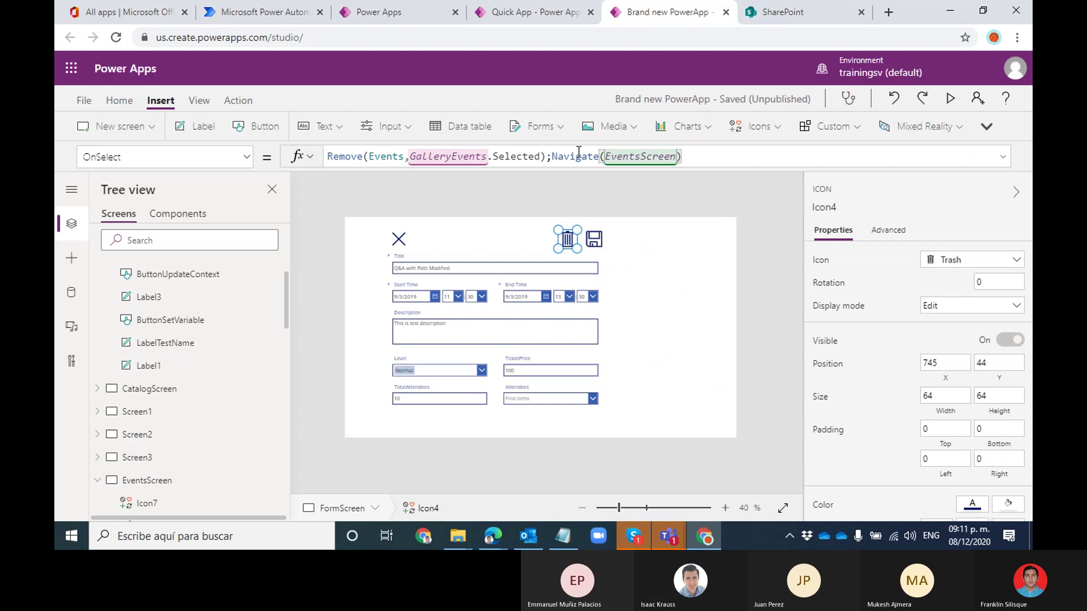
pyautogui.click(658, 257)
# Preview the app, delete the 9/3/2019 Q&A event from its edit form with the trash icon, check the events list, and return to the editor
pyautogui.click(945, 100)
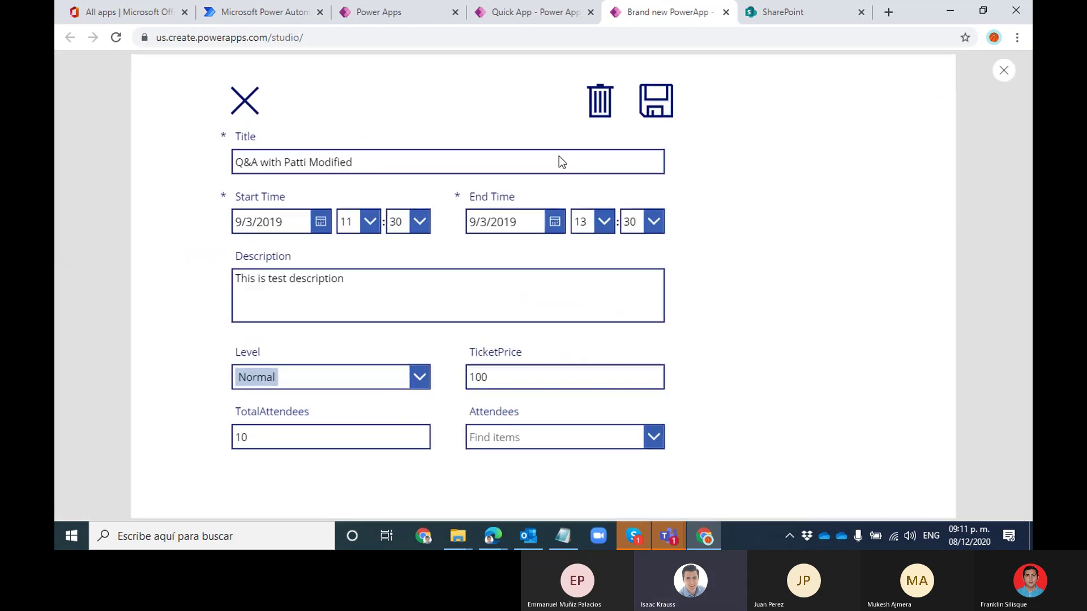
pyautogui.click(250, 110)
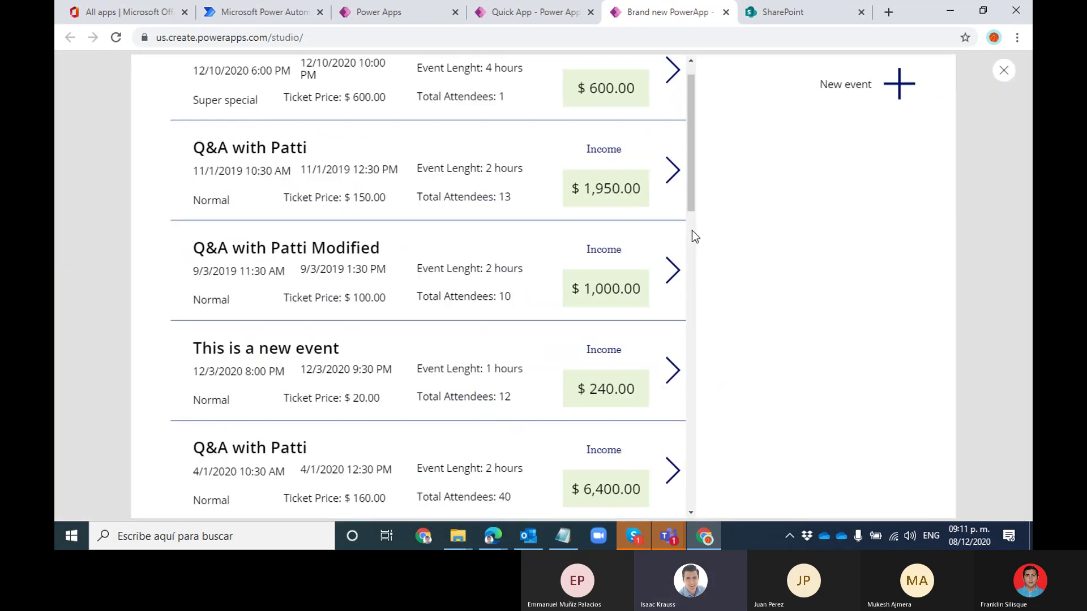
pyautogui.click(669, 270)
pyautogui.click(649, 120)
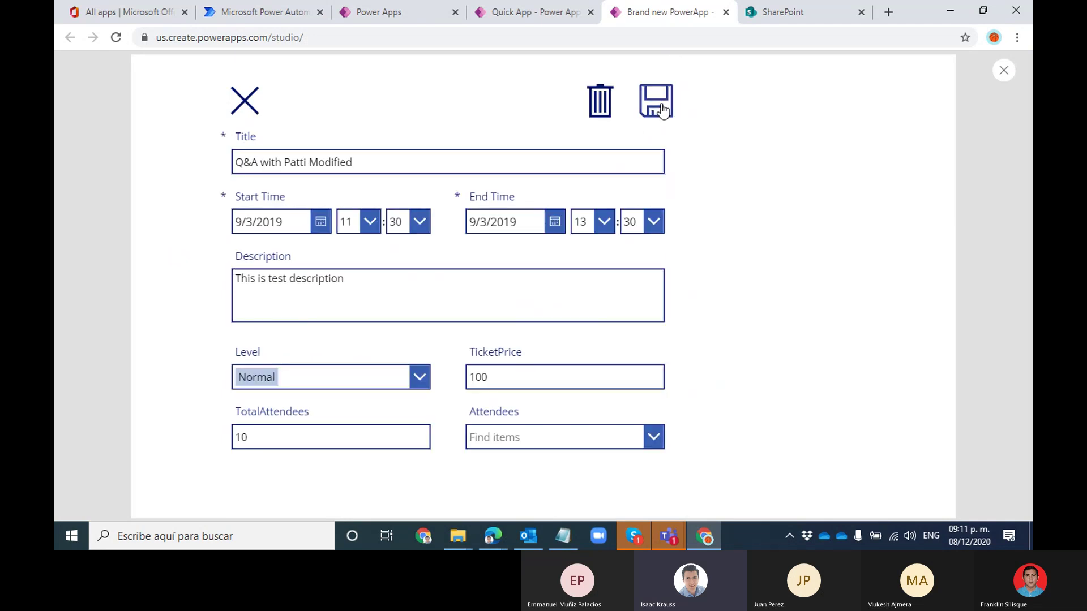
pyautogui.click(596, 98)
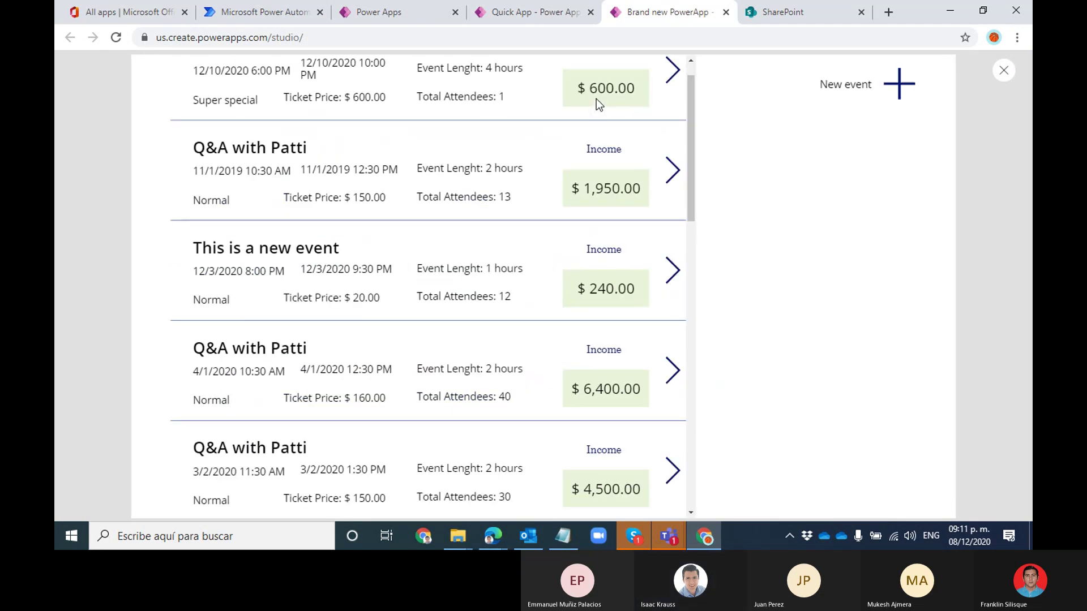
pyautogui.moveTo(689, 86); pyautogui.dragTo(693, 67)
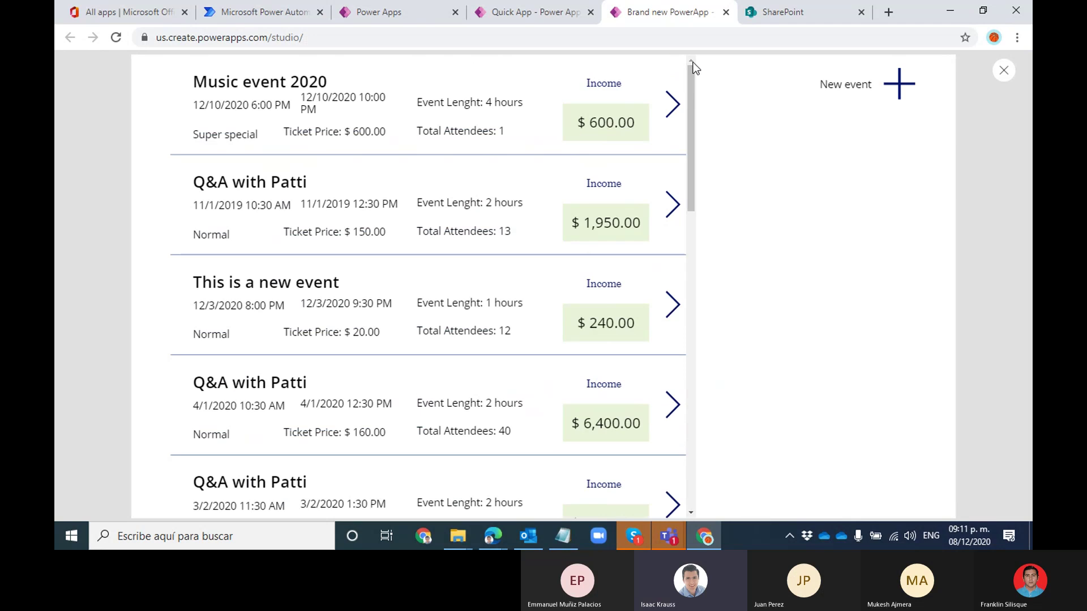
pyautogui.click(1004, 71)
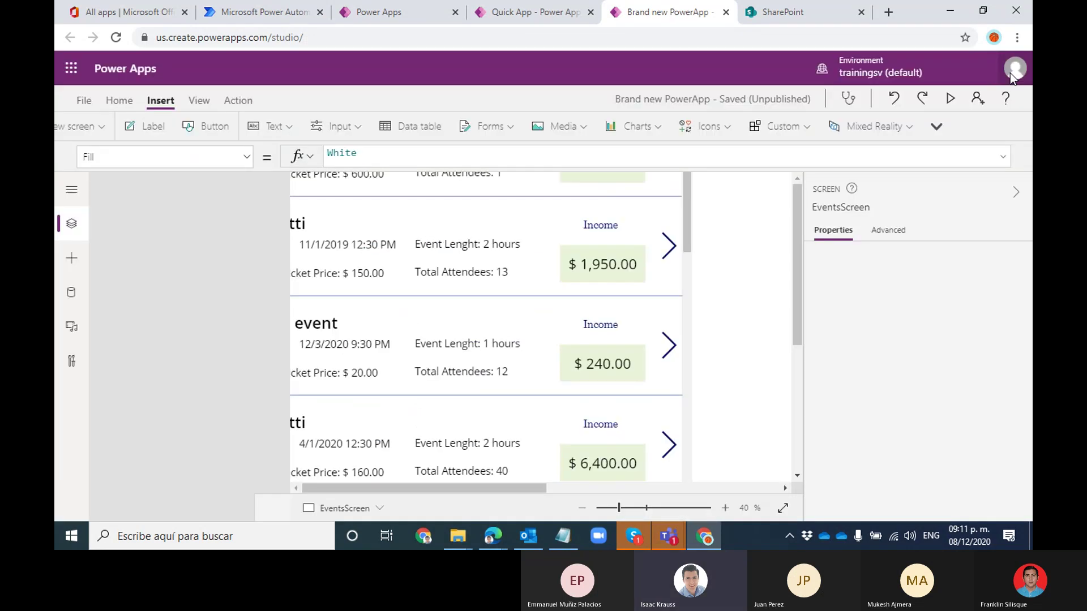
pyautogui.click(653, 343)
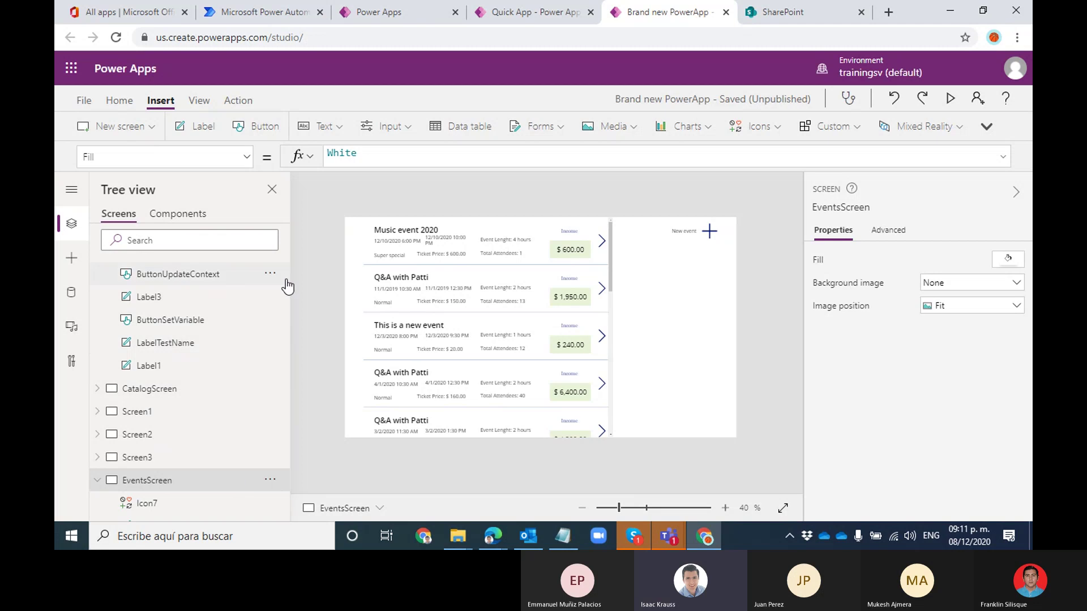
# Reorder the EventForm fields on FormScreen so that Attendees comes directly after Level, before TicketPrice
pyautogui.click(97, 480)
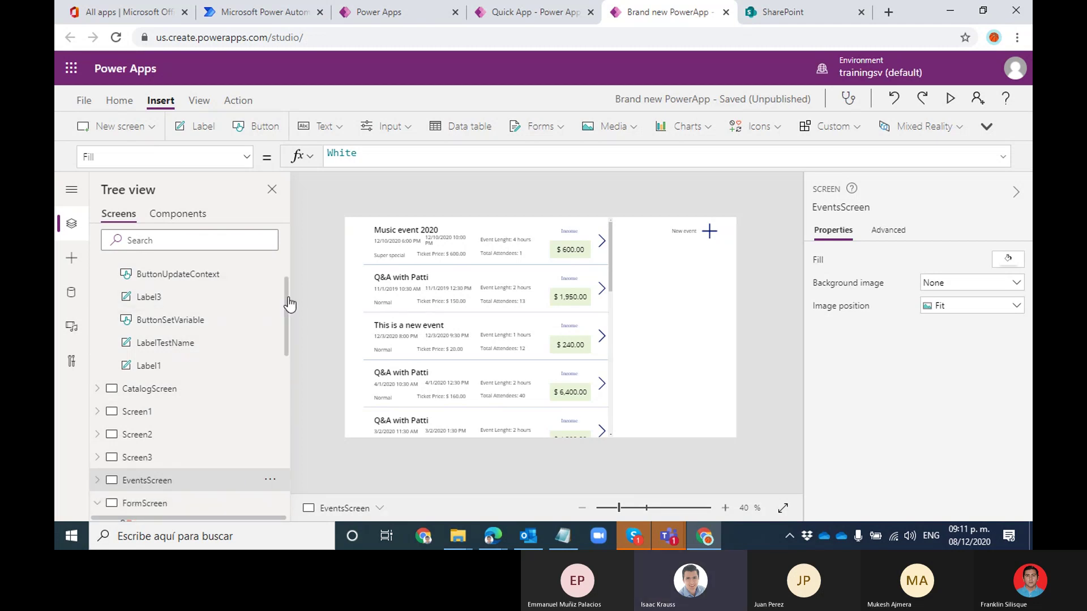
pyautogui.scroll(-5, 294, 354)
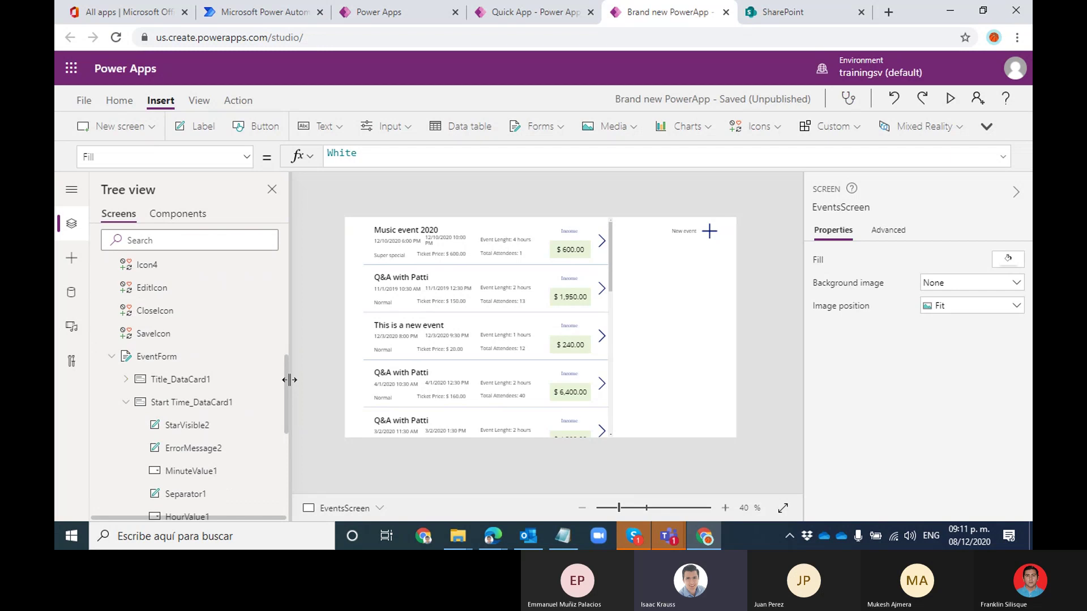
pyautogui.click(160, 357)
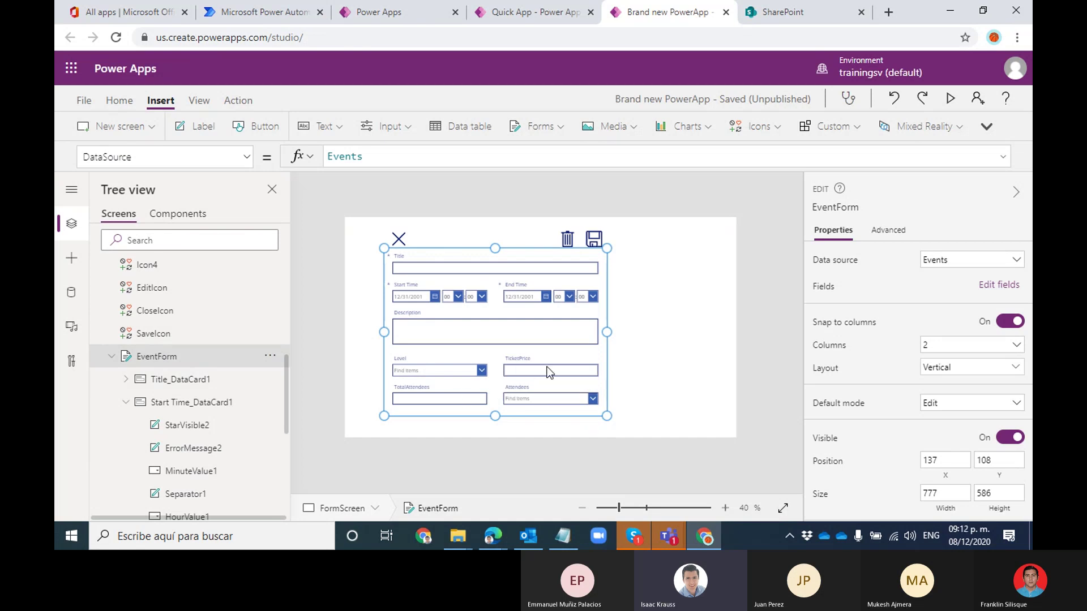
pyautogui.click(557, 374)
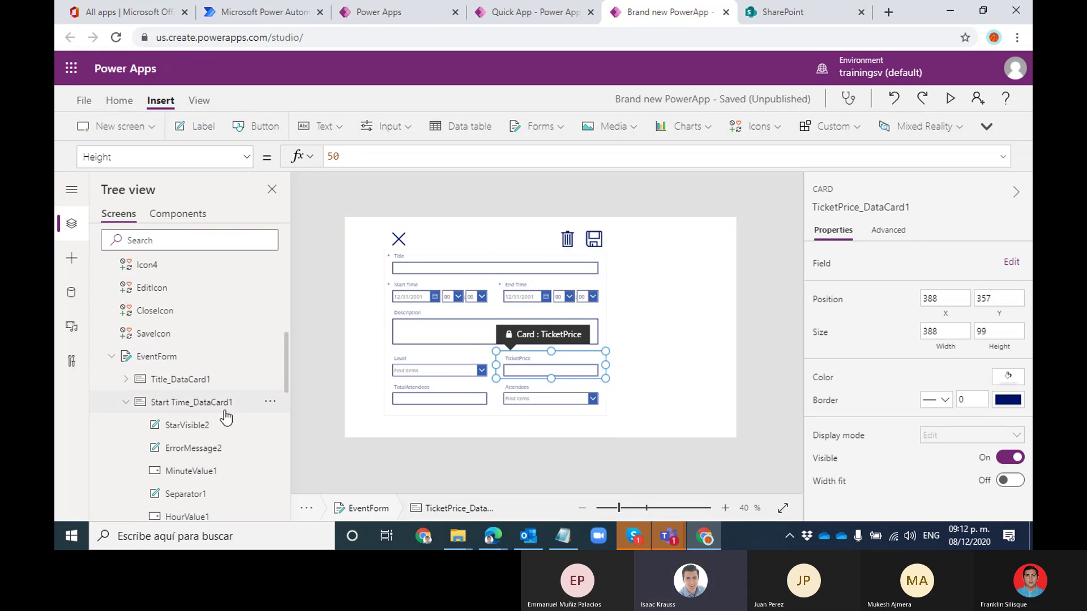
pyautogui.click(170, 356)
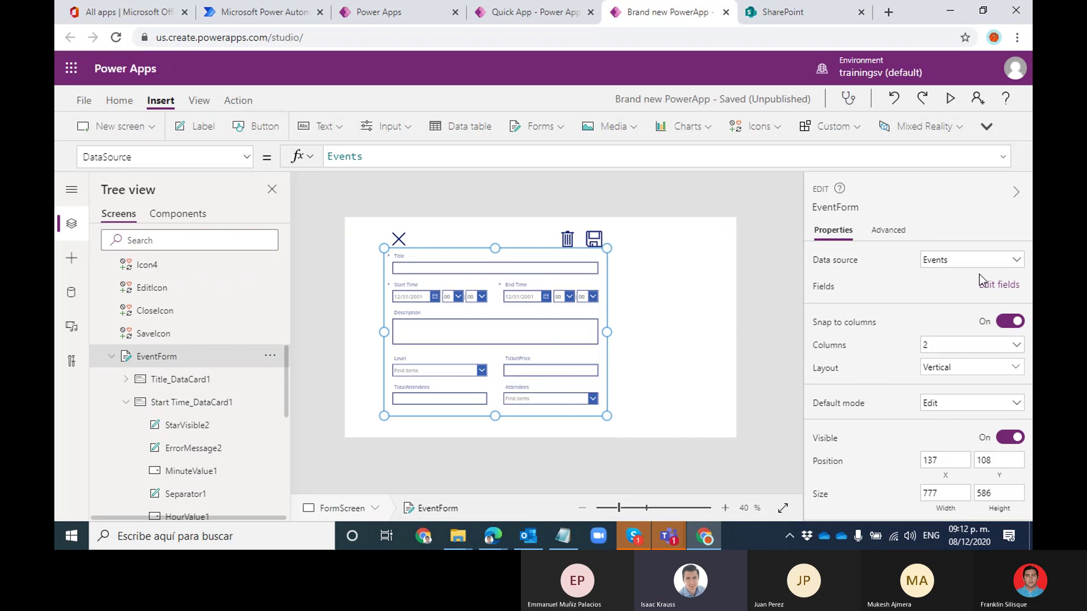
pyautogui.click(999, 284)
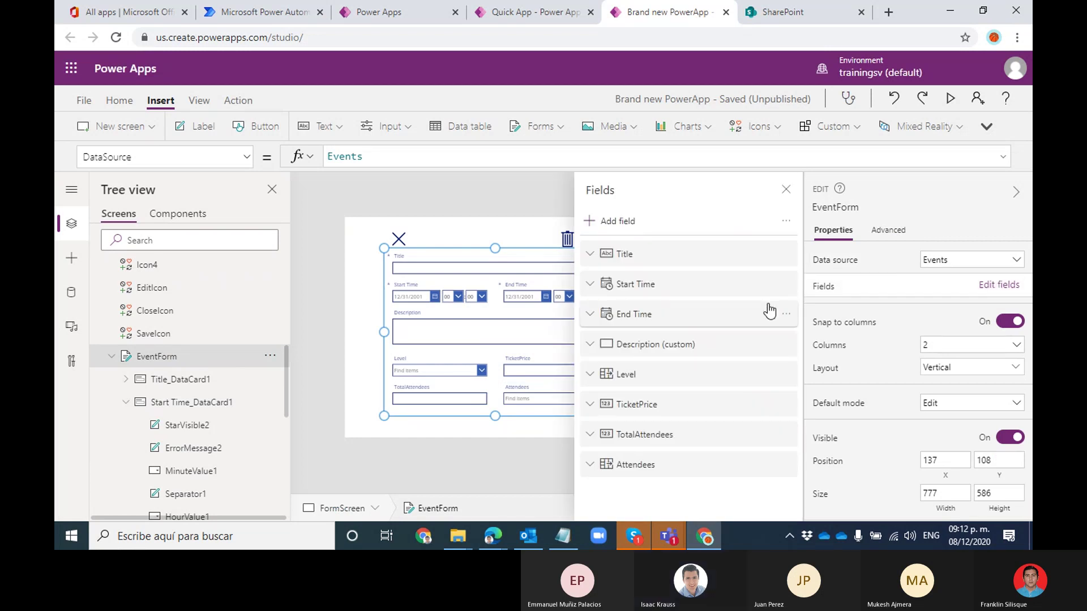
pyautogui.moveTo(662, 467); pyautogui.dragTo(661, 392)
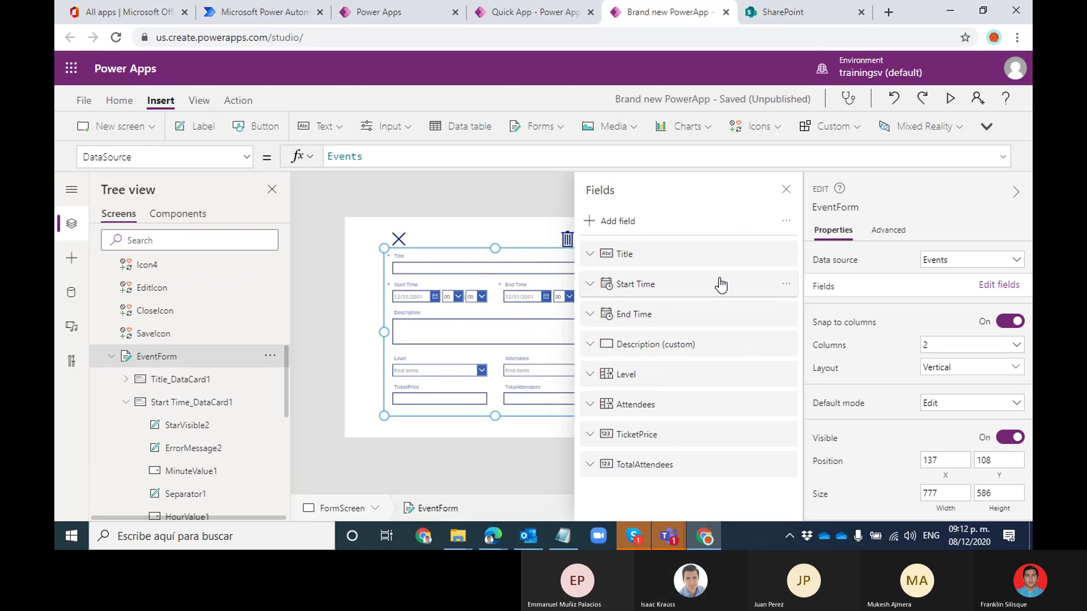
pyautogui.click(784, 189)
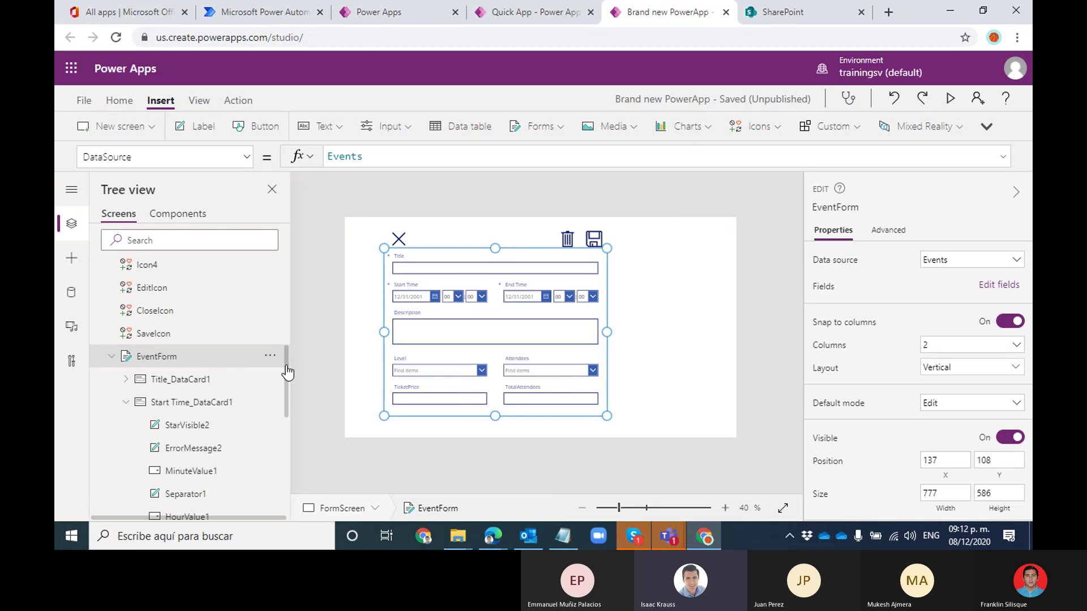
# Examine the formulas of the event length and income labels in the EventsScreen gallery
pyautogui.moveTo(286, 368); pyautogui.dragTo(286, 346)
pyautogui.click(205, 312)
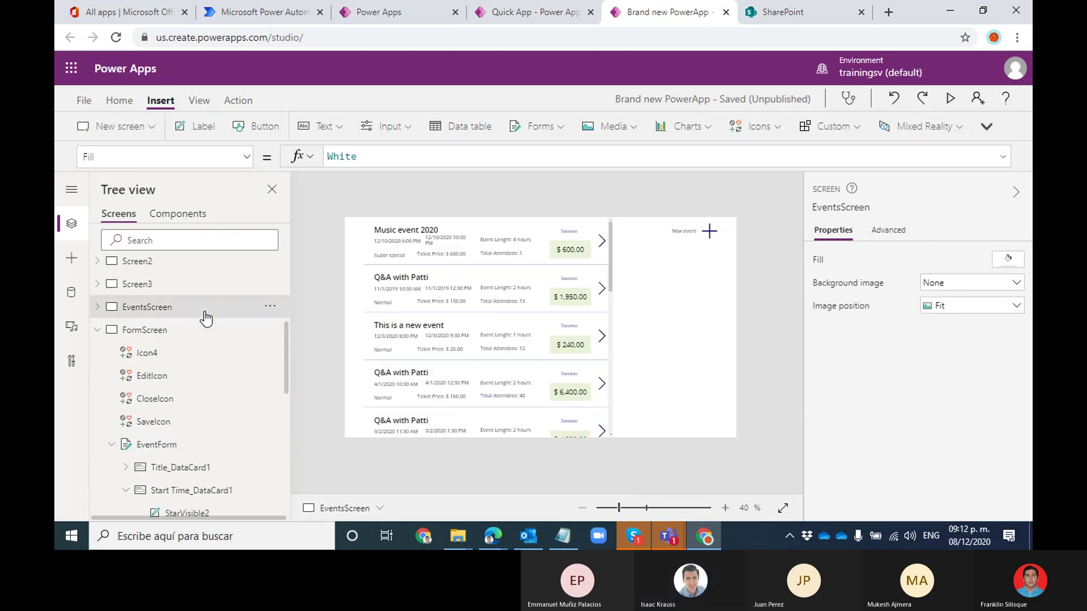
pyautogui.click(518, 239)
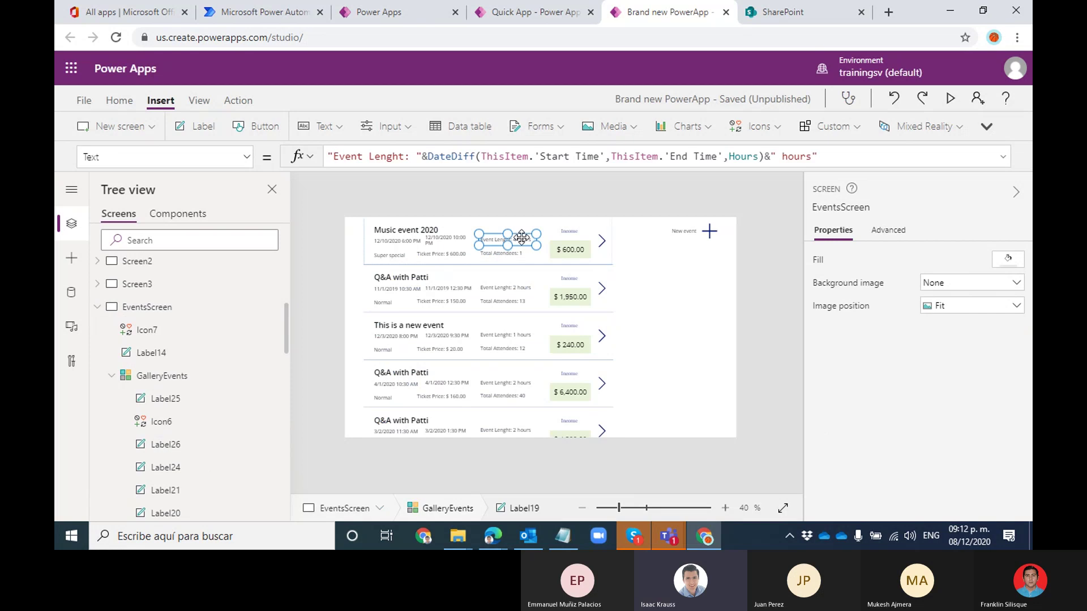
pyautogui.click(579, 253)
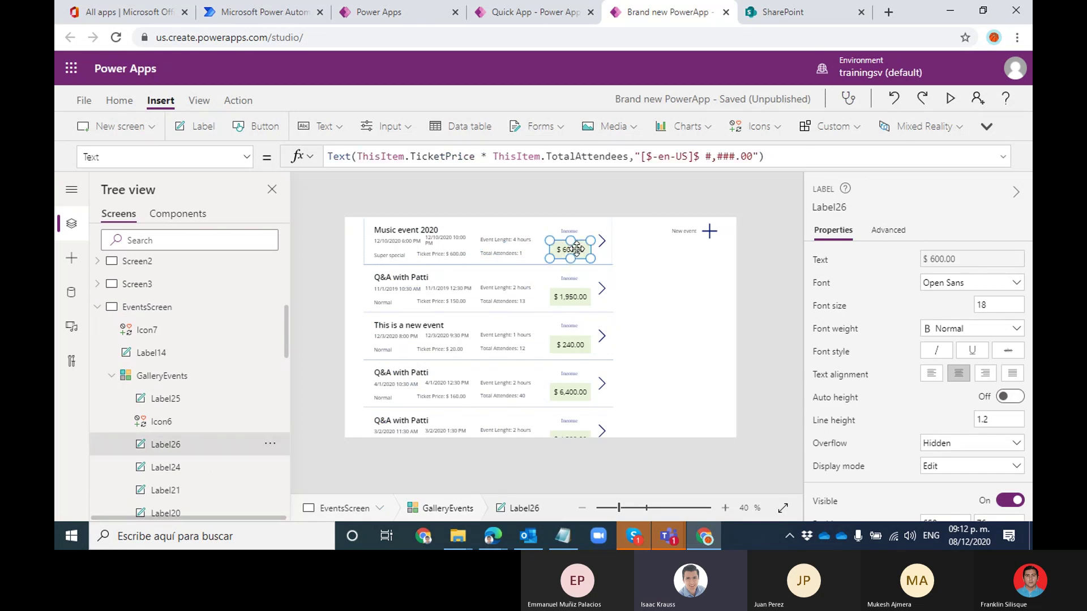
pyautogui.click(516, 240)
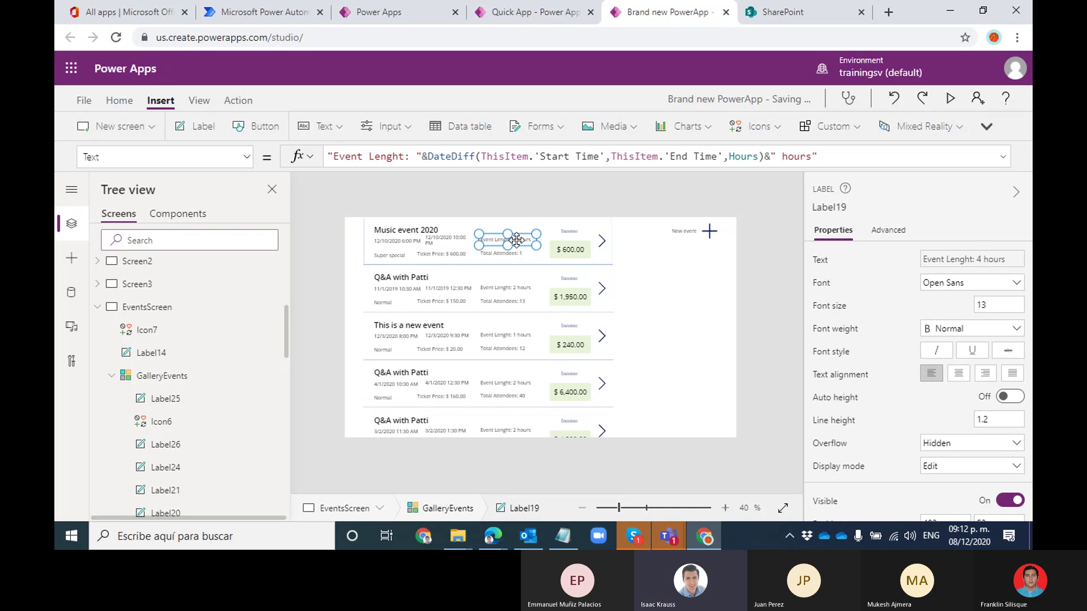
pyautogui.click(207, 306)
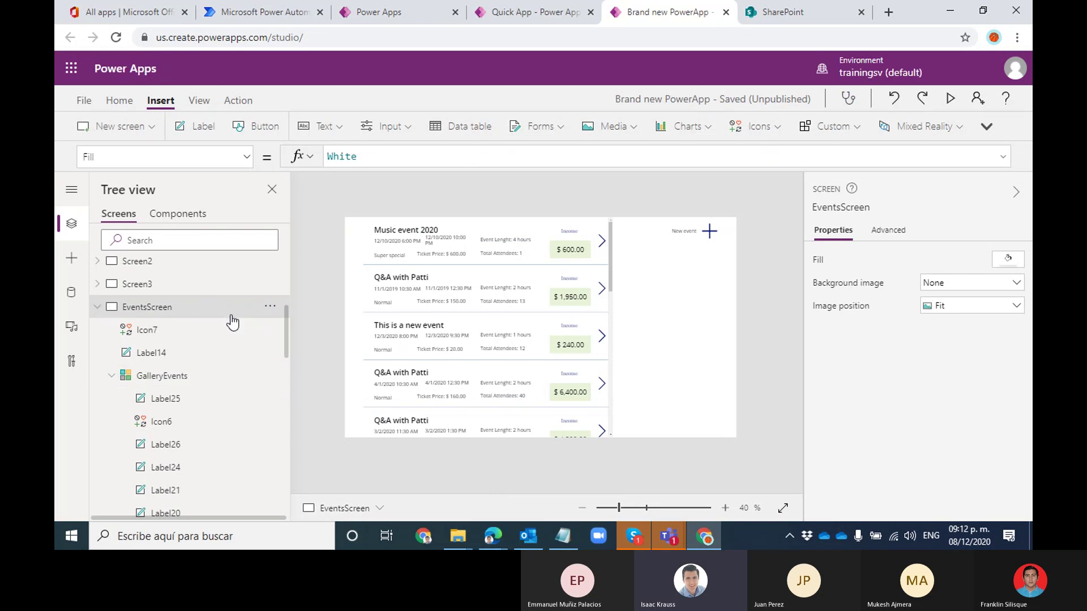
pyautogui.click(98, 306)
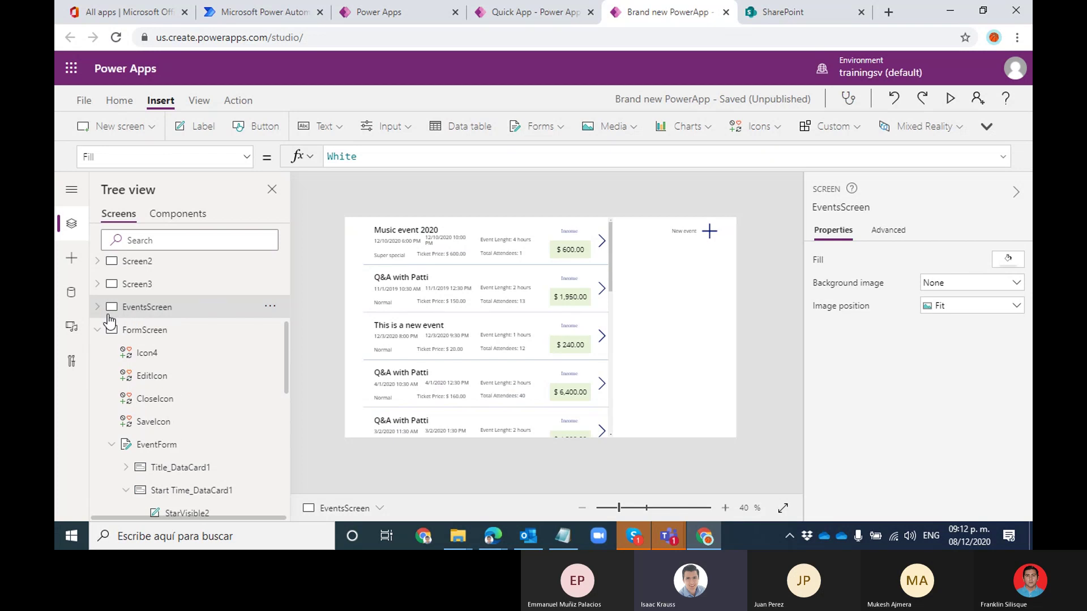
# Examine EventForm on FormScreen and compare the properties of its Start Time and End Time cards
pyautogui.click(121, 330)
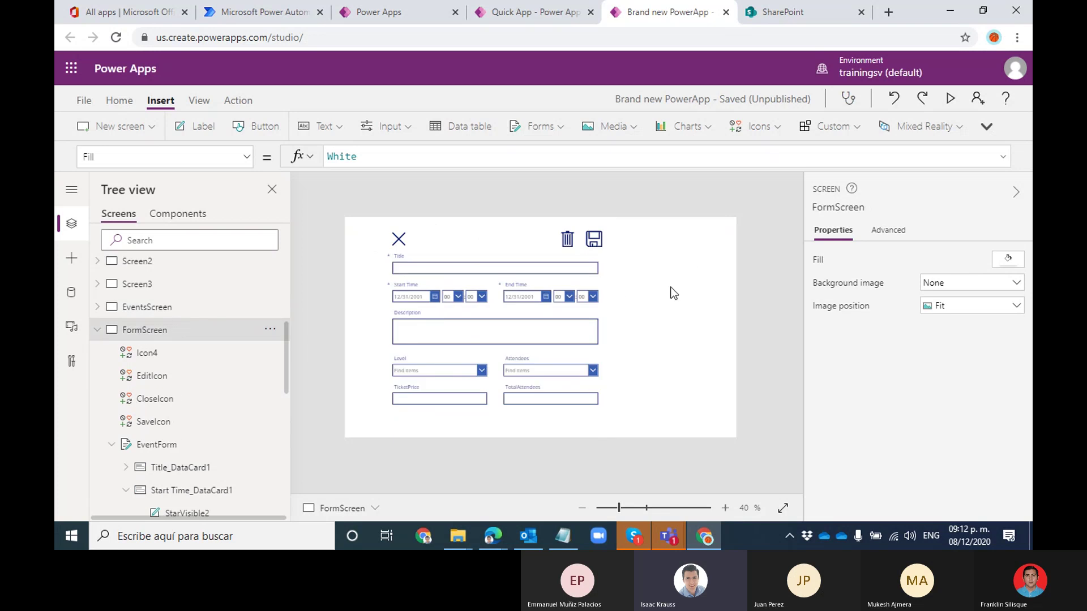
pyautogui.click(601, 346)
pyautogui.click(670, 246)
pyautogui.click(573, 411)
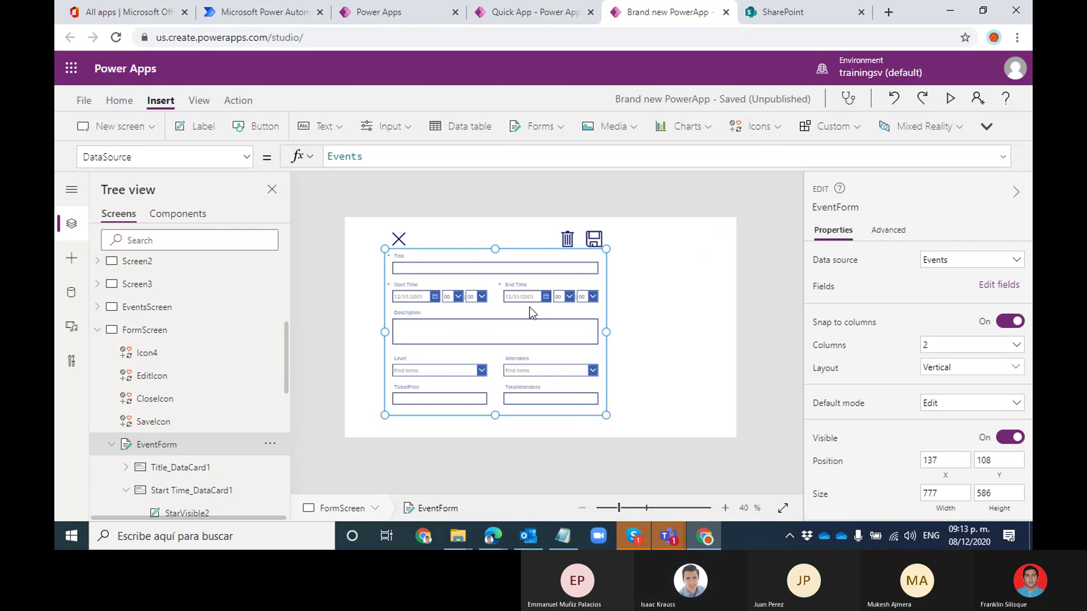
pyautogui.click(453, 309)
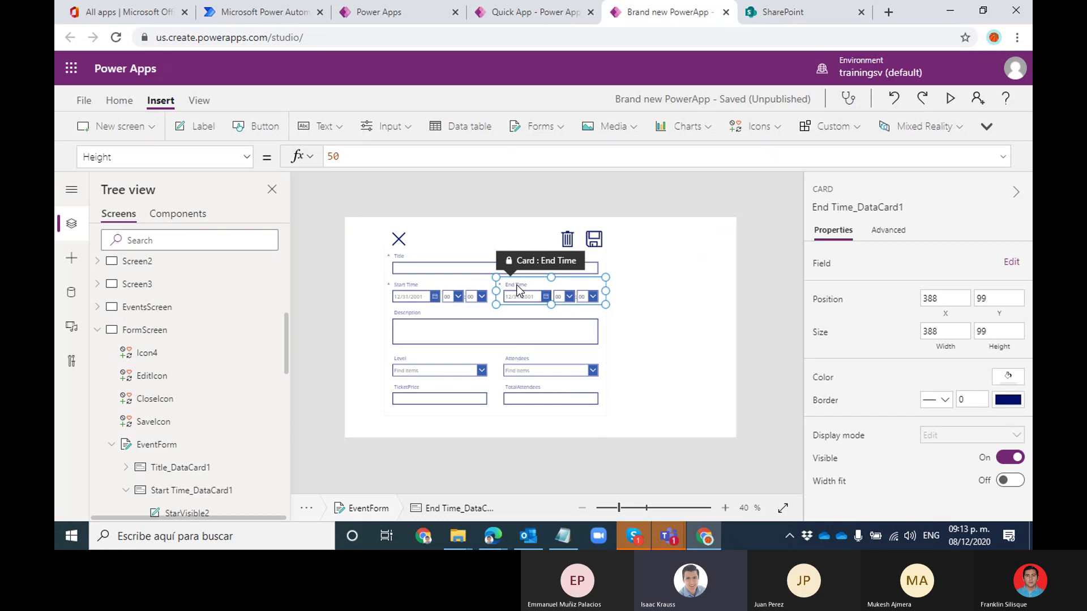
pyautogui.click(459, 287)
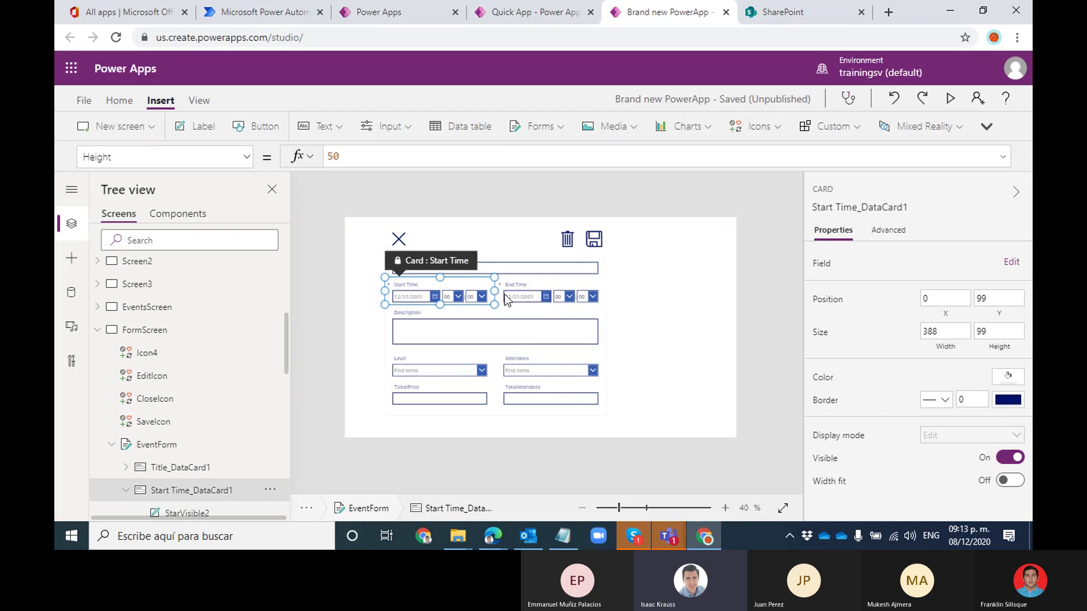
pyautogui.click(537, 283)
pyautogui.click(461, 288)
pyautogui.click(520, 286)
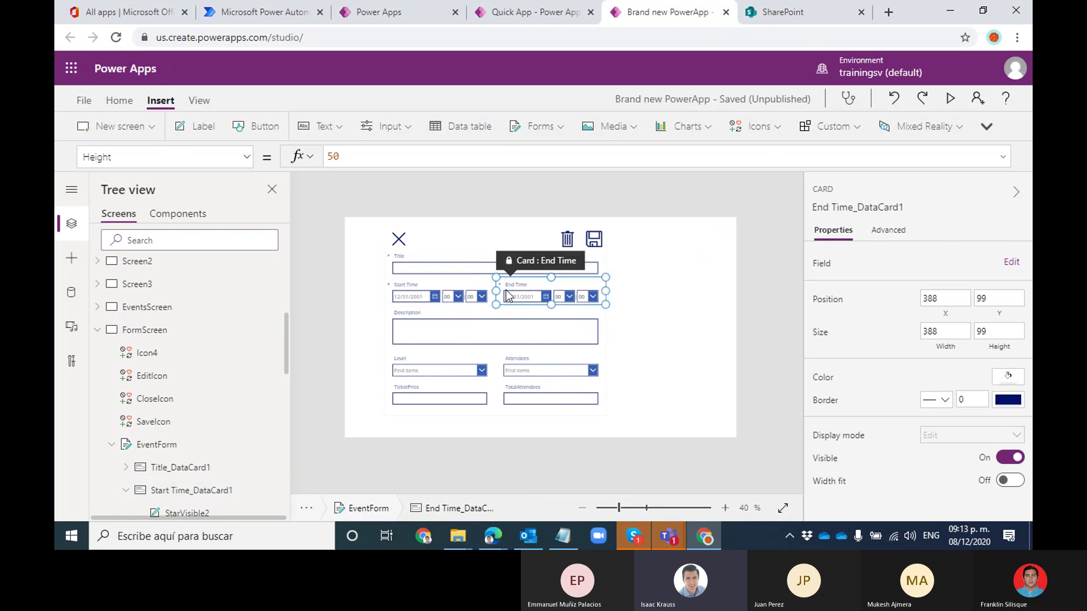
pyautogui.click(450, 284)
pyautogui.click(512, 286)
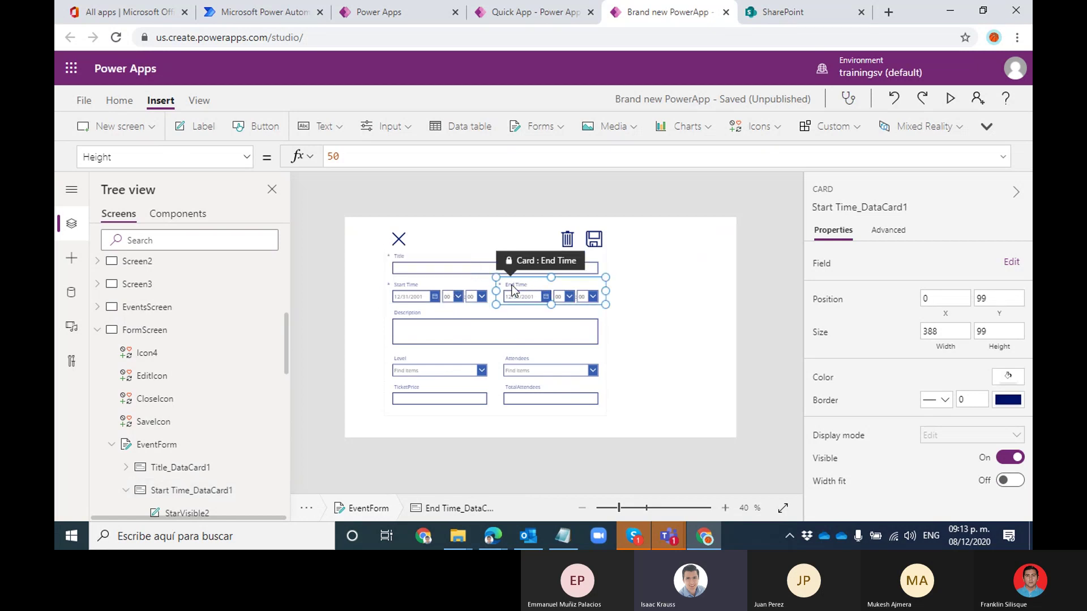
# Resize the Start Time card in EventForm to a height of about 116
pyautogui.click(457, 287)
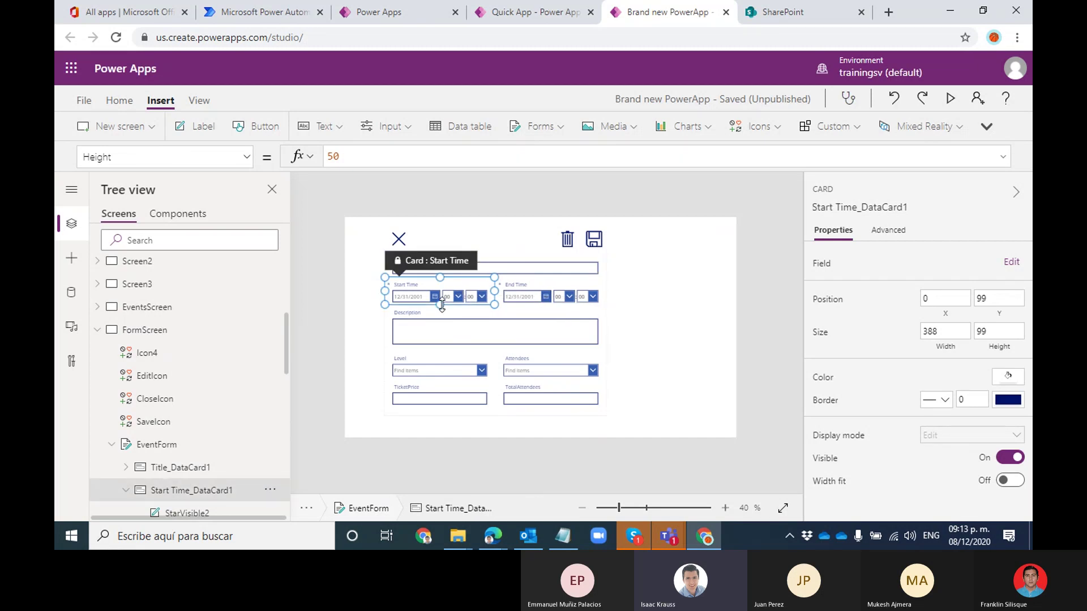
pyautogui.moveTo(440, 304); pyautogui.dragTo(441, 322)
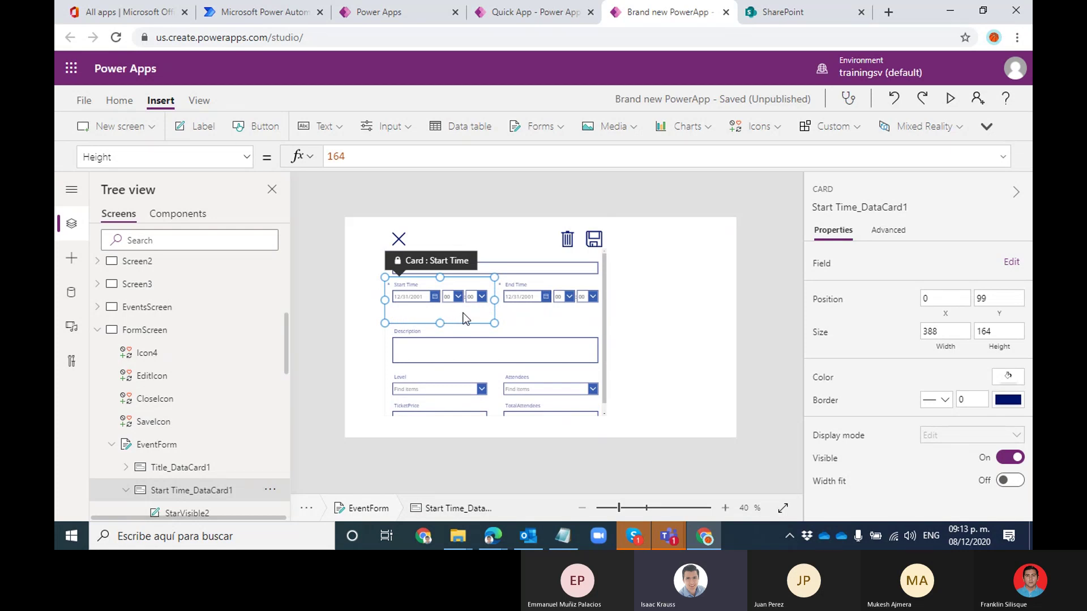
pyautogui.moveTo(439, 322); pyautogui.dragTo(443, 307)
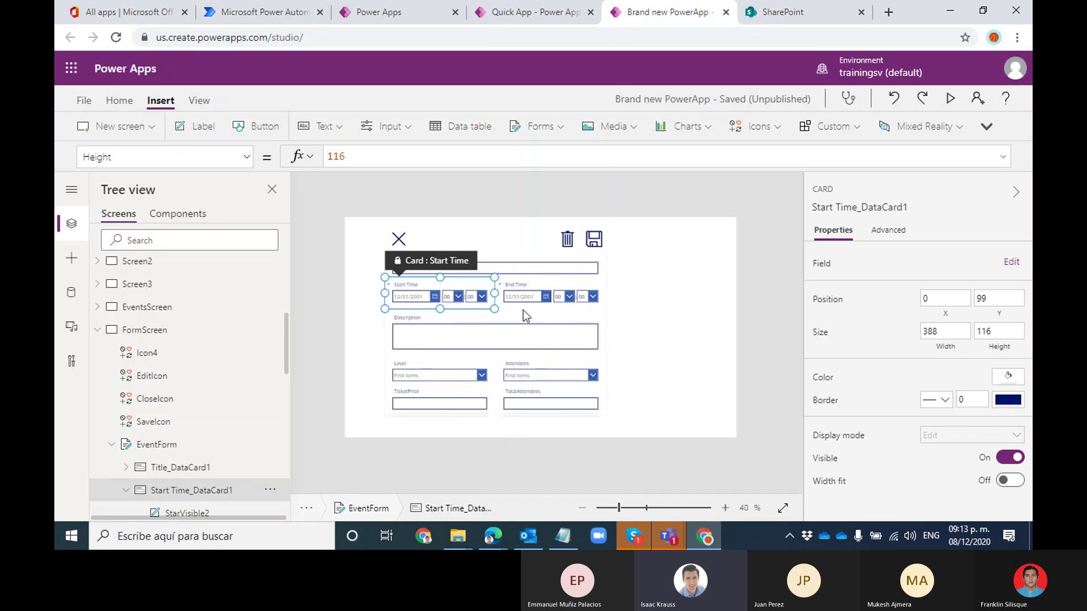
# Resize the End Time card in EventForm to a height of about 176 and unlock its properties
pyautogui.click(546, 283)
pyautogui.moveTo(550, 309); pyautogui.dragTo(551, 327)
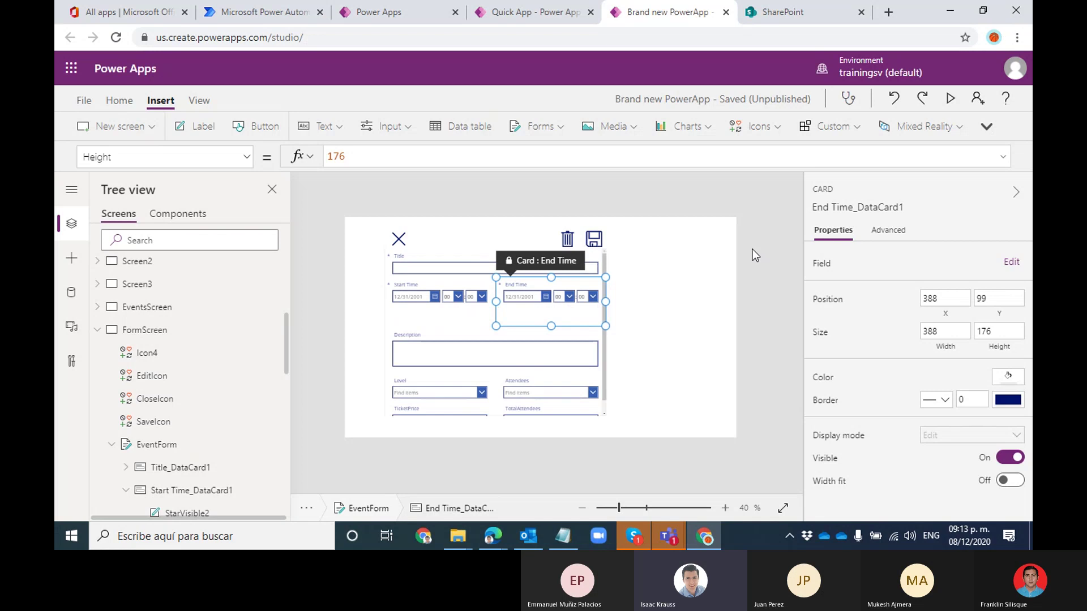
pyautogui.click(888, 230)
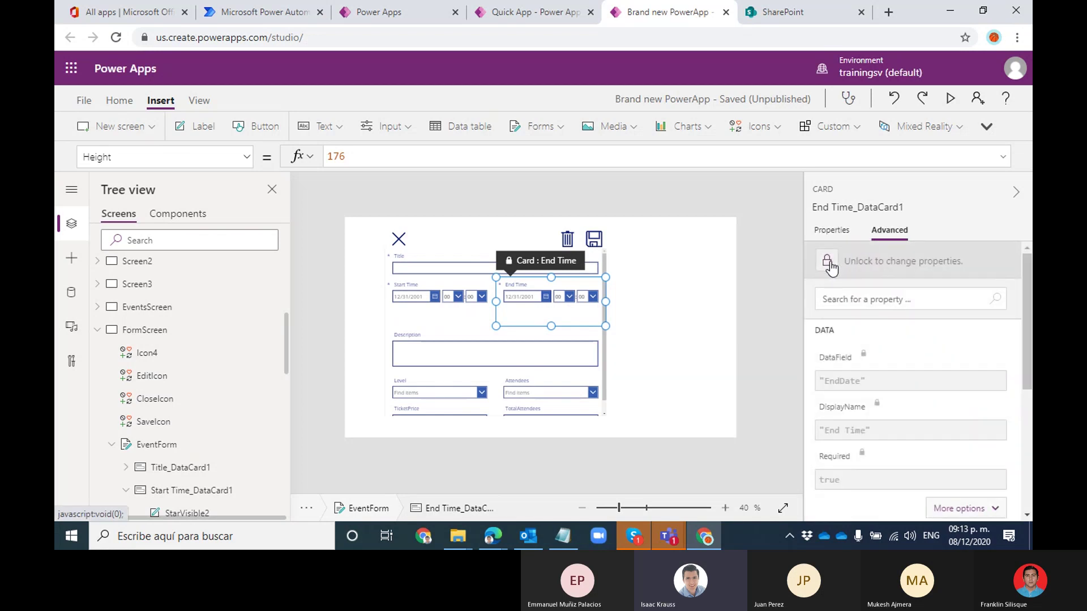
pyautogui.click(828, 264)
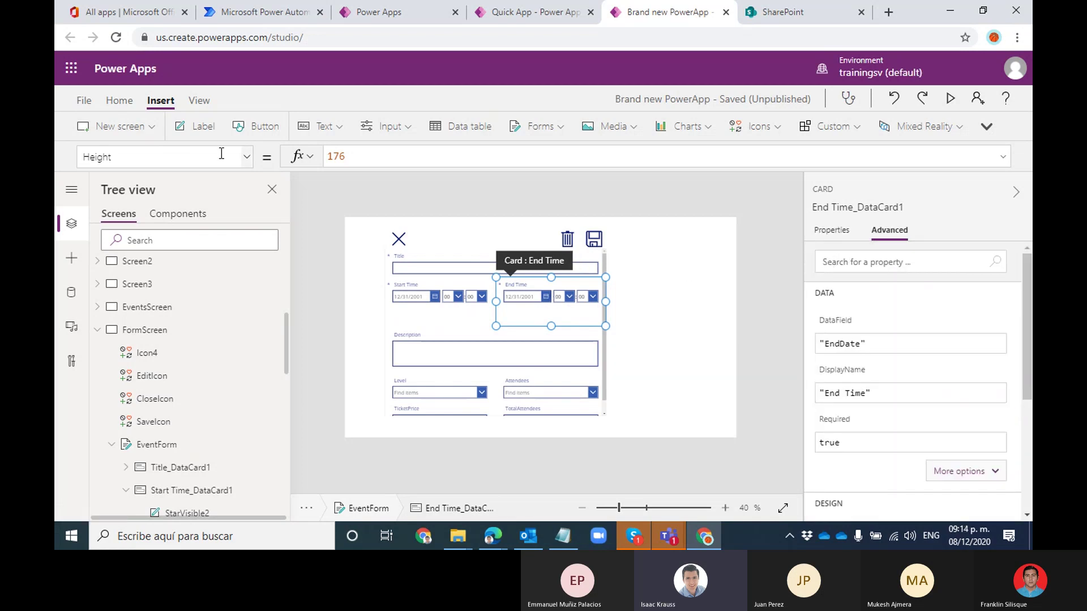
# Insert a text label inside the End Time card, placed below the hour and minute dropdowns
pyautogui.click(203, 126)
pyautogui.moveTo(521, 320); pyautogui.dragTo(559, 320)
pyautogui.moveTo(284, 330); pyautogui.dragTo(286, 407)
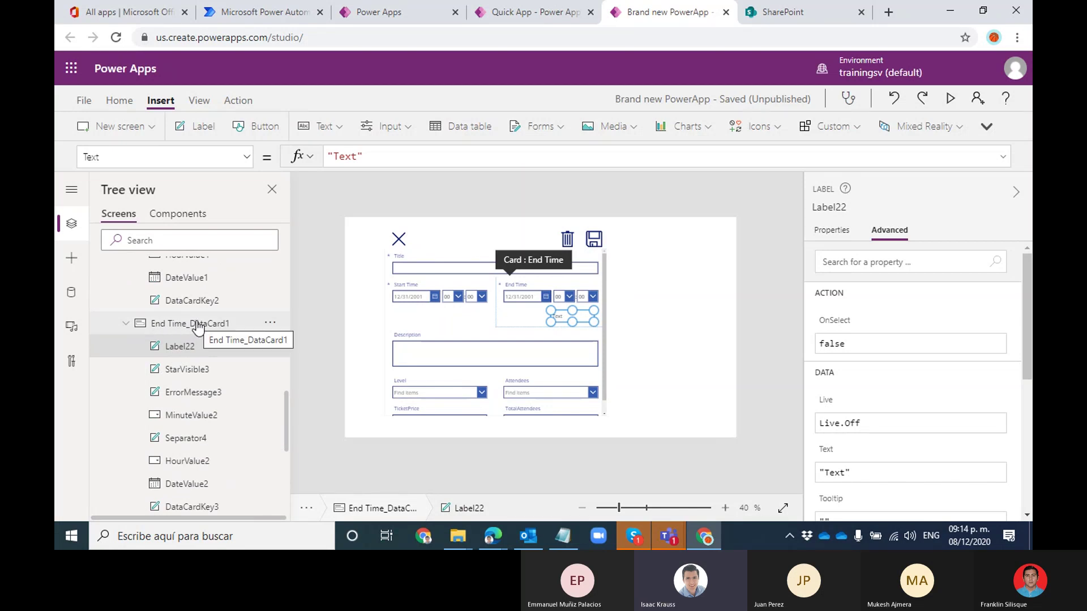
pyautogui.click(645, 320)
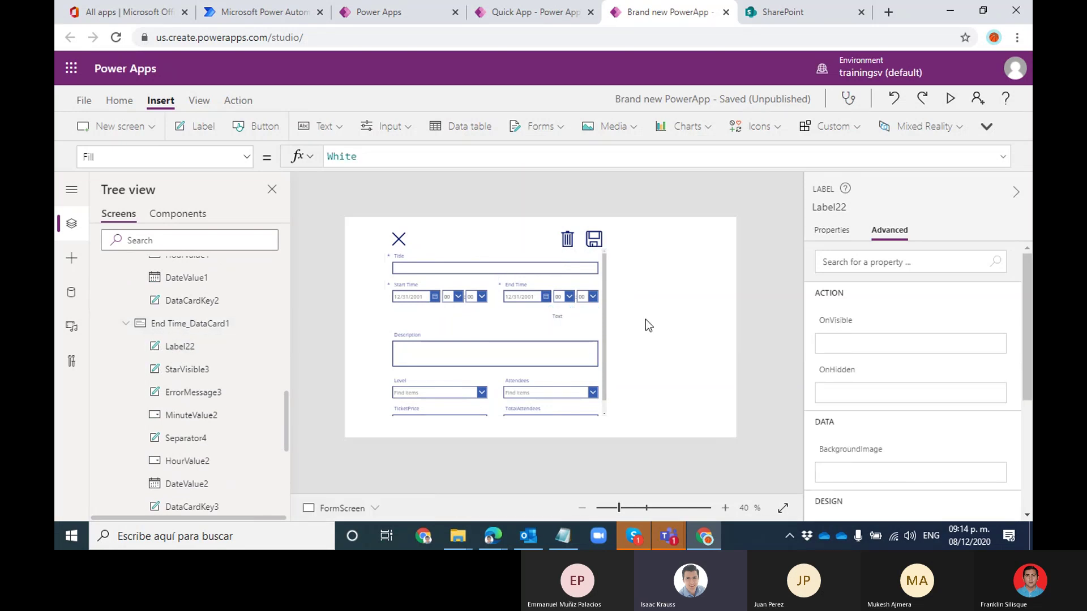
pyautogui.click(558, 316)
pyautogui.click(558, 316)
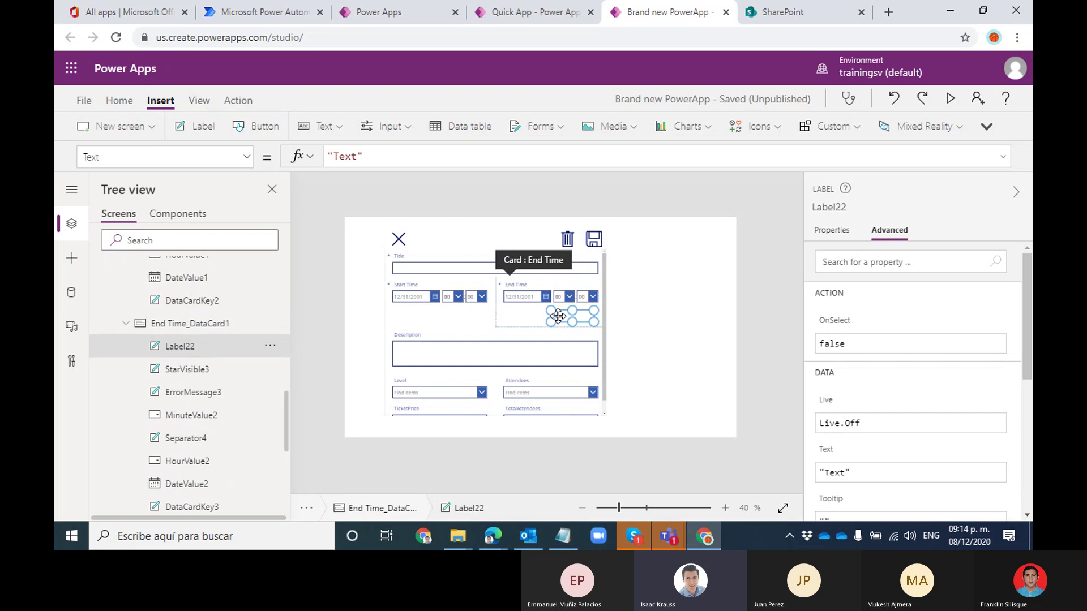
# Widen the new label to the End Time card's right edge and right-align its text
pyautogui.click(725, 507)
pyautogui.click(725, 507)
pyautogui.click(725, 507)
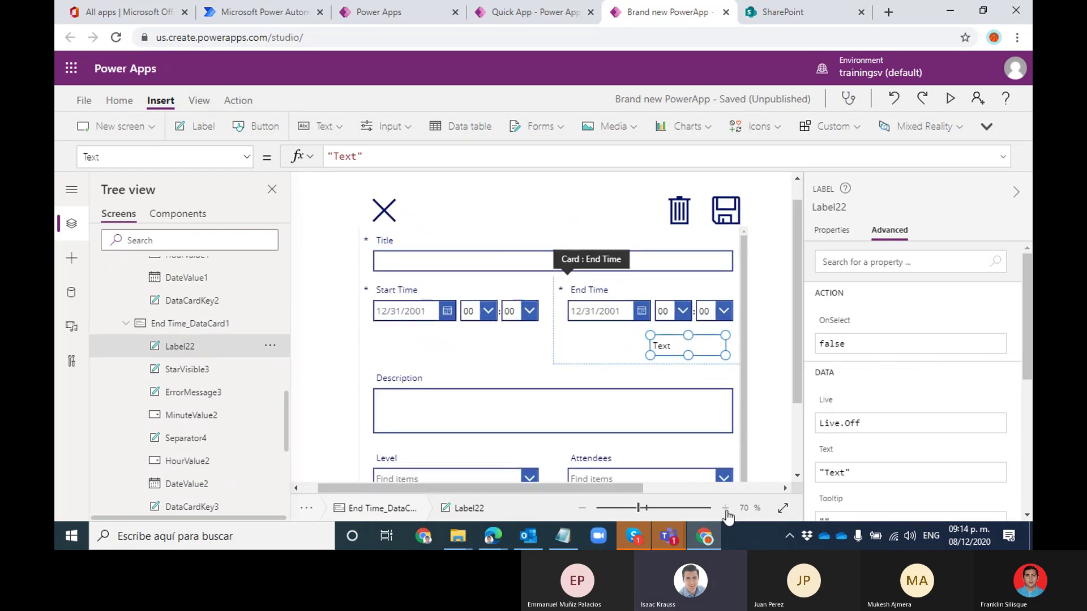
pyautogui.moveTo(623, 490); pyautogui.dragTo(689, 486)
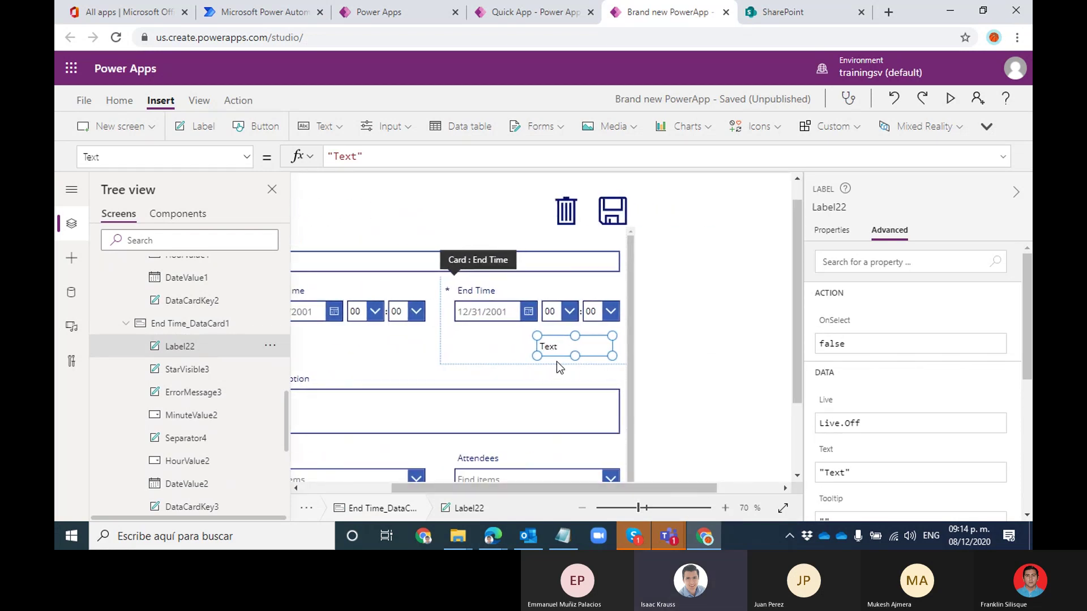
pyautogui.moveTo(537, 356); pyautogui.dragTo(597, 352)
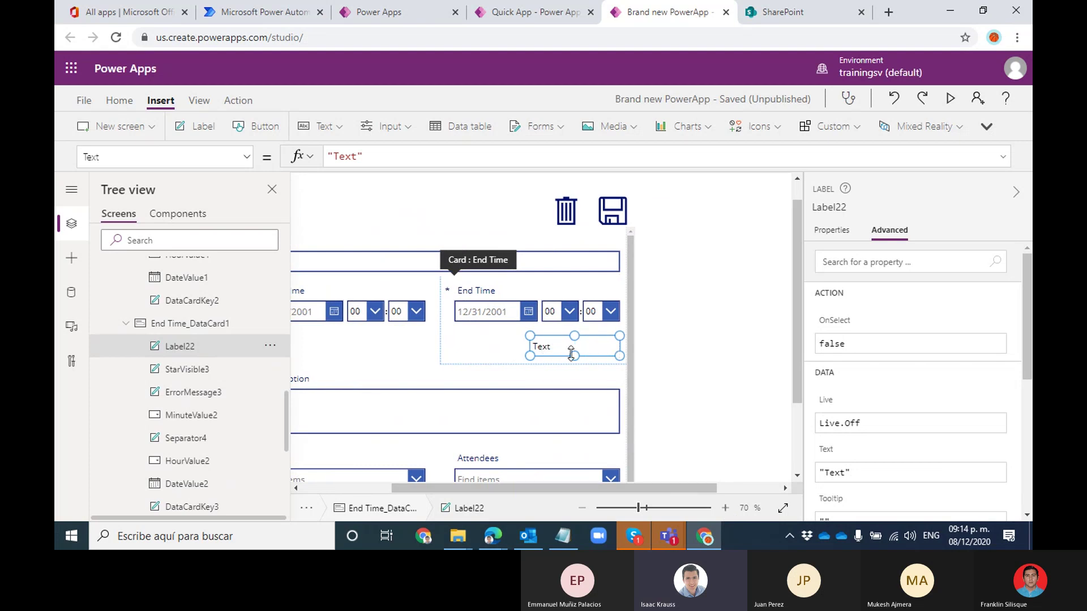
pyautogui.click(833, 230)
pyautogui.click(988, 373)
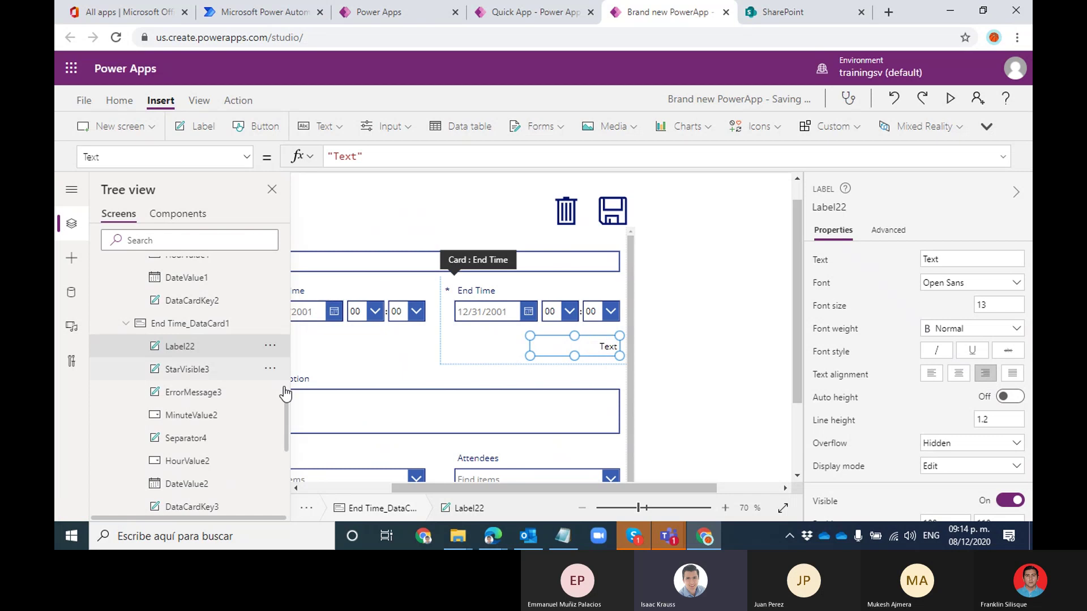
# Copy the full Text formula of the event length label in the EventsScreen gallery
pyautogui.moveTo(284, 412); pyautogui.dragTo(278, 318)
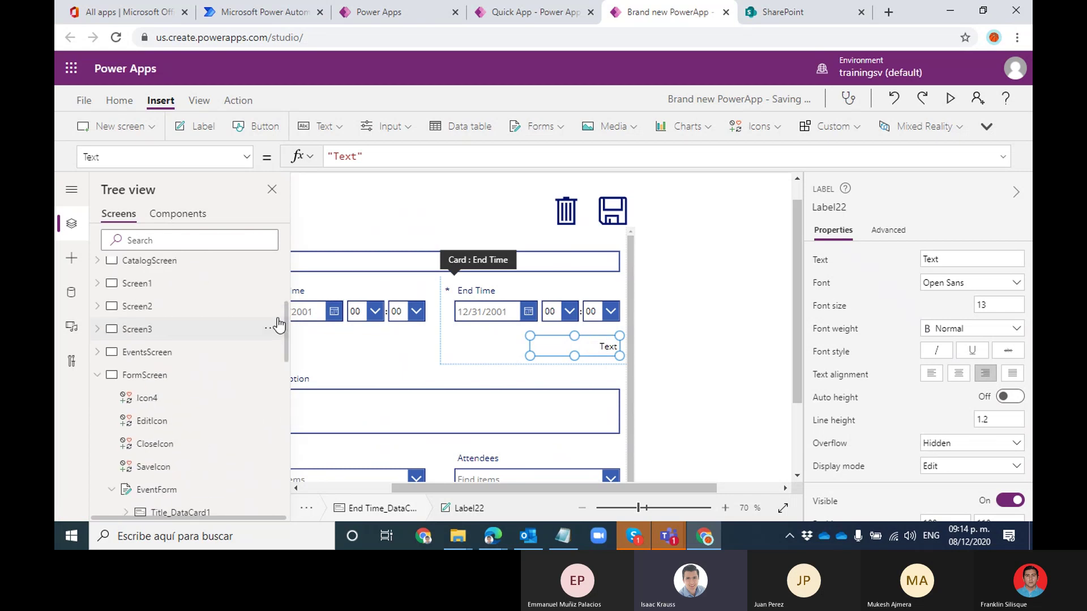
pyautogui.click(195, 331)
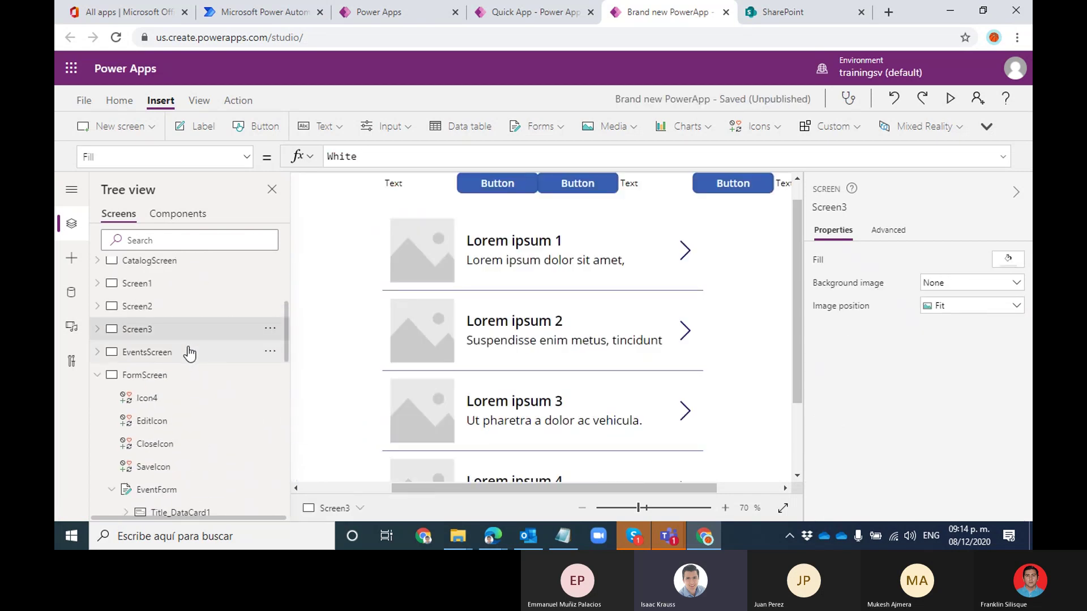
pyautogui.click(190, 352)
pyautogui.click(457, 213)
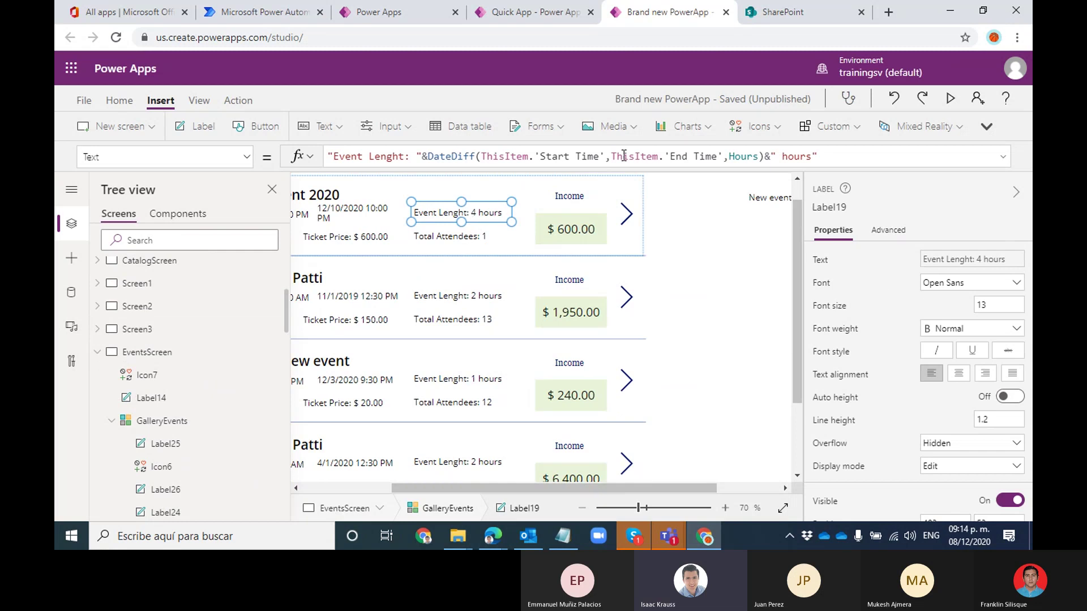
pyautogui.click(824, 158)
pyautogui.hotkey('ctrl', 'a')
pyautogui.hotkey('ctrl', 'c')
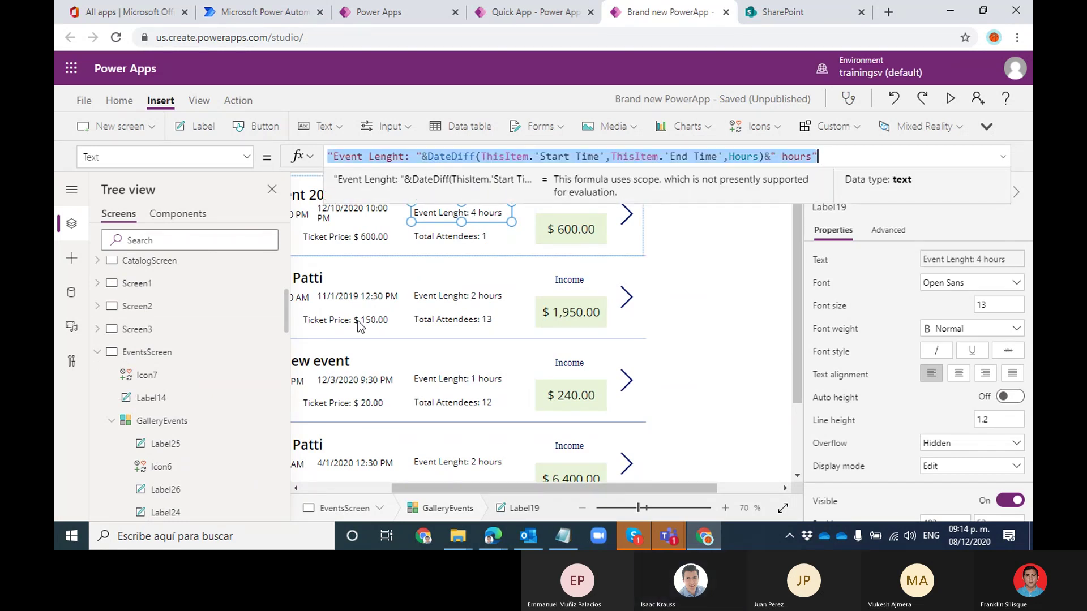
# Paste the event length DateDiff formula into the End Time card's new label on FormScreen and widen the label slightly
pyautogui.click(102, 352)
pyautogui.click(131, 375)
pyautogui.click(603, 346)
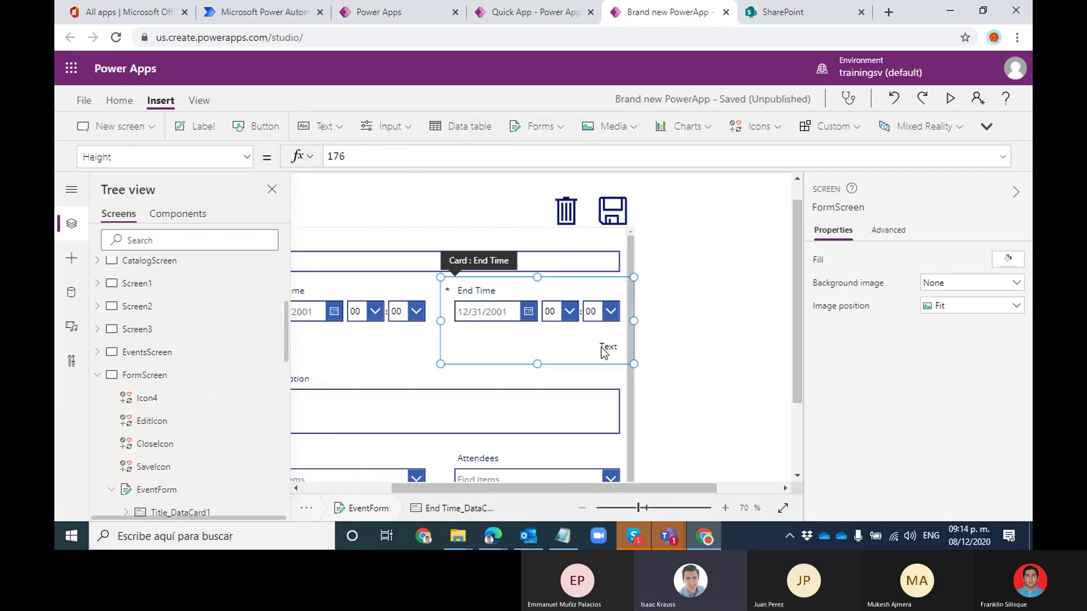
pyautogui.click(603, 346)
pyautogui.tripleClick(382, 156)
pyautogui.hotkey('ctrl', 'v')
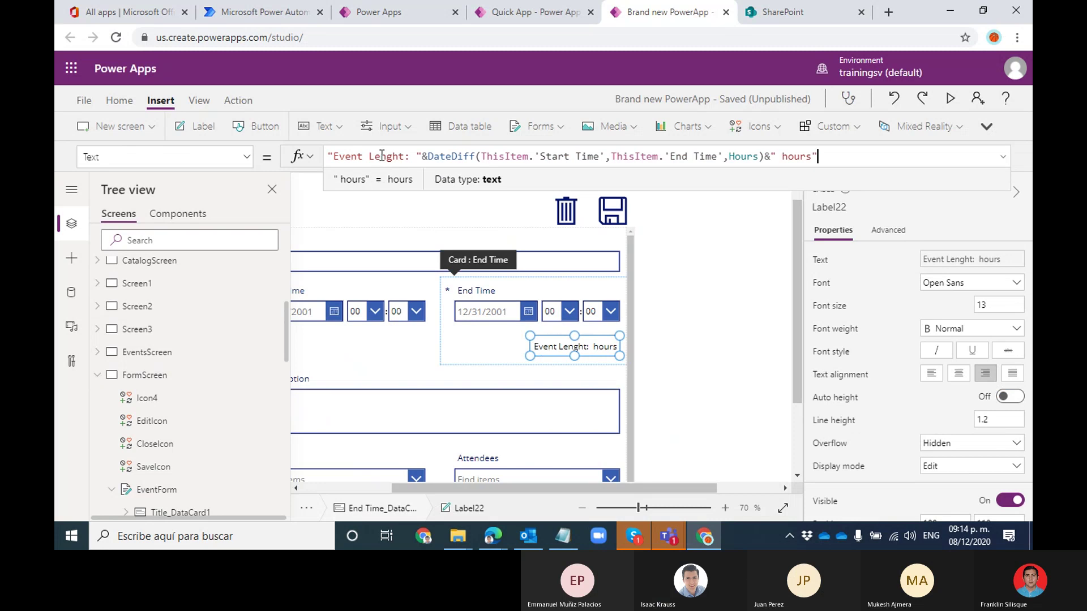
pyautogui.click(526, 355)
pyautogui.moveTo(525, 354); pyautogui.dragTo(519, 355)
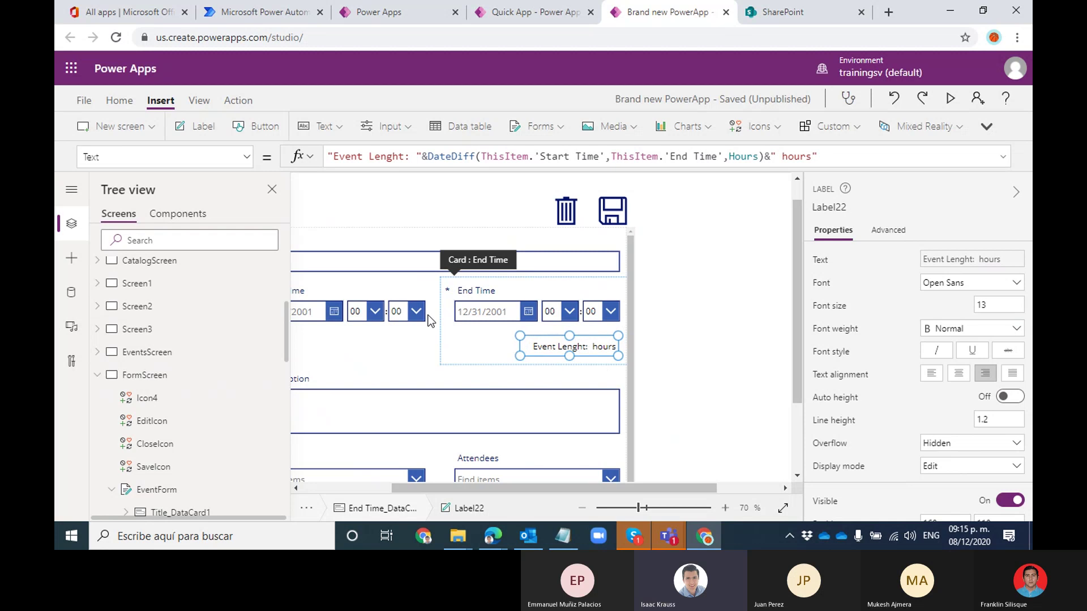
# Examine the event length label's expanded formula and the Start Time and End Time date pickers it should reference
pyautogui.click(373, 335)
pyautogui.click(487, 318)
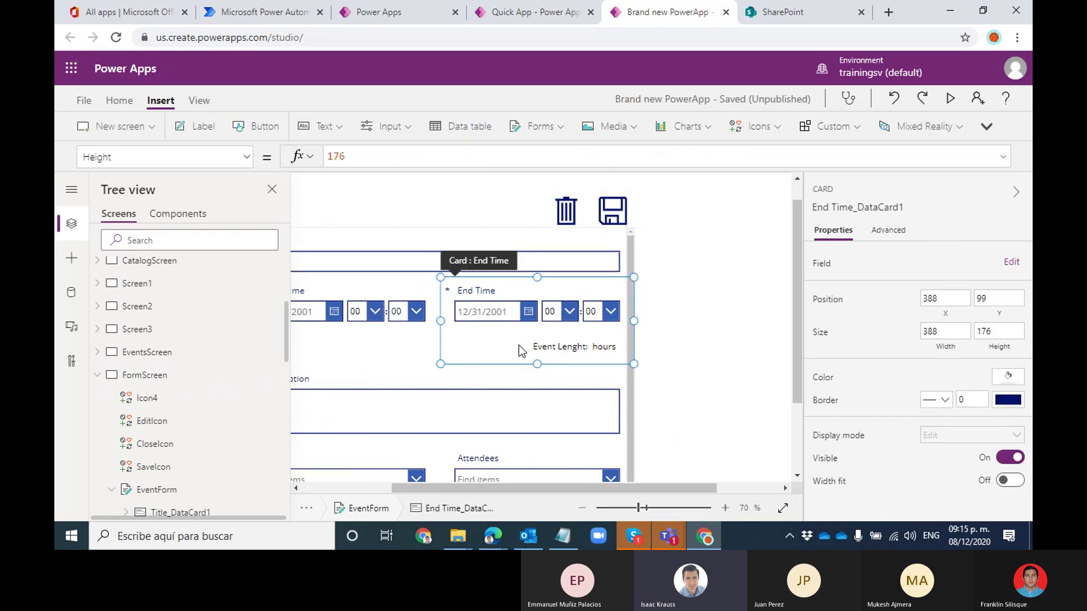
pyautogui.click(554, 351)
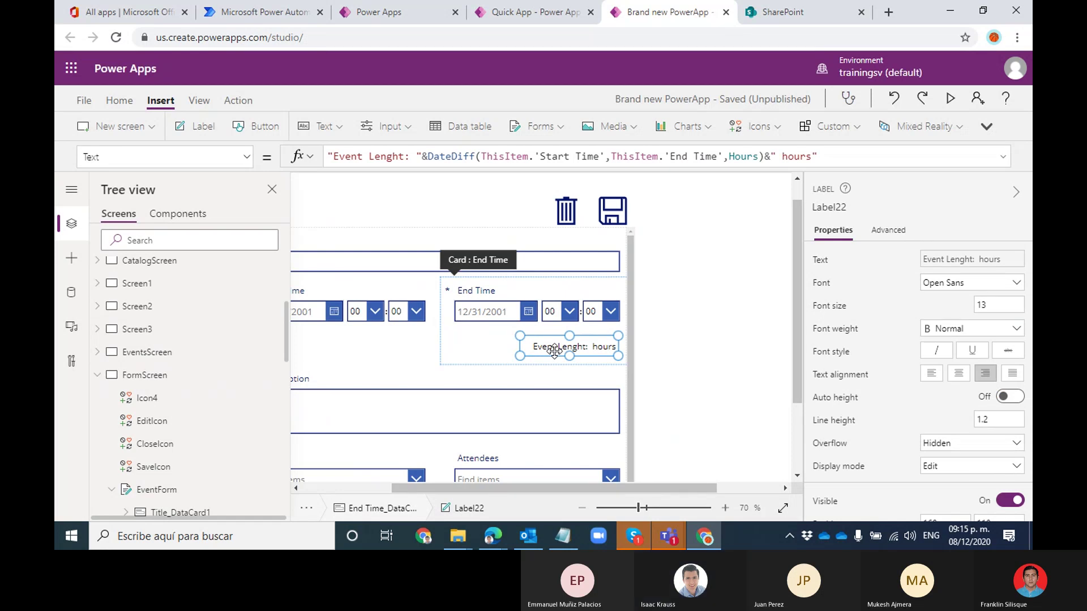
pyautogui.moveTo(674, 495); pyautogui.dragTo(629, 491)
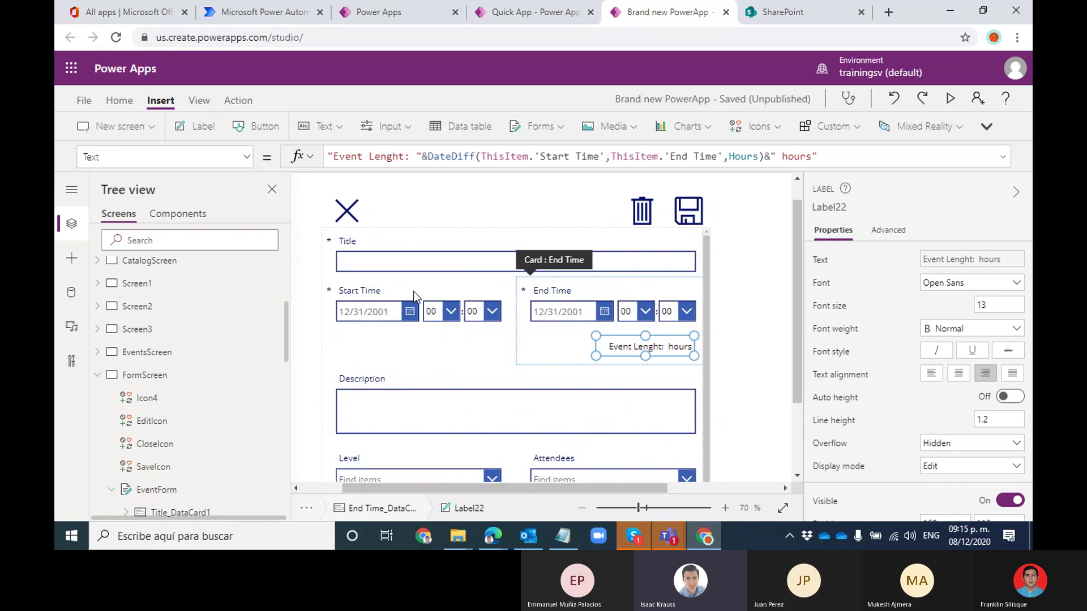
pyautogui.click(376, 316)
pyautogui.click(373, 314)
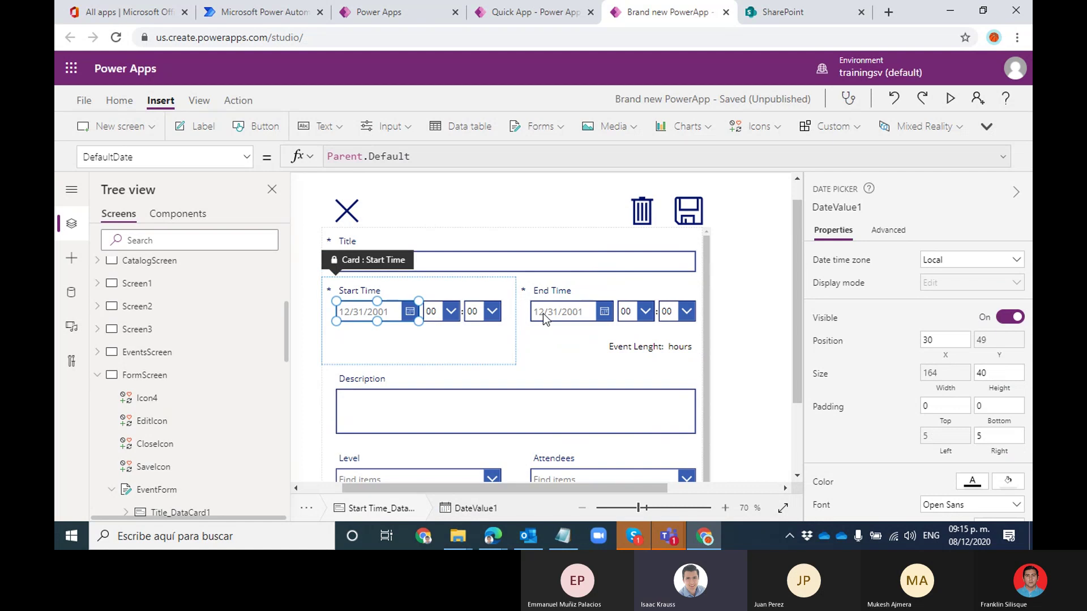
pyautogui.click(542, 314)
pyautogui.click(547, 314)
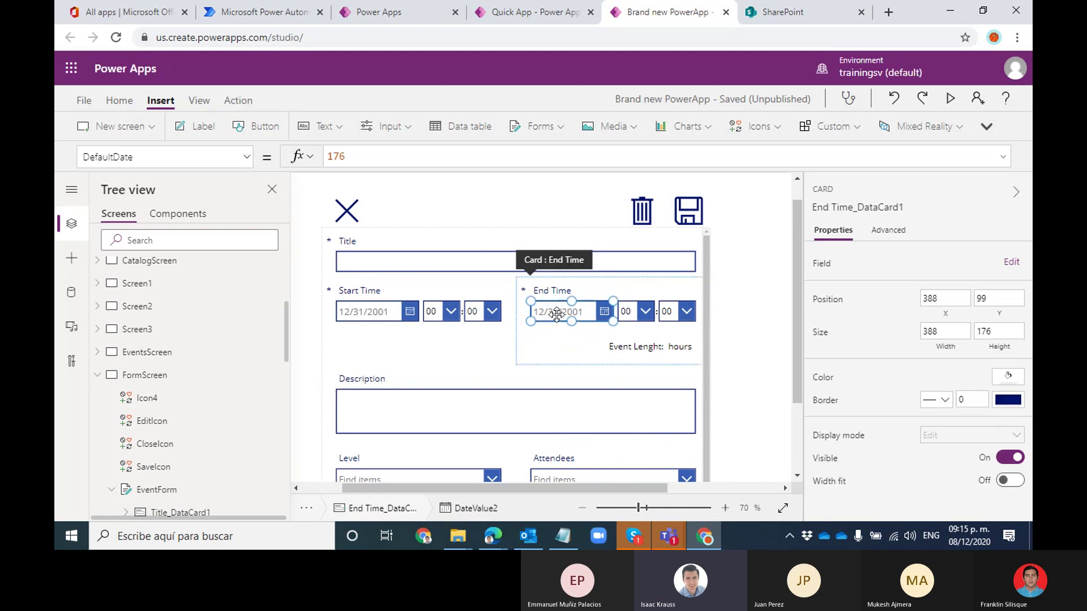
pyautogui.click(622, 350)
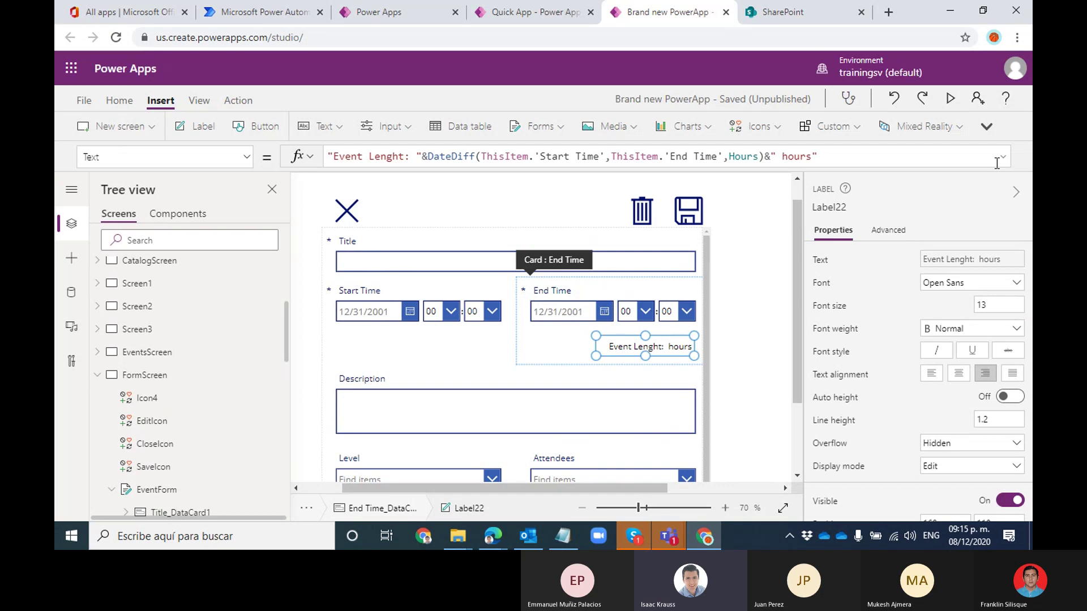
pyautogui.click(1002, 157)
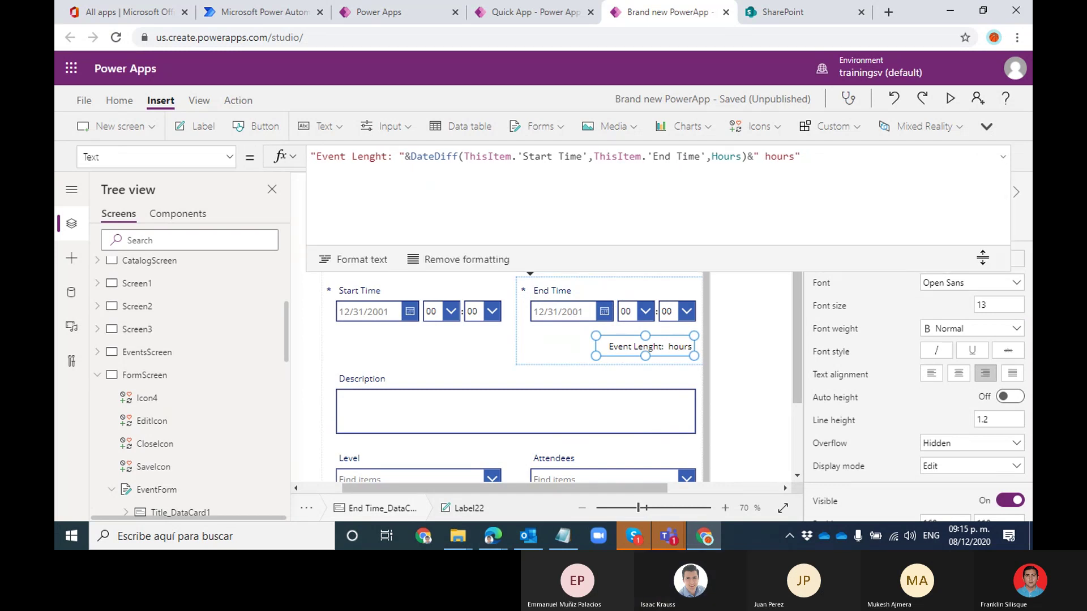
pyautogui.click(926, 183)
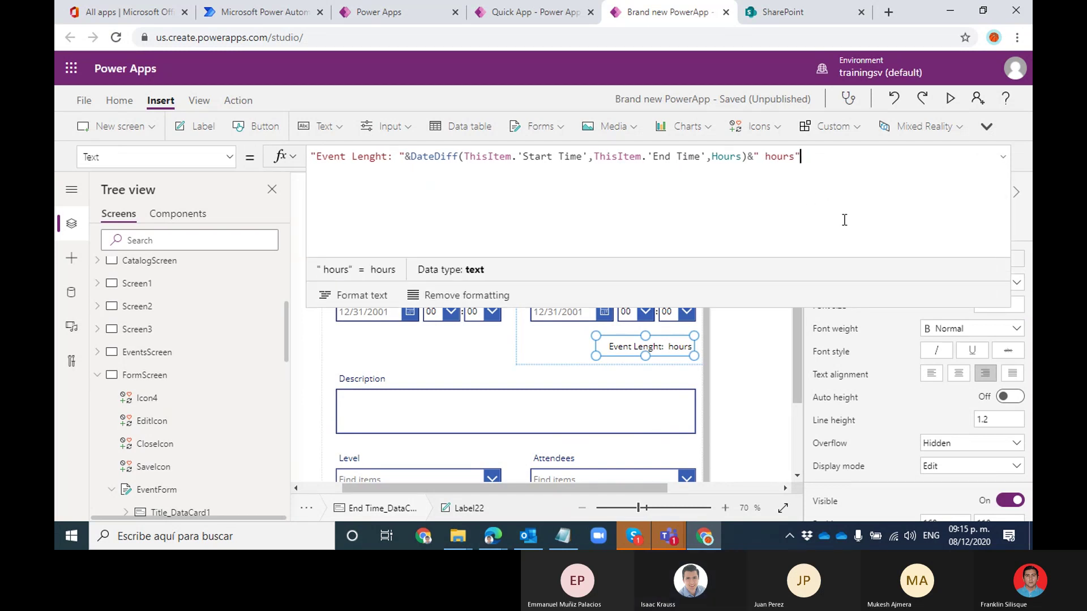
pyautogui.moveTo(817, 304); pyautogui.dragTo(812, 170)
pyautogui.click(382, 311)
pyautogui.click(383, 311)
pyautogui.click(583, 317)
pyautogui.click(581, 312)
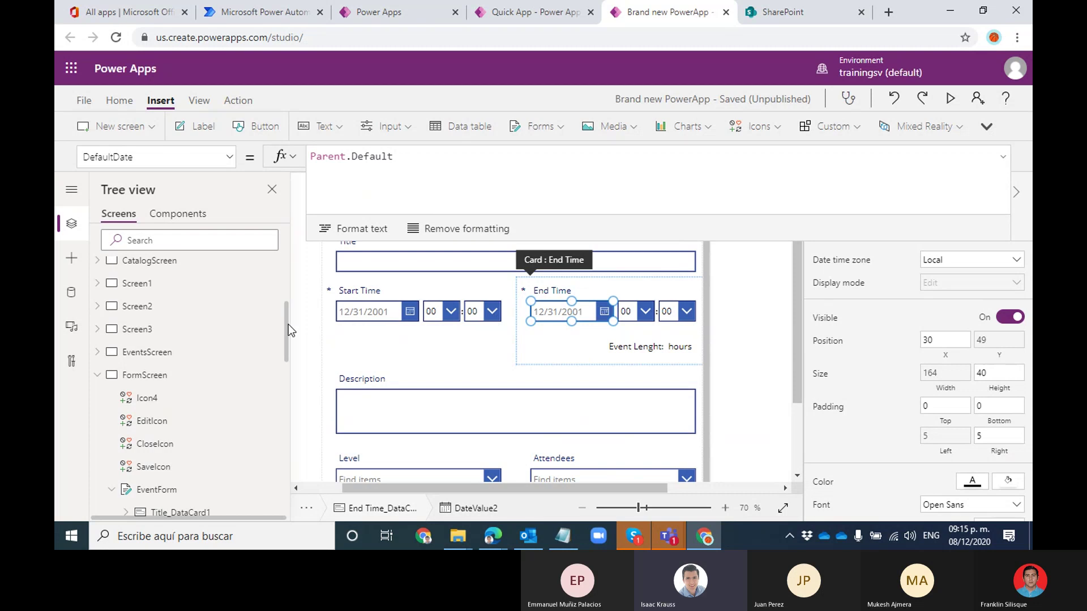
# Rename the Start Time card's date picker as StartTimeDatePicker
pyautogui.moveTo(286, 340); pyautogui.dragTo(287, 420)
pyautogui.click(396, 313)
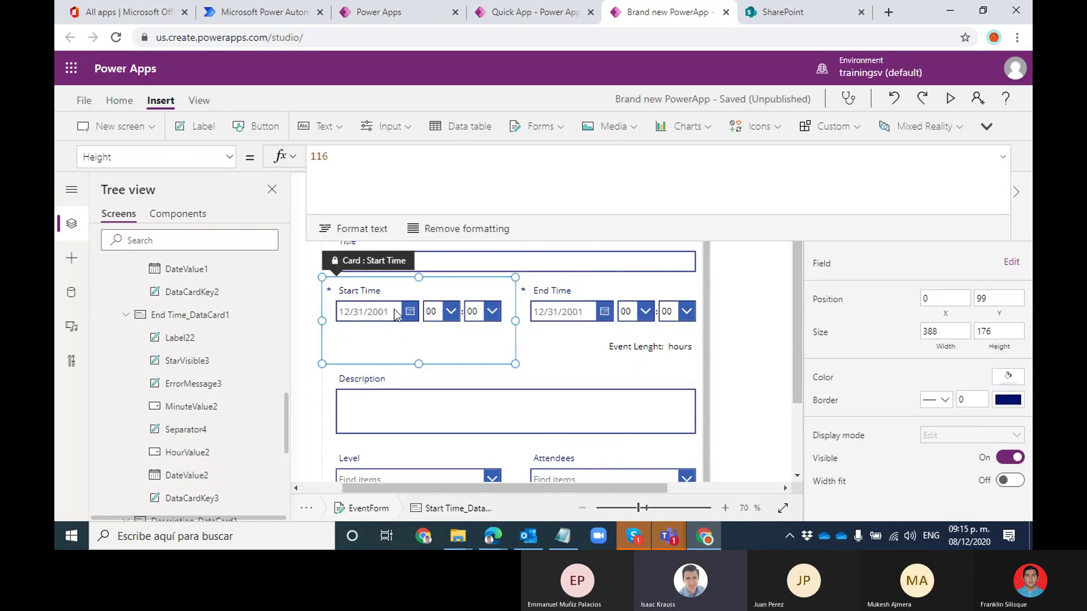
pyautogui.moveTo(286, 431); pyautogui.dragTo(287, 393)
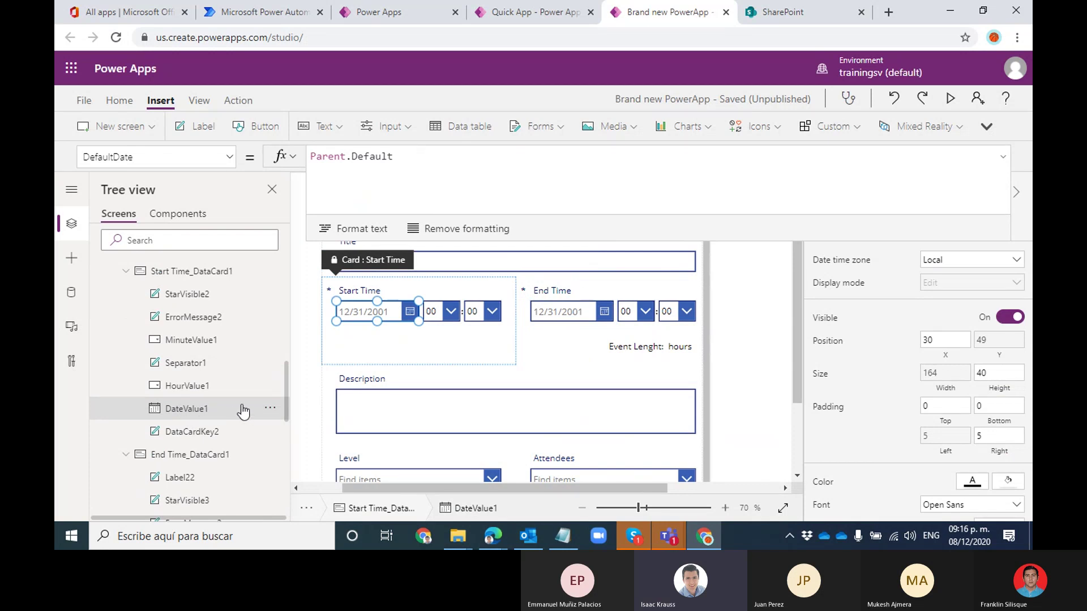
pyautogui.click(269, 408)
pyautogui.click(304, 342)
pyautogui.press('End')
pyautogui.press('BackSpace')
pyautogui.press('BackSpace')
pyautogui.press('BackSpace')
pyautogui.press('BackSpace')
pyautogui.press('BackSpace')
pyautogui.press('BackSpace')
pyautogui.press('Home')
pyautogui.hotkey('shift', 'End')
pyautogui.write('StartTimeDat')
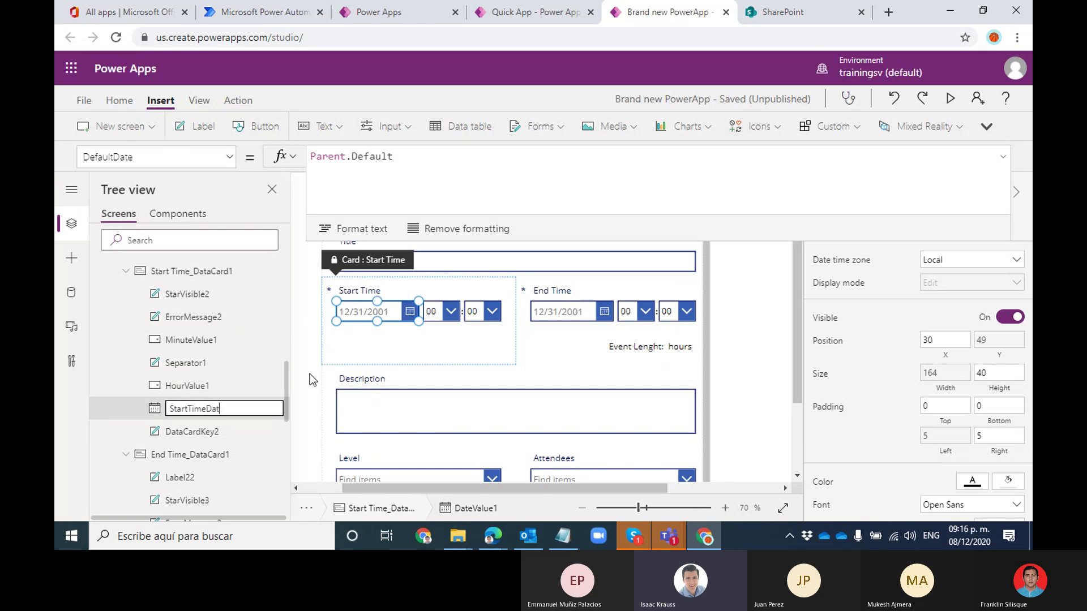
pyautogui.write('ePicker')
pyautogui.press('Return')
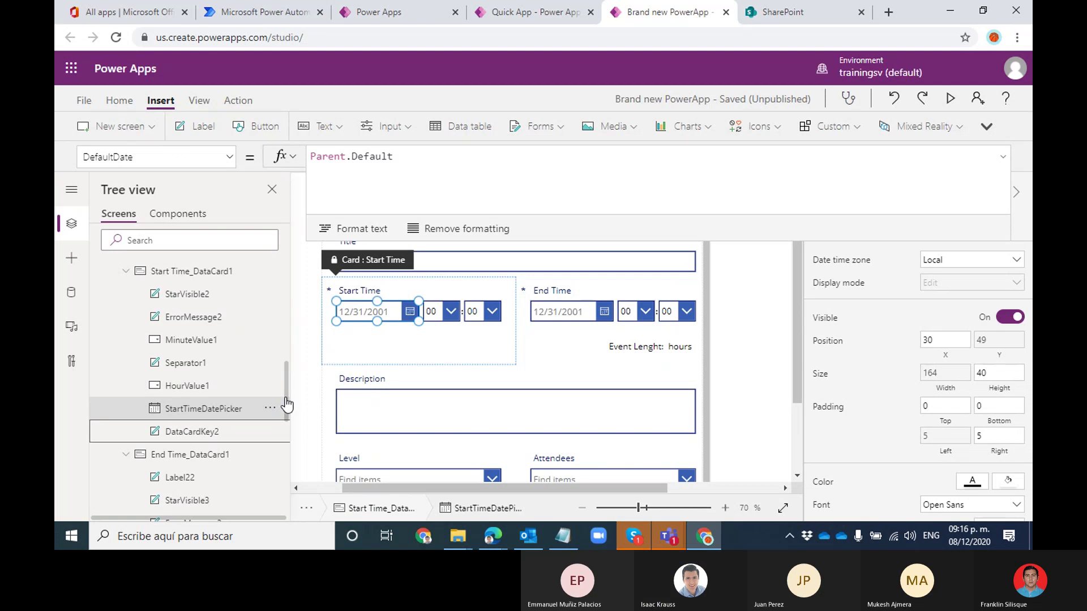
# Rename the End Time card's date picker as EndTimeDatePicker
pyautogui.scroll(-1, 285, 407)
pyautogui.scroll(-3, 287, 413)
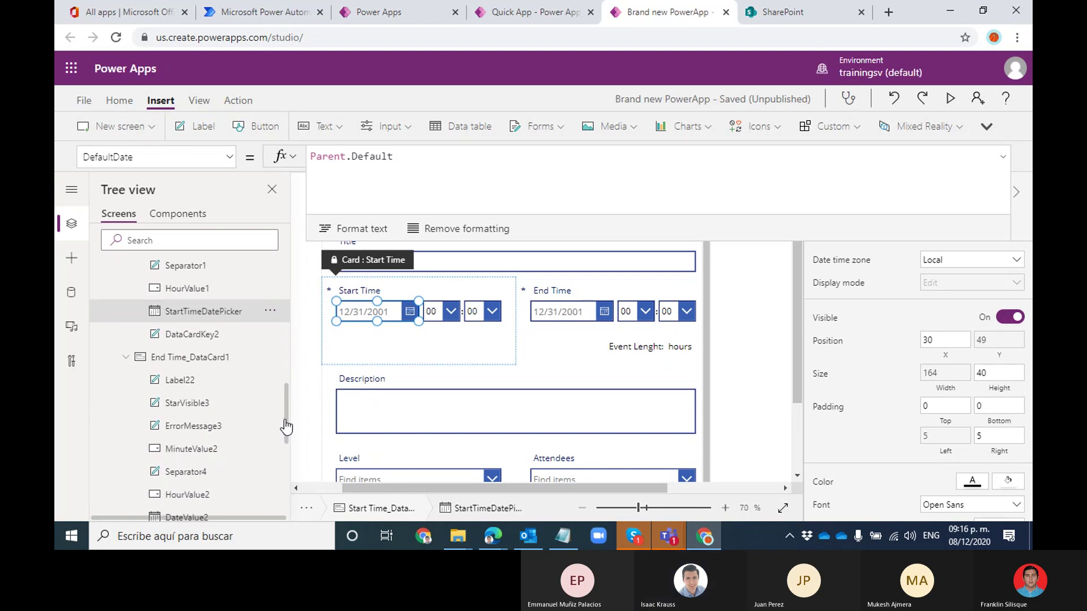
pyautogui.click(196, 509)
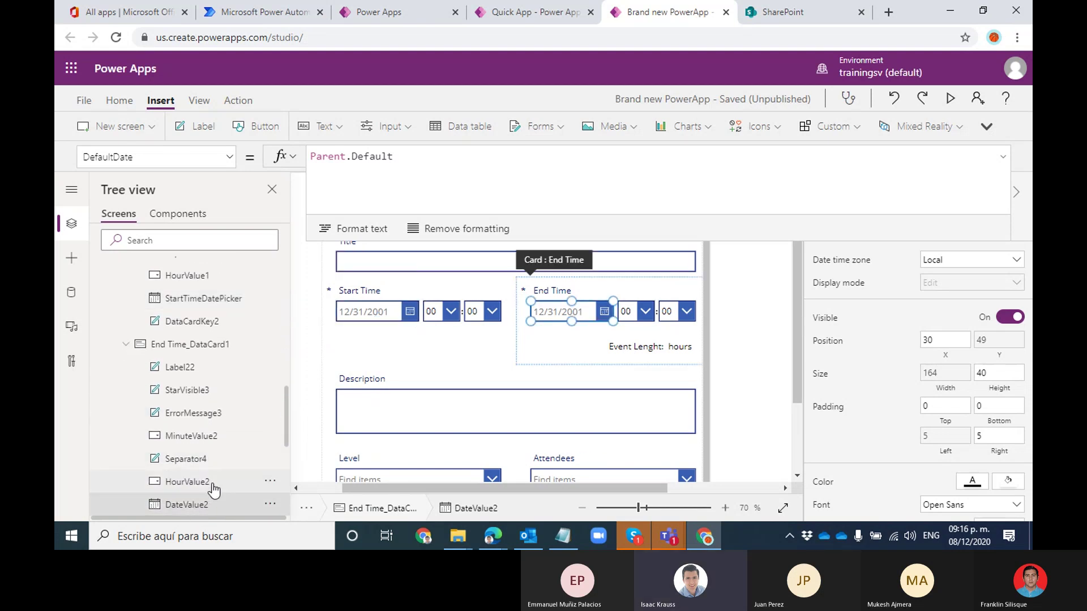
pyautogui.scroll(-2, 288, 441)
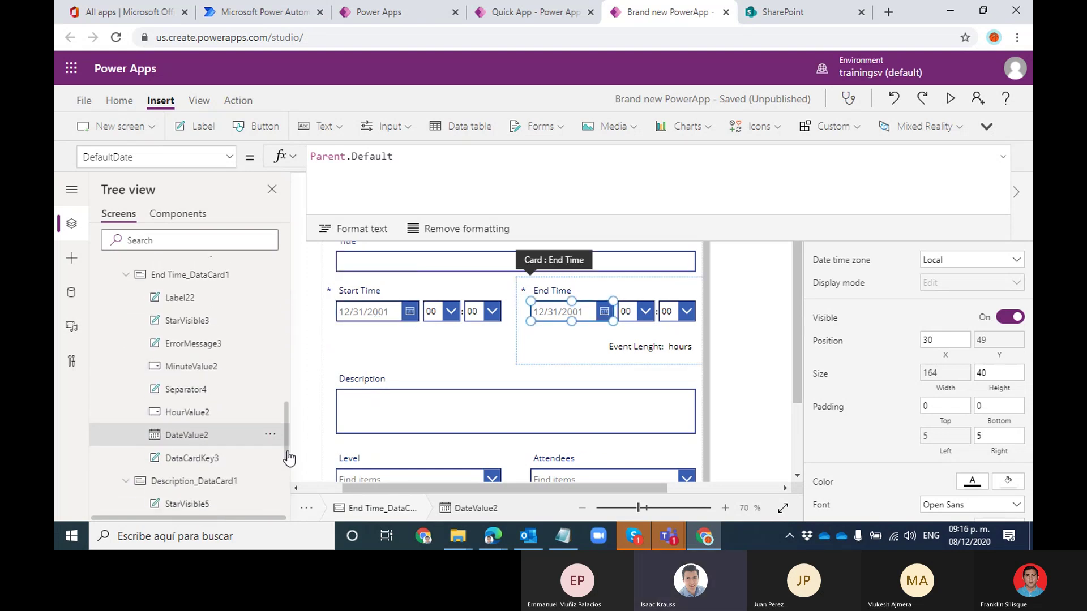
pyautogui.click(270, 435)
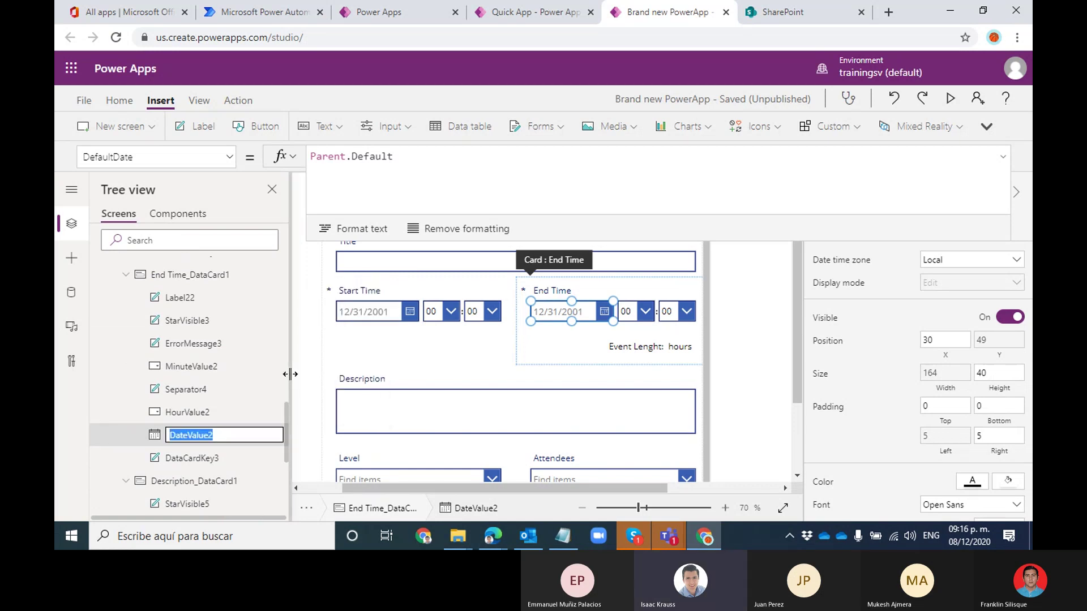
pyautogui.write('EndTimeD')
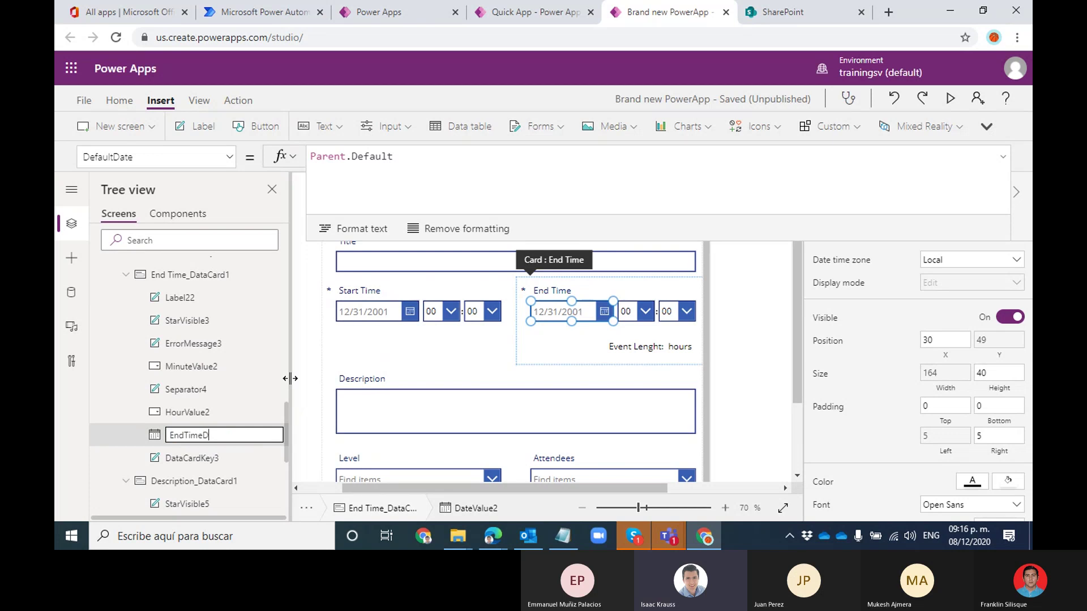
pyautogui.write('atePicker')
pyautogui.press('Return')
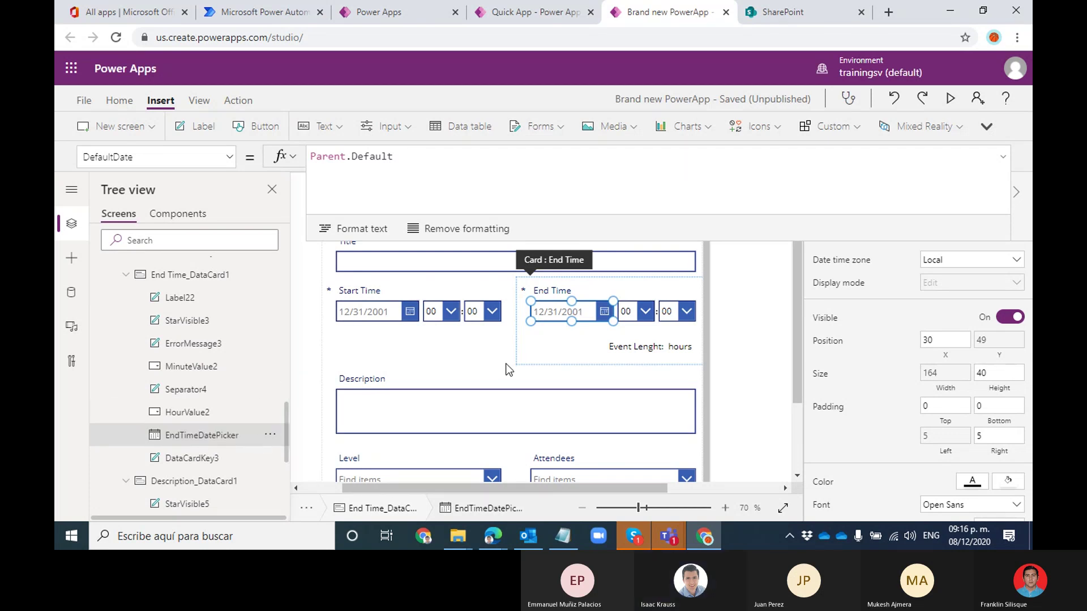
# Replace the whole Text formula of the End Time card's event length label with an empty If() function
pyautogui.click(661, 351)
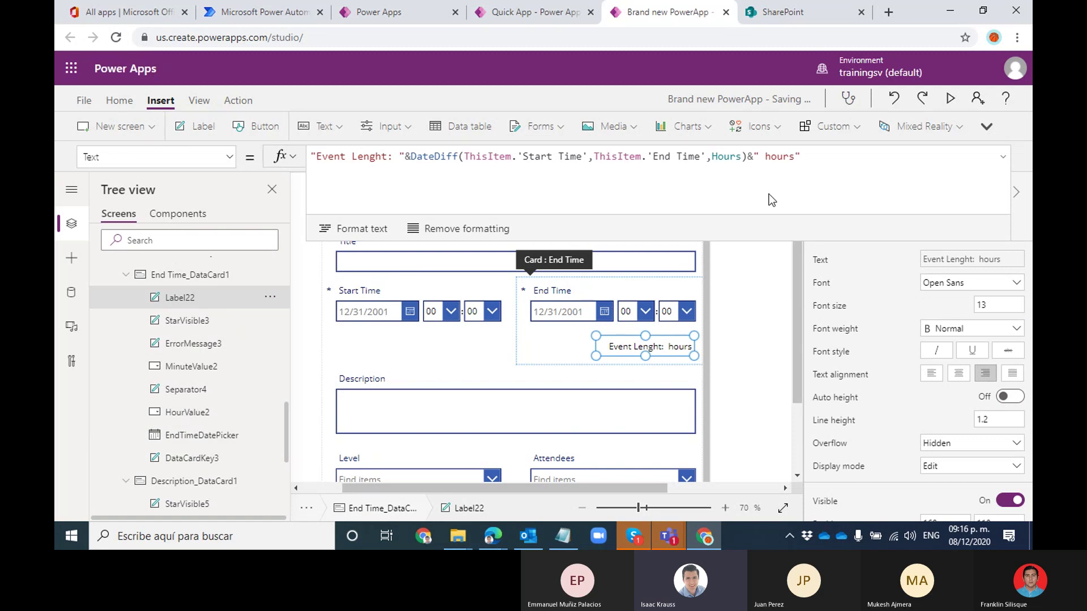
pyautogui.hotkey('ctrl', 'a')
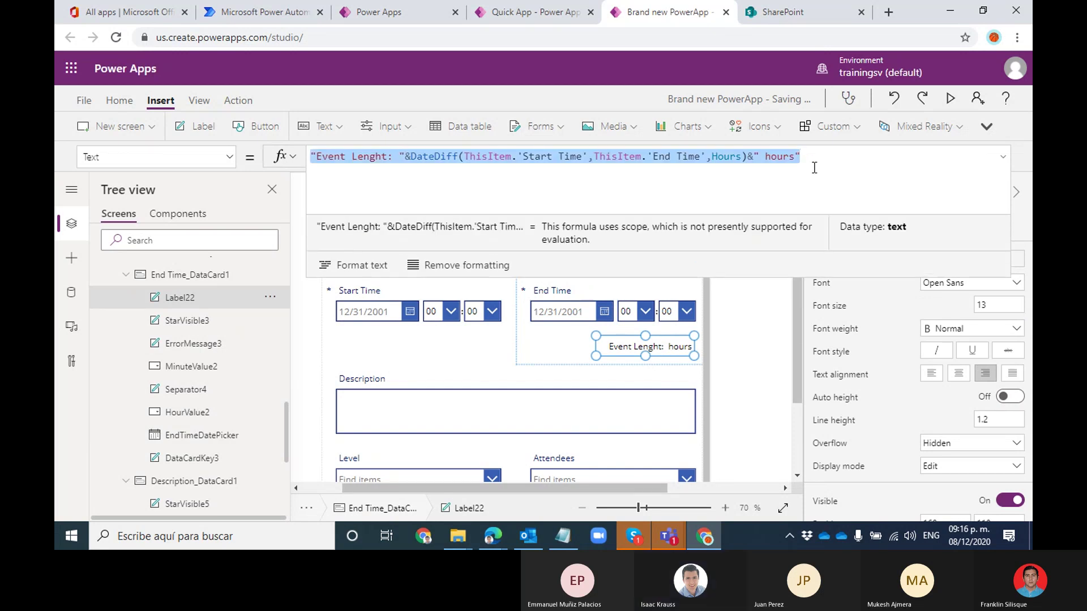
pyautogui.press('BackSpace')
pyautogui.write('If')
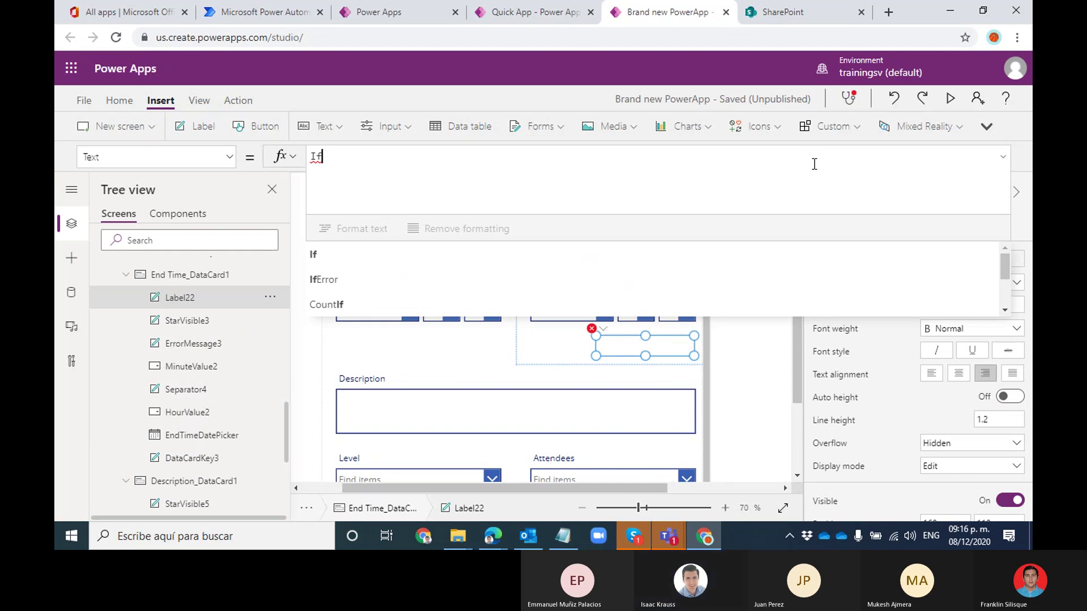
pyautogui.write('(')
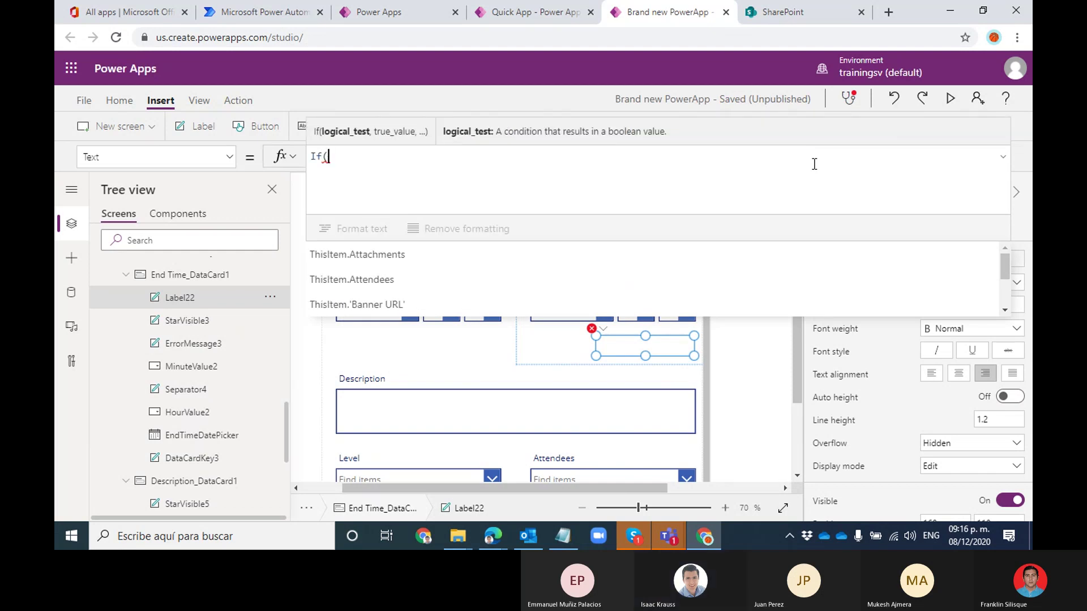
pyautogui.write('Sta')
pyautogui.press('BackSpace')
pyautogui.press('BackSpace')
pyautogui.press('BackSpace')
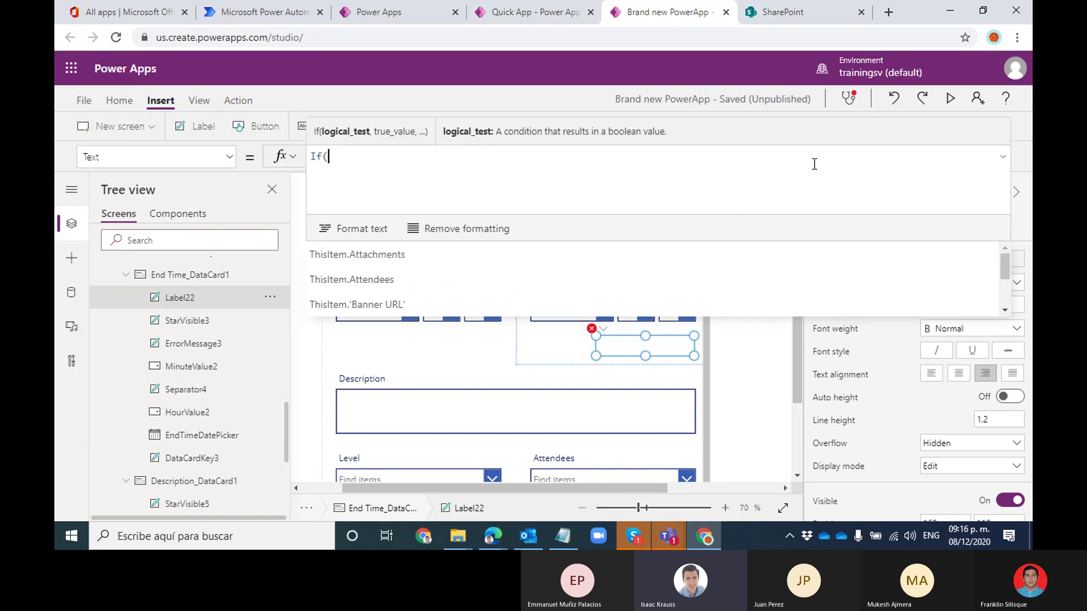
pyautogui.write(')')
pyautogui.press('Home')
pyautogui.press('Right')
pyautogui.press('Right')
pyautogui.press('Right')
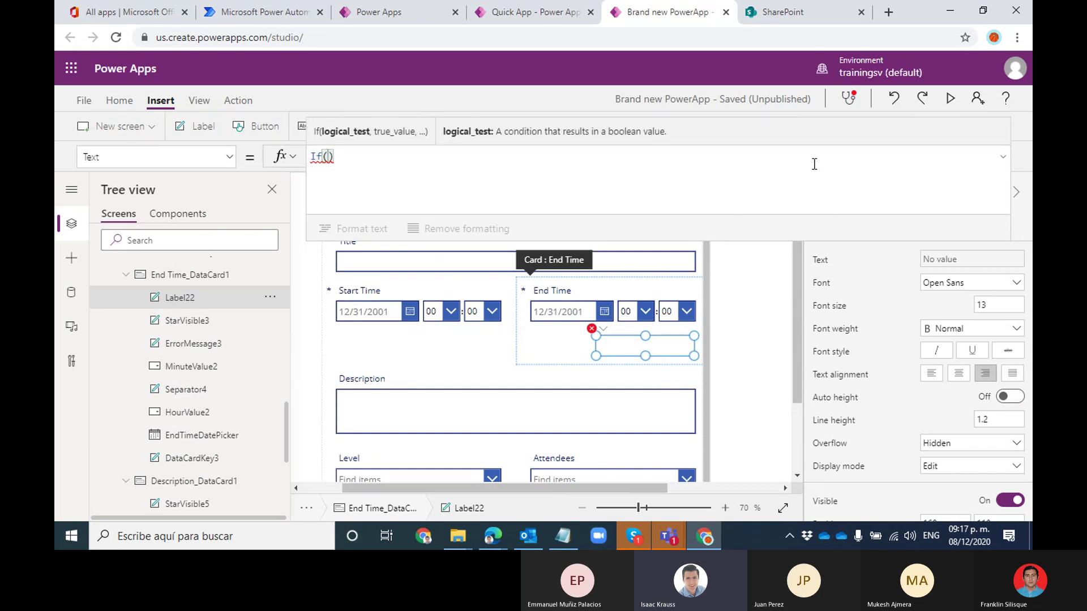
# Give the label's If function the placeholder results "something" for true and "other" for else, leaving the condition empty
pyautogui.write(',')
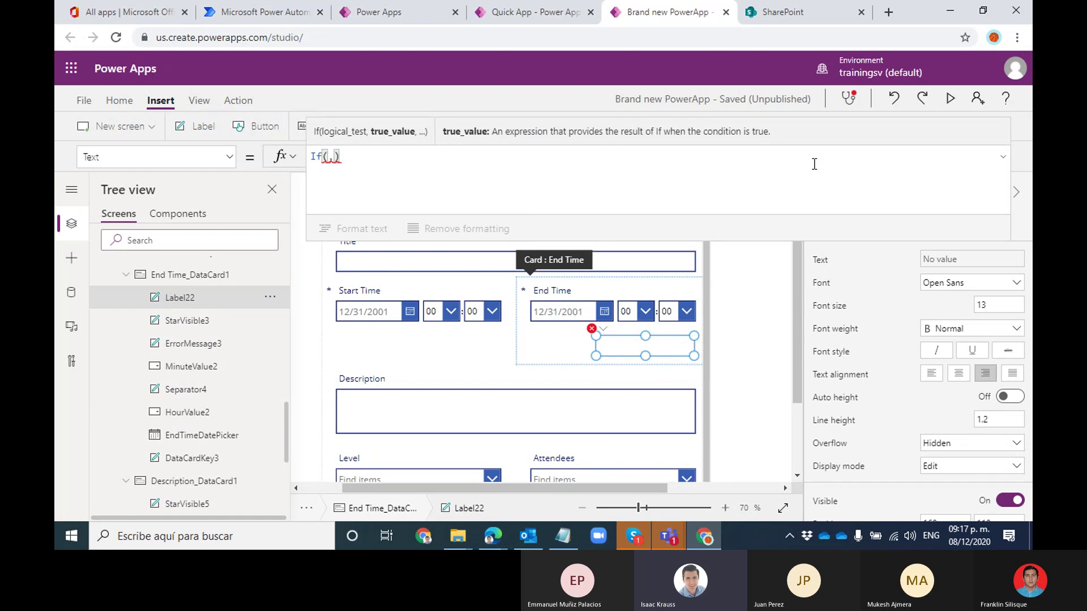
pyautogui.write('""')
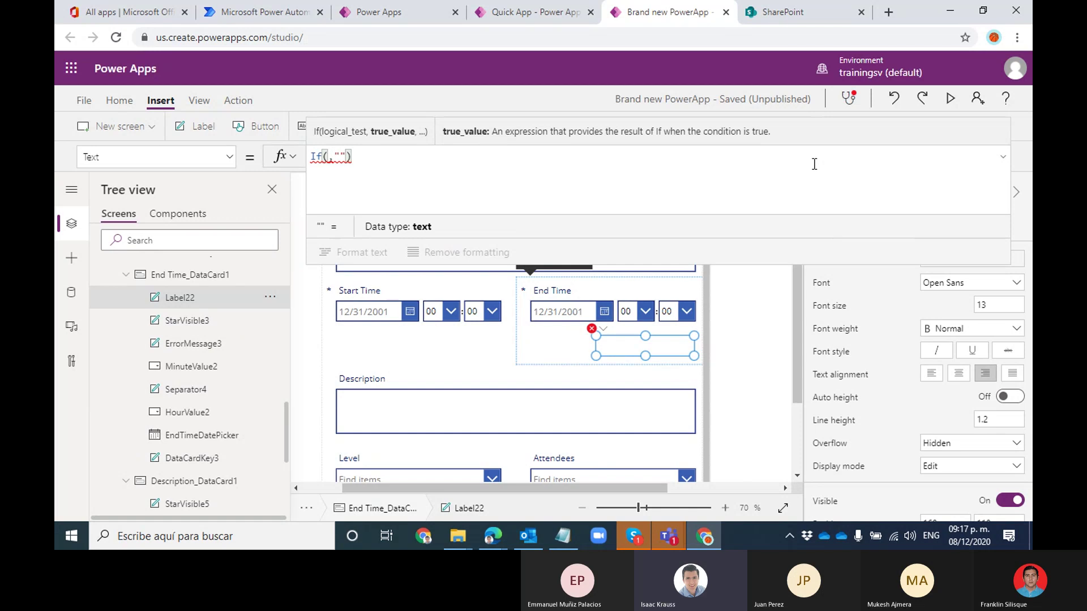
pyautogui.write(',')
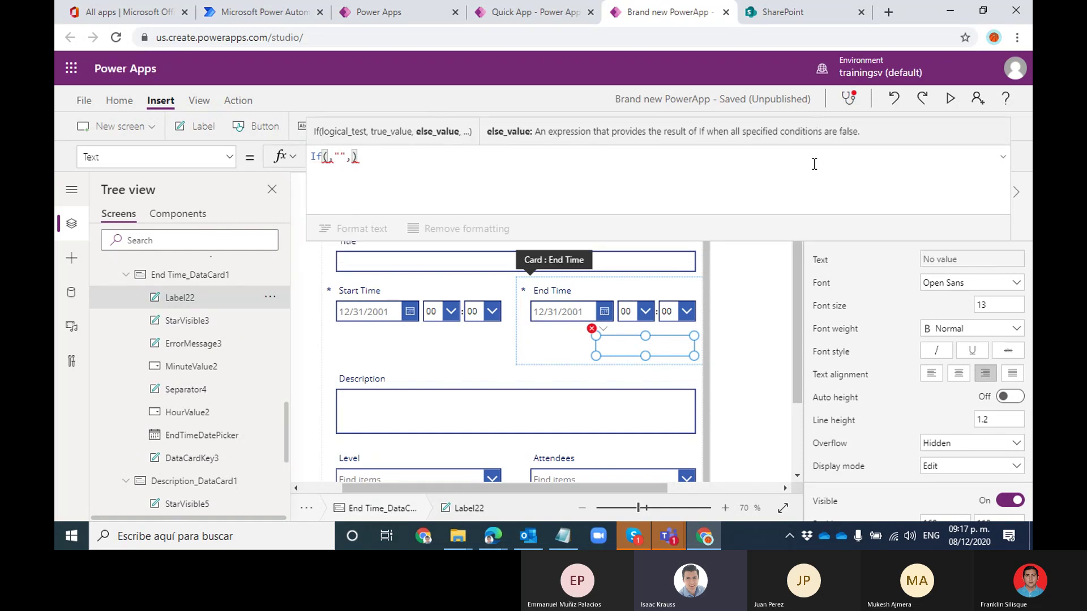
pyautogui.write('"')
pyautogui.write('other')
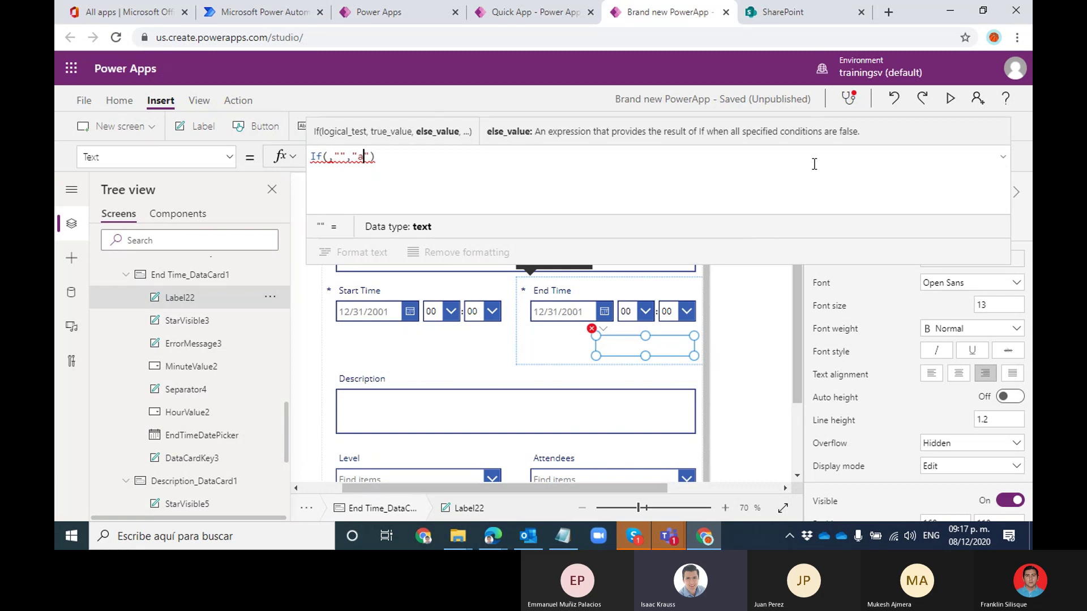
pyautogui.press('Left')
pyautogui.press('Left')
pyautogui.press('Left')
pyautogui.press('Left')
pyautogui.press('Left')
pyautogui.press('Left')
pyautogui.press('Left')
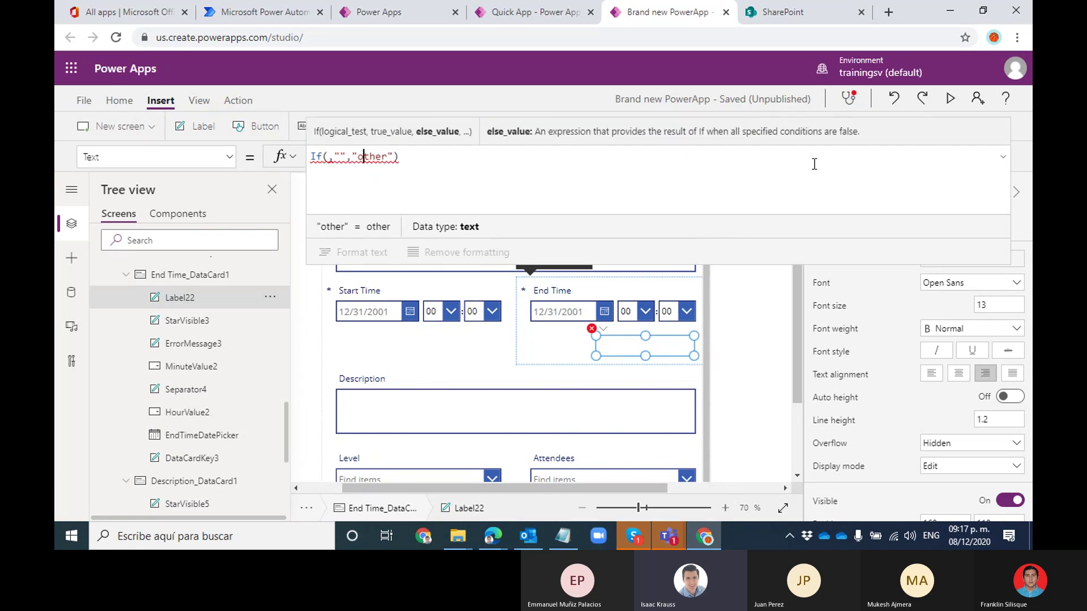
pyautogui.write('some')
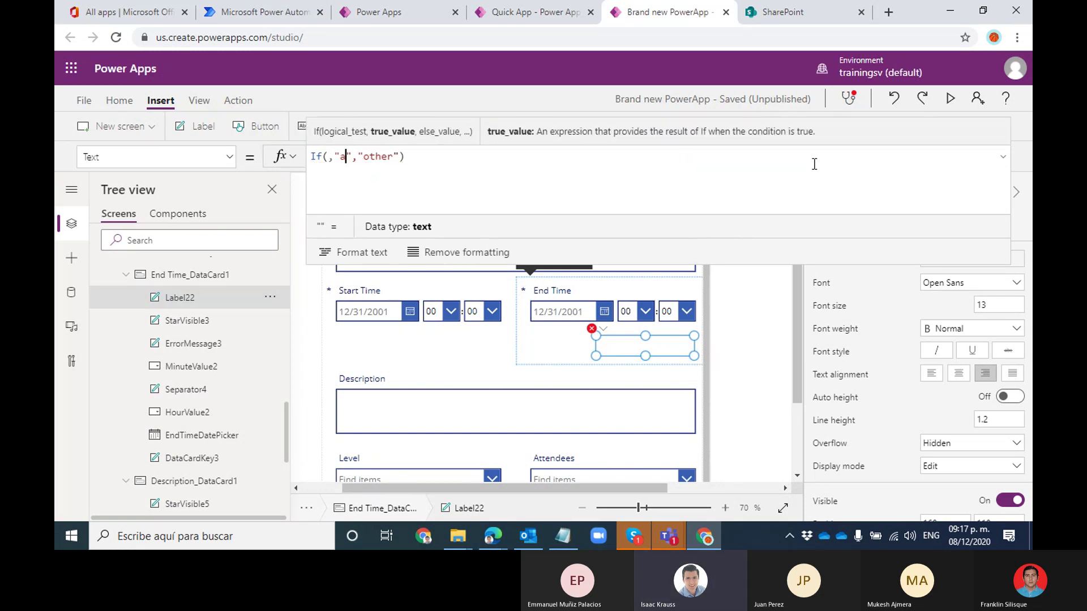
pyautogui.write('thing')
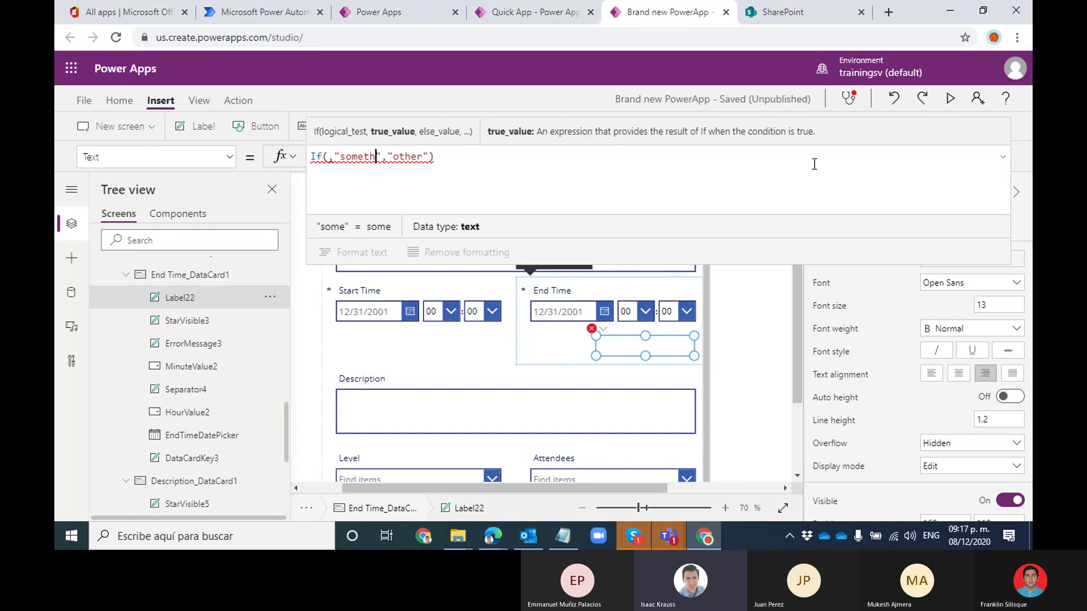
pyautogui.press('Right')
pyautogui.press('Left')
pyautogui.press('Left')
pyautogui.press('Left')
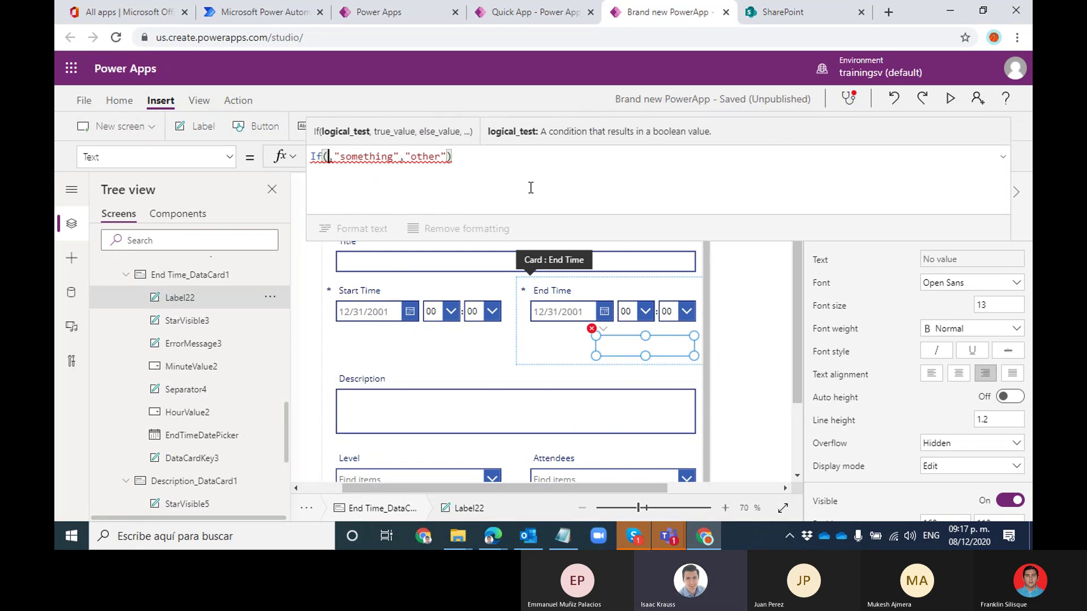
# Set the If condition to IsBlank(StartTimeDatePicker.SelectedDate)
pyautogui.write('IsBla')
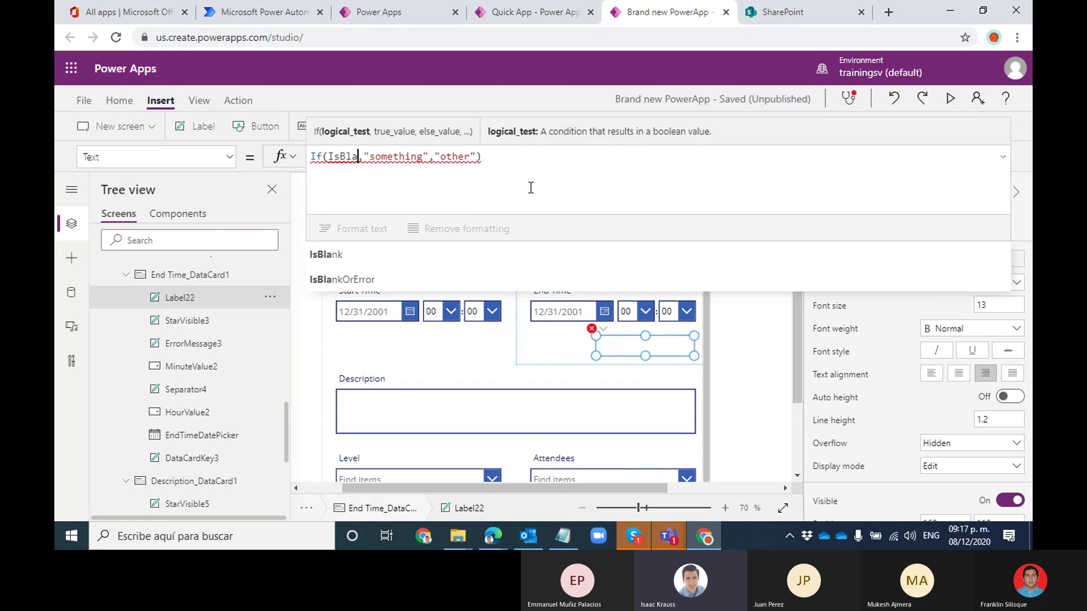
pyautogui.write('nk(')
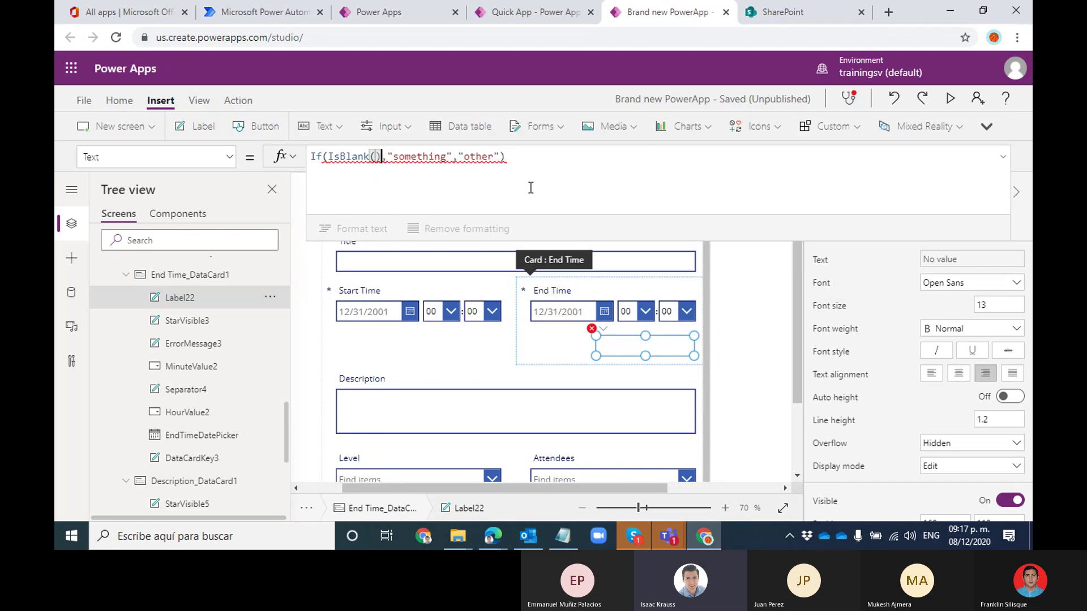
pyautogui.write(')')
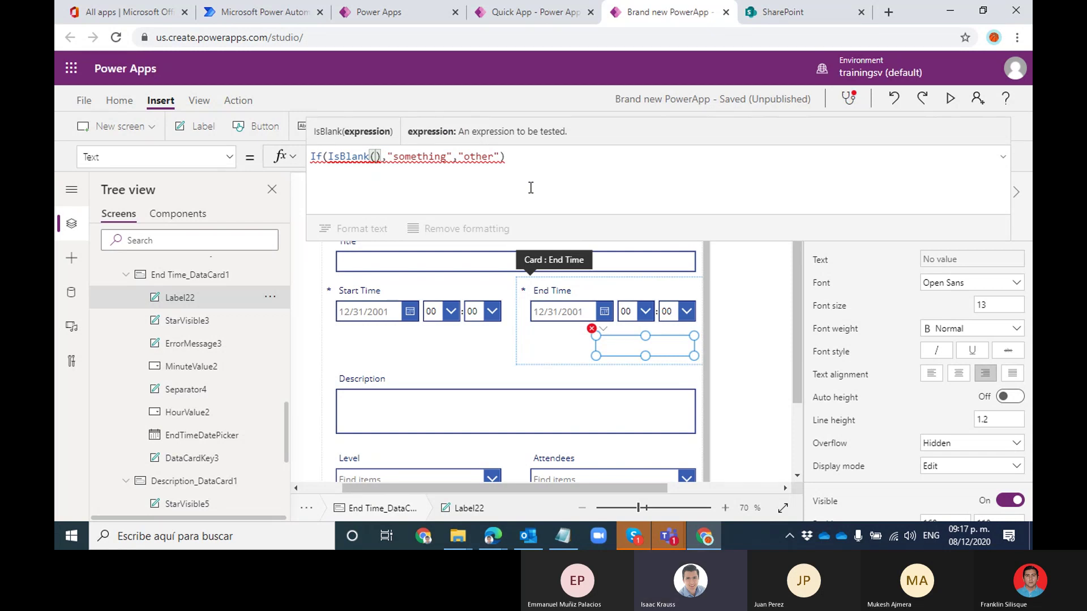
pyautogui.write('Start')
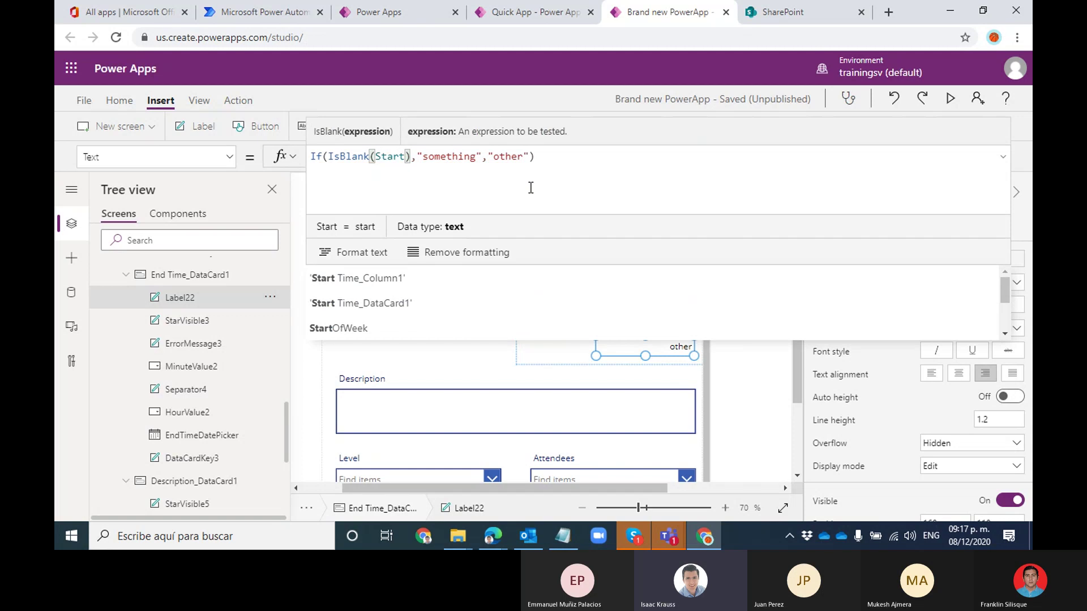
pyautogui.write('Time')
pyautogui.press('Tab')
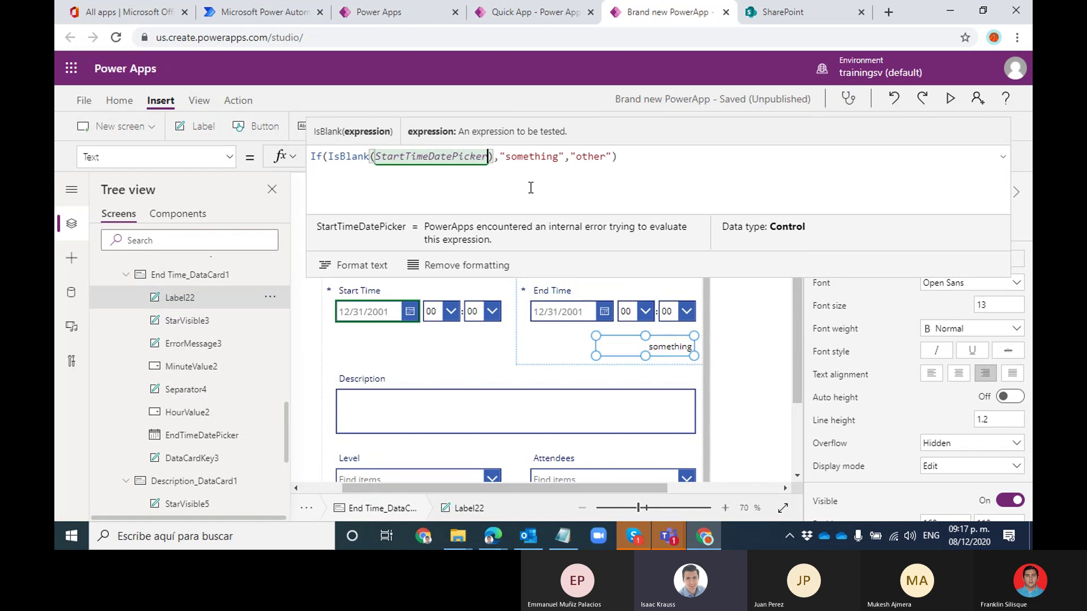
pyautogui.write('.')
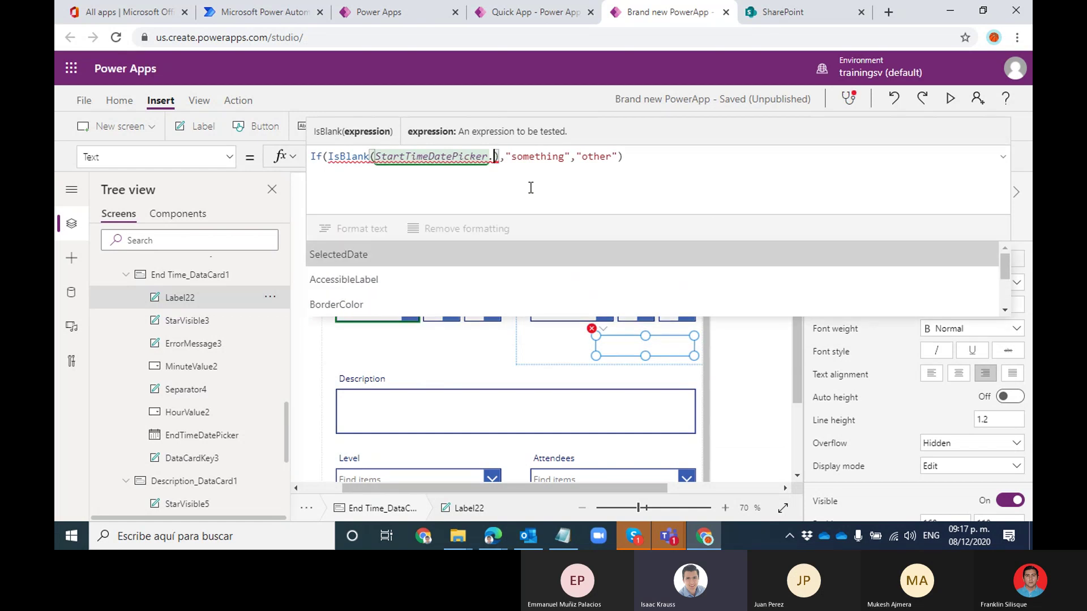
pyautogui.press('Tab')
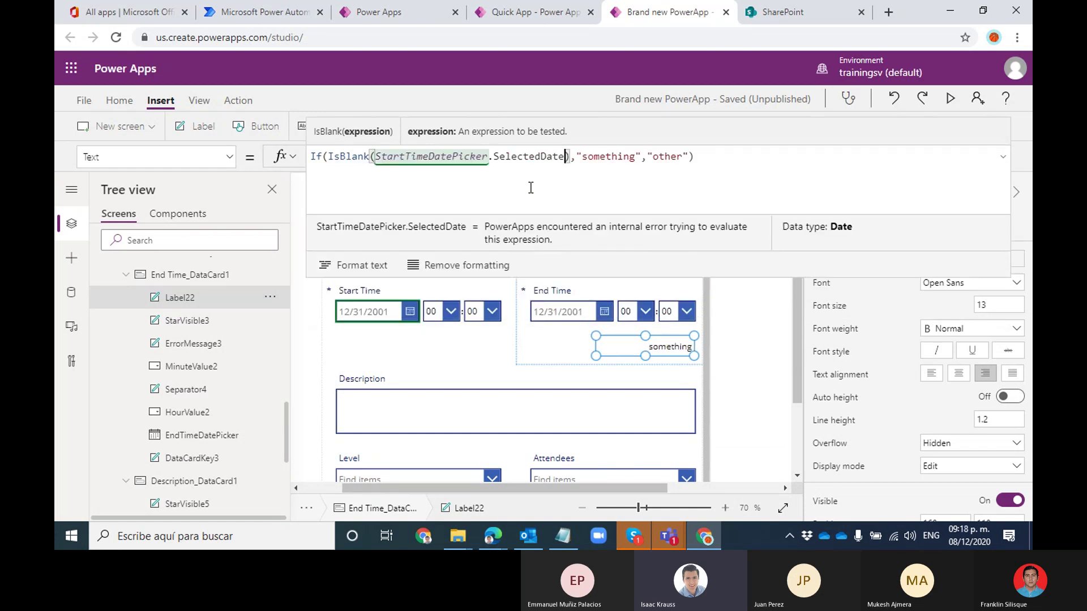
# Extend the If condition with || IsBlank(EndTimeDatePicker.SelectedDate) so that either blank date meets it
pyautogui.press('Right')
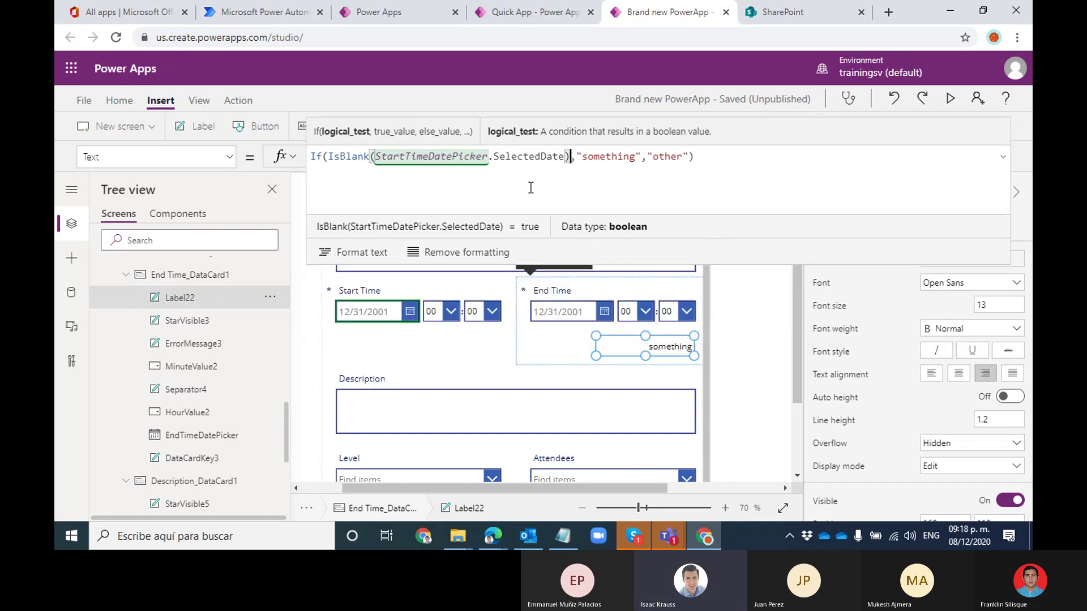
pyautogui.write('||')
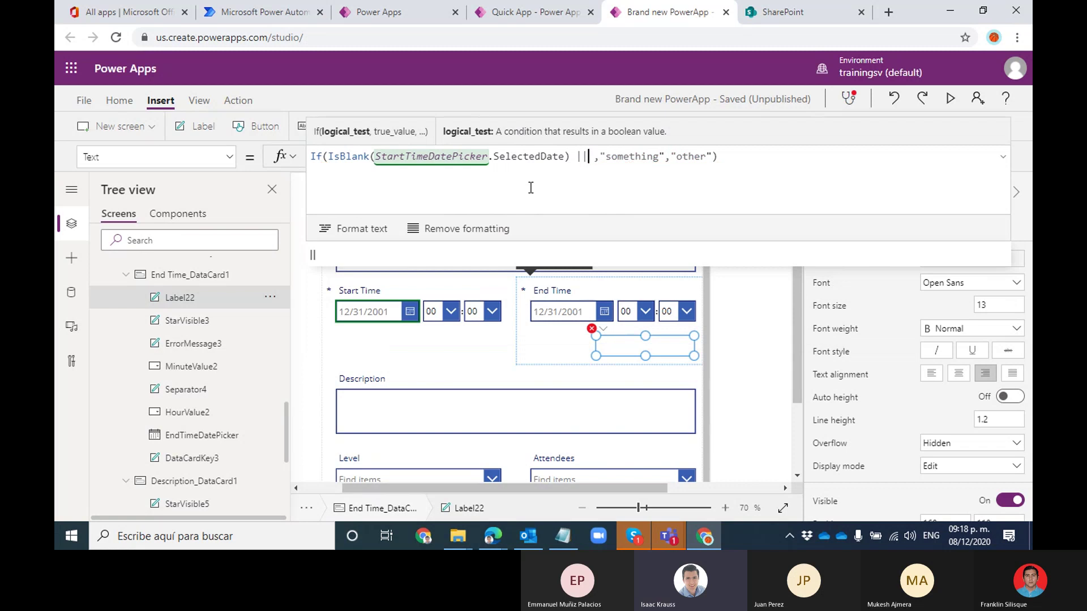
pyautogui.press('Left')
pyautogui.press('Left')
pyautogui.press('Left')
pyautogui.press('Left')
pyautogui.hotkey('shift', 'Left')
pyautogui.hotkey('shift', 'Left')
pyautogui.hotkey('shift', 'Left')
pyautogui.hotkey('shift', 'Left')
pyautogui.hotkey('shift', 'Left')
pyautogui.hotkey('shift', 'Left')
pyautogui.hotkey('shift', 'Left')
pyautogui.hotkey('shift', 'Left')
pyautogui.hotkey('shift', 'Left')
pyautogui.hotkey('shift', 'Left')
pyautogui.hotkey('shift', 'Left')
pyautogui.hotkey('shift', 'Left')
pyautogui.hotkey('shift', 'Left')
pyautogui.hotkey('shift', 'Left')
pyautogui.hotkey('shift', 'Left')
pyautogui.hotkey('shift', 'Left')
pyautogui.hotkey('shift', 'Left')
pyautogui.hotkey('shift', 'Left')
pyautogui.hotkey('shift', 'Left')
pyautogui.hotkey('shift', 'Left')
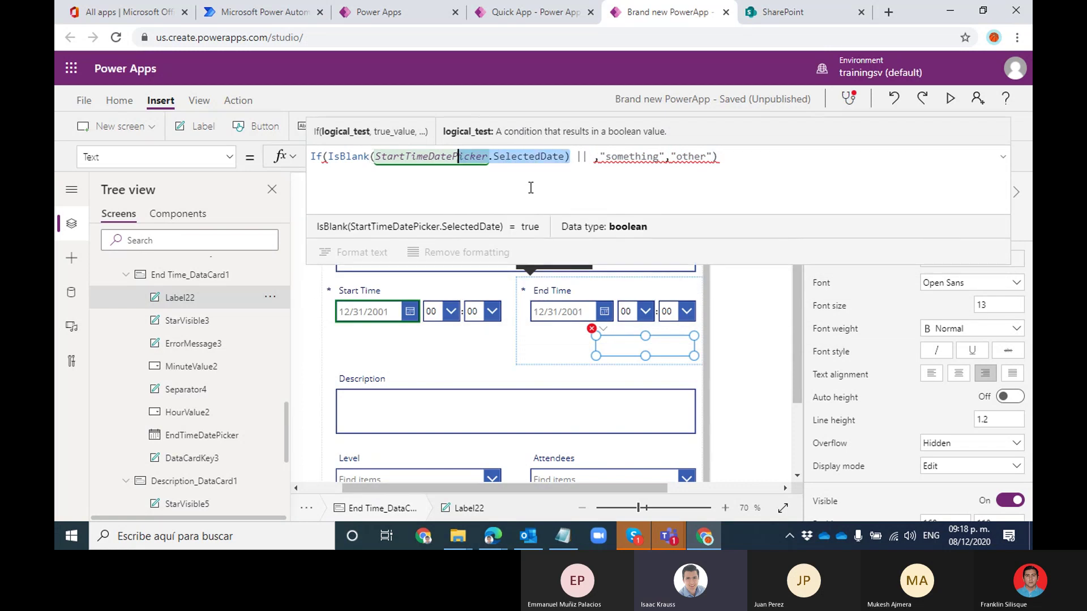
pyautogui.press('Right')
pyautogui.press('Right')
pyautogui.press('Right')
pyautogui.press('Right')
pyautogui.press('Right')
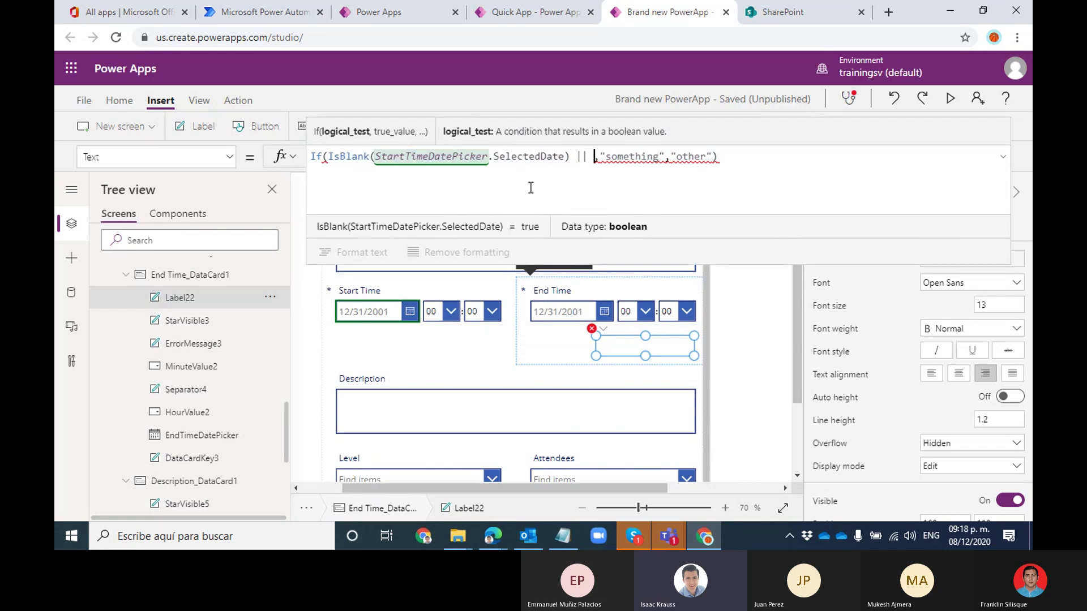
pyautogui.write('IsBlan')
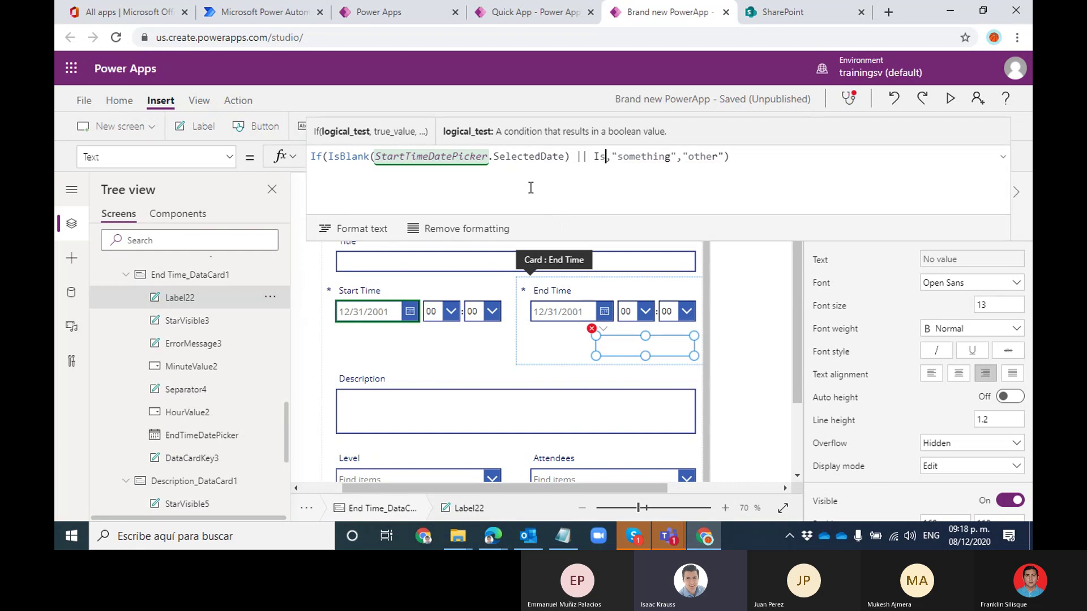
pyautogui.write('k(')
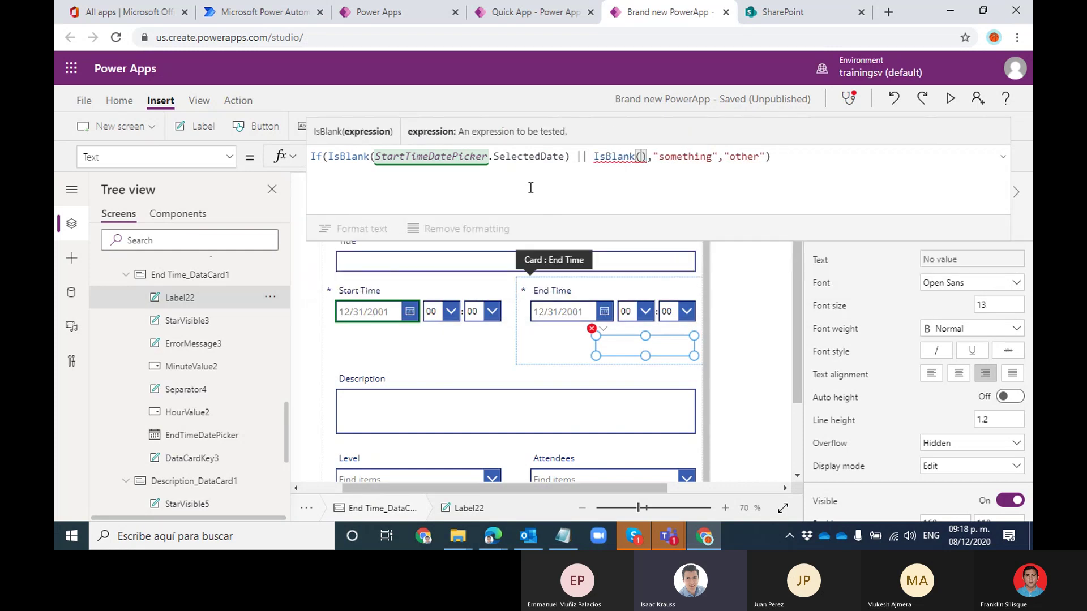
pyautogui.write('EndTimeDate')
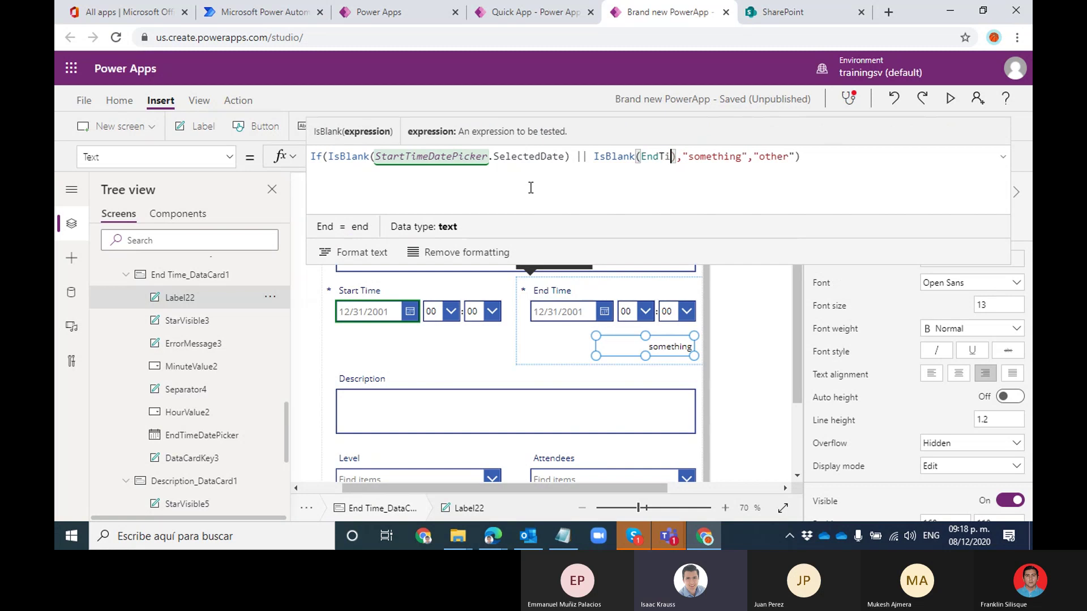
pyautogui.write('Picker')
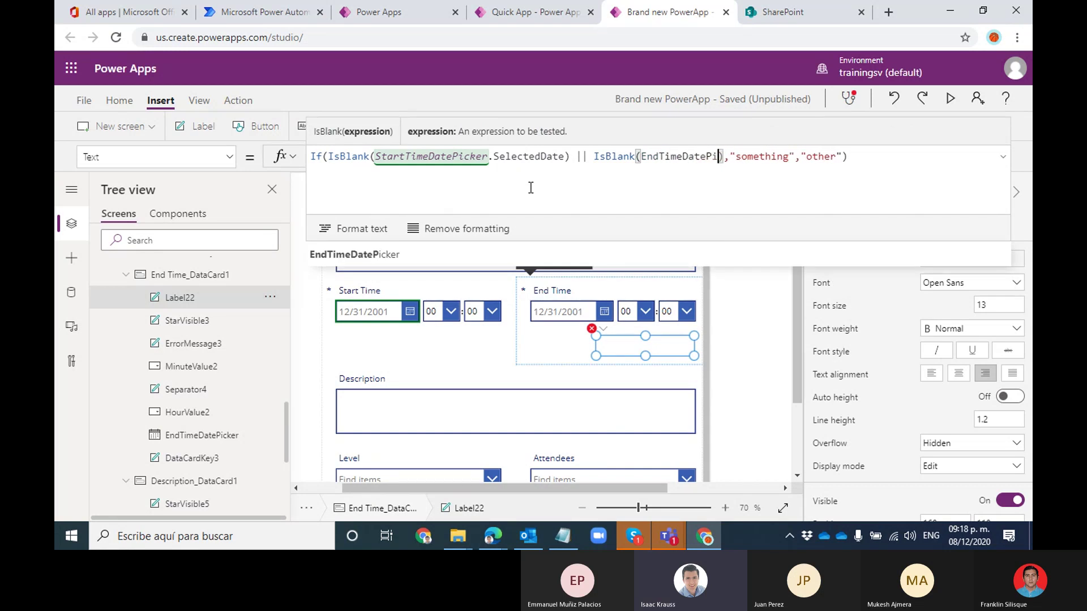
pyautogui.write('.SelectedDate')
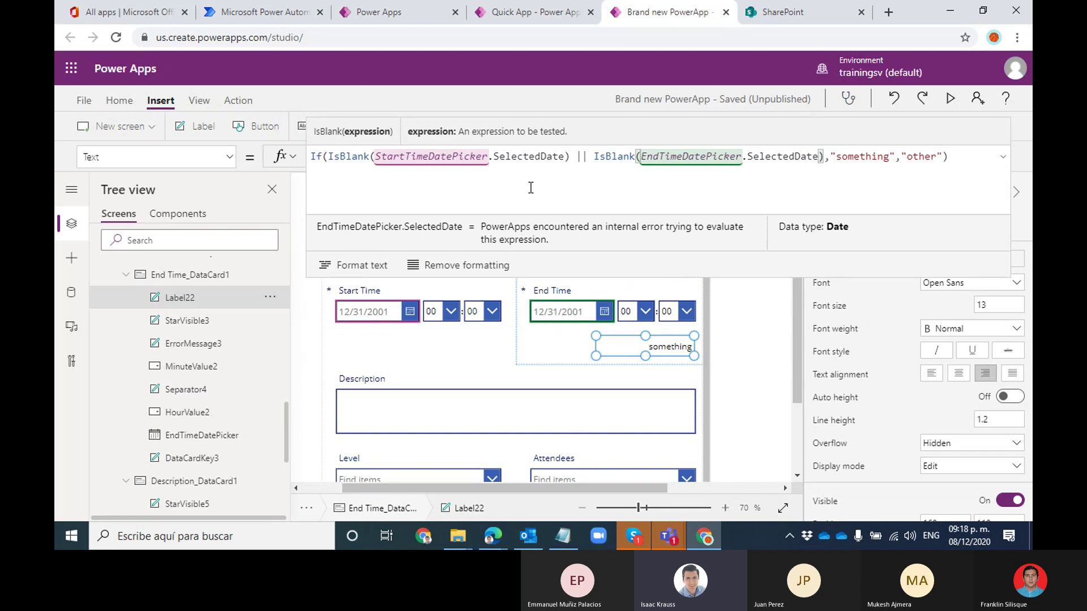
# Replace the "something" result with "Both dates are required" and widen the End Time card's label to fit the text on one line
pyautogui.press('Right')
pyautogui.press('Right')
pyautogui.press('Right')
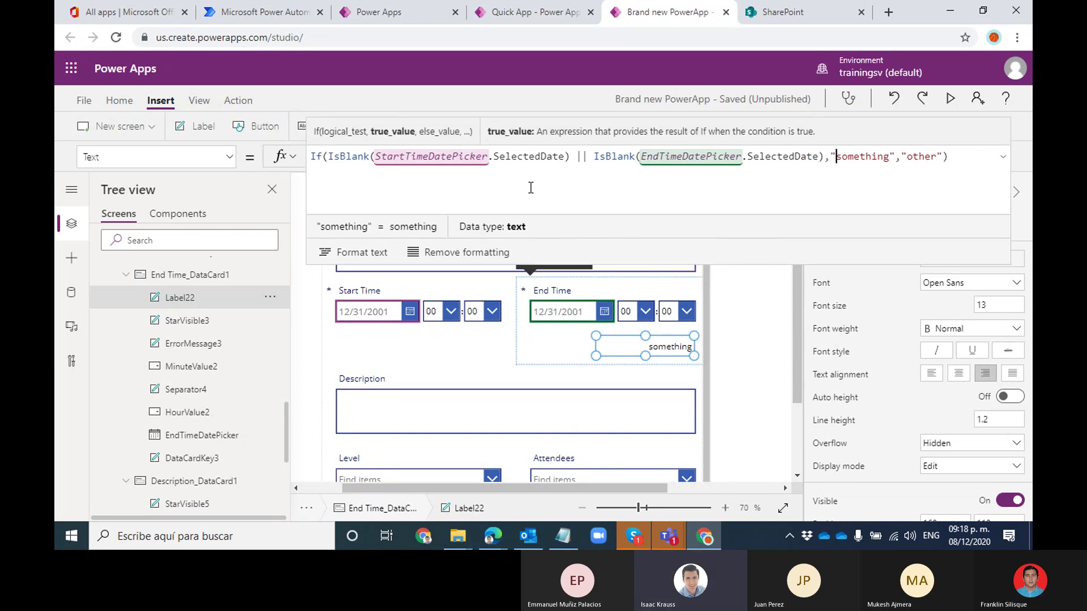
pyautogui.press('Left')
pyautogui.press('Left')
pyautogui.press('Right')
pyautogui.press('Right')
pyautogui.press('Right')
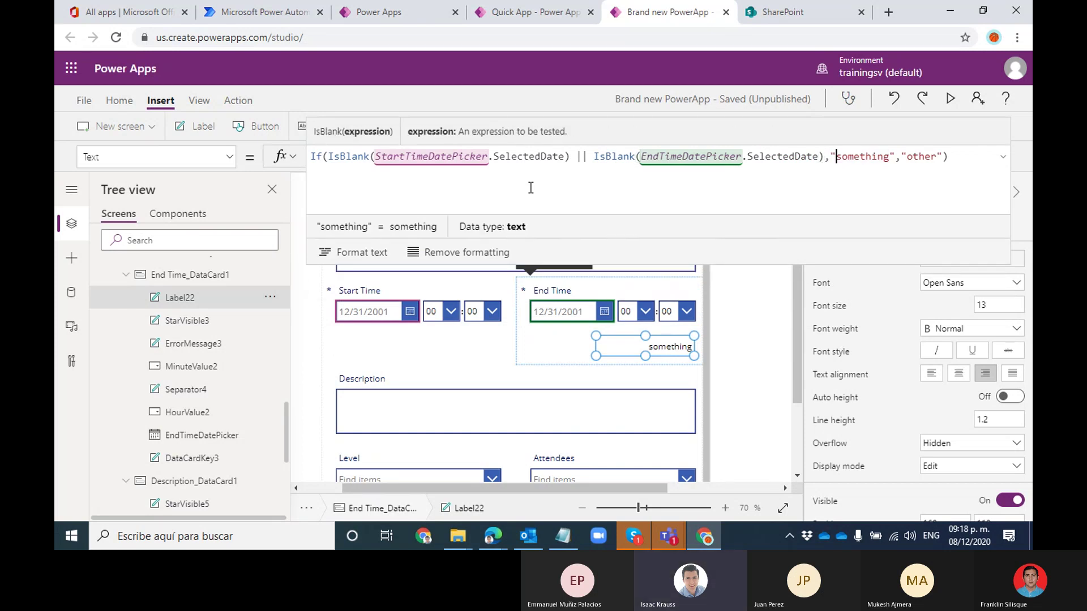
pyautogui.hotkey('shift', 'Right')
pyautogui.hotkey('shift', 'Right')
pyautogui.hotkey('shift', 'Right')
pyautogui.hotkey('shift', 'Right')
pyautogui.hotkey('shift', 'Right')
pyautogui.hotkey('shift', 'Right')
pyautogui.hotkey('shift', 'Right')
pyautogui.hotkey('shift', 'Right')
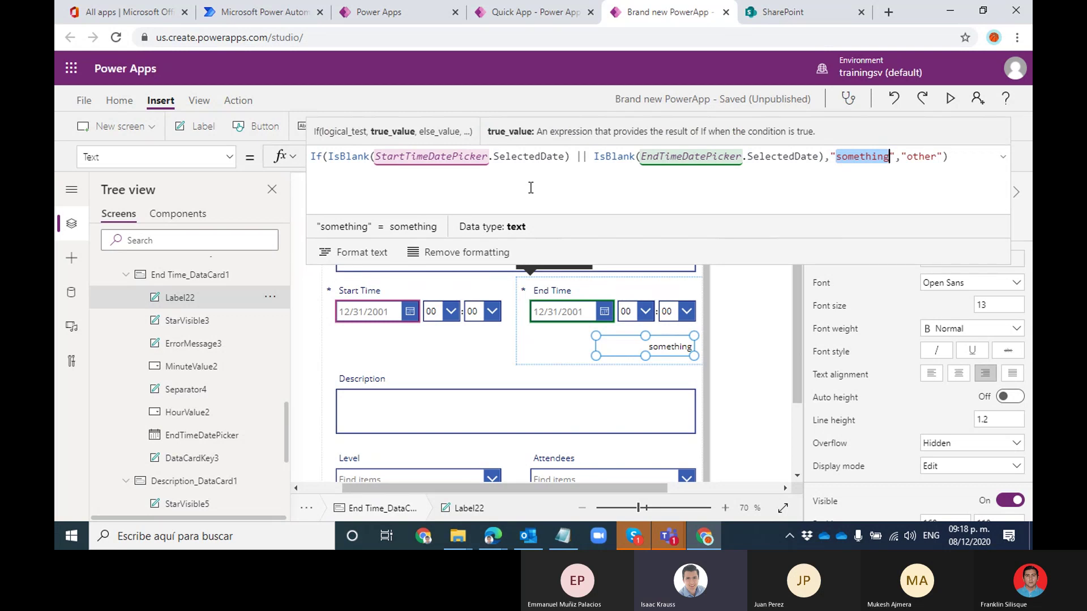
pyautogui.press('BackSpace')
pyautogui.write('Both')
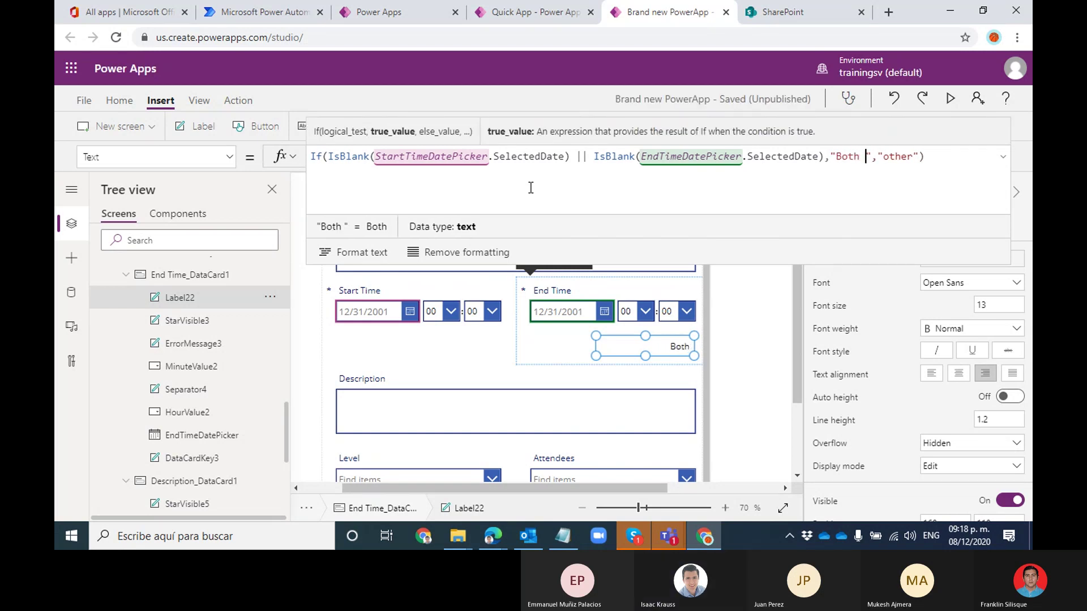
pyautogui.write(' dates are re')
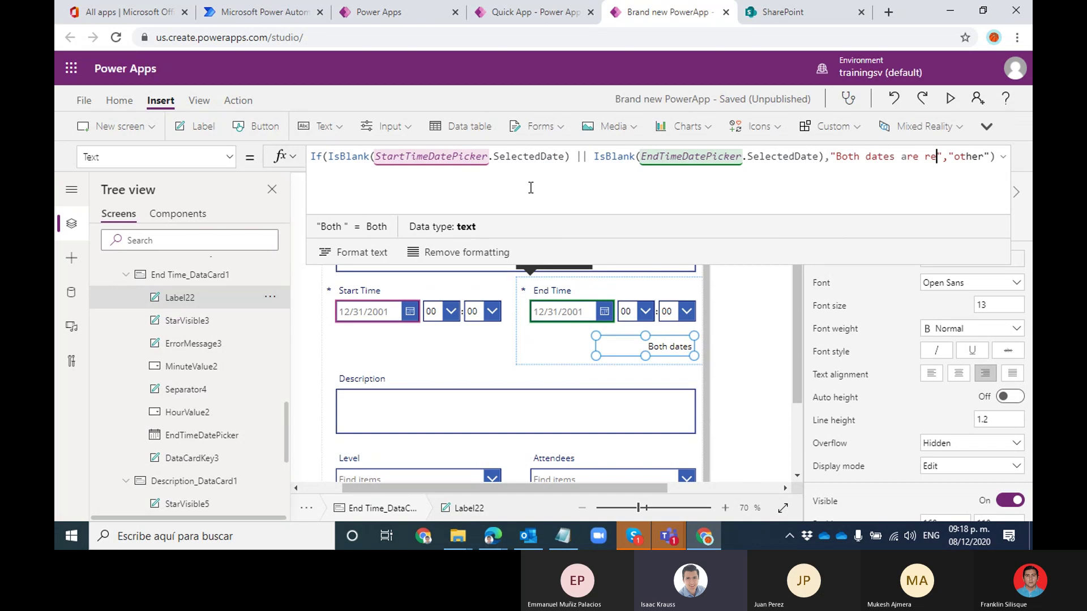
pyautogui.write('quired')
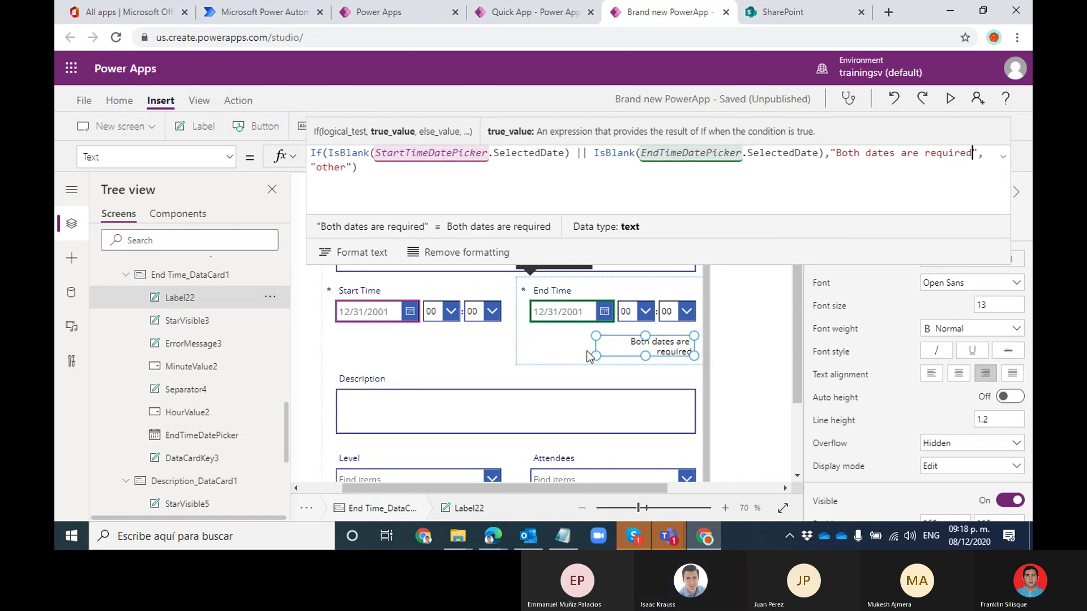
pyautogui.moveTo(596, 355); pyautogui.dragTo(579, 355)
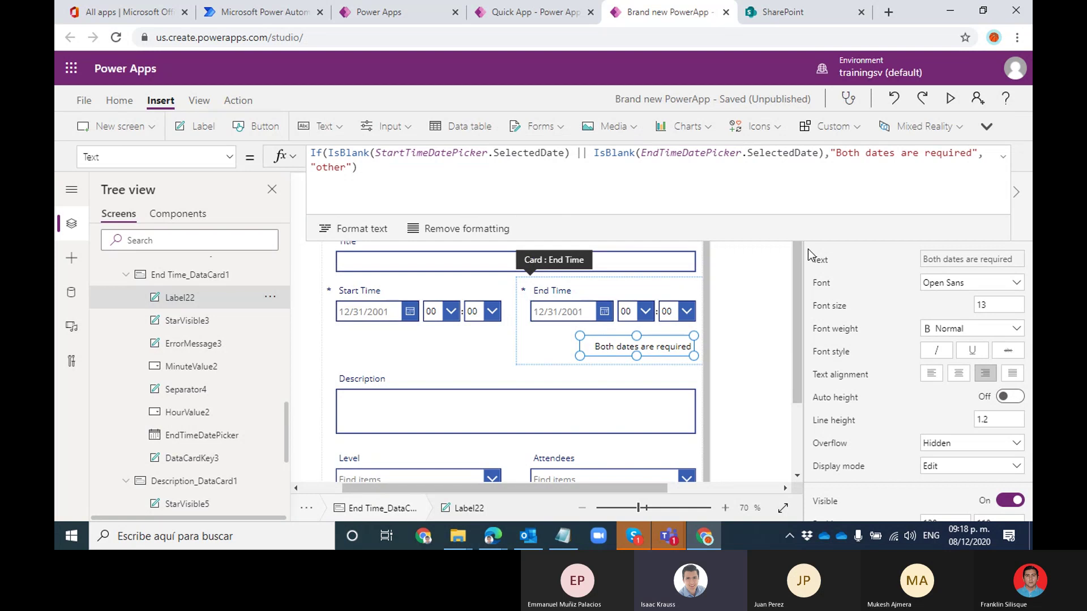
# Replace the "other" result with "Event Lenght: "&DateDiff(ThisItem.'Start Time',ThisItem.'End Time',Hours)&" hours"
pyautogui.click(347, 167)
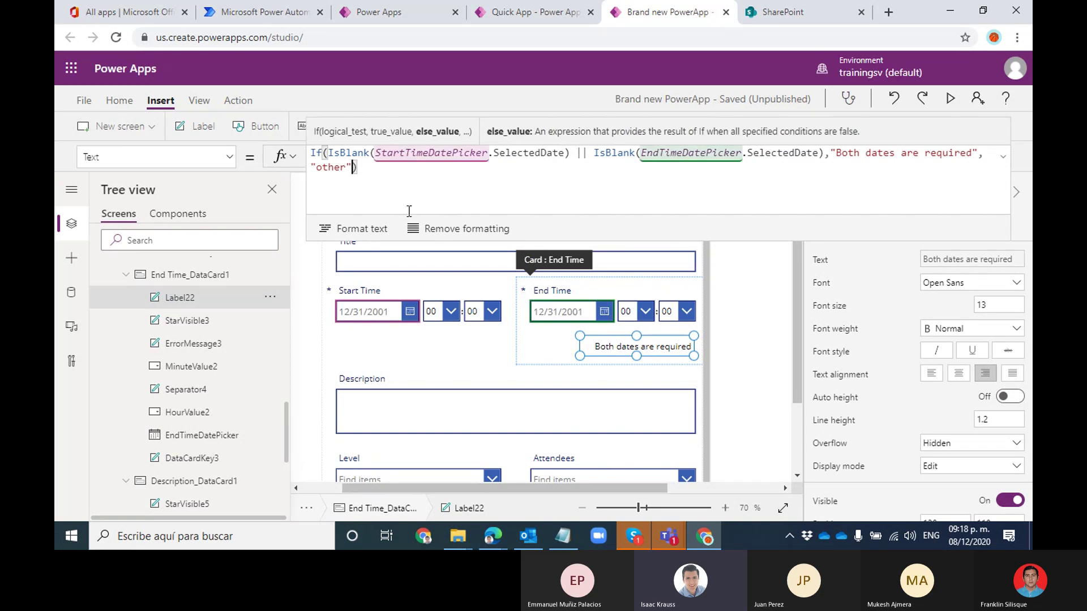
pyautogui.hotkey('shift', 'Left')
pyautogui.hotkey('shift', 'Left')
pyautogui.hotkey('shift', 'Left')
pyautogui.hotkey('shift', 'Left')
pyautogui.hotkey('shift', 'Left')
pyautogui.hotkey('shift', 'Left')
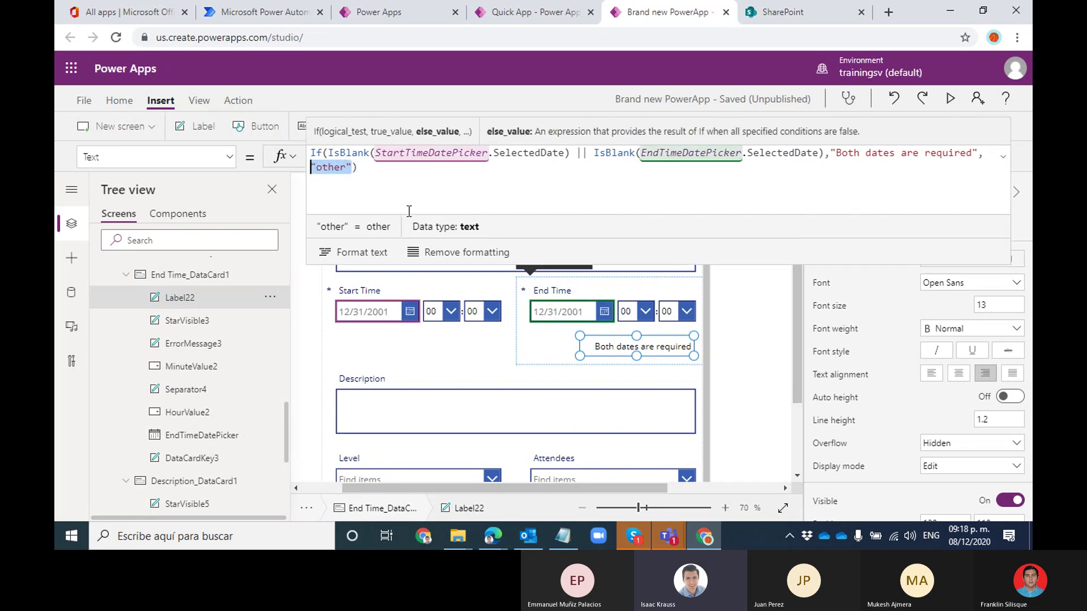
pyautogui.write('"Event Lenght: "&DateDiff(ThisItem.\'Start Time\',ThisItem.\'End Time\',Hours)&" hours')
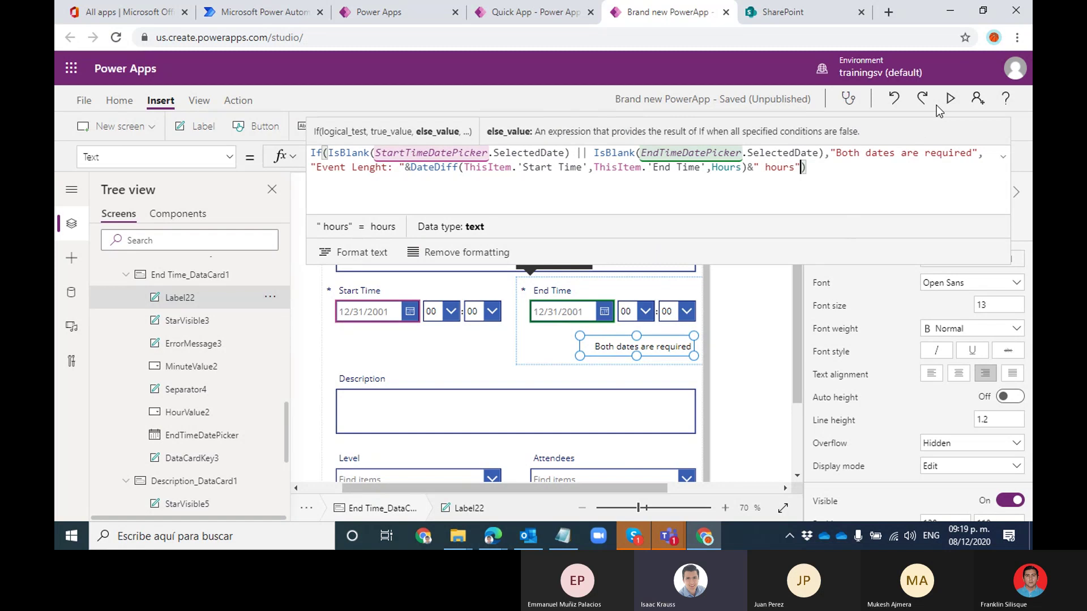
# Preview the app, view the event length in the details of the 11/1/2019 event, and return to the event list
pyautogui.click(949, 100)
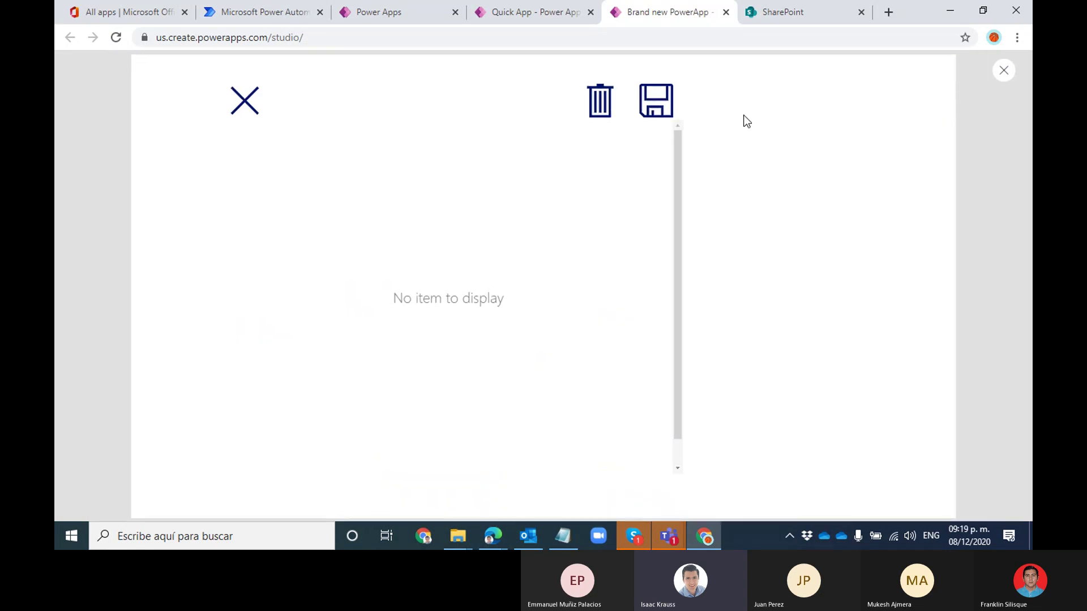
pyautogui.click(245, 104)
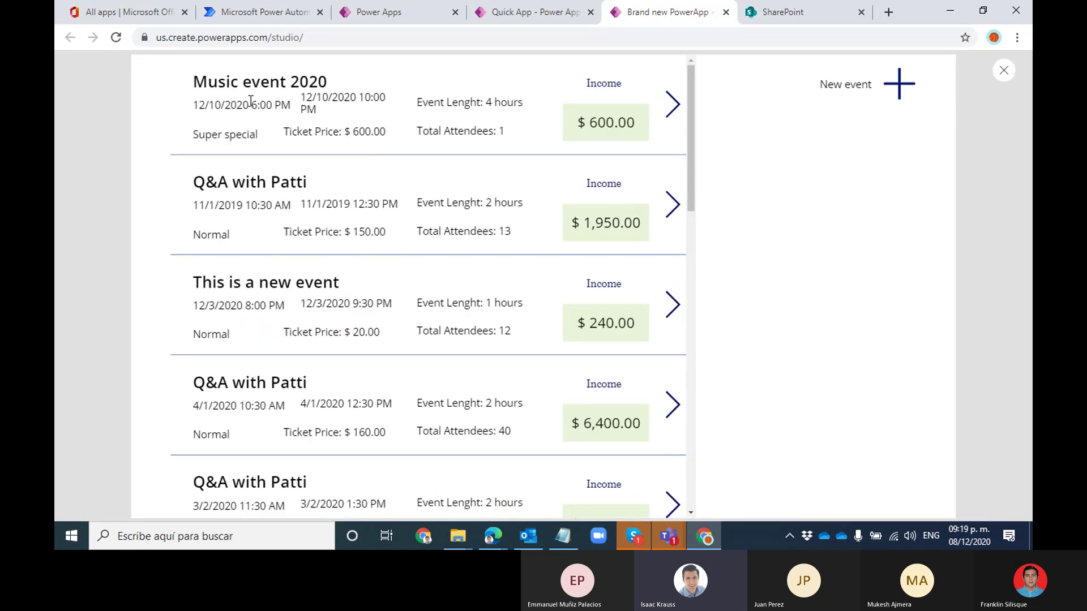
pyautogui.click(671, 205)
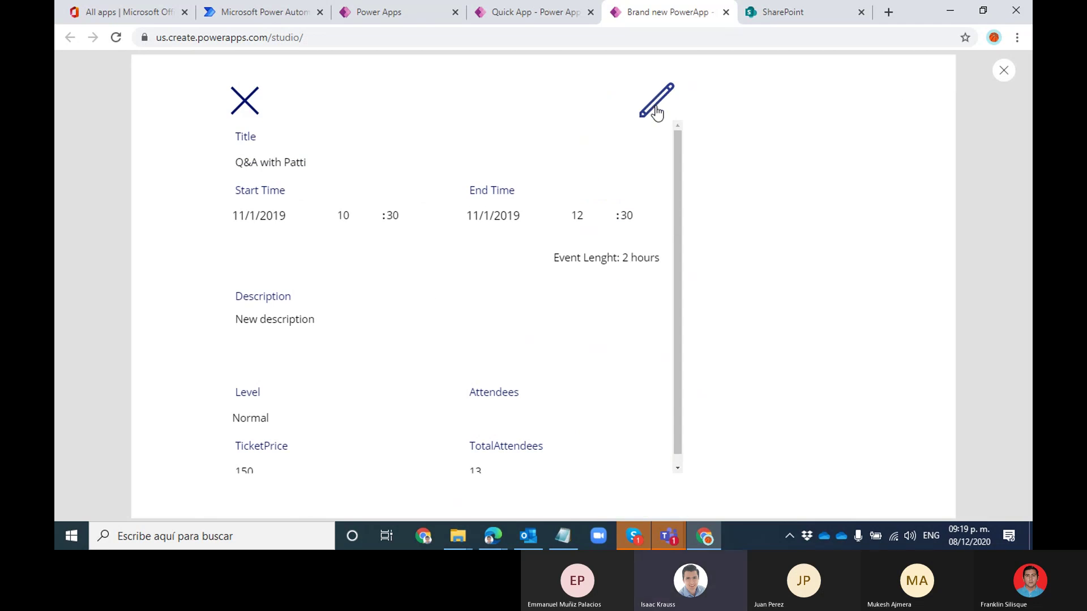
pyautogui.click(246, 103)
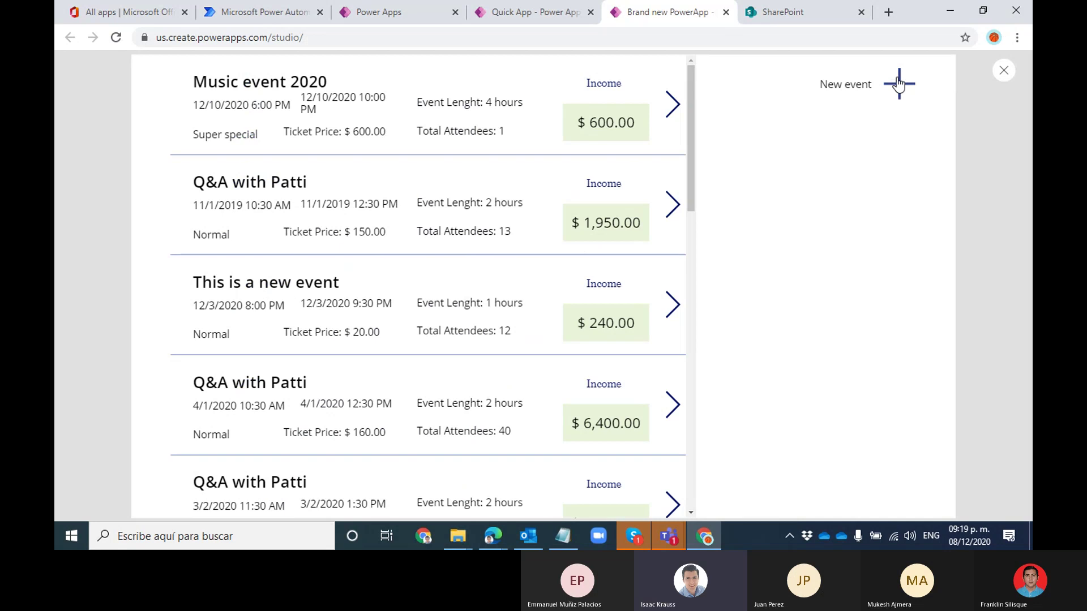
# Open a new event form in the preview and check the End Time card's label while both dates are blank
pyautogui.click(899, 83)
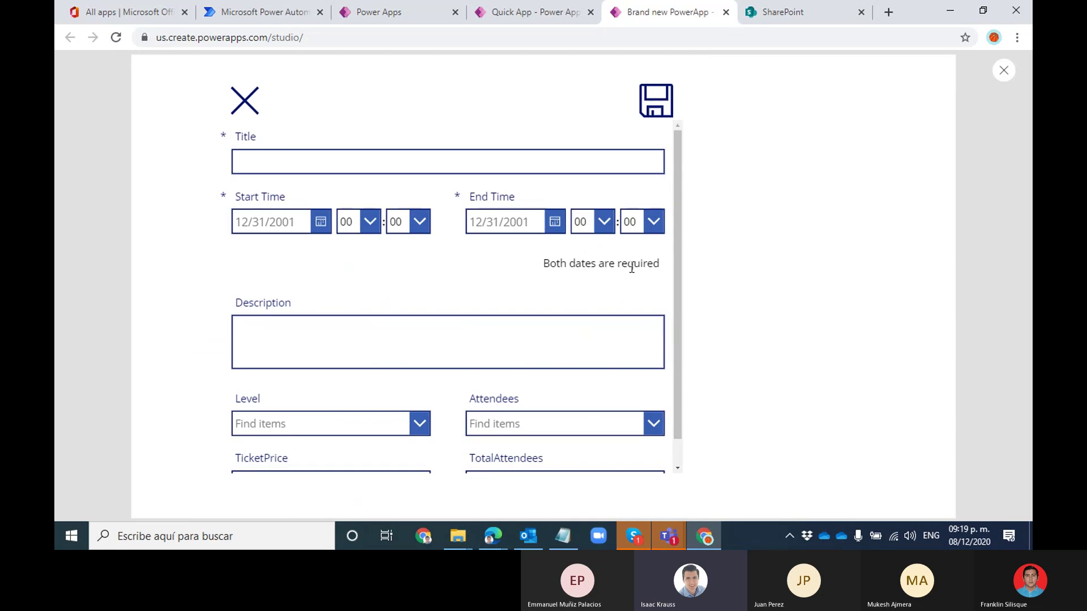
pyautogui.moveTo(568, 264); pyautogui.dragTo(654, 267)
pyautogui.click(575, 267)
# Set the new event's Start Time to 12/8/2020 and End Time to 12/9/2020, and check the event length label
pyautogui.click(320, 221)
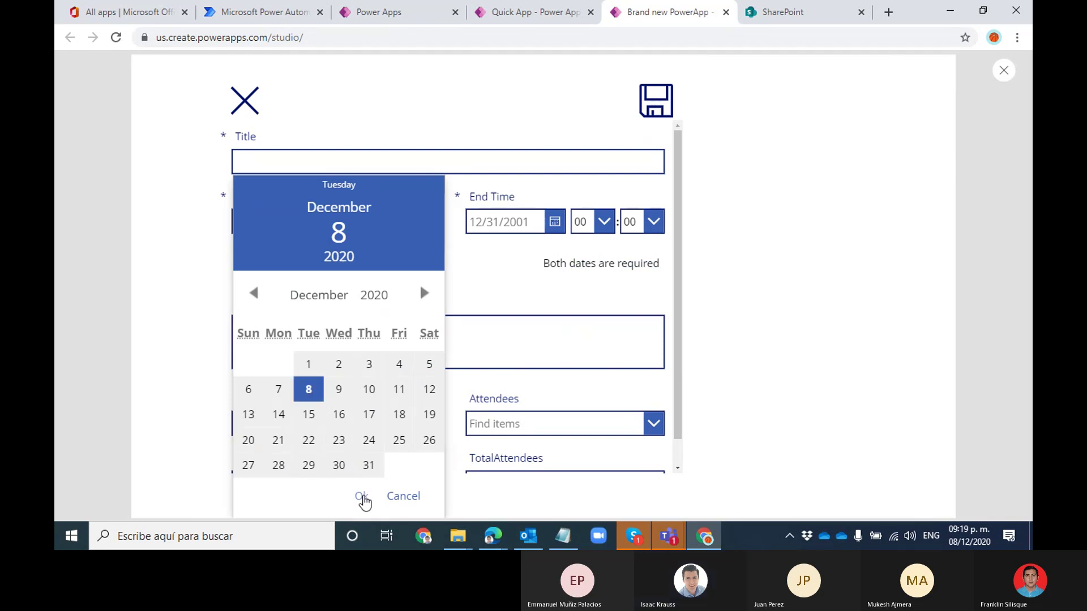
pyautogui.click(361, 496)
pyautogui.click(555, 222)
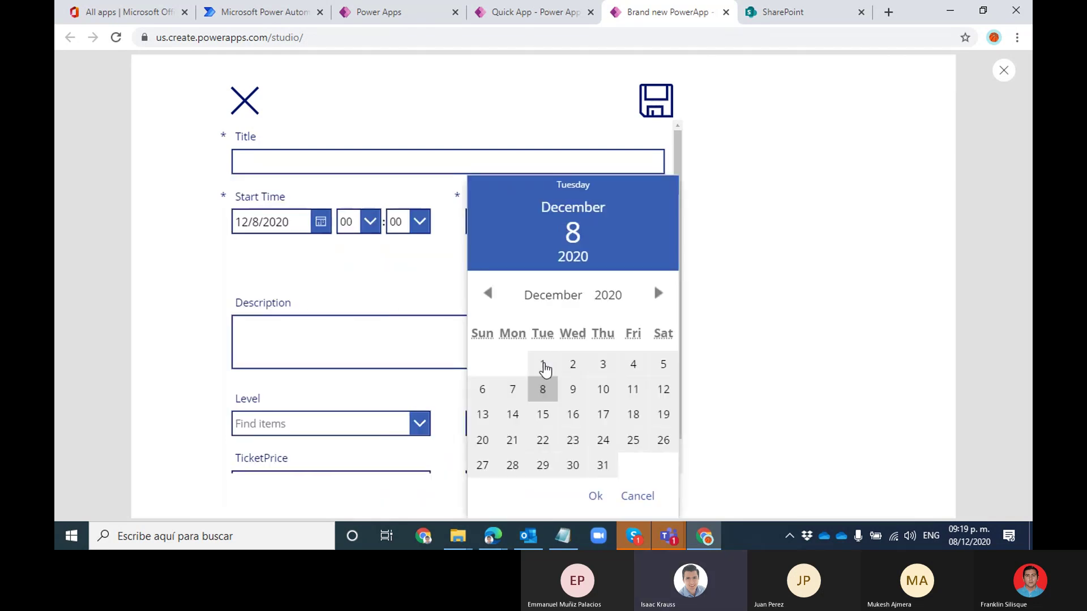
pyautogui.click(572, 391)
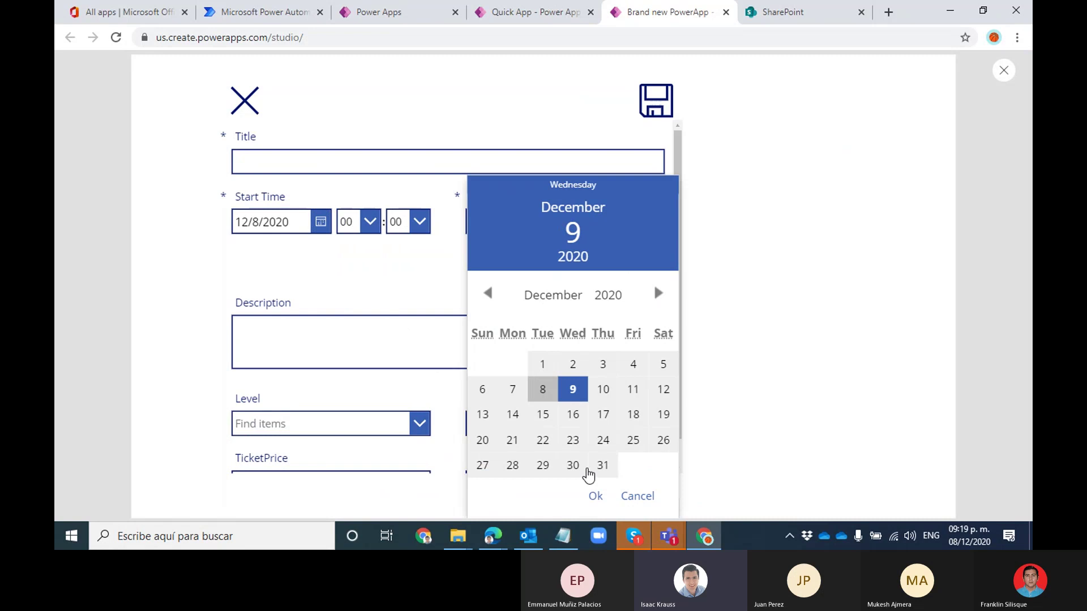
pyautogui.click(593, 494)
pyautogui.click(556, 280)
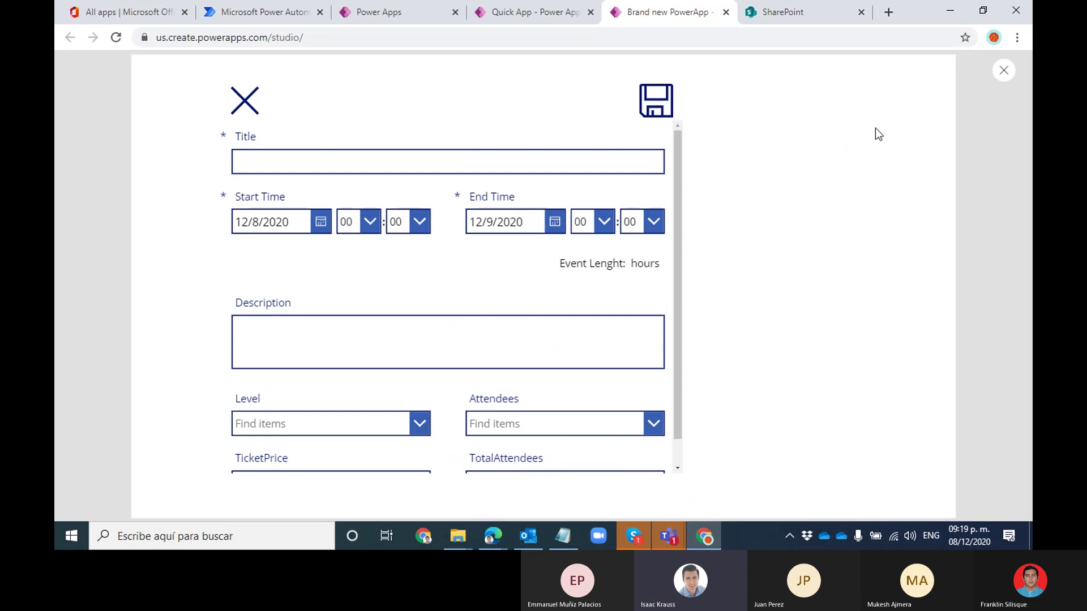
pyautogui.moveTo(559, 263); pyautogui.dragTo(650, 268)
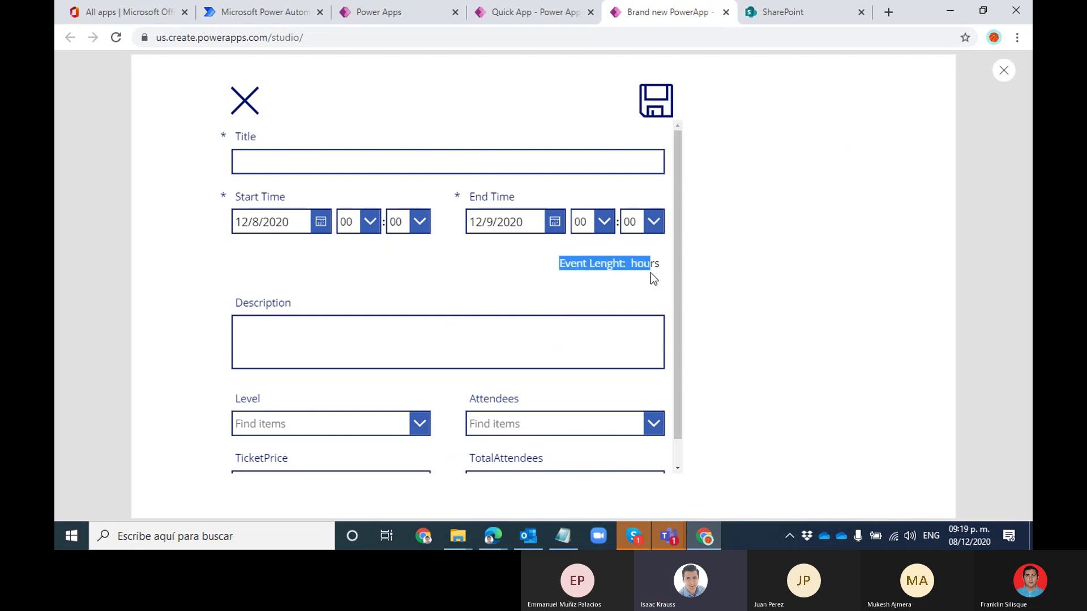
pyautogui.click(614, 266)
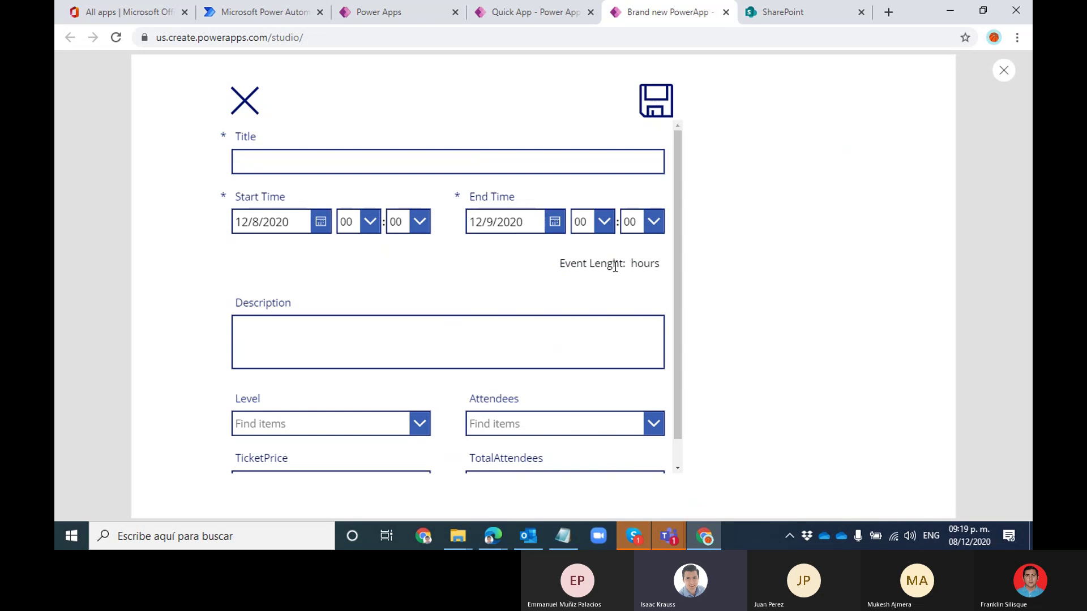
pyautogui.moveTo(650, 263); pyautogui.dragTo(562, 259)
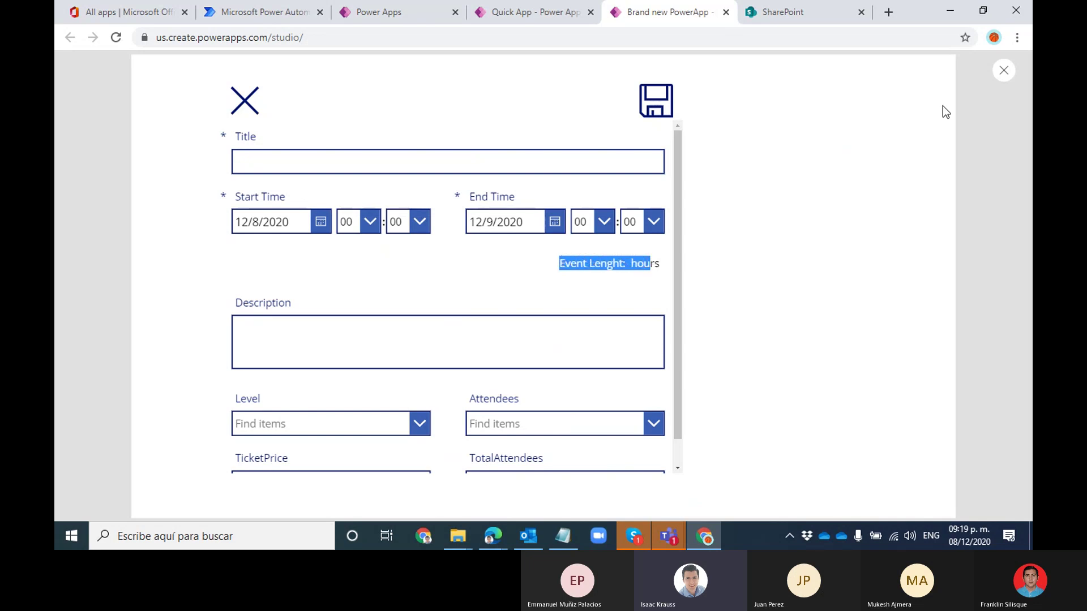
# Exit the preview and replace ThisItem.'Start Time' in the DateDiff of the End Time card's label with StartTimeDatePicker.SelectedDate
pyautogui.click(1003, 70)
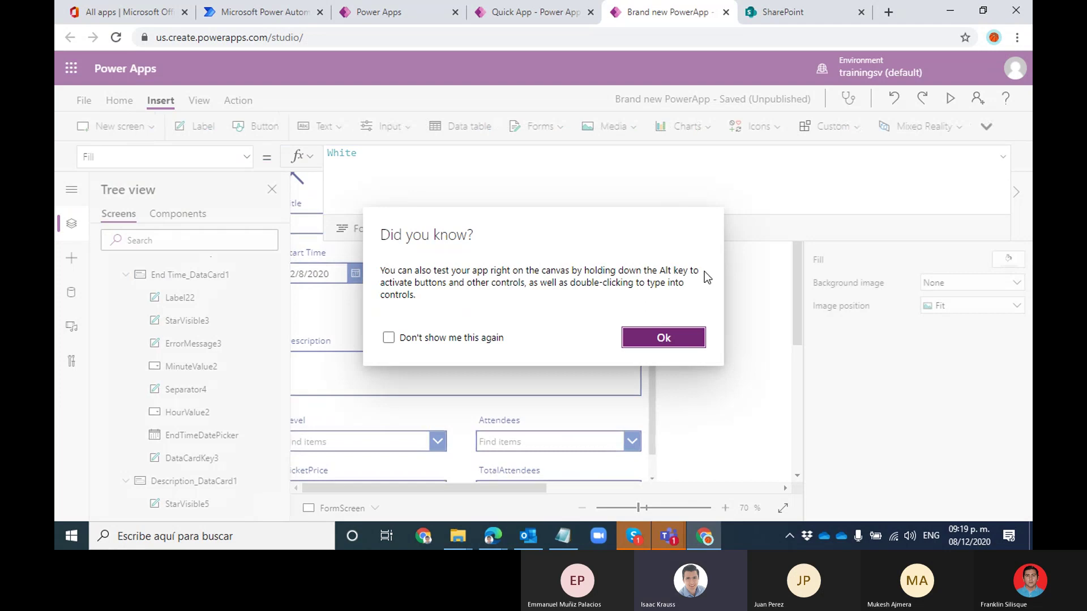
pyautogui.click(663, 338)
pyautogui.click(604, 307)
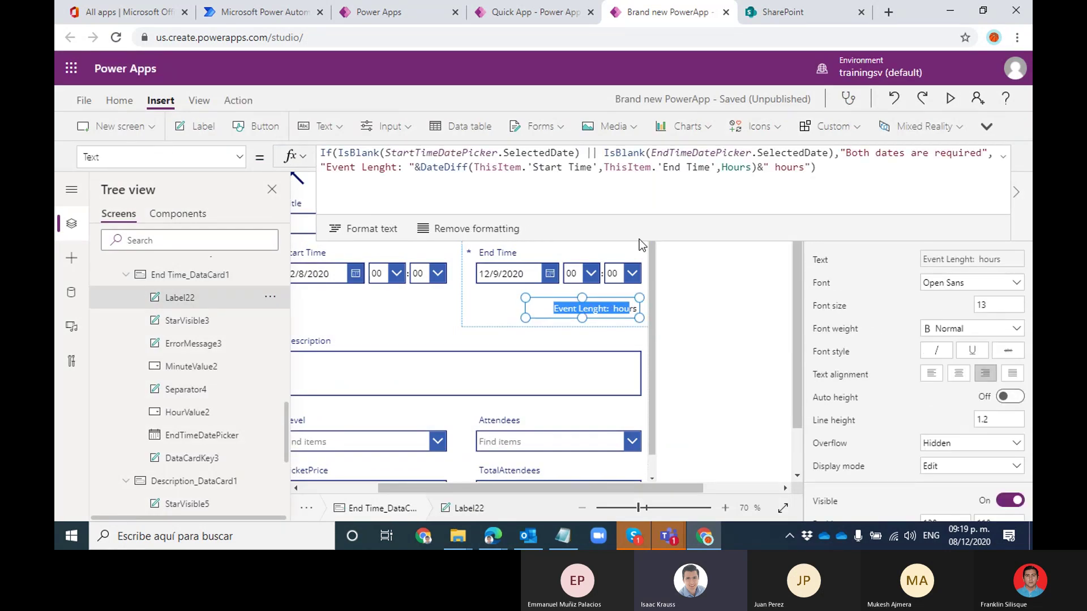
pyautogui.click(704, 152)
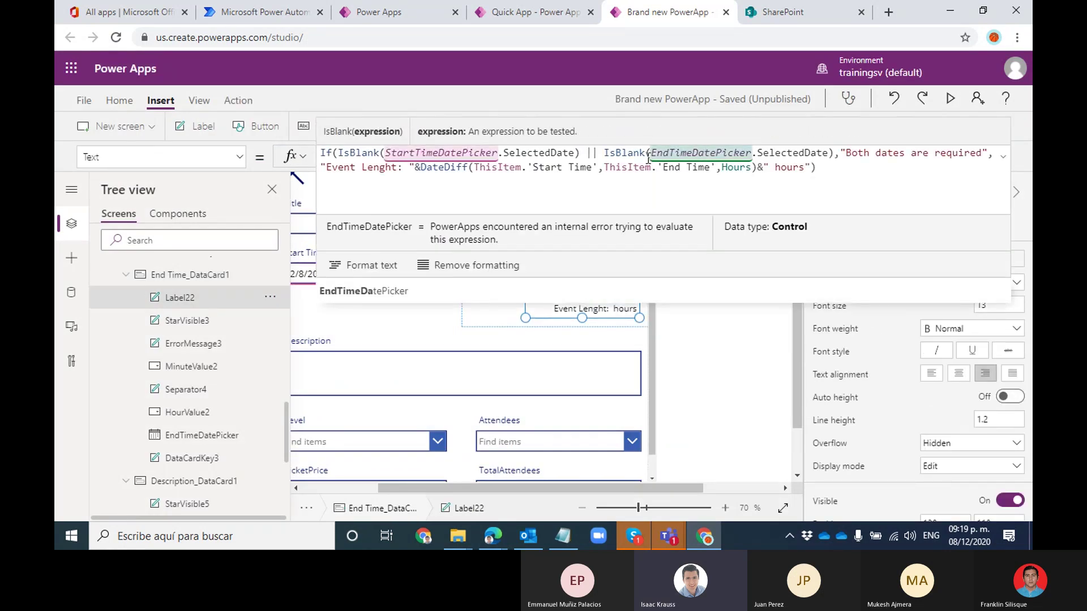
pyautogui.moveTo(474, 168); pyautogui.dragTo(598, 169)
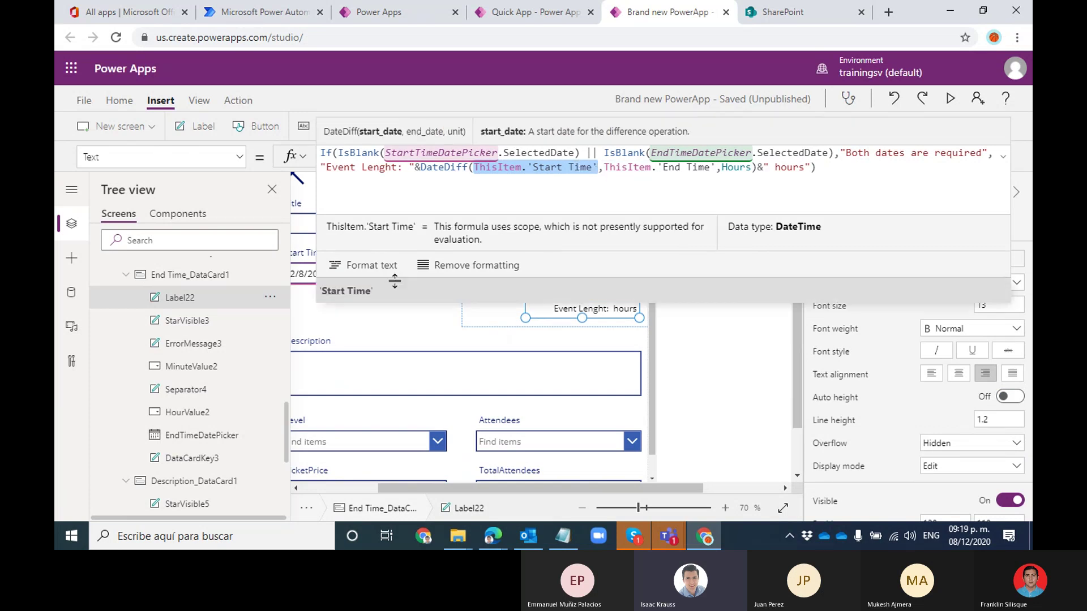
pyautogui.moveTo(583, 278); pyautogui.dragTo(635, 262)
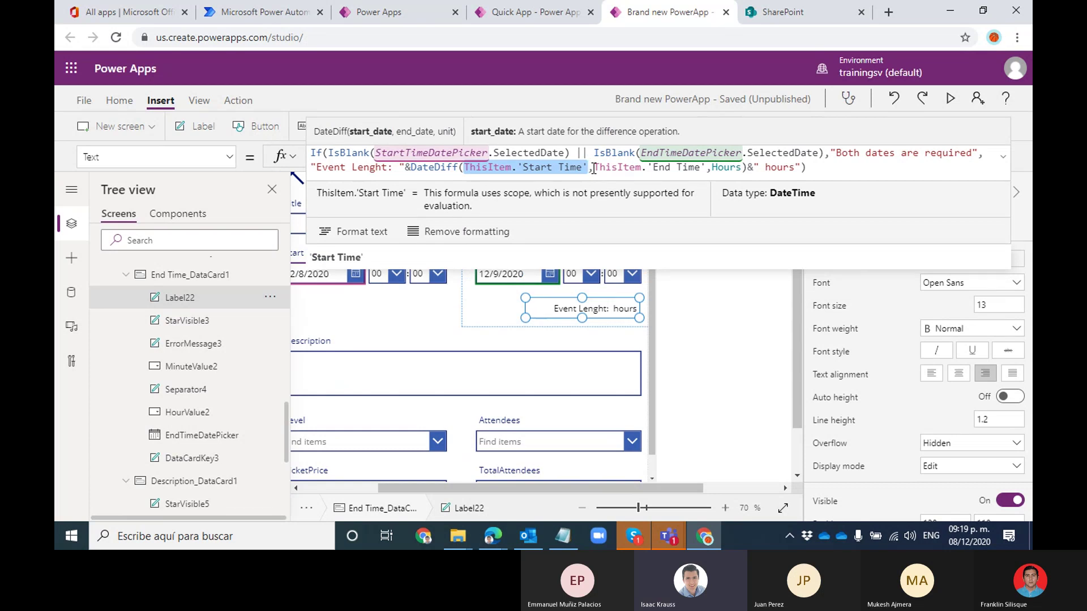
pyautogui.moveTo(565, 153); pyautogui.dragTo(375, 148)
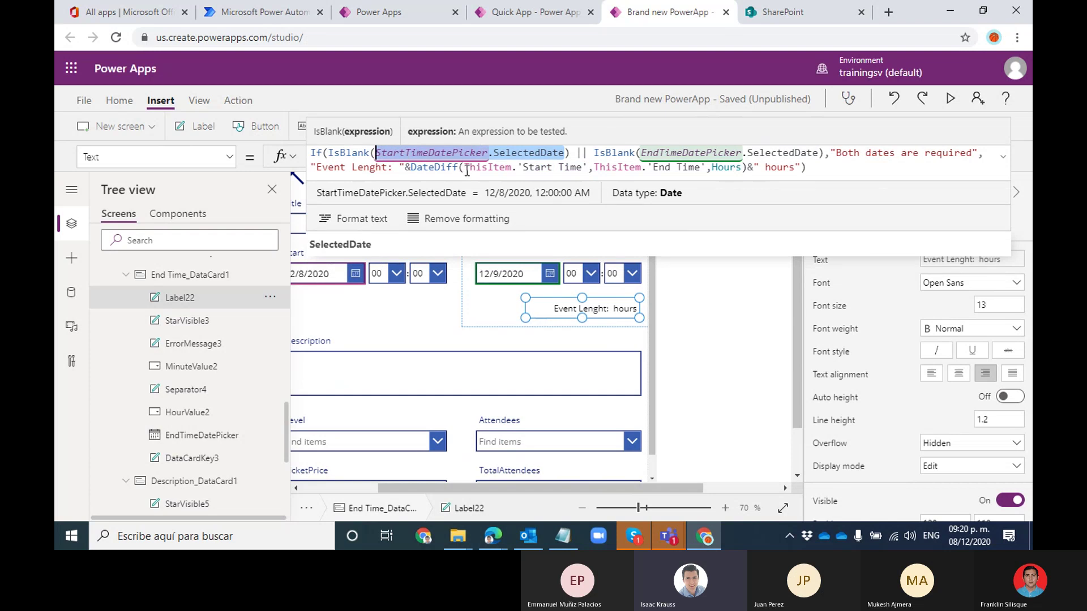
pyautogui.hotkey('ctrl', 'c')
pyautogui.moveTo(464, 167); pyautogui.dragTo(584, 167)
pyautogui.hotkey('ctrl', 'v')
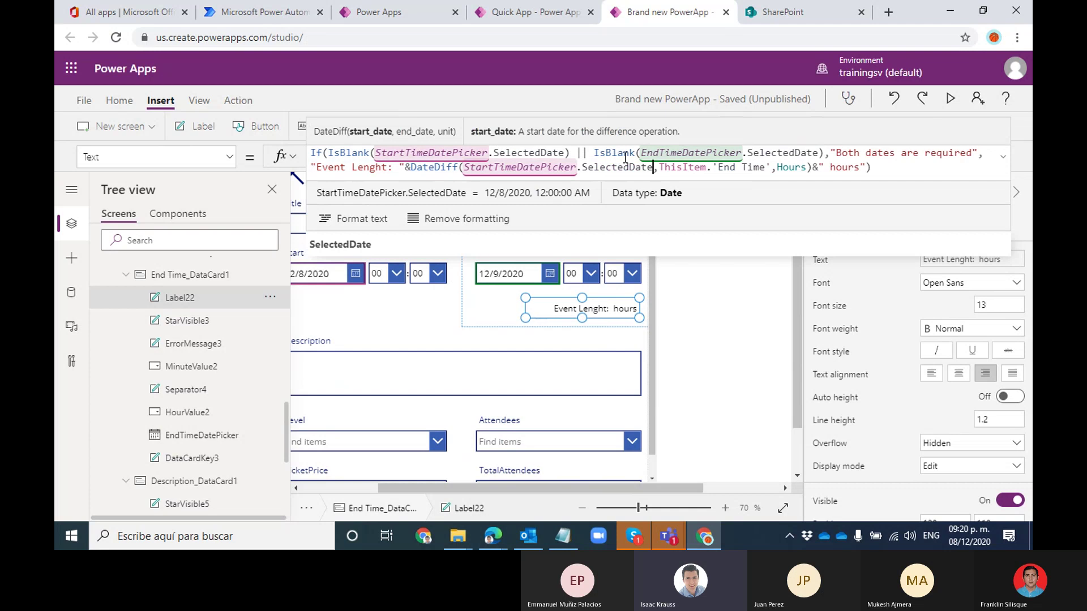
# Replace ThisItem.'End Time' in the label's DateDiff with EndTimeDatePicker.SelectedDate, and preview the new event form
pyautogui.moveTo(640, 154); pyautogui.dragTo(820, 154)
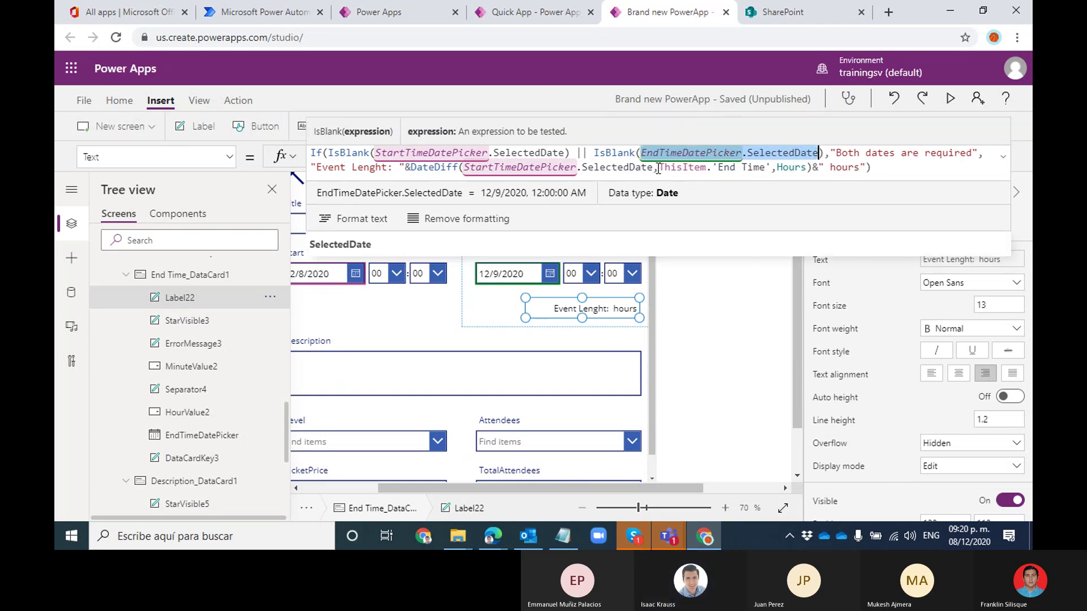
pyautogui.moveTo(658, 167); pyautogui.dragTo(771, 167)
pyautogui.hotkey('ctrl', 'v')
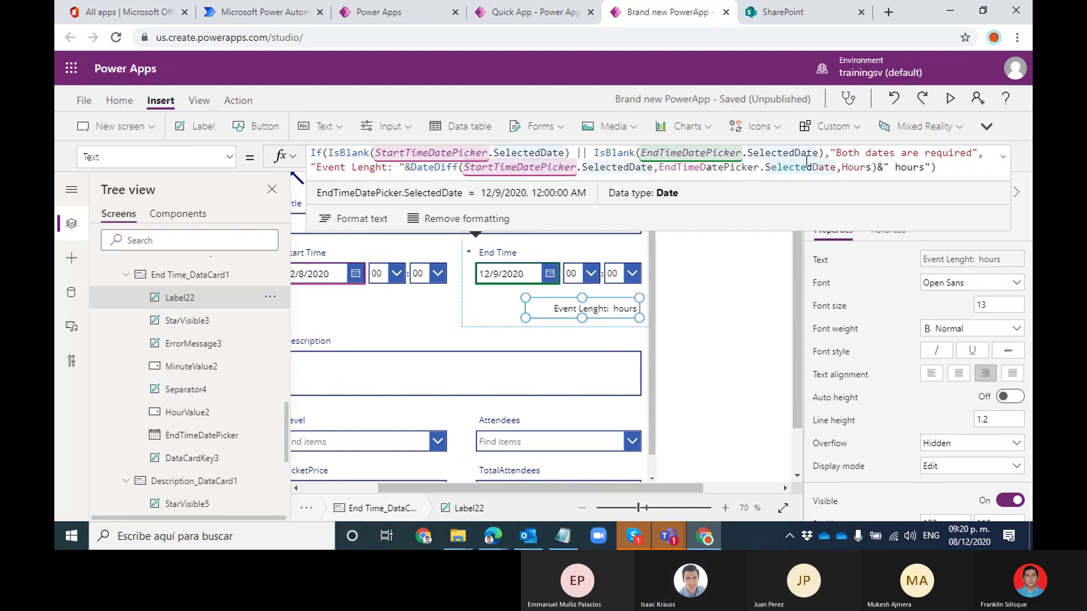
pyautogui.click(839, 153)
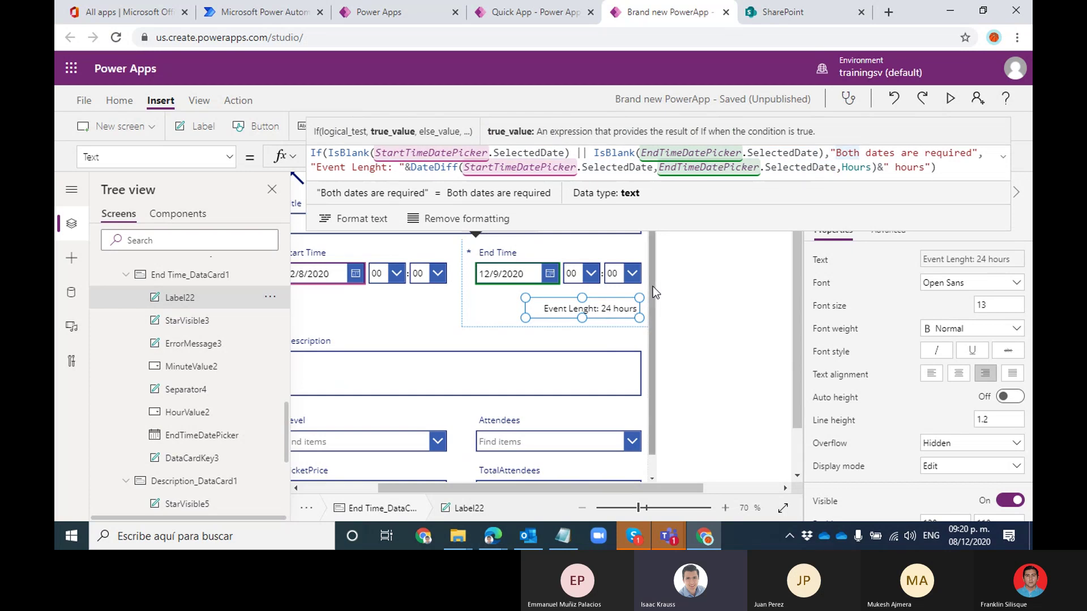
pyautogui.click(951, 99)
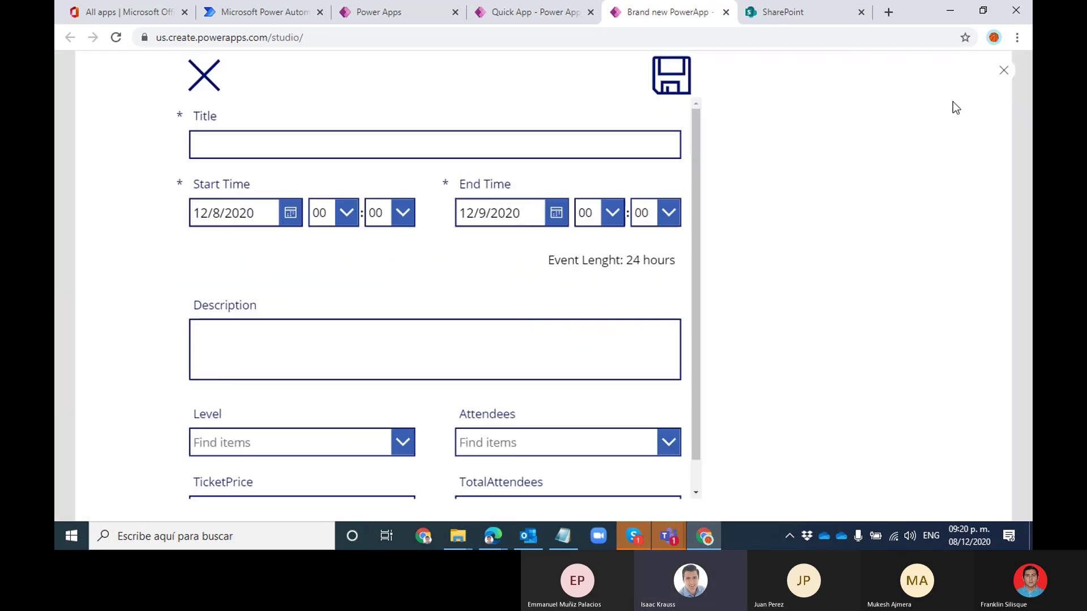
# Set the End Time date of the previewed event form to 12/8/2020
pyautogui.click(560, 223)
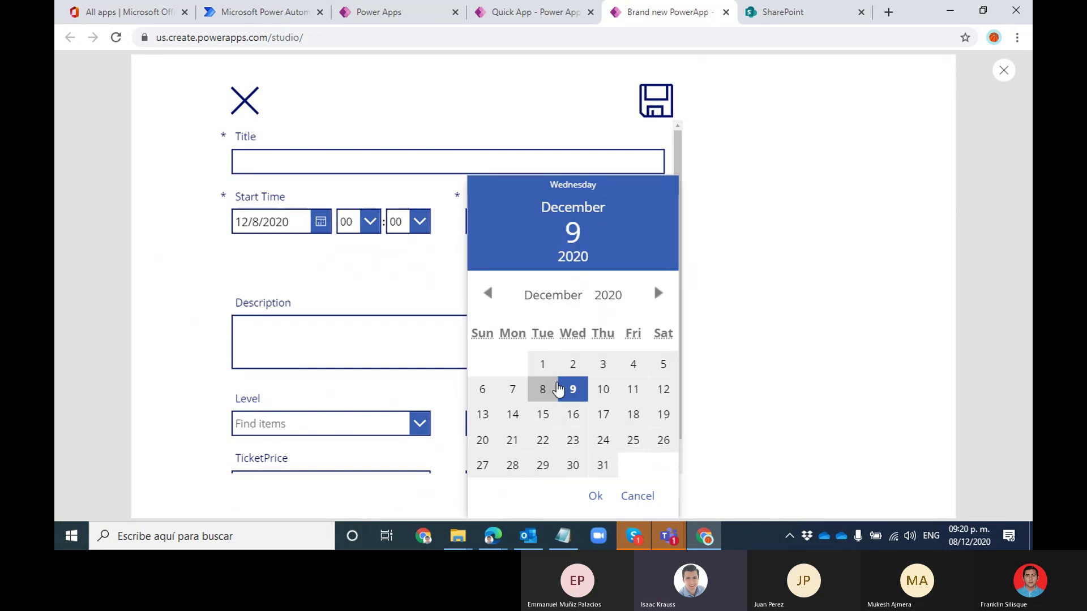
pyautogui.click(542, 389)
pyautogui.click(596, 494)
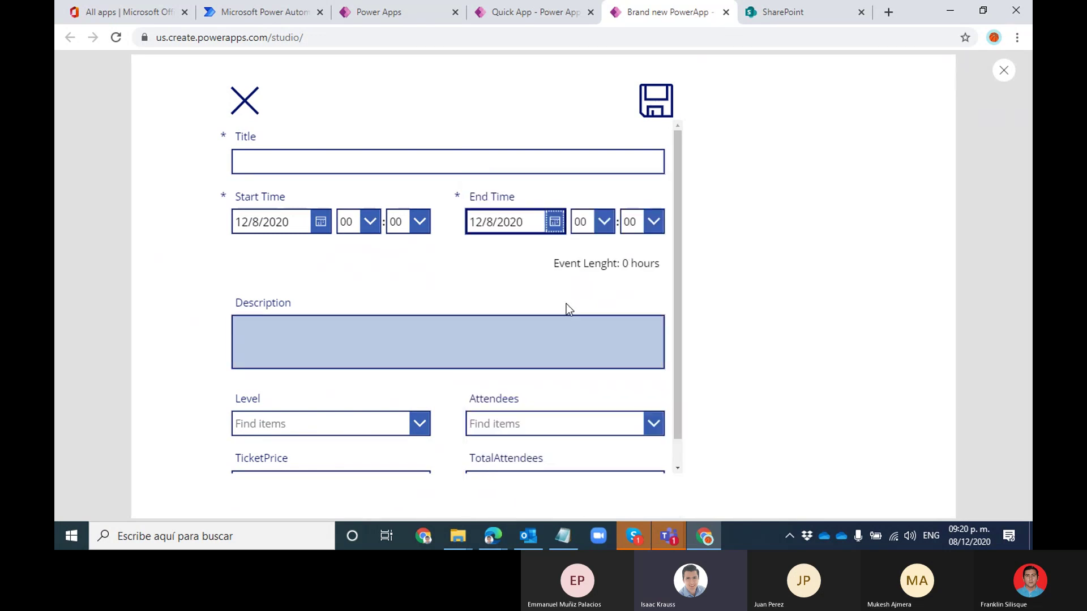
# Set the Start Time hour to 09 and the End Time hour to 11 in the previewed form
pyautogui.click(602, 225)
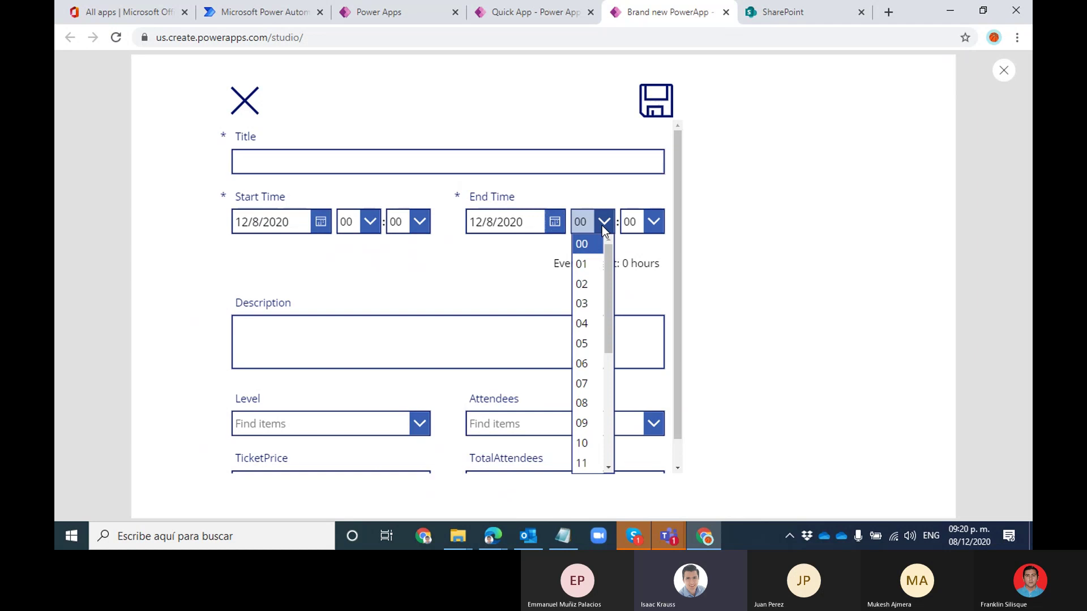
pyautogui.click(372, 223)
pyautogui.click(348, 424)
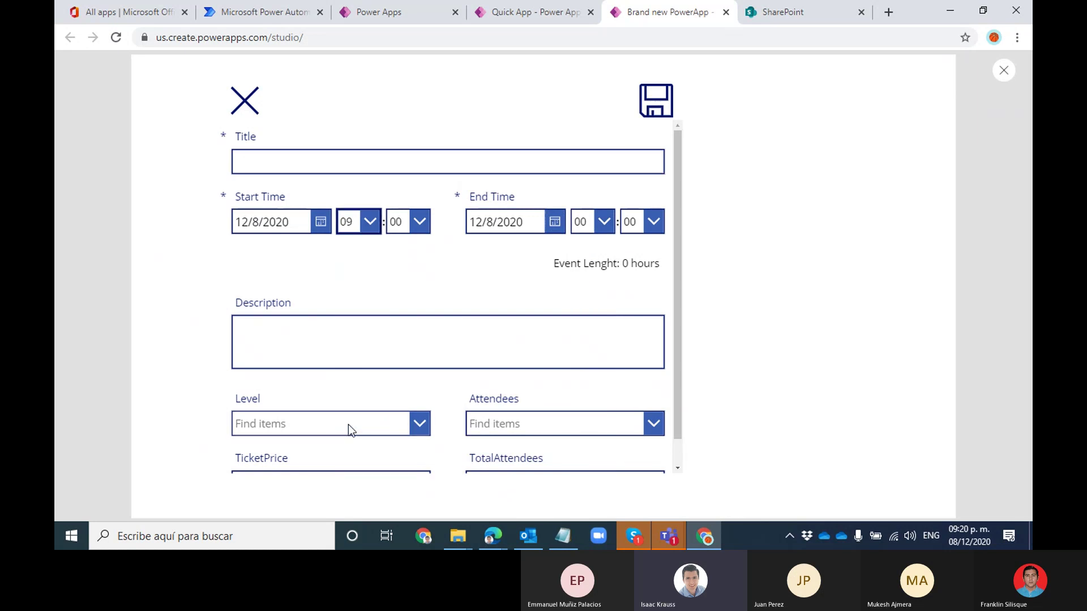
pyautogui.click(603, 222)
pyautogui.scroll(-2, 607, 354)
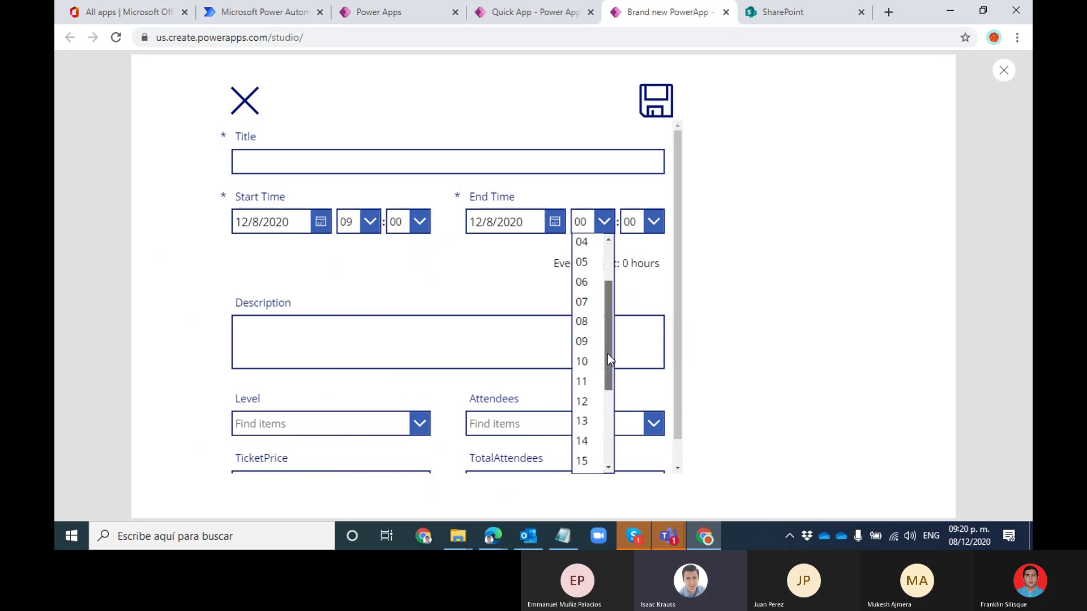
pyautogui.click(590, 380)
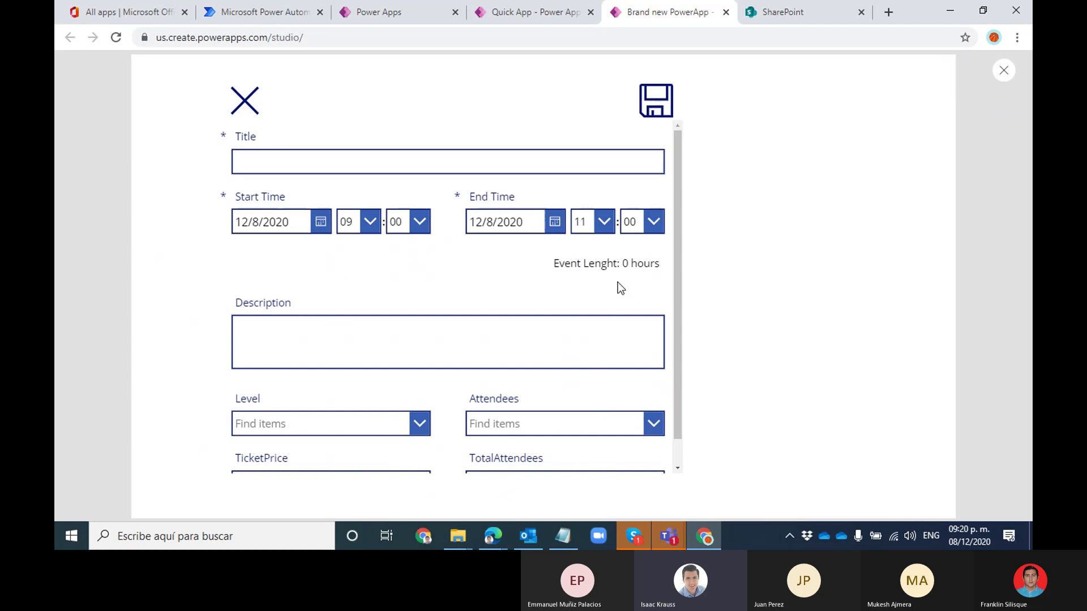
# Check the event length text, close the app preview and dismiss the tip about testing on the canvas
pyautogui.moveTo(625, 262); pyautogui.dragTo(644, 263)
pyautogui.click(583, 267)
pyautogui.click(1003, 72)
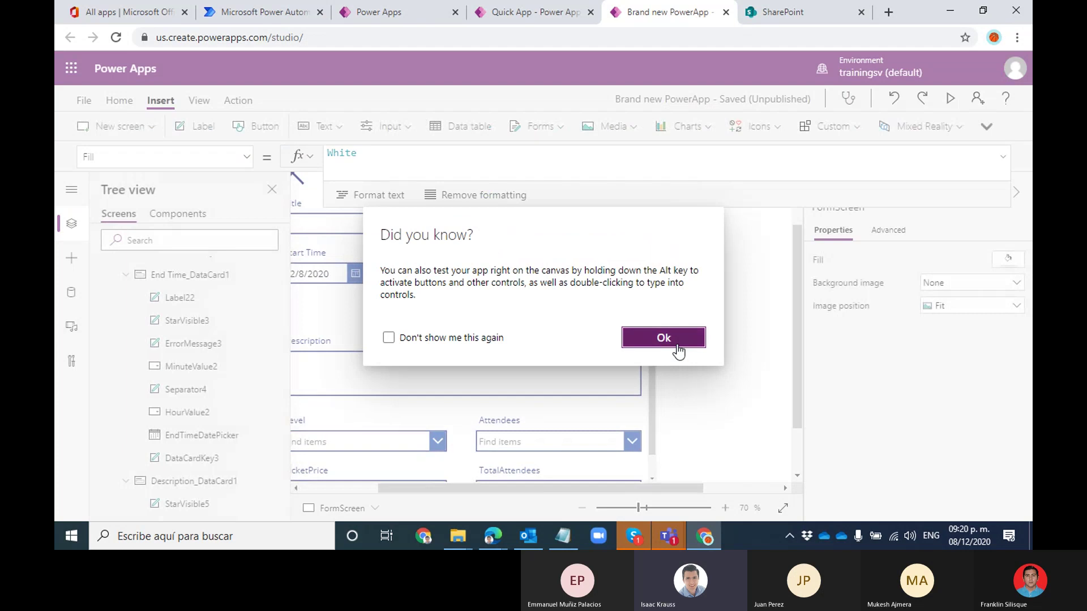
pyautogui.click(673, 342)
# Examine the start-date argument of DateDiff in the event length label's Text formula
pyautogui.moveTo(677, 490); pyautogui.dragTo(613, 490)
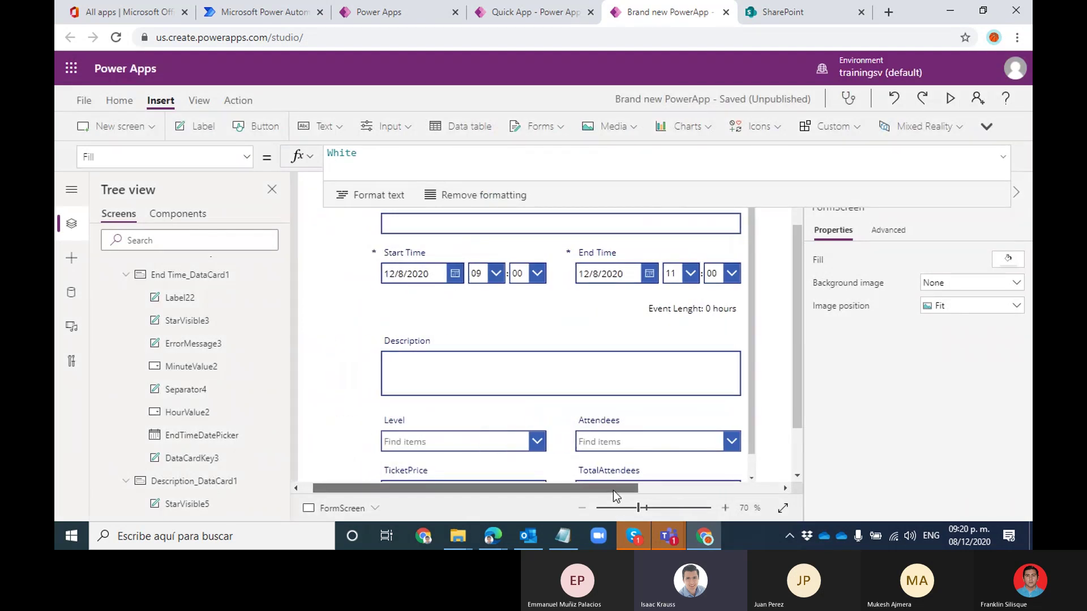
pyautogui.click(717, 313)
pyautogui.click(717, 313)
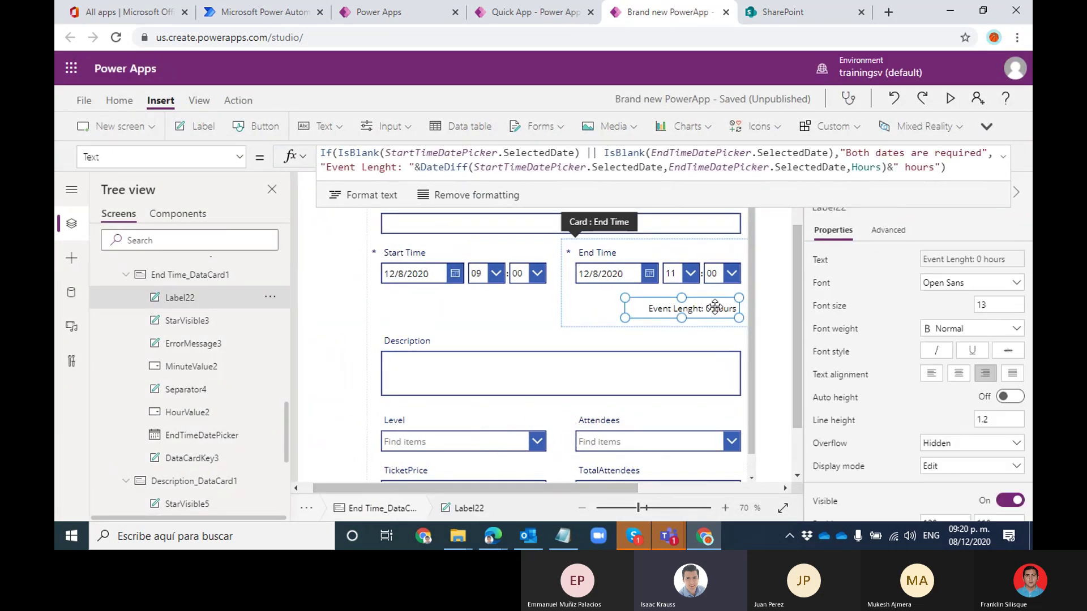
pyautogui.click(643, 166)
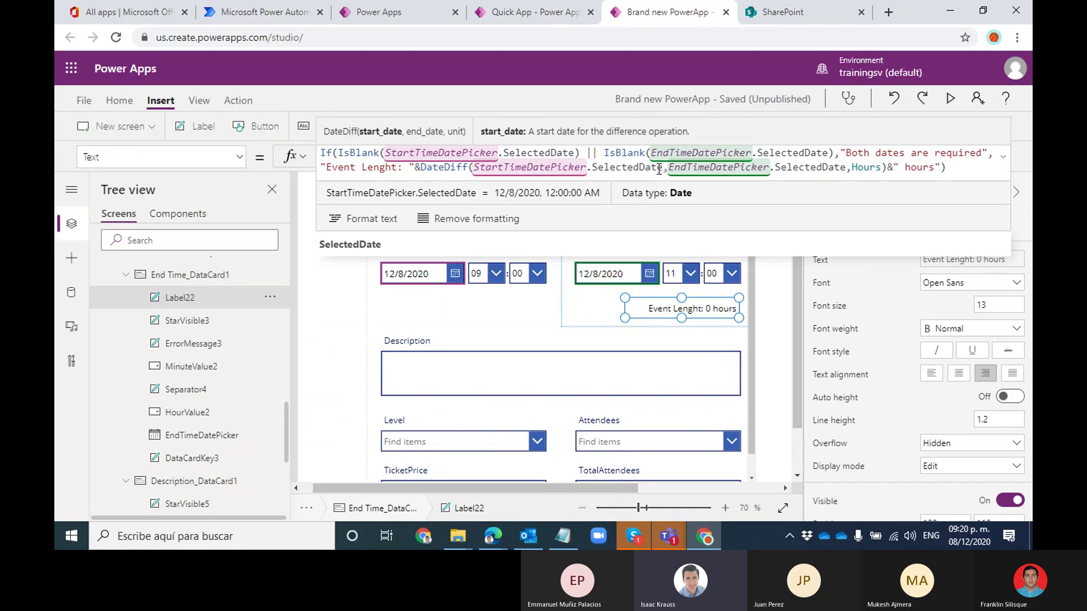
pyautogui.moveTo(662, 169); pyautogui.dragTo(477, 169)
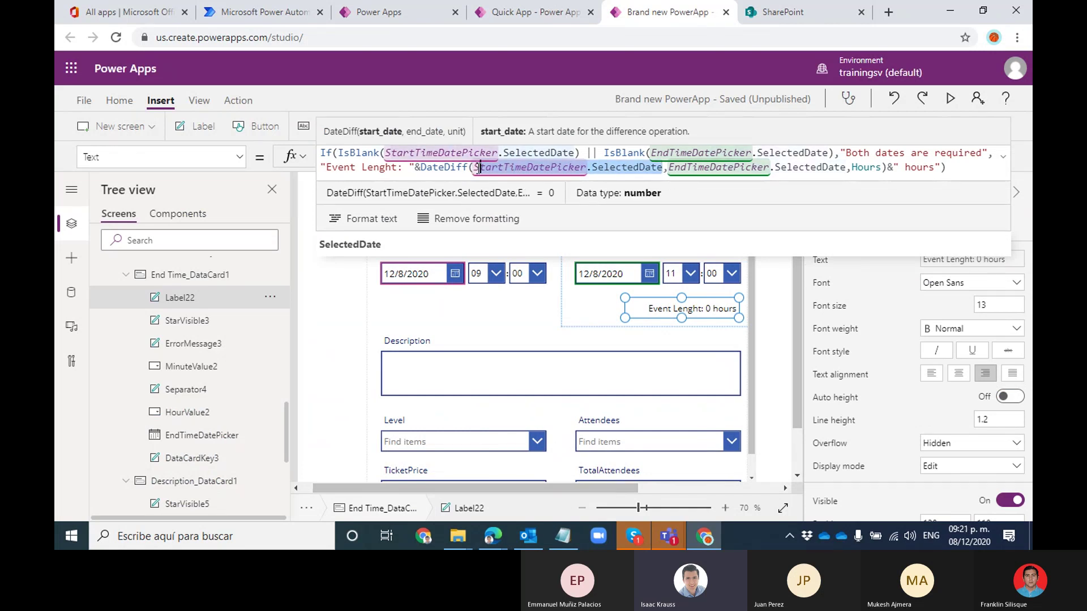
pyautogui.hotkey('shift', 'Left')
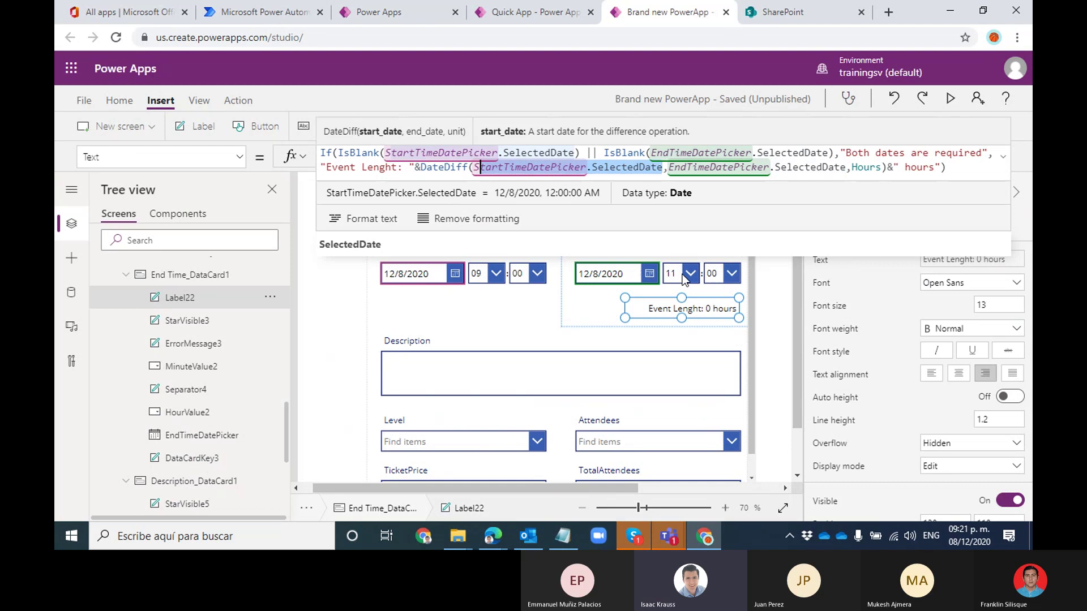
# Inspect the minute dropdowns in the Start Time and End Time cards of the form
pyautogui.click(498, 277)
pyautogui.click(519, 277)
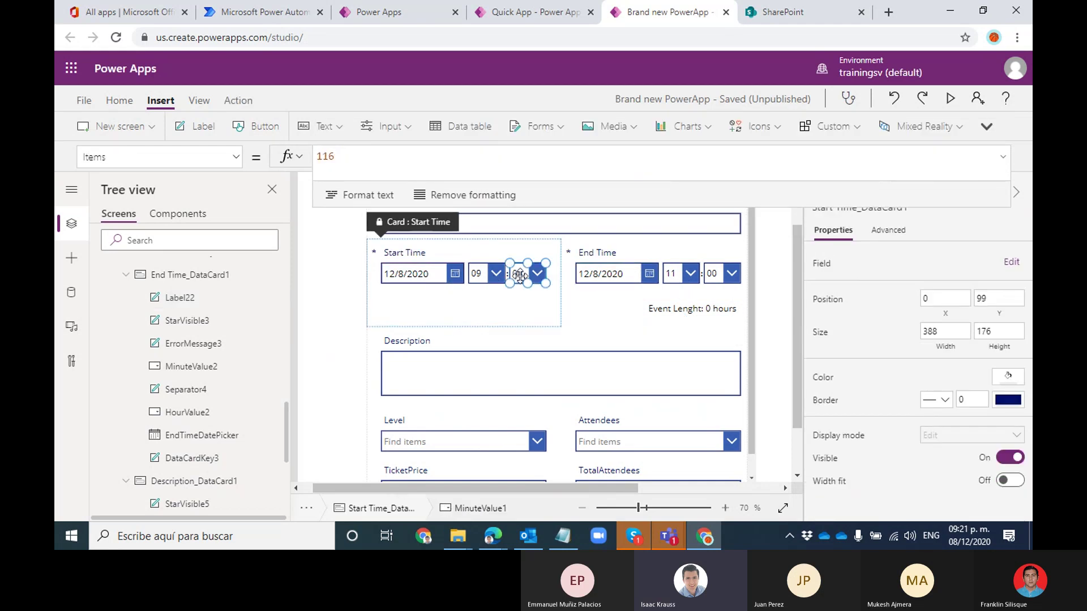
pyautogui.click(728, 275)
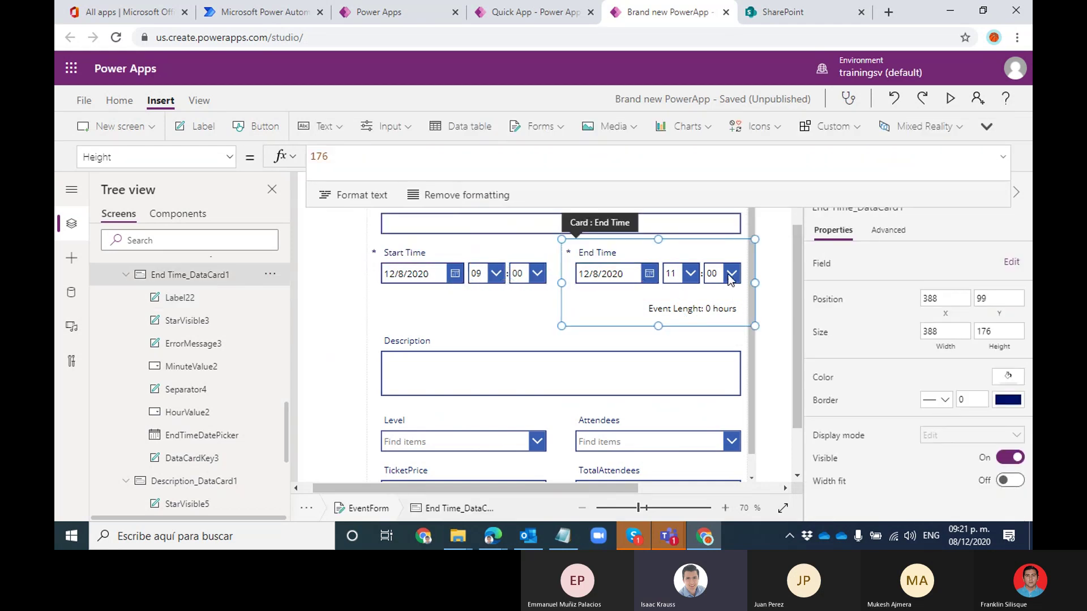
pyautogui.click(728, 276)
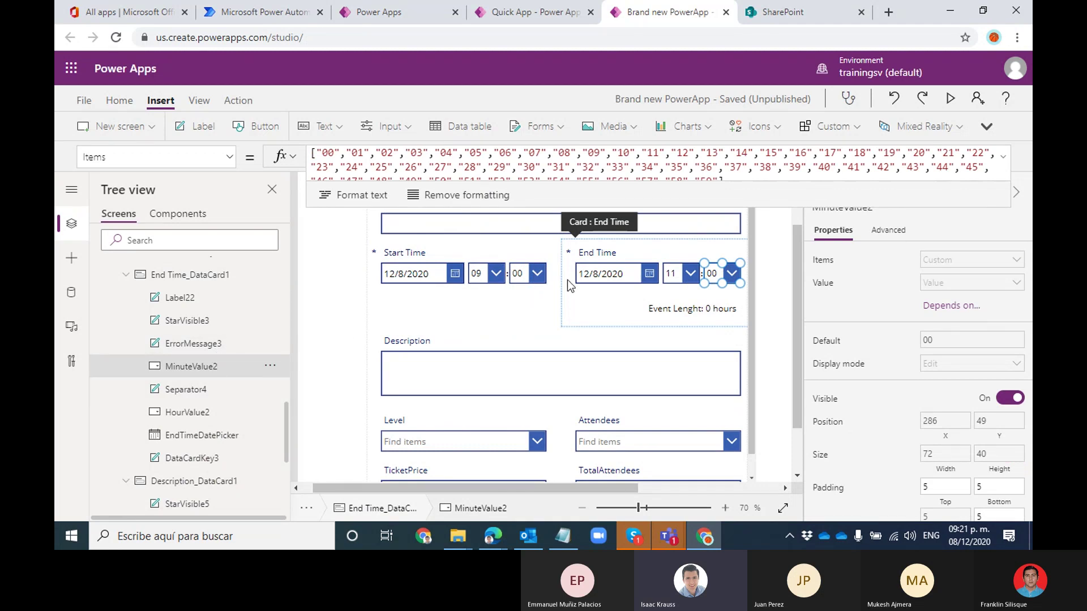
pyautogui.click(785, 240)
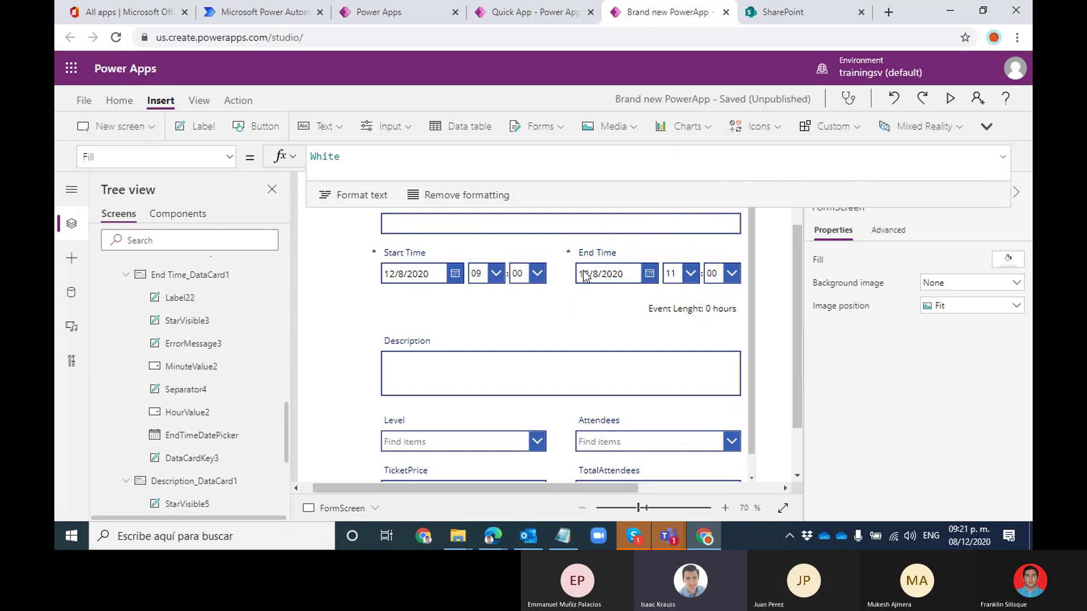
# Fill the event length label in the End Time card with standard yellow
pyautogui.click(696, 320)
pyautogui.click(704, 308)
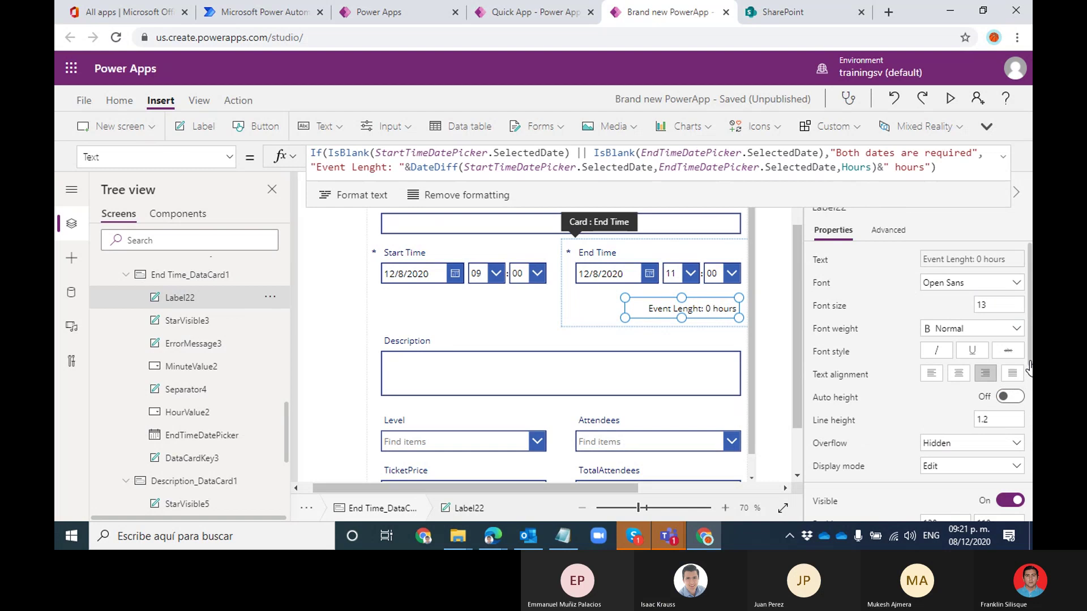
pyautogui.scroll(-4, 1027, 448)
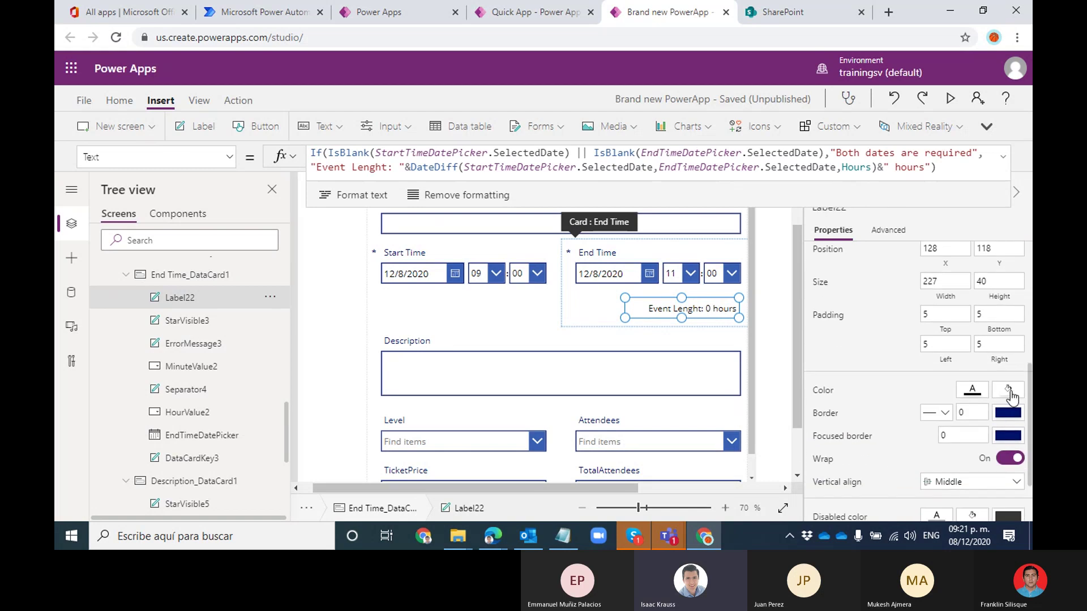
pyautogui.click(1008, 389)
pyautogui.click(850, 445)
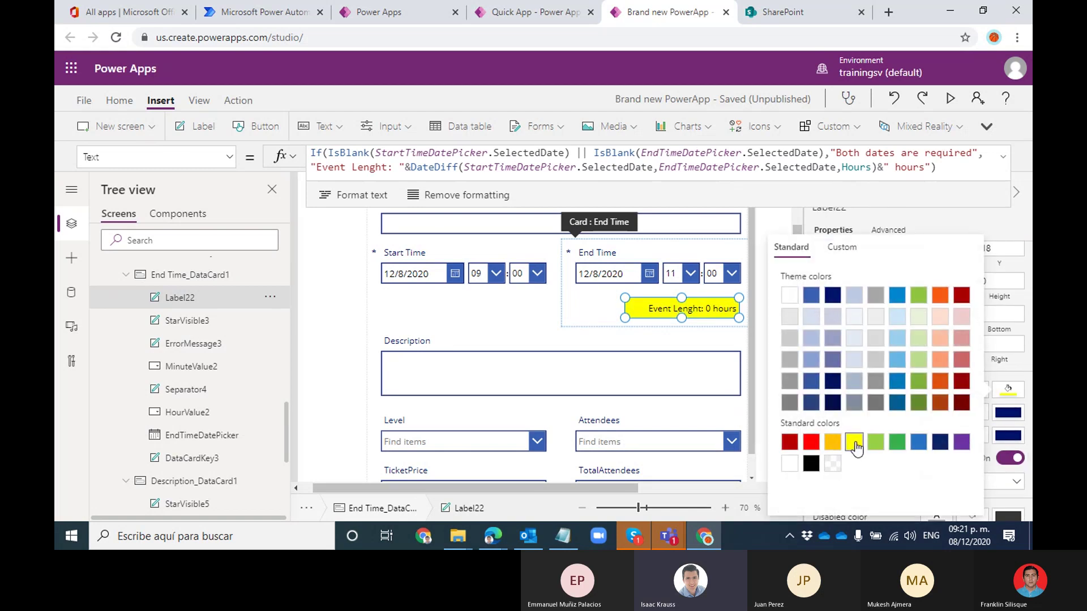
pyautogui.click(597, 304)
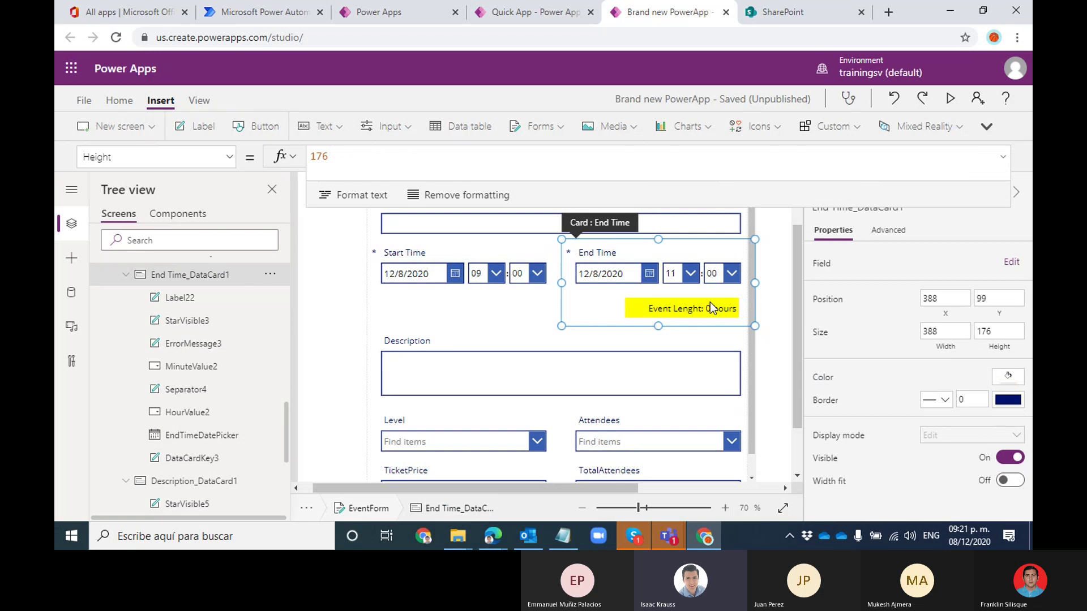
pyautogui.click(710, 302)
# Extend the lower edge of EventForm to a height of 660 so it reaches the end of the screen
pyautogui.moveTo(792, 300); pyautogui.dragTo(774, 361)
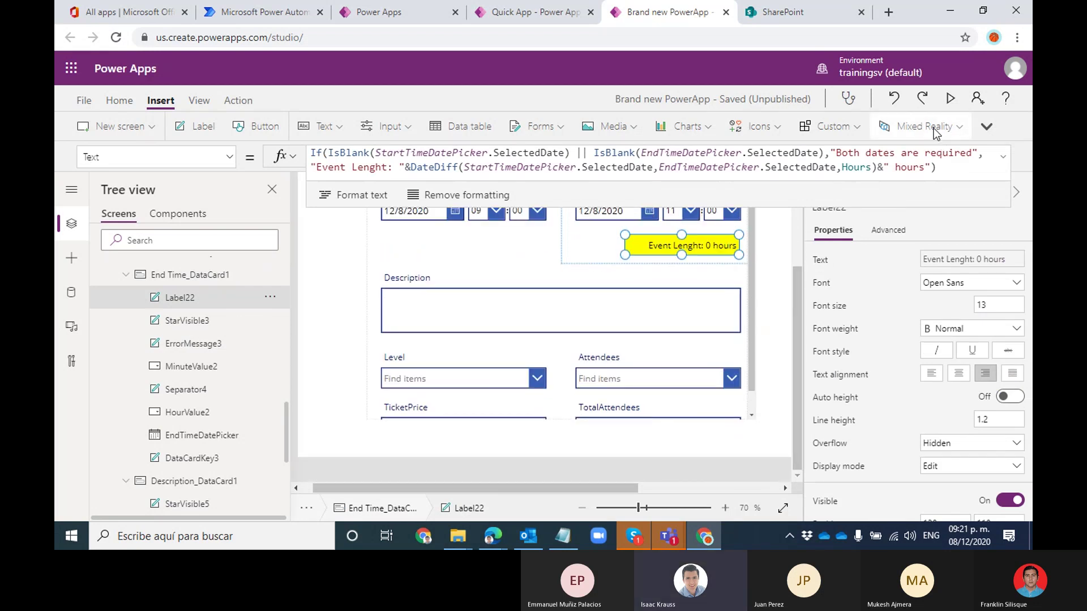
pyautogui.click(756, 285)
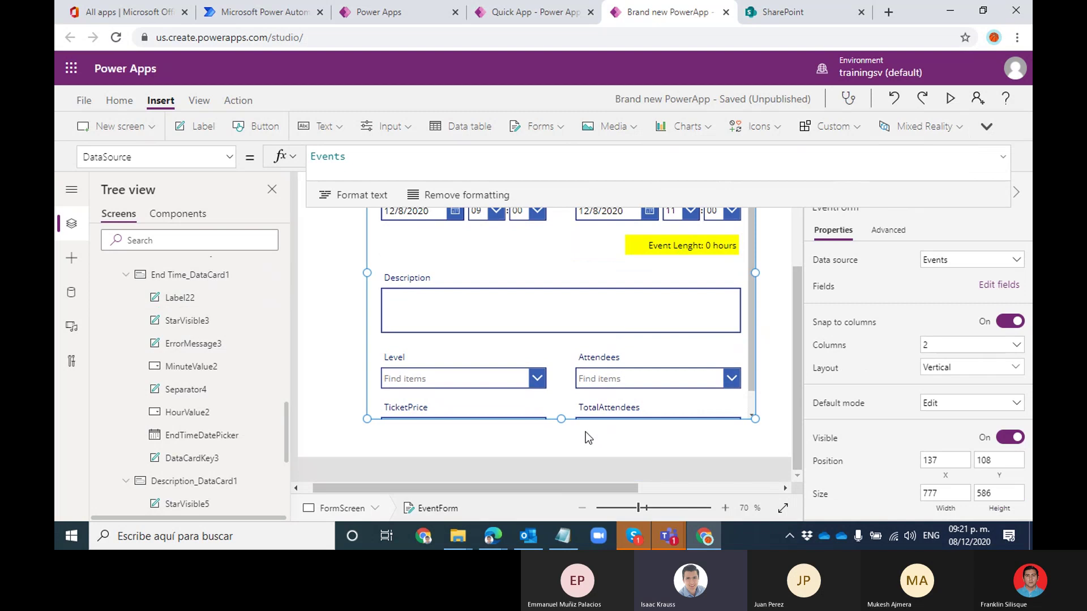
pyautogui.moveTo(561, 420); pyautogui.dragTo(562, 463)
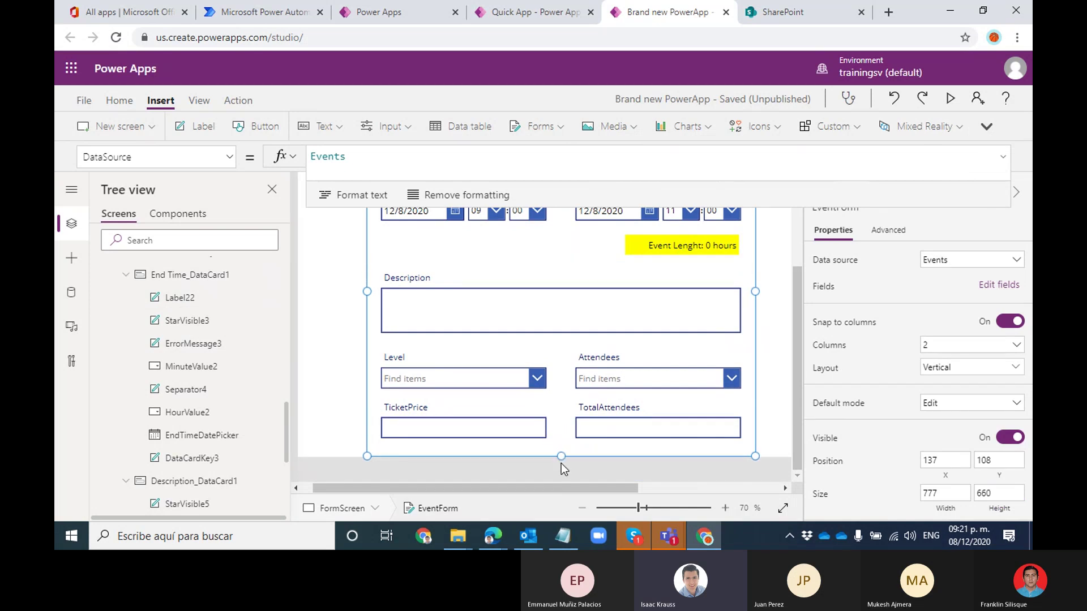
pyautogui.click(702, 250)
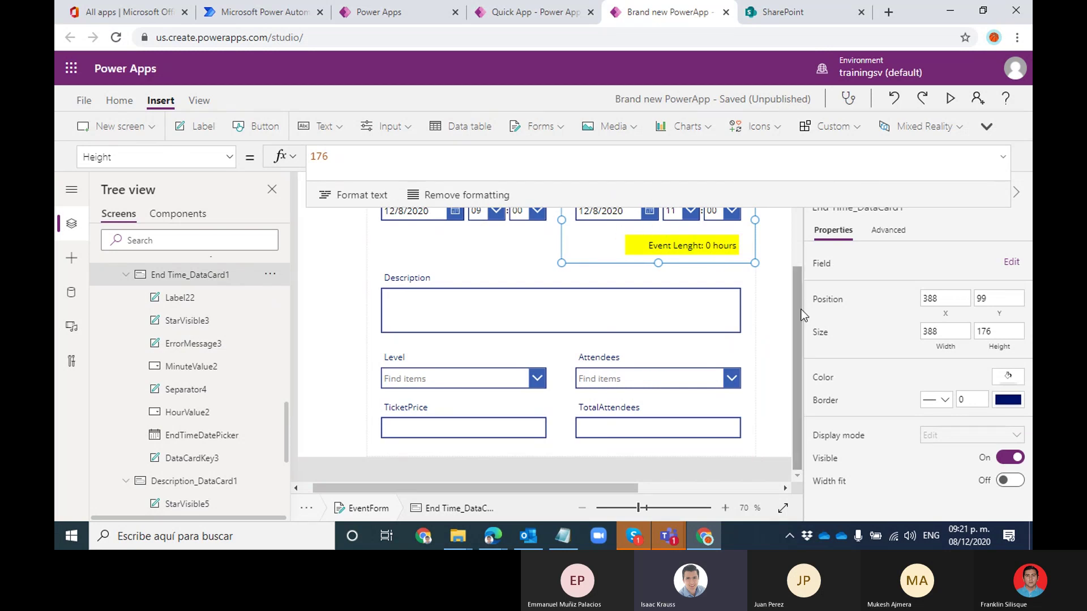
pyautogui.click(720, 357)
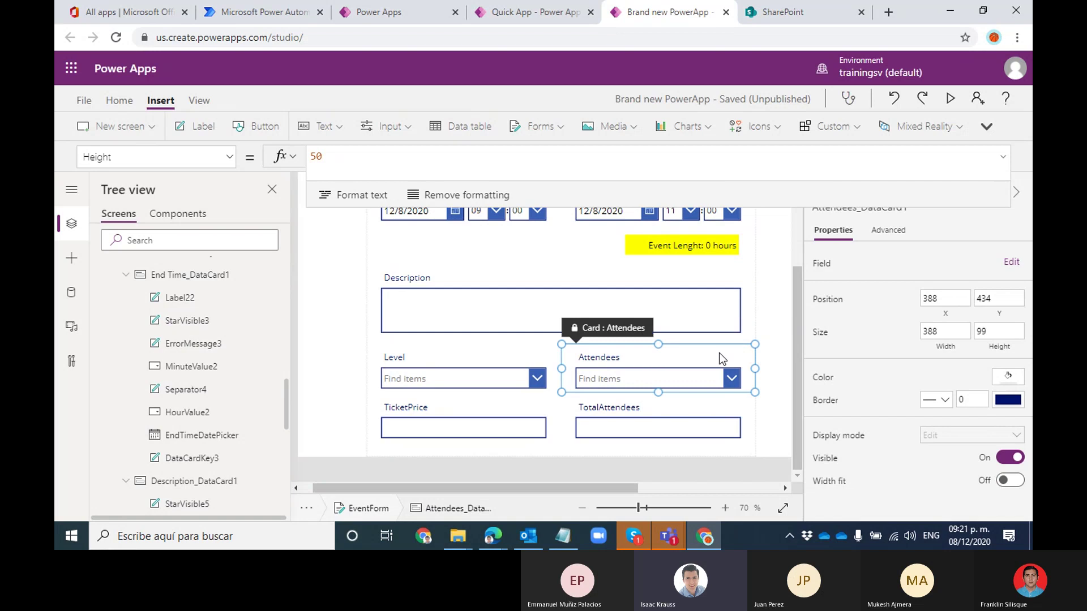
pyautogui.click(750, 421)
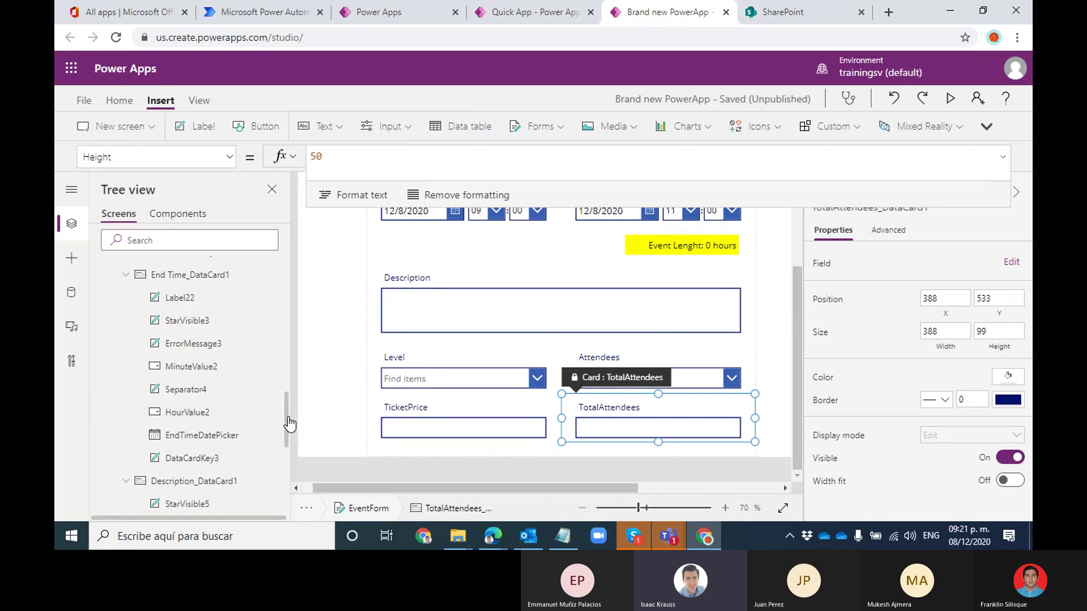
# Add the Category field to EventForm and close the field list
pyautogui.moveTo(287, 451); pyautogui.dragTo(287, 390)
pyautogui.click(170, 321)
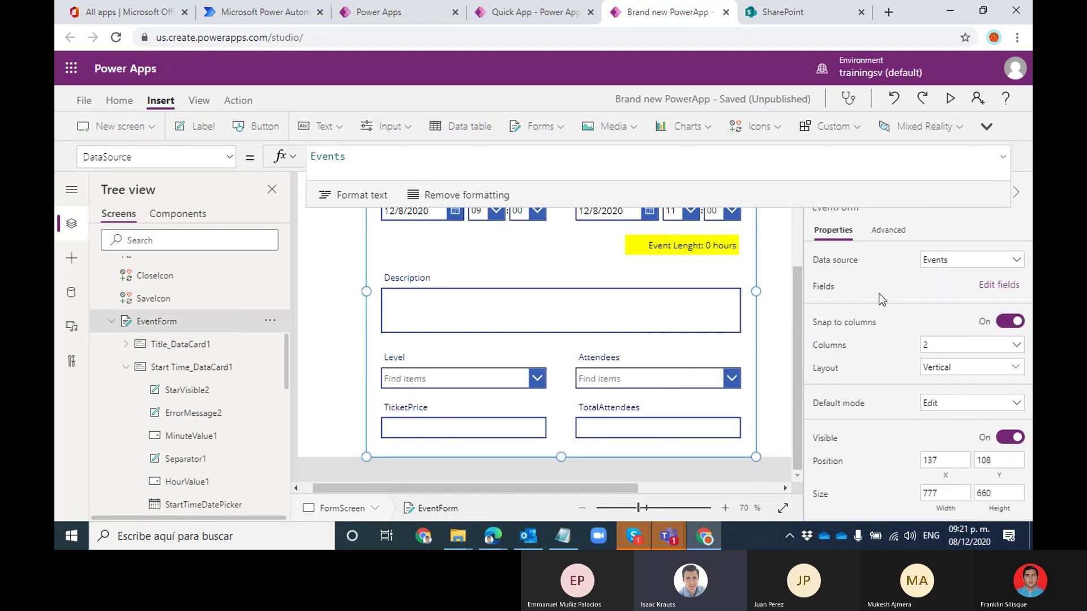
pyautogui.click(987, 291)
pyautogui.click(616, 221)
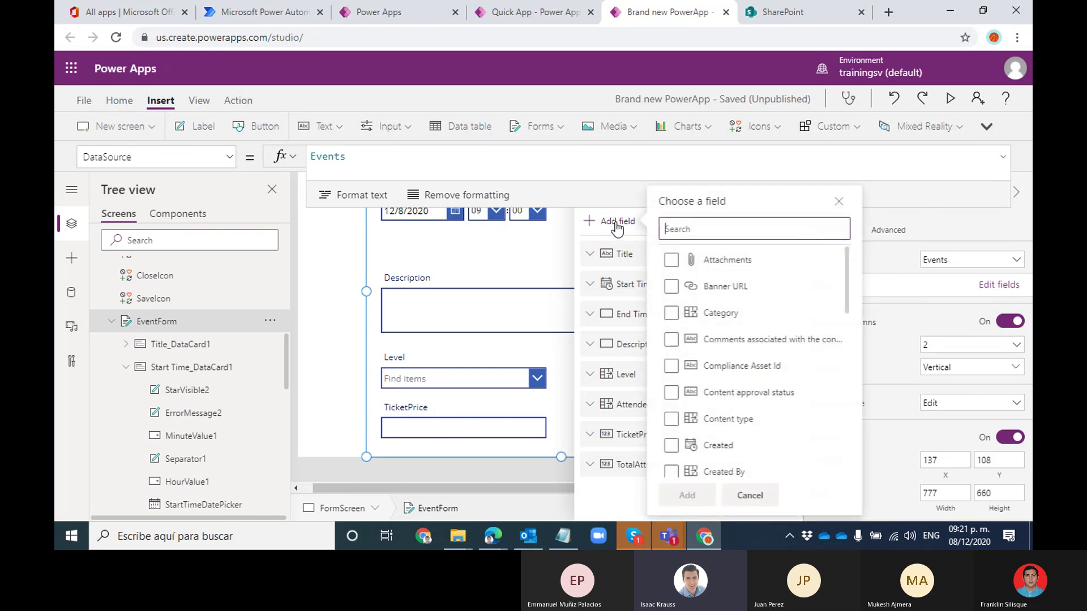
pyautogui.click(751, 318)
pyautogui.click(689, 494)
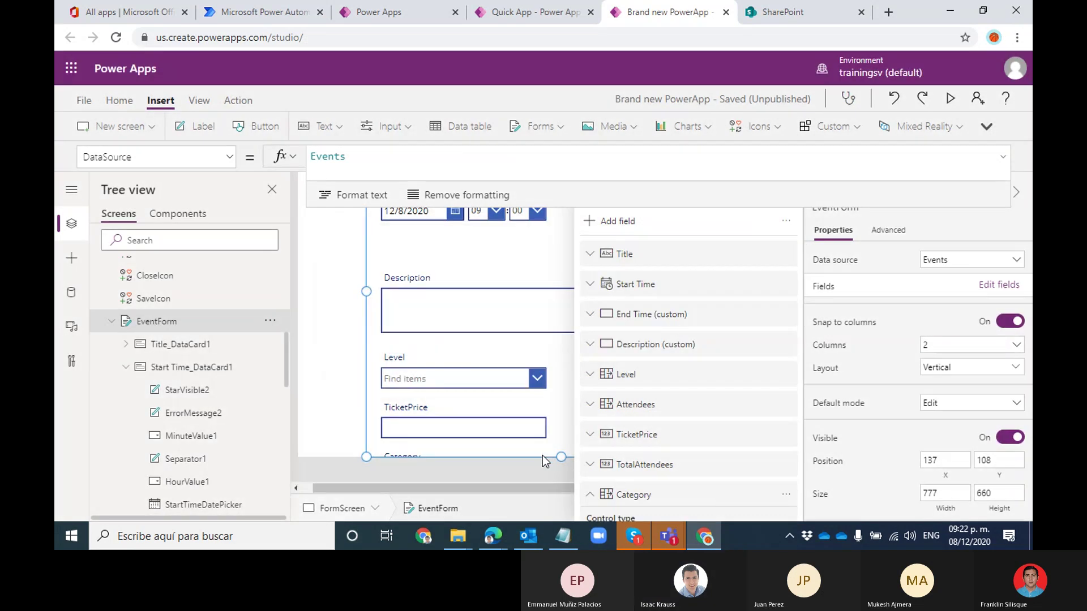
pyautogui.click(538, 478)
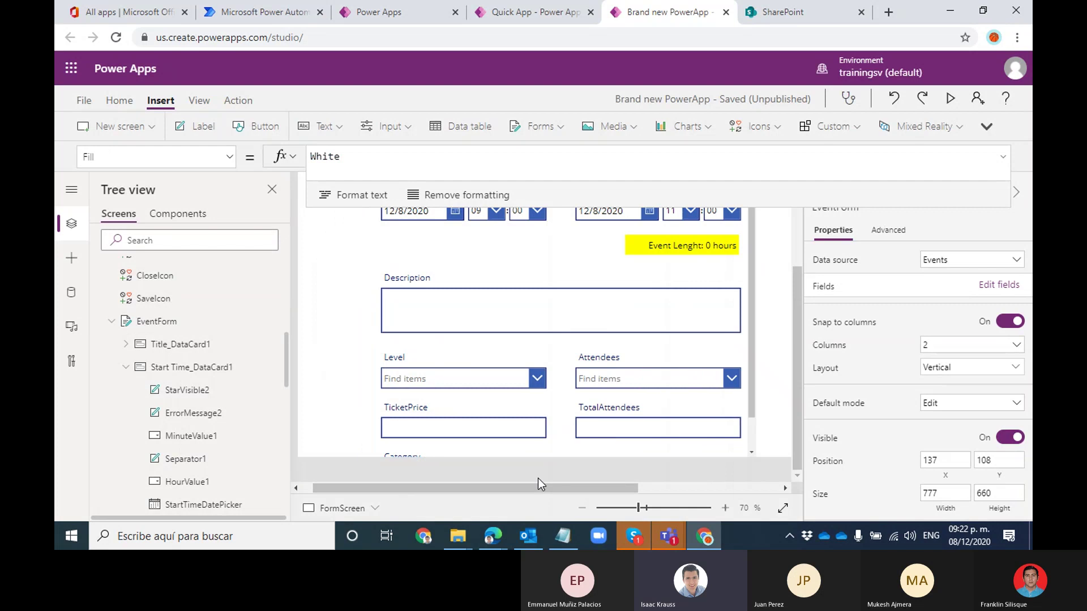
# Widen the Category card across both form columns to a width of 776
pyautogui.moveTo(754, 382); pyautogui.dragTo(756, 443)
pyautogui.click(636, 422)
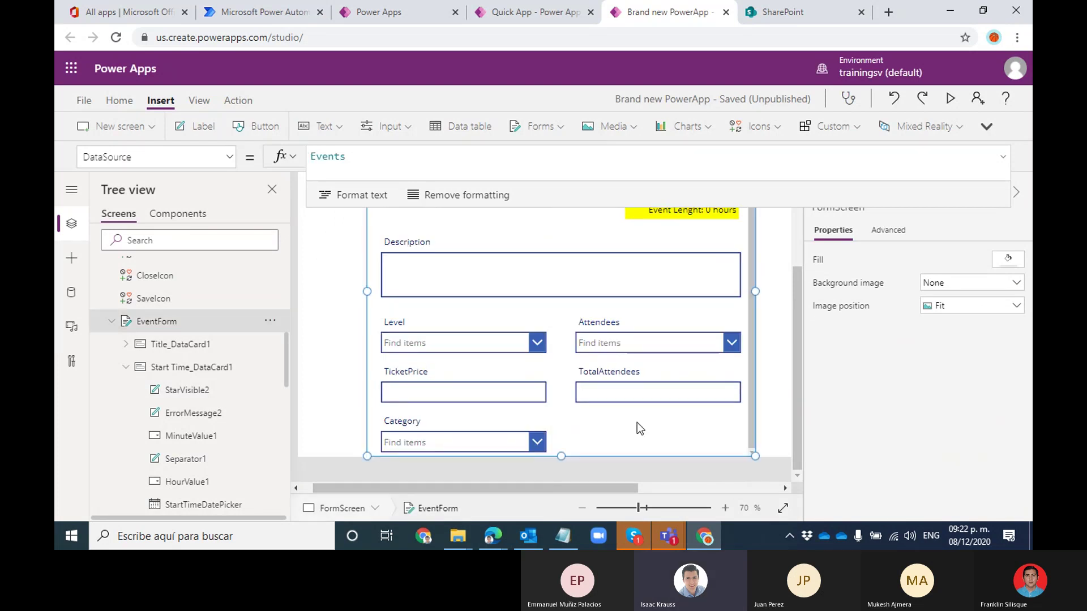
pyautogui.click(456, 423)
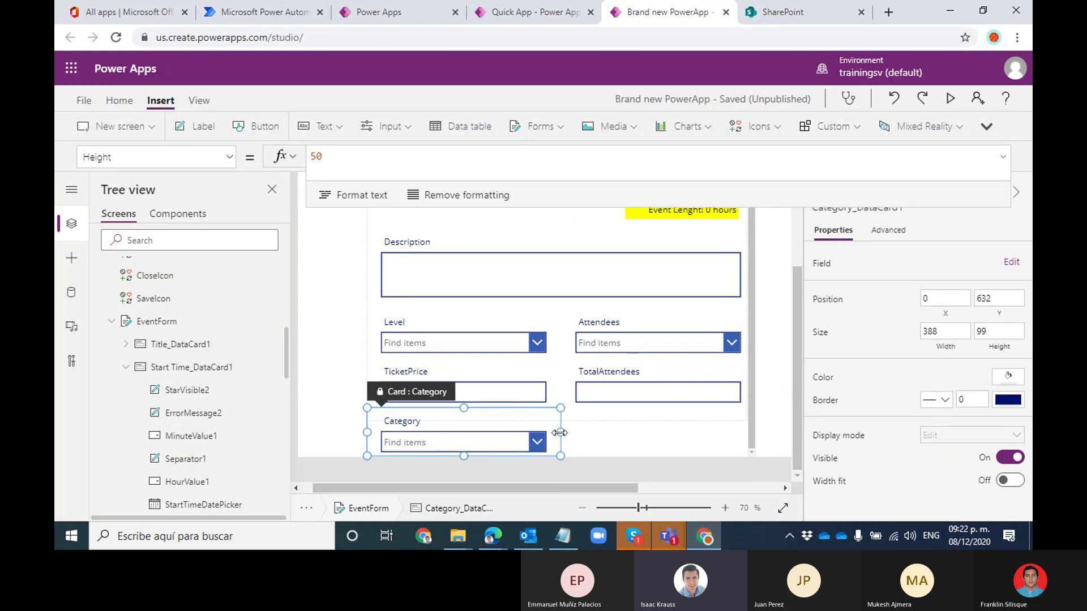
pyautogui.moveTo(613, 443); pyautogui.dragTo(708, 438)
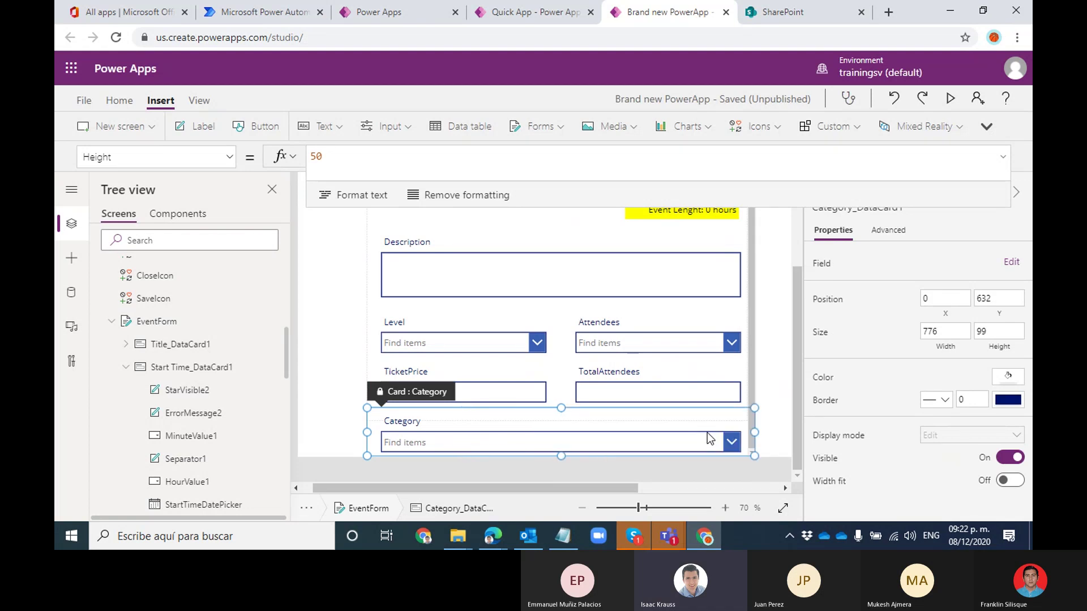
pyautogui.click(752, 361)
# Unlock the Category card to allow property changes and select its title label
pyautogui.click(512, 426)
pyautogui.click(889, 230)
pyautogui.click(827, 265)
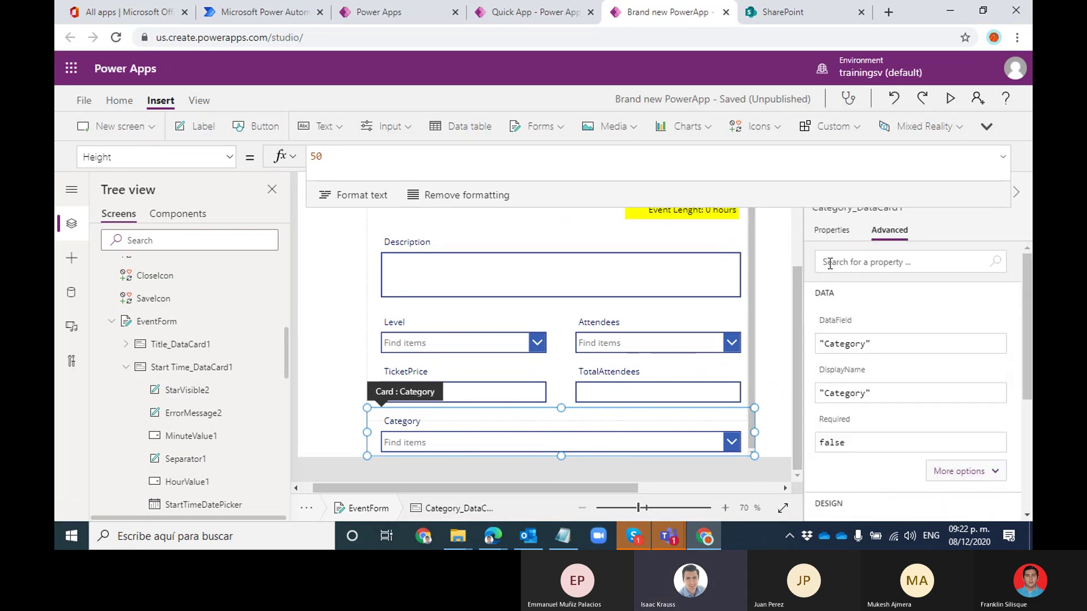
pyautogui.click(403, 424)
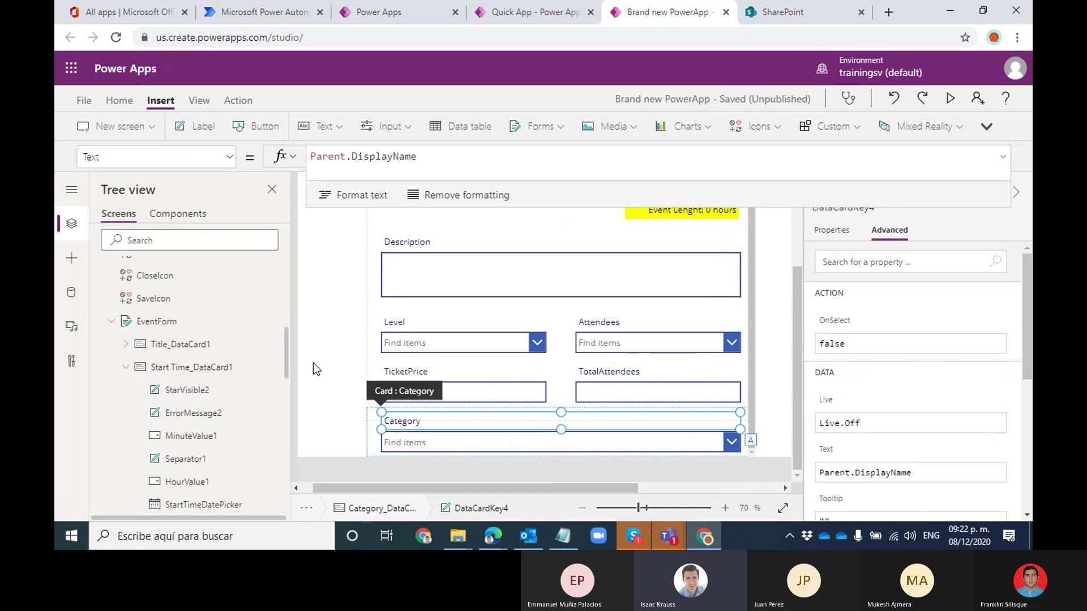
# Delete the four controls inside the Category card: StarVisible4, ErrorMessage4, DataCardValue2 and DataCardKey4
pyautogui.moveTo(287, 359); pyautogui.dragTo(290, 509)
pyautogui.click(213, 442)
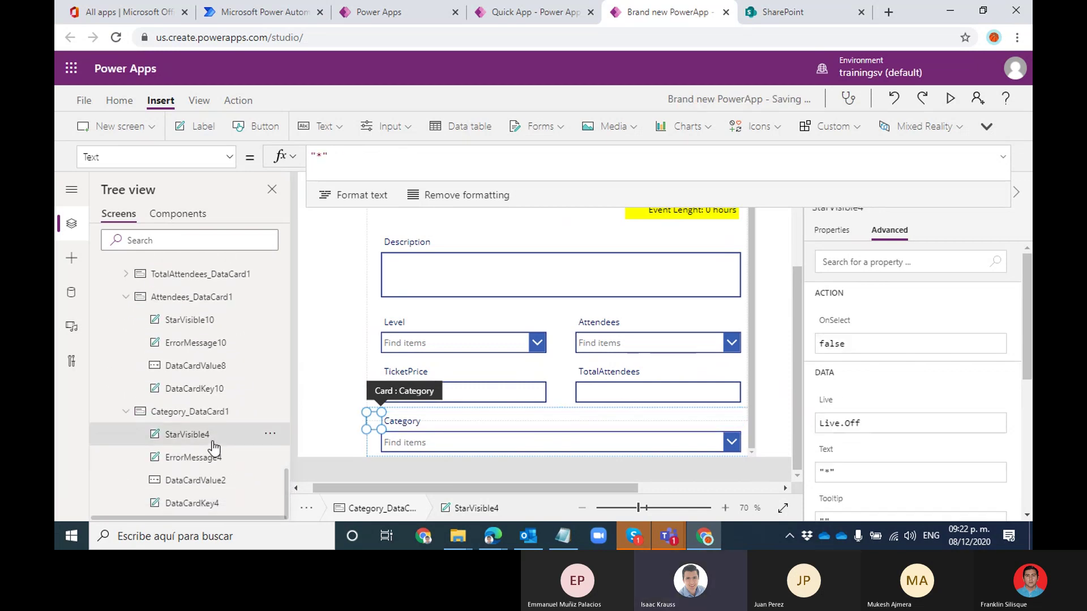
pyautogui.keyDown('ctrl'); pyautogui.click(211, 459); pyautogui.keyUp('ctrl')
pyautogui.keyDown('ctrl'); pyautogui.click(211, 481); pyautogui.keyUp('ctrl')
pyautogui.keyDown('ctrl'); pyautogui.click(209, 505); pyautogui.keyUp('ctrl')
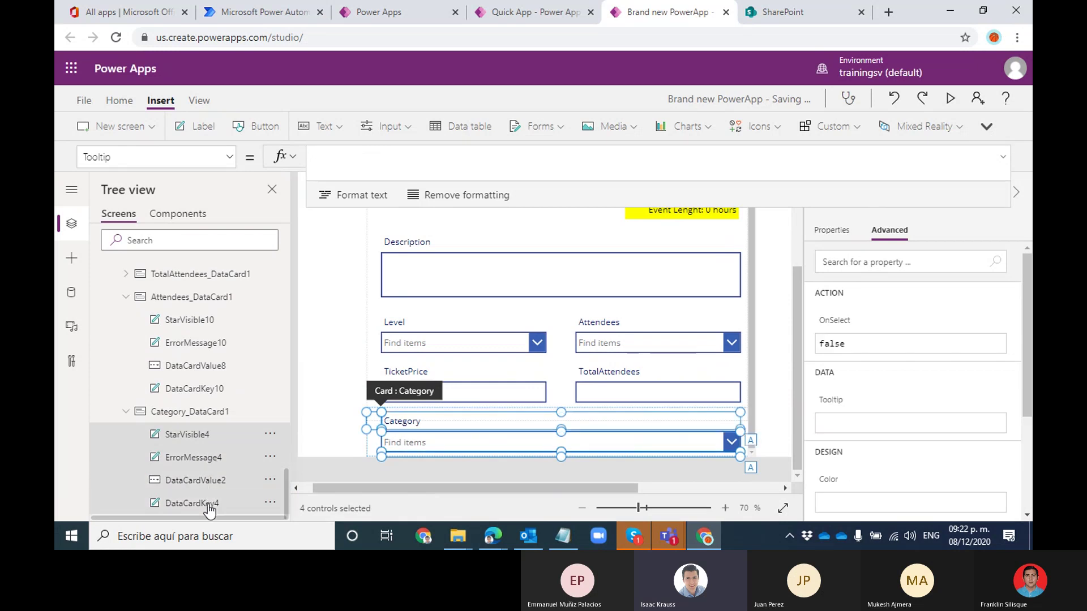
pyautogui.click(270, 435)
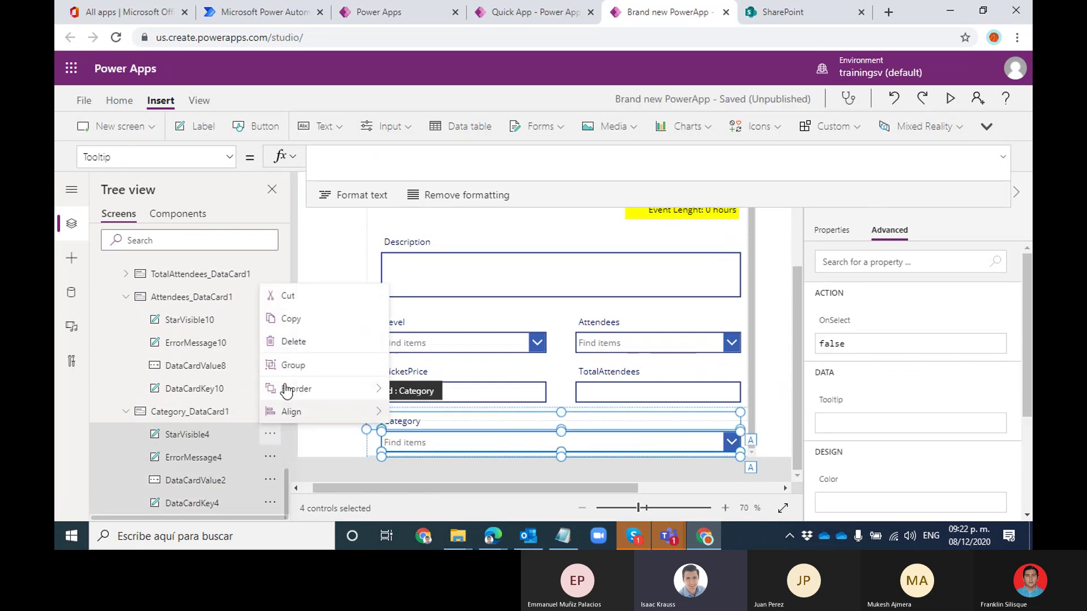
pyautogui.click(294, 341)
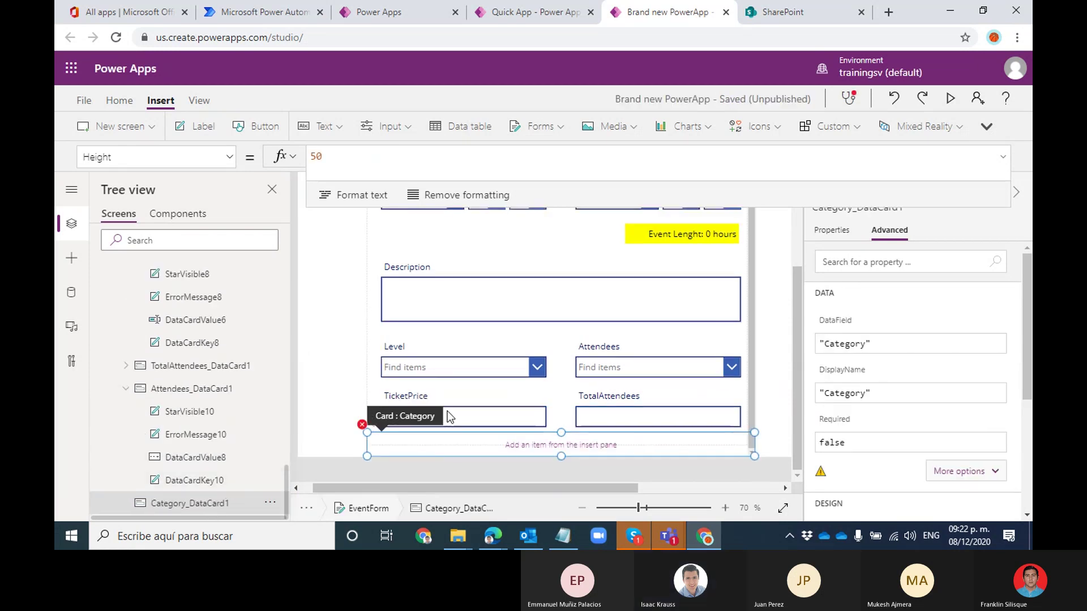
# Open the Category card's Update formula from its error marker, clear it completely and show the card's general properties
pyautogui.click(365, 429)
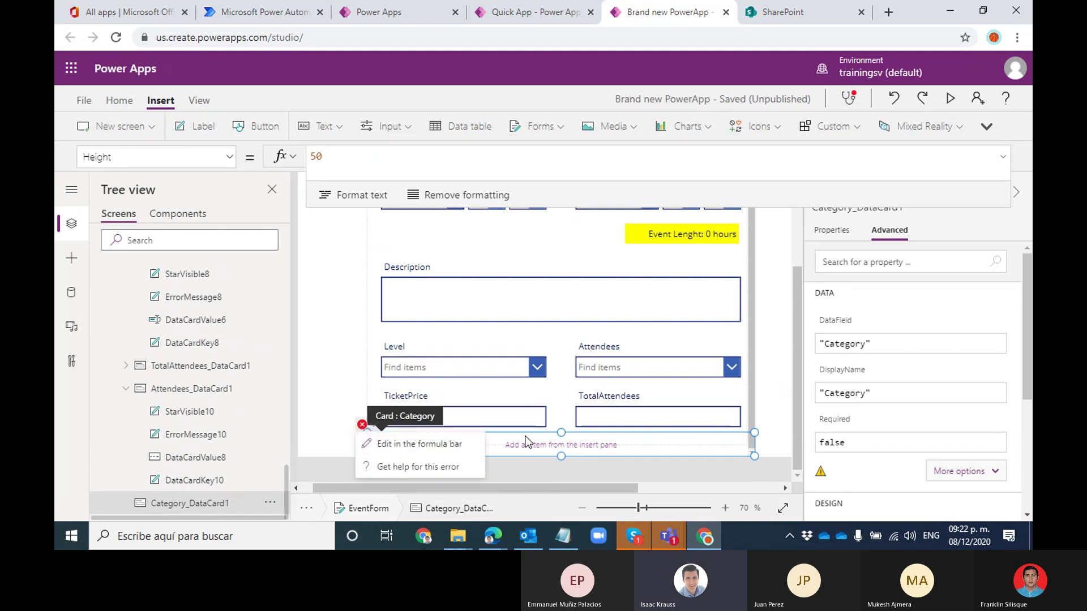
pyautogui.click(379, 445)
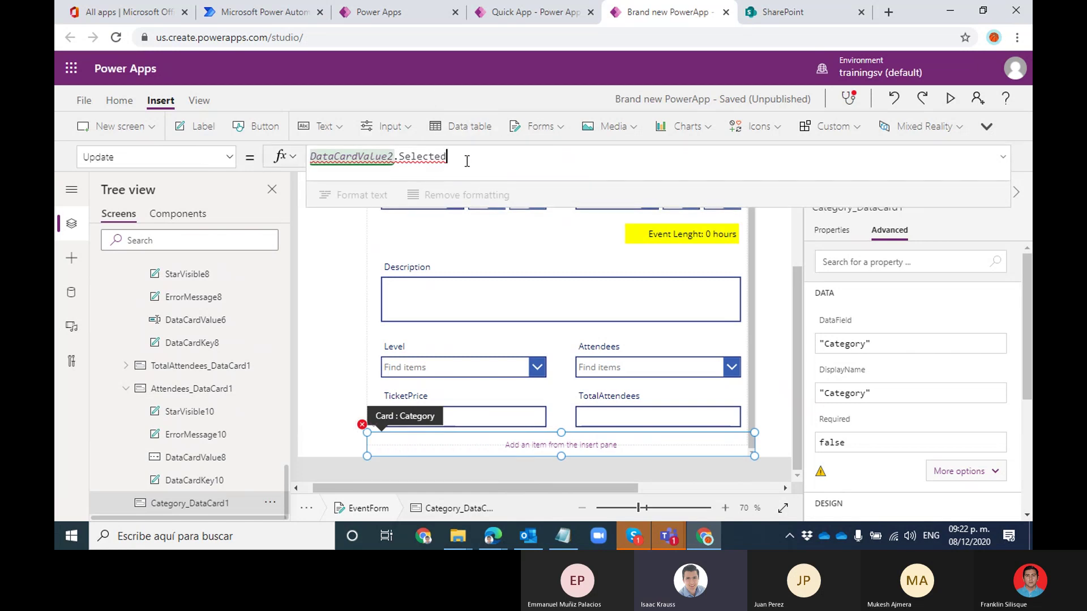
pyautogui.moveTo(440, 164)
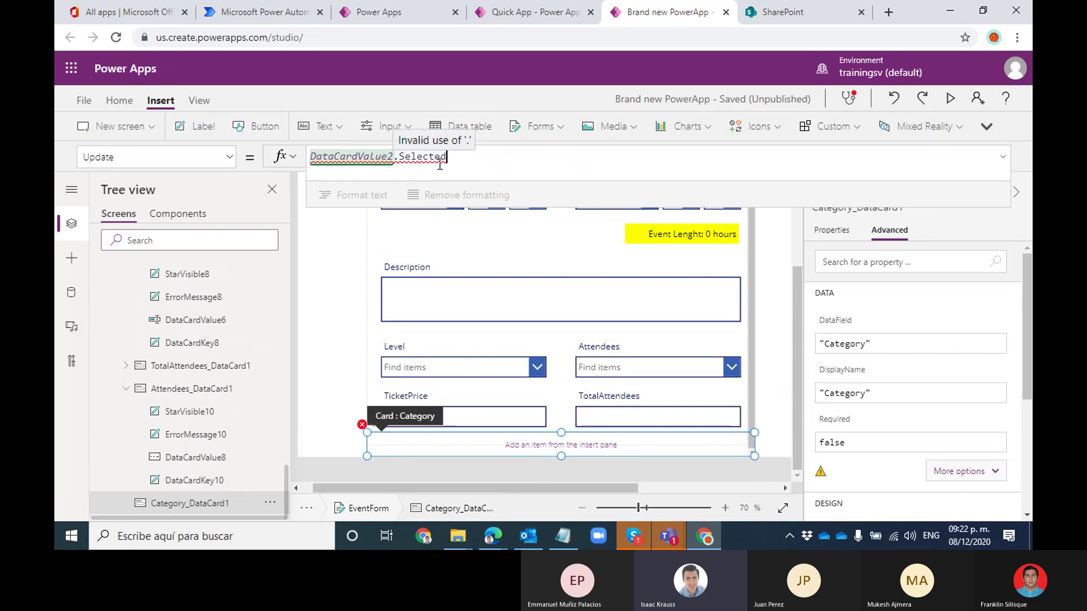
pyautogui.hotkey('ctrl', 'a')
pyautogui.press('BackSpace')
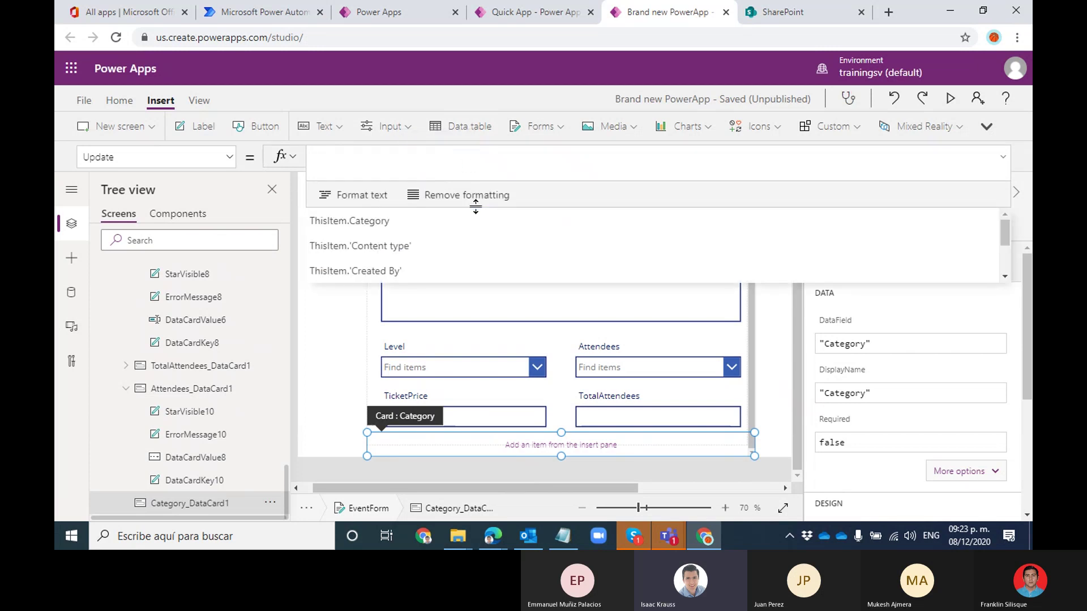
pyautogui.click(1015, 229)
pyautogui.click(822, 238)
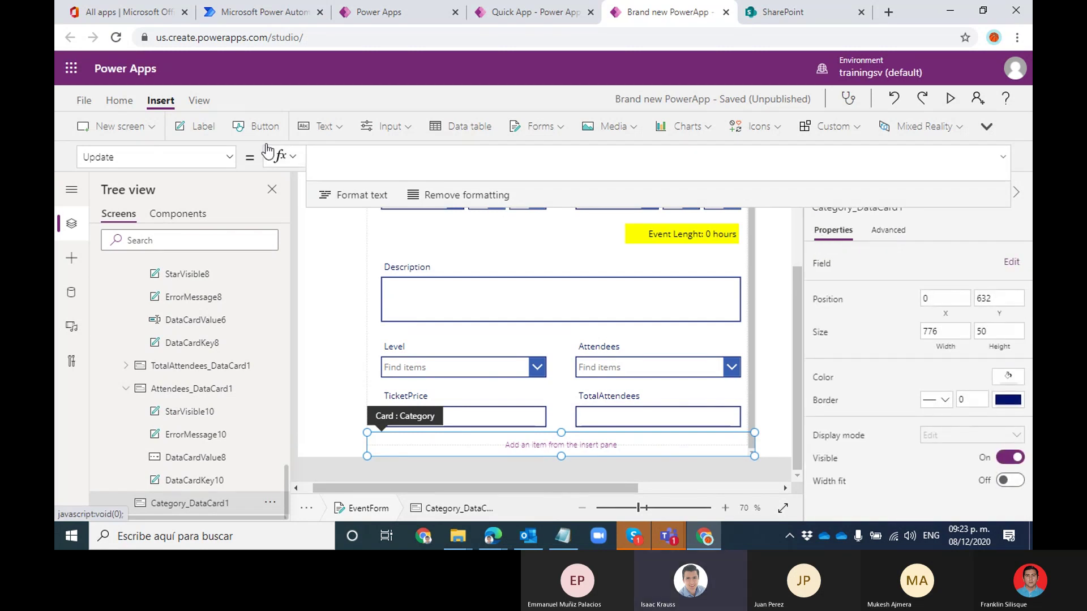
# Set the Category card's DisplayMode property to DisplayMode.View
pyautogui.click(229, 157)
pyautogui.moveTo(242, 352); pyautogui.dragTo(203, 268)
pyautogui.click(190, 245)
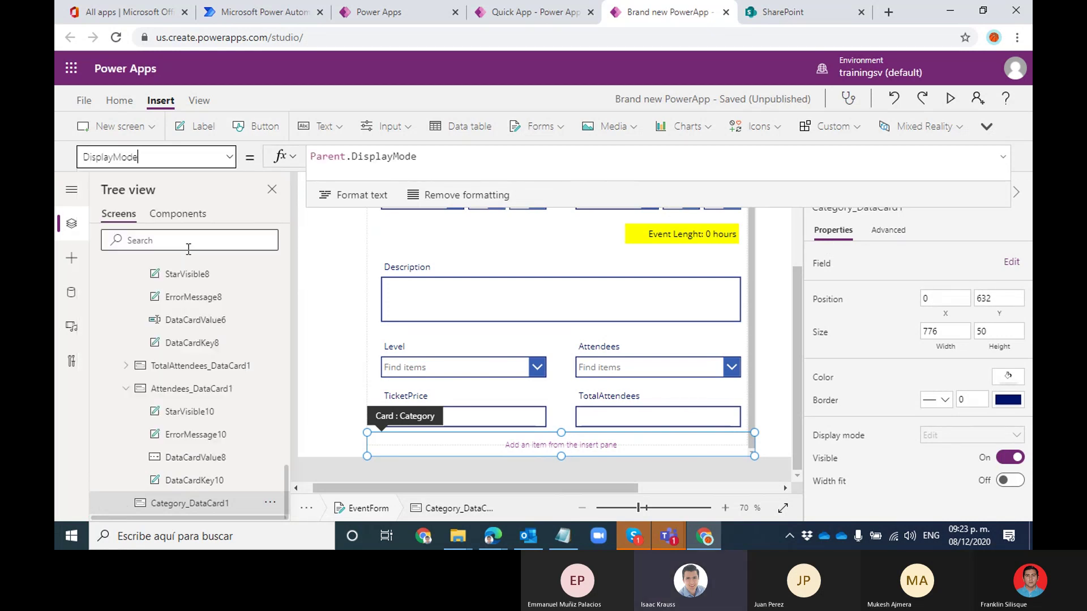
pyautogui.moveTo(421, 164); pyautogui.dragTo(299, 166)
pyautogui.write('Display')
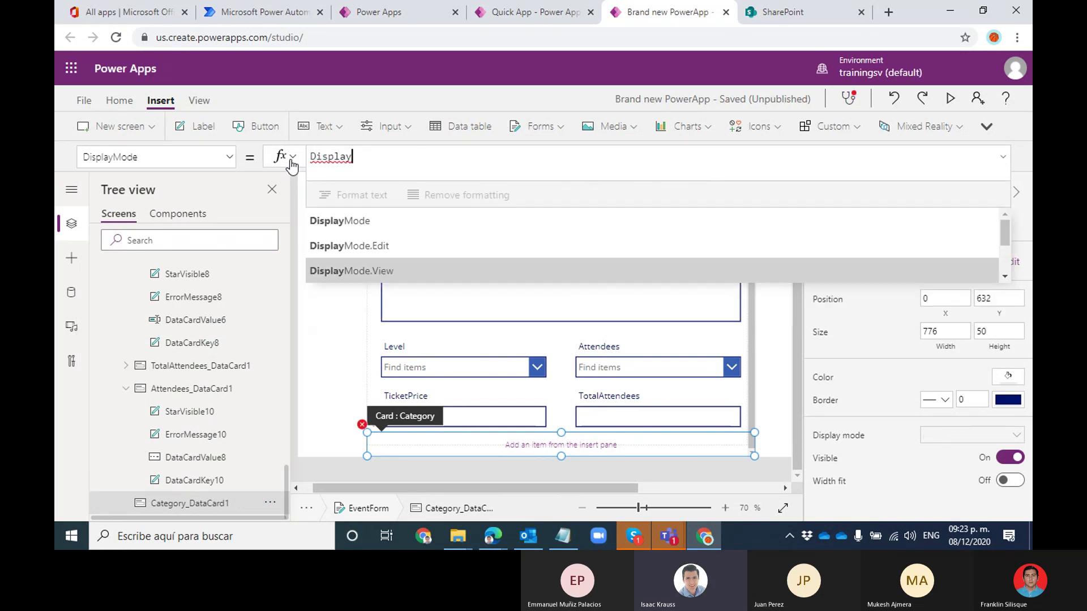
pyautogui.click(362, 270)
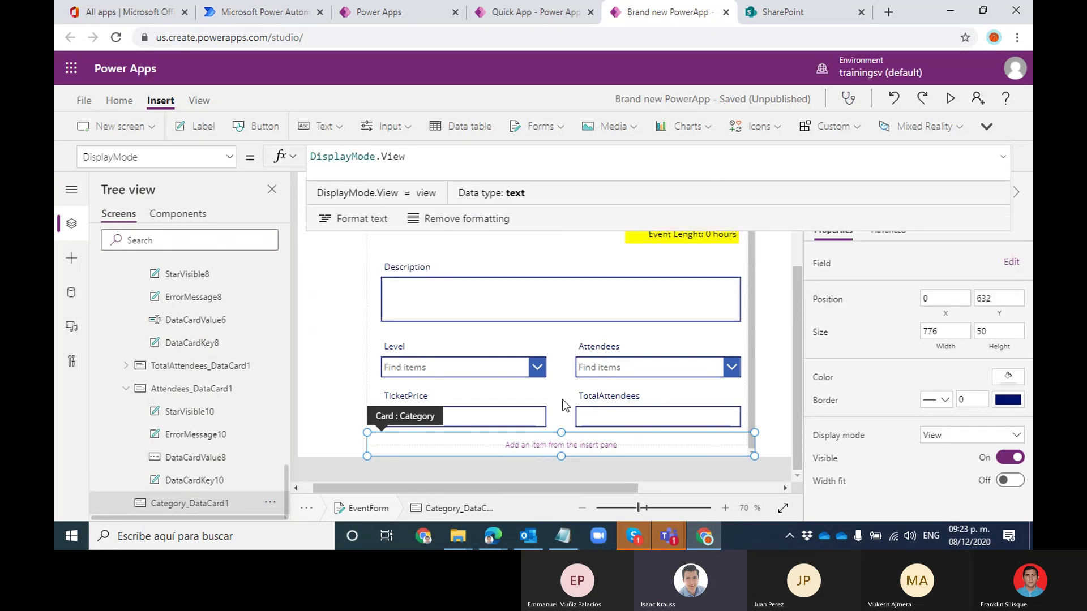
# Increase the height of the empty Category card to 77
pyautogui.click(750, 394)
pyautogui.click(565, 450)
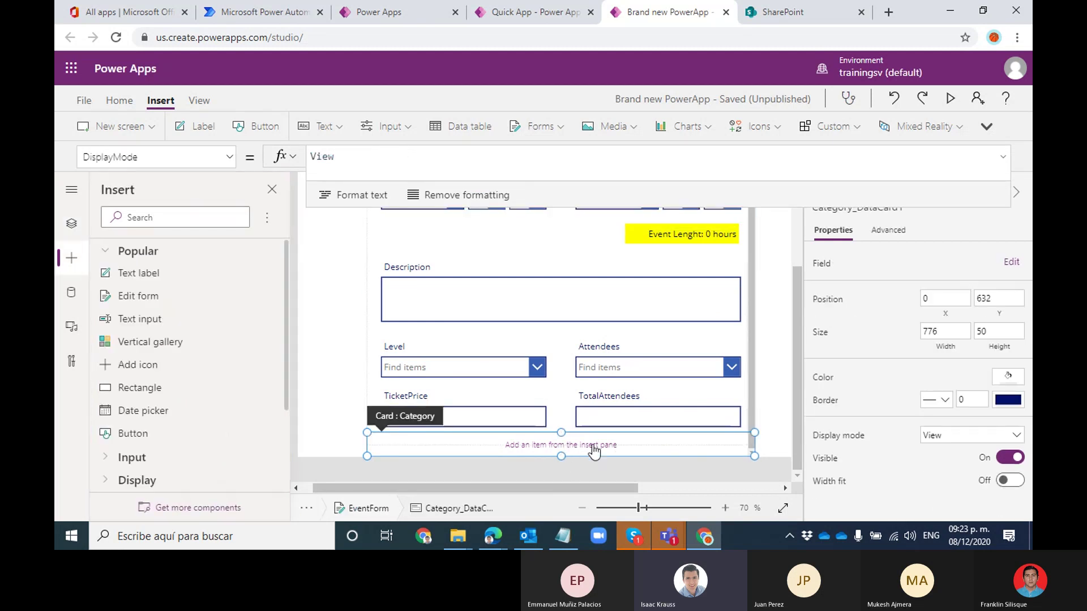
pyautogui.moveTo(561, 457); pyautogui.dragTo(562, 468)
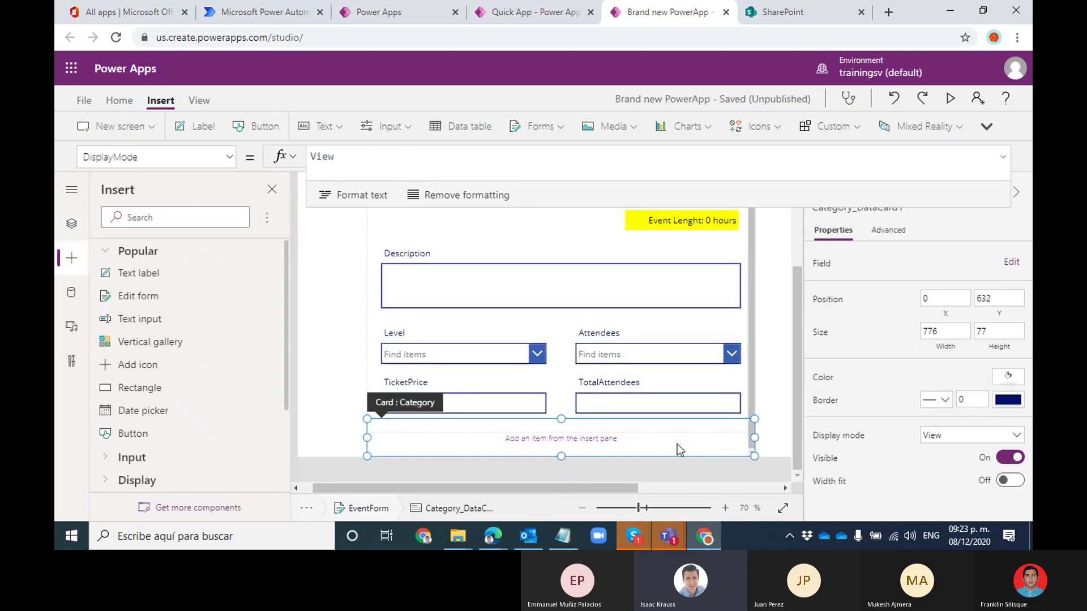
pyautogui.click(750, 379)
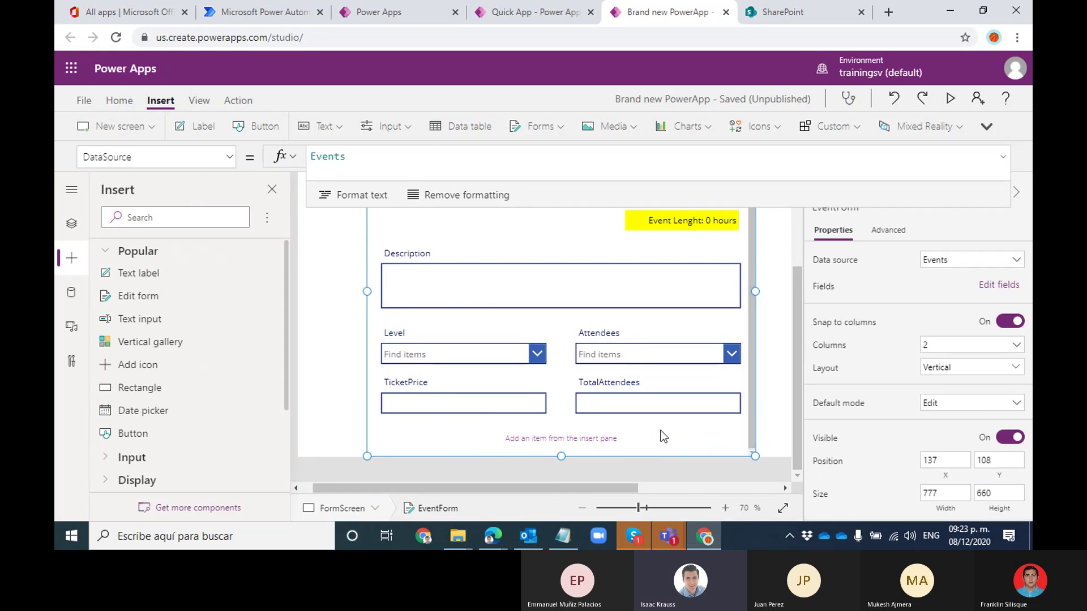
# Insert a text label into the Category card and place it beneath the TotalAttendees input, matching its column
pyautogui.click(661, 431)
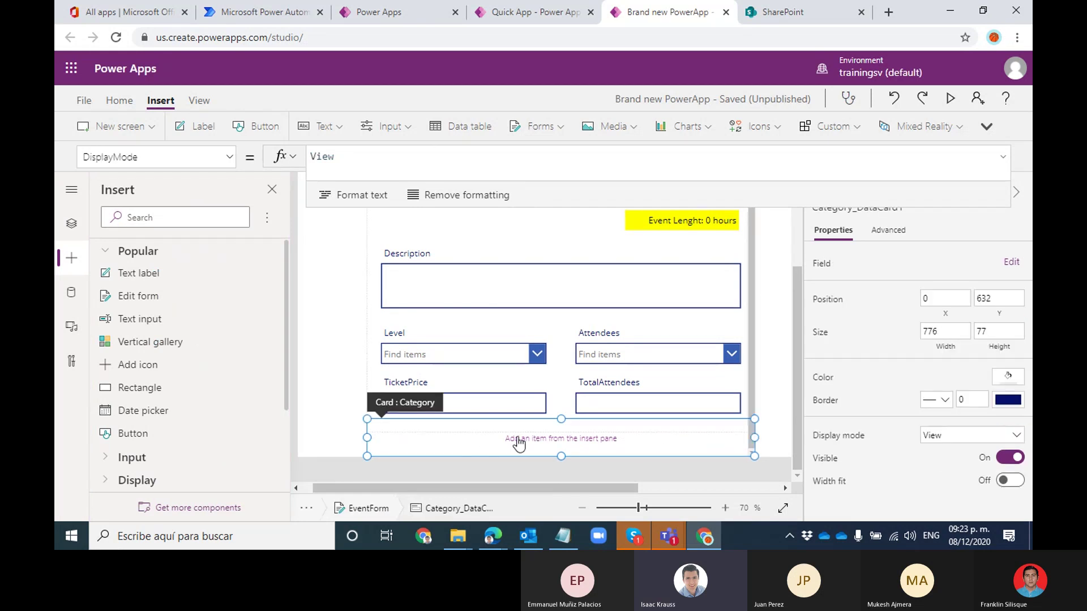
pyautogui.click(207, 131)
pyautogui.moveTo(435, 433); pyautogui.dragTo(742, 447)
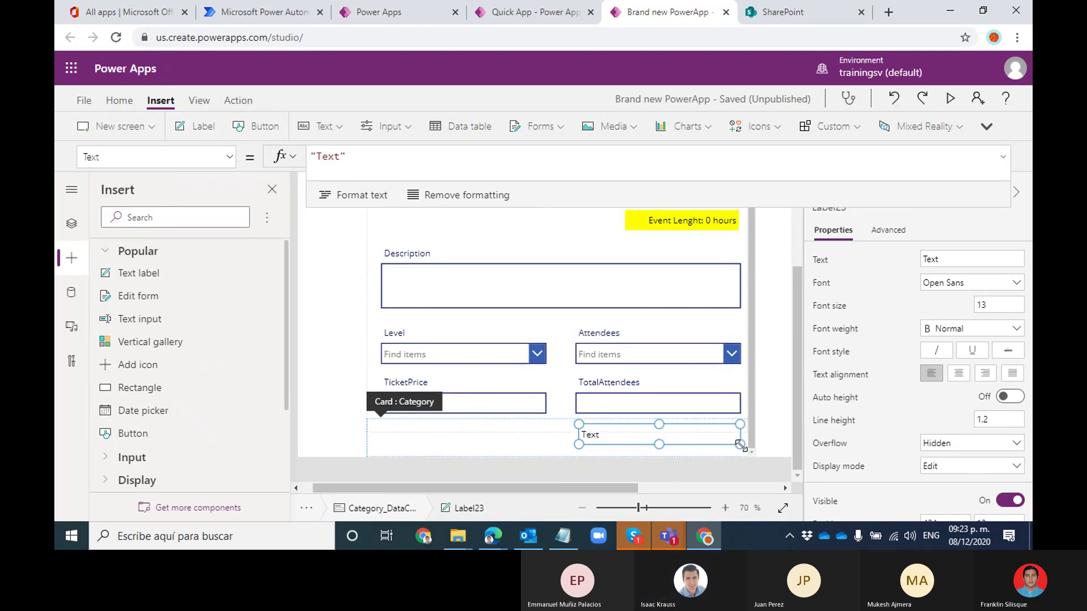
# Go to EventsScreen and copy the Text formula of the income amount label in the GalleryEvents gallery
pyautogui.click(71, 223)
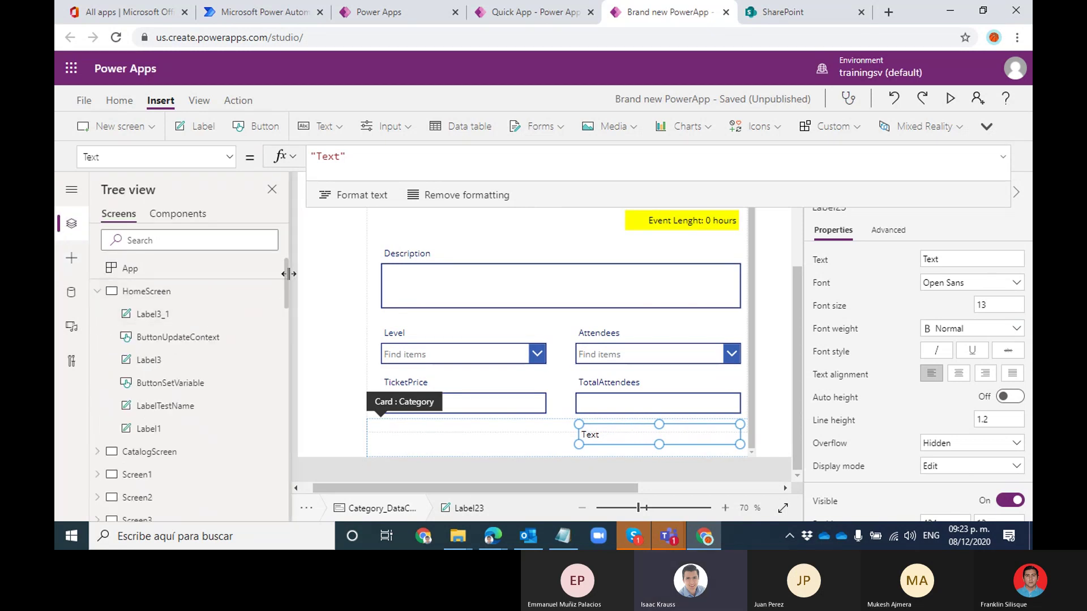
pyautogui.scroll(-10, 288, 340)
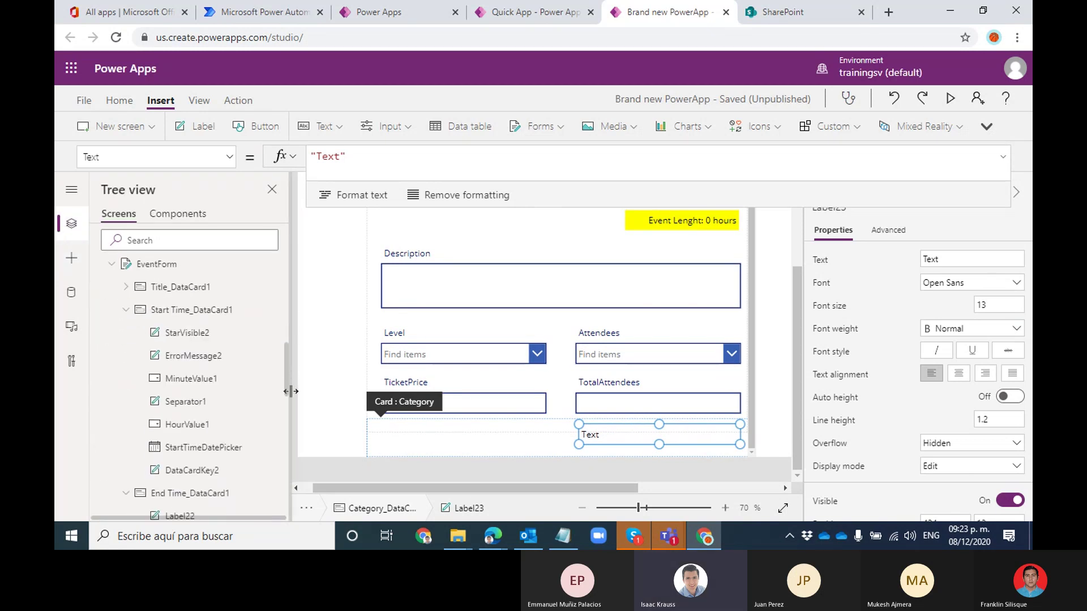
pyautogui.moveTo(286, 389); pyautogui.dragTo(286, 339)
pyautogui.click(174, 385)
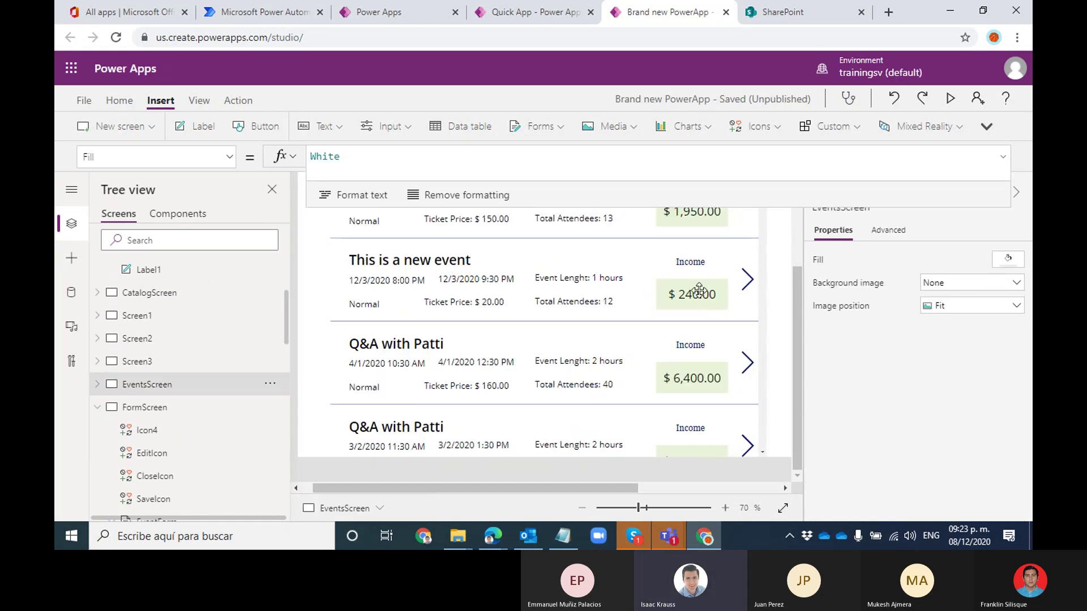
pyautogui.click(700, 294)
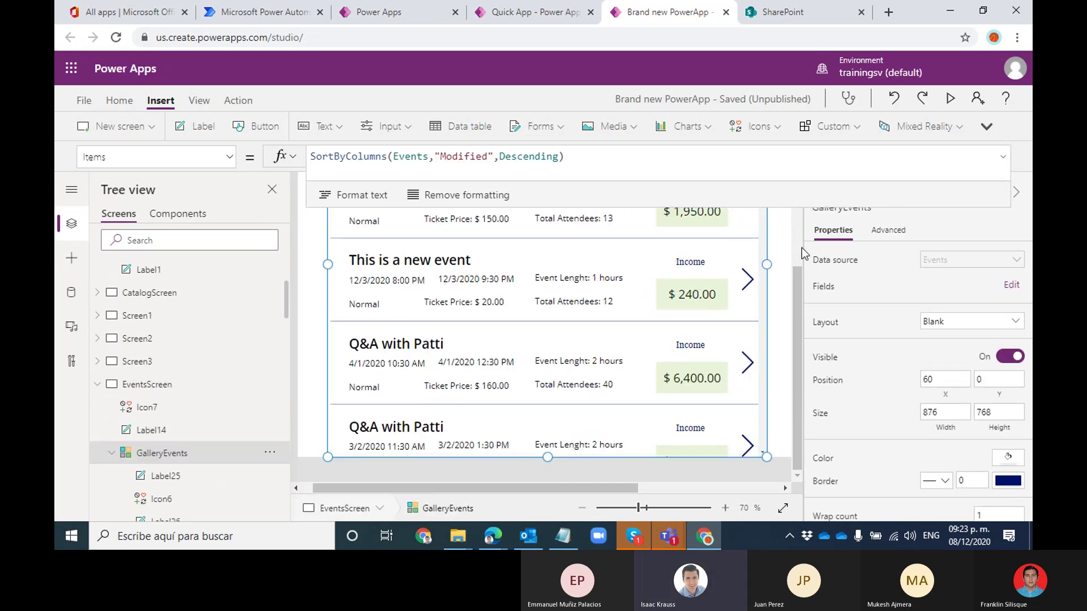
pyautogui.scroll(3, 802, 246)
pyautogui.click(675, 260)
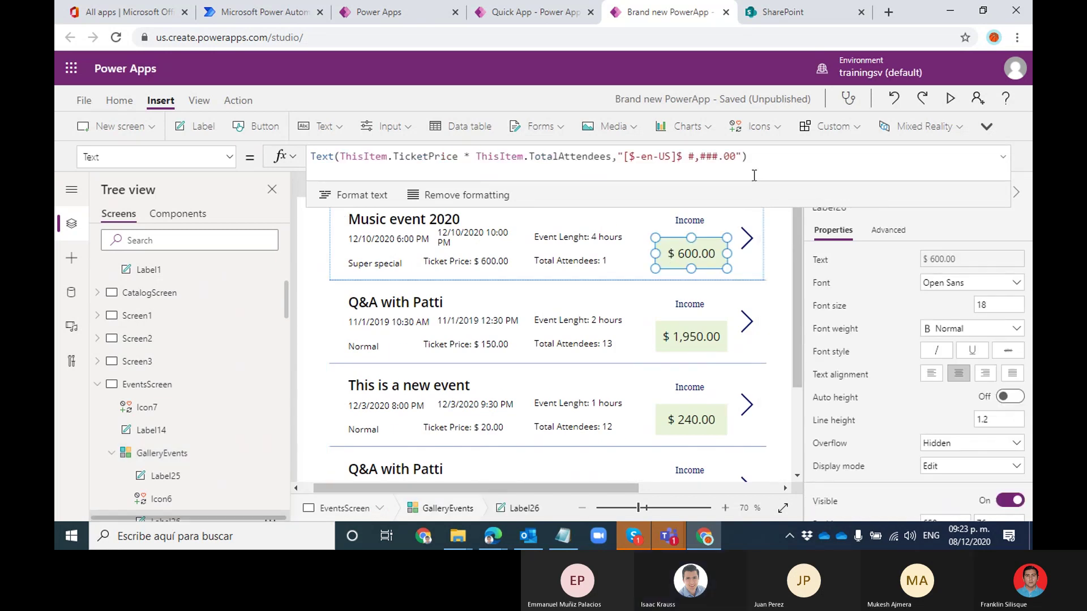
pyautogui.tripleClick(778, 160)
pyautogui.hotkey('ctrl', 'c')
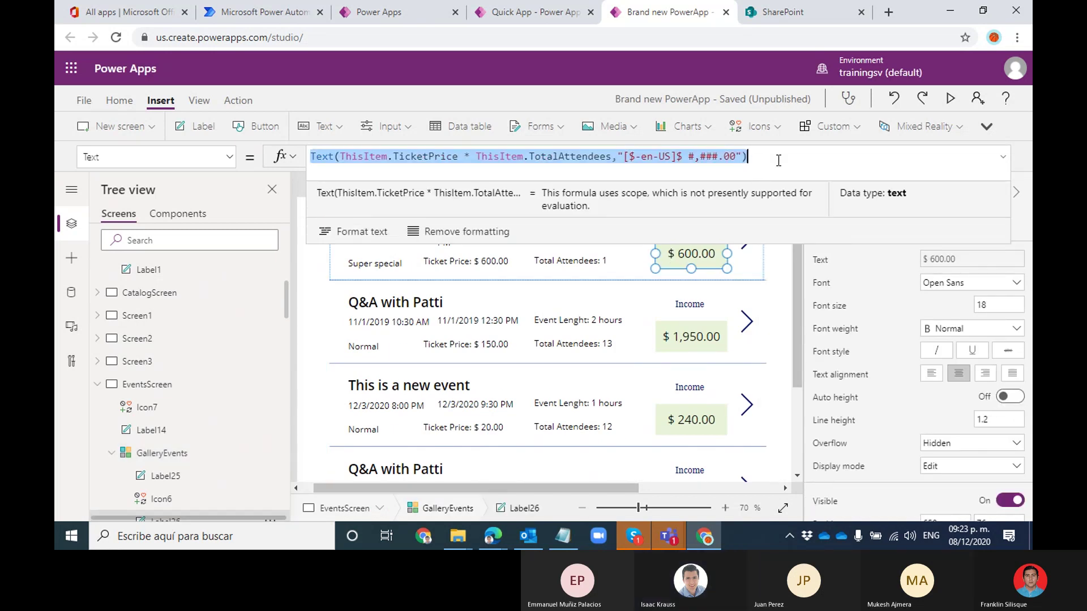
# Return to FormScreen, replace the new Category card label's text with the copied income formula and right-align the label
pyautogui.click(97, 385)
pyautogui.click(144, 407)
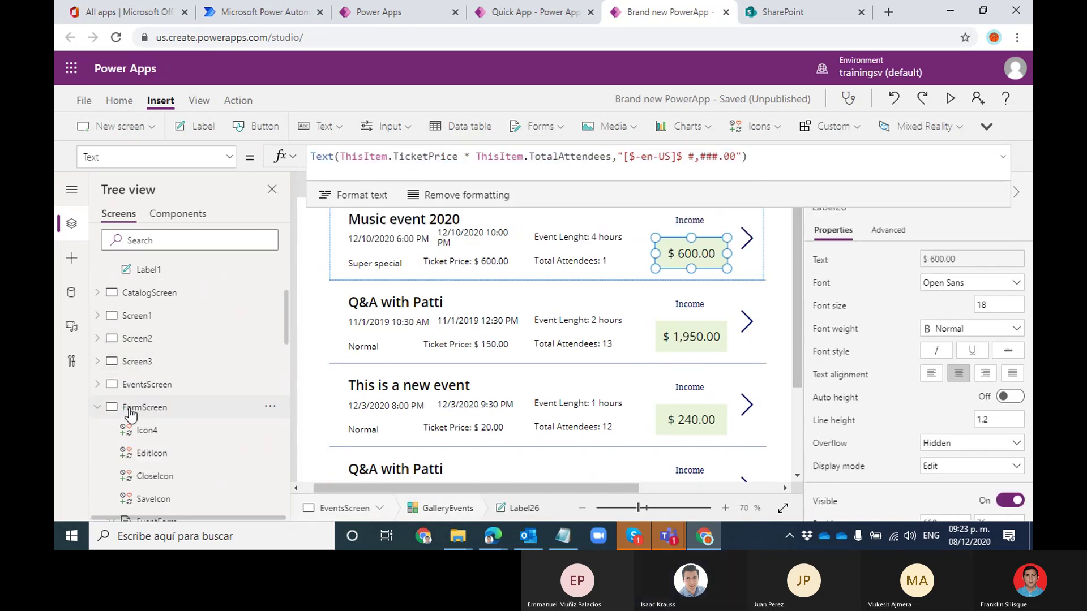
pyautogui.moveTo(797, 356); pyautogui.dragTo(797, 433)
pyautogui.click(613, 428)
pyautogui.click(612, 427)
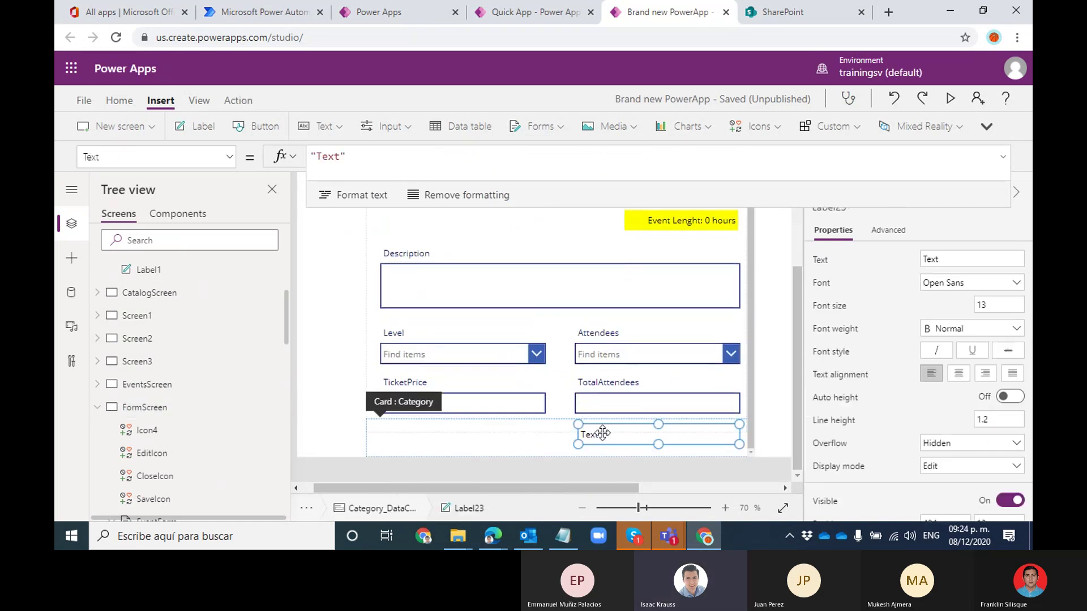
pyautogui.hotkey('ctrl', 'a')
pyautogui.hotkey('ctrl', 'v')
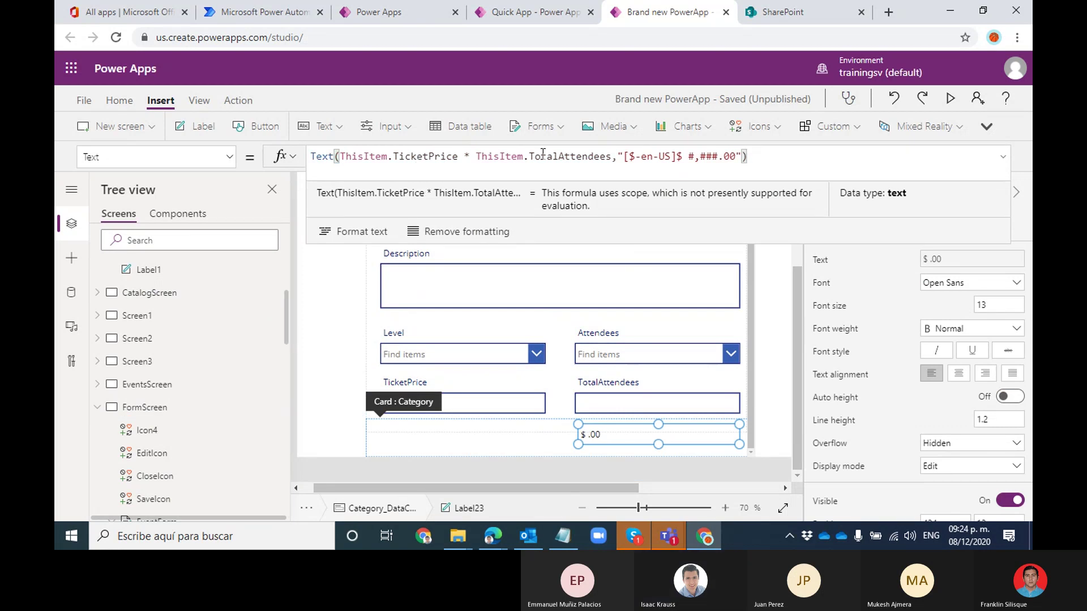
pyautogui.click(986, 374)
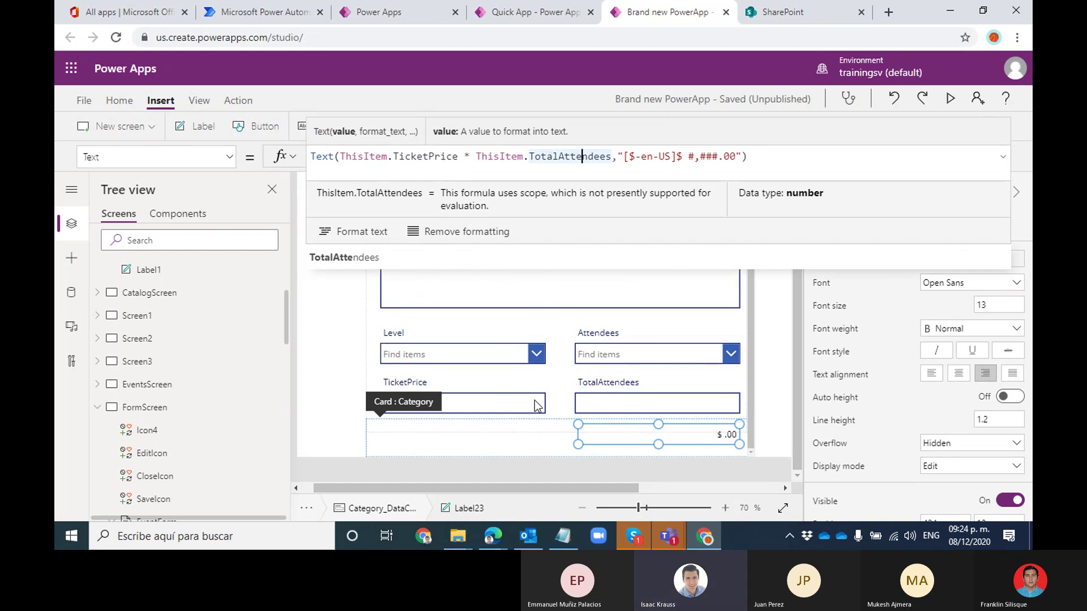
pyautogui.click(464, 406)
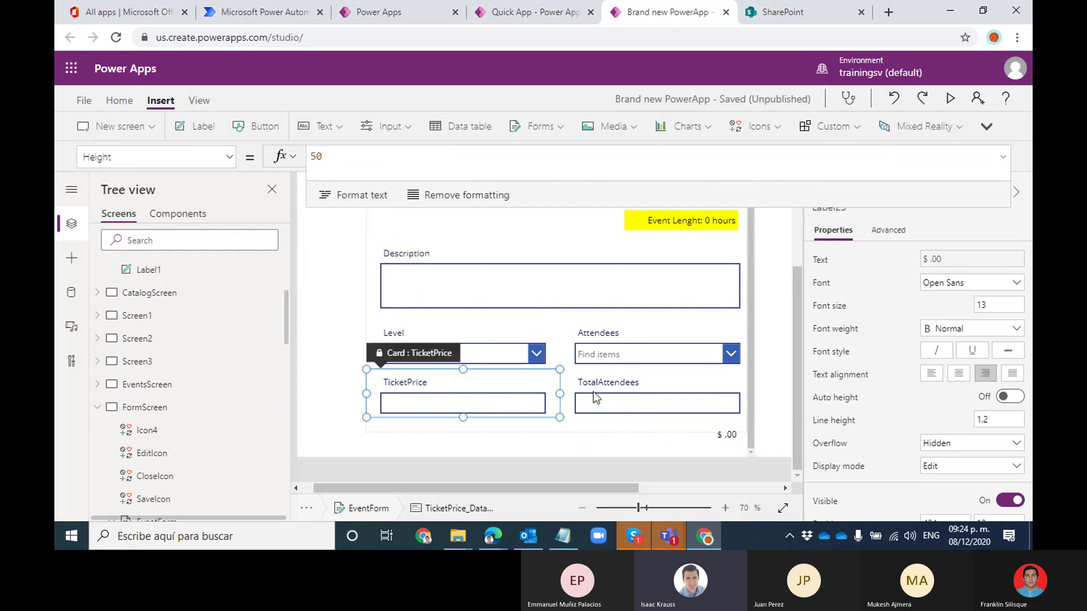
pyautogui.click(613, 389)
pyautogui.click(614, 396)
pyautogui.click(697, 433)
pyautogui.click(697, 433)
# Rename the TicketPrice card's input control DataCardValue6 as TicketPriceTextInput
pyautogui.click(492, 406)
pyautogui.click(493, 407)
pyautogui.moveTo(286, 320); pyautogui.dragTo(289, 464)
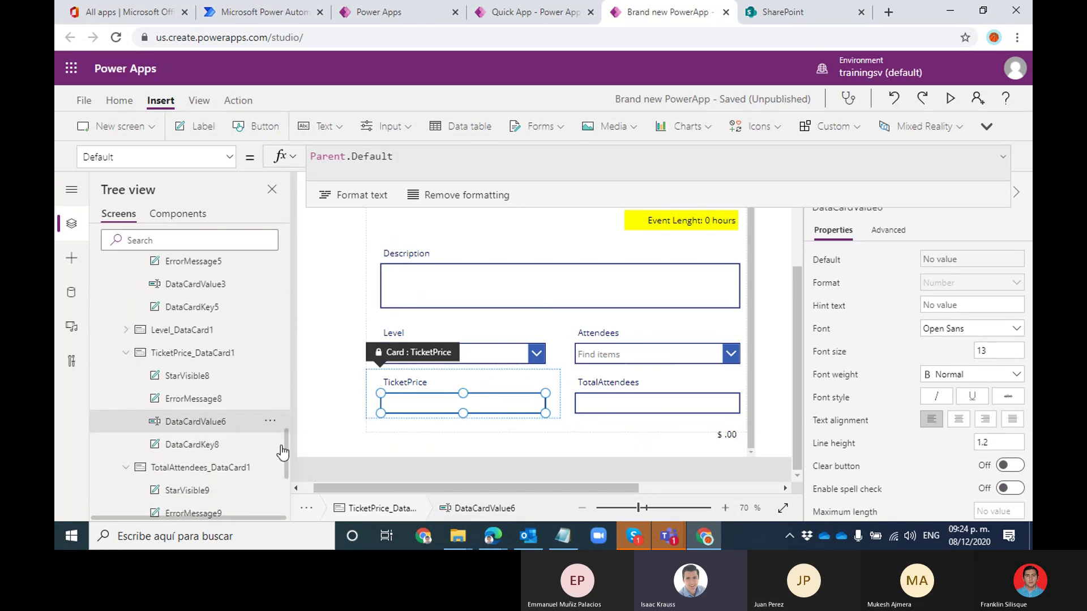
pyautogui.click(271, 422)
pyautogui.click(301, 360)
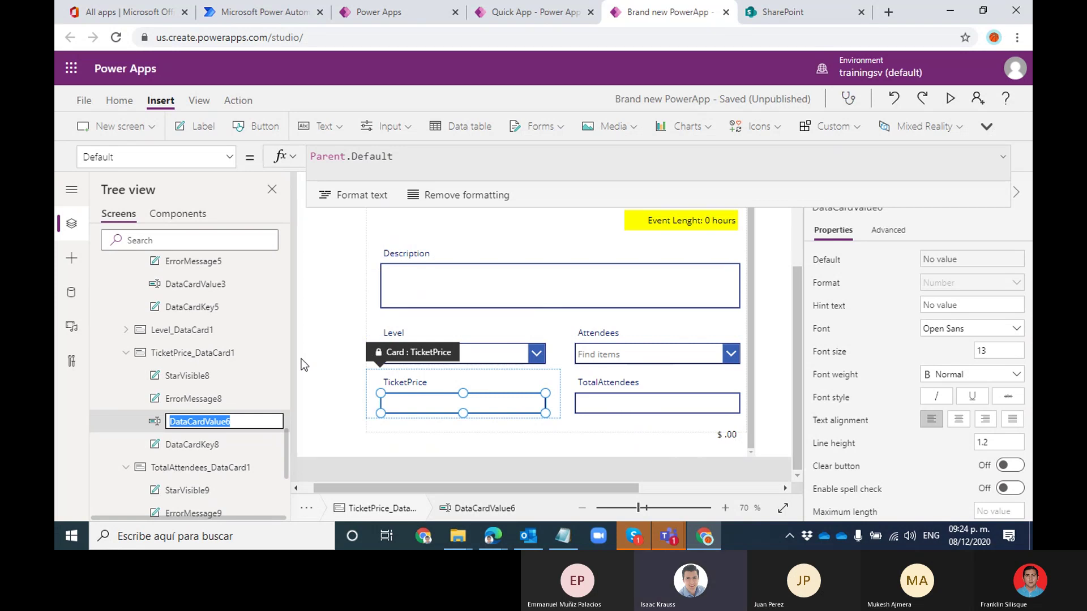
pyautogui.write('TicketPrice')
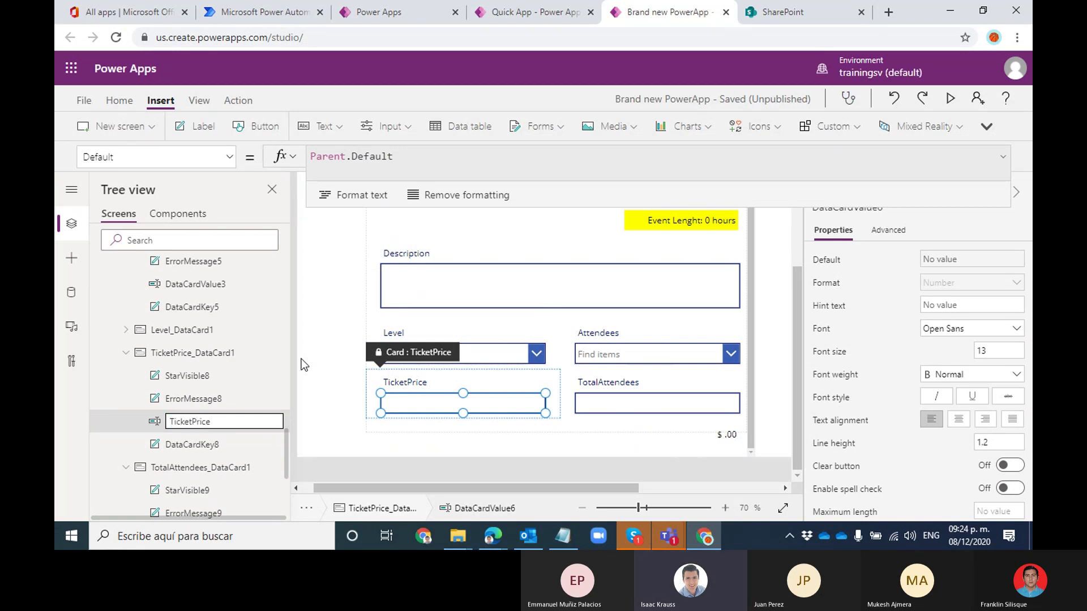
pyautogui.write('TextInput')
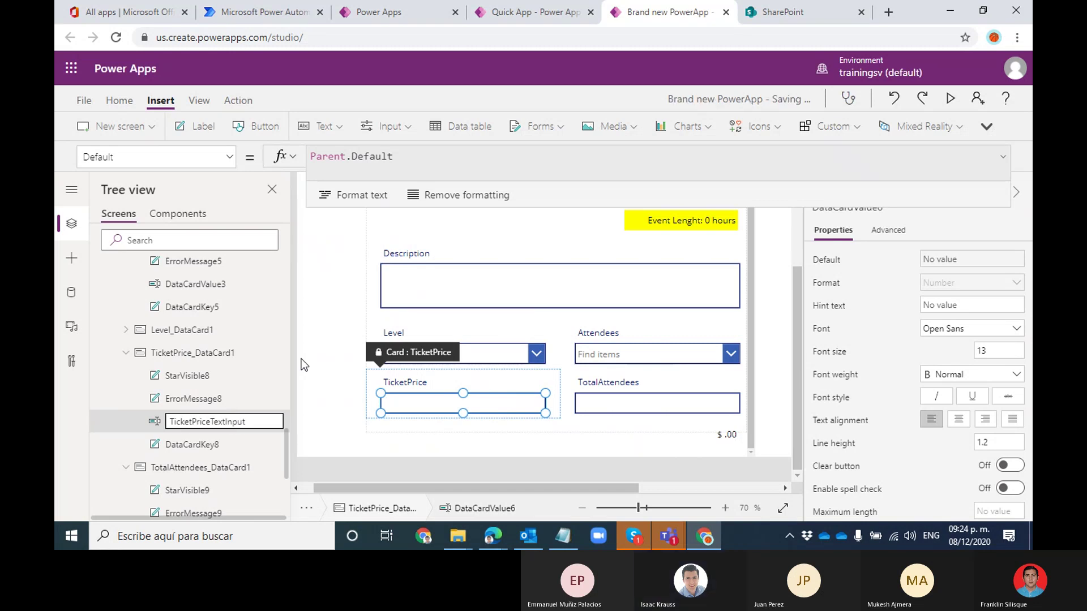
# Rename the TotalAttendees card's input control DataCardValue7 as TotalAttendeesTextInput
pyautogui.click(623, 407)
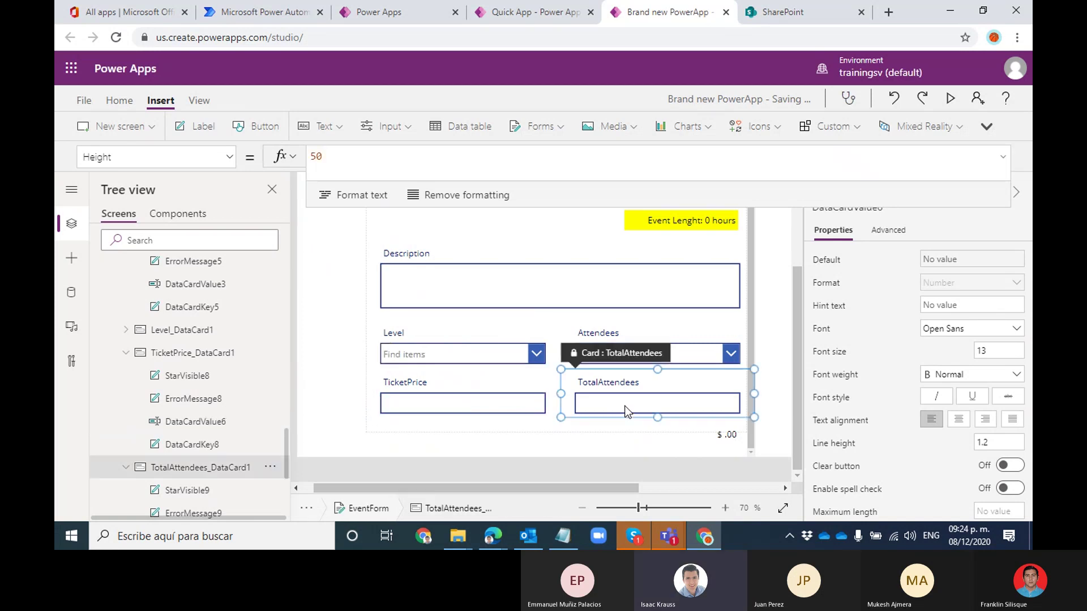
pyautogui.click(623, 407)
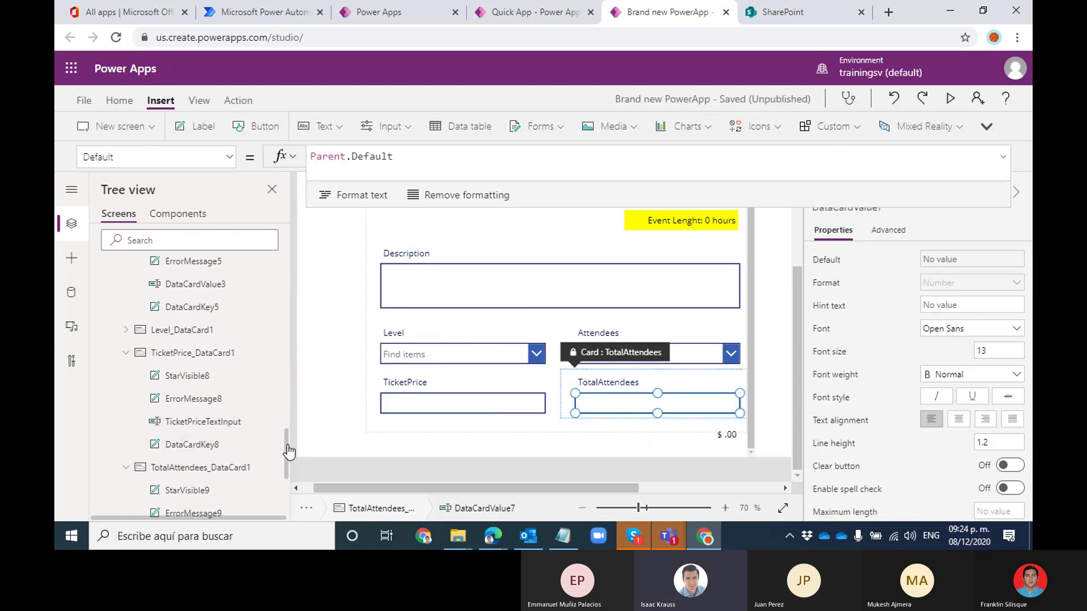
pyautogui.scroll(-3, 283, 453)
pyautogui.click(272, 395)
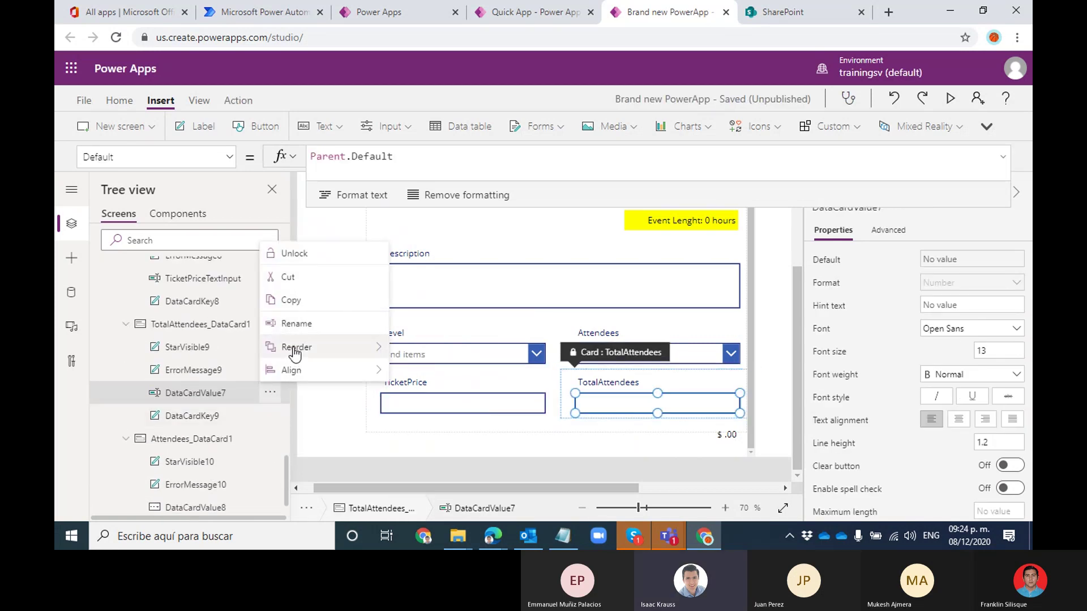
pyautogui.click(310, 320)
pyautogui.write('Total')
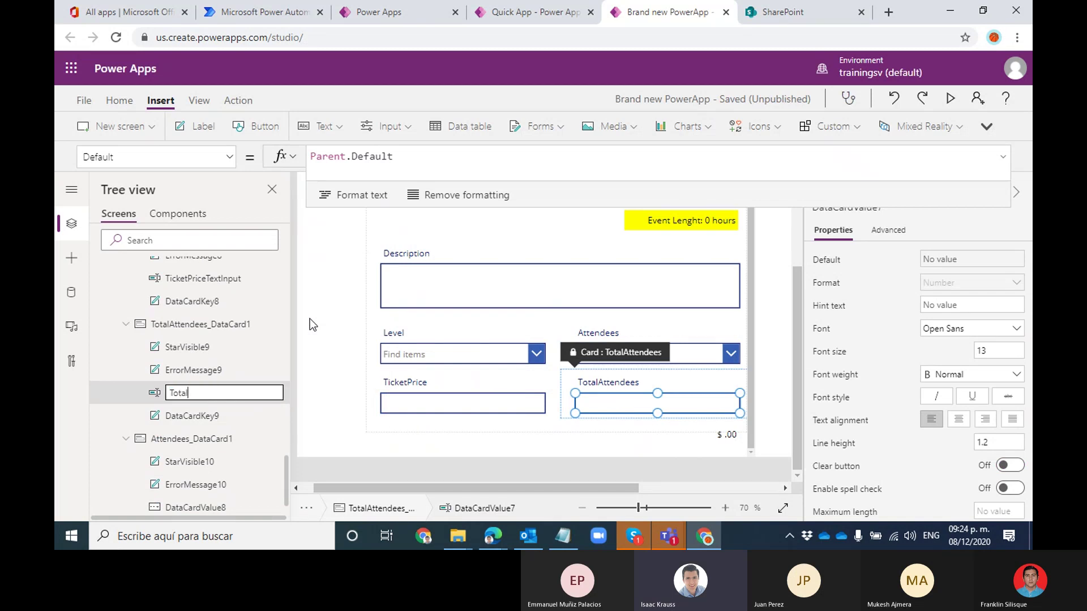
pyautogui.write('AttendeesTextInput')
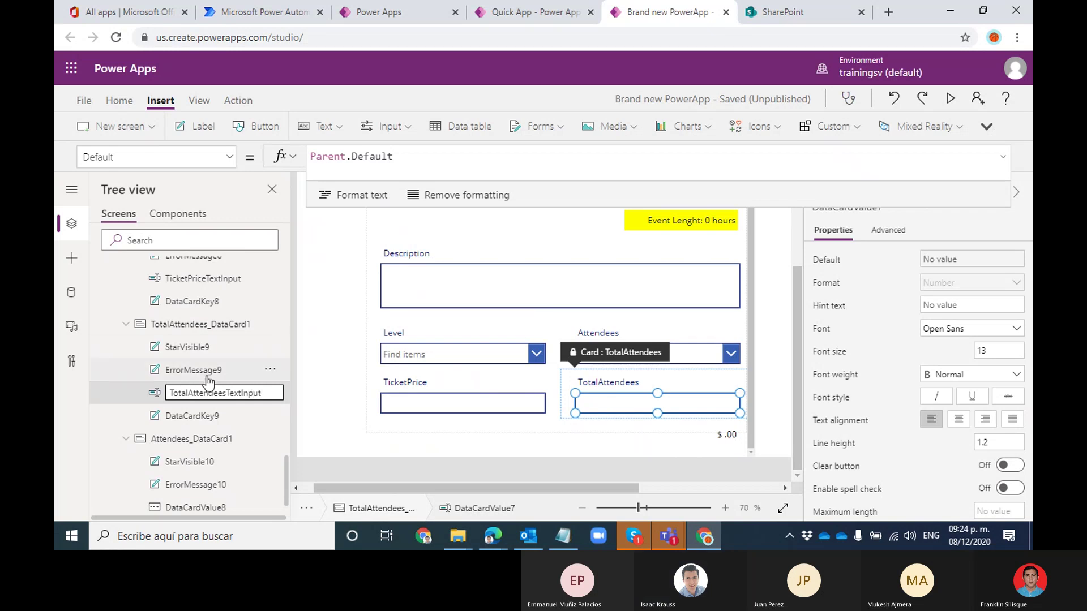
pyautogui.press('Return')
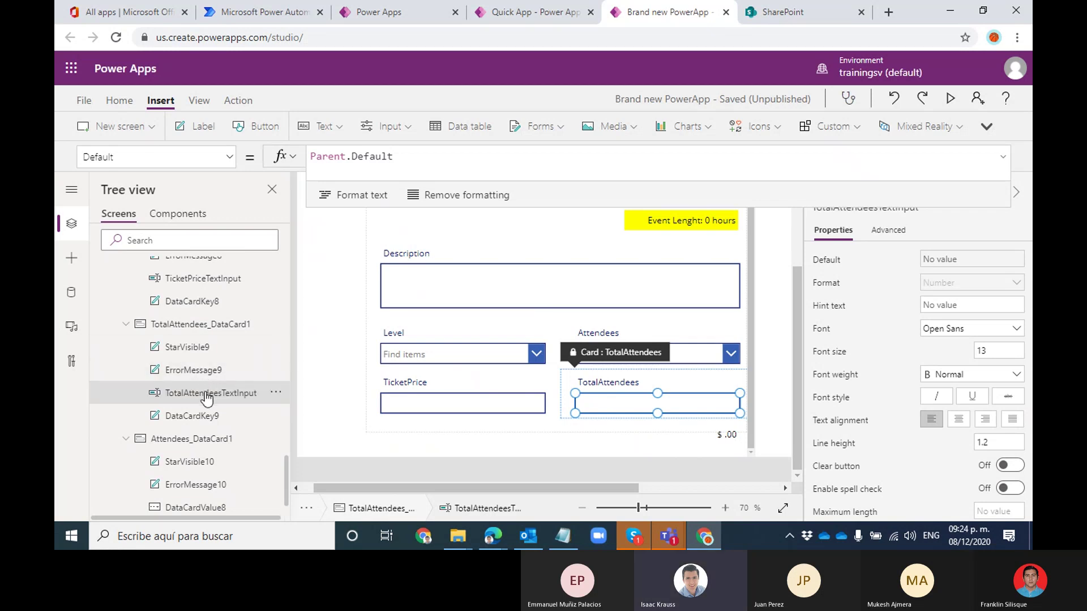
# In the Category card label's income formula, replace ThisItem.TicketPrice with TicketPriceTextInput.Text
pyautogui.click(725, 440)
pyautogui.click(724, 436)
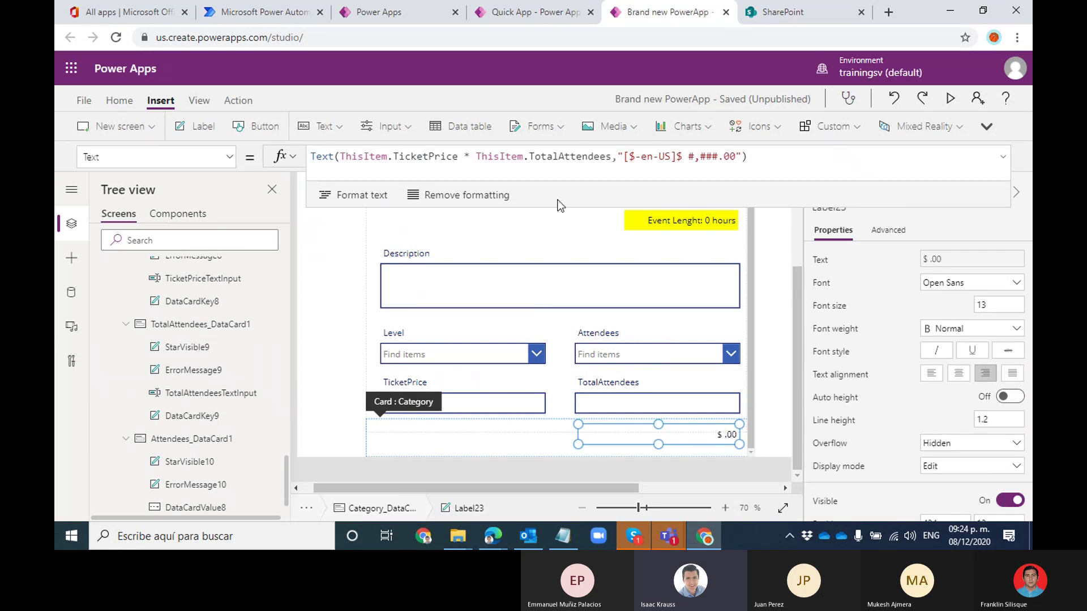
pyautogui.moveTo(459, 161); pyautogui.dragTo(344, 160)
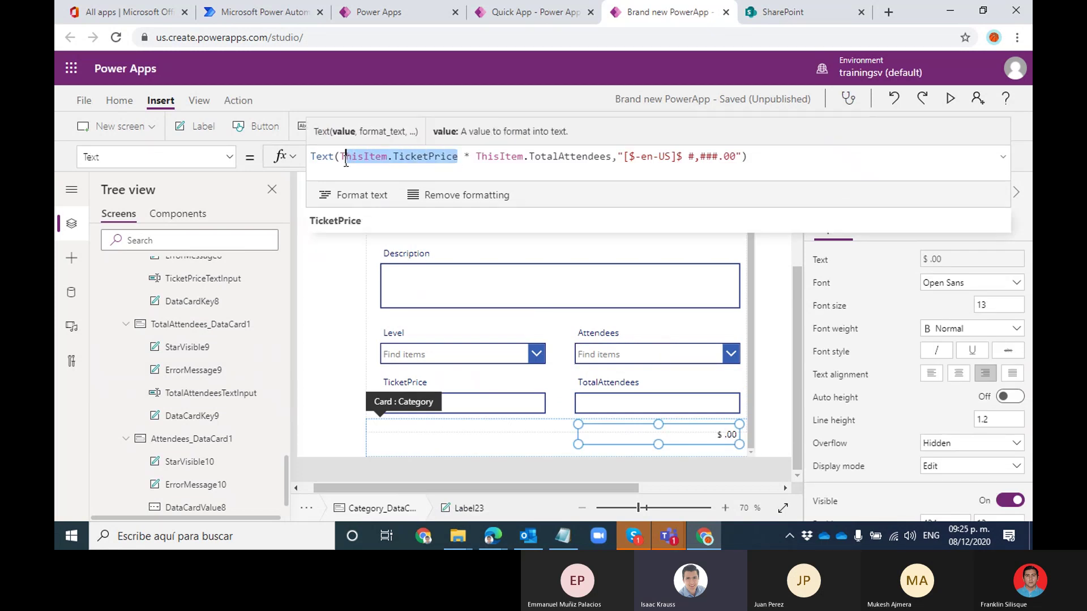
pyautogui.write('Ticket')
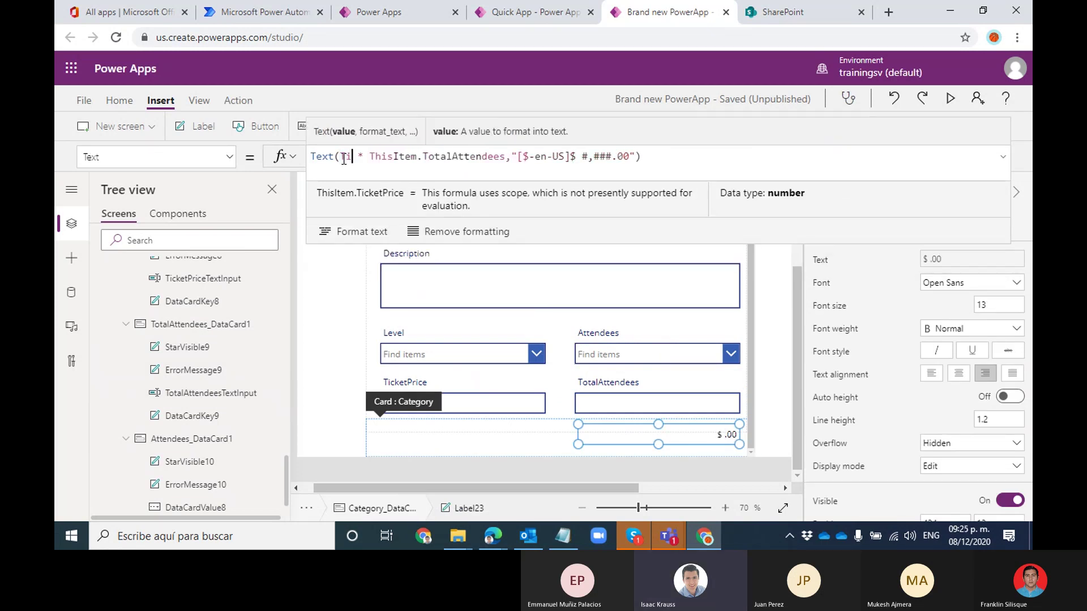
pyautogui.write('Pr')
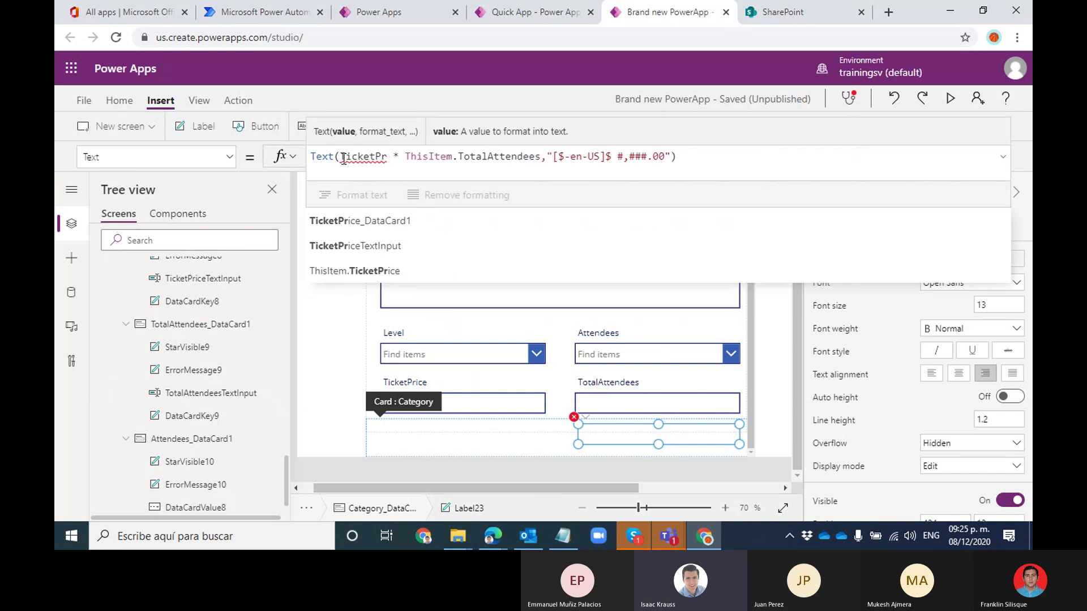
pyautogui.click(376, 249)
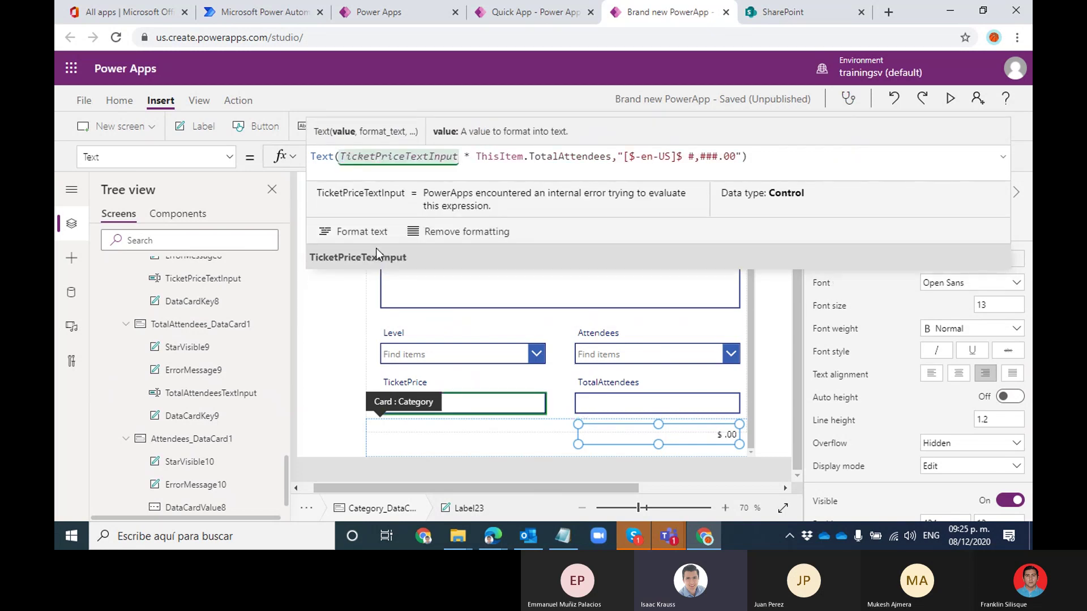
pyautogui.write('.Te')
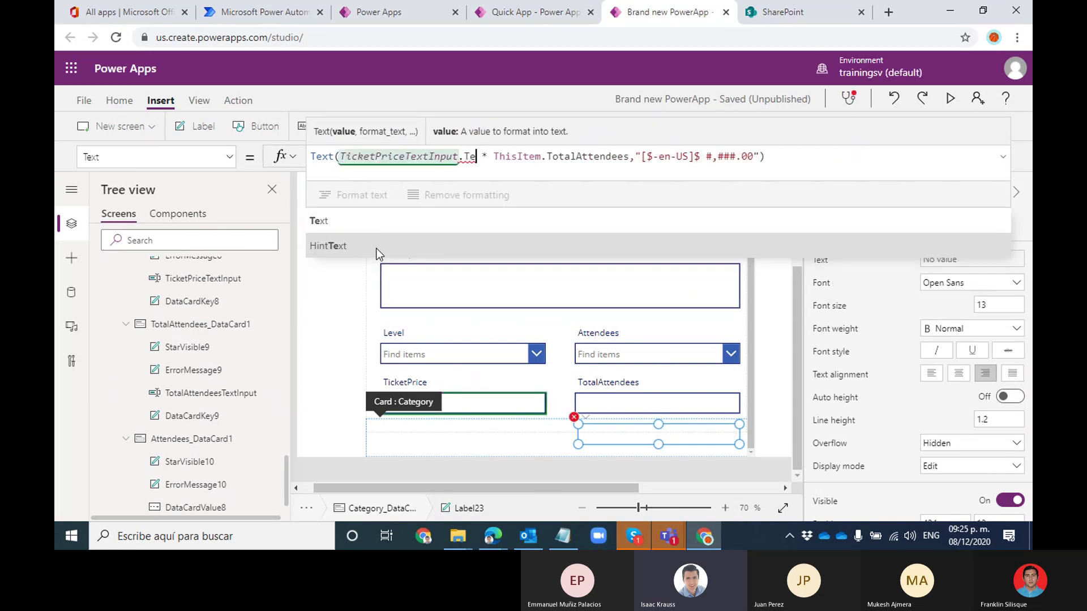
pyautogui.click(364, 229)
# Replace ThisItem.TotalAttendees with TotalAttendeesTextInput.Text in the income label's formula
pyautogui.moveTo(506, 159); pyautogui.dragTo(642, 158)
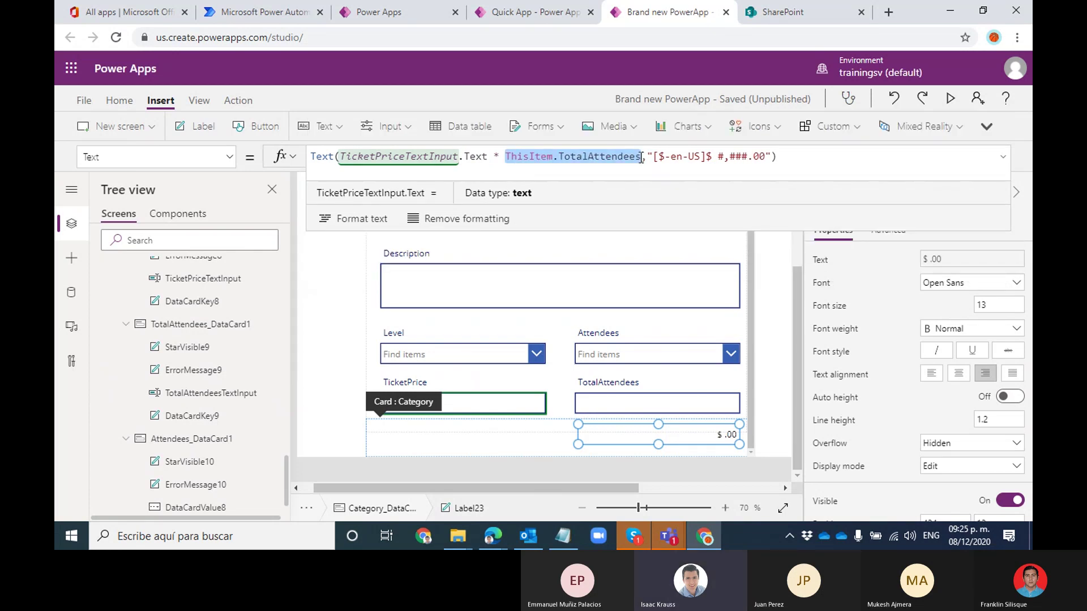
pyautogui.write('Total')
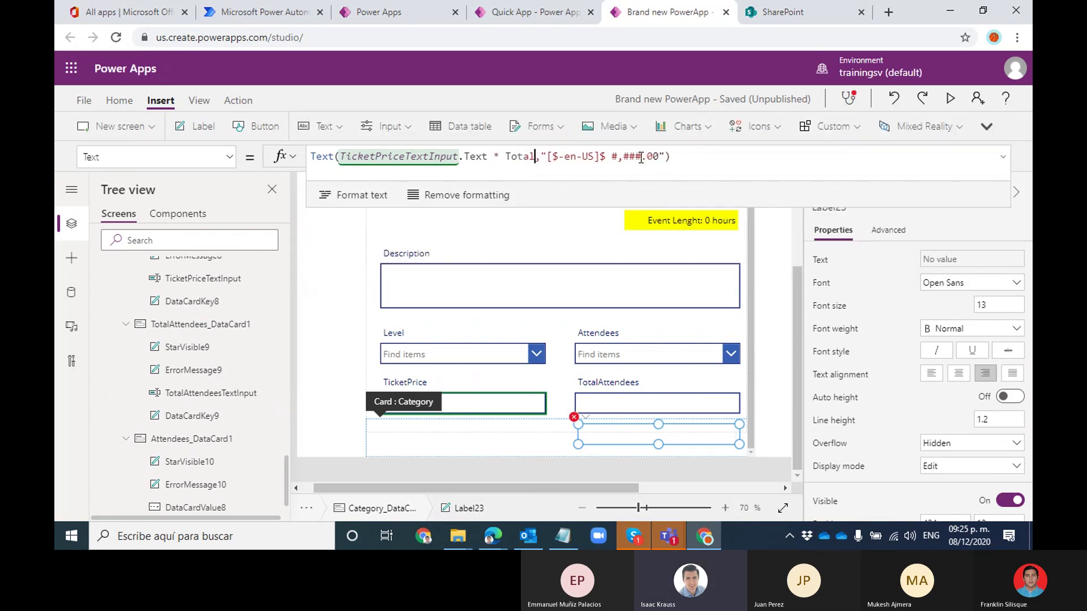
pyautogui.write('Atte')
pyautogui.press('Down')
pyautogui.press('Tab')
pyautogui.write('.T')
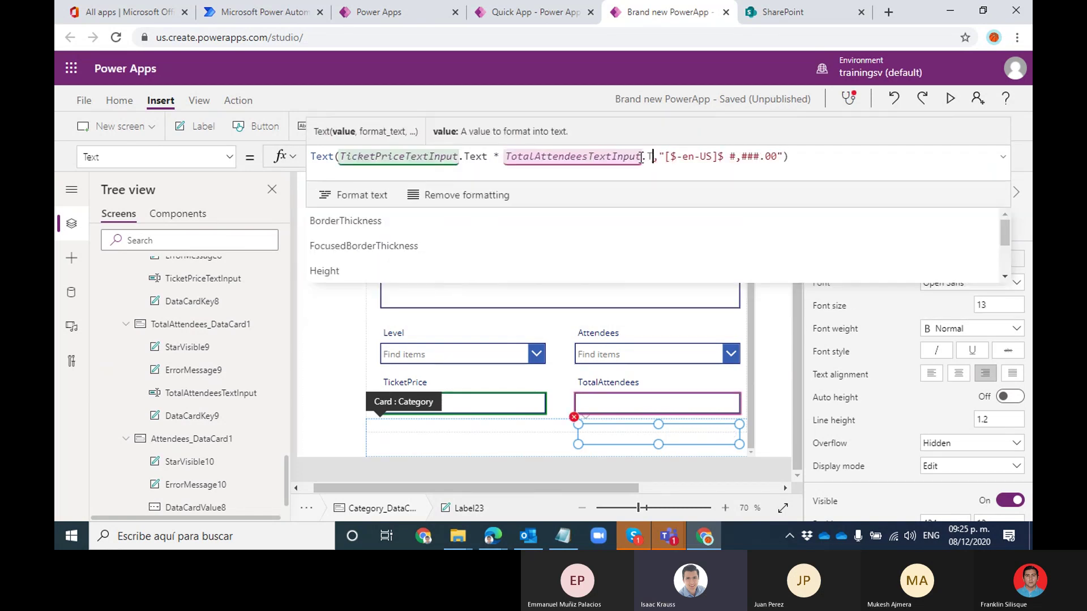
pyautogui.write('ext')
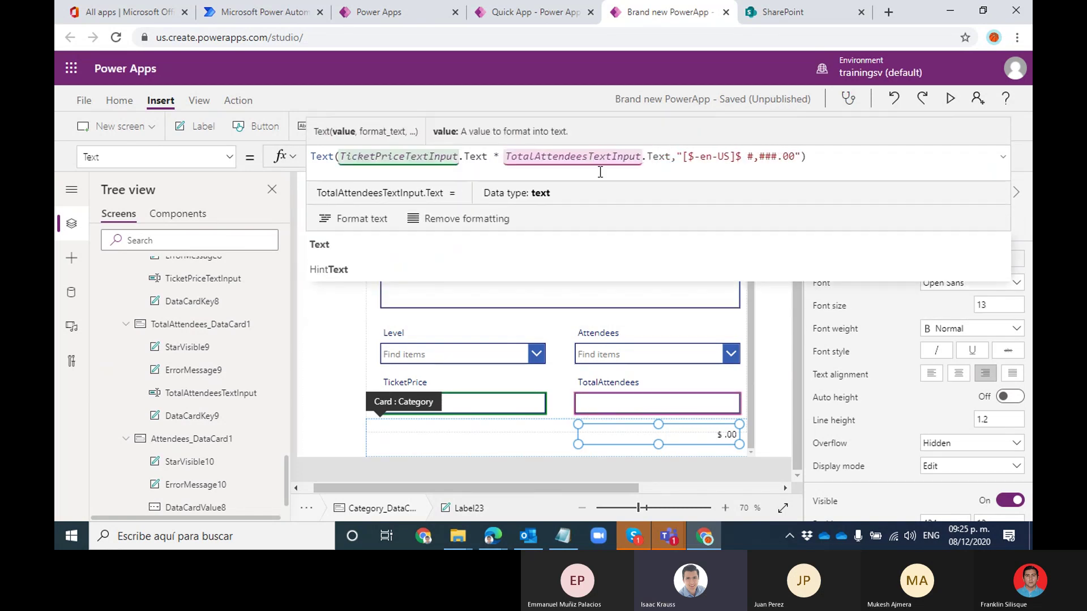
pyautogui.click(549, 238)
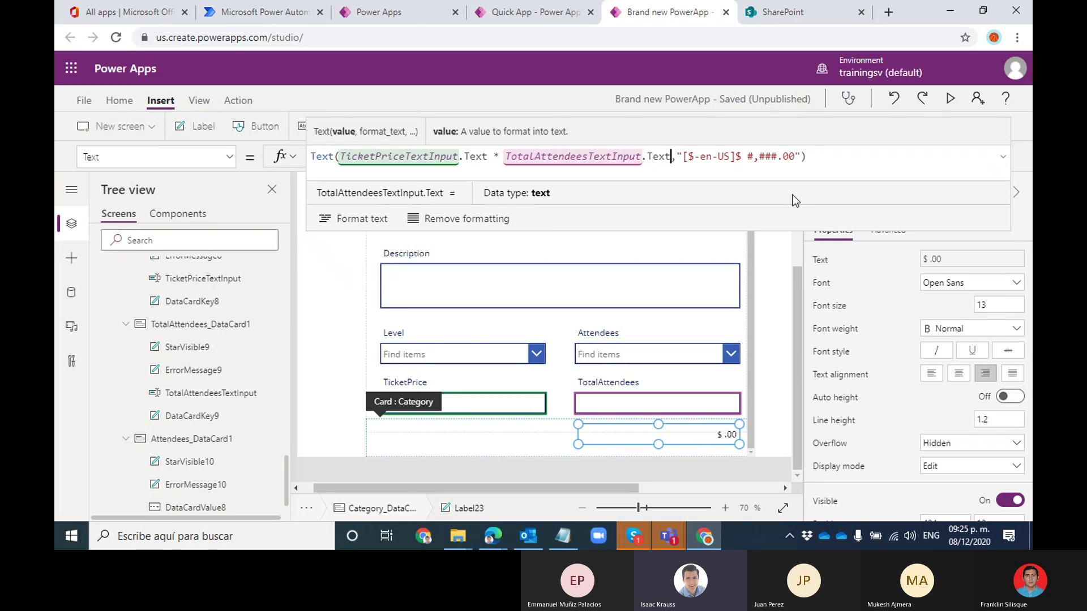
# Examine how the End Time card's event length label formula reads the date pickers' SelectedDate, compared with the Text property in the income formula
pyautogui.doubleClick(665, 158)
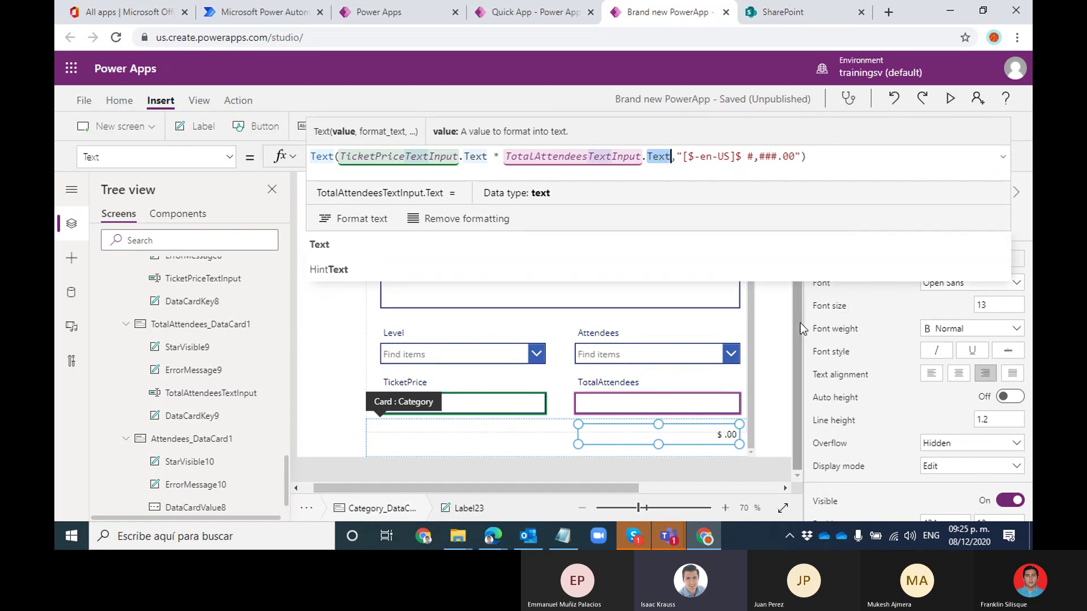
pyautogui.moveTo(800, 322); pyautogui.dragTo(804, 281)
pyautogui.scroll(1, 693, 328)
pyautogui.click(702, 316)
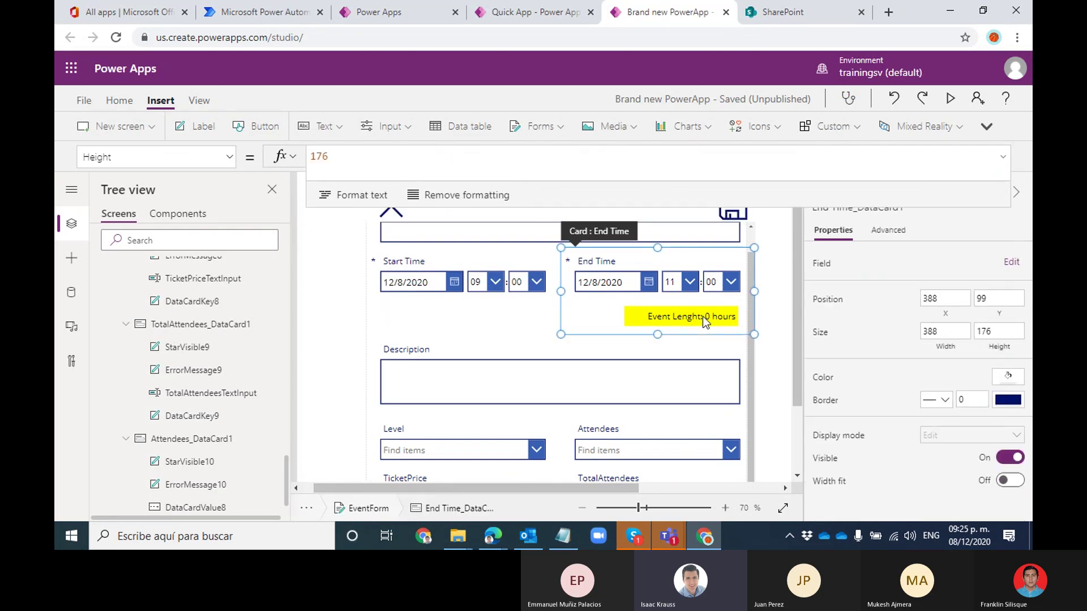
pyautogui.click(702, 317)
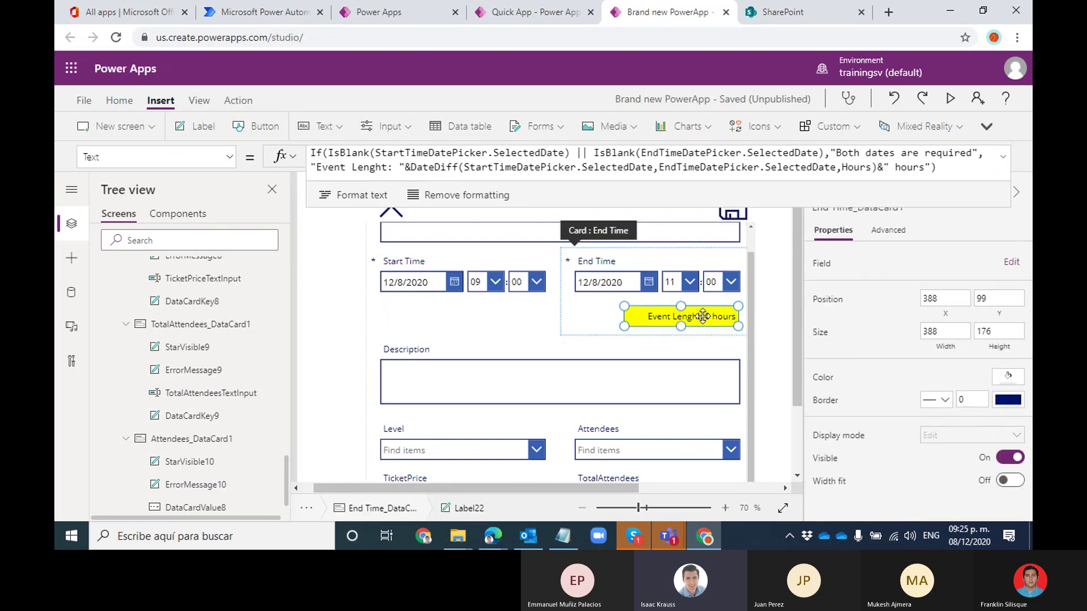
pyautogui.doubleClick(592, 164)
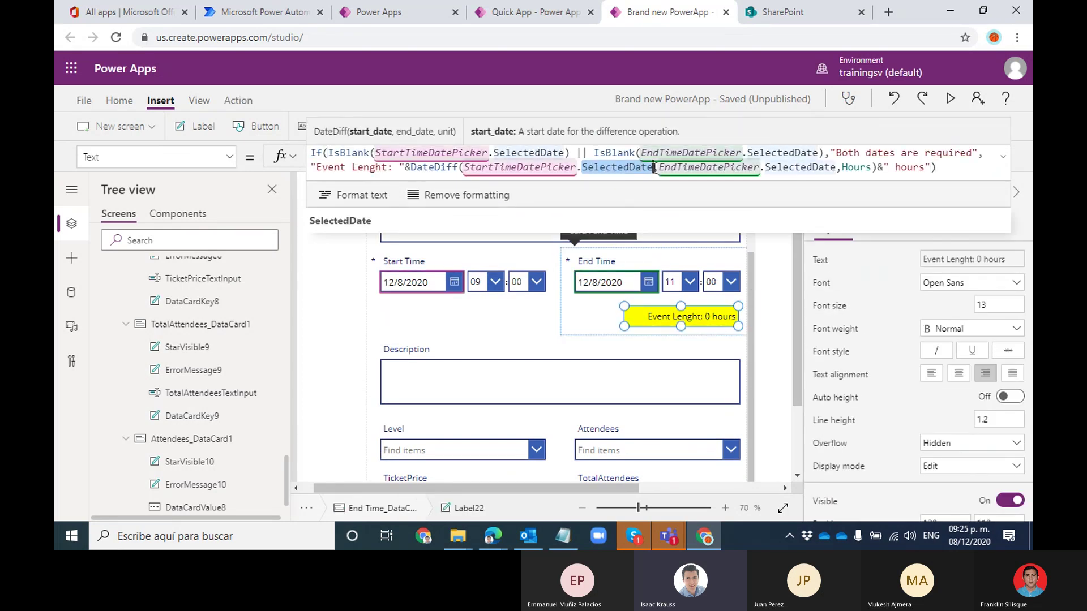
pyautogui.click(1004, 158)
pyautogui.click(1003, 158)
pyautogui.click(1003, 158)
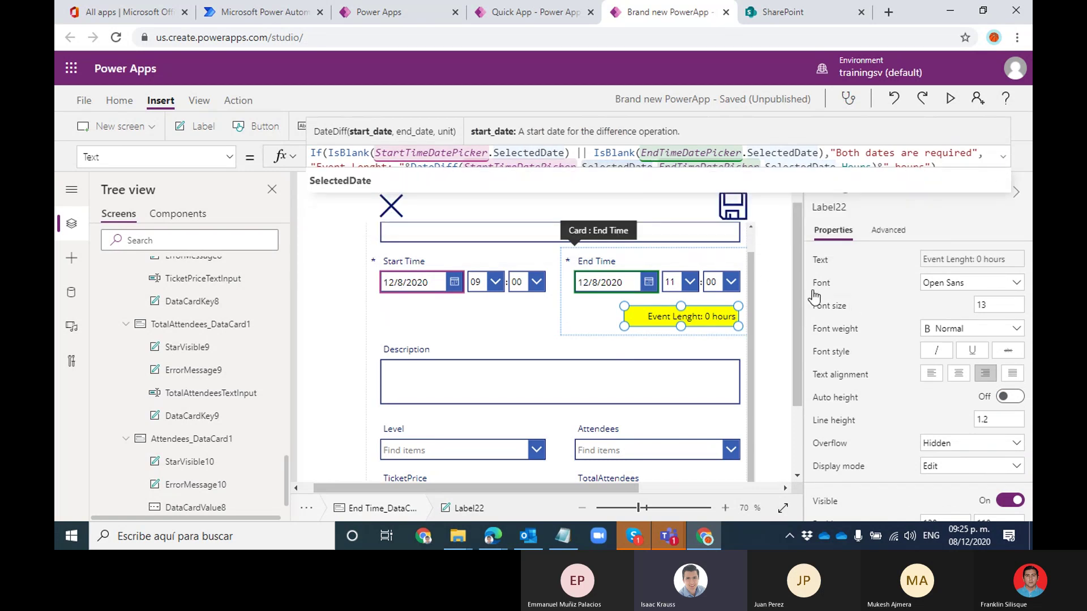
pyautogui.moveTo(801, 287); pyautogui.dragTo(802, 368)
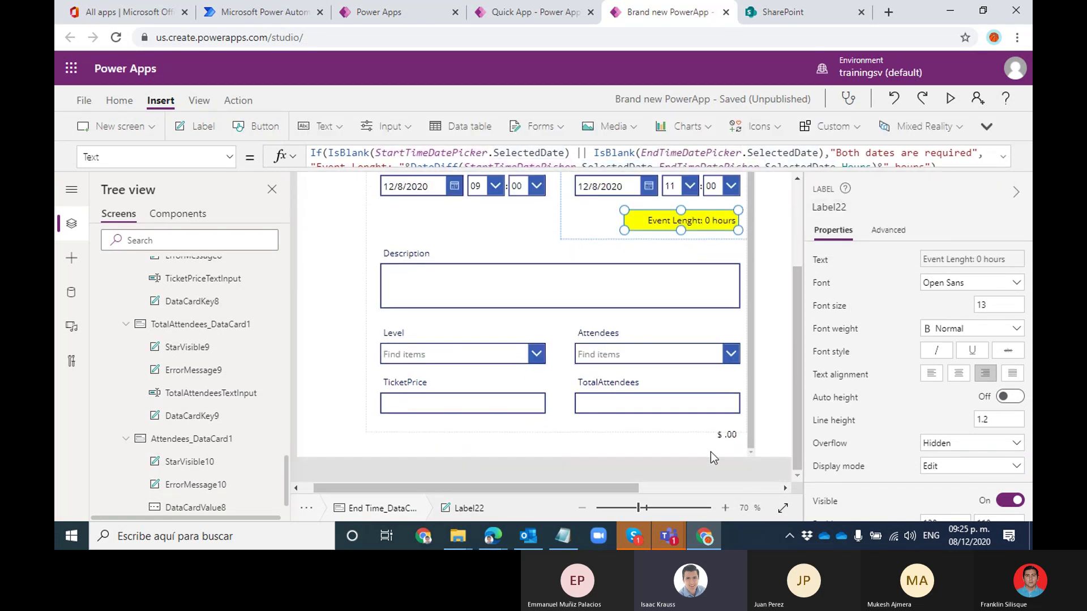
# Review the income label's formula alongside the TotalAttendees and TicketPrice input controls it references
pyautogui.click(724, 434)
pyautogui.click(721, 432)
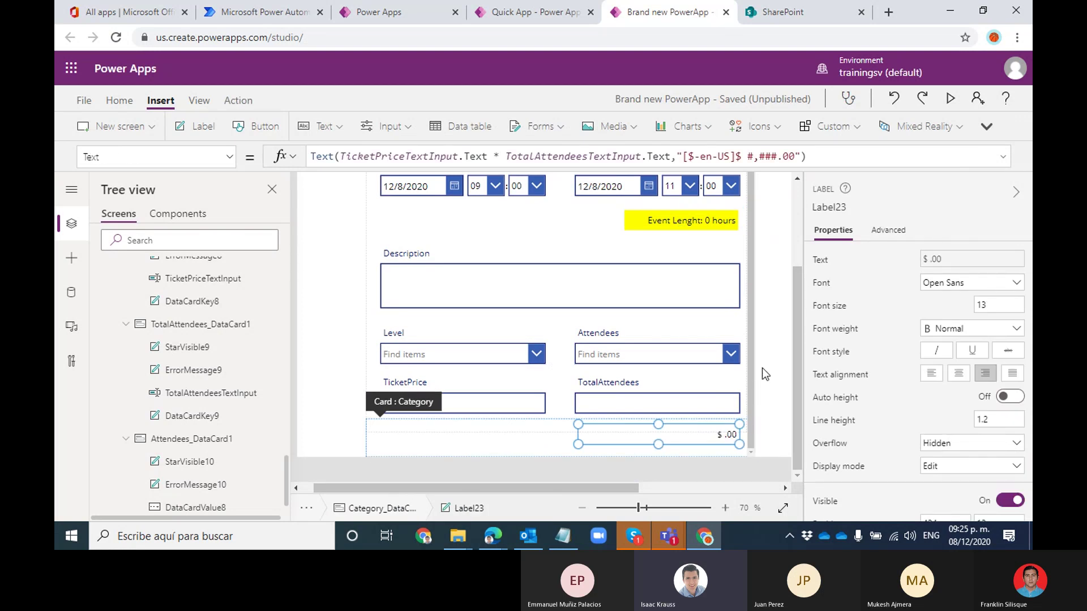
pyautogui.click(685, 398)
pyautogui.click(685, 397)
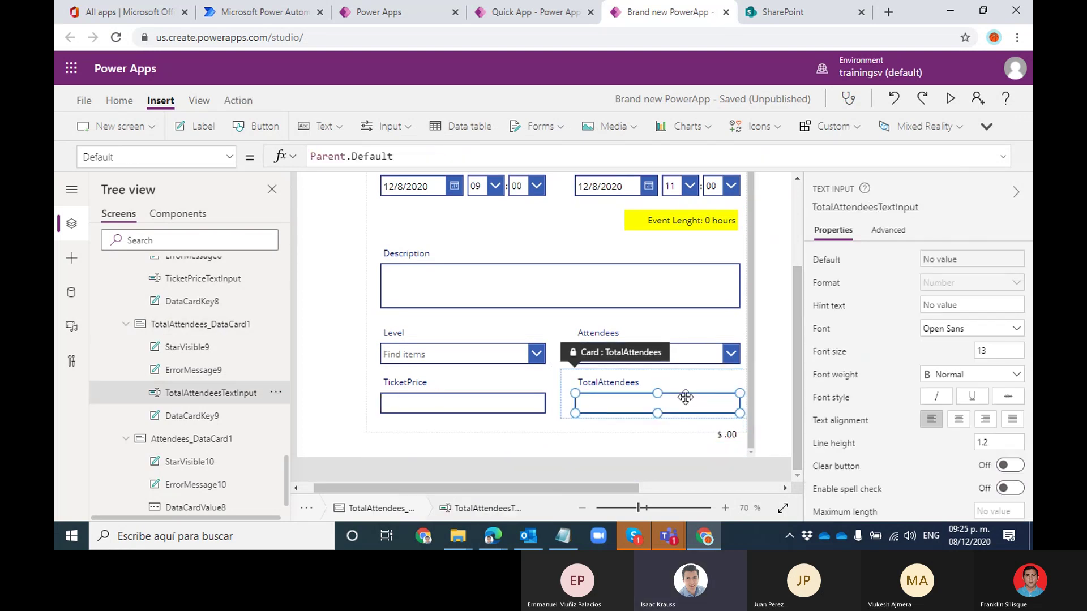
pyautogui.click(542, 406)
pyautogui.click(541, 406)
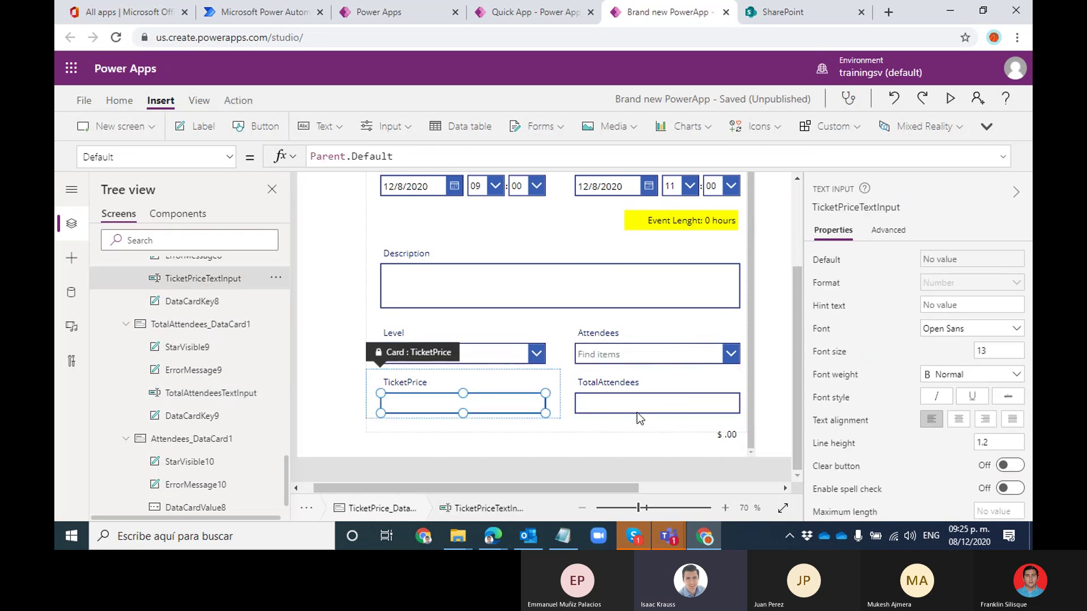
pyautogui.click(726, 436)
pyautogui.click(726, 436)
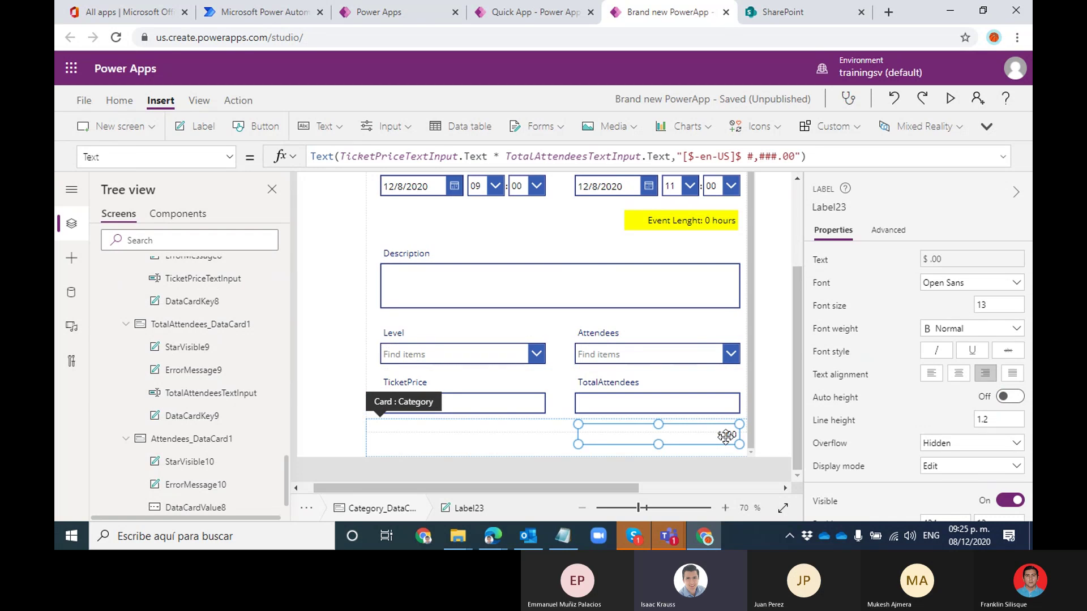
# Check the Text references in the income formula against the Format property of the TicketPrice and TotalAttendees inputs
pyautogui.click(465, 155)
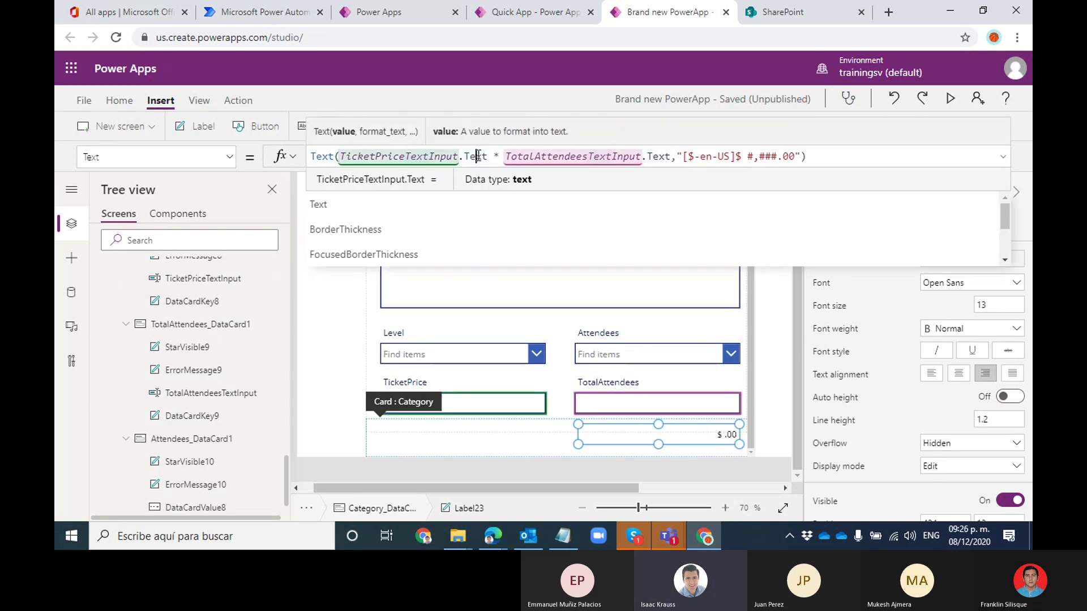
pyautogui.click(491, 402)
pyautogui.click(492, 402)
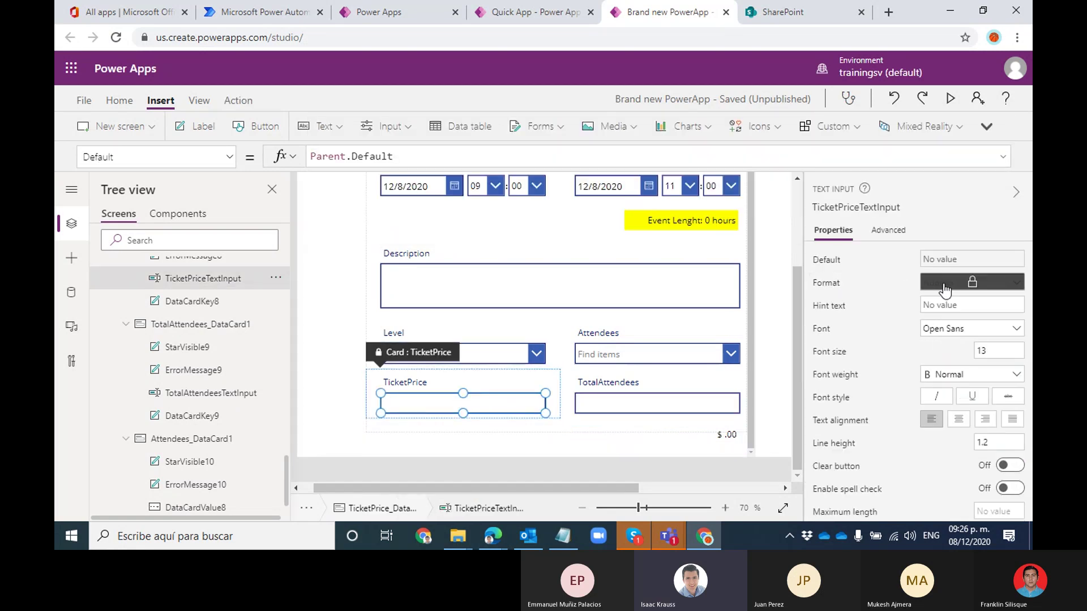
pyautogui.click(678, 403)
pyautogui.click(673, 400)
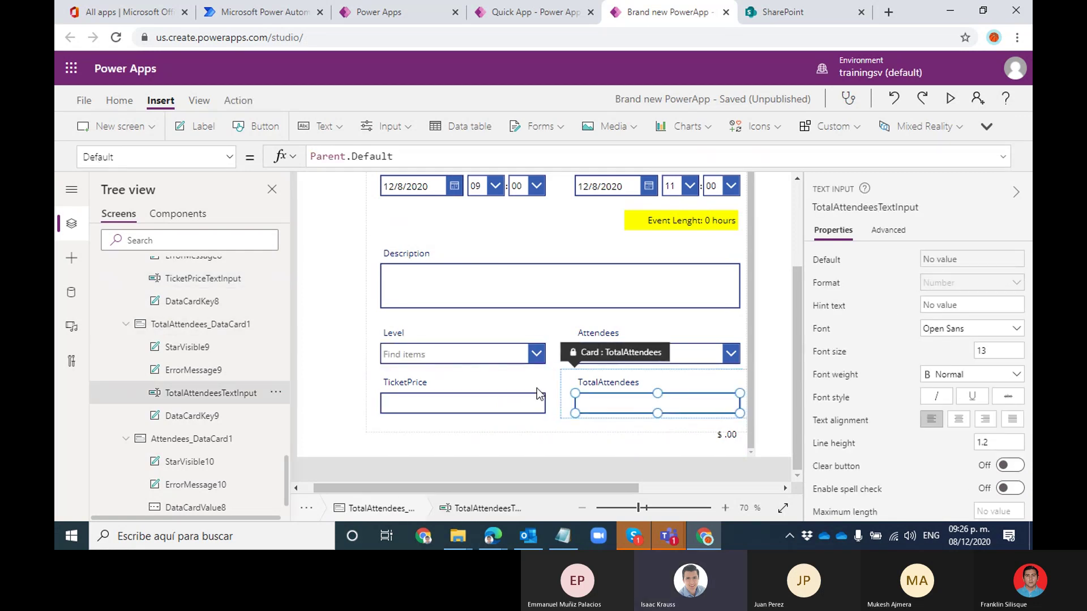
# Wrap TicketPriceTextInput.Text in a Value() function within the income label's formula
pyautogui.click(729, 440)
pyautogui.click(727, 436)
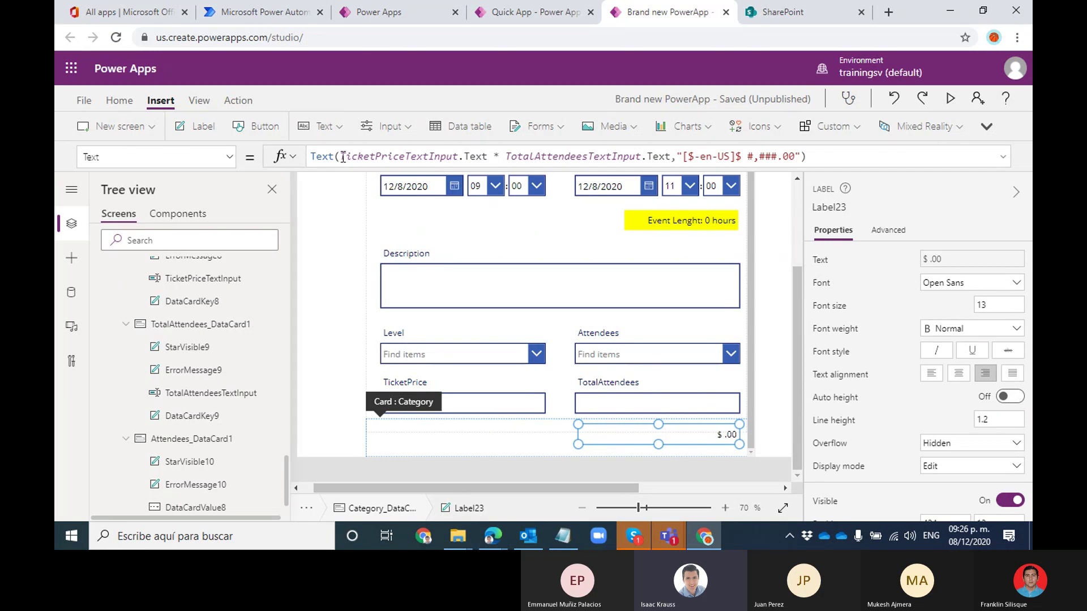
pyautogui.click(490, 160)
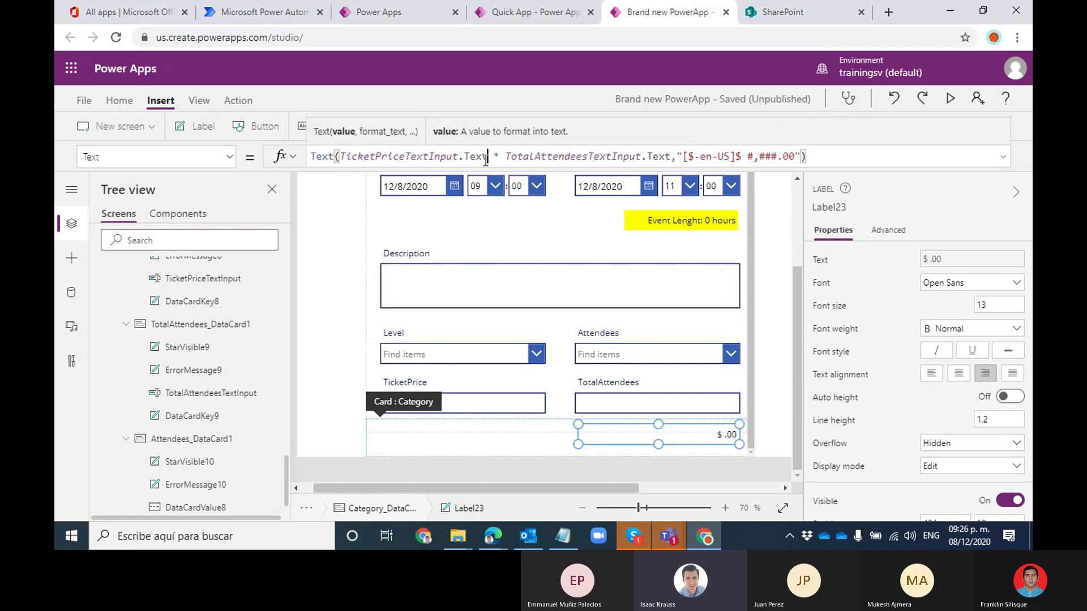
pyautogui.click(349, 160)
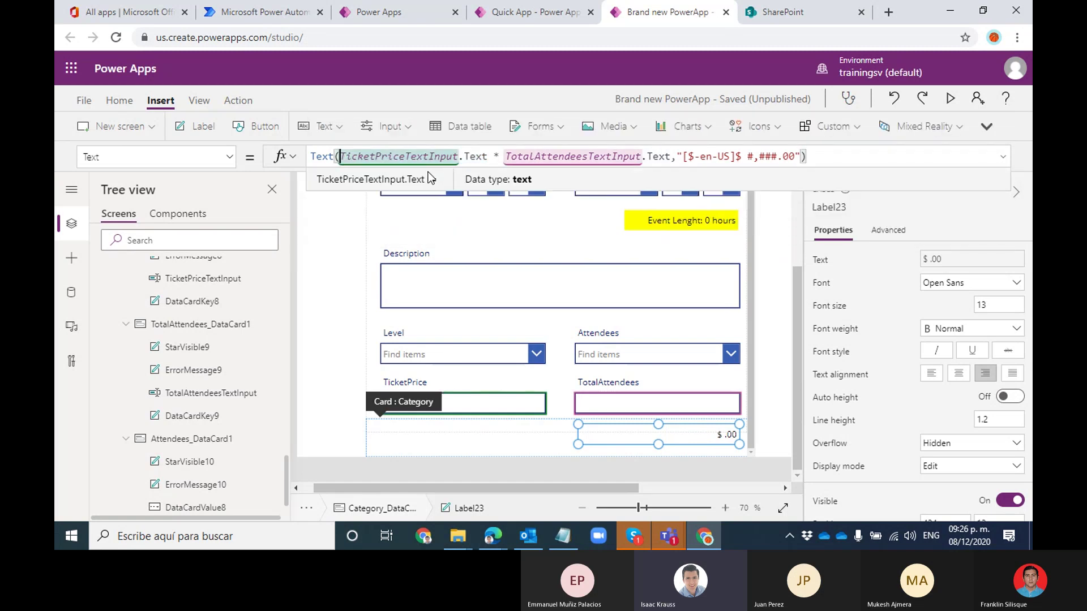
pyautogui.write('Value(')
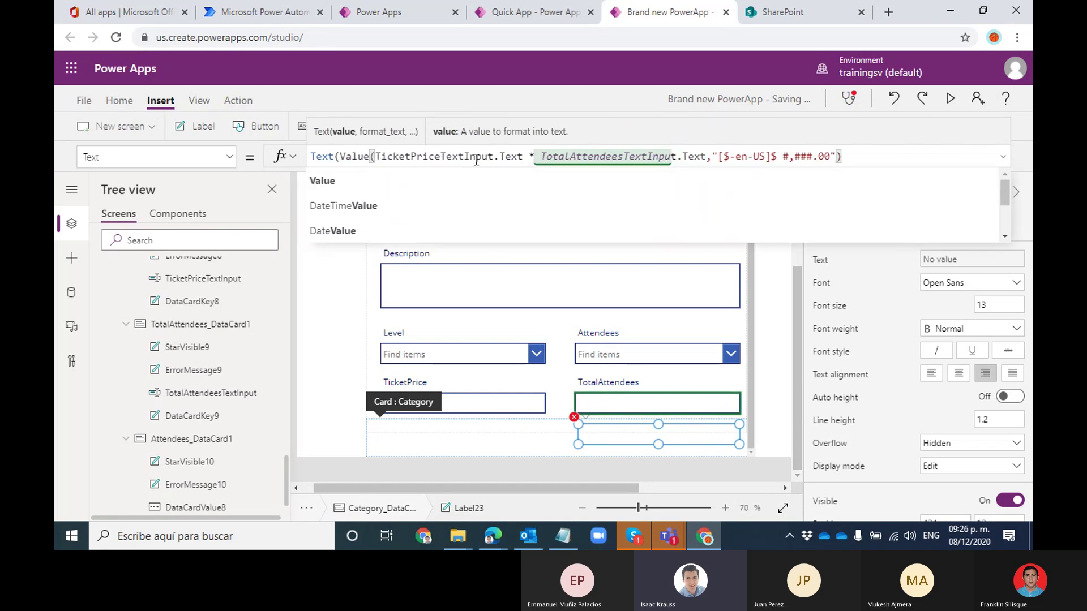
pyautogui.click(521, 157)
pyautogui.write(')')
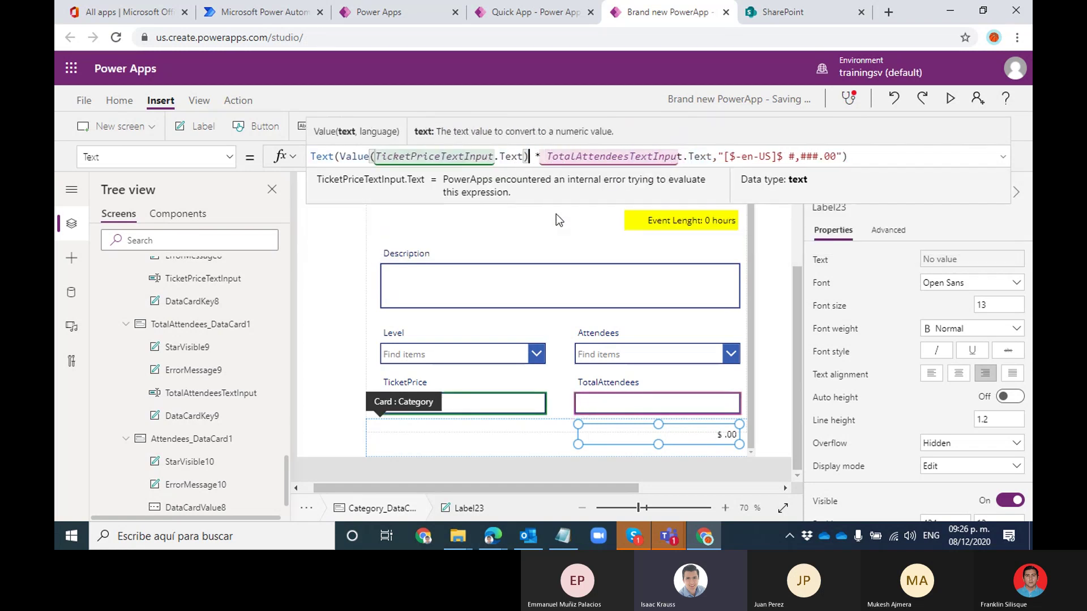
# Wrap TotalAttendeesTextInput.Text in a Value() function within the income label's formula
pyautogui.press('Right')
pyautogui.press('Right')
pyautogui.write('Value')
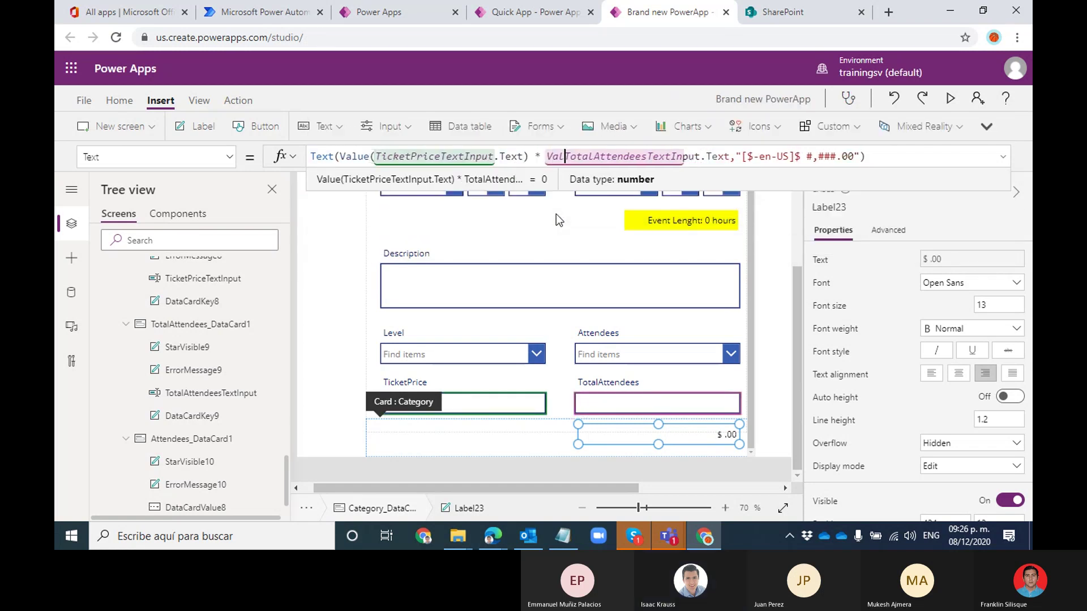
pyautogui.write('(')
pyautogui.press('Right')
pyautogui.press('Right')
pyautogui.press('Right')
pyautogui.press('Right')
pyautogui.press('Right')
pyautogui.press('Right')
pyautogui.press('Right')
pyautogui.press('Right')
pyautogui.press('Right')
pyautogui.press('Right')
pyautogui.press('Right')
pyautogui.press('Right')
pyautogui.press('Right')
pyautogui.press('Right')
pyautogui.press('Right')
pyautogui.press('Right')
pyautogui.press('Right')
pyautogui.press('Right')
pyautogui.press('Right')
pyautogui.press('Right')
pyautogui.press('Right')
pyautogui.press('Right')
pyautogui.press('Right')
pyautogui.press('Right')
pyautogui.press('Right')
pyautogui.press('Right')
pyautogui.press('Right')
pyautogui.write(')')
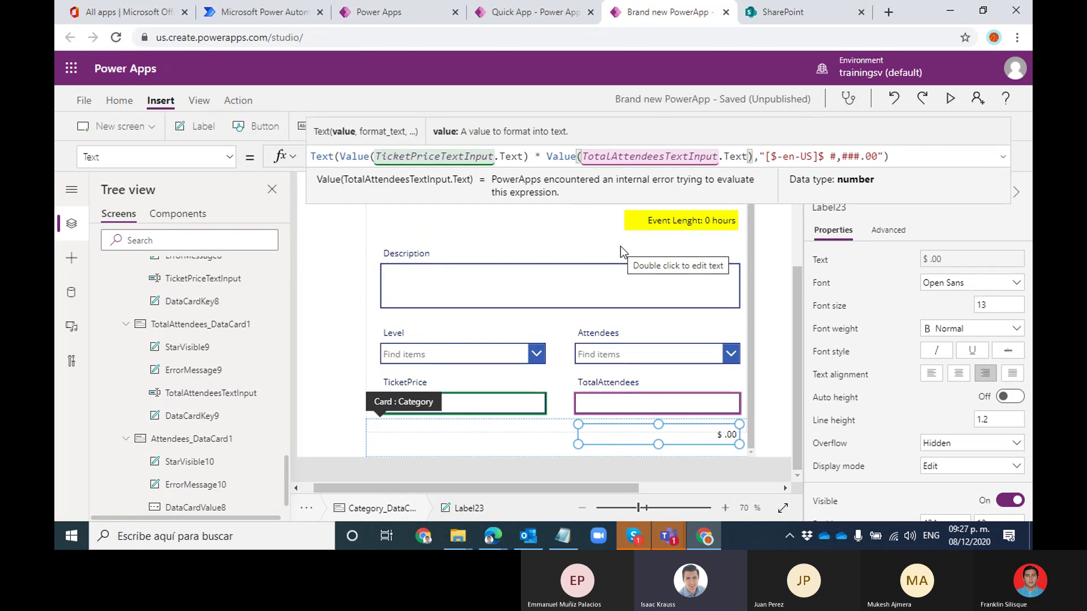
# Review the TicketPrice and TotalAttendees inputs and the Value functions that convert their text in the income label's formula
pyautogui.click(513, 397)
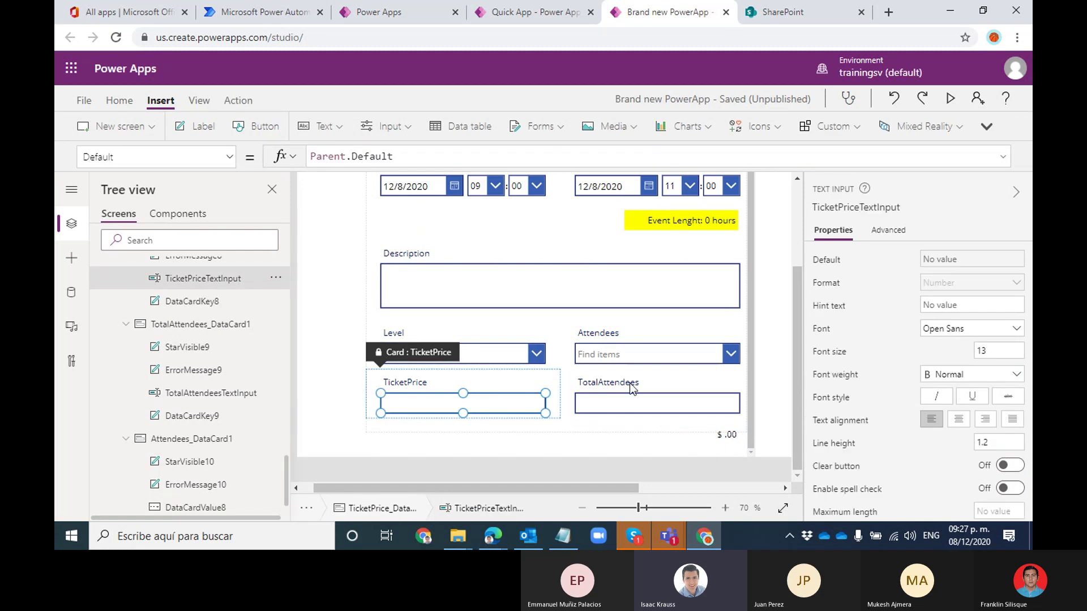
pyautogui.click(711, 402)
pyautogui.click(712, 401)
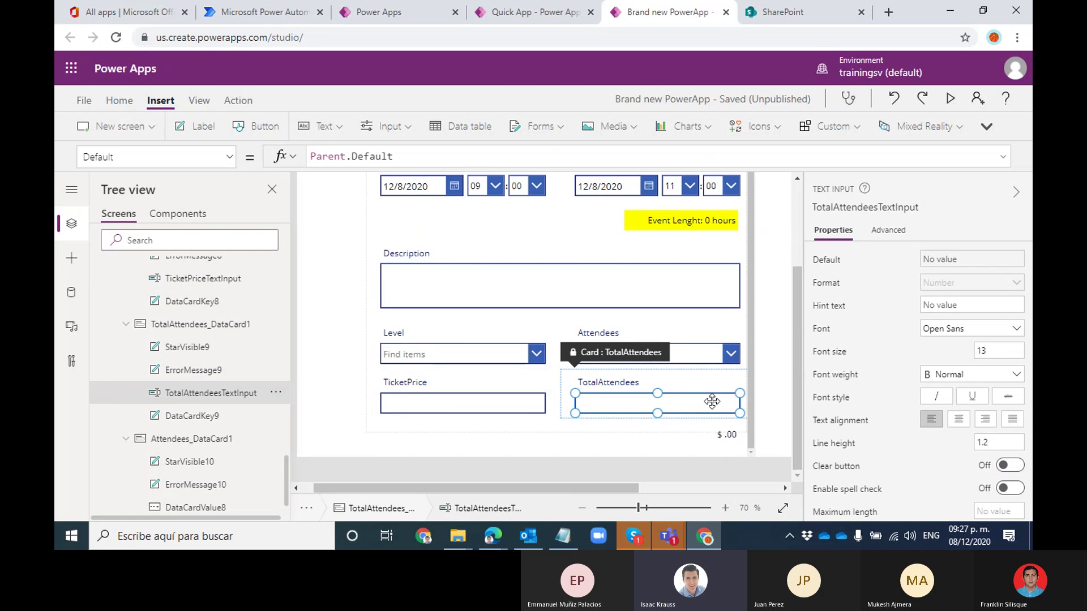
pyautogui.click(719, 442)
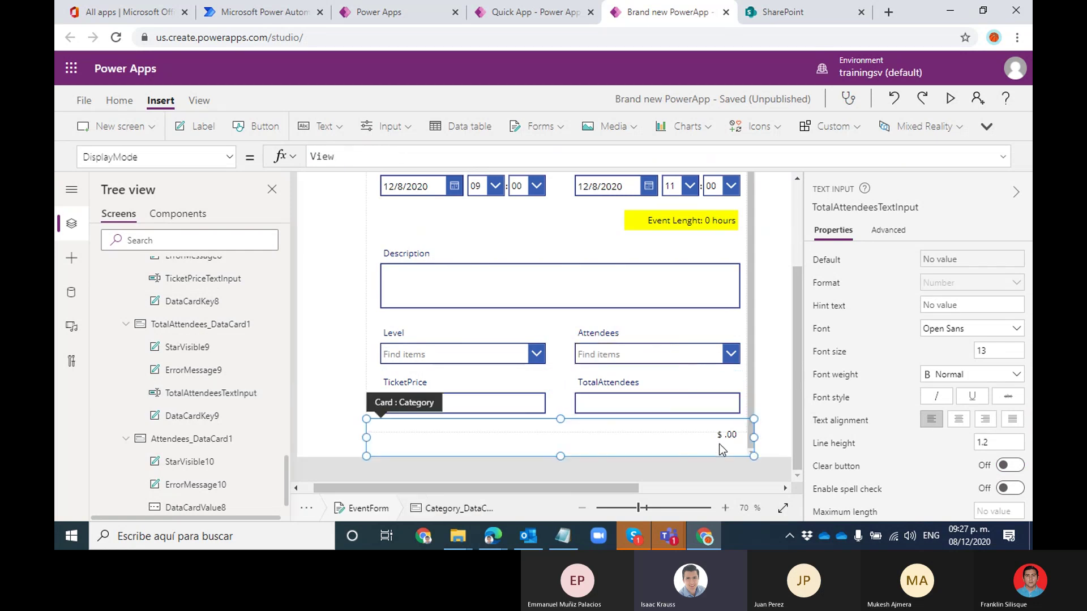
pyautogui.click(725, 436)
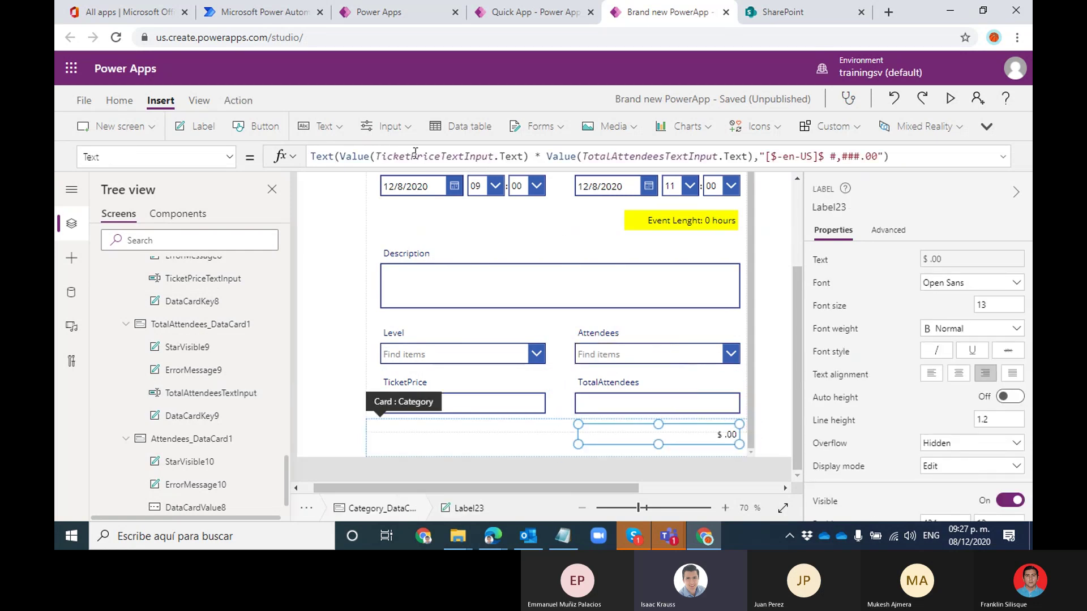
pyautogui.doubleClick(346, 156)
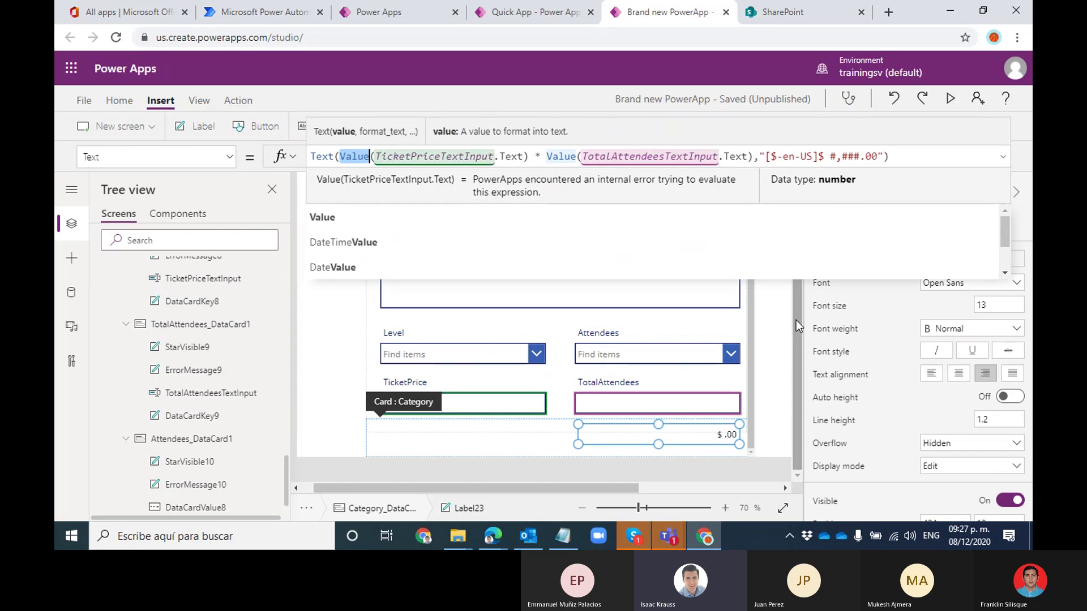
# Preview the form with TicketPrice 120 and TotalAttendees 2, clear both fields, and return to editing
pyautogui.click(948, 100)
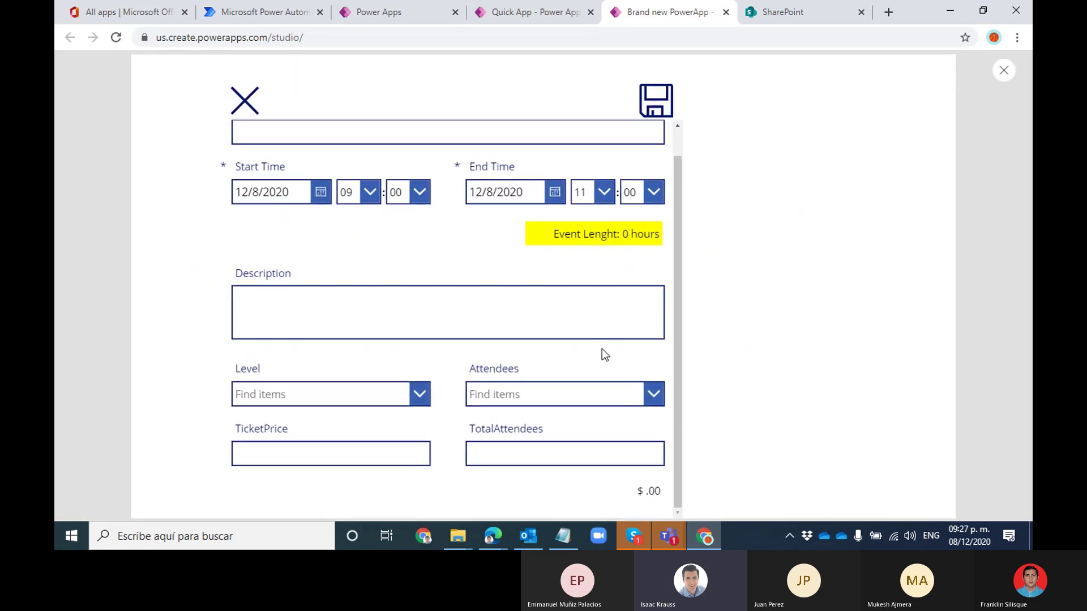
pyautogui.click(421, 454)
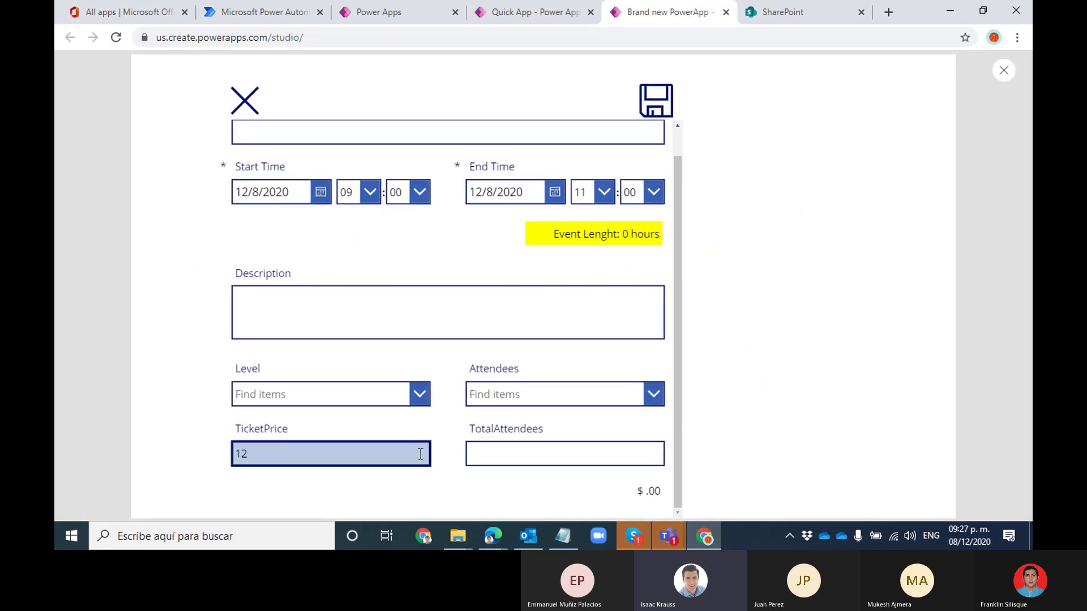
pyautogui.click(493, 453)
pyautogui.write('2')
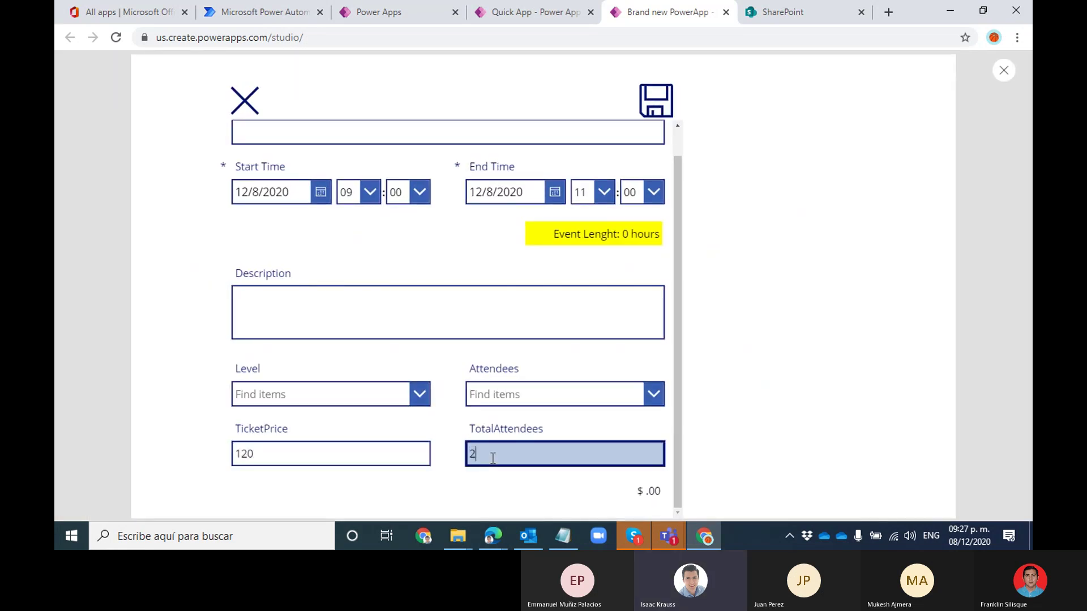
pyautogui.click(535, 457)
pyautogui.click(402, 453)
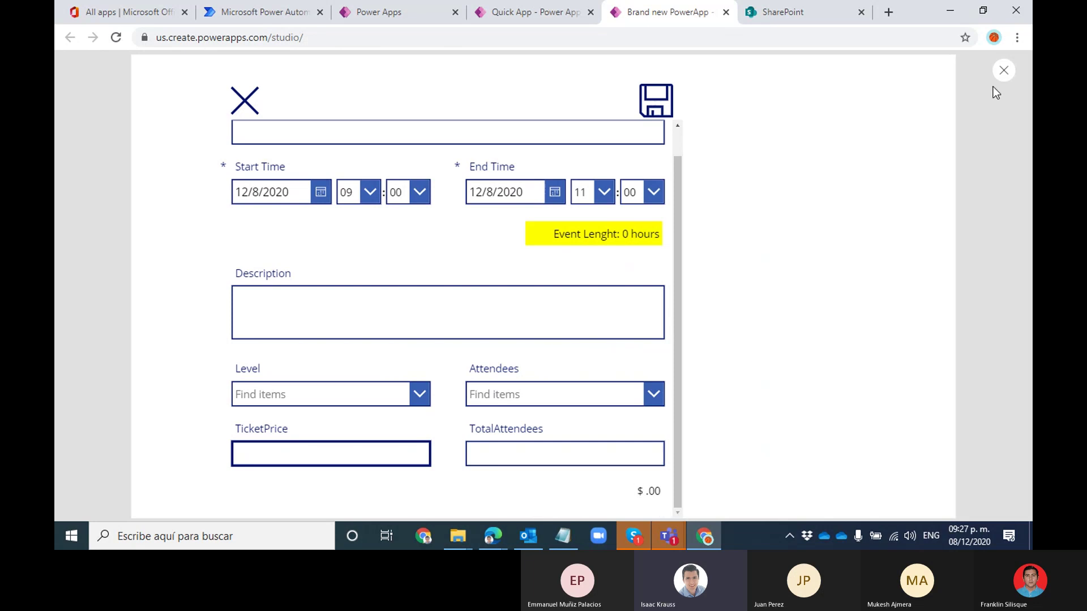
pyautogui.click(1003, 71)
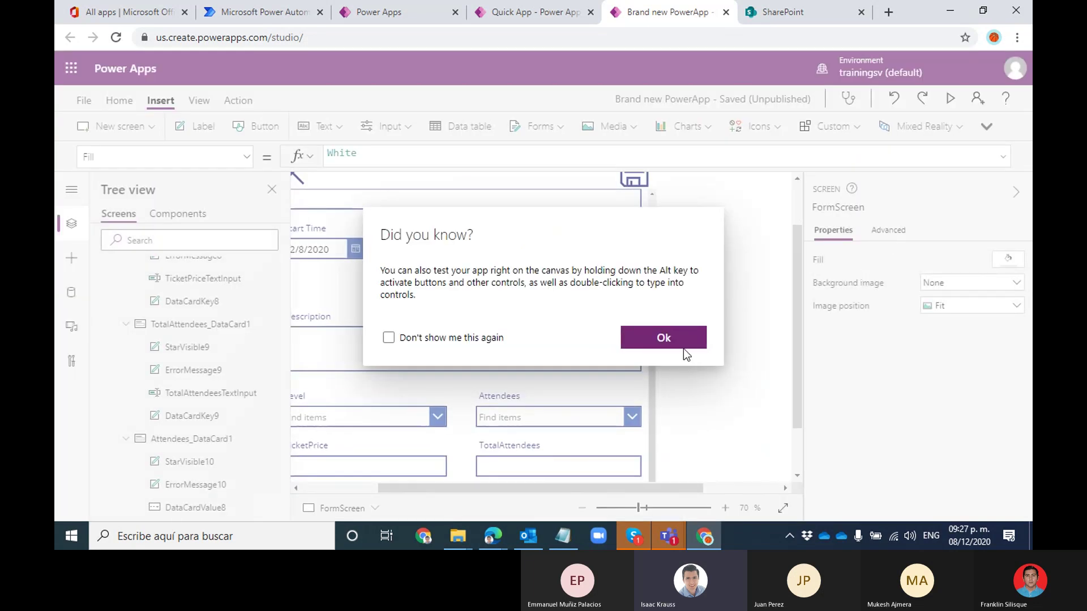
pyautogui.click(676, 341)
# Copy the opening If(IsBlank(...) || IsBlank(...) condition from the event length label's formula in the End Time card
pyautogui.click(624, 289)
pyautogui.click(624, 287)
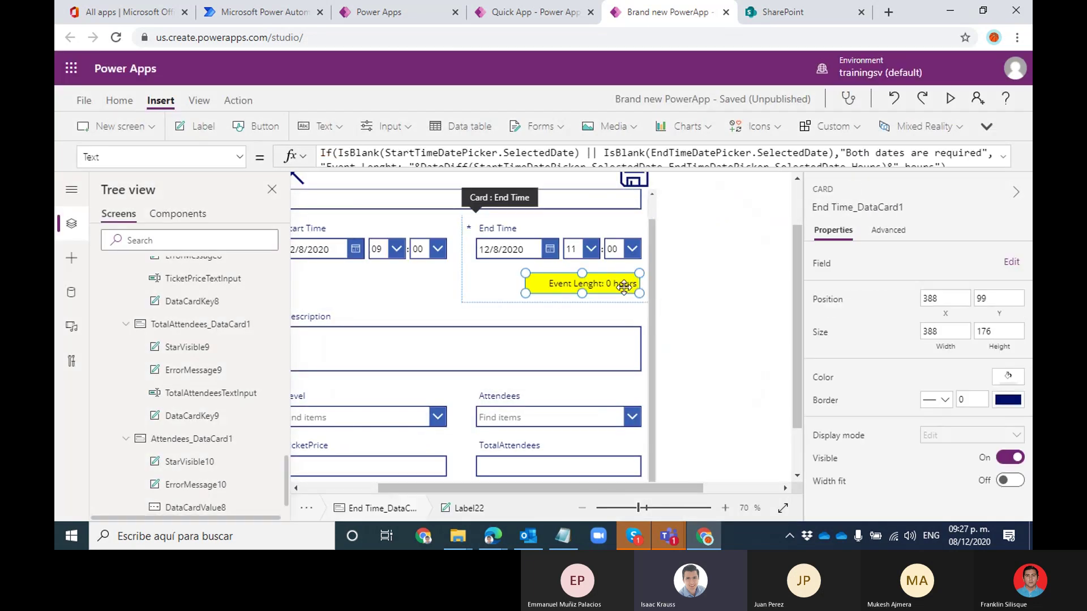
pyautogui.moveTo(764, 170); pyautogui.dragTo(768, 271)
pyautogui.click(828, 154)
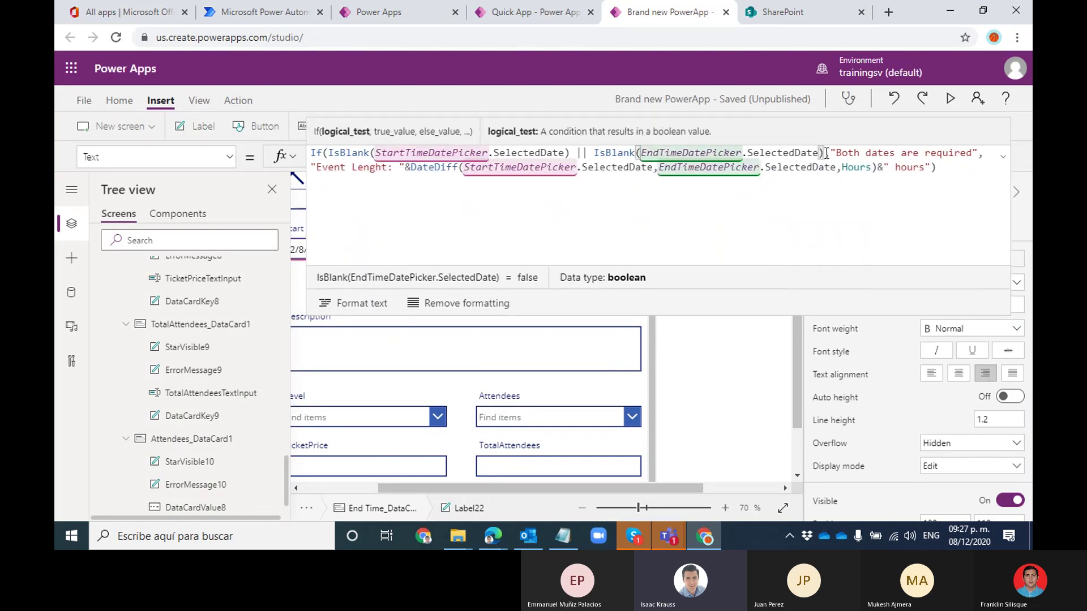
pyautogui.click(346, 154)
pyautogui.moveTo(346, 154); pyautogui.dragTo(306, 159)
pyautogui.hotkey('ctrl', 'c')
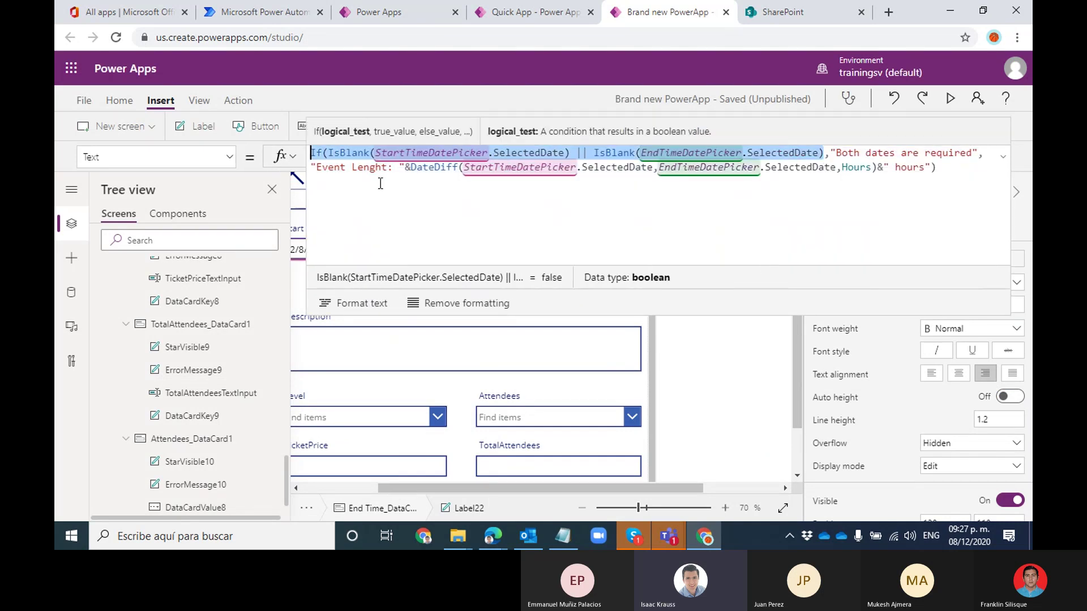
pyautogui.click(707, 341)
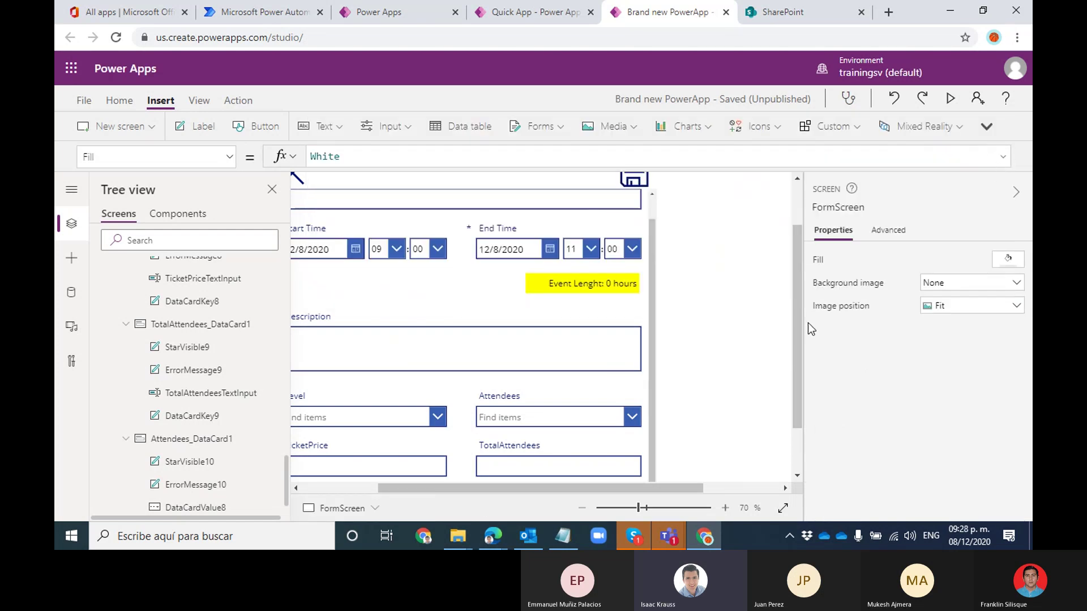
# Paste the copied If/IsBlank condition on its own line ahead of the Text expression in the income label's formula
pyautogui.moveTo(799, 331); pyautogui.dragTo(796, 427)
pyautogui.moveTo(679, 491); pyautogui.dragTo(629, 490)
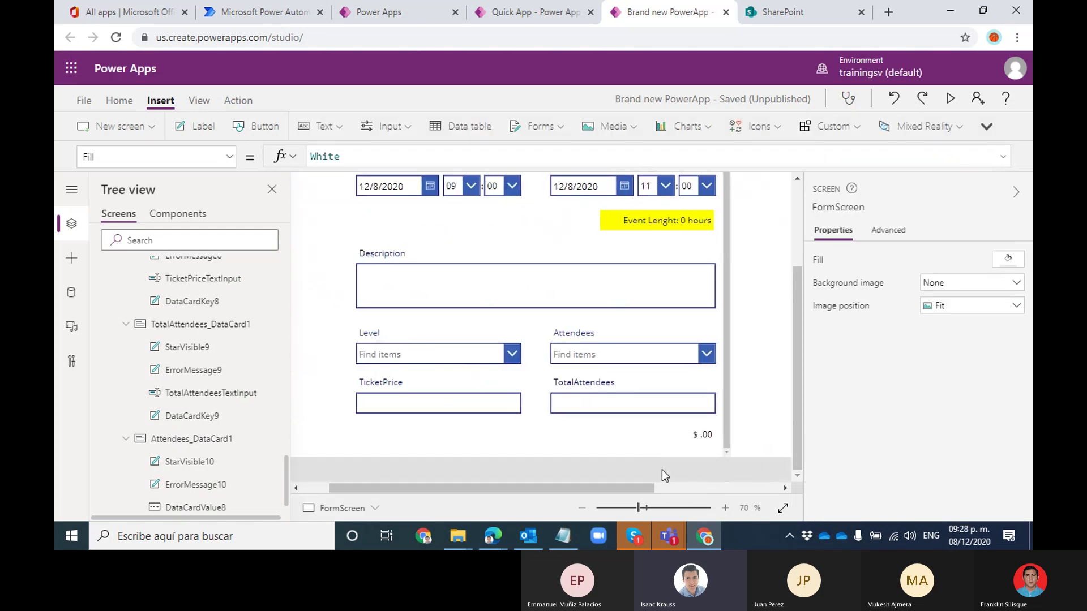
pyautogui.click(704, 437)
pyautogui.click(705, 435)
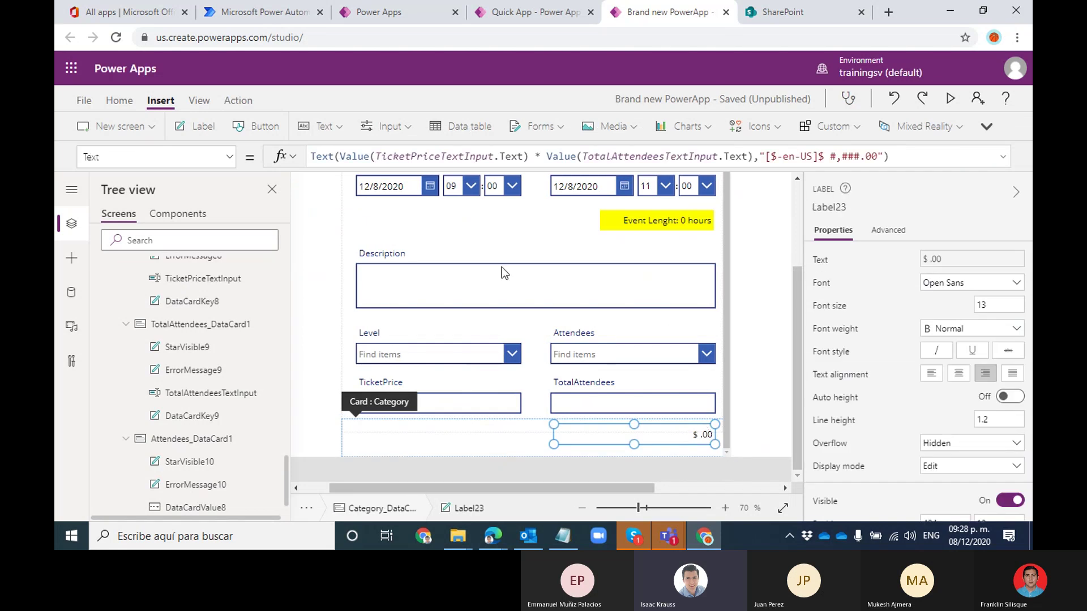
pyautogui.click(933, 163)
pyautogui.press('Home')
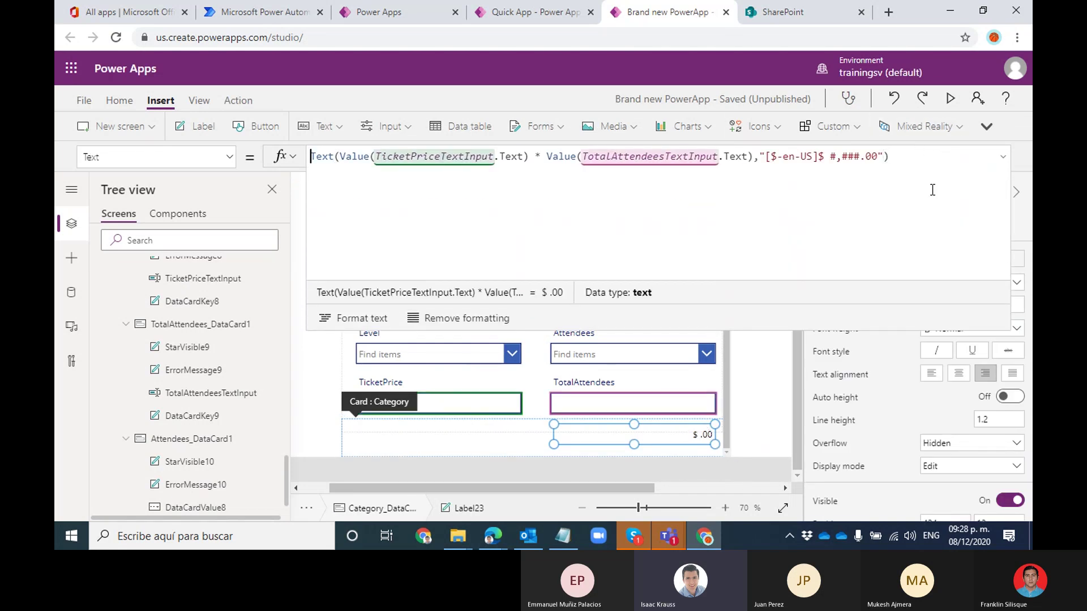
pyautogui.press('Return')
pyautogui.press('Return')
pyautogui.hotkey('ctrl', 'v')
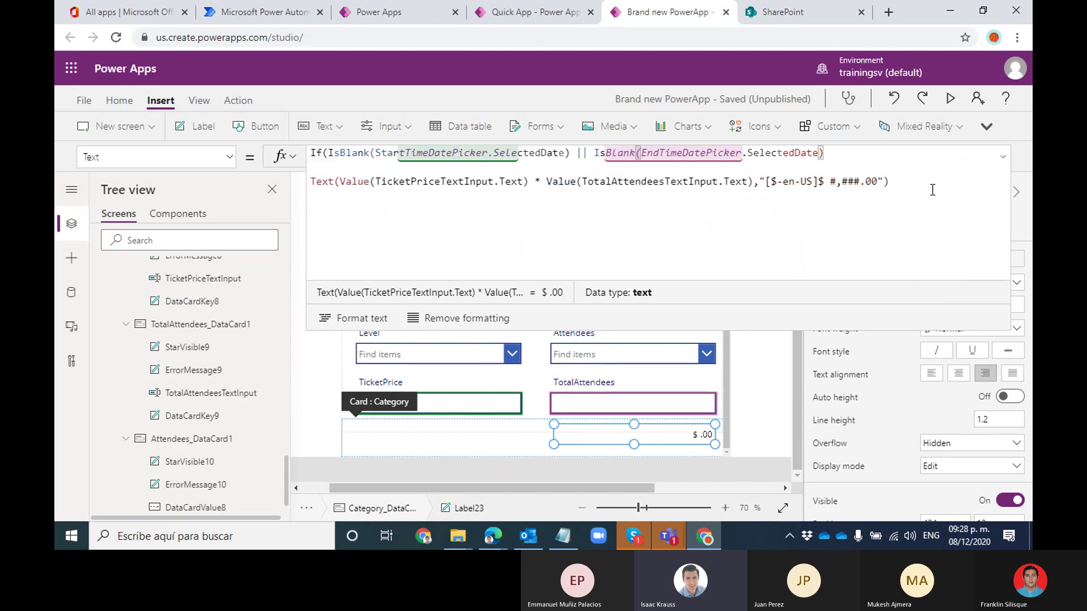
# Replace StartTimeDatePicker.SelectedDate with TicketPriceTextInput.Text in the first IsBlank check of the income formula
pyautogui.press('Left')
pyautogui.press('Left')
pyautogui.press('Left')
pyautogui.press('Left')
pyautogui.press('Left')
pyautogui.press('Left')
pyautogui.press('Left')
pyautogui.press('Left')
pyautogui.press('Left')
pyautogui.press('Left')
pyautogui.press('Left')
pyautogui.press('Left')
pyautogui.press('Left')
pyautogui.press('Left')
pyautogui.press('Left')
pyautogui.press('Left')
pyautogui.press('Left')
pyautogui.press('Left')
pyautogui.press('Left')
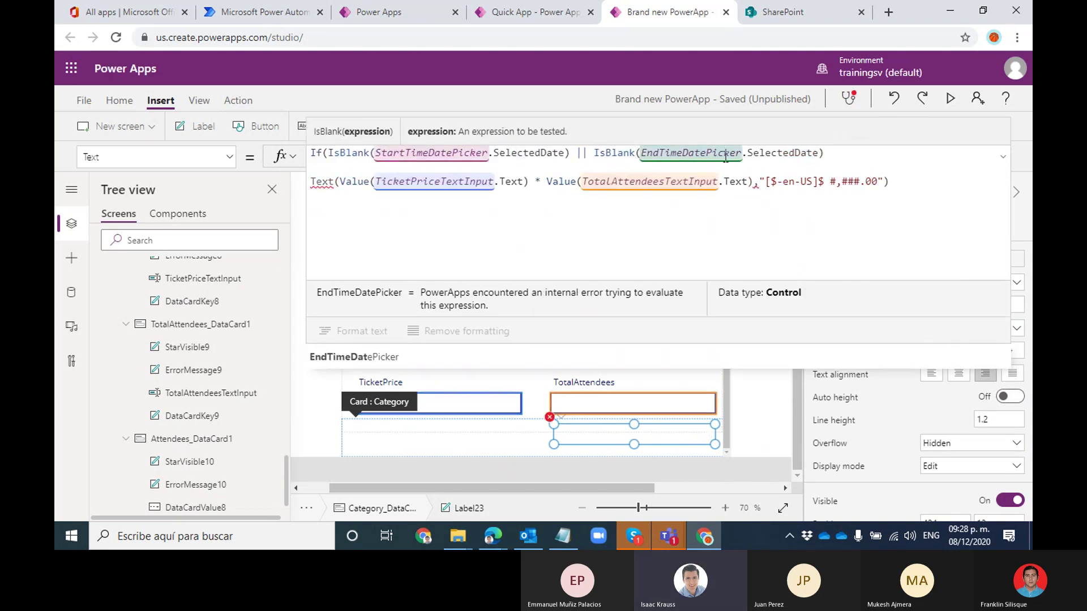
pyautogui.doubleClick(490, 179)
pyautogui.moveTo(490, 179); pyautogui.dragTo(529, 191)
pyautogui.hotkey('ctrl', 'x')
pyautogui.hotkey('ctrl', 'v')
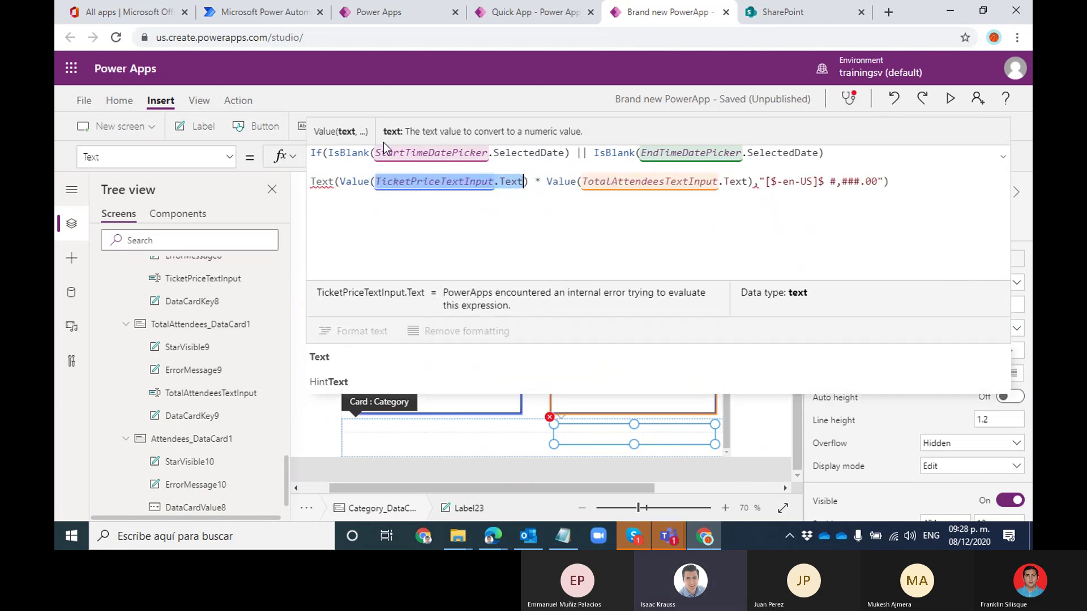
pyautogui.moveTo(374, 153); pyautogui.dragTo(703, 184)
pyautogui.hotkey('ctrl', 'v')
# Replace EndTimeDatePicker.SelectedDate with TotalAttendeesTextInput.Text in the second IsBlank check of the income formula
pyautogui.click(586, 182)
pyautogui.moveTo(585, 182); pyautogui.dragTo(747, 184)
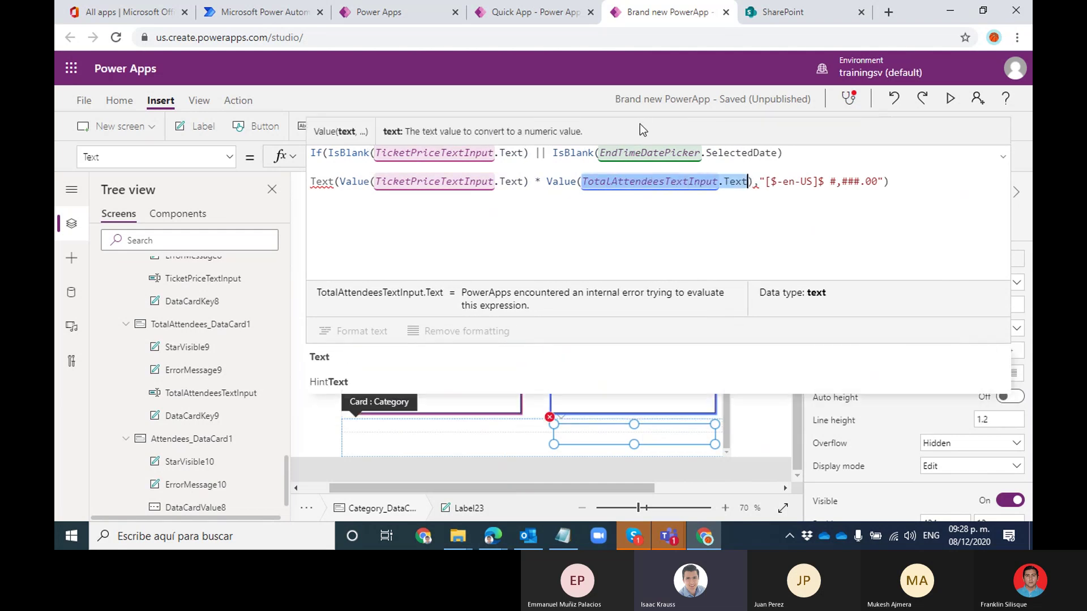
pyautogui.moveTo(602, 150); pyautogui.dragTo(780, 154)
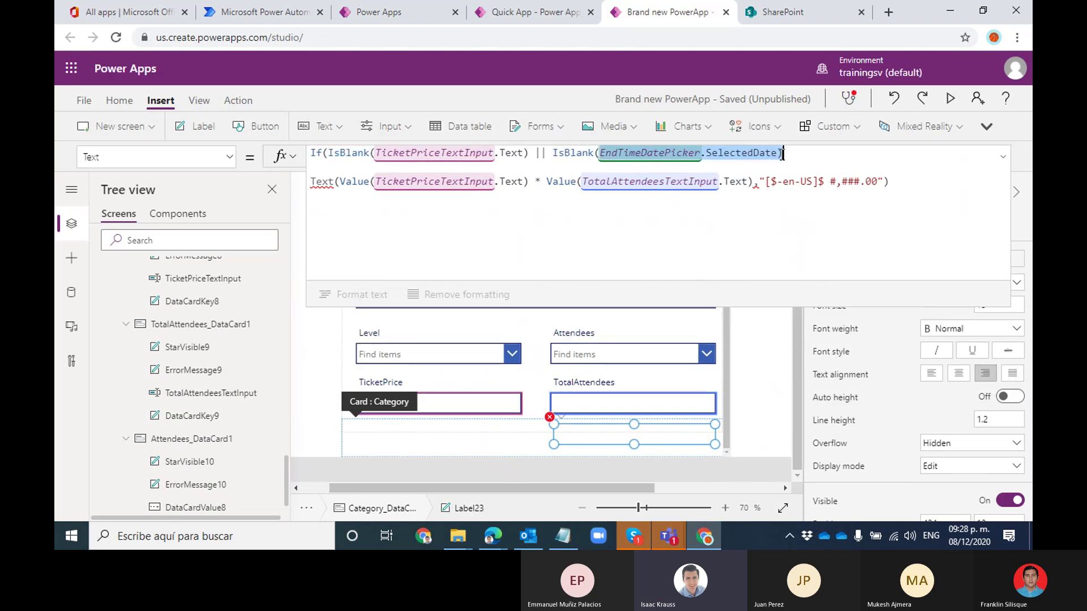
pyautogui.hotkey('ctrl', 'v')
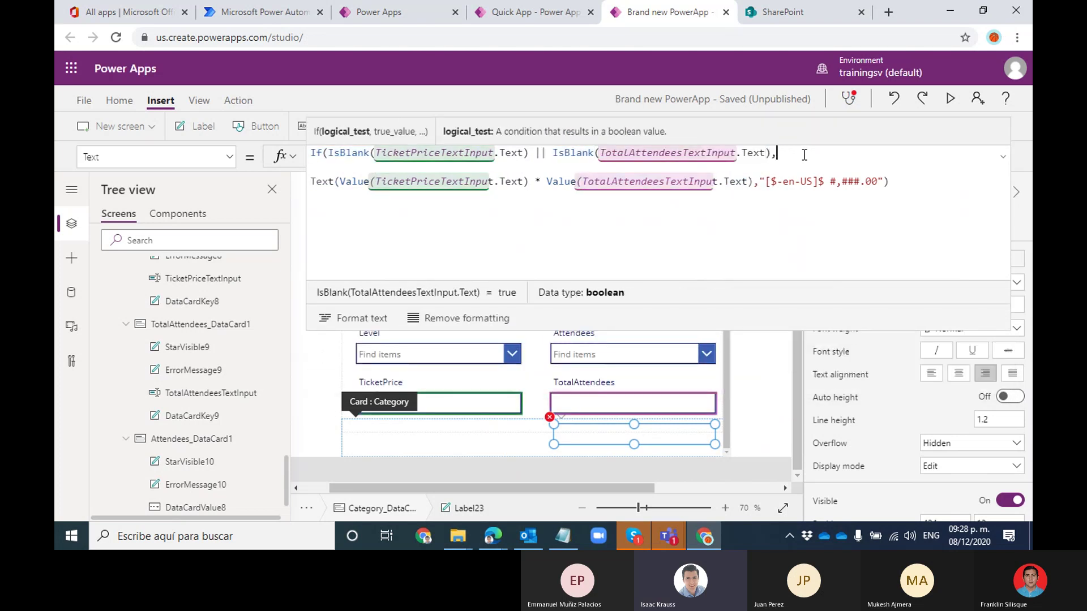
# Complete the income label's If function with "" as the true value and the Text calculation as the else value
pyautogui.write('""')
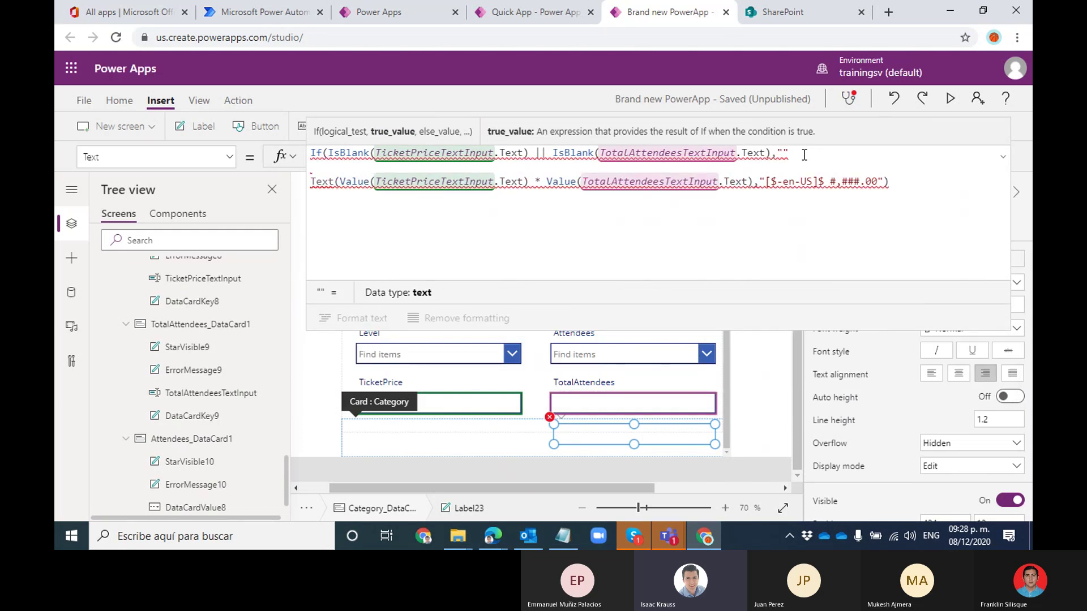
pyautogui.press('Left')
pyautogui.press('Left')
pyautogui.press('Left')
pyautogui.press('Right')
pyautogui.press('Right')
pyautogui.press('Right')
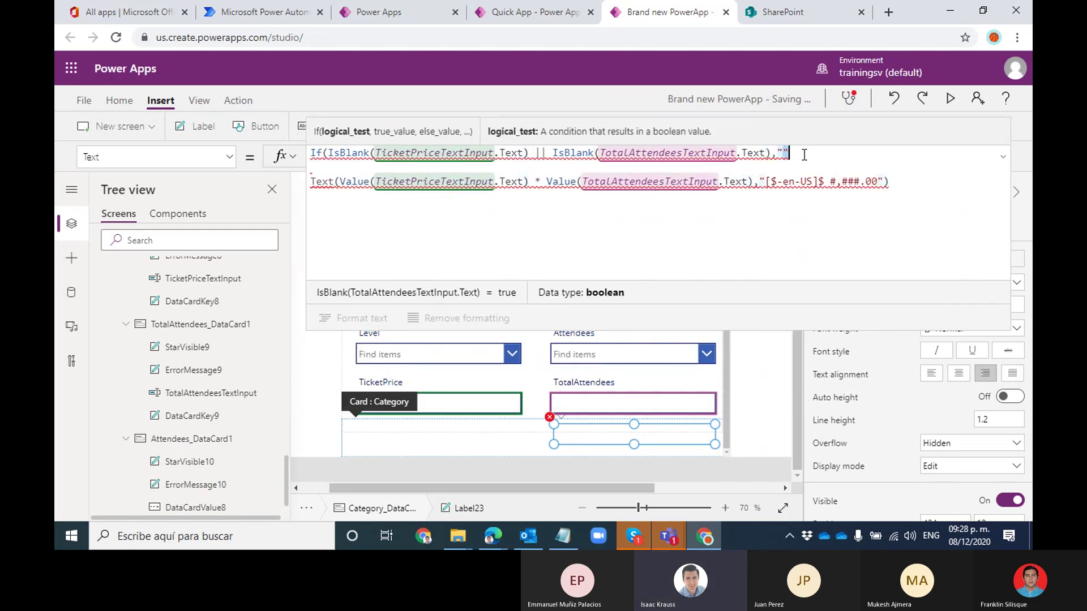
pyautogui.write(',')
pyautogui.press('Delete')
pyautogui.moveTo(870, 168); pyautogui.dragTo(297, 171)
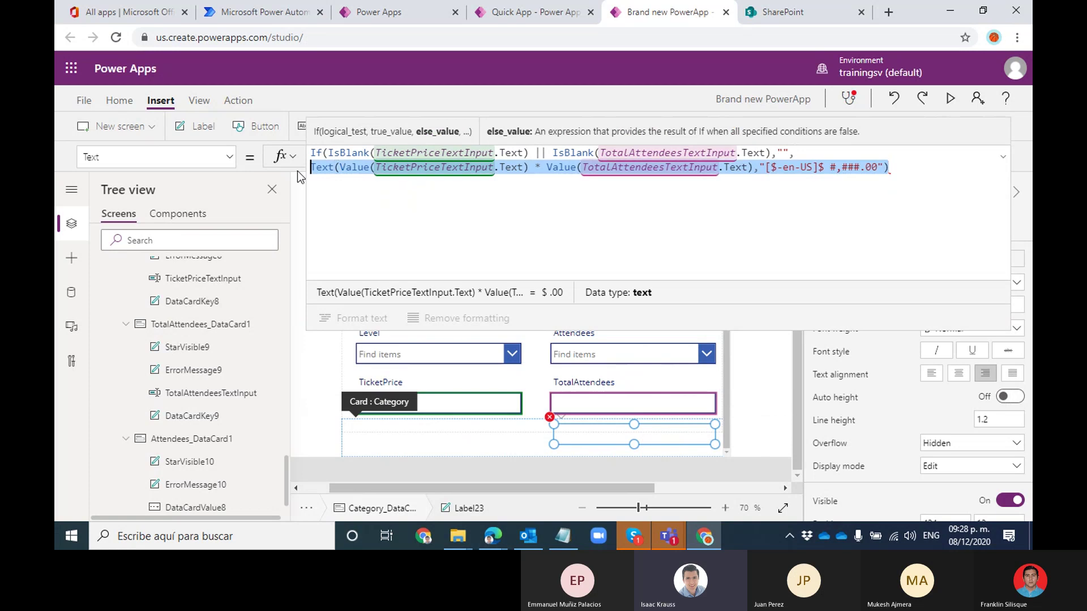
pyautogui.click(915, 164)
pyautogui.write(')')
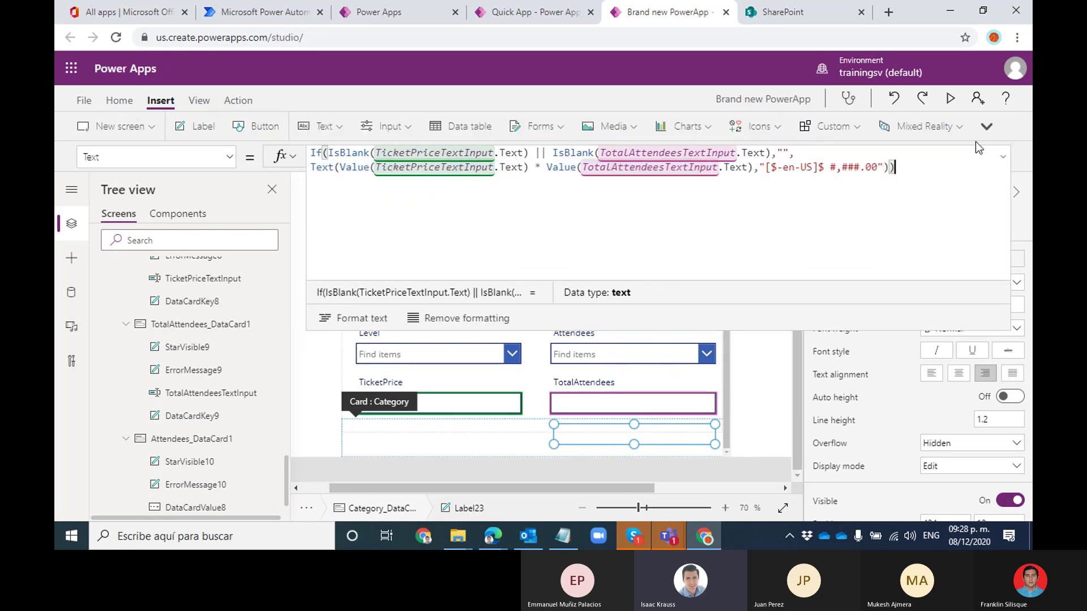
# Preview the form, test the income label with TicketPrice 12 and TotalAttendees 3, and clear both fields
pyautogui.click(953, 101)
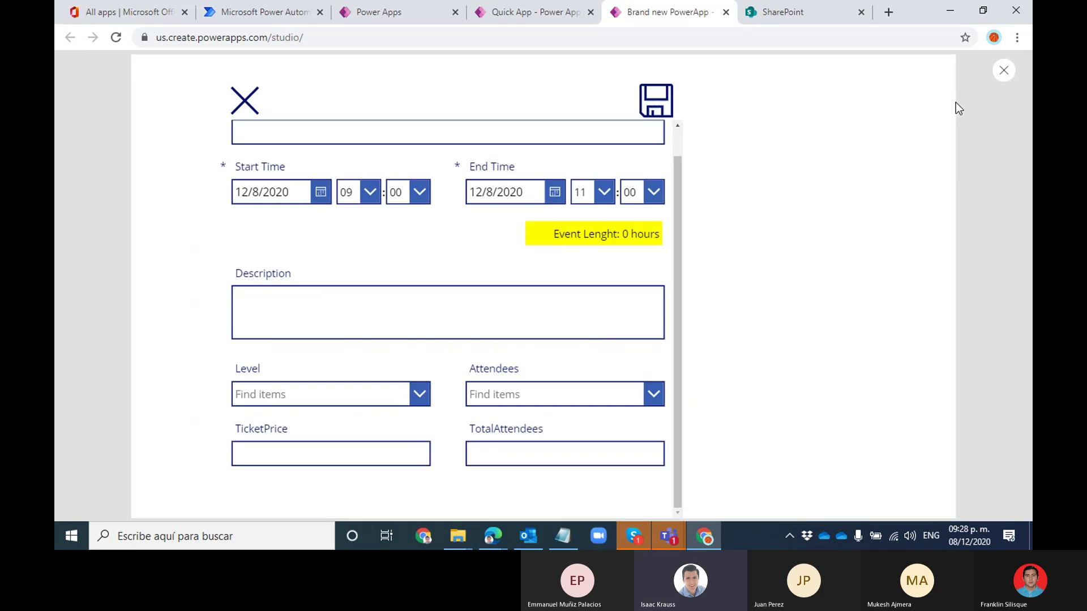
pyautogui.click(376, 453)
pyautogui.write('12')
pyautogui.click(500, 451)
pyautogui.write('3')
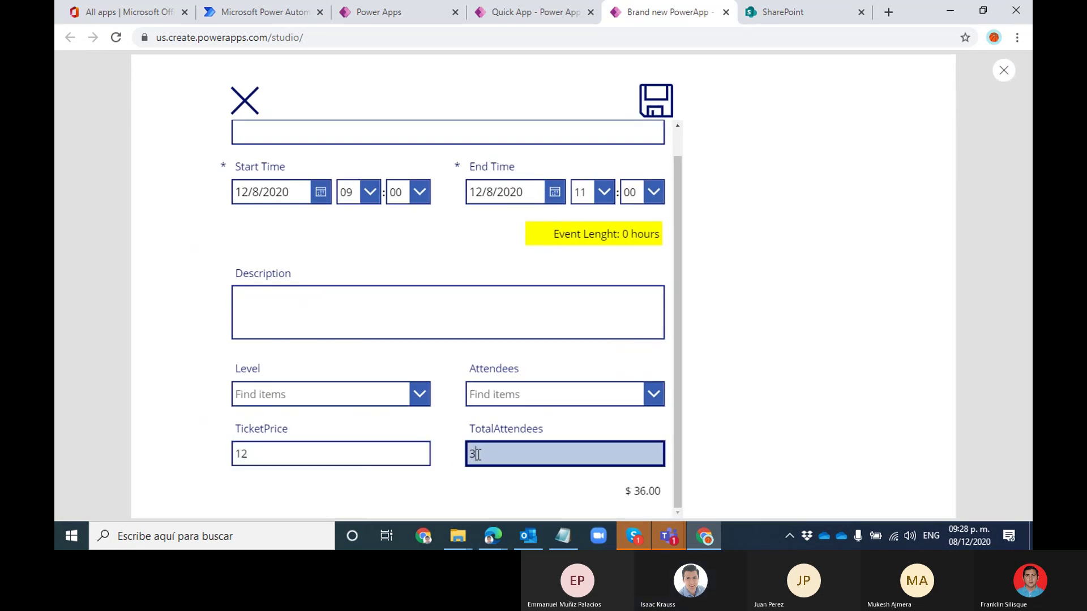
pyautogui.press('BackSpace')
pyautogui.click(286, 452)
pyautogui.press('BackSpace')
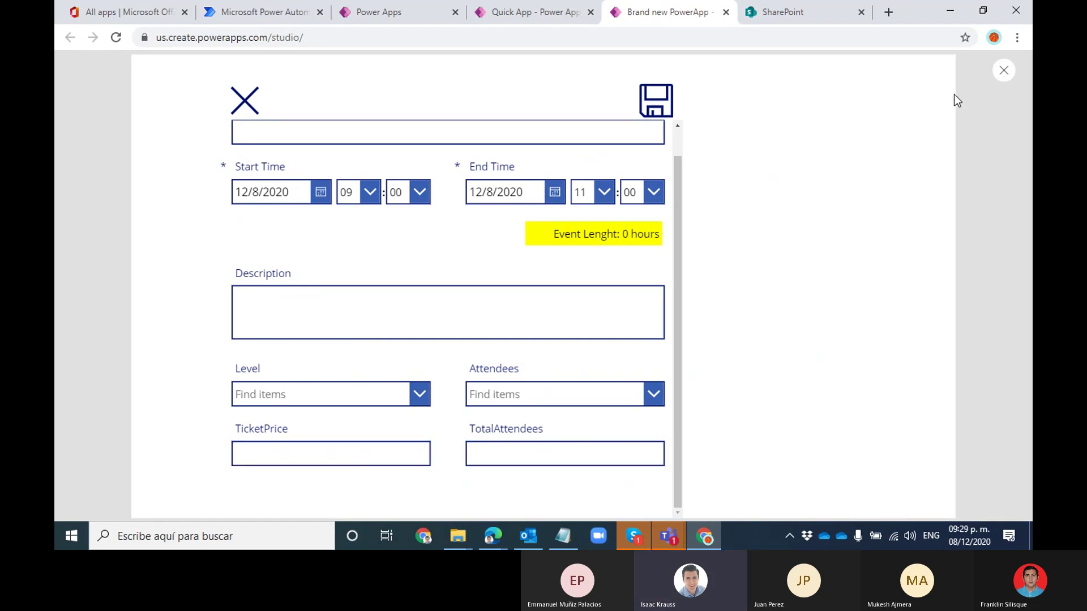
# Test the form with TotalAttendees 2 and TicketPrice 3, checking the income and event length labels
pyautogui.click(541, 459)
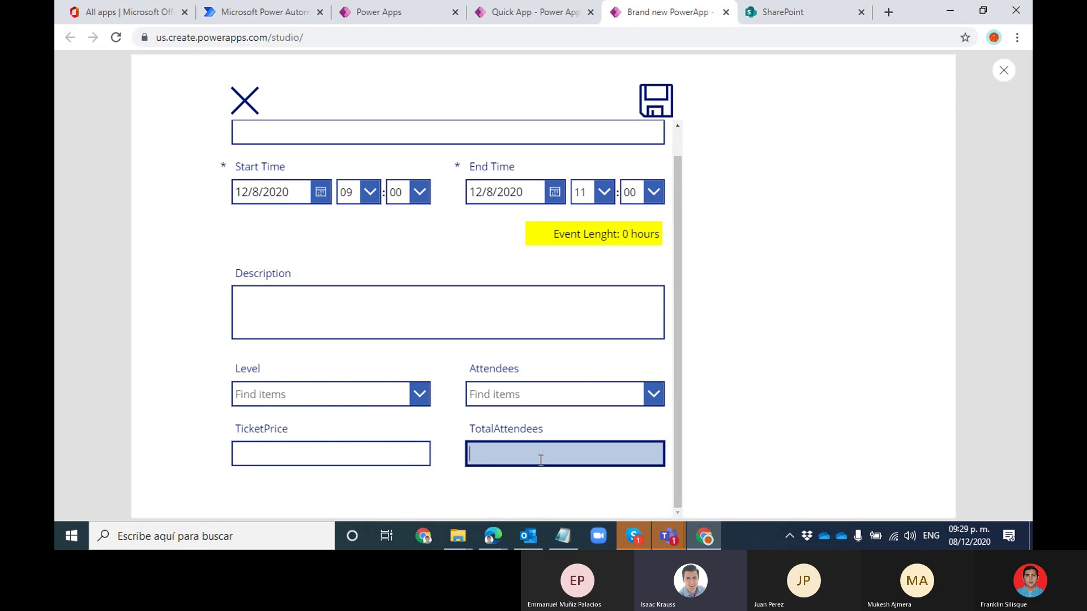
pyautogui.write('2')
pyautogui.click(403, 463)
pyautogui.write('3')
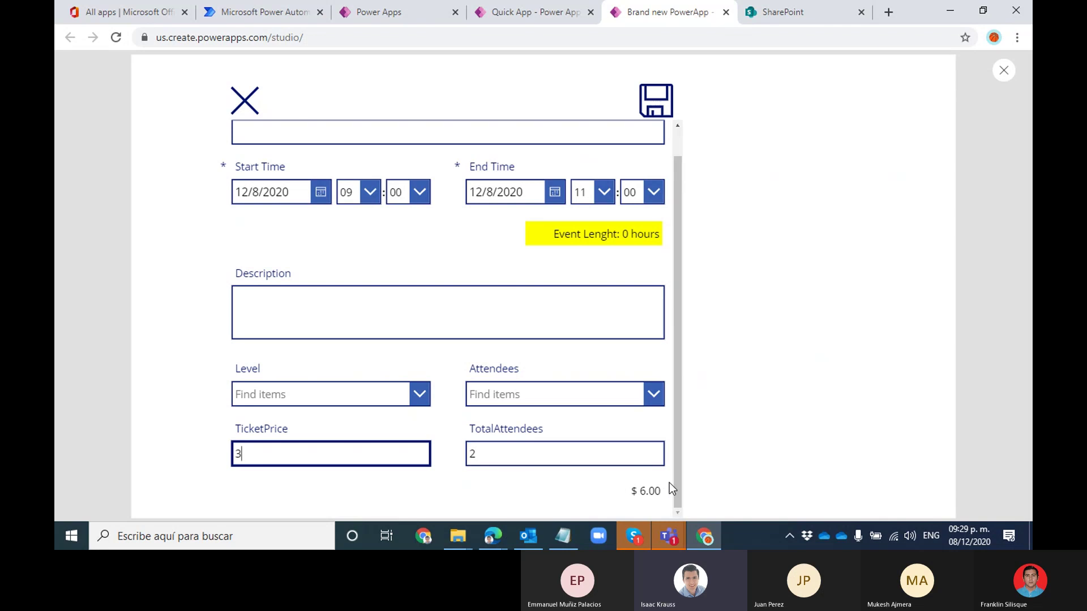
pyautogui.moveTo(678, 477); pyautogui.dragTo(665, 496)
pyautogui.moveTo(554, 233); pyautogui.dragTo(678, 194)
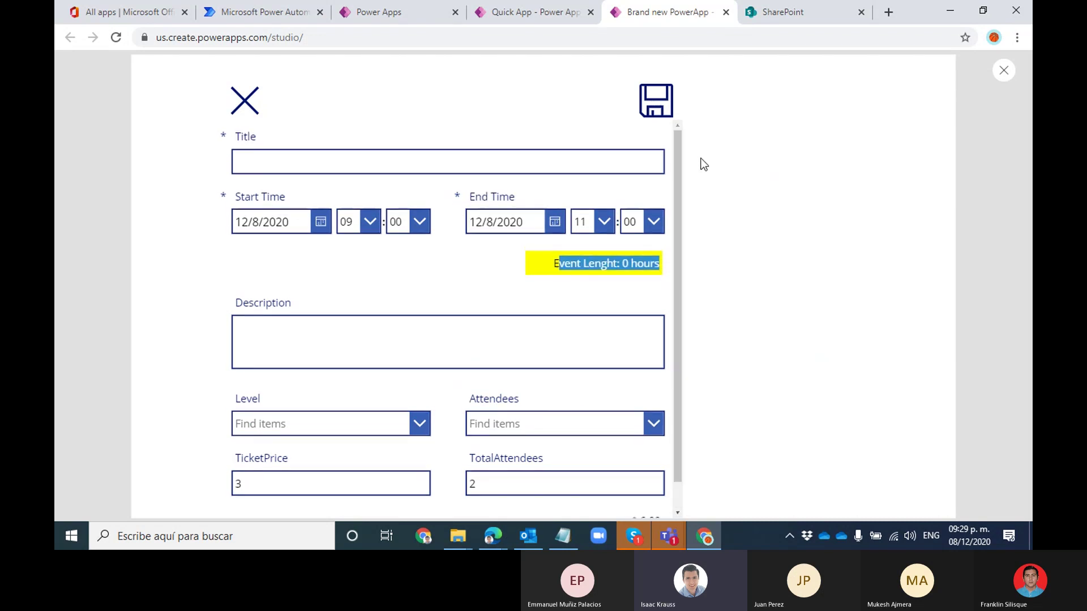
# Examine the event length and income labels in the form preview, then close the preview and dismiss the testing tip
pyautogui.scroll(-1, 686, 279)
pyautogui.click(548, 231)
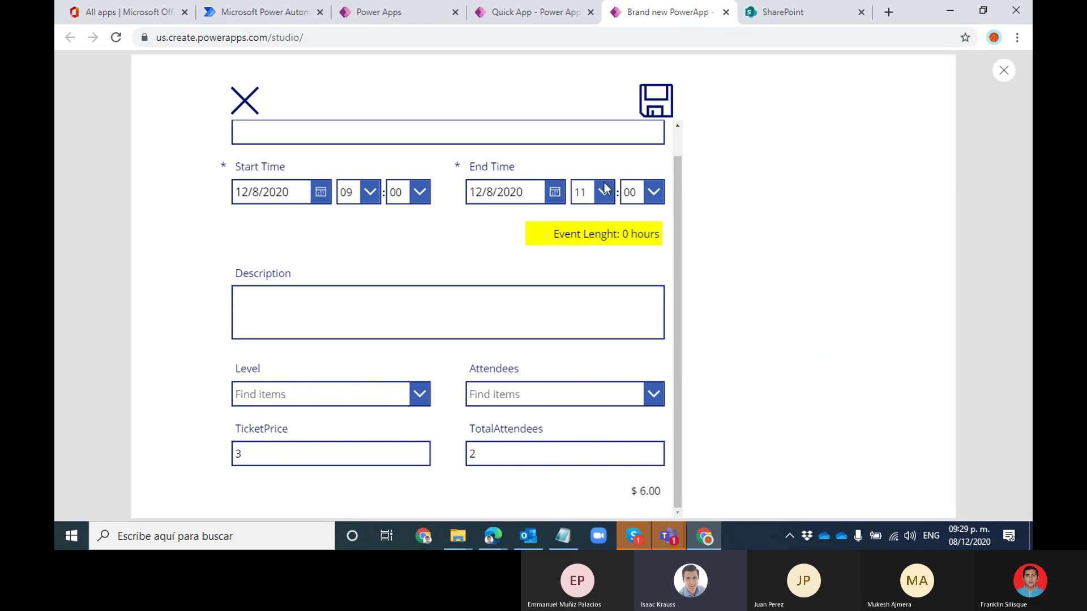
pyautogui.scroll(1, 679, 170)
pyautogui.scroll(-1, 682, 150)
pyautogui.scroll(1, 683, 413)
pyautogui.scroll(-1, 686, 292)
pyautogui.moveTo(557, 234); pyautogui.dragTo(651, 242)
pyautogui.click(656, 239)
pyautogui.scroll(1, 680, 204)
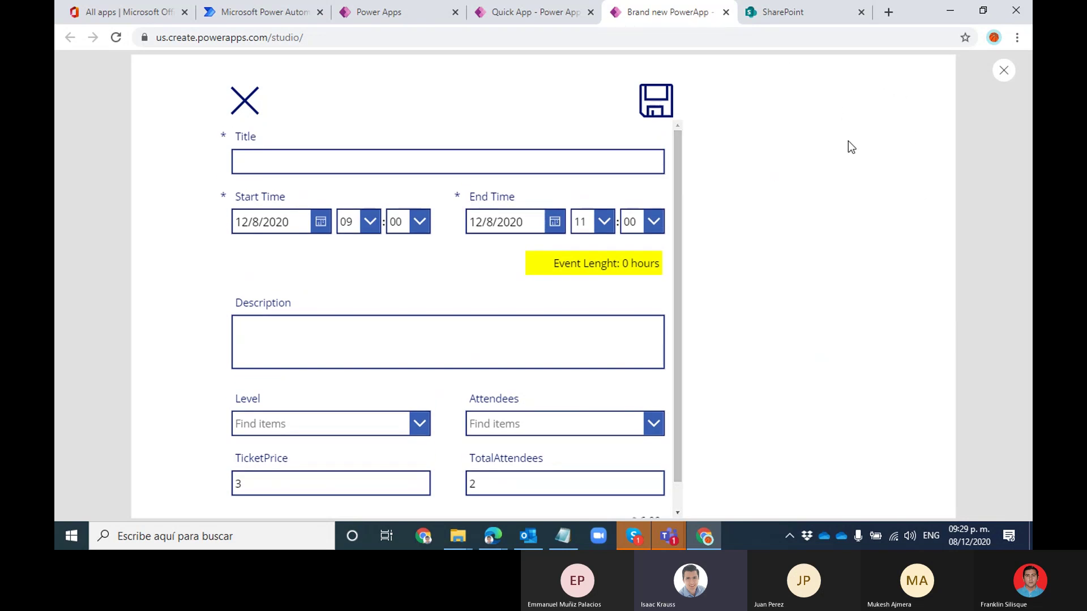
pyautogui.scroll(-2, 681, 175)
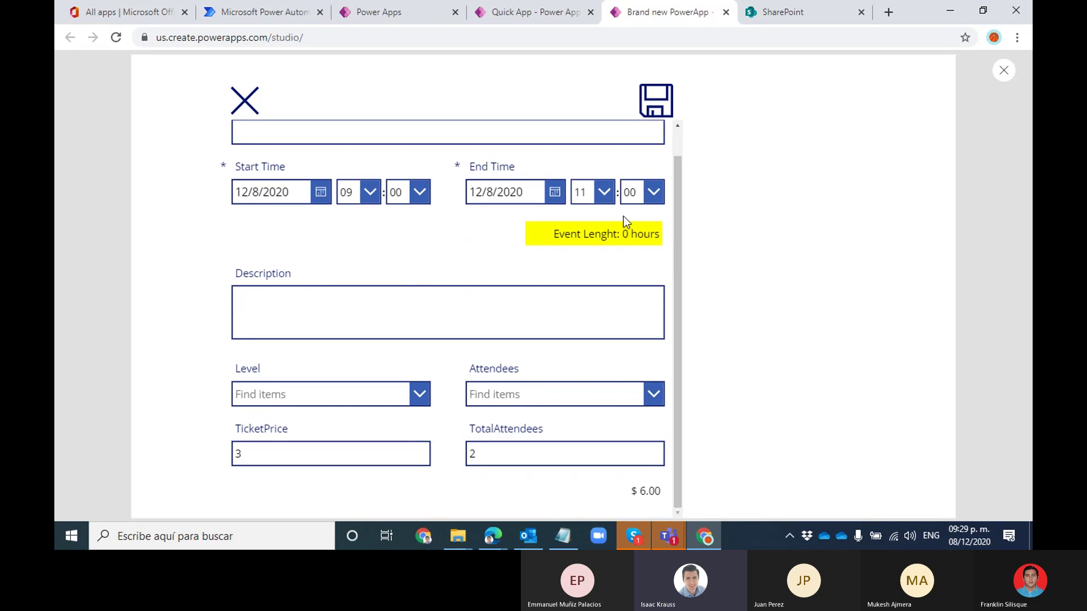
pyautogui.moveTo(566, 233); pyautogui.dragTo(637, 233)
pyautogui.click(651, 235)
pyautogui.moveTo(554, 234); pyautogui.dragTo(686, 201)
pyautogui.moveTo(548, 256); pyautogui.dragTo(658, 260)
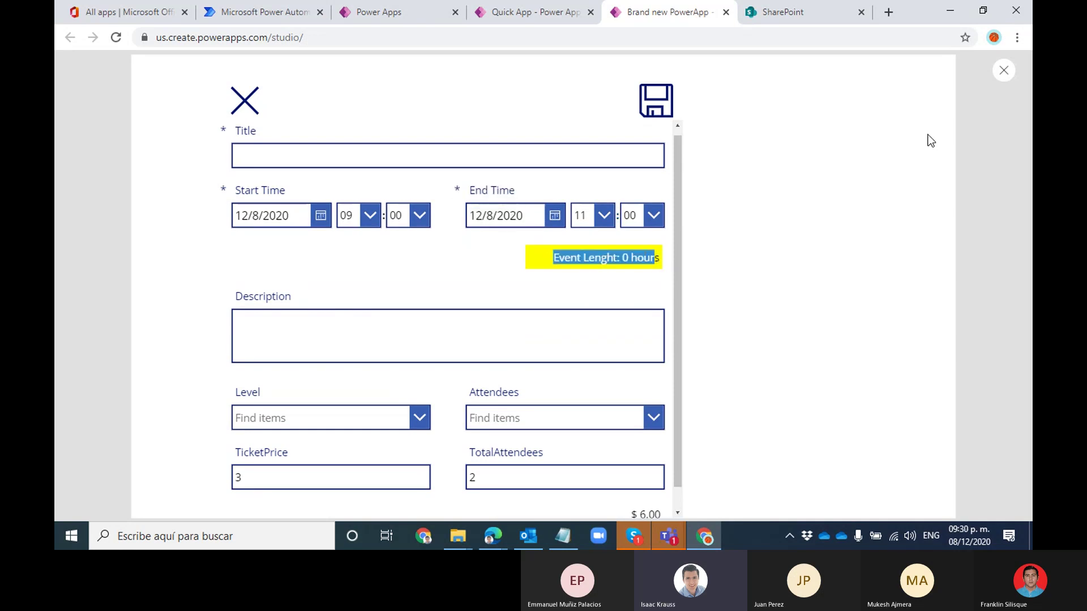
pyautogui.click(1004, 70)
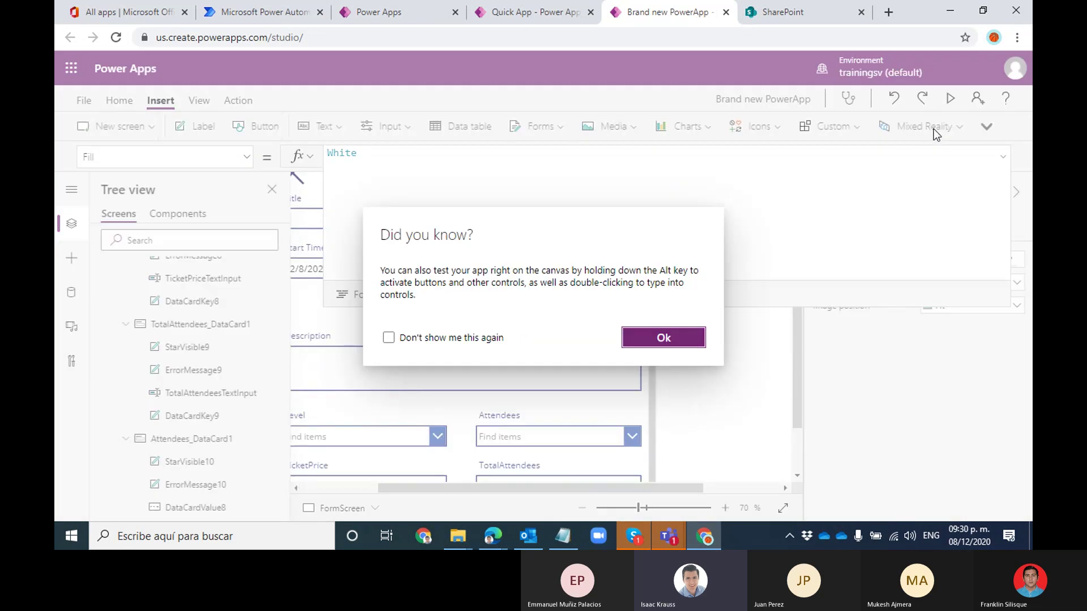
pyautogui.press('Escape')
pyautogui.click(1003, 159)
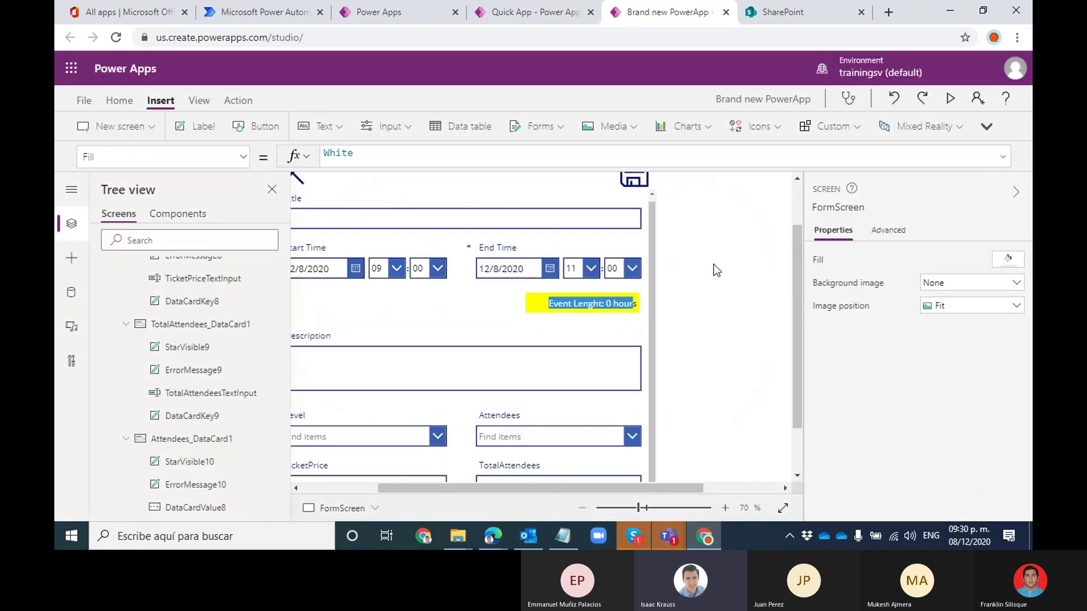
# Review the Navigate and ResetForm calls in the save icon's OnSelect formula
pyautogui.scroll(2, 796, 233)
pyautogui.click(628, 224)
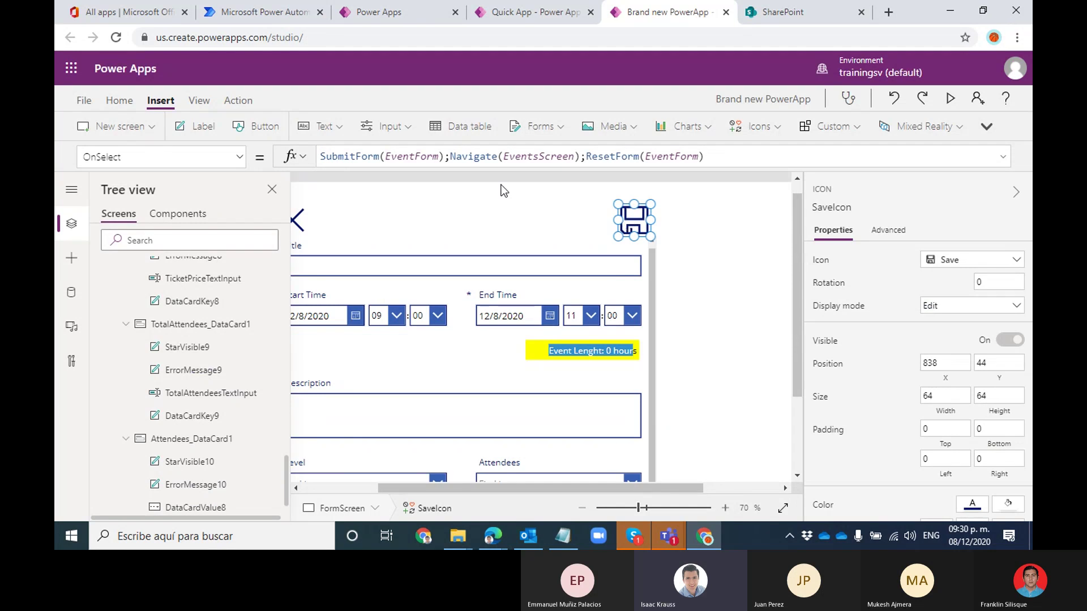
pyautogui.moveTo(450, 156); pyautogui.dragTo(758, 162)
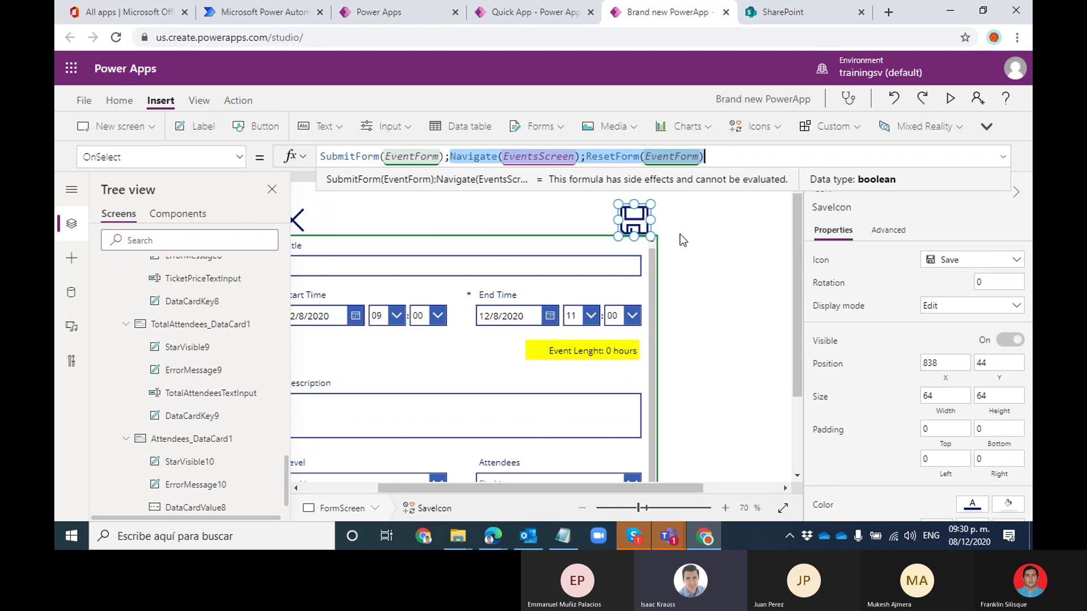
pyautogui.click(681, 233)
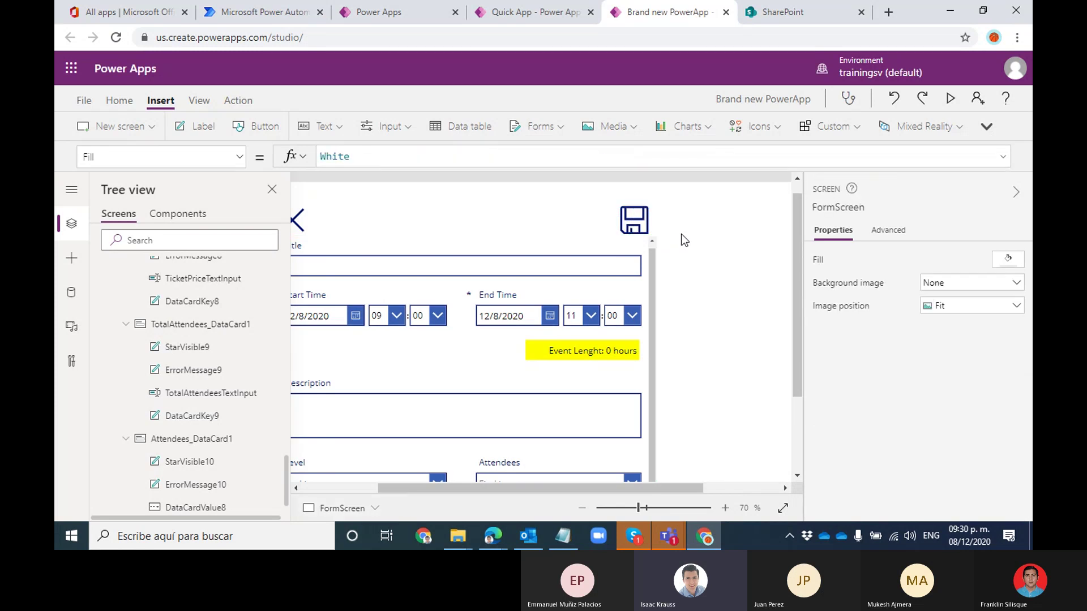
# Save and publish the Brand new PowerApp, then return to the editor
pyautogui.hotkey('ctrl', 's')
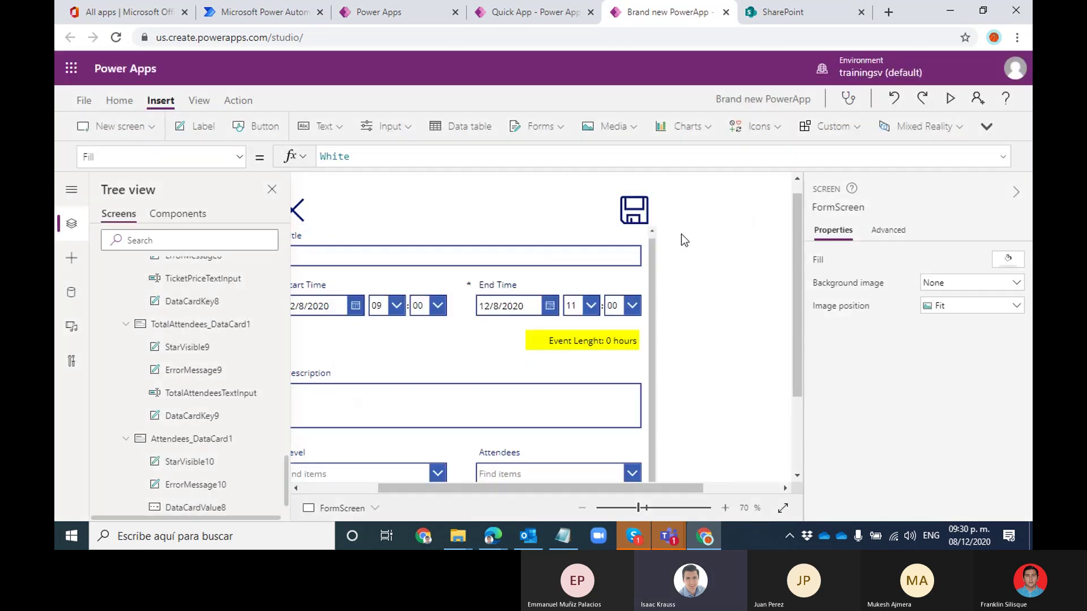
pyautogui.click(82, 101)
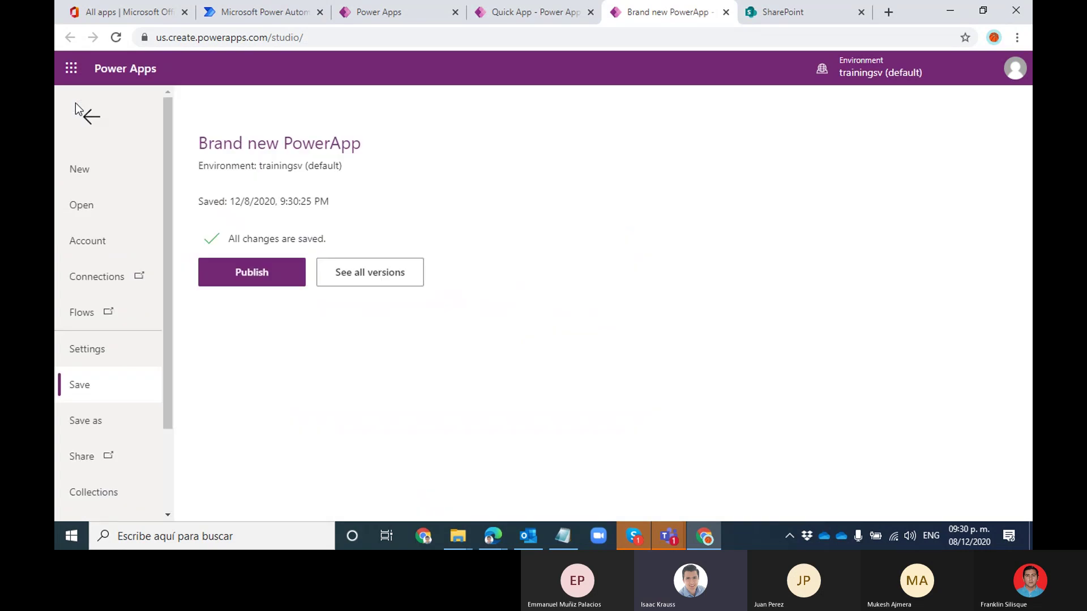
pyautogui.click(236, 283)
pyautogui.click(542, 368)
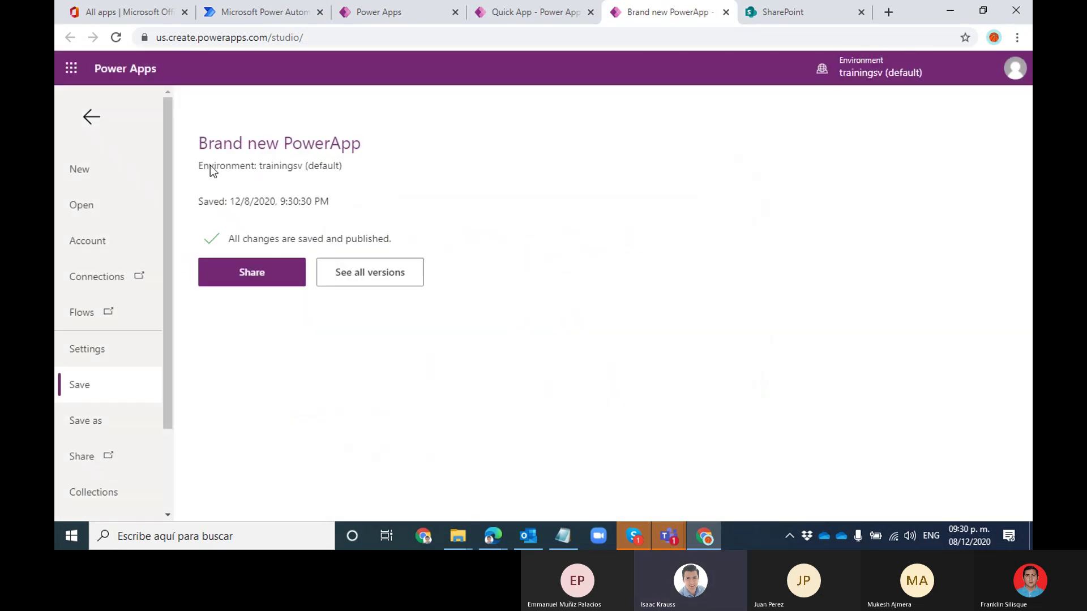
pyautogui.click(91, 117)
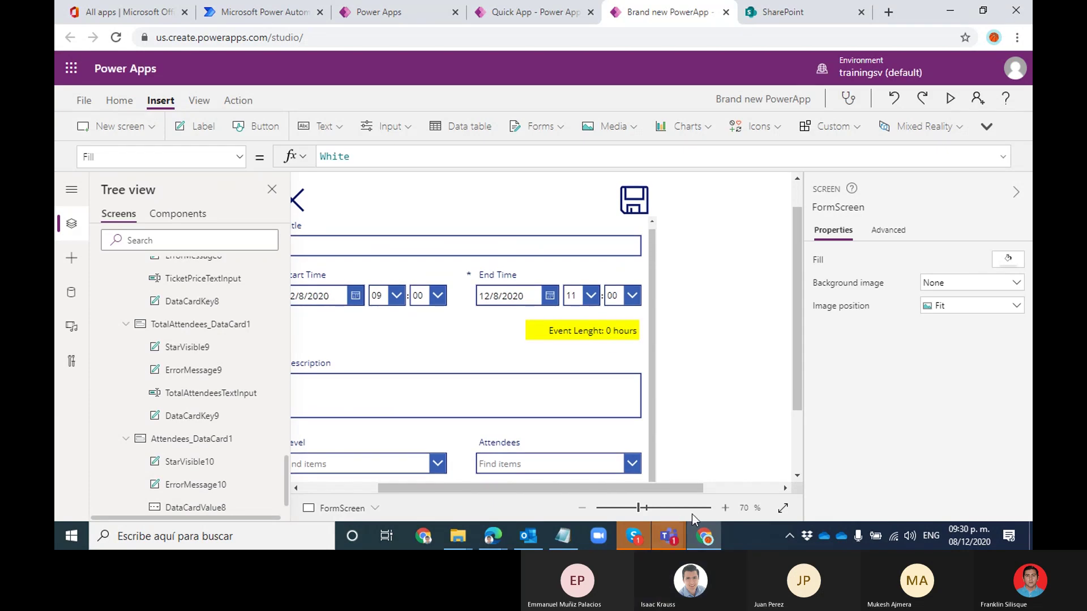
# Zoom the canvas out to 50% and dismiss the recording notice in the Teams meeting window
pyautogui.click(586, 508)
pyautogui.click(587, 509)
pyautogui.moveTo(677, 528)
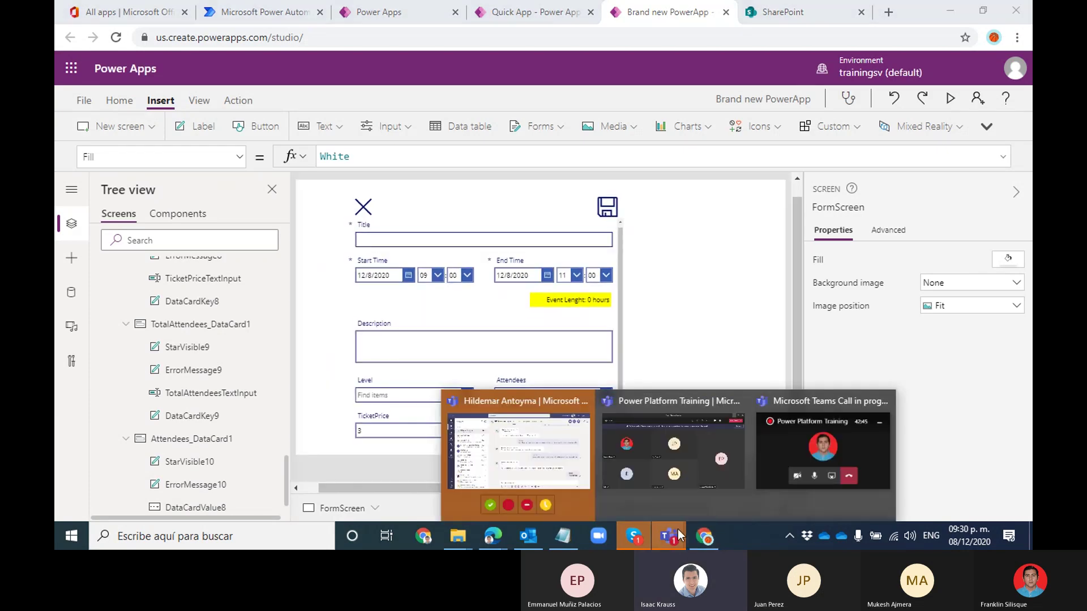
pyautogui.click(703, 474)
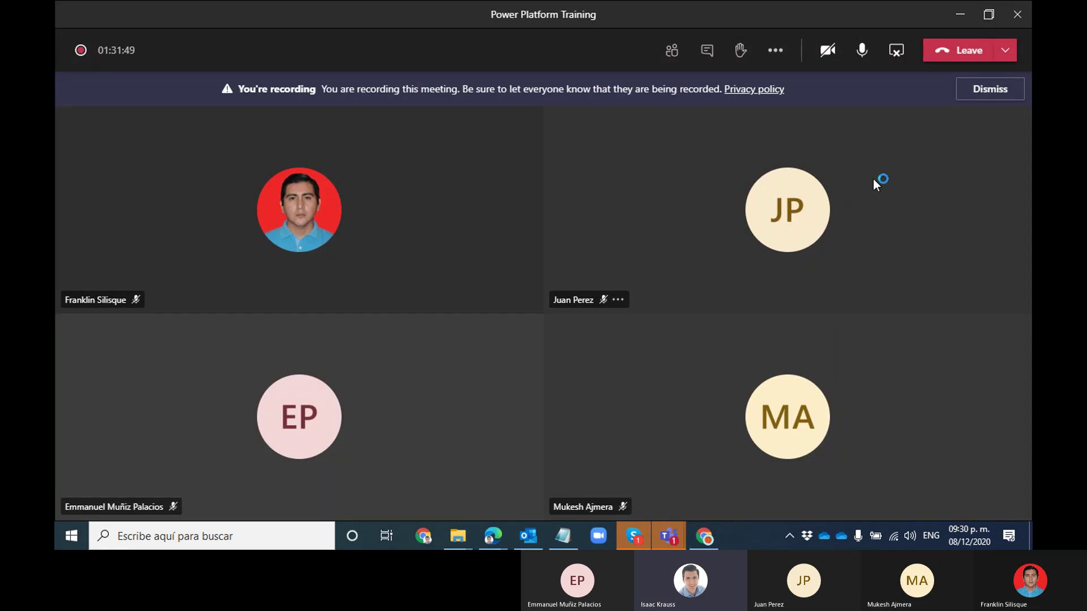
pyautogui.click(995, 92)
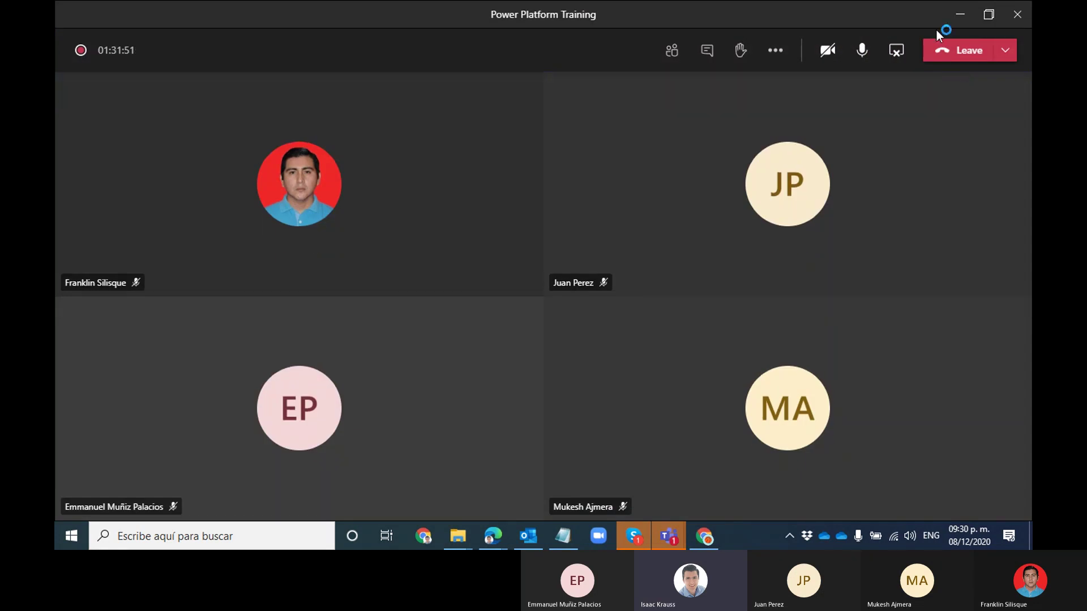
pyautogui.click(954, 22)
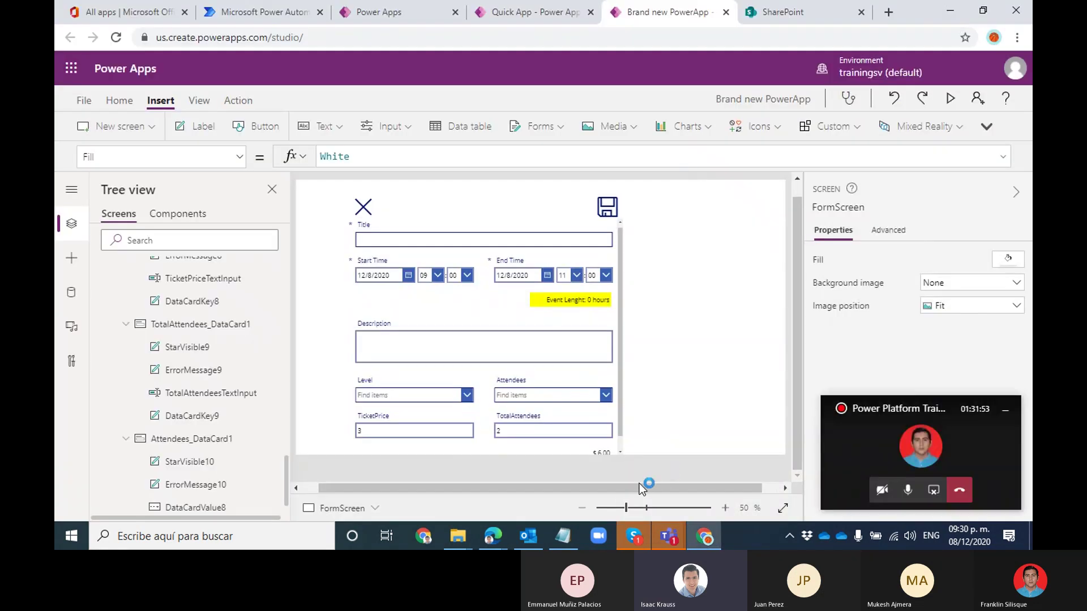
pyautogui.click(581, 509)
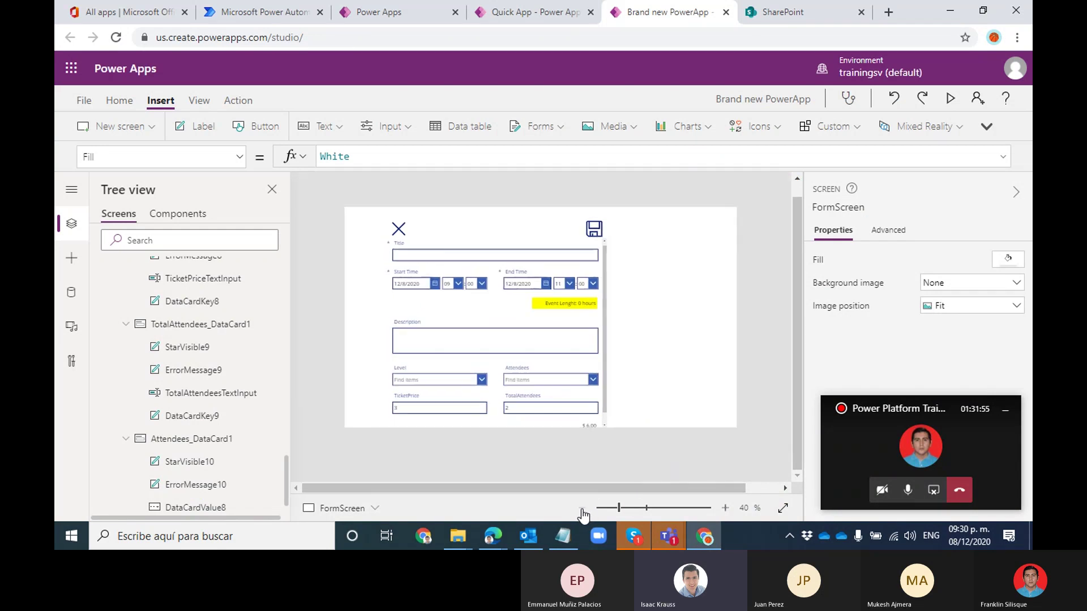
pyautogui.click(725, 508)
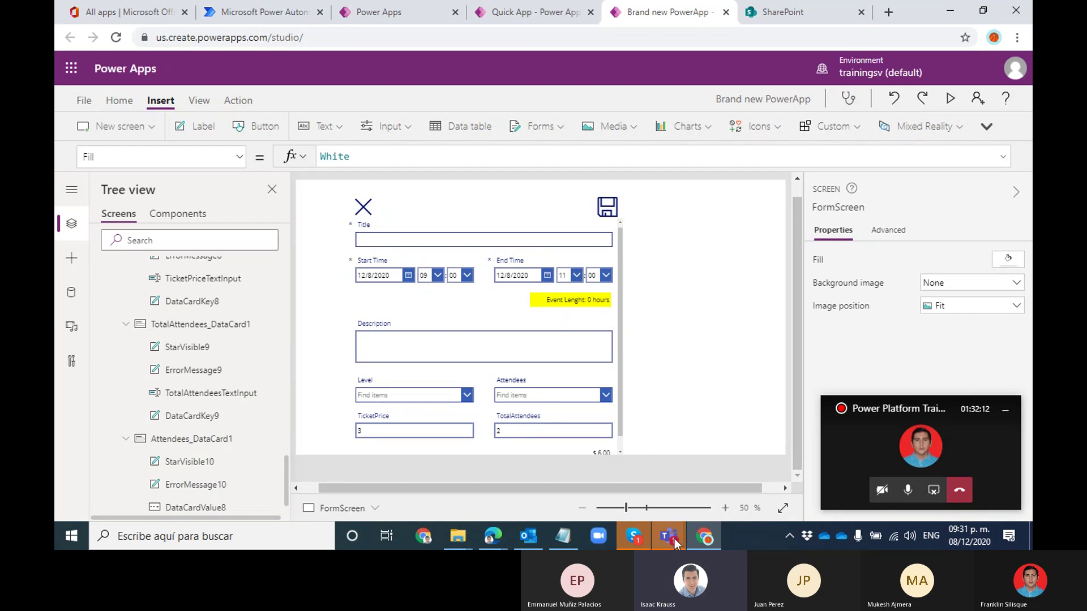
# Mute the microphone in the Teams meeting, return to the app editor, and unmute it
pyautogui.moveTo(671, 540)
pyautogui.click(705, 482)
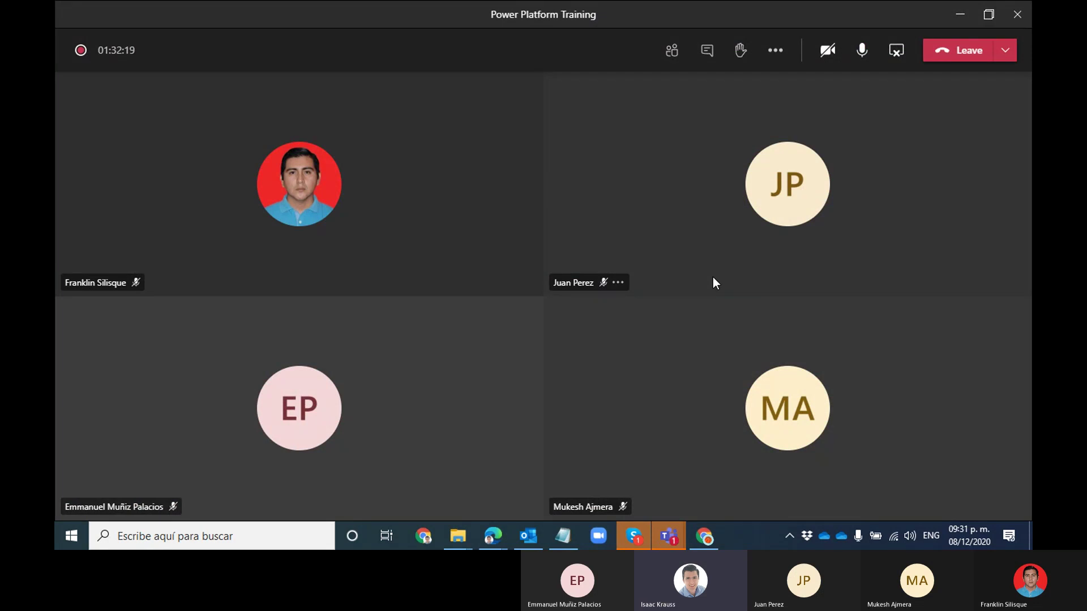
pyautogui.click(862, 50)
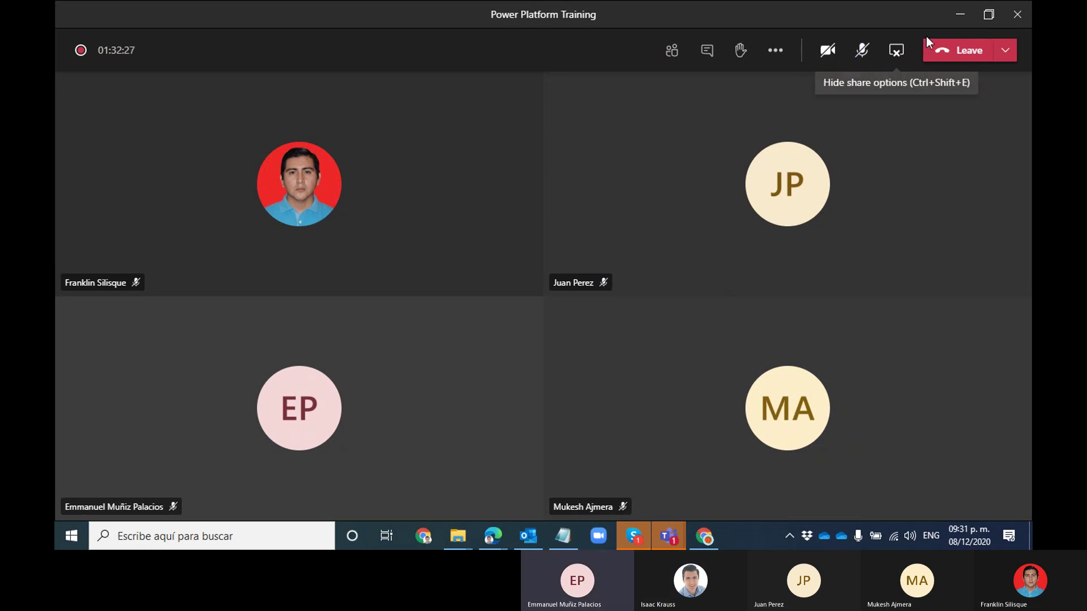
pyautogui.click(960, 13)
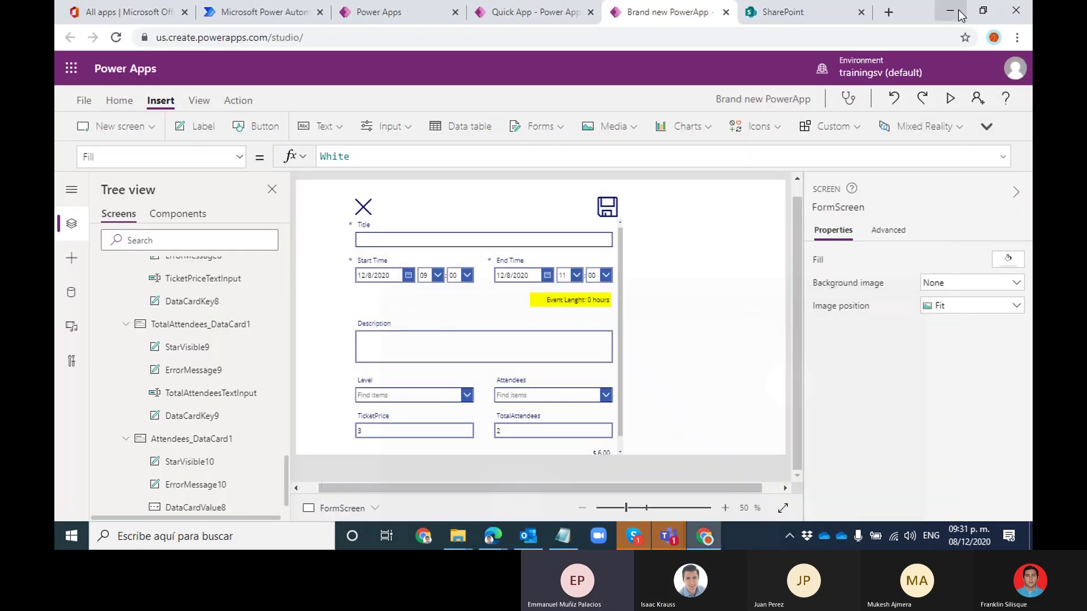
pyautogui.moveTo(617, 490); pyautogui.dragTo(594, 488)
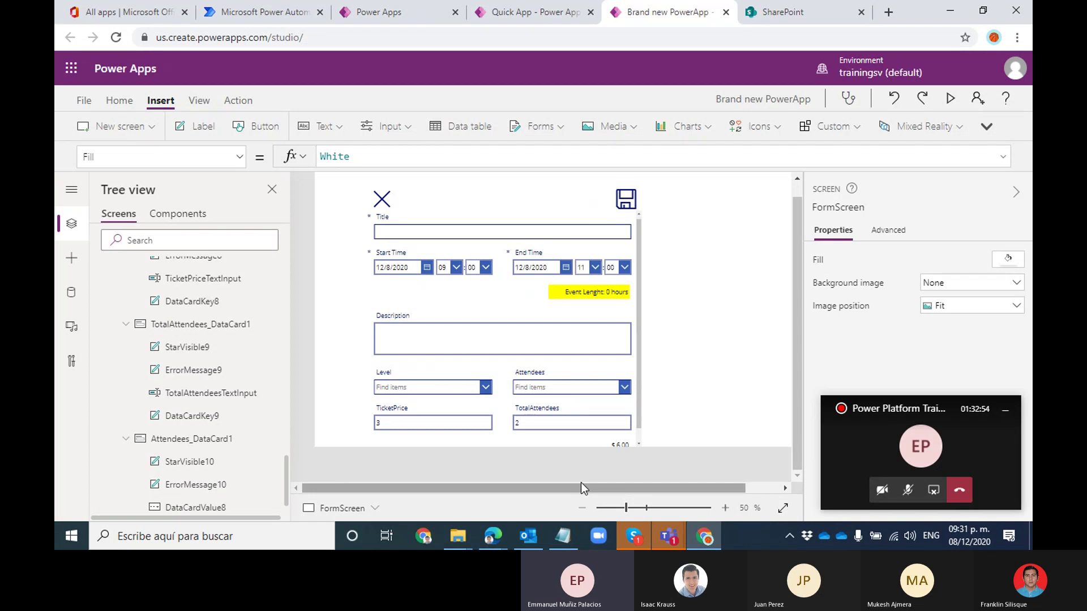
pyautogui.click(907, 491)
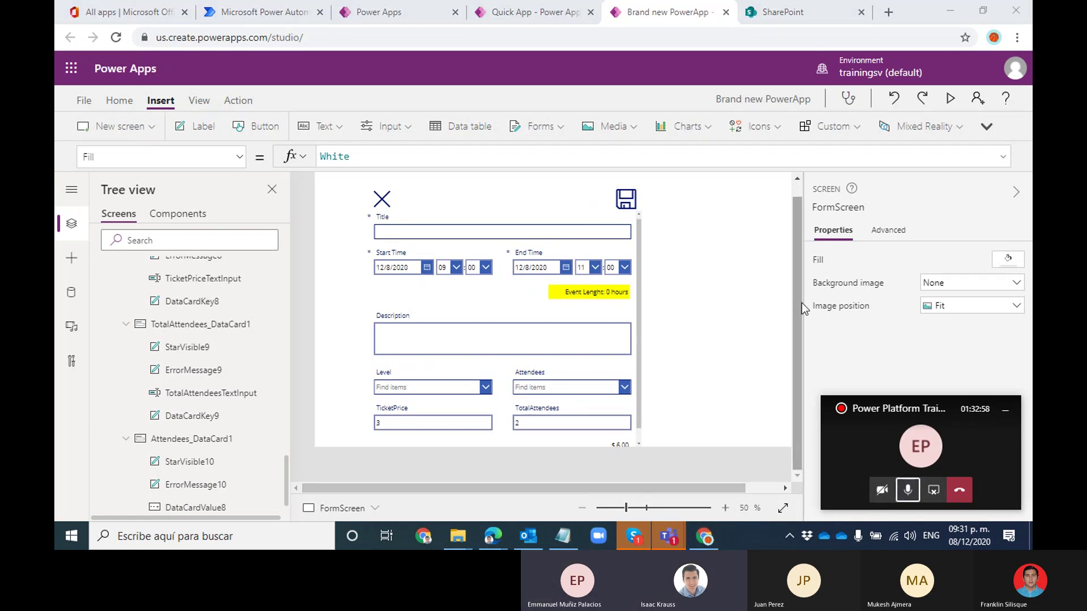
# Preview the app and check the form's event length and income labels for the second and third listed events
pyautogui.click(950, 98)
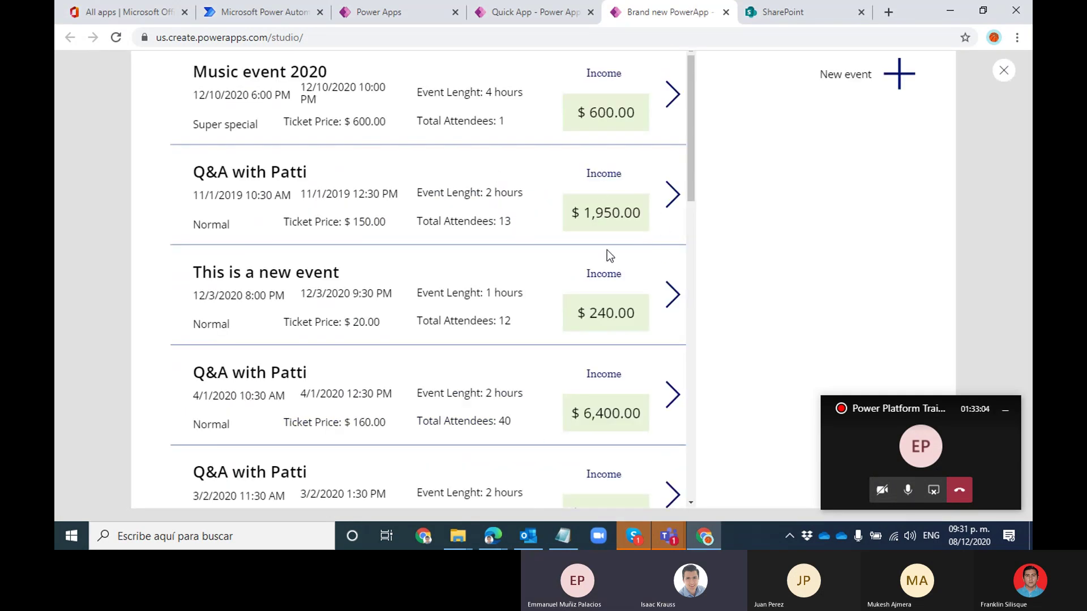
pyautogui.click(672, 196)
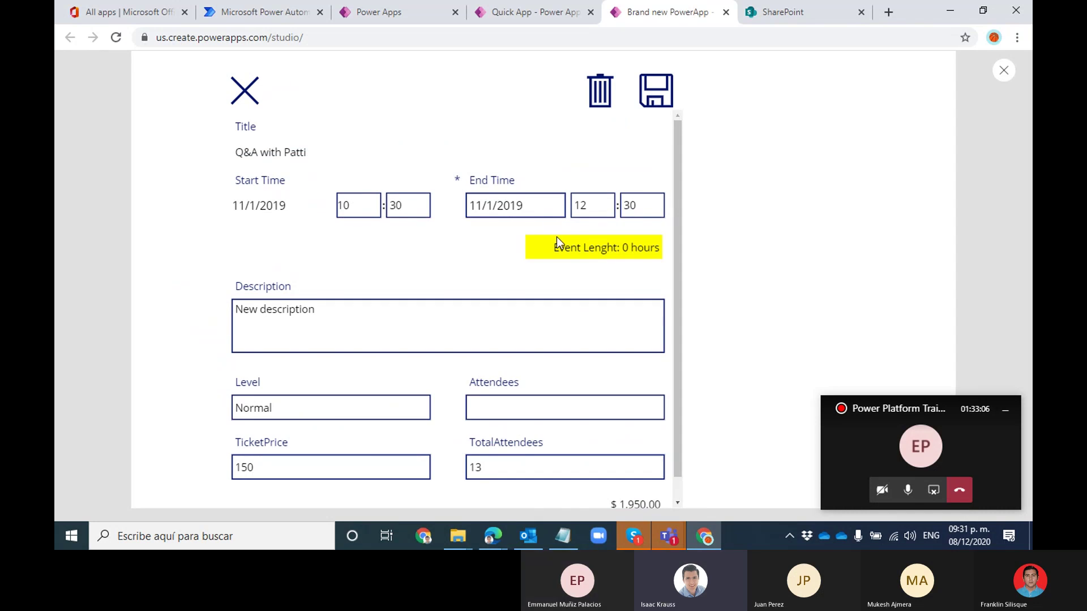
pyautogui.click(239, 108)
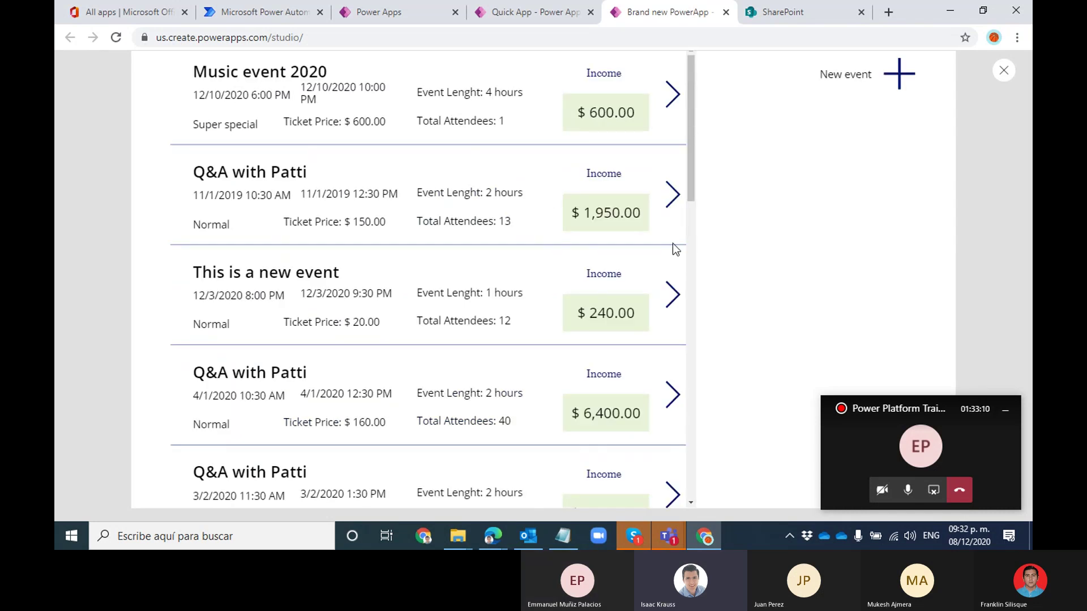
pyautogui.click(672, 297)
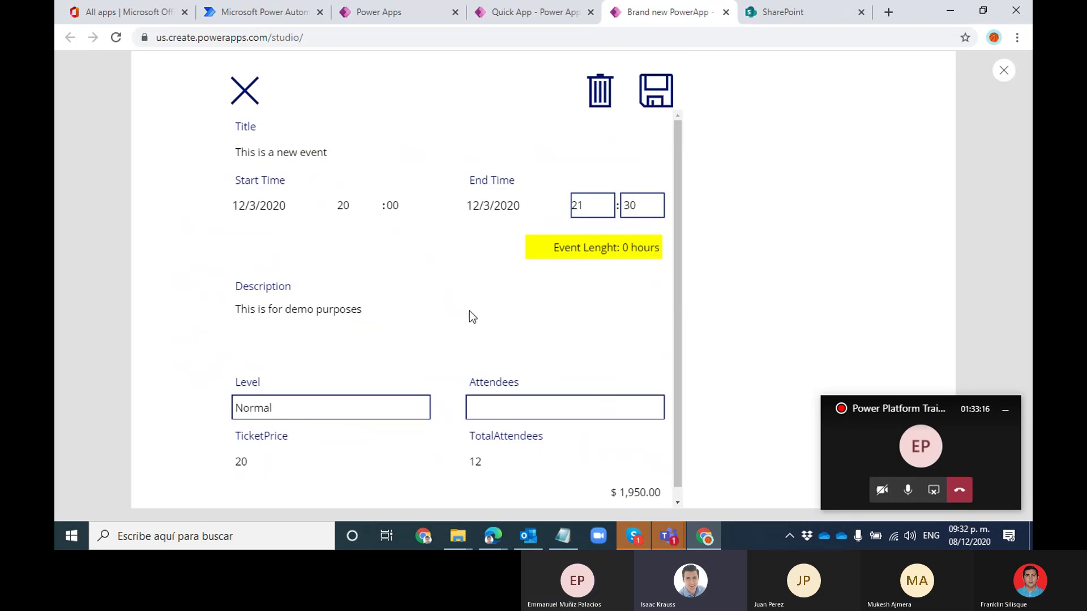
pyautogui.click(245, 101)
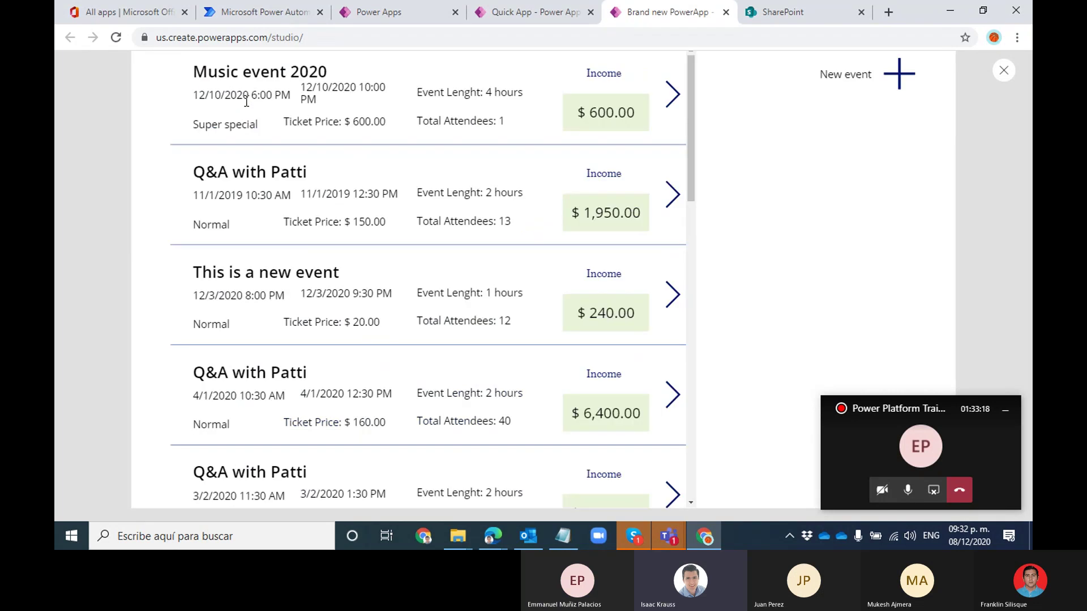
pyautogui.click(1011, 78)
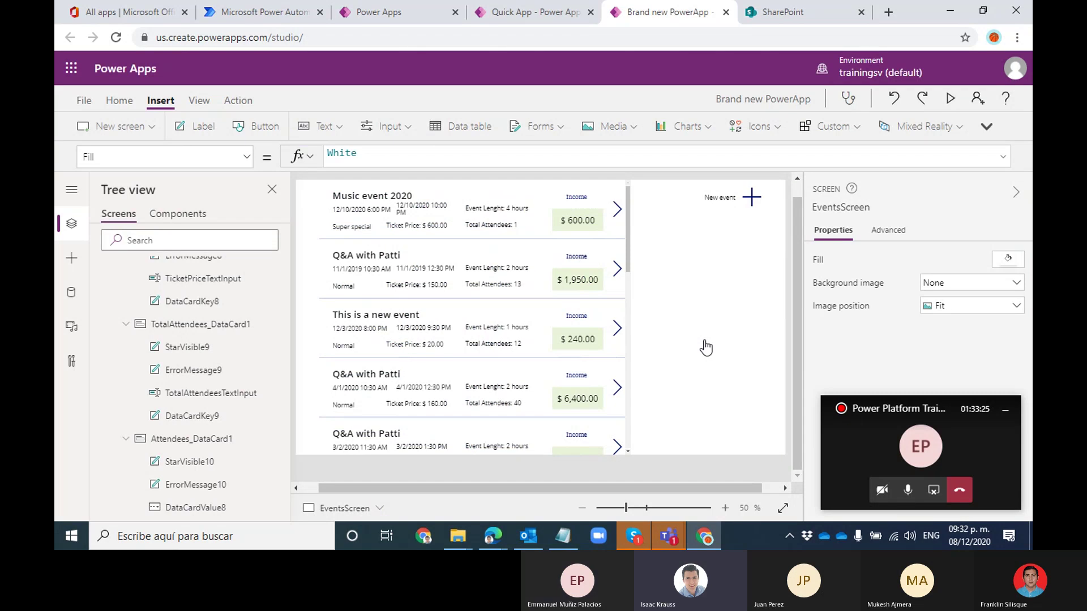
# Bring the event form screen back onto the canvas and check the app's save and publish status
pyautogui.click(751, 540)
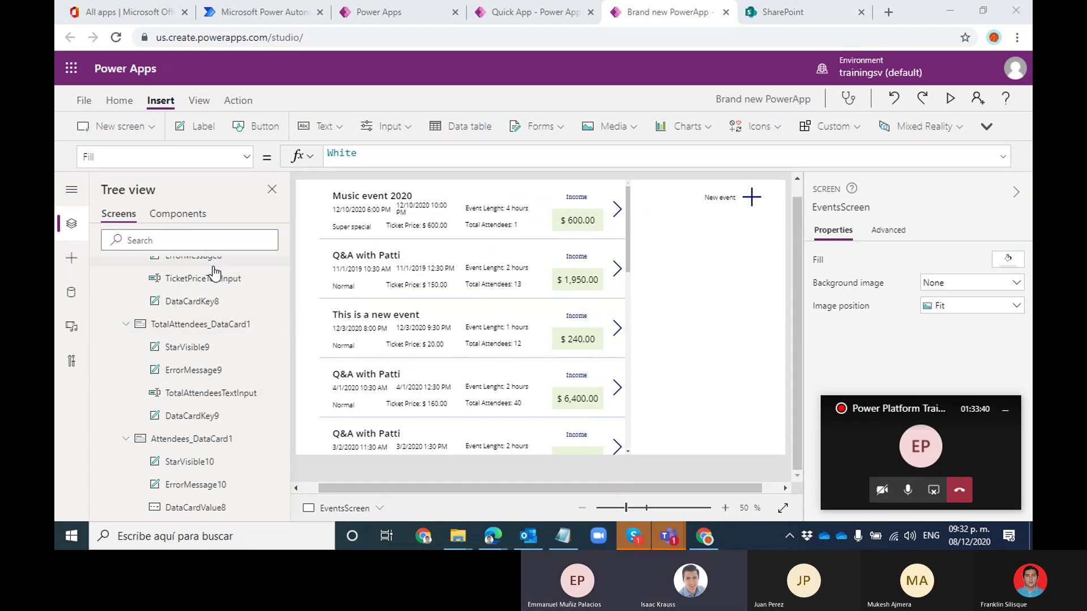
pyautogui.click(277, 323)
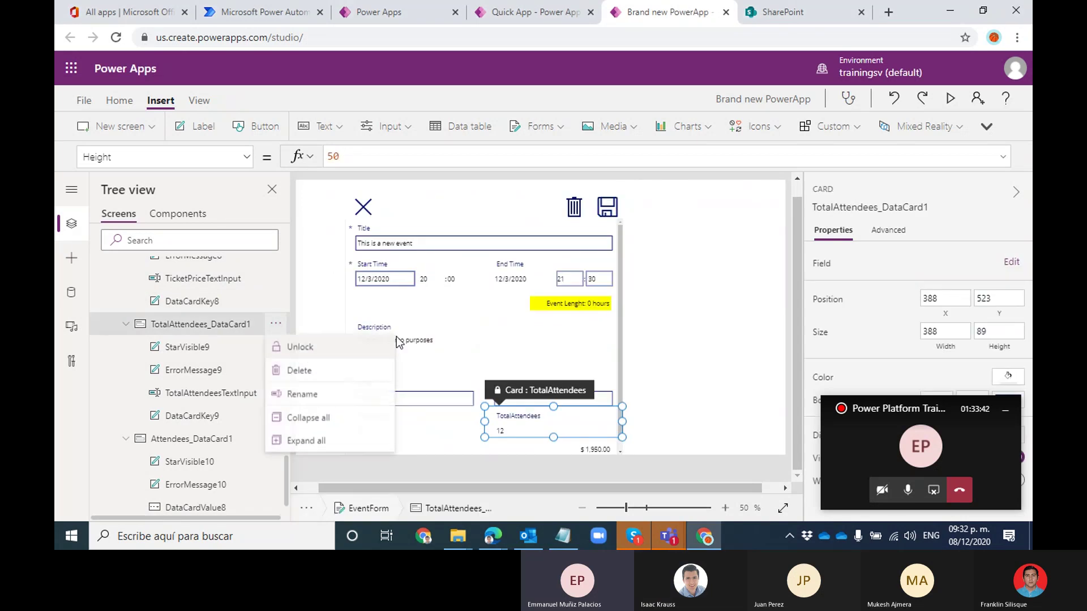
pyautogui.click(657, 295)
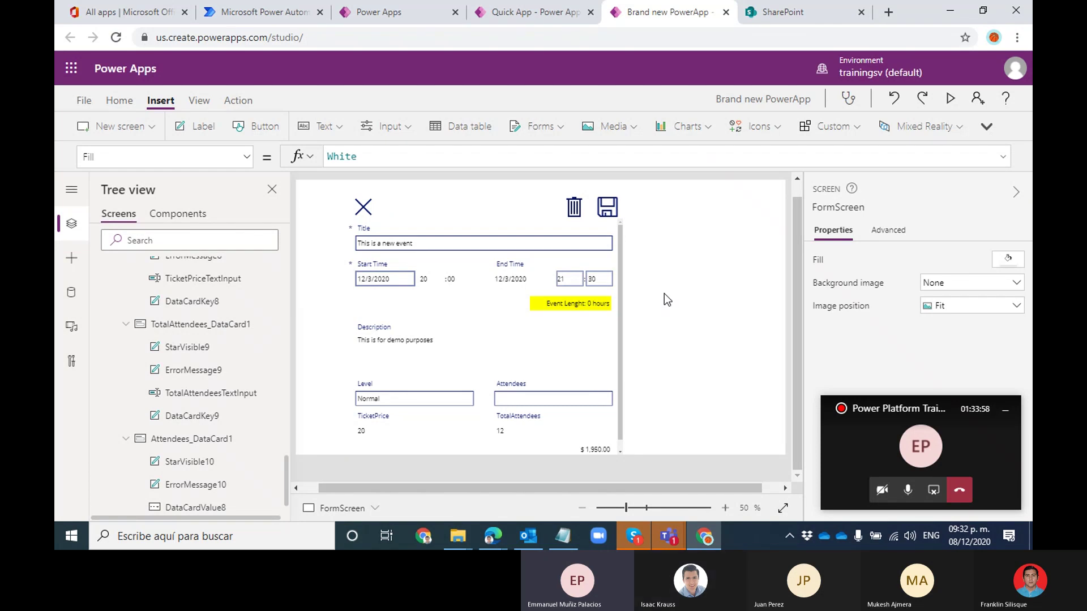
pyautogui.click(81, 103)
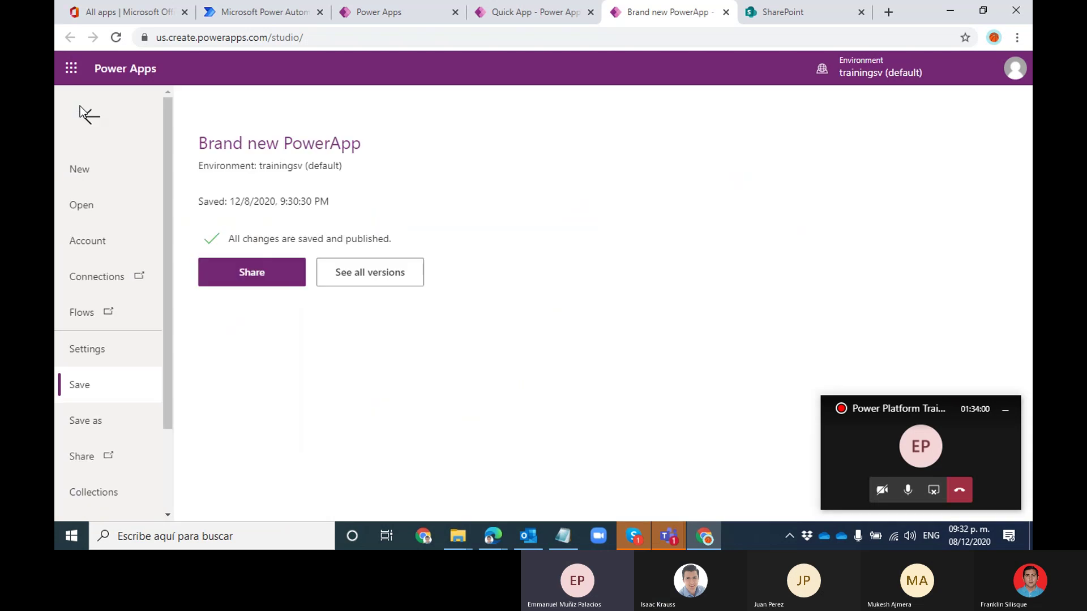
pyautogui.click(91, 116)
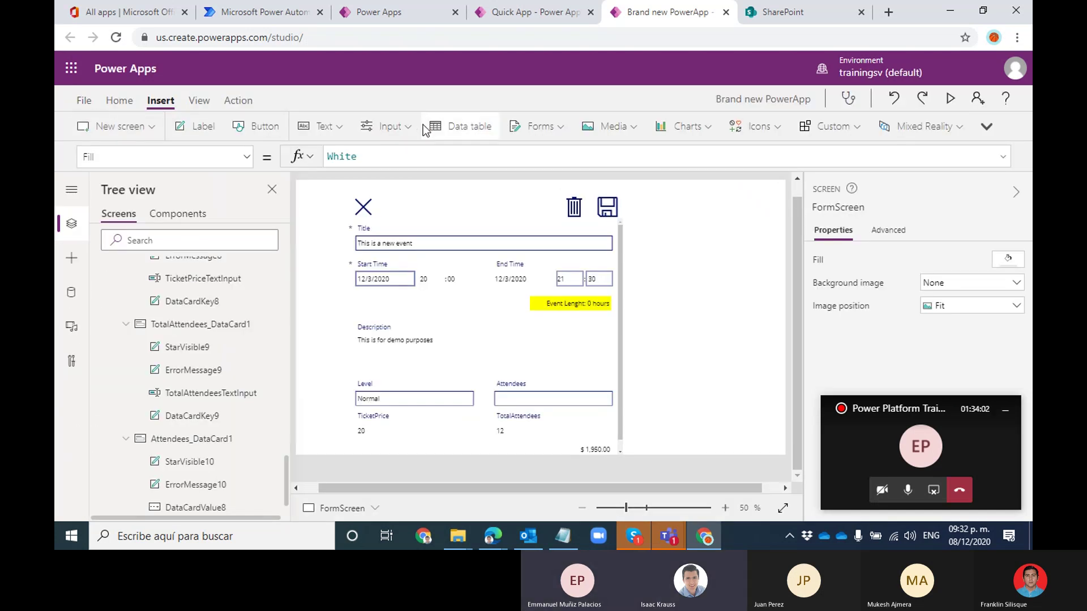
# Reload the Power Apps studio page and check the Teams meeting window while it loads
pyautogui.press('F5')
pyautogui.click(610, 109)
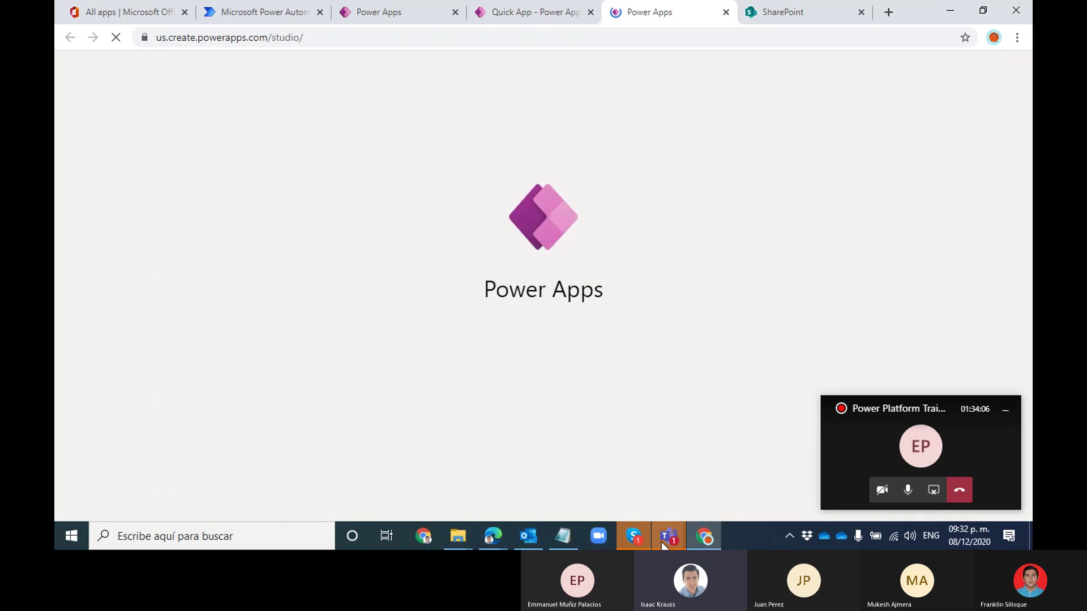
pyautogui.moveTo(667, 537)
pyautogui.click(686, 467)
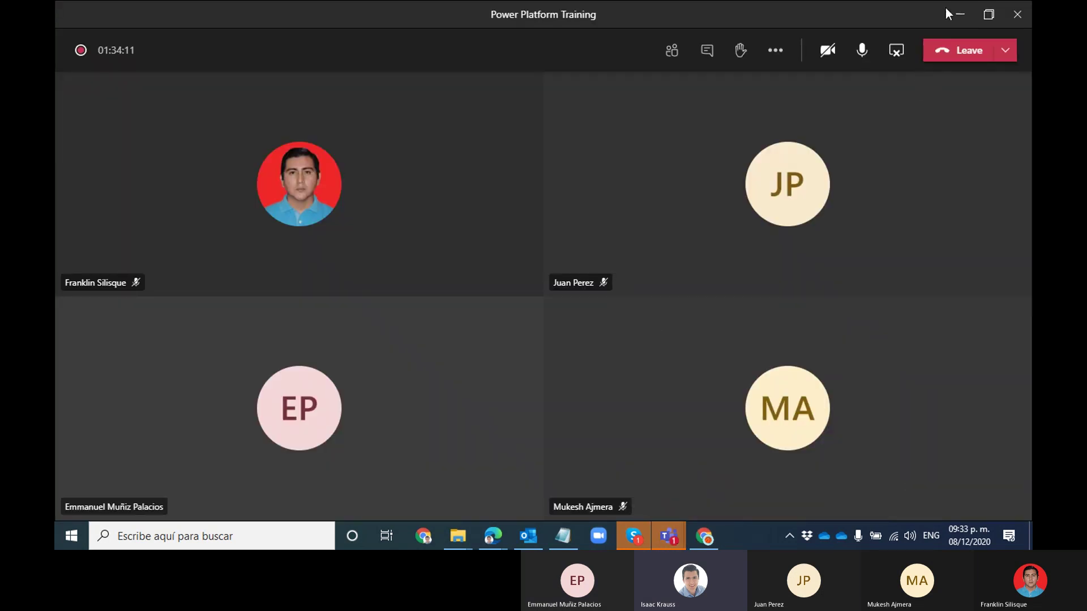
pyautogui.click(959, 16)
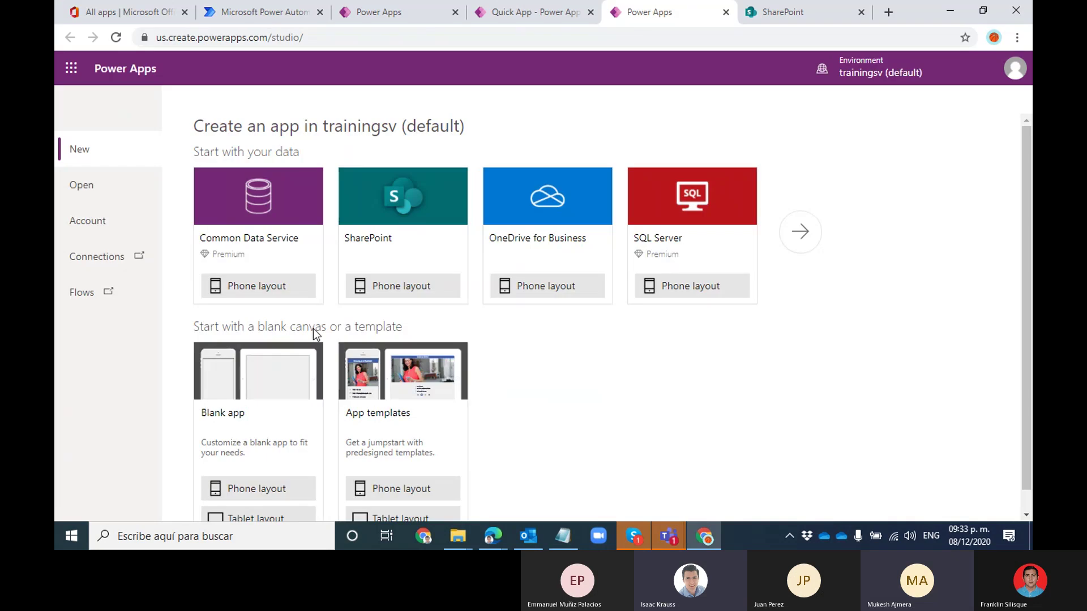
# Reopen the Brand new PowerApp app for editing and skip the welcome message
pyautogui.click(111, 187)
pyautogui.click(459, 209)
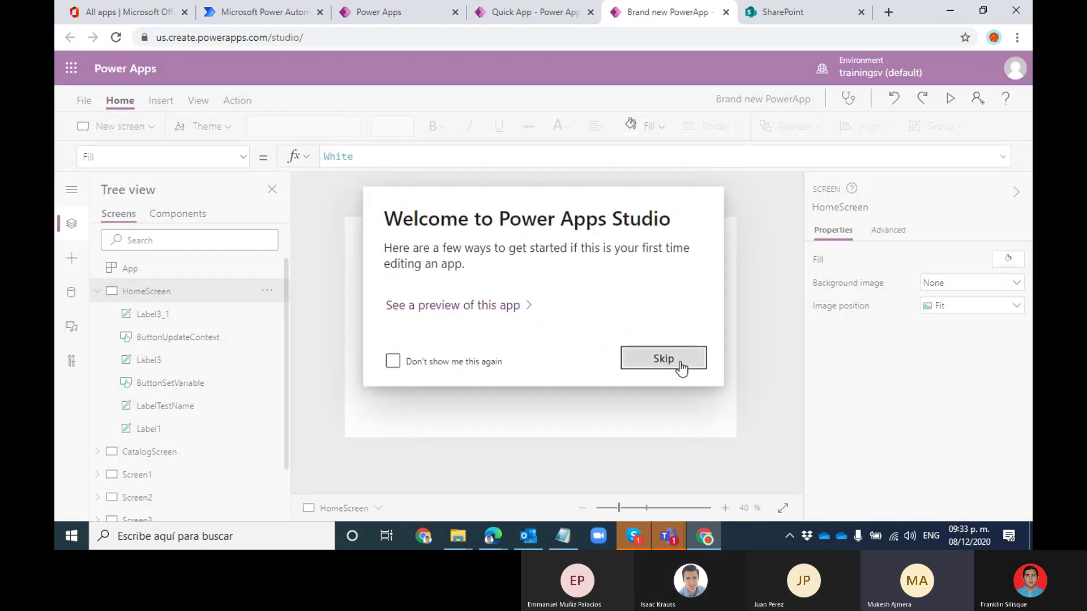
pyautogui.click(681, 365)
# Review EventsScreen and FormScreen, and check the event form's data source and layout settings
pyautogui.click(97, 291)
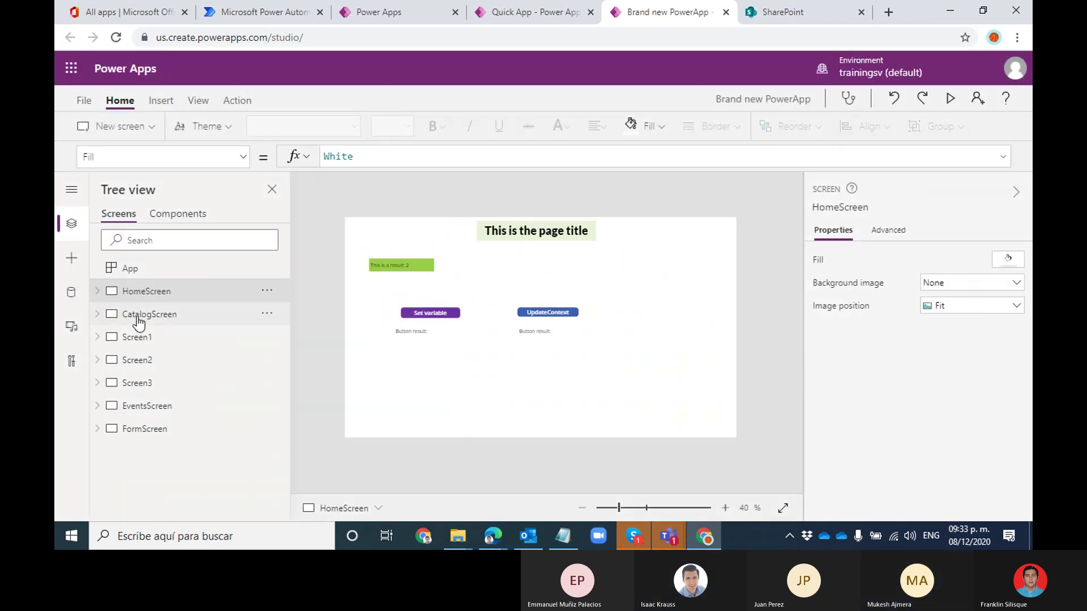
pyautogui.click(165, 413)
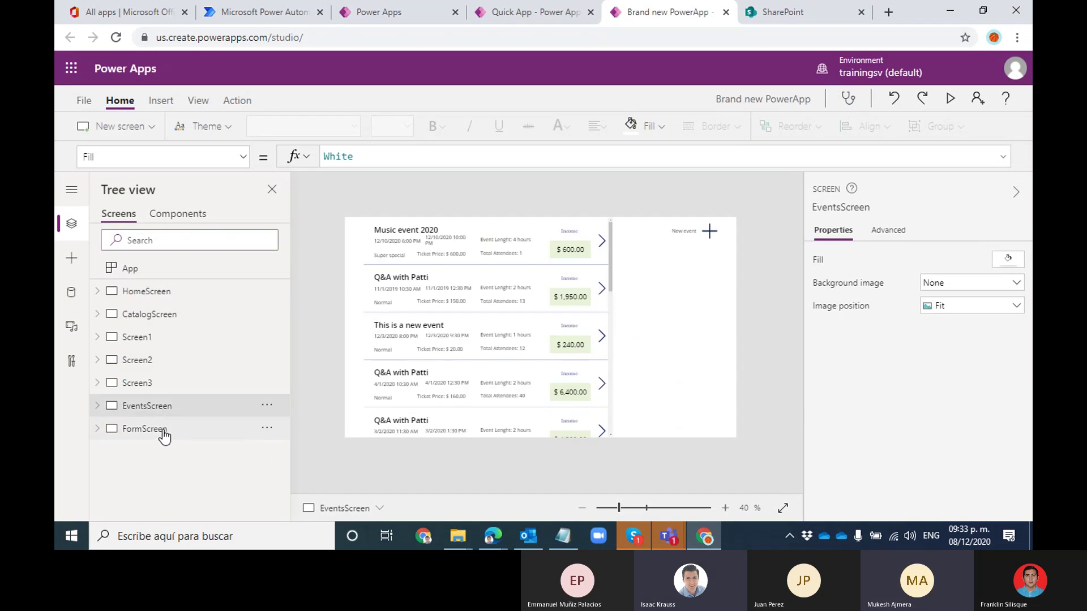
pyautogui.click(165, 435)
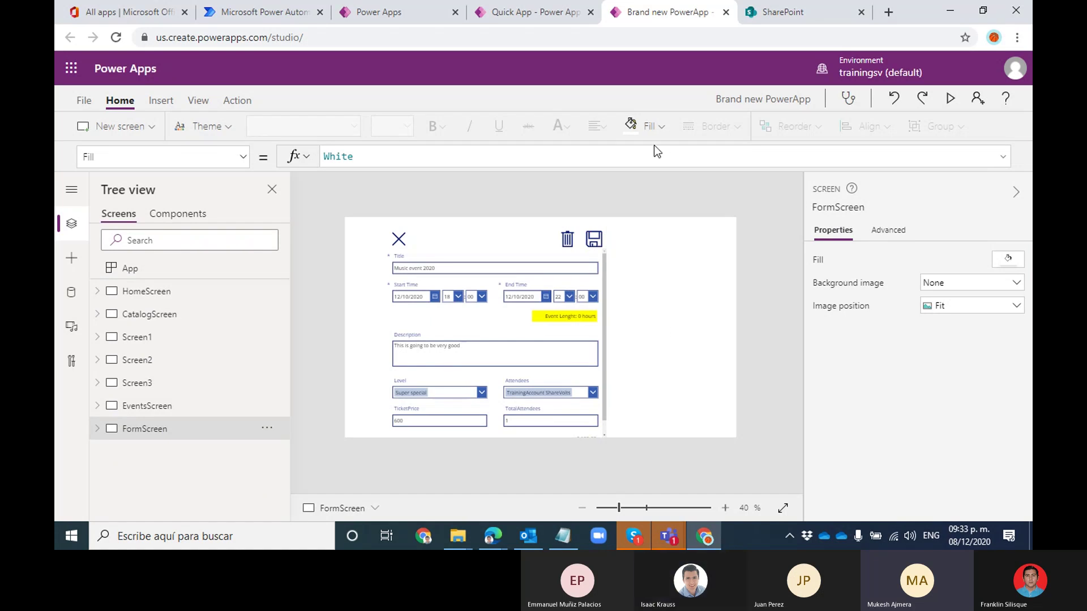
pyautogui.click(161, 100)
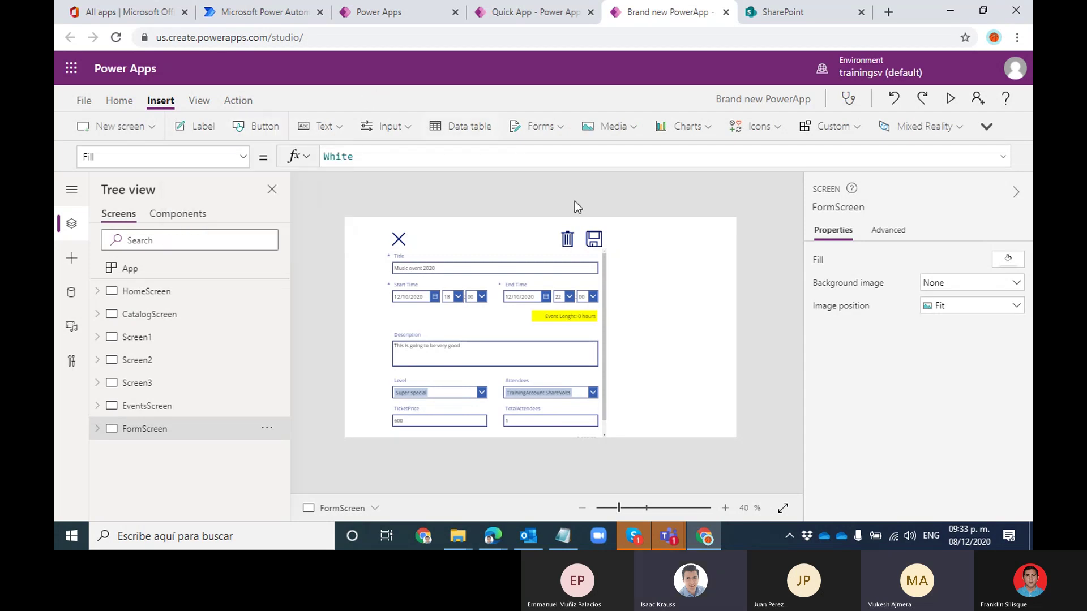
pyautogui.click(605, 303)
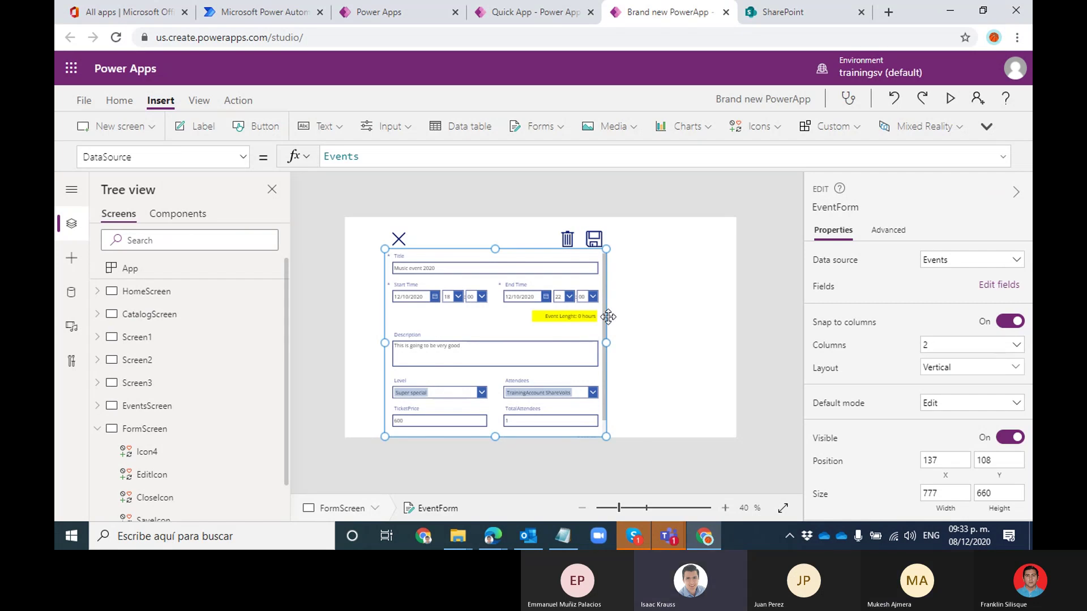
pyautogui.click(361, 276)
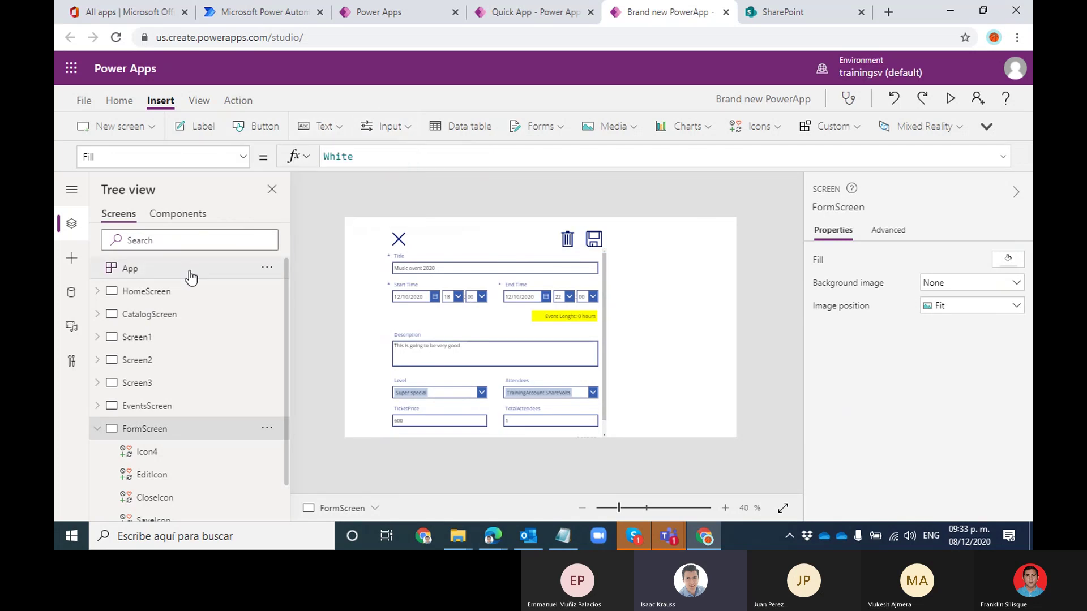
# Review the labels on HomeScreen, including the page title and the UpdateContext button's result label
pyautogui.click(173, 299)
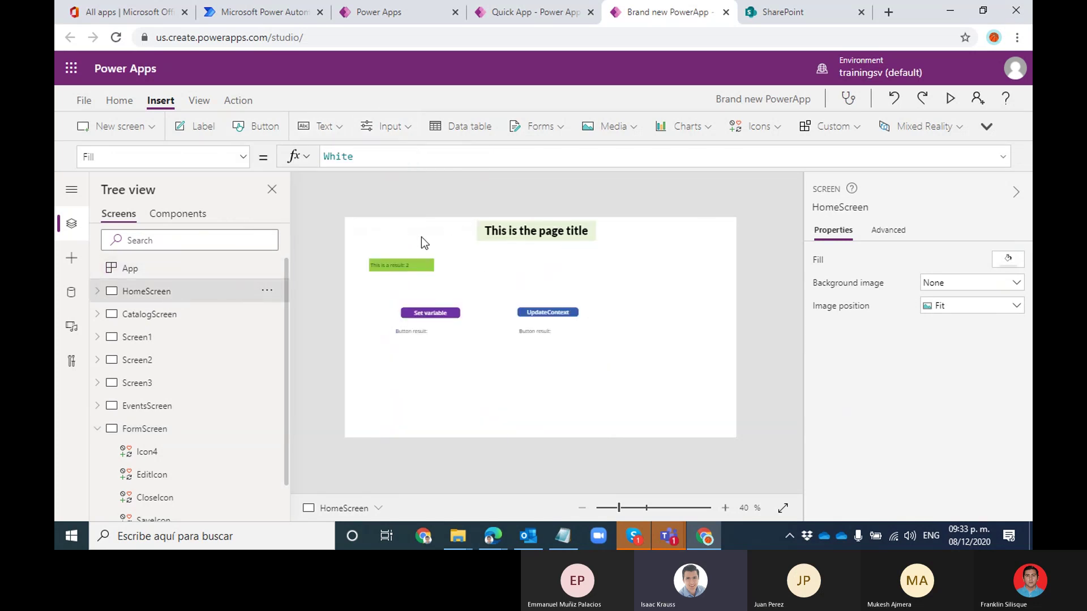
pyautogui.click(404, 263)
pyautogui.click(504, 232)
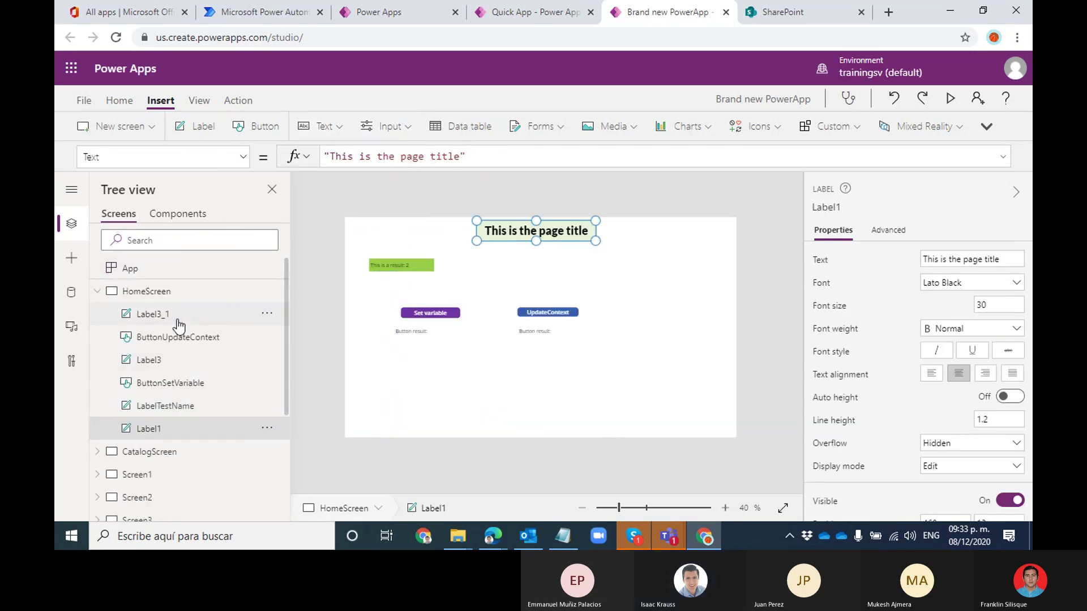
pyautogui.click(169, 314)
pyautogui.click(97, 291)
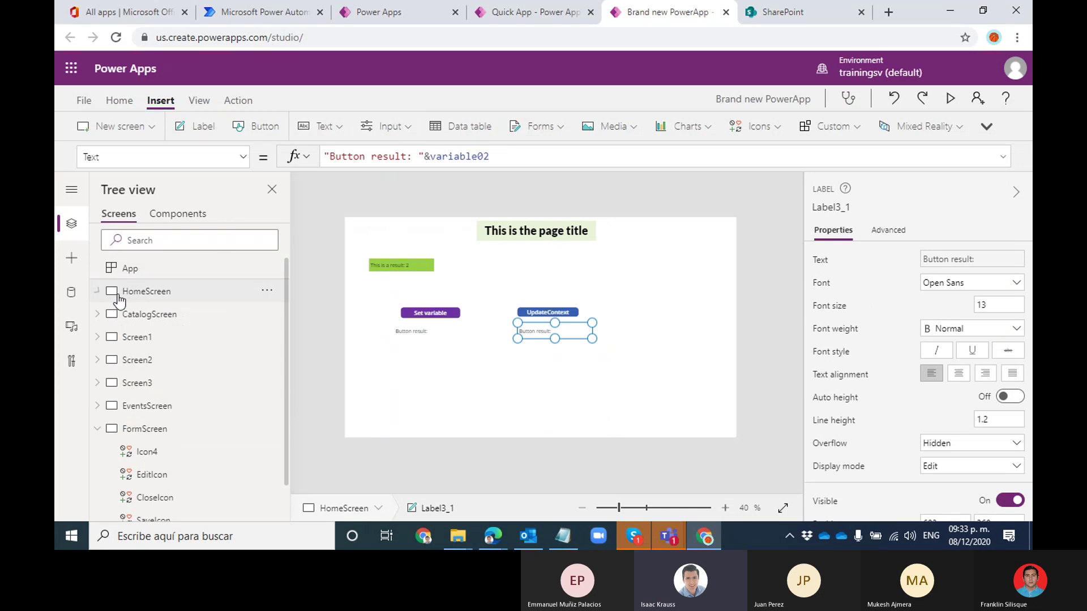
# Review the two number text inputs above the Calculate button on CatalogScreen
pyautogui.click(175, 320)
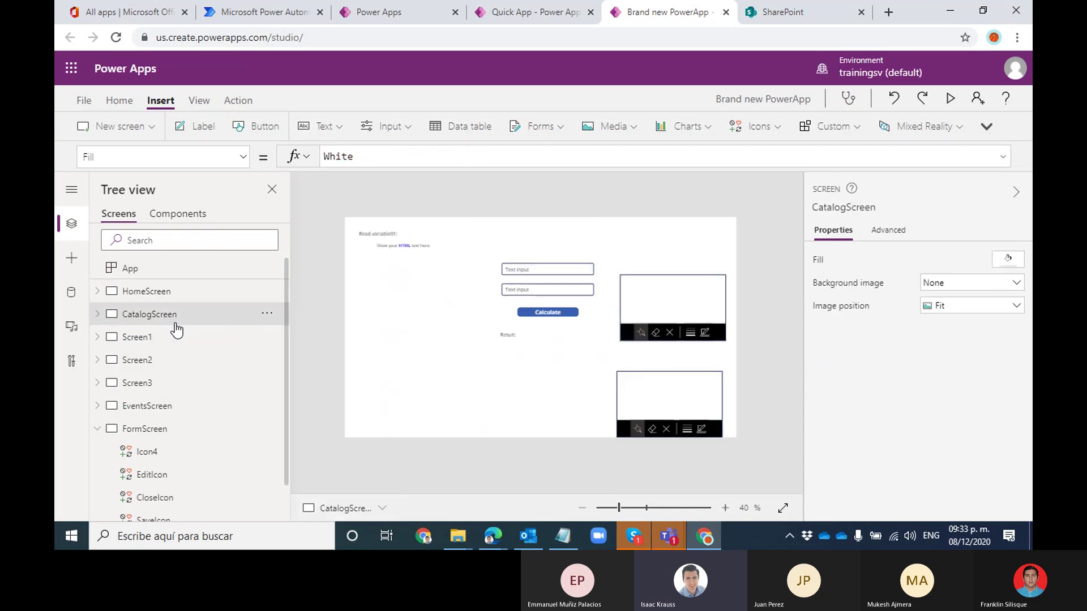
pyautogui.click(558, 272)
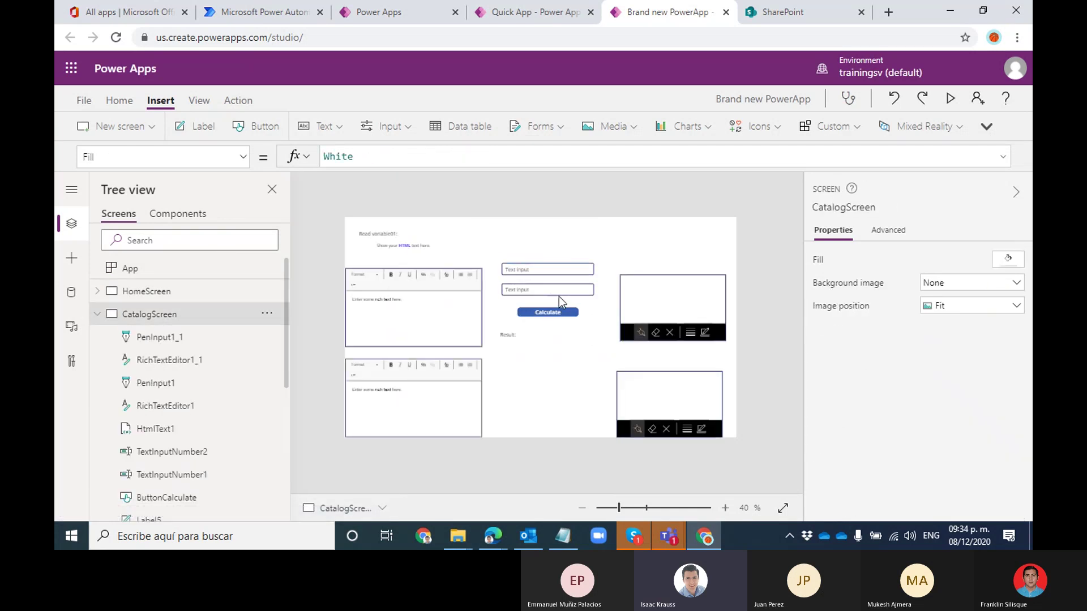
pyautogui.click(559, 292)
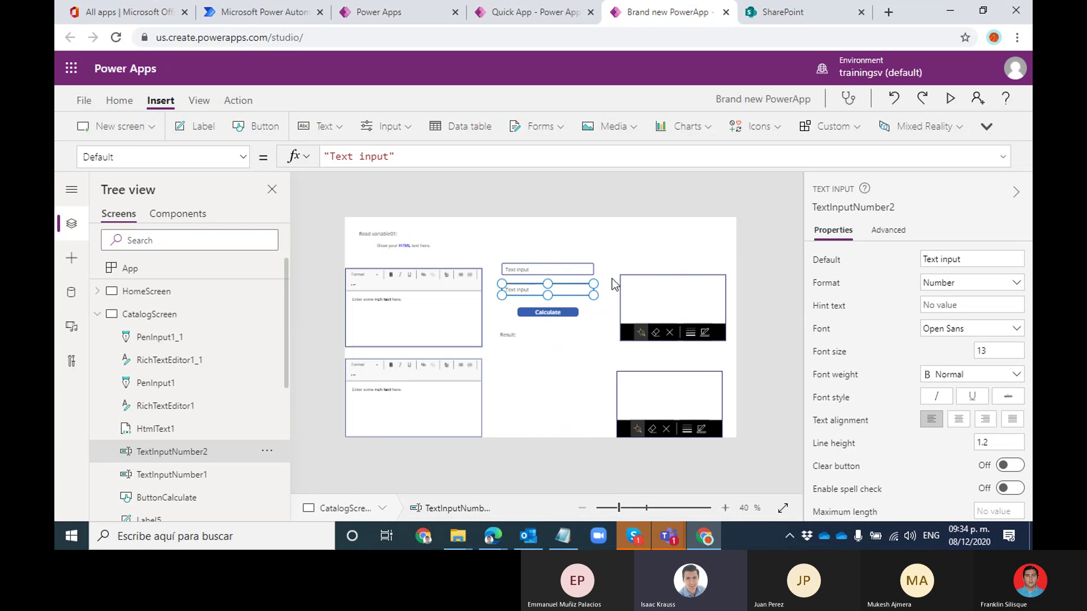
pyautogui.click(568, 268)
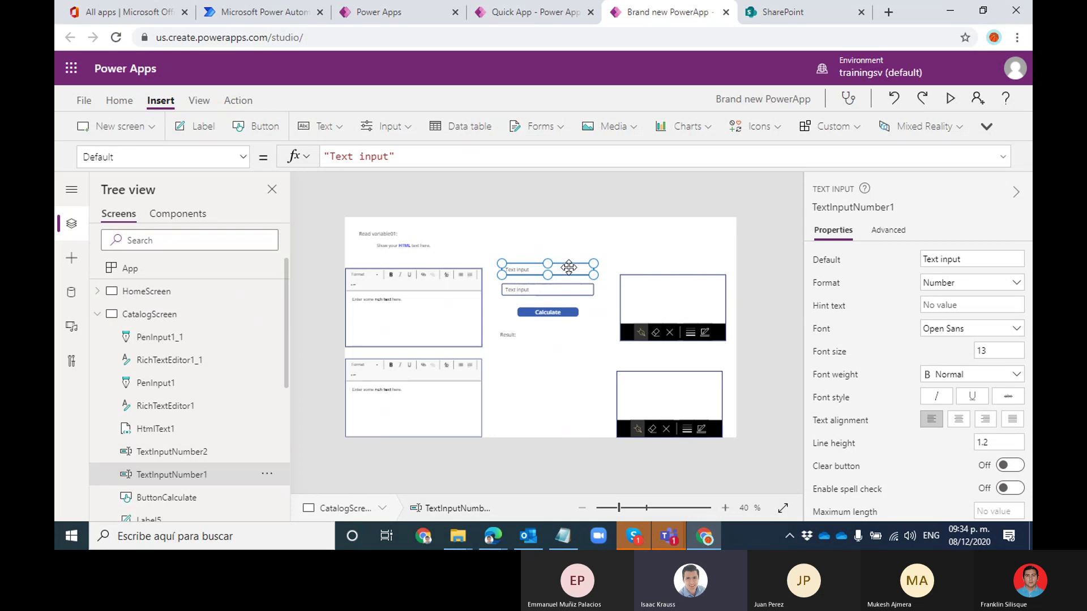
pyautogui.click(97, 315)
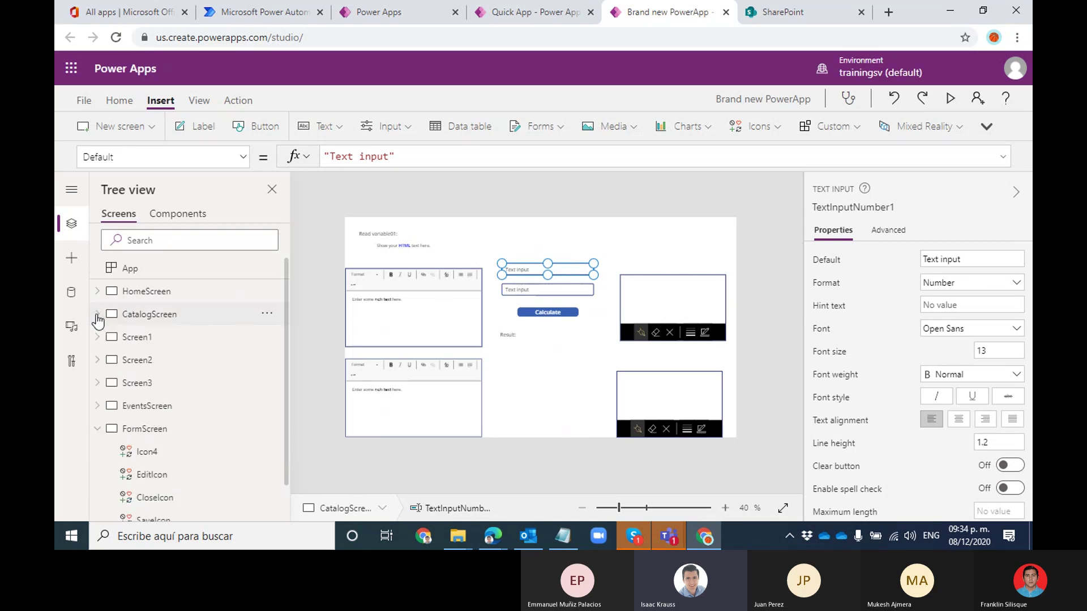
# Insert an HTML text control on FormScreen in the empty area beside the event form, enlarged to about 377 by 282
pyautogui.click(160, 428)
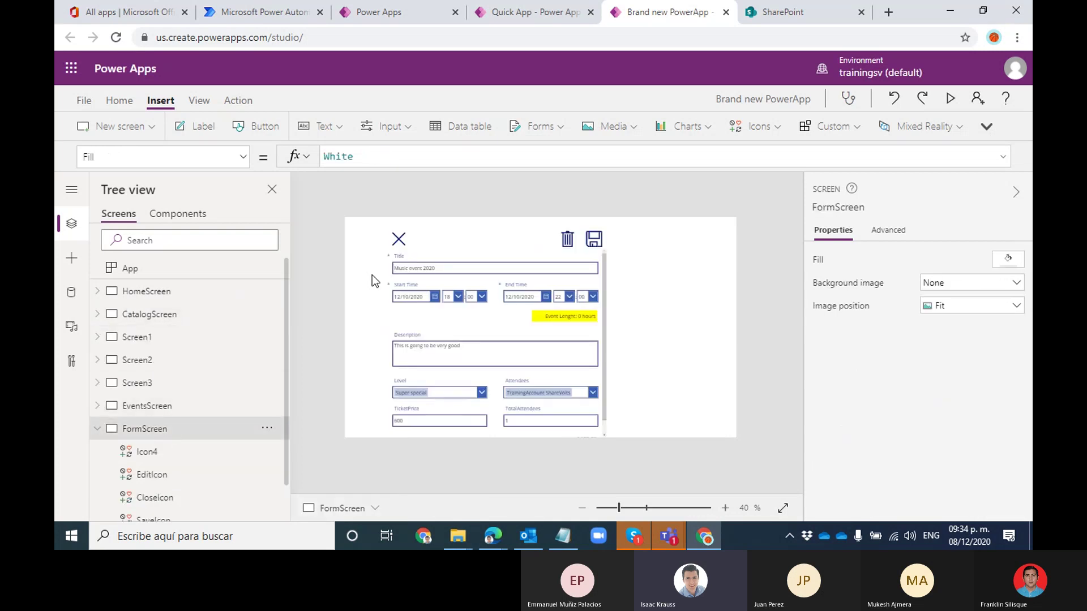
pyautogui.click(339, 124)
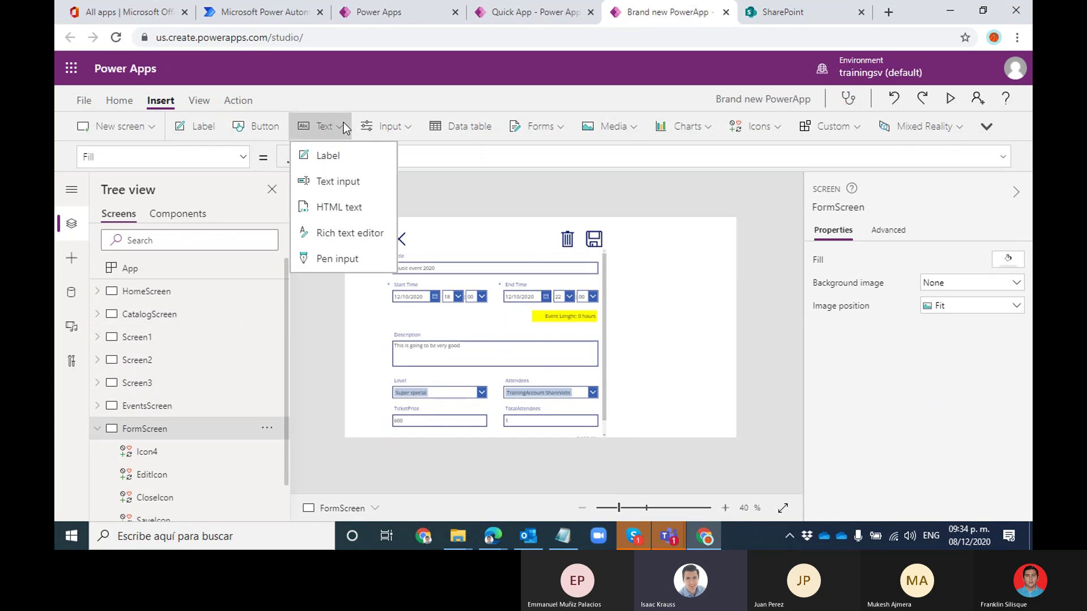
pyautogui.click(331, 204)
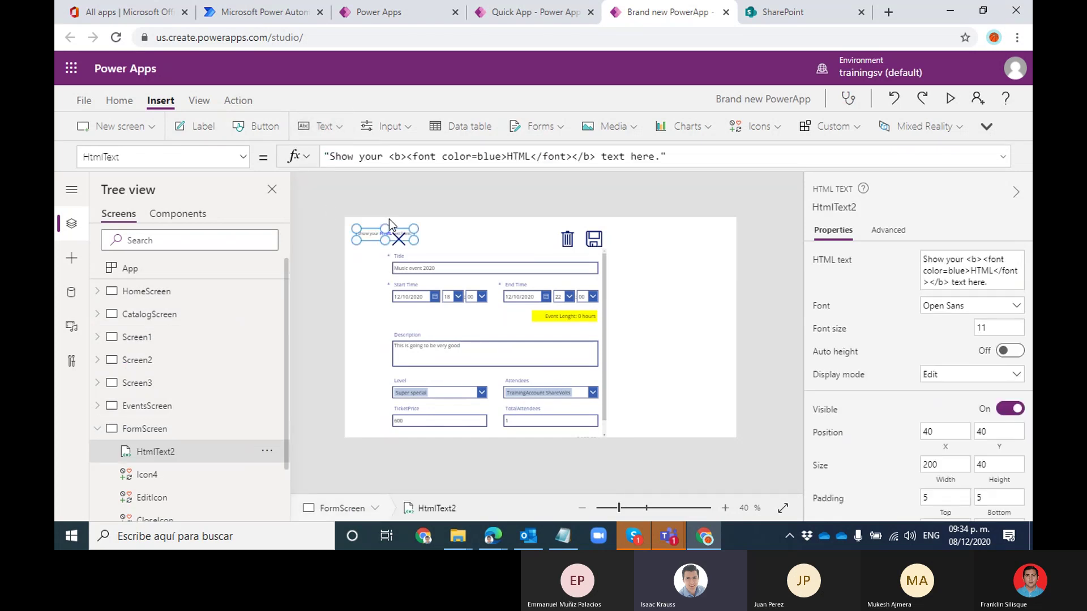
pyautogui.moveTo(377, 233); pyautogui.dragTo(660, 272)
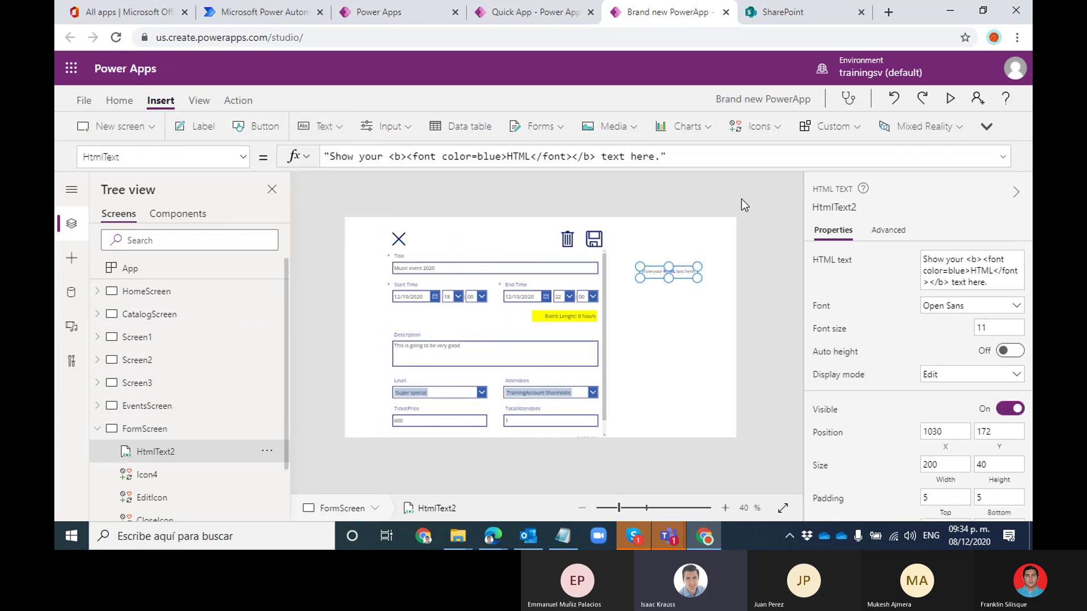
pyautogui.moveTo(670, 260); pyautogui.dragTo(663, 215)
pyautogui.moveTo(671, 257)
pyautogui.mouseDown()
pyautogui.moveTo(660, 268)
pyautogui.moveTo(736, 315)
pyautogui.moveTo(673, 271)
pyautogui.mouseUp()
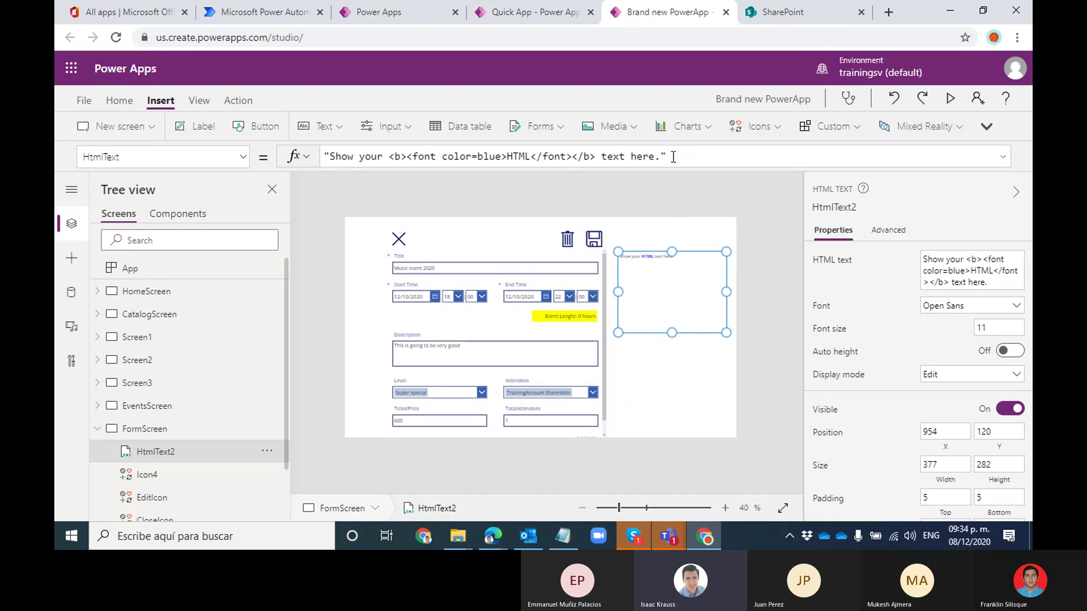
# Look at the form's Title and Description fields and delete the HTML text control from FormScreen
pyautogui.click(433, 267)
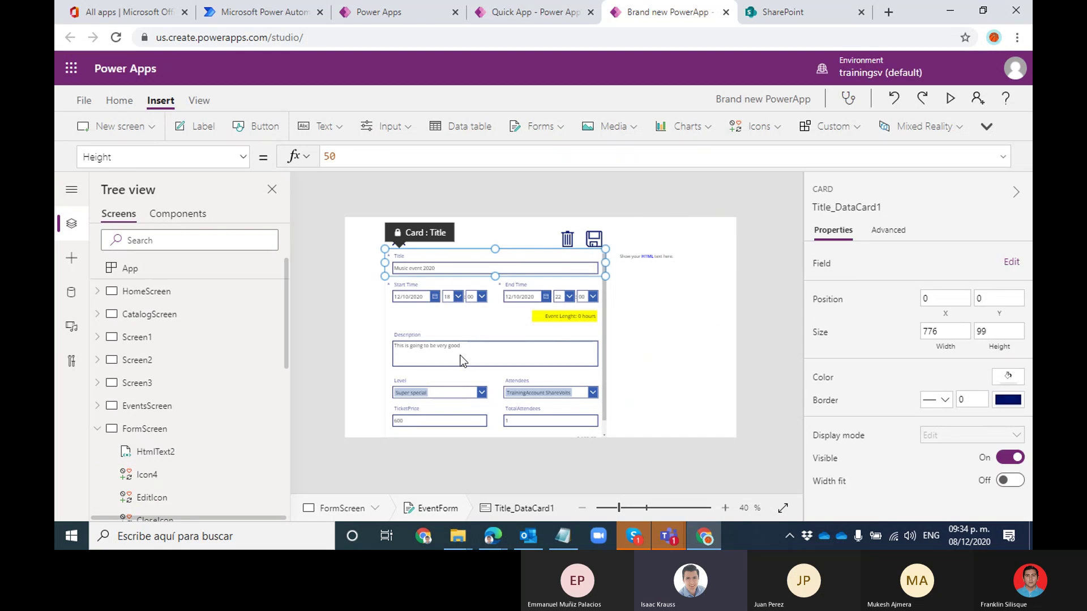
pyautogui.click(459, 360)
pyautogui.click(683, 257)
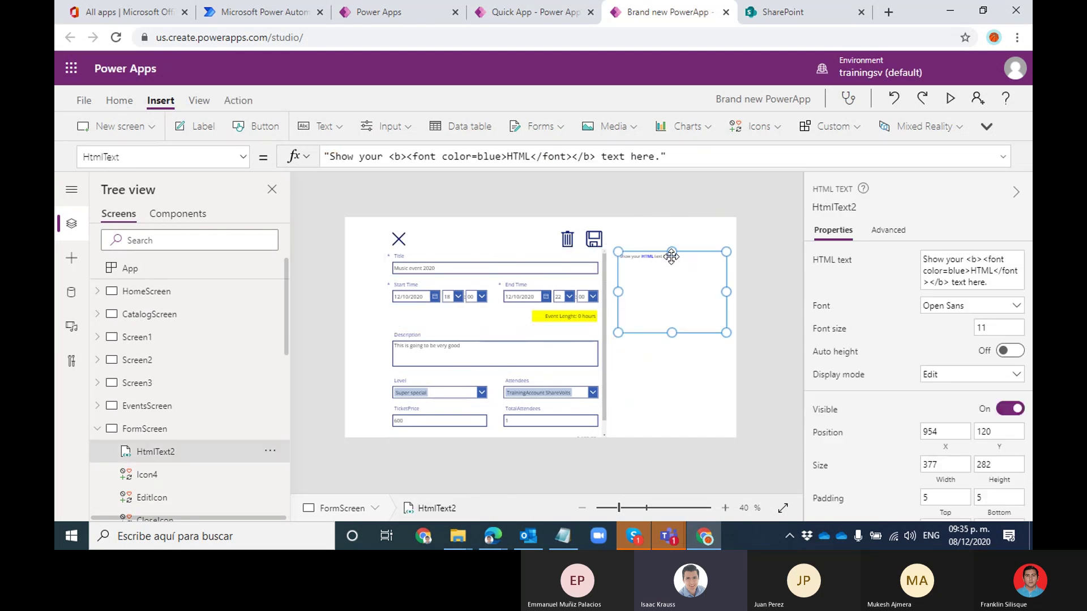
pyautogui.press('Delete')
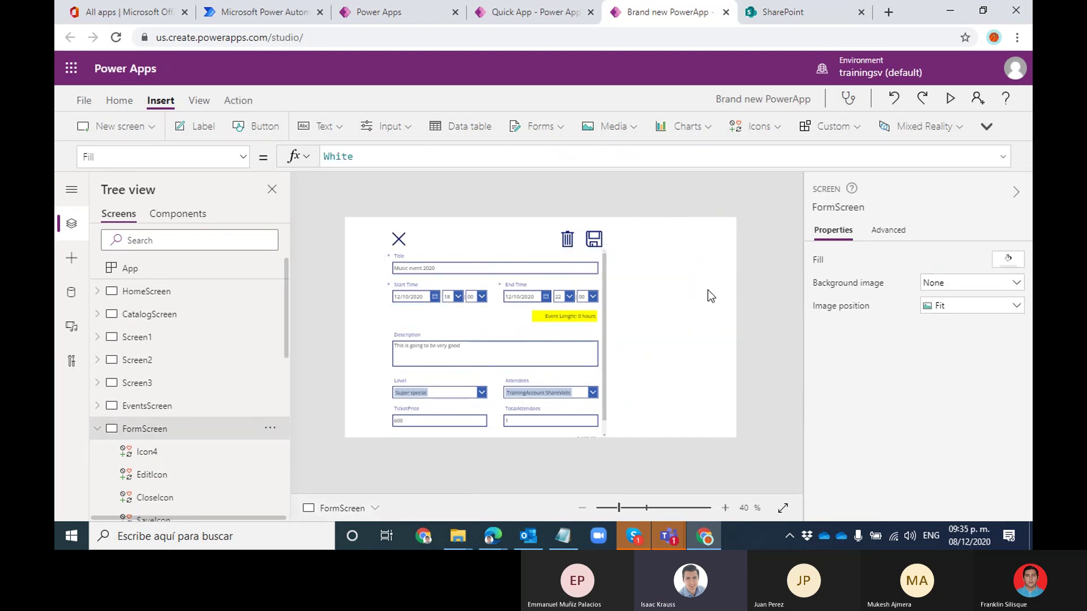
# Browse the list of properties available for the event form
pyautogui.click(606, 265)
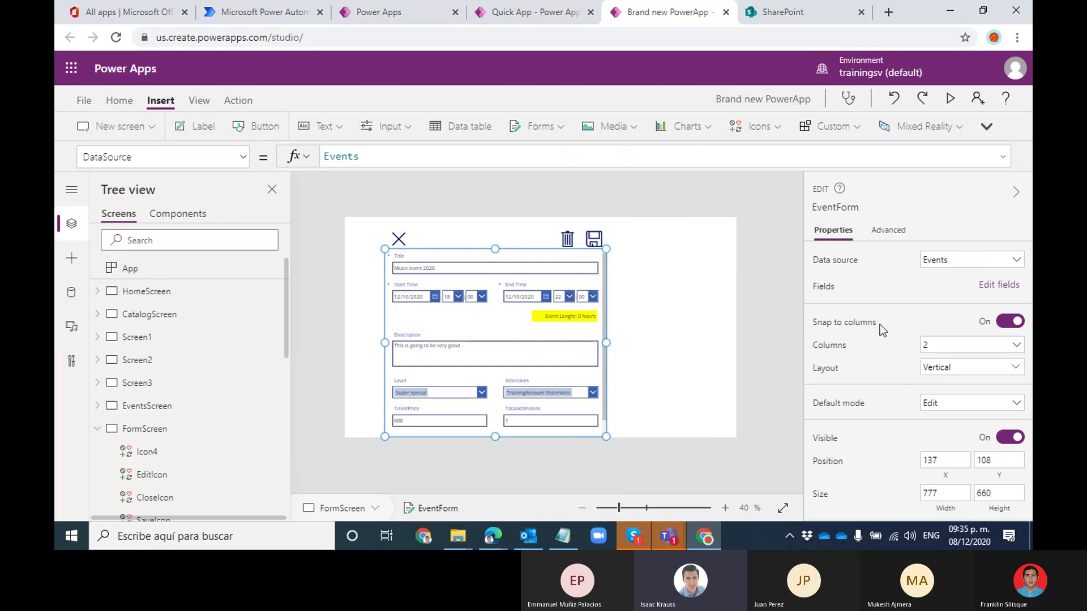
pyautogui.click(243, 157)
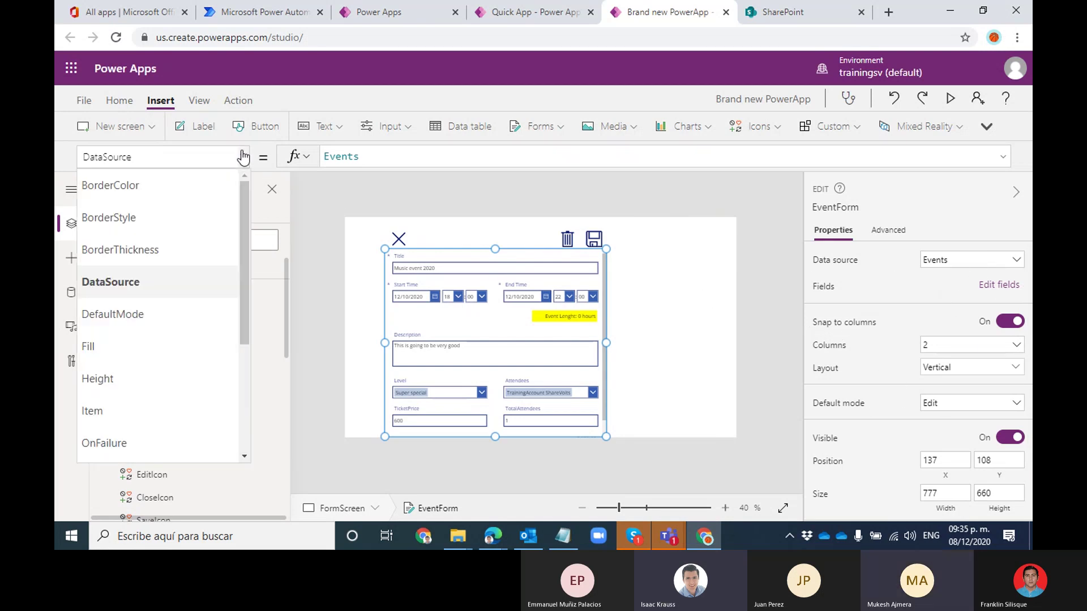
pyautogui.moveTo(242, 185); pyautogui.dragTo(242, 241)
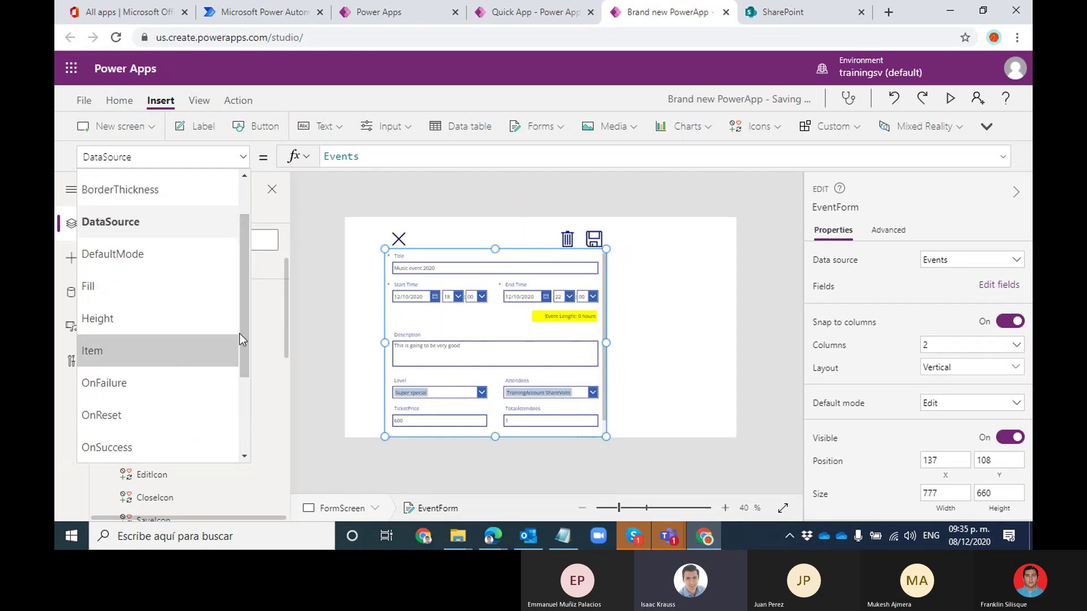
# Inspect the Fill formula of the yellow event length label in the End Time card
pyautogui.click(552, 319)
pyautogui.click(552, 319)
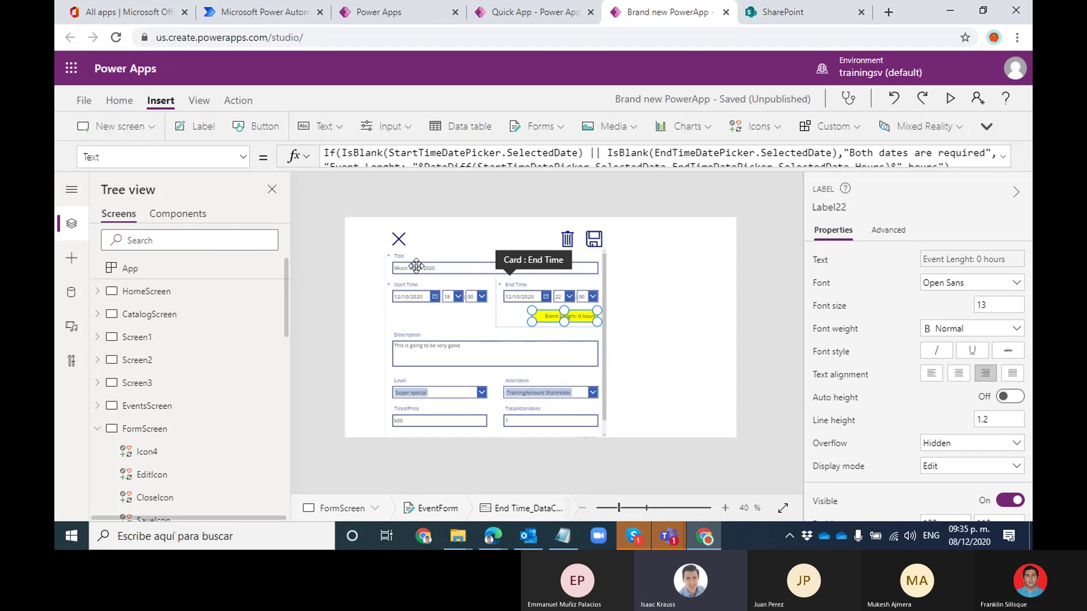
pyautogui.click(243, 157)
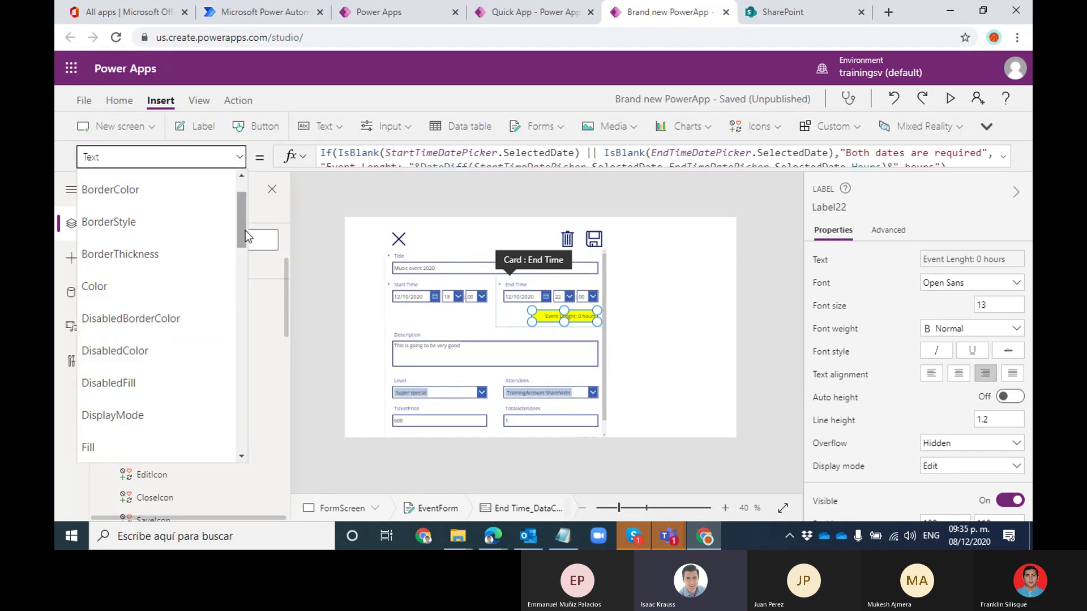
pyautogui.click(158, 447)
pyautogui.click(434, 158)
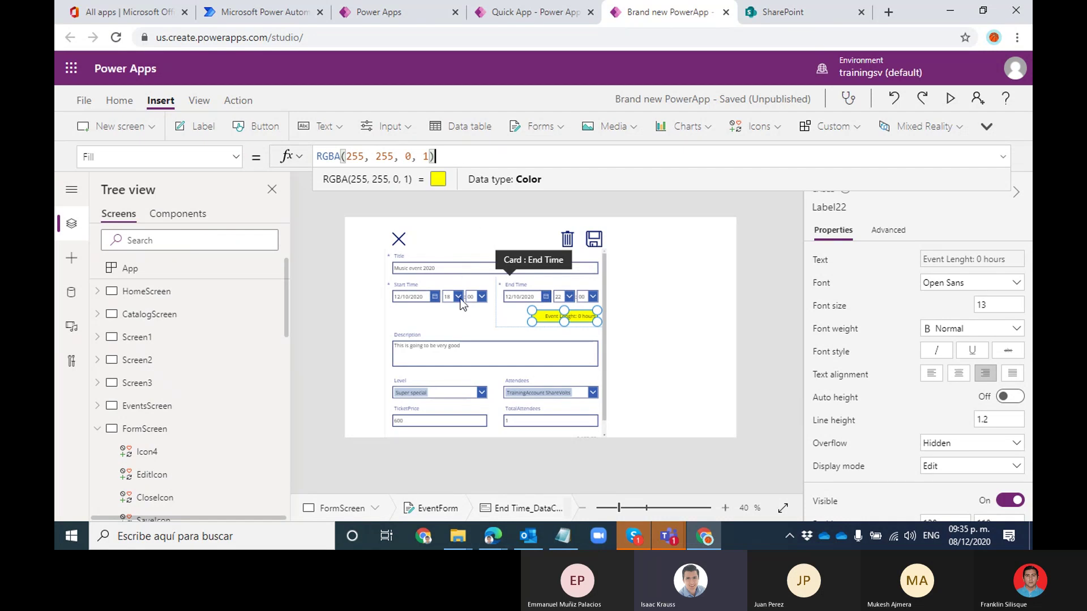
# Inspect the OnSelect formula of the New event plus icon on EventsScreen
pyautogui.click(607, 316)
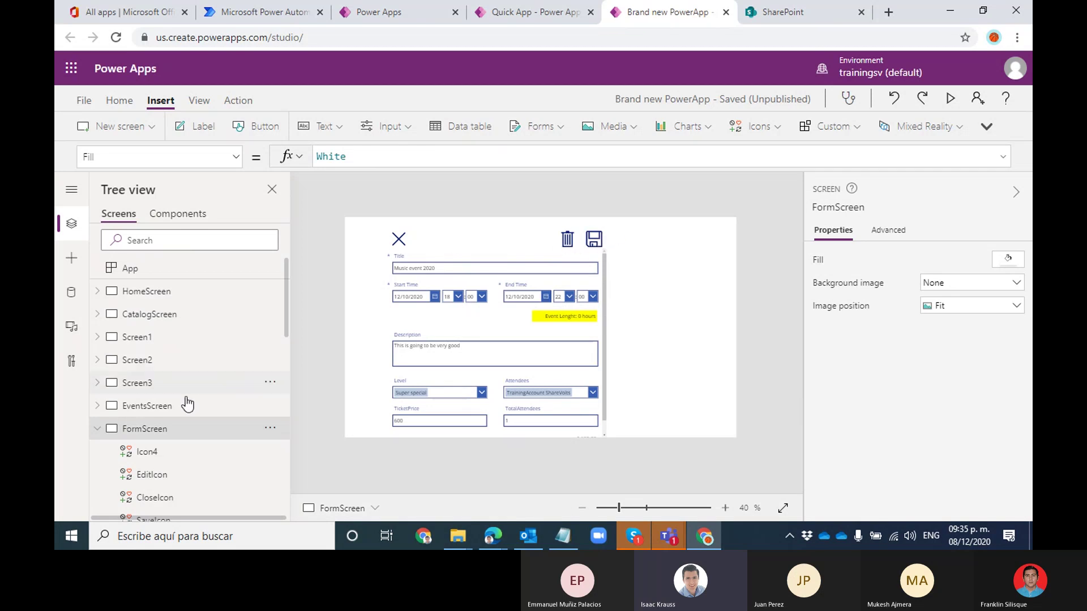
pyautogui.click(704, 233)
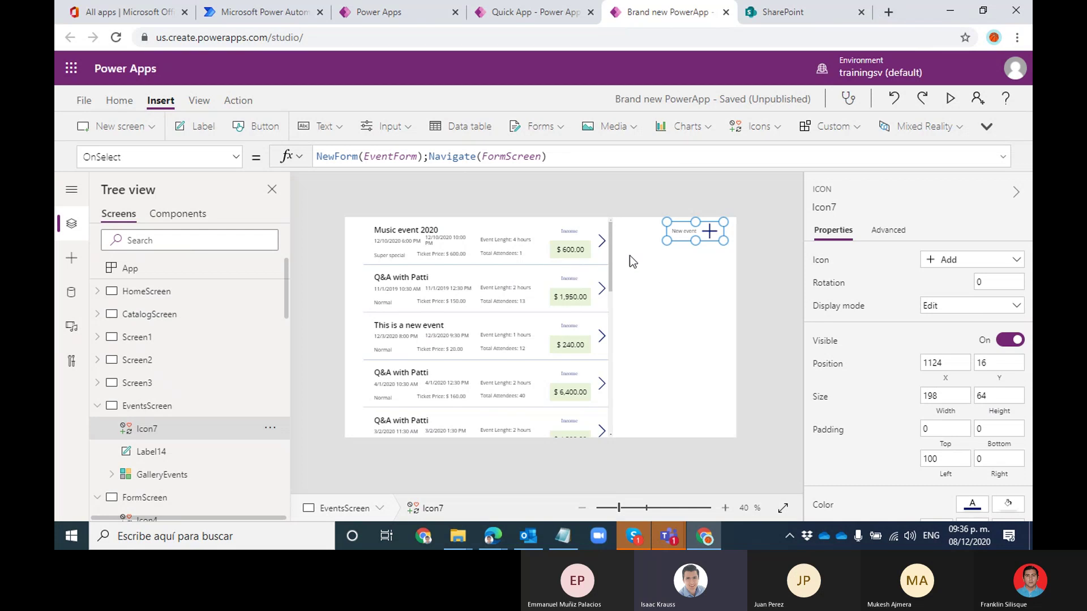
# Search Google for "youtube" in a new browser tab and open the YouTube site
pyautogui.click(887, 14)
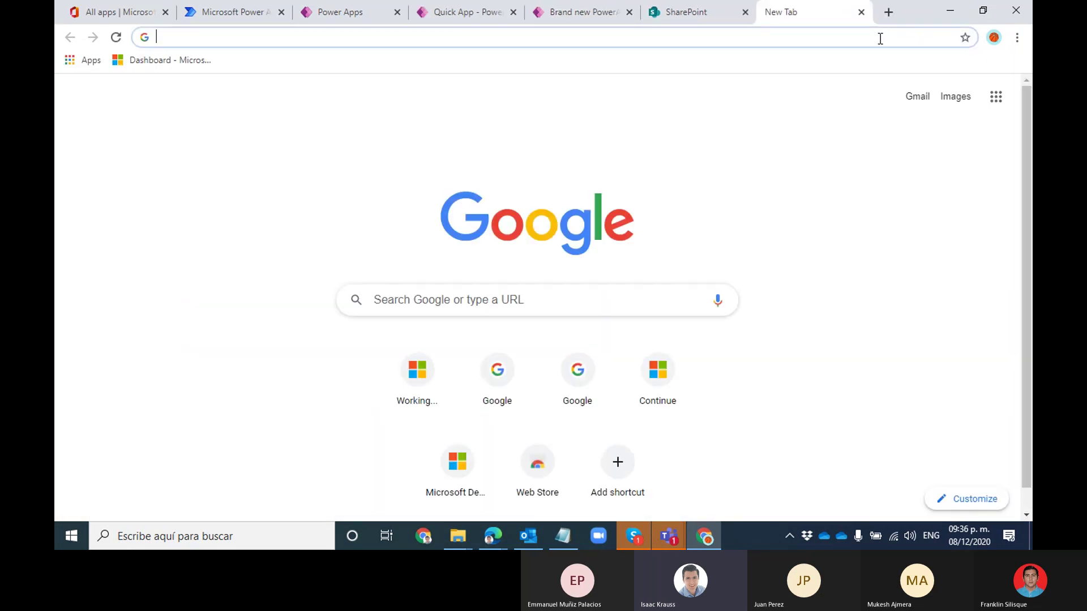
pyautogui.write('you')
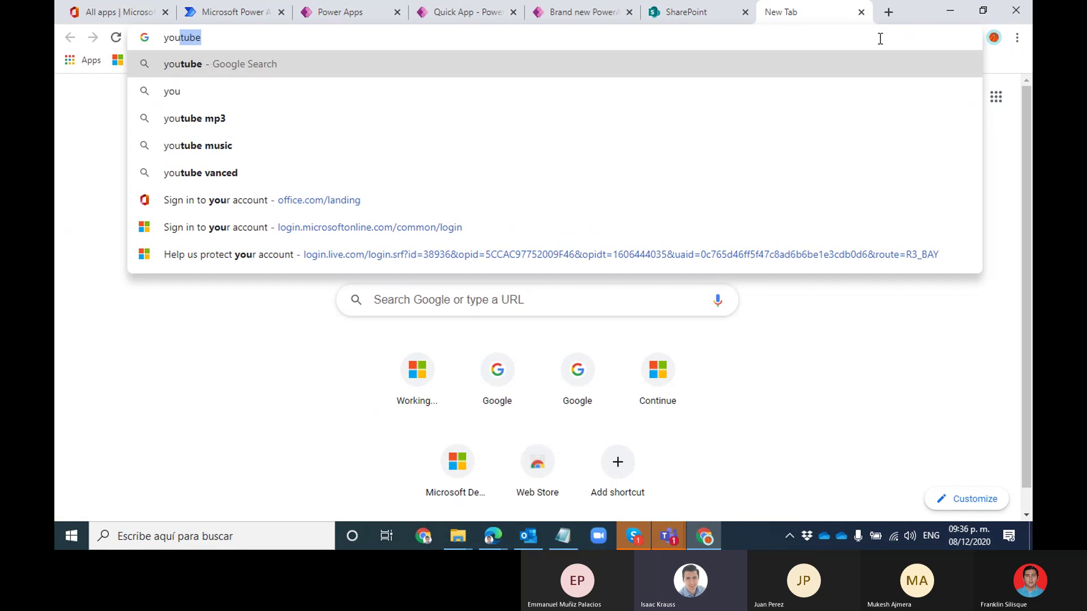
pyautogui.write('tube')
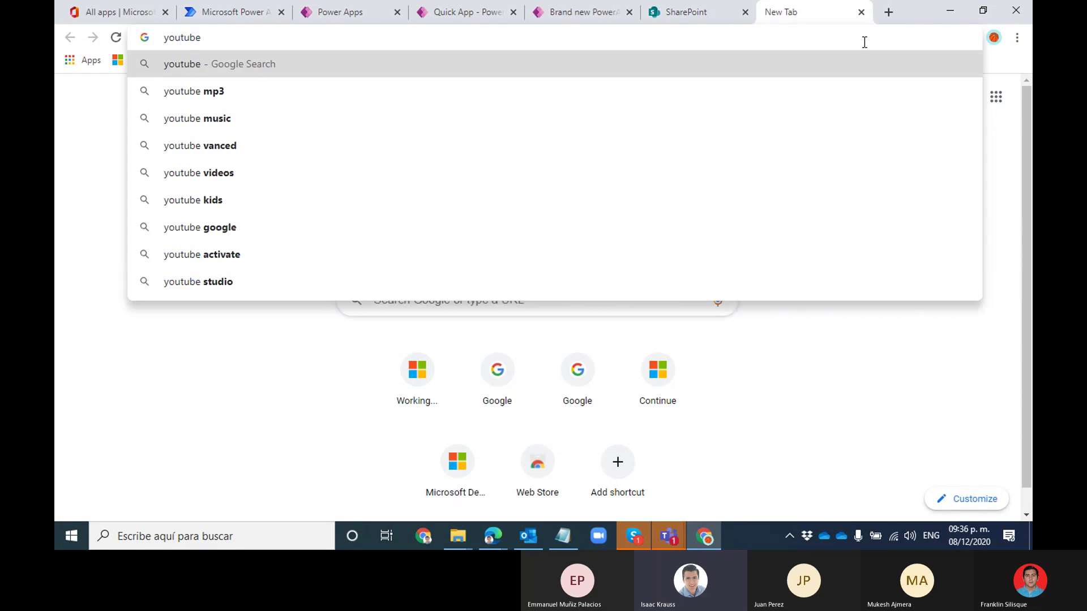
pyautogui.press('Return')
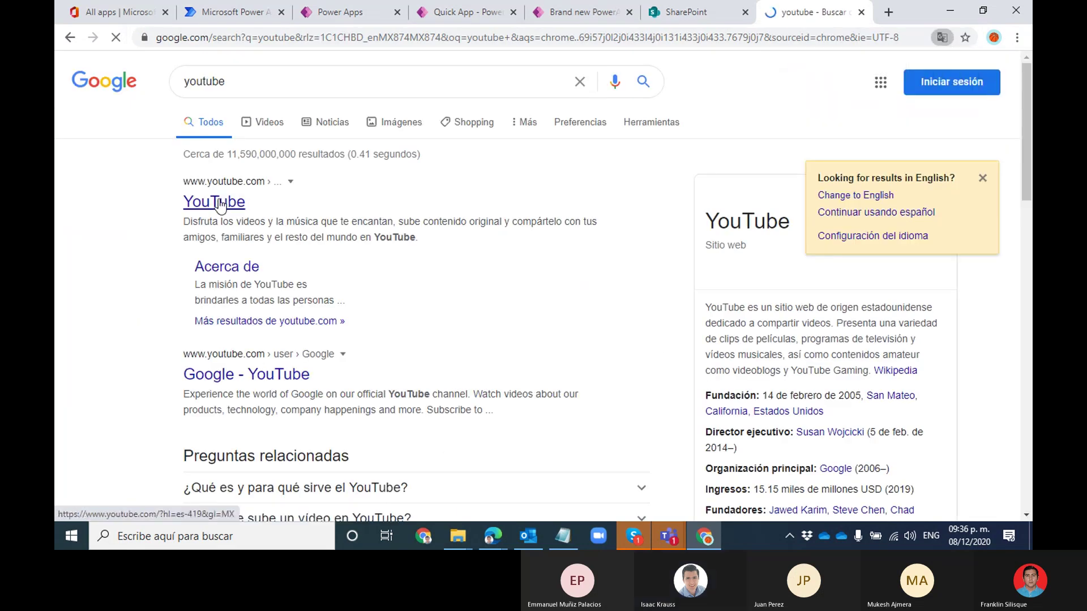
pyautogui.click(209, 201)
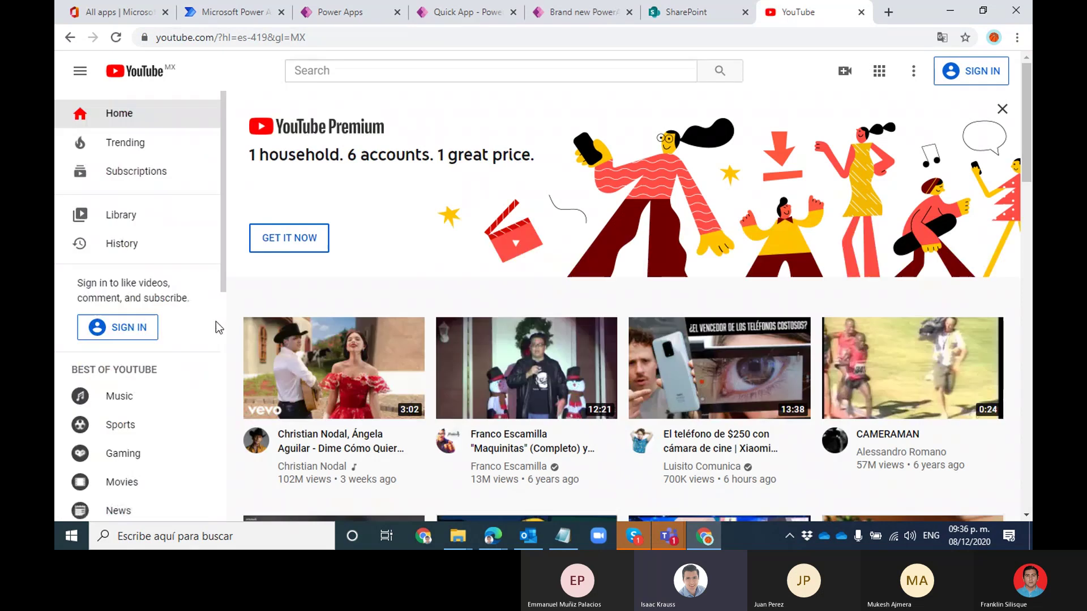
# Search YouTube for "power apps games"
pyautogui.moveTo(223, 227); pyautogui.dragTo(382, 107)
pyautogui.click(389, 70)
pyautogui.write('power ')
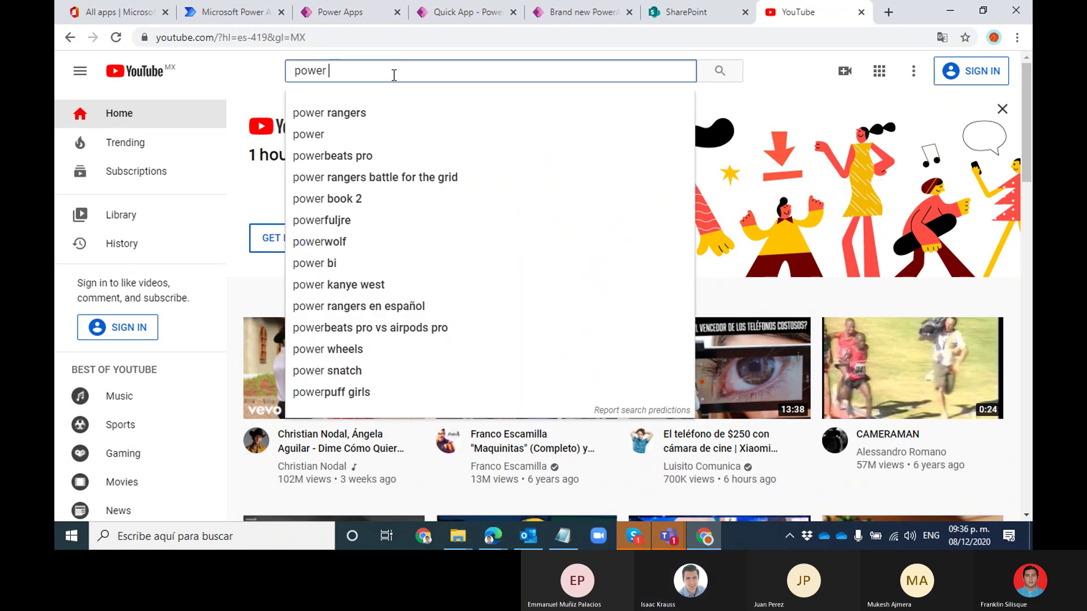
pyautogui.write('apps fa')
pyautogui.press('BackSpace')
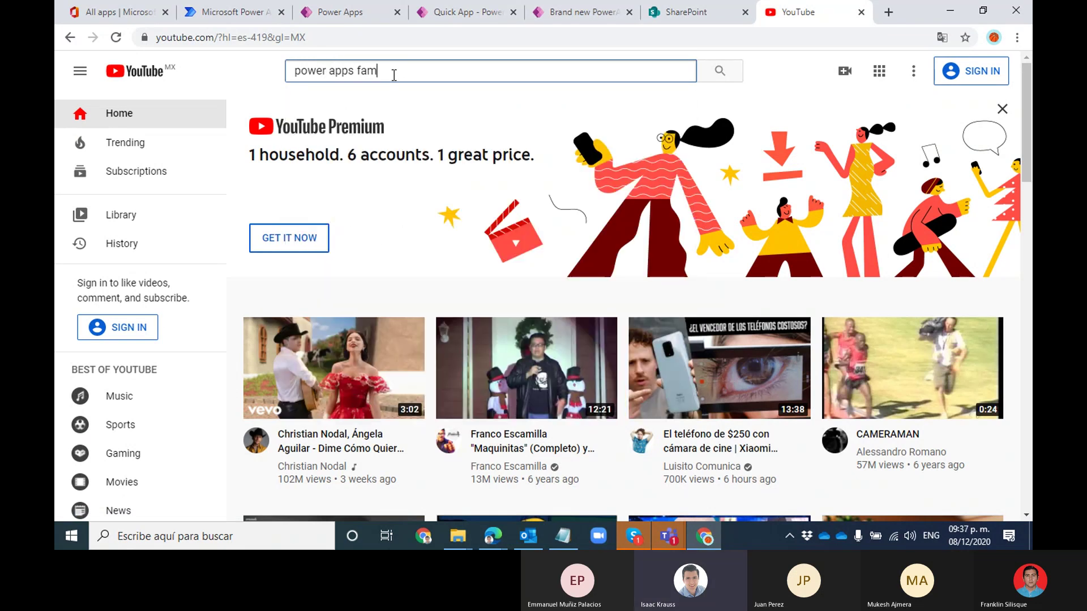
pyautogui.write('ames')
pyautogui.press('Return')
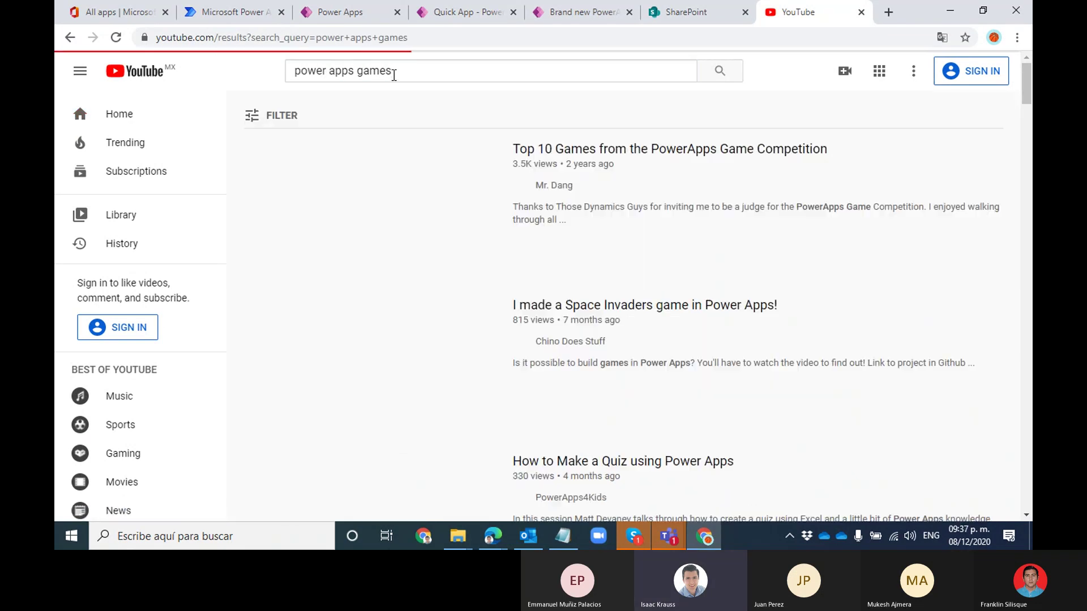
# Open the Mr. Dang channel from the search results and pause its introduction video
pyautogui.click(560, 193)
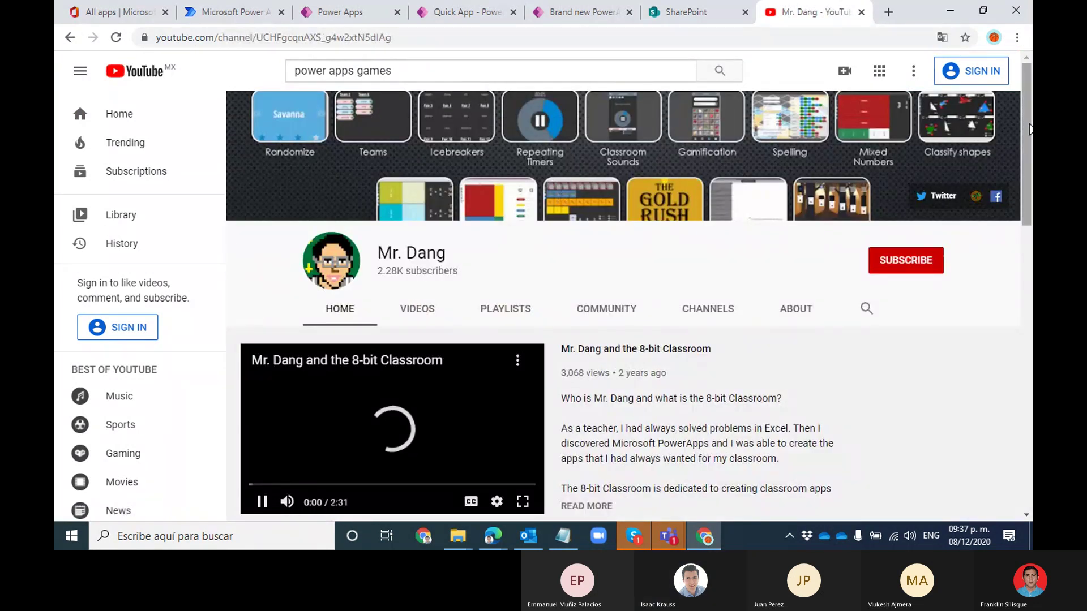
pyautogui.scroll(-3, 1029, 129)
pyautogui.scroll(2, 1029, 129)
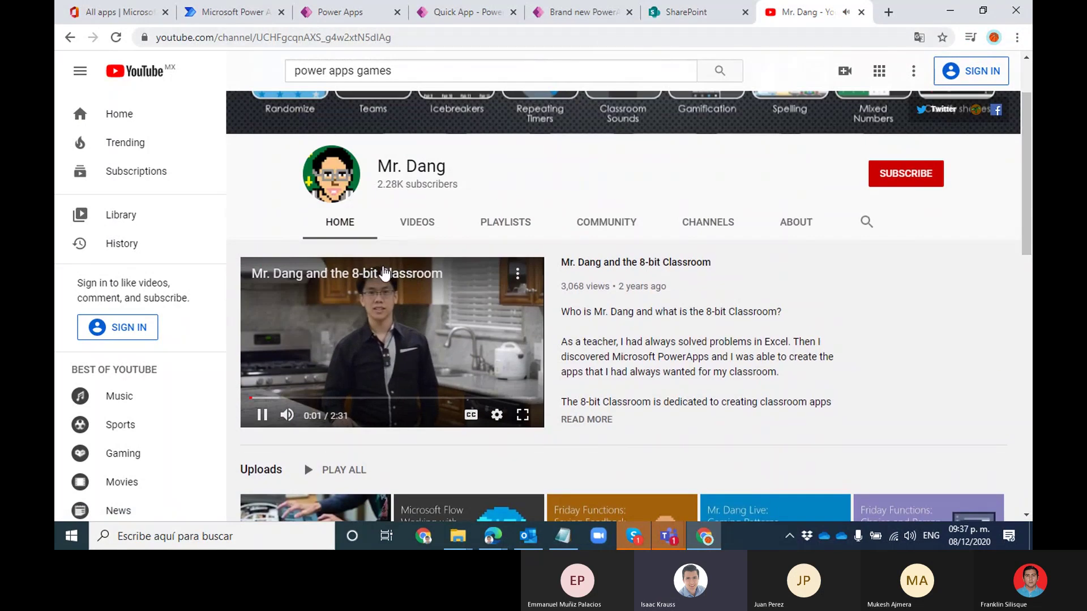
pyautogui.click(262, 416)
# Copy the channel's web address and post it in the Power Platform Training meeting chat in Teams
pyautogui.click(451, 39)
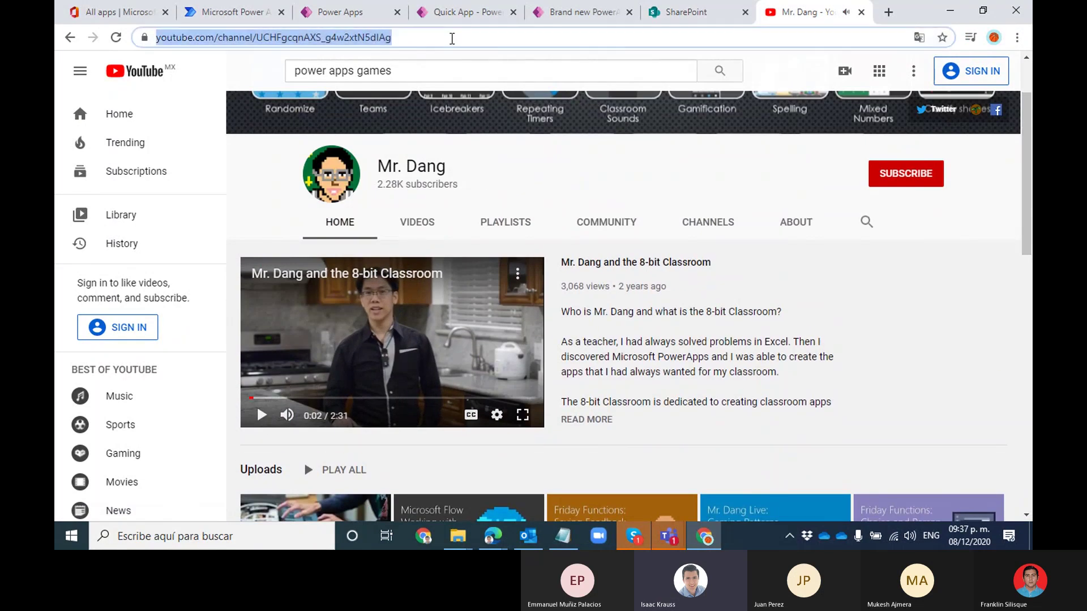
pyautogui.moveTo(673, 535)
pyautogui.click(673, 439)
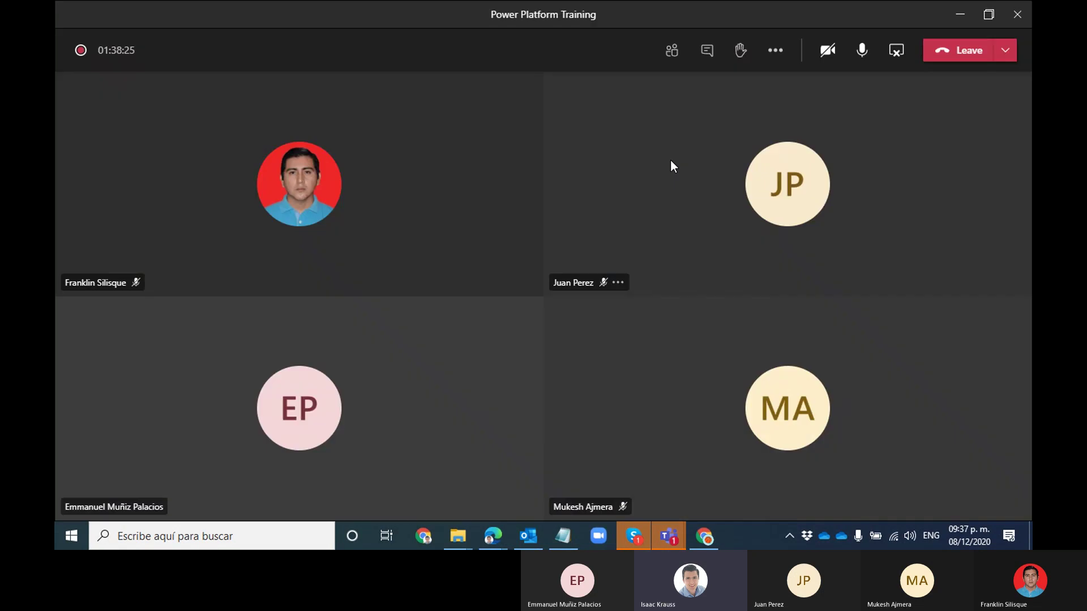
pyautogui.click(727, 64)
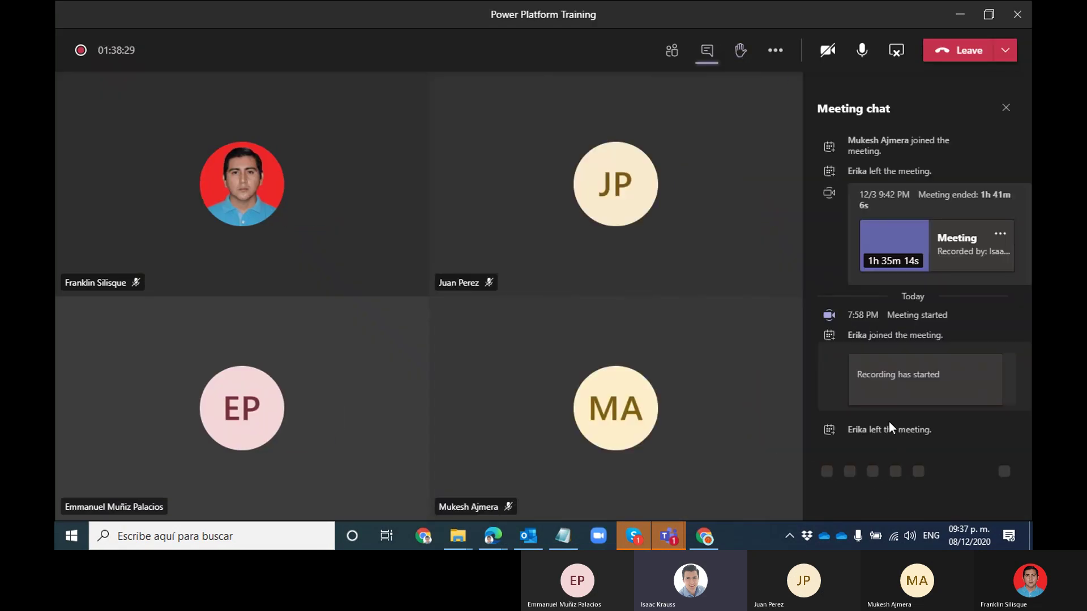
pyautogui.click(868, 481)
pyautogui.write('https://www.youtube.com/channel/UCHFgcqnAXS_g4w2xtN5dlAg')
pyautogui.press('Return')
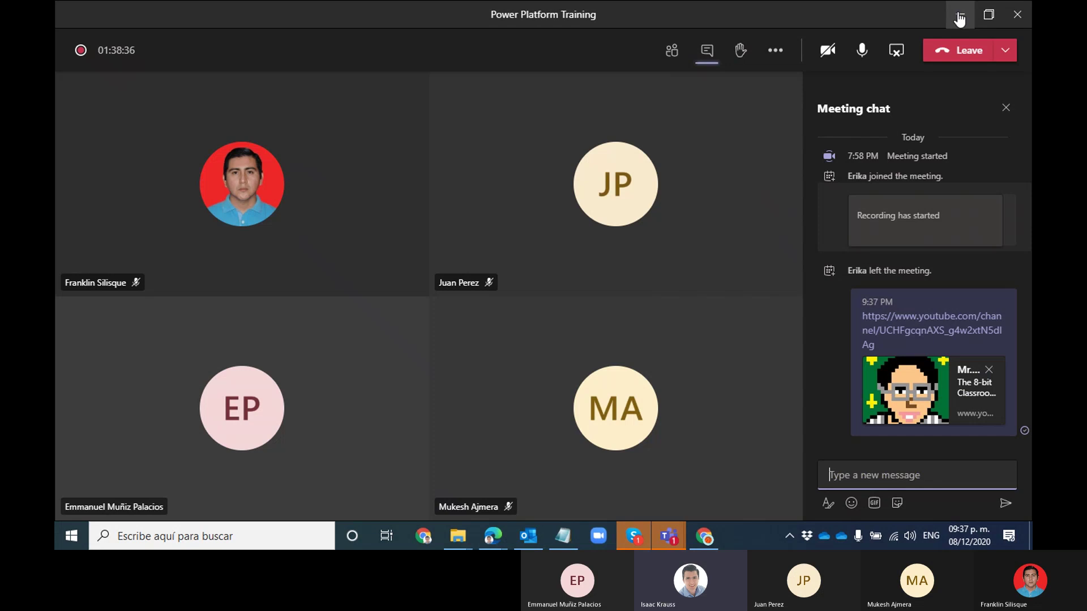
# Return to the browser and open "Top 10 Games from the PowerApps Game Competition" from the channel's videos
pyautogui.click(958, 18)
pyautogui.click(448, 225)
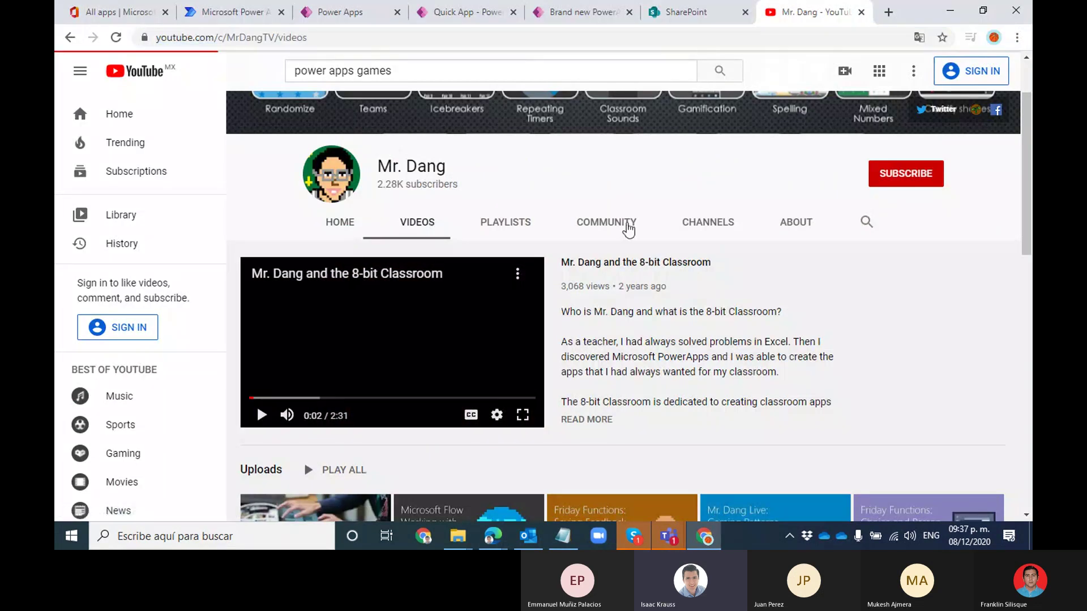
pyautogui.scroll(2, 672, 229)
pyautogui.scroll(-4, 671, 229)
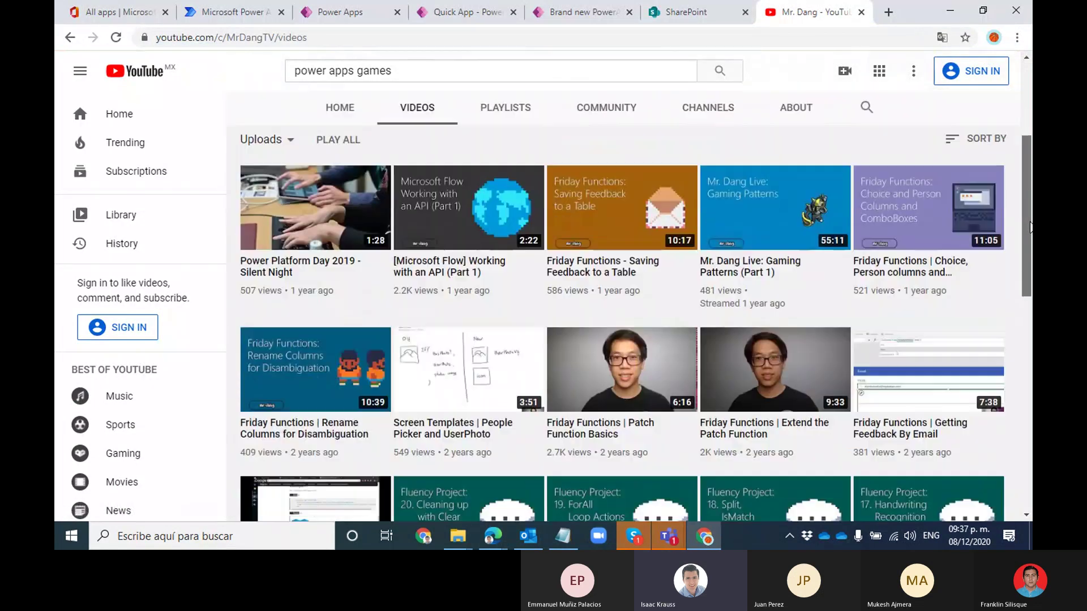
pyautogui.scroll(-1, 1030, 232)
pyautogui.moveTo(1030, 238); pyautogui.dragTo(1024, 425)
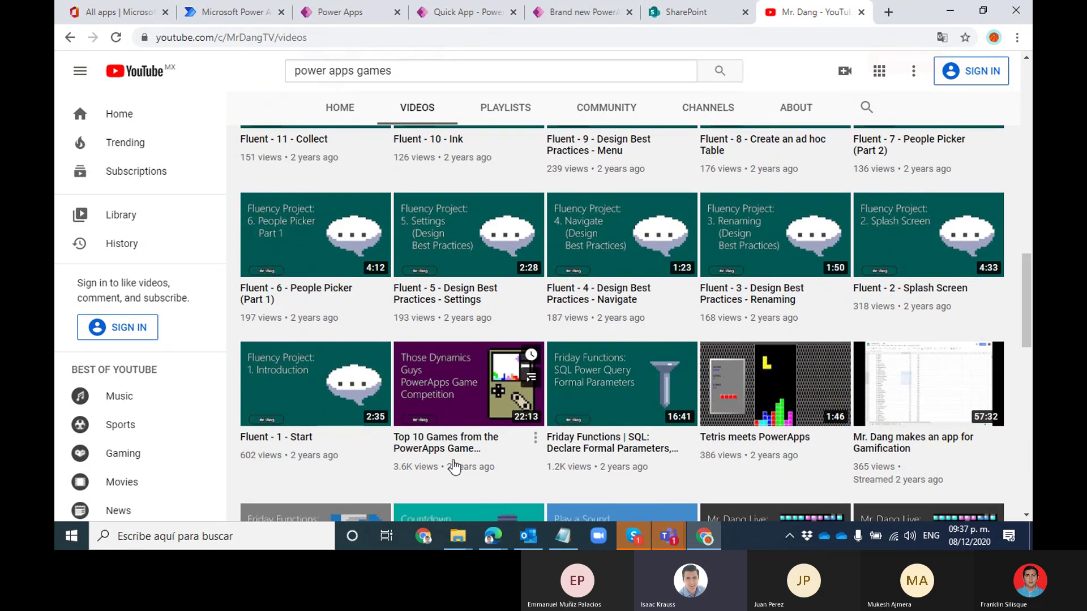
pyautogui.click(450, 453)
# Pause the video and post its link in the Teams meeting chat
pyautogui.click(413, 45)
pyautogui.hotkey('ctrl', 'c')
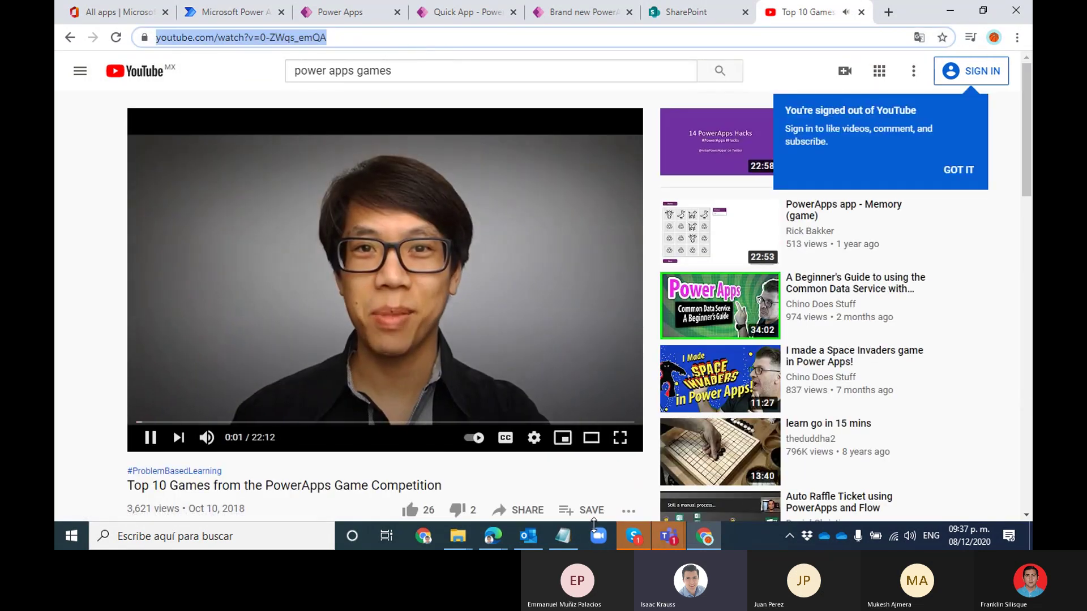
pyautogui.click(150, 438)
pyautogui.click(677, 546)
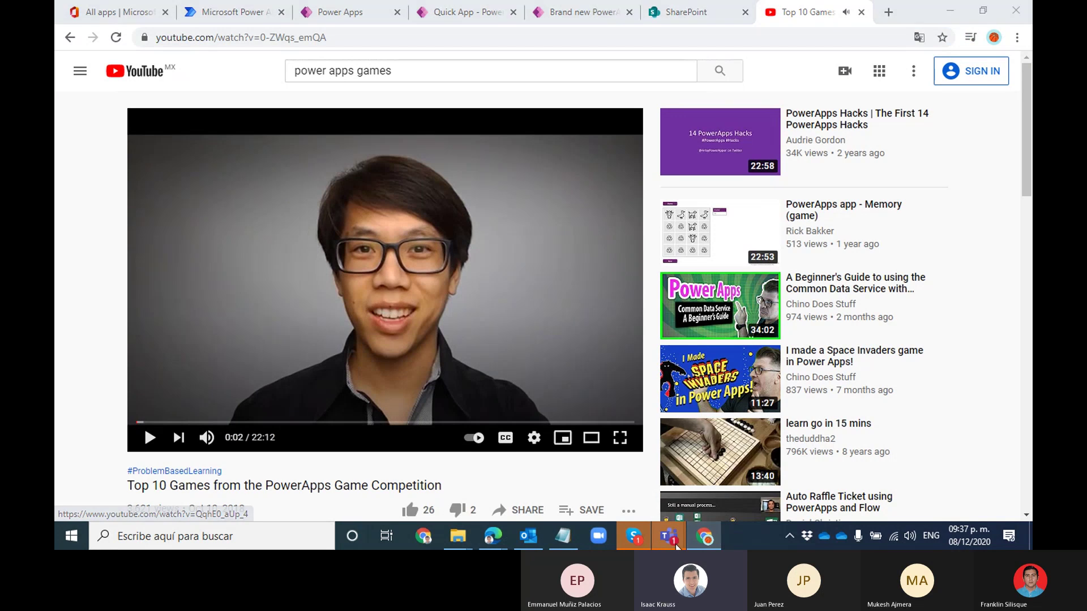
pyautogui.click(673, 480)
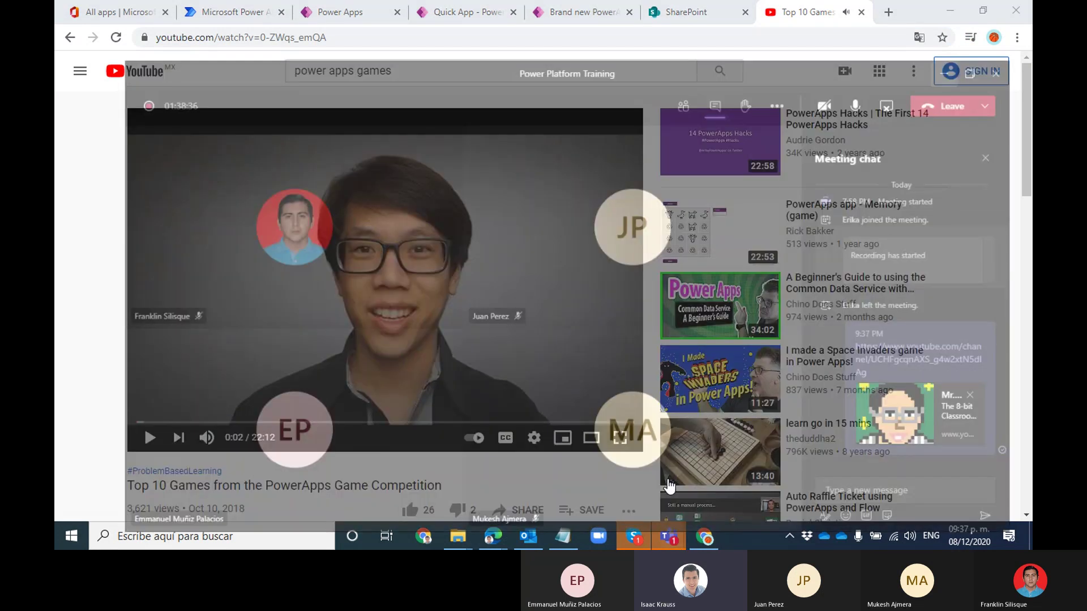
pyautogui.hotkey('ctrl', 'v')
pyautogui.press('Return')
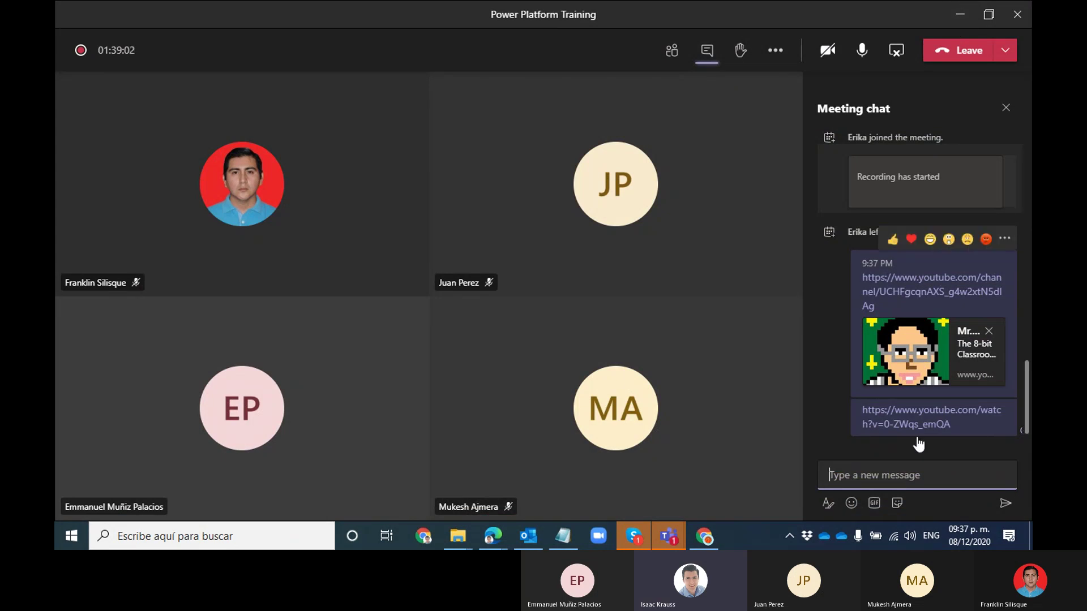
# Return to the video in the browser, switch it to theater mode, skip to about 2:07 and mute it
pyautogui.click(960, 15)
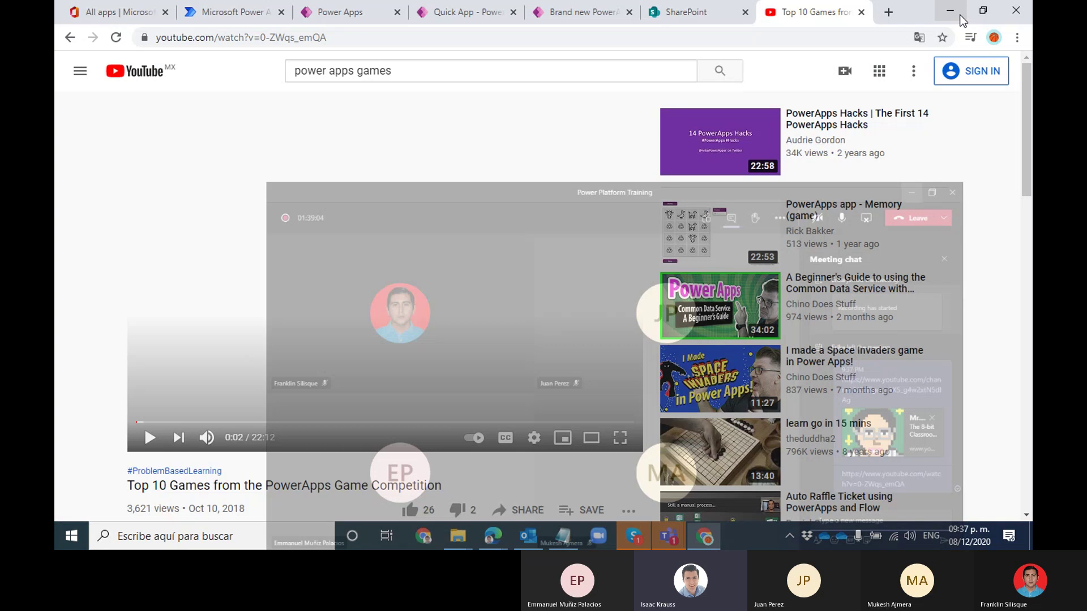
pyautogui.press('t')
pyautogui.moveTo(65, 411); pyautogui.dragTo(154, 413)
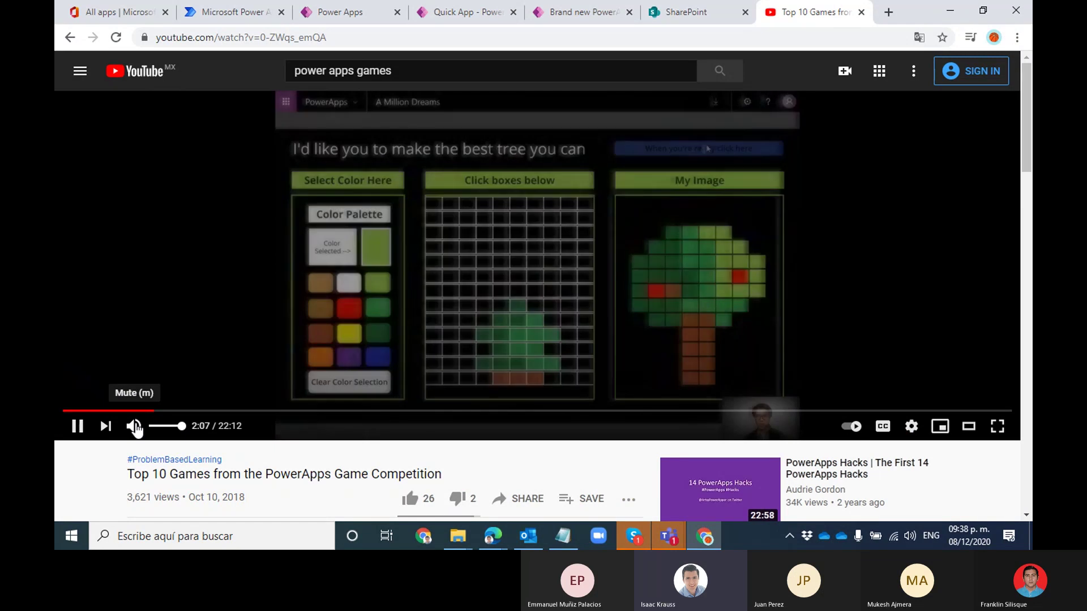
pyautogui.click(134, 426)
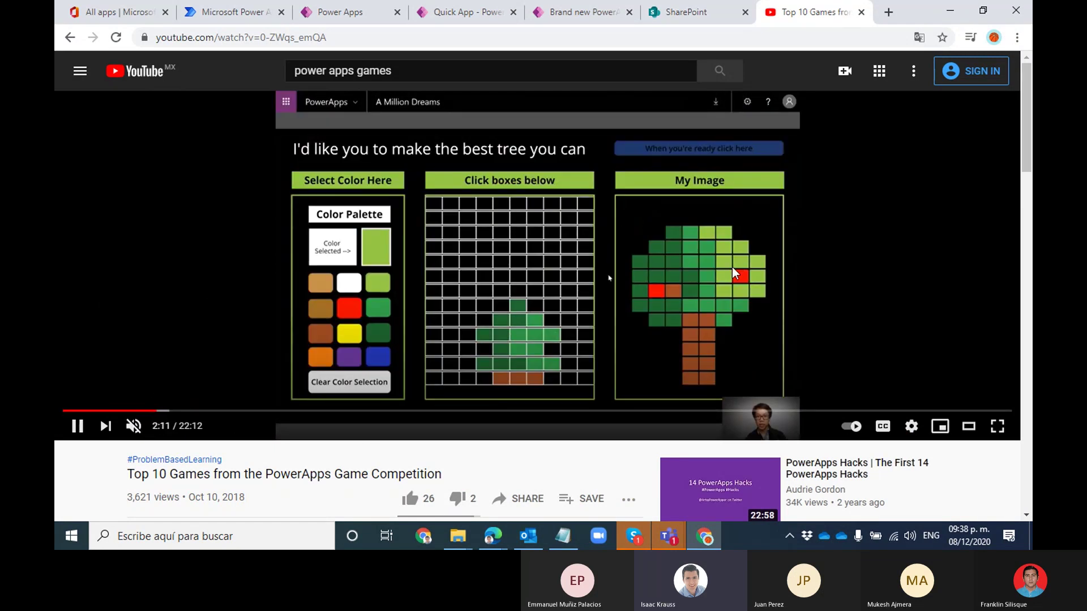
# Skip forward through the muted video to look at the drawing, math quiz and side-scrolling Power Apps games
pyautogui.click(169, 411)
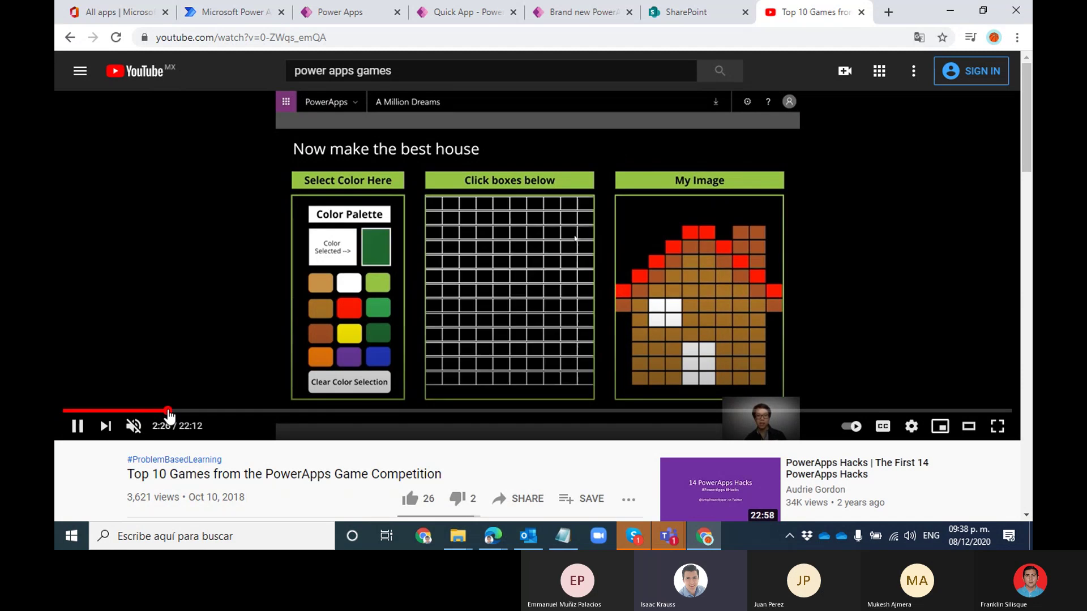
pyautogui.click(183, 411)
pyautogui.click(194, 411)
pyautogui.click(224, 411)
pyautogui.click(228, 411)
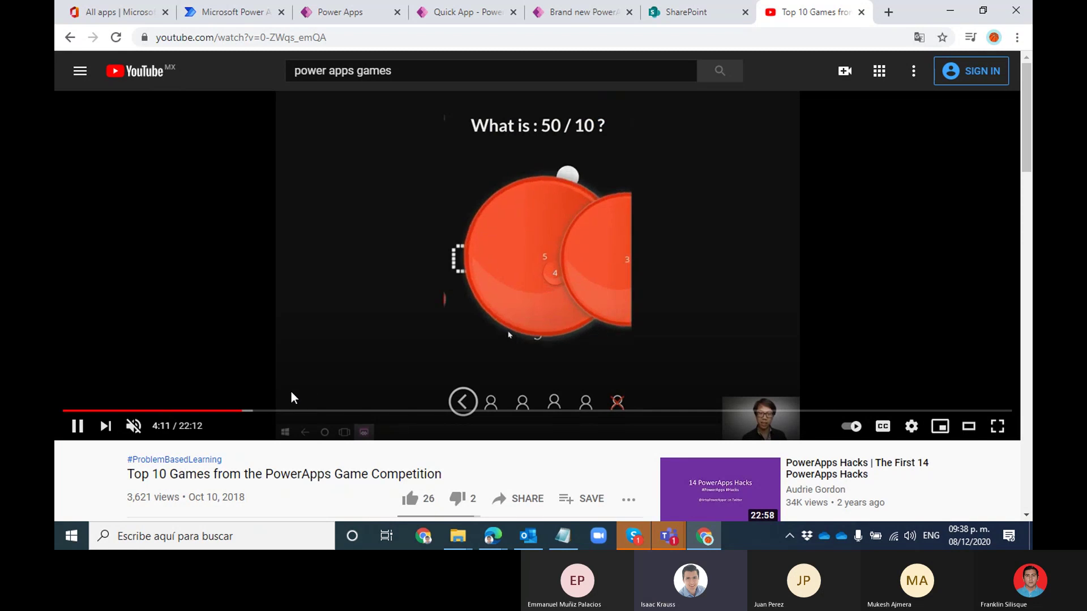
pyautogui.click(254, 418)
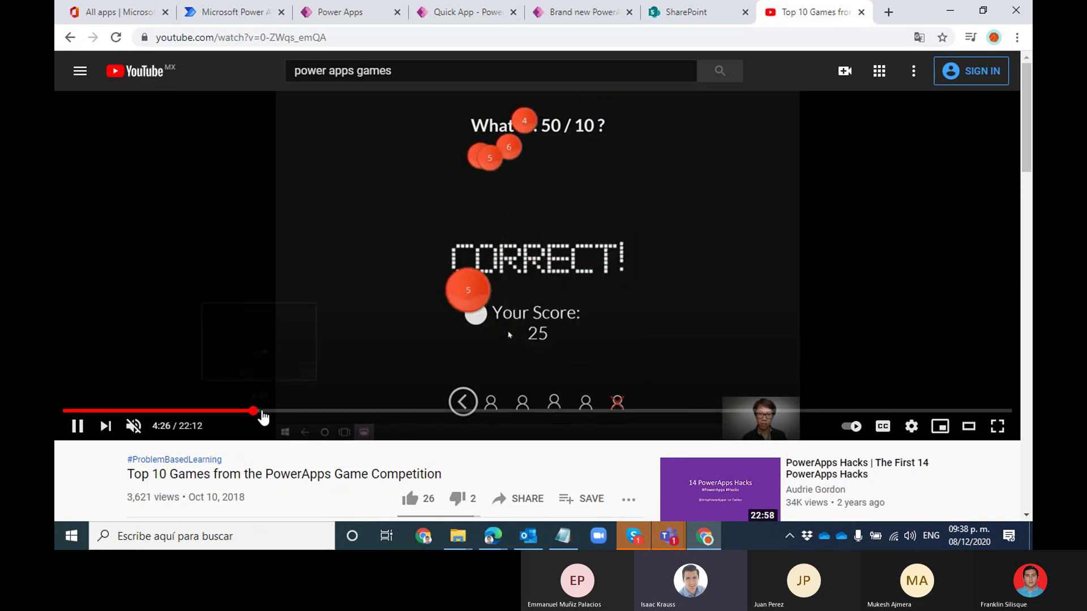
pyautogui.click(266, 417)
pyautogui.click(281, 417)
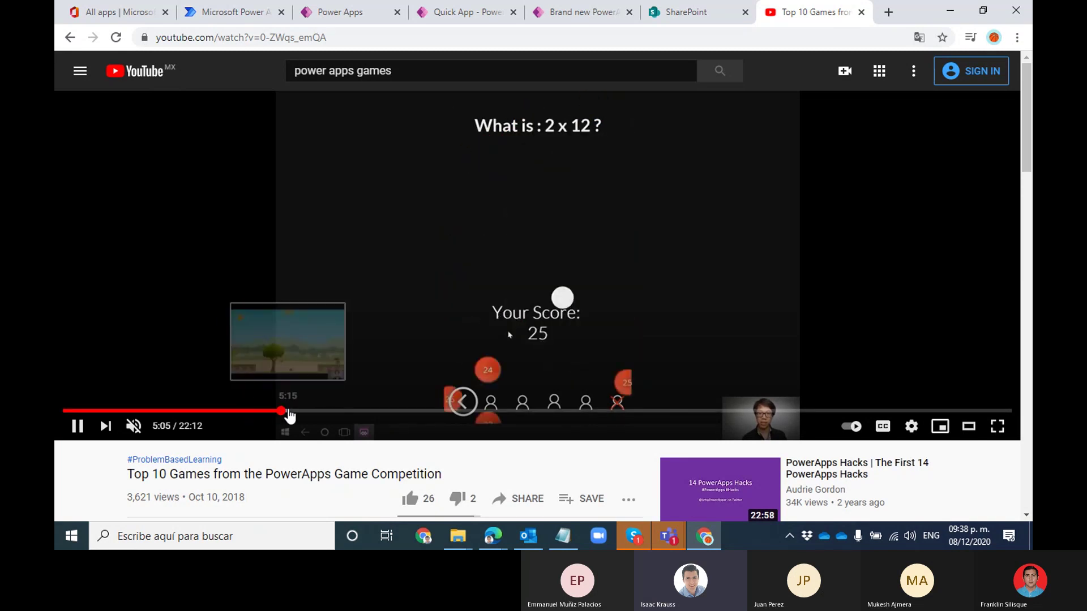
pyautogui.click(289, 416)
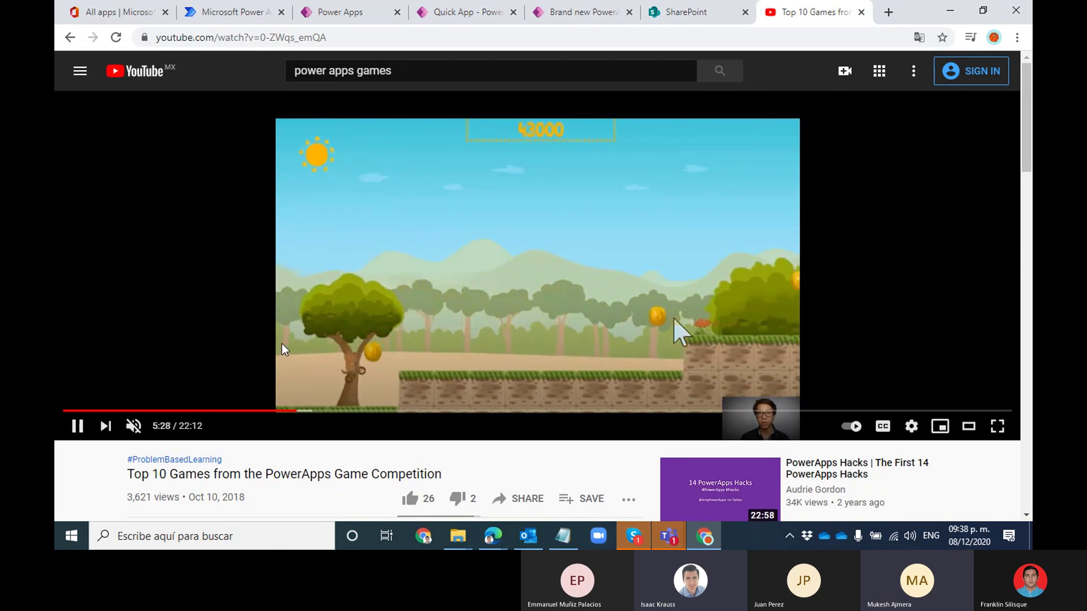
# Pause the video, skip ahead to the Snake game at 6:32 and resume playback
pyautogui.click(84, 432)
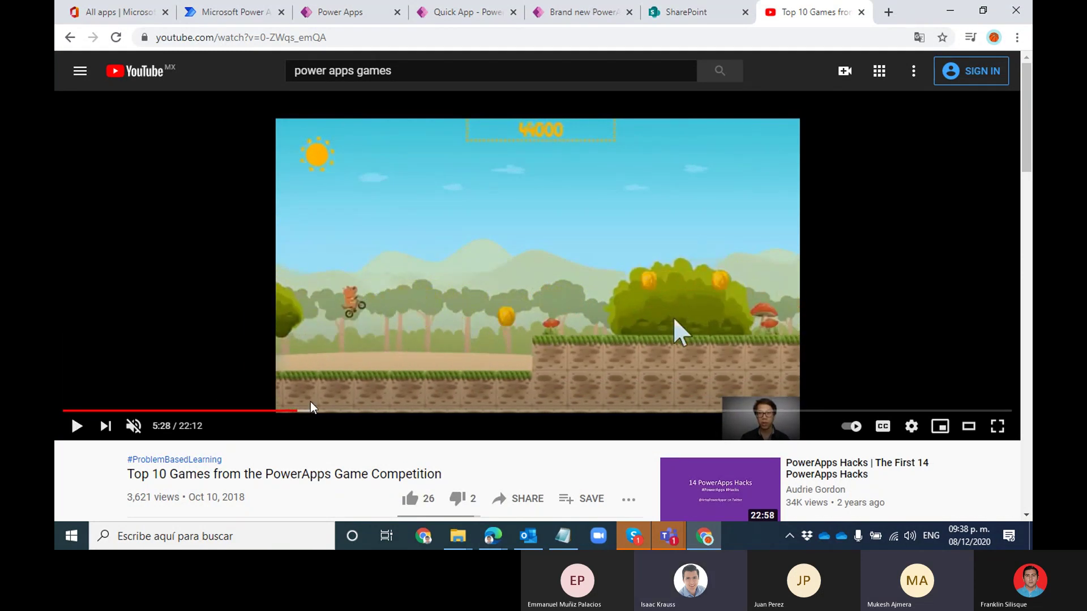
pyautogui.click(309, 411)
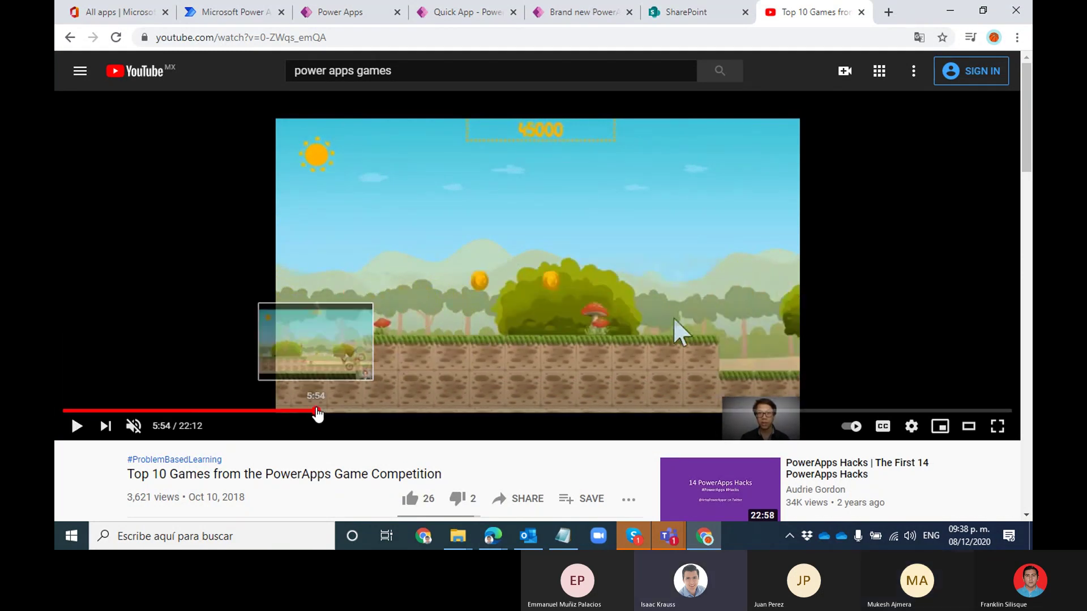
pyautogui.click(341, 411)
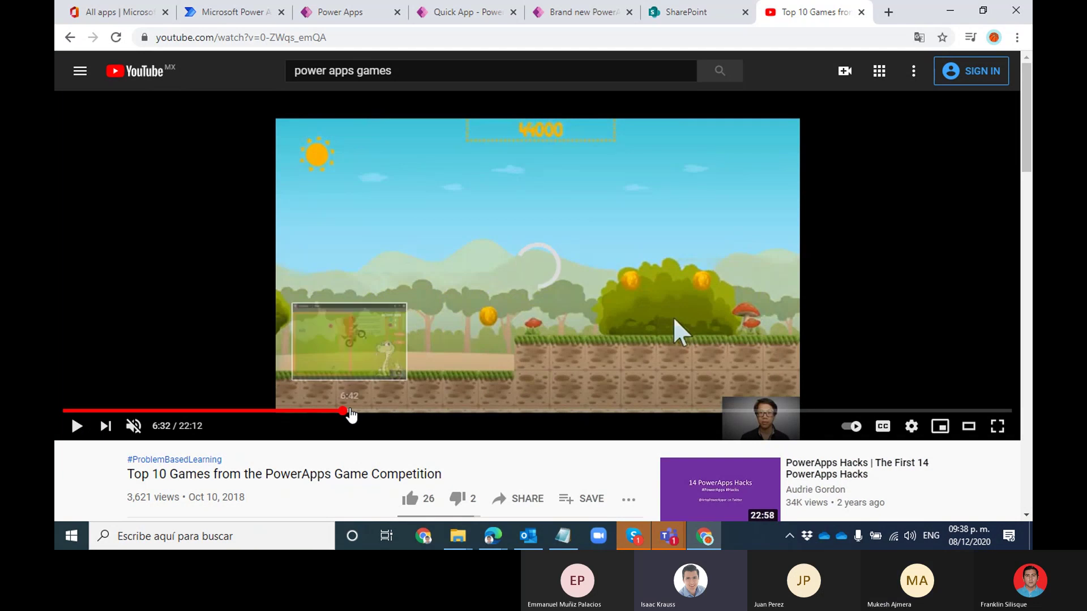
pyautogui.click(77, 426)
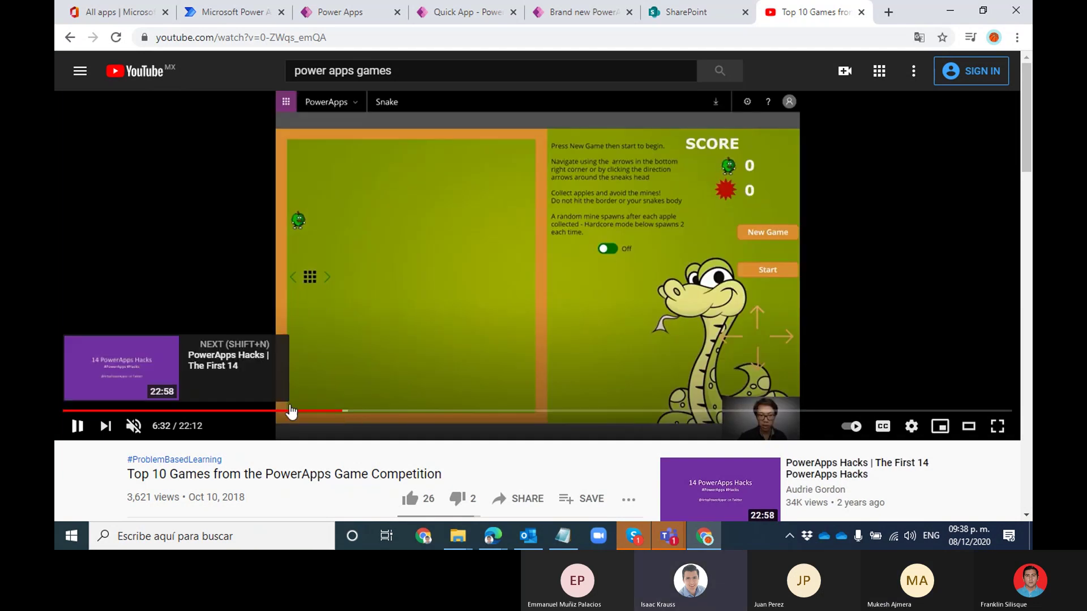
# Skip forward through the muted video from the Snake game past Bird Hunter to the PowerApps Man game at about 10:24
pyautogui.click(357, 412)
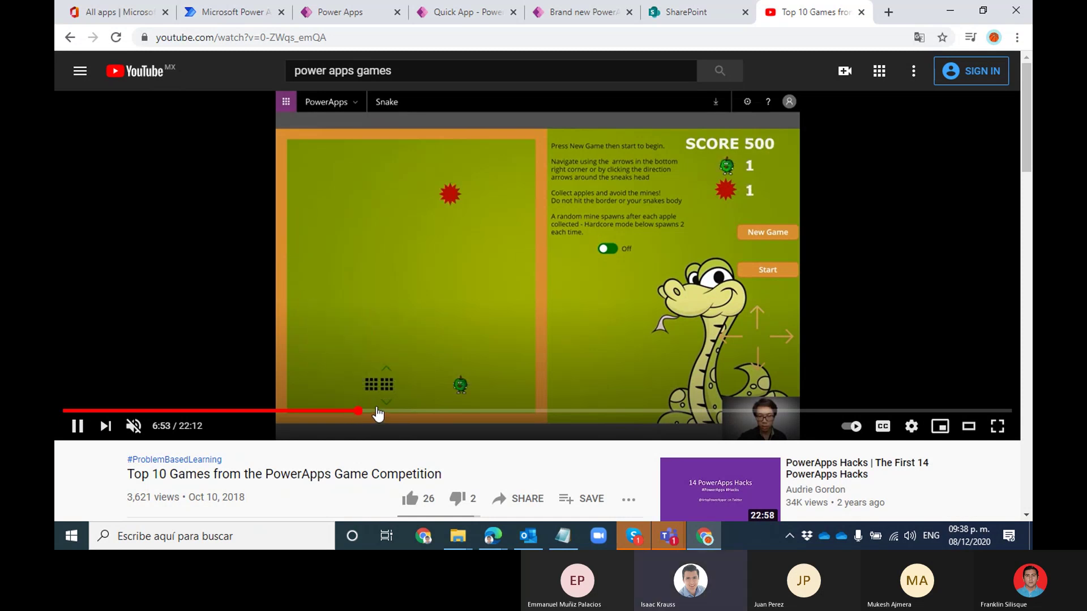
pyautogui.click(430, 413)
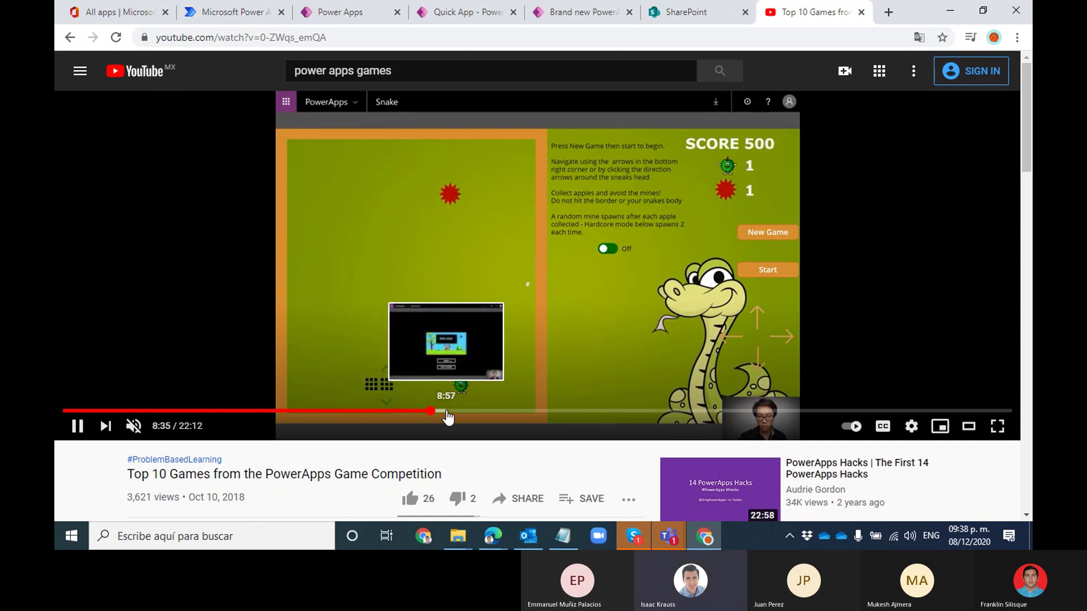
pyautogui.click(450, 413)
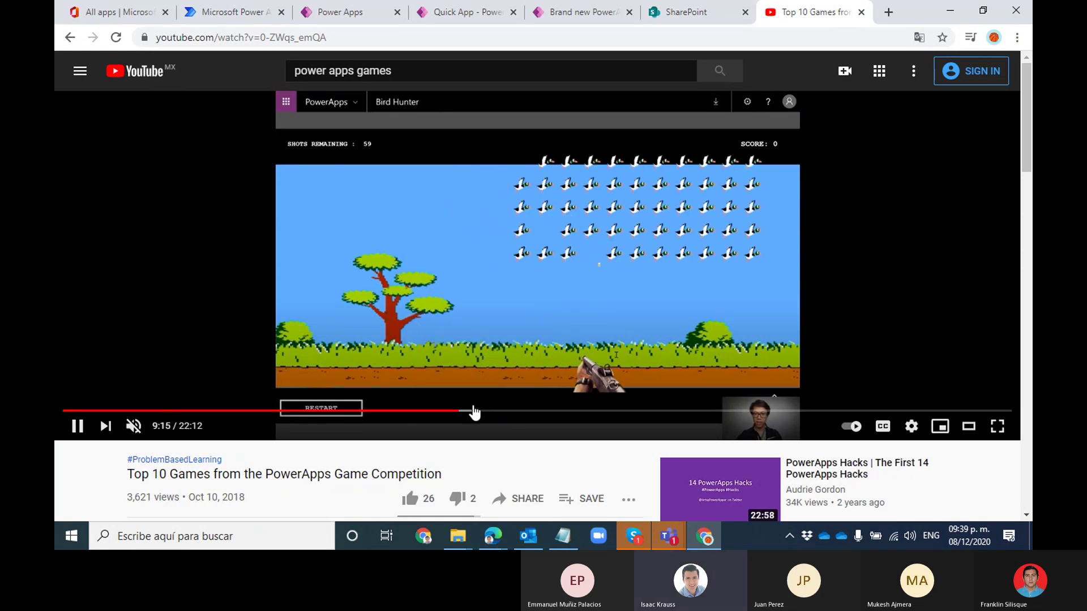
pyautogui.moveTo(469, 416); pyautogui.dragTo(504, 414)
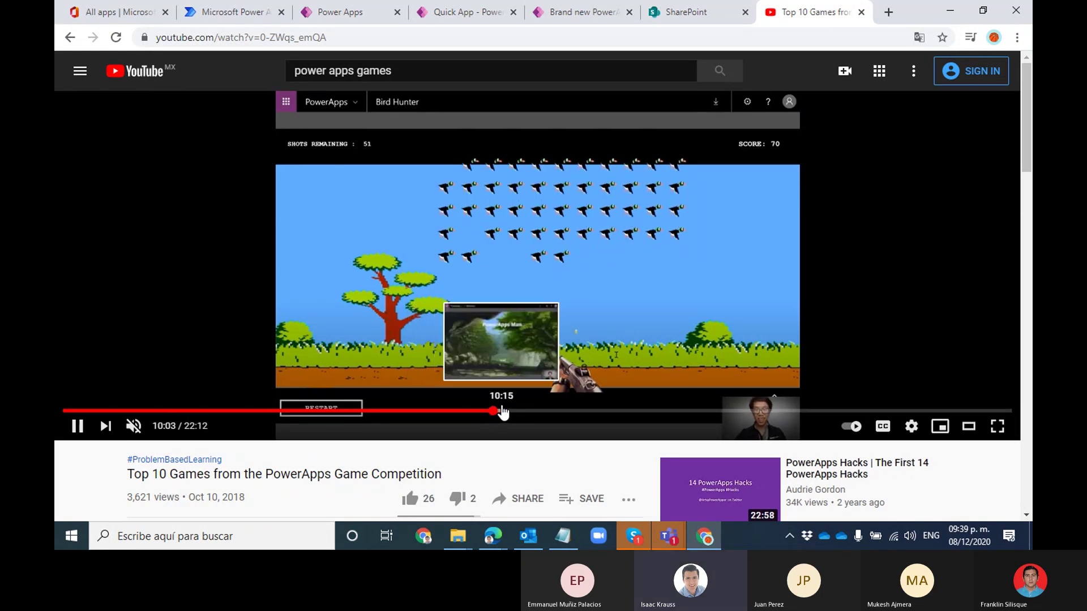
pyautogui.click(503, 415)
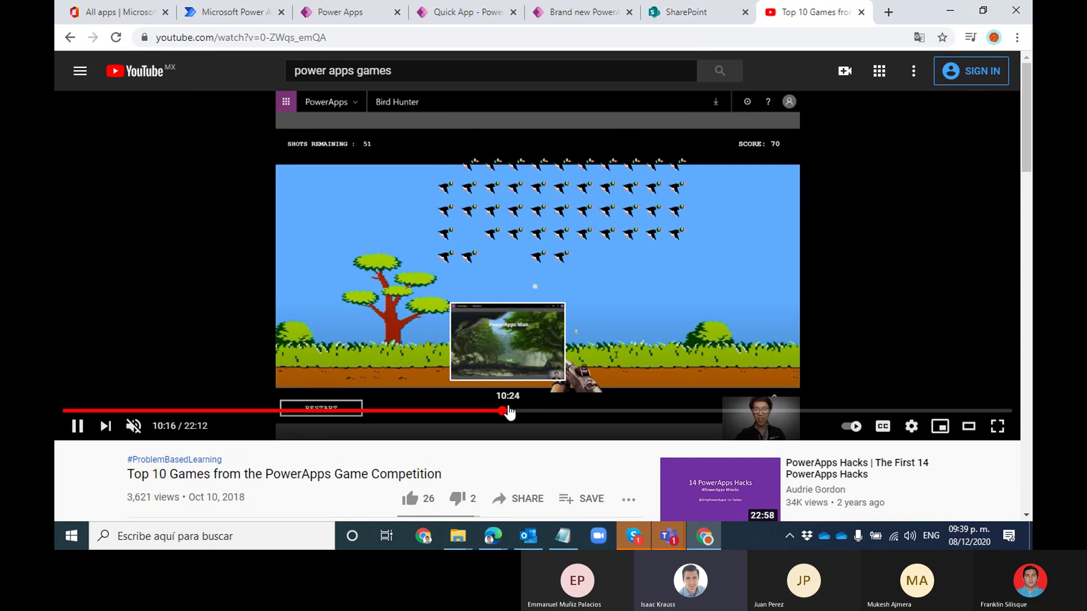
pyautogui.click(508, 415)
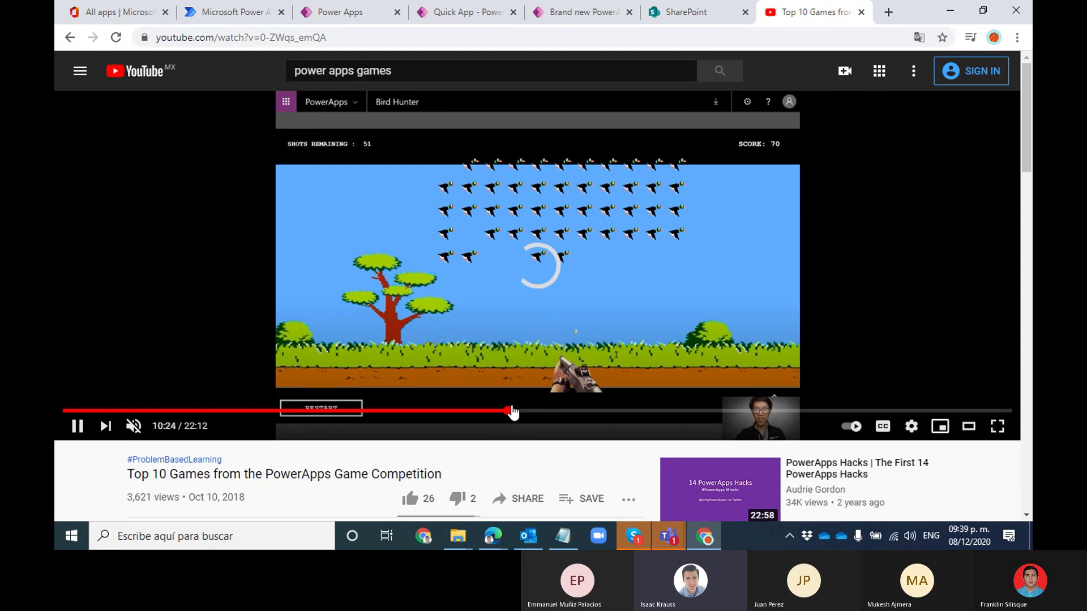
pyautogui.click(517, 415)
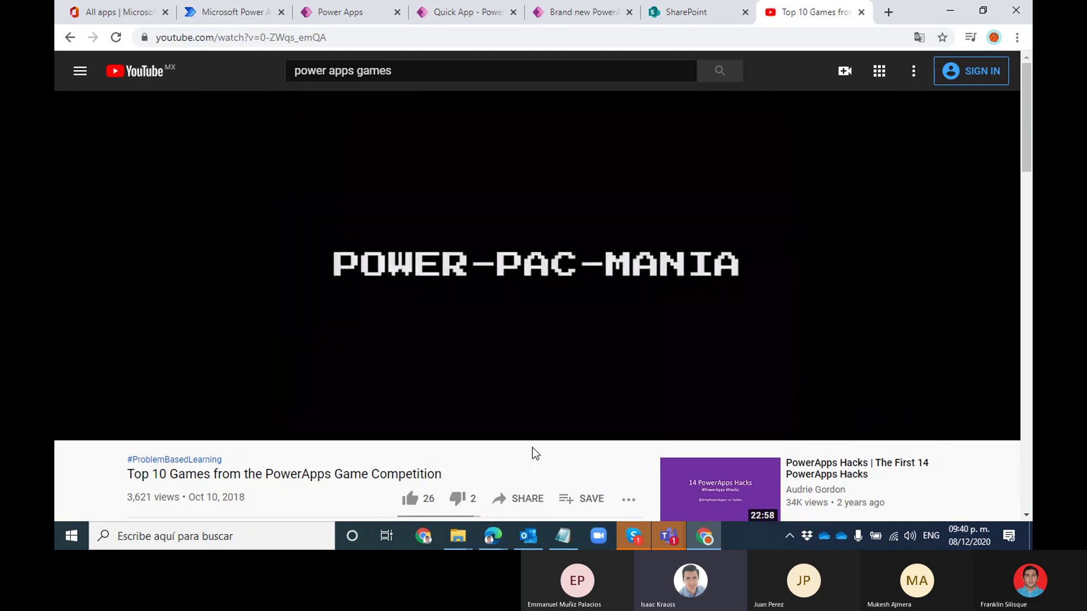
# Pause the video at Power-Pac-Mania and skip through that game's footage up to 12:43
pyautogui.click(472, 368)
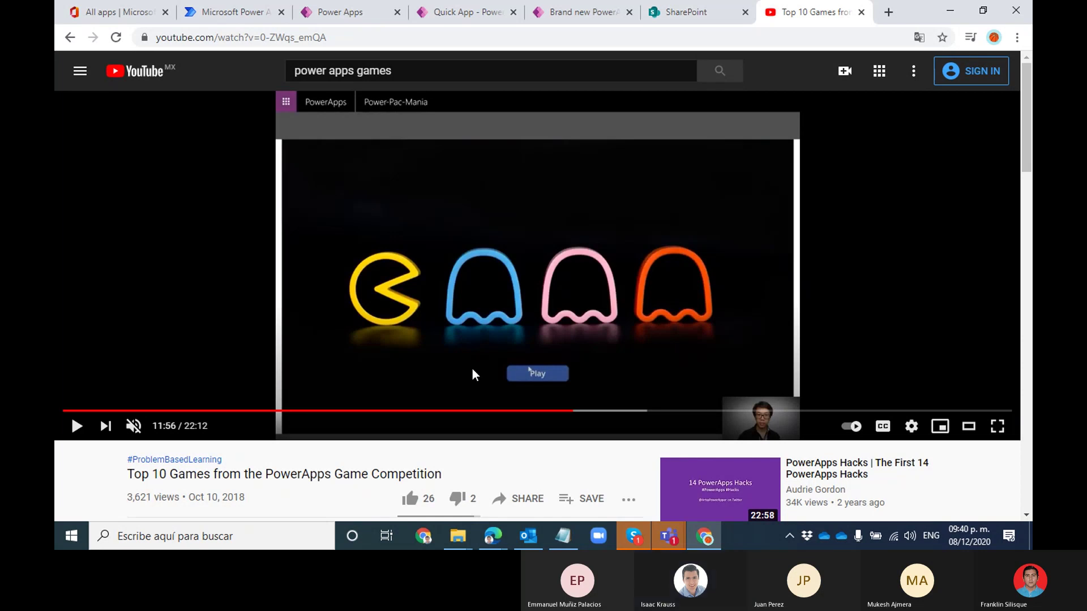
pyautogui.click(581, 412)
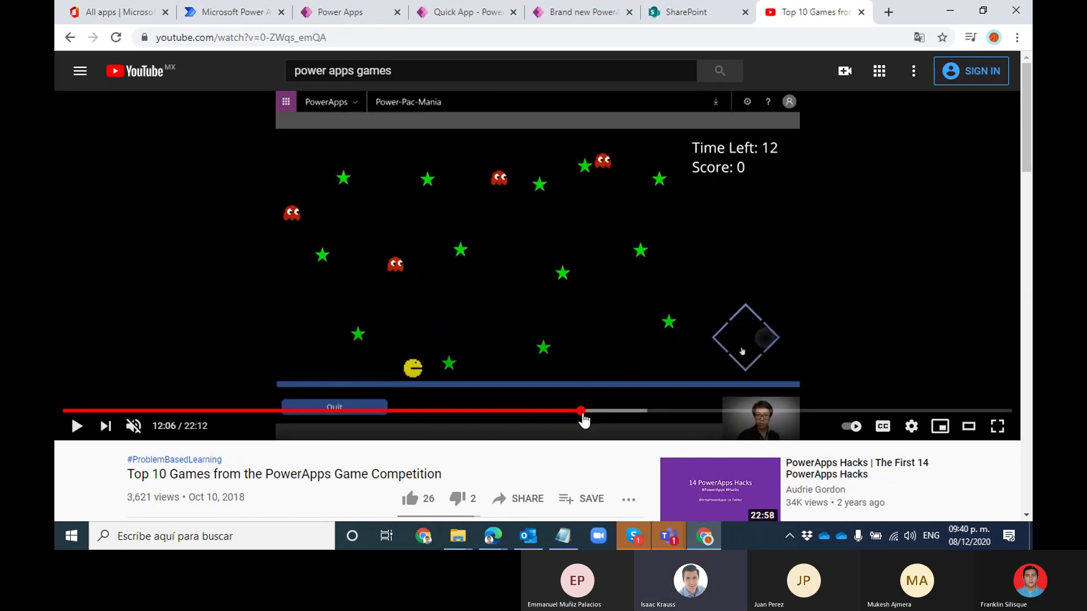
pyautogui.click(588, 411)
pyautogui.click(592, 411)
pyautogui.click(597, 412)
pyautogui.click(600, 411)
pyautogui.click(604, 412)
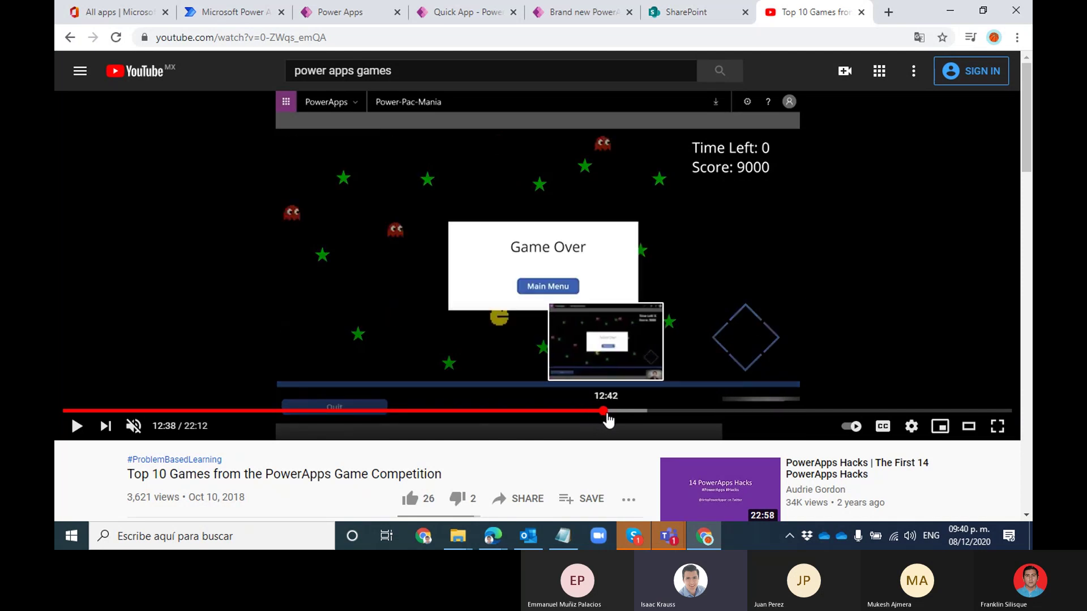
pyautogui.click(605, 412)
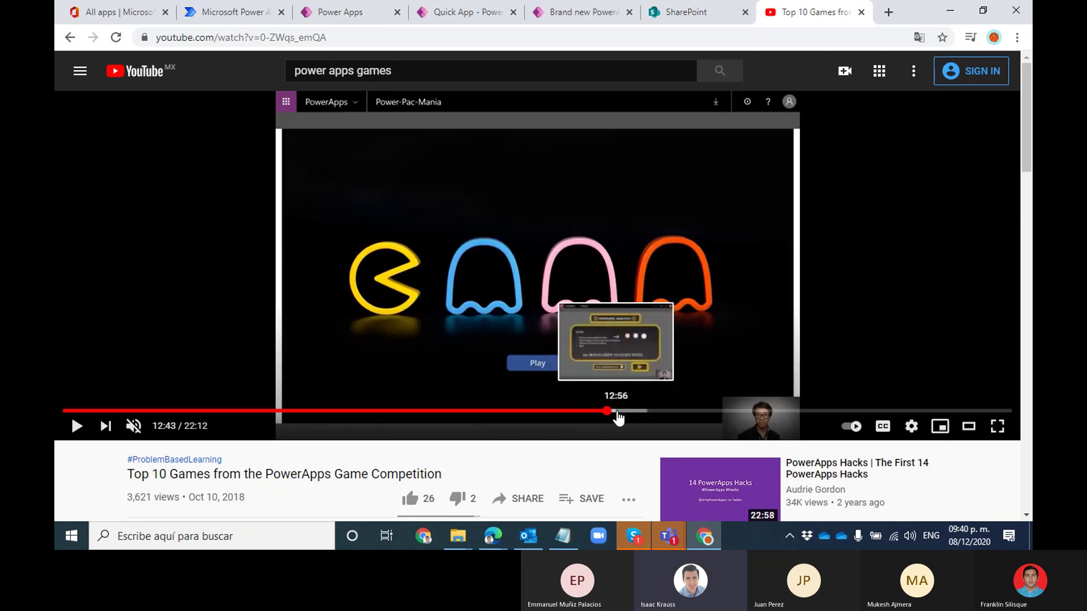
# Skip through the paused video to look at the PowerApps Roulette rules, betting table and spins up to 14:26
pyautogui.click(618, 411)
pyautogui.click(622, 411)
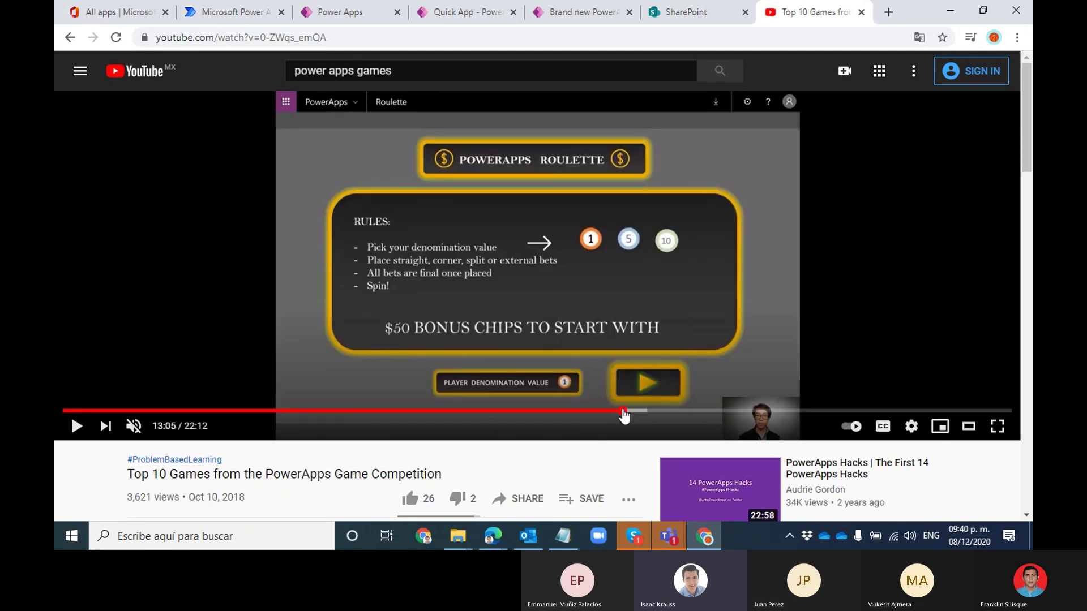
pyautogui.click(636, 411)
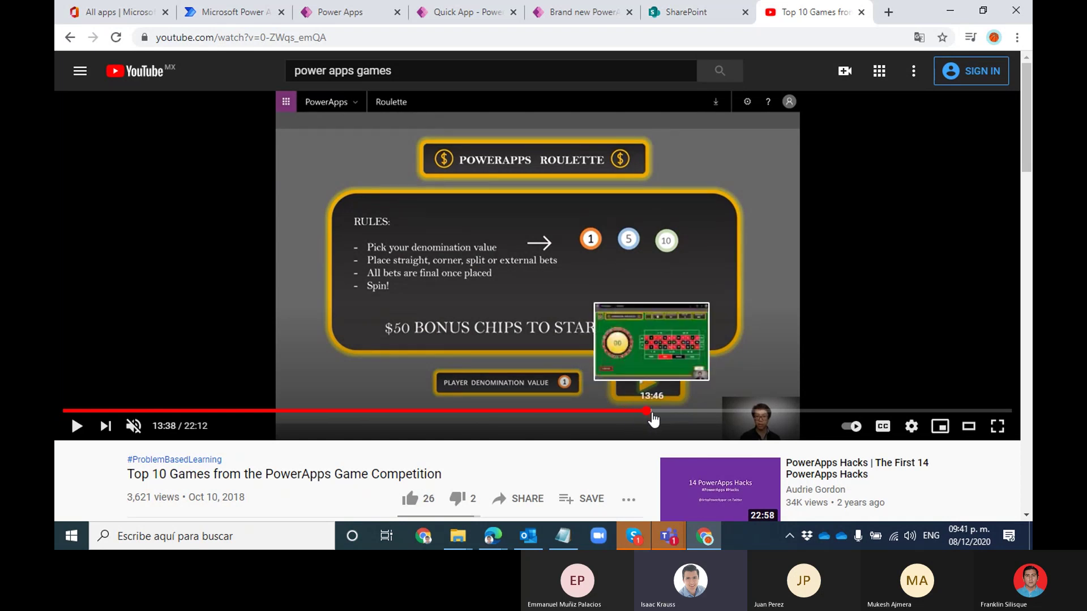
pyautogui.click(652, 414)
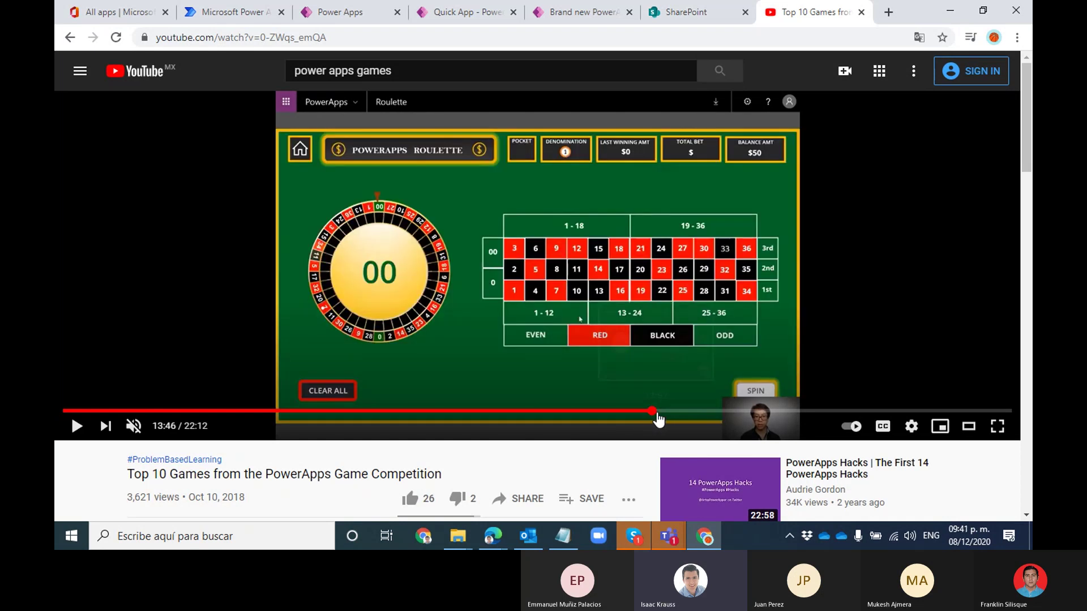
pyautogui.click(662, 412)
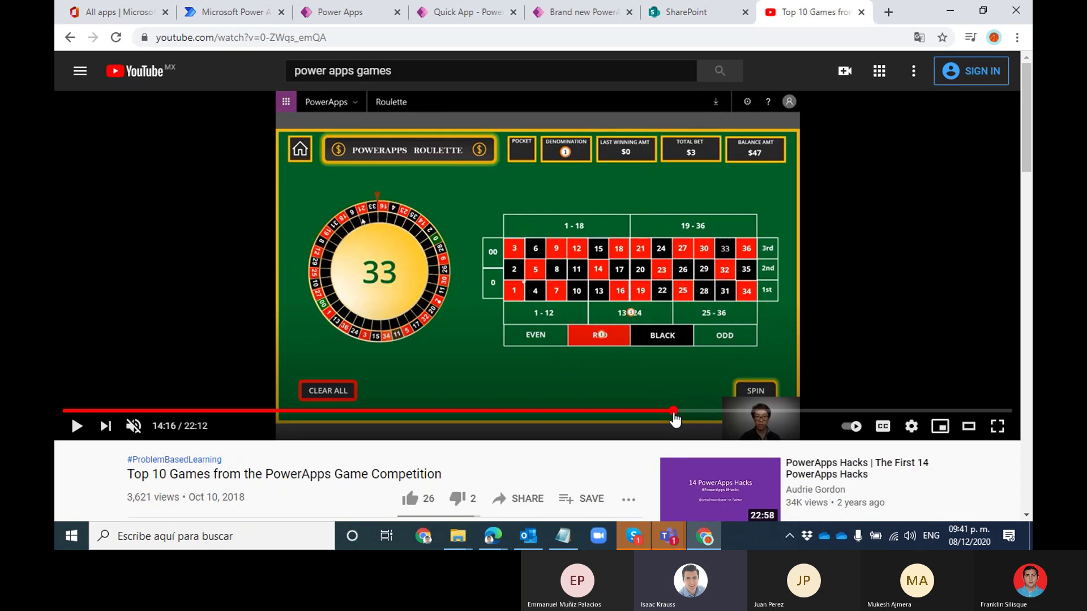
pyautogui.click(681, 413)
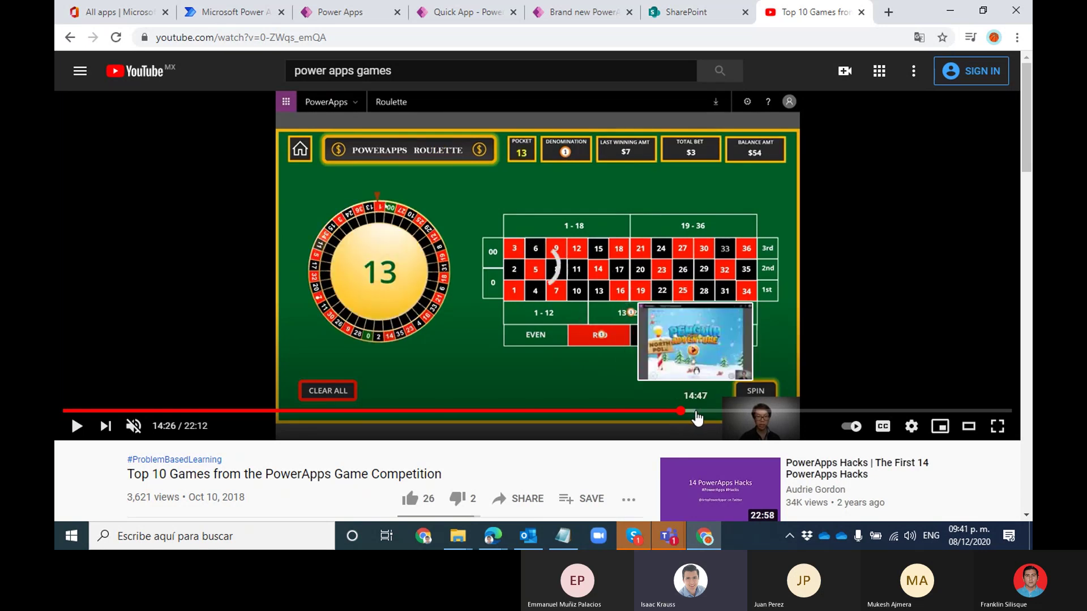
# Skip through the Penguin PowerAdventure footage to its ending screen at 15:48
pyautogui.click(695, 412)
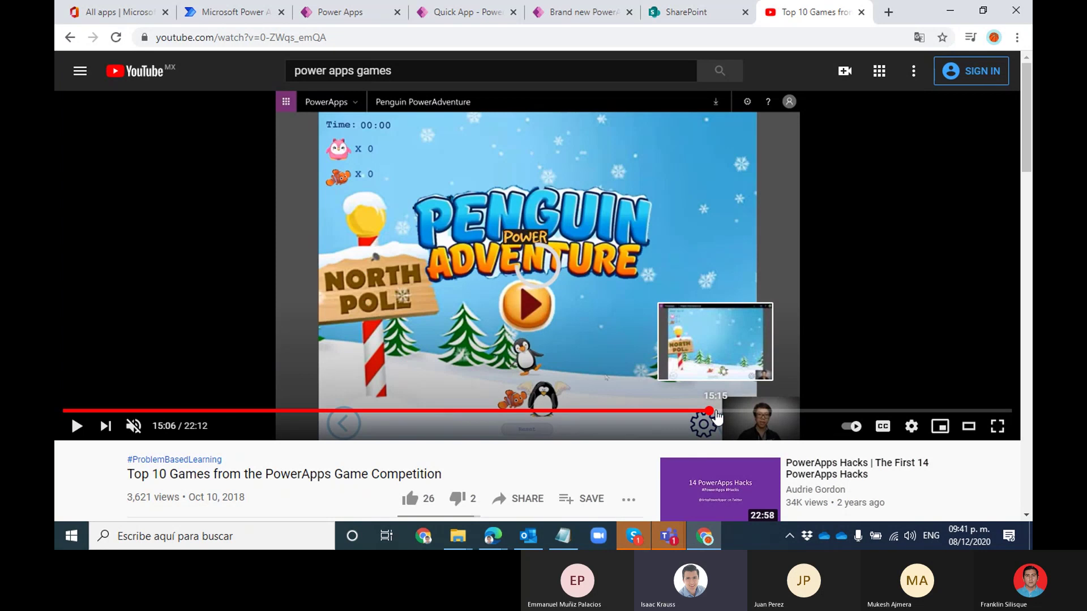
pyautogui.click(716, 414)
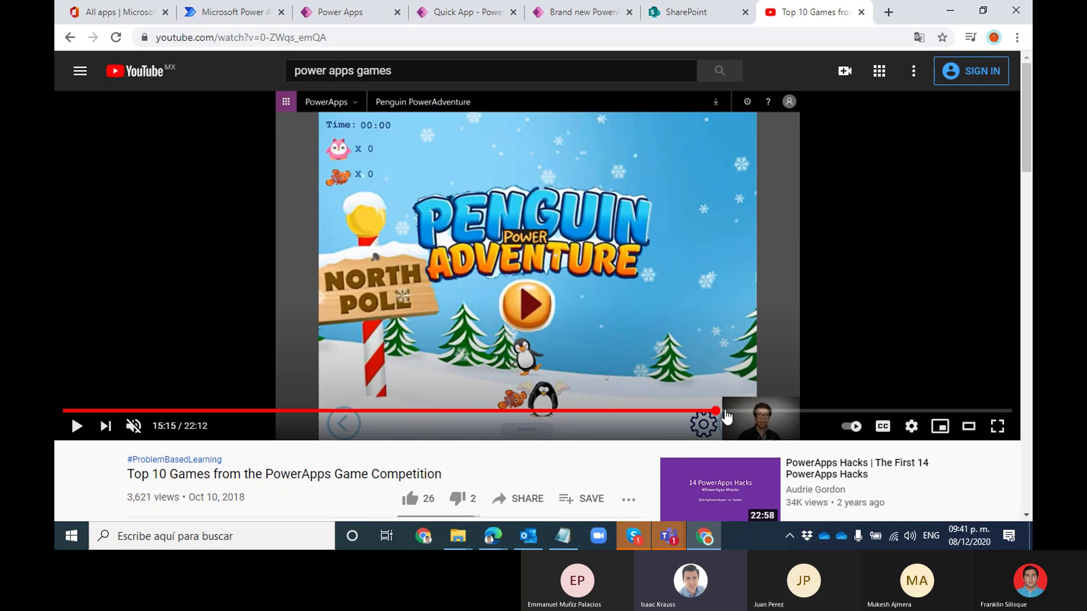
pyautogui.click(732, 412)
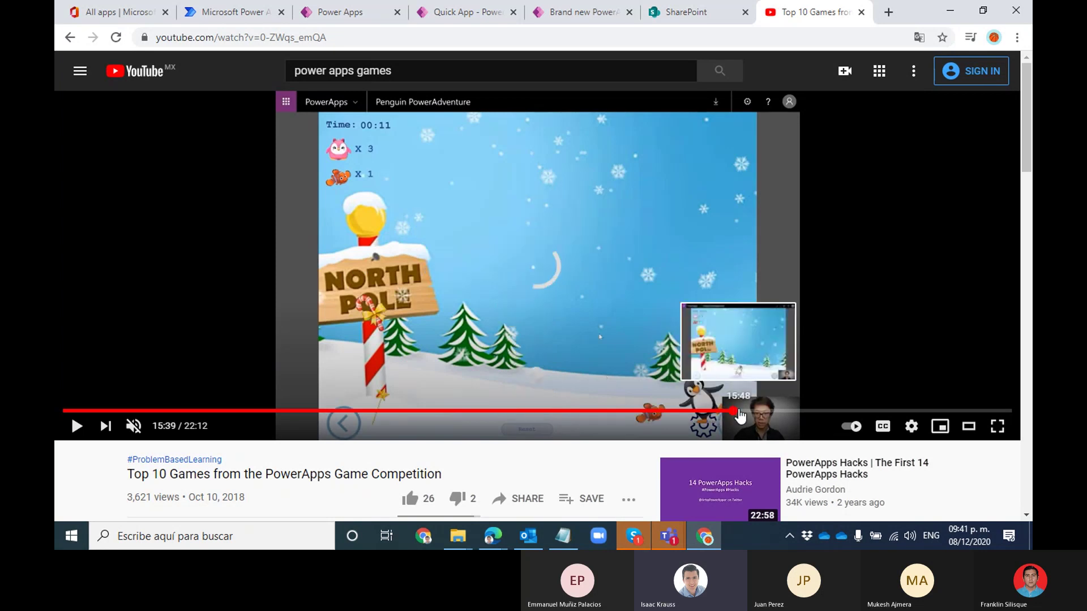
pyautogui.click(738, 413)
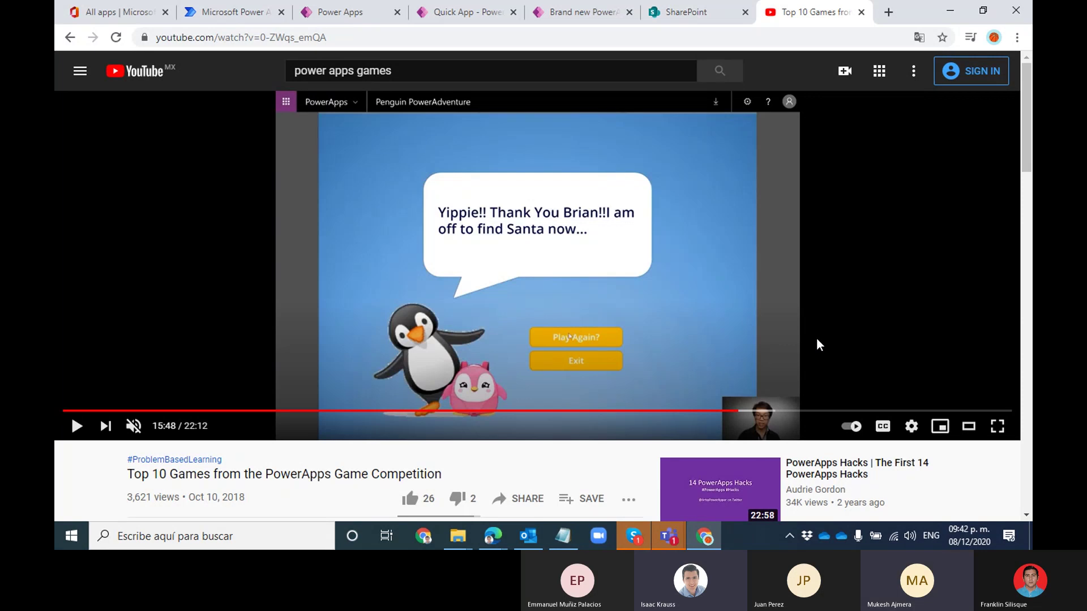
# Switch to the Teams meeting window, mute the microphone and minimize the meeting
pyautogui.click(674, 539)
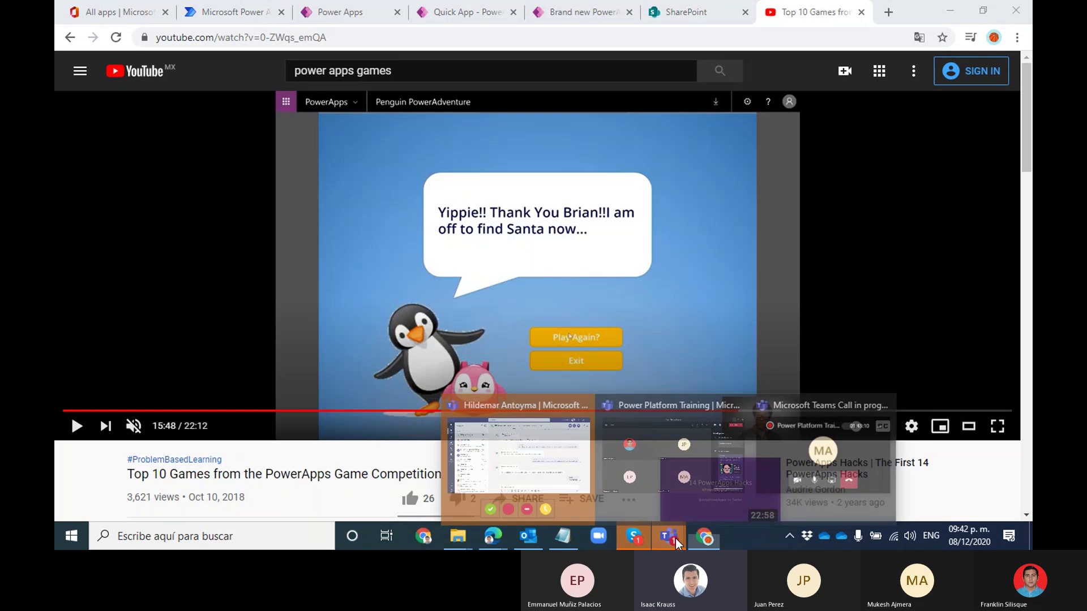
pyautogui.click(685, 458)
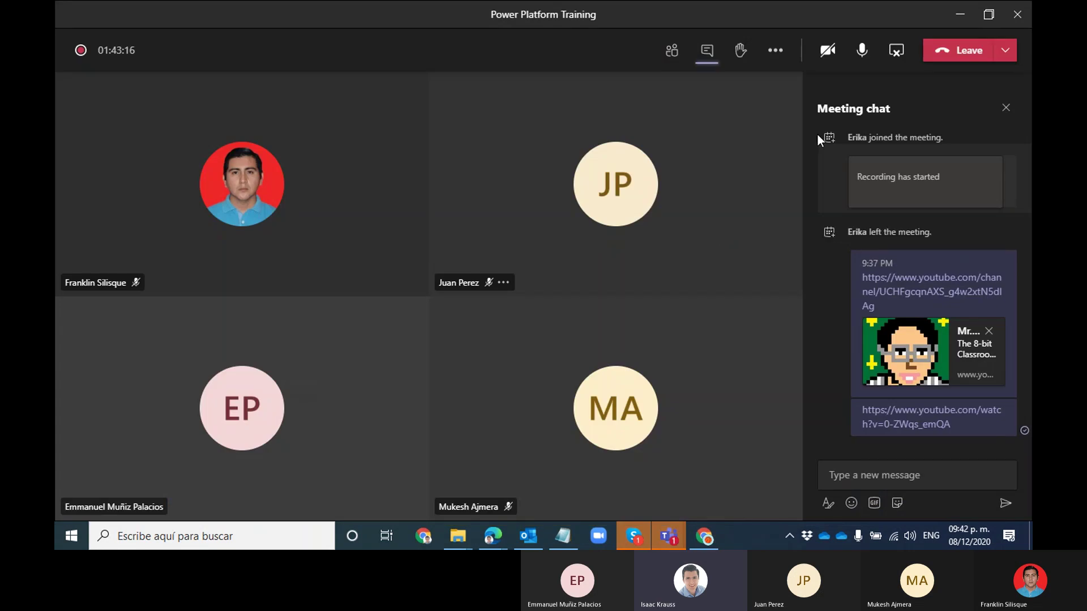
pyautogui.click(861, 51)
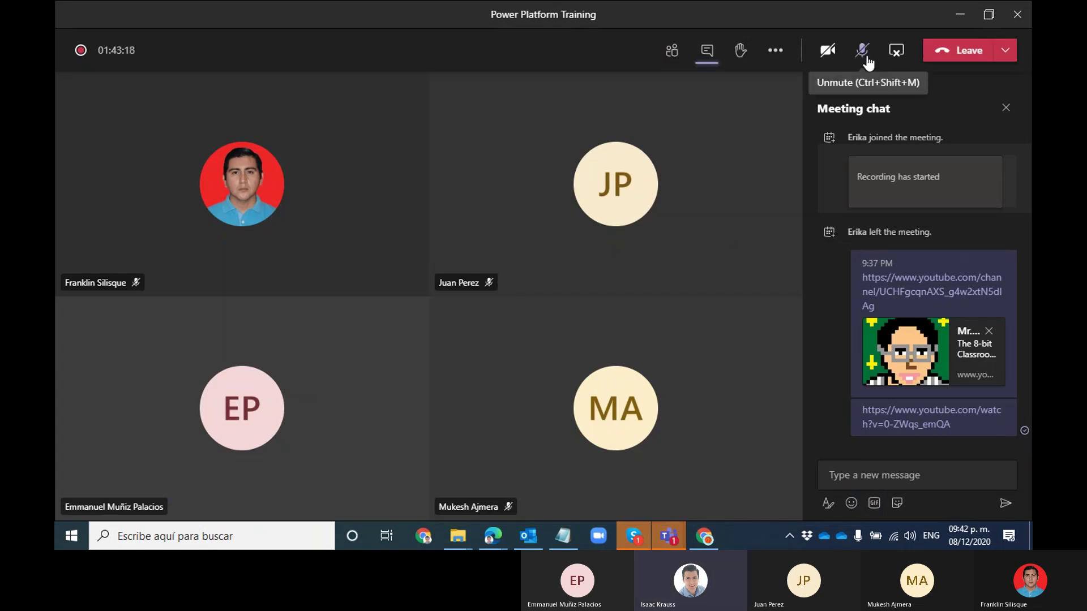
pyautogui.click(965, 16)
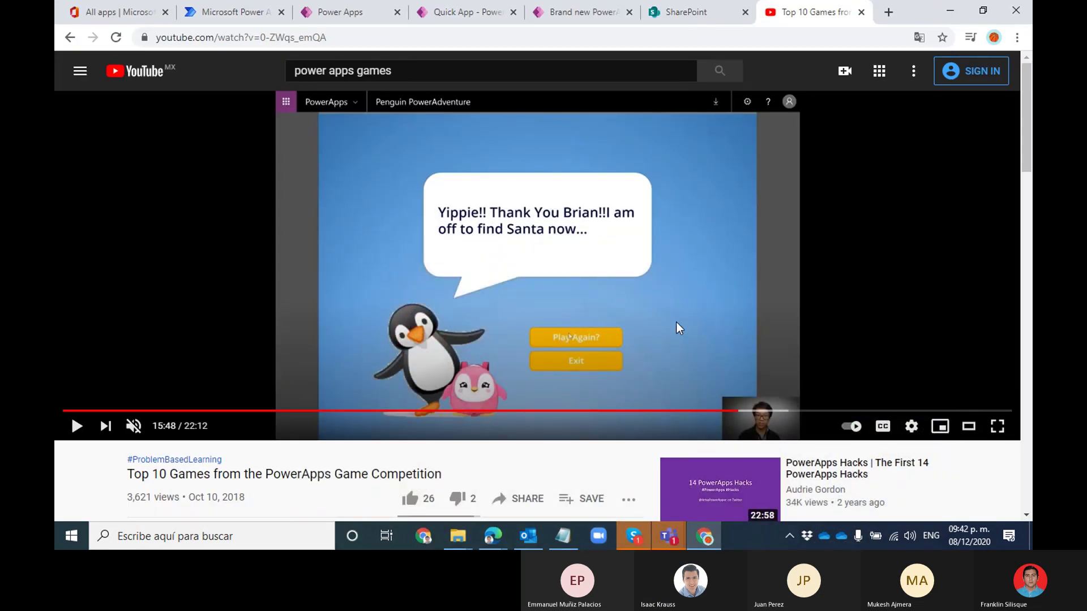
# Return to the Power Apps editor, open the form from the New event icon on EventsScreen, enlarge it to 50% and select EventForm
pyautogui.click(571, 13)
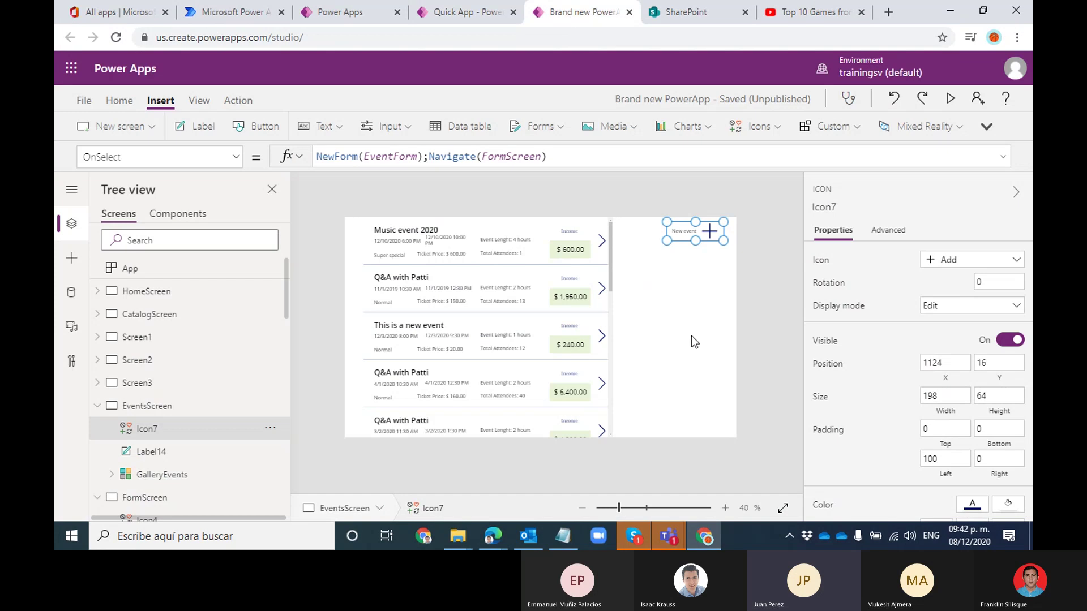
pyautogui.click(755, 319)
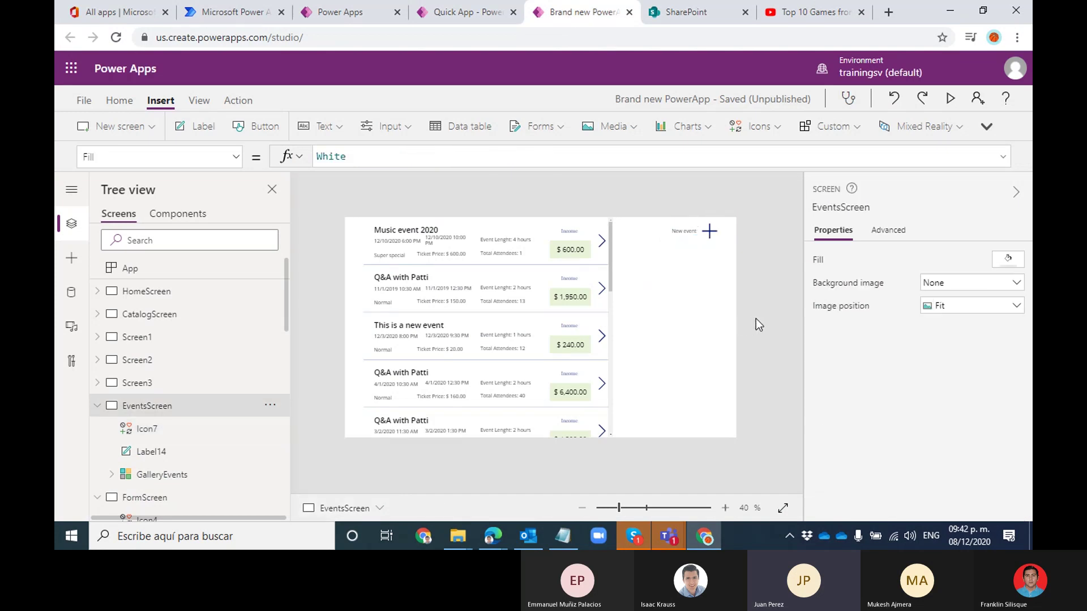
pyautogui.keyDown('alt'); pyautogui.click(705, 231); pyautogui.keyUp('alt')
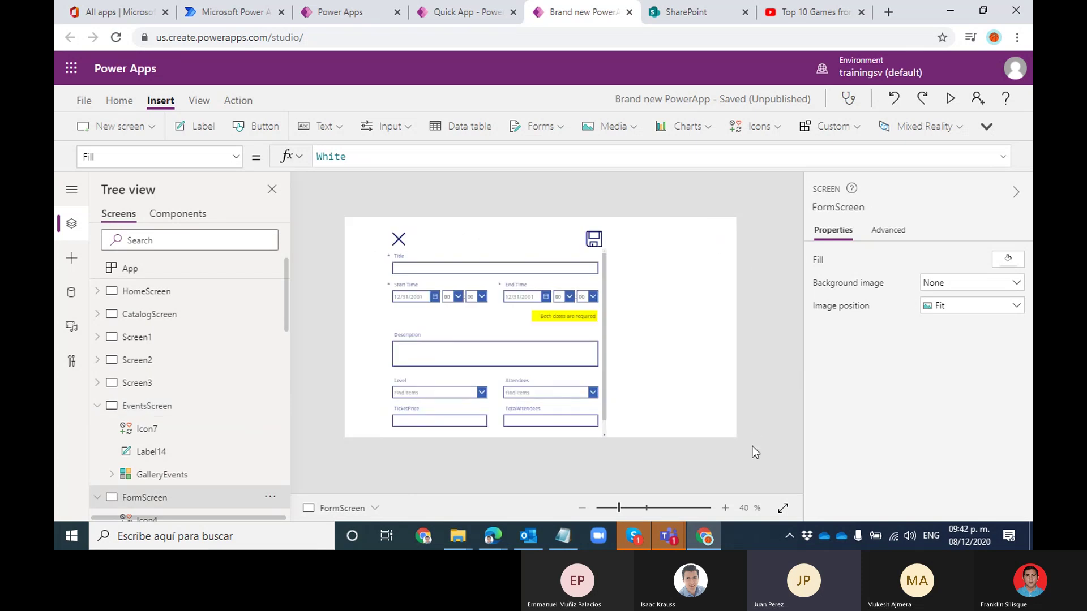
pyautogui.click(725, 508)
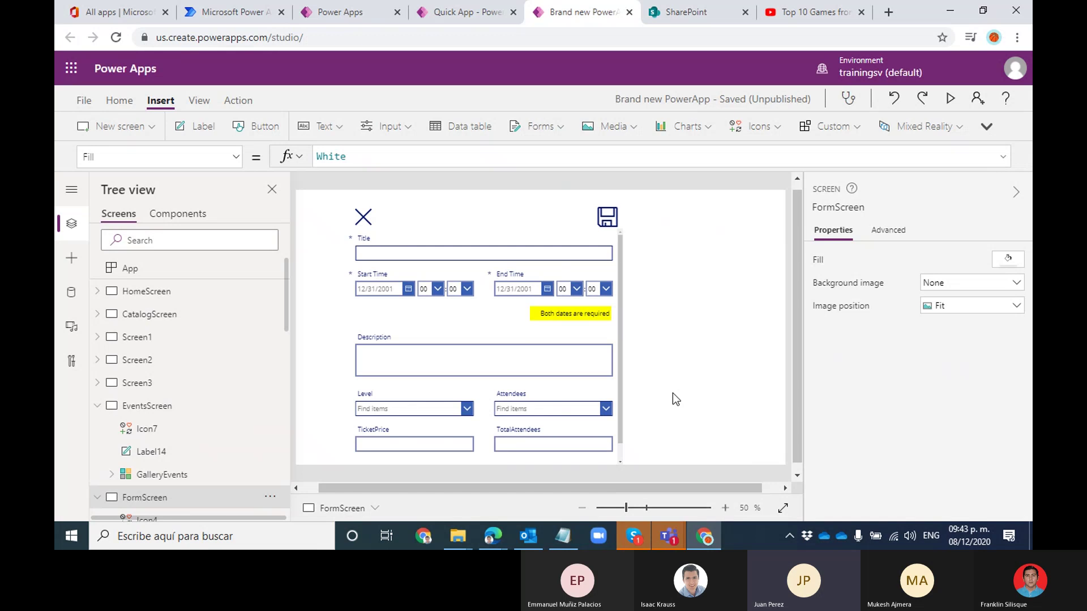
pyautogui.click(622, 345)
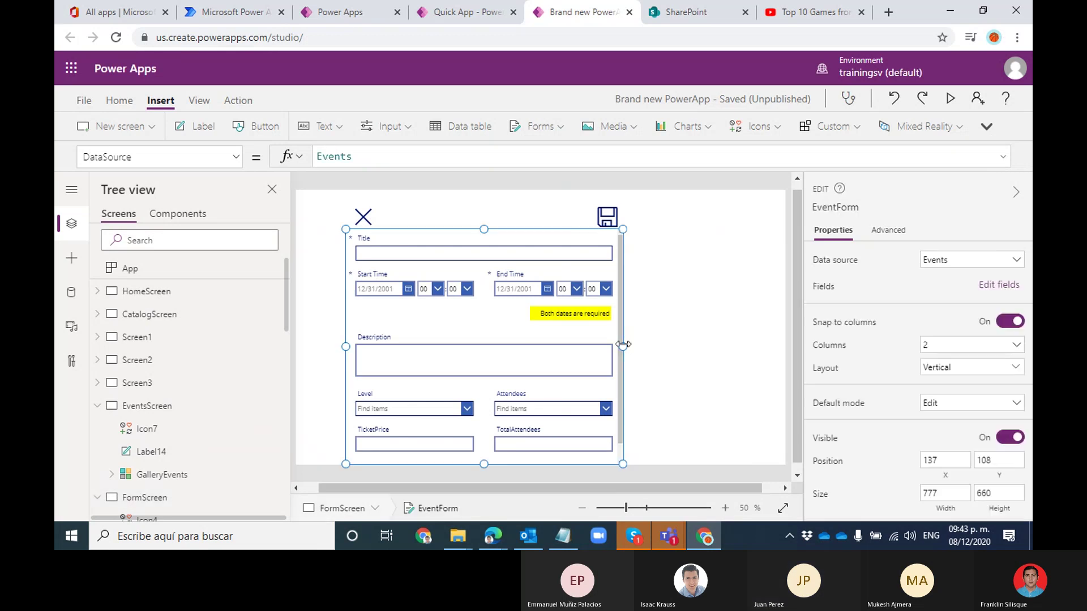
# Bring up the Teams Power Platform Training meeting window and minimize it again to return to the app editor
pyautogui.click(663, 538)
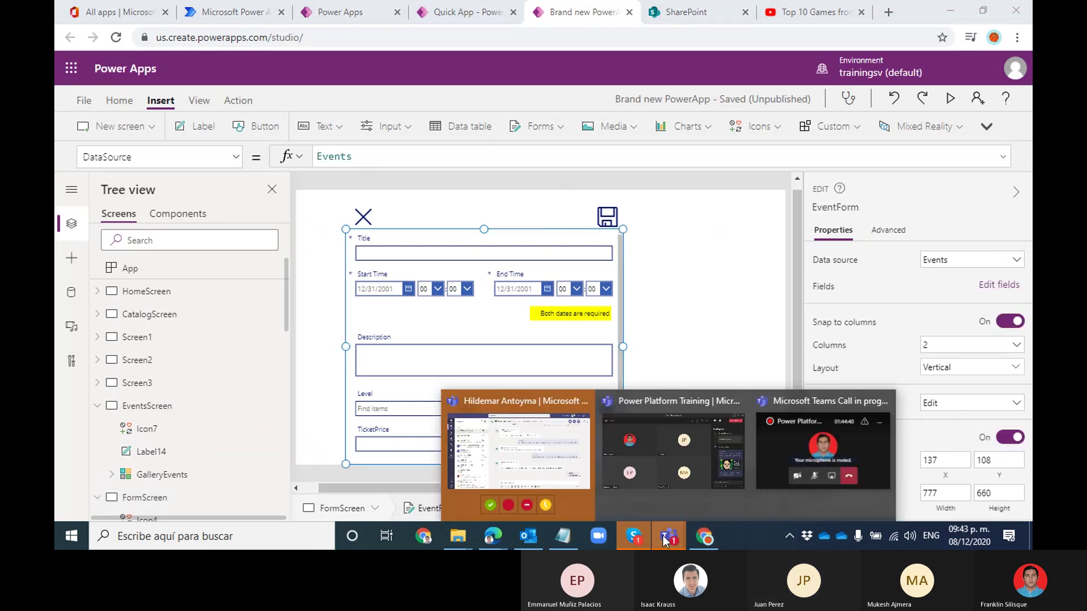
pyautogui.click(664, 479)
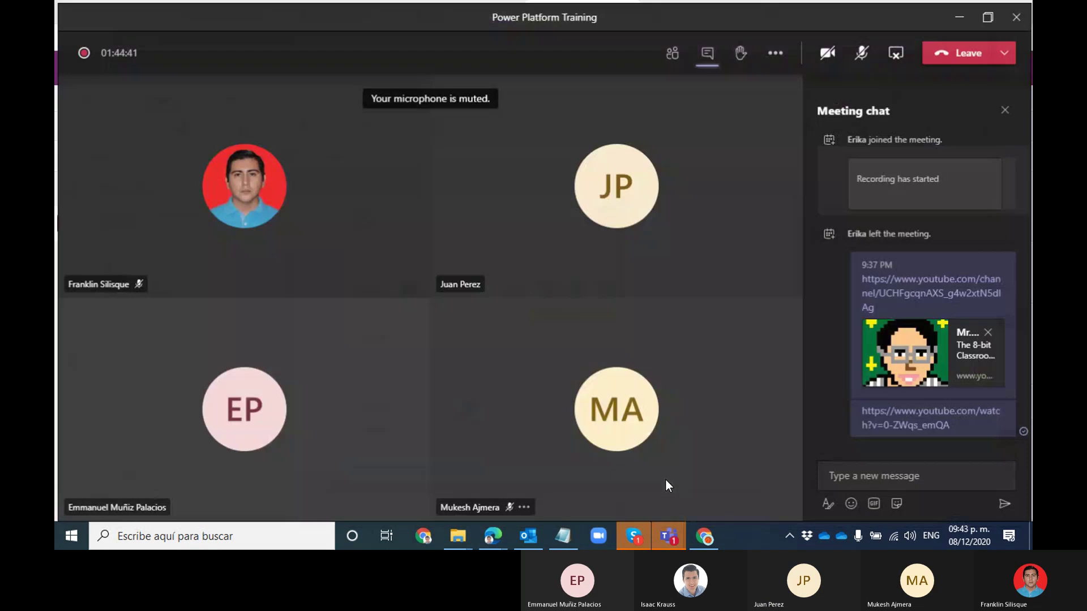
pyautogui.click(958, 17)
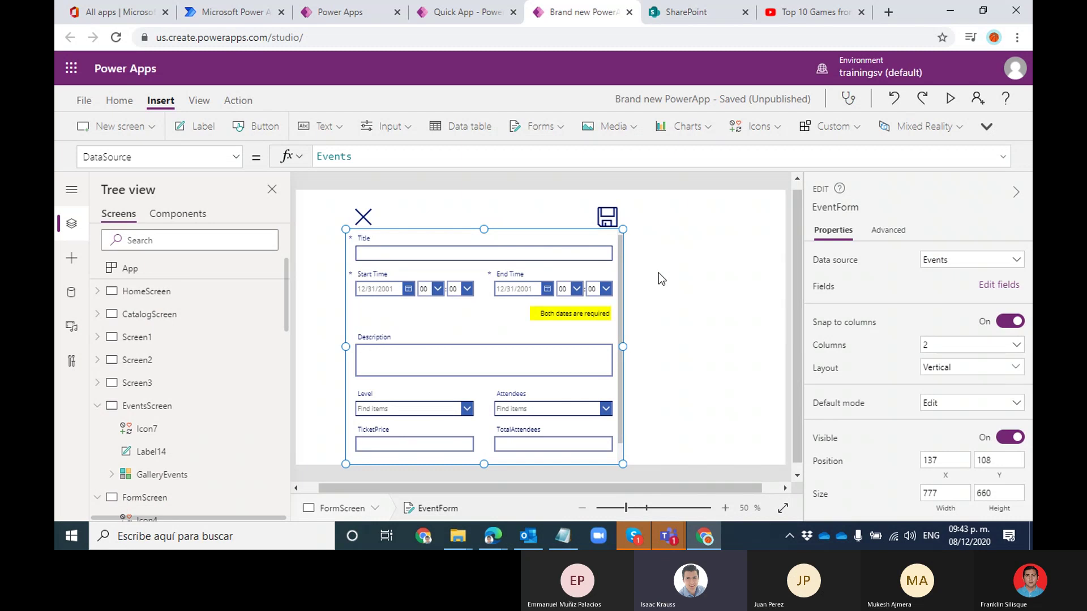
# Examine the save icon's OnSelect formula on FormScreen, highlighting the SubmitForm function and placing the cursor in ResetForm
pyautogui.click(607, 217)
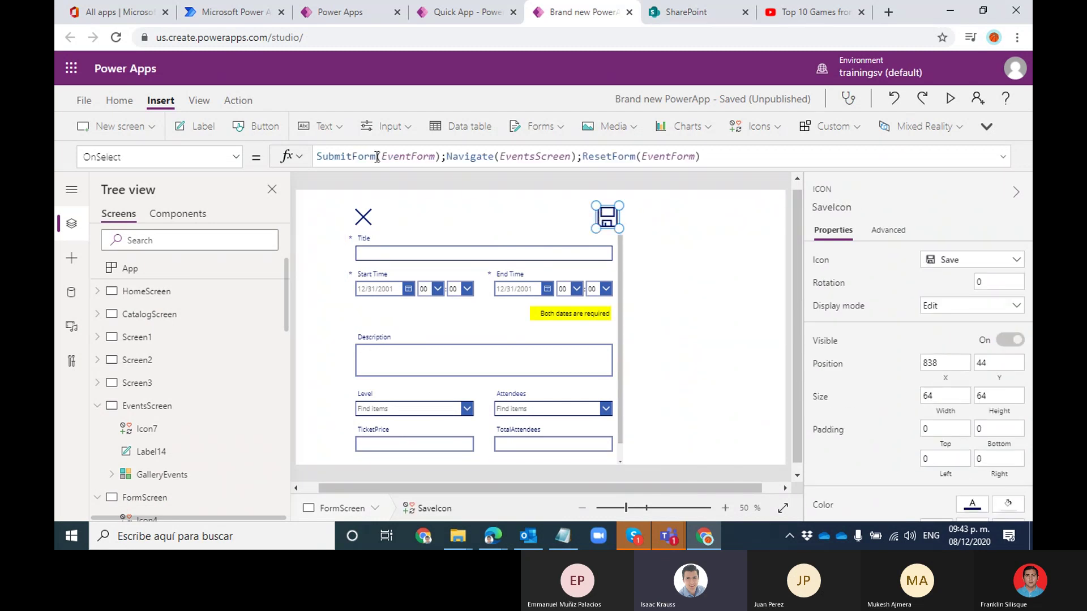
pyautogui.moveTo(375, 157); pyautogui.dragTo(313, 160)
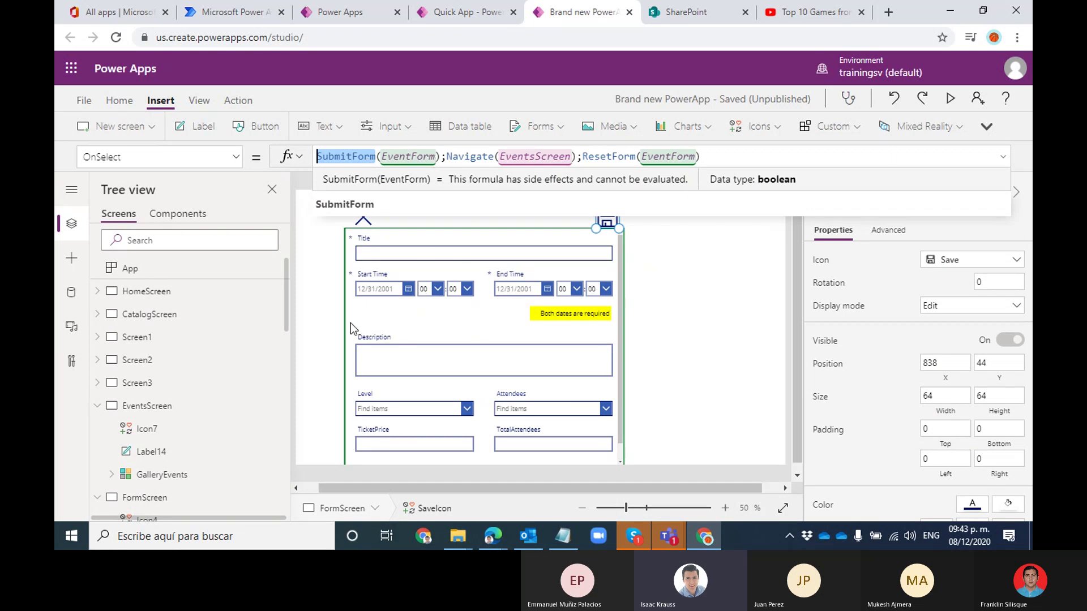
pyautogui.moveTo(374, 156); pyautogui.dragTo(313, 157)
pyautogui.click(601, 159)
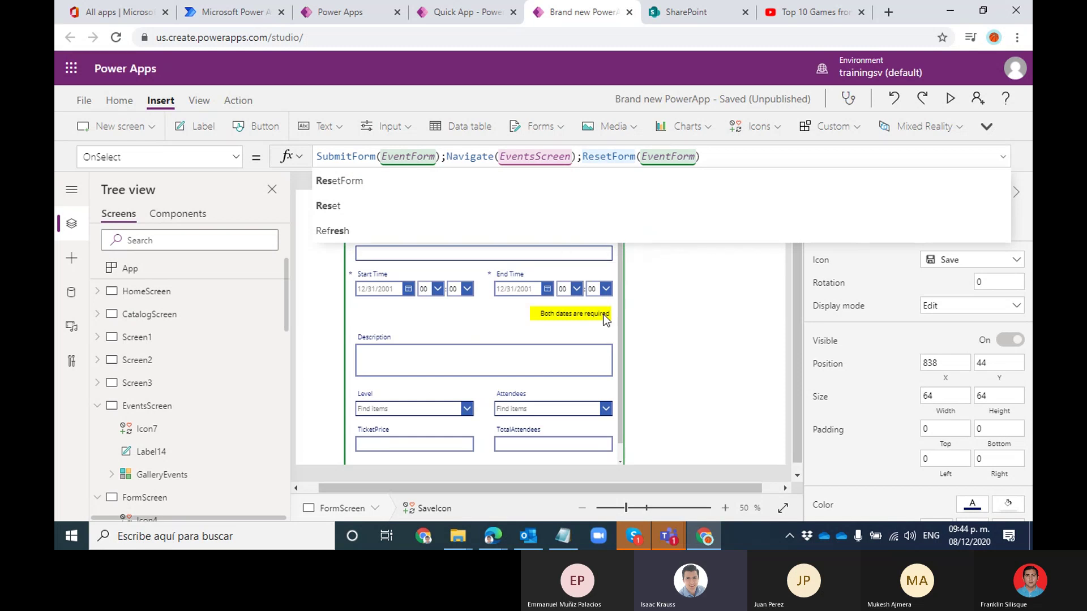
# Examine the Title and Start Time cards of EventForm on FormScreen, including the title text input, and clear the selection
pyautogui.click(555, 260)
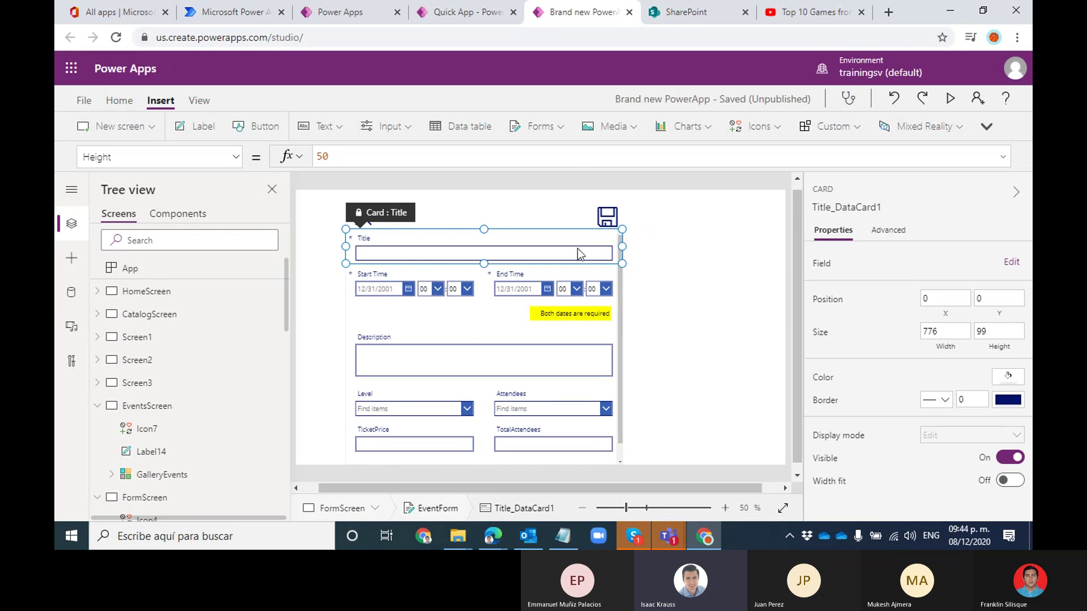
pyautogui.click(539, 253)
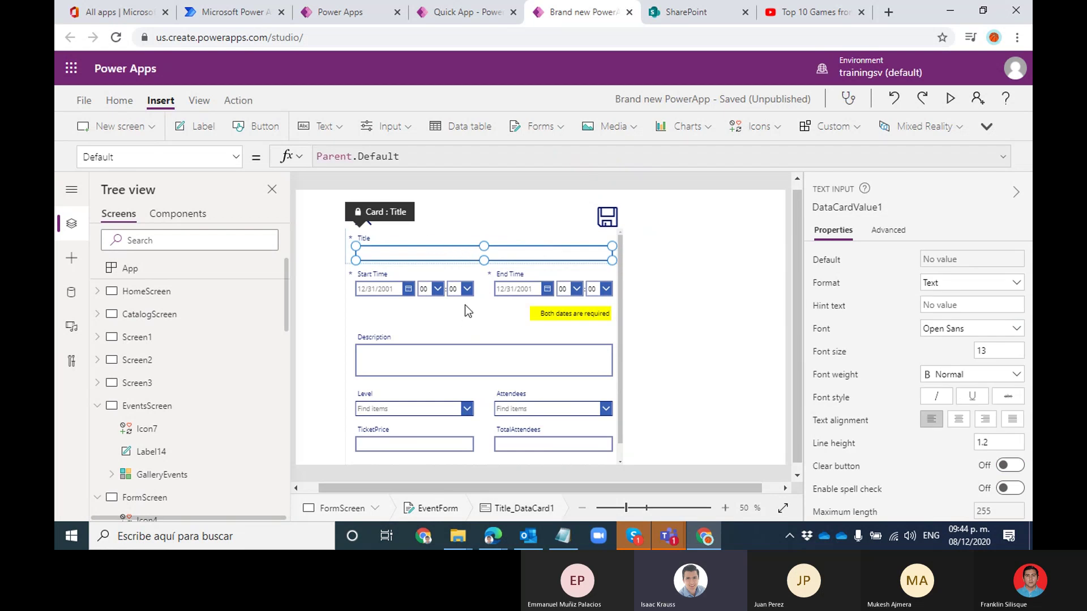
pyautogui.click(464, 304)
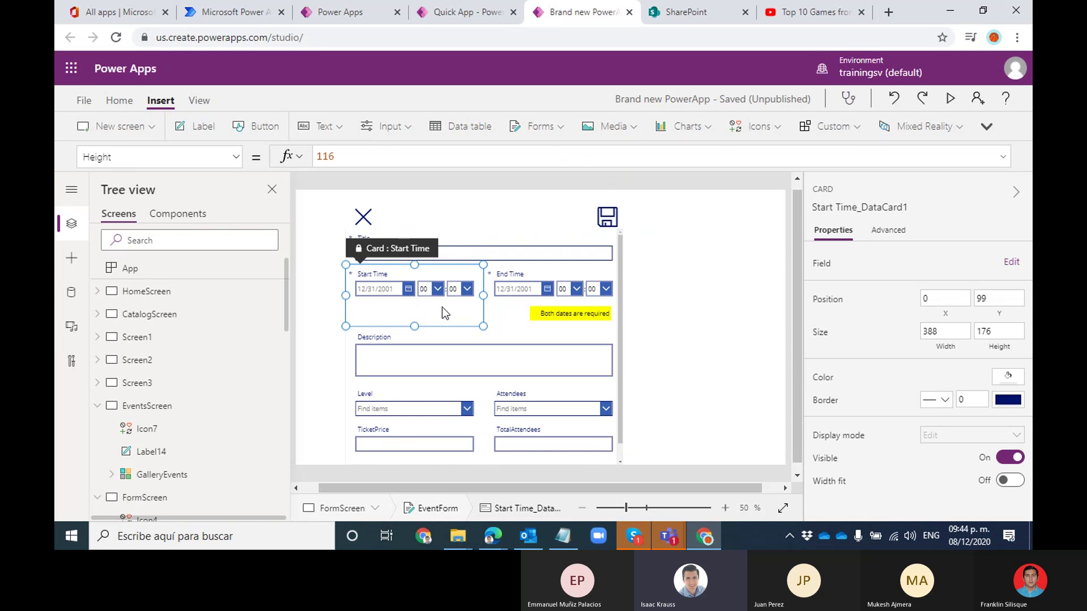
pyautogui.click(399, 288)
pyautogui.click(423, 291)
pyautogui.click(456, 290)
pyautogui.click(461, 315)
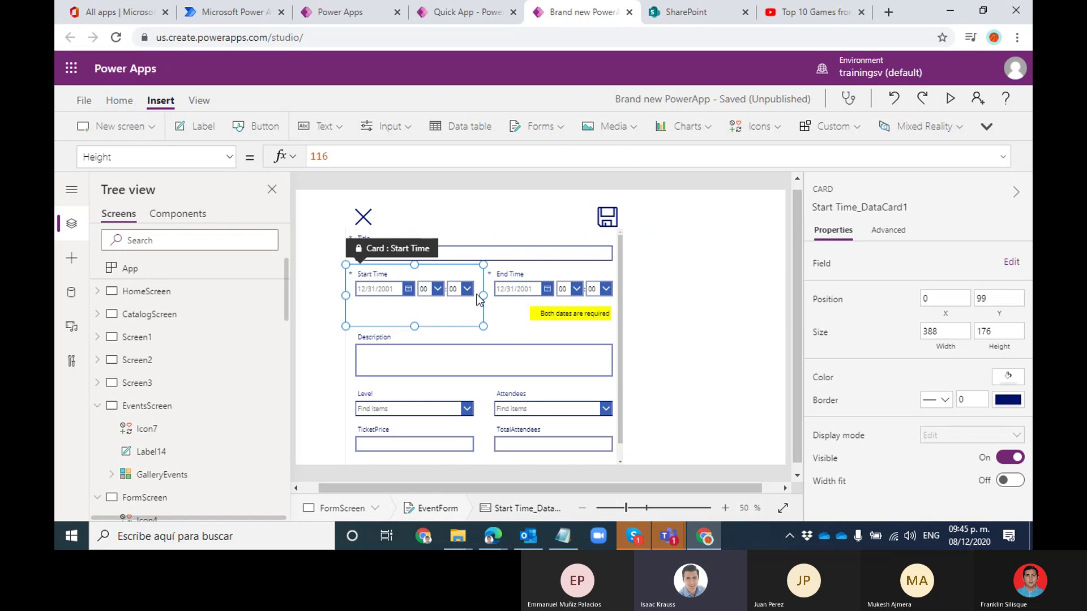
pyautogui.click(527, 252)
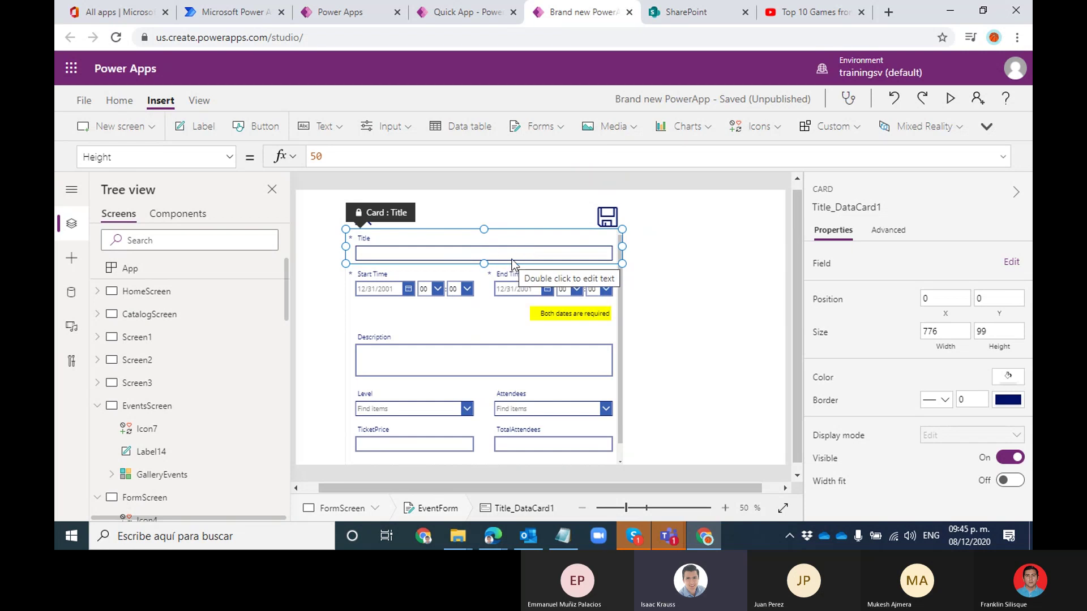
pyautogui.click(512, 259)
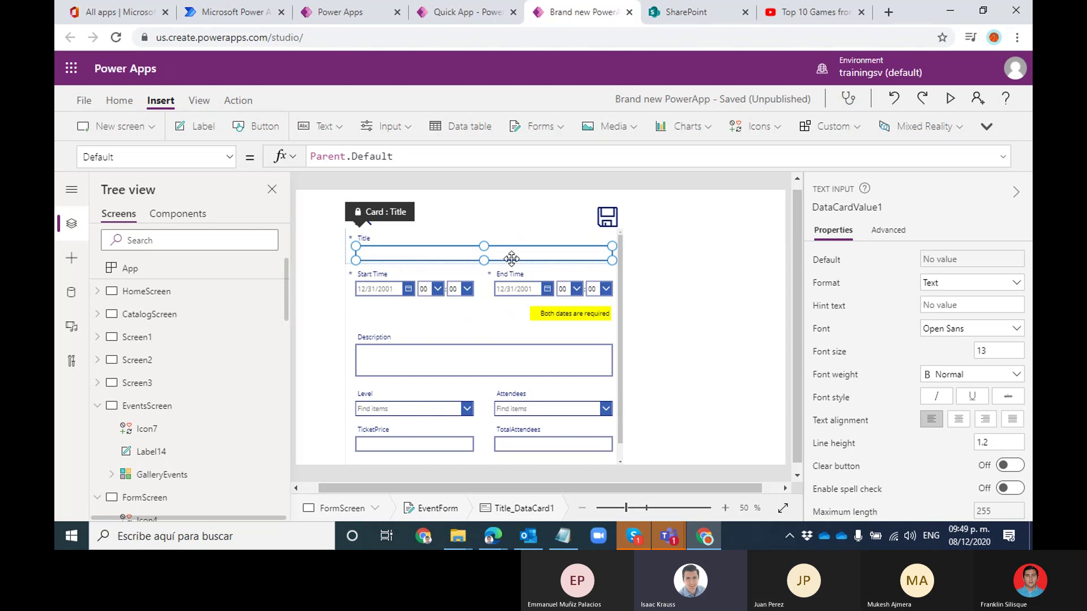
pyautogui.click(672, 296)
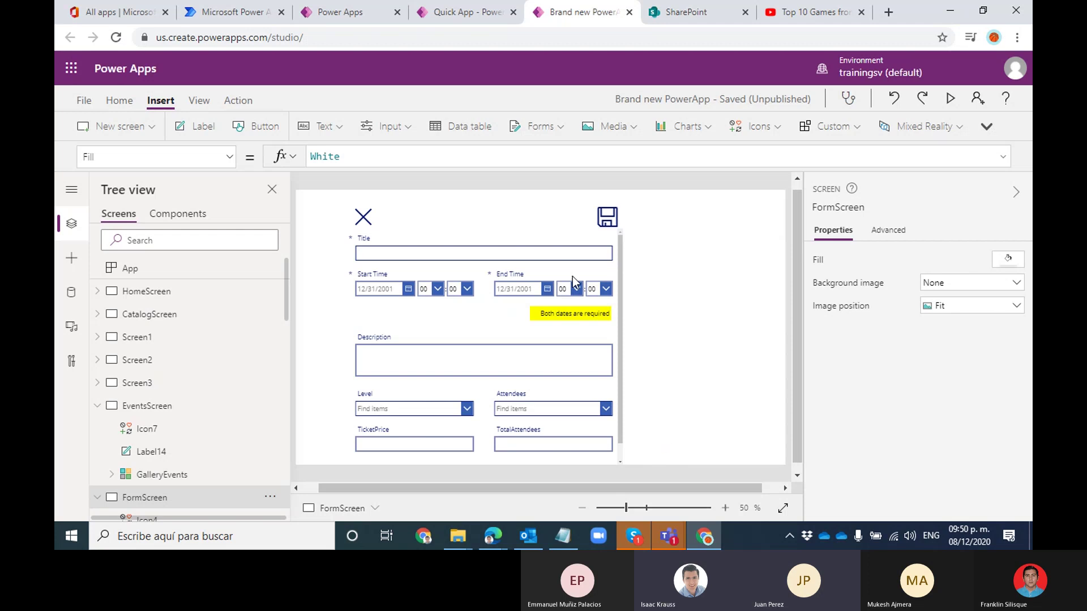
# Switch to the Quick App editor and compare BrowseScreen1, DetailScreen1 and EditScreen1, finishing on BrowseScreen1
pyautogui.click(460, 18)
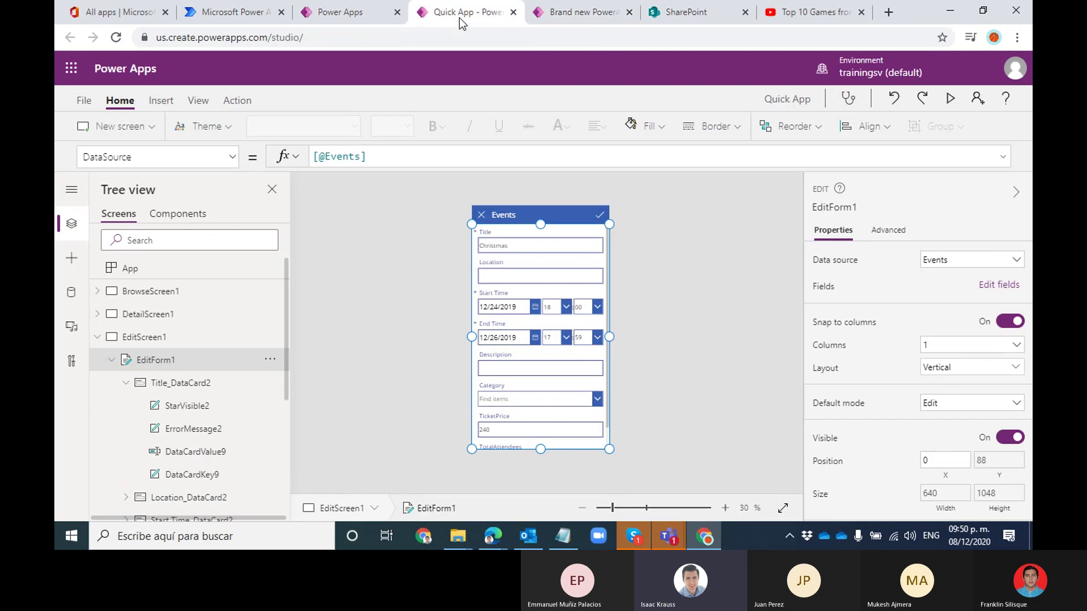
pyautogui.click(187, 293)
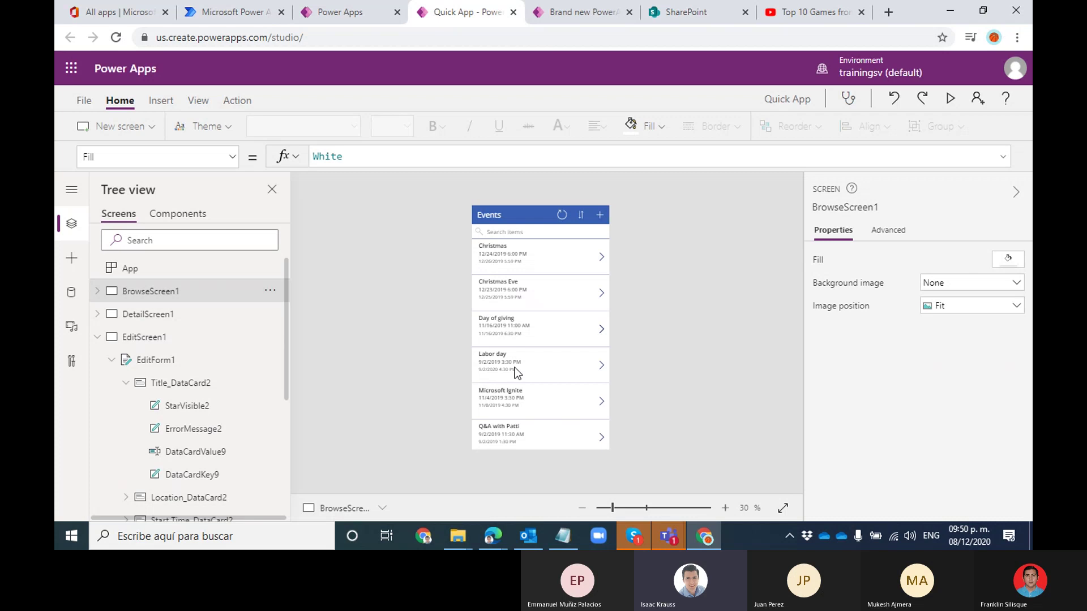
pyautogui.click(229, 337)
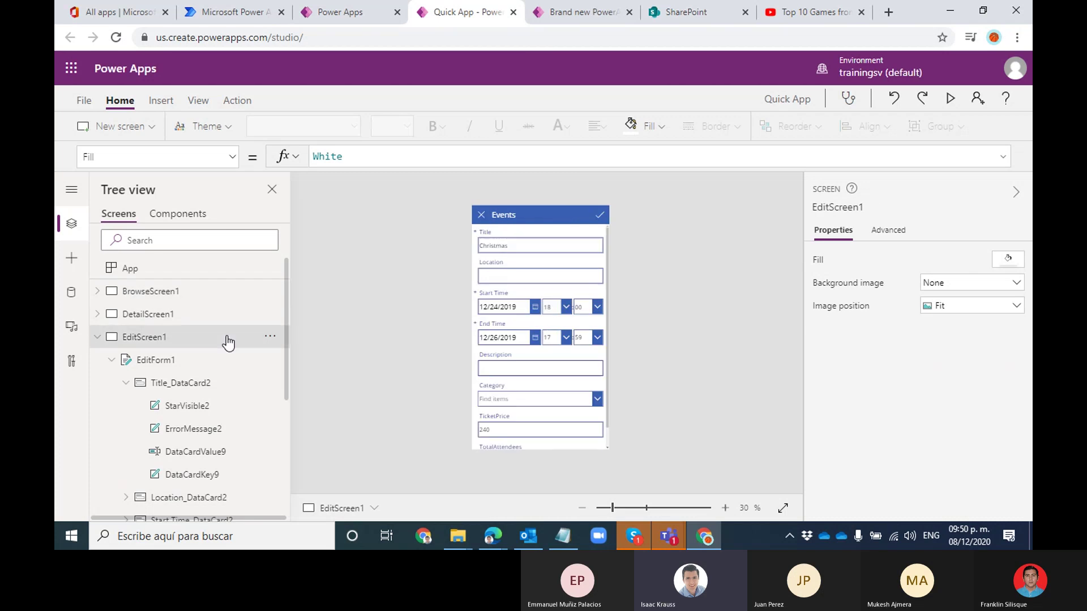
pyautogui.click(199, 313)
pyautogui.click(199, 293)
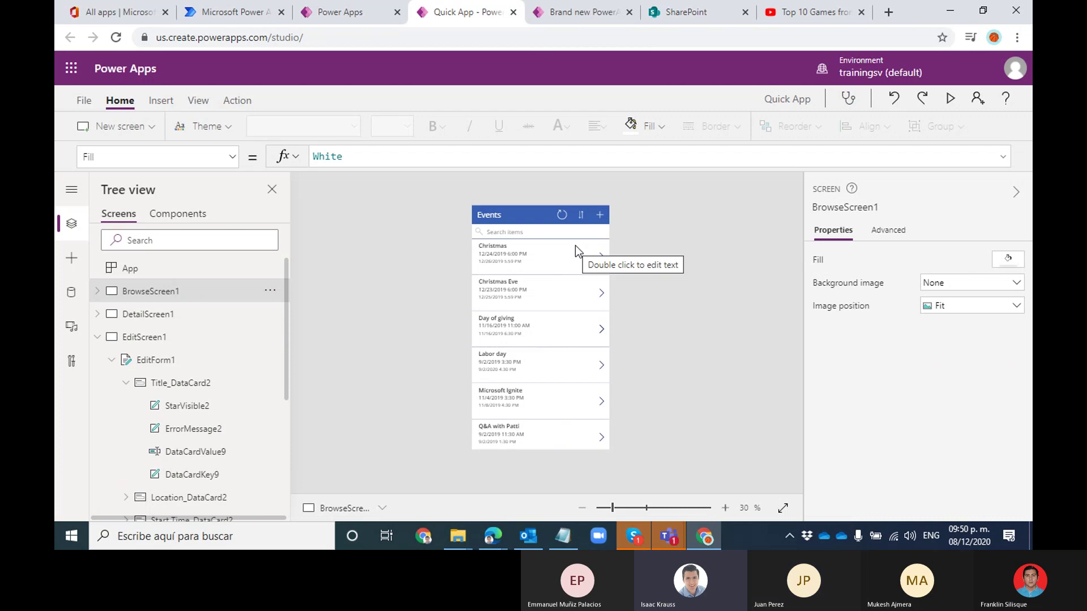
pyautogui.click(148, 338)
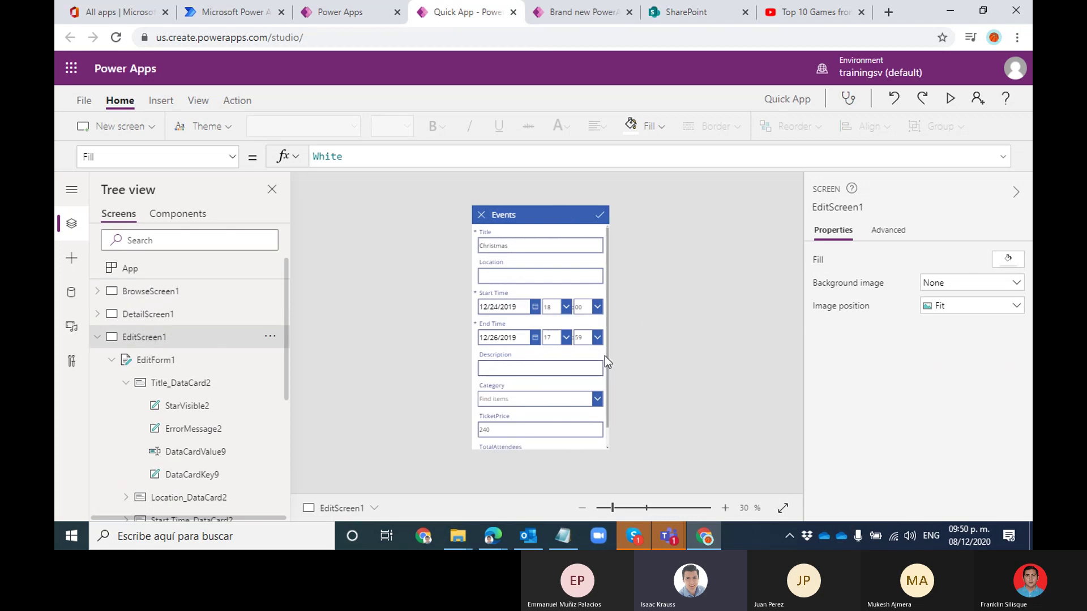
pyautogui.click(181, 292)
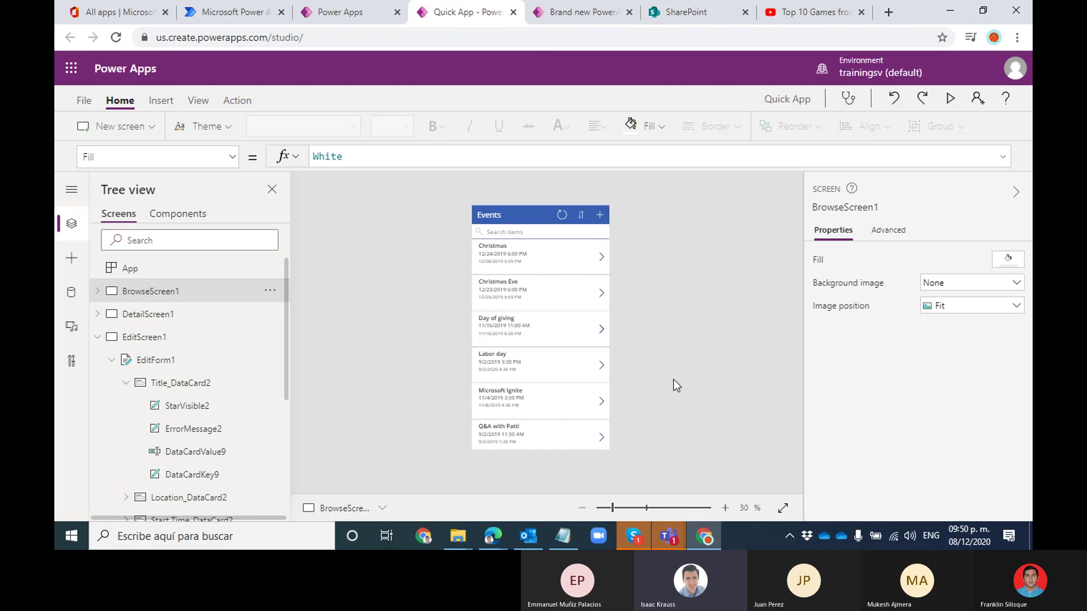
# Bring up and minimize the Teams Power Platform Training meeting, and view Quick App's BrowseScreen1 at 40% zoom
pyautogui.moveTo(669, 536)
pyautogui.click(671, 467)
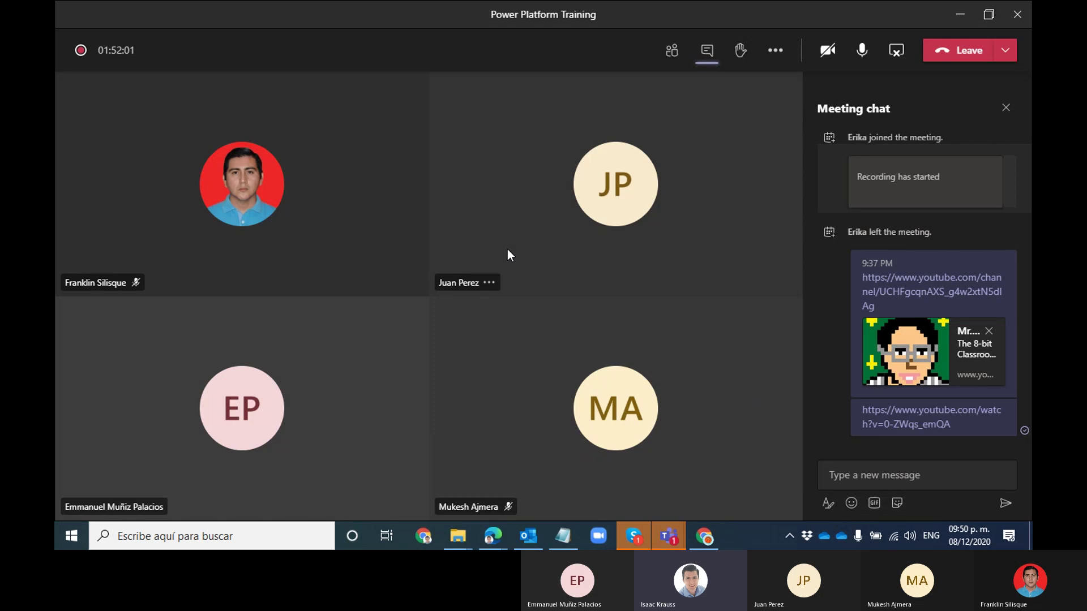
pyautogui.click(948, 20)
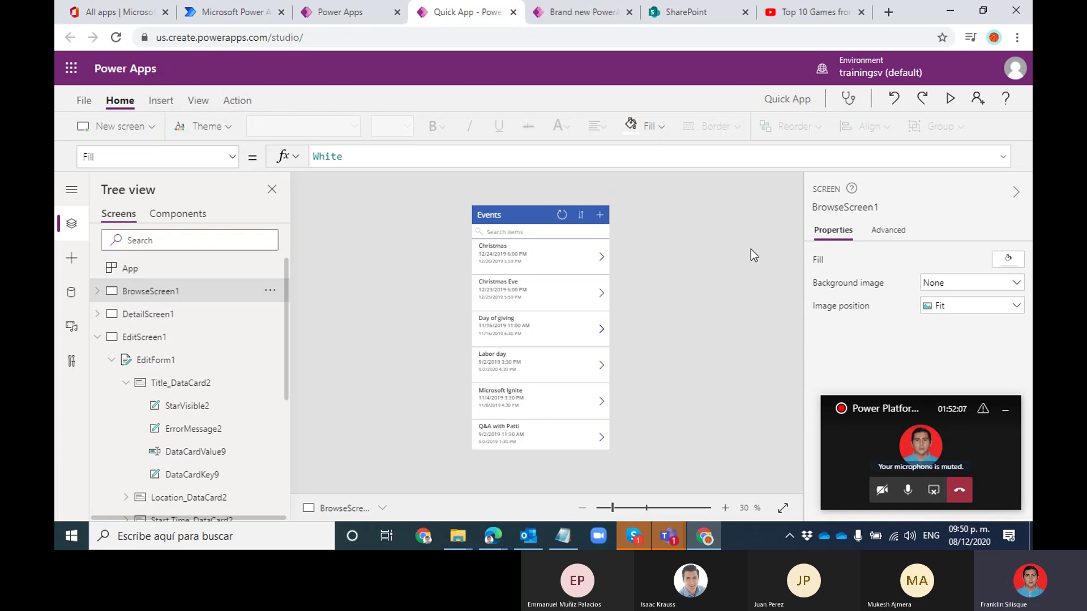
pyautogui.click(725, 507)
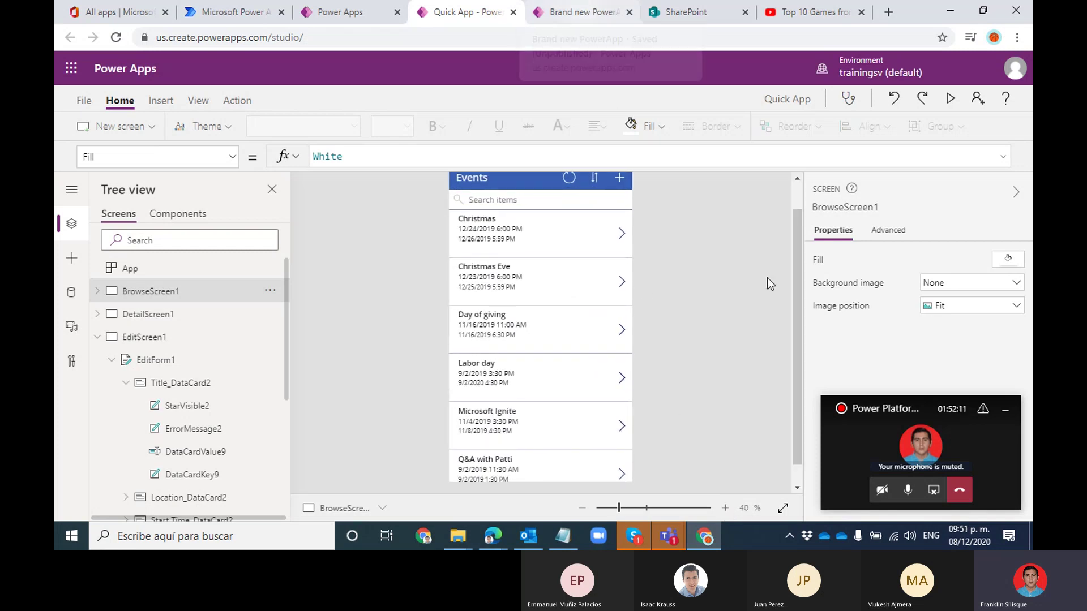
pyautogui.moveTo(798, 233); pyautogui.dragTo(799, 225)
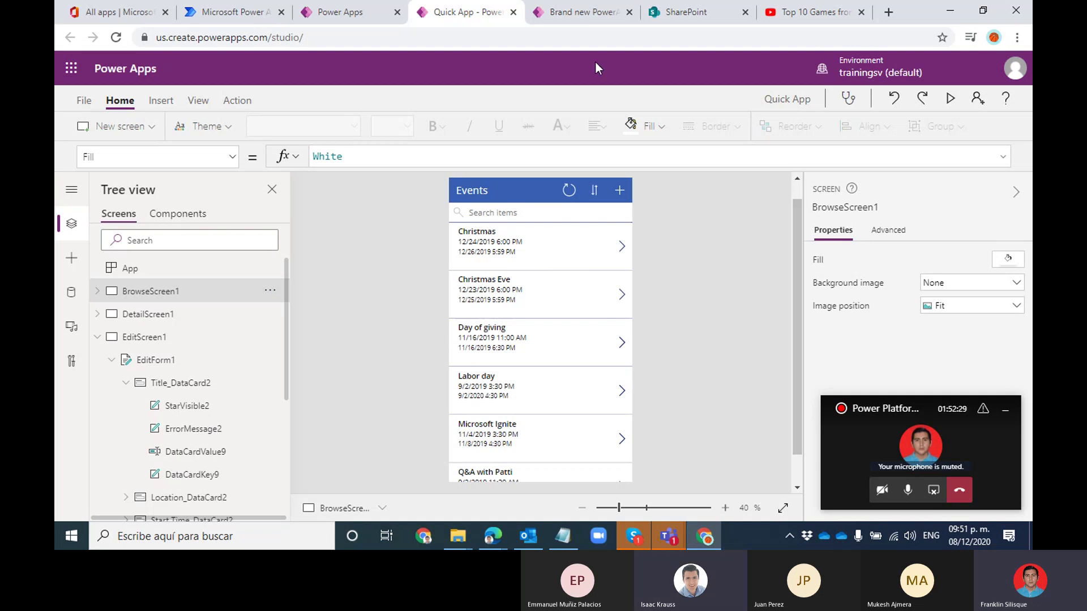
# Visit the Power Automate home page and return to FormScreen in the Brand new PowerApp editor
pyautogui.click(579, 20)
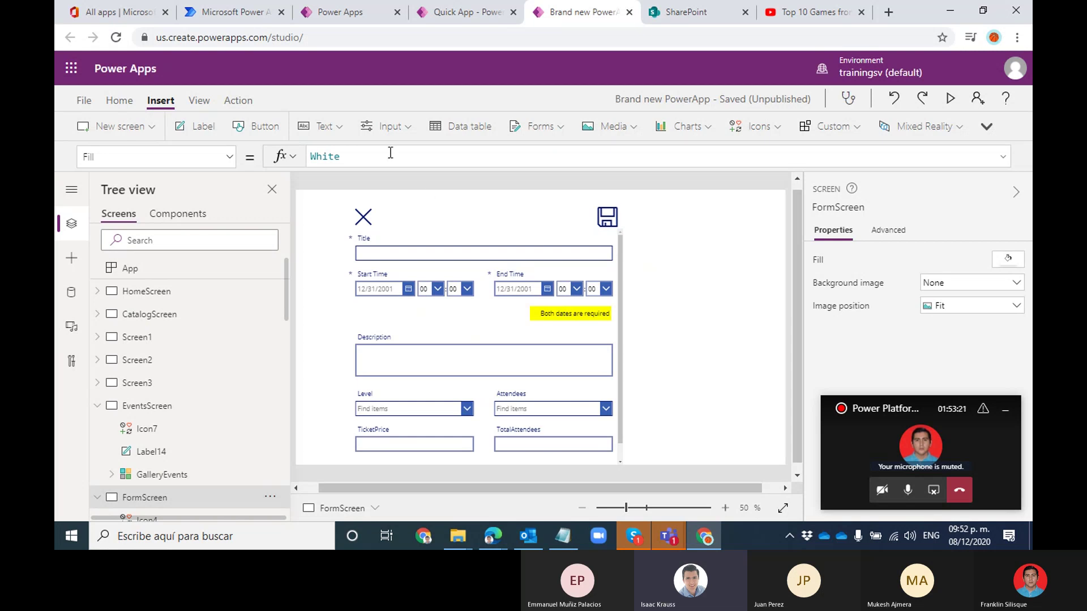
pyautogui.click(236, 23)
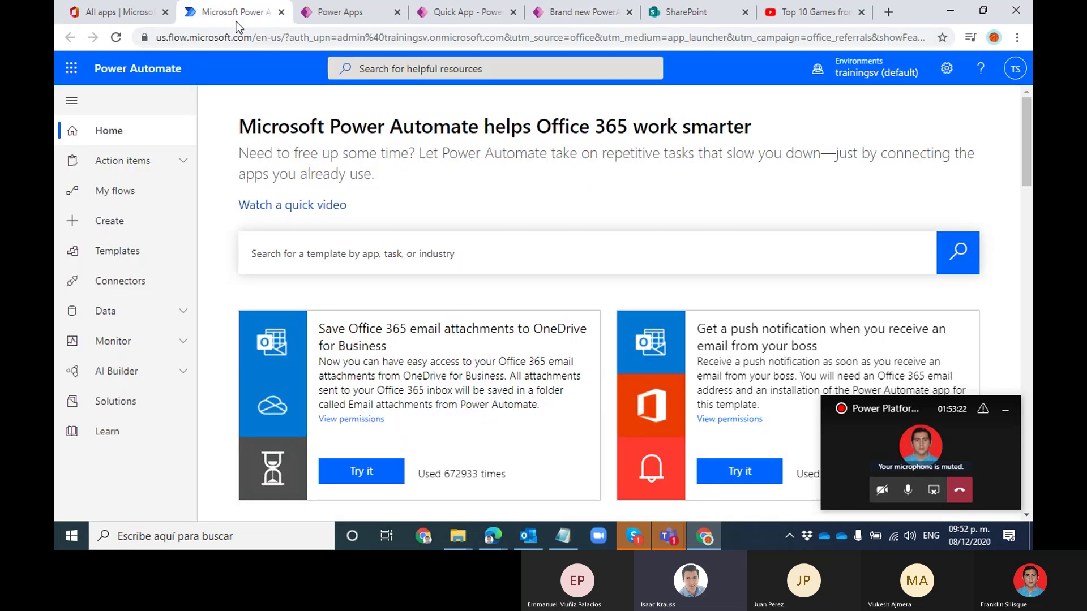
pyautogui.click(569, 16)
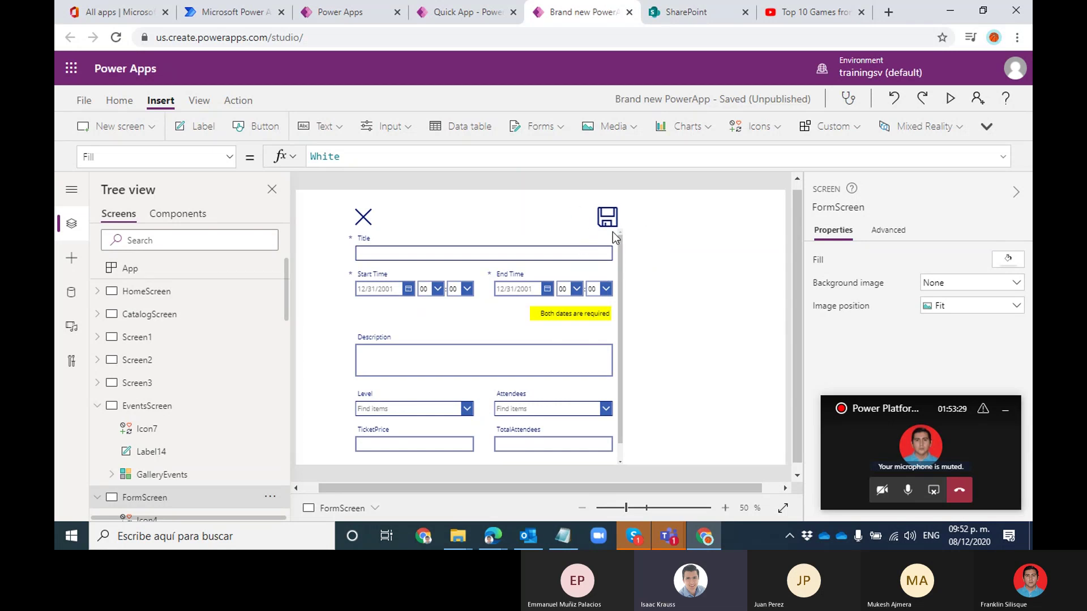
# Inspect the "Both dates are required" label and highlight the Navigate and ResetForm calls in the save icon's OnSelect formula
pyautogui.click(585, 312)
pyautogui.click(586, 311)
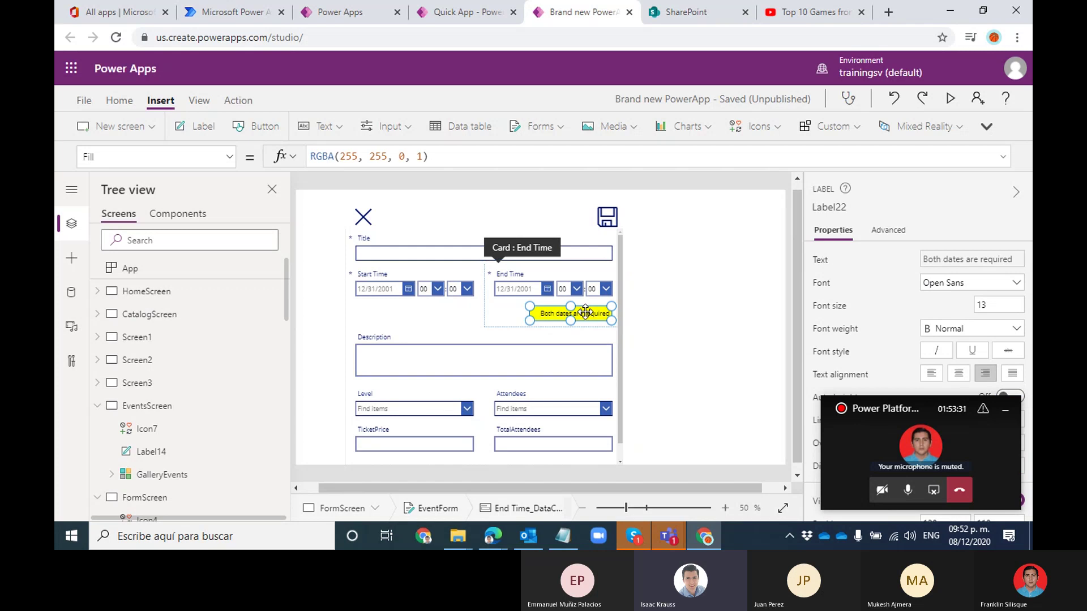
pyautogui.click(608, 217)
pyautogui.moveTo(443, 159); pyautogui.dragTo(723, 154)
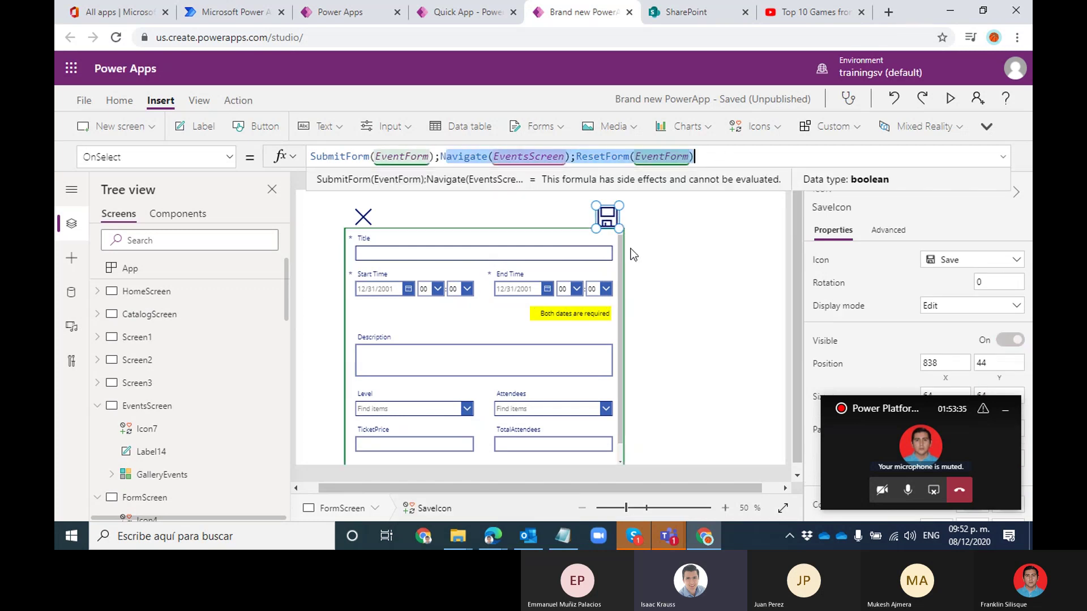
pyautogui.click(626, 263)
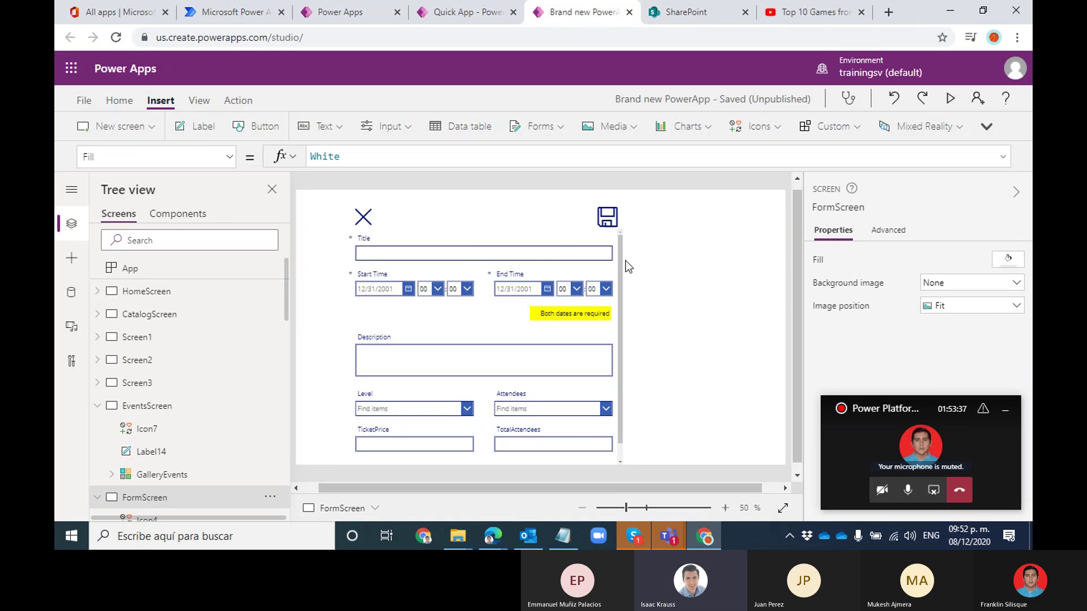
pyautogui.click(657, 252)
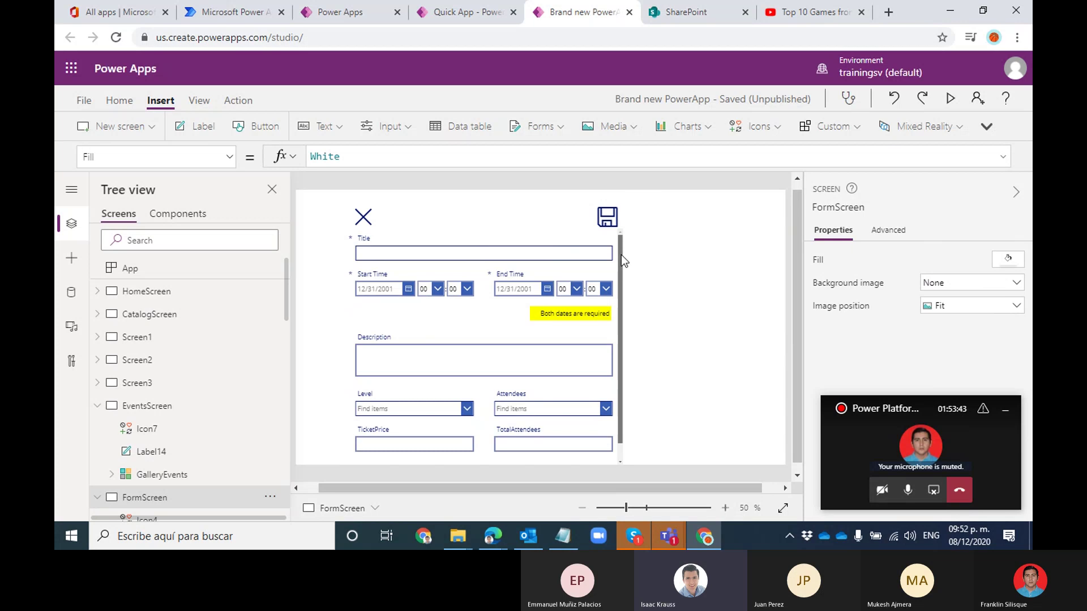
# View EventForm's lower fields, and revisit the Power Automate and Quick App pages before returning to the Brand new PowerApp editor
pyautogui.moveTo(620, 255); pyautogui.dragTo(625, 340)
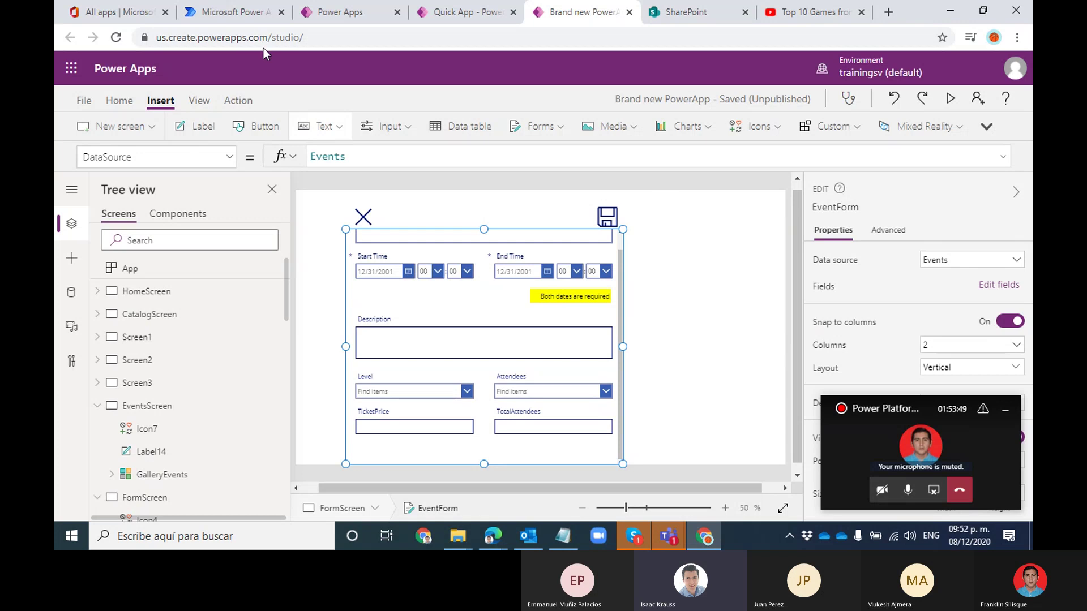
pyautogui.click(234, 11)
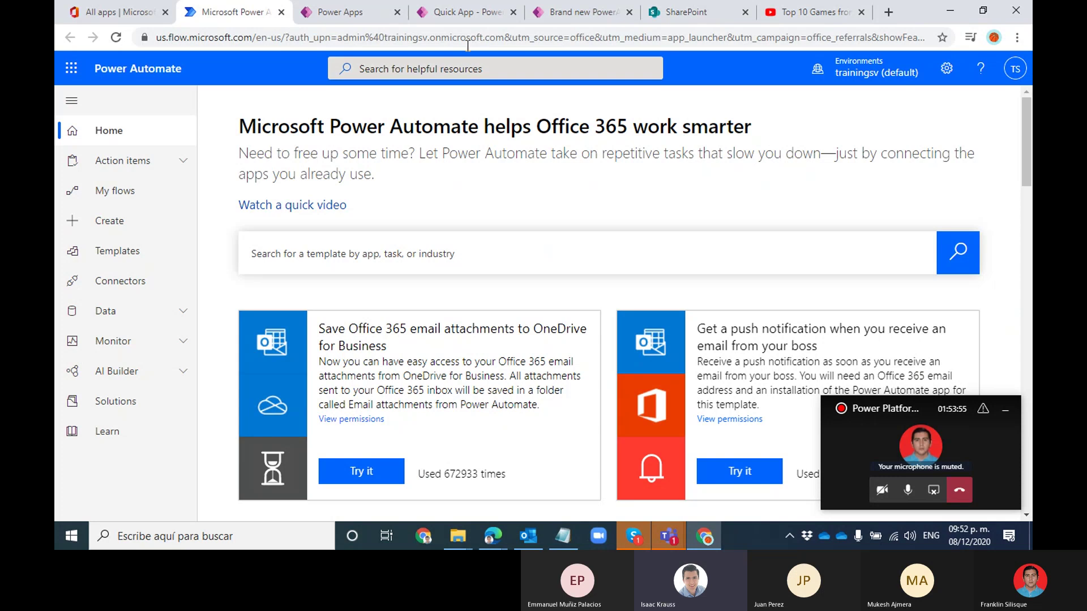
pyautogui.click(460, 13)
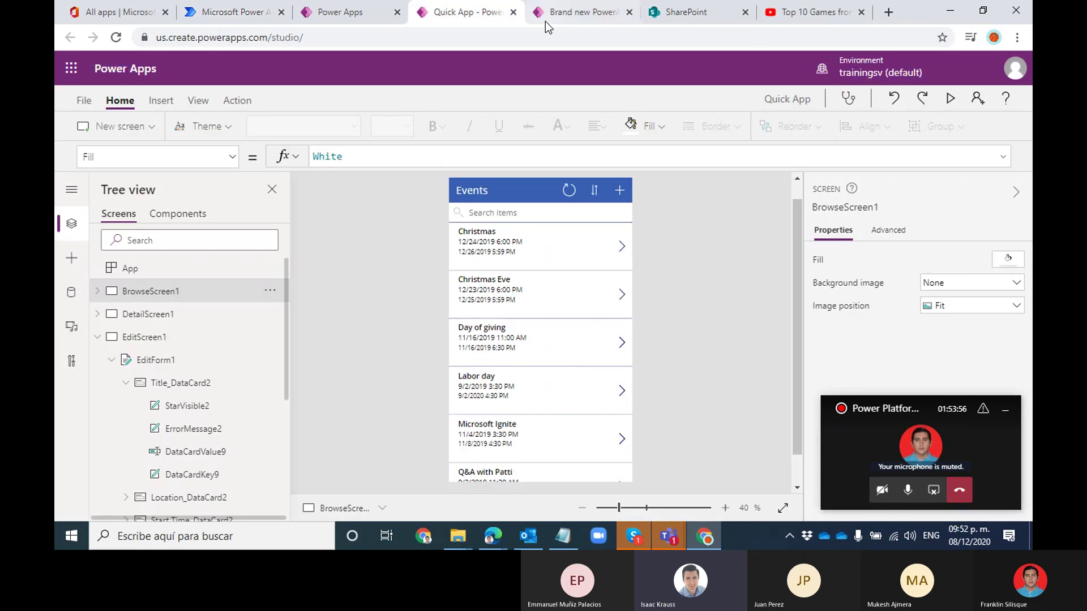
pyautogui.click(581, 13)
pyautogui.click(697, 269)
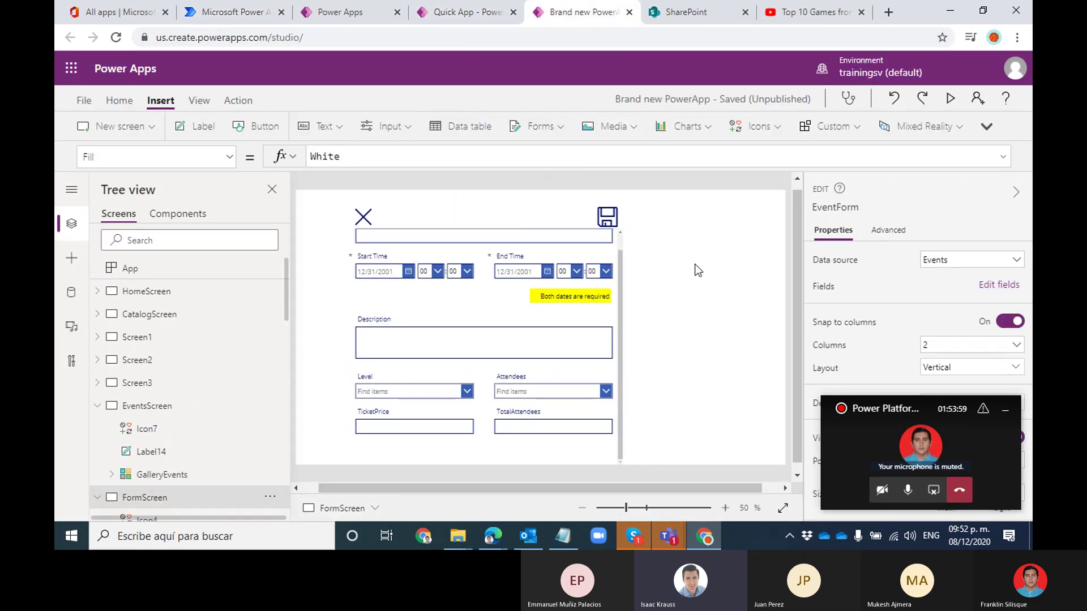
# Review the SubmitForm call in the save icon's OnSelect formula on FormScreen by highlighting it, and clear the selection
pyautogui.click(620, 246)
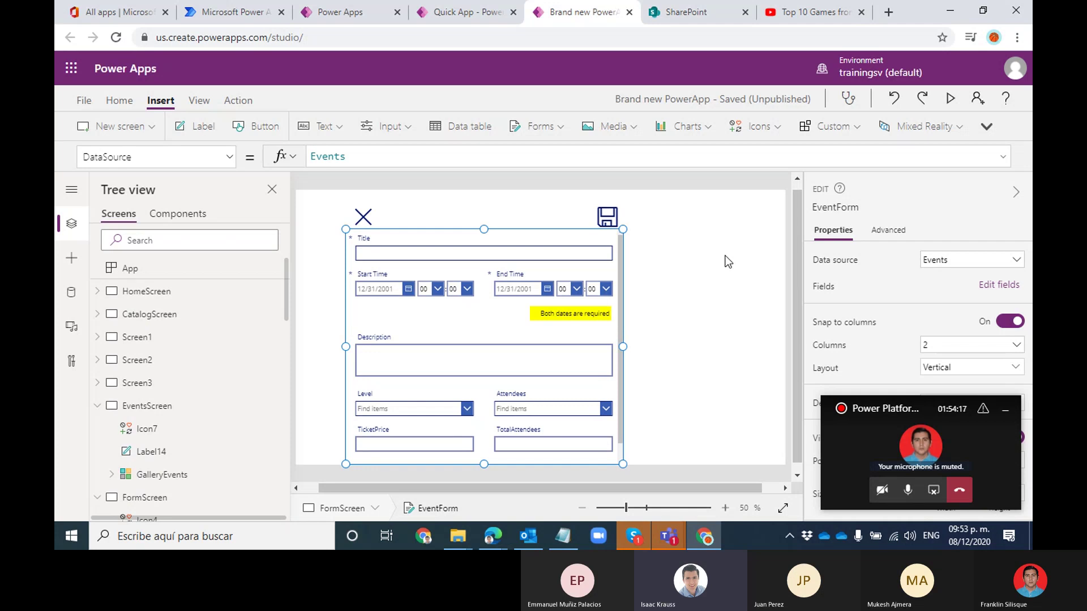
pyautogui.click(608, 217)
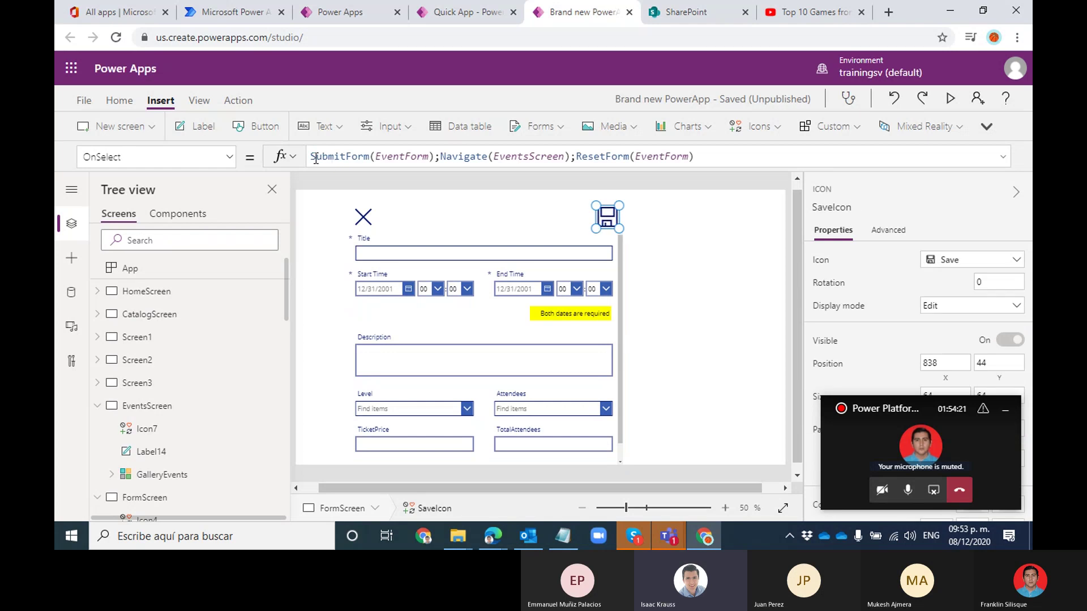
pyautogui.moveTo(436, 157); pyautogui.dragTo(322, 157)
pyautogui.click(709, 292)
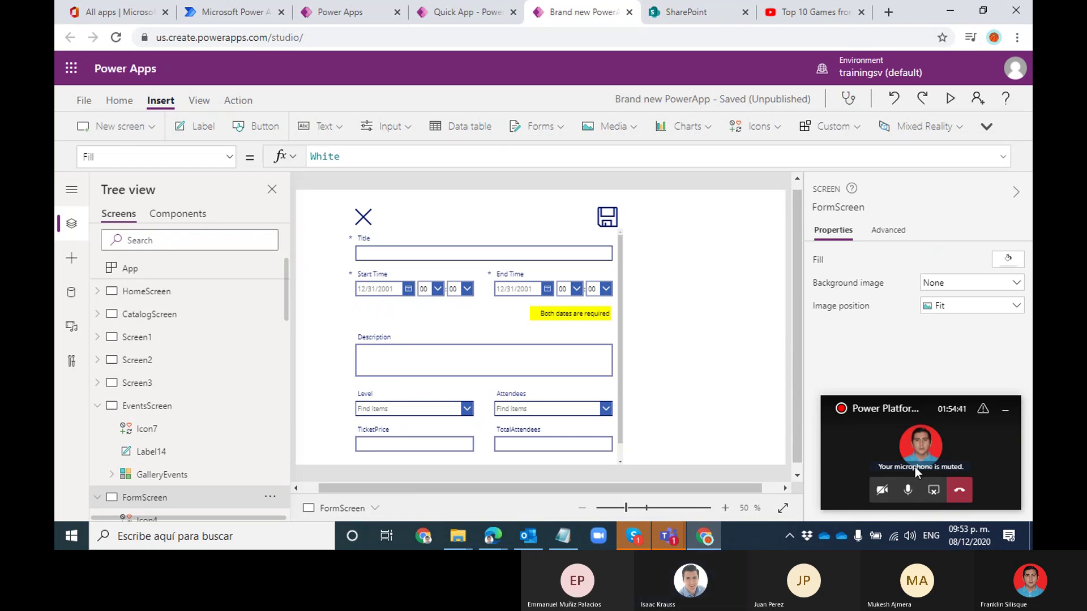
# Stop sharing the screen in the Teams training meeting
pyautogui.click(935, 497)
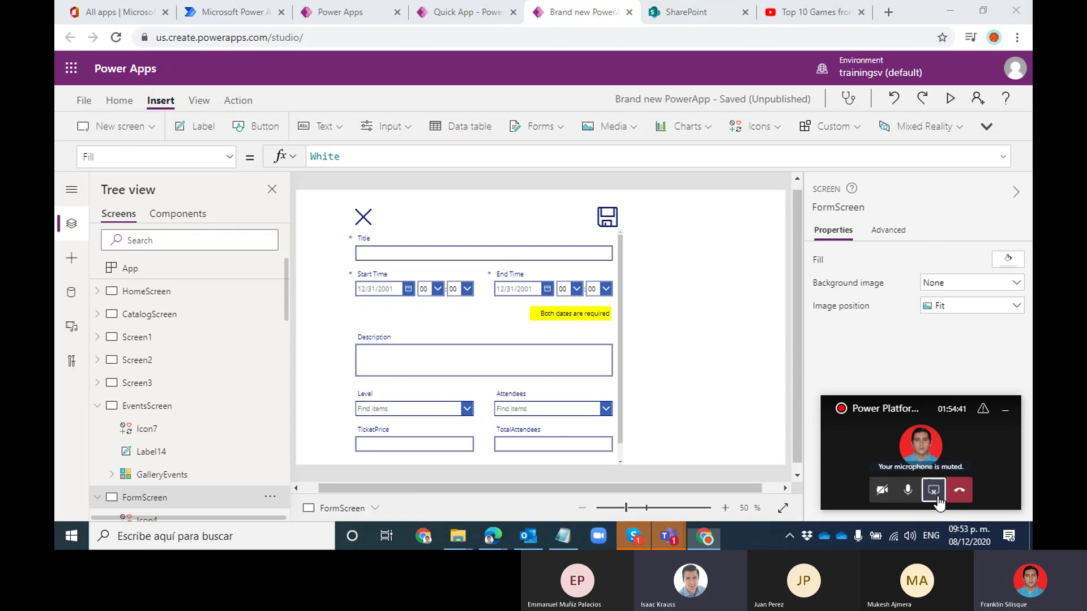